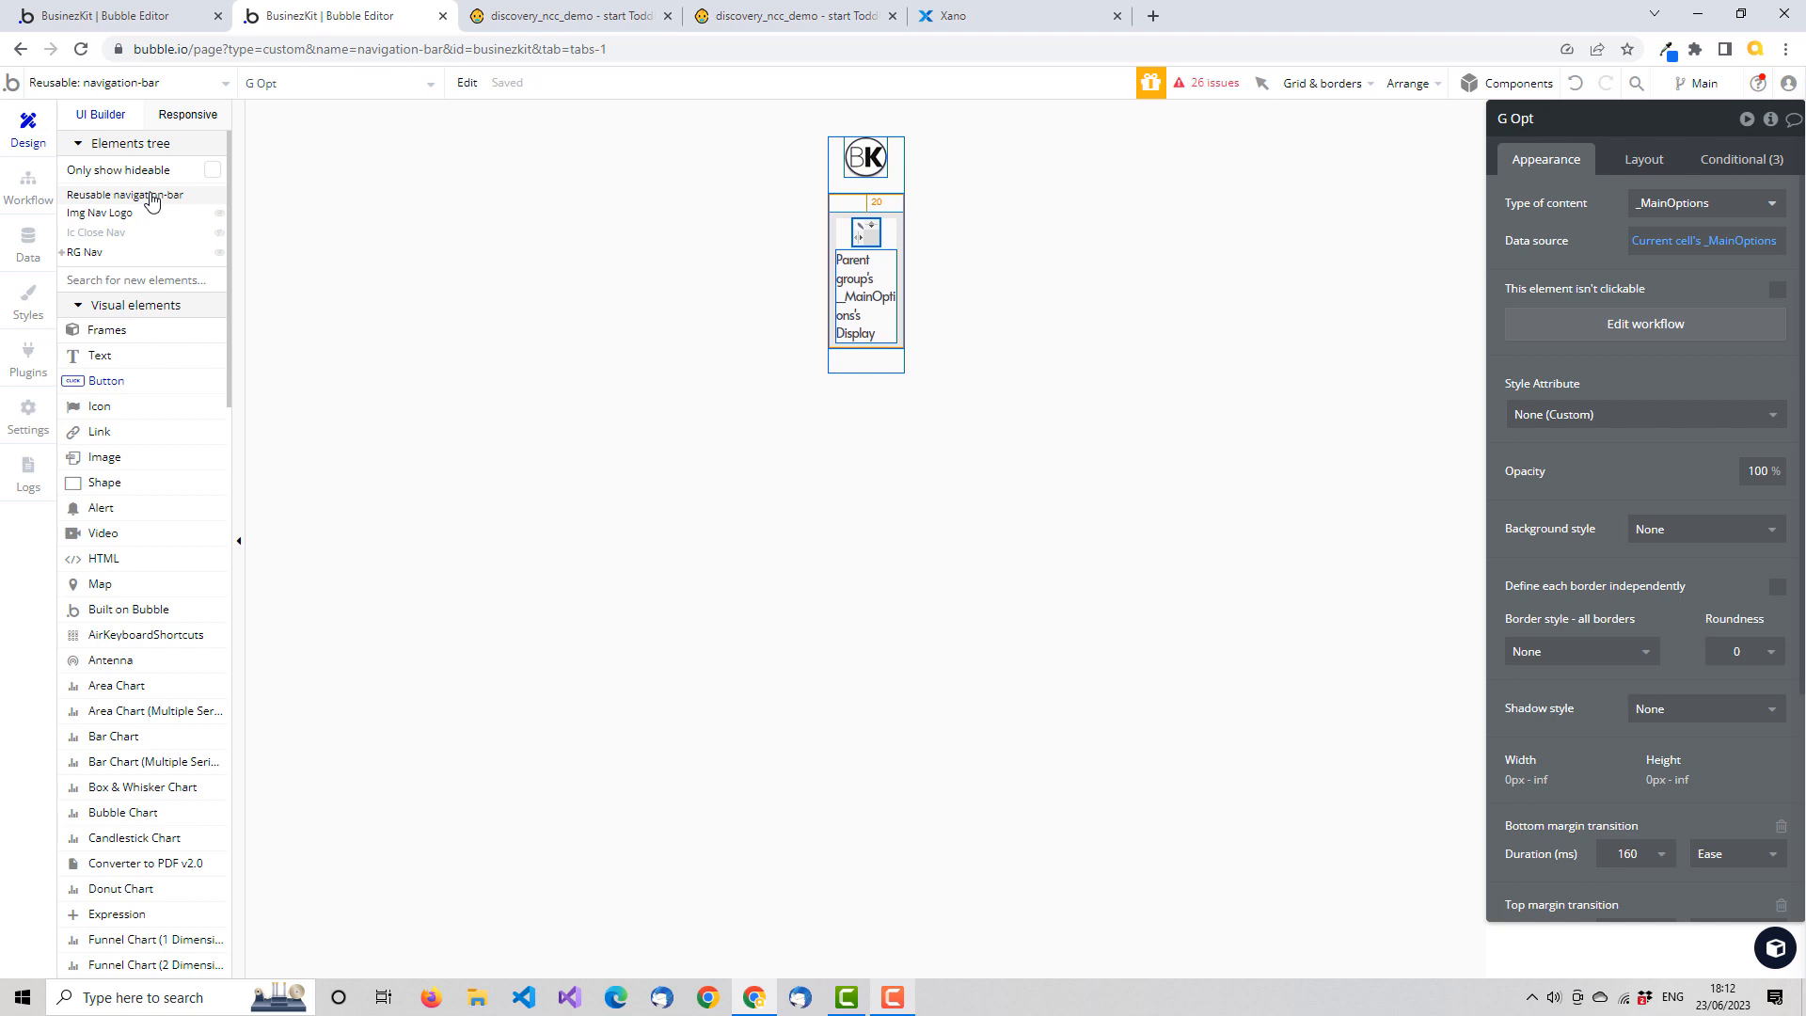
# Inspect the custom states of the reusable navigation-bar element, in particular its Action state, and close the inspector
pyautogui.click(152, 202)
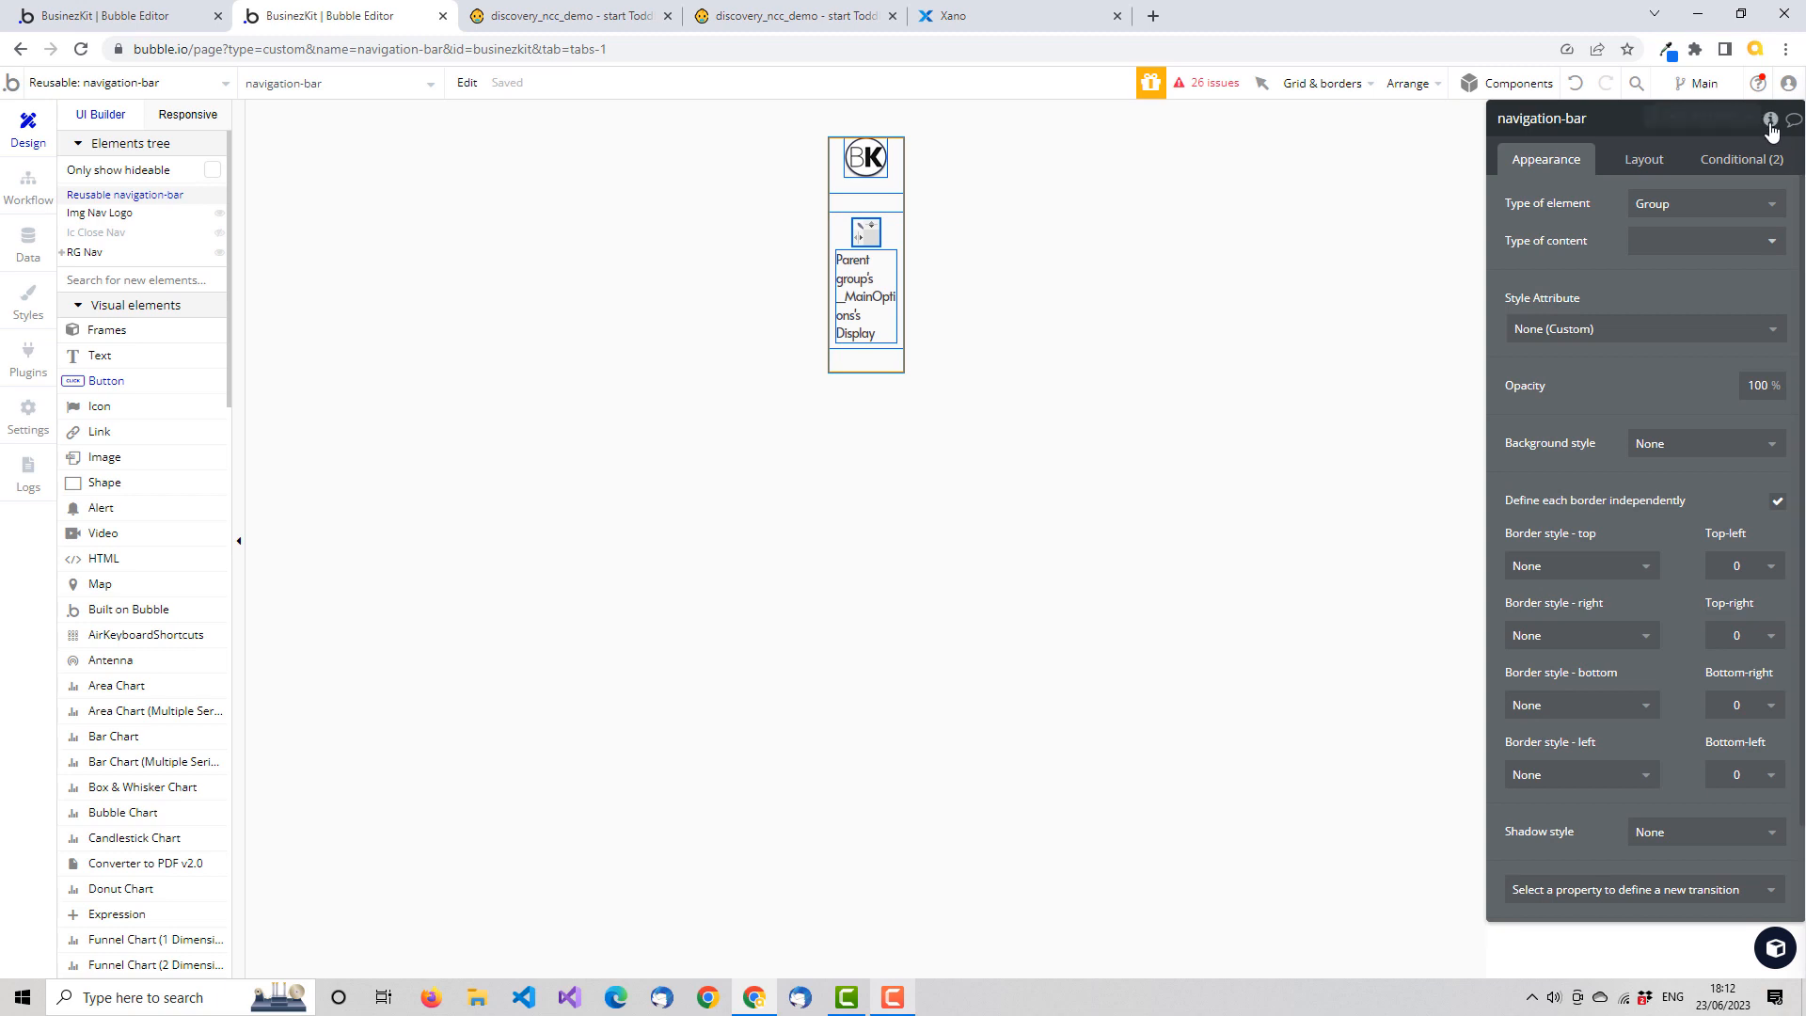
pyautogui.click(1771, 121)
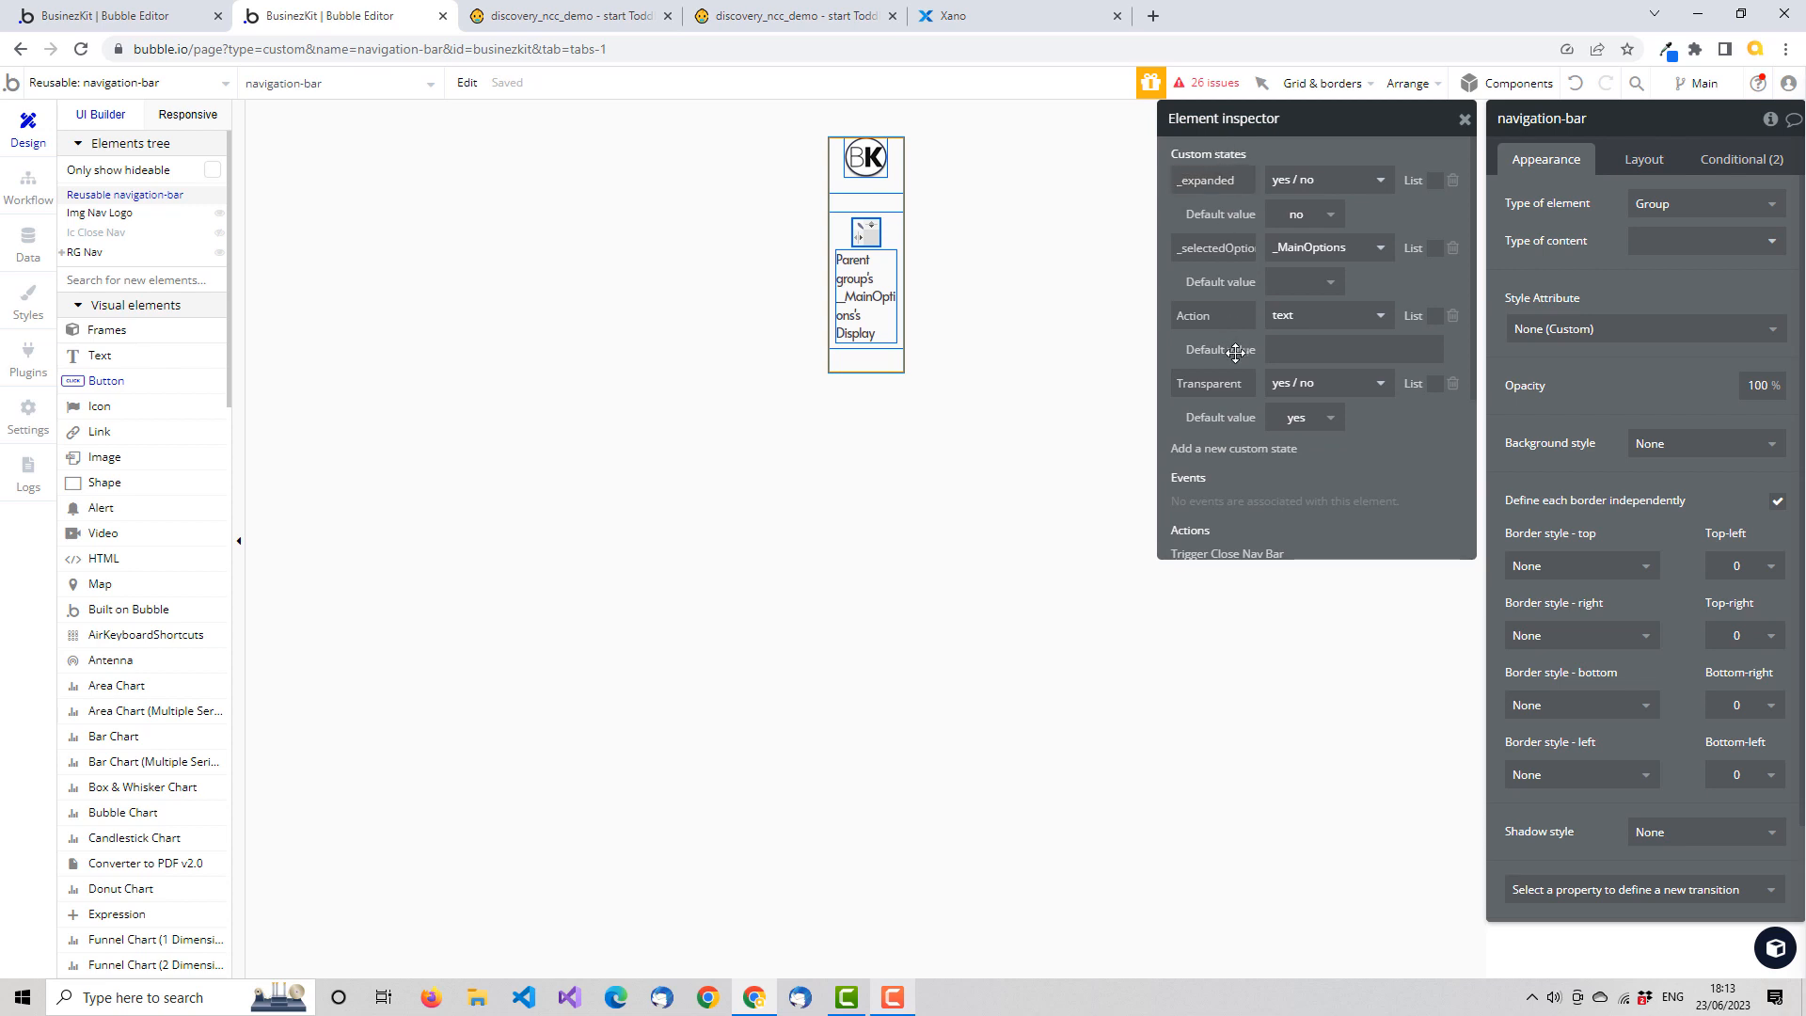
pyautogui.moveTo(1221, 317); pyautogui.dragTo(1169, 315)
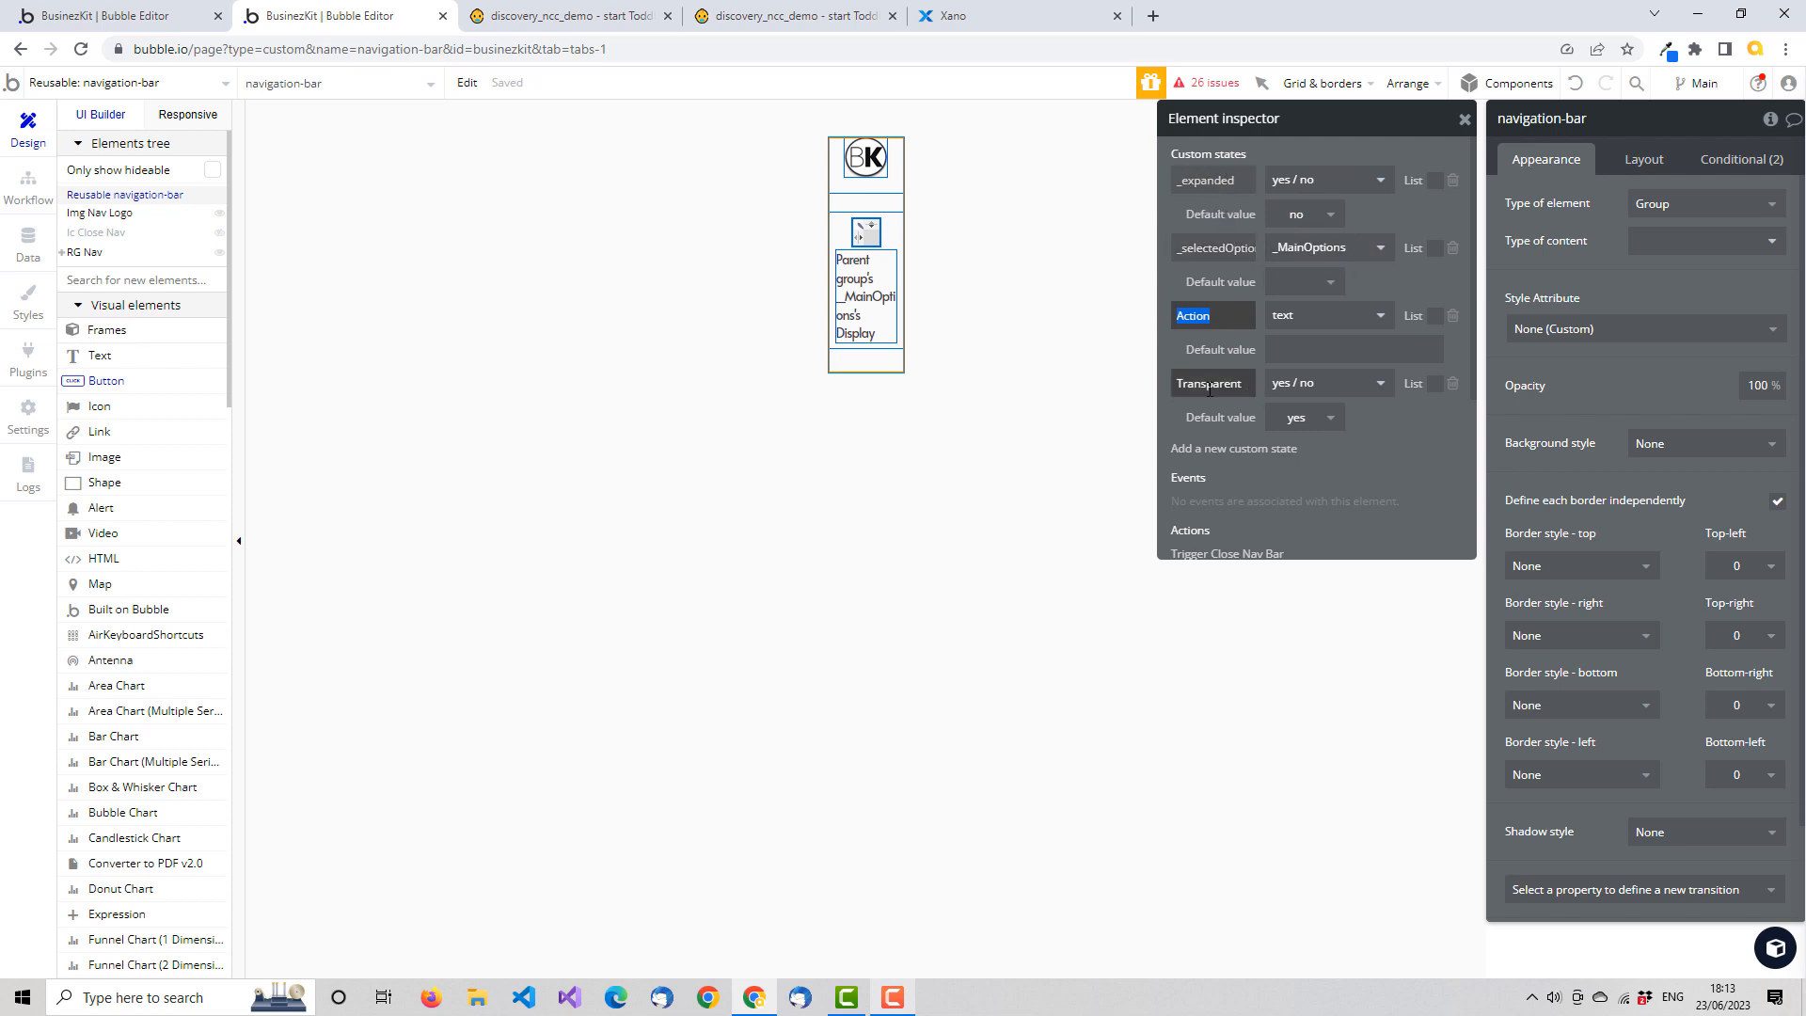
pyautogui.click(1402, 453)
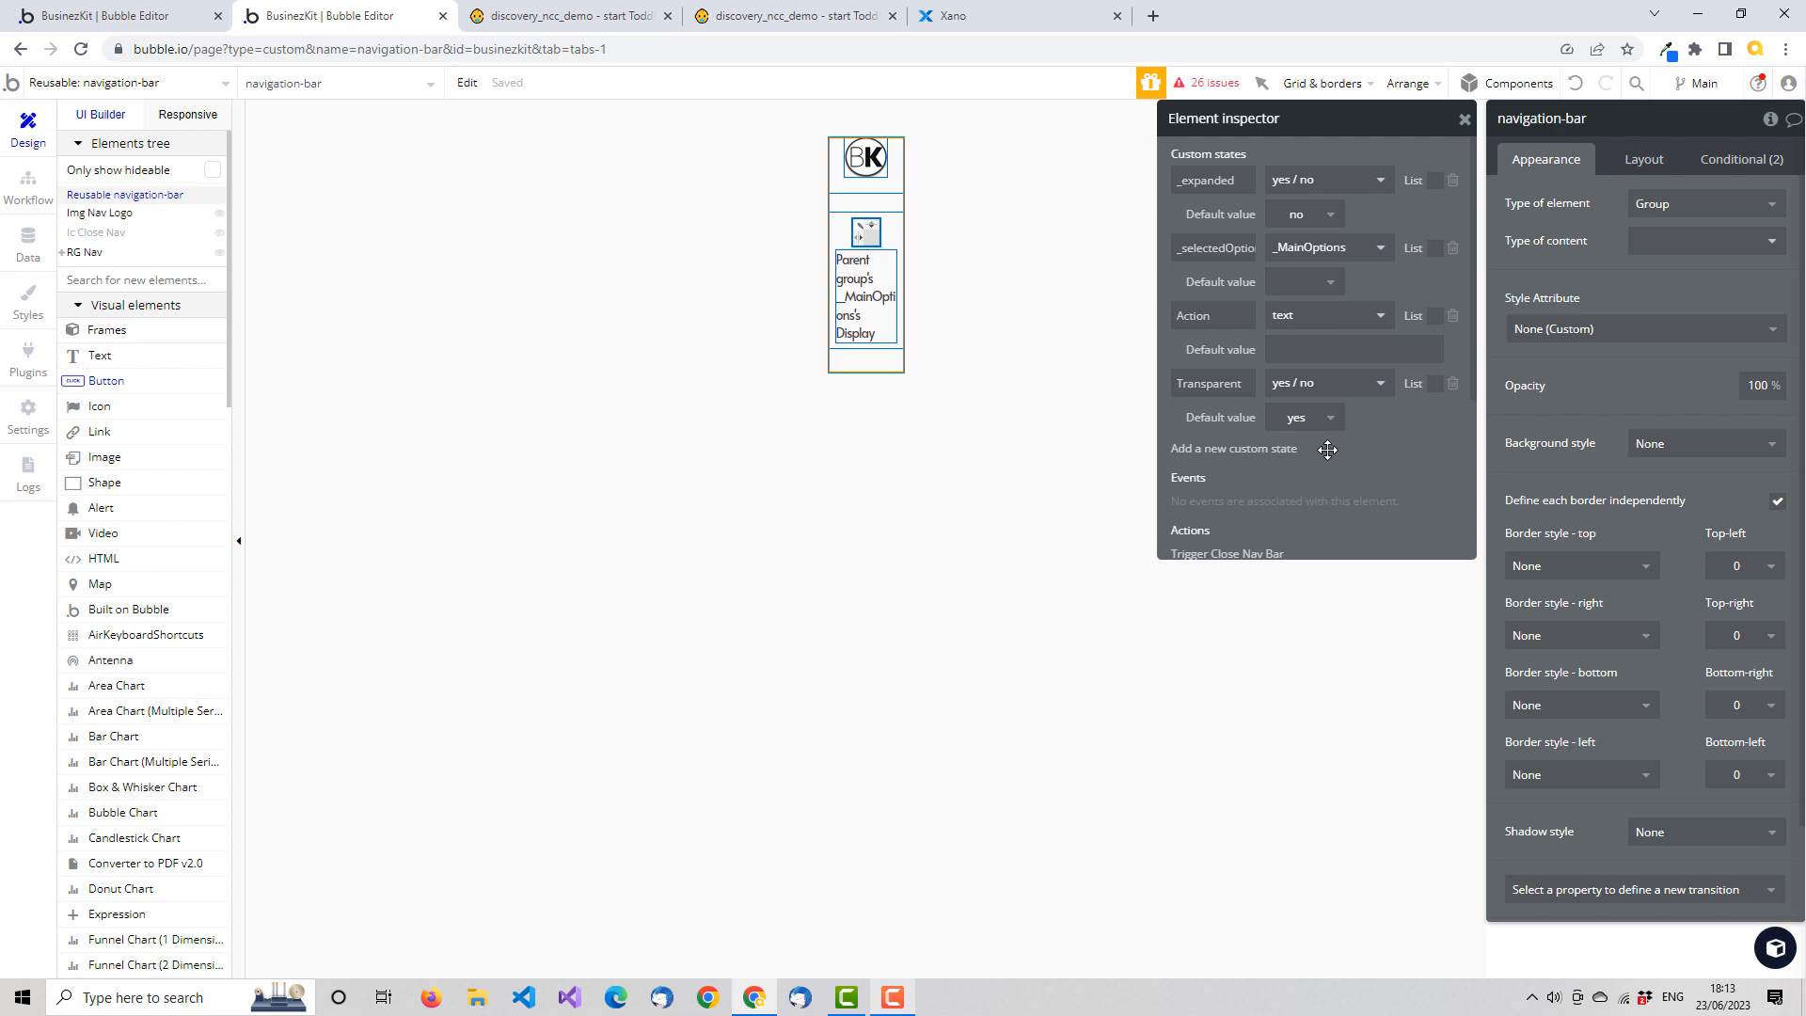
pyautogui.click(1465, 125)
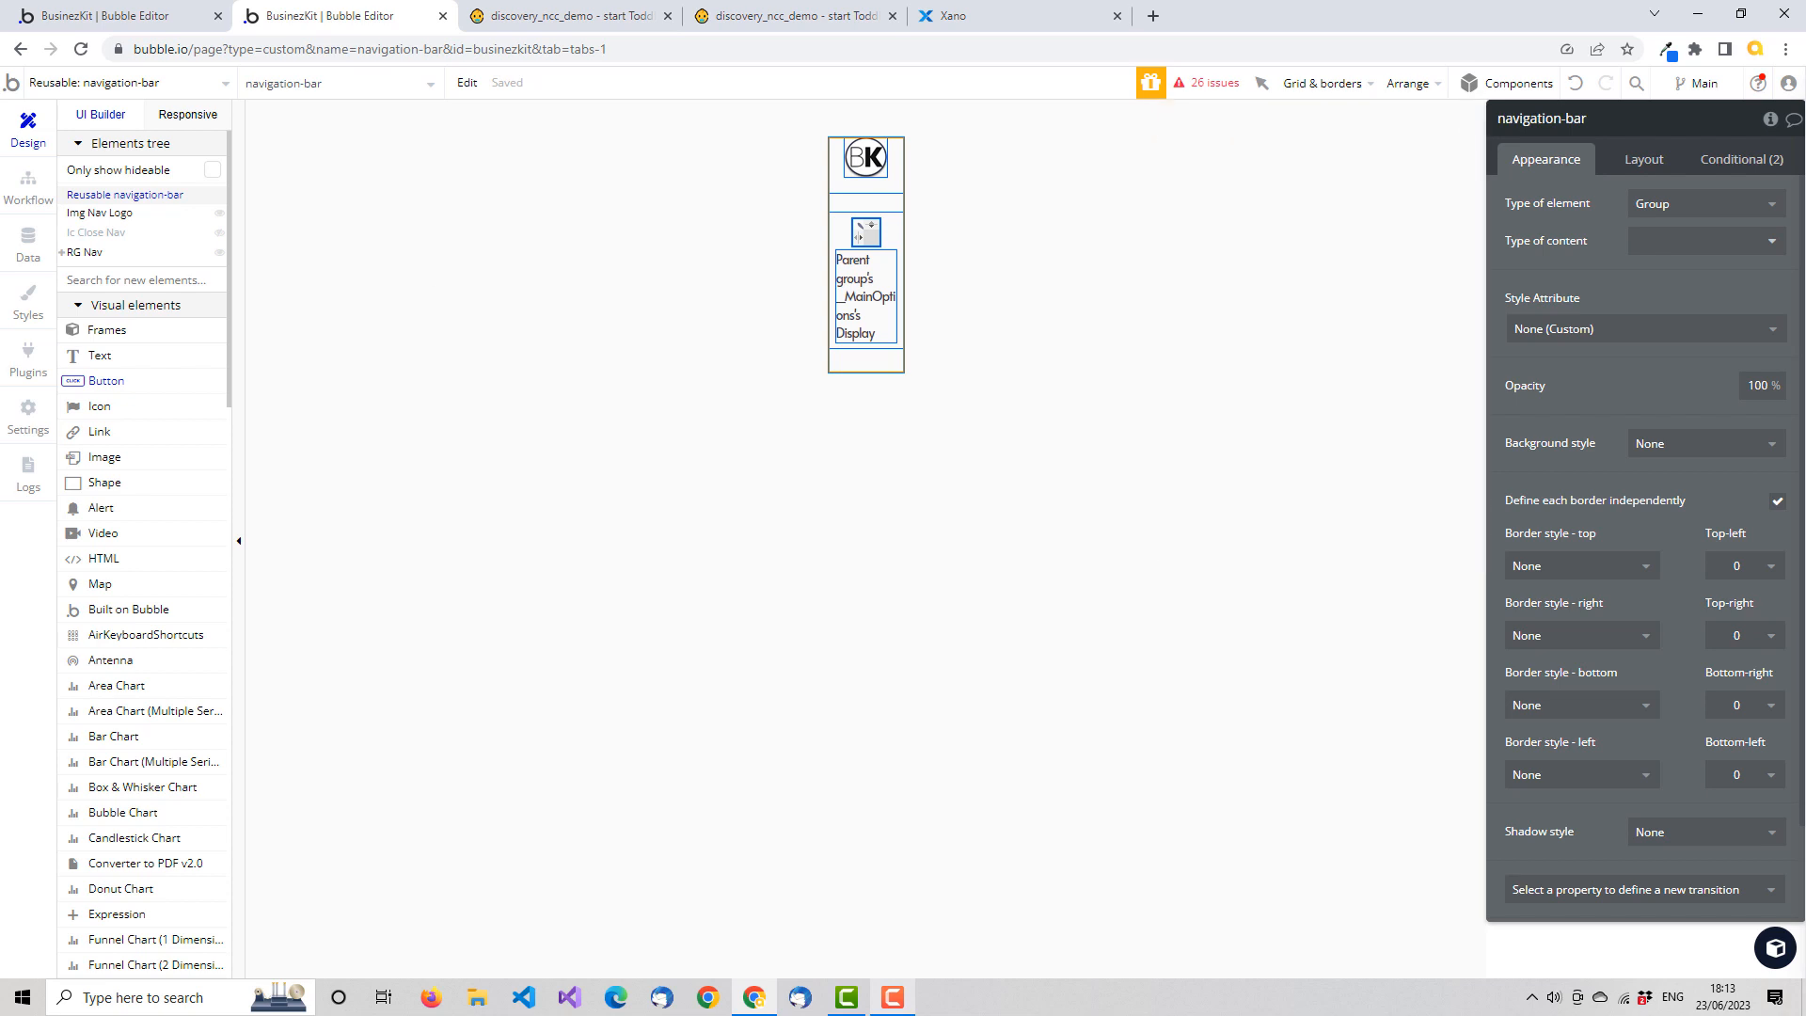
# Review the Ic Close Nav icon's properties and the layout and appearance settings of the _Nav Bar instance on the app page
pyautogui.click(94, 234)
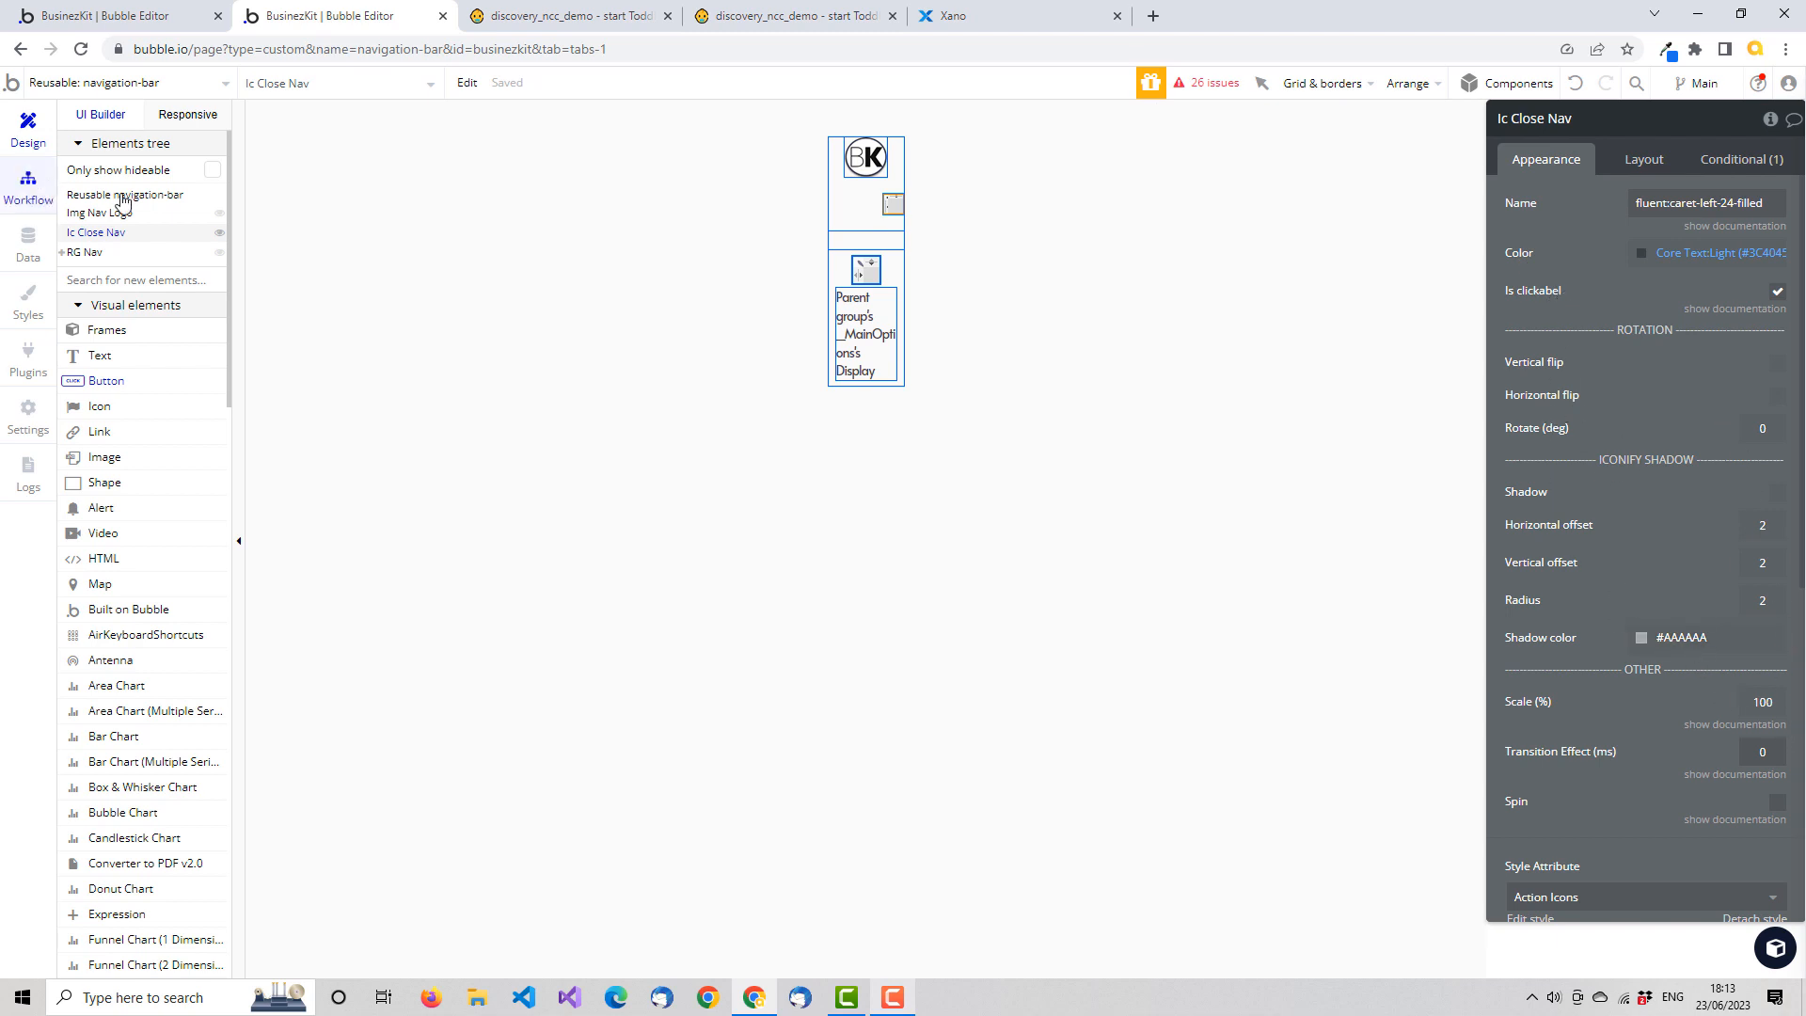
pyautogui.click(148, 19)
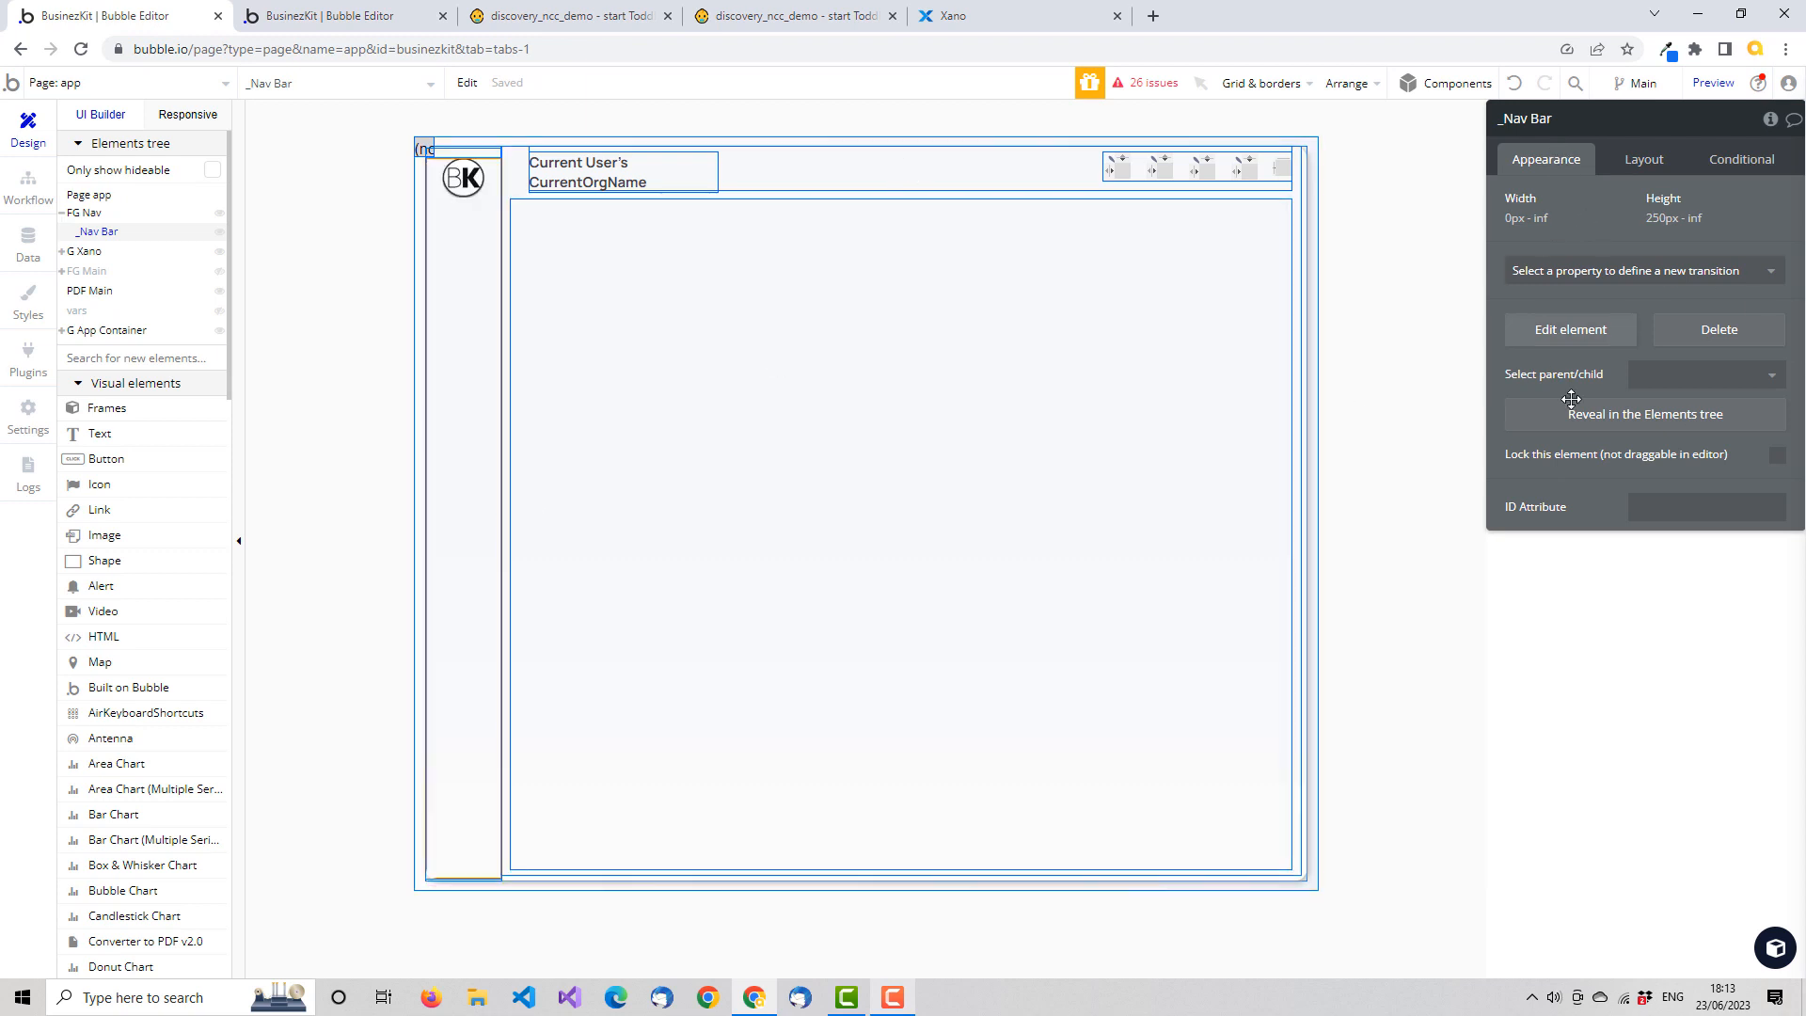
pyautogui.click(1655, 171)
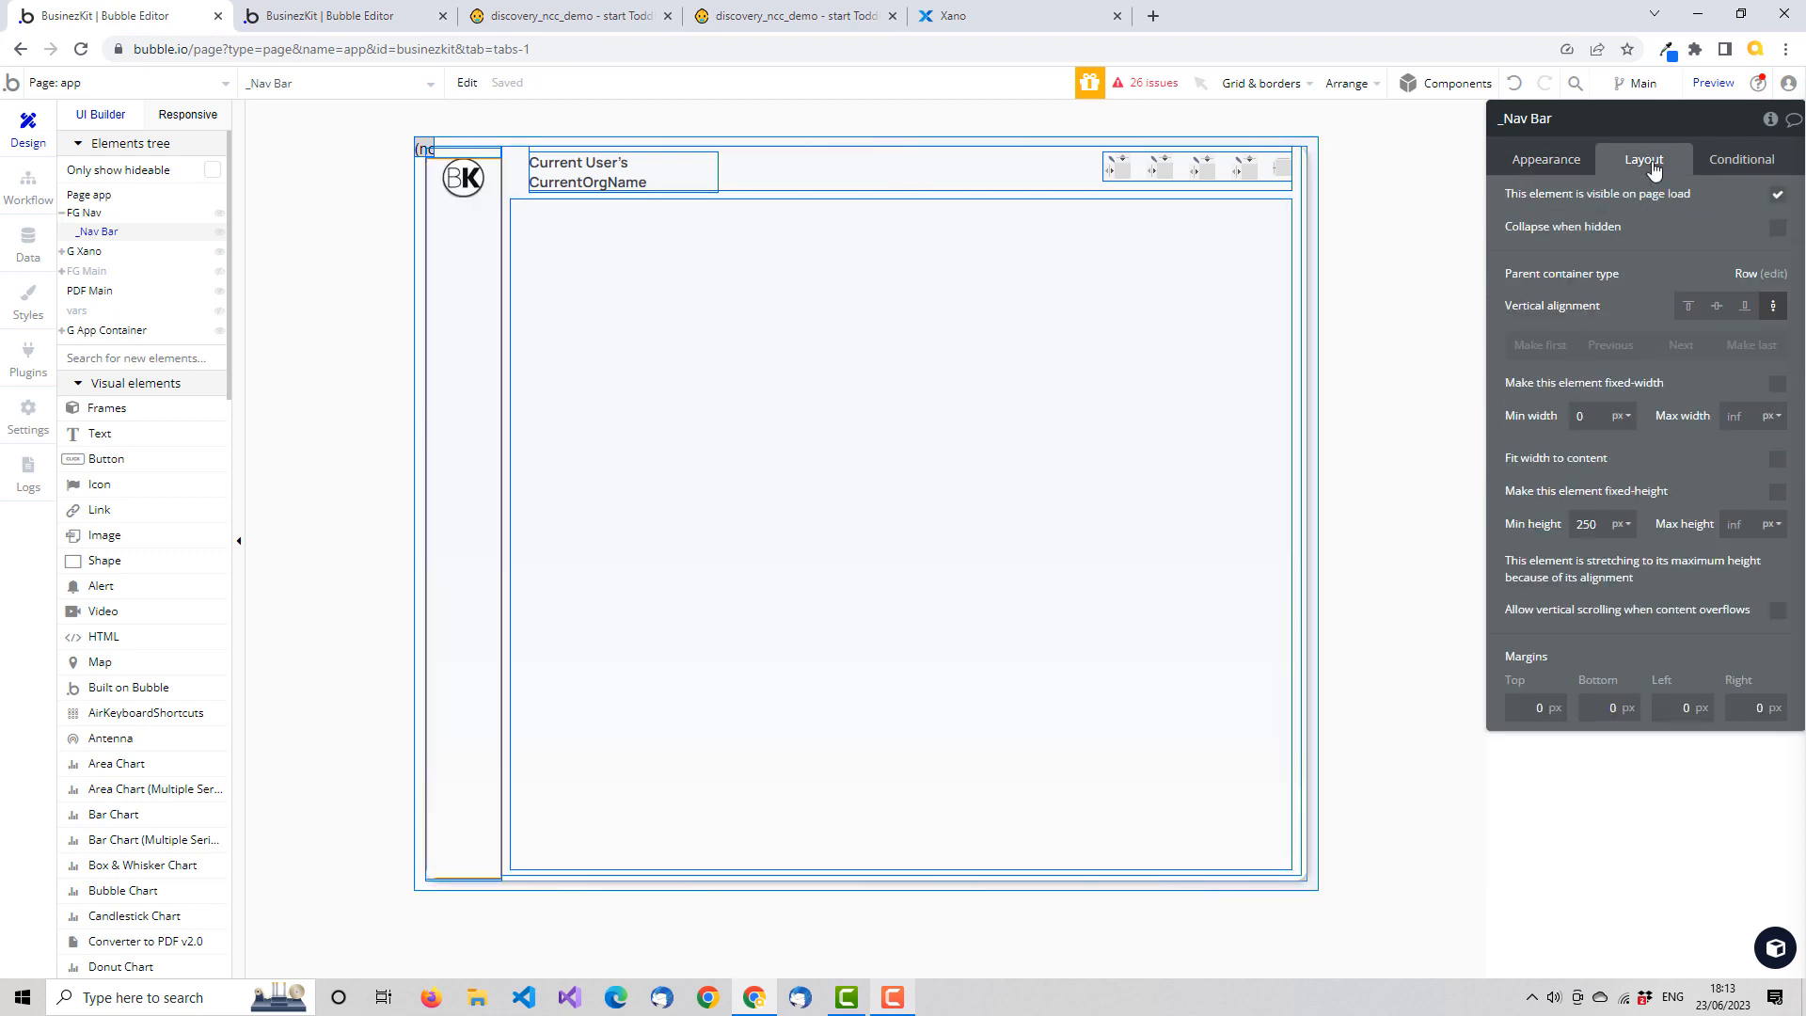
pyautogui.click(1559, 171)
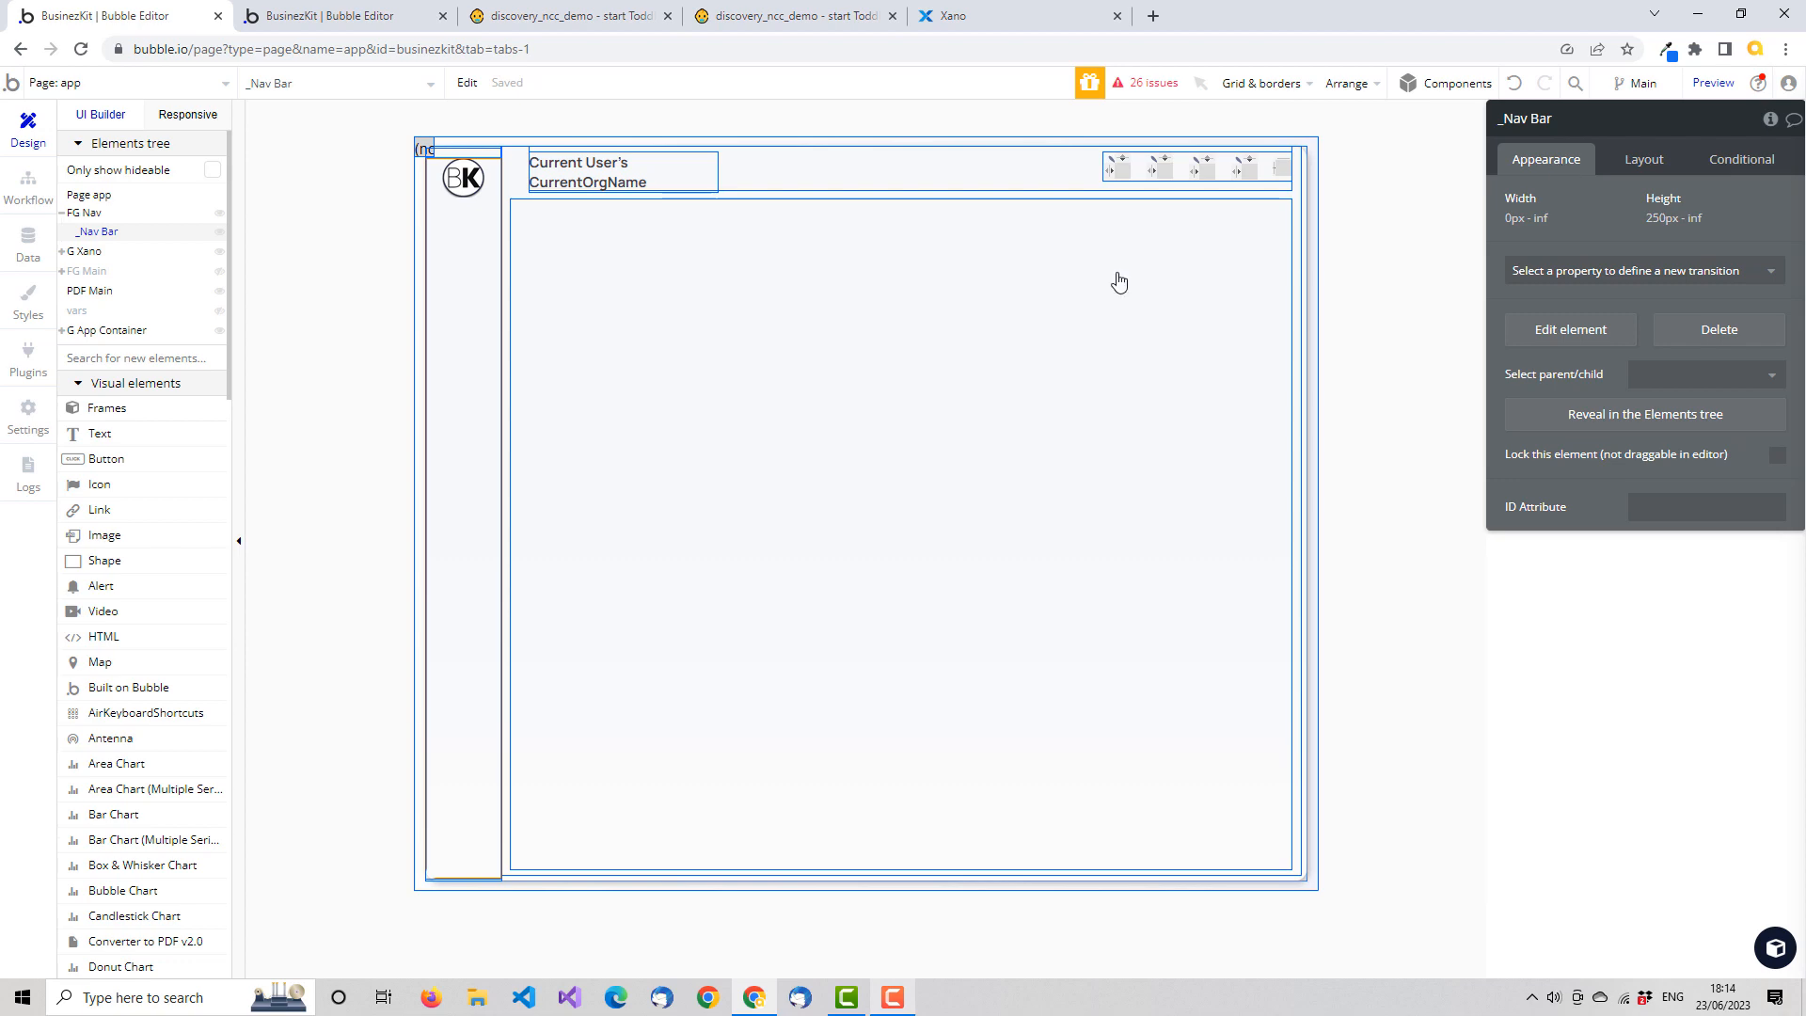
# Compare the workflows of the app page with those of the reusable navigation-bar element
pyautogui.click(28, 186)
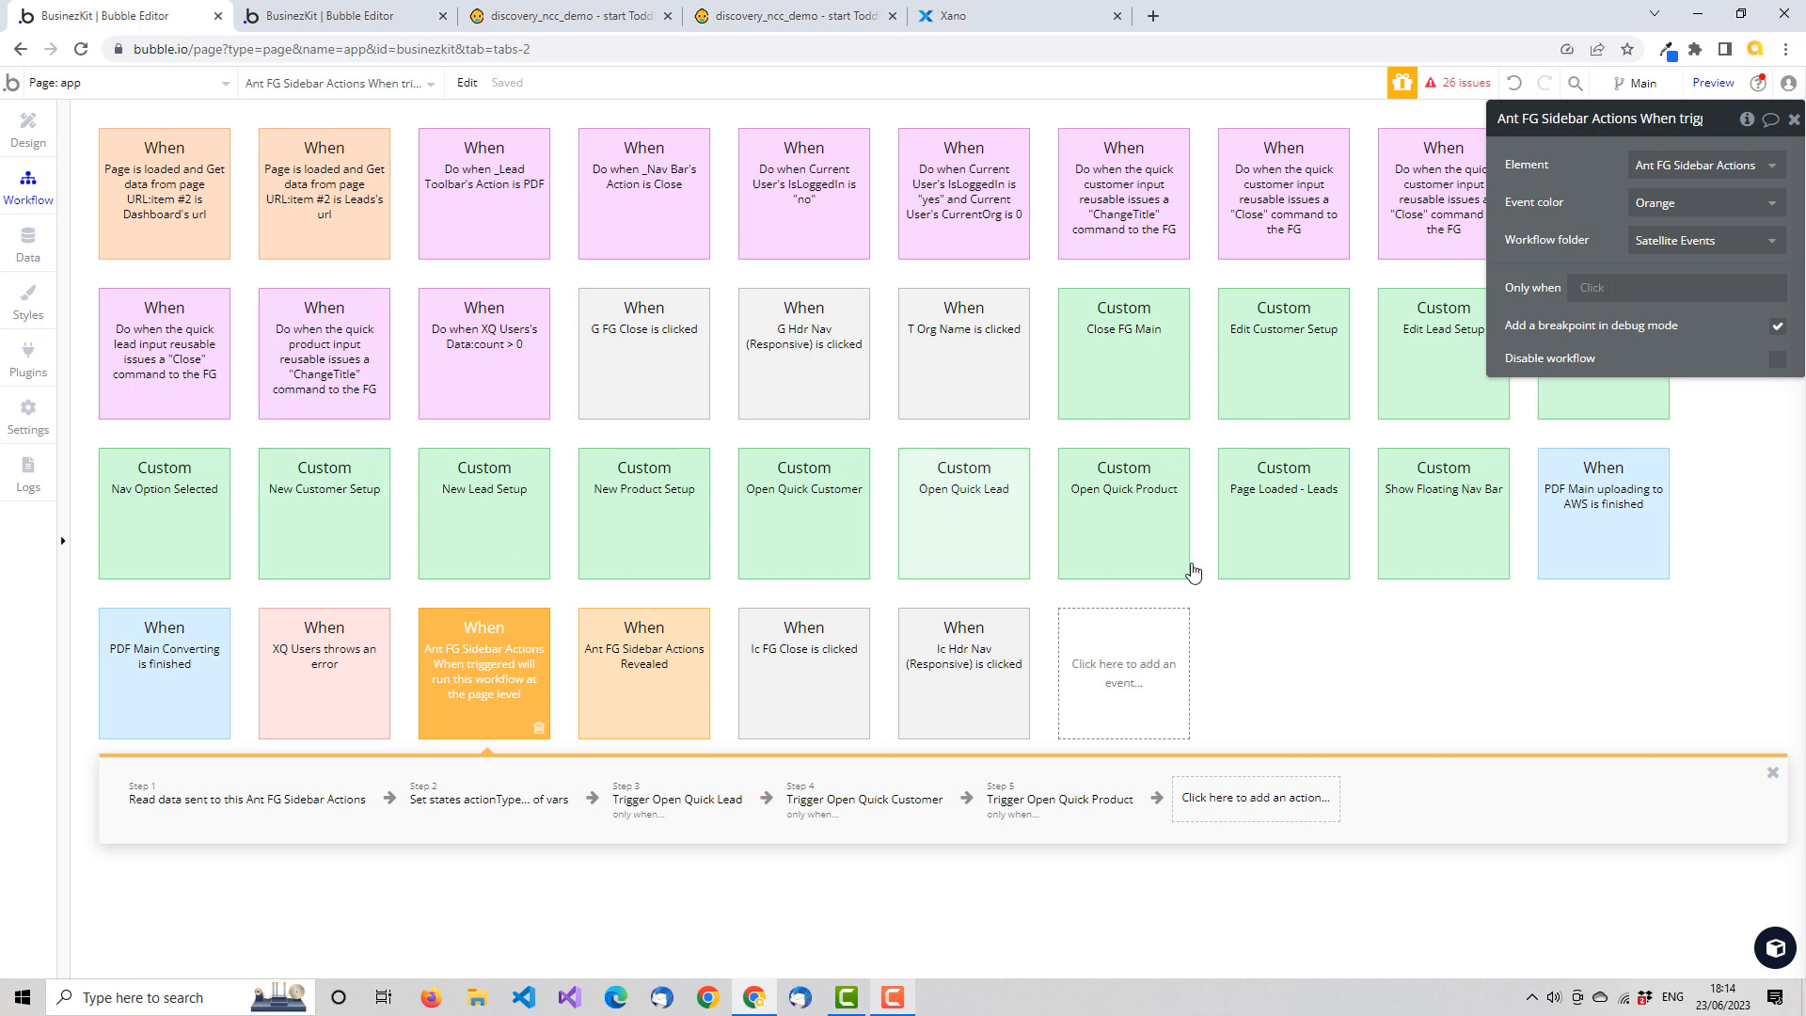
pyautogui.click(360, 19)
pyautogui.click(29, 182)
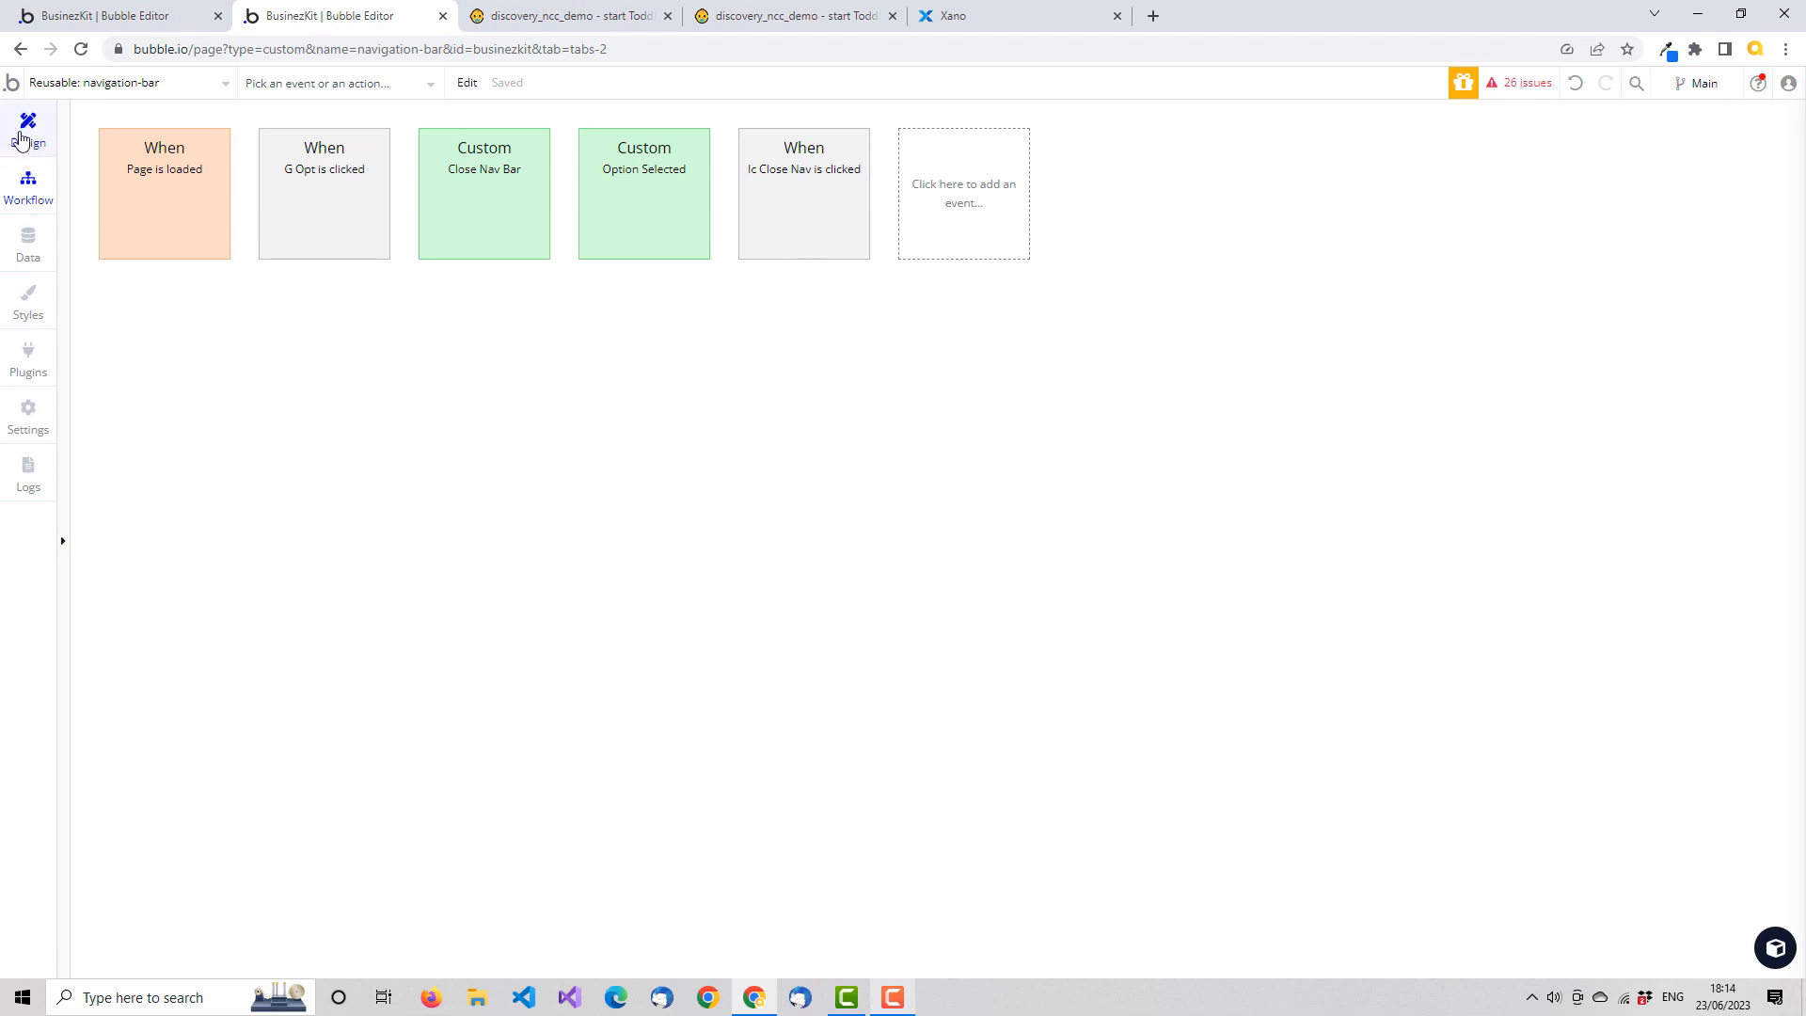
pyautogui.click(114, 18)
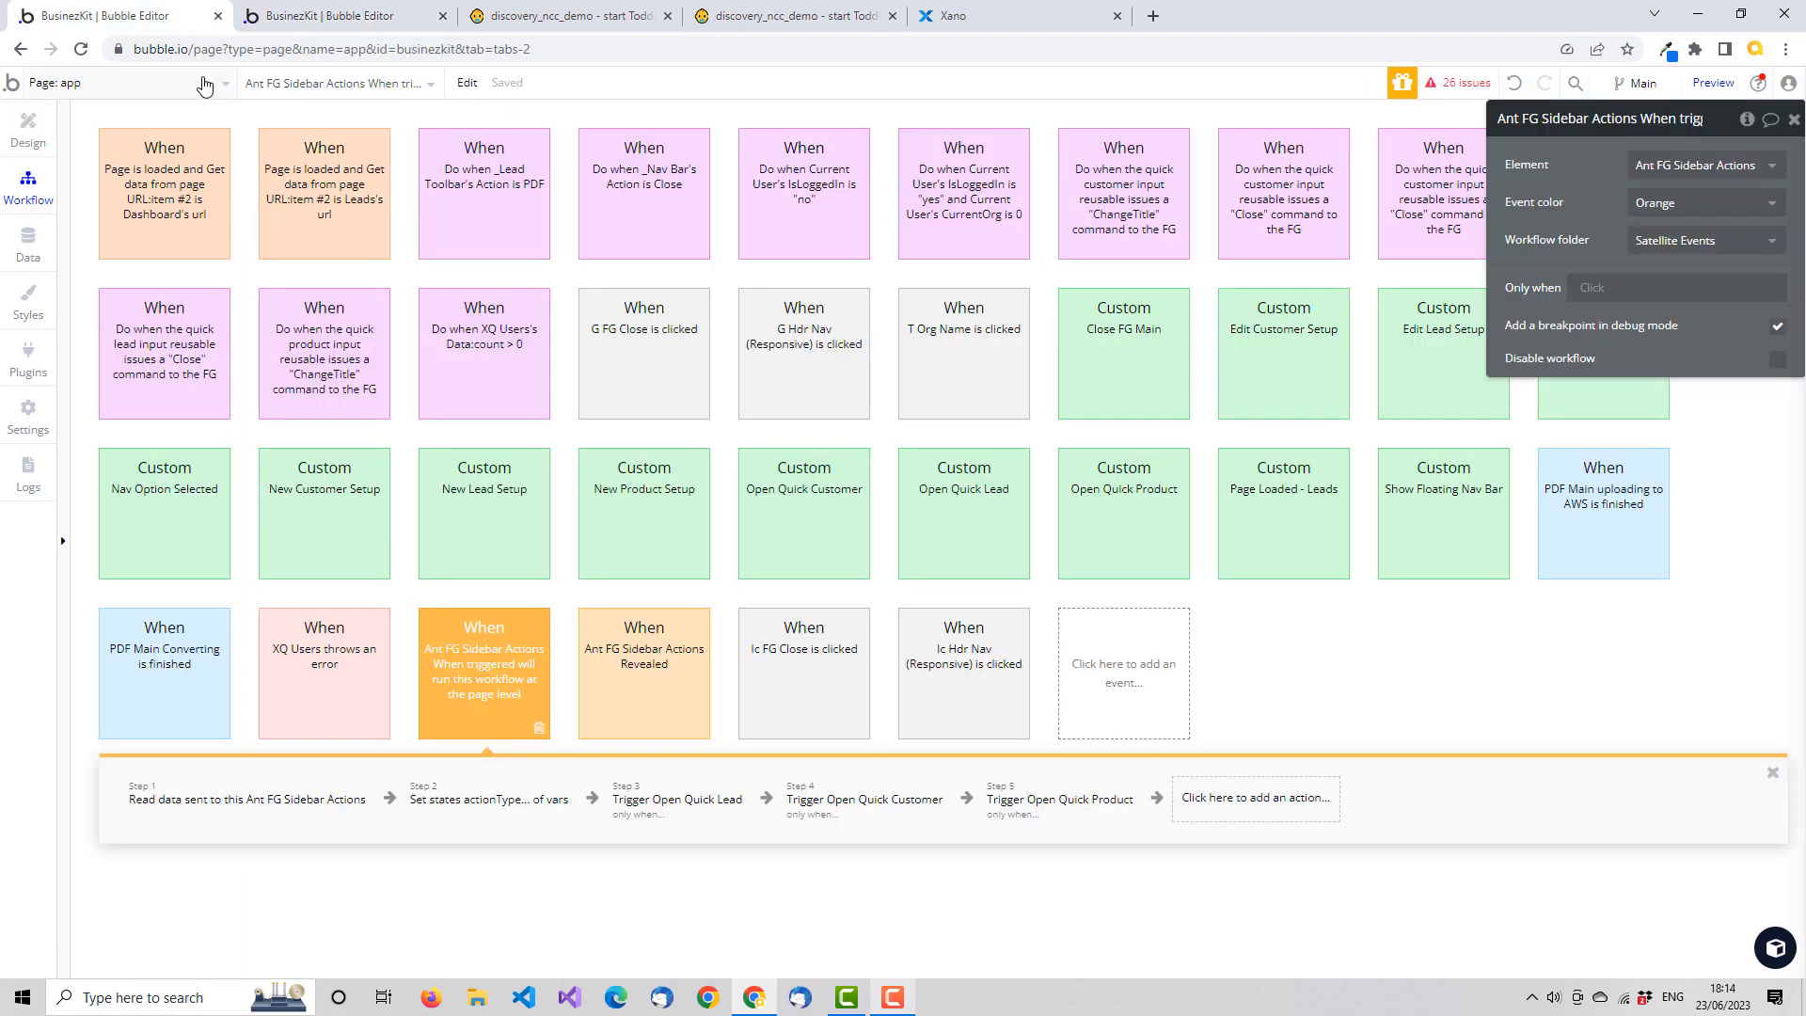
pyautogui.click(343, 16)
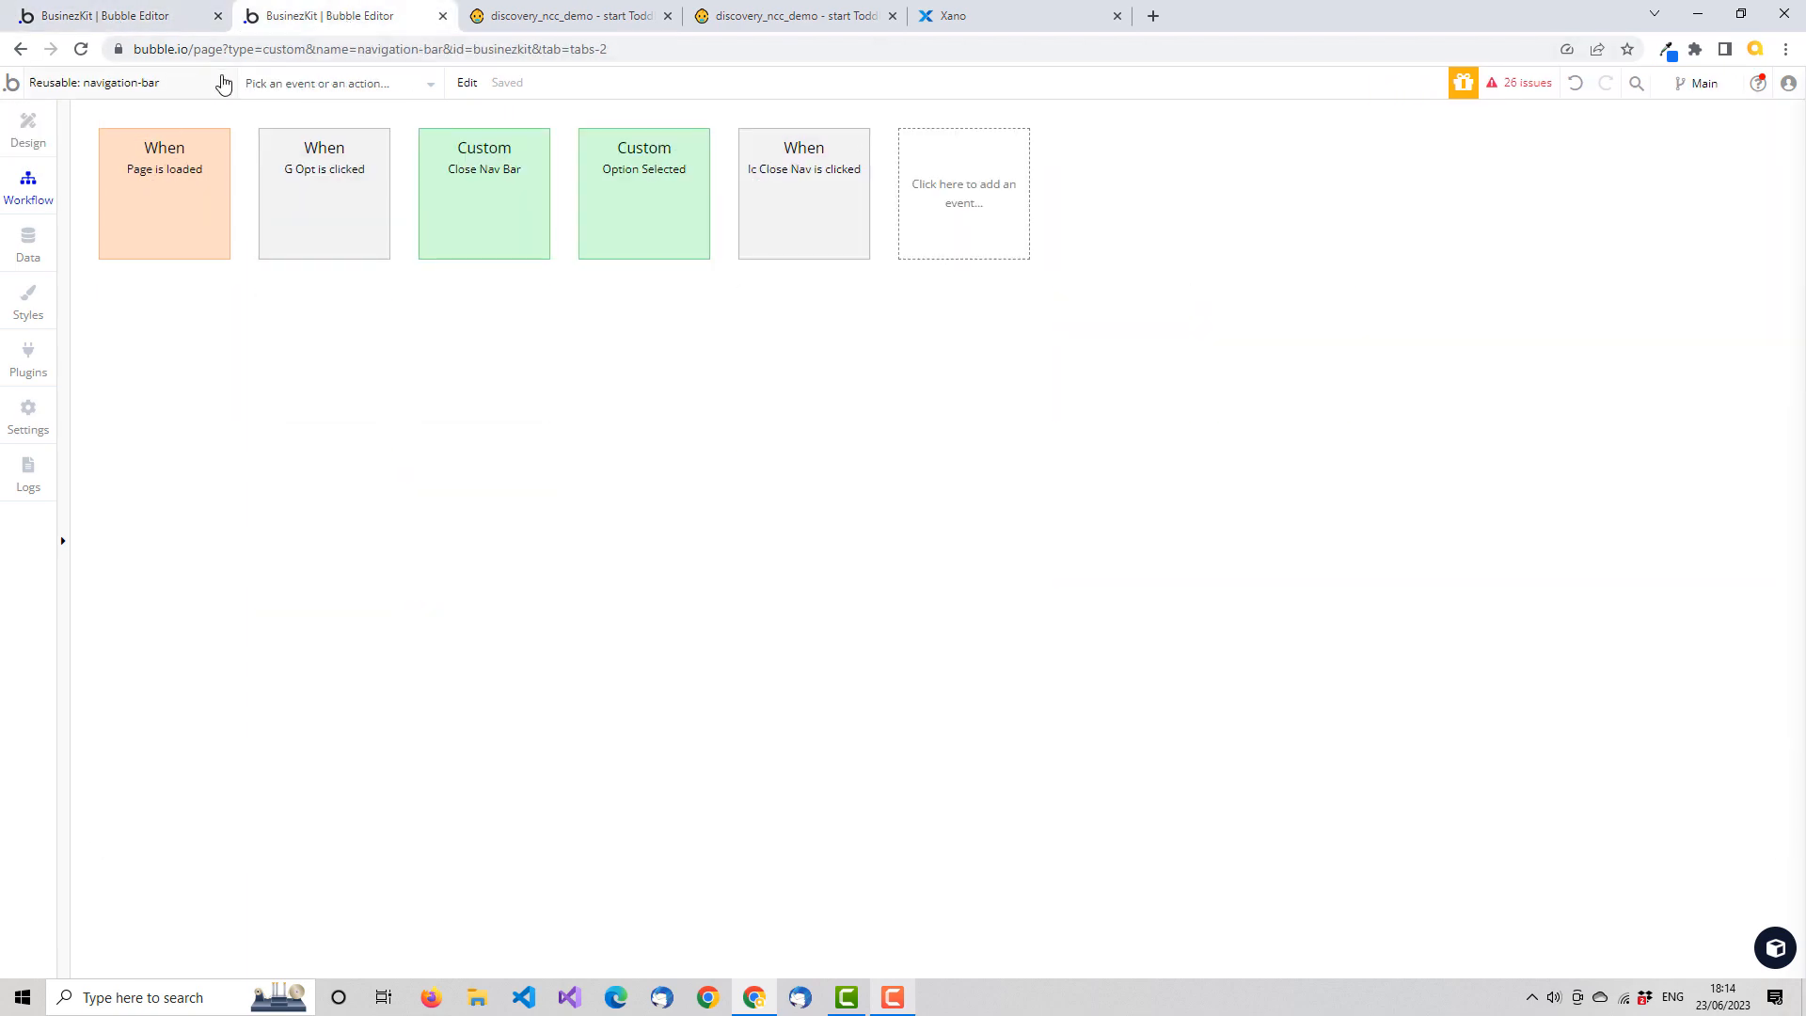
# Open the data-dropdown reusable element, examine its Initialise custom event's parameters and actions, and return to its design view
pyautogui.click(224, 83)
pyautogui.click(115, 323)
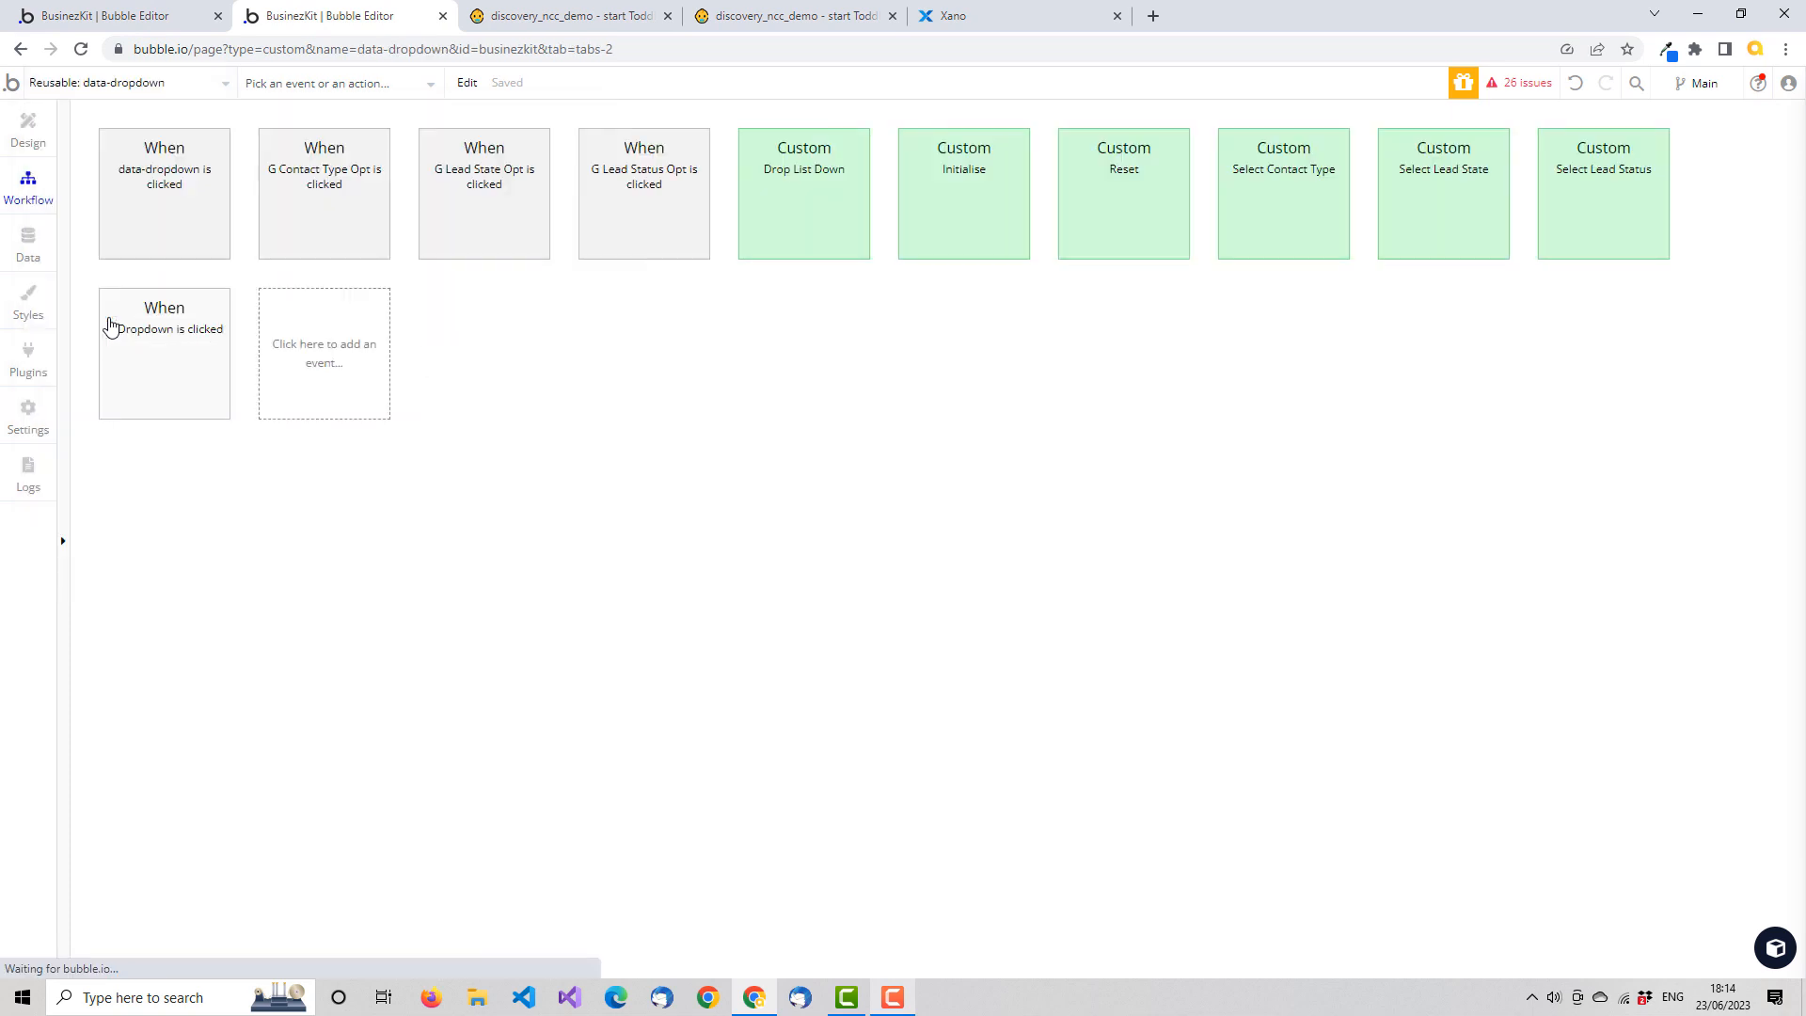
pyautogui.click(33, 123)
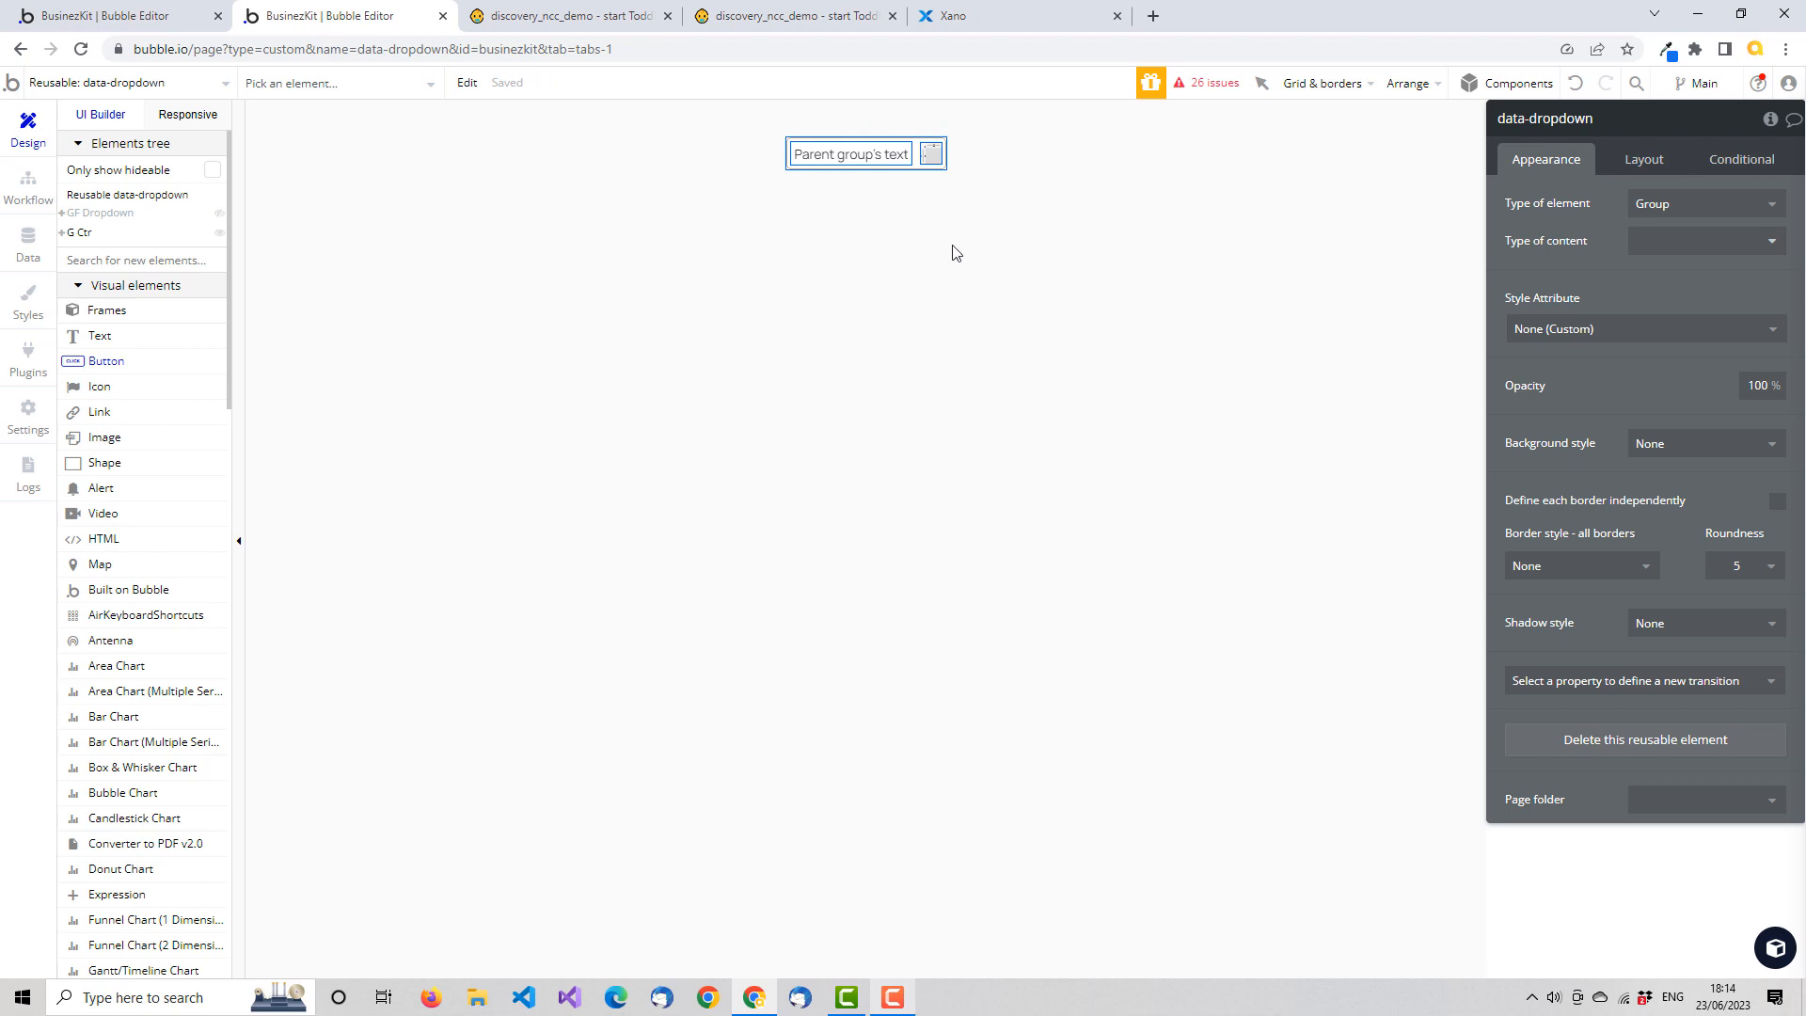
pyautogui.click(28, 189)
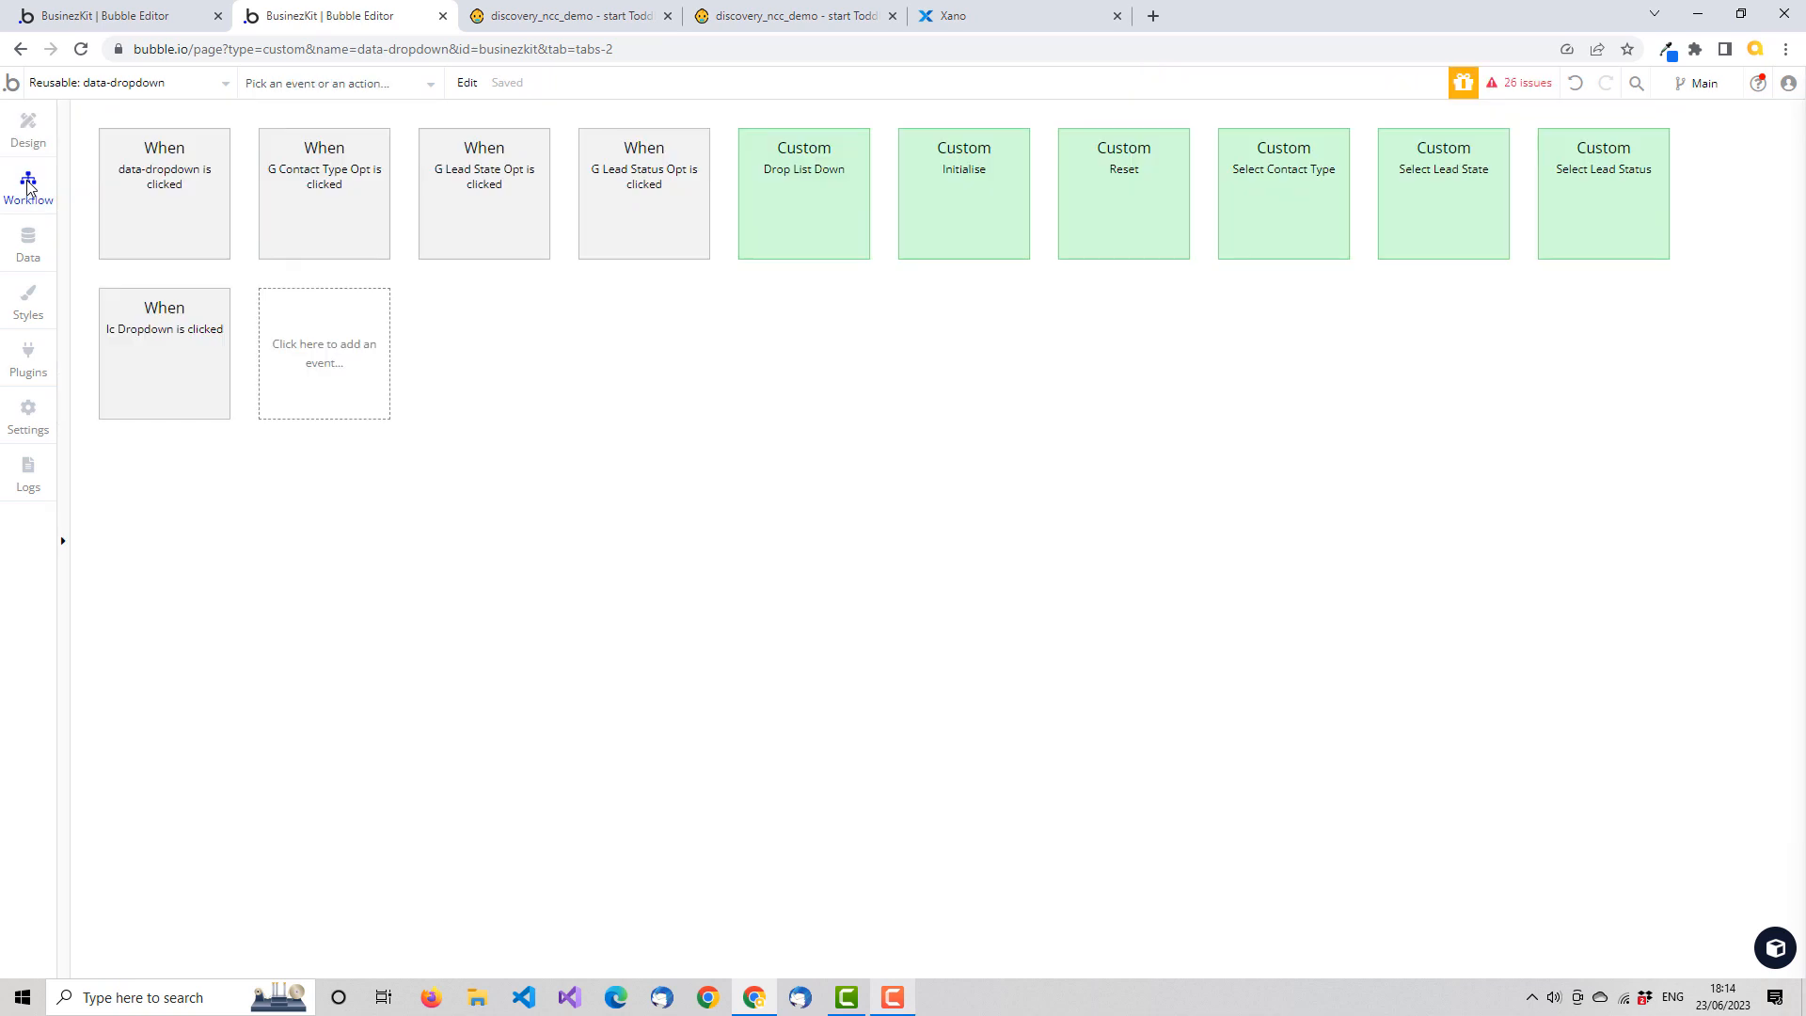
pyautogui.click(963, 196)
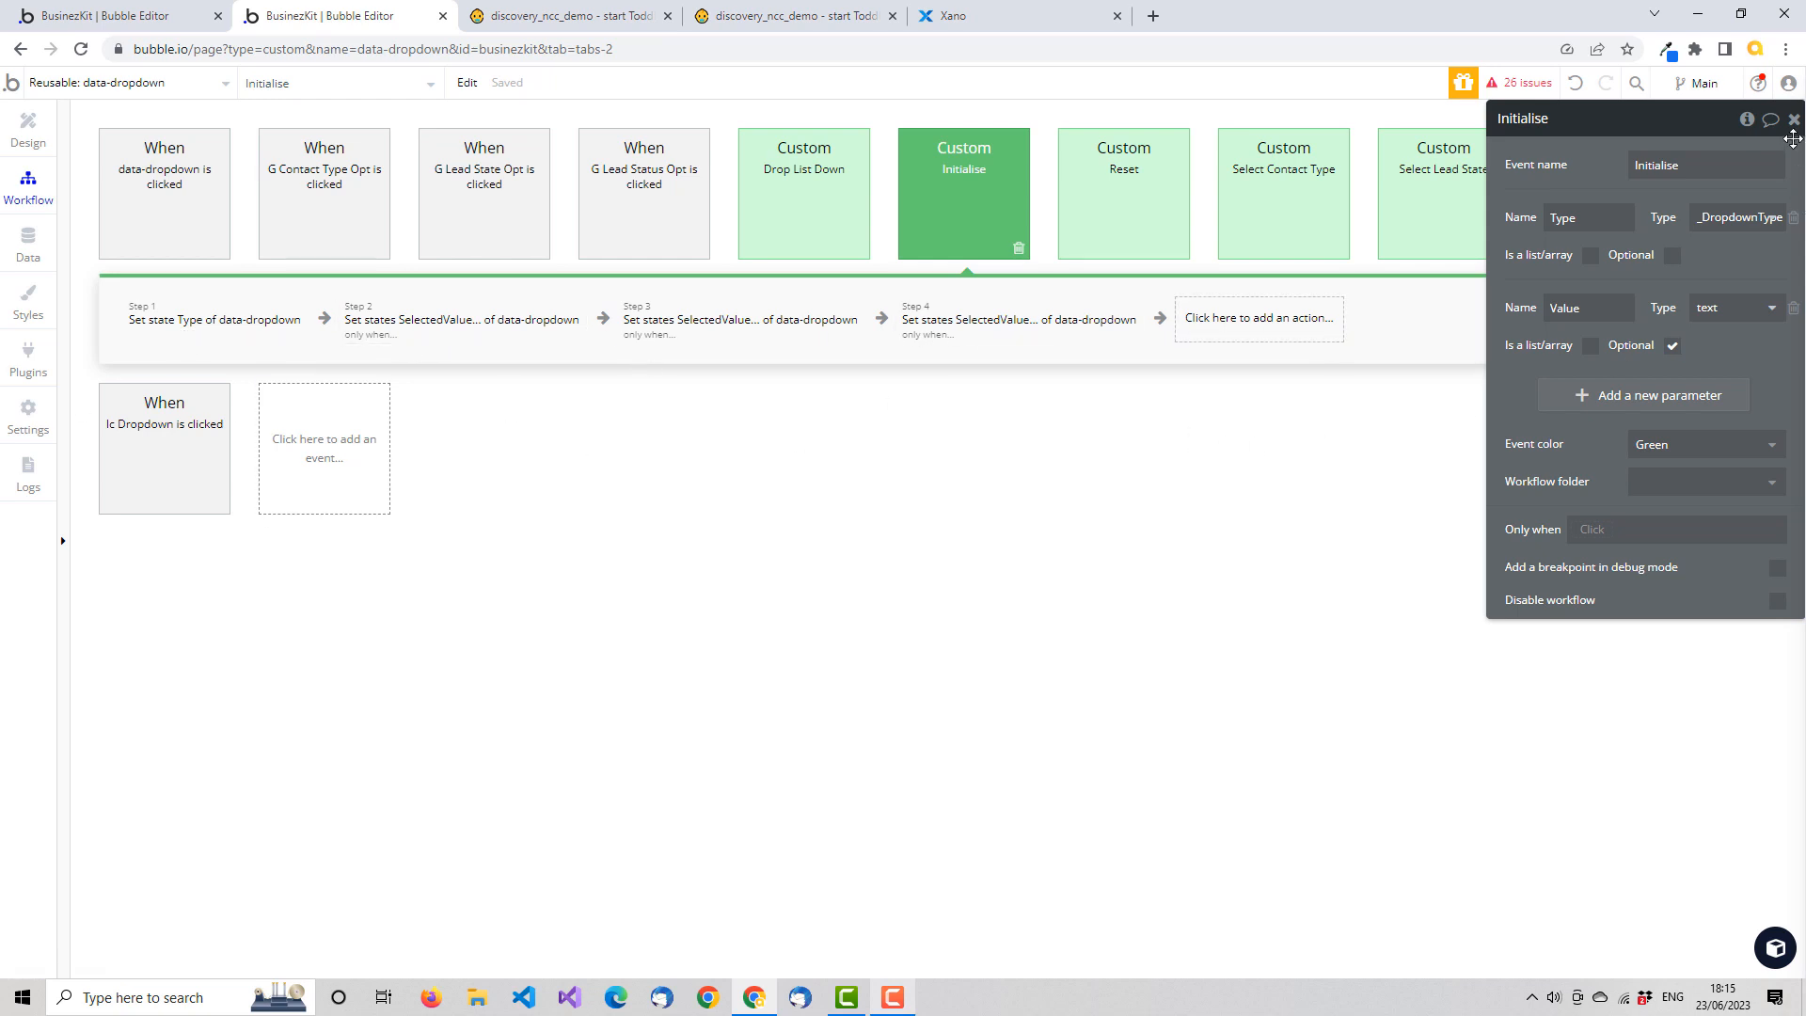
pyautogui.click(1794, 119)
pyautogui.click(31, 134)
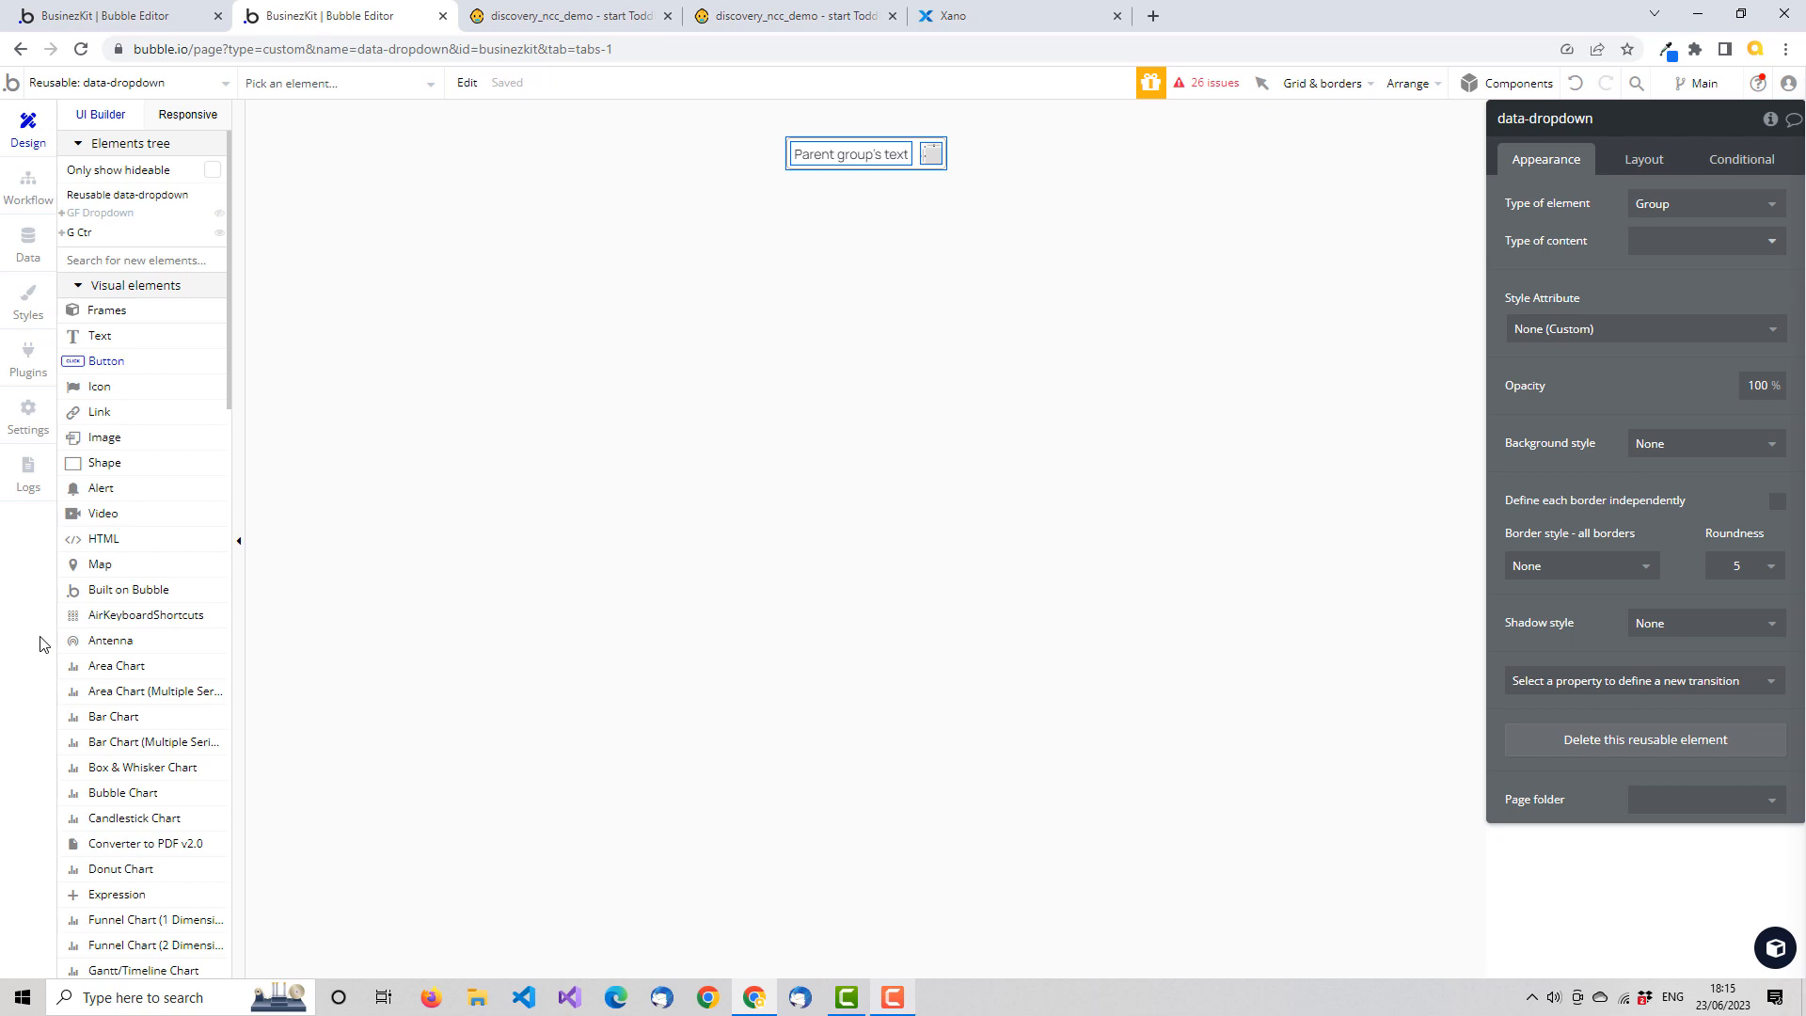
# Open the lead-toolbar reusable element and inspect its custom states
pyautogui.click(225, 84)
pyautogui.click(364, 394)
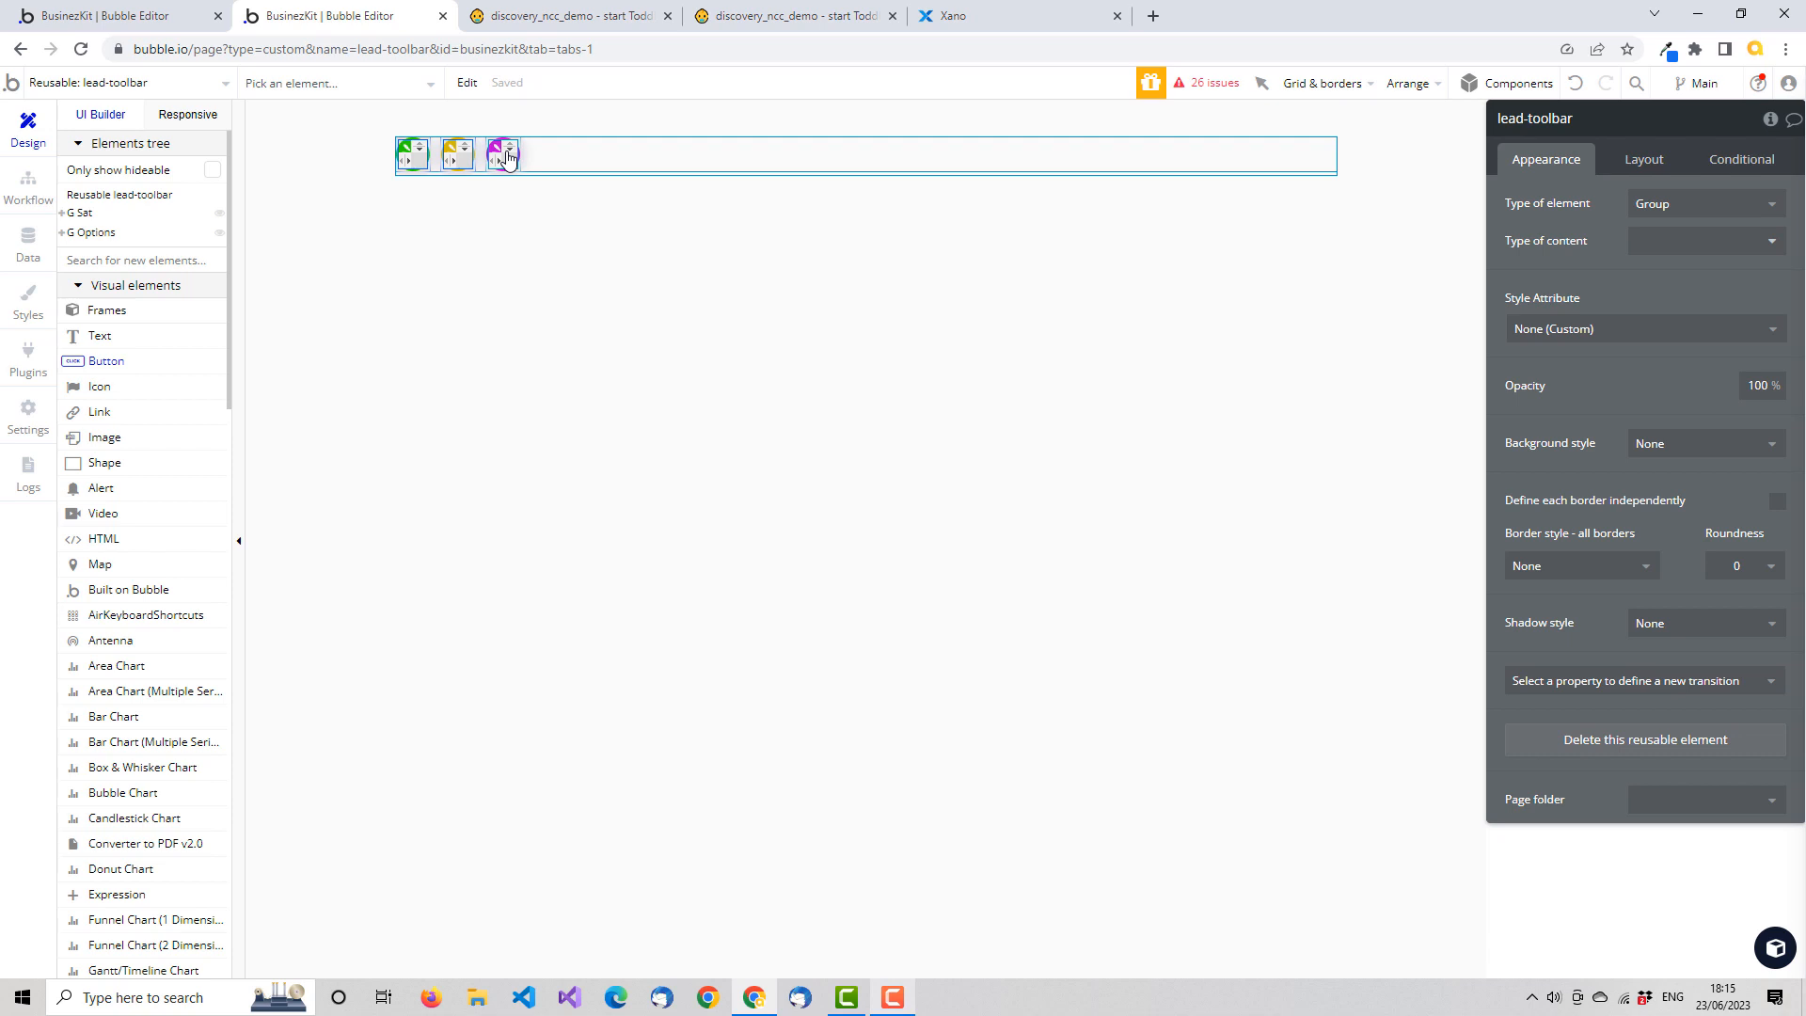
pyautogui.click(151, 197)
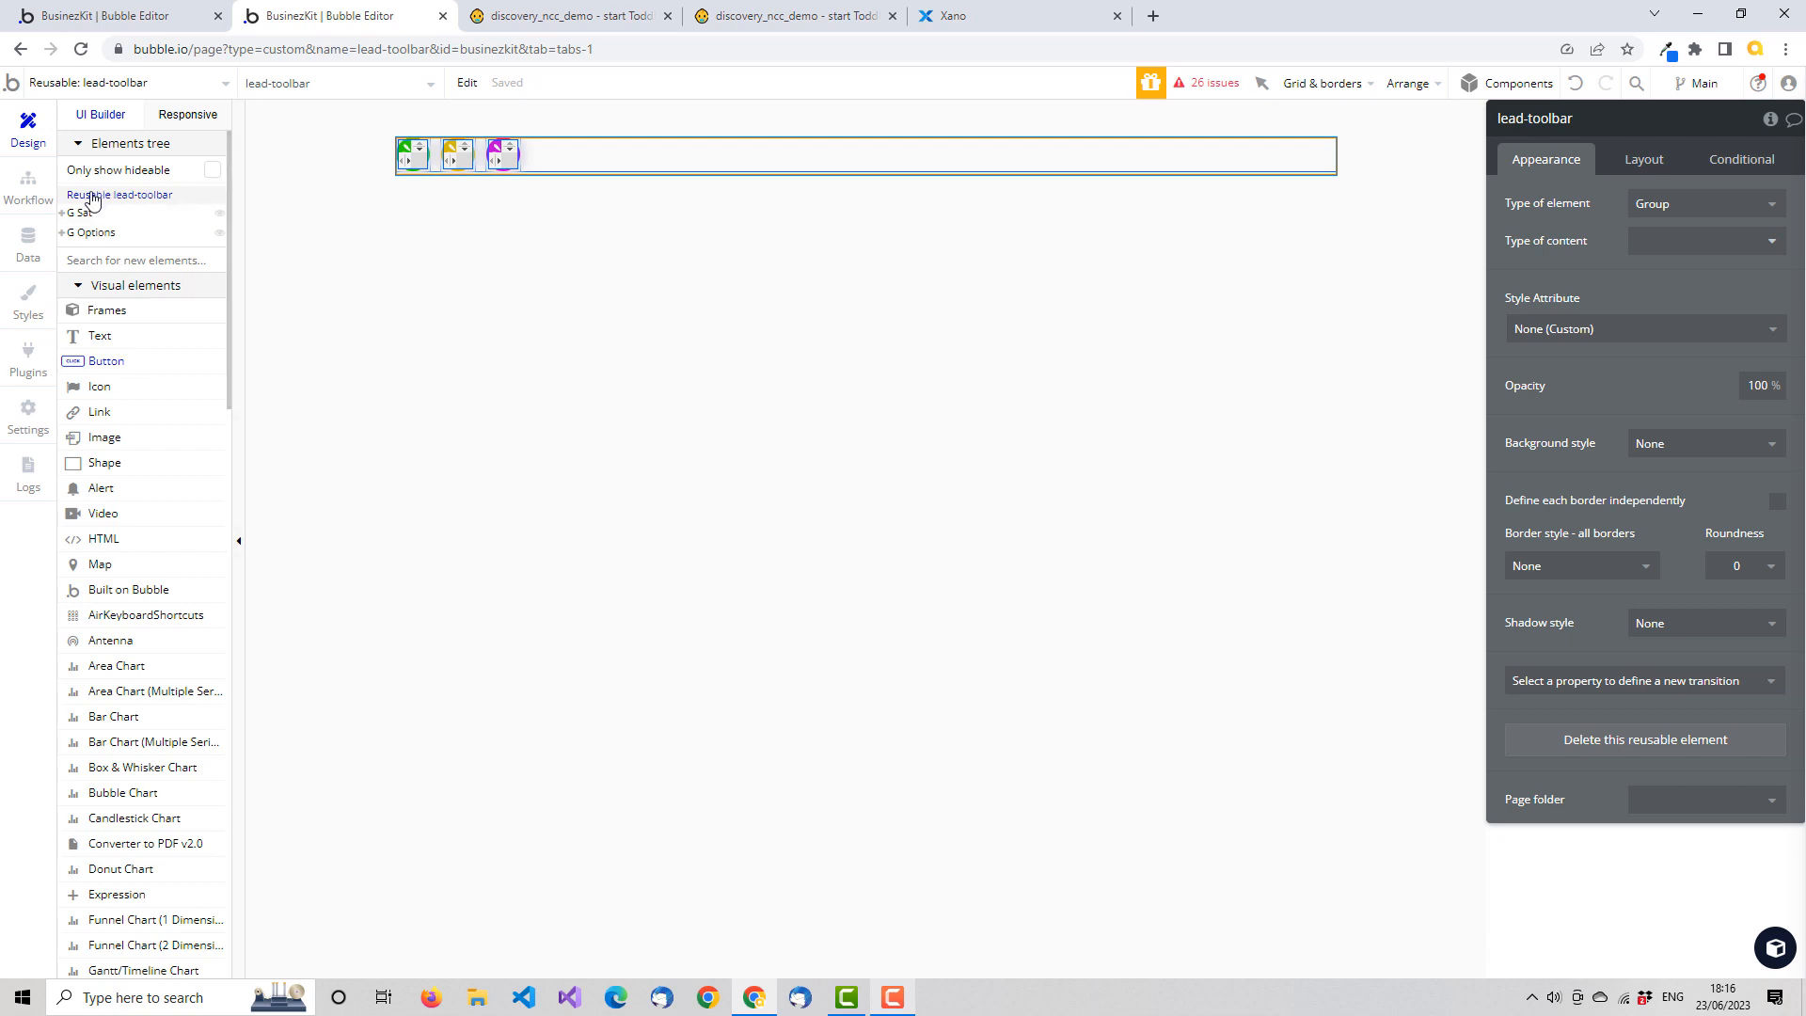
pyautogui.click(1771, 119)
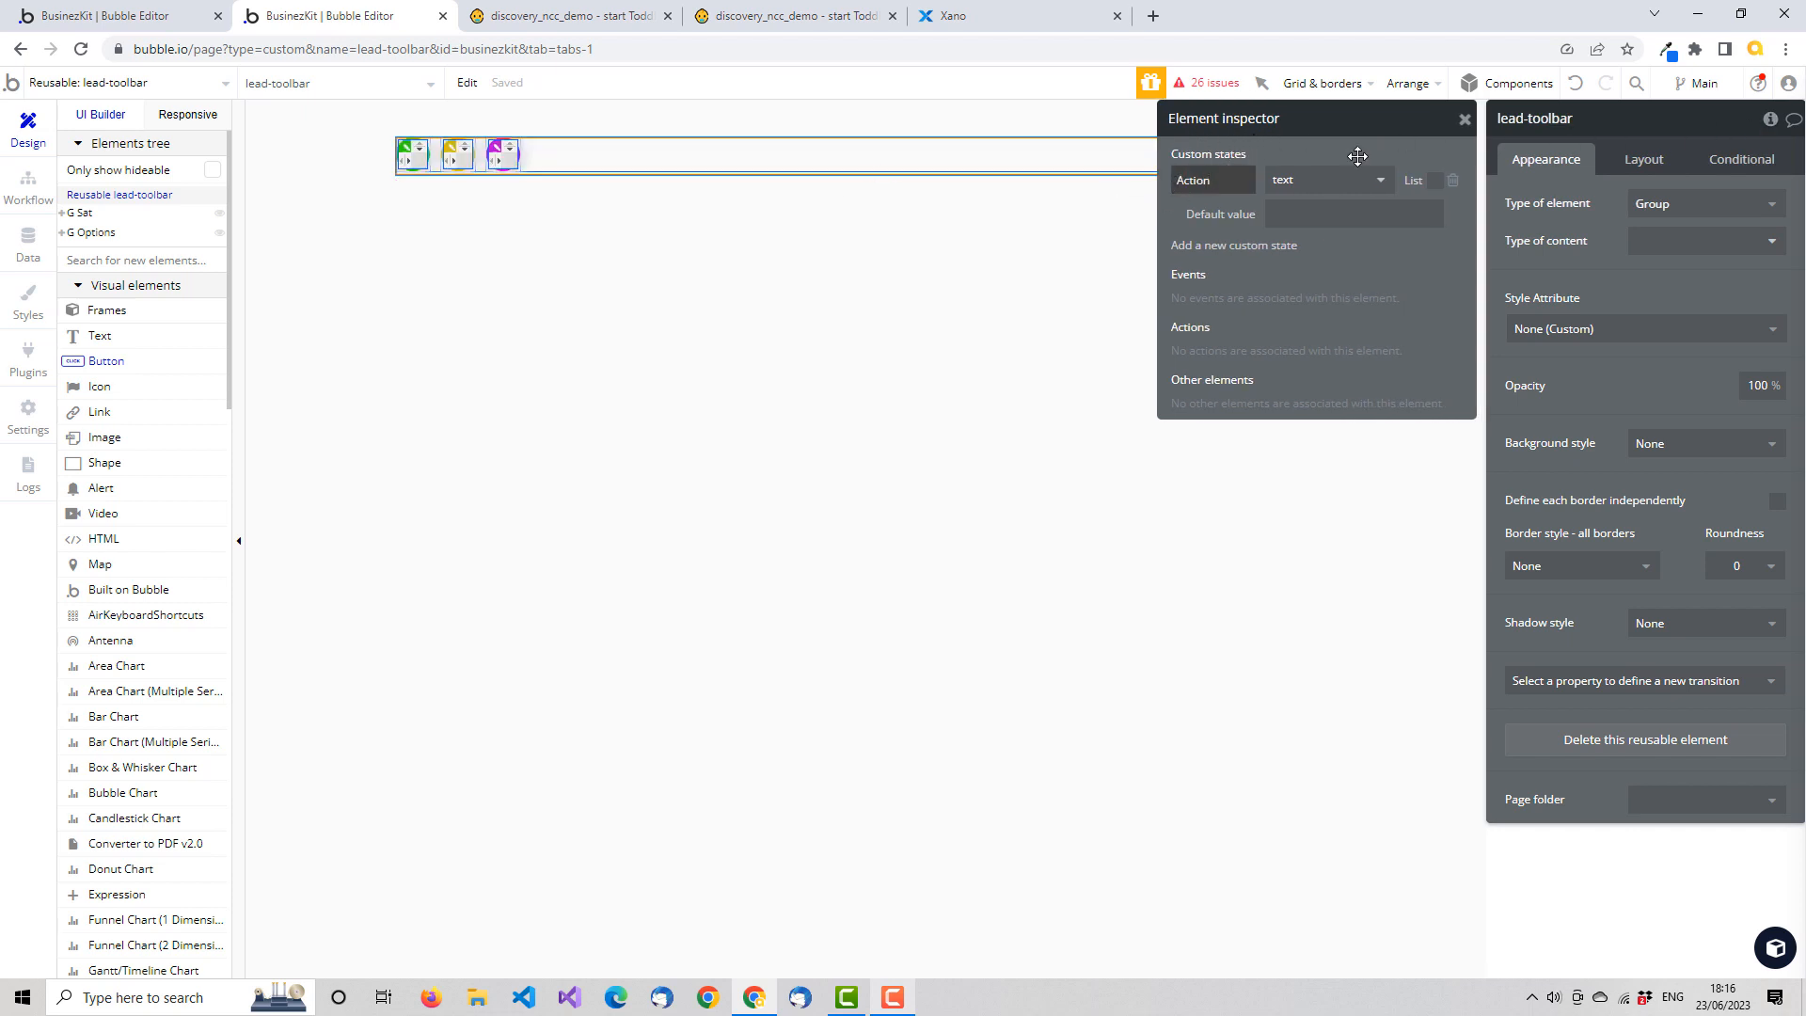
pyautogui.click(1464, 119)
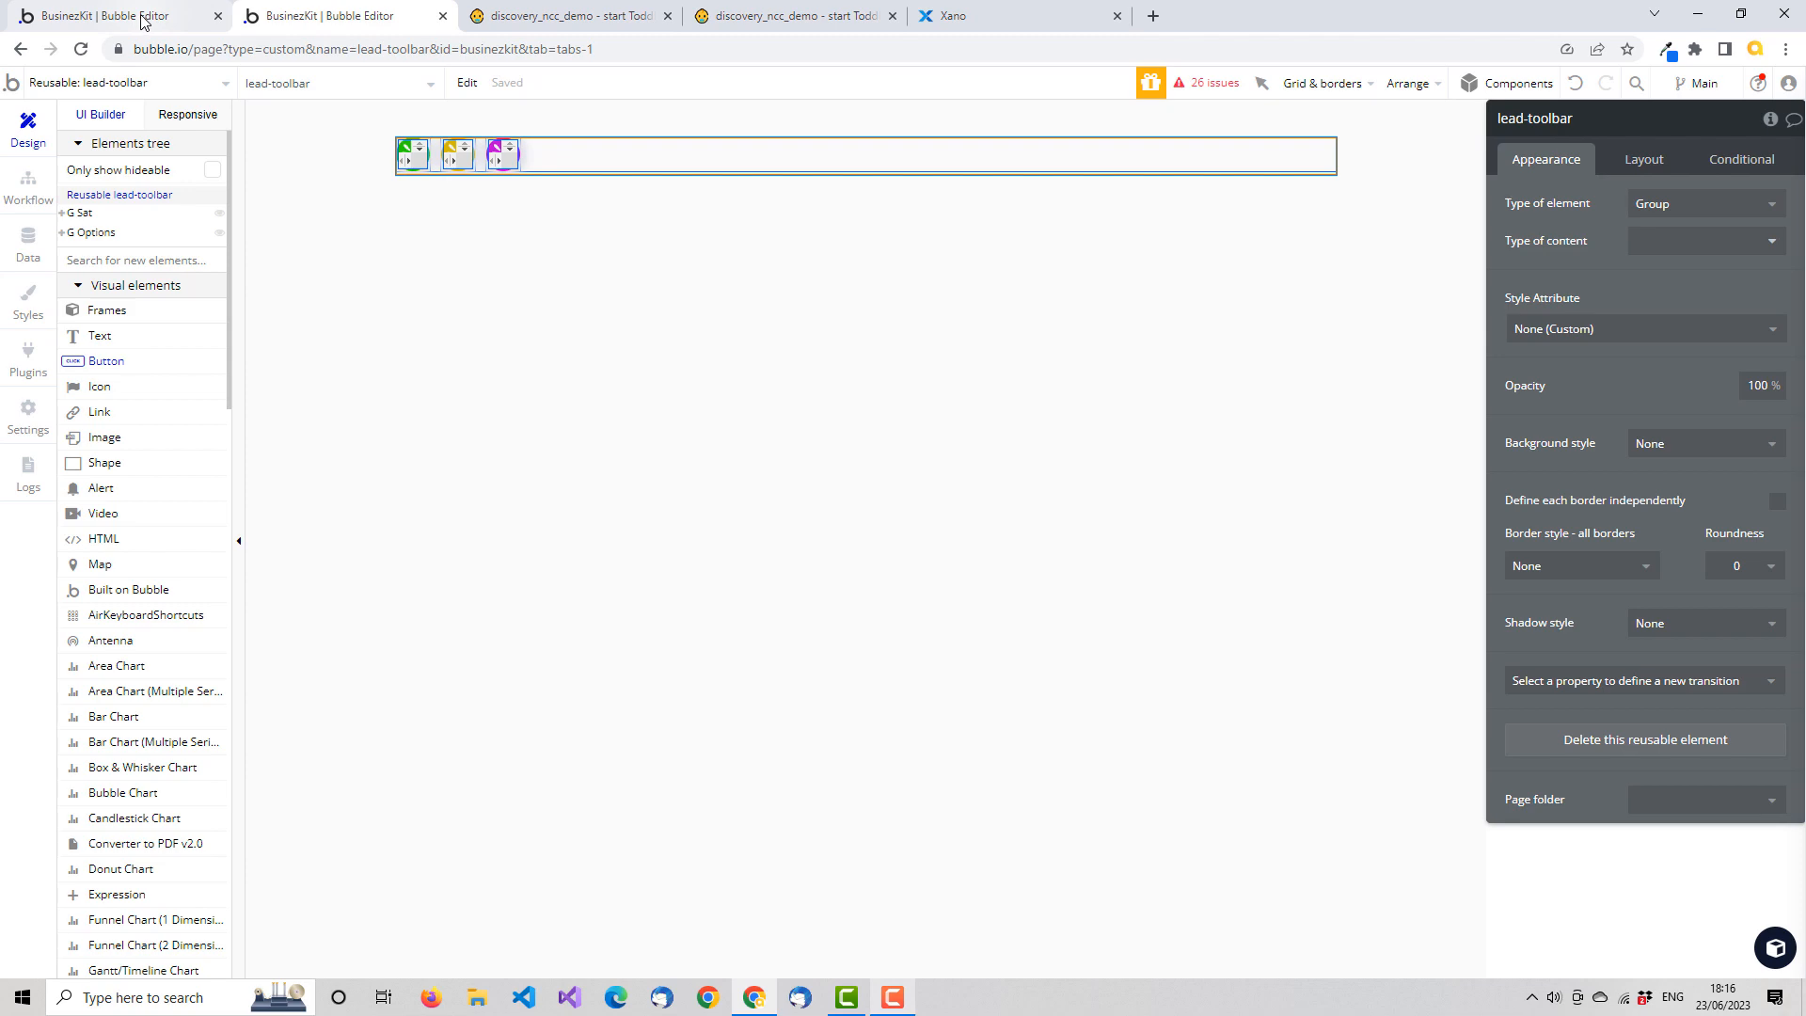
# Review the app's list of pages and reusable elements from the app page, and close the list
pyautogui.click(141, 18)
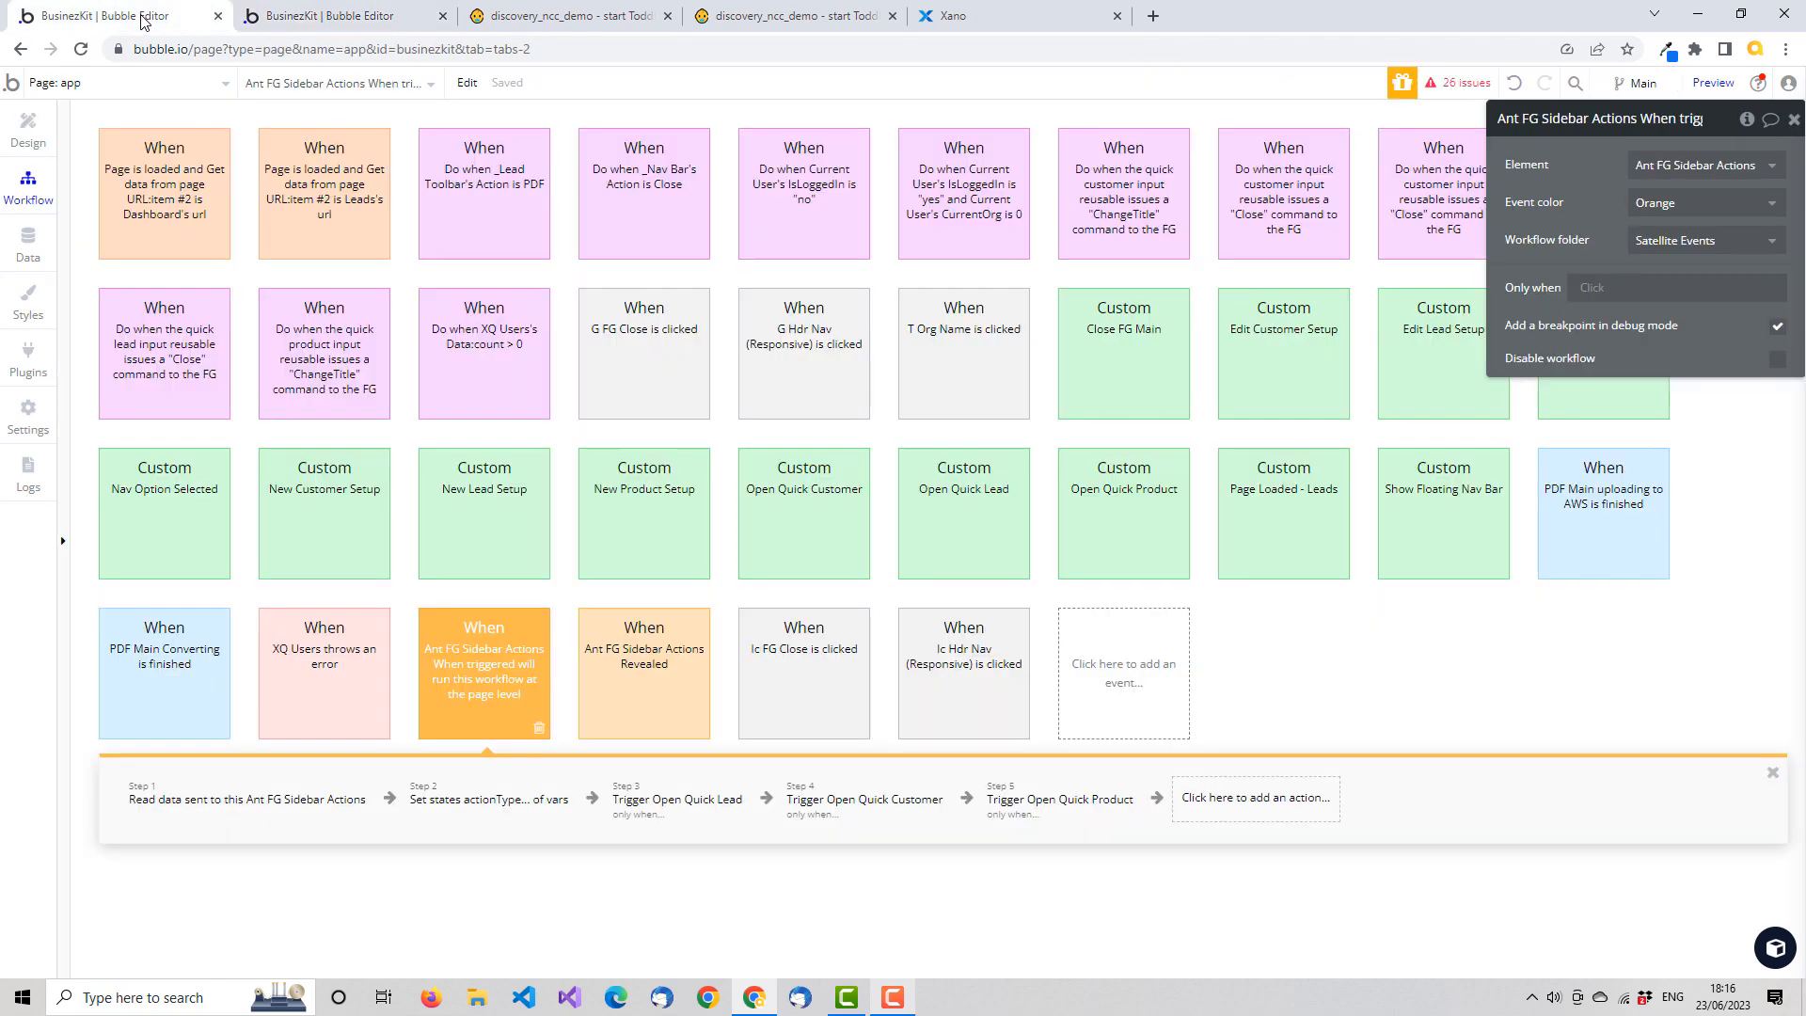
pyautogui.click(224, 86)
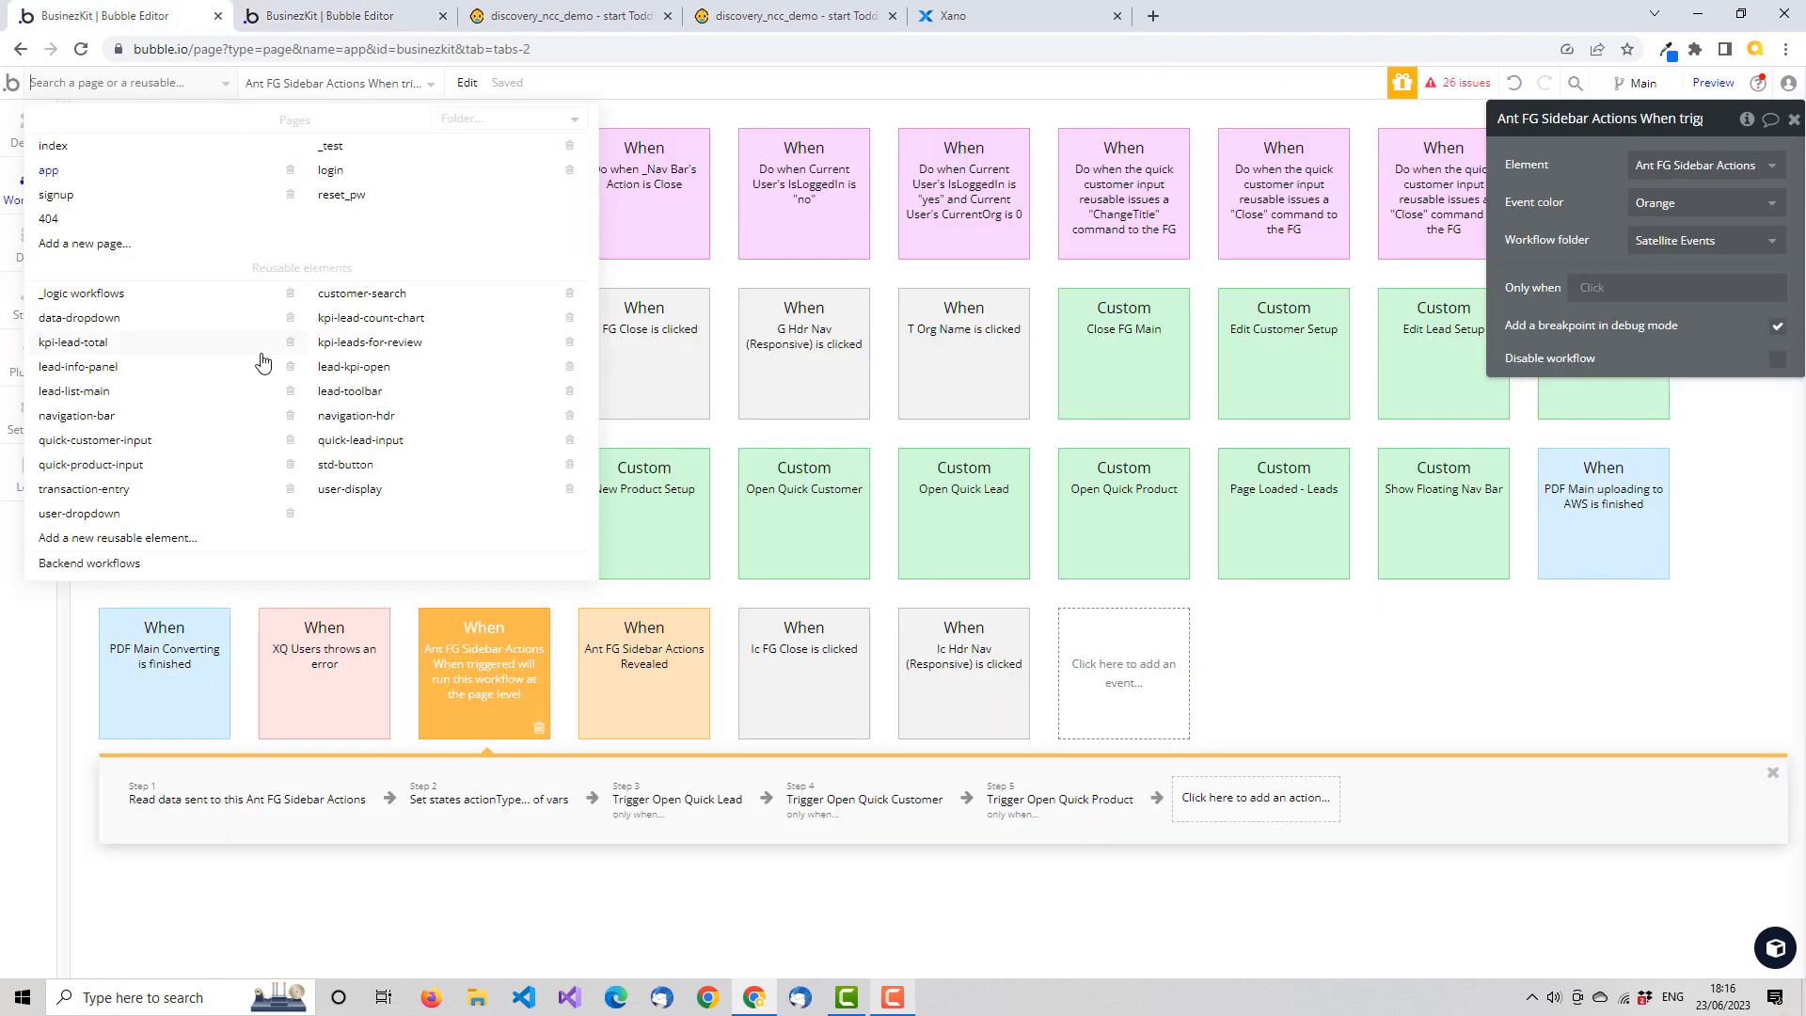
pyautogui.click(684, 73)
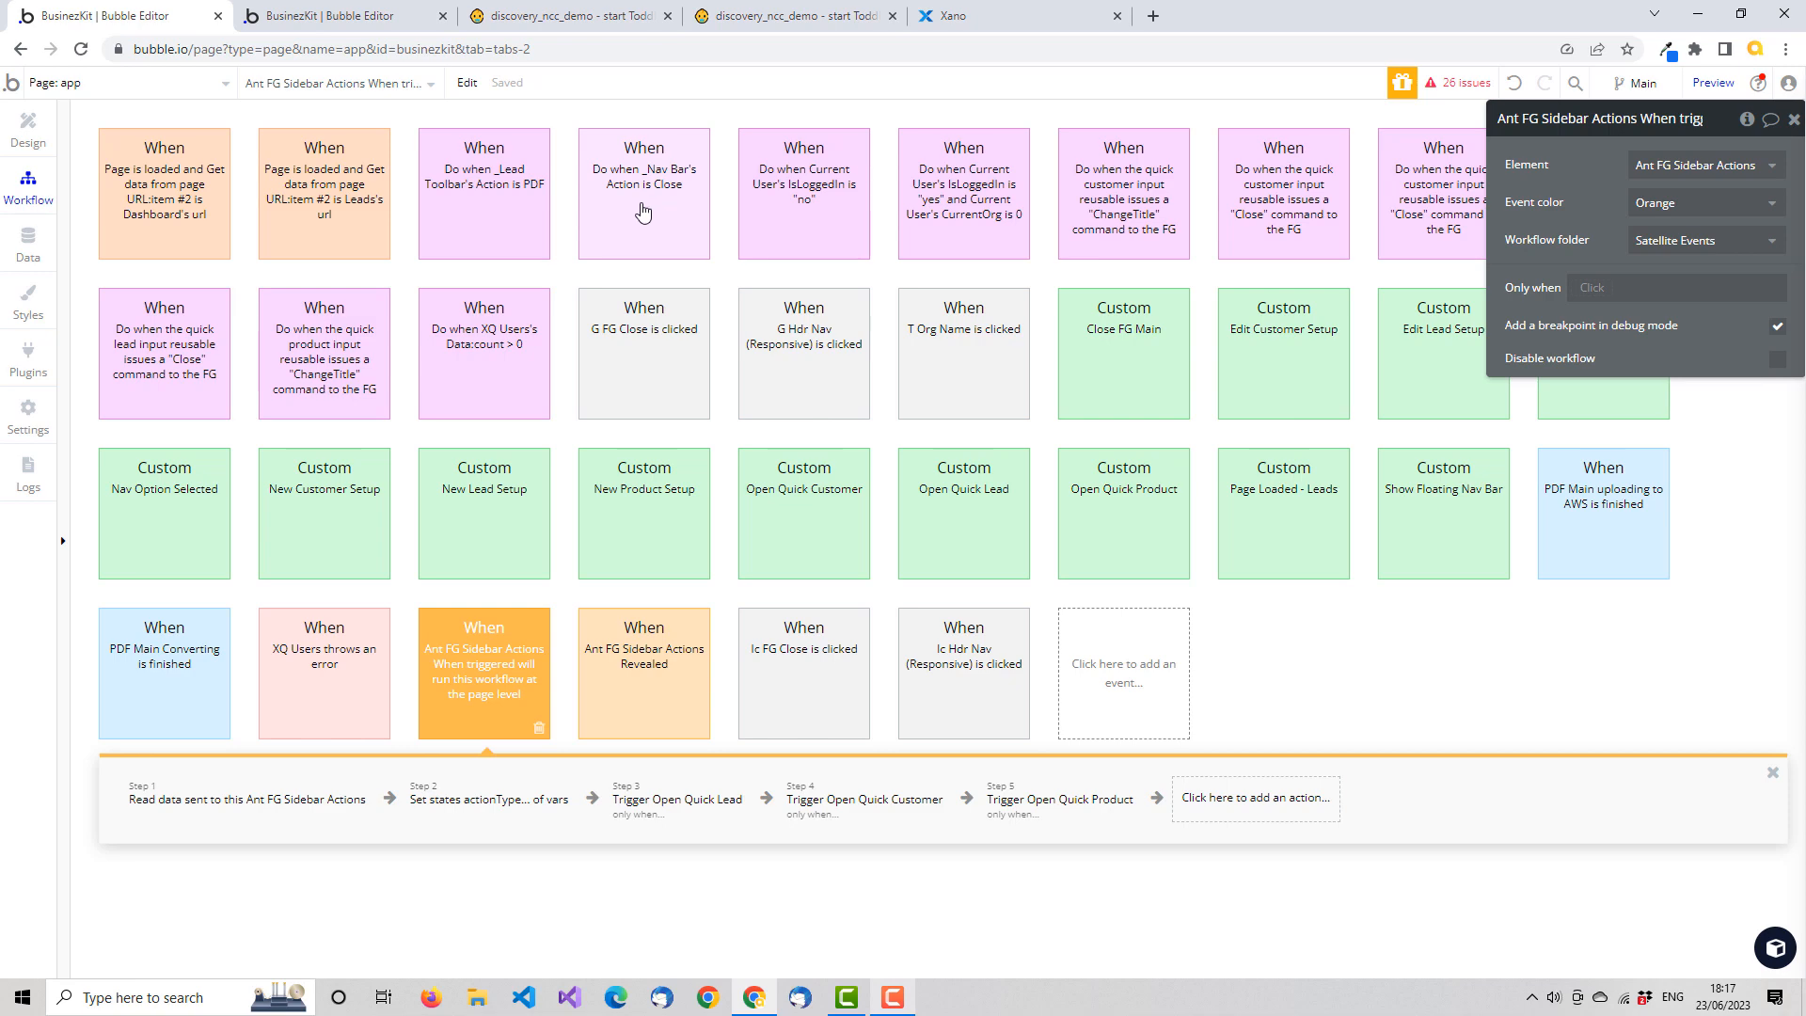
# Examine the lead-toolbar's Add Customer custom event and its actions that send data to and trigger the Sat Actions antenna
pyautogui.click(360, 18)
pyautogui.click(28, 185)
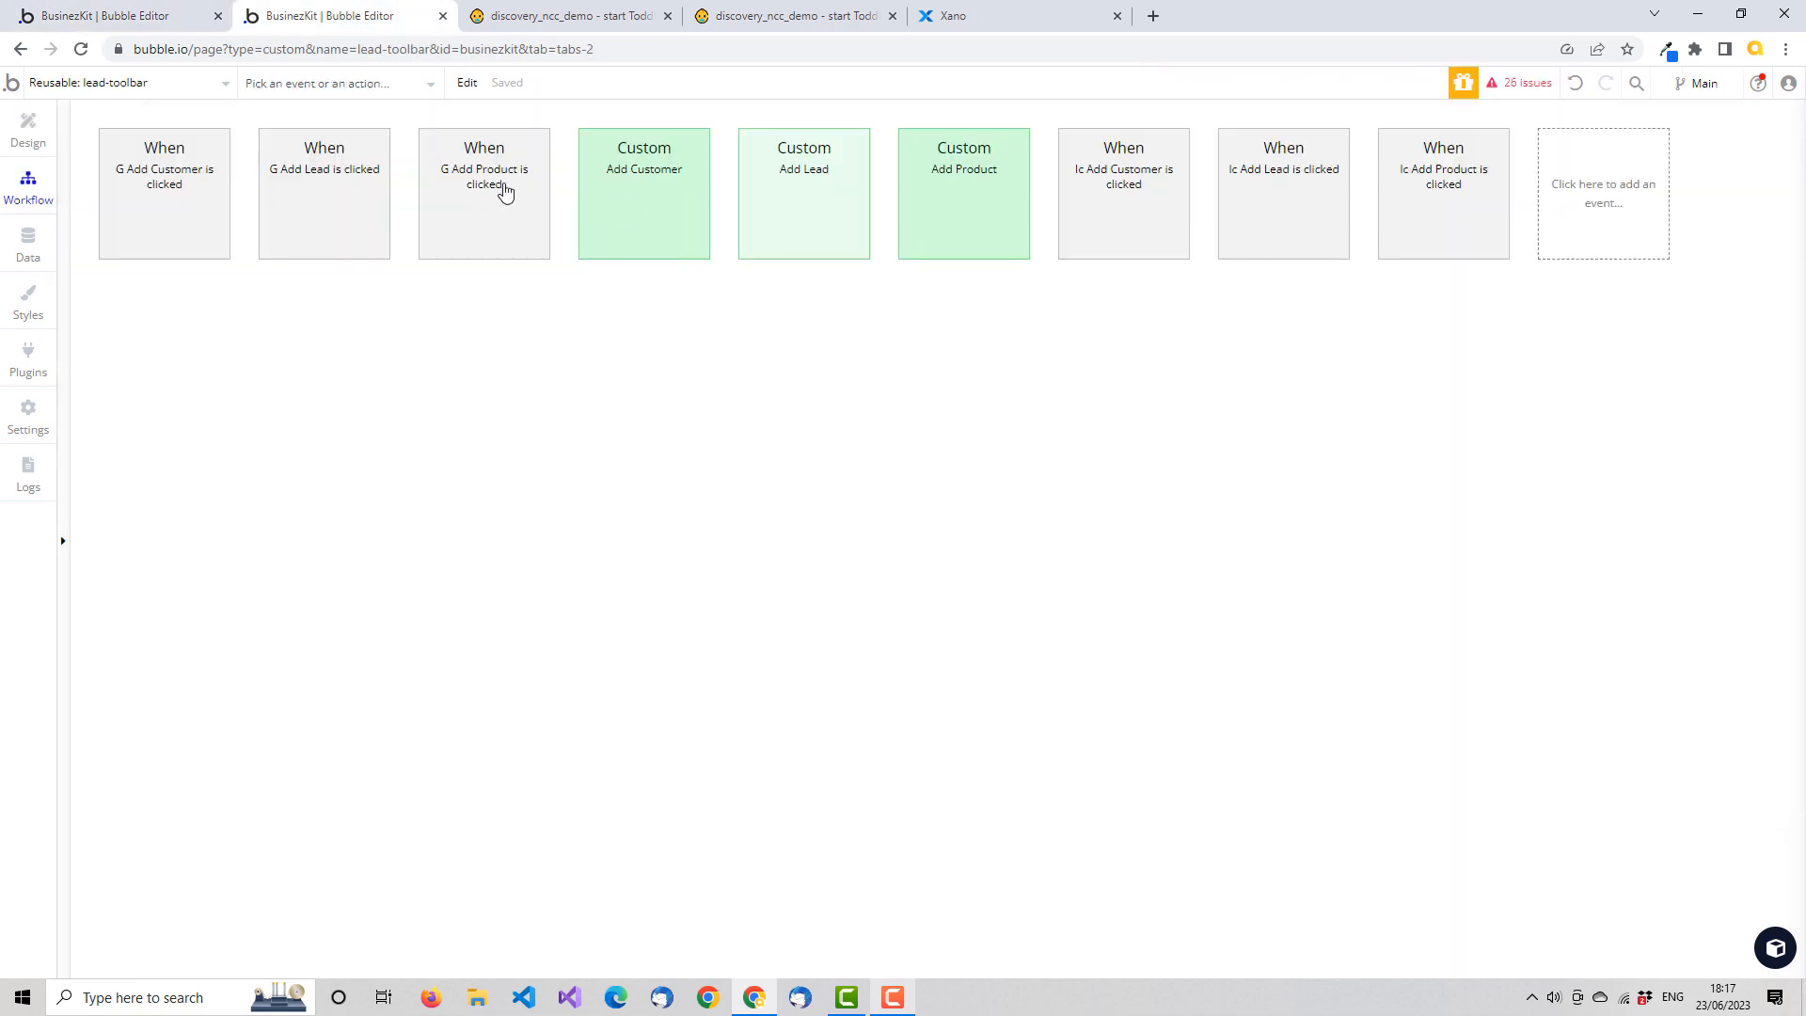
pyautogui.click(12, 126)
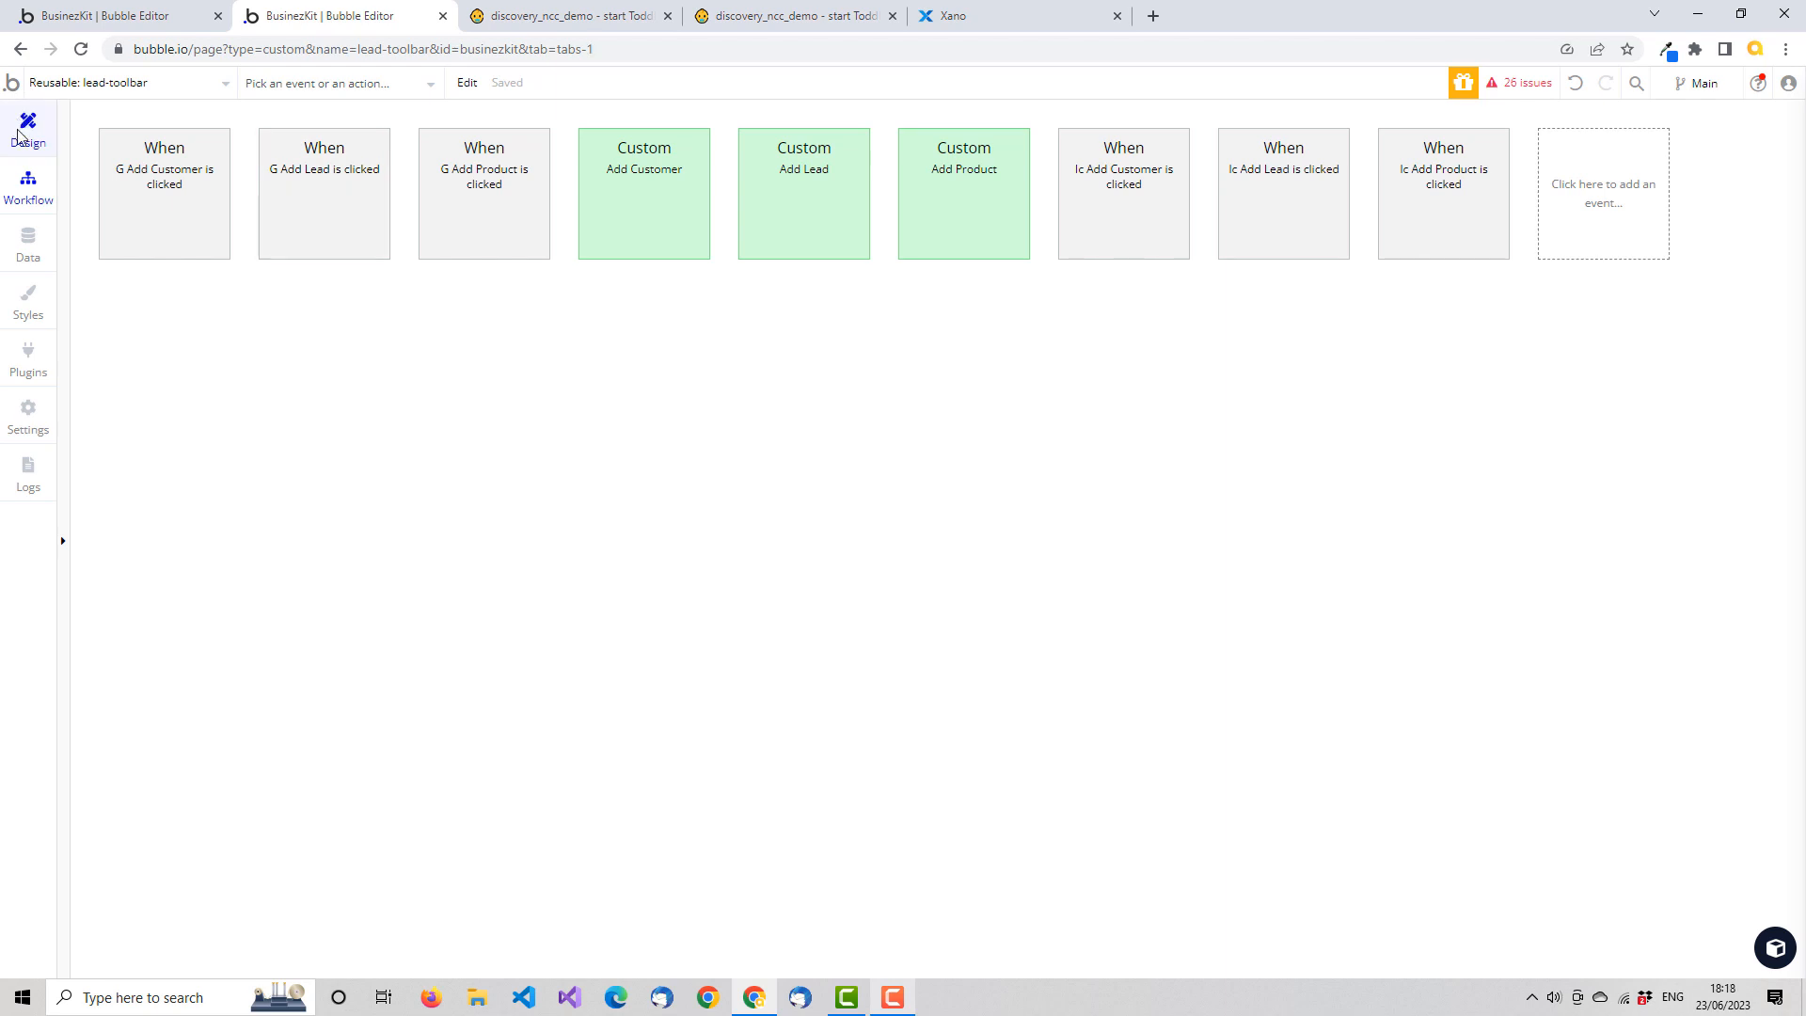
pyautogui.click(34, 201)
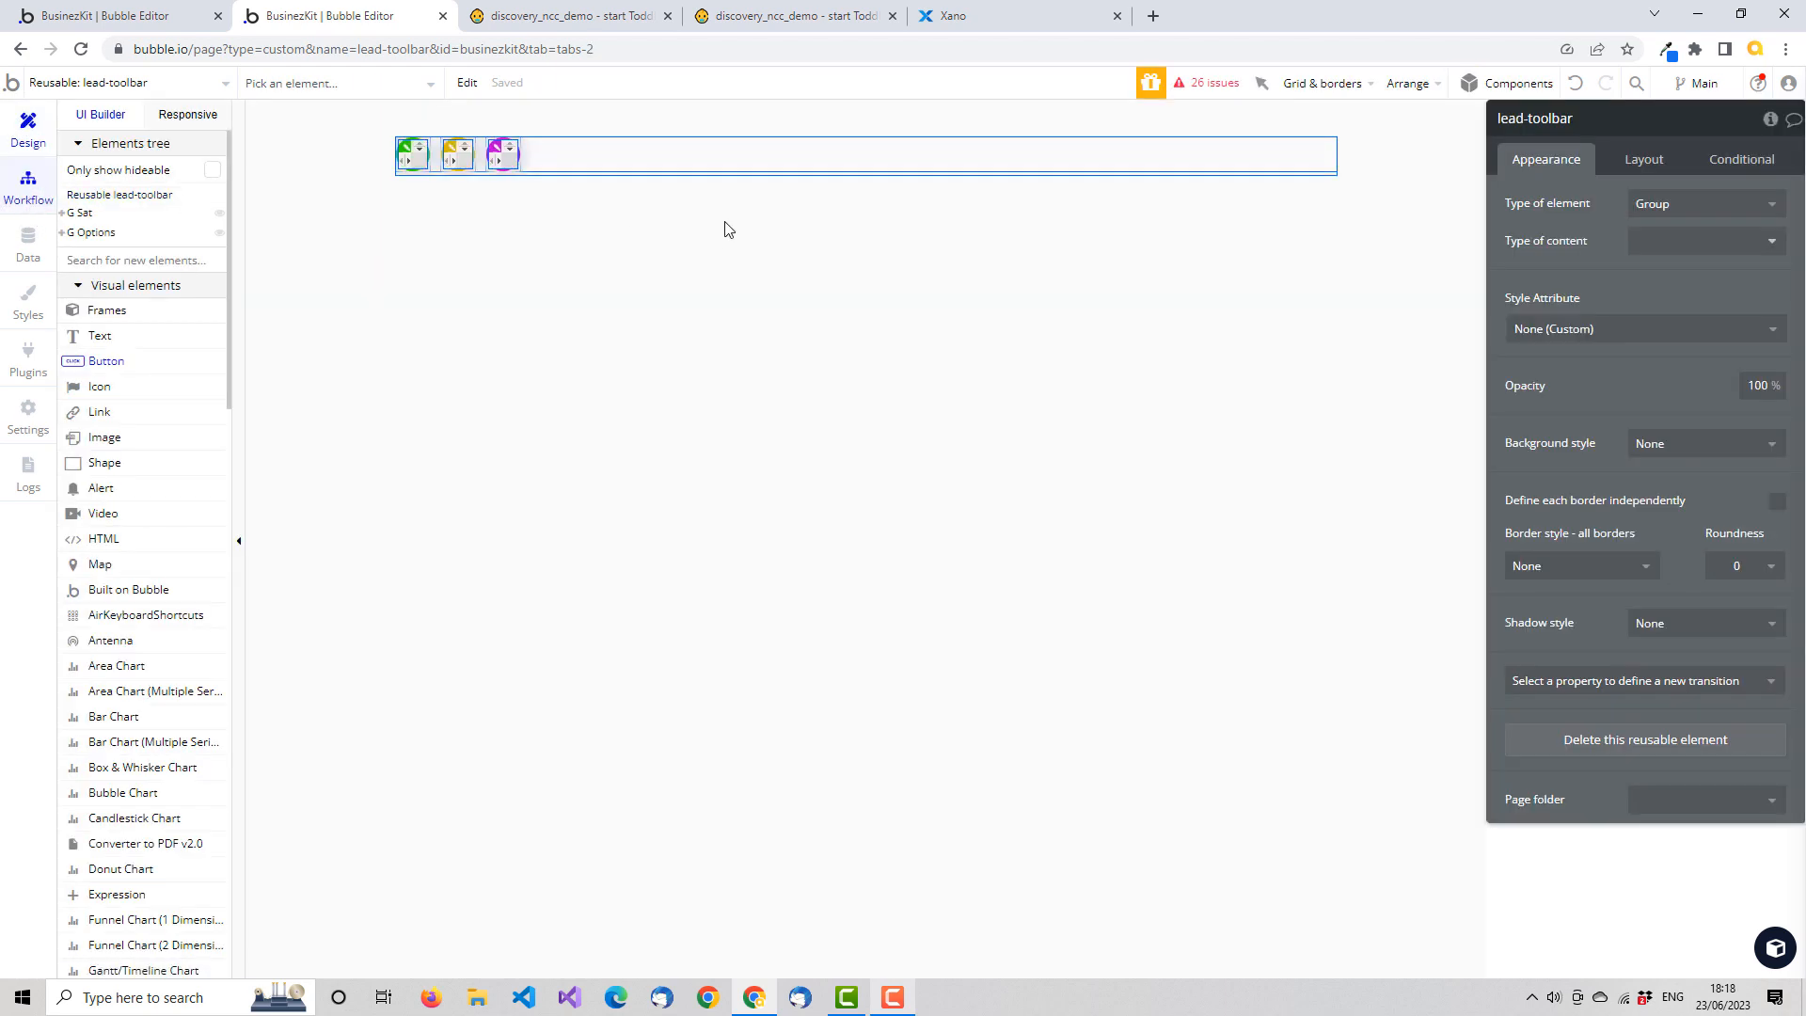
pyautogui.click(690, 202)
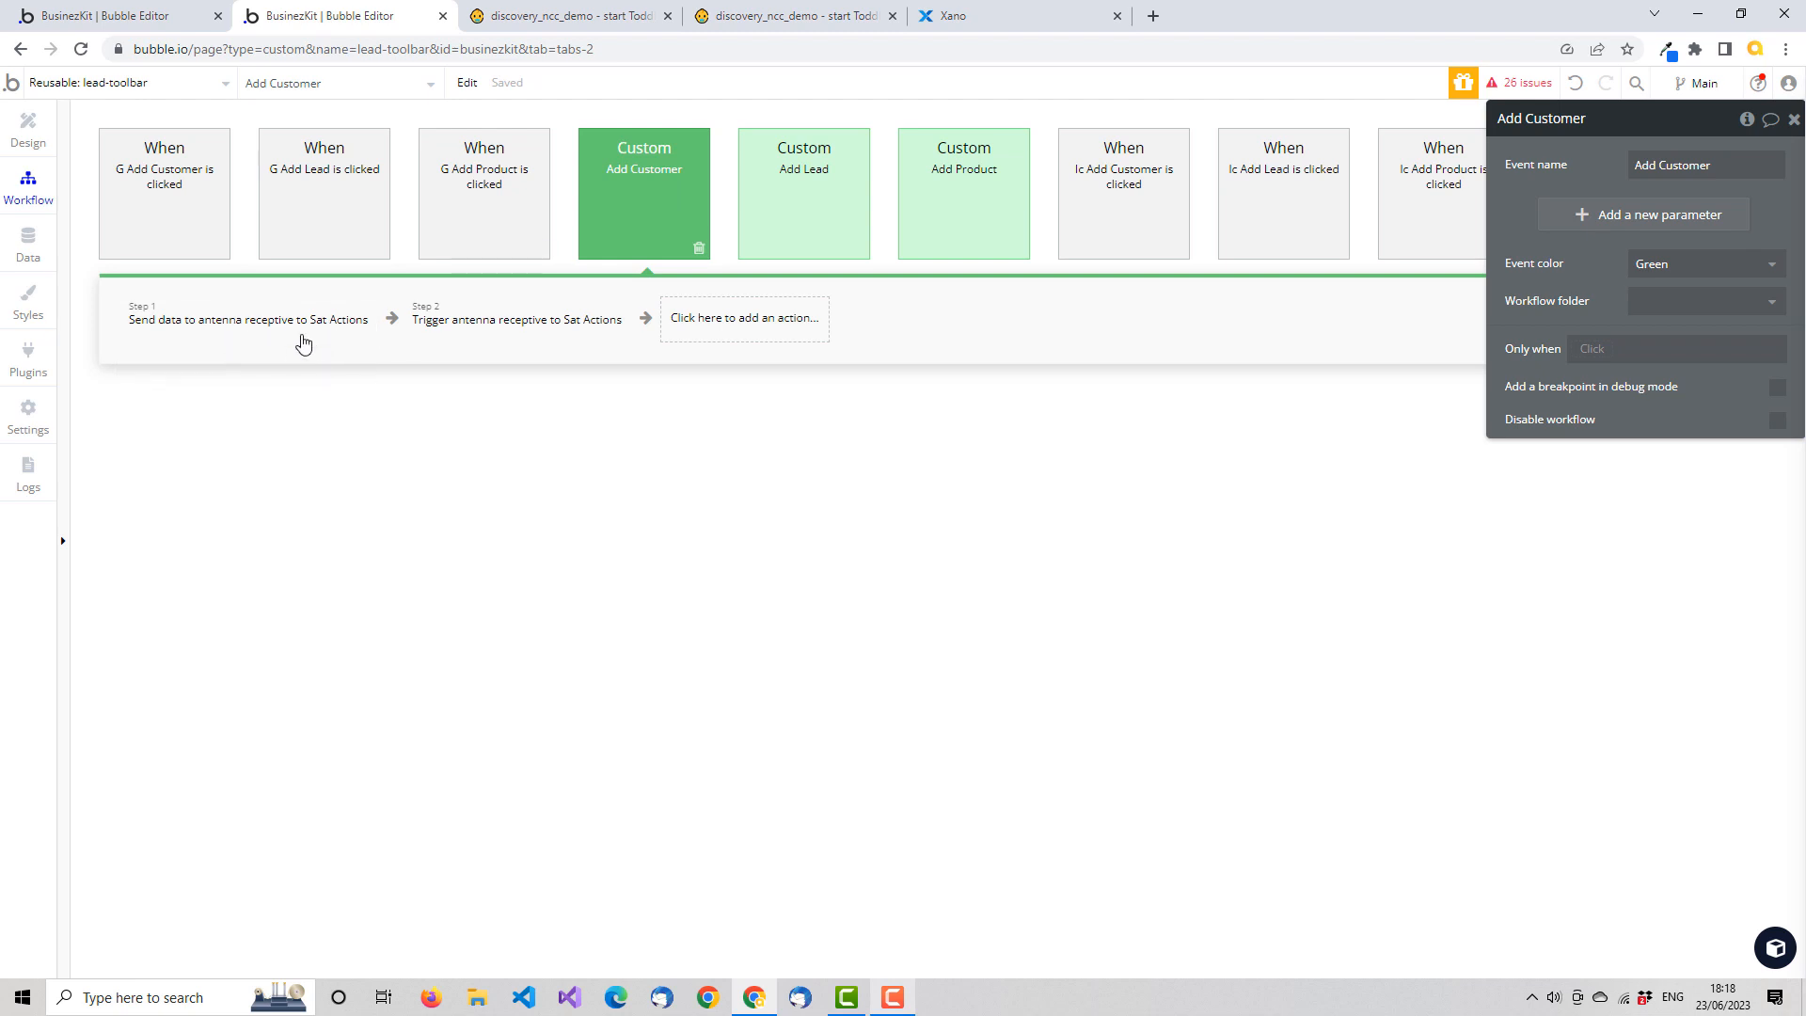
pyautogui.click(301, 339)
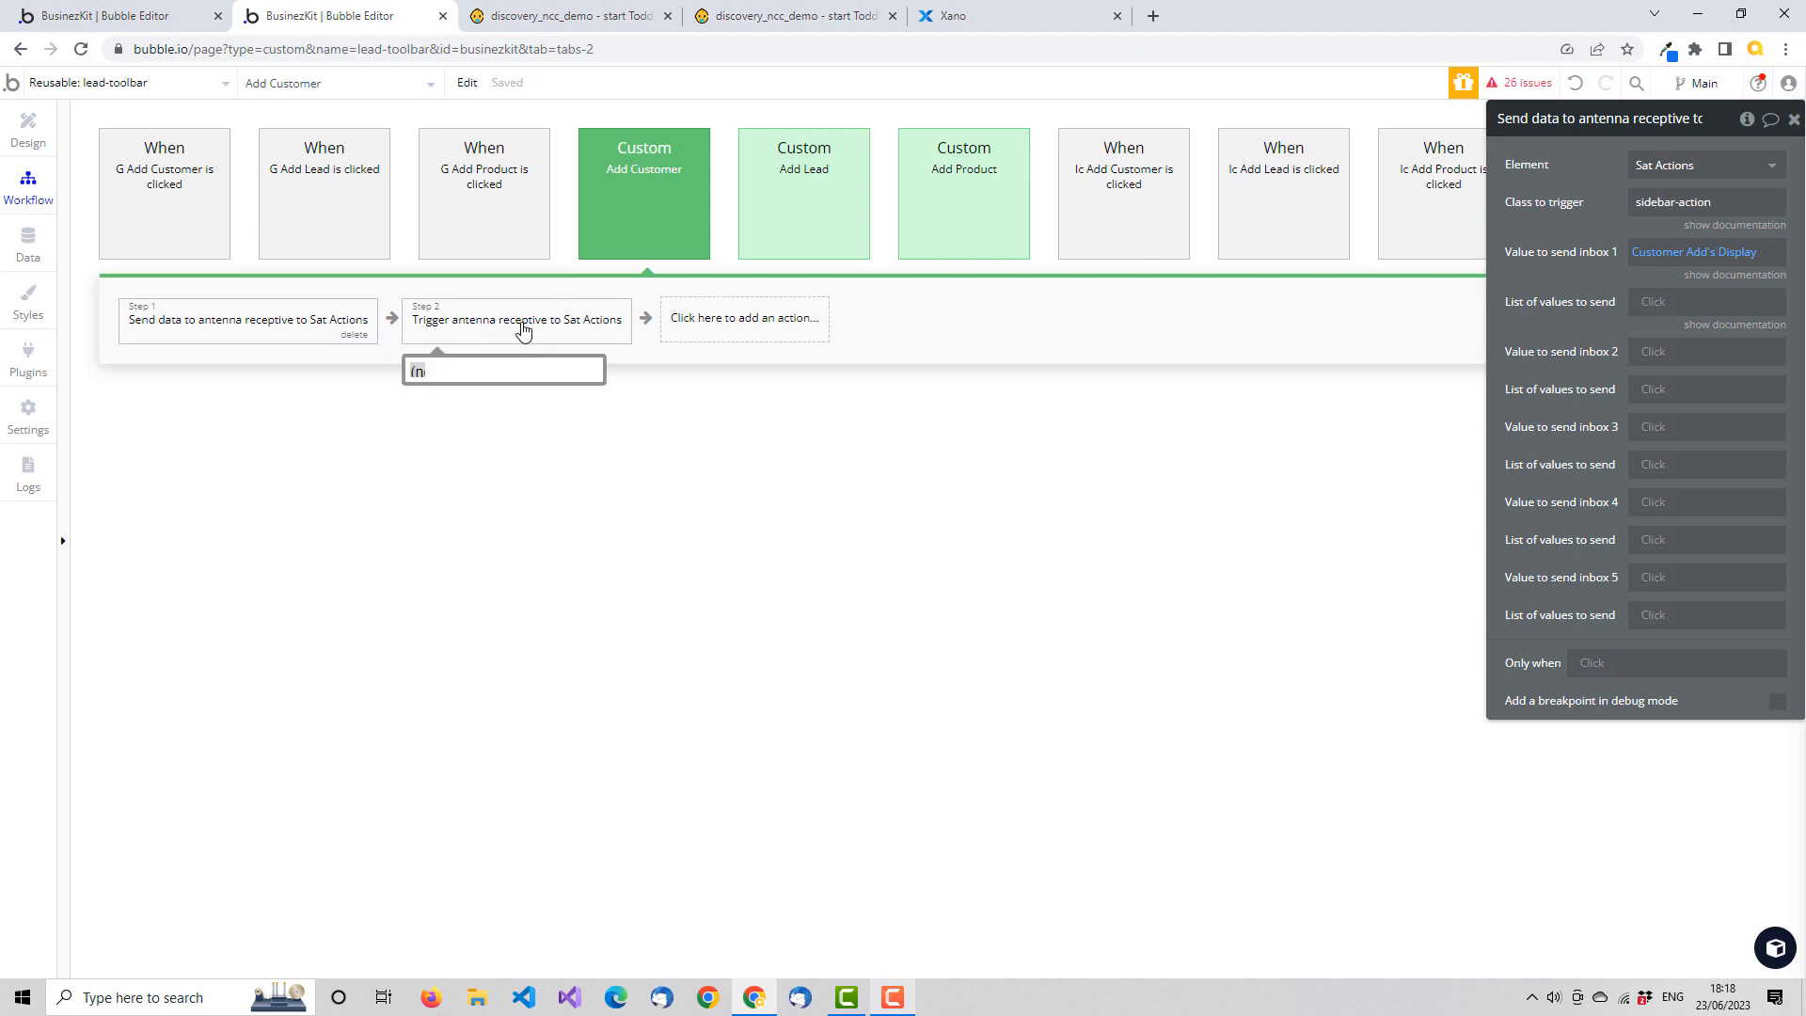
pyautogui.click(524, 331)
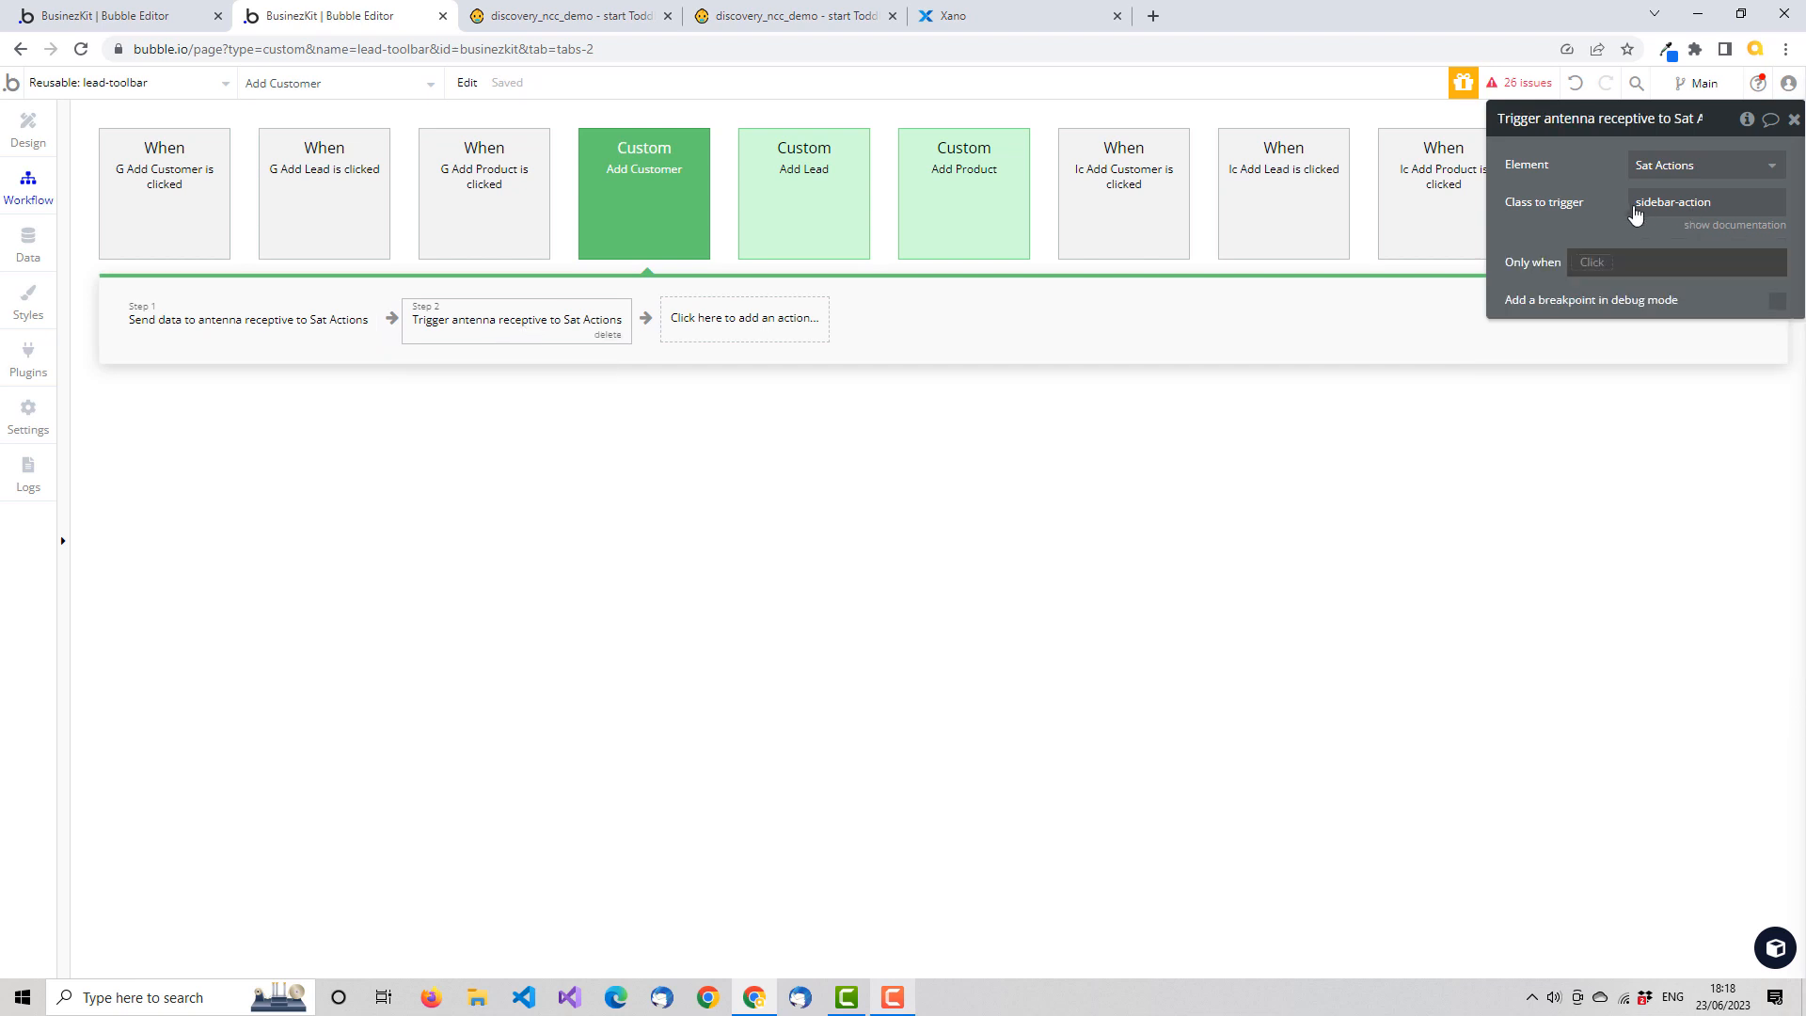
pyautogui.click(254, 329)
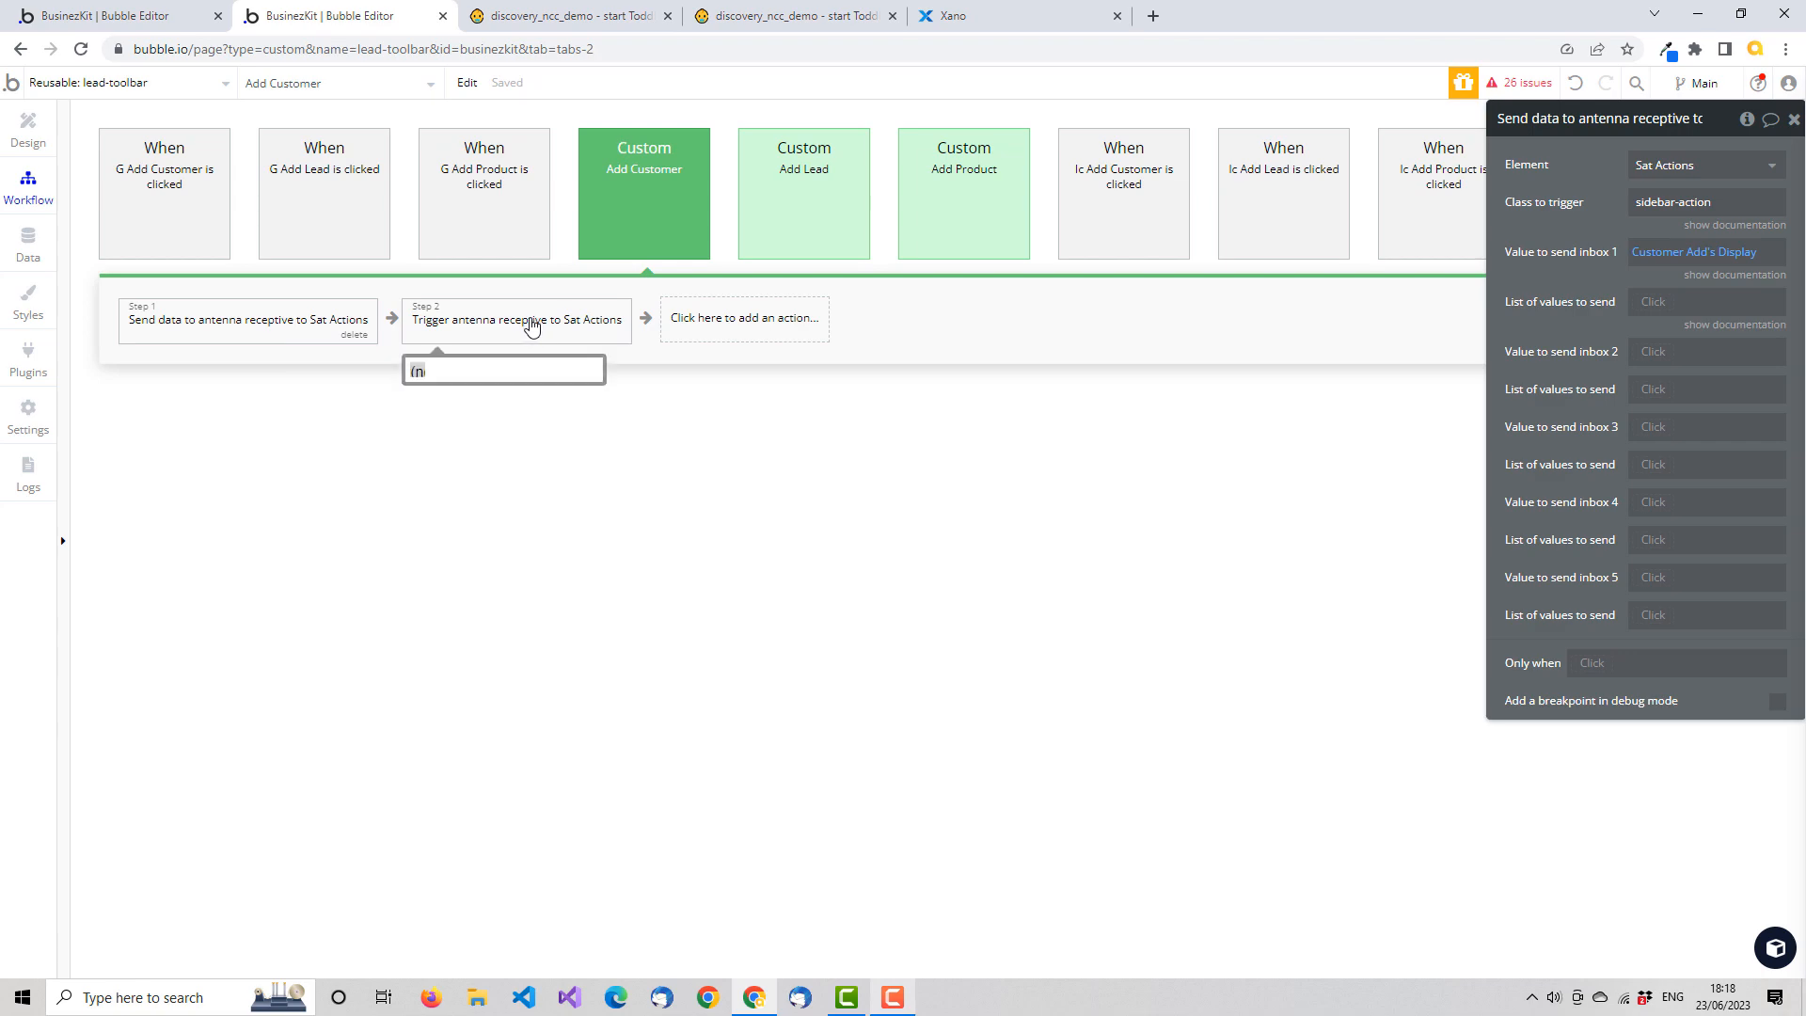
# Check the app page's Ant FG Sidebar Actions workflow against the lead-toolbar's Add Customer event, and return to the lead-toolbar's design view
pyautogui.click(157, 13)
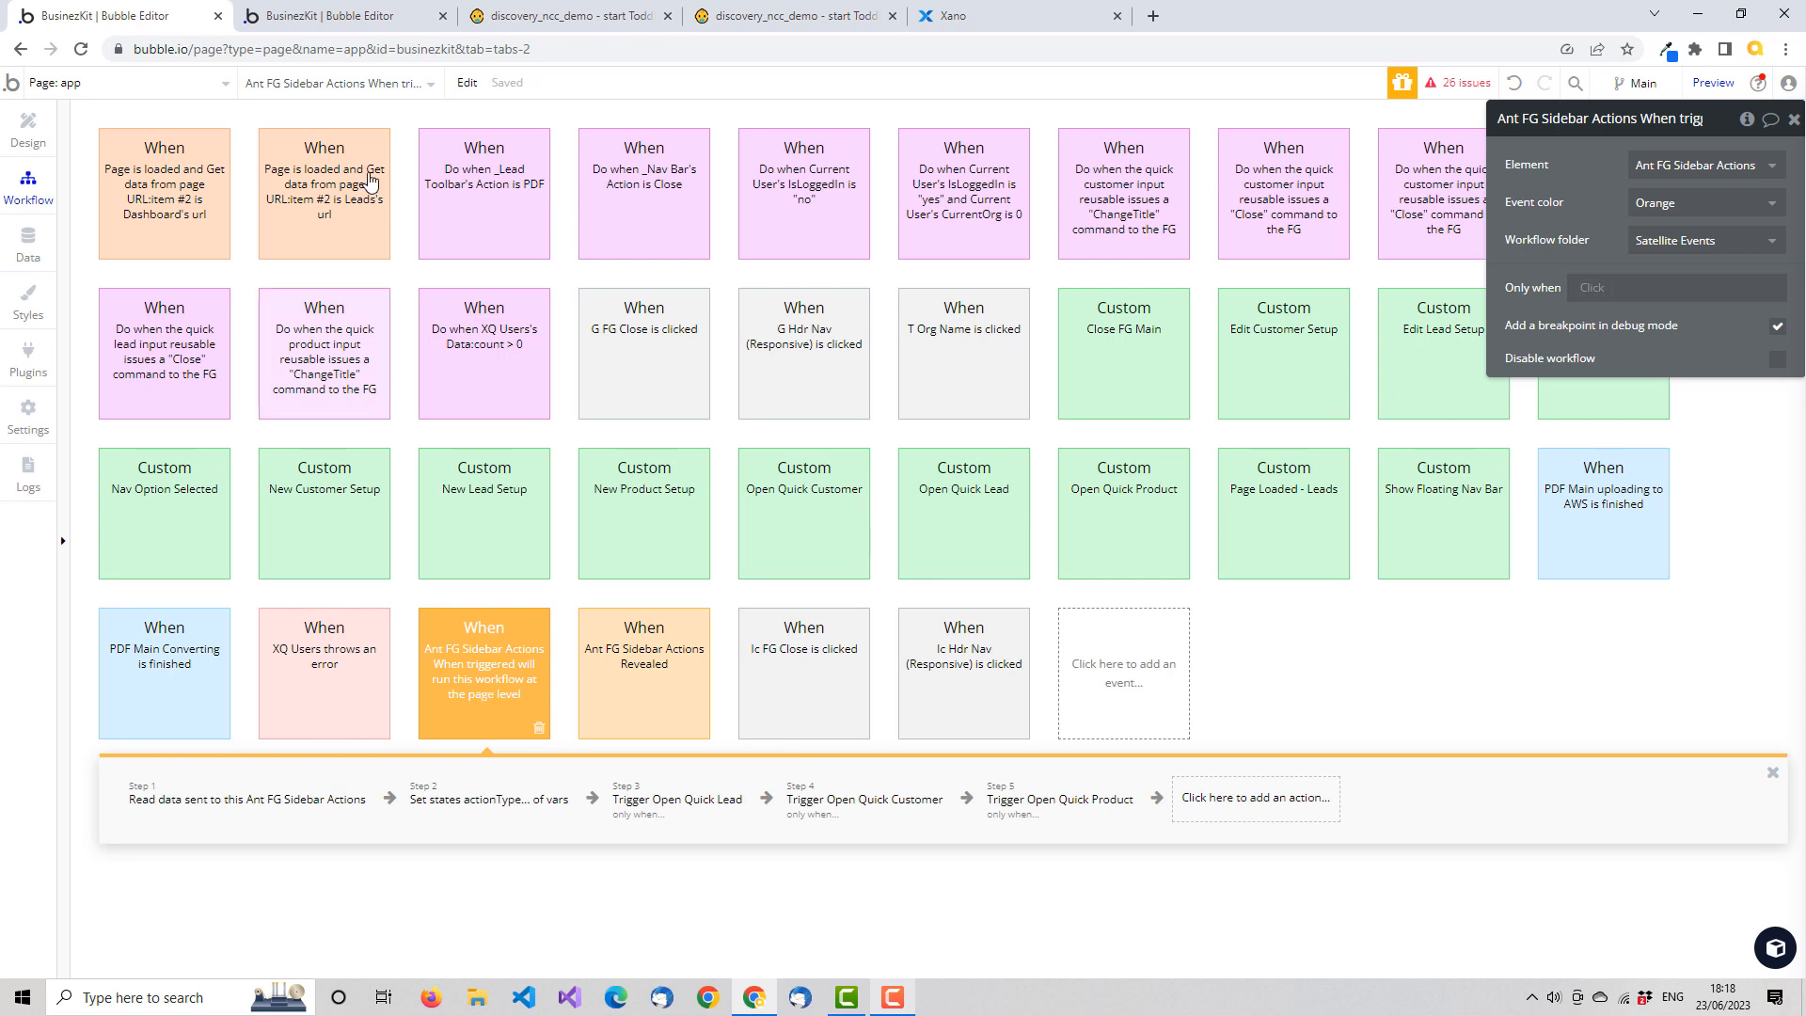
pyautogui.click(348, 26)
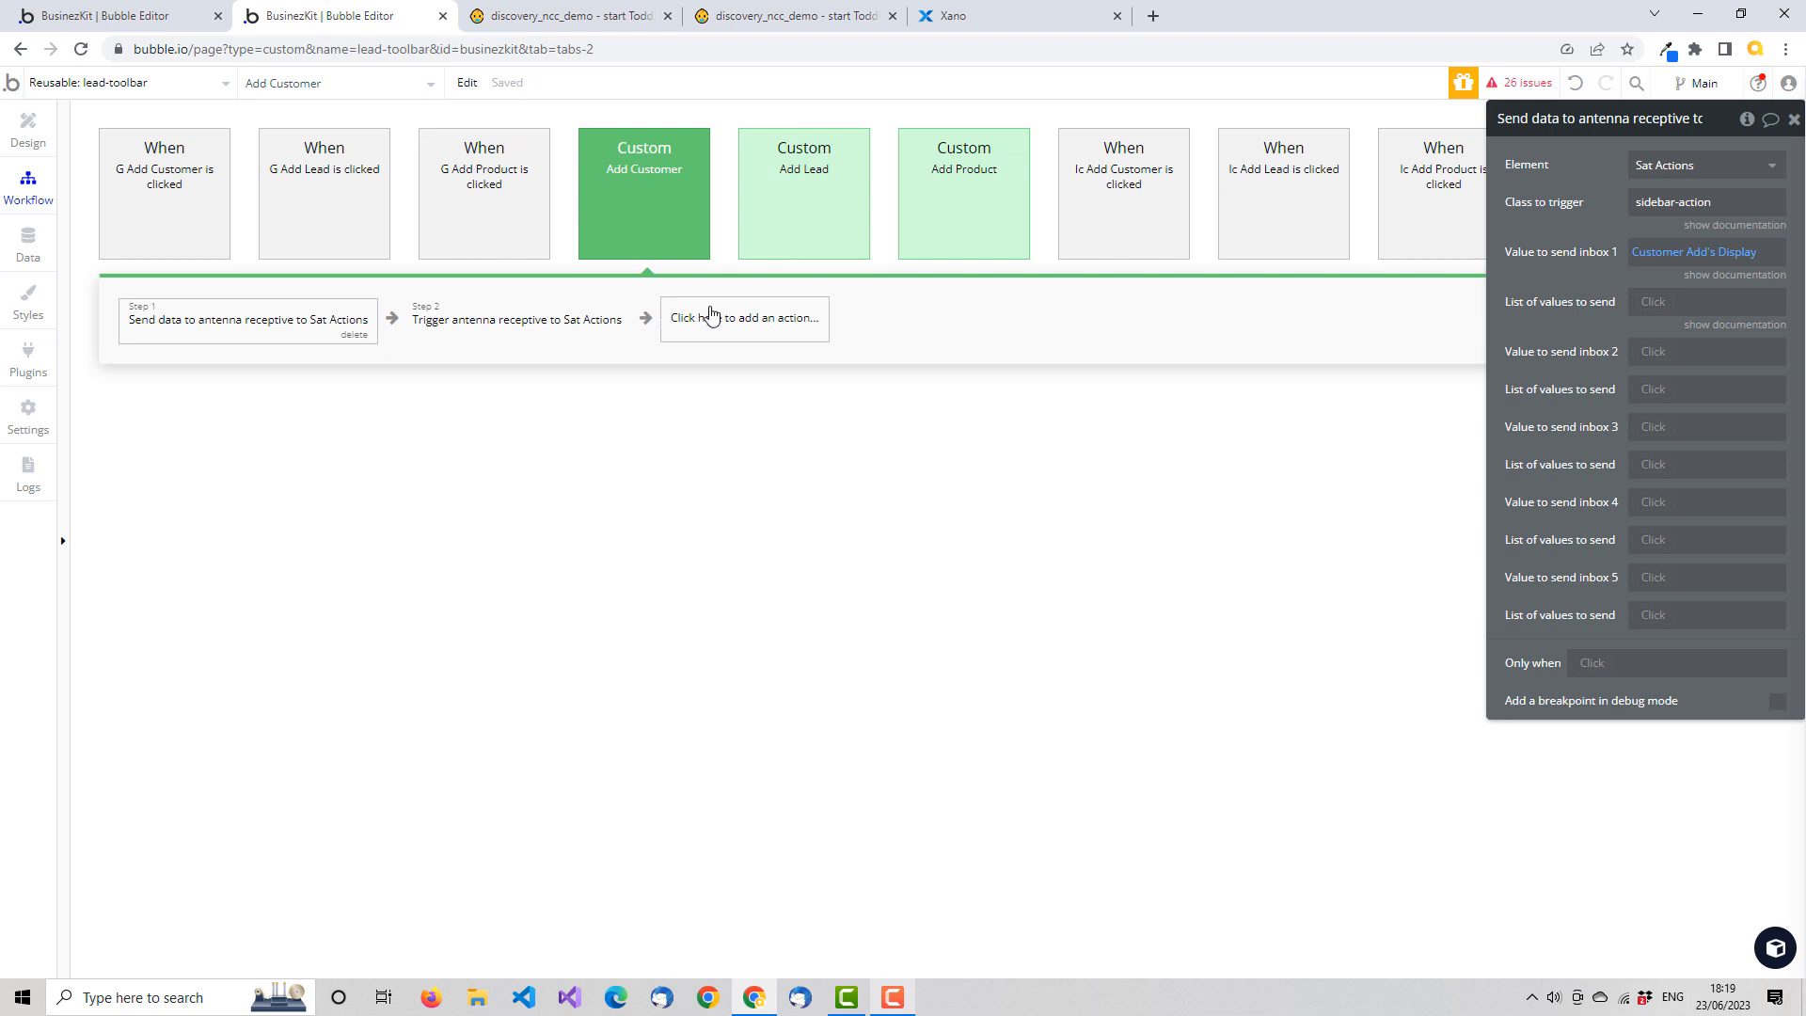
pyautogui.click(31, 125)
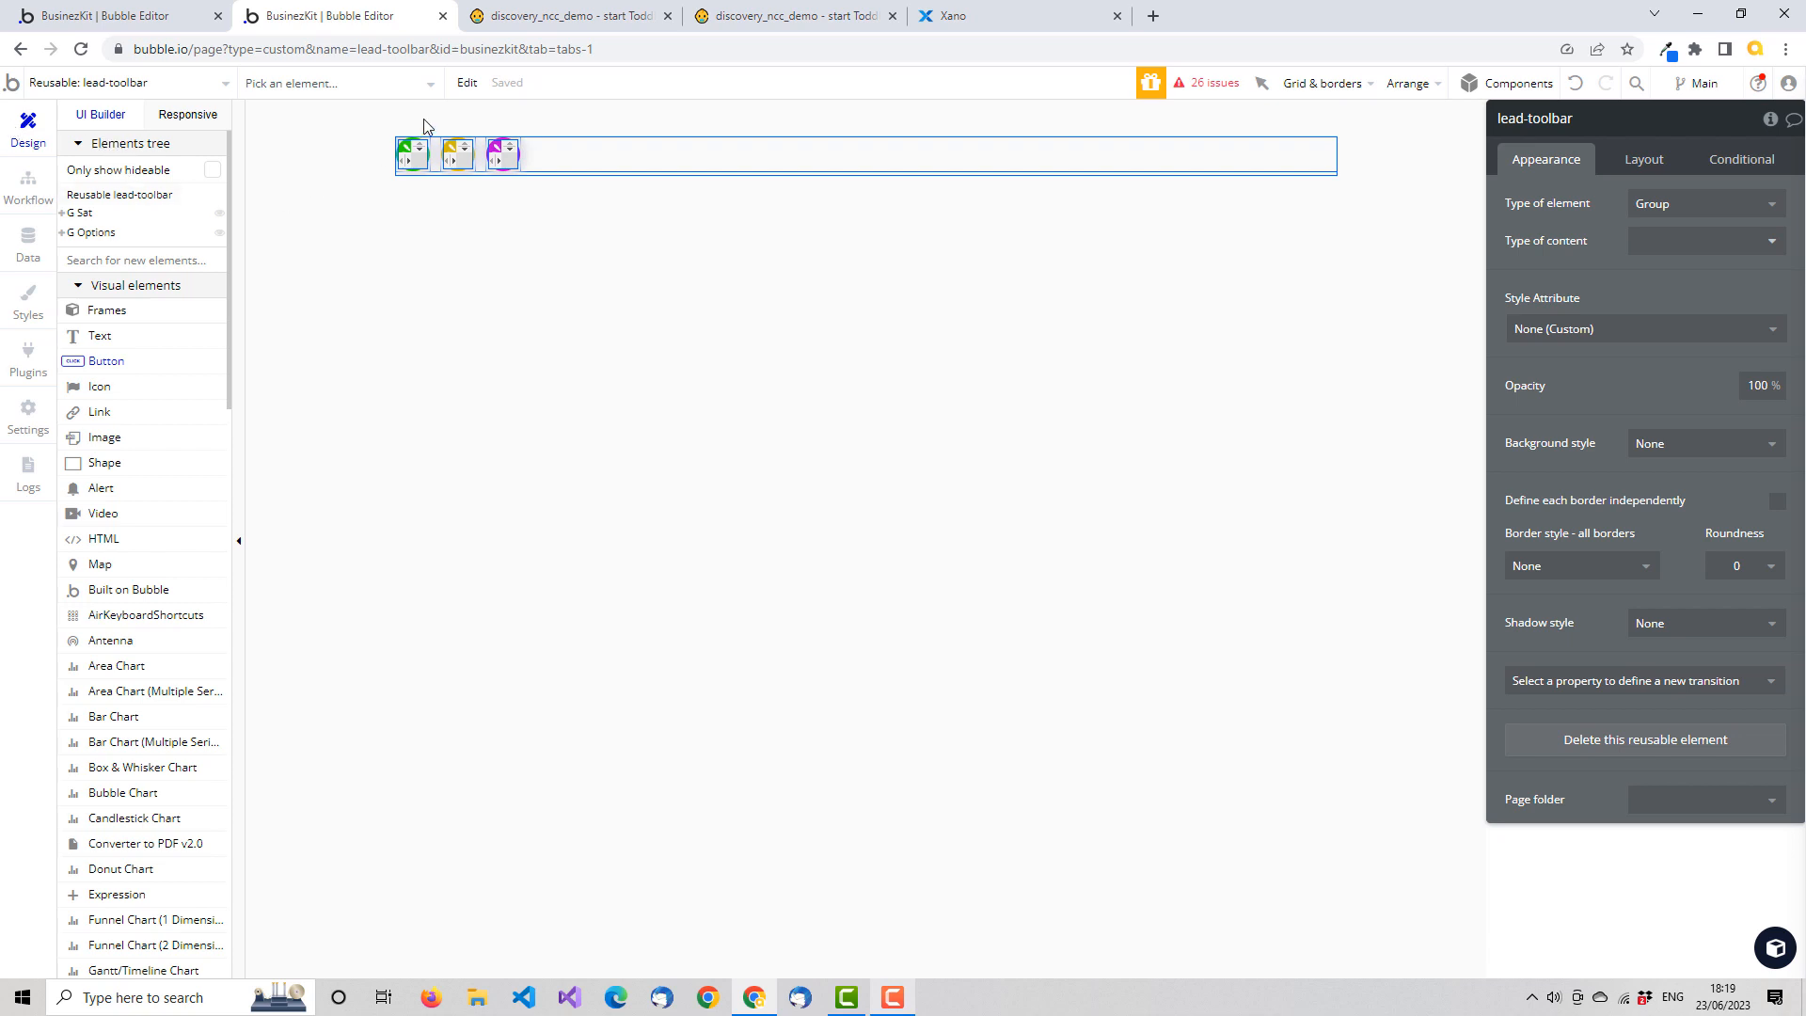
# Switch to the Toddle editor, test the HomePage's user avatars and their option menus, and return to design mode
pyautogui.click(592, 24)
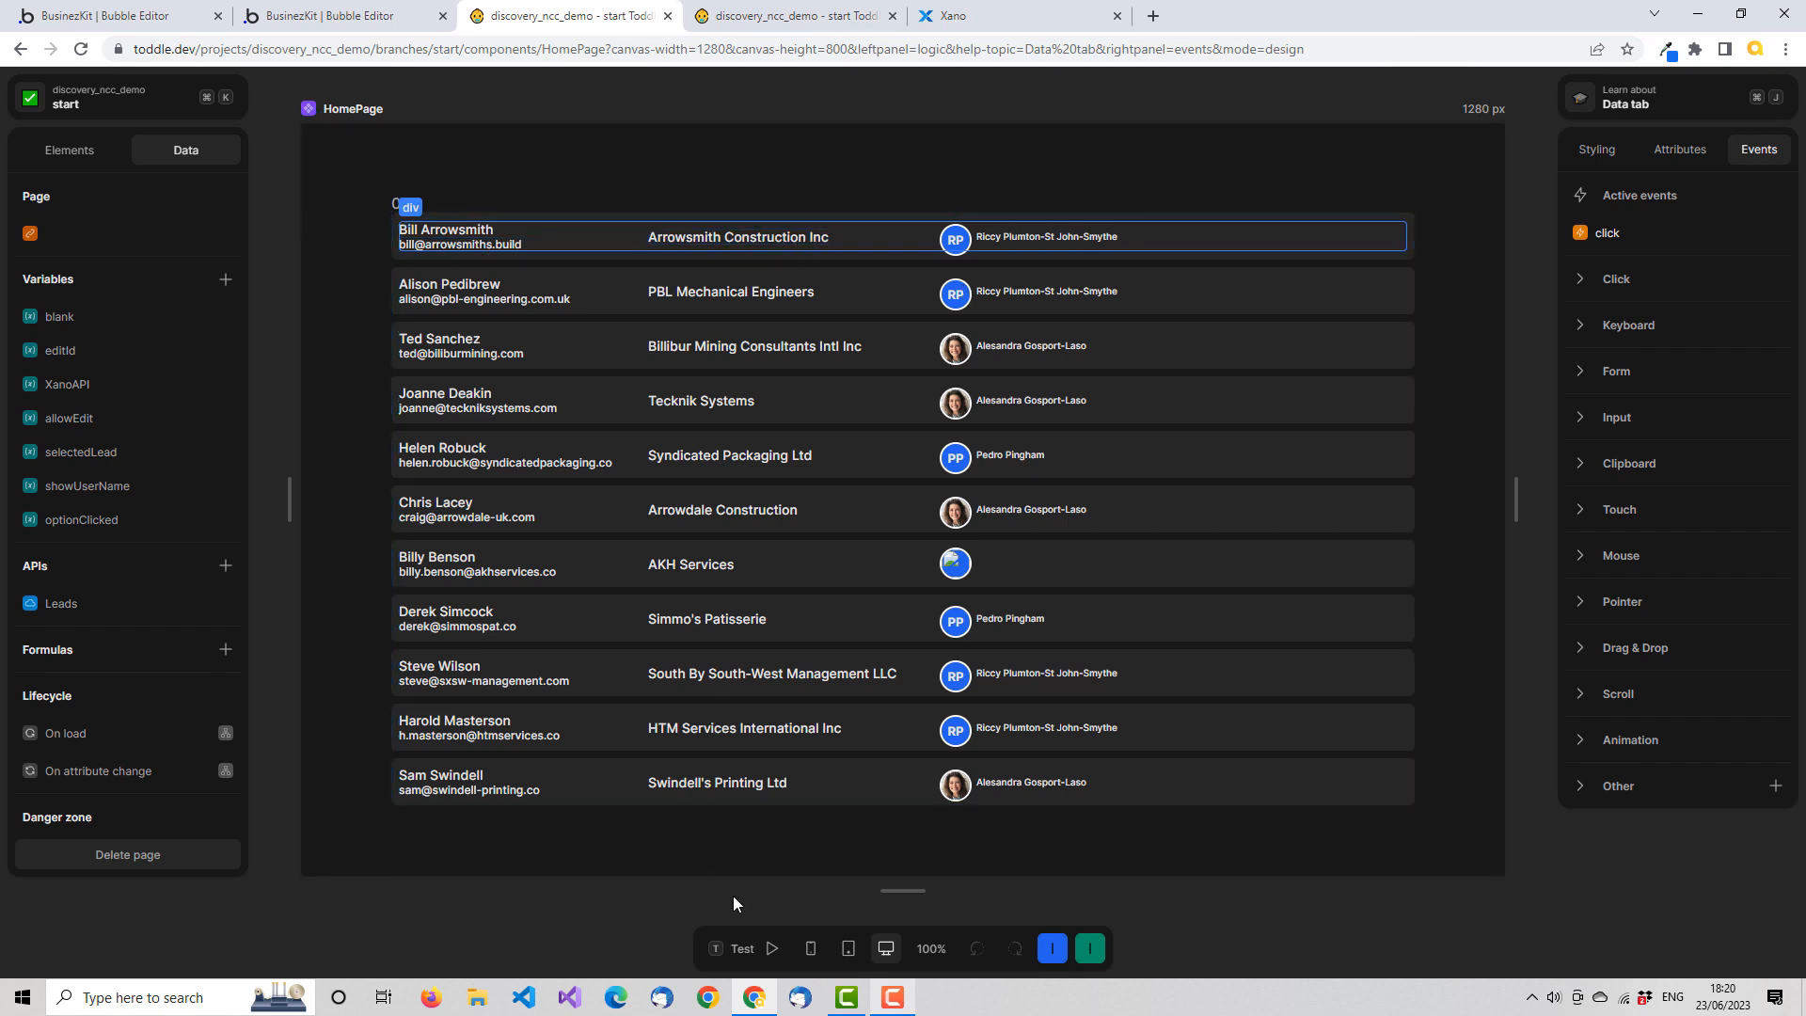
pyautogui.click(736, 952)
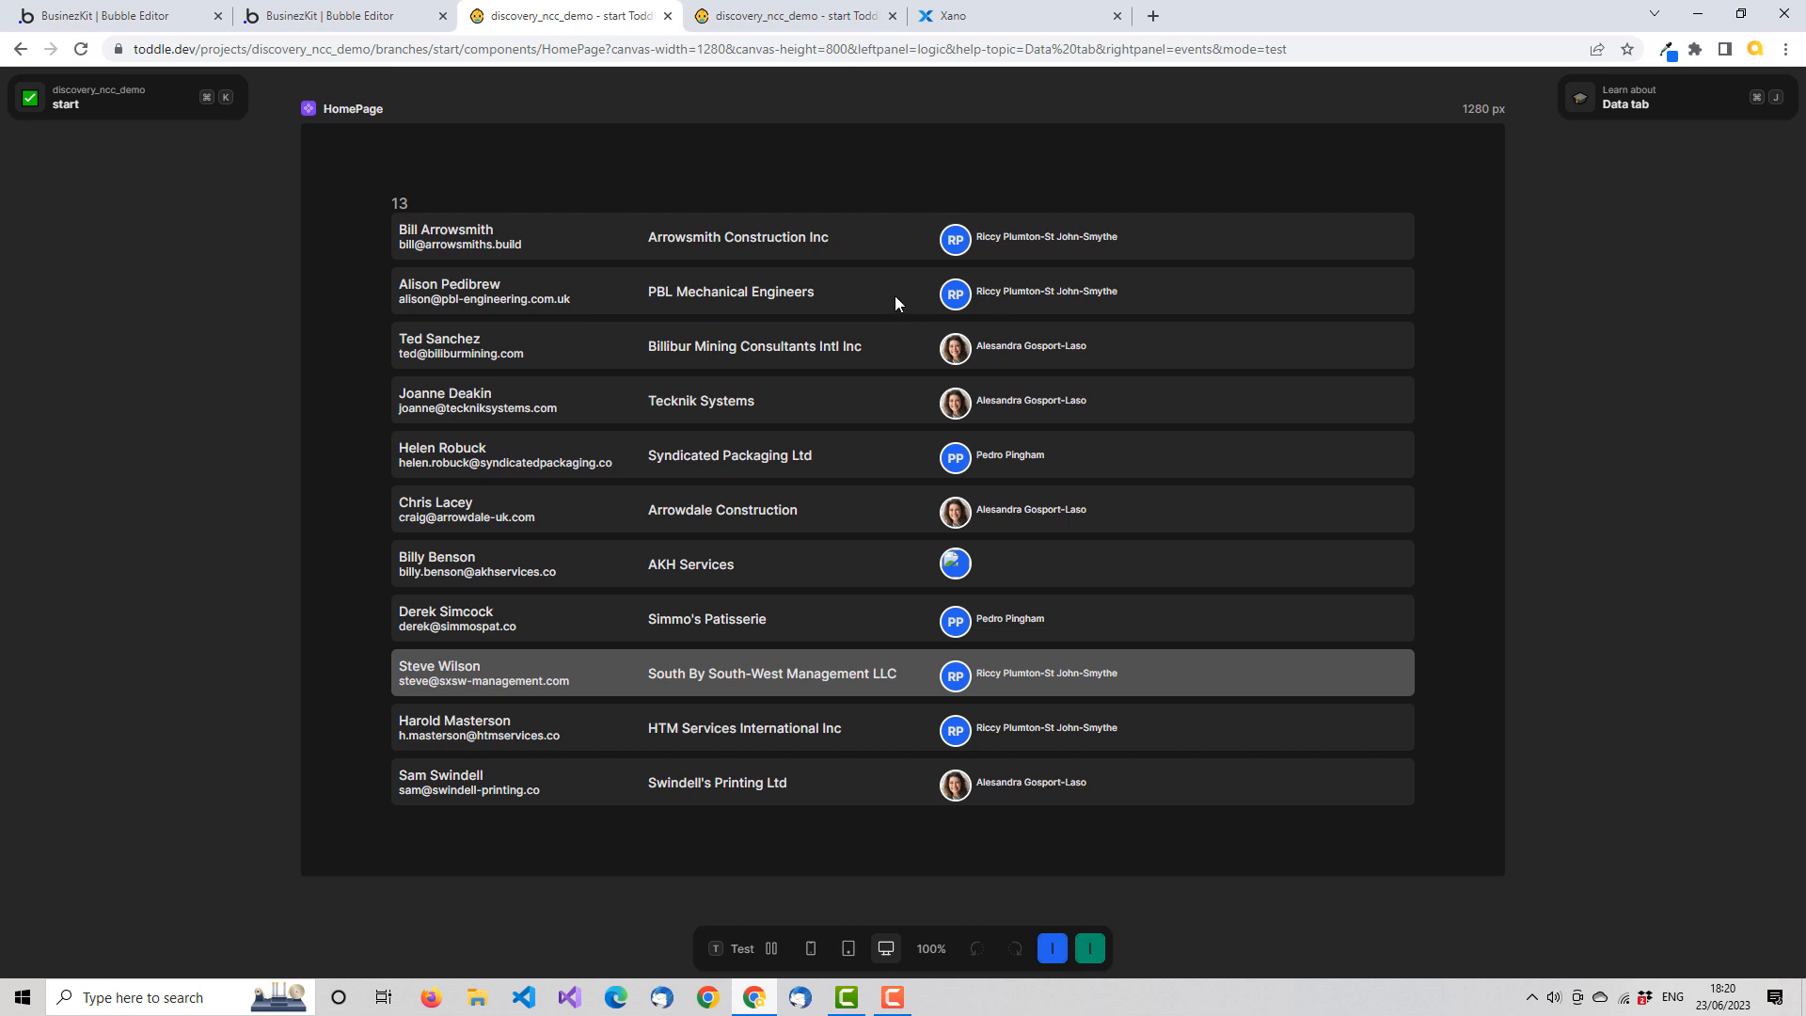
pyautogui.moveTo(1022, 291)
pyautogui.moveTo(1099, 245)
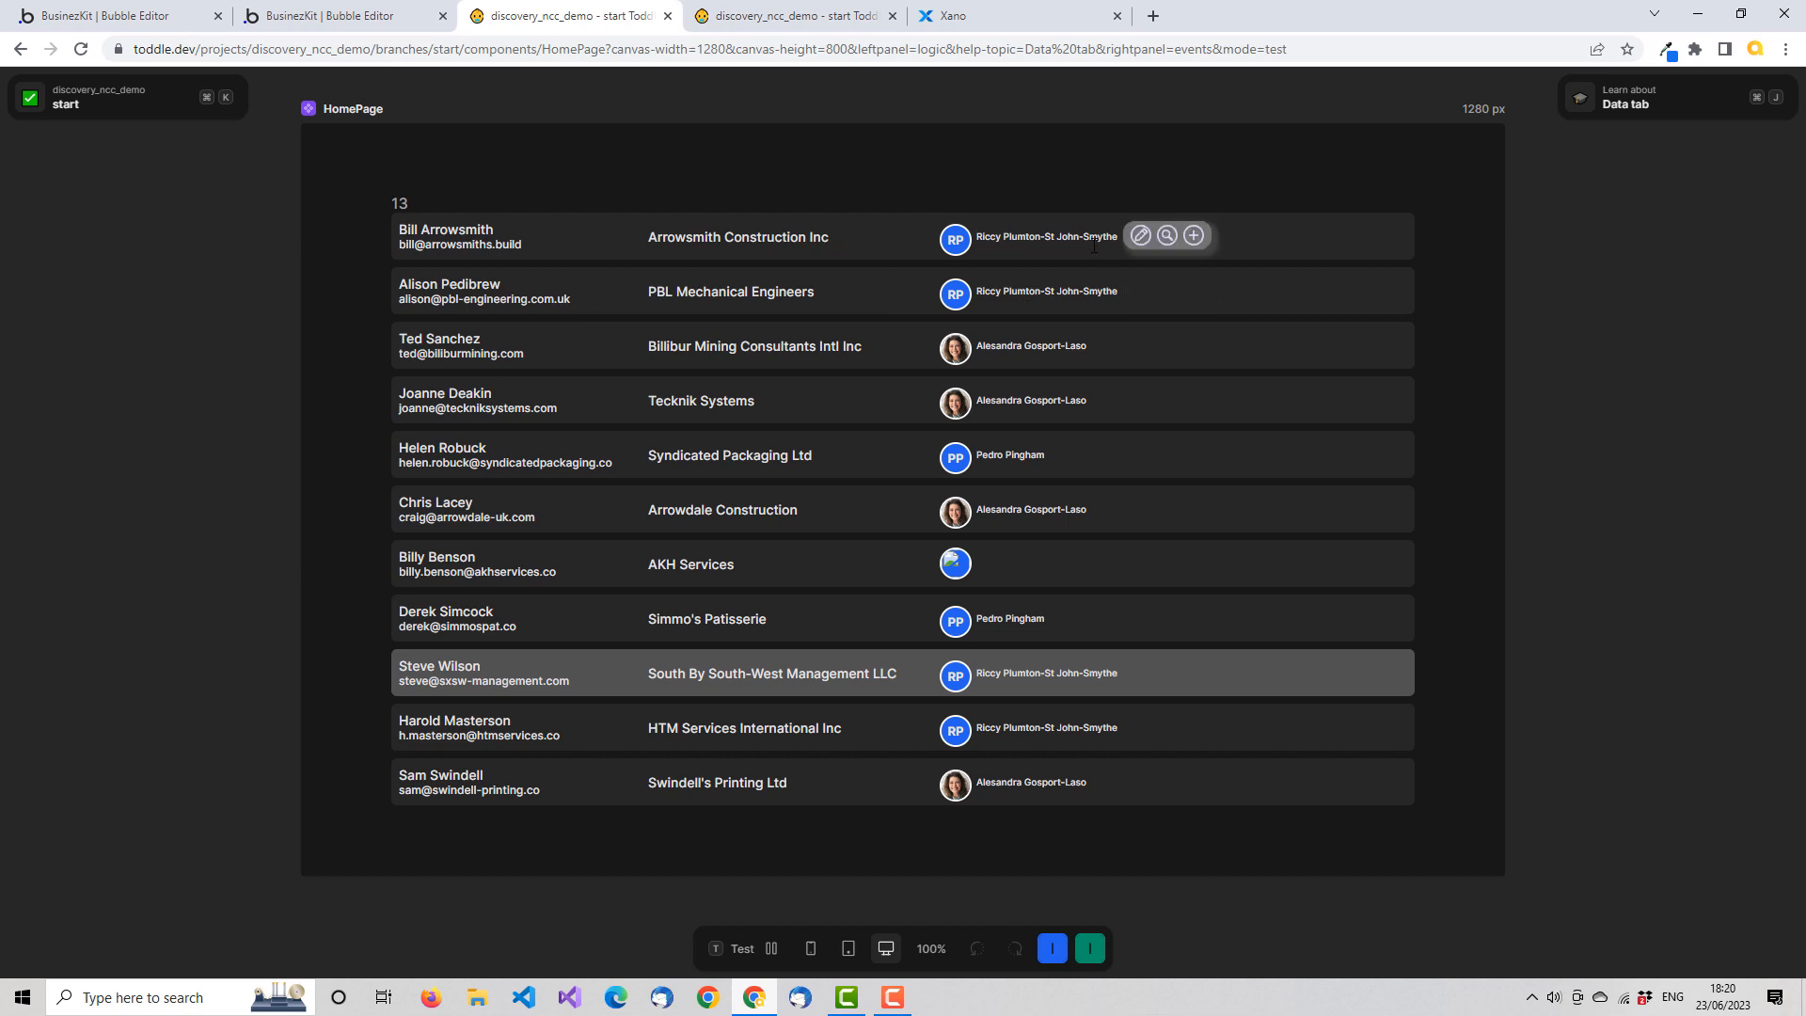
pyautogui.moveTo(1015, 444)
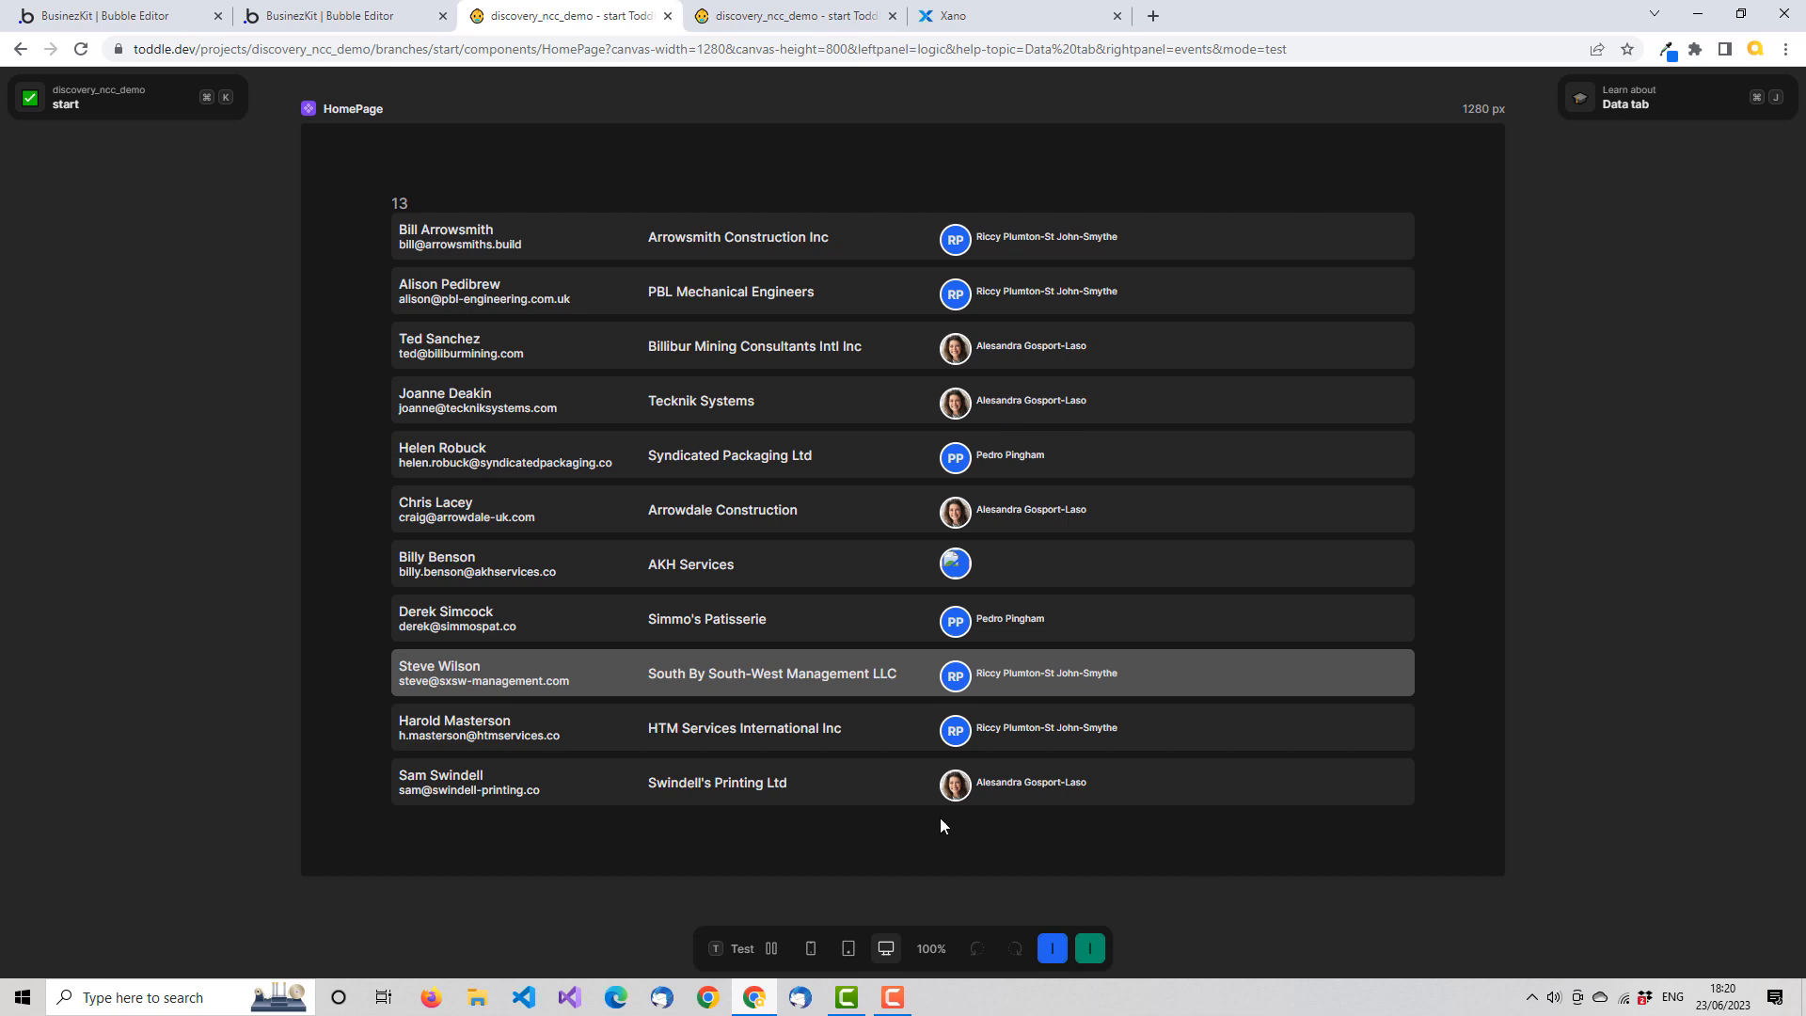
pyautogui.moveTo(958, 784)
pyautogui.click(754, 946)
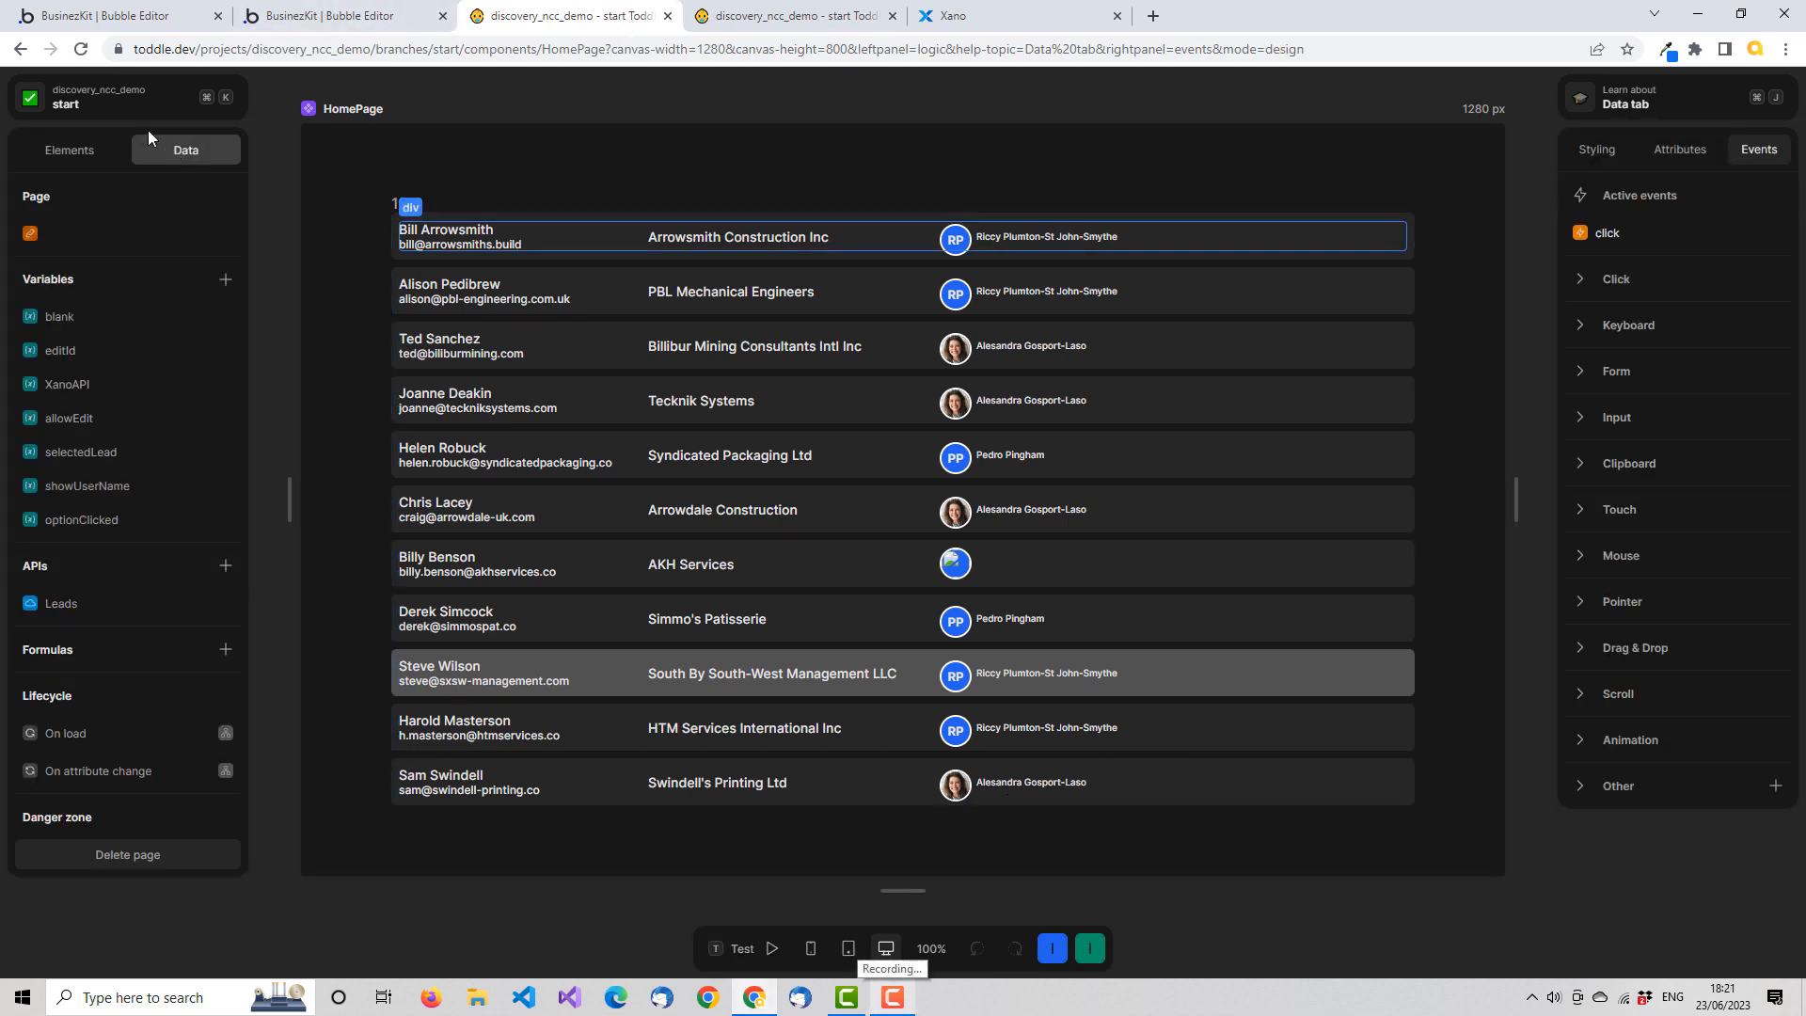
# Select the ncc-user-info component in the HomePage's element tree and compare its attributes and events
pyautogui.click(65, 144)
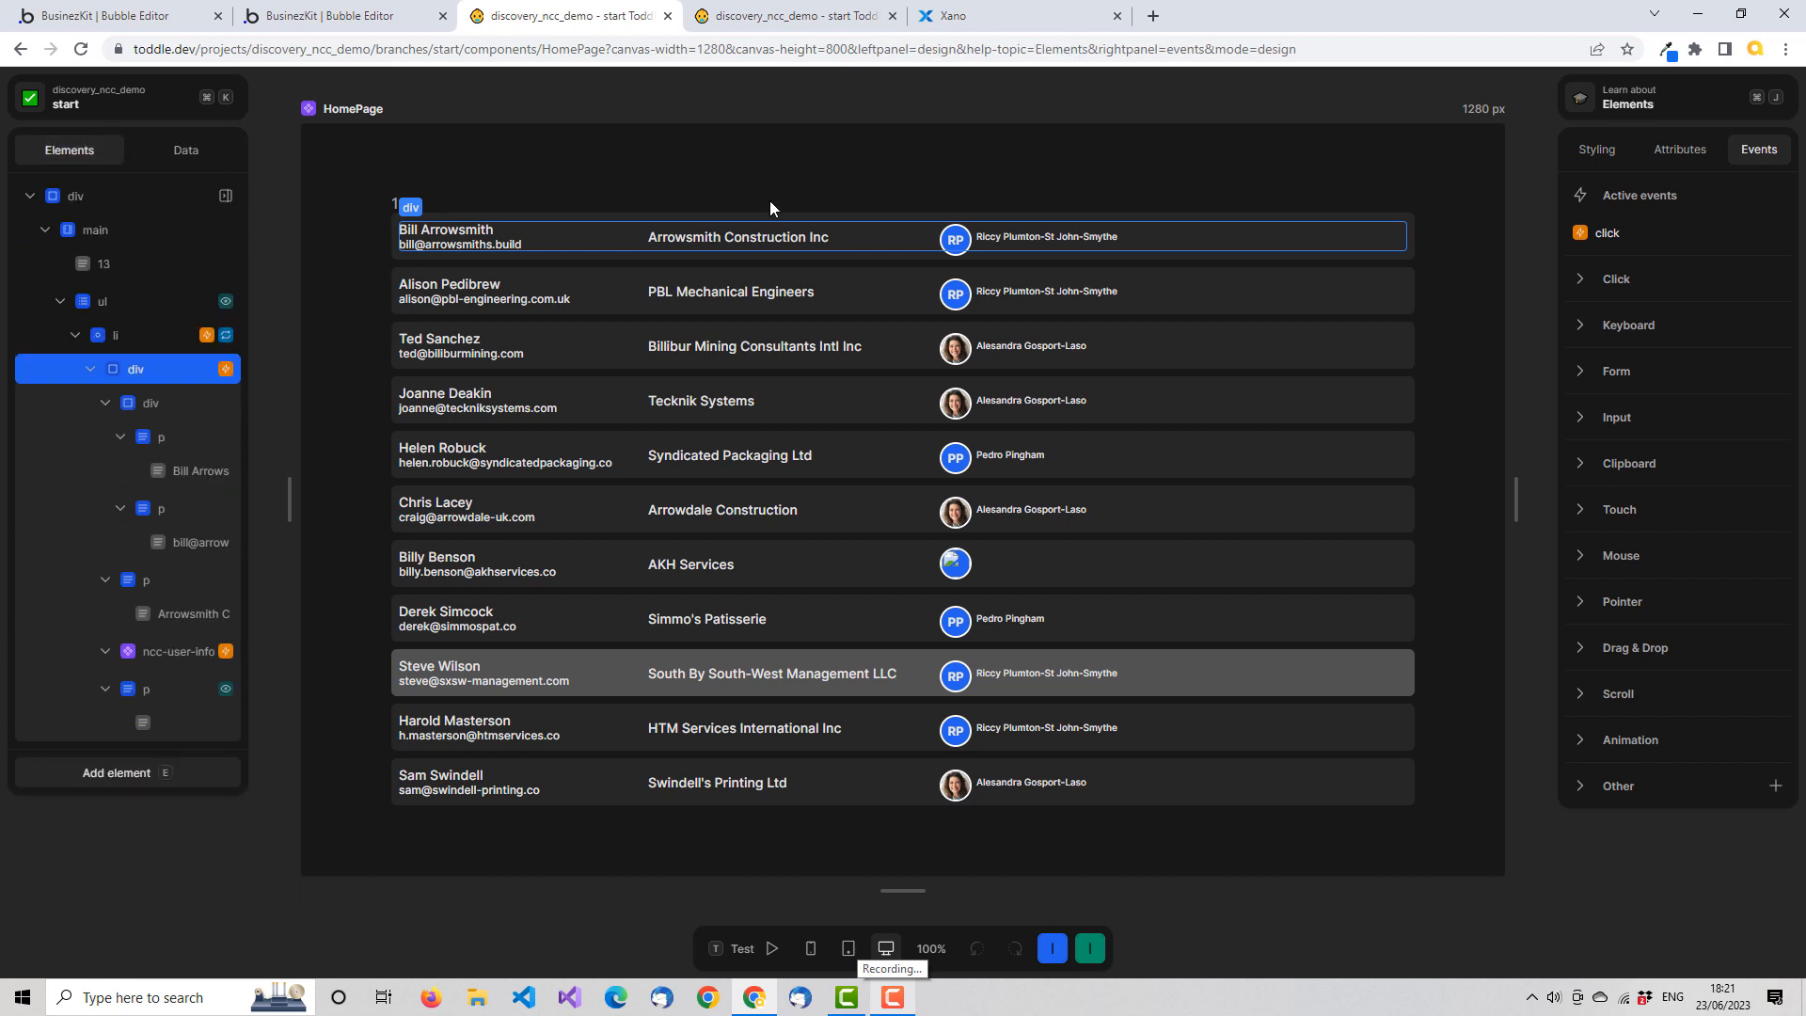
pyautogui.click(177, 651)
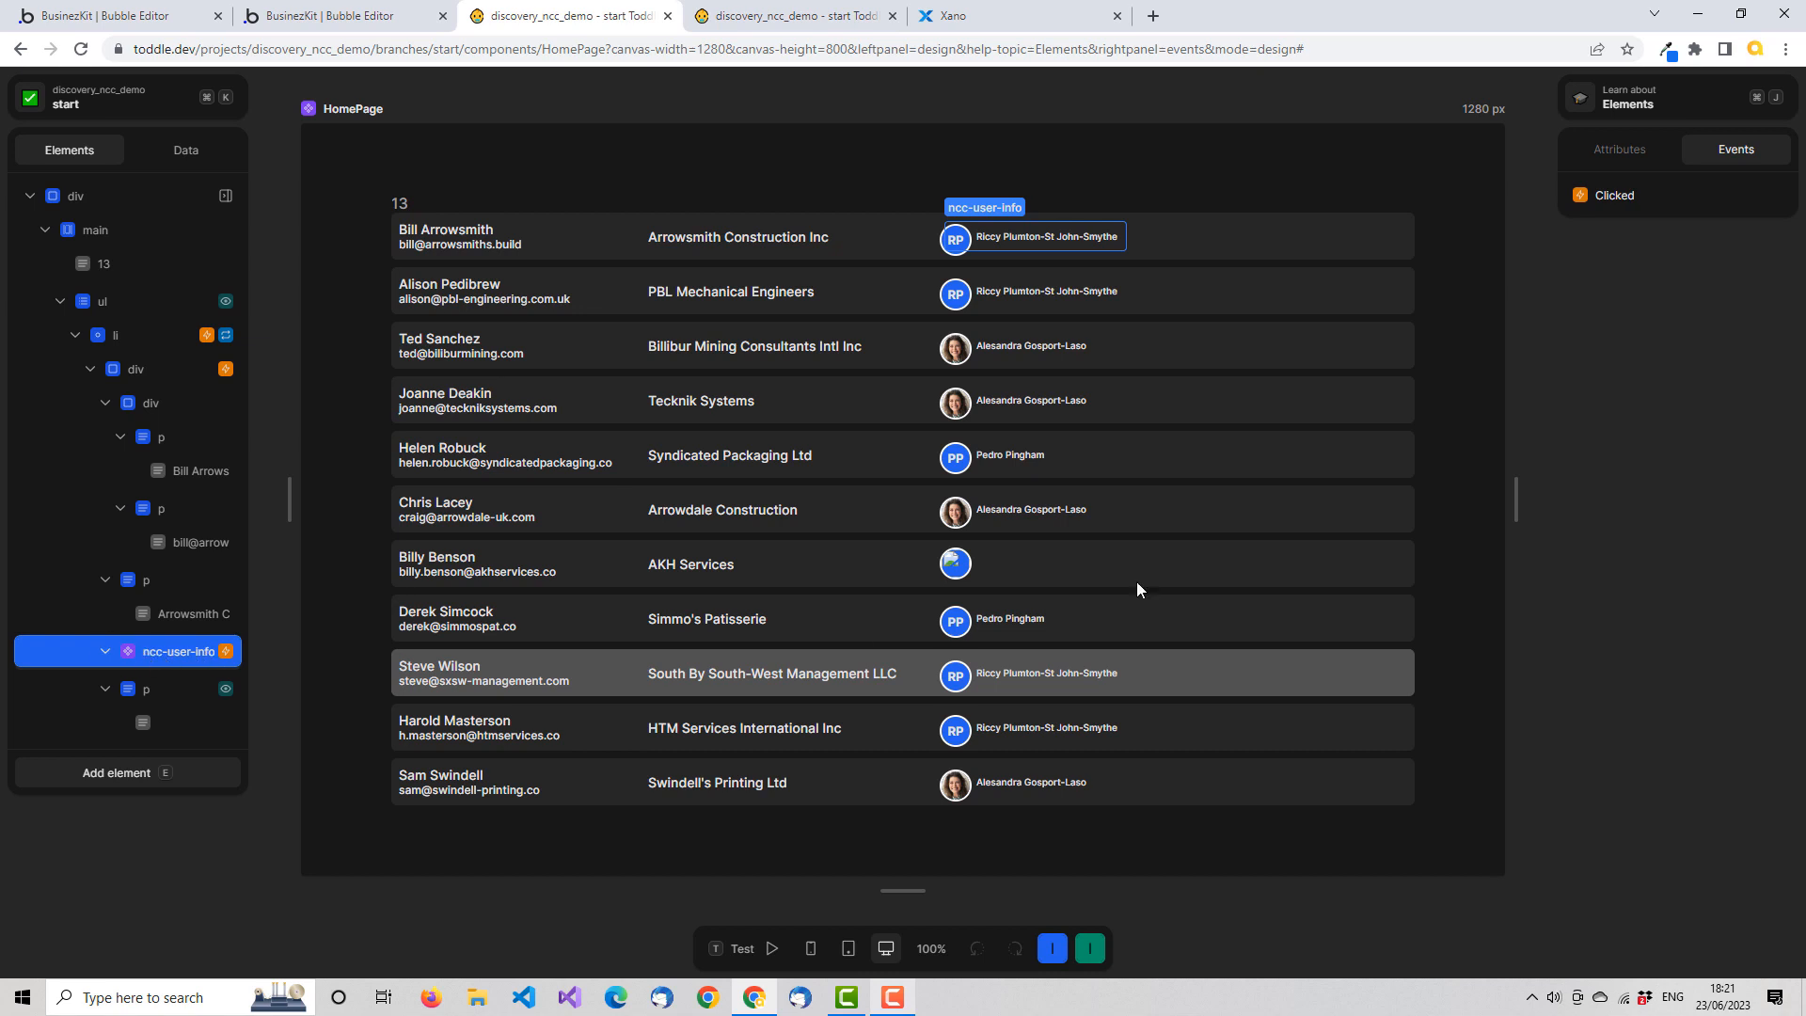
pyautogui.click(1623, 145)
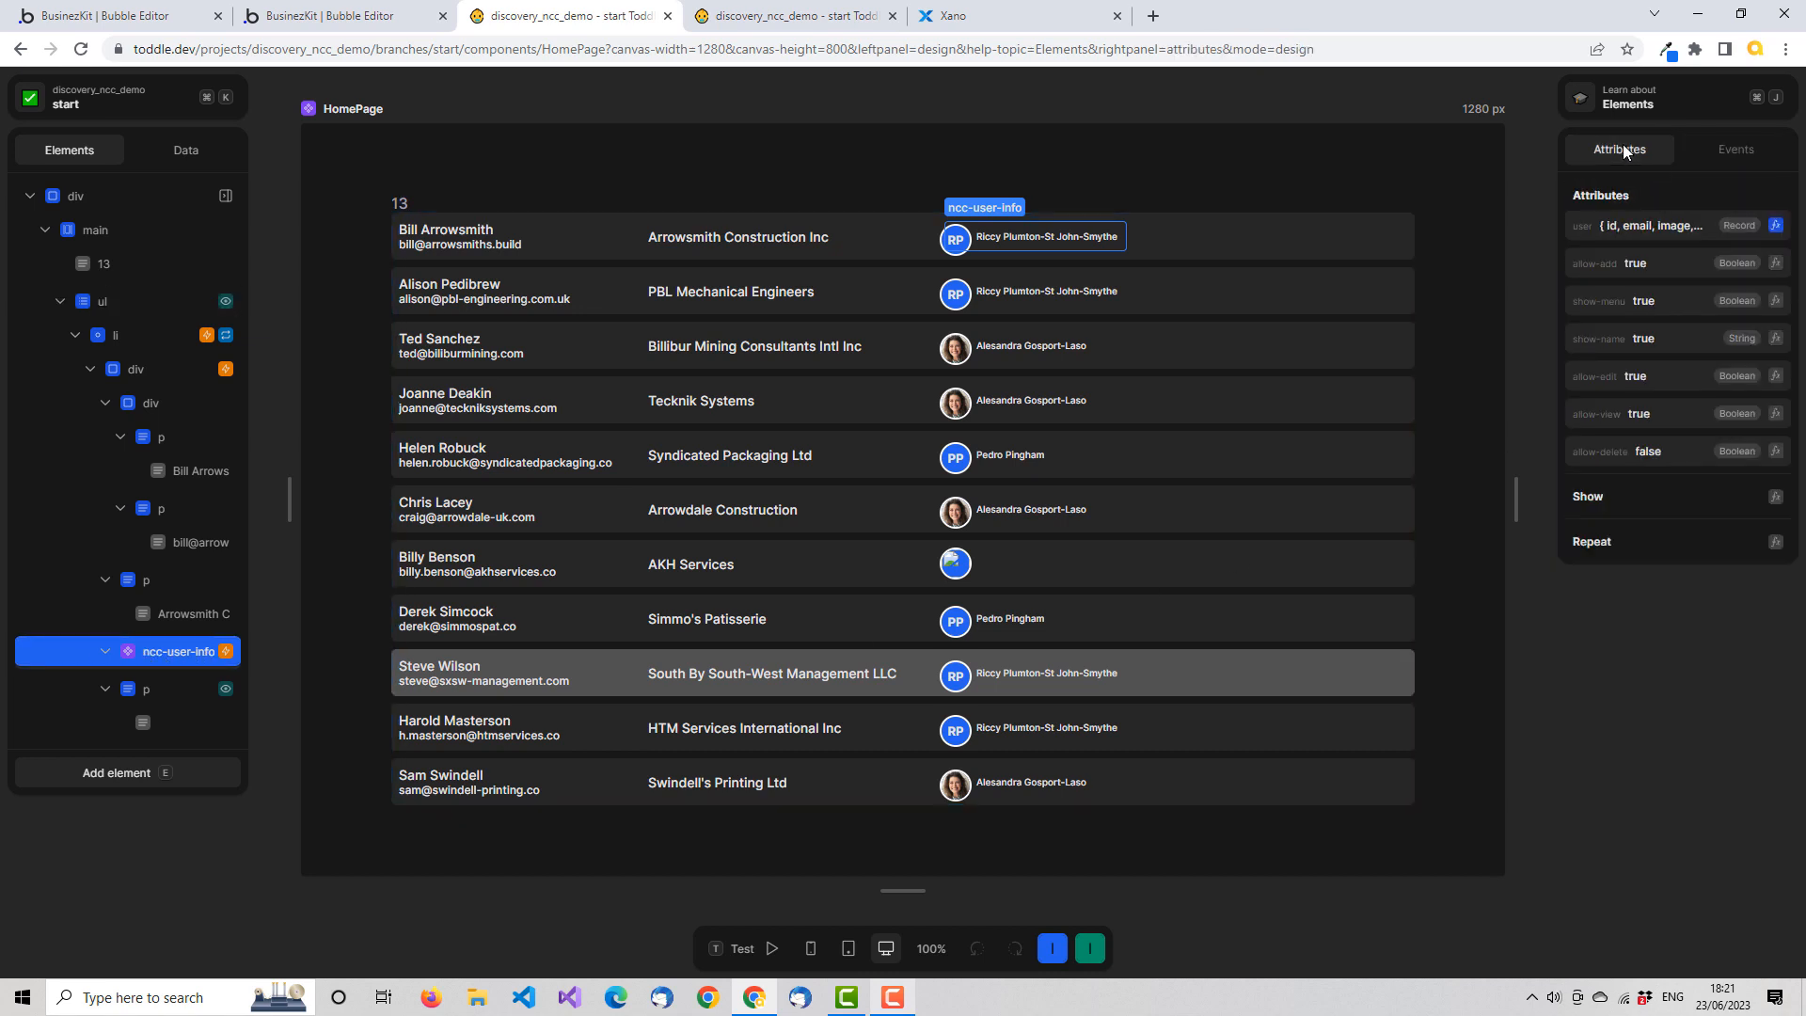
pyautogui.click(1757, 151)
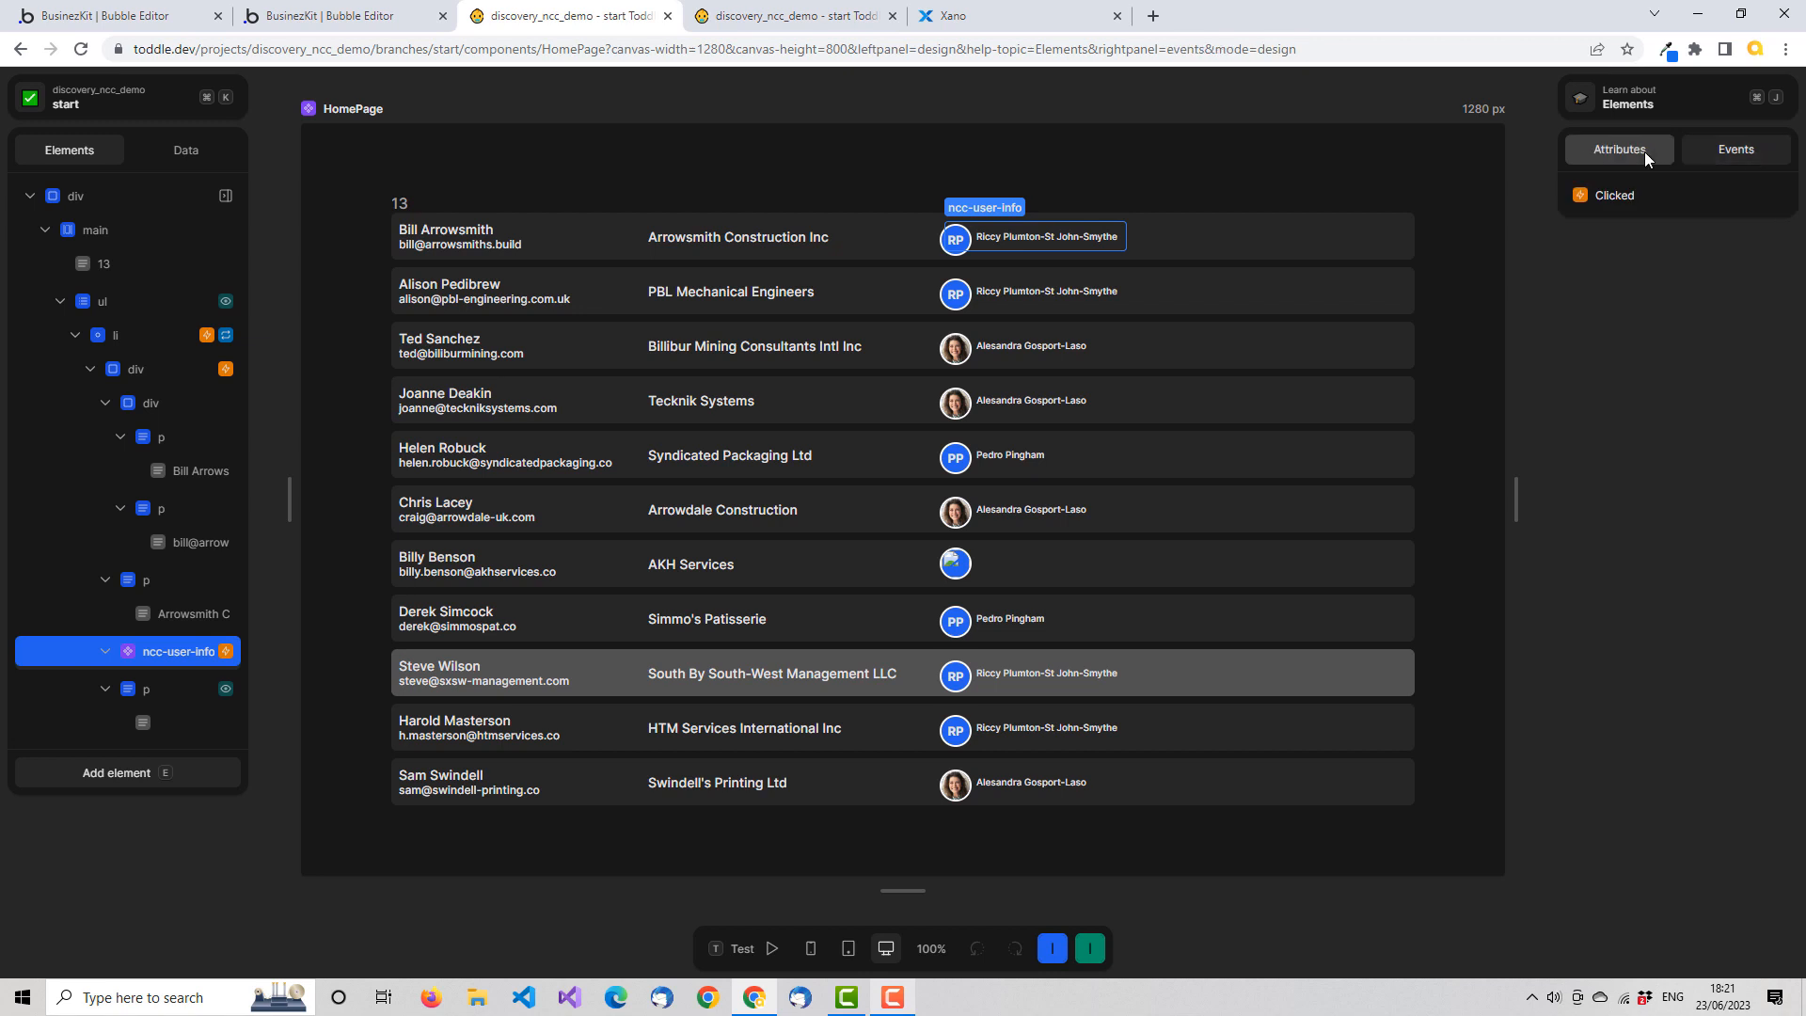
pyautogui.click(1643, 158)
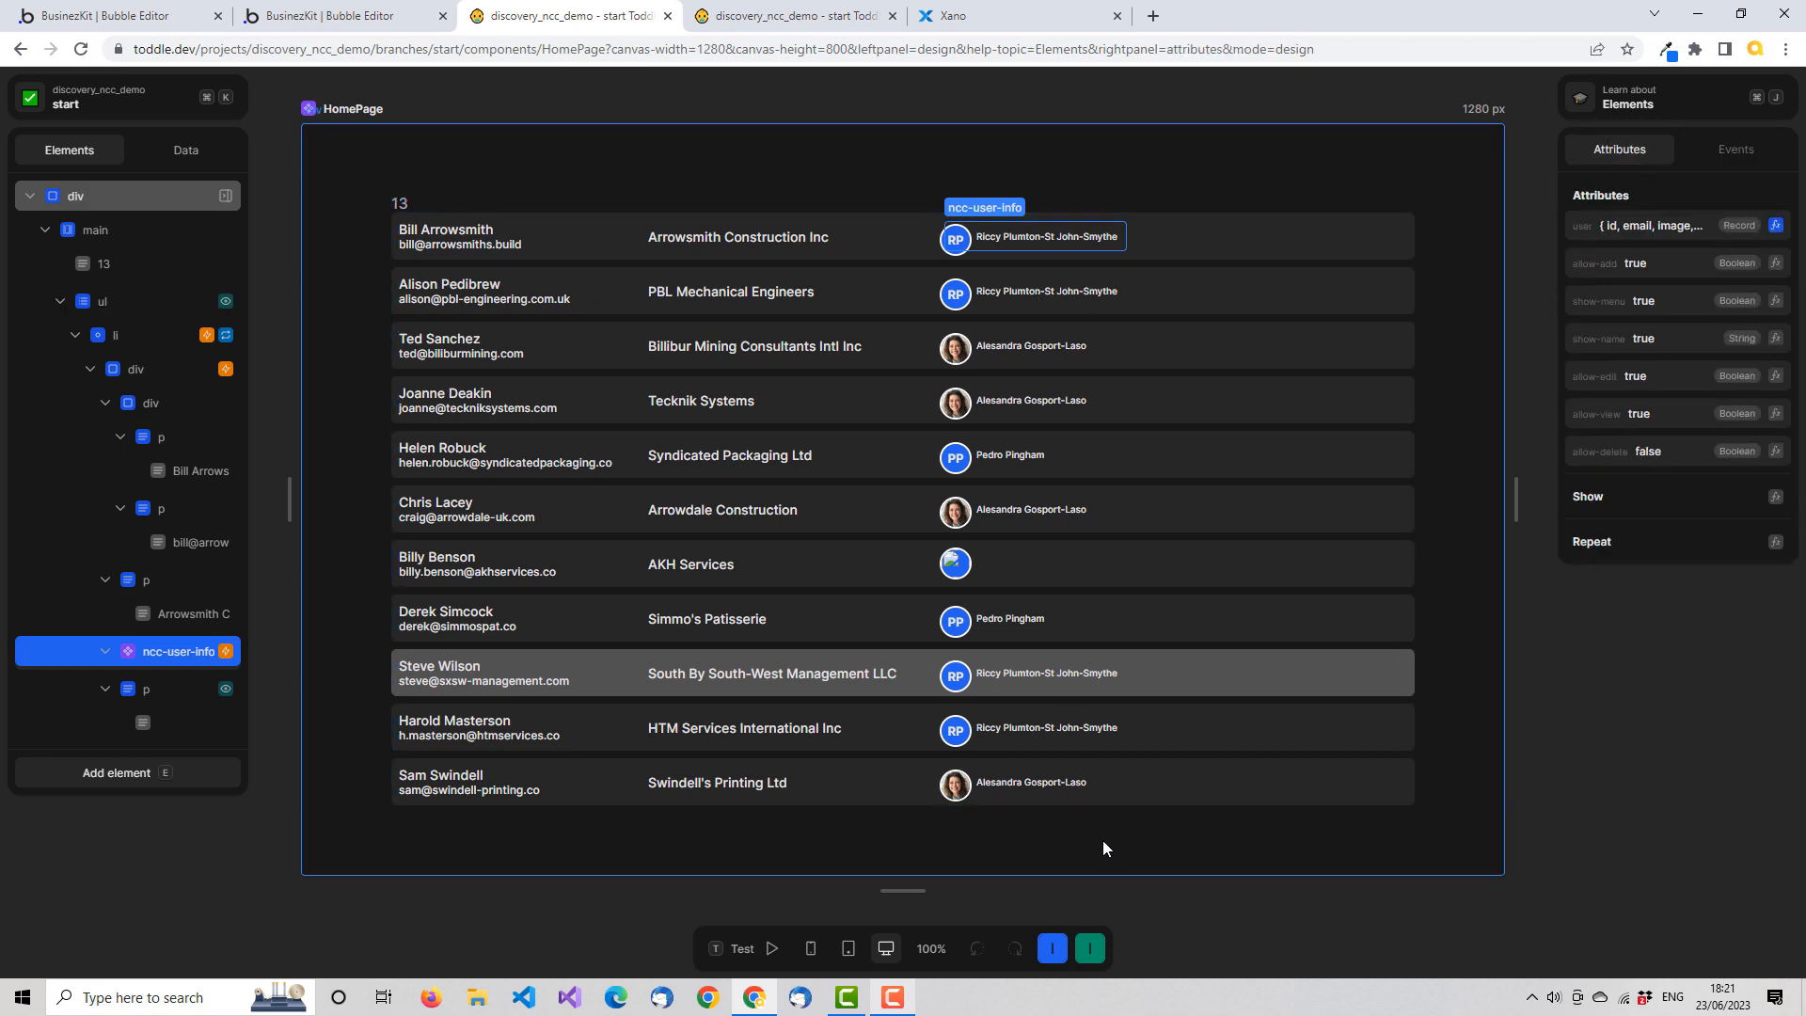
pyautogui.click(1754, 154)
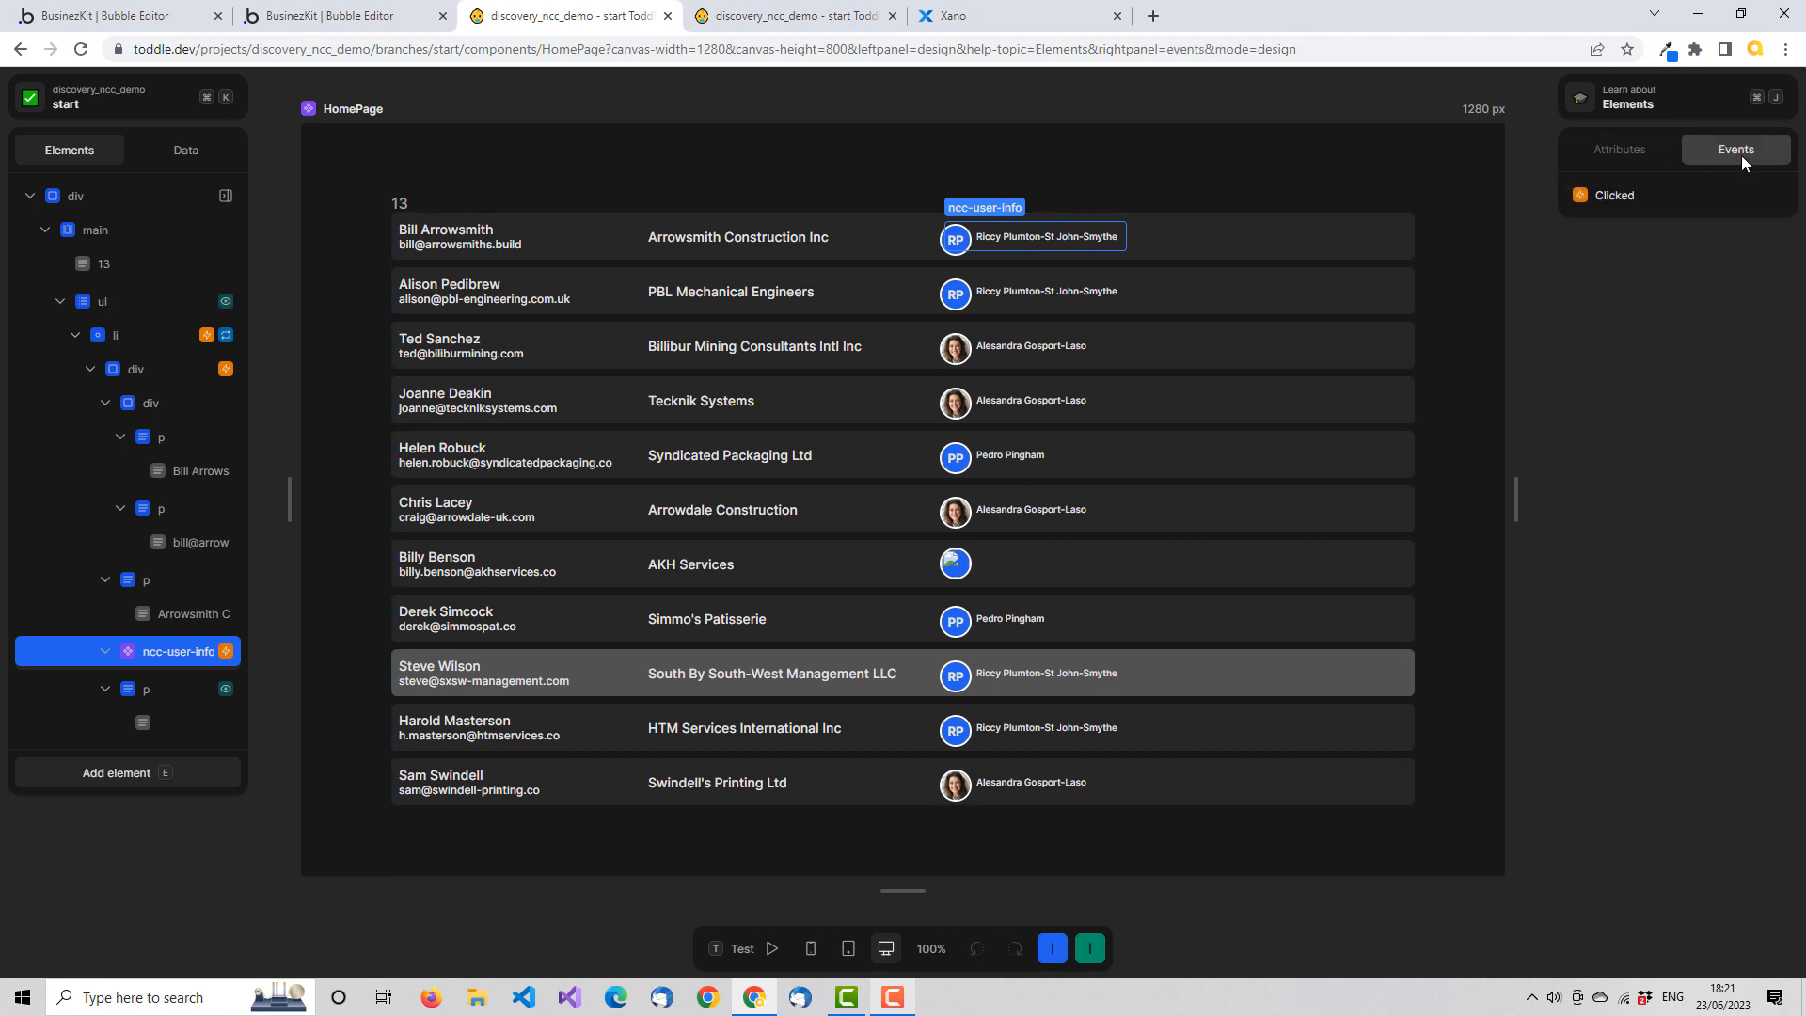
# Set the show-name attribute of ncc-user-info to False and check the result in test mode
pyautogui.click(1630, 152)
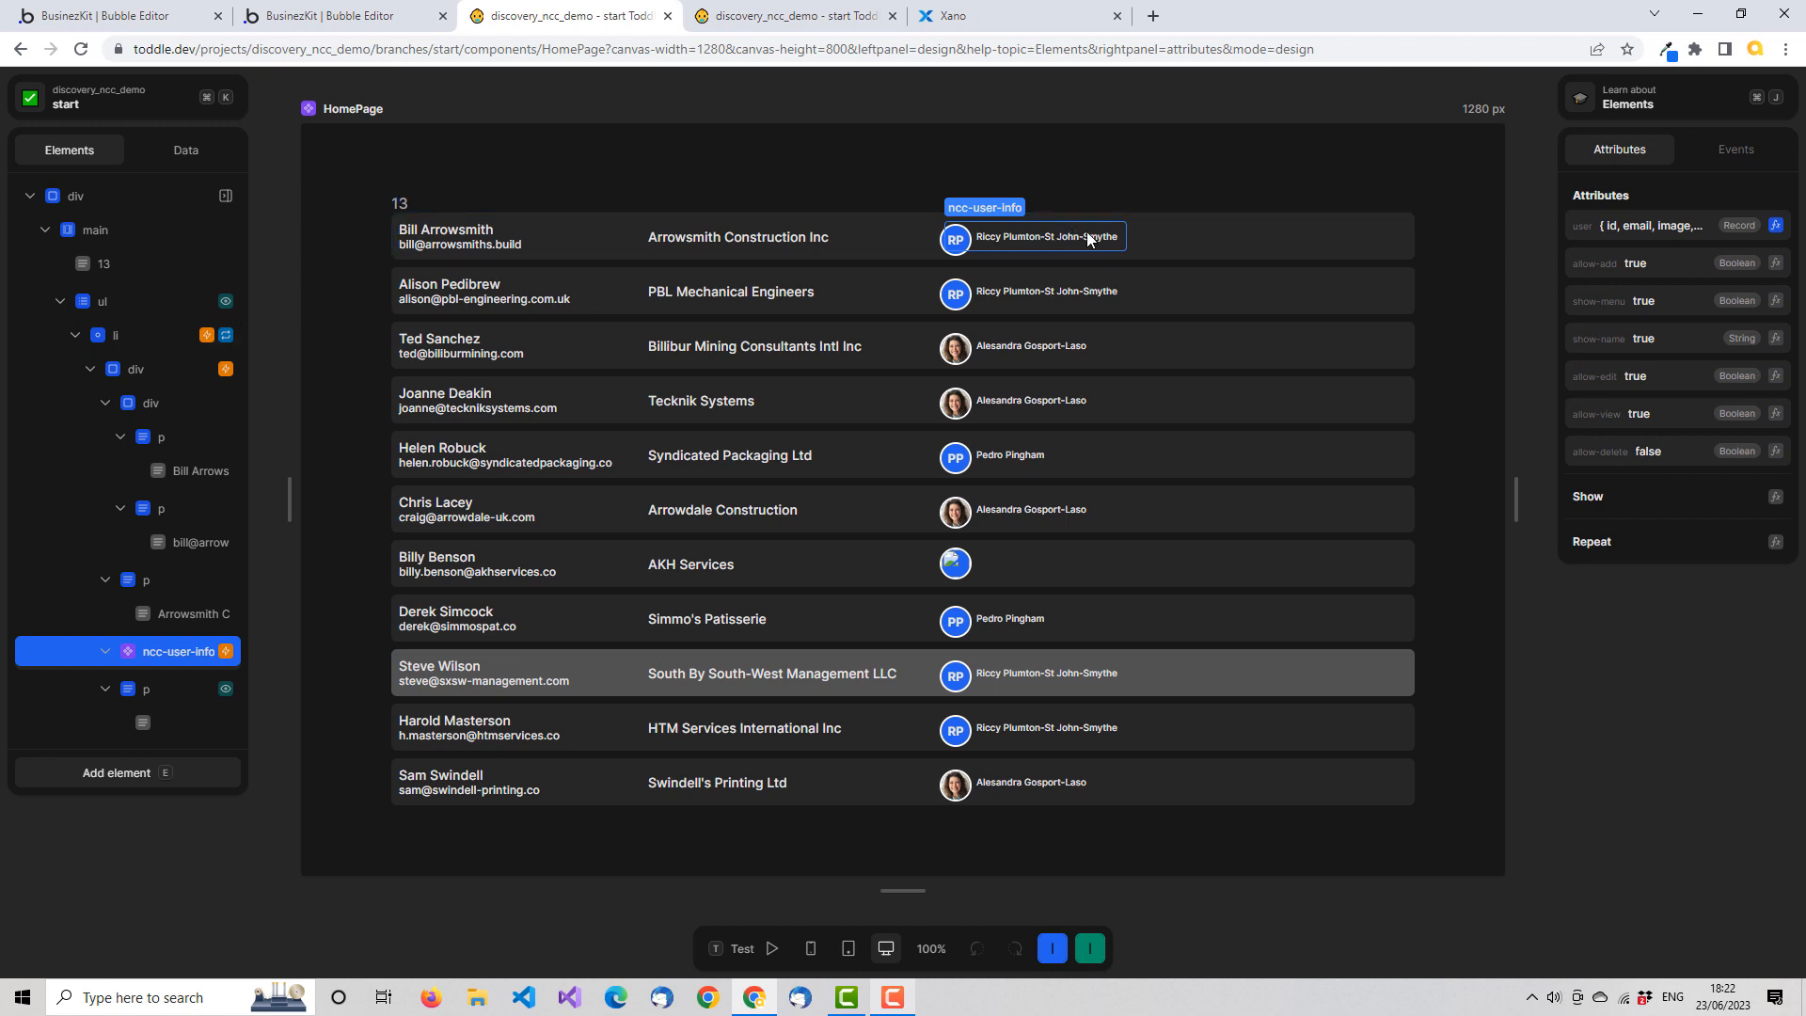
pyautogui.click(1777, 339)
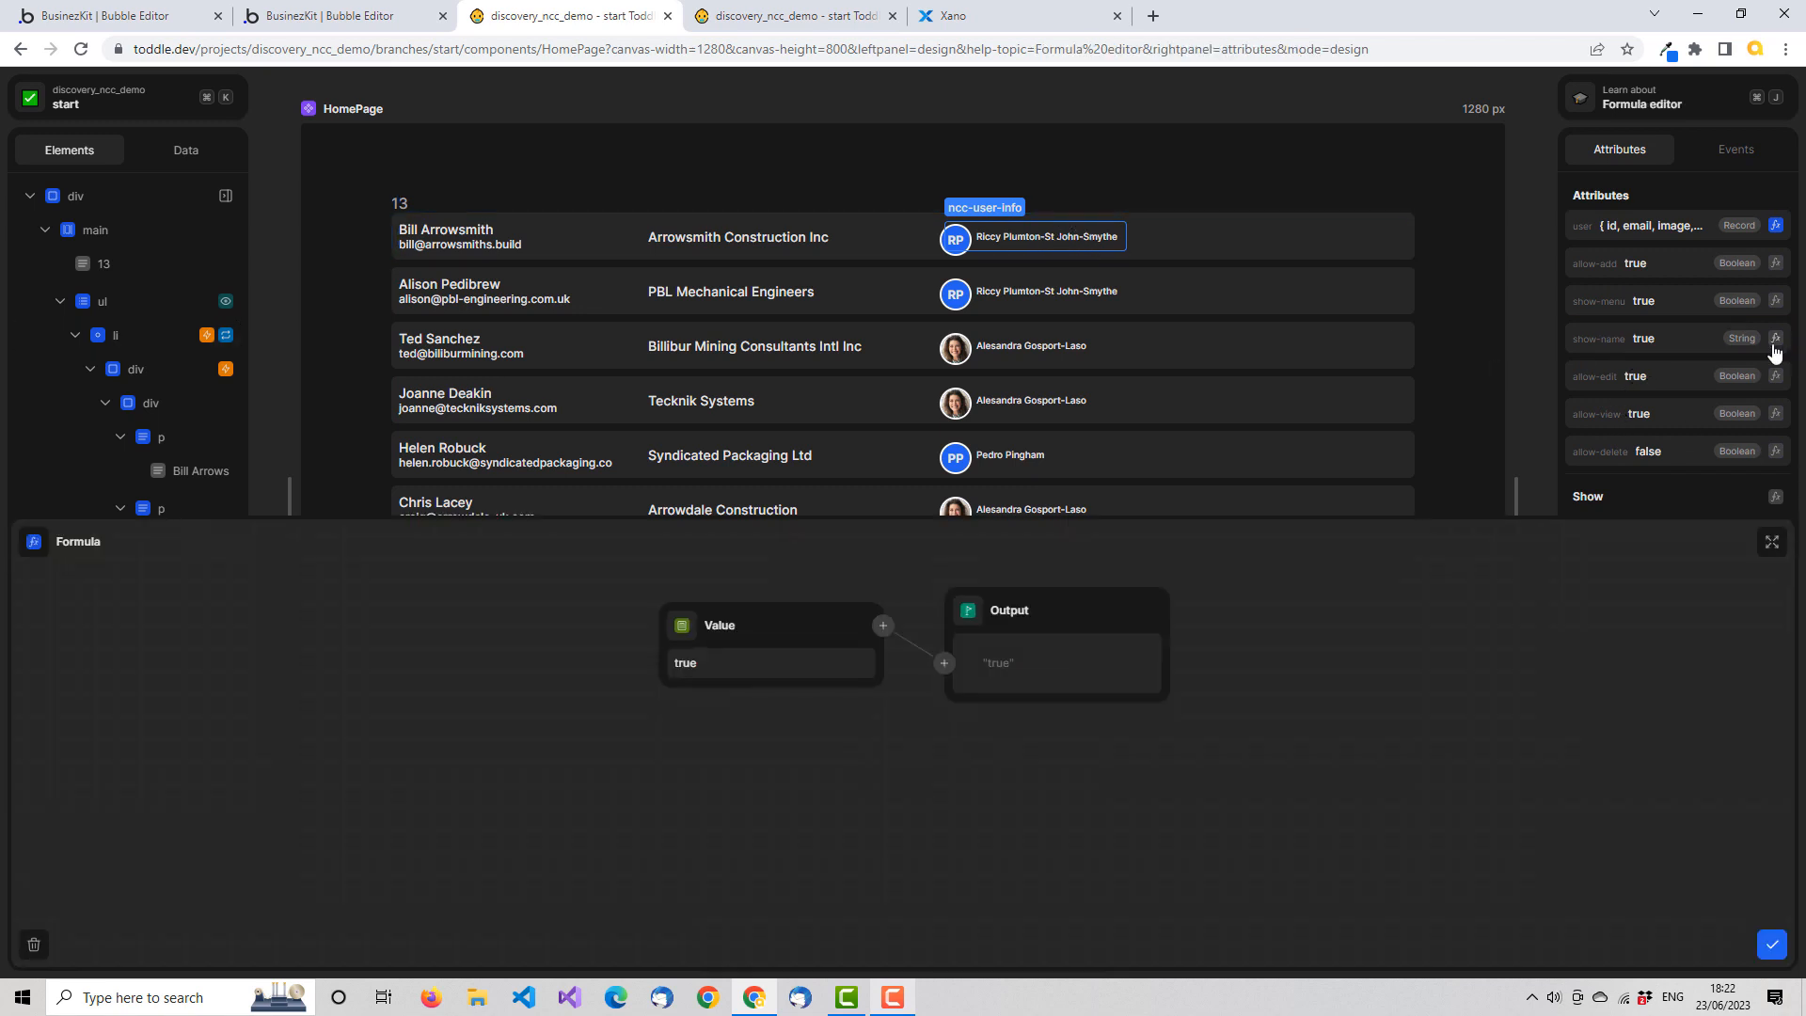
pyautogui.click(722, 701)
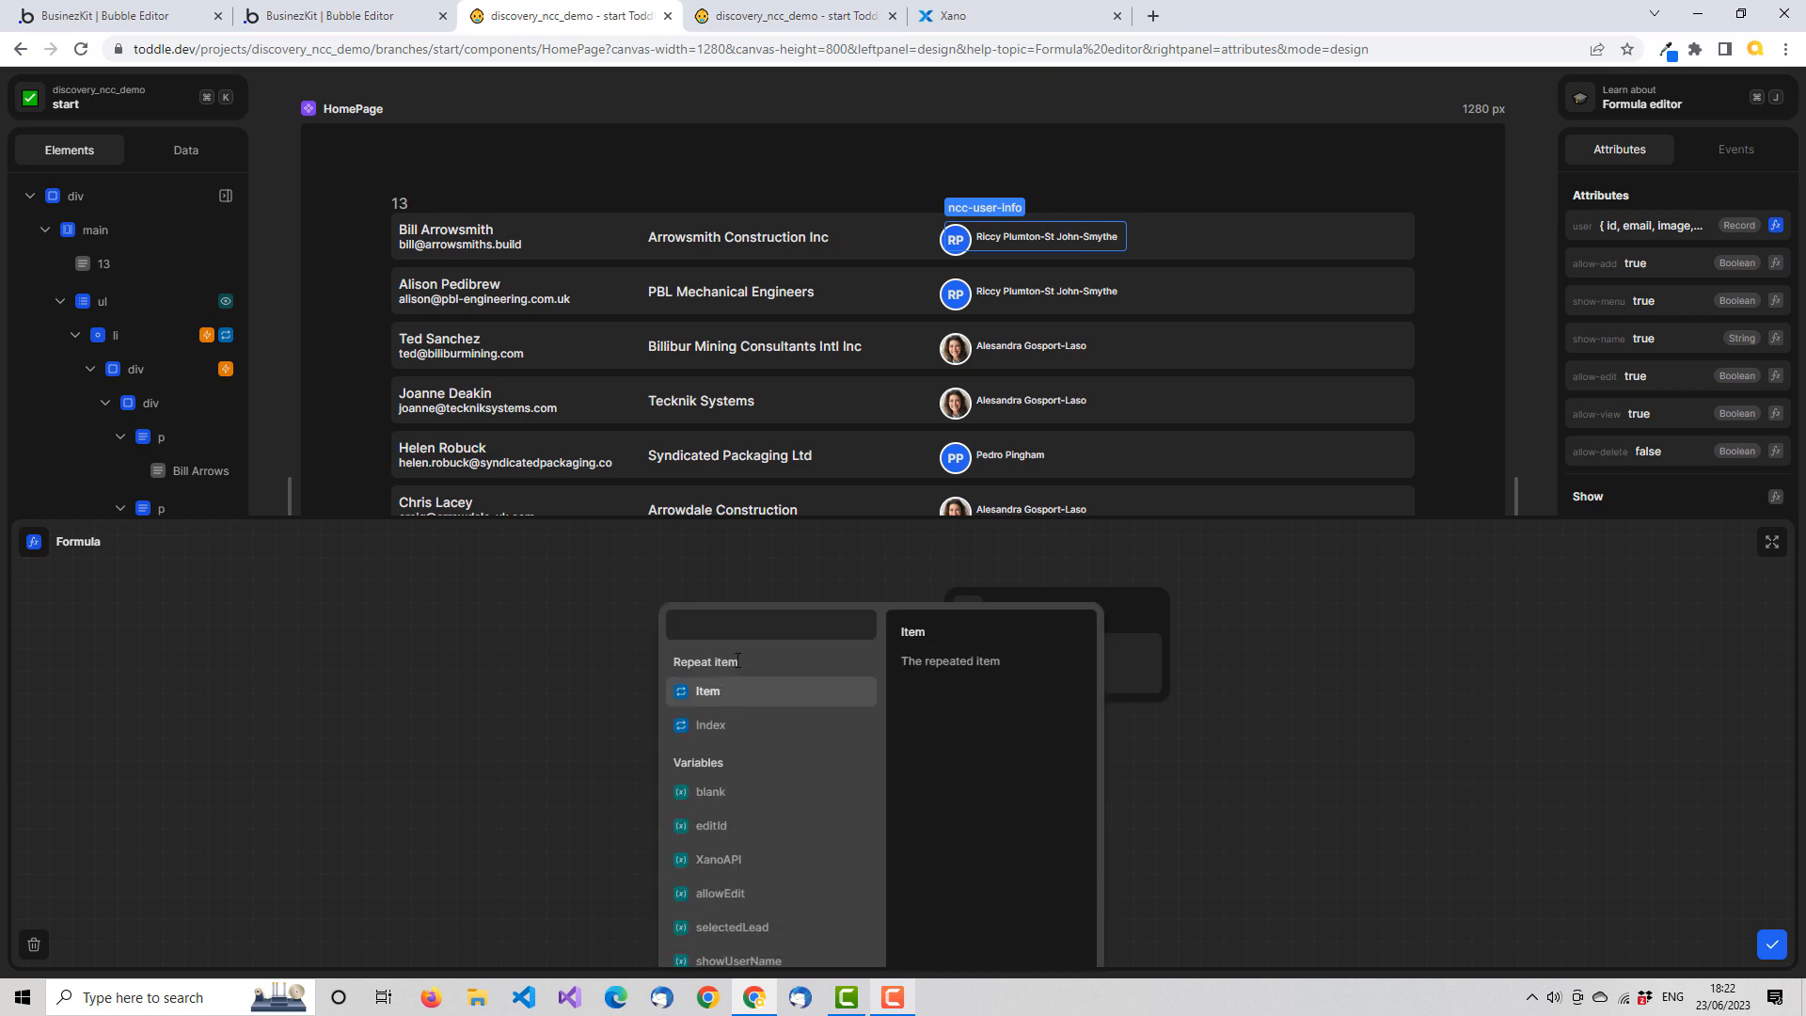
pyautogui.write('false')
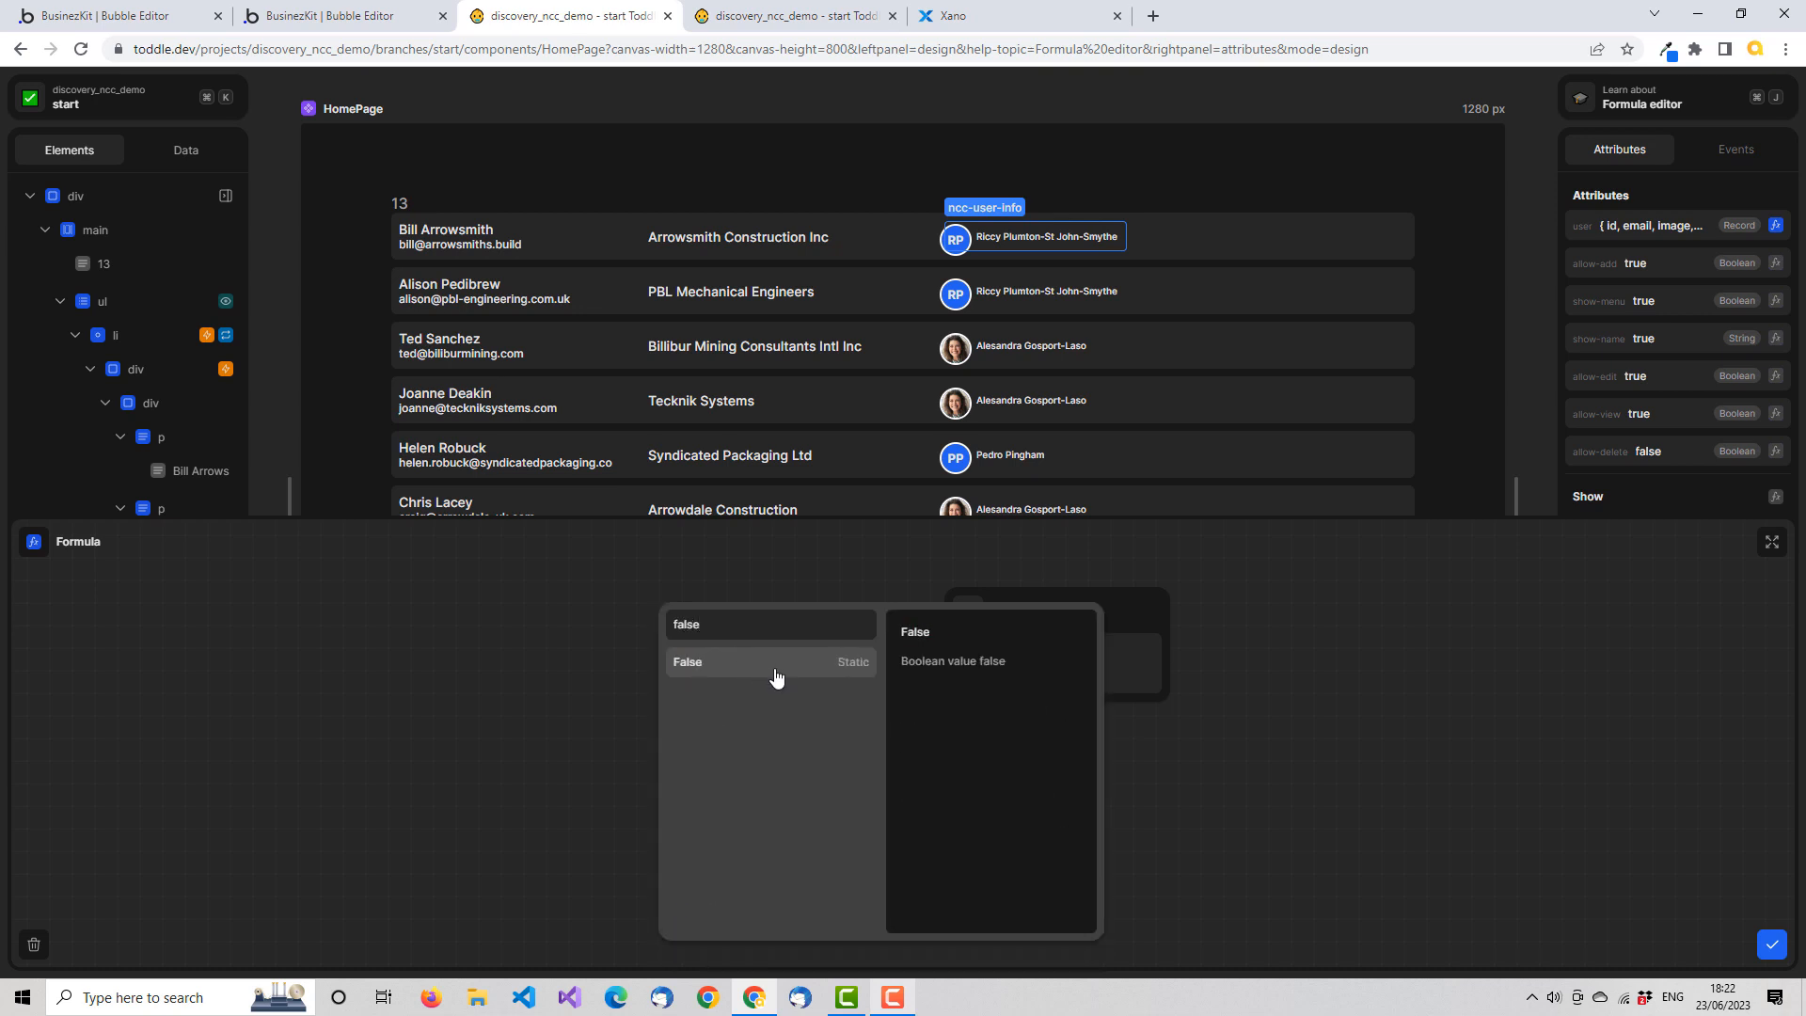
pyautogui.click(745, 668)
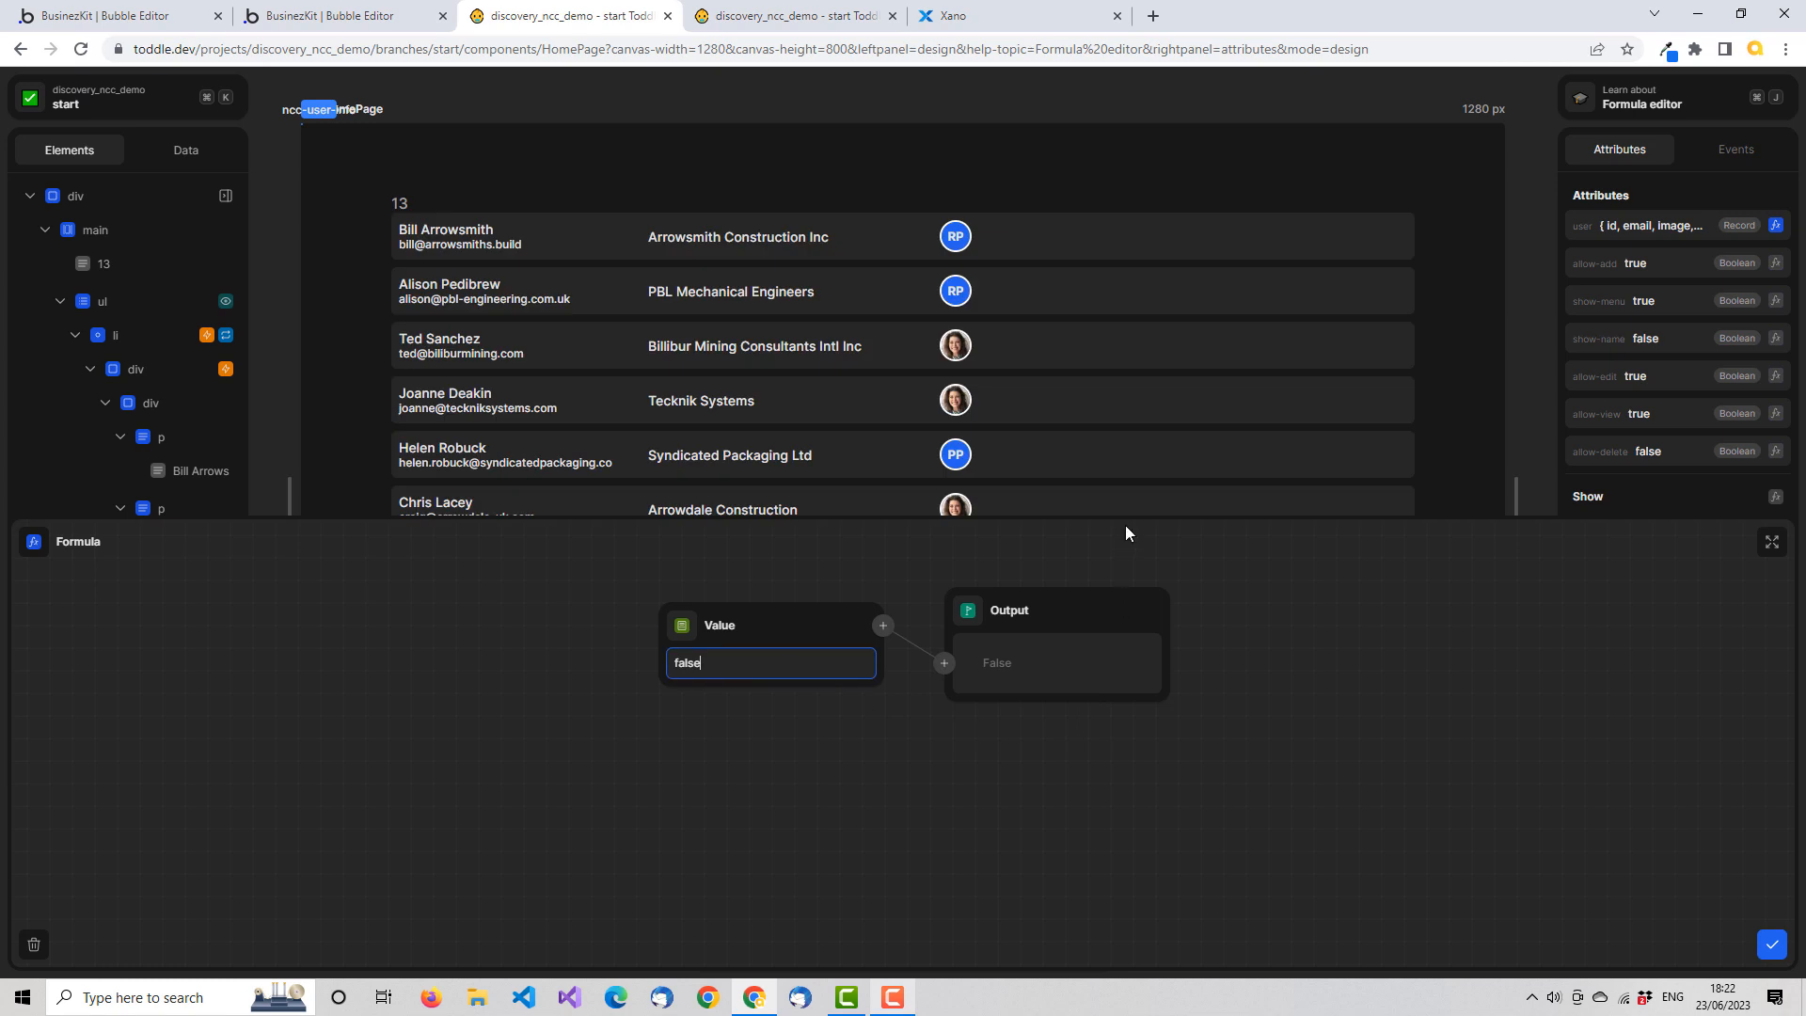
pyautogui.click(1772, 943)
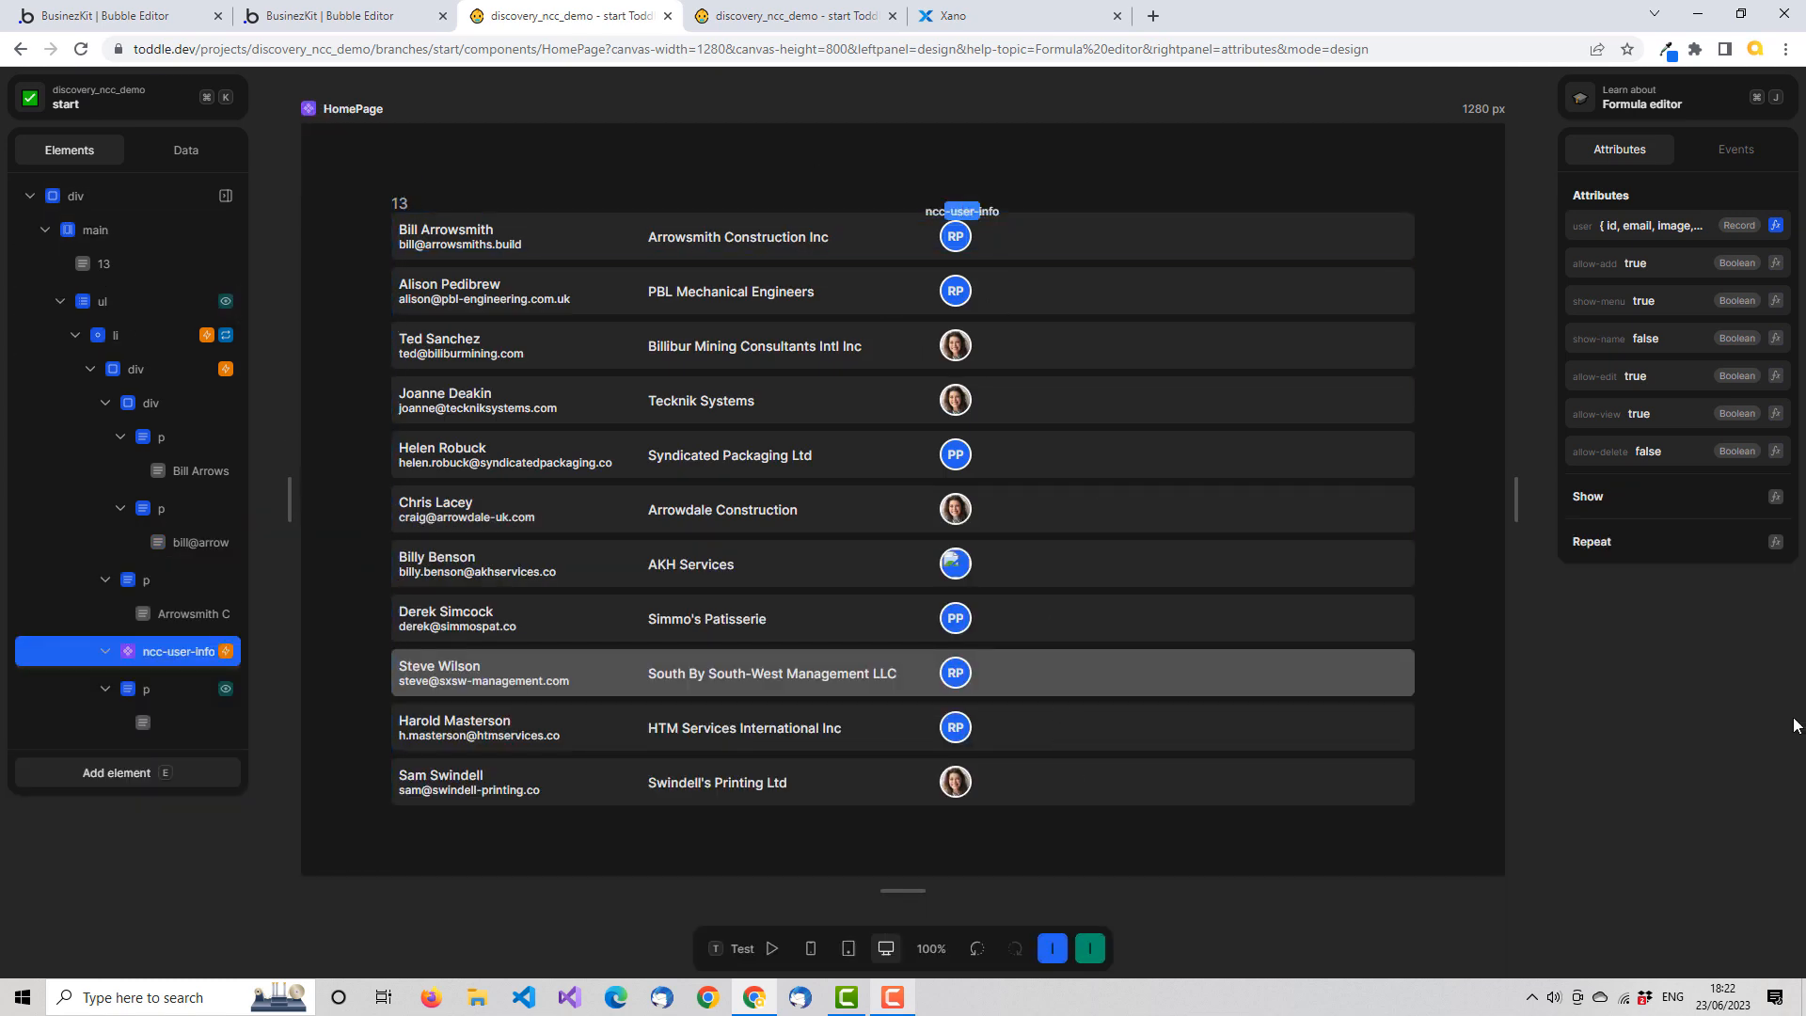
pyautogui.press('t')
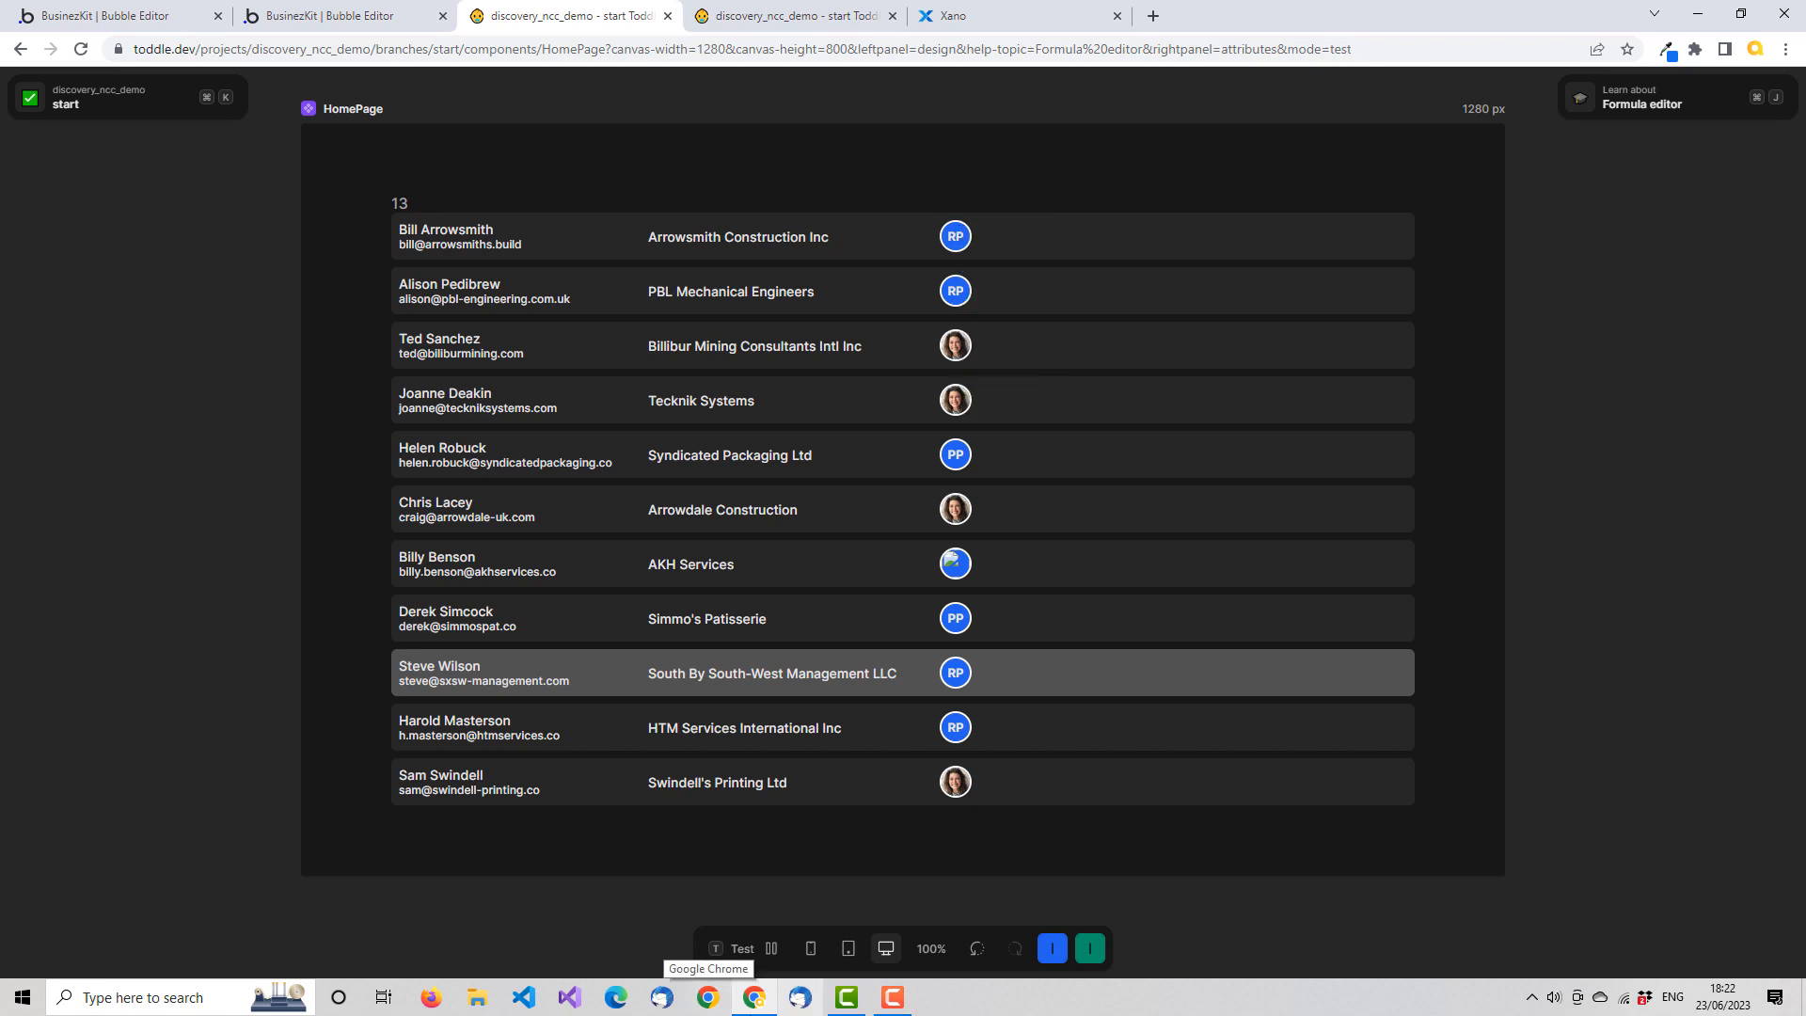
pyautogui.click(747, 951)
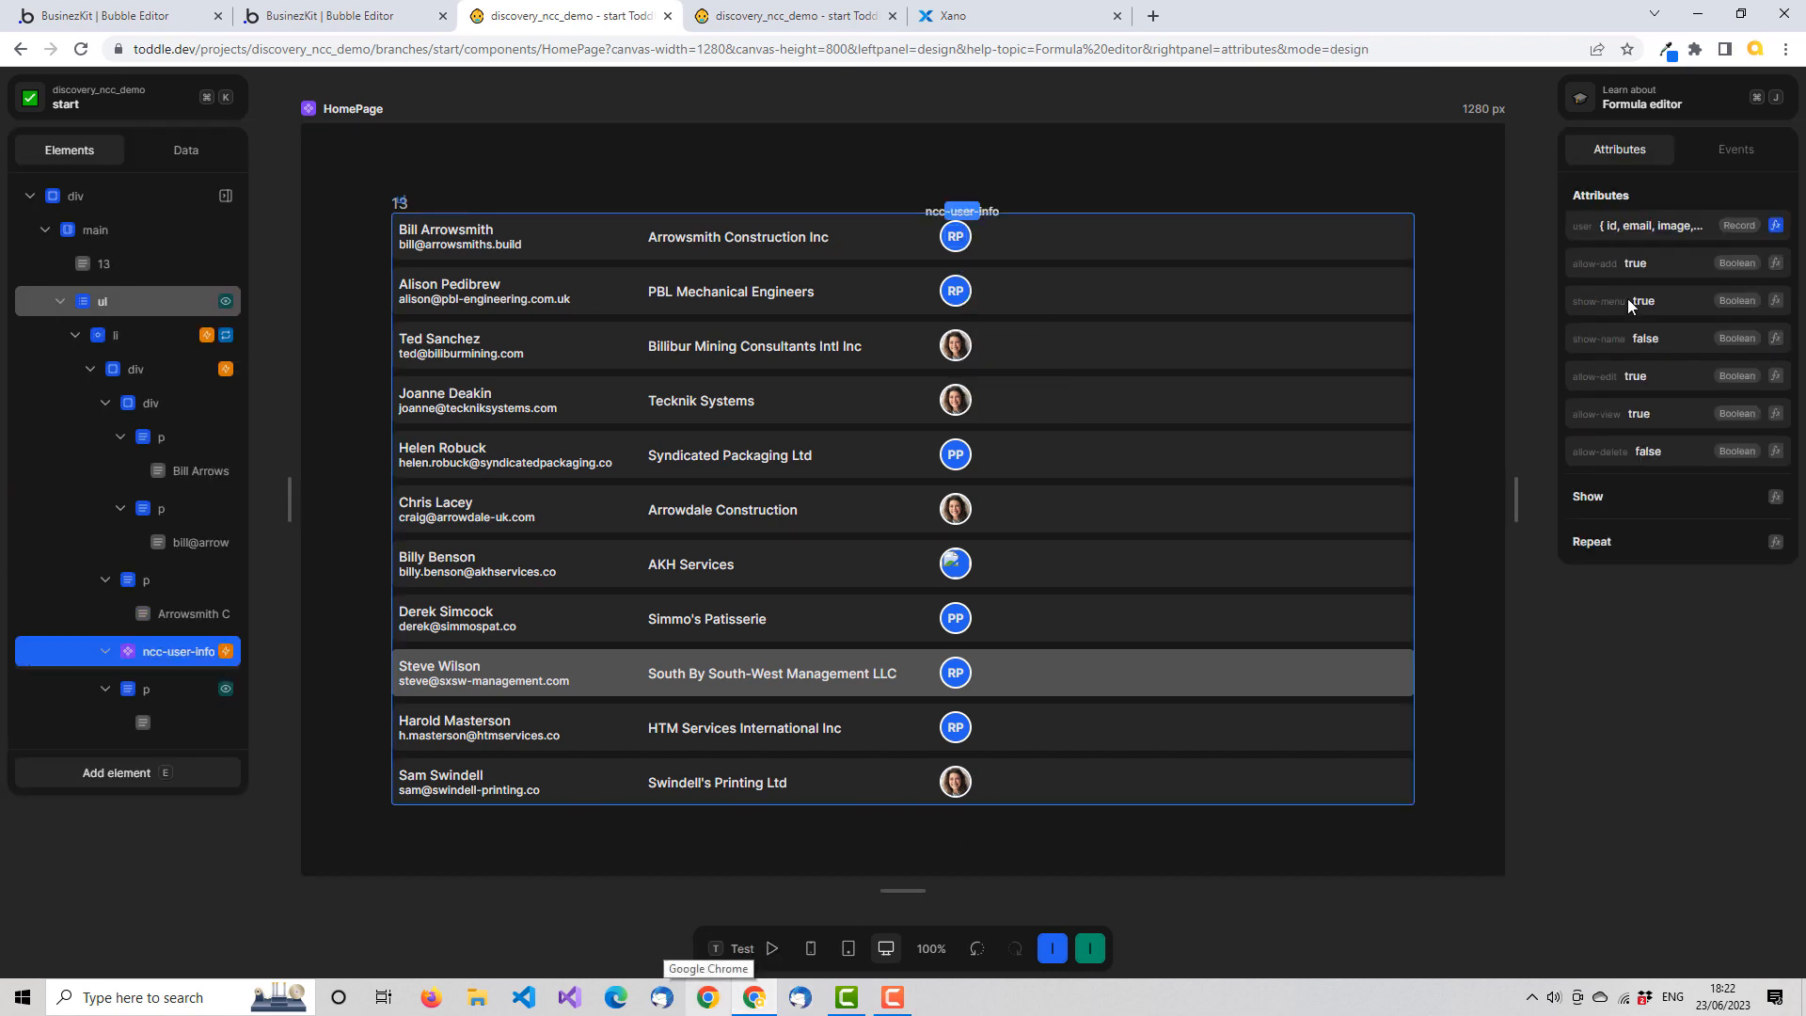
# Set the show-menu attribute of ncc-user-info to False and check the avatars in test mode
pyautogui.click(1776, 300)
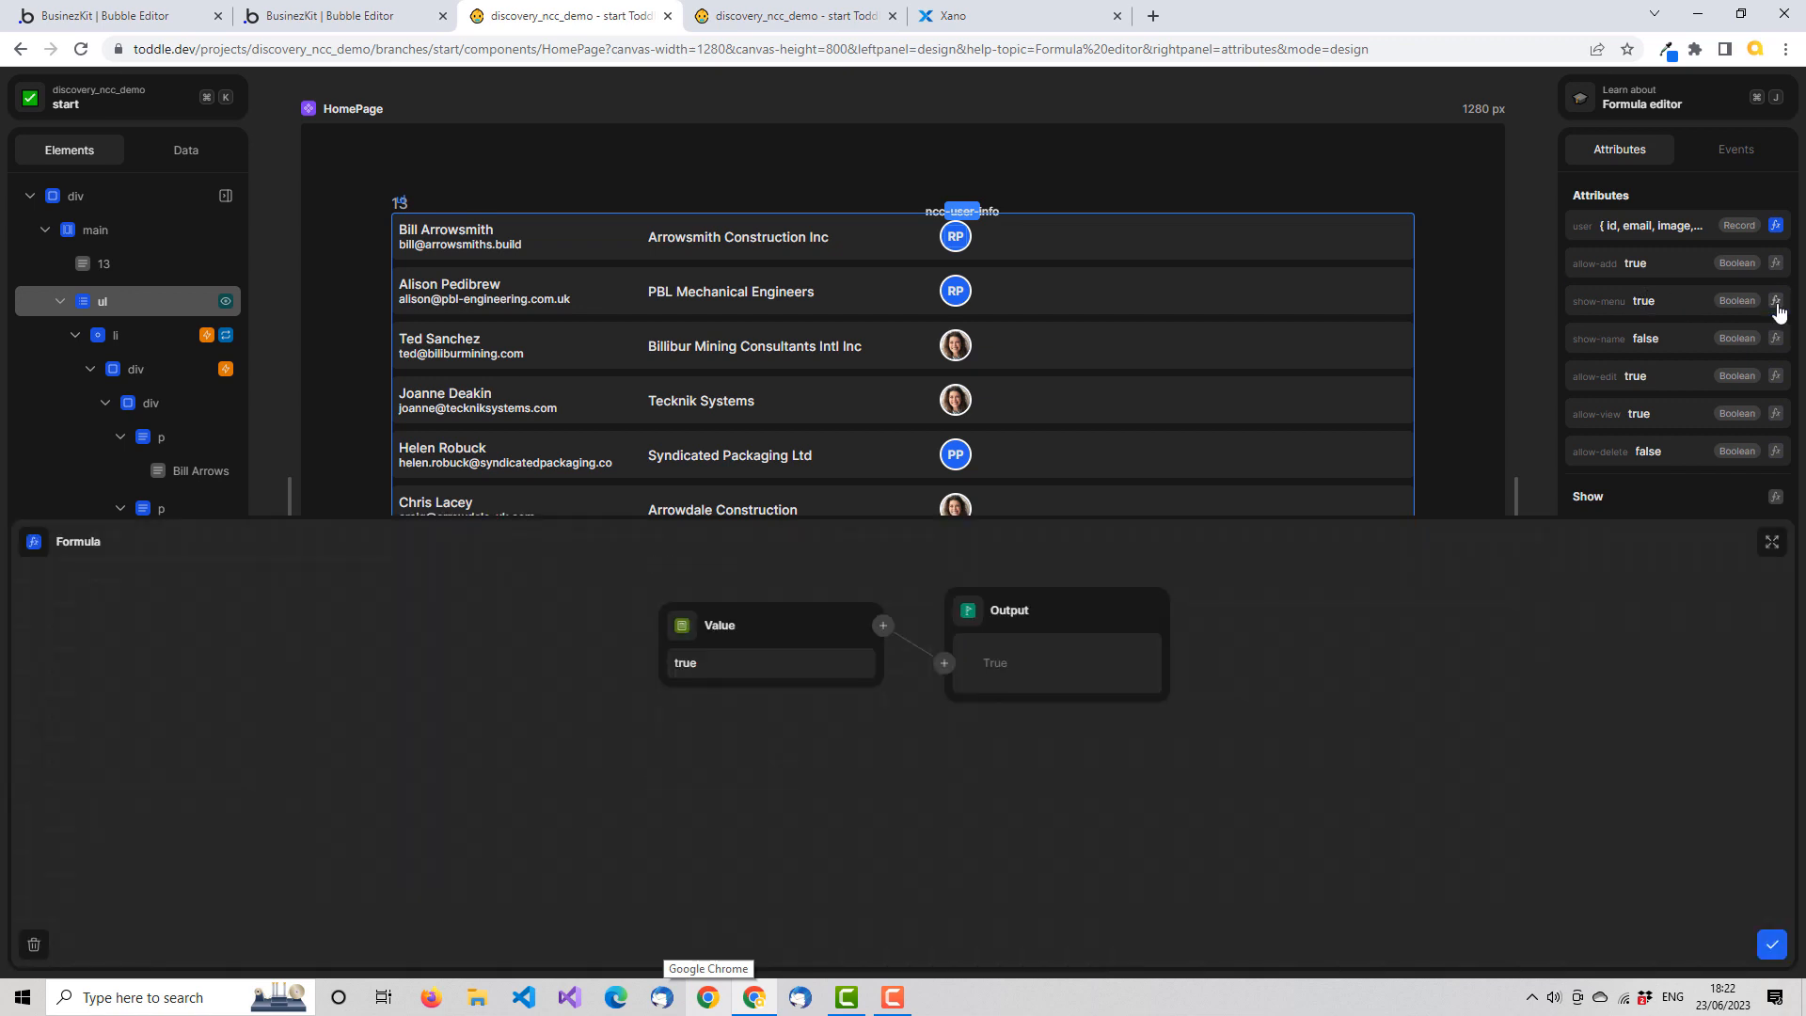
pyautogui.click(683, 635)
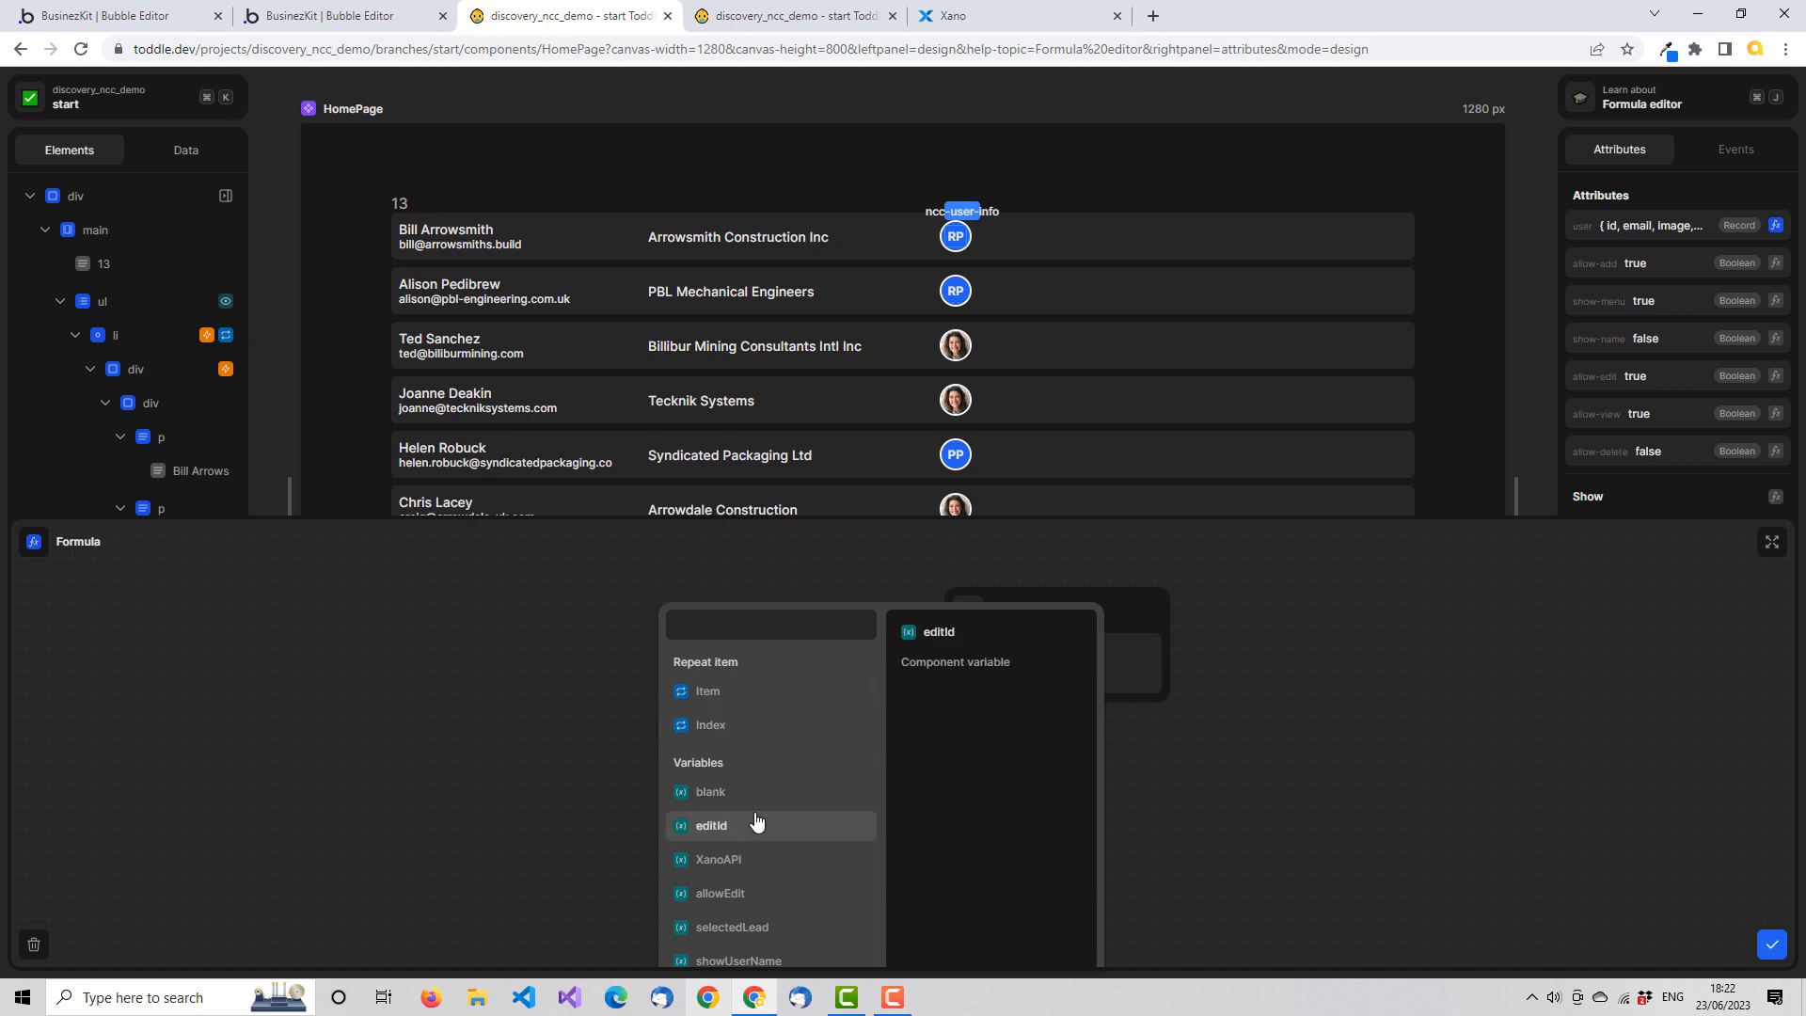
pyautogui.write('fa')
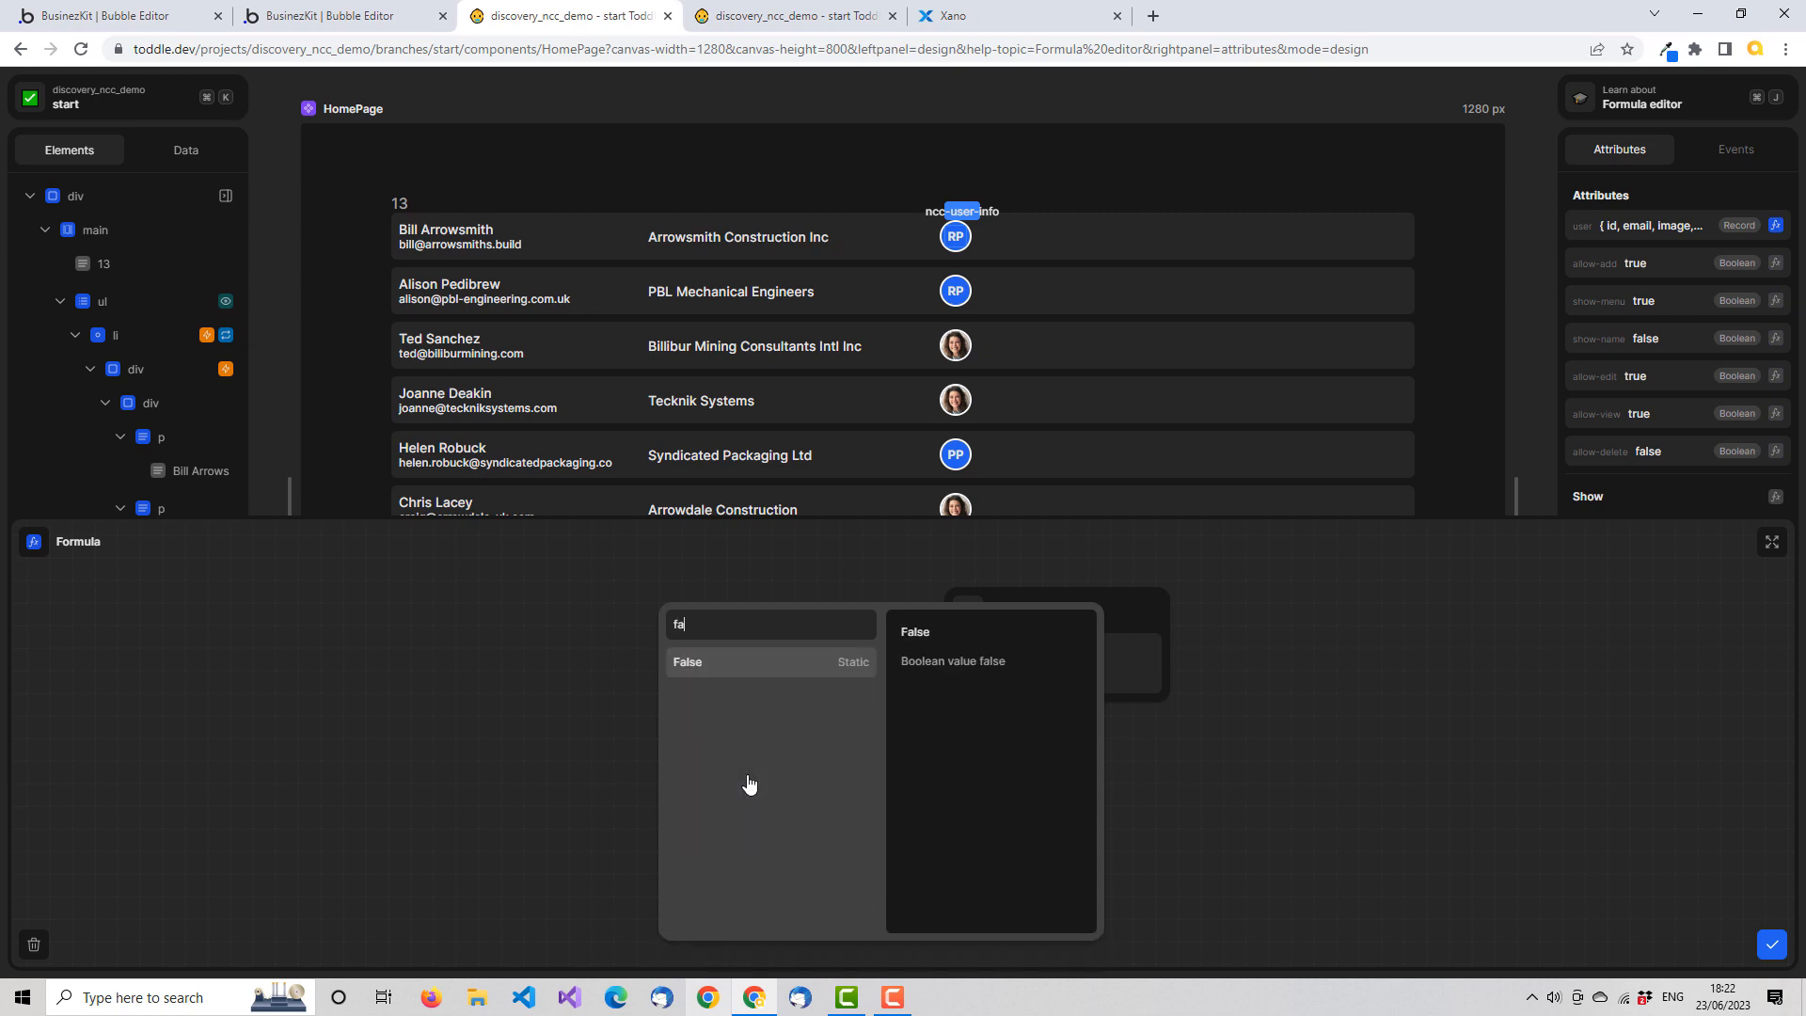
pyautogui.click(725, 664)
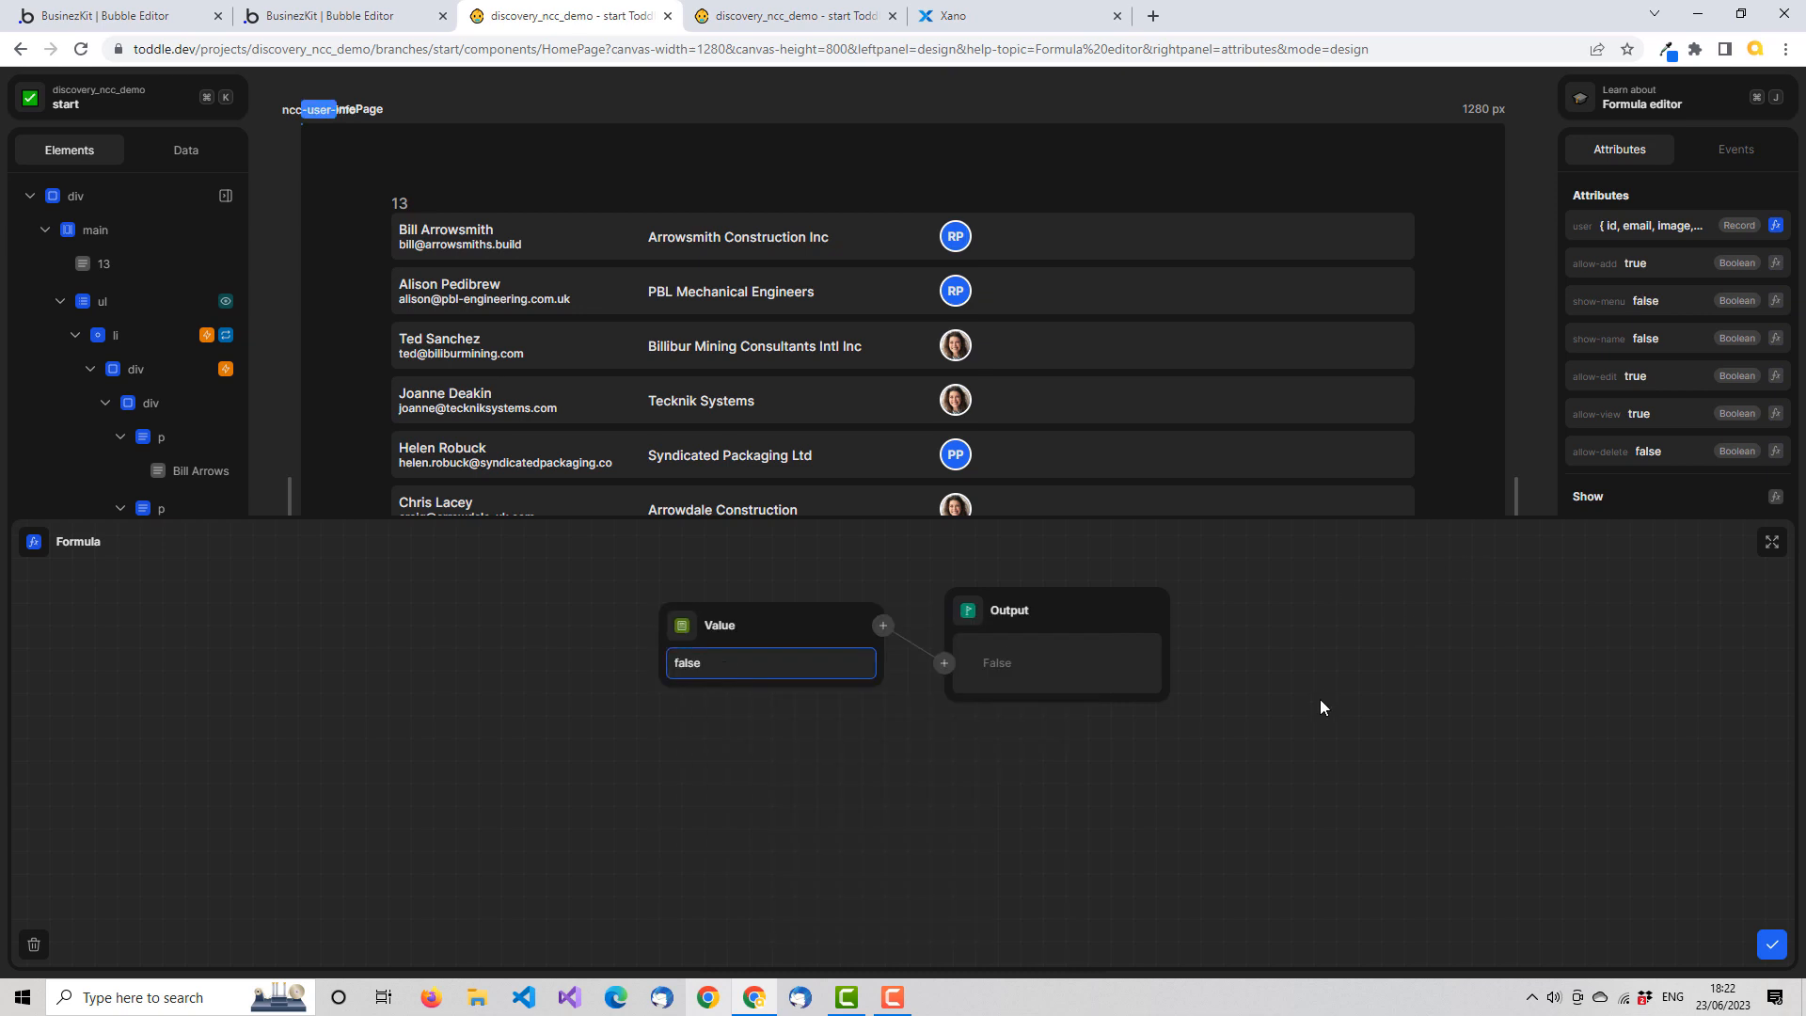
pyautogui.click(1772, 945)
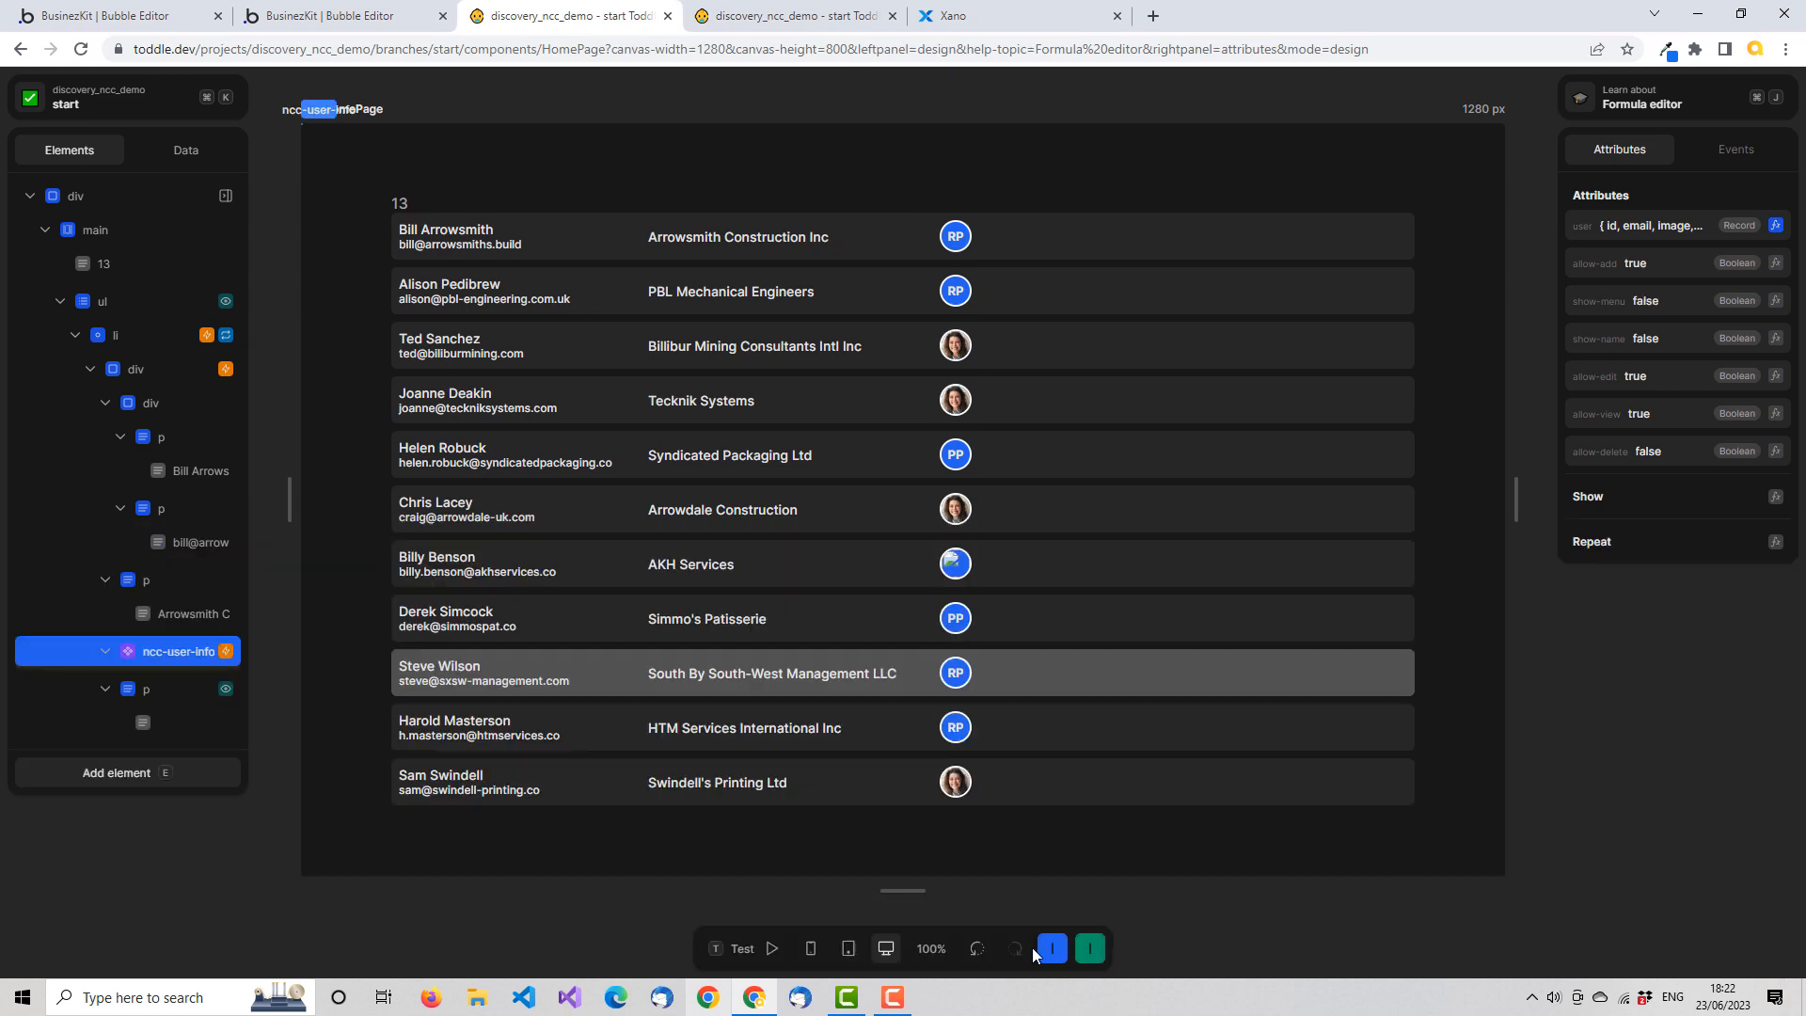
pyautogui.click(725, 944)
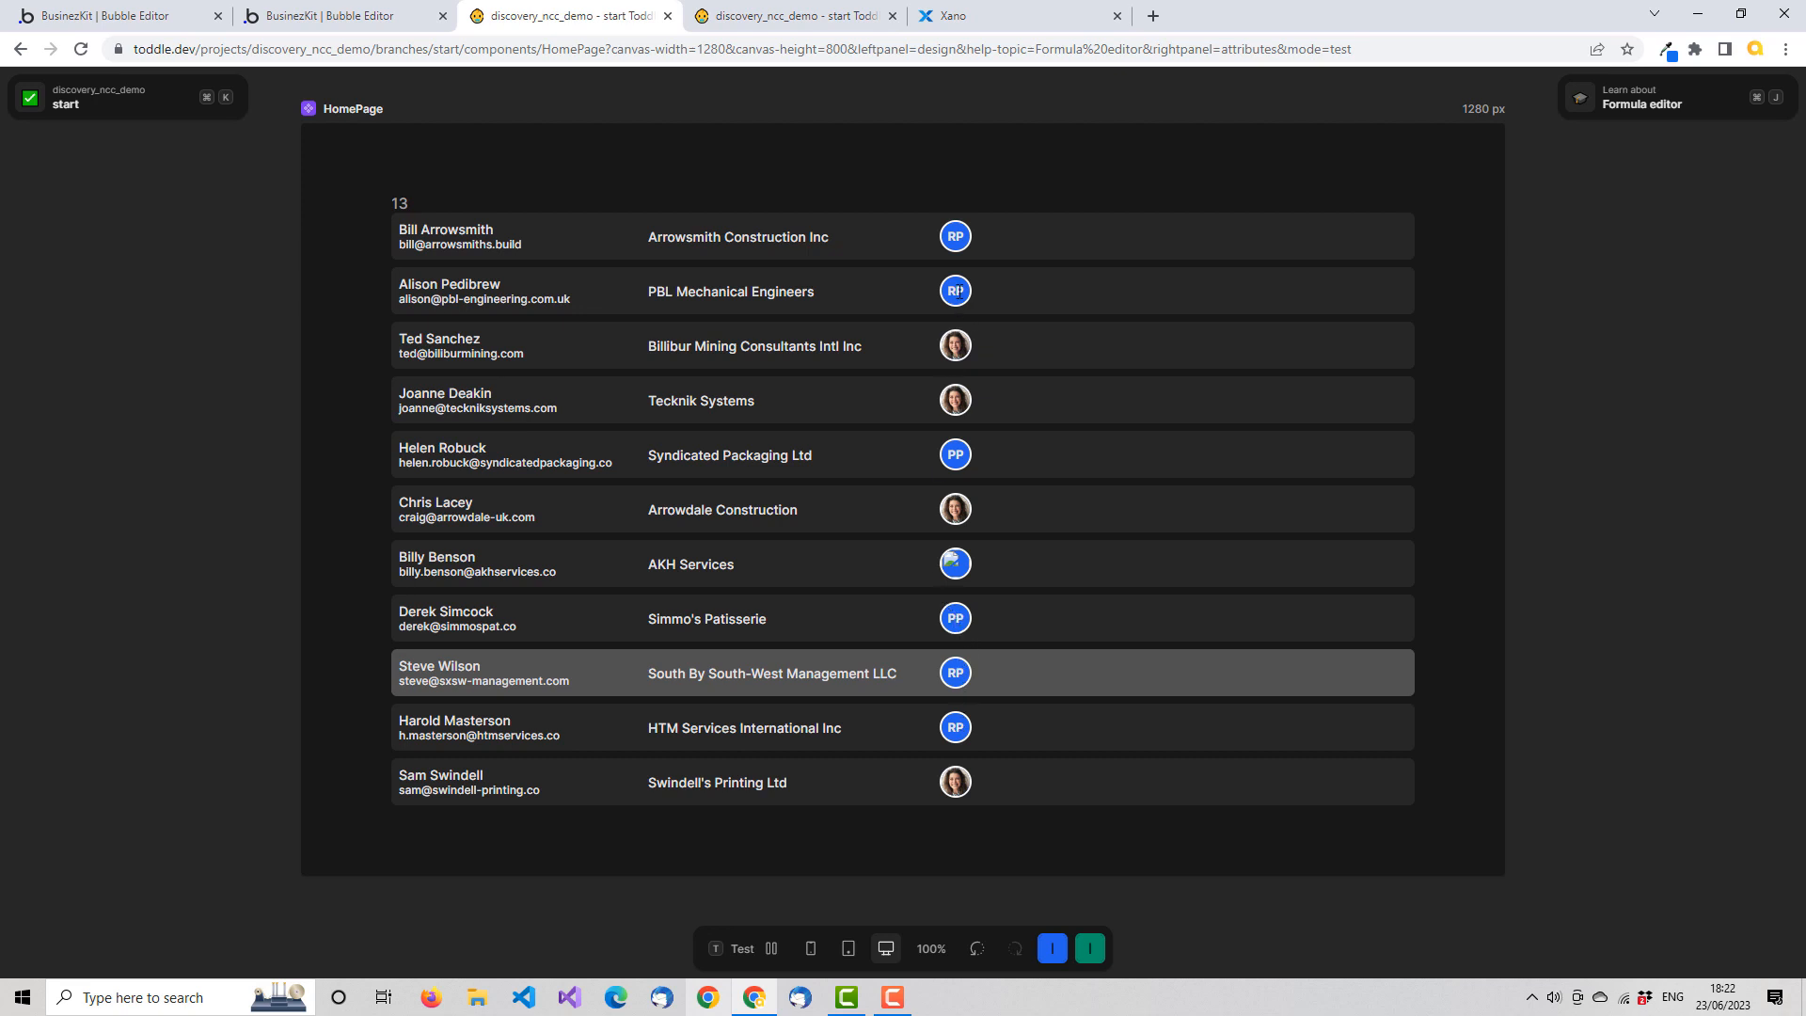
pyautogui.click(749, 947)
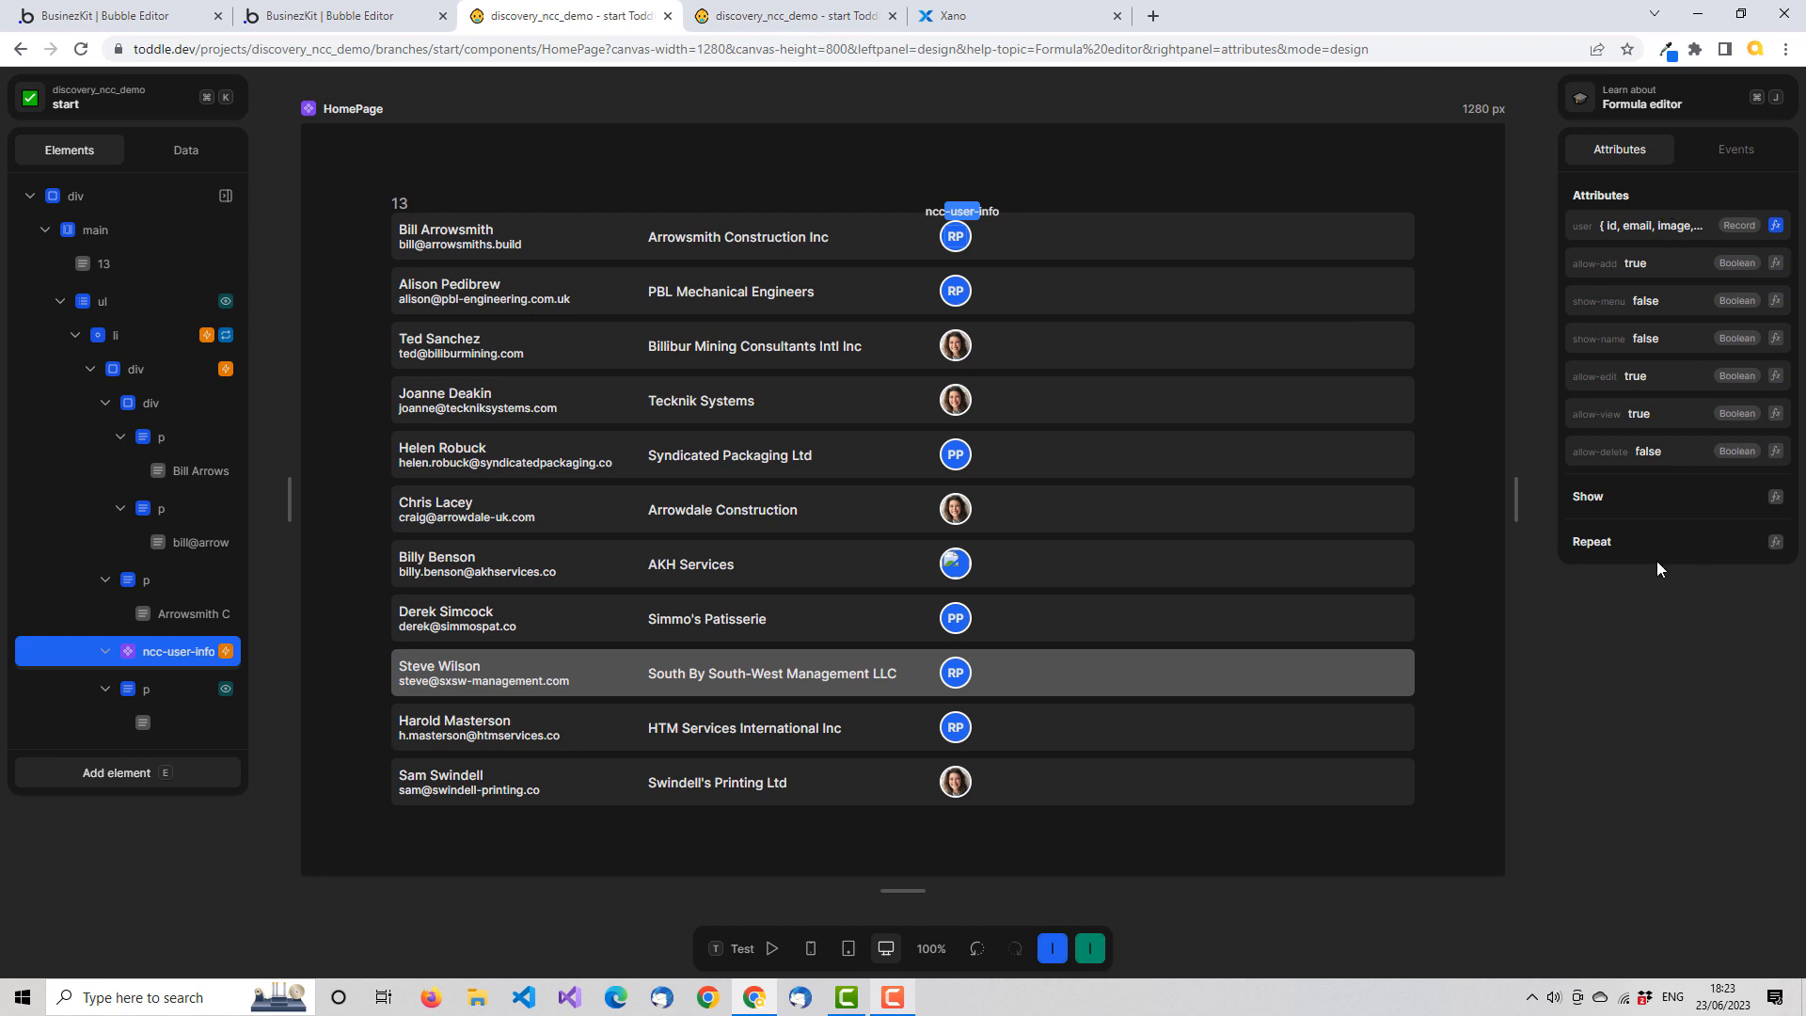
# Examine the actions in the Clicked event workflow of ncc-user-info on the HomePage, and close the workflow
pyautogui.click(1766, 158)
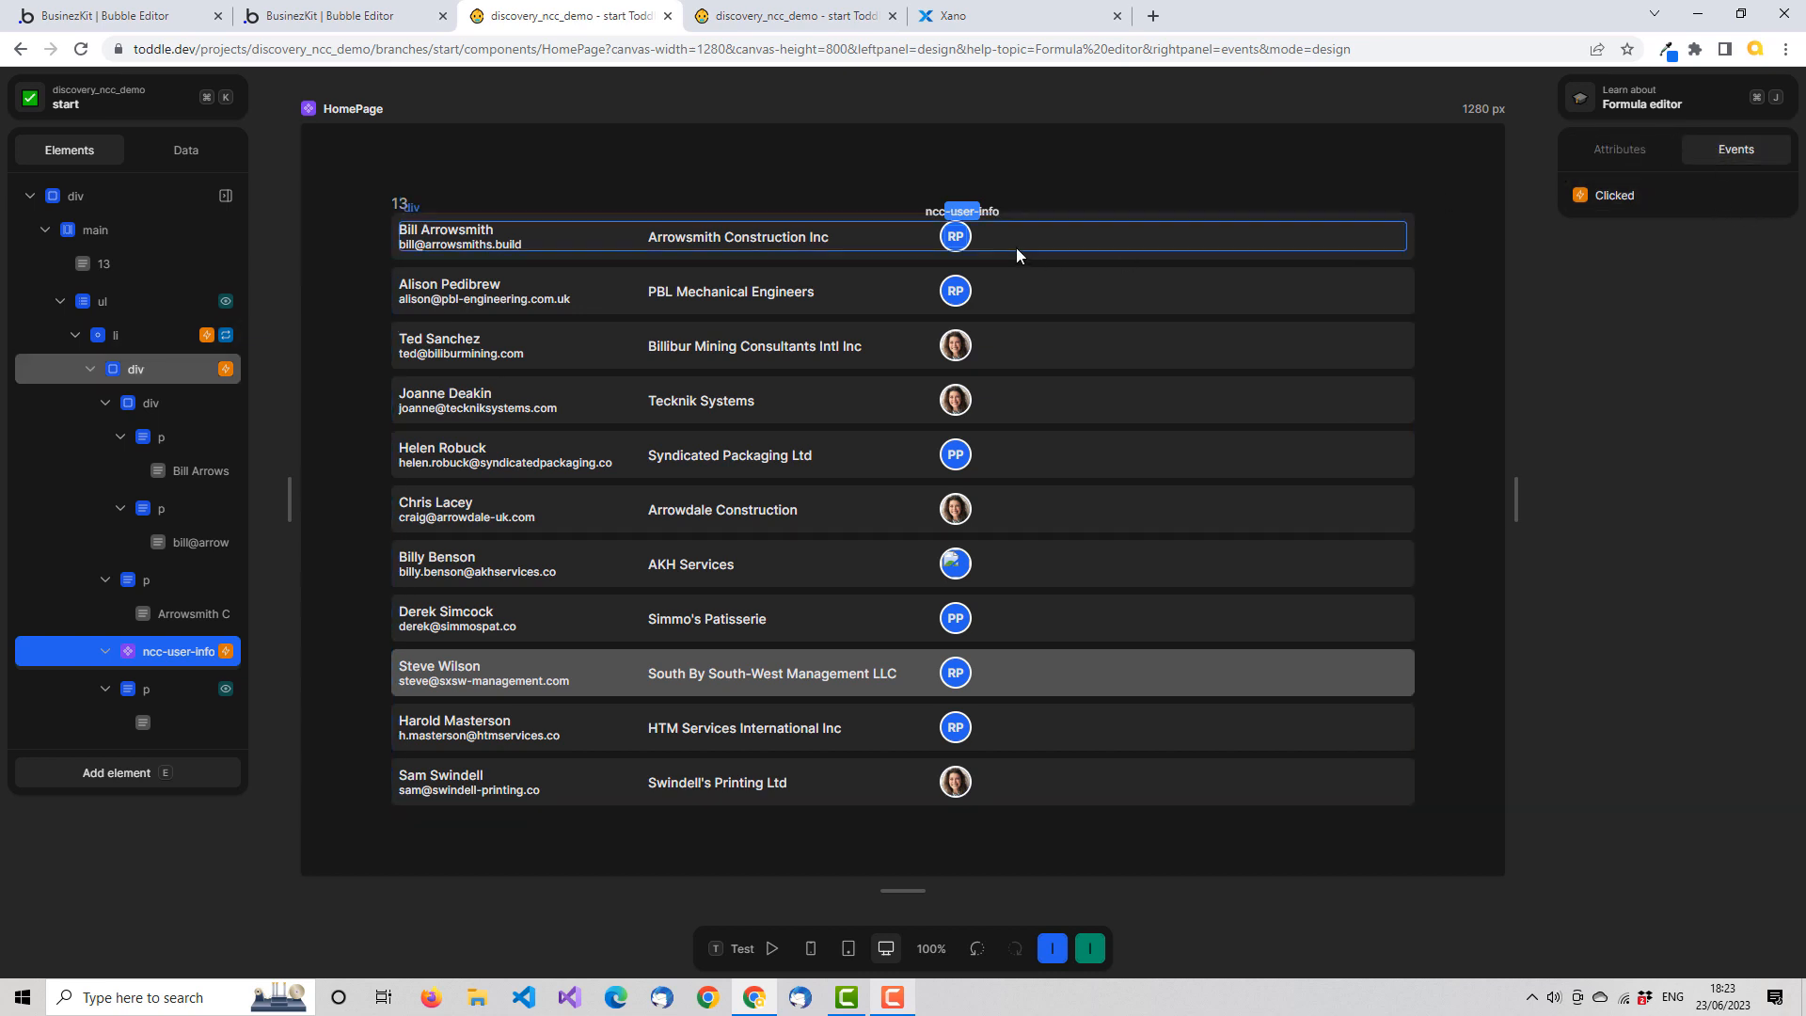
pyautogui.click(1624, 203)
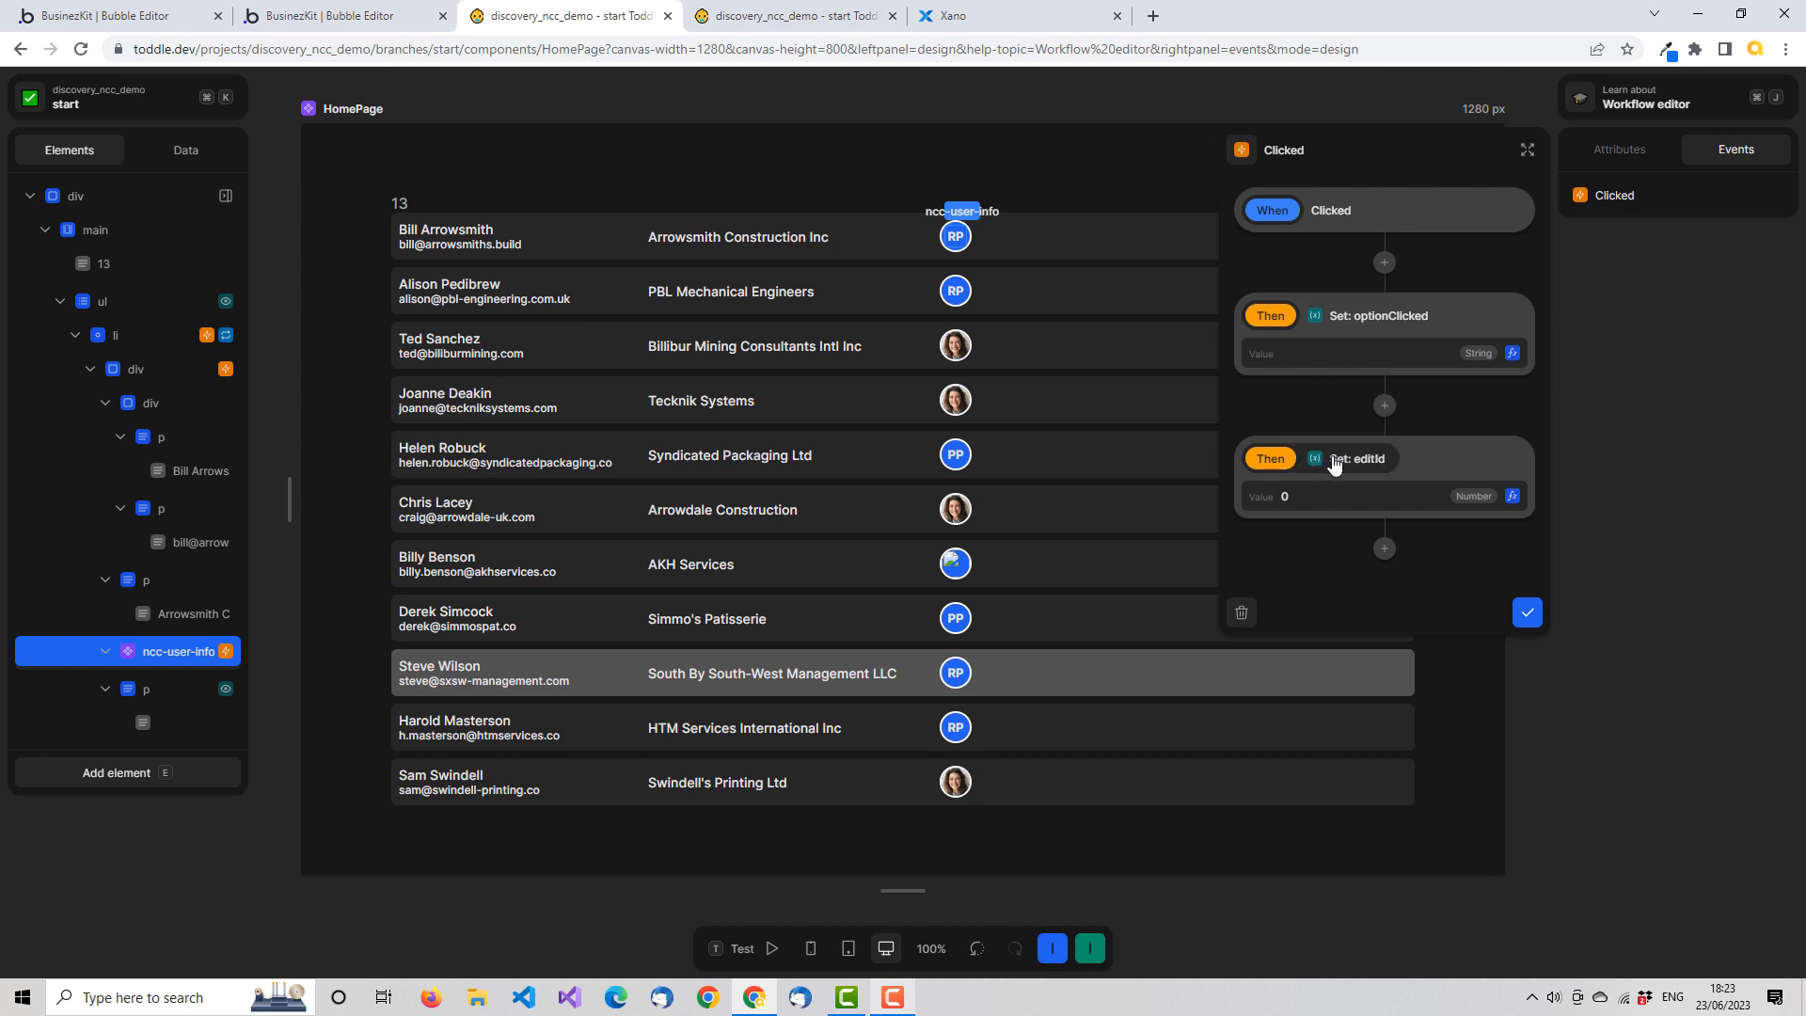
pyautogui.click(1702, 312)
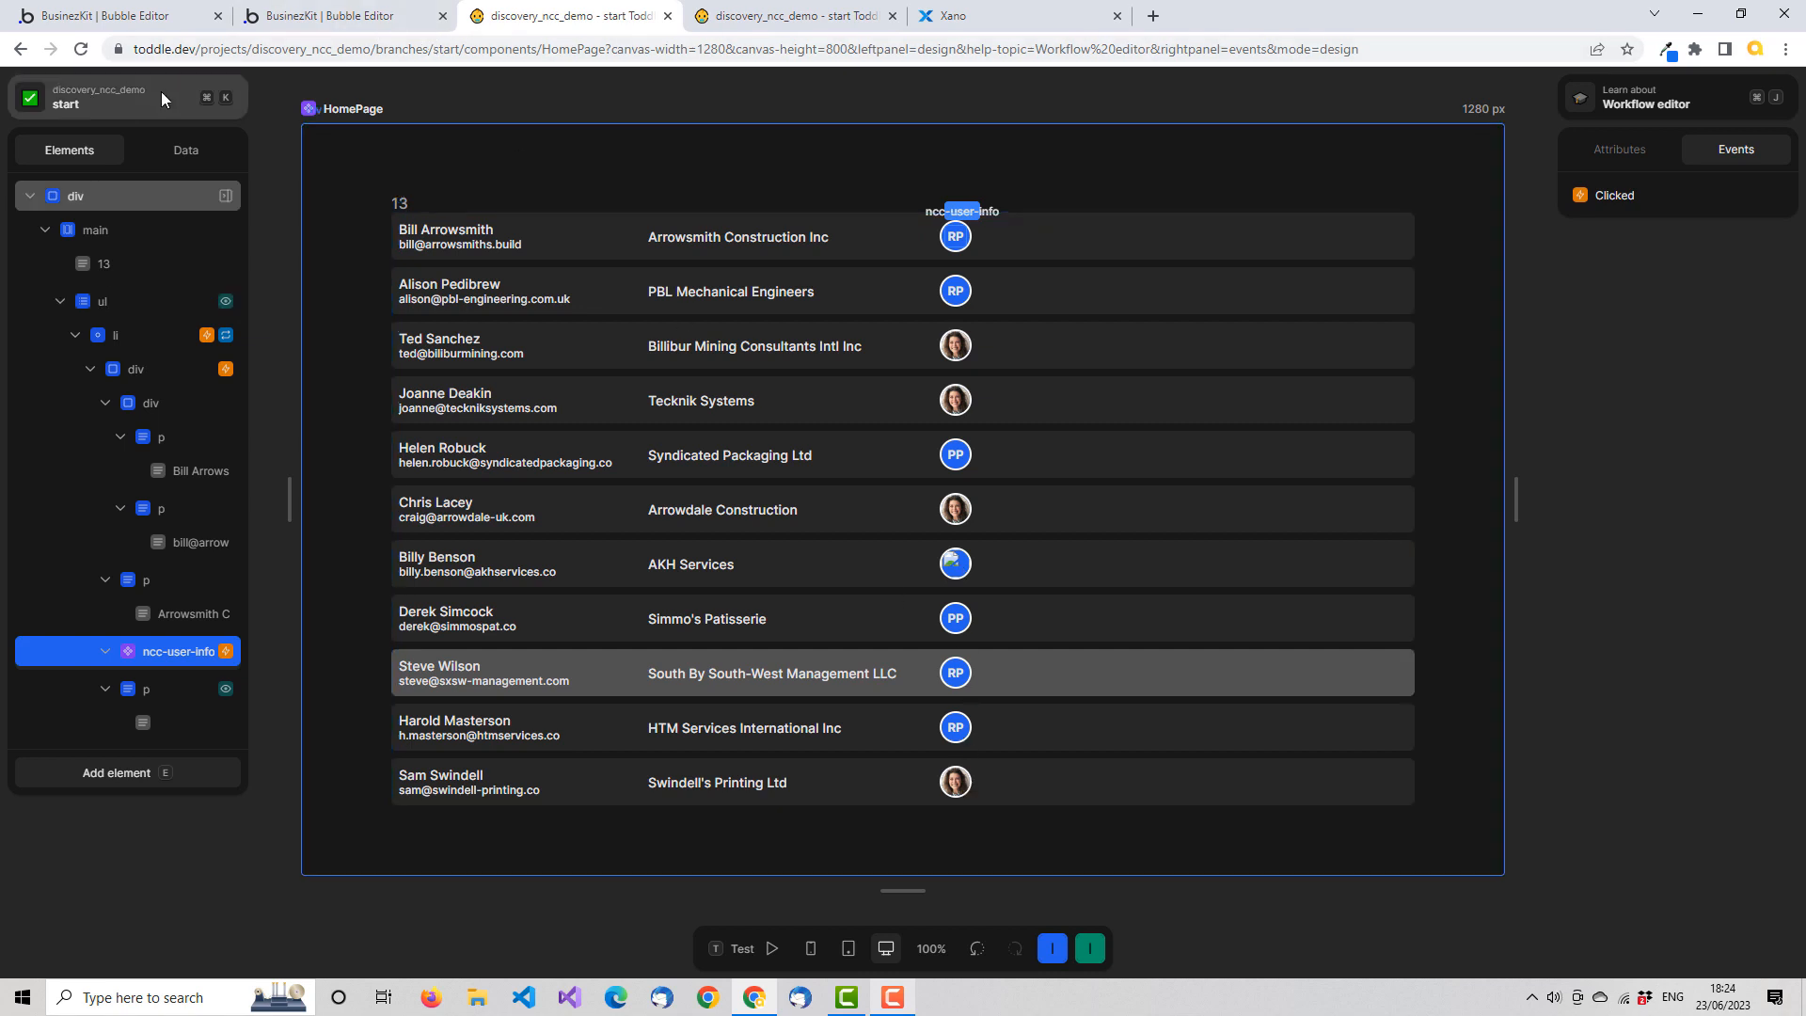
# Open the ncc-user-info component from the project's list of components
pyautogui.click(131, 100)
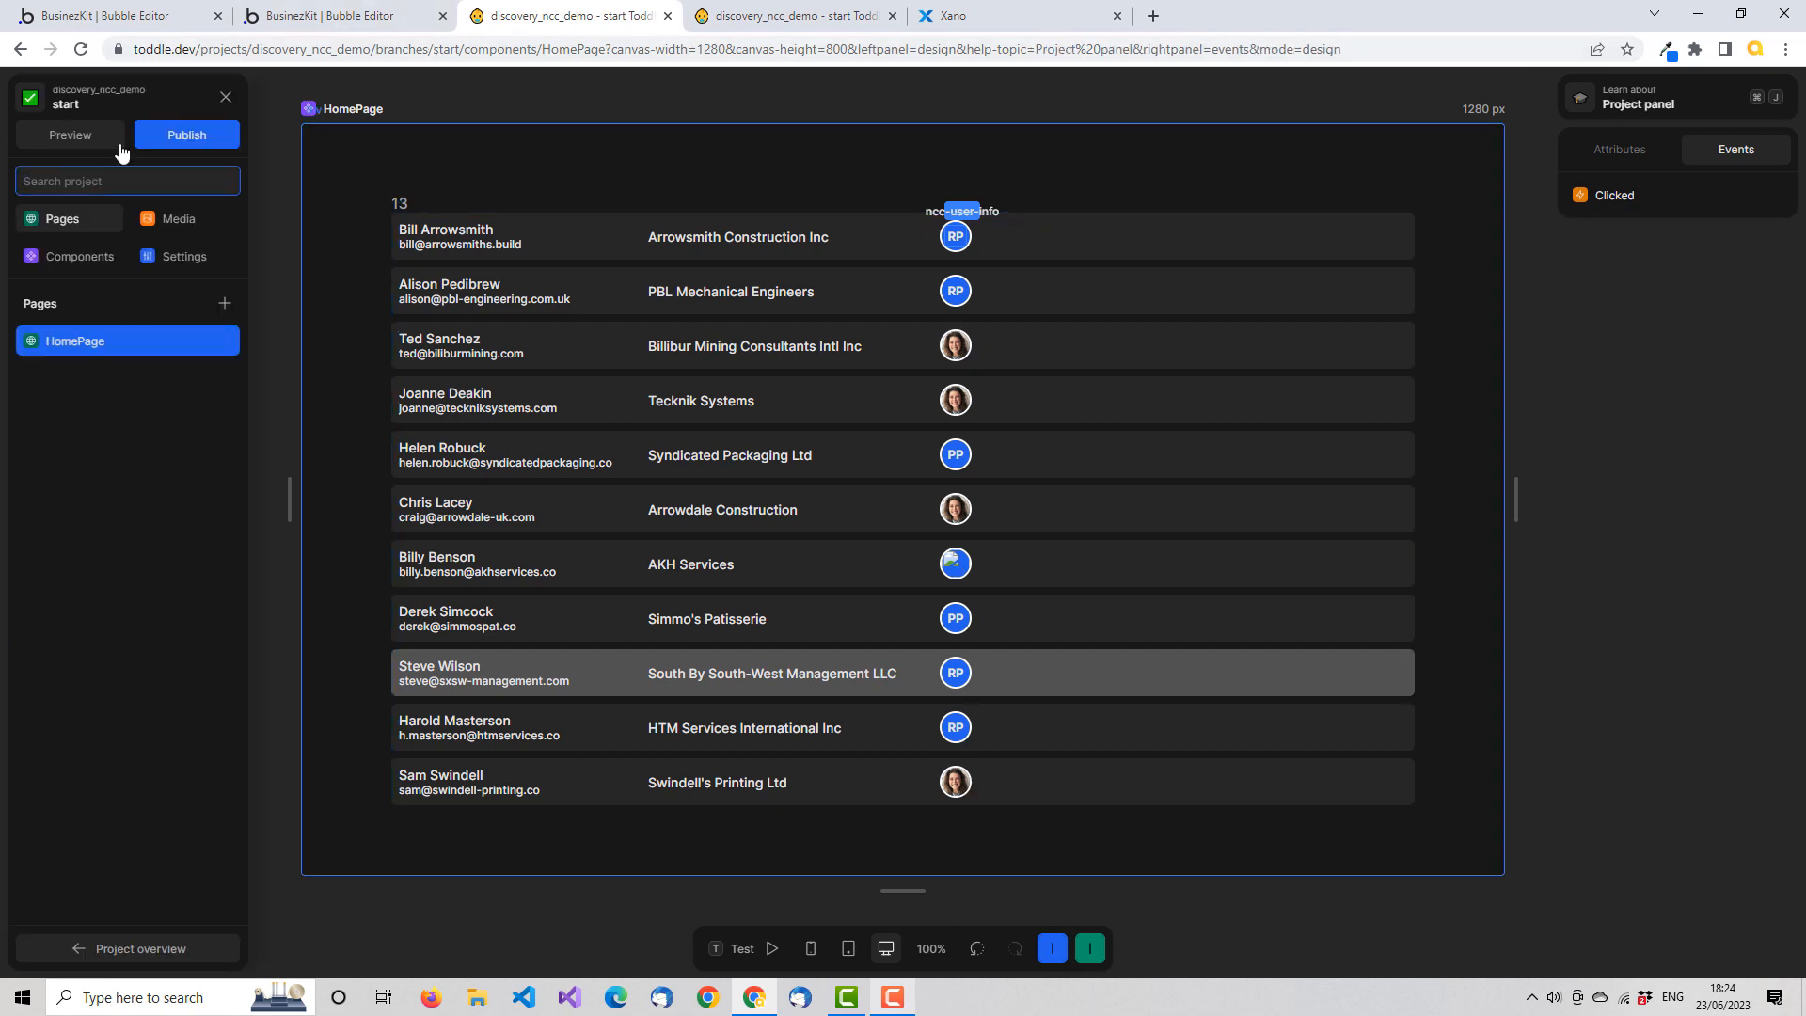
pyautogui.click(109, 260)
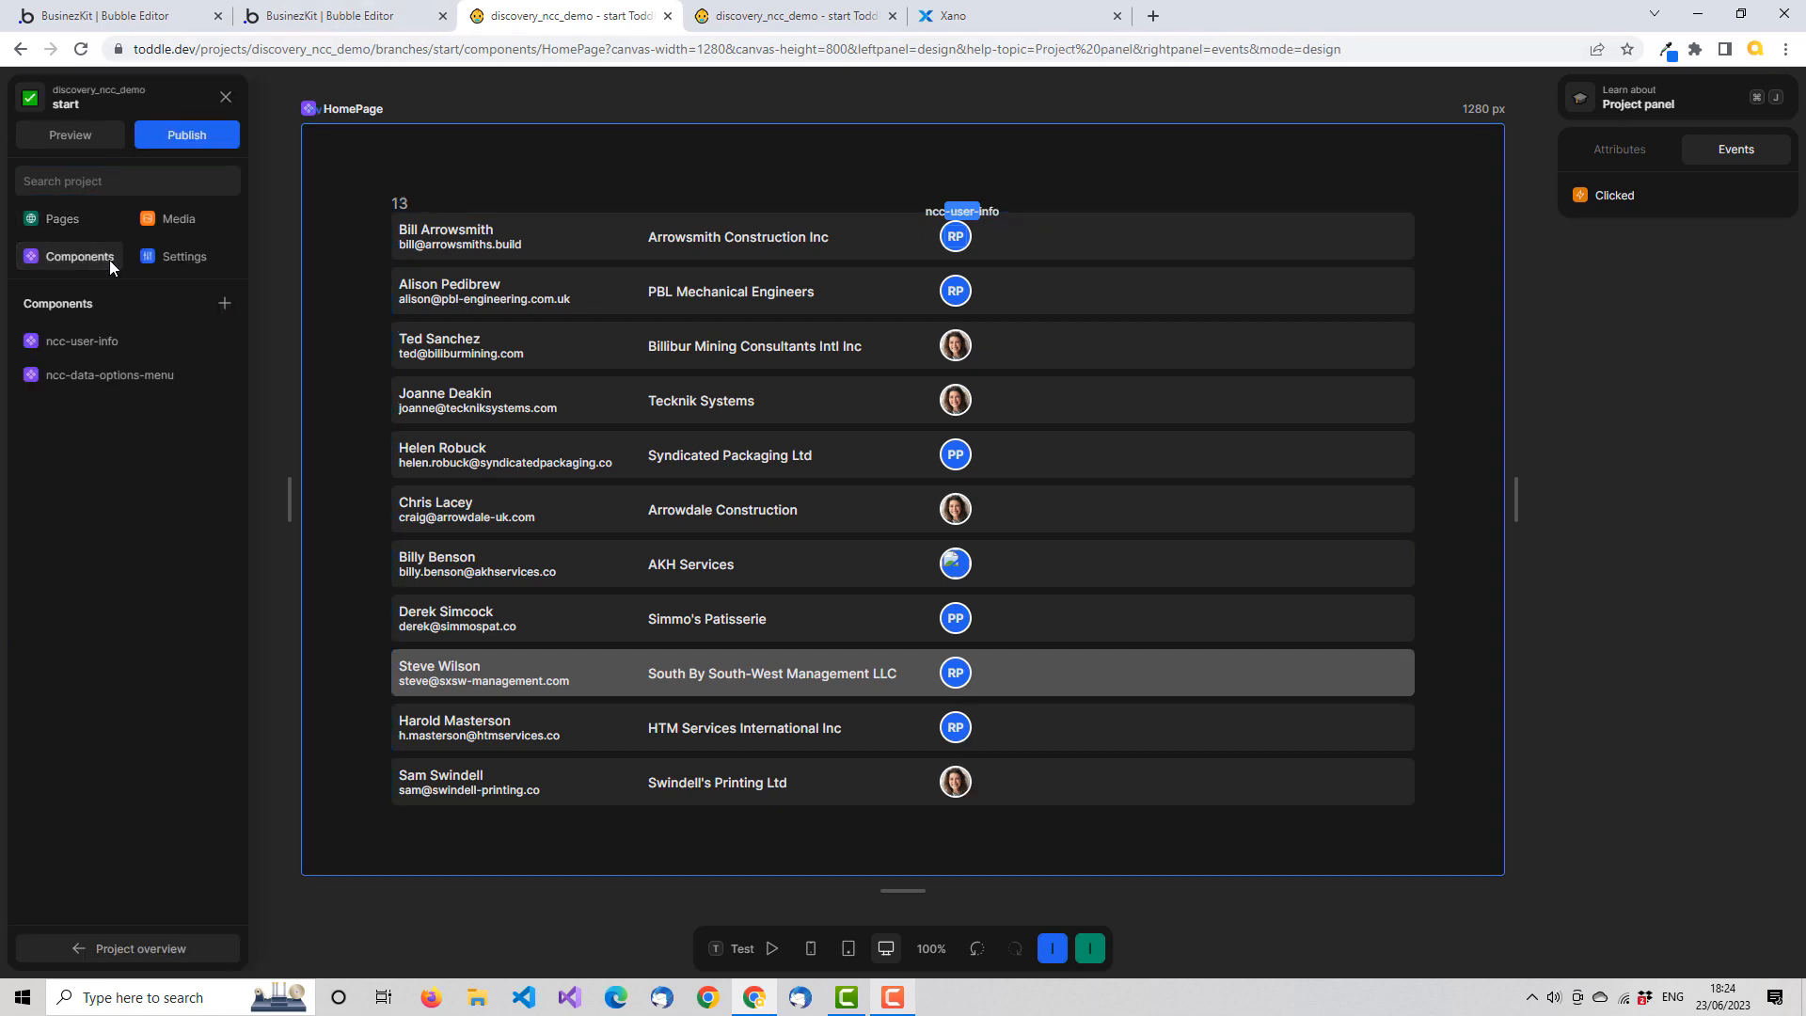
pyautogui.click(119, 343)
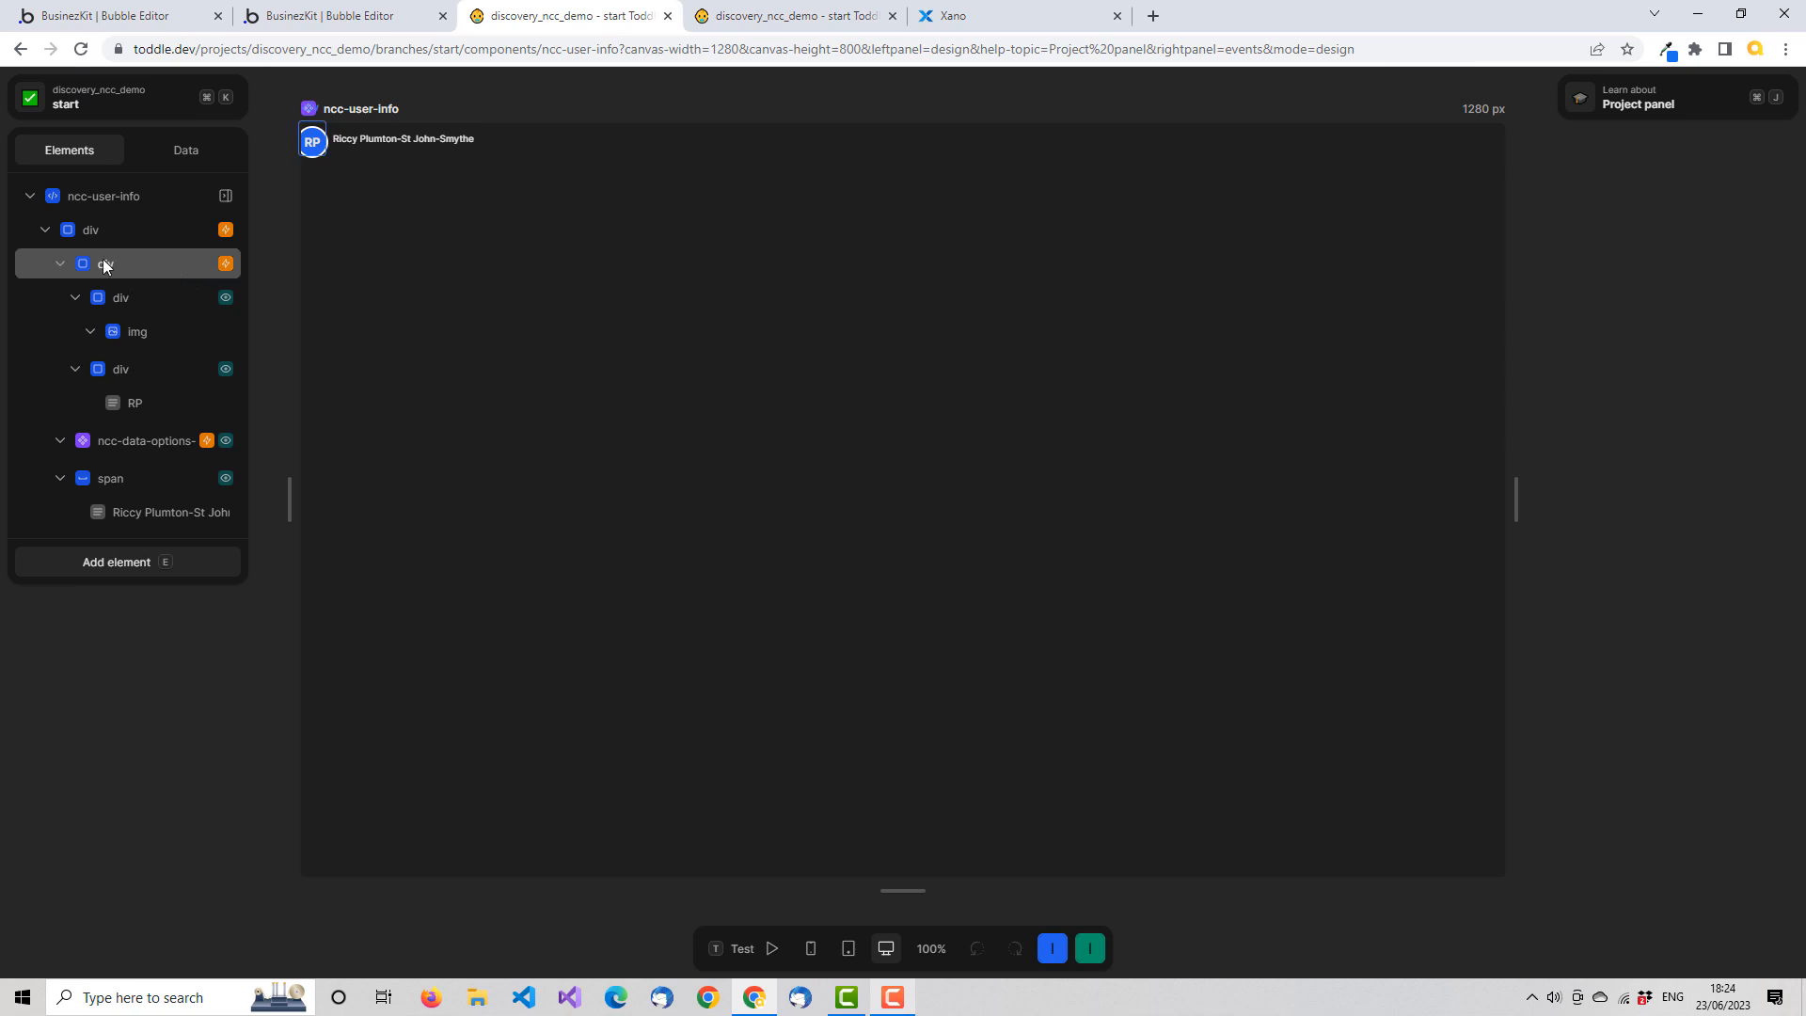
# Make the click workflow of the avatar's div in ncc-user-info trigger the component's Clicked event
pyautogui.click(158, 262)
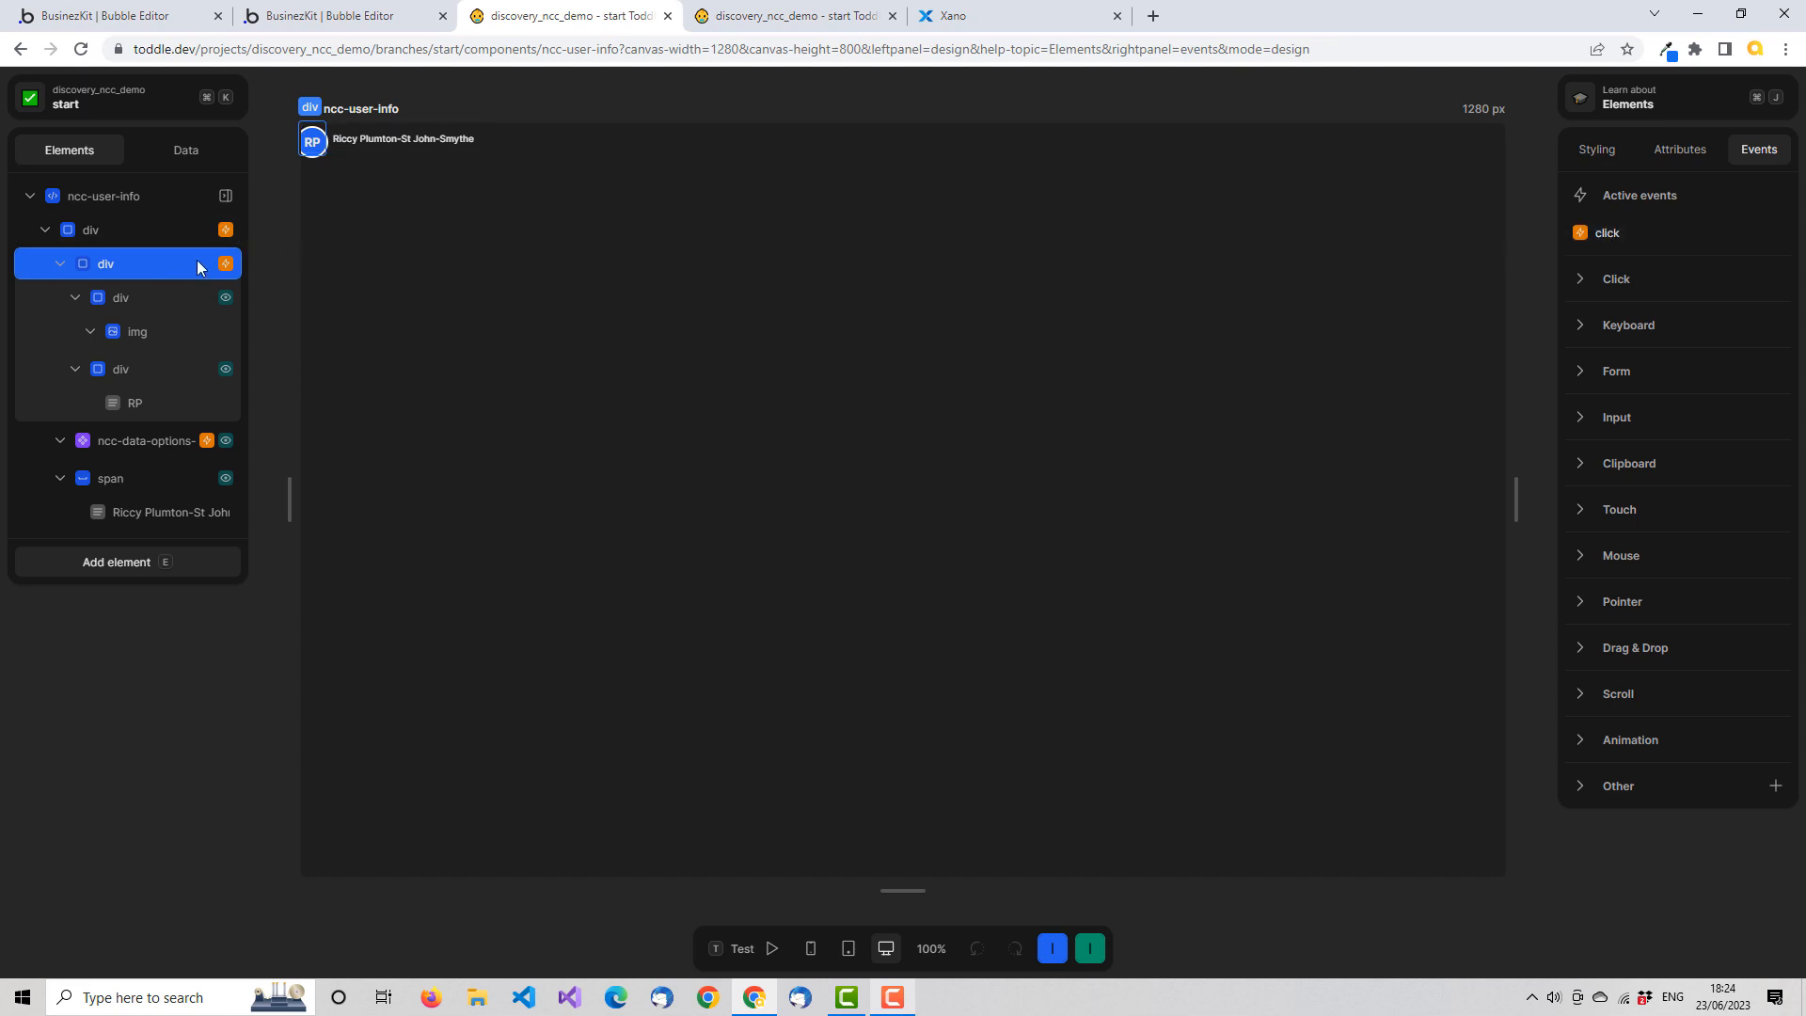
pyautogui.click(1620, 235)
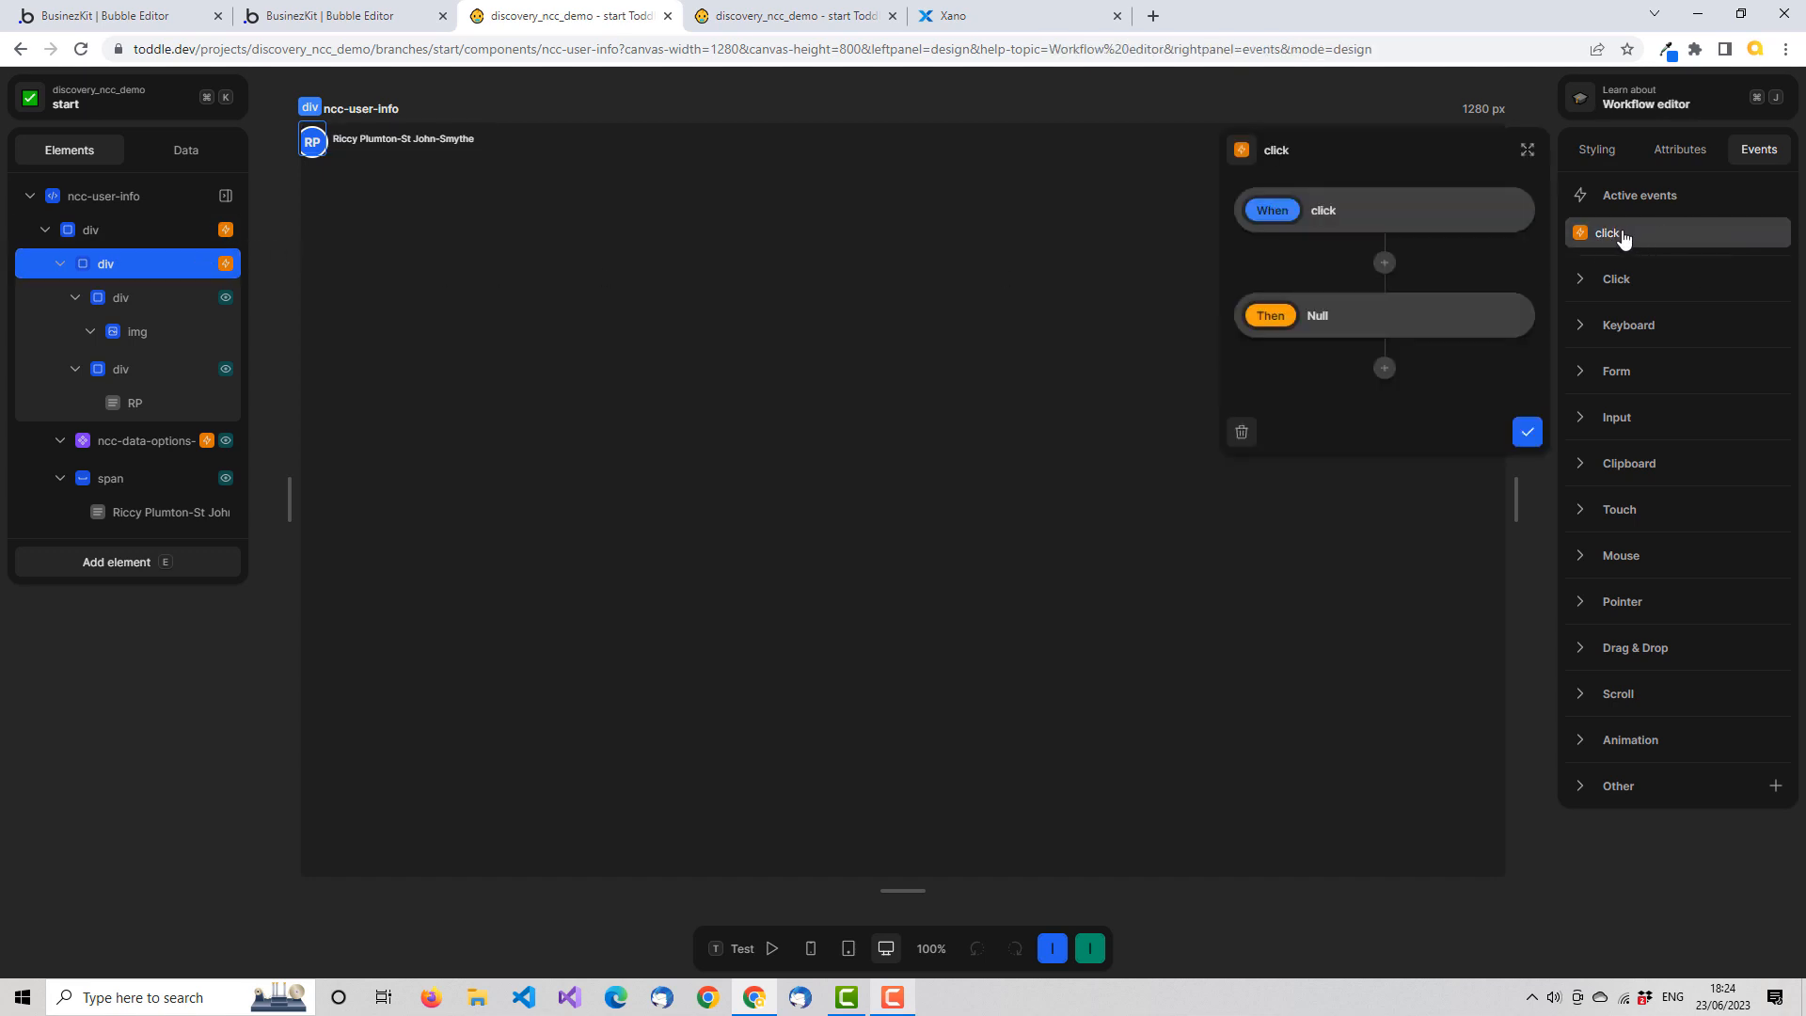
pyautogui.click(1404, 317)
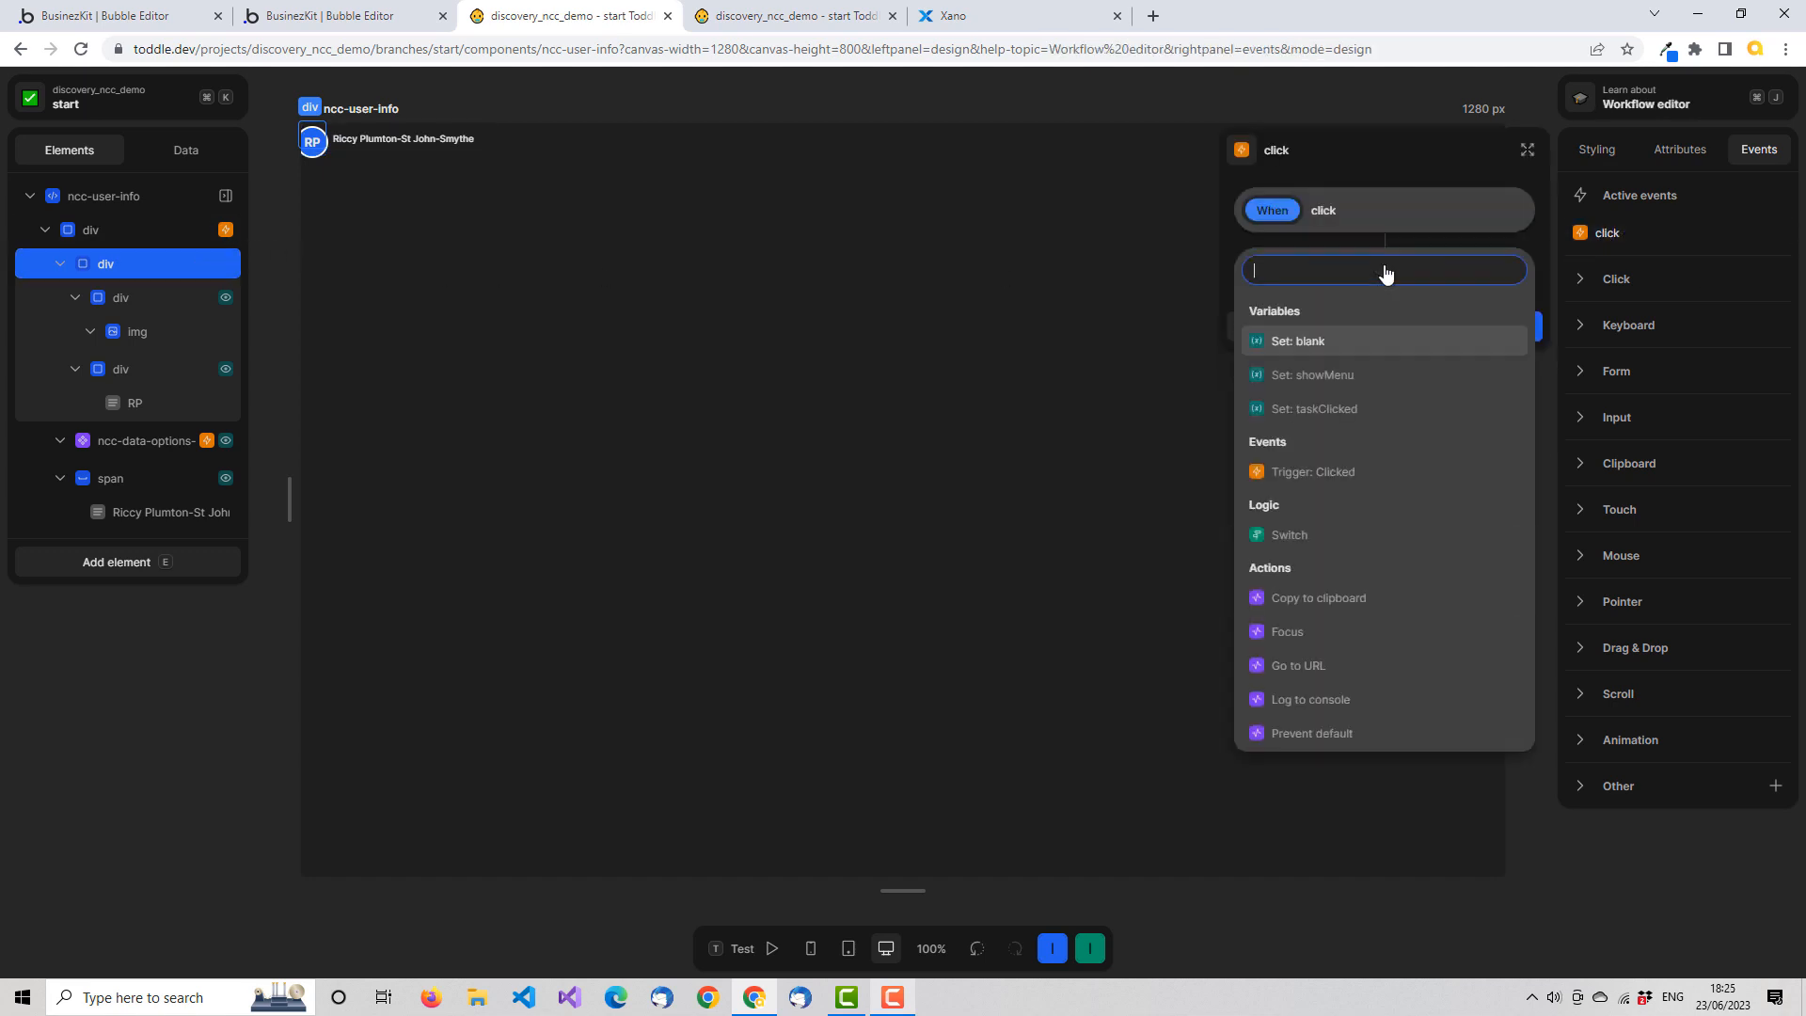
pyautogui.click(1392, 473)
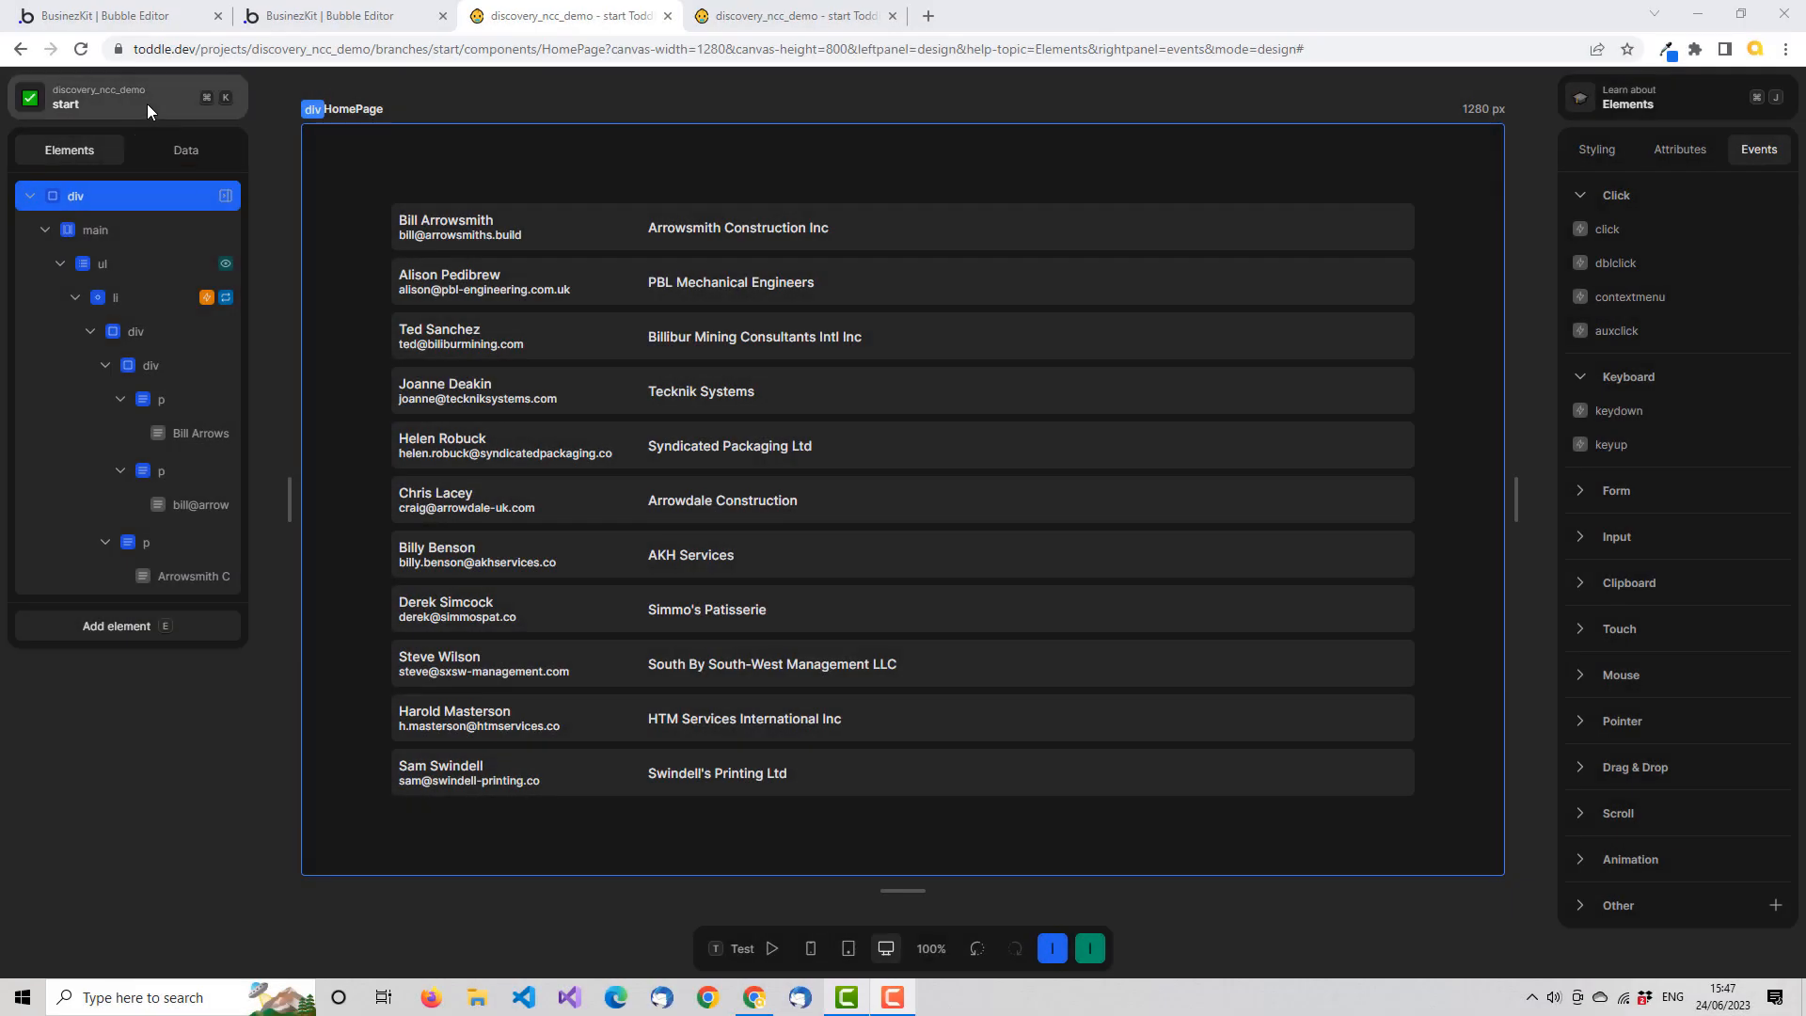
# Create a new component with the prefix demo and the name user-info, without copying the current component
pyautogui.click(155, 99)
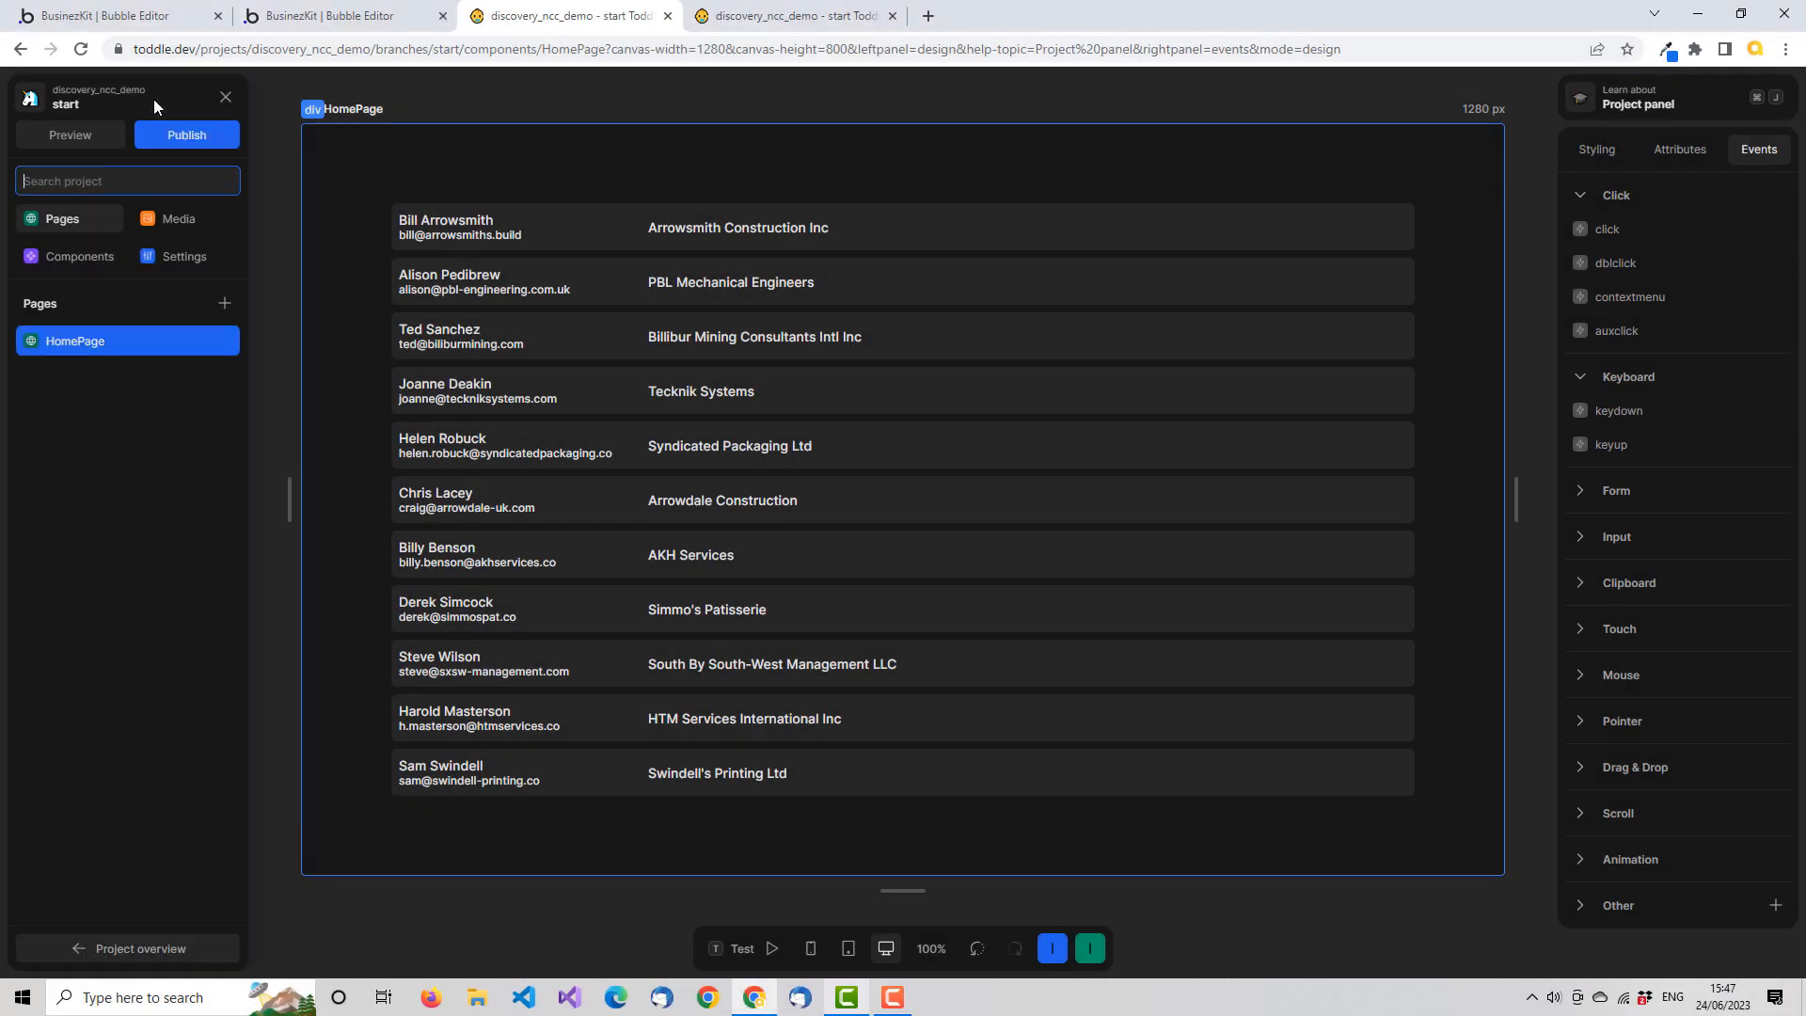
pyautogui.click(81, 258)
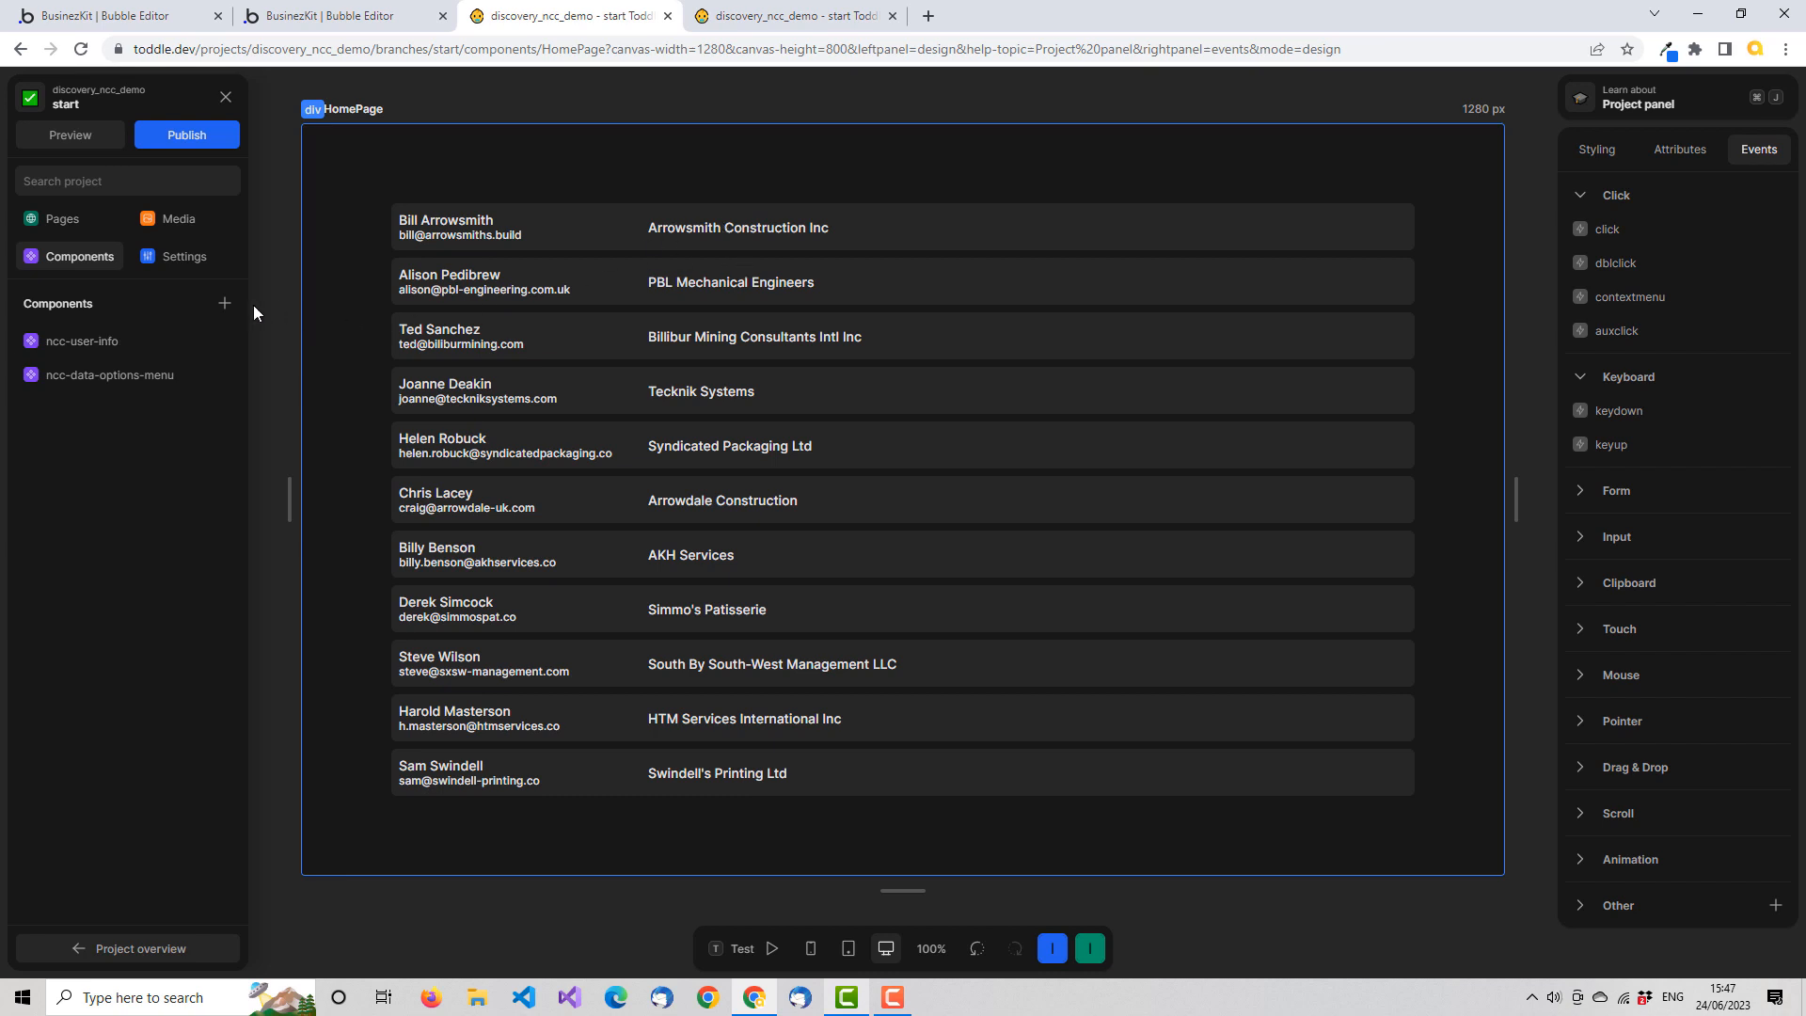
pyautogui.click(226, 303)
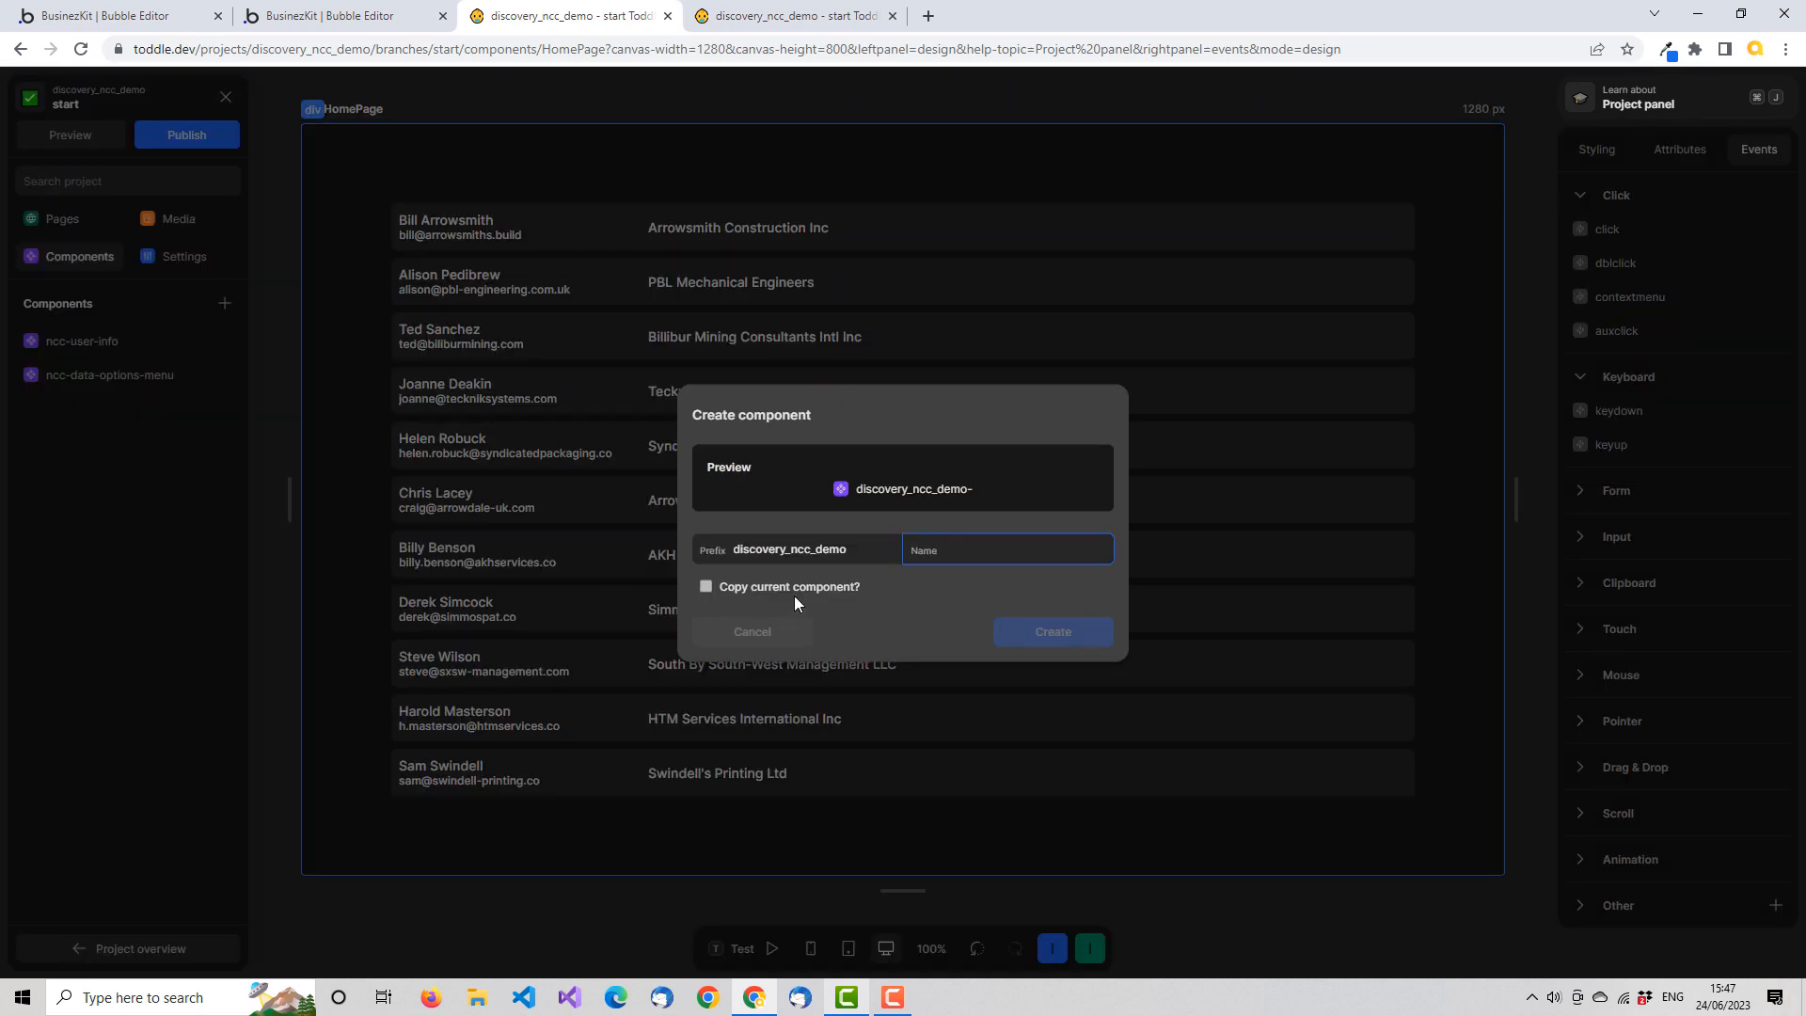
pyautogui.hotkey('shift', 'Tab')
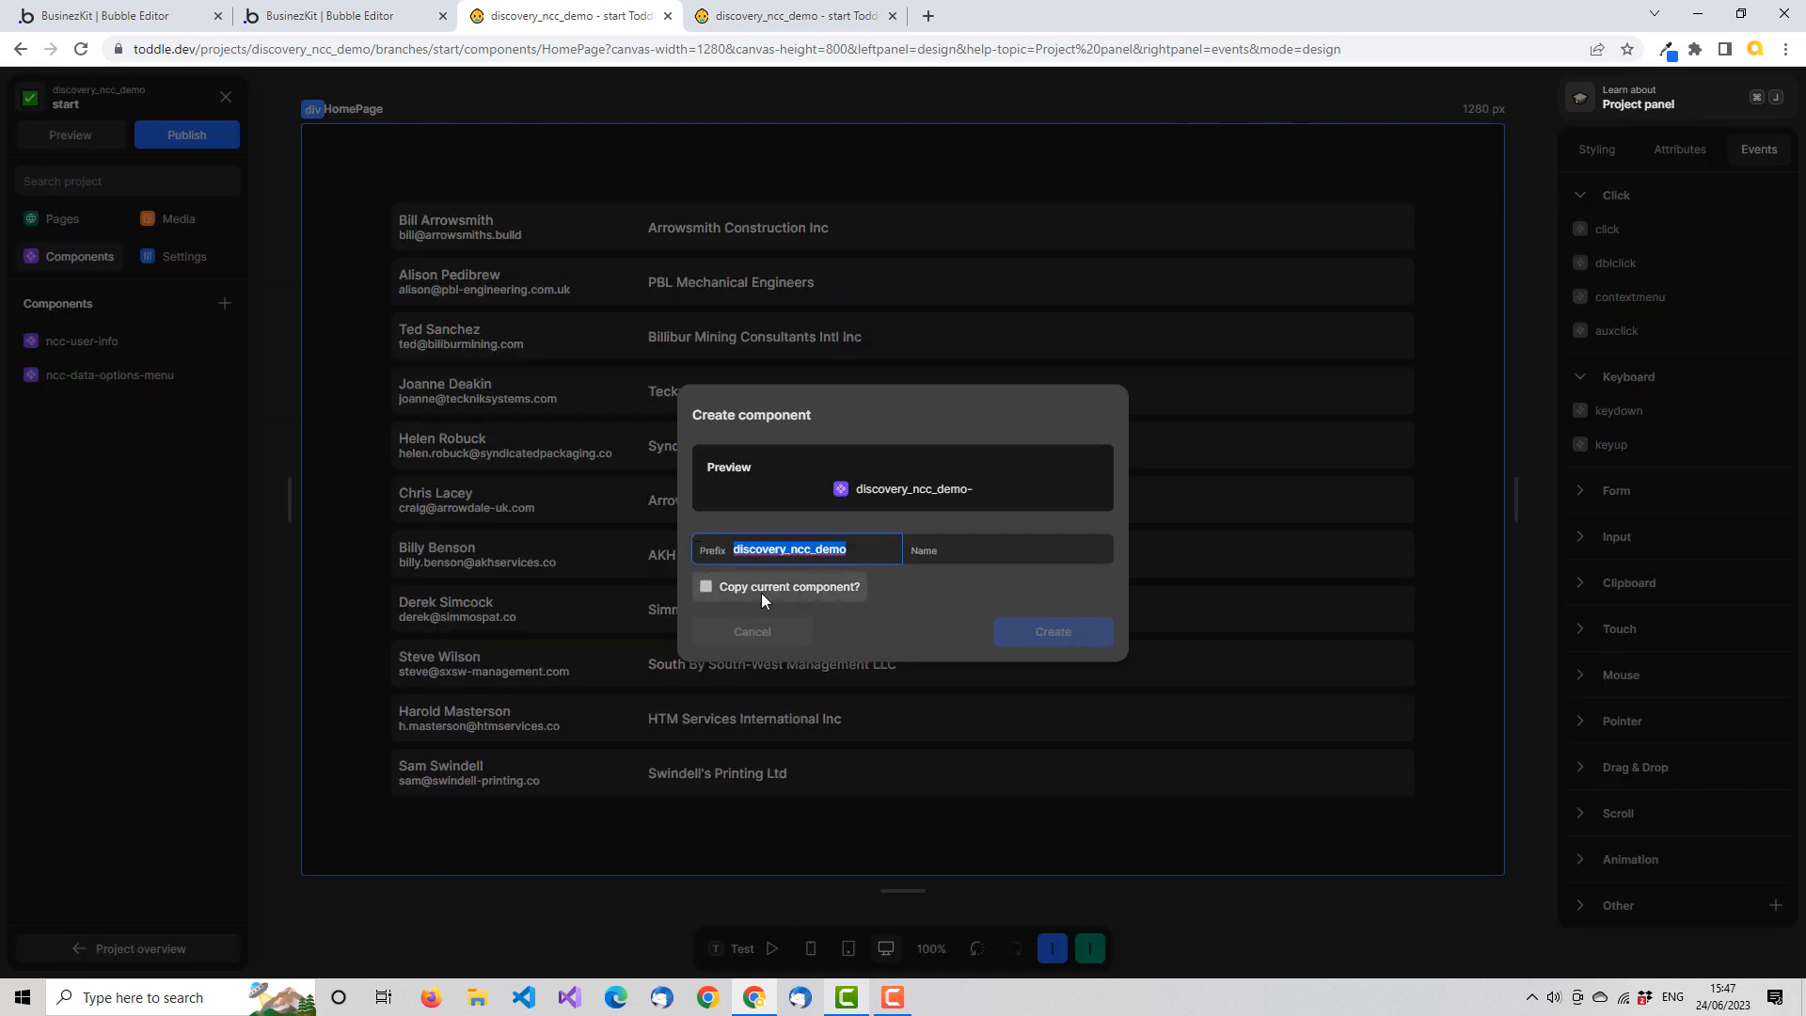
pyautogui.write('demo')
pyautogui.press('Tab')
pyautogui.write('us')
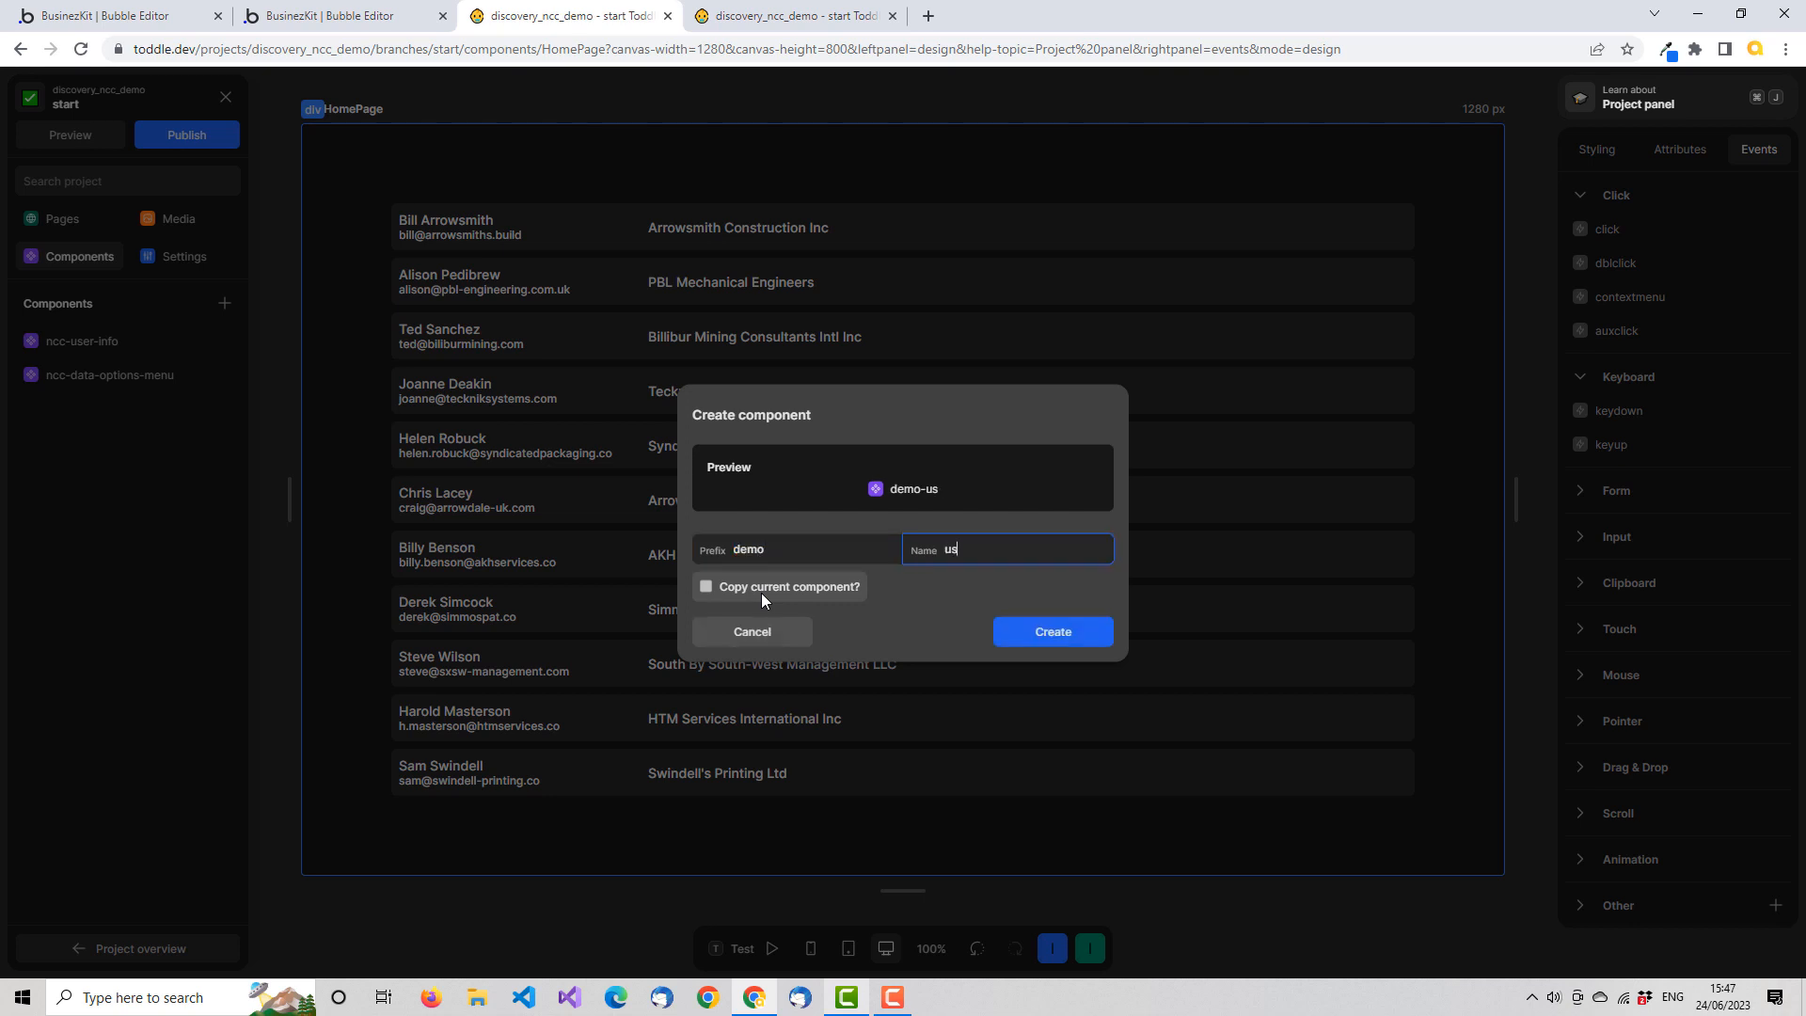
pyautogui.write('er-info')
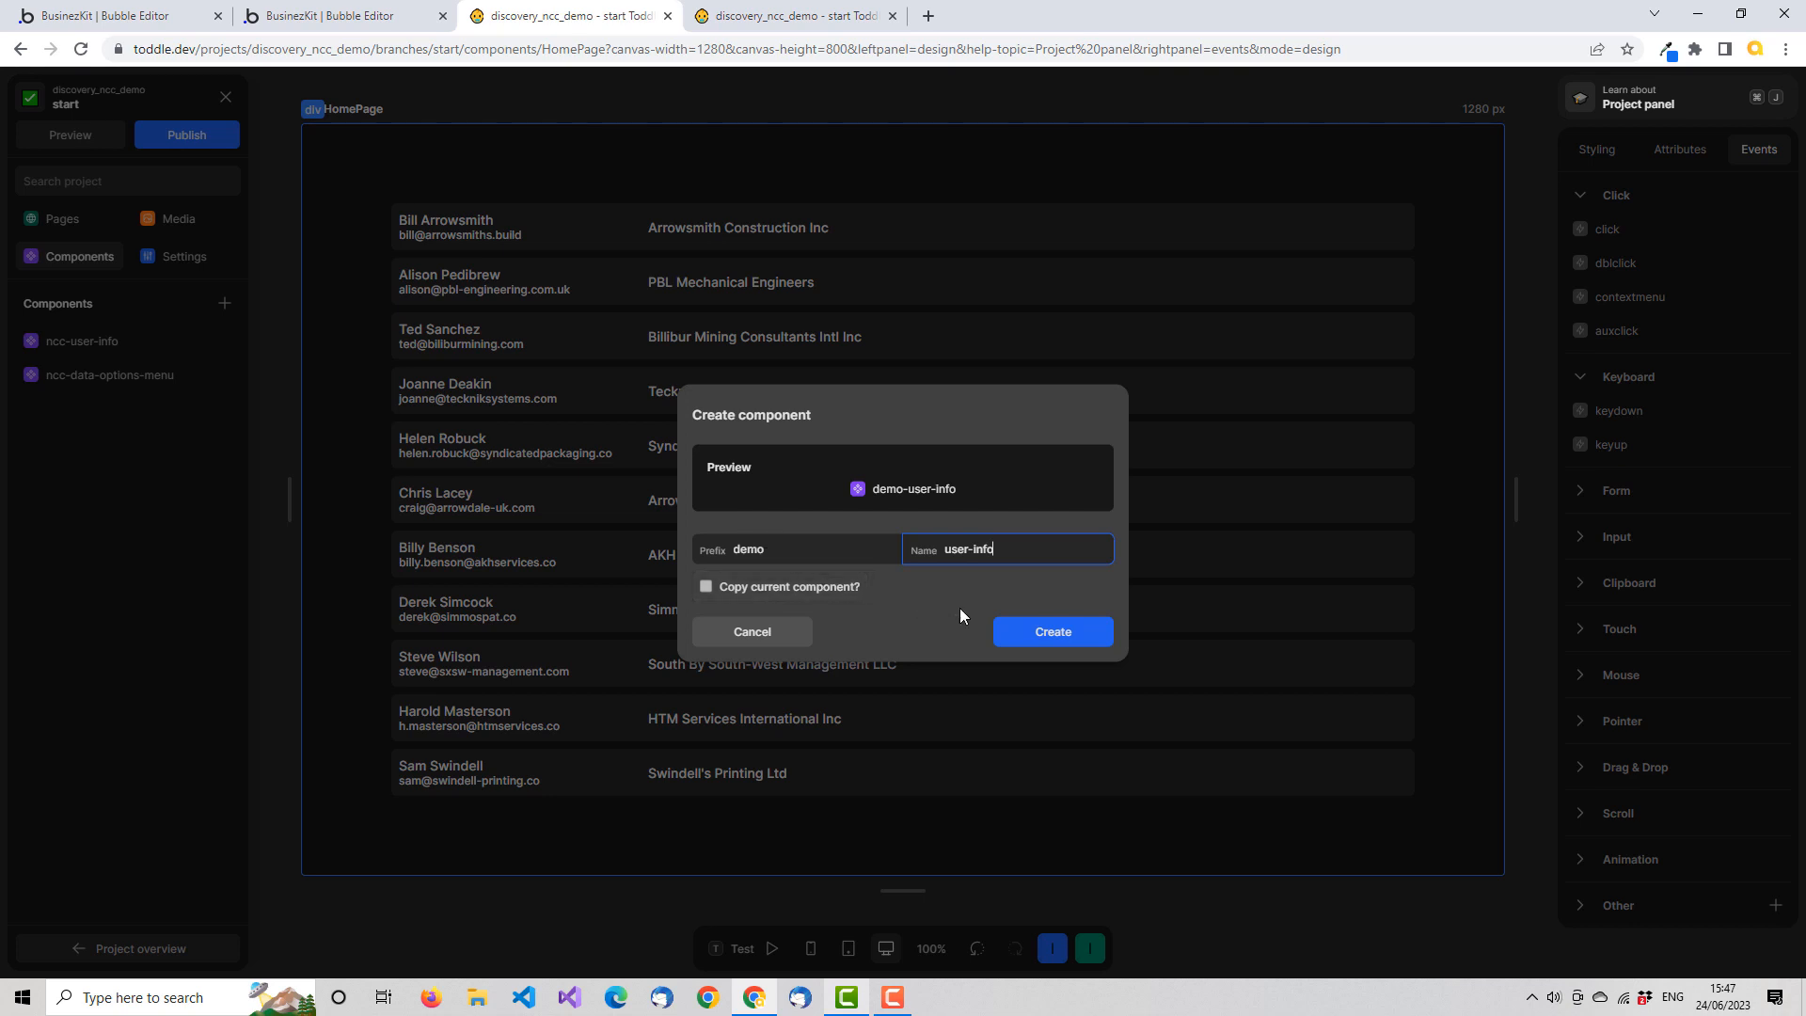
pyautogui.doubleClick(781, 547)
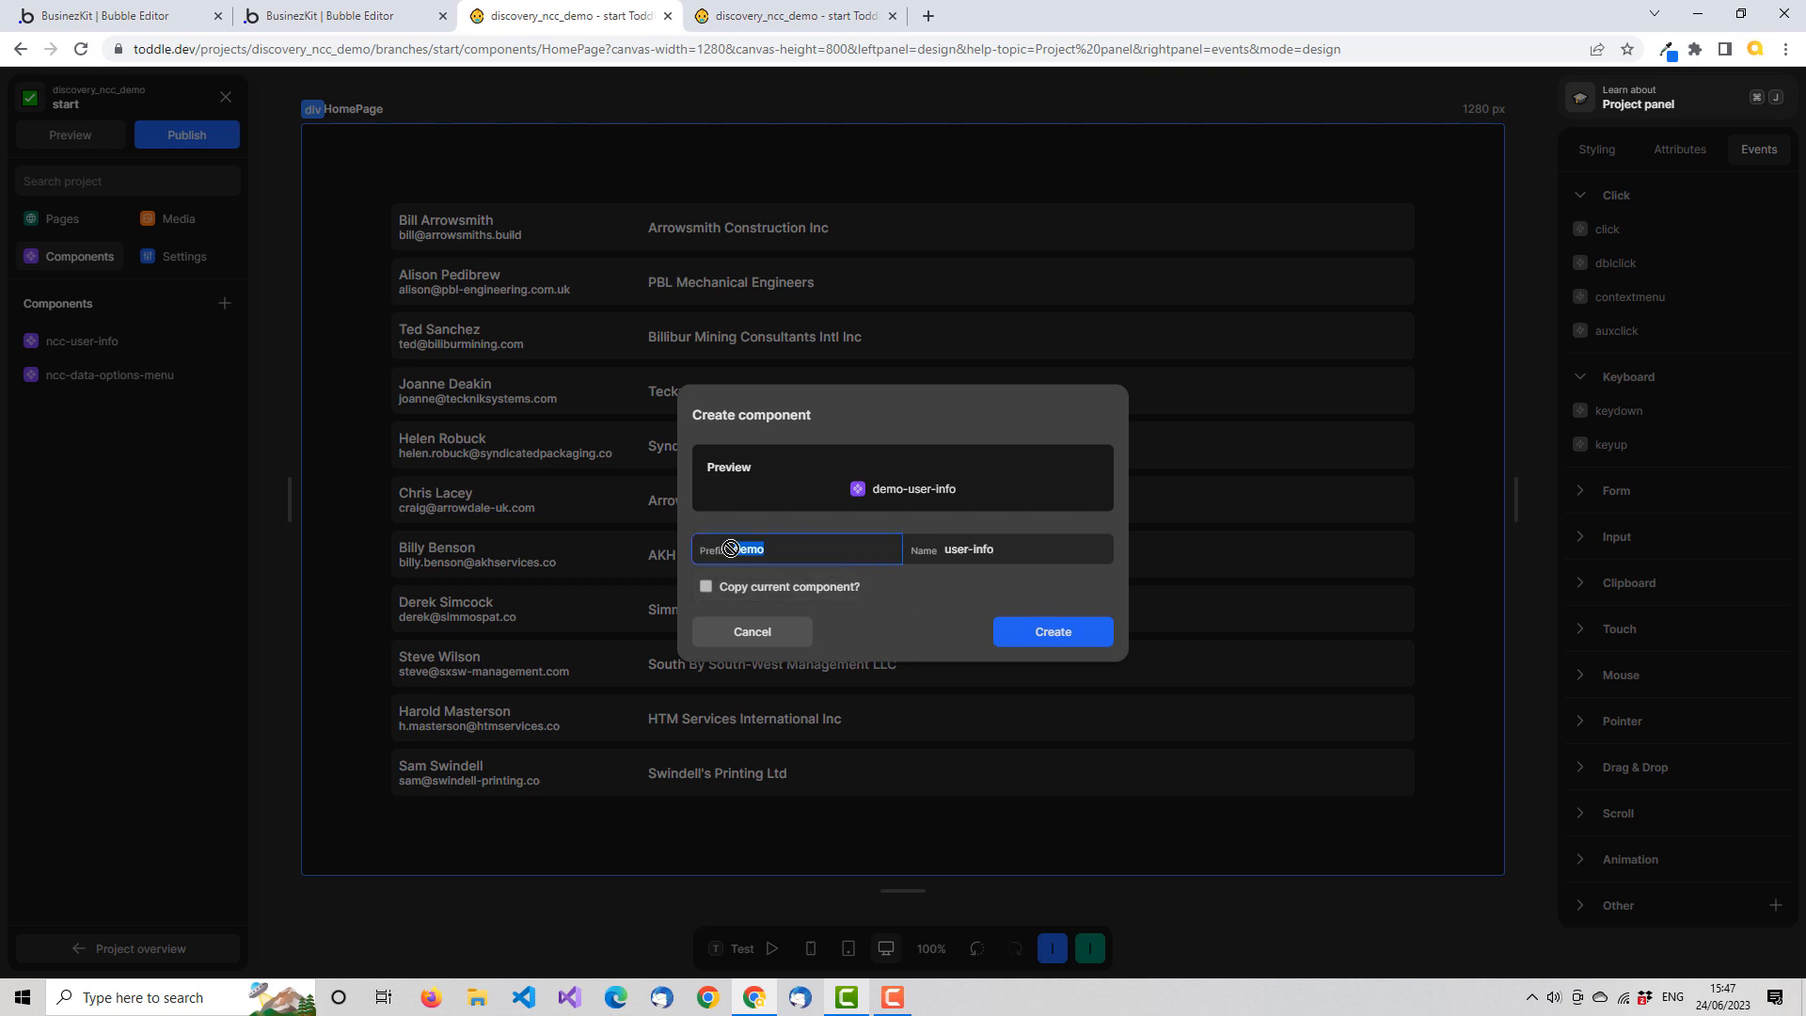
pyautogui.click(779, 522)
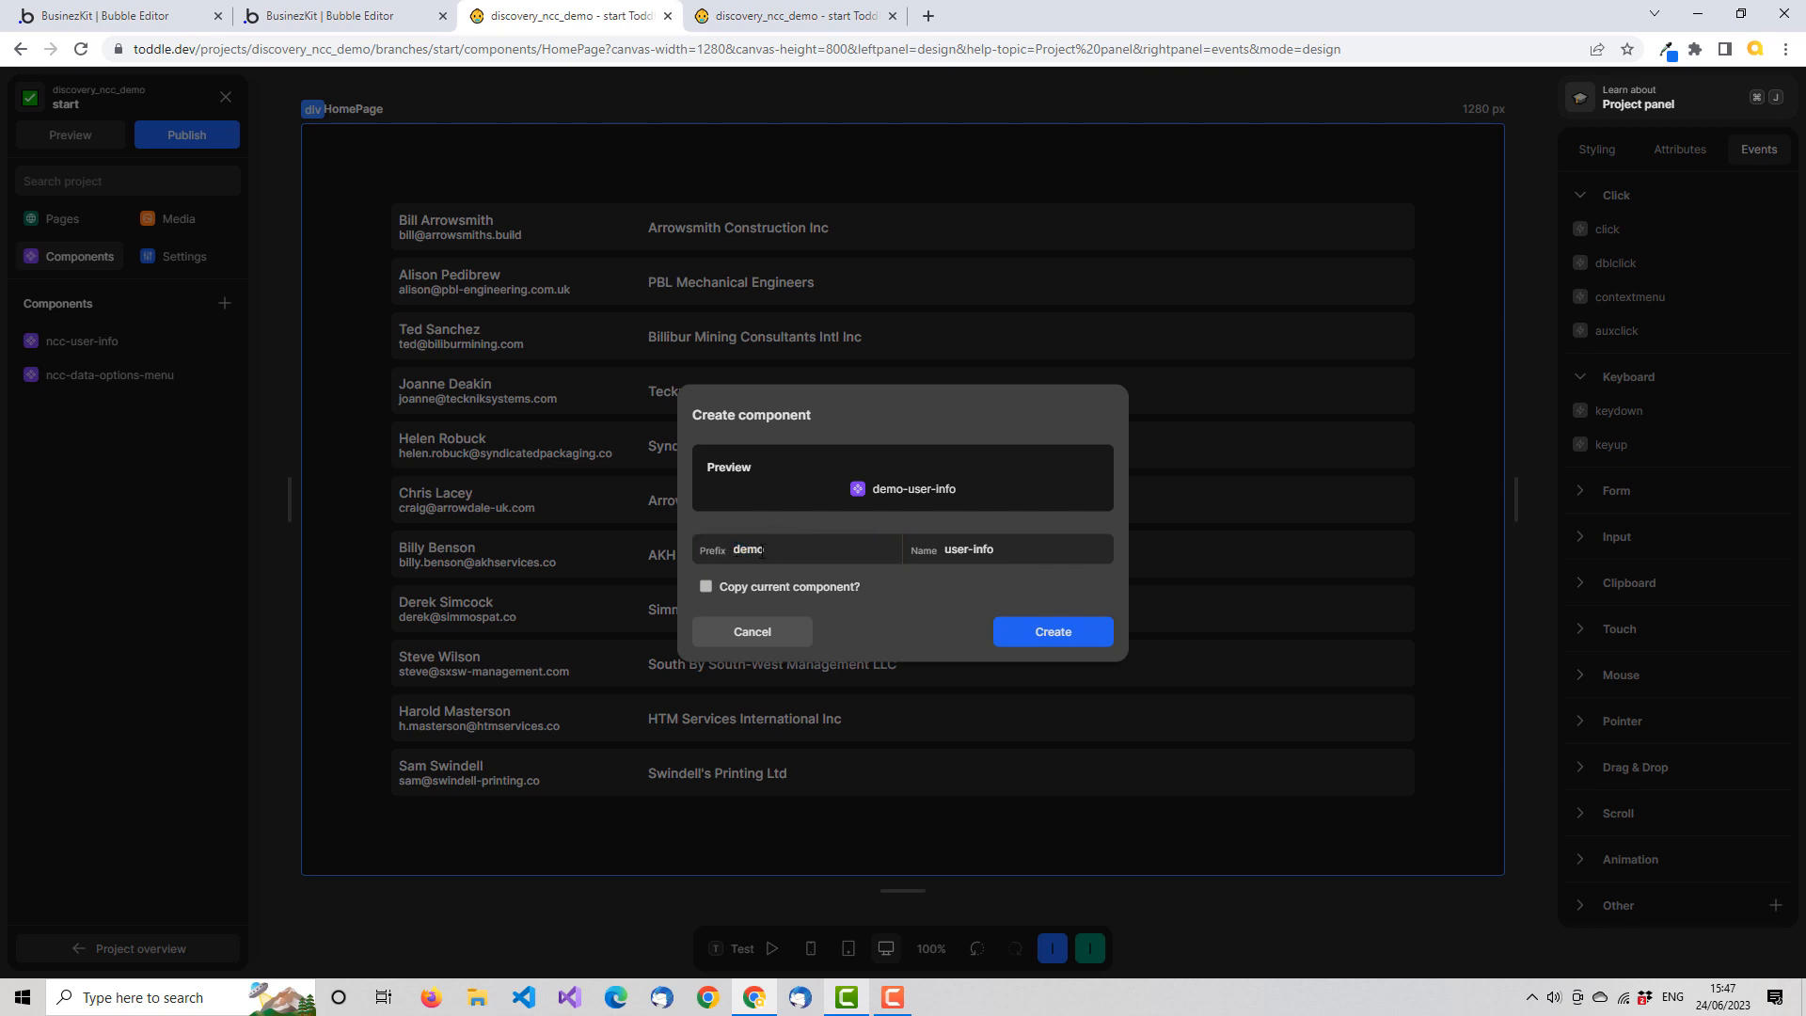
pyautogui.click(1080, 636)
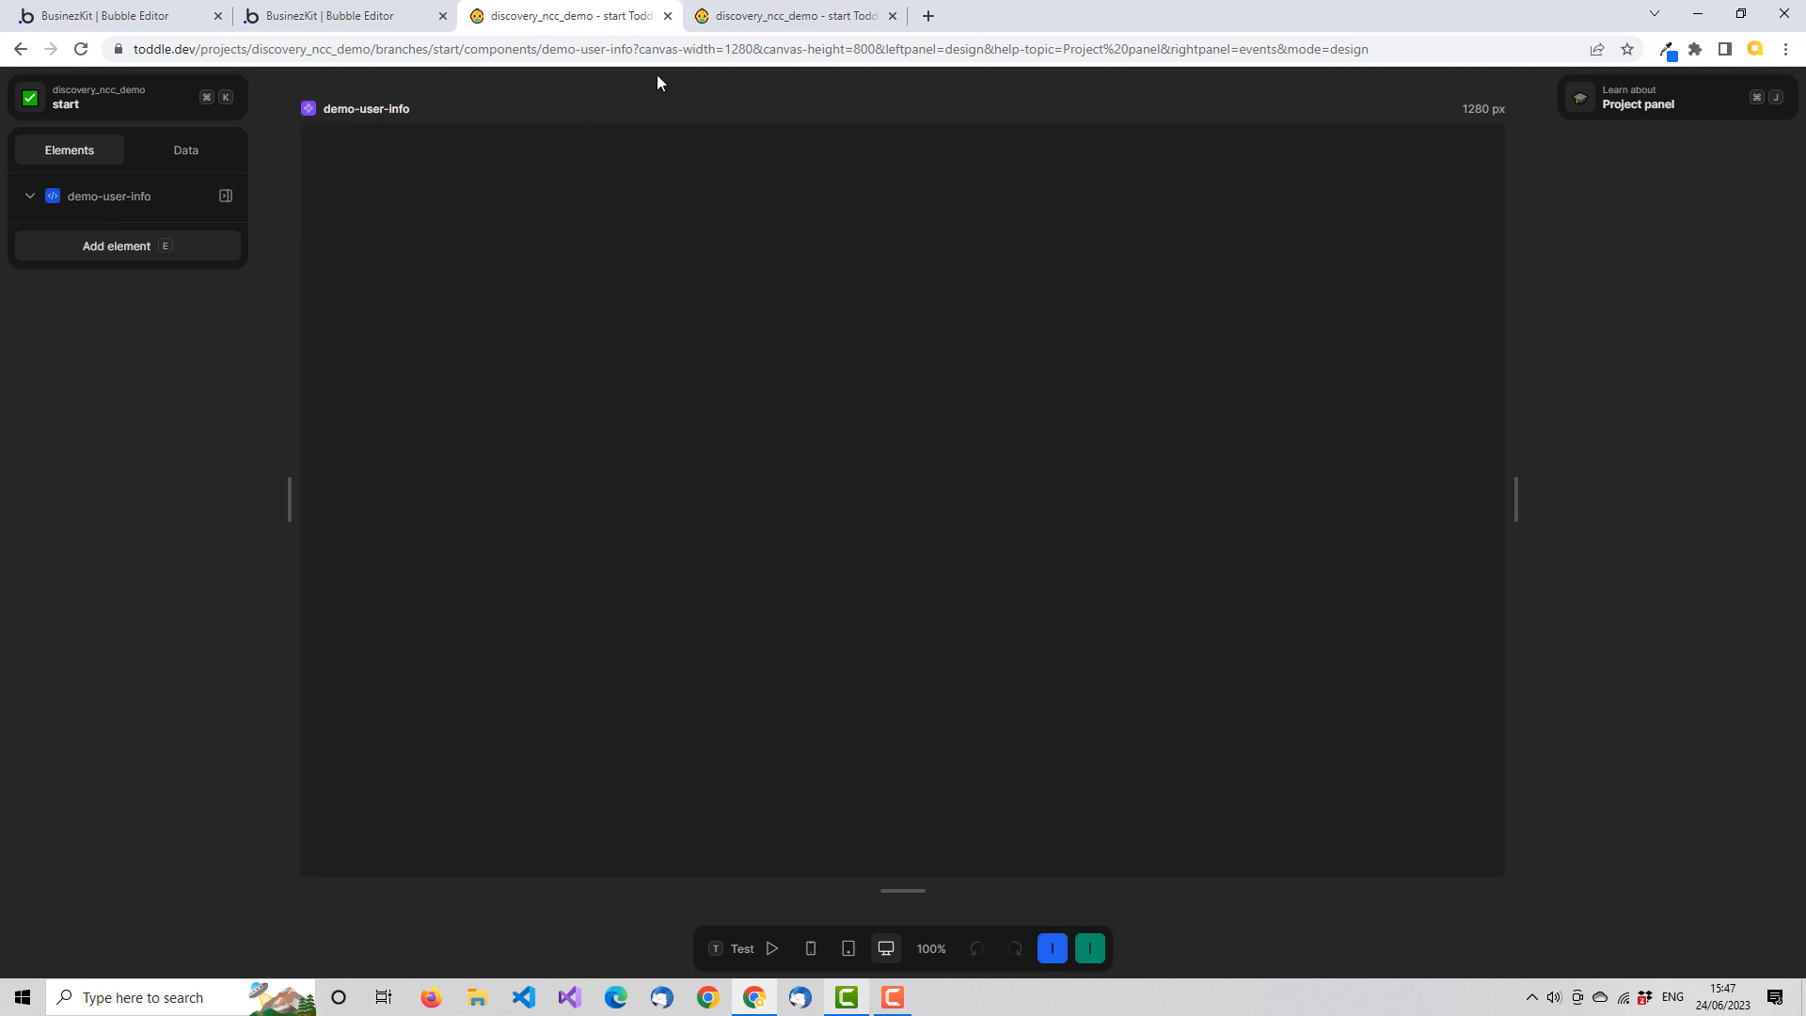
# Glance at ncc-user-info in the other editor tab, and add an attribute named user to demo-user-info, keeping its default test value
pyautogui.click(753, 17)
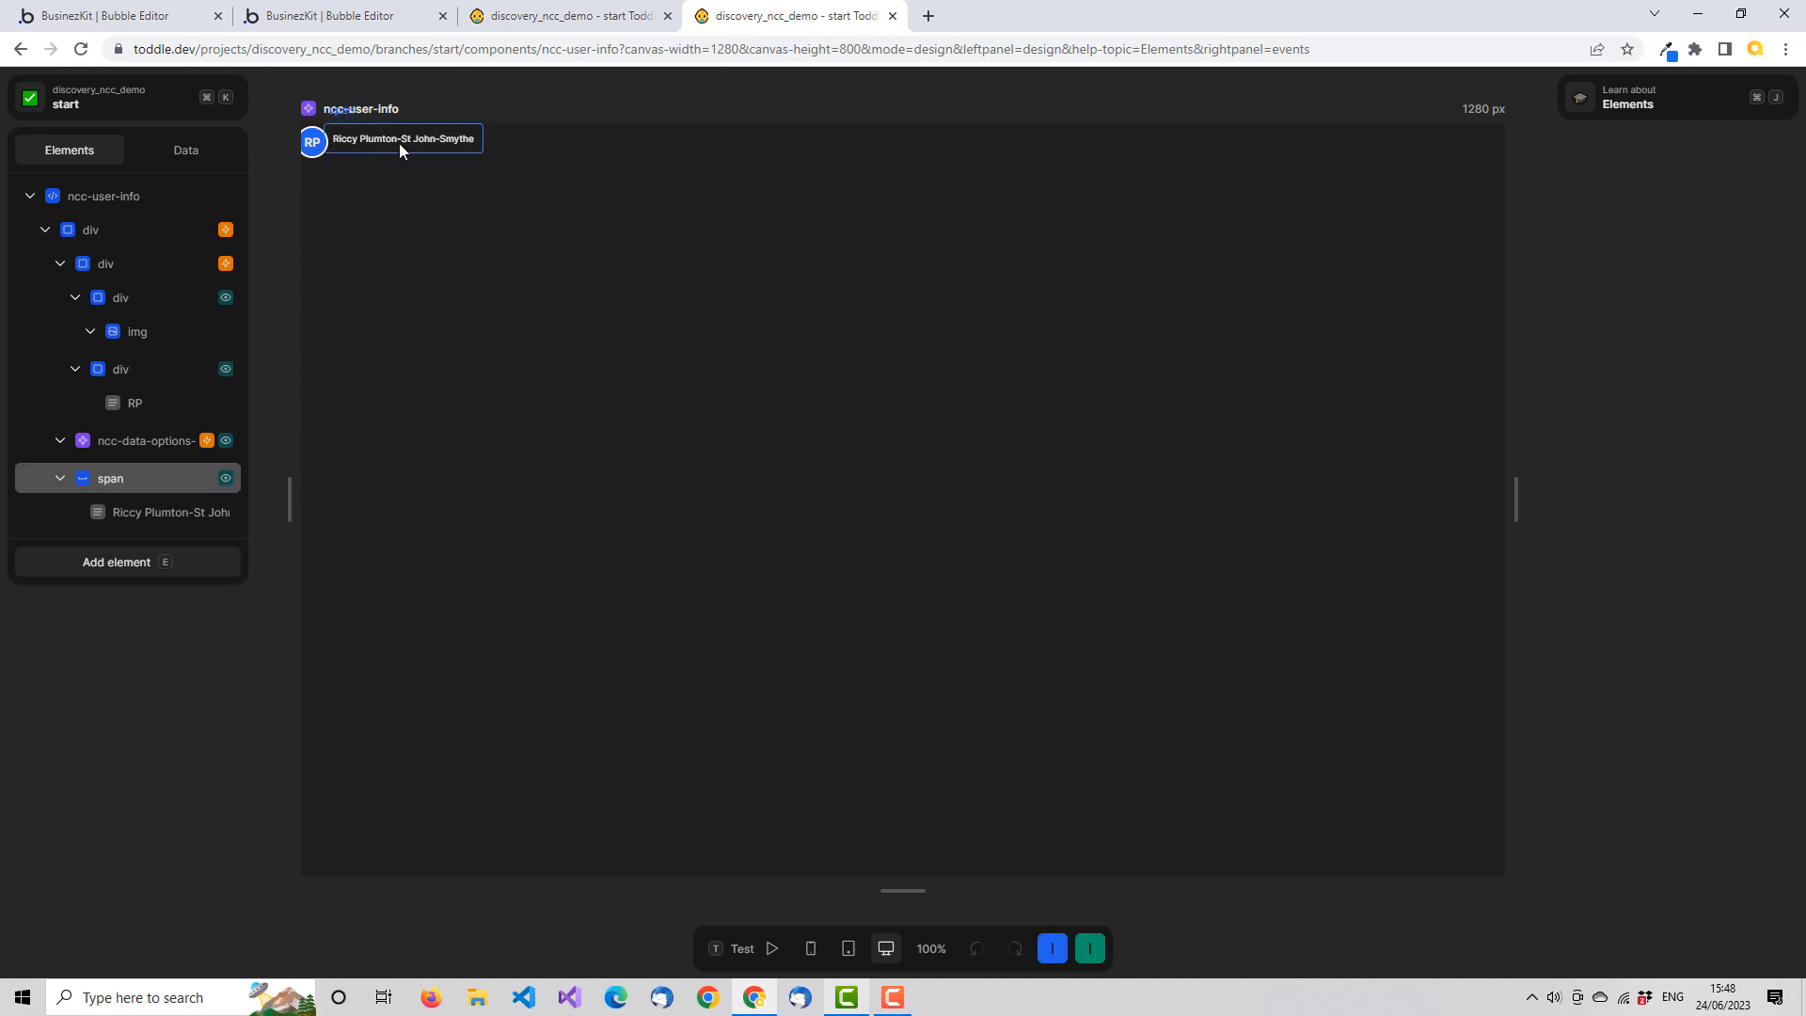
pyautogui.click(615, 16)
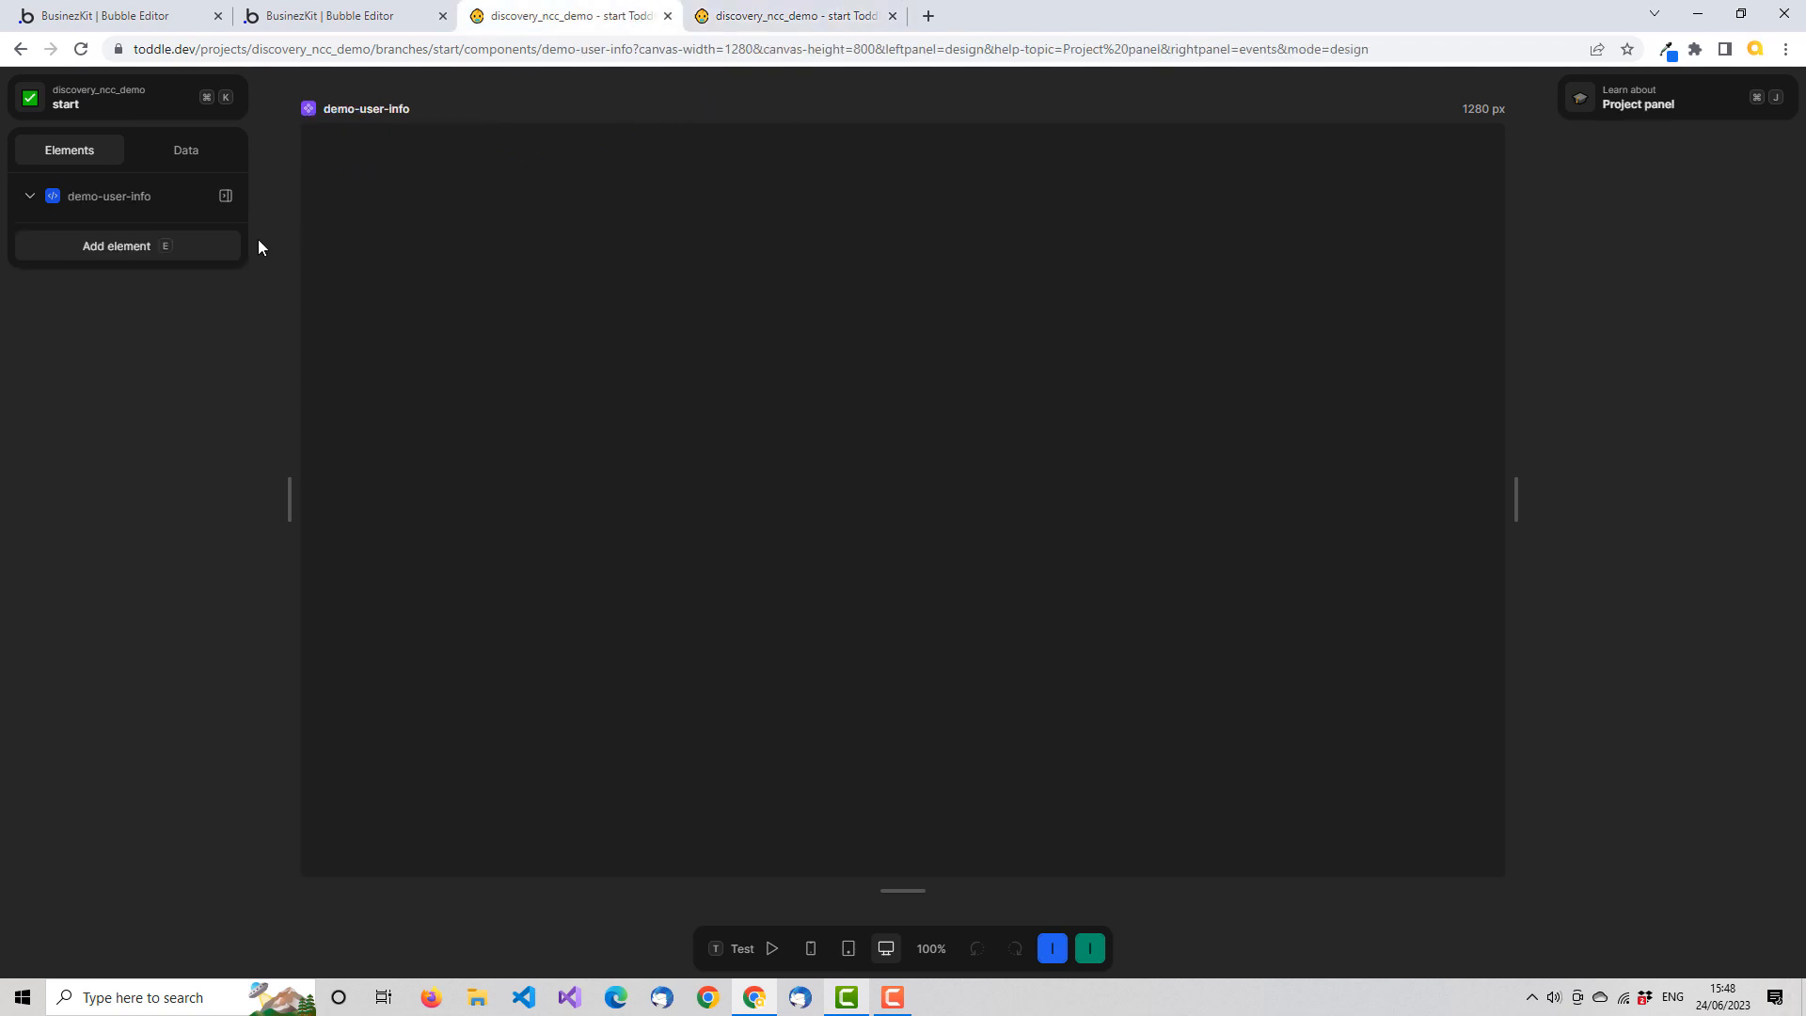
pyautogui.click(200, 151)
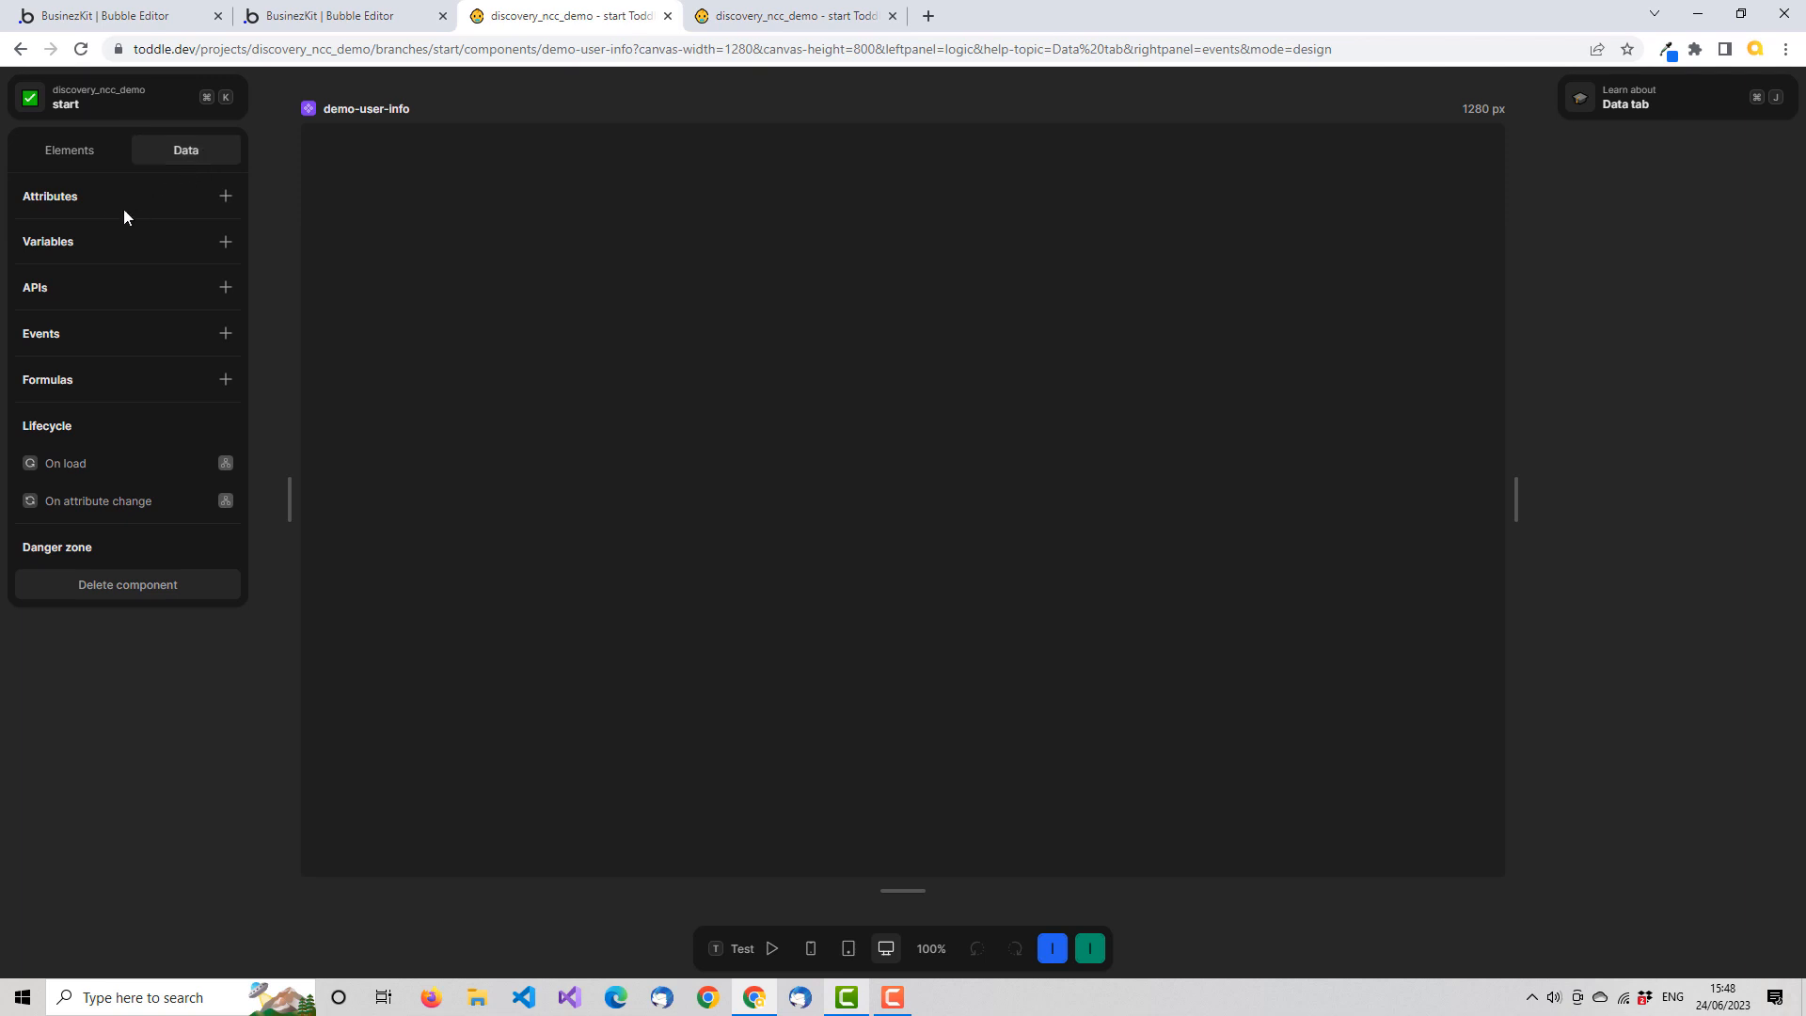
pyautogui.click(226, 196)
pyautogui.click(552, 323)
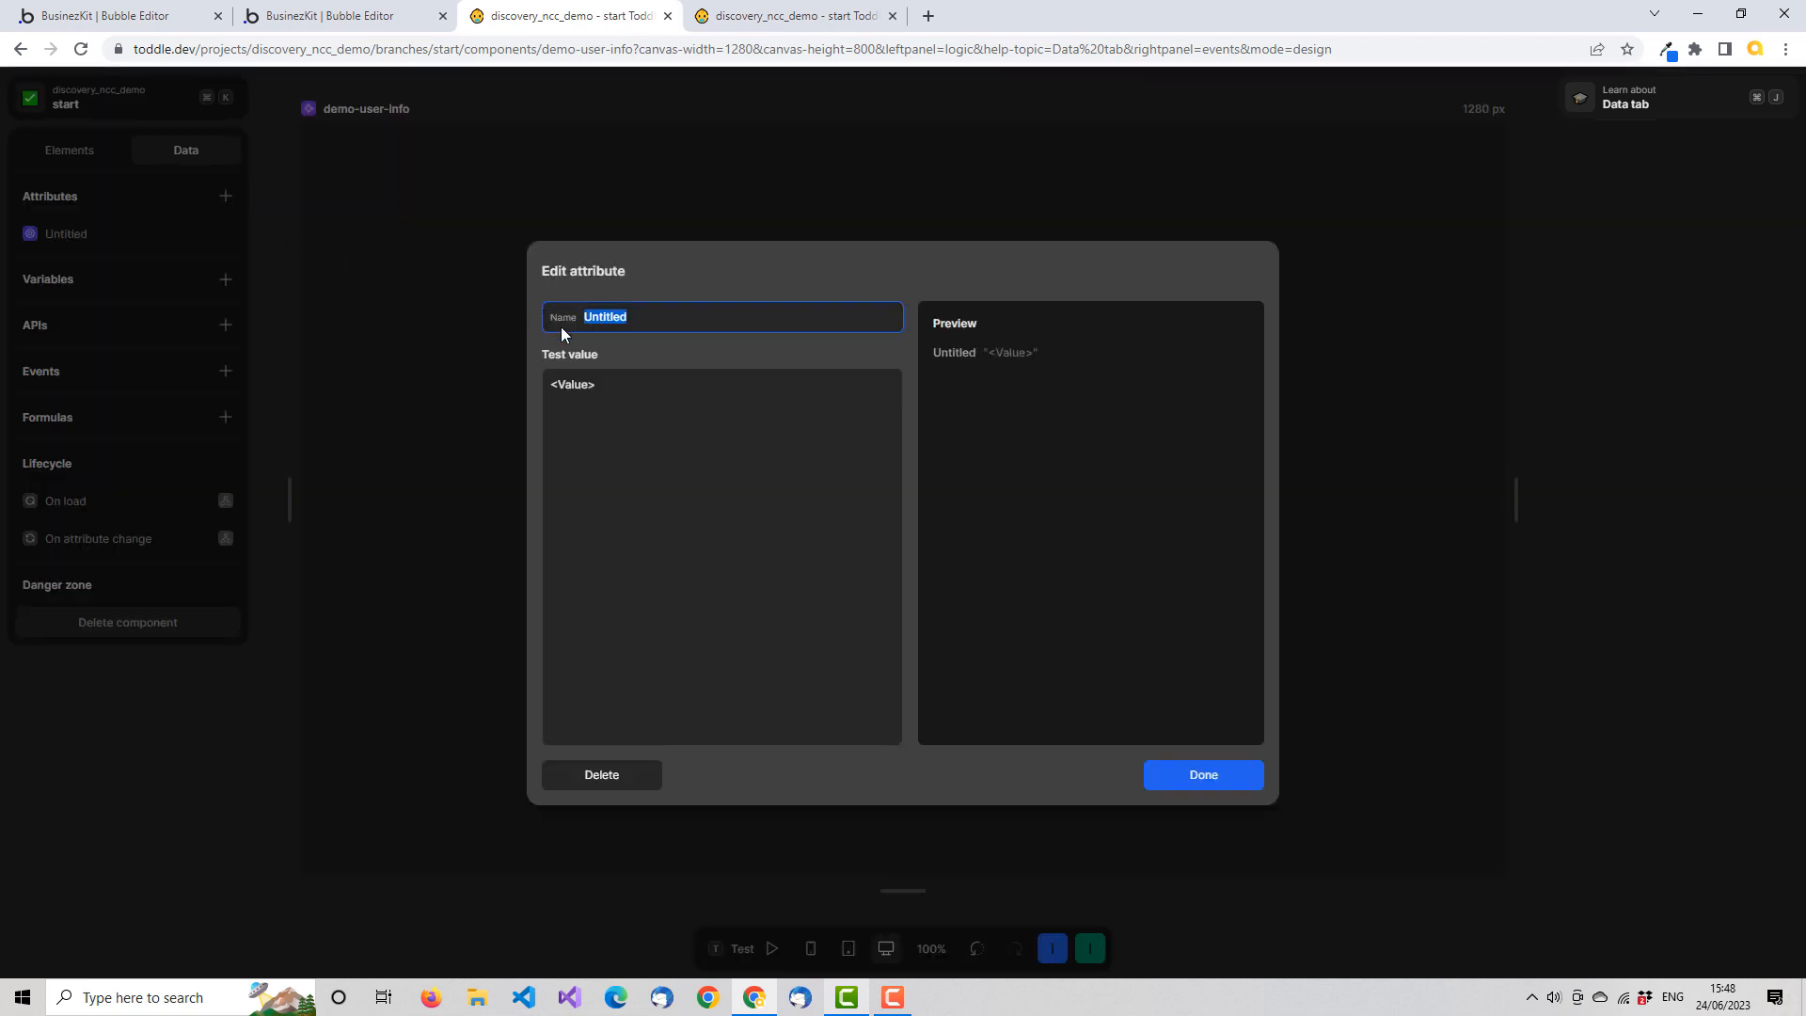
pyautogui.write('user')
pyautogui.moveTo(622, 387); pyautogui.dragTo(552, 390)
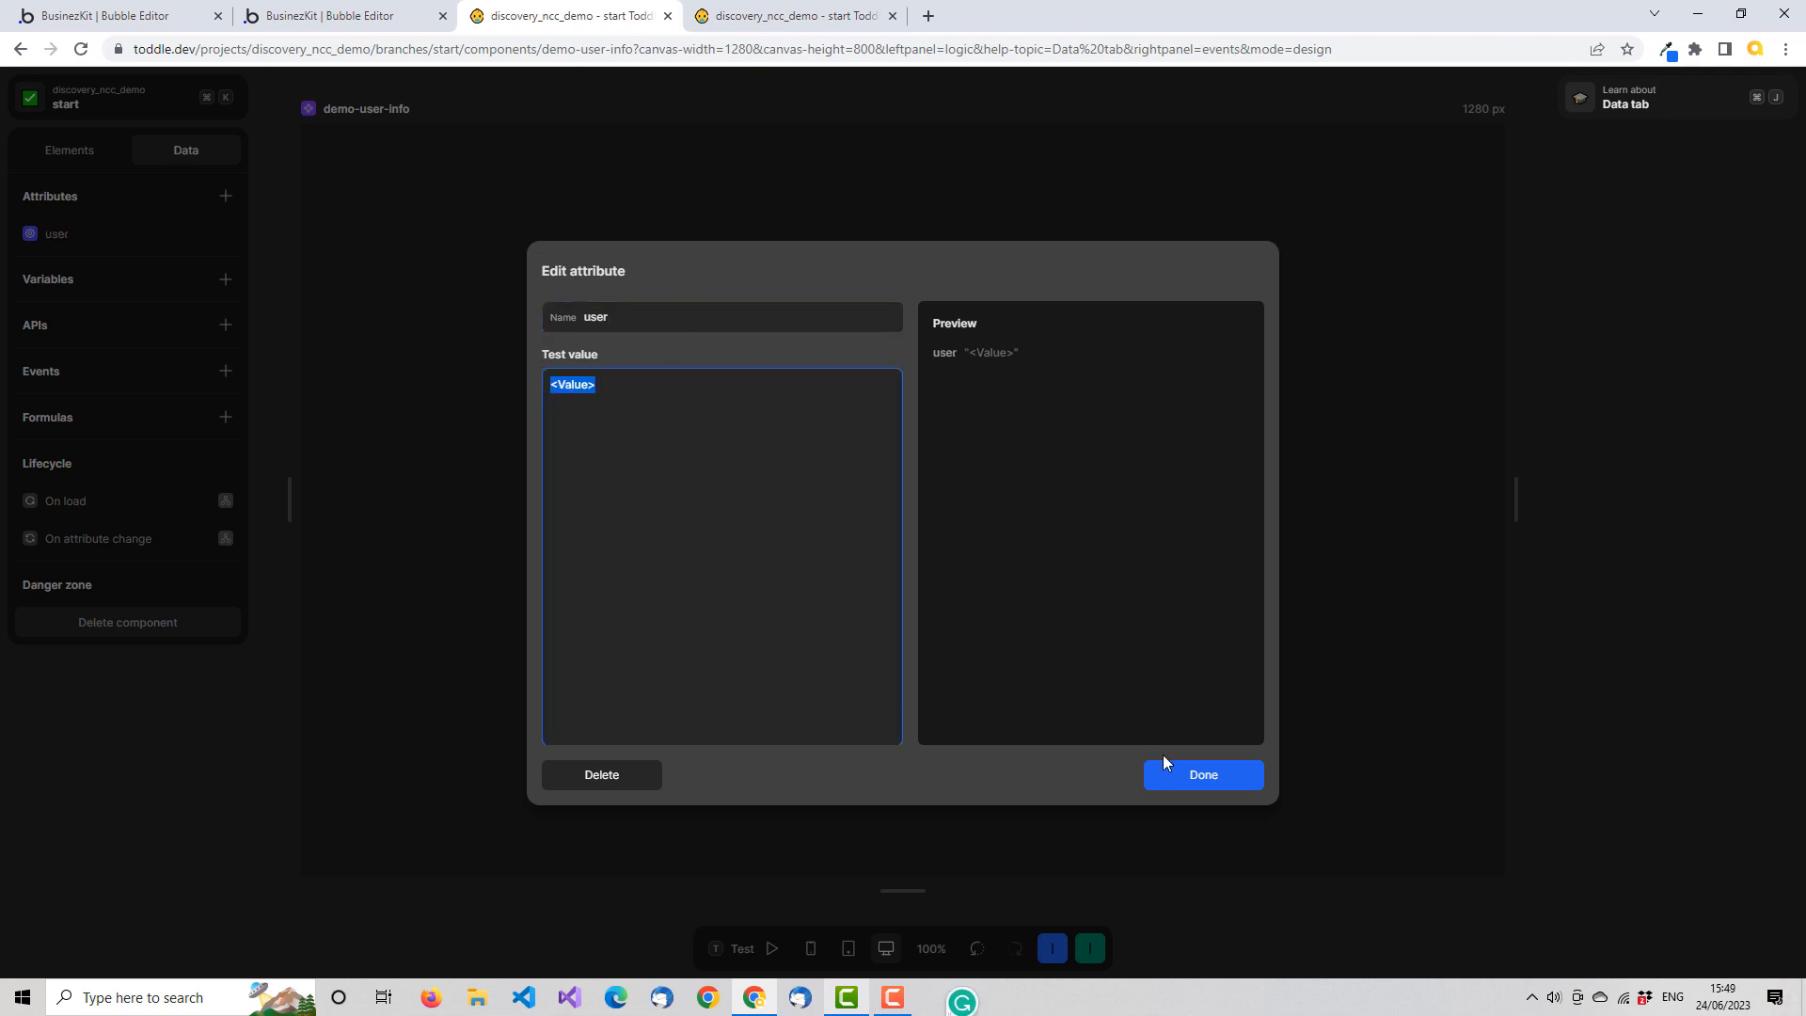
pyautogui.click(1195, 777)
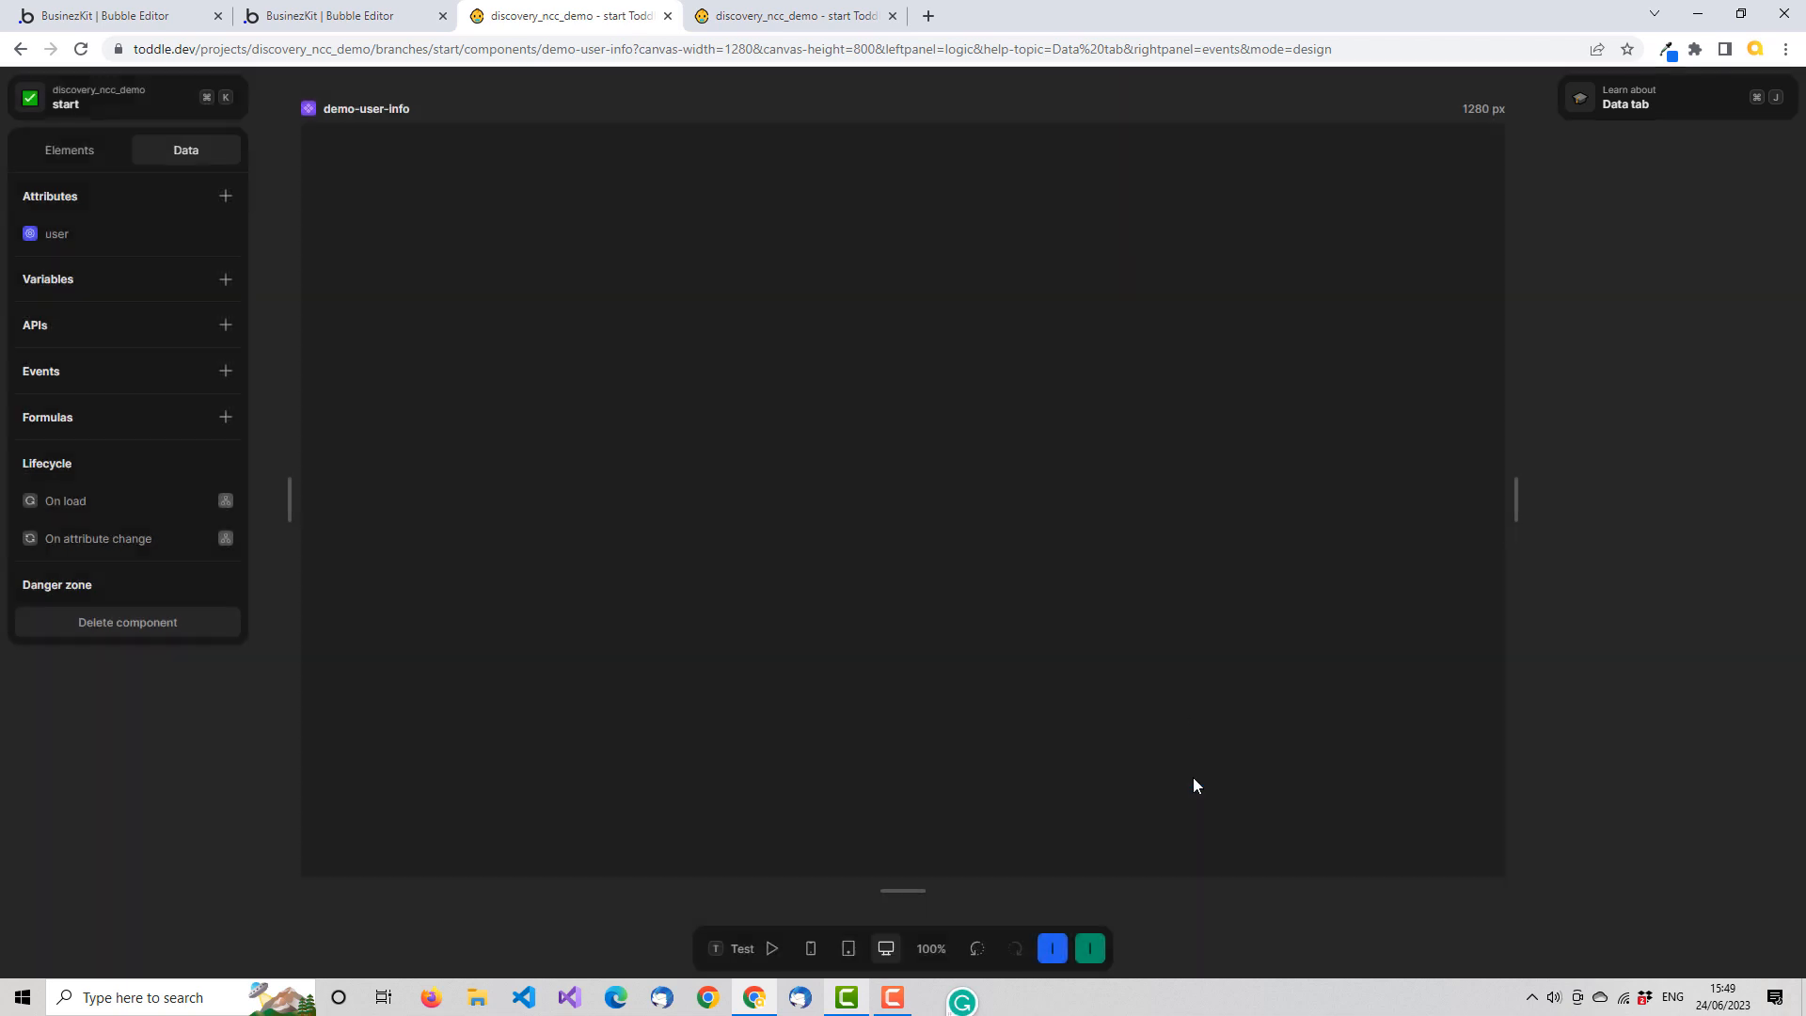
# Open the HomePage in the second Toddle browser tab, leaving demo-user-info open in the first
pyautogui.click(165, 100)
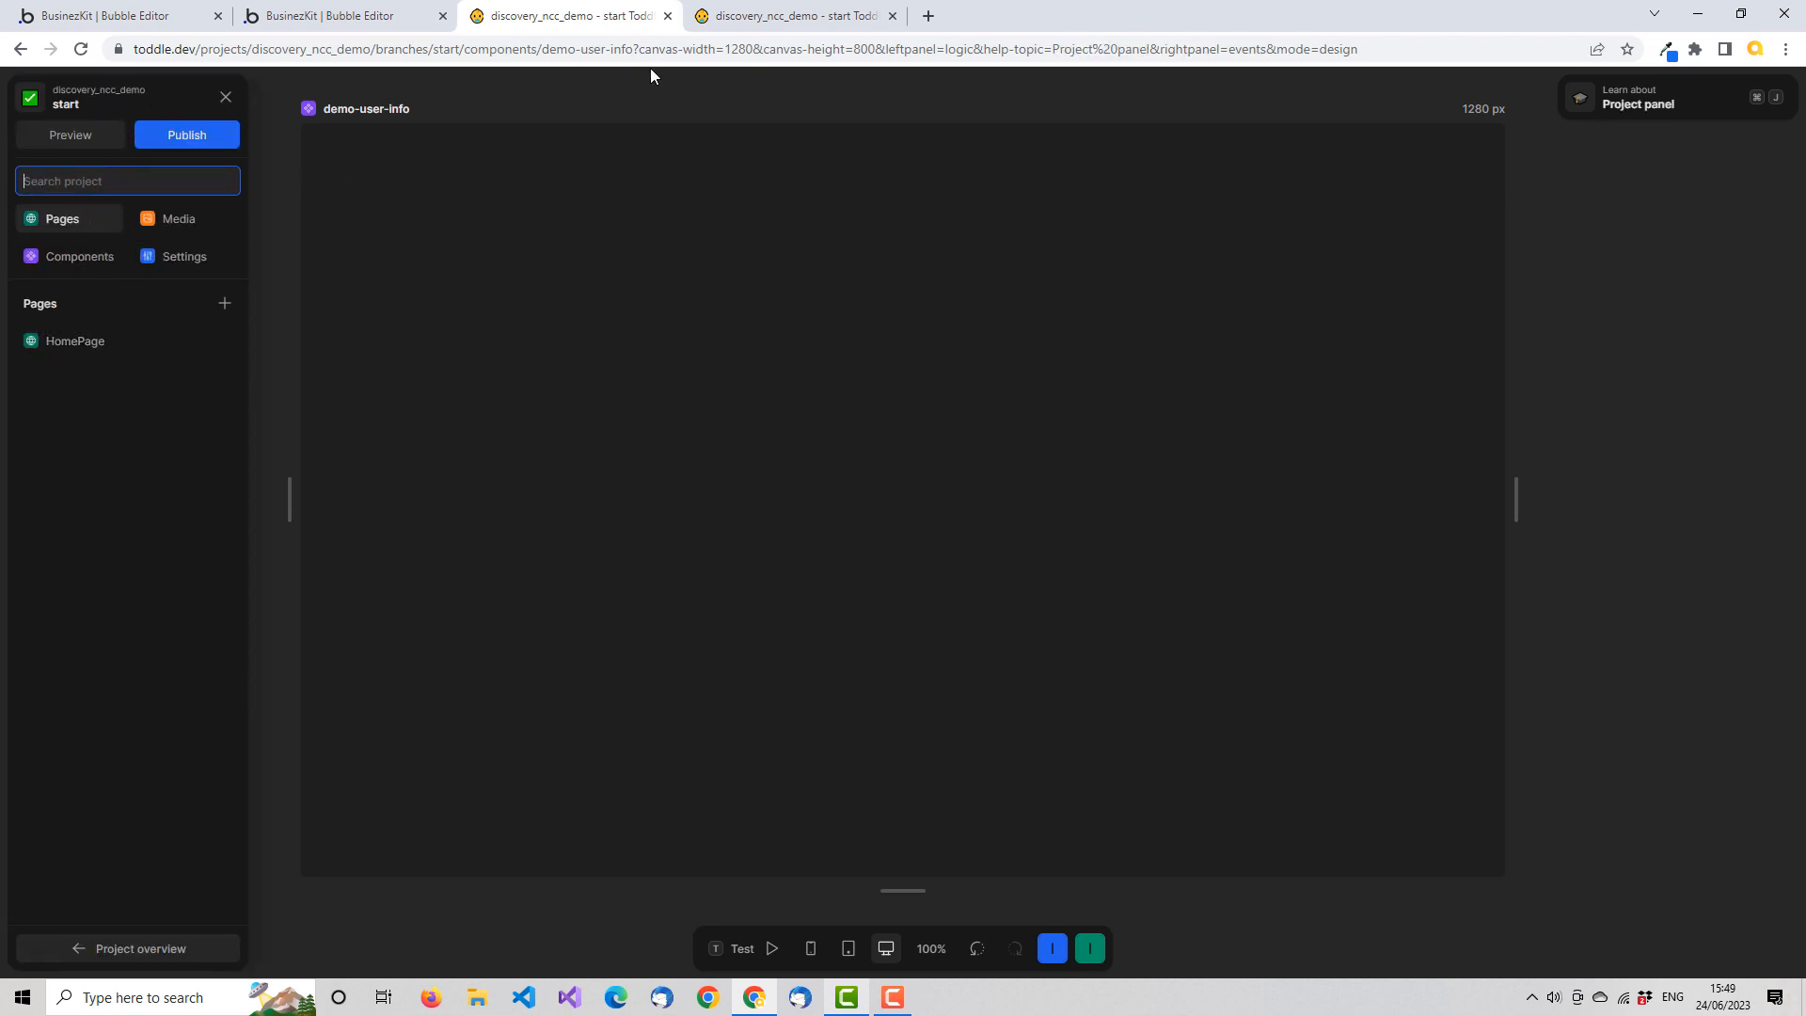
pyautogui.click(790, 16)
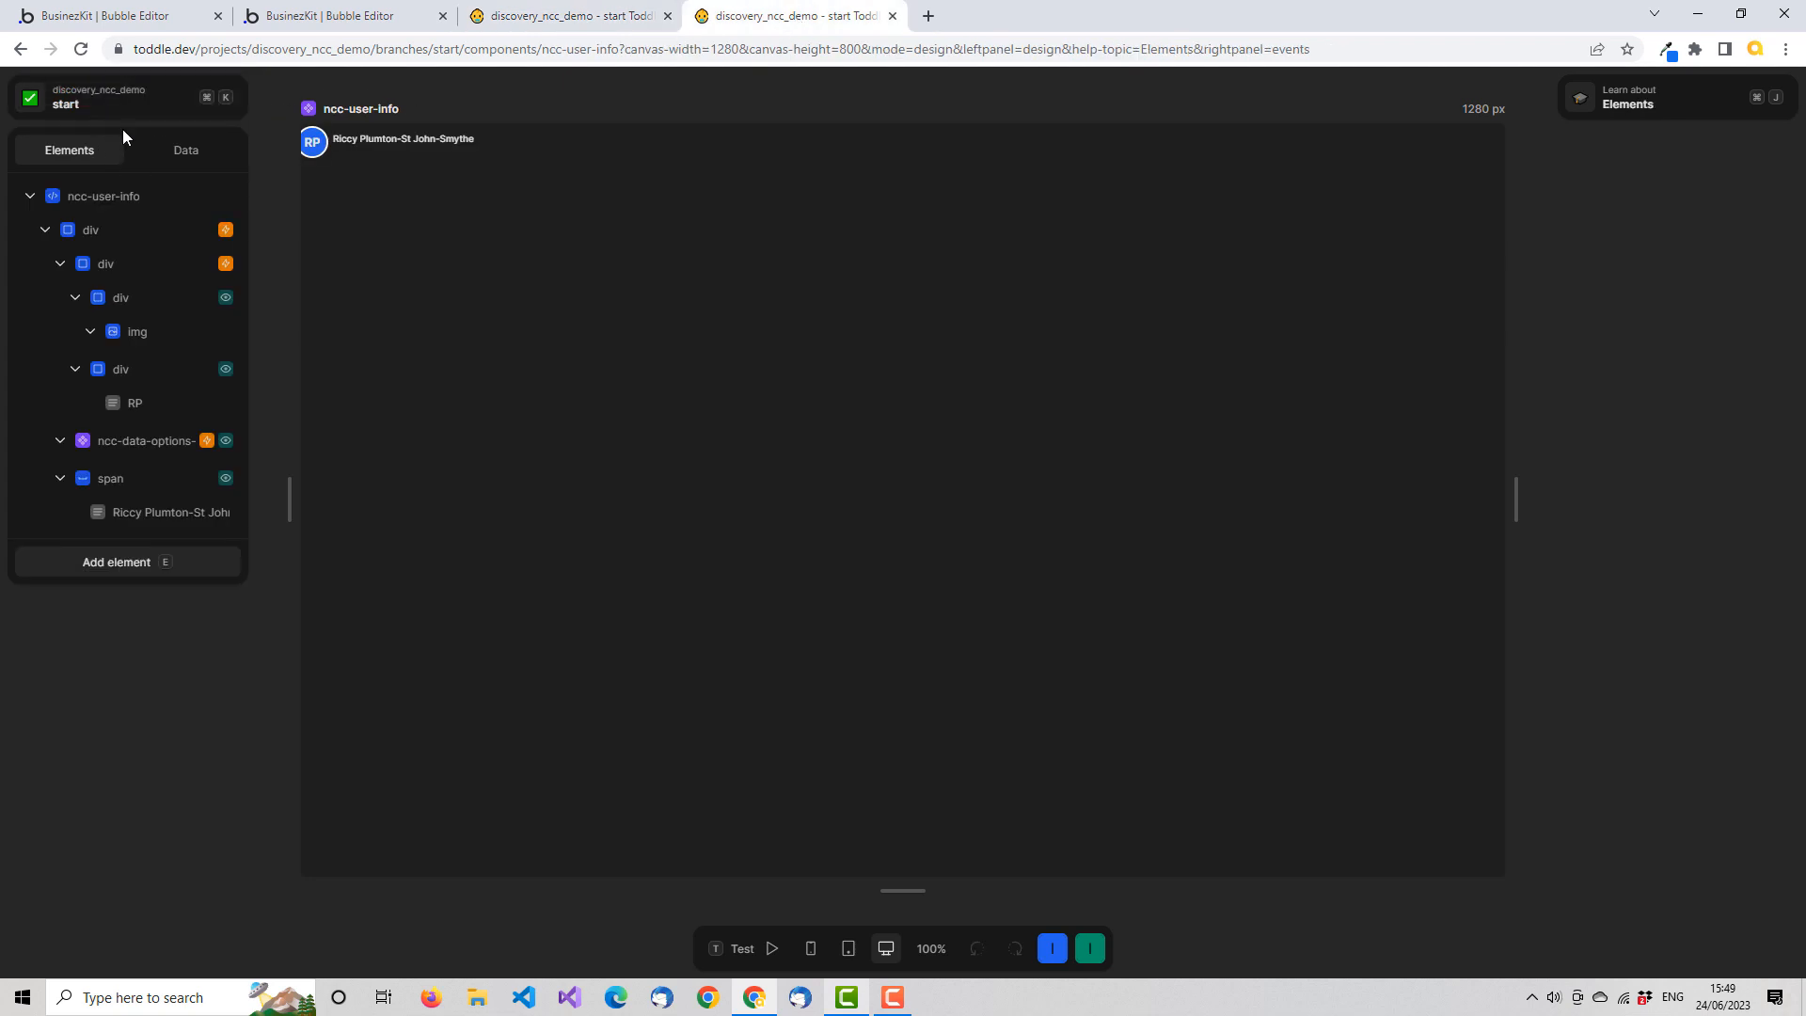
pyautogui.hotkey('ctrl', 'k')
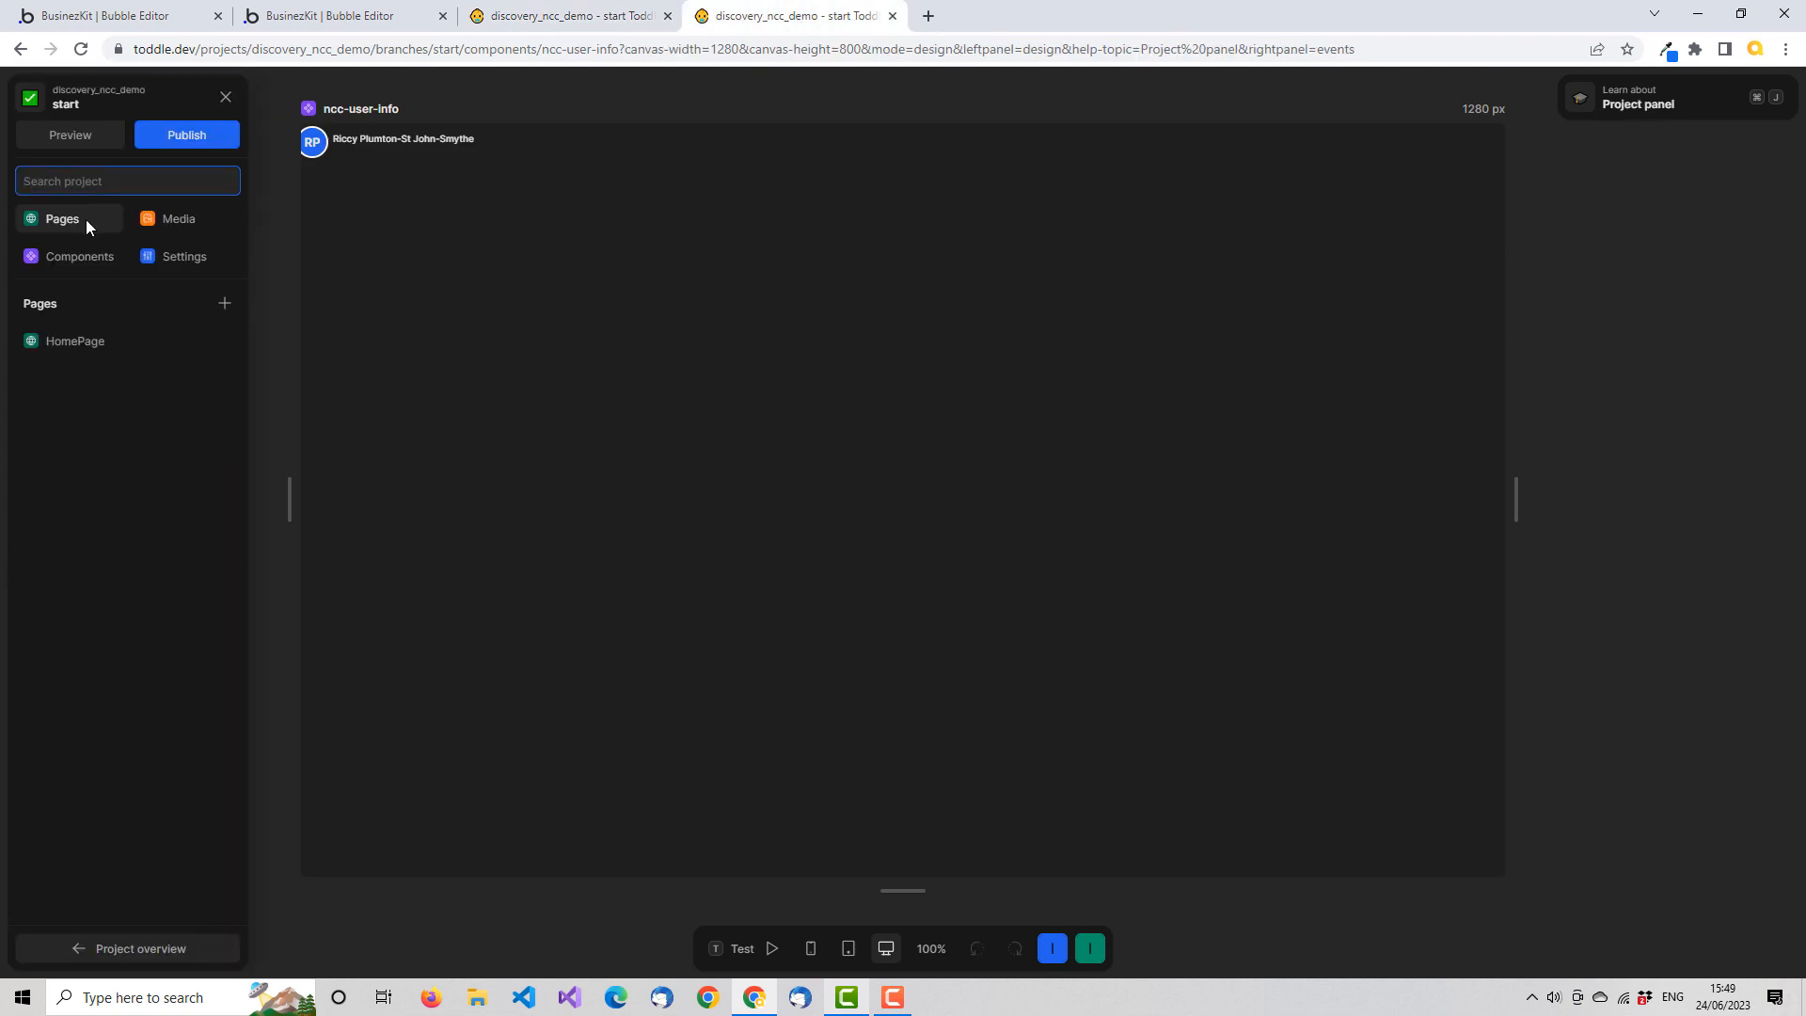
pyautogui.click(99, 343)
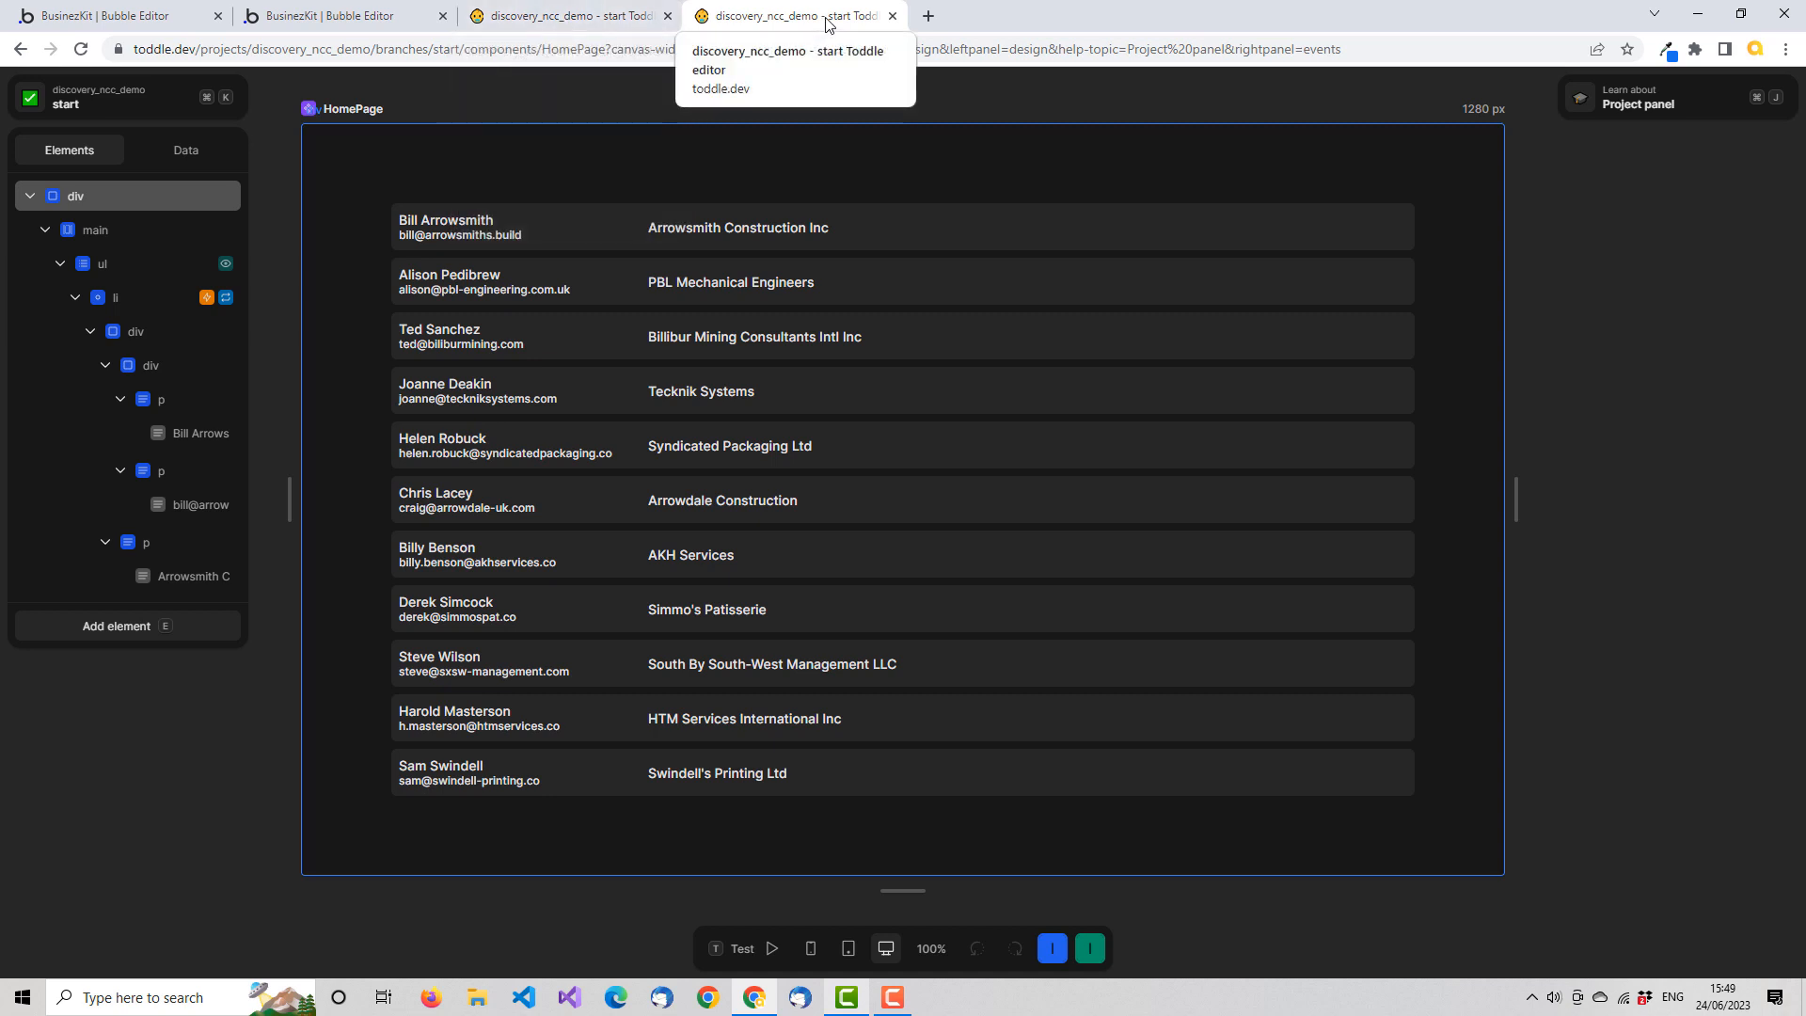
# Examine the first record of the Leads API response on the HomePage, including its _assigned_user data, and close the request
pyautogui.click(208, 153)
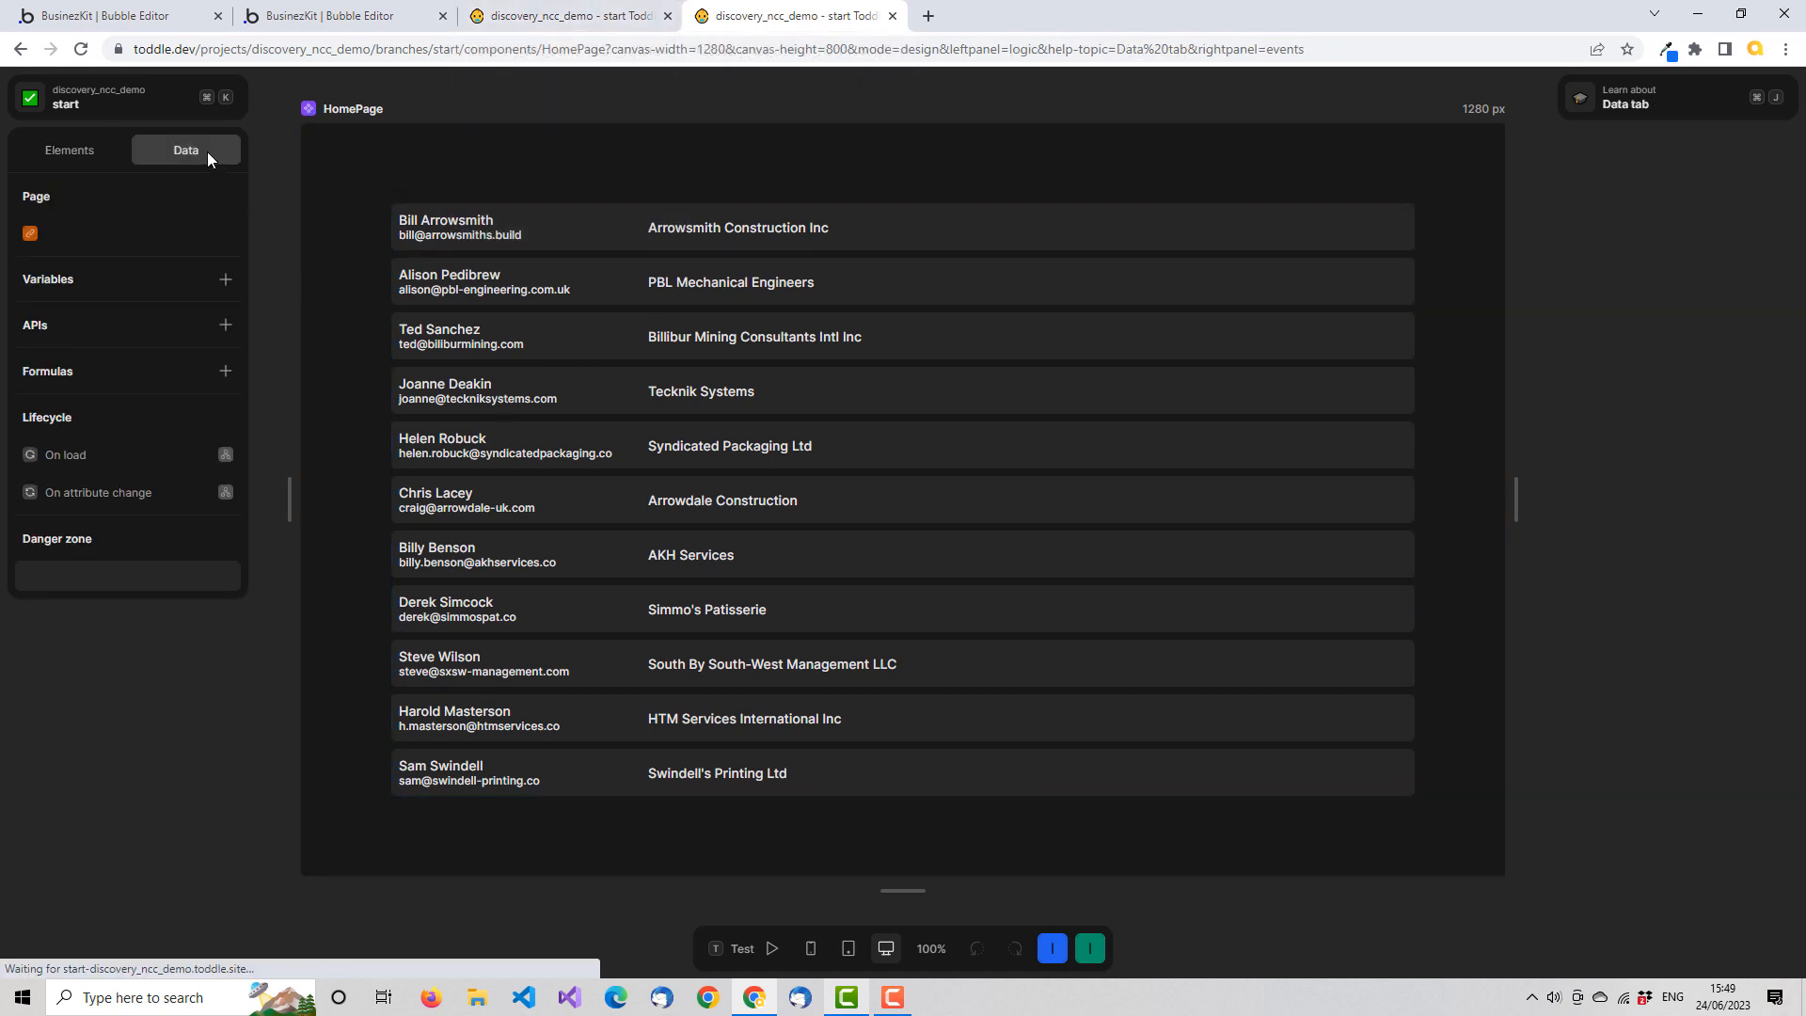
pyautogui.click(98, 495)
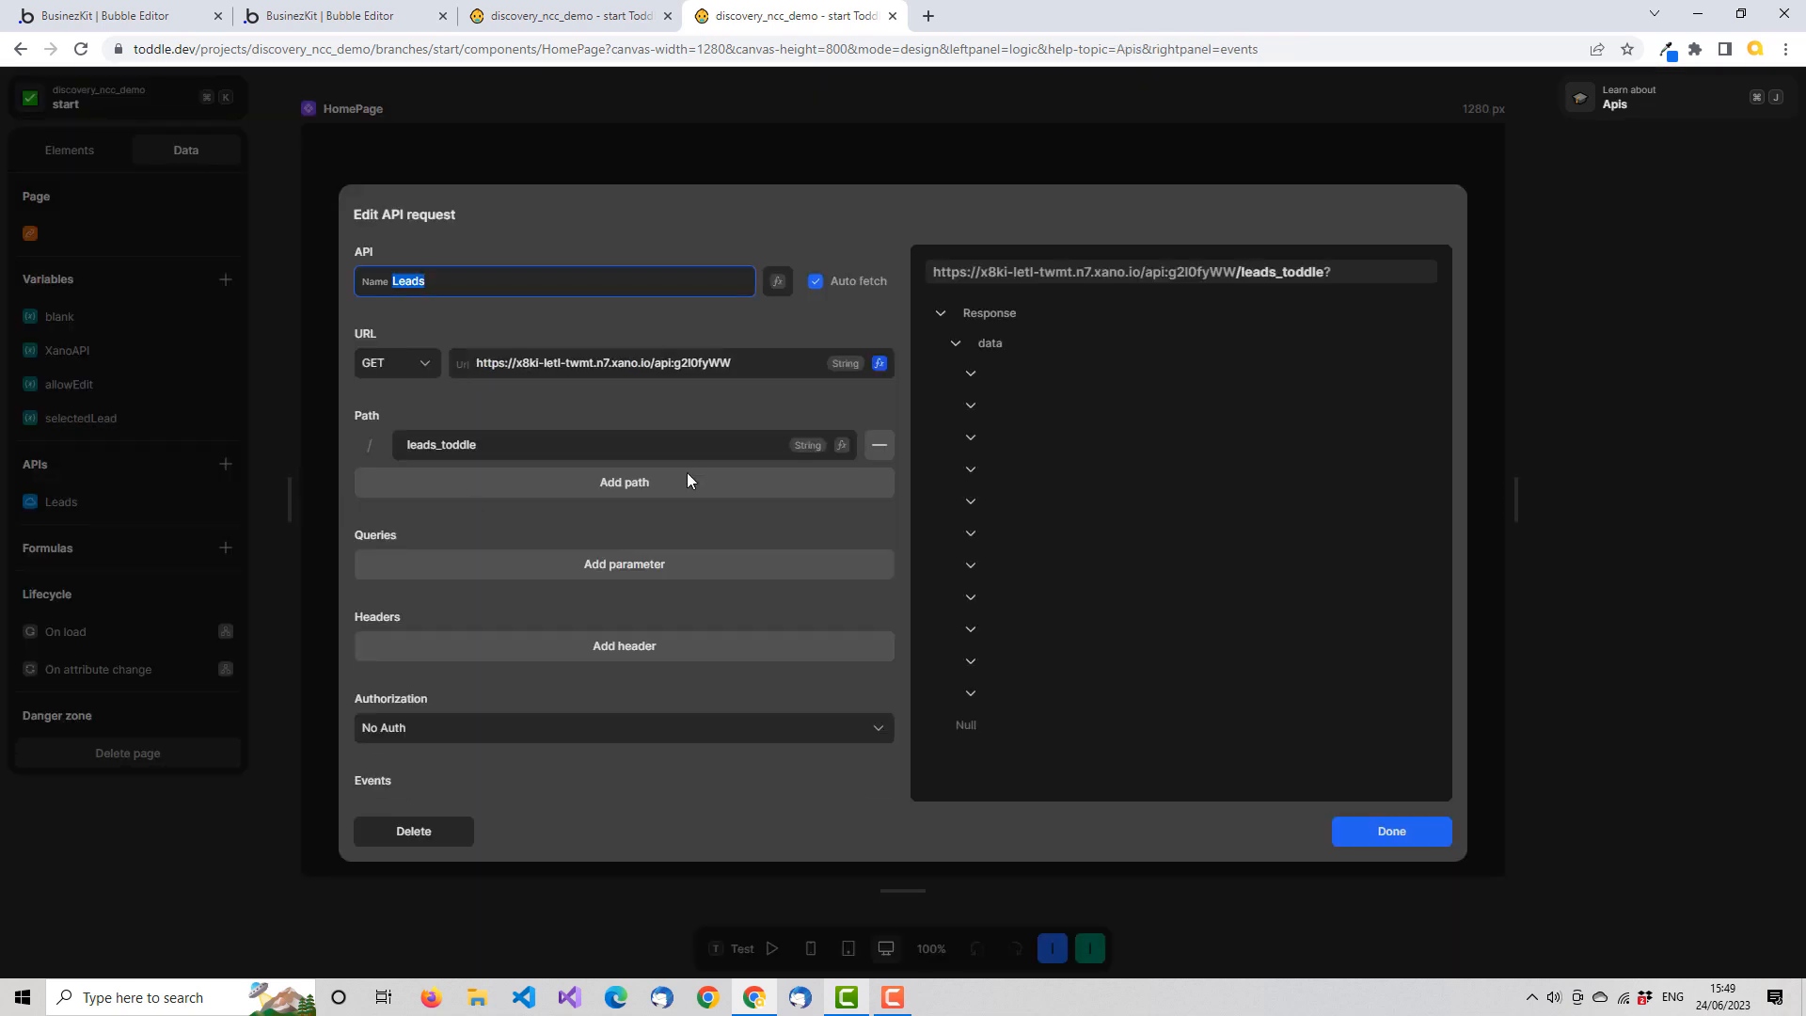
pyautogui.click(972, 374)
pyautogui.click(972, 373)
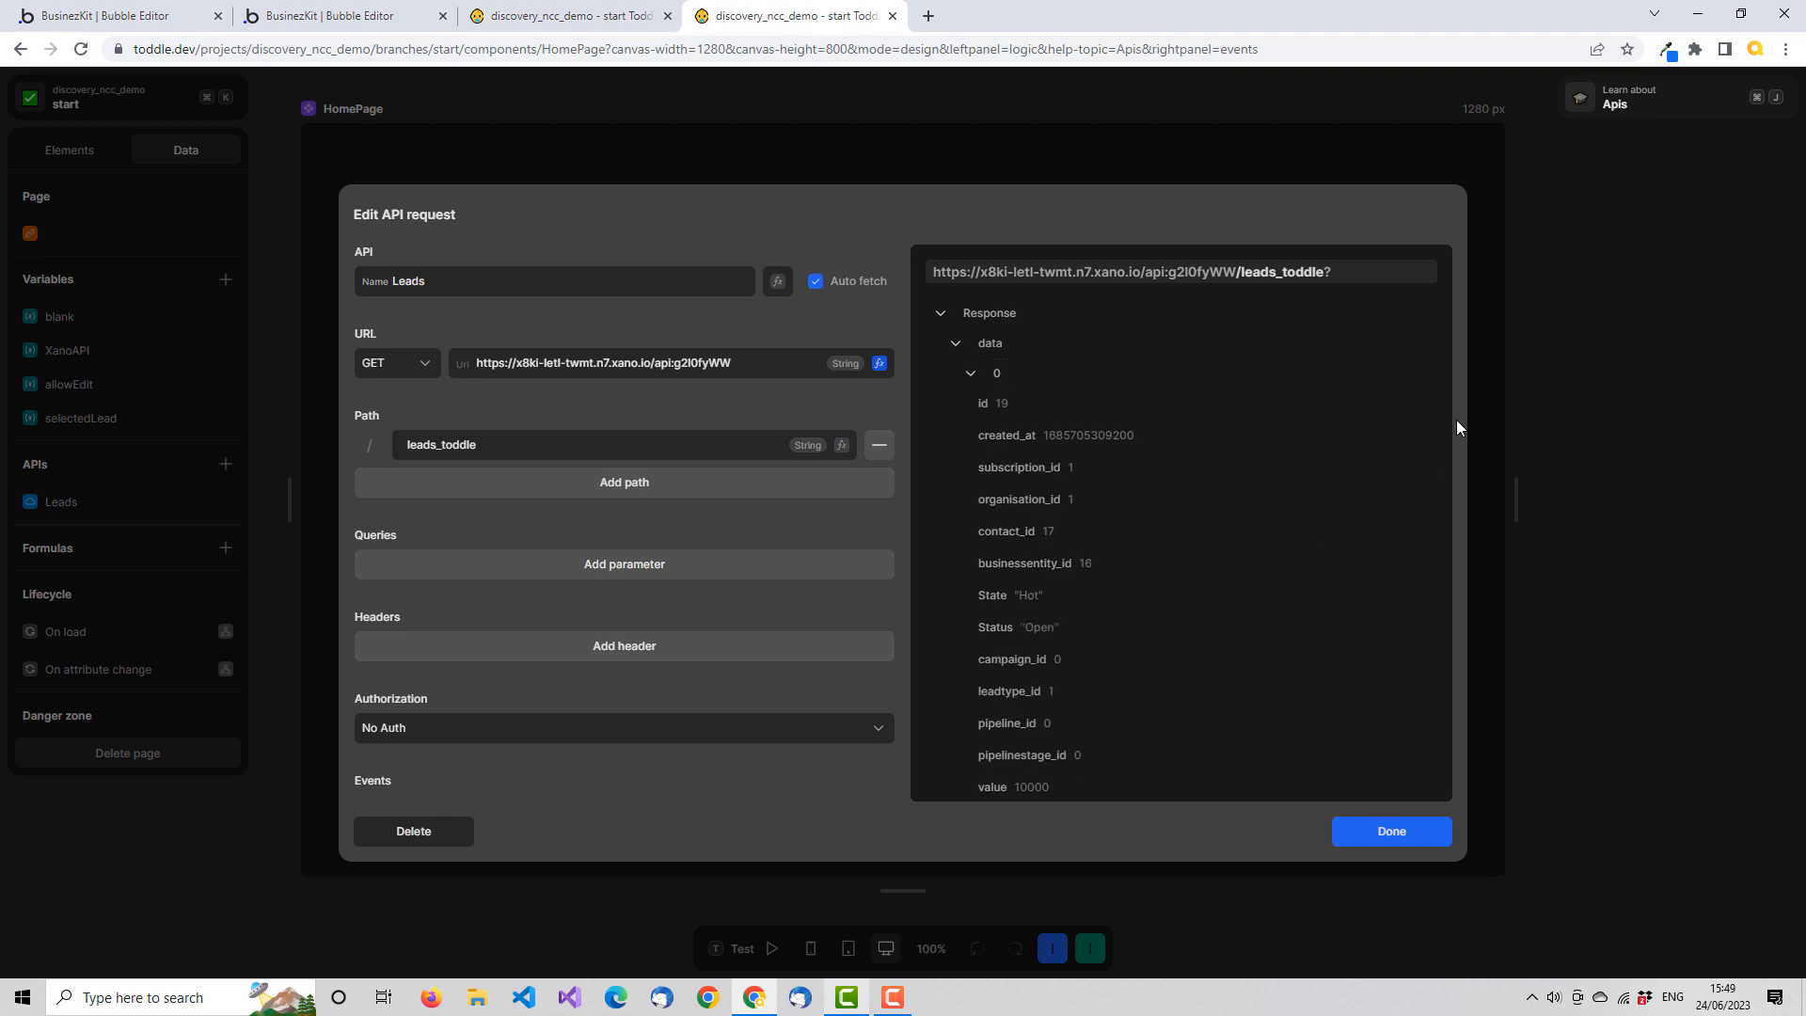
pyautogui.scroll(-8, 1342, 432)
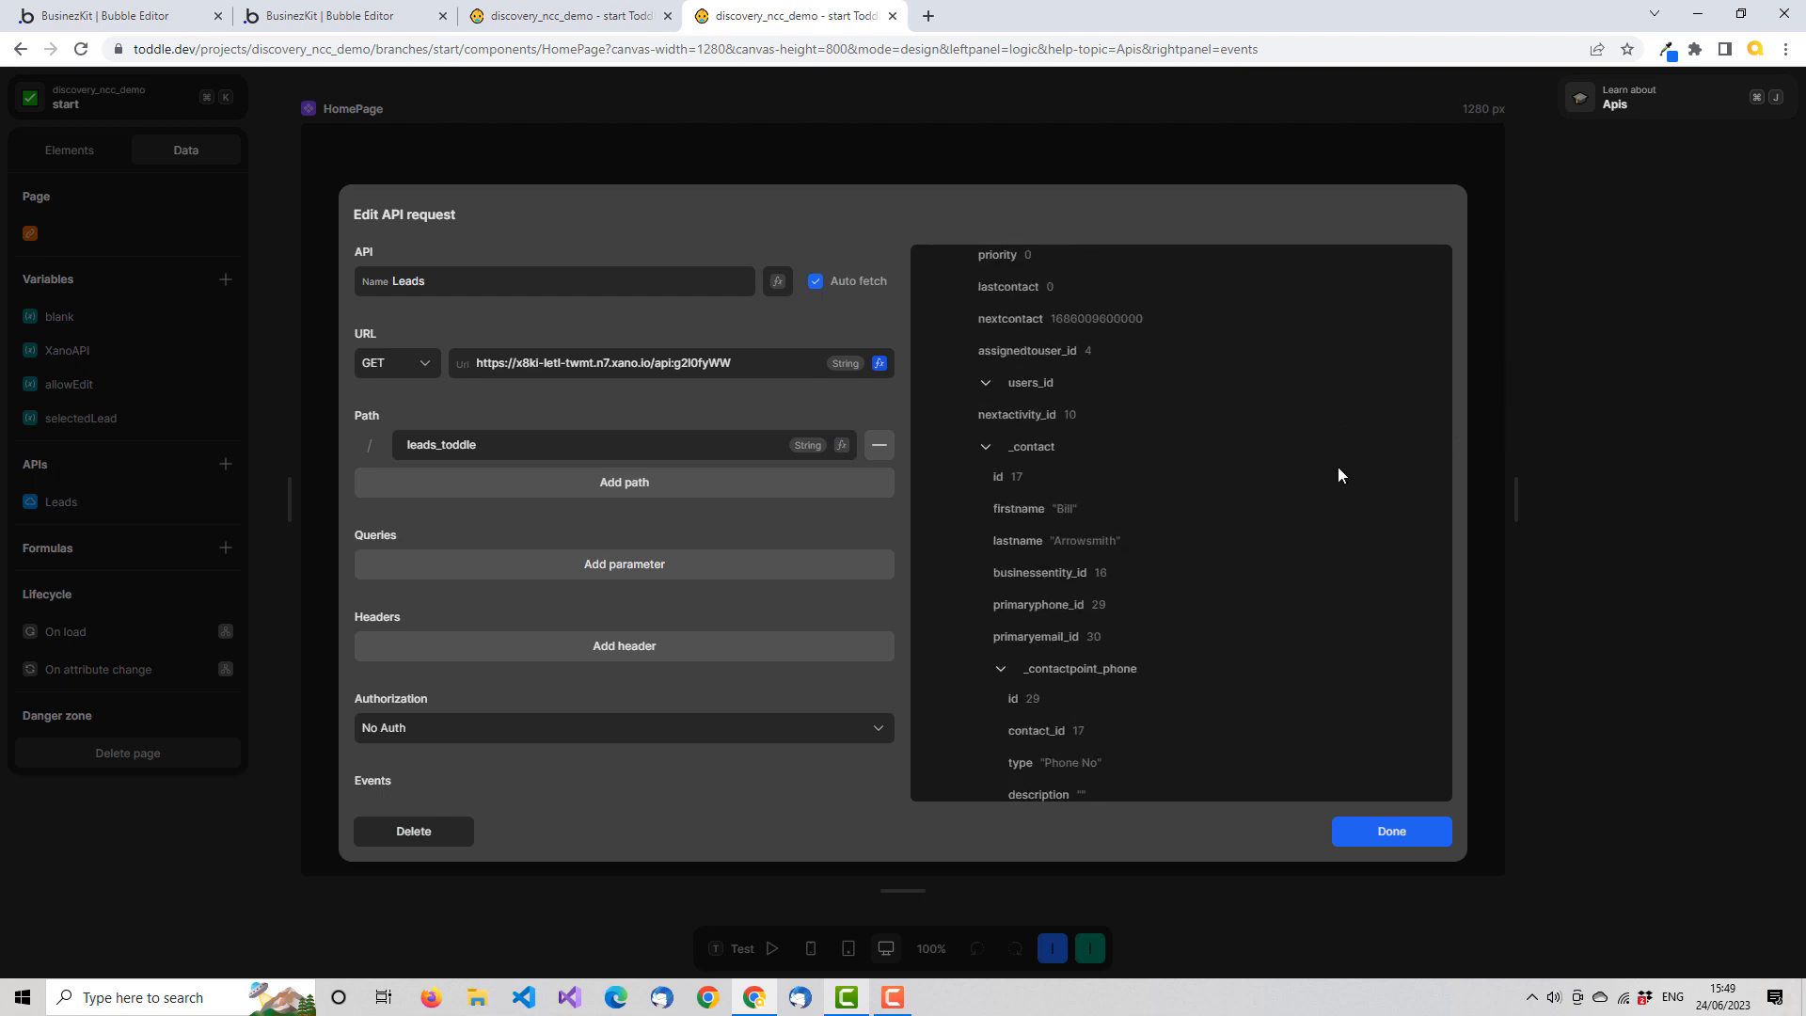
pyautogui.scroll(-10, 1340, 474)
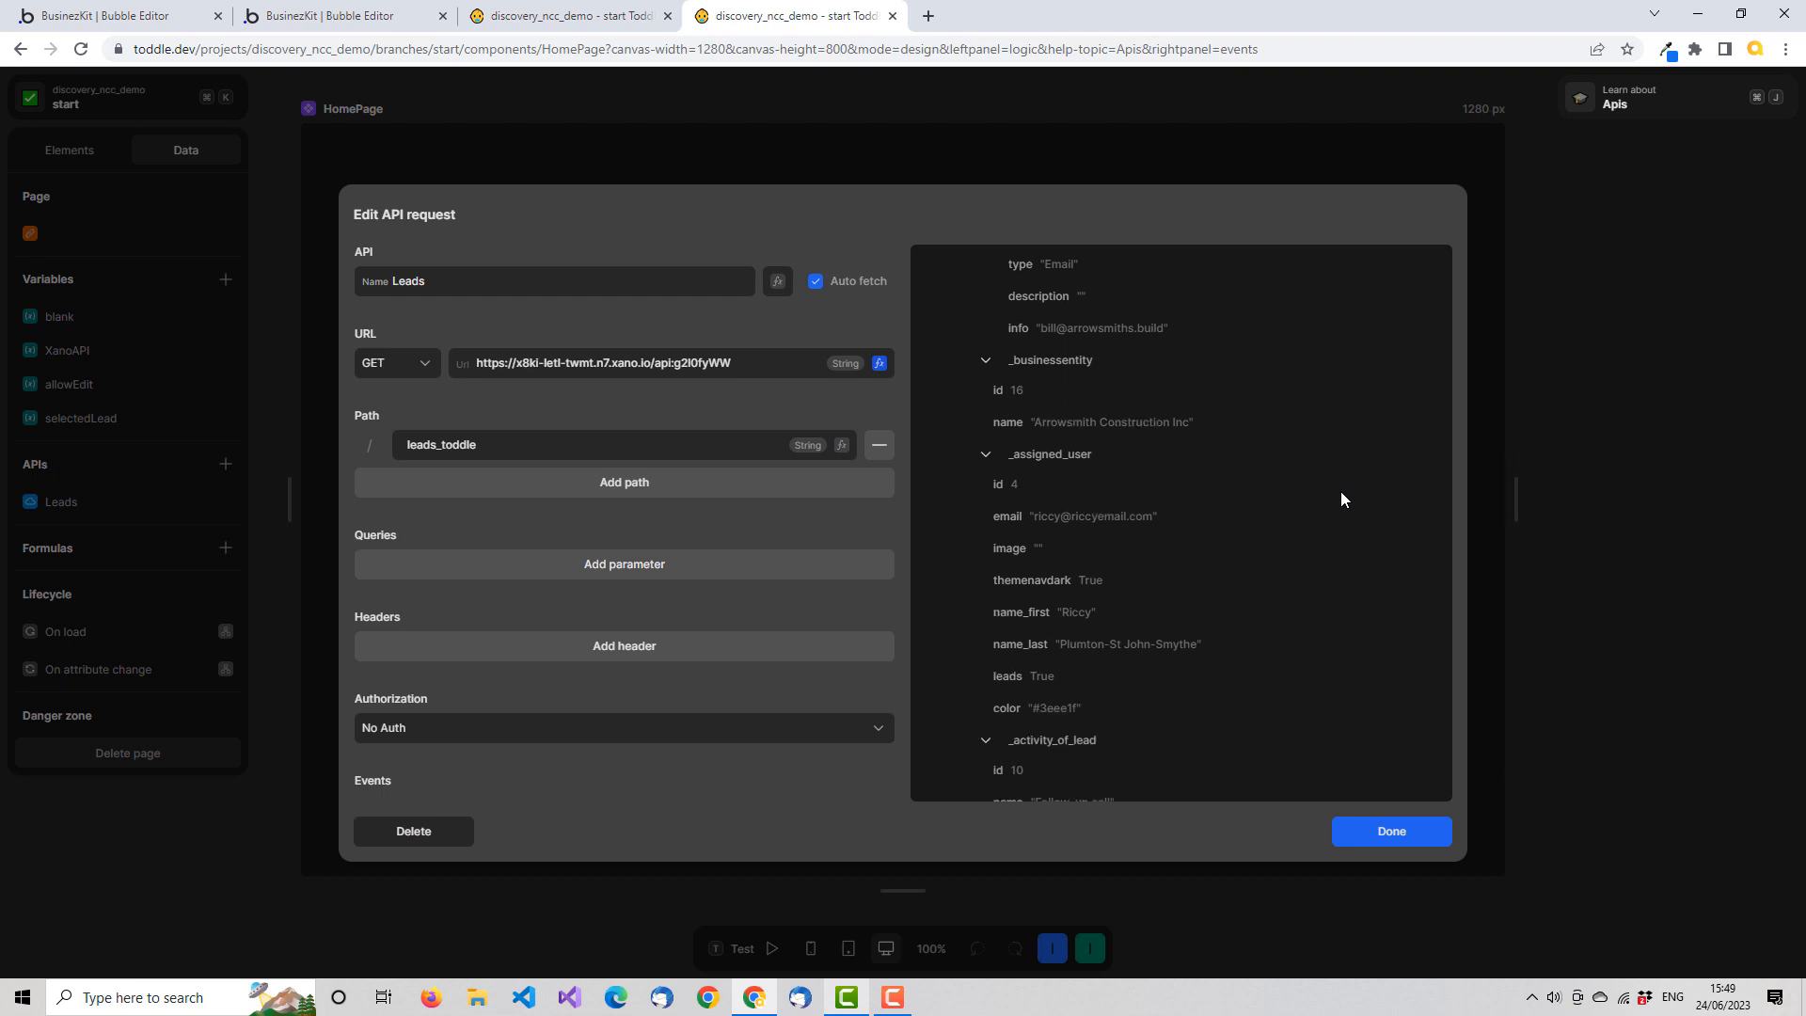
pyautogui.moveTo(1173, 439)
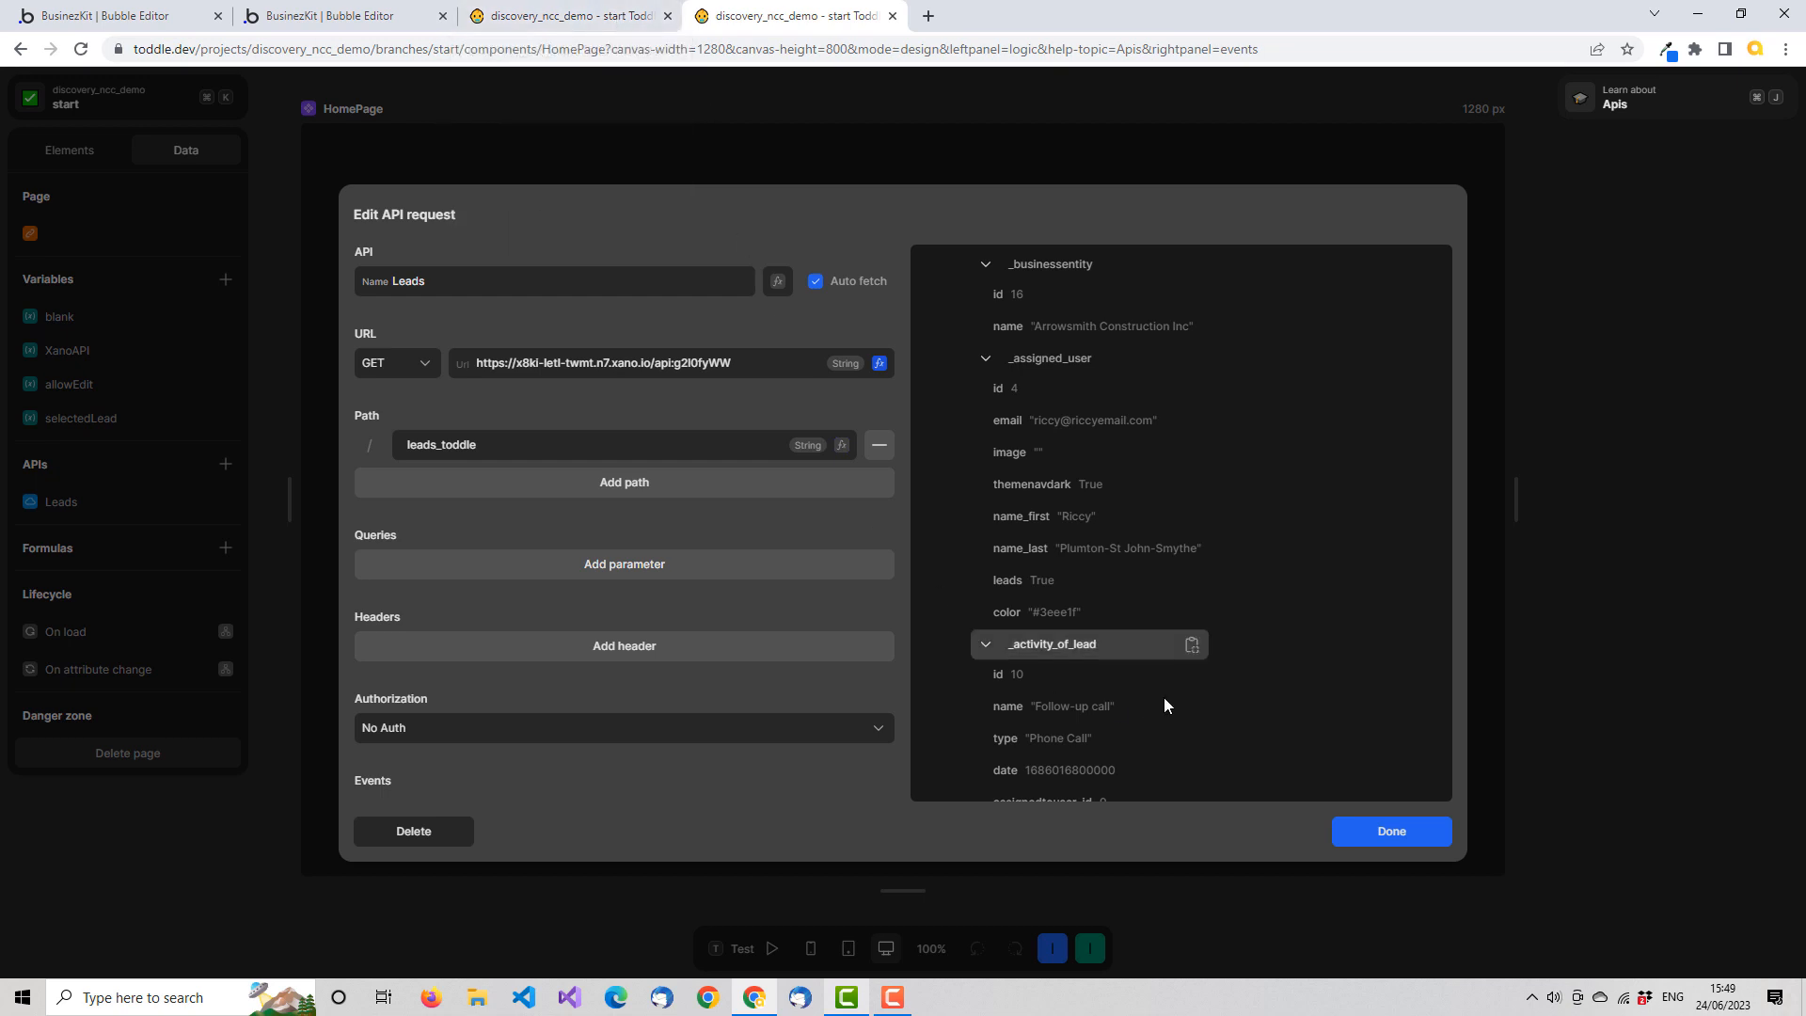
pyautogui.click(1383, 830)
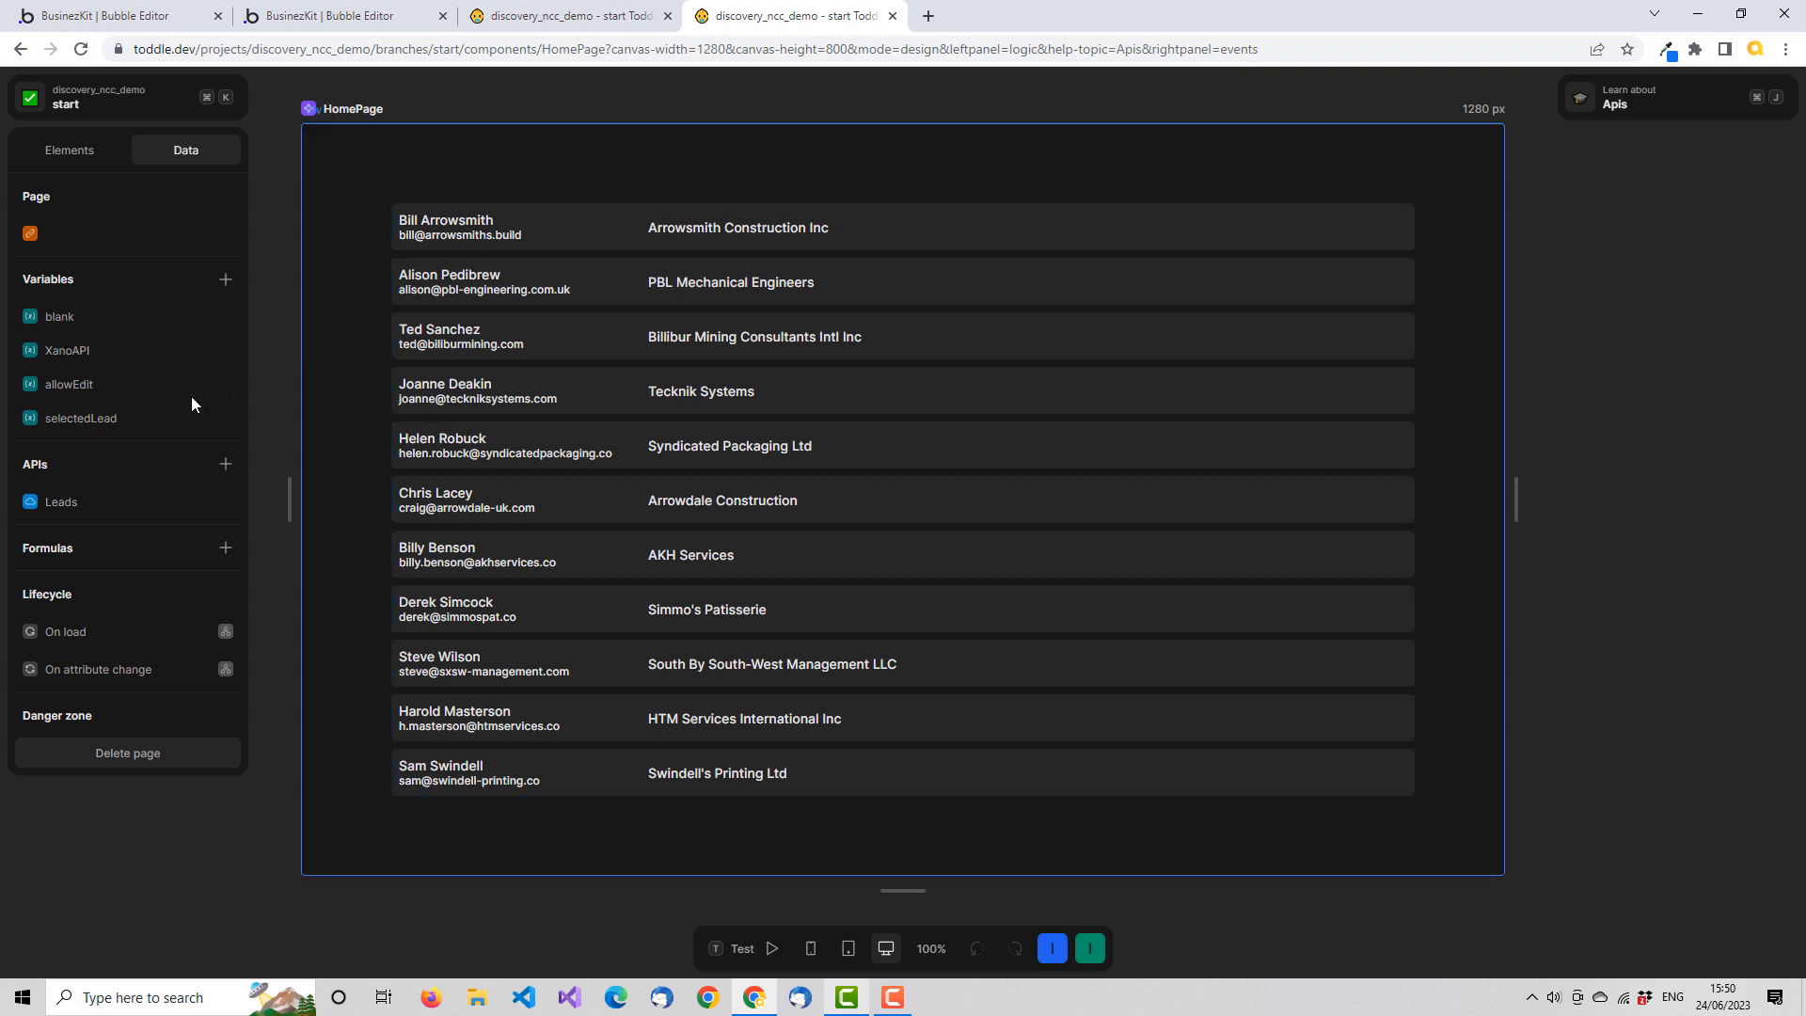
# Copy the _assigned_user object from the first record of the Leads API response and close the request
pyautogui.click(98, 502)
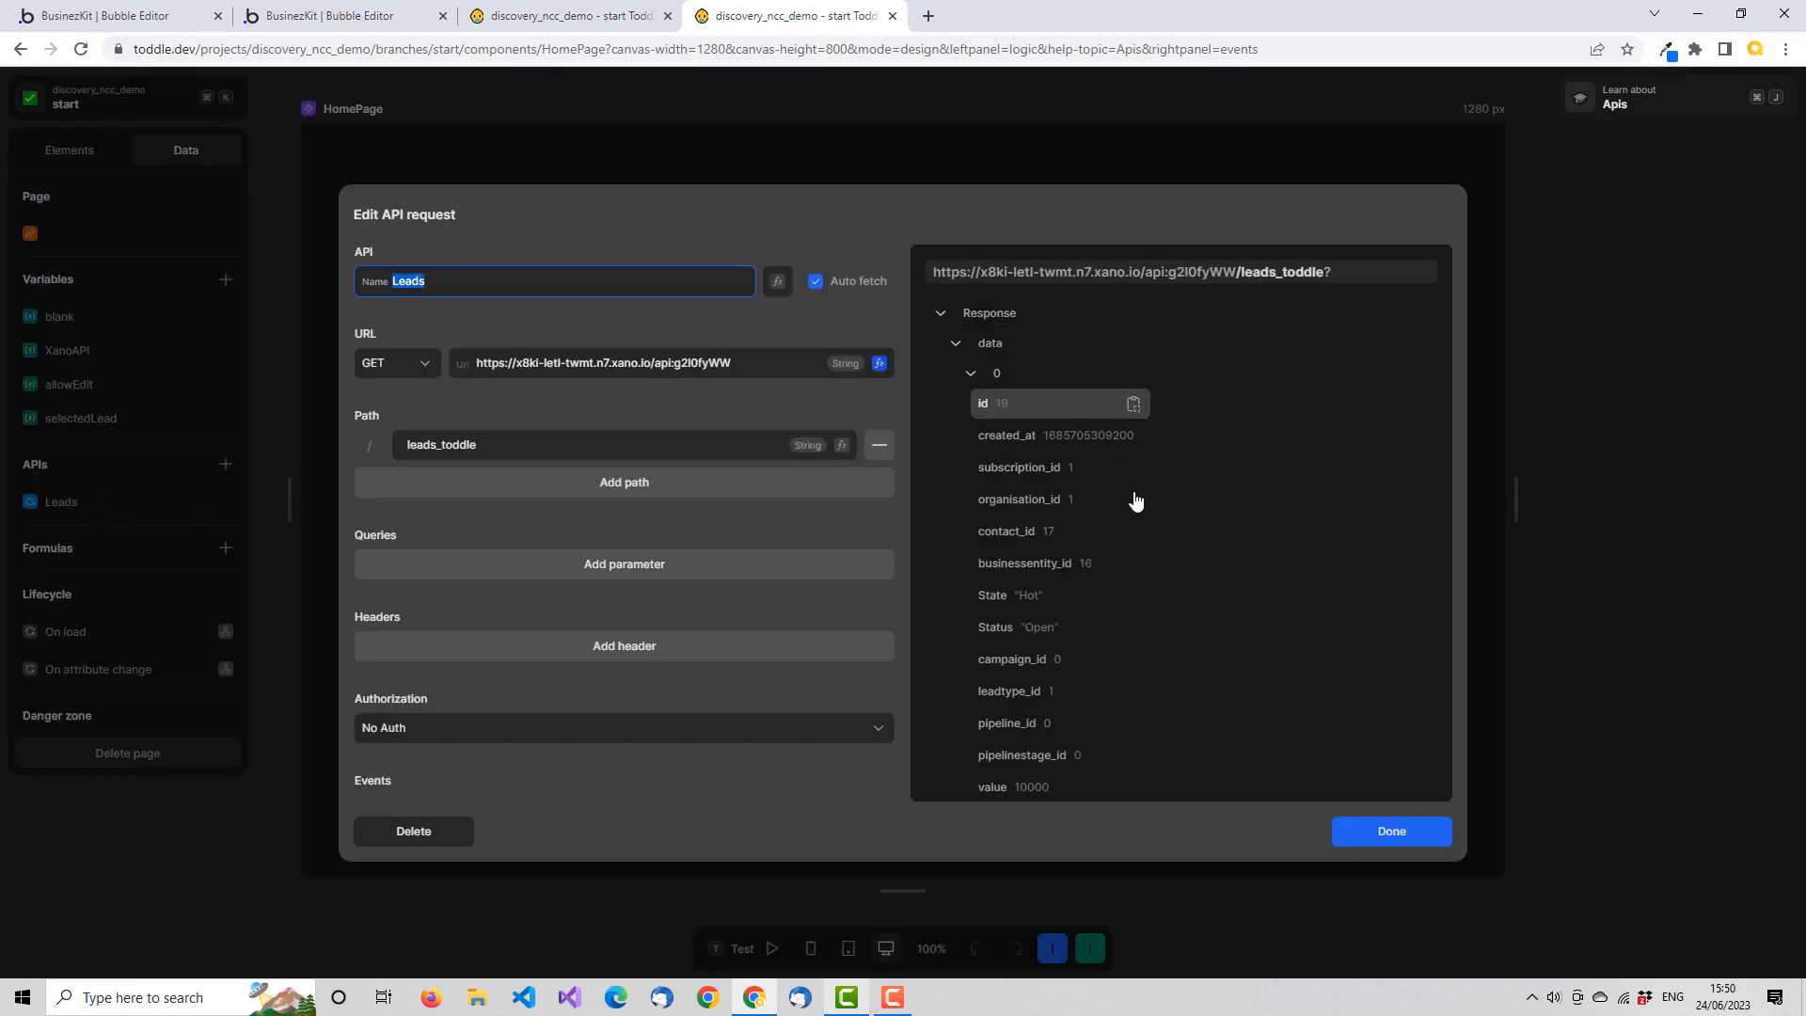
pyautogui.scroll(-10, 1129, 485)
pyautogui.scroll(-5, 1156, 523)
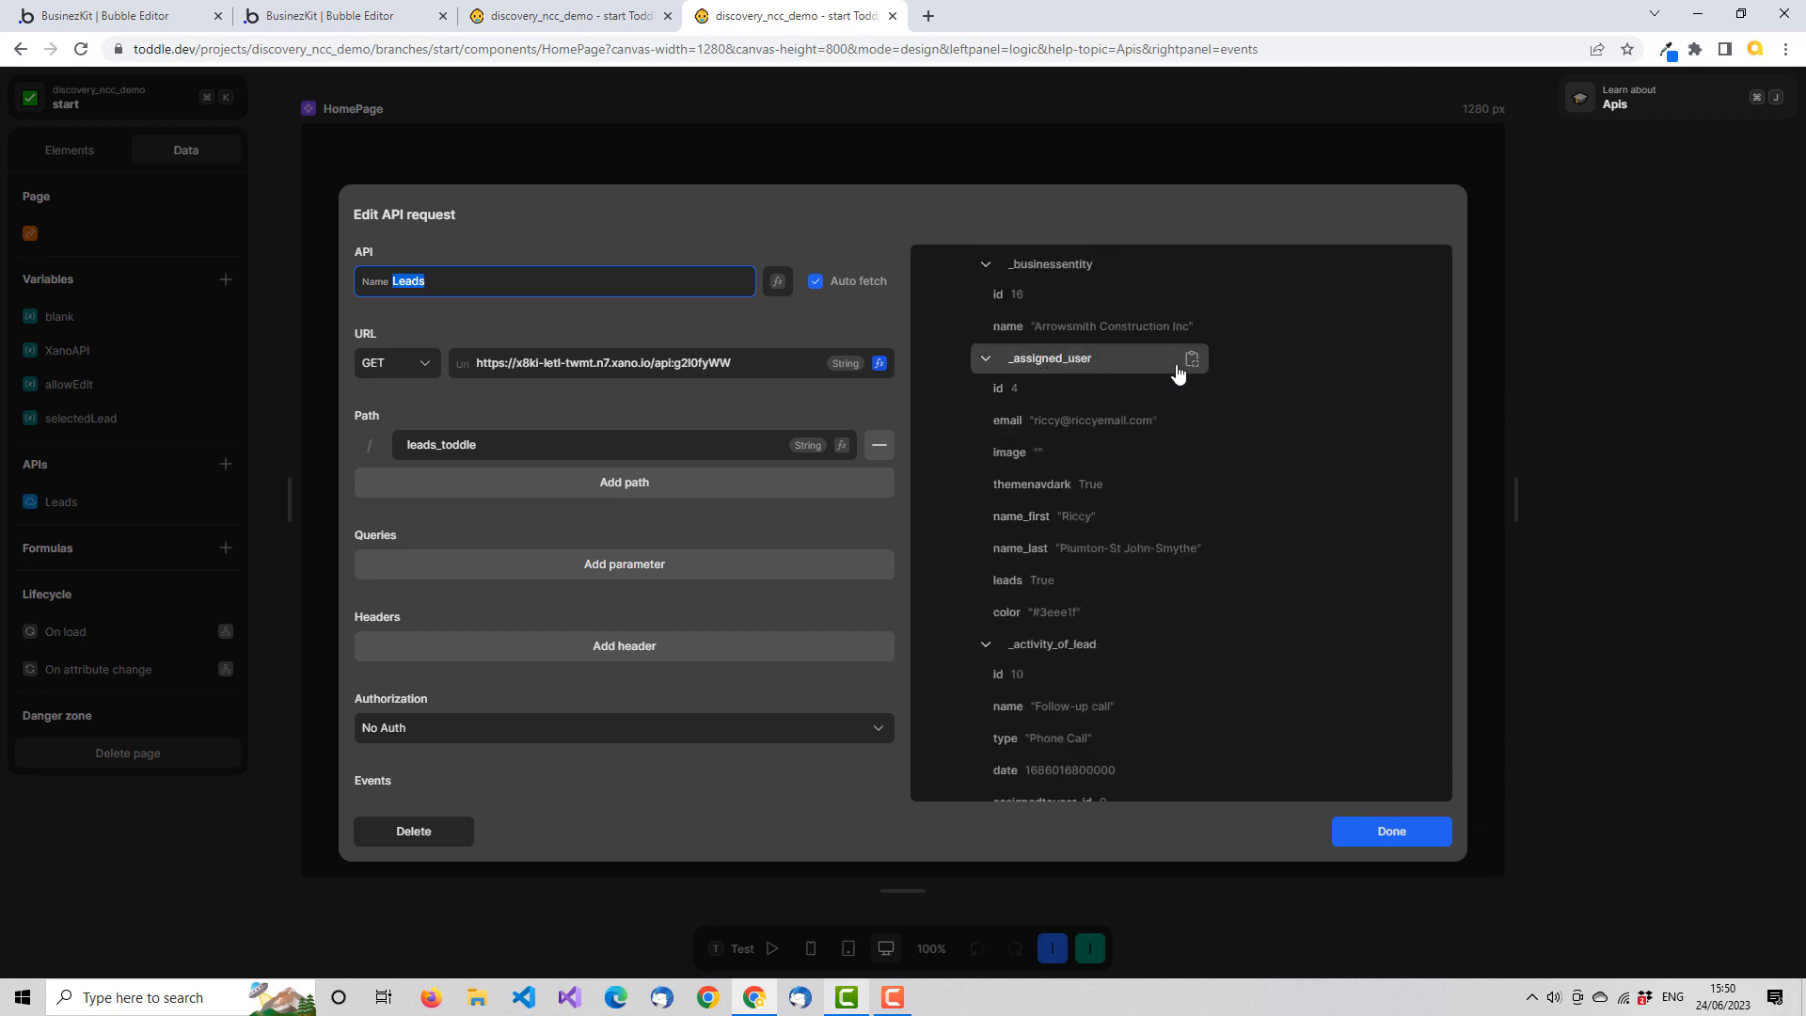
pyautogui.click(1191, 358)
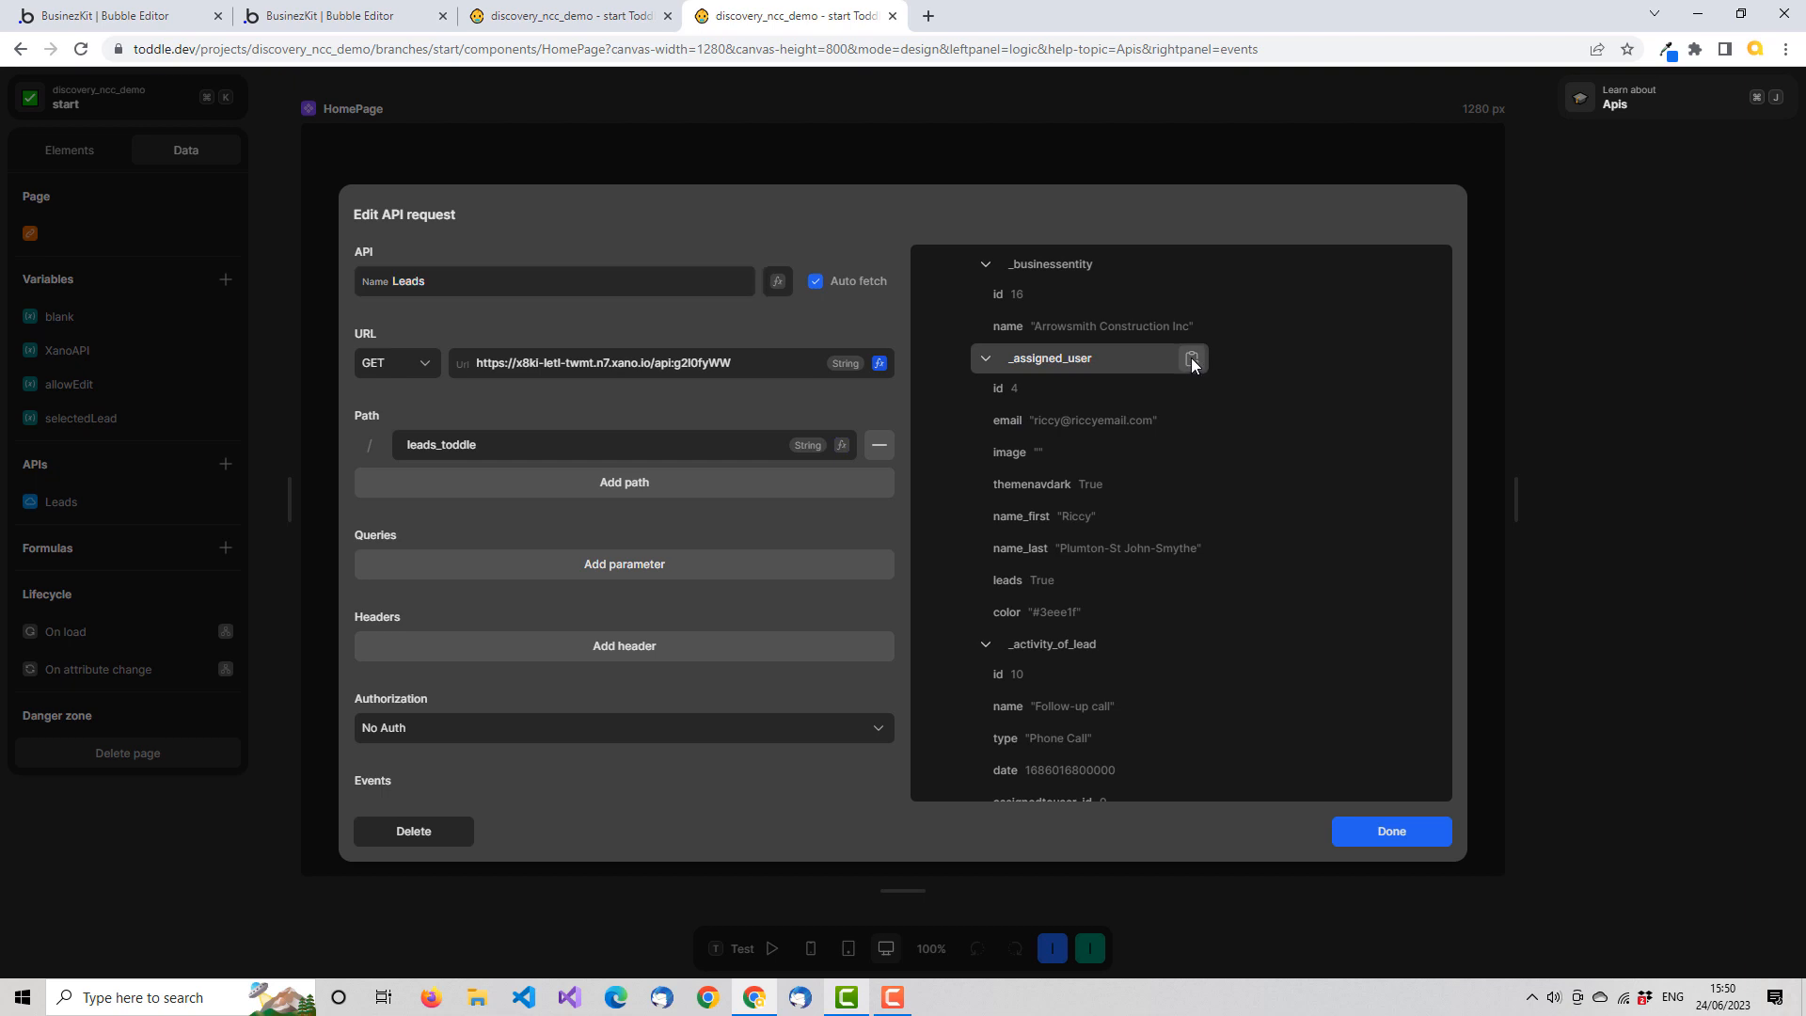
pyautogui.click(1390, 829)
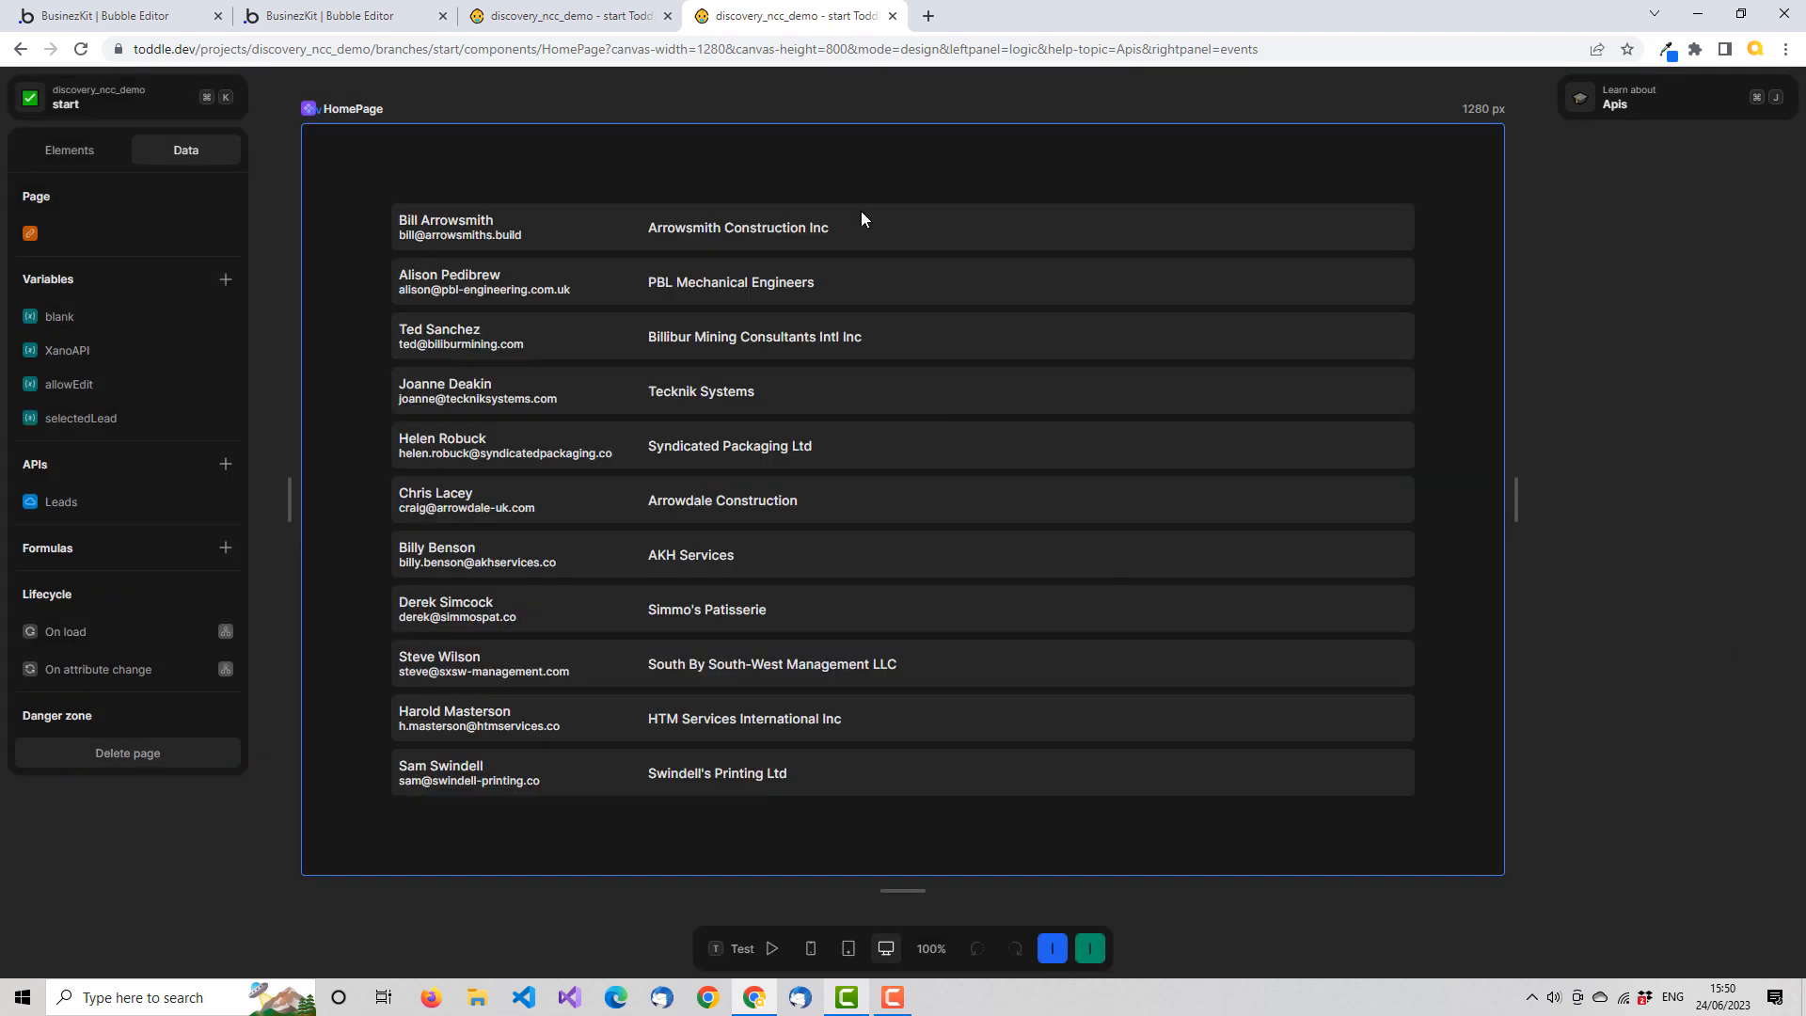
# Reopen demo-user-info, replace the user attribute's test value with the copied _assigned_user object, and check its preview
pyautogui.click(584, 20)
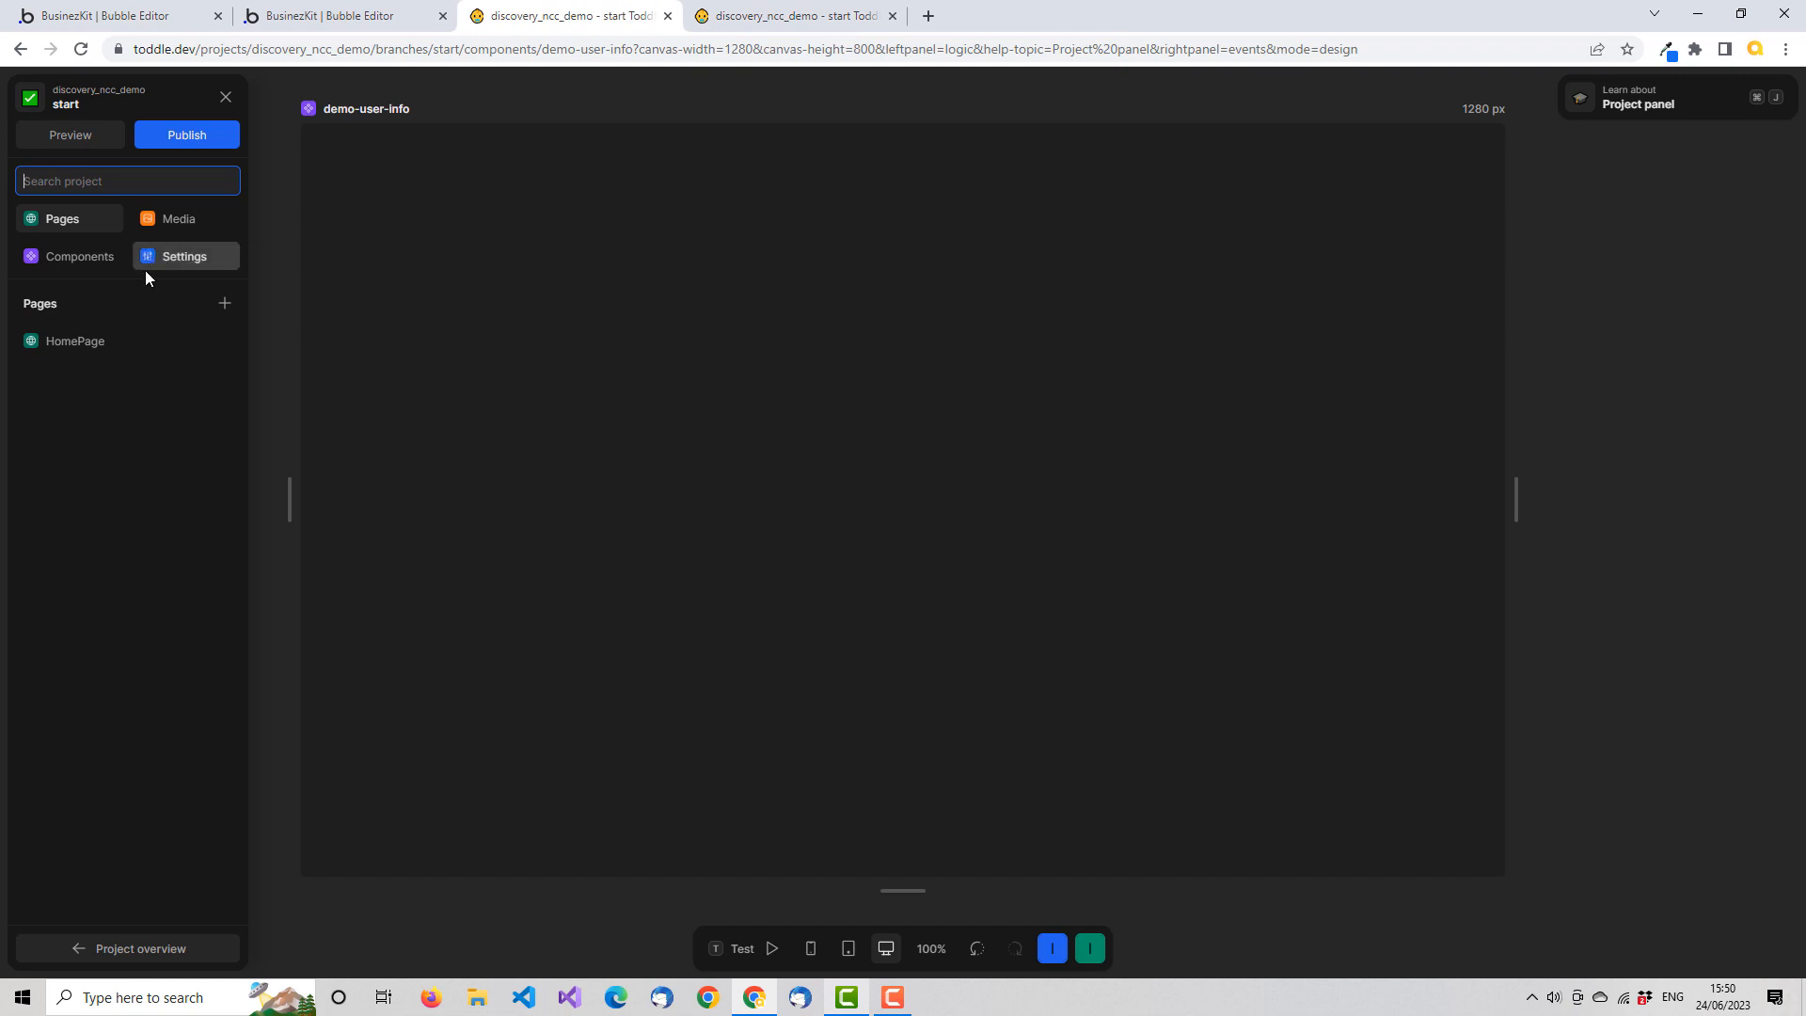
pyautogui.click(77, 257)
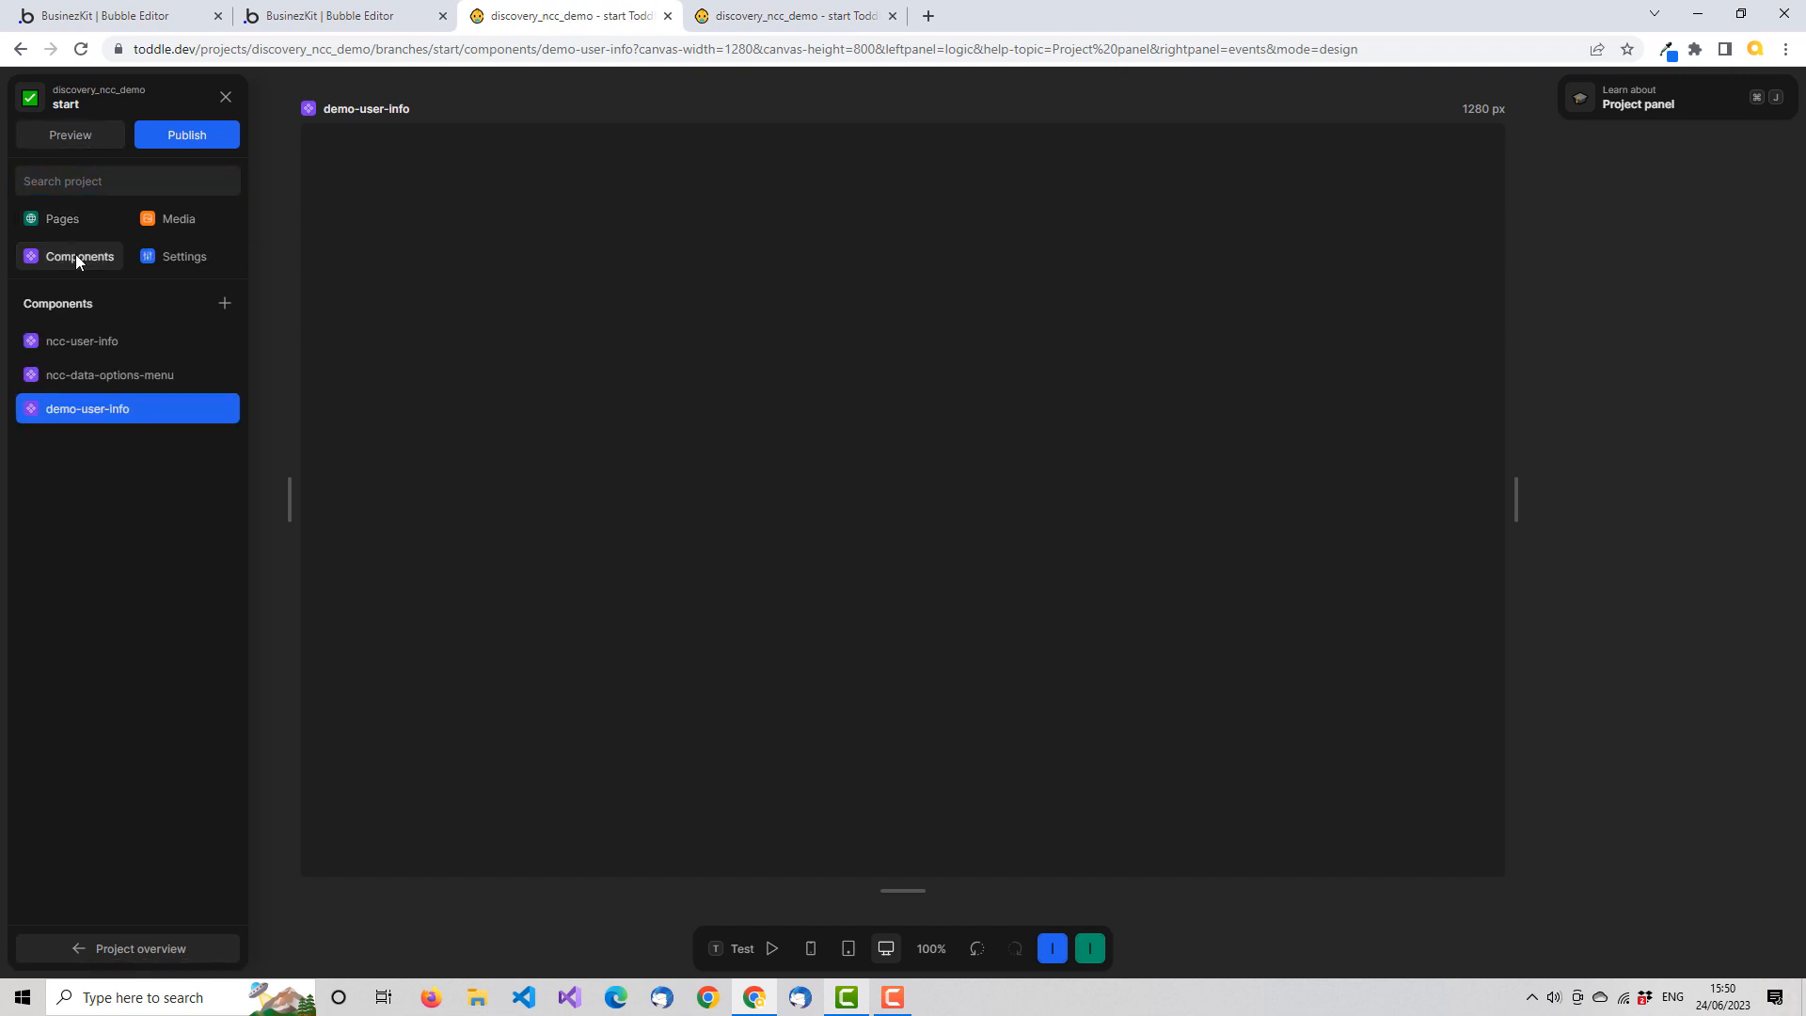
pyautogui.click(109, 411)
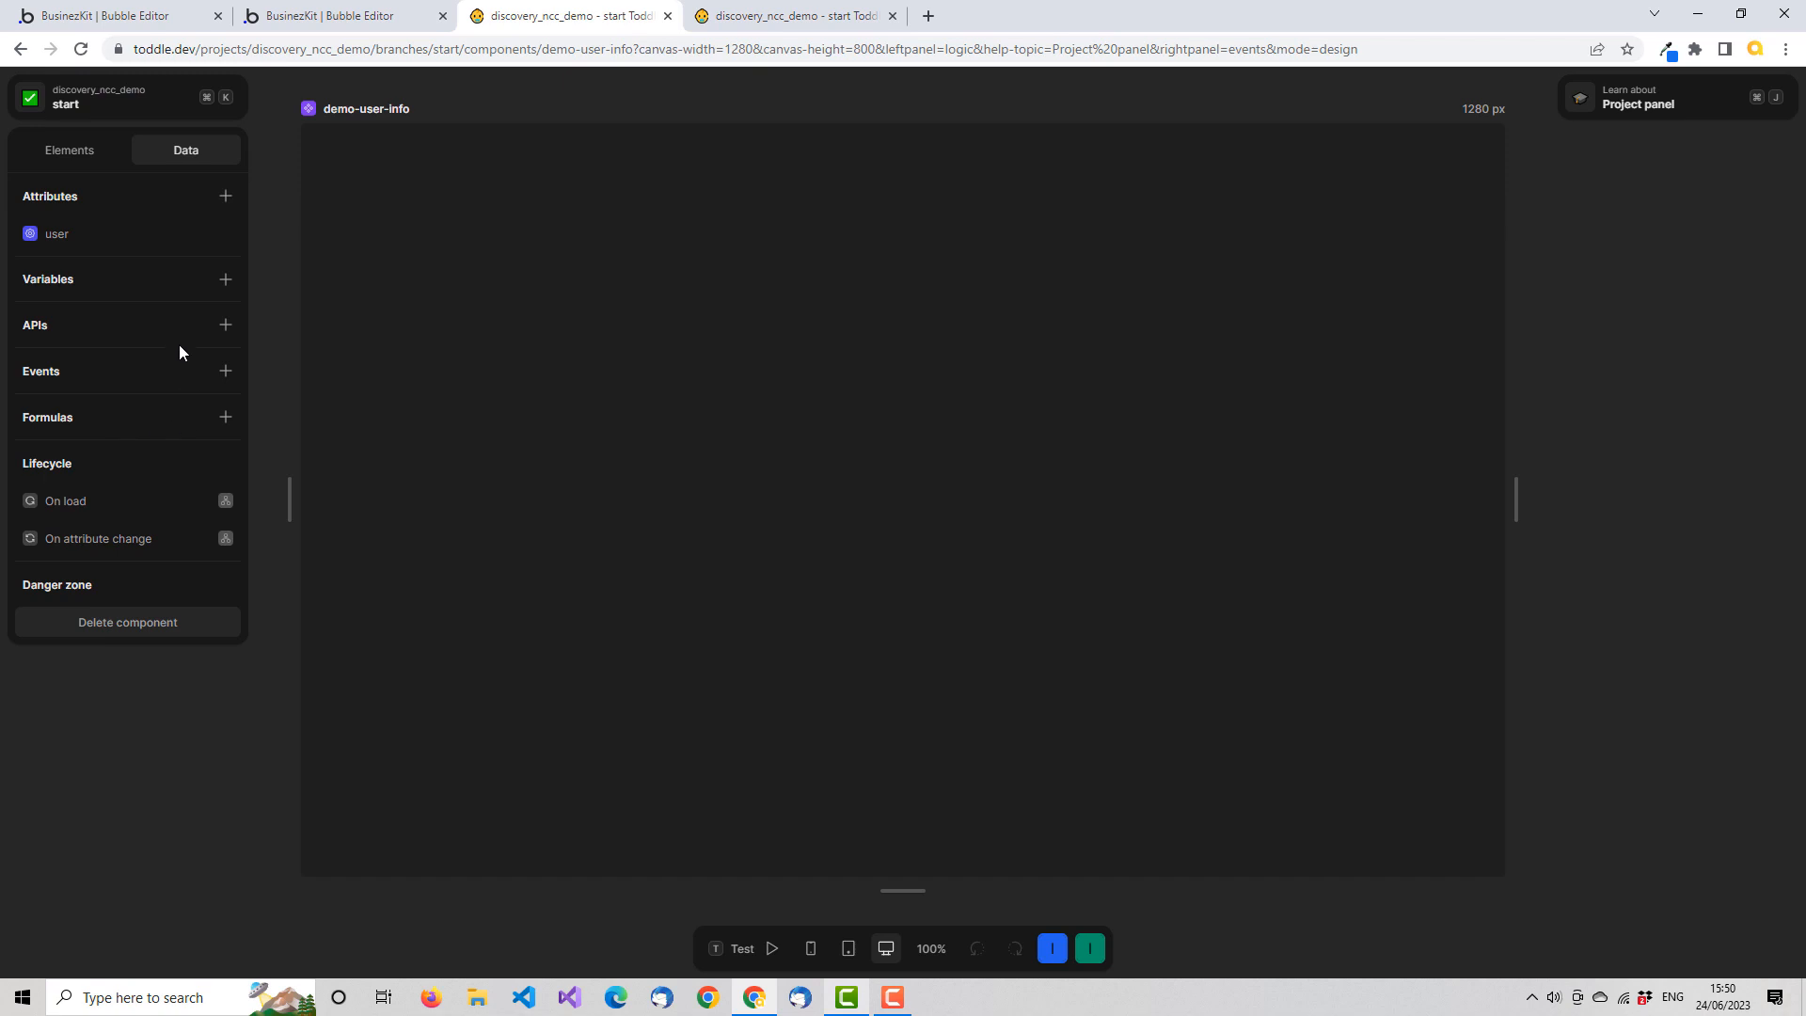
pyautogui.click(66, 234)
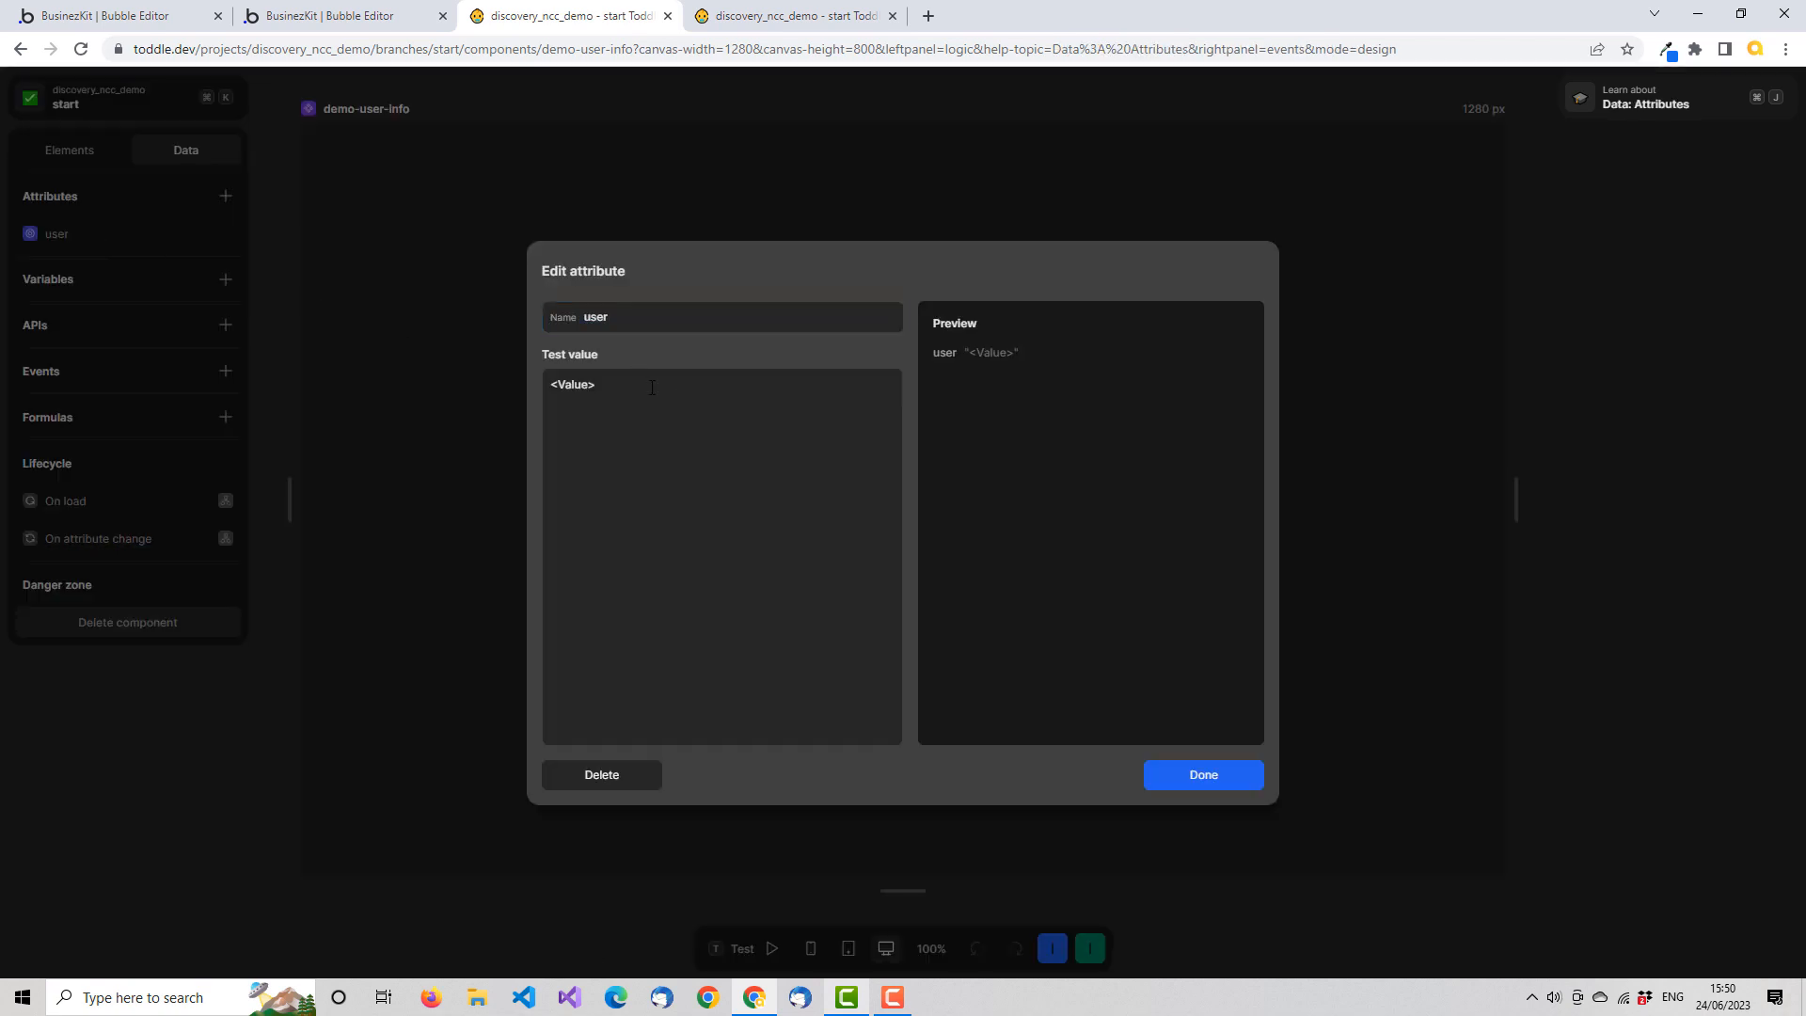
pyautogui.click(615, 384)
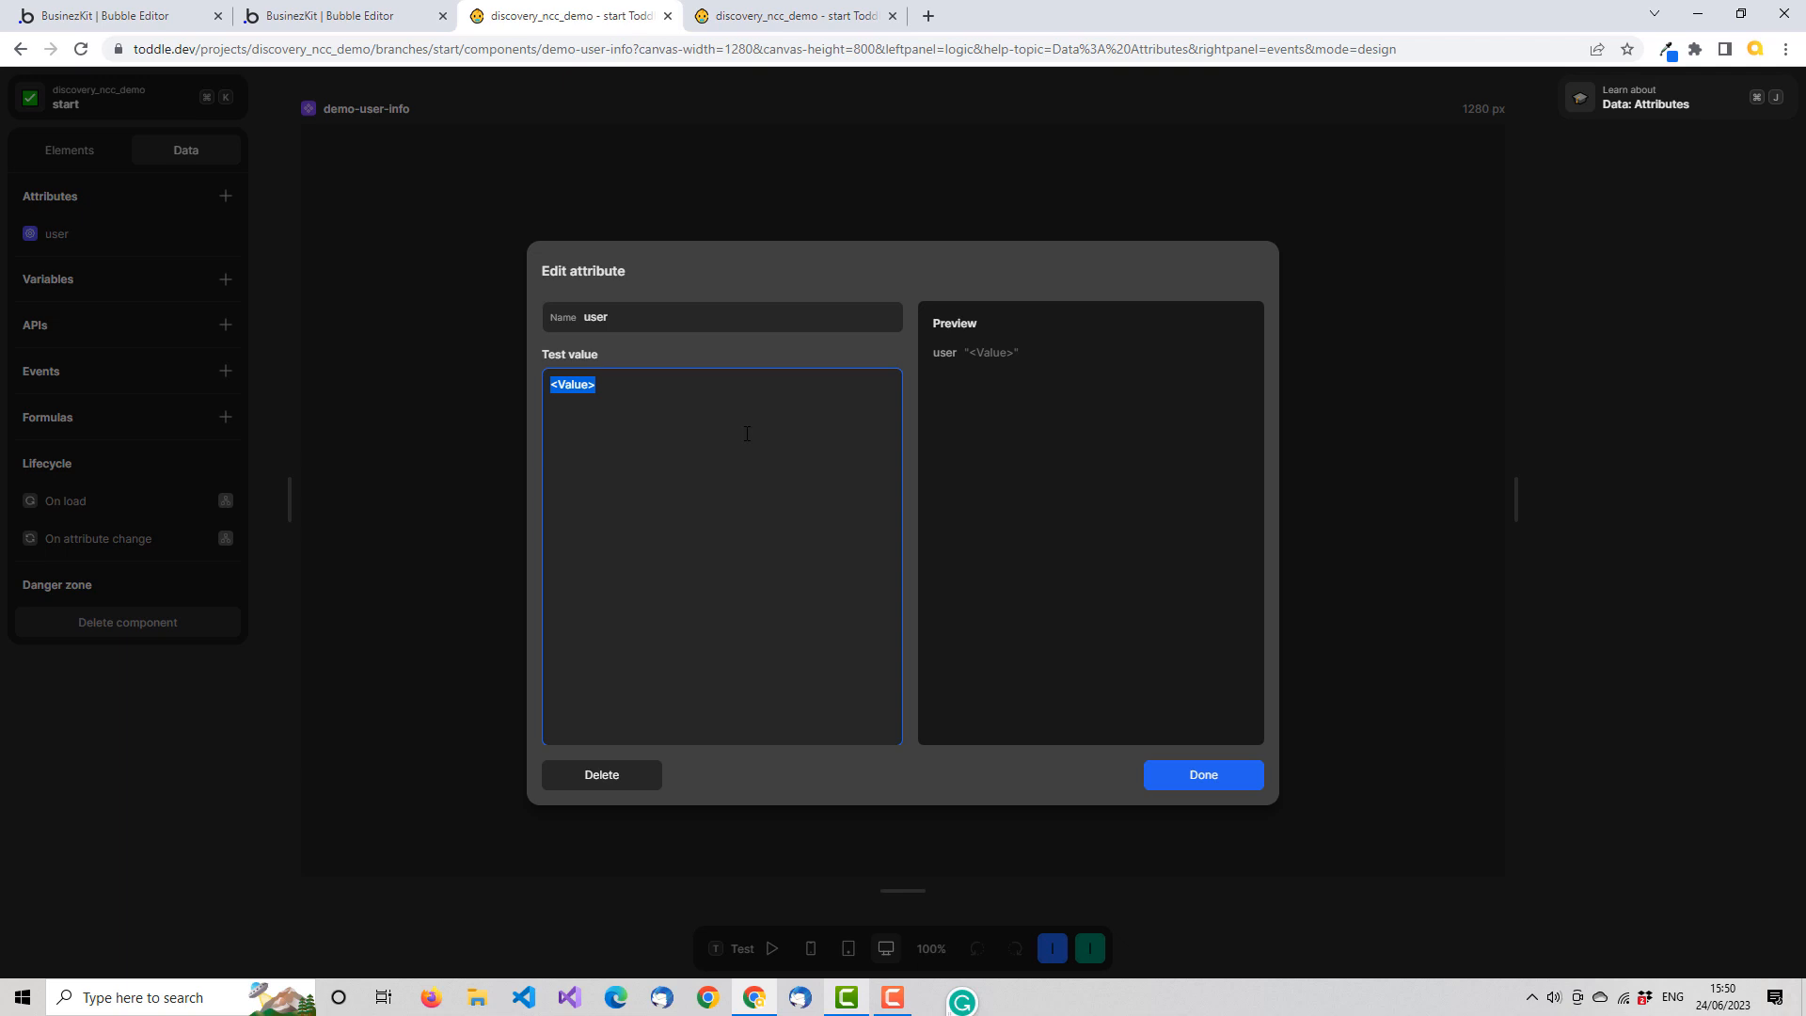
pyautogui.hotkey('ctrl', 'v')
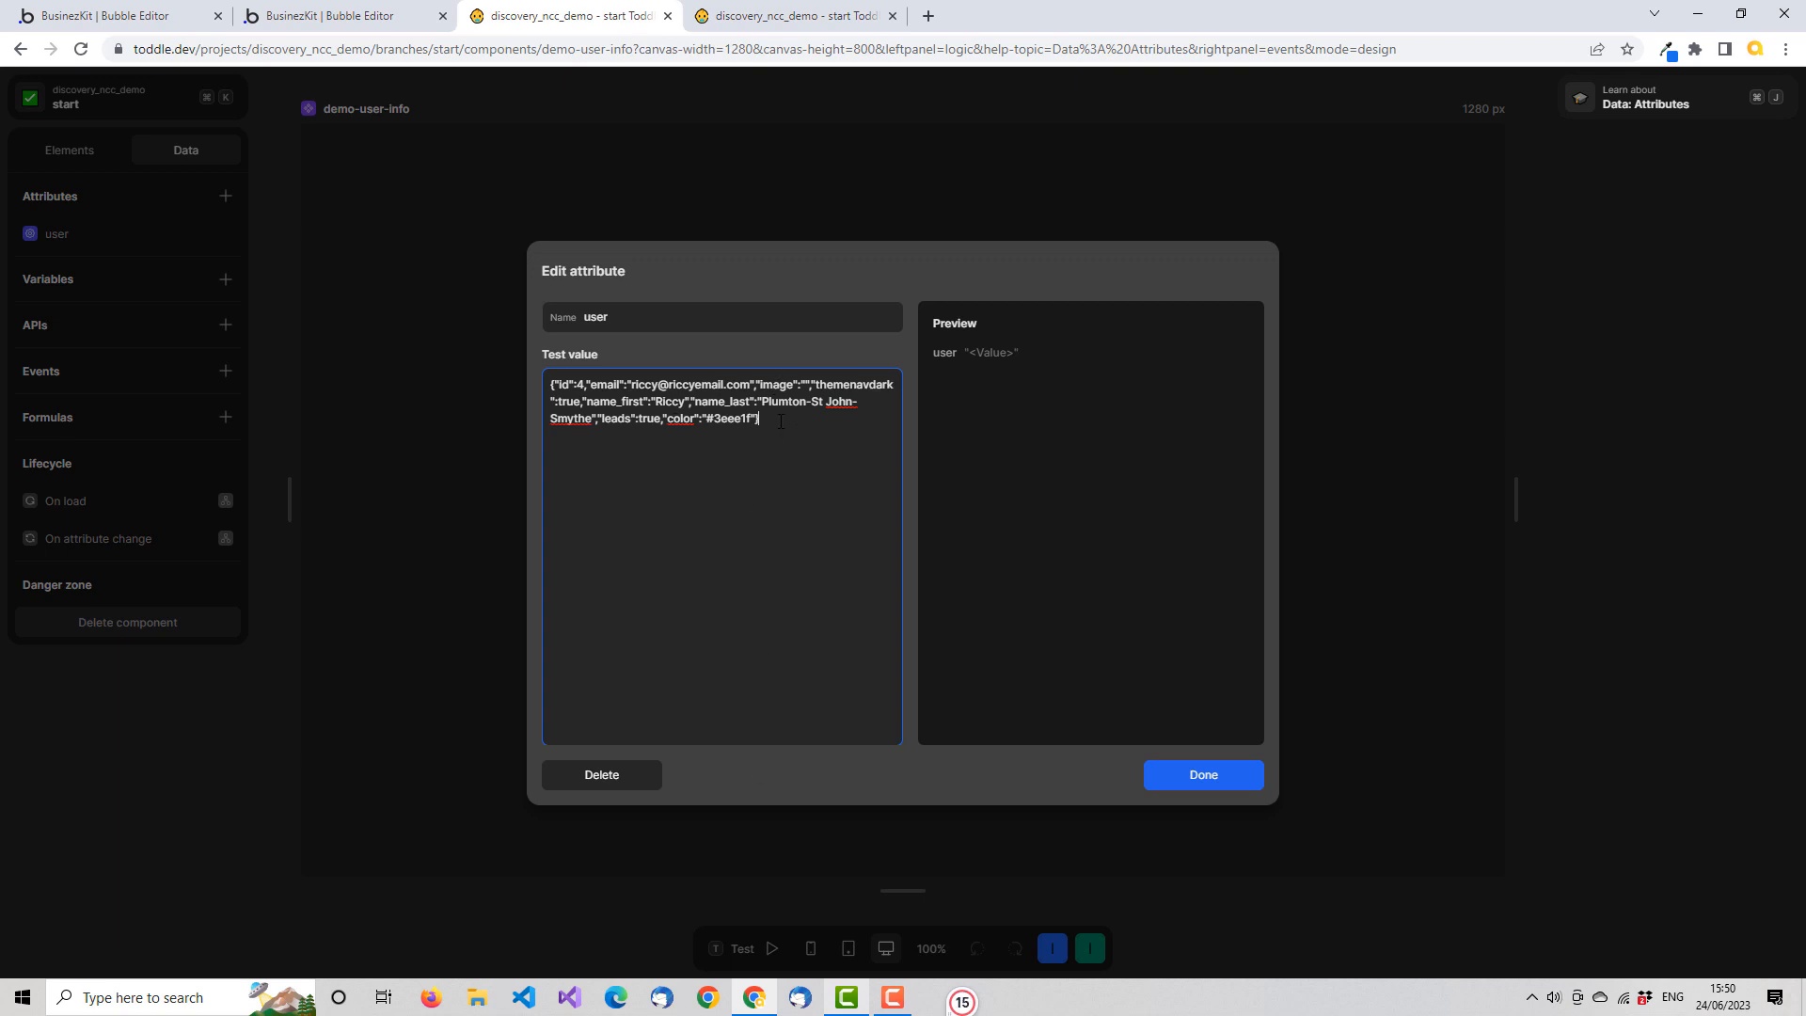
pyautogui.click(1238, 771)
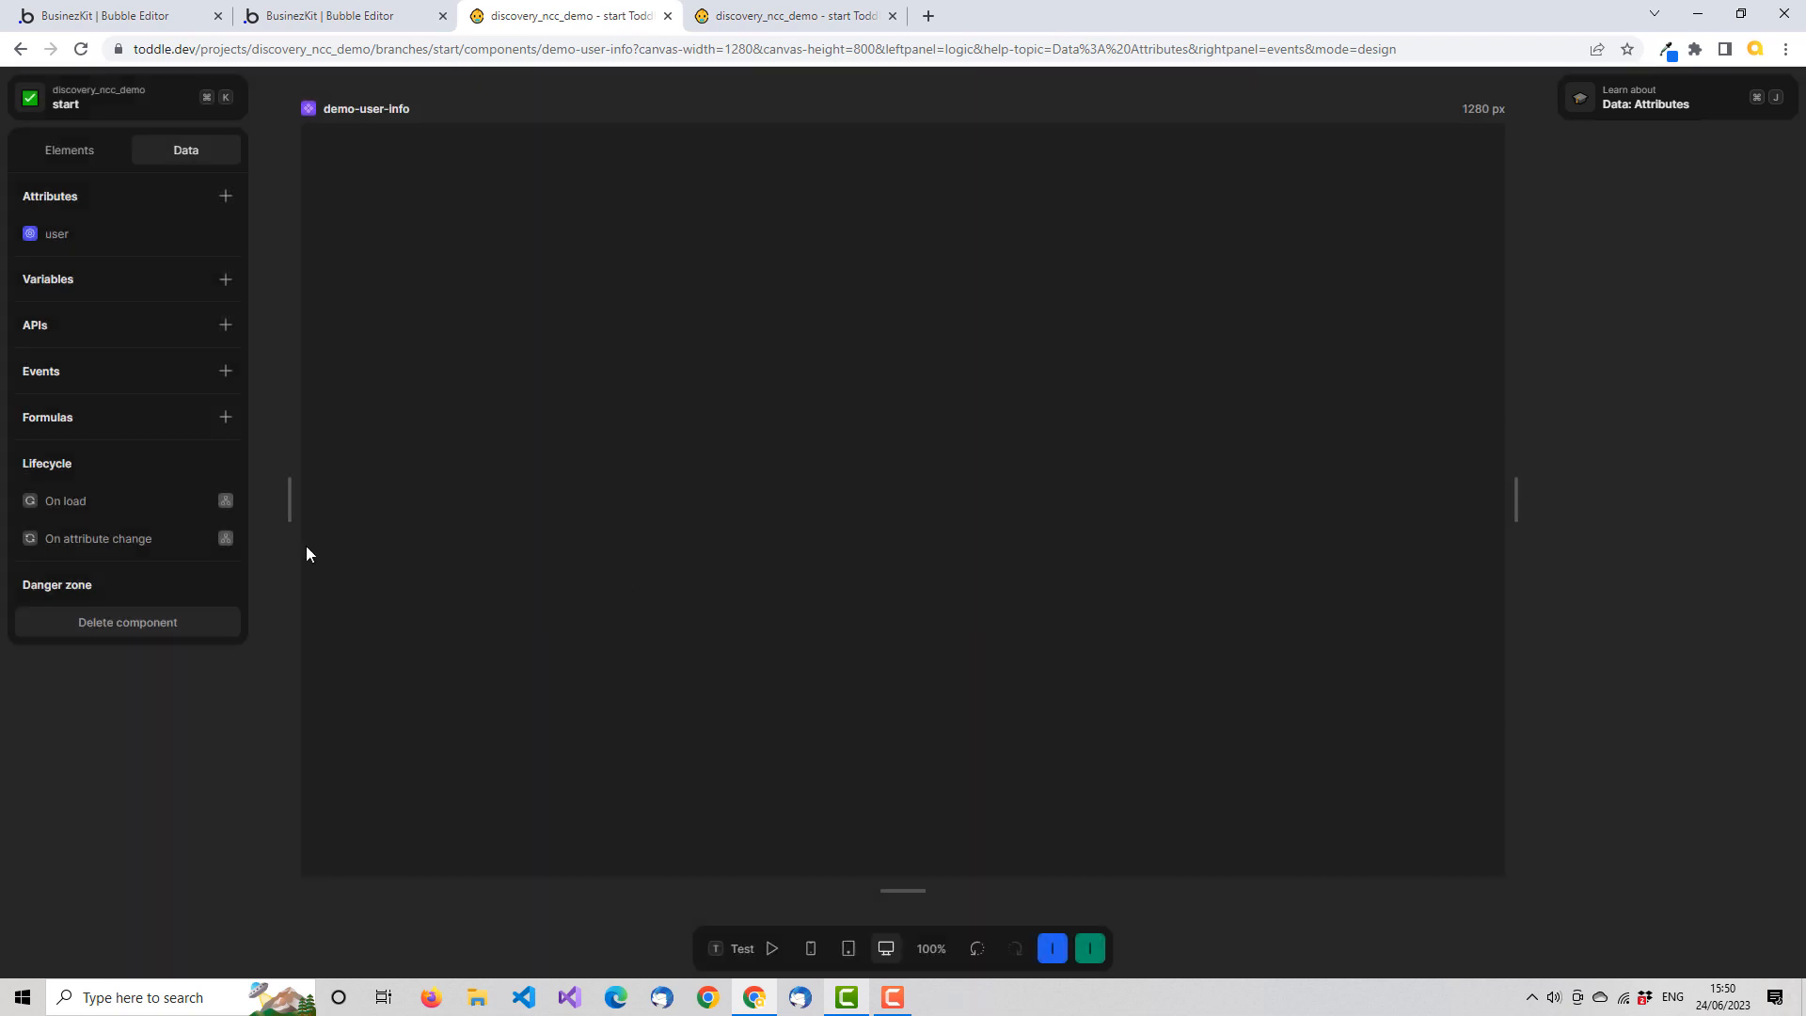
pyautogui.click(89, 234)
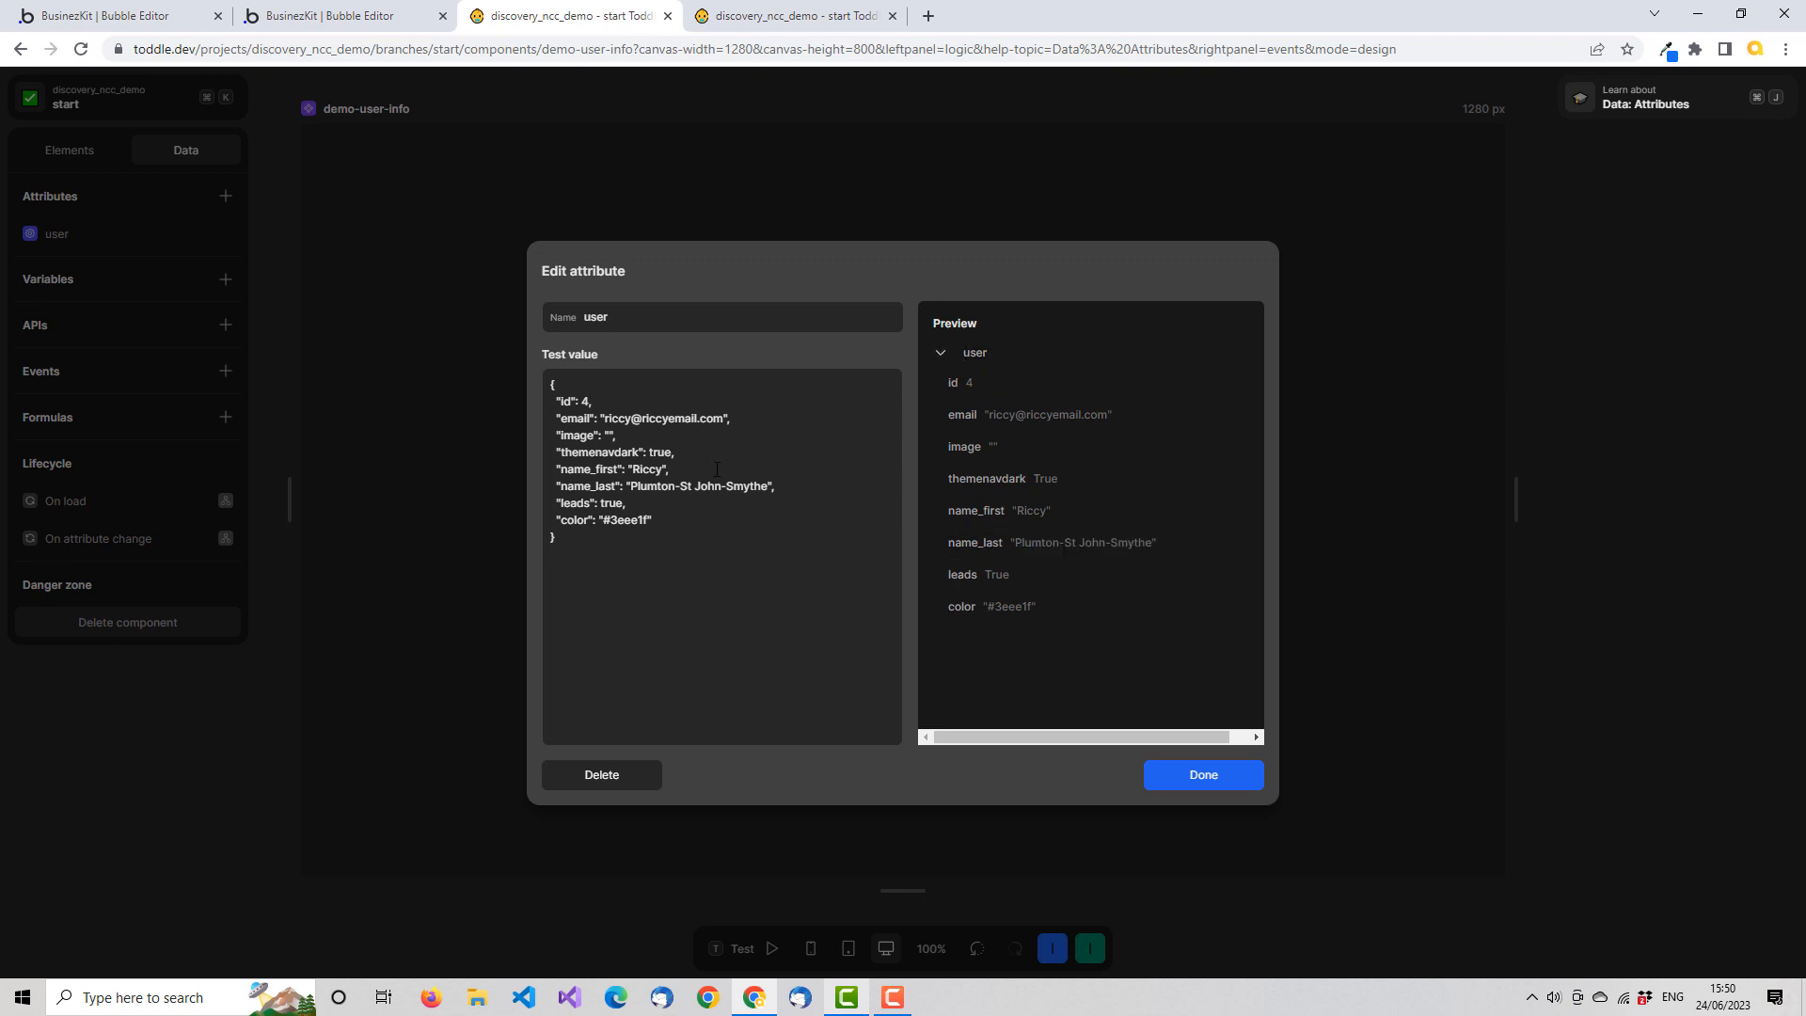
pyautogui.click(1231, 777)
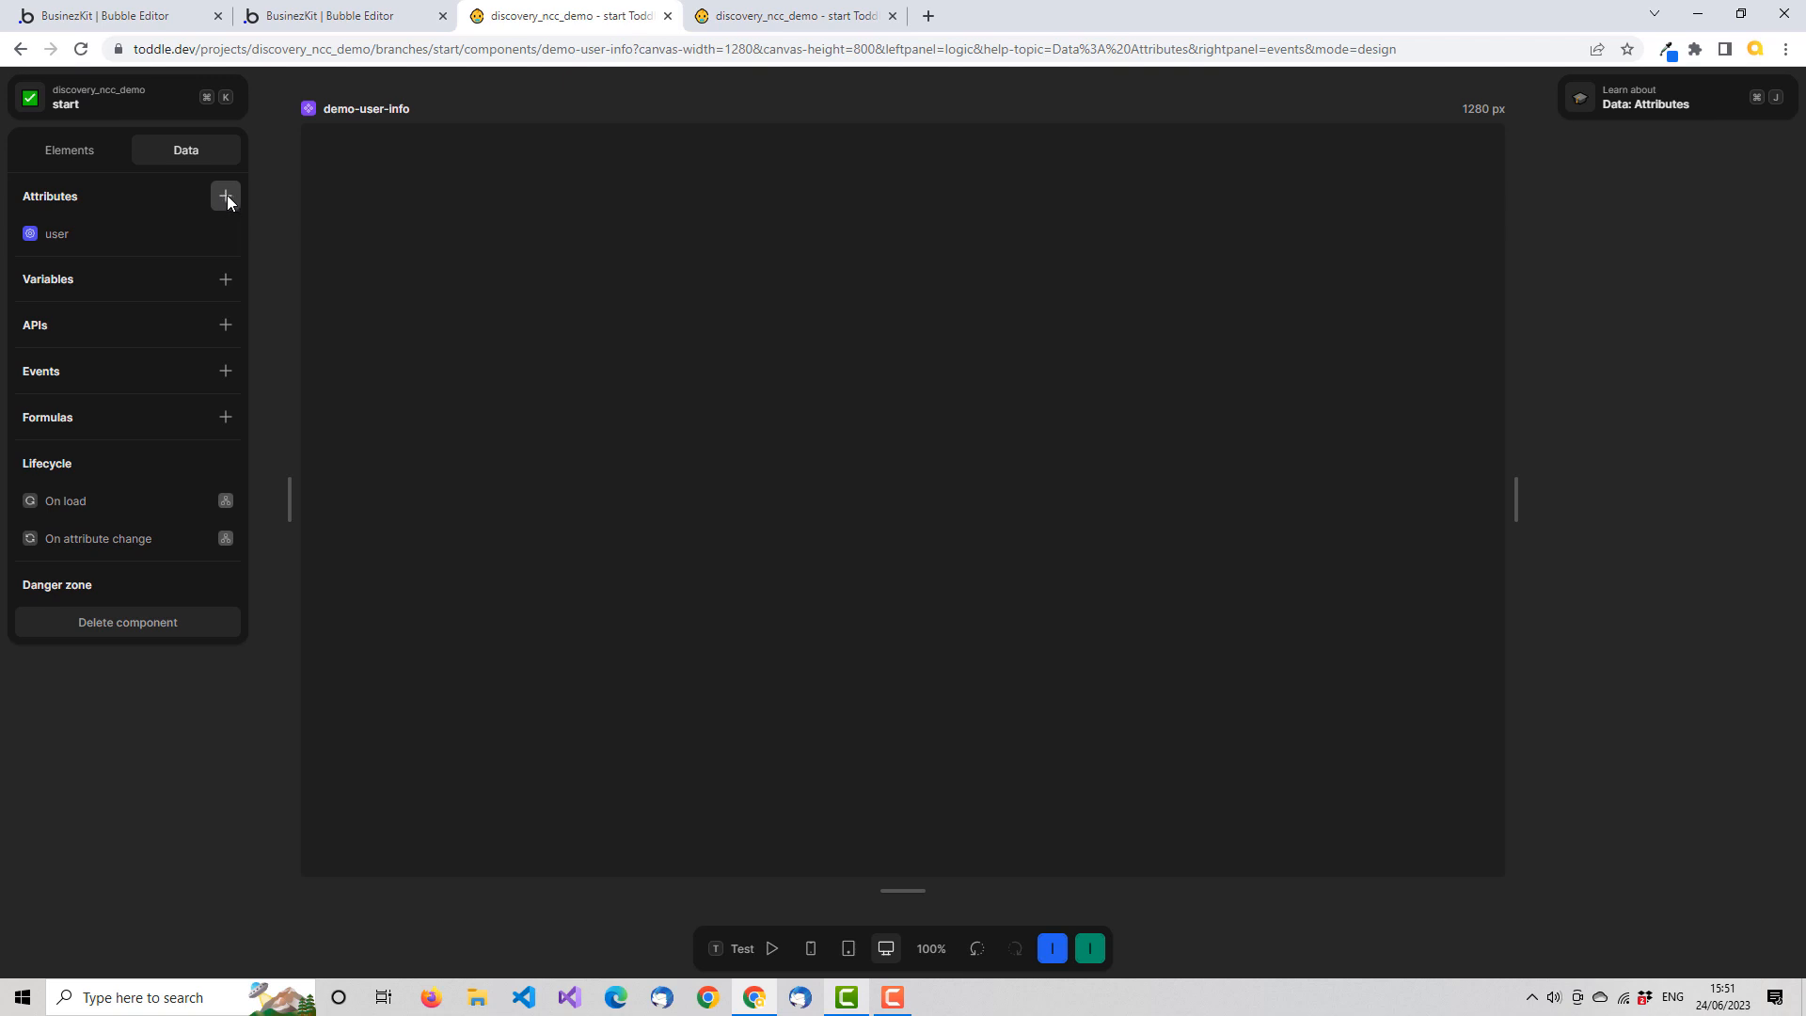
# Add an attribute named show-name to demo-user-info with the test value true
pyautogui.click(226, 196)
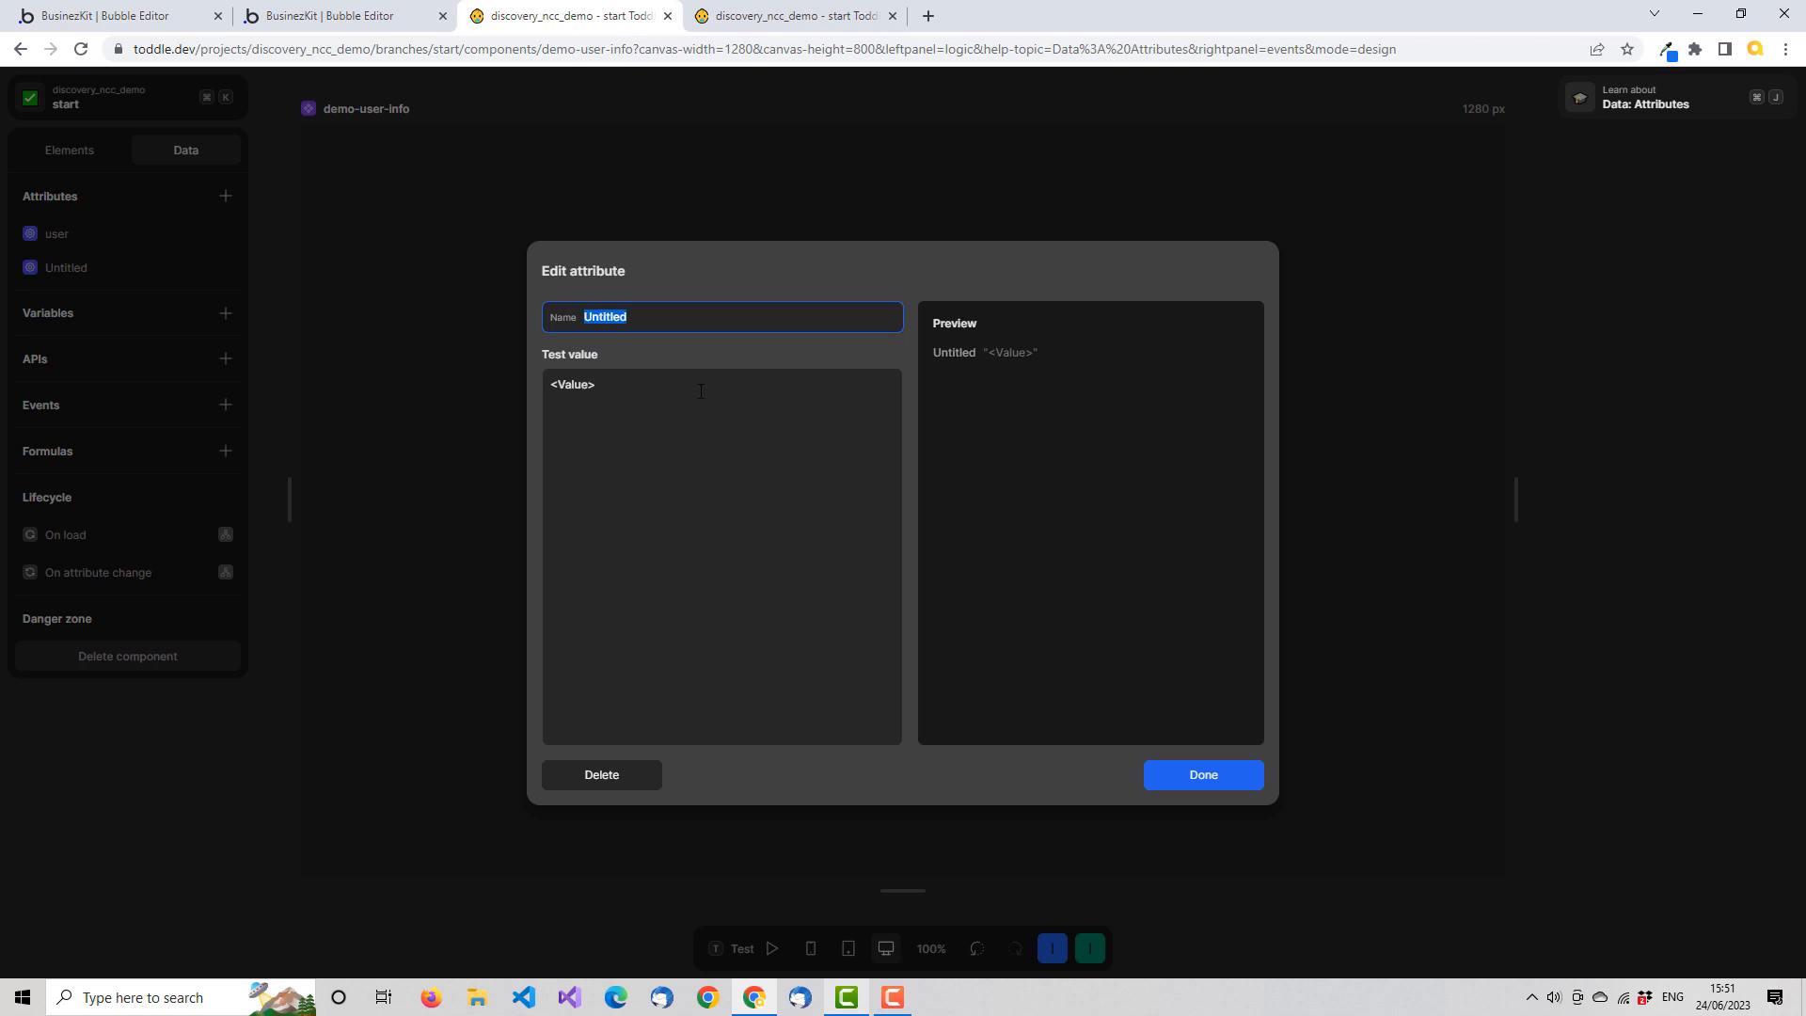
pyautogui.write('show-name')
pyautogui.press('Tab')
pyautogui.write('true')
pyautogui.press('Tab')
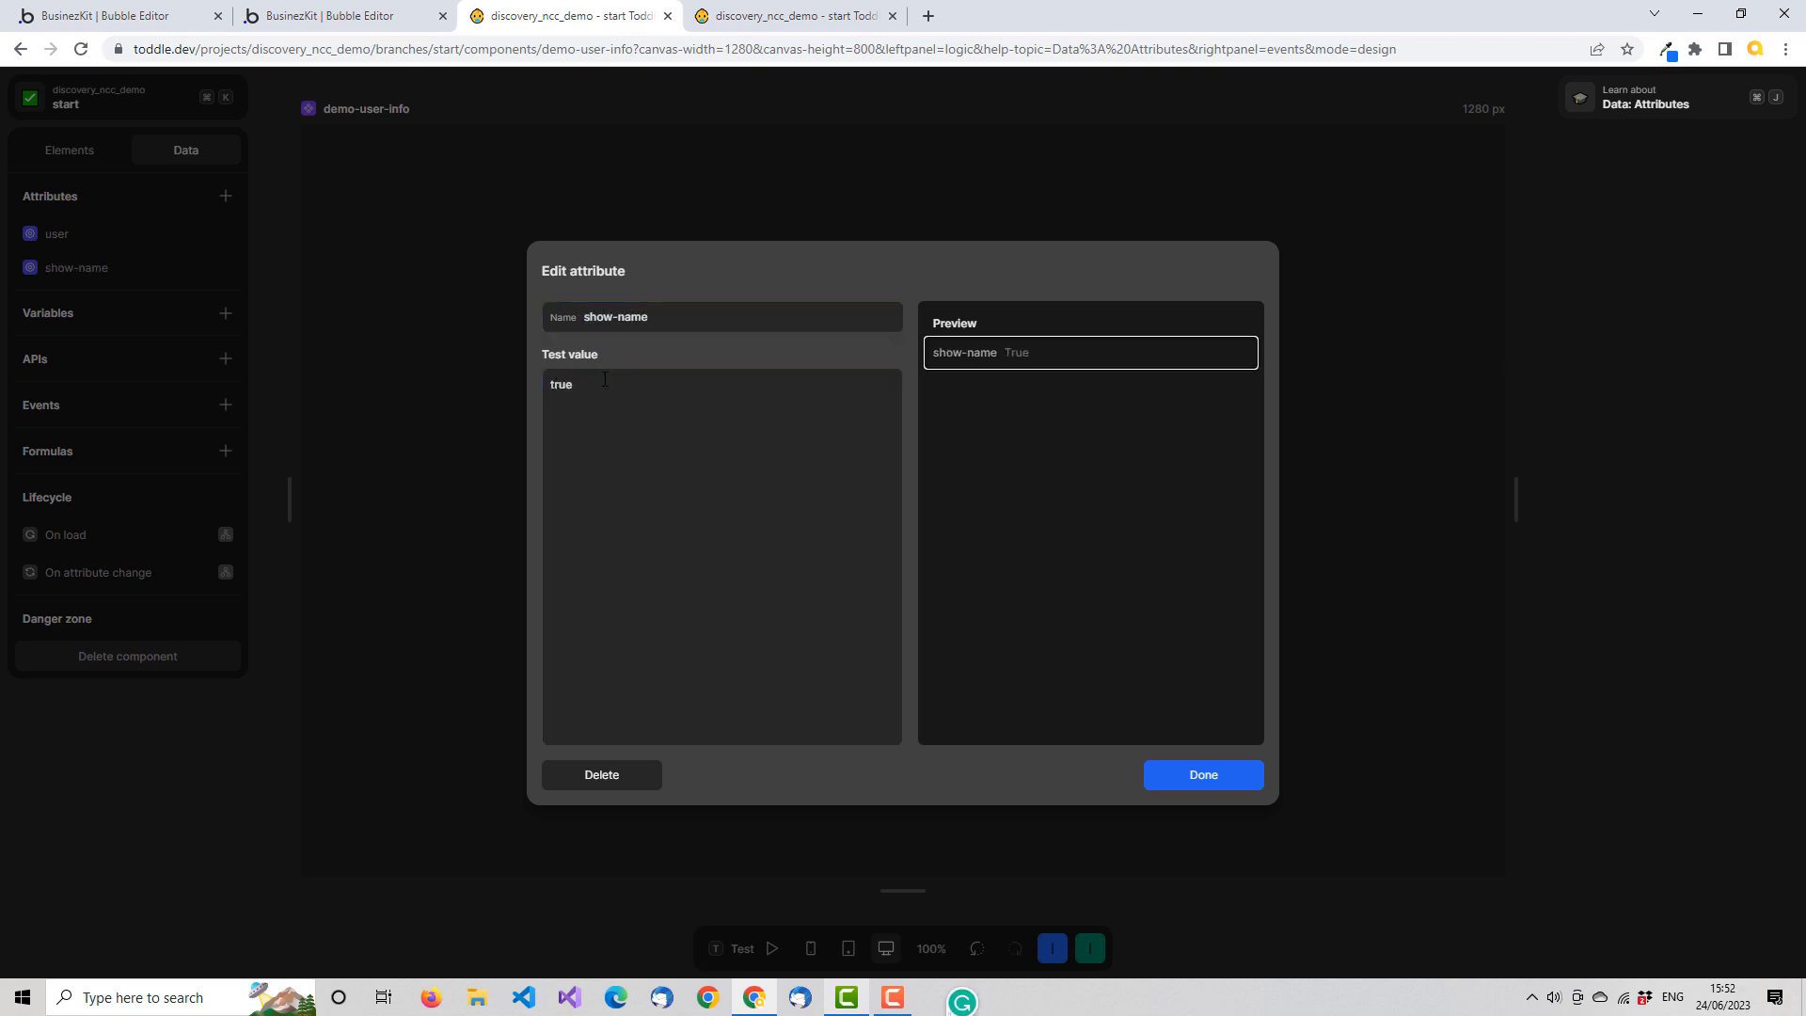
pyautogui.click(1213, 780)
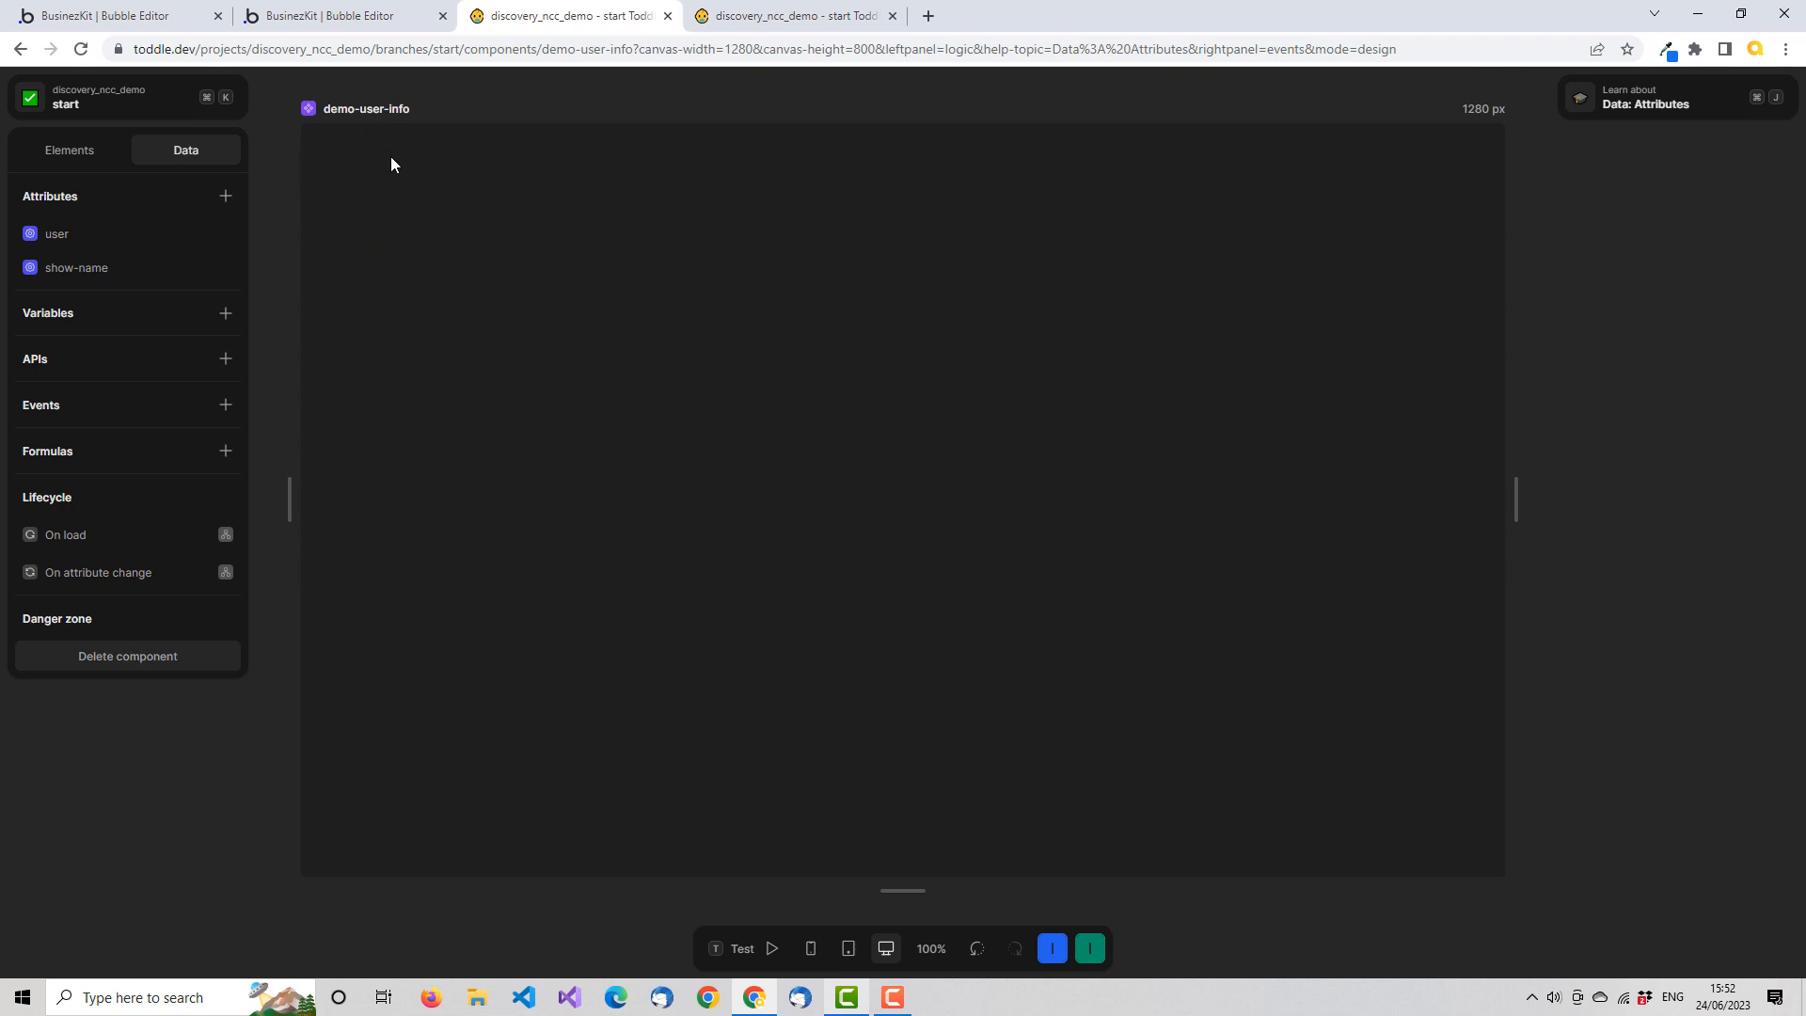
# Add a div to the demo-user-info root and set its layout direction to a left-to-right row
pyautogui.click(800, 16)
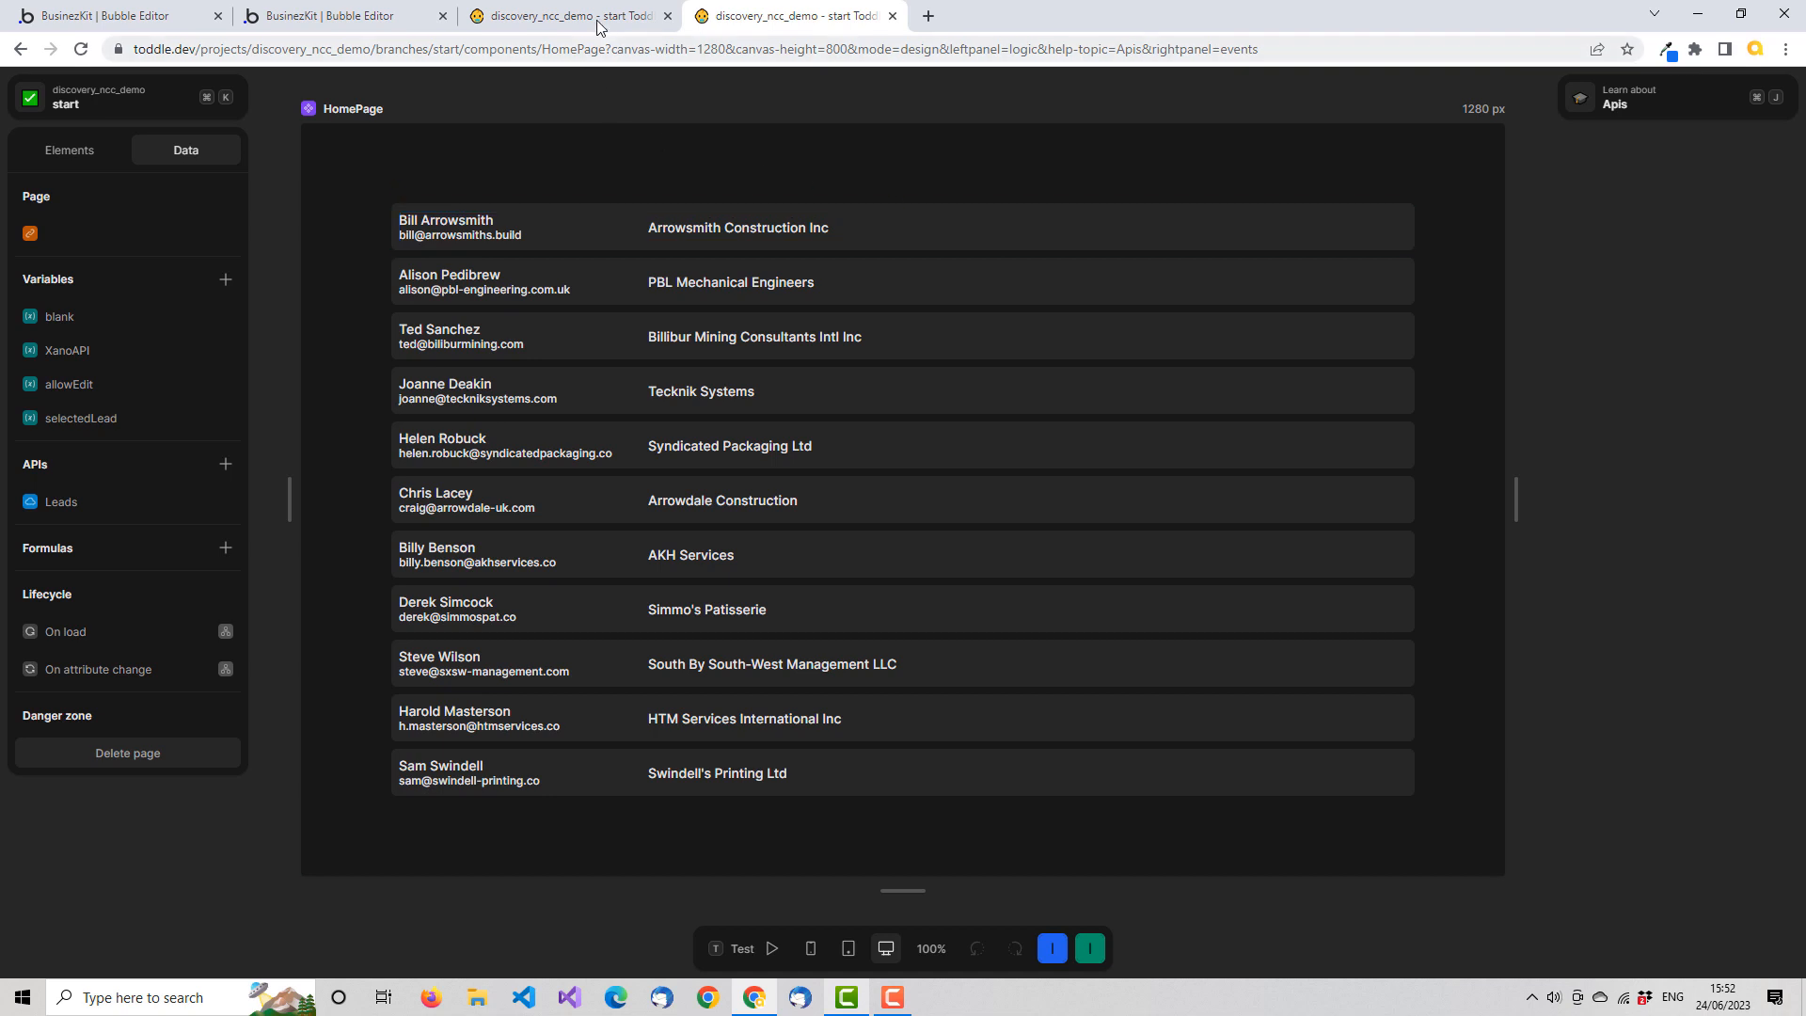
pyautogui.click(564, 16)
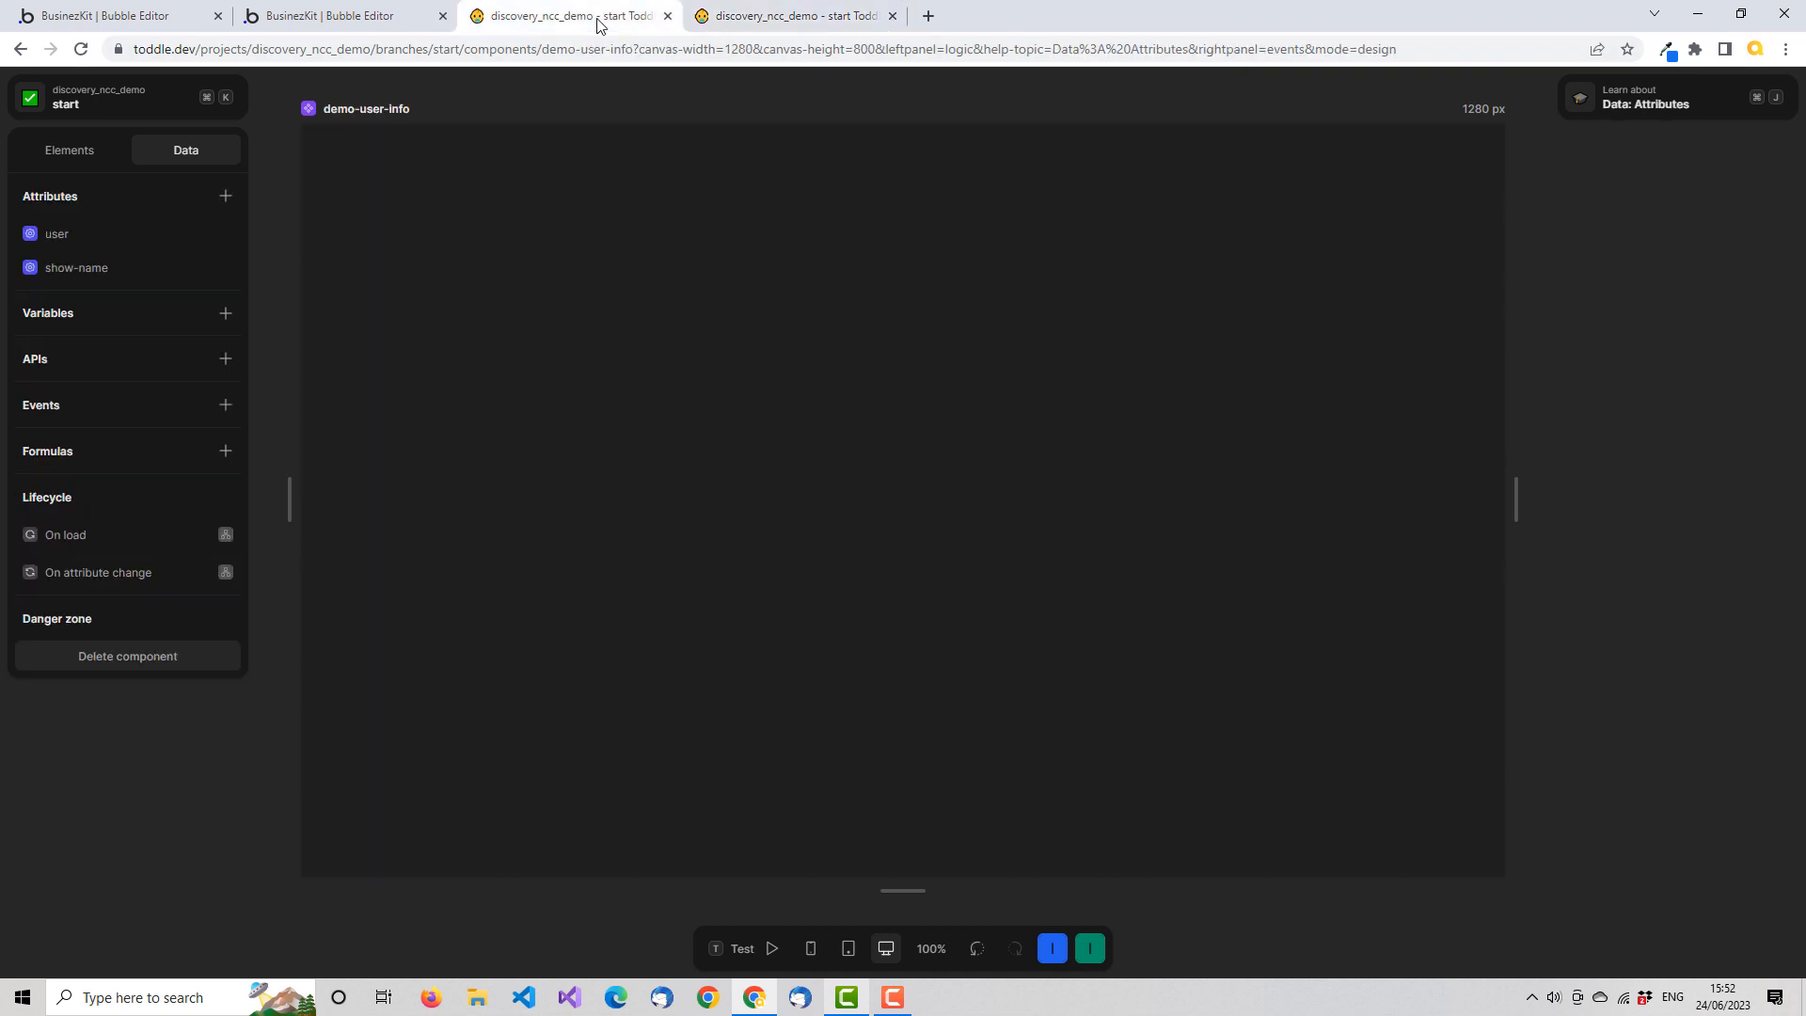
pyautogui.click(121, 157)
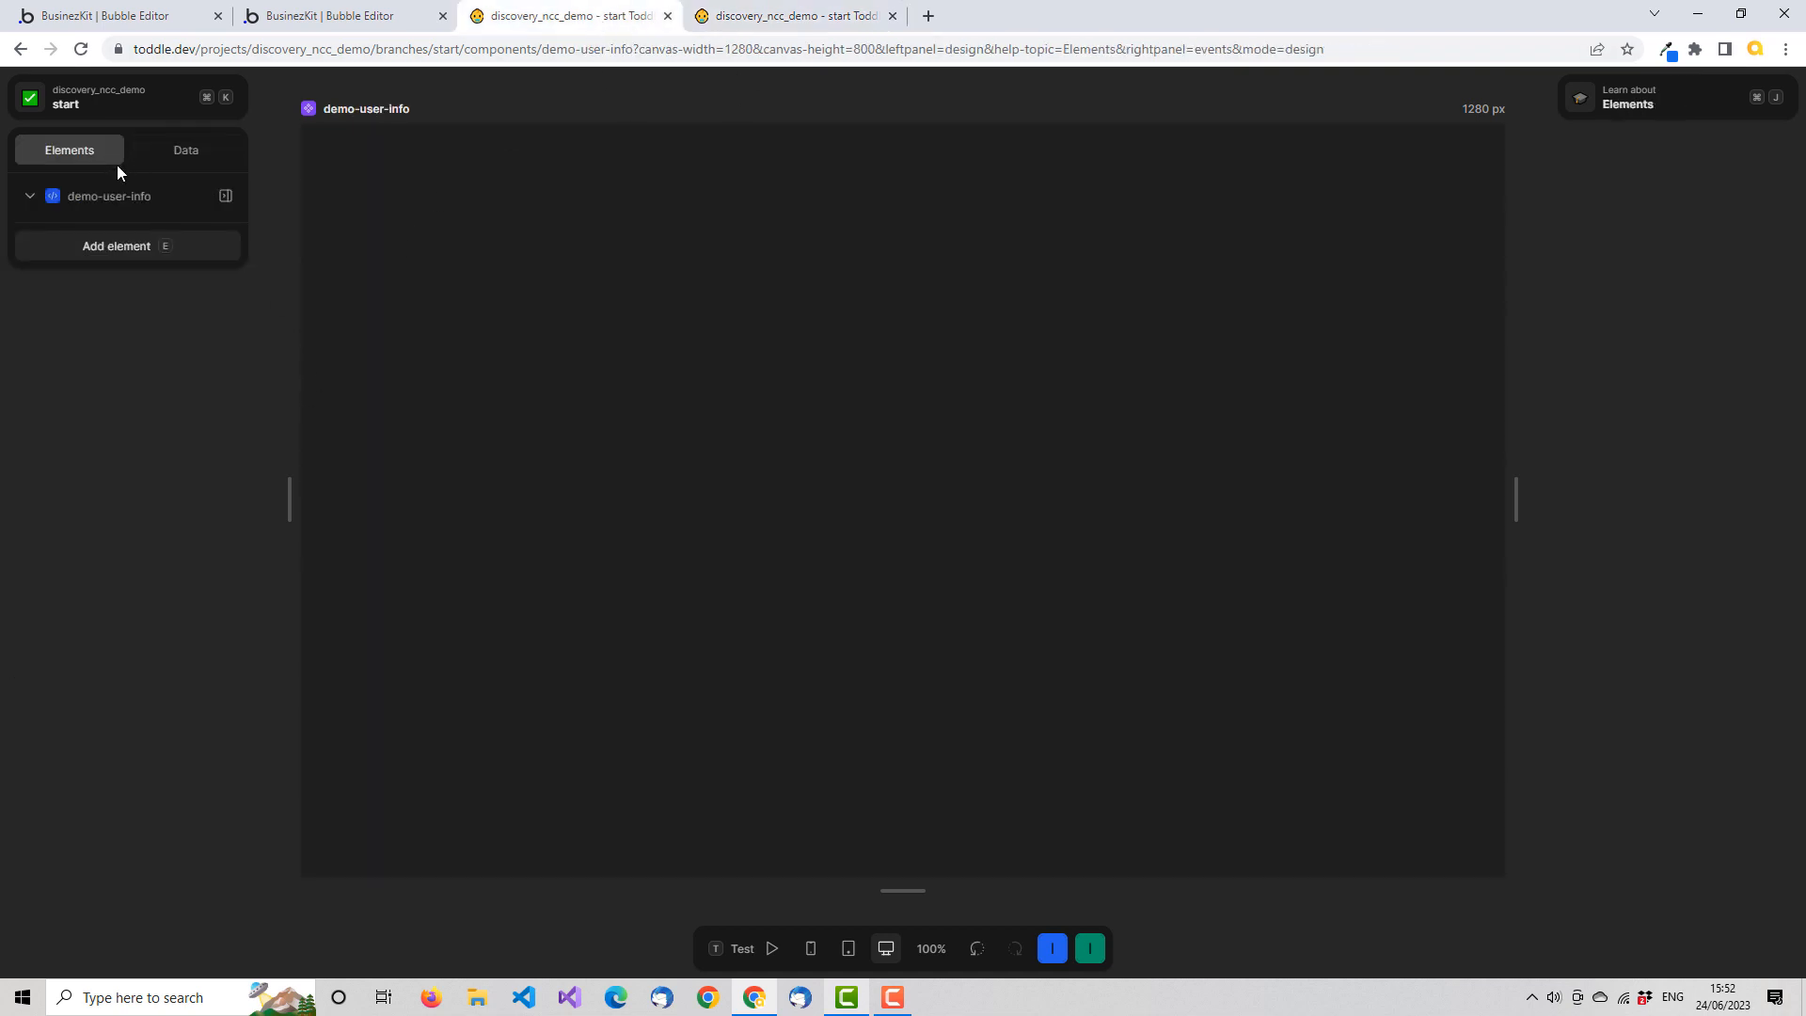
pyautogui.click(165, 245)
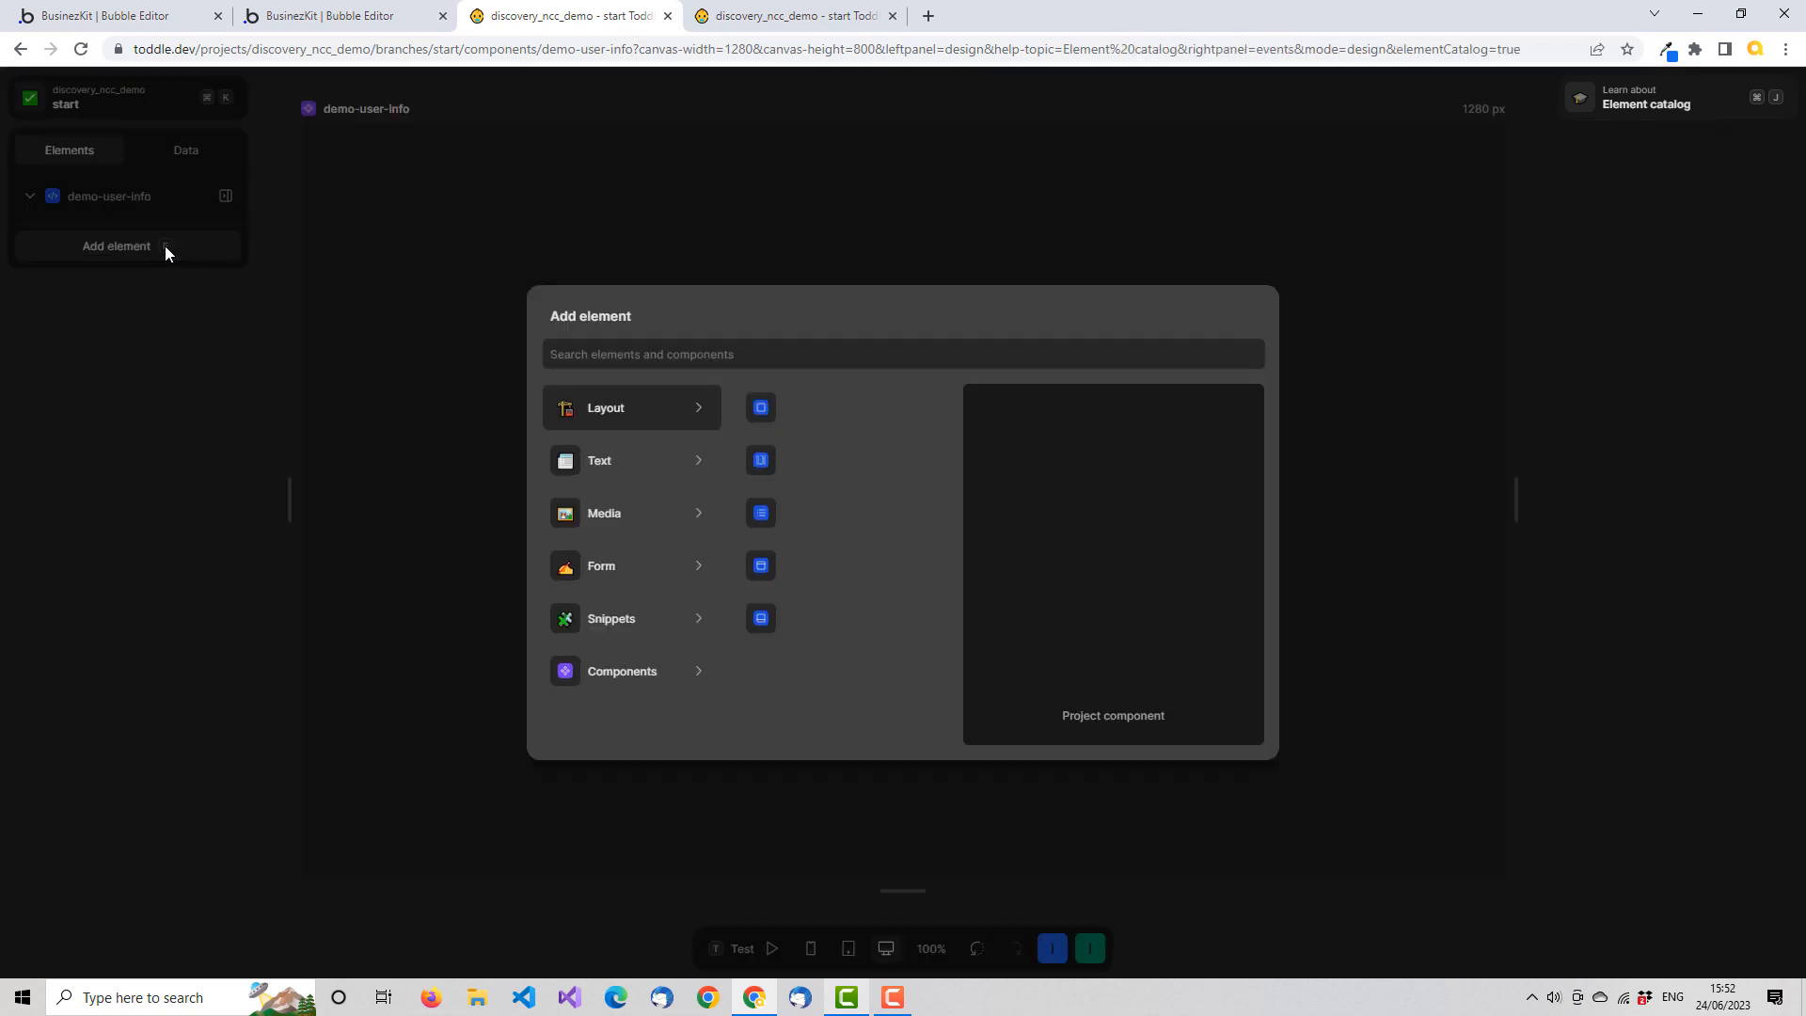
pyautogui.write('div')
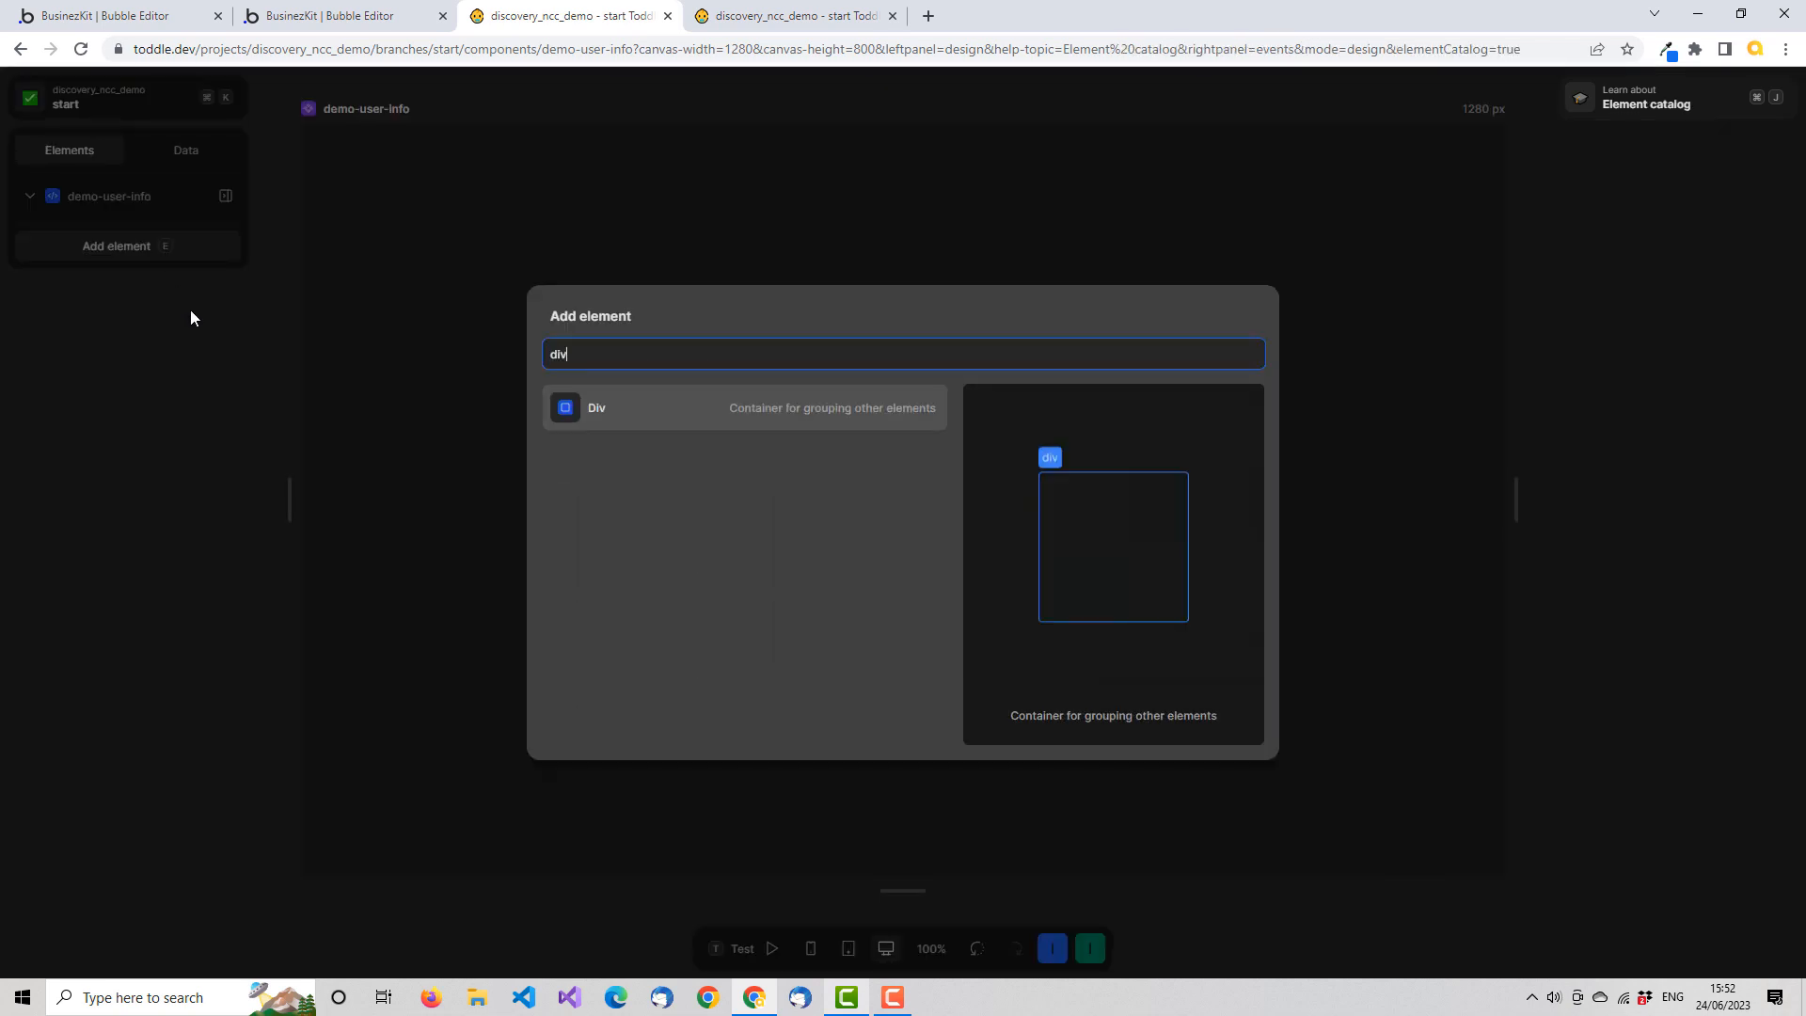
pyautogui.click(601, 406)
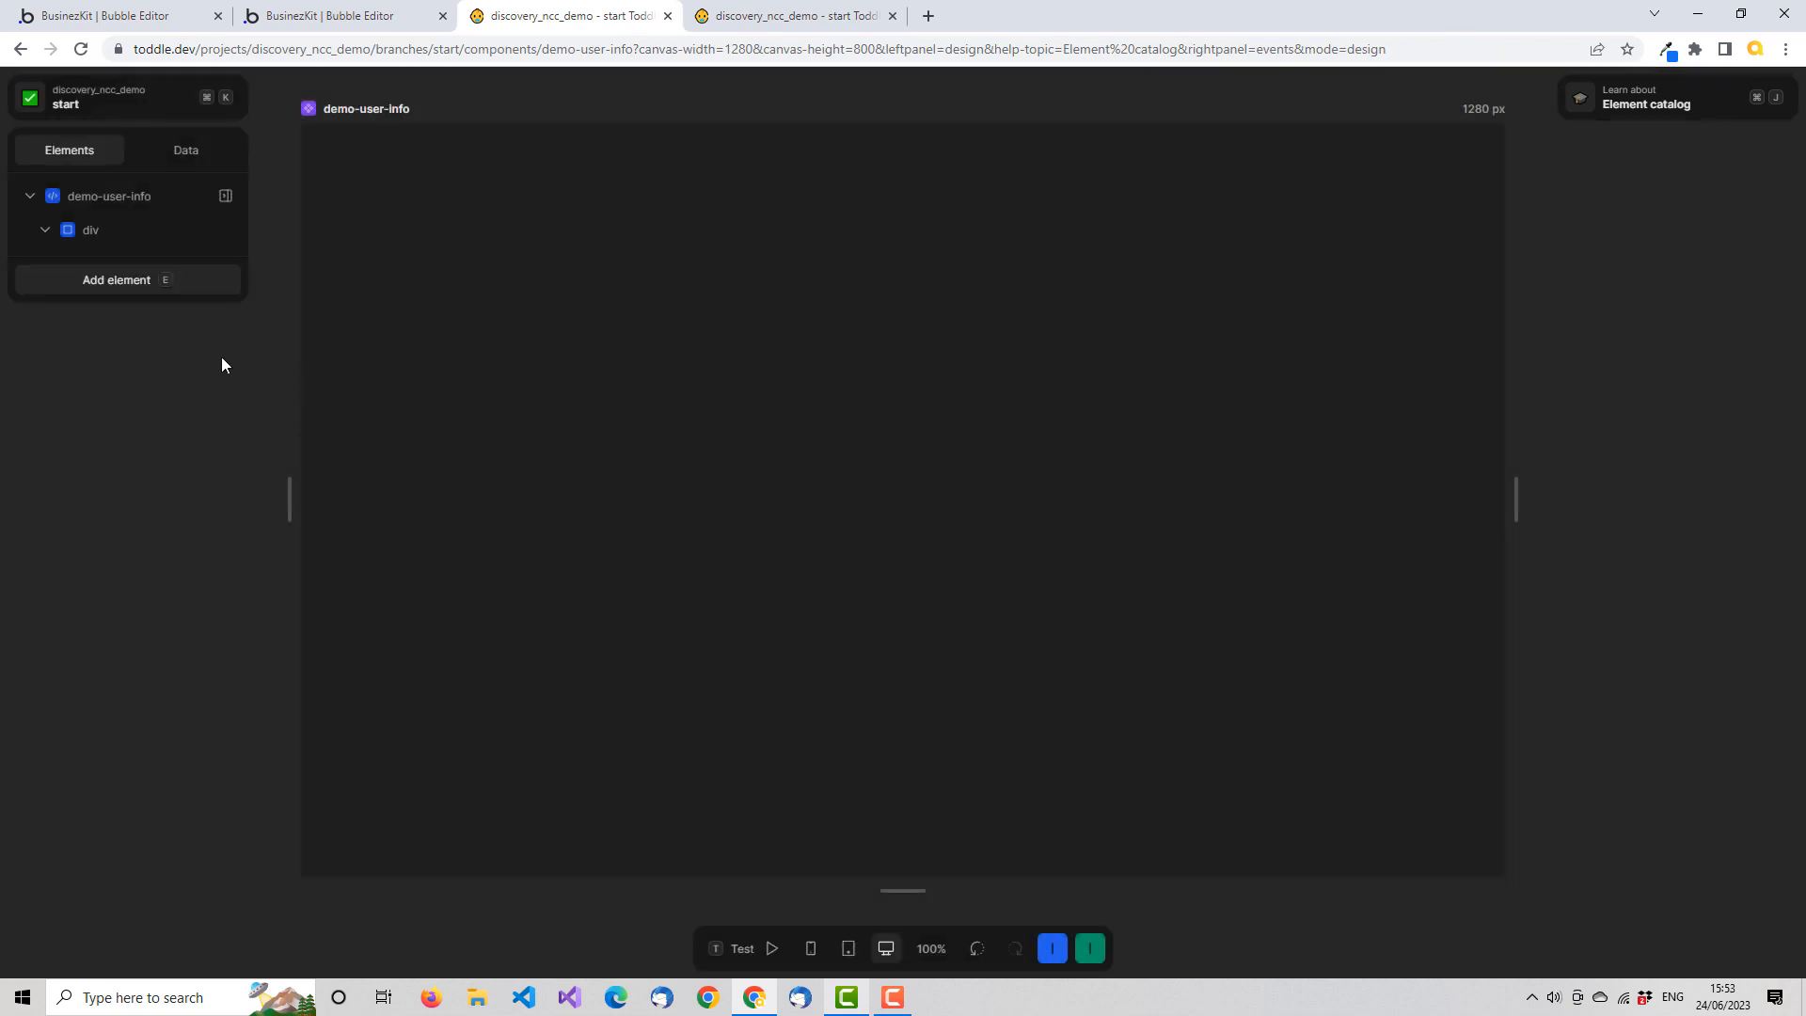
pyautogui.click(125, 232)
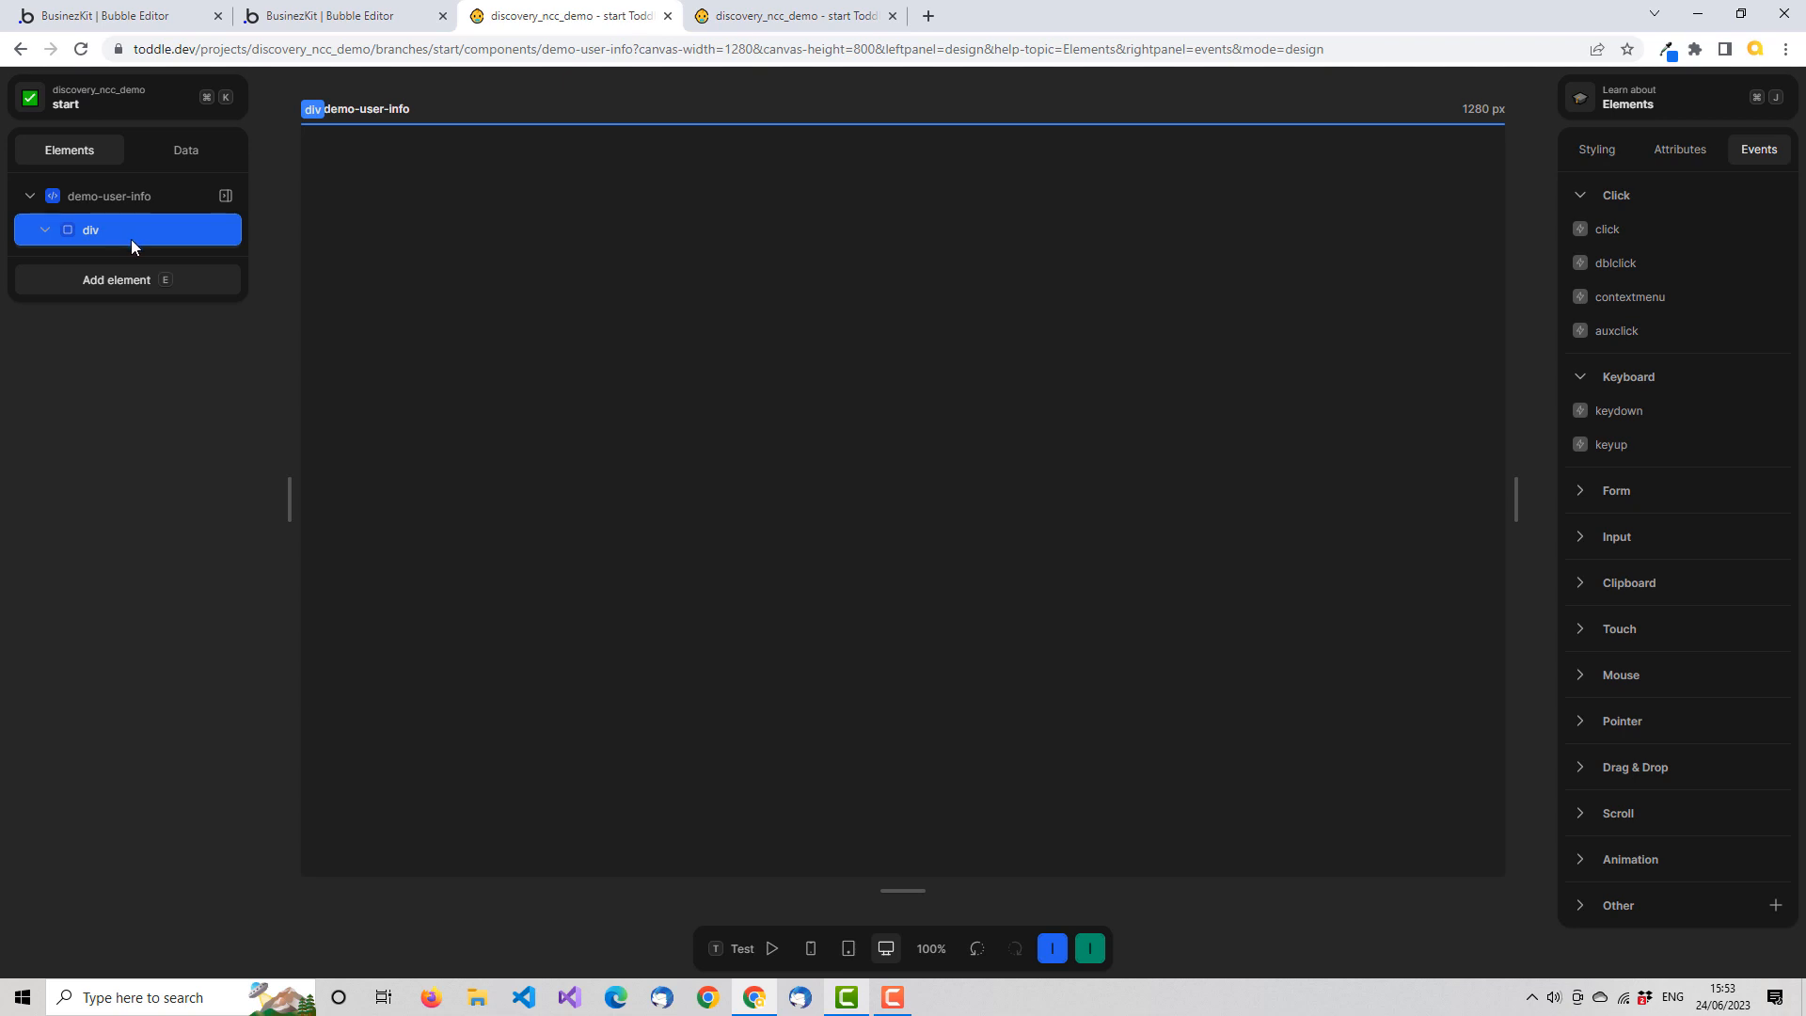
pyautogui.click(1600, 150)
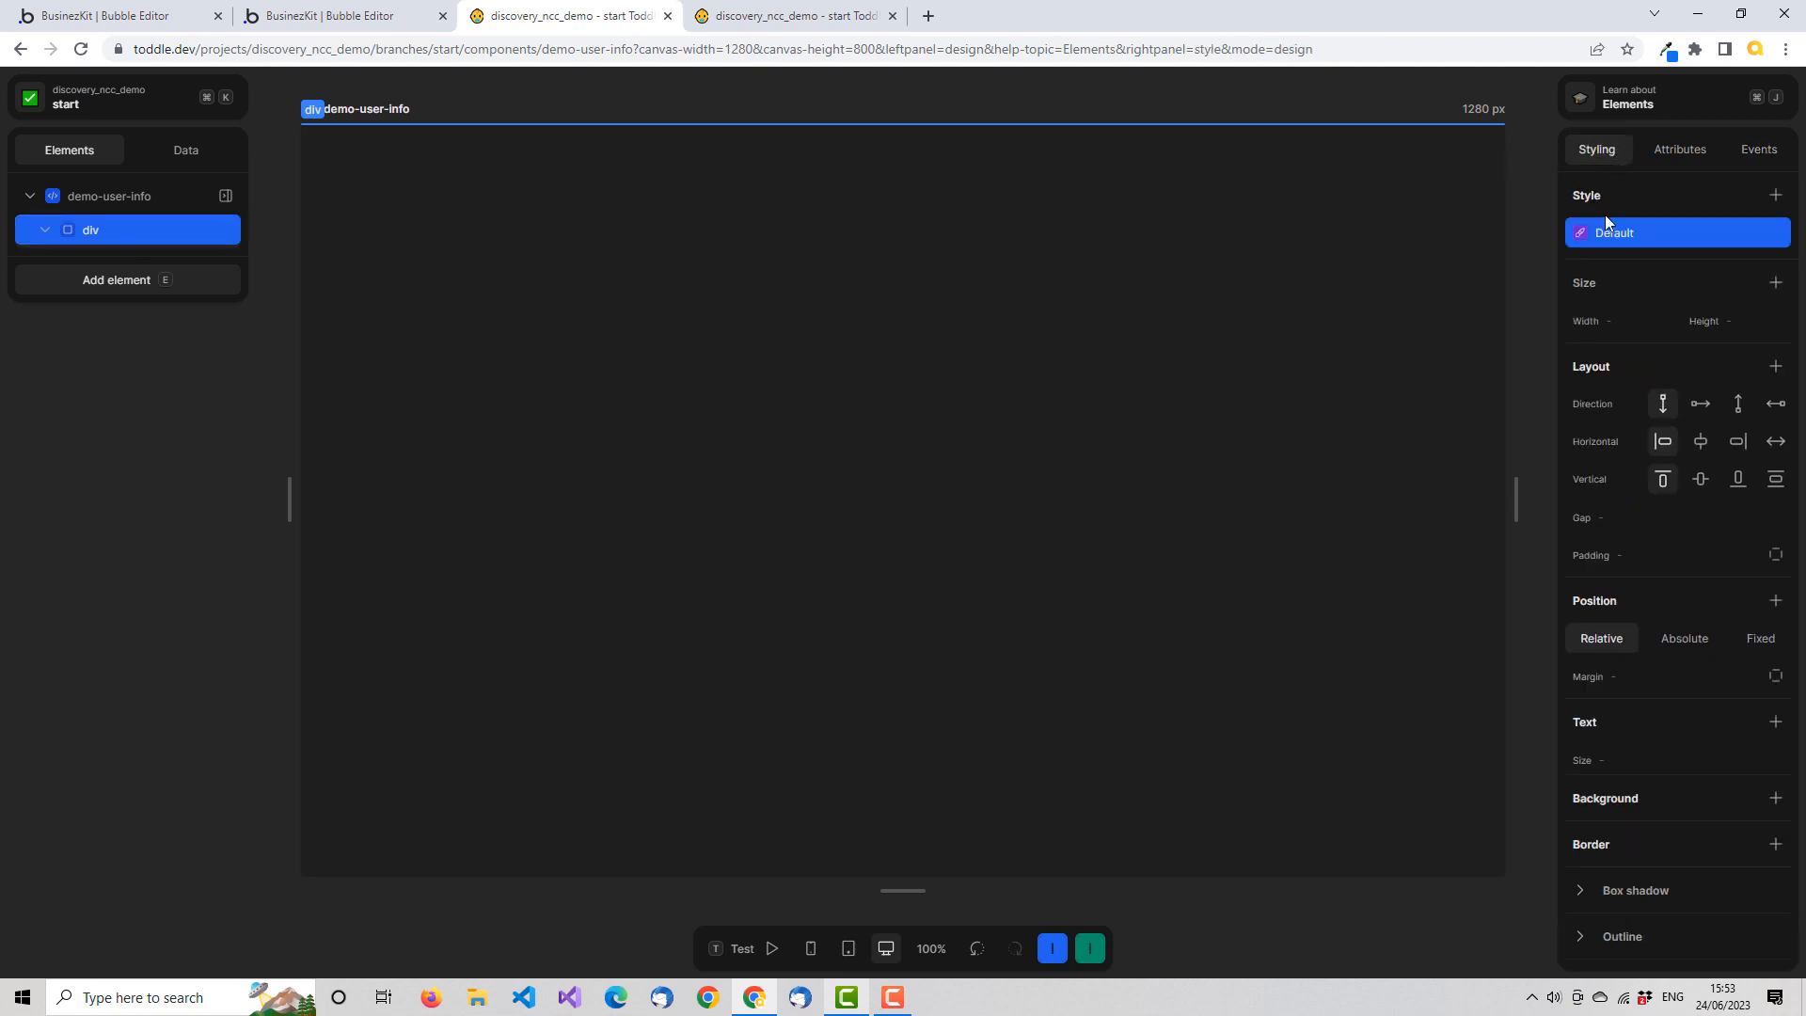
pyautogui.click(1707, 404)
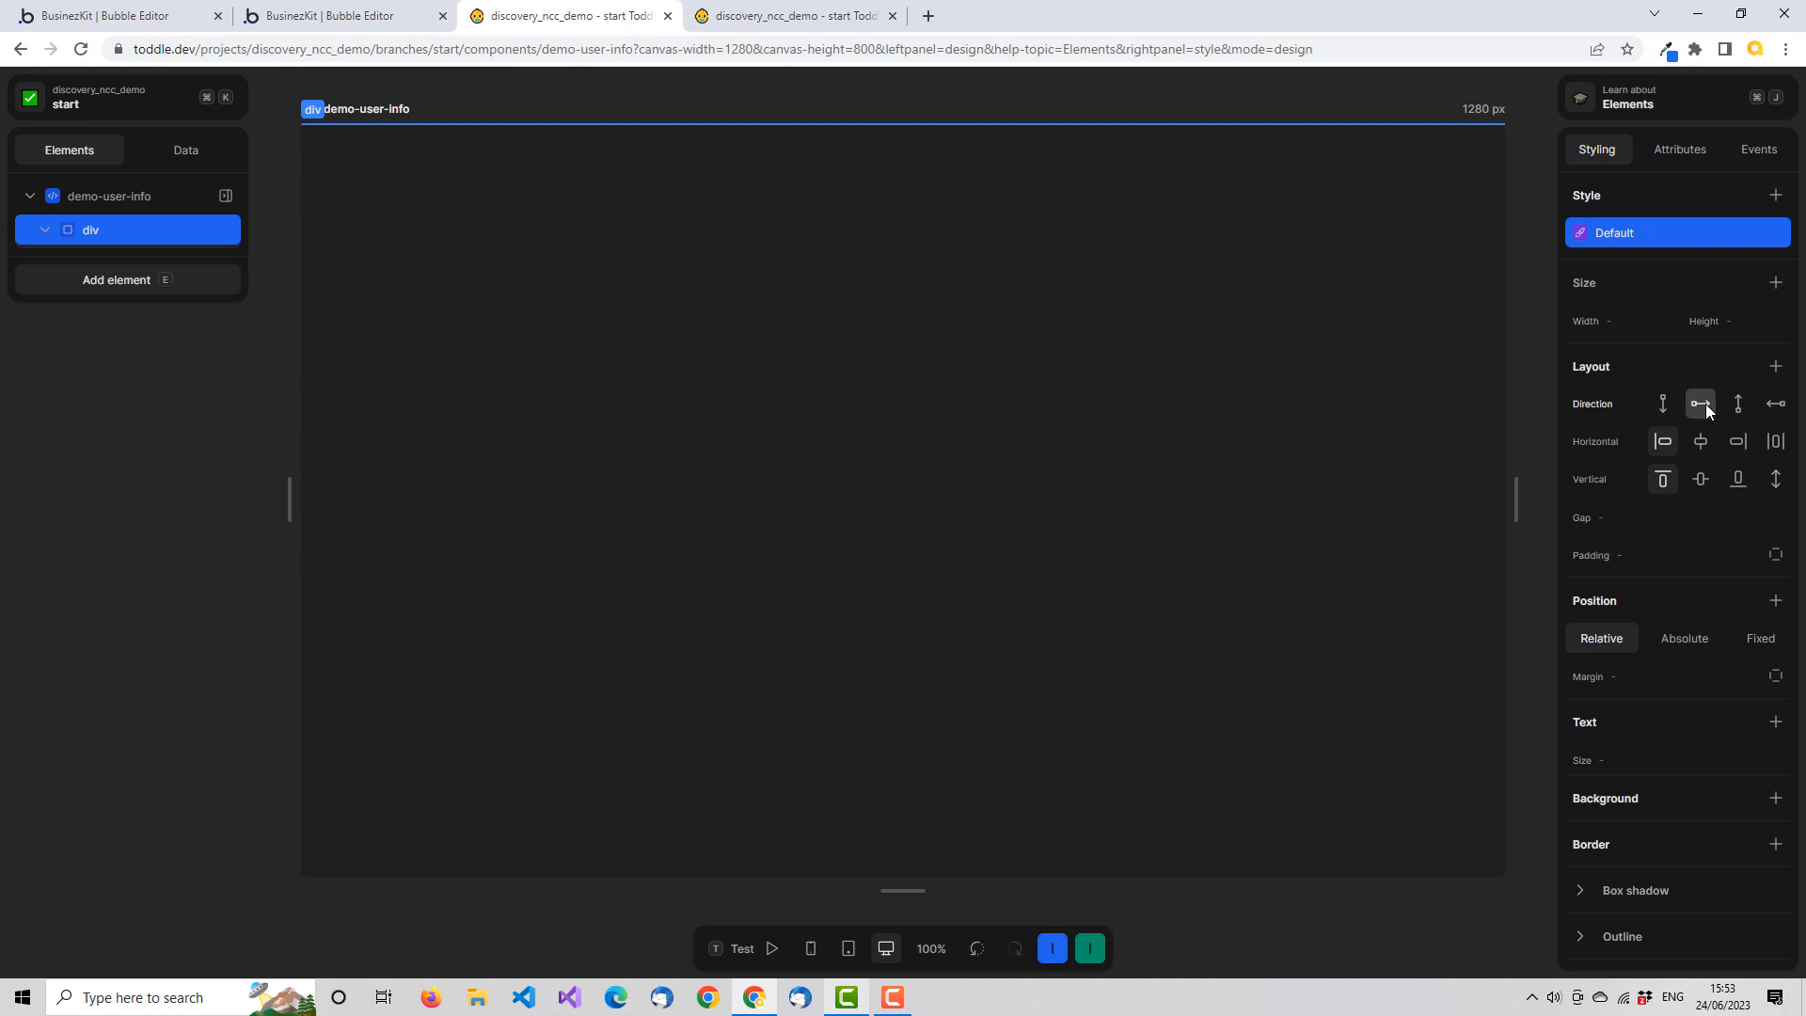
# Add a second div nested inside the row div
pyautogui.rightClick(168, 230)
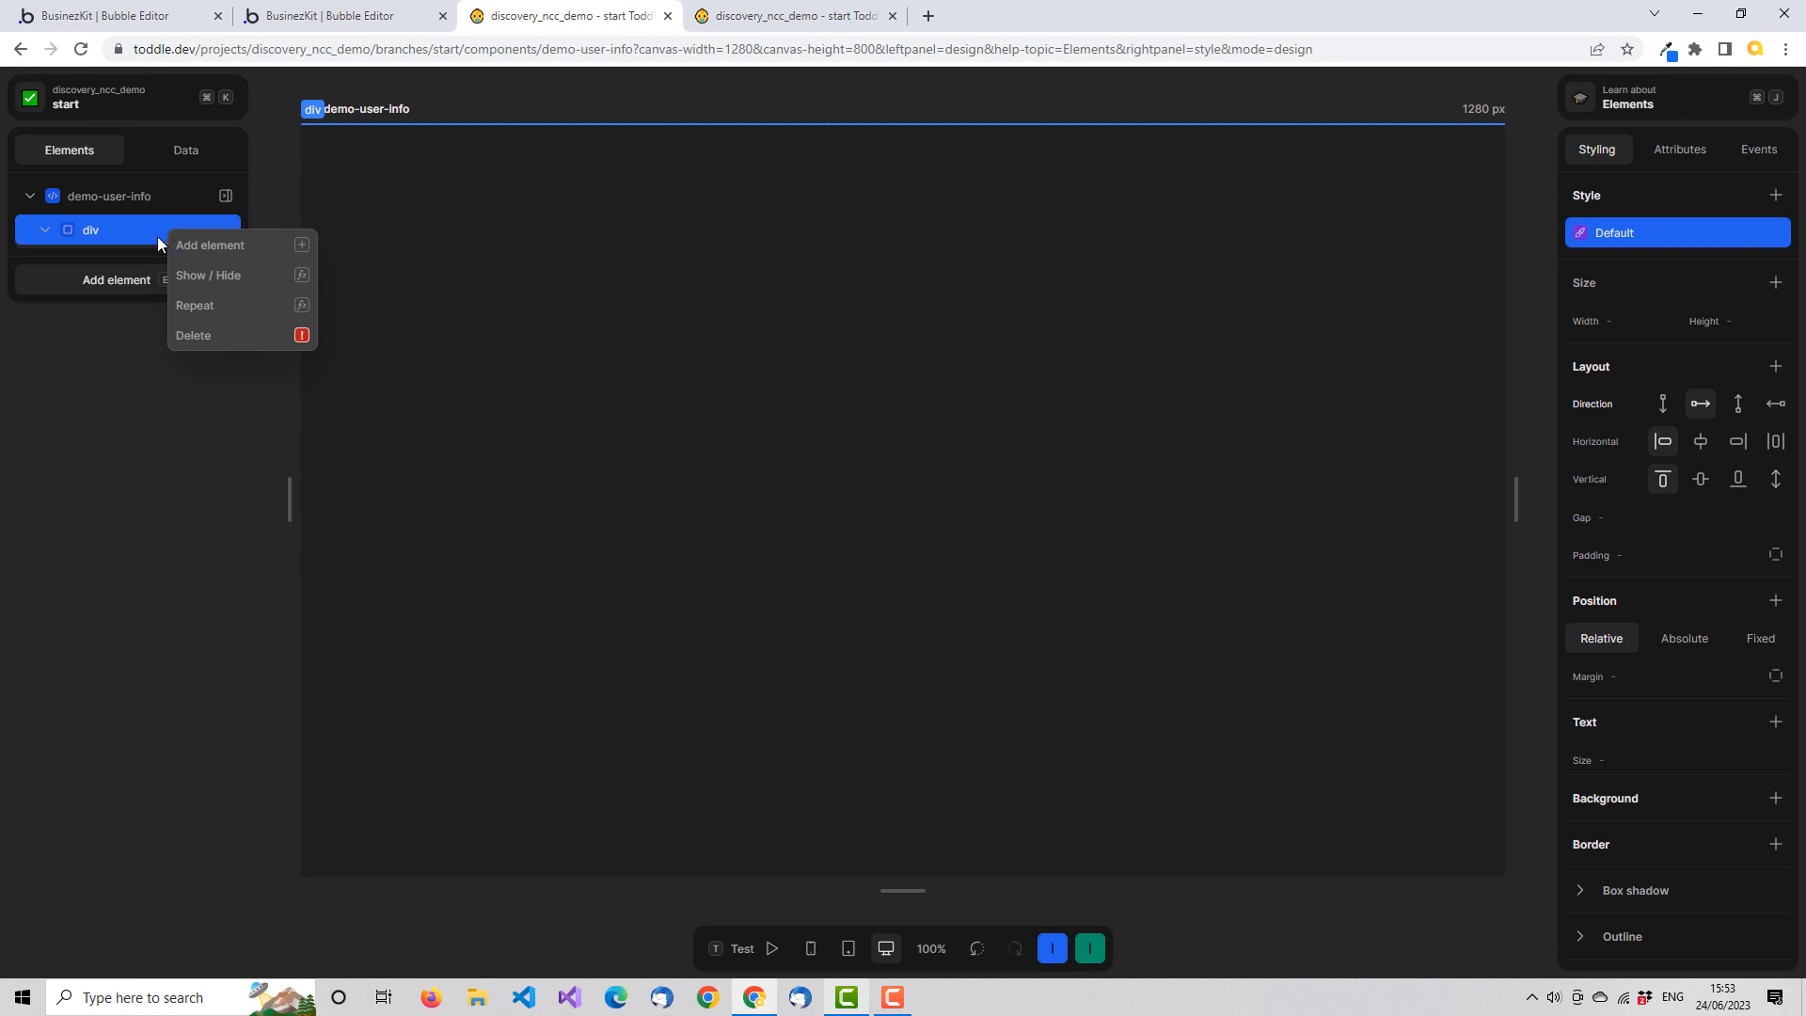
pyautogui.click(217, 245)
pyautogui.moveTo(718, 459)
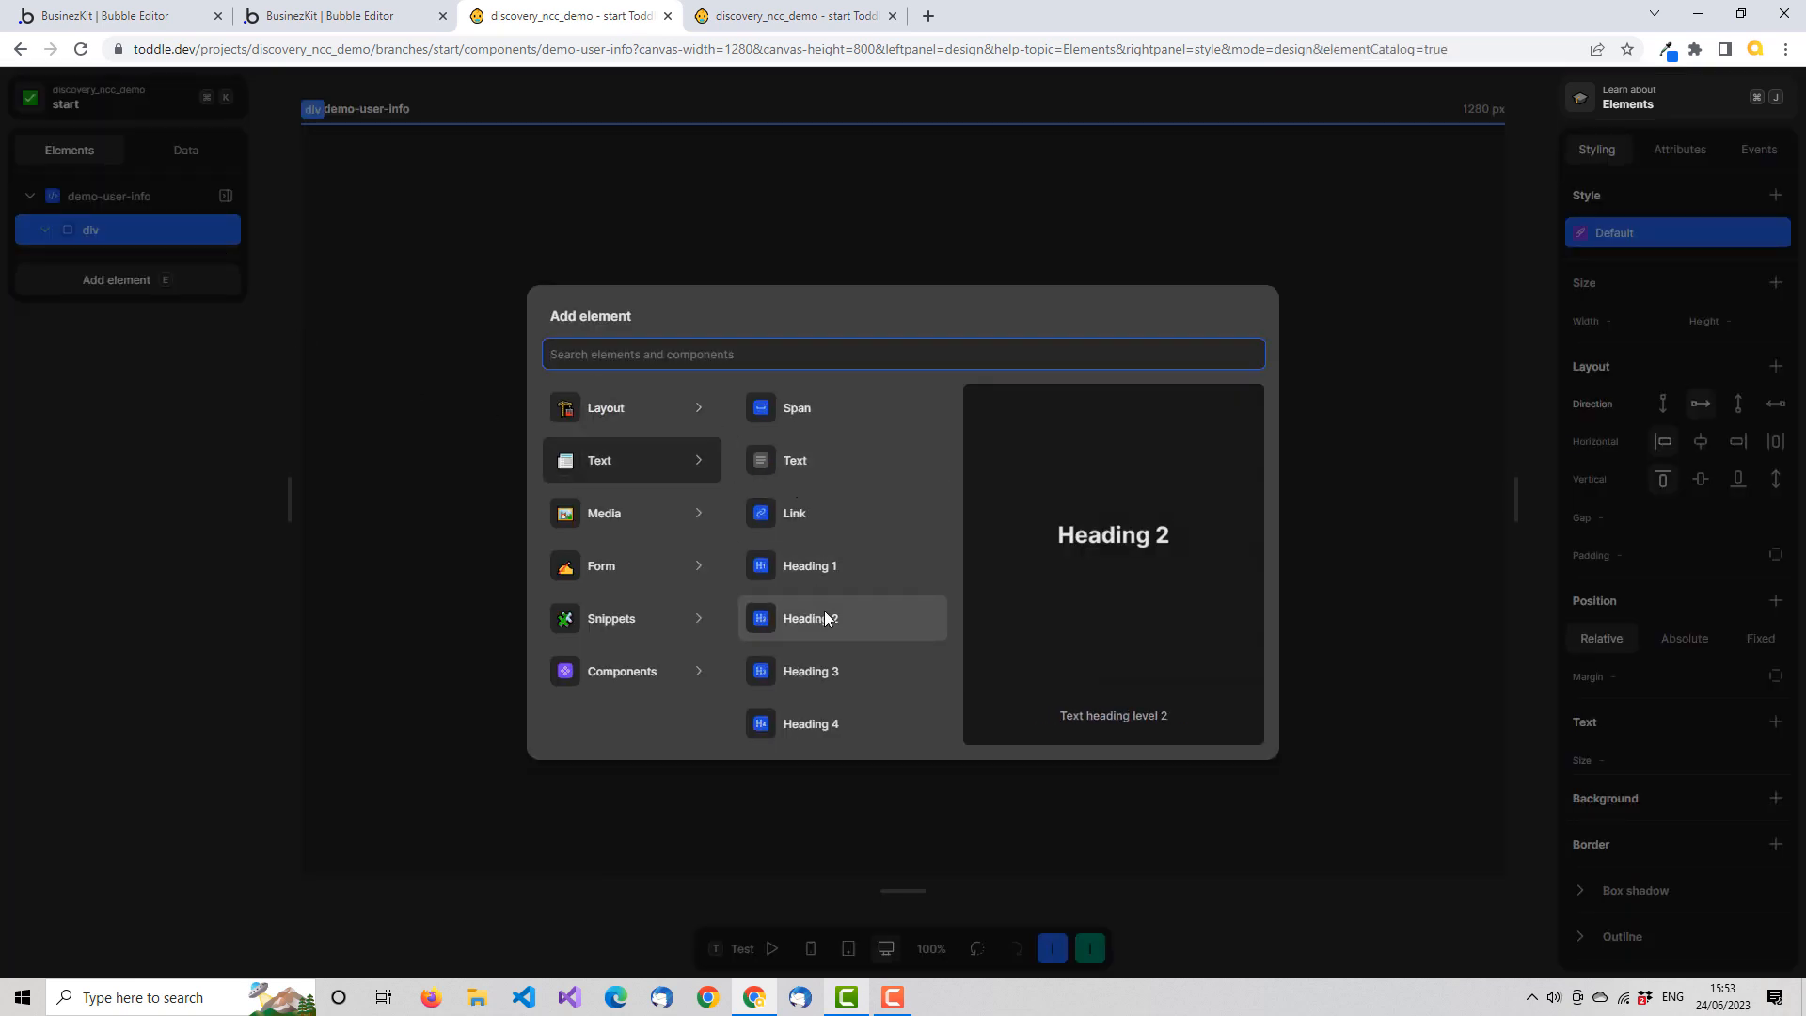
pyautogui.write('di')
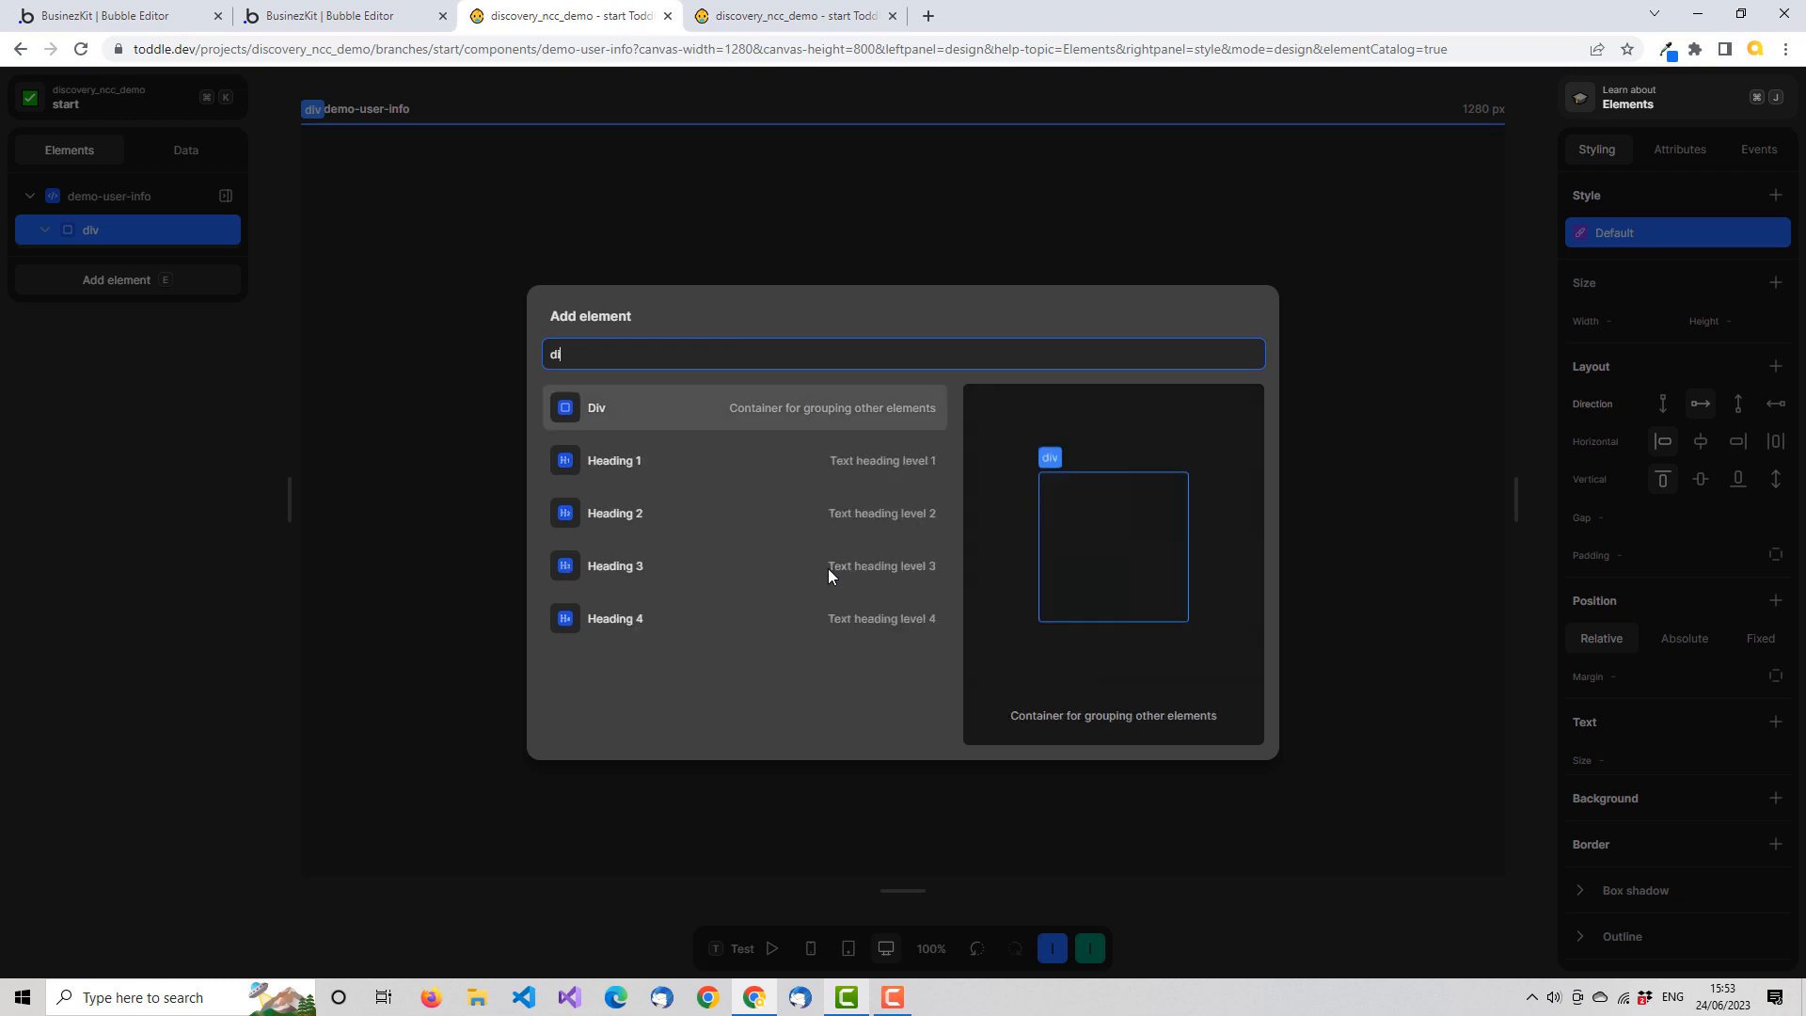
pyautogui.click(632, 409)
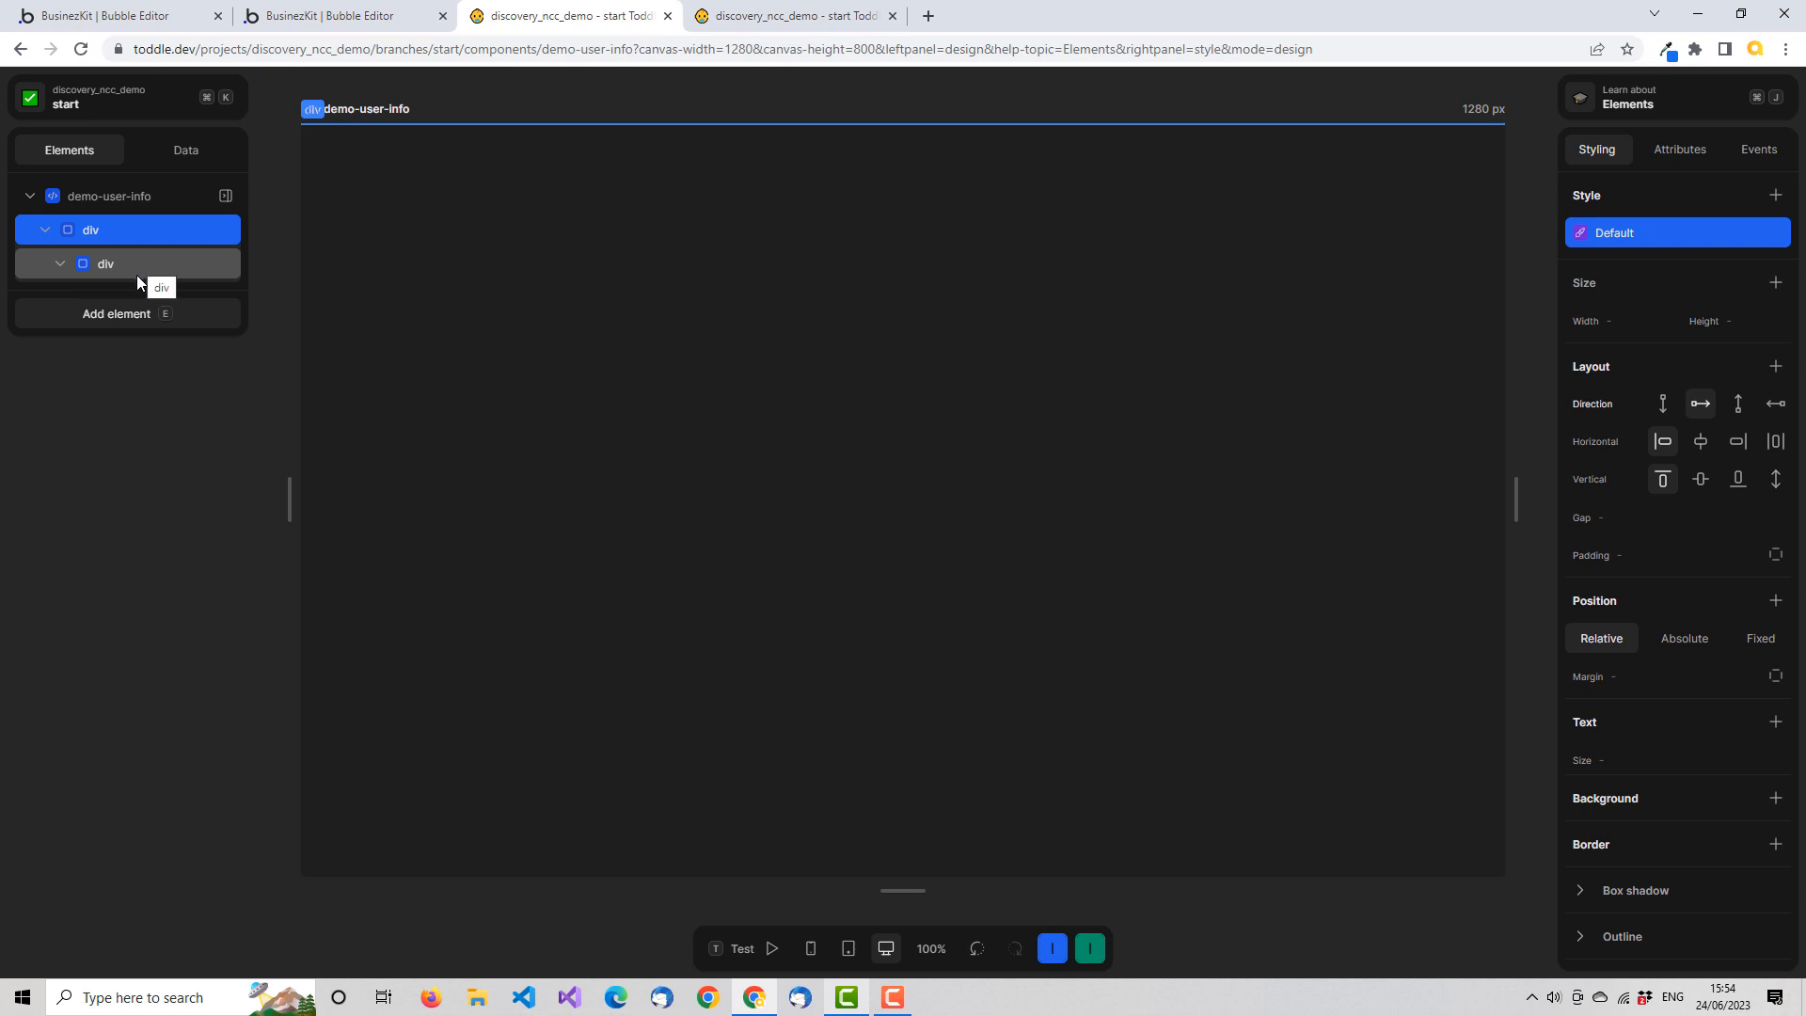
# Add another div to the outer row div and move it inside the nested div
pyautogui.click(167, 313)
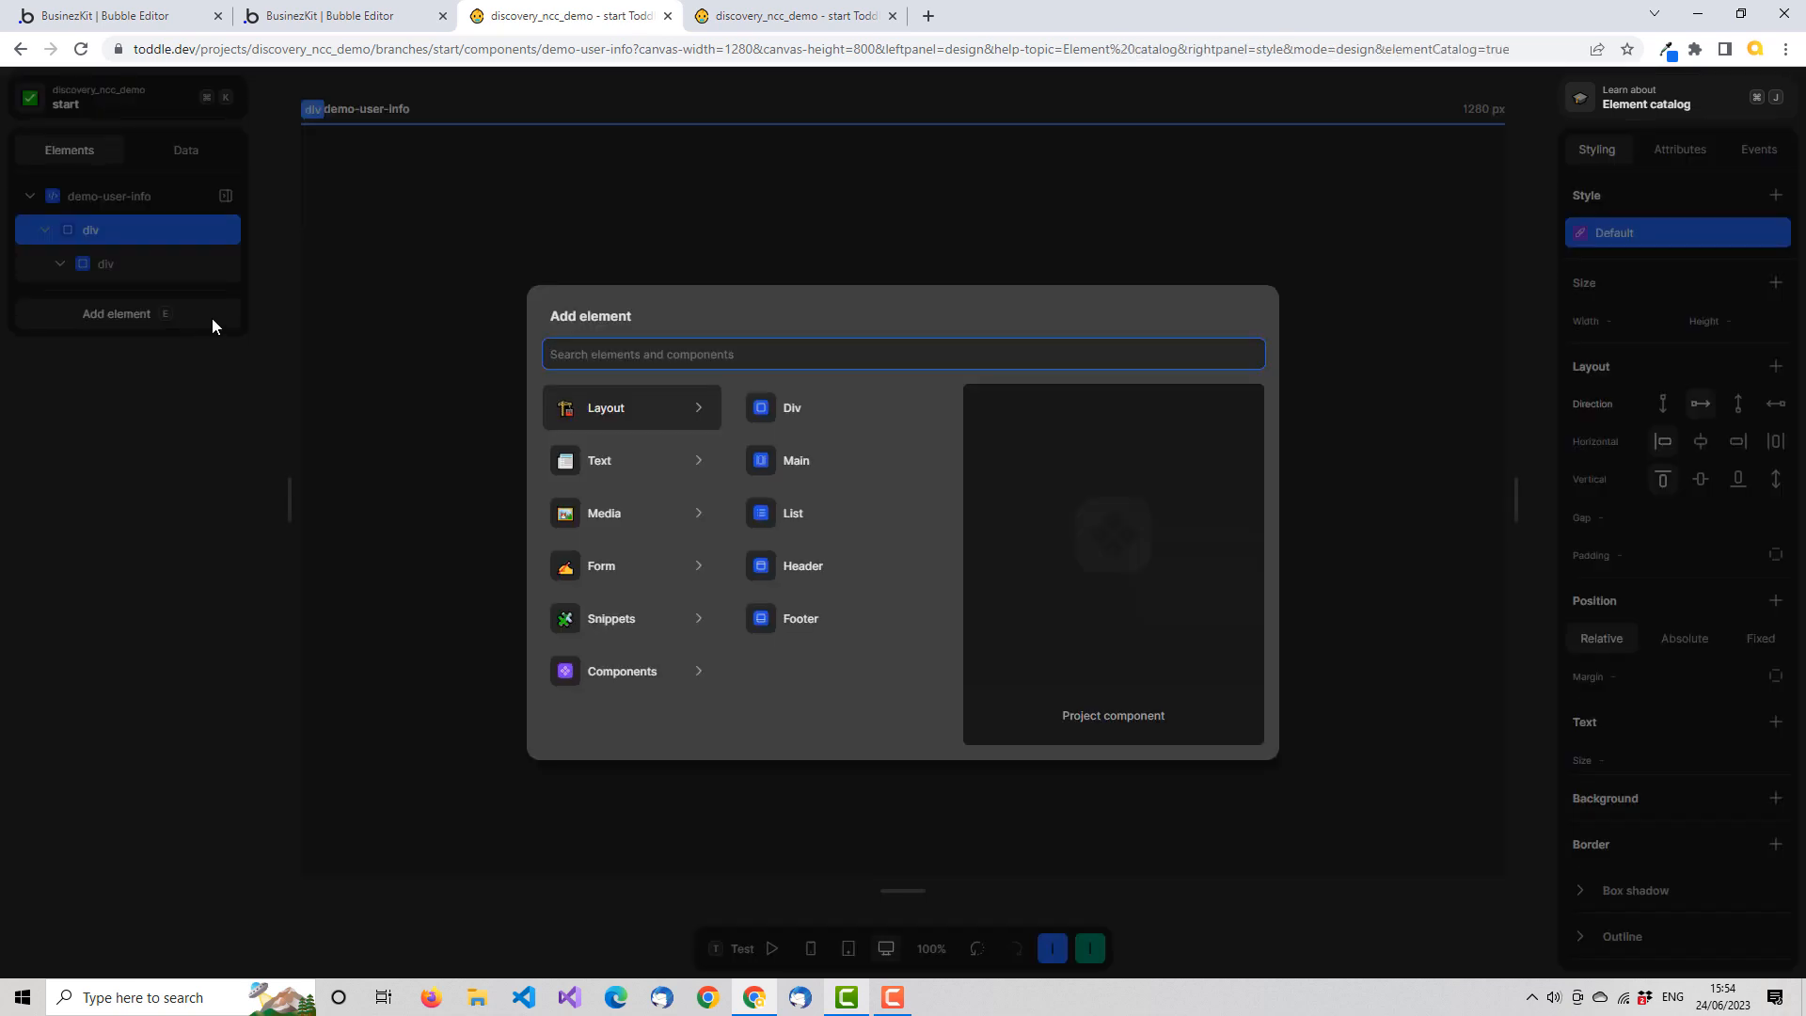
pyautogui.write('div')
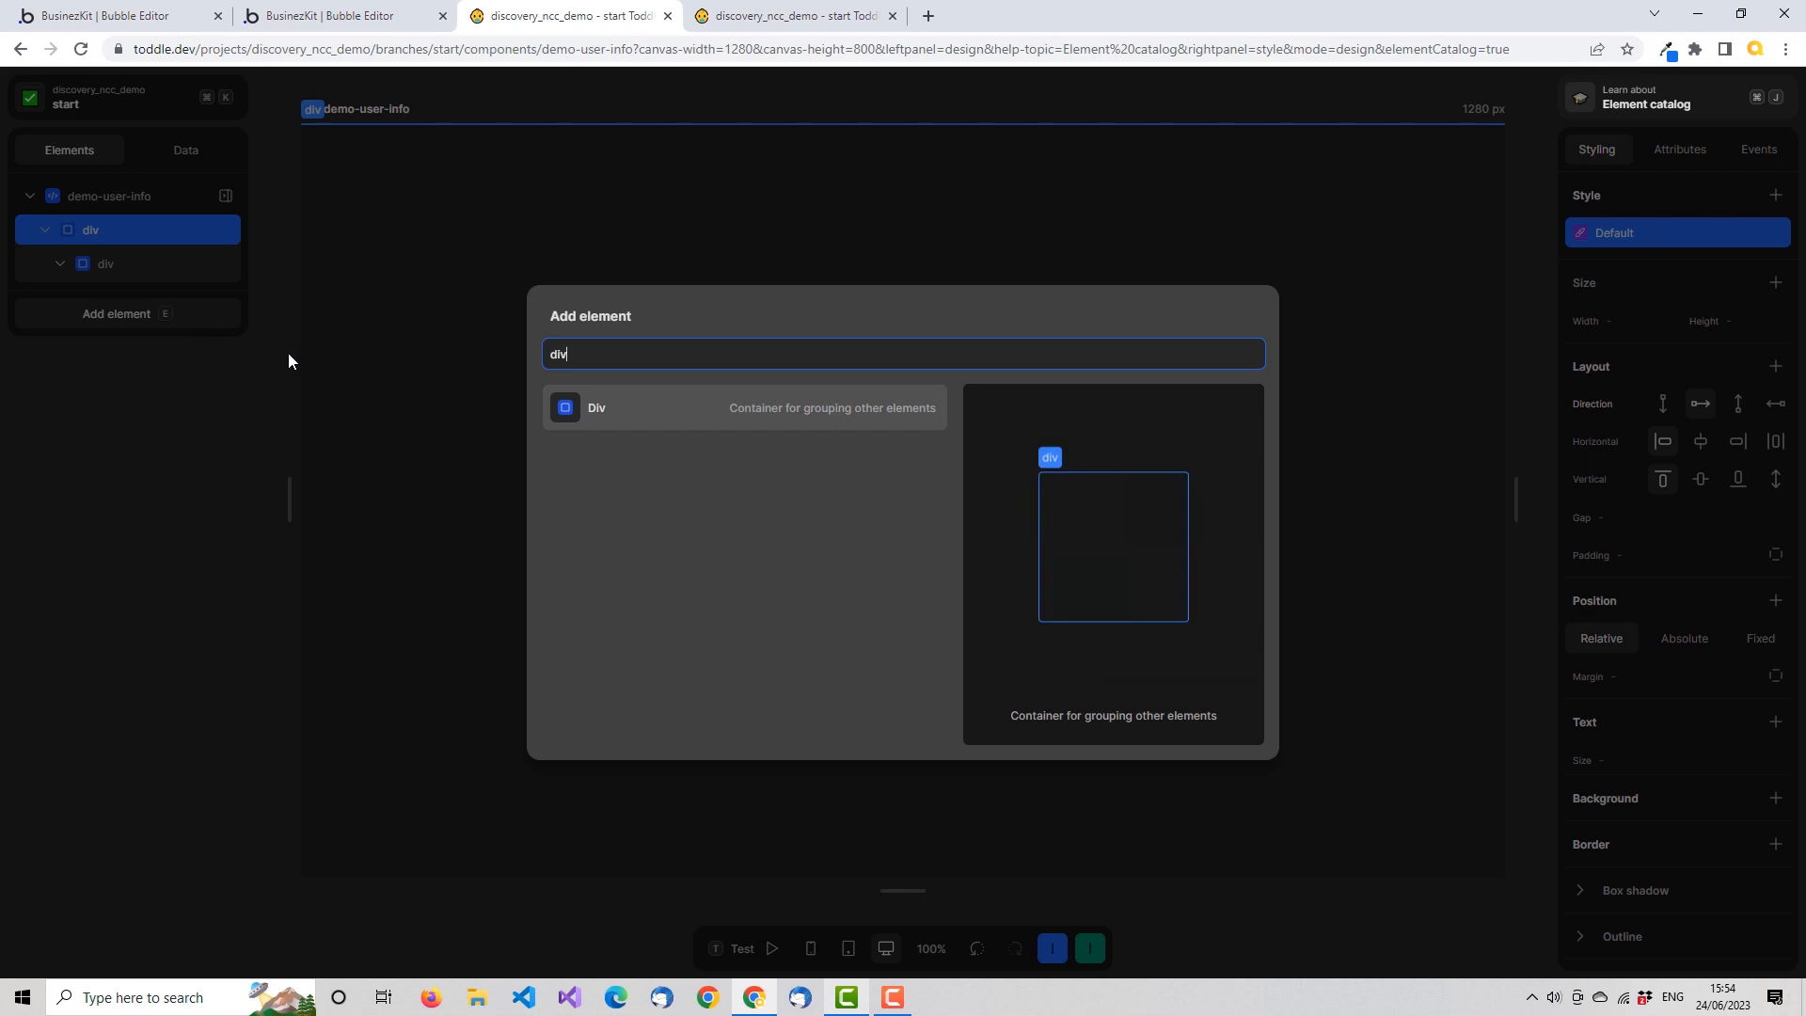
pyautogui.click(625, 411)
pyautogui.moveTo(102, 303); pyautogui.dragTo(132, 276)
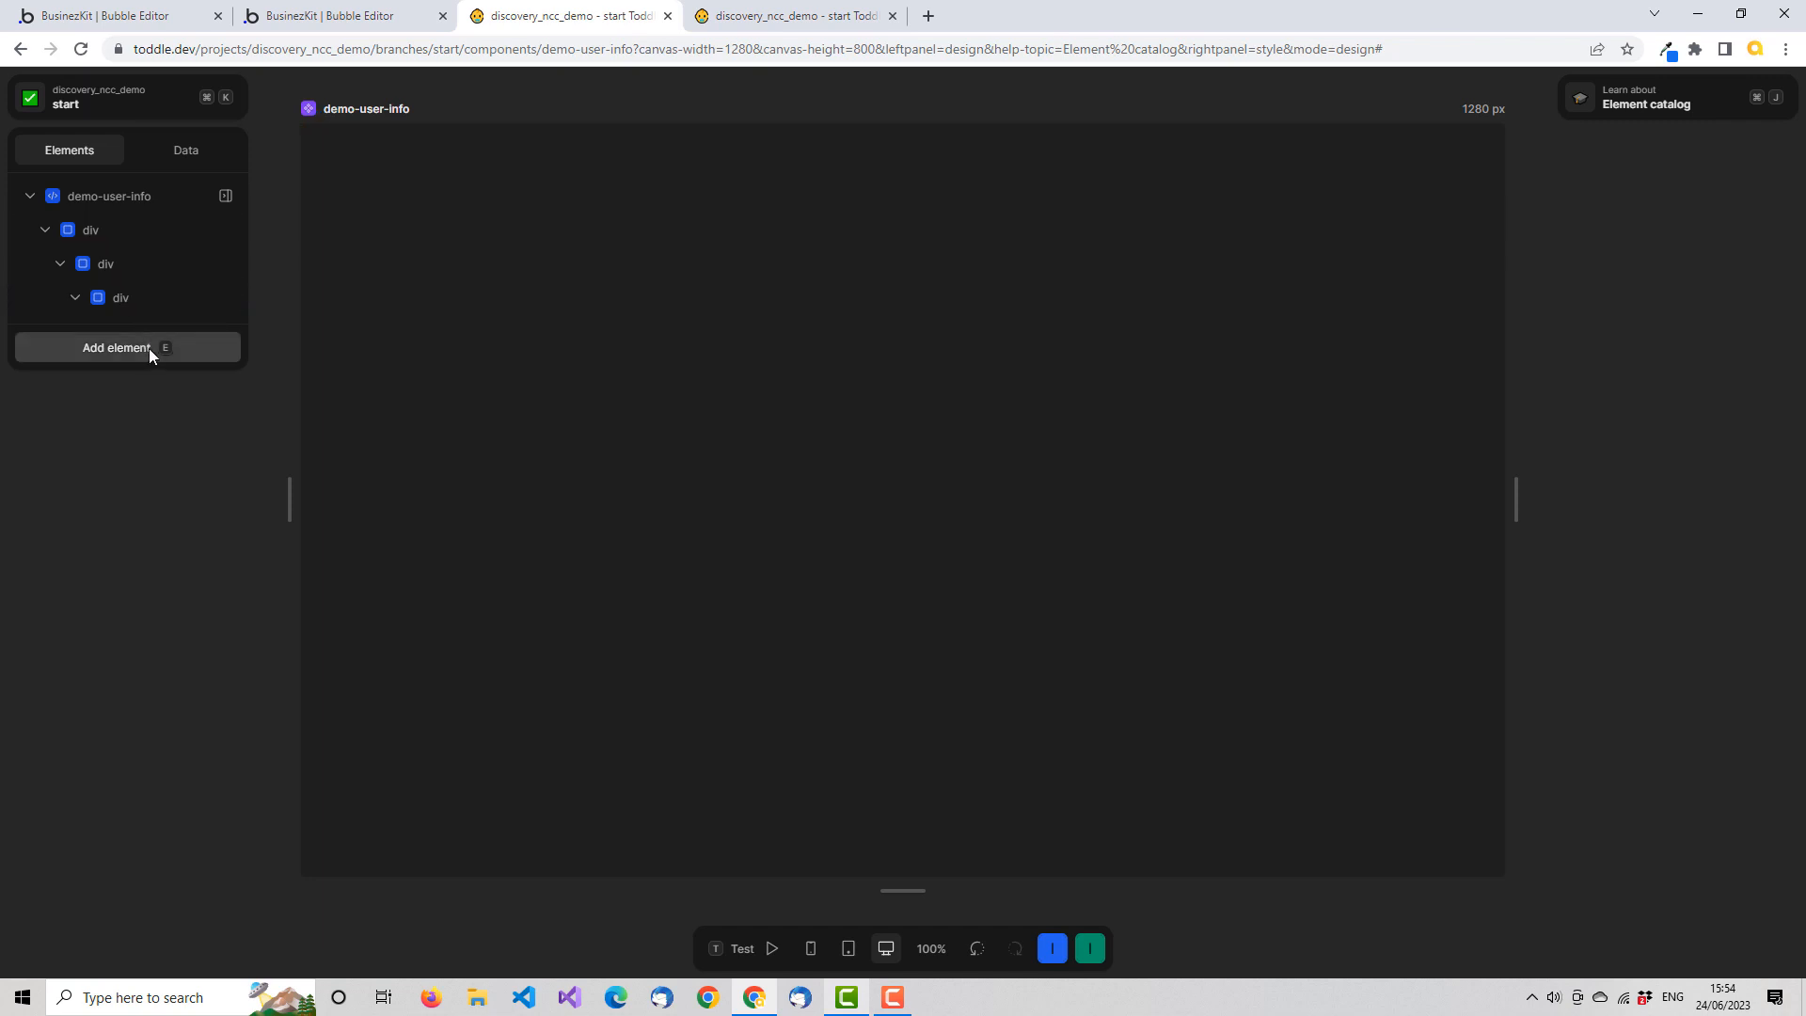
# Add an Image element inside the innermost div
pyautogui.click(131, 302)
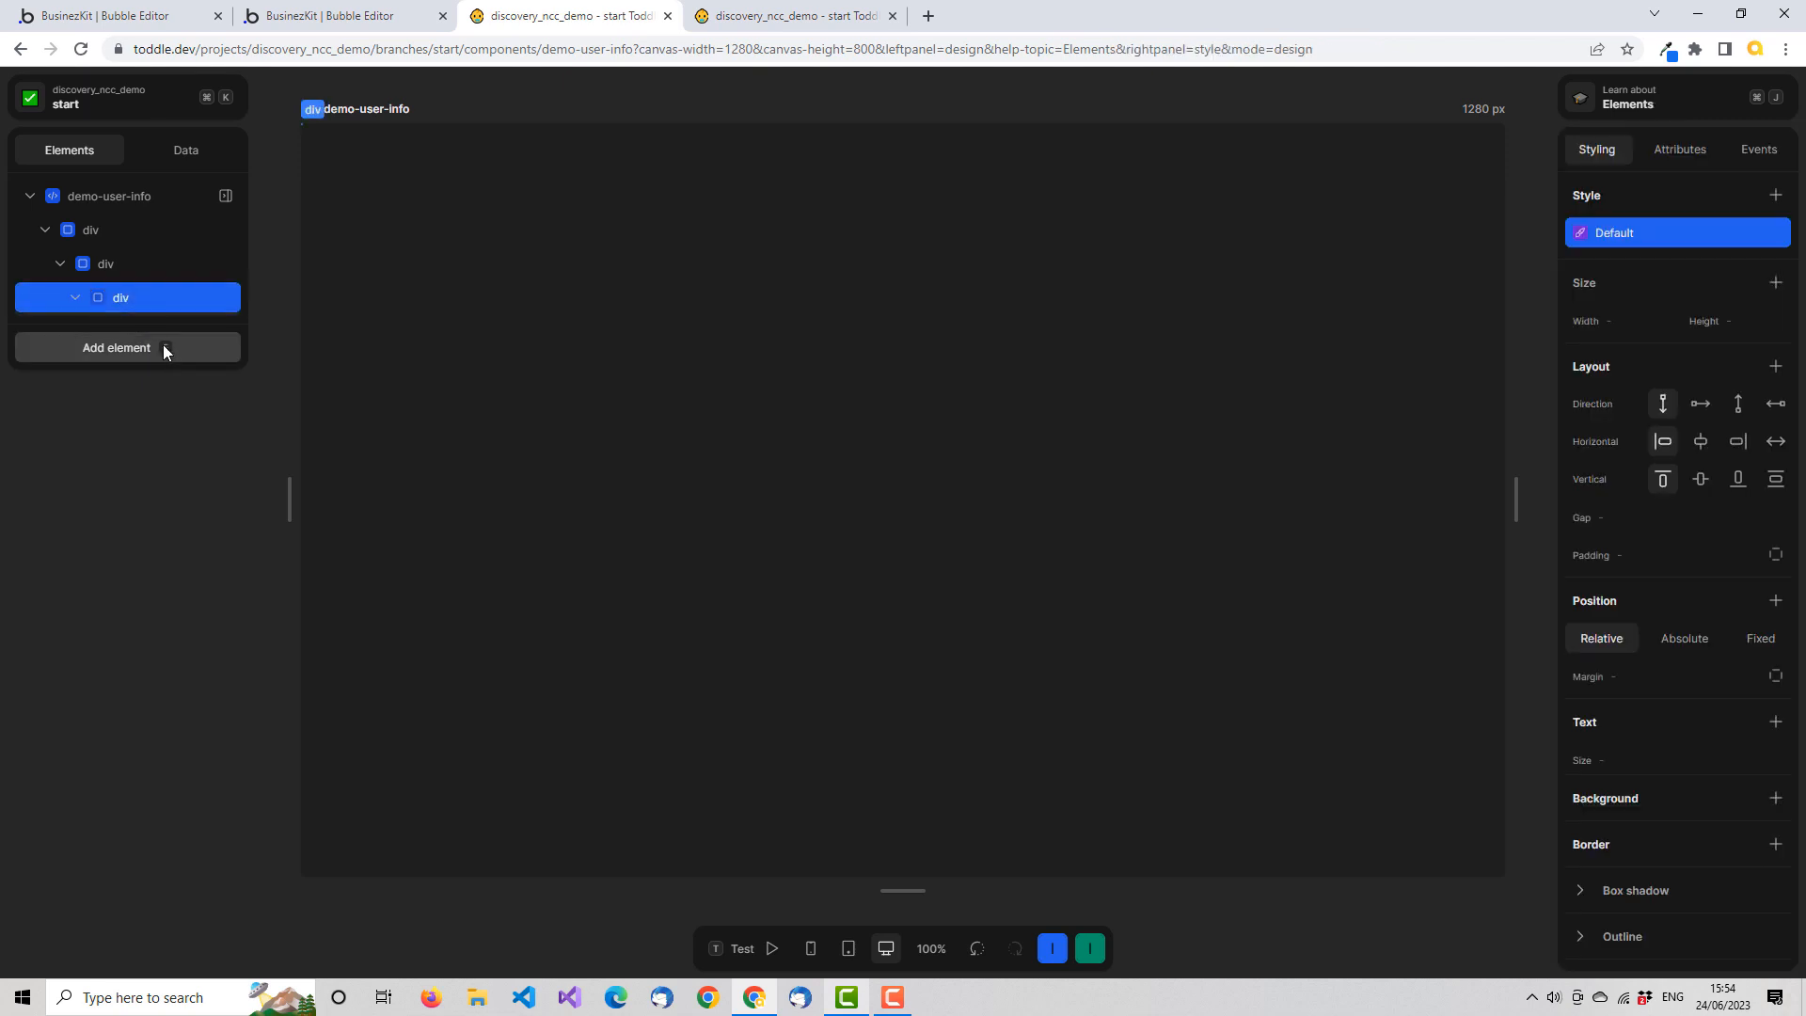
pyautogui.click(160, 347)
pyautogui.write('imag')
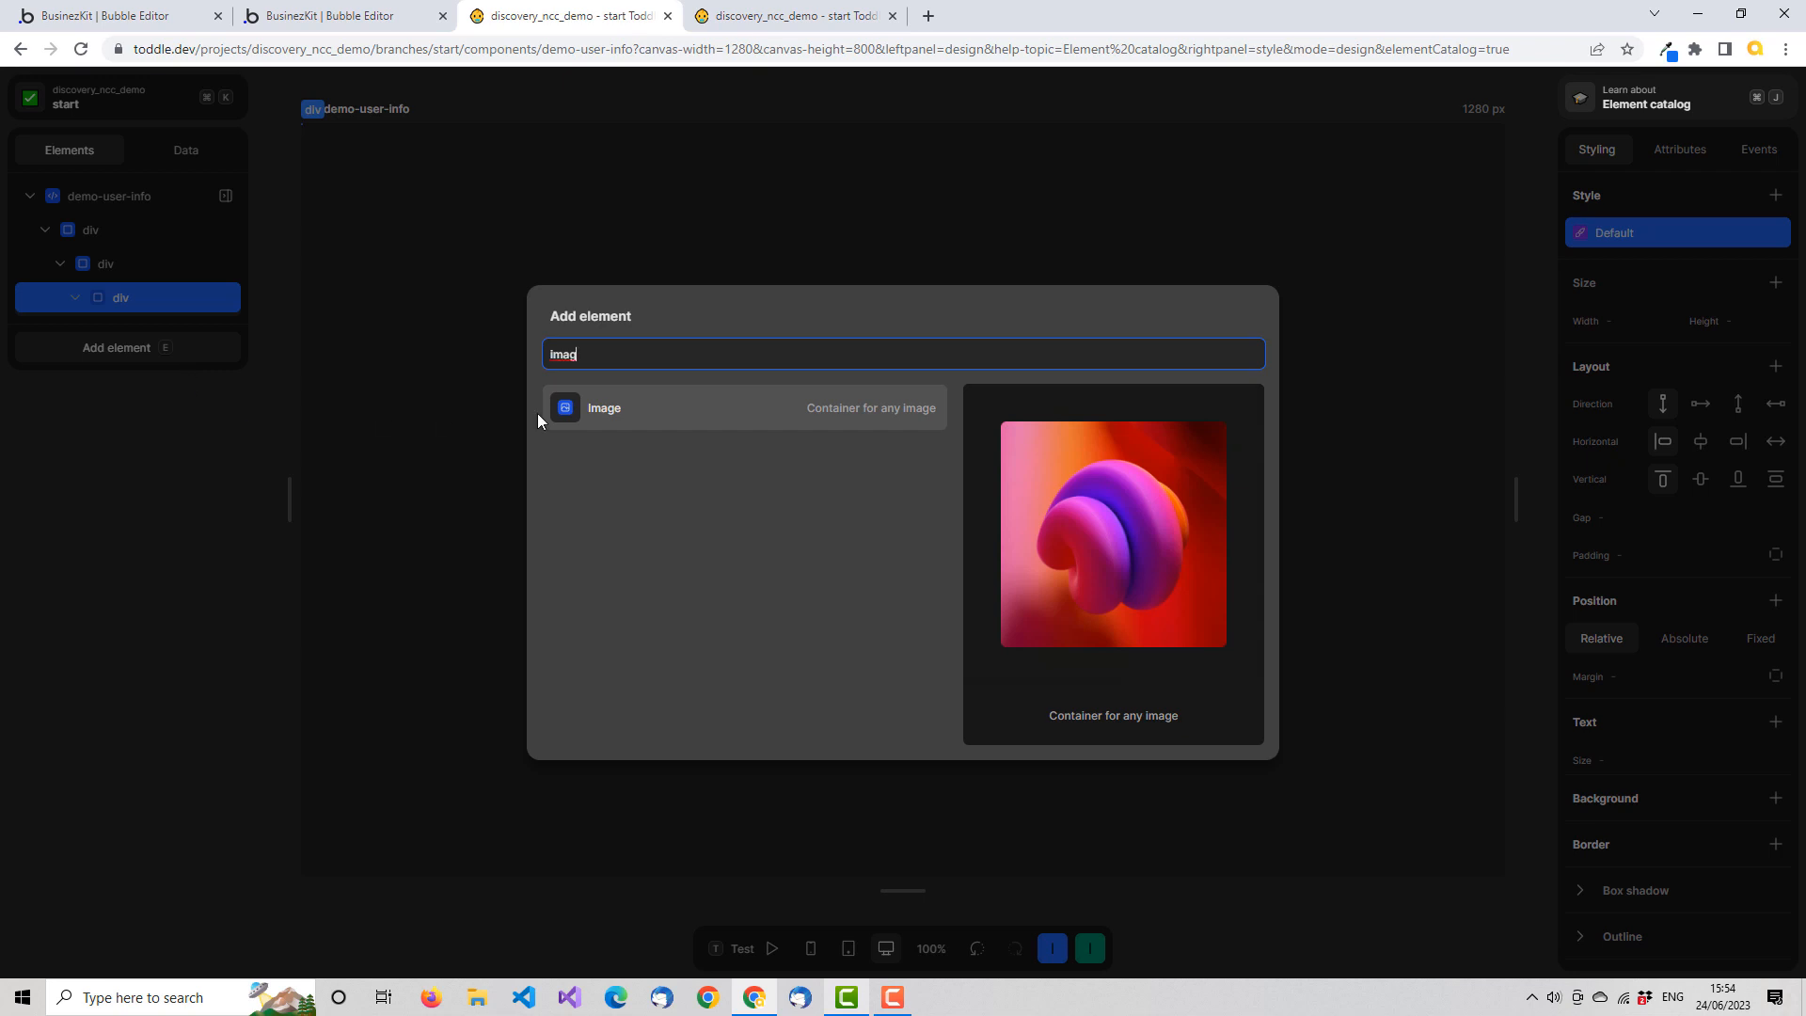
pyautogui.click(604, 407)
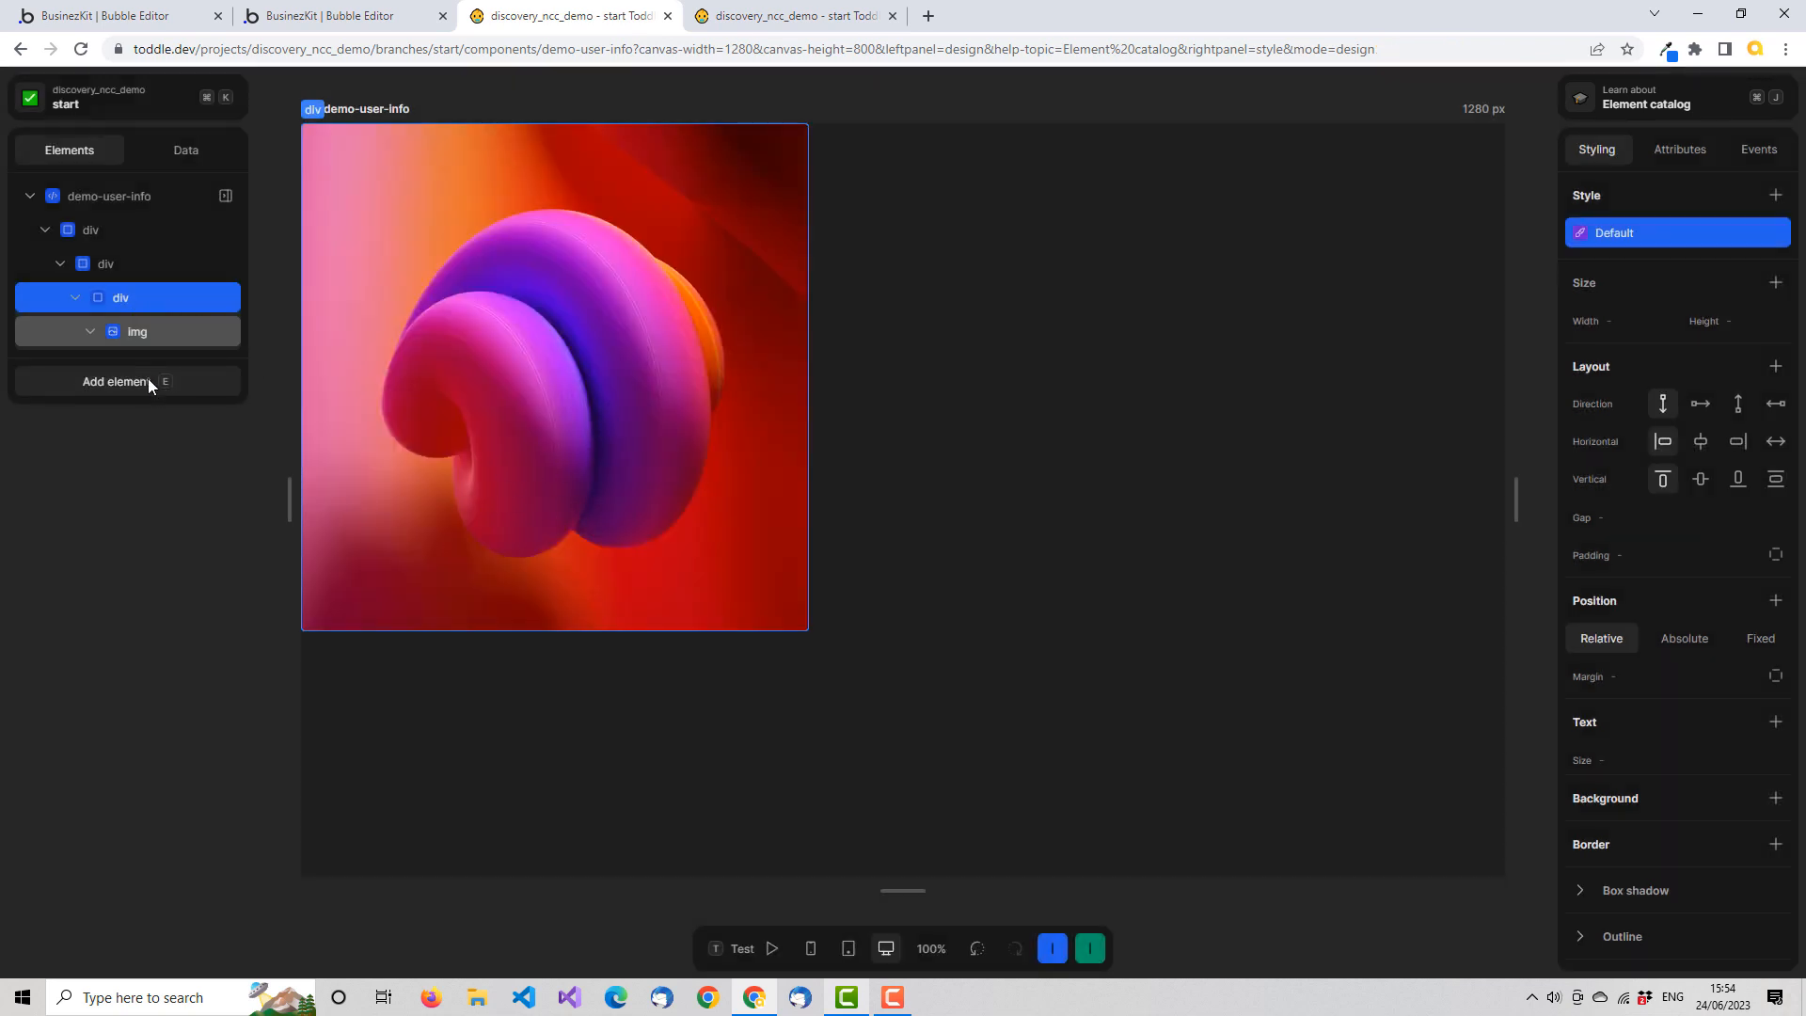
# Add a further div to the middle div, as a sibling below the div that holds the image
pyautogui.click(116, 268)
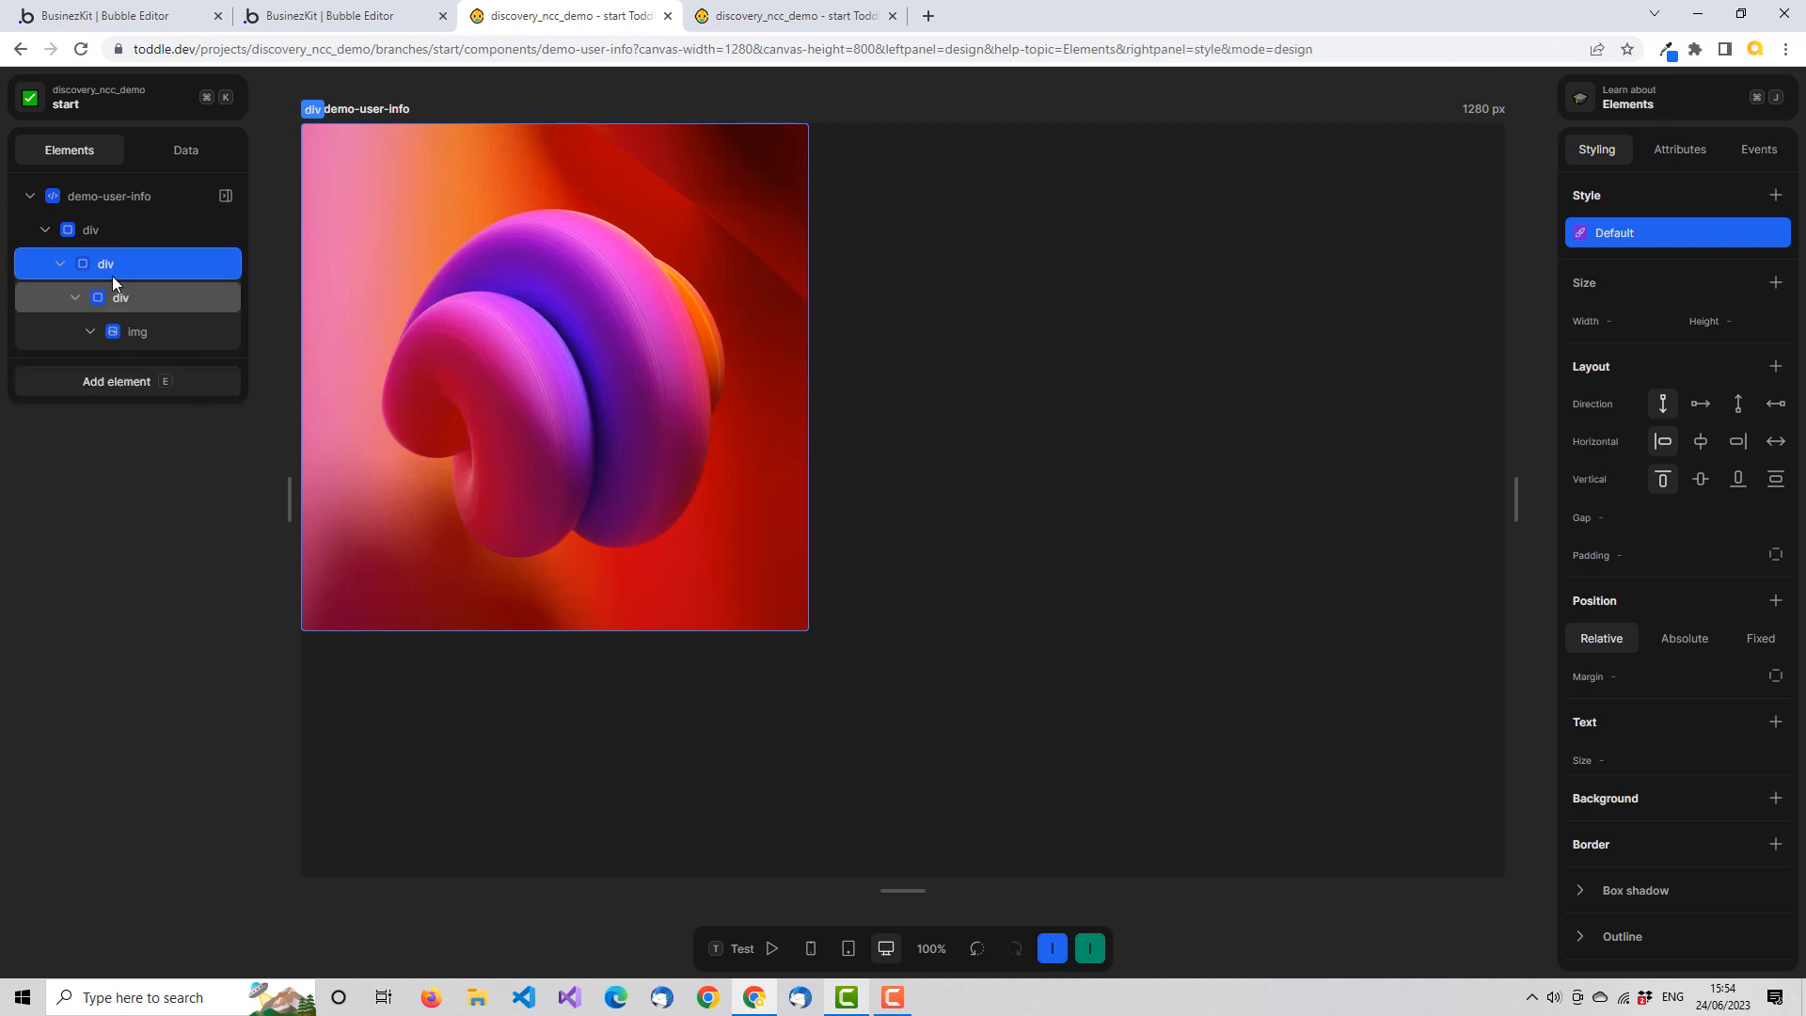
pyautogui.click(173, 380)
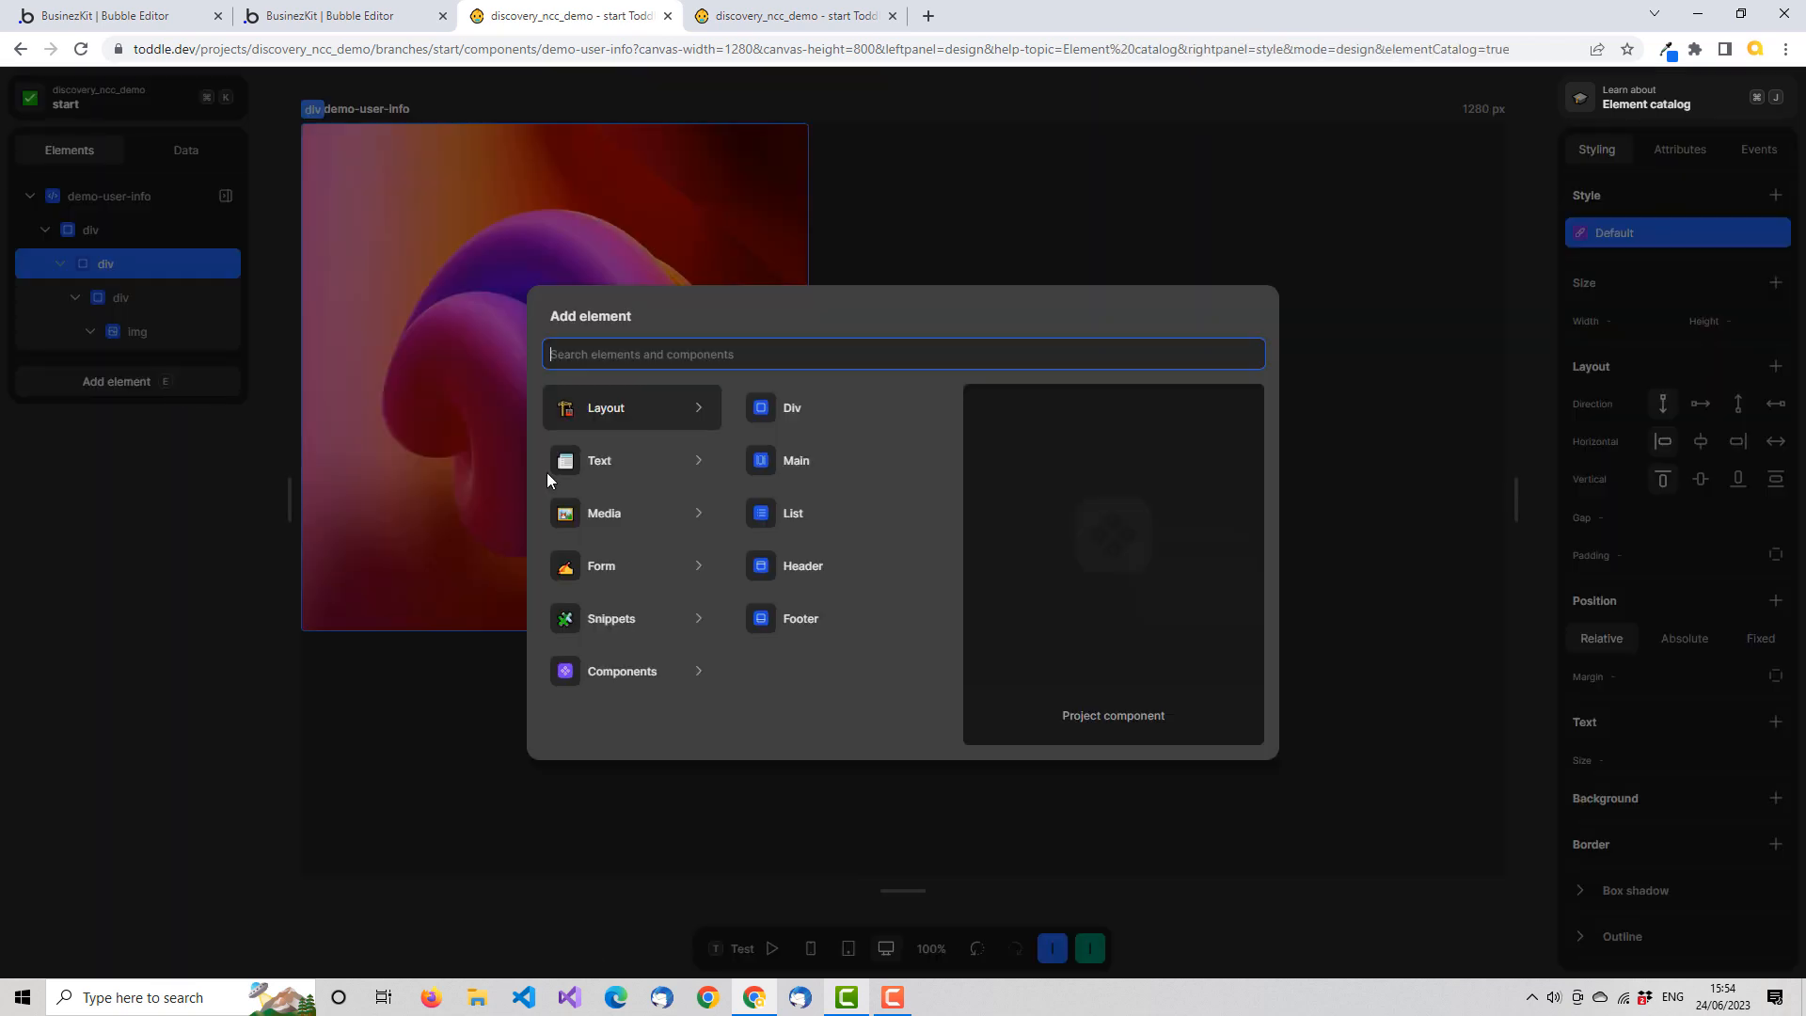
pyautogui.write('di')
pyautogui.click(624, 407)
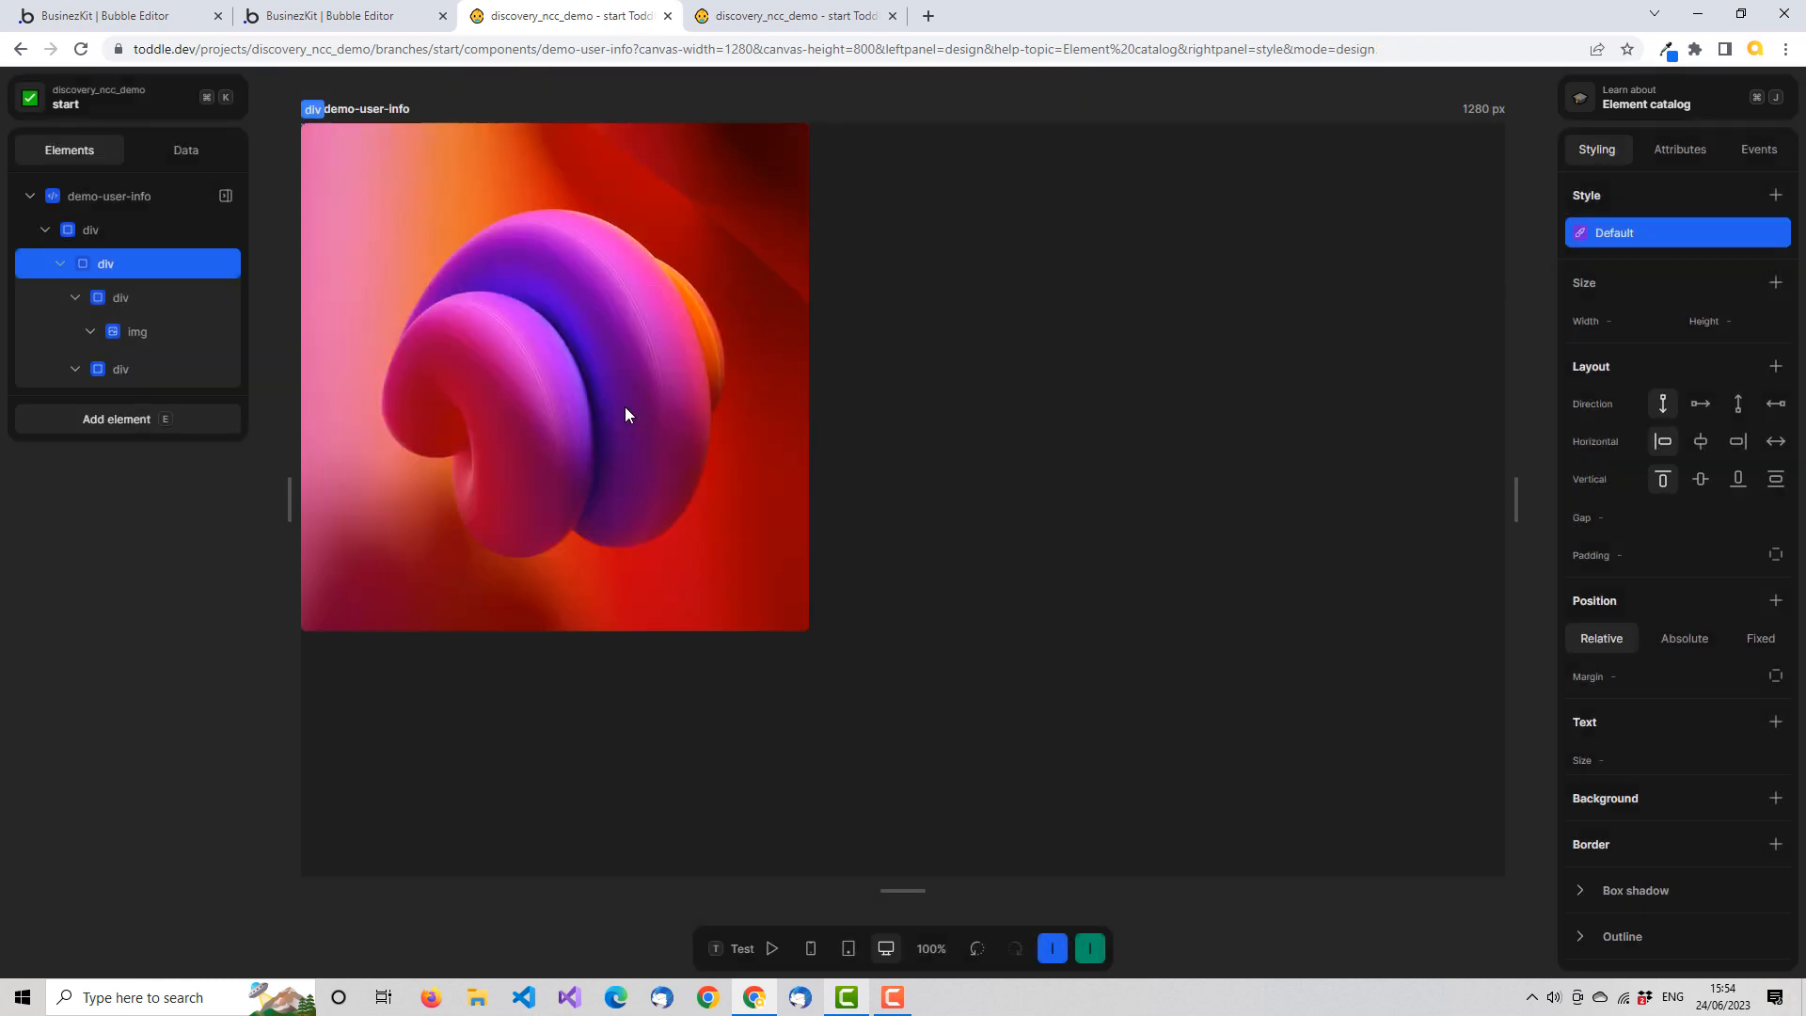
pyautogui.click(166, 420)
pyautogui.click(127, 370)
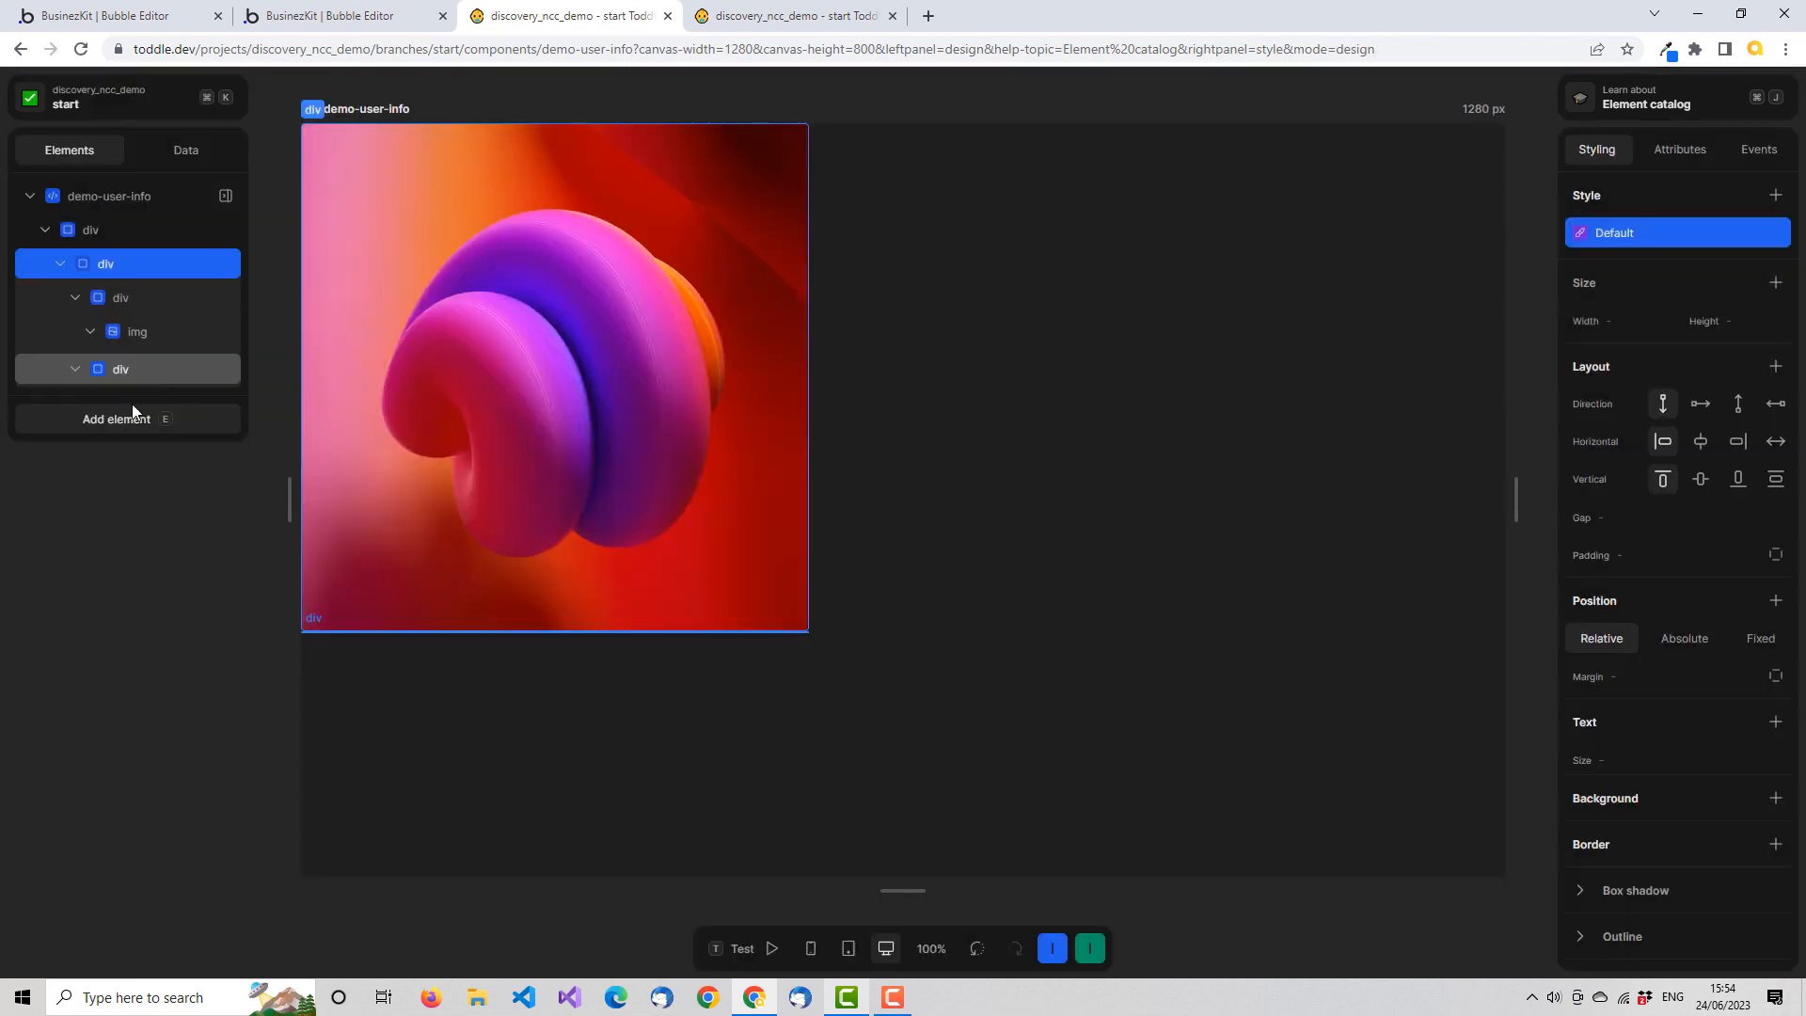
# Add a Text element inside the lower sibling div beneath the div that holds the image
pyautogui.click(145, 415)
pyautogui.click(127, 382)
pyautogui.click(126, 371)
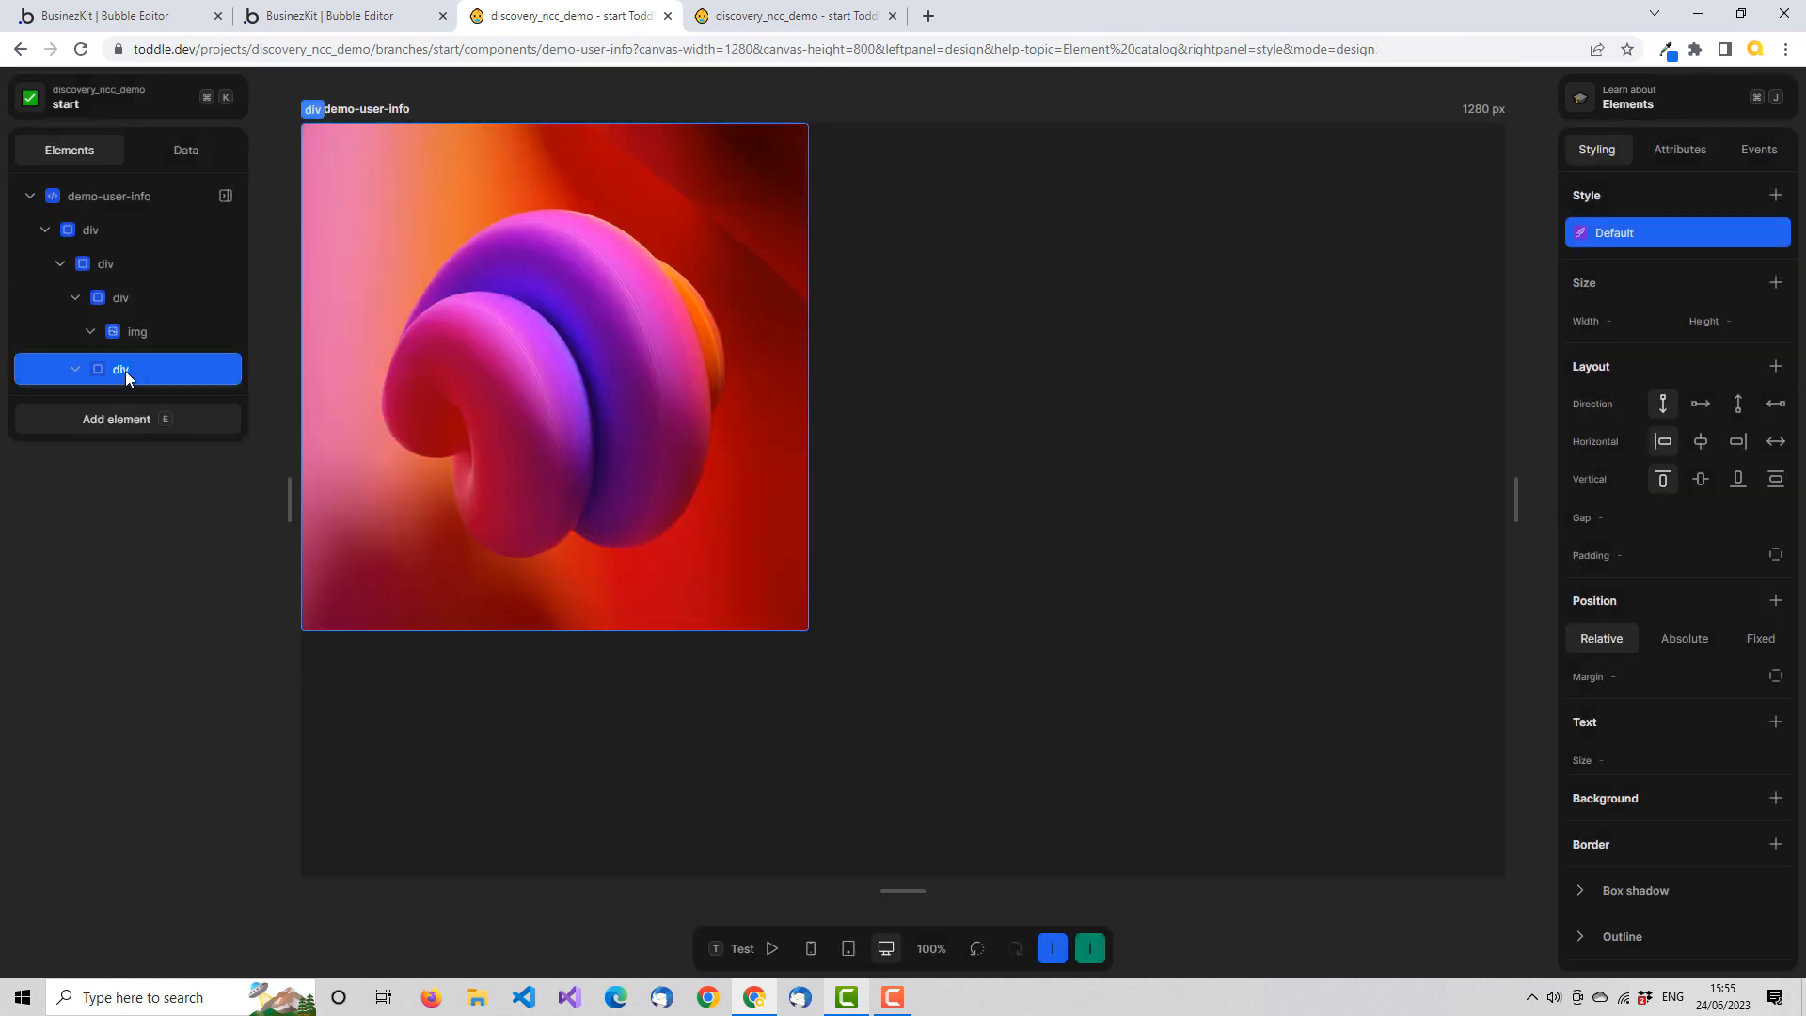
pyautogui.click(166, 426)
pyautogui.write('text')
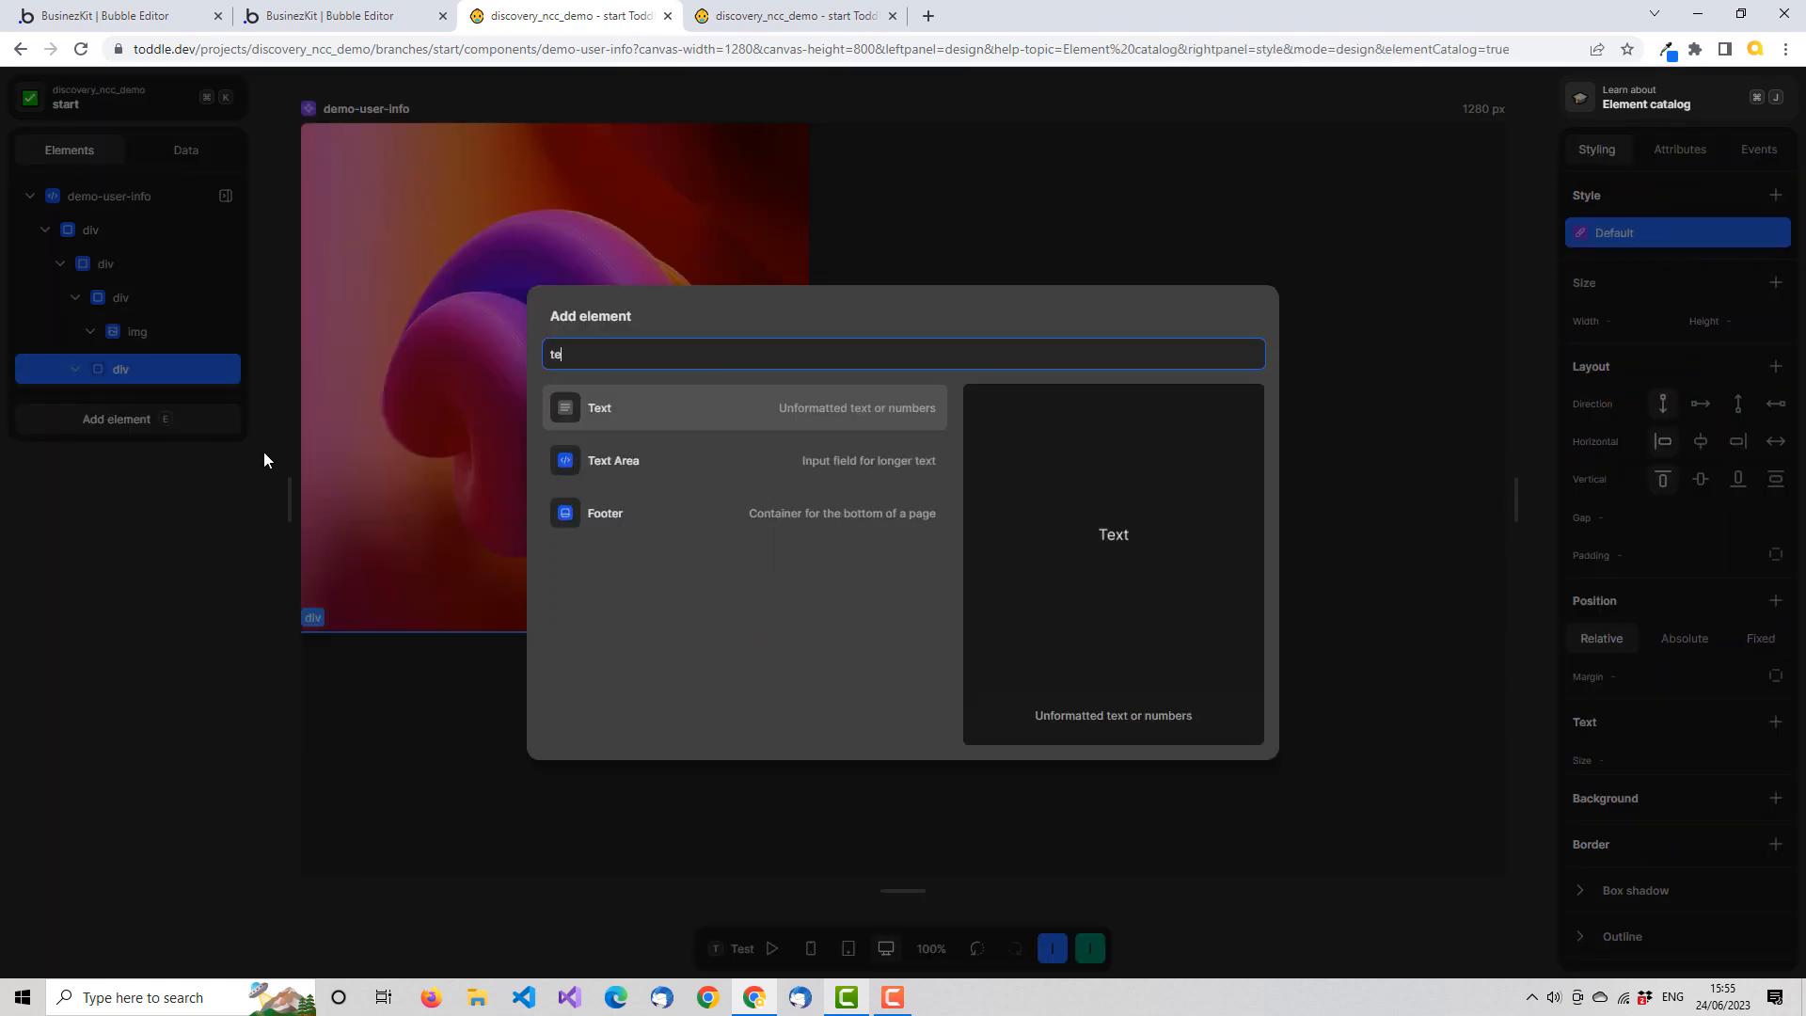
pyautogui.click(600, 410)
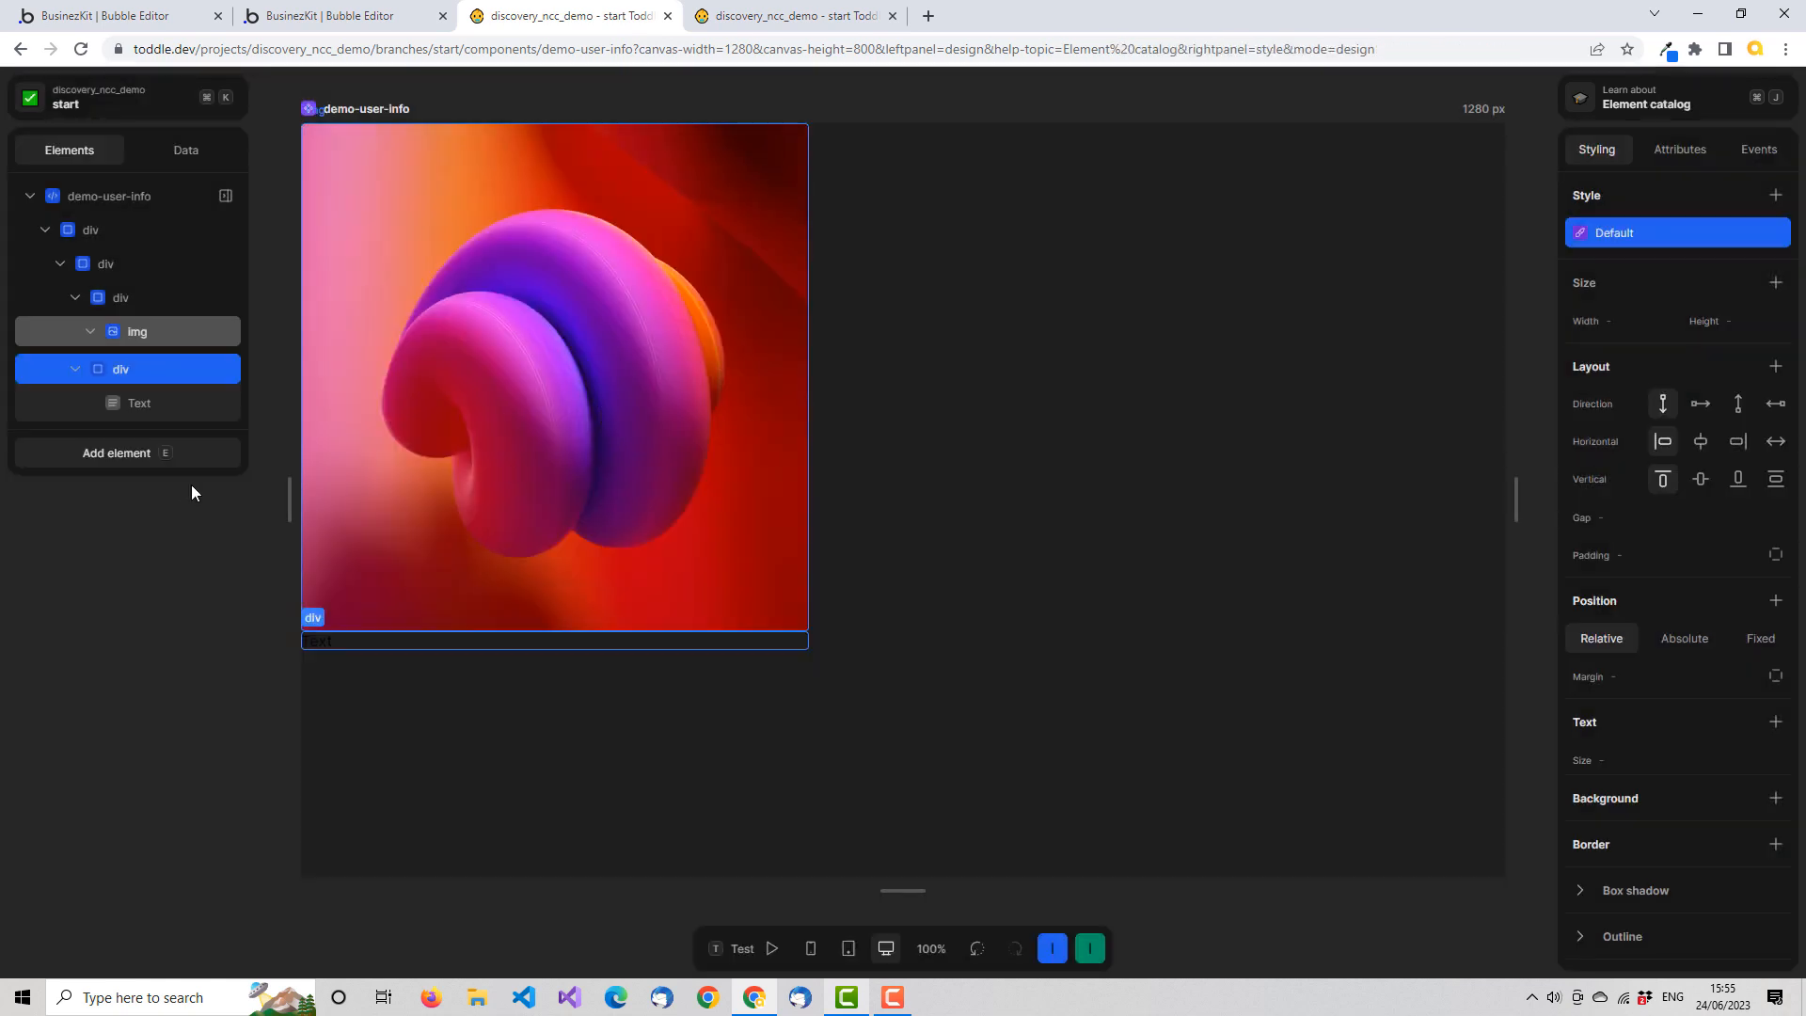
# Set the width and height of the div that holds the image to 32px each
pyautogui.click(164, 330)
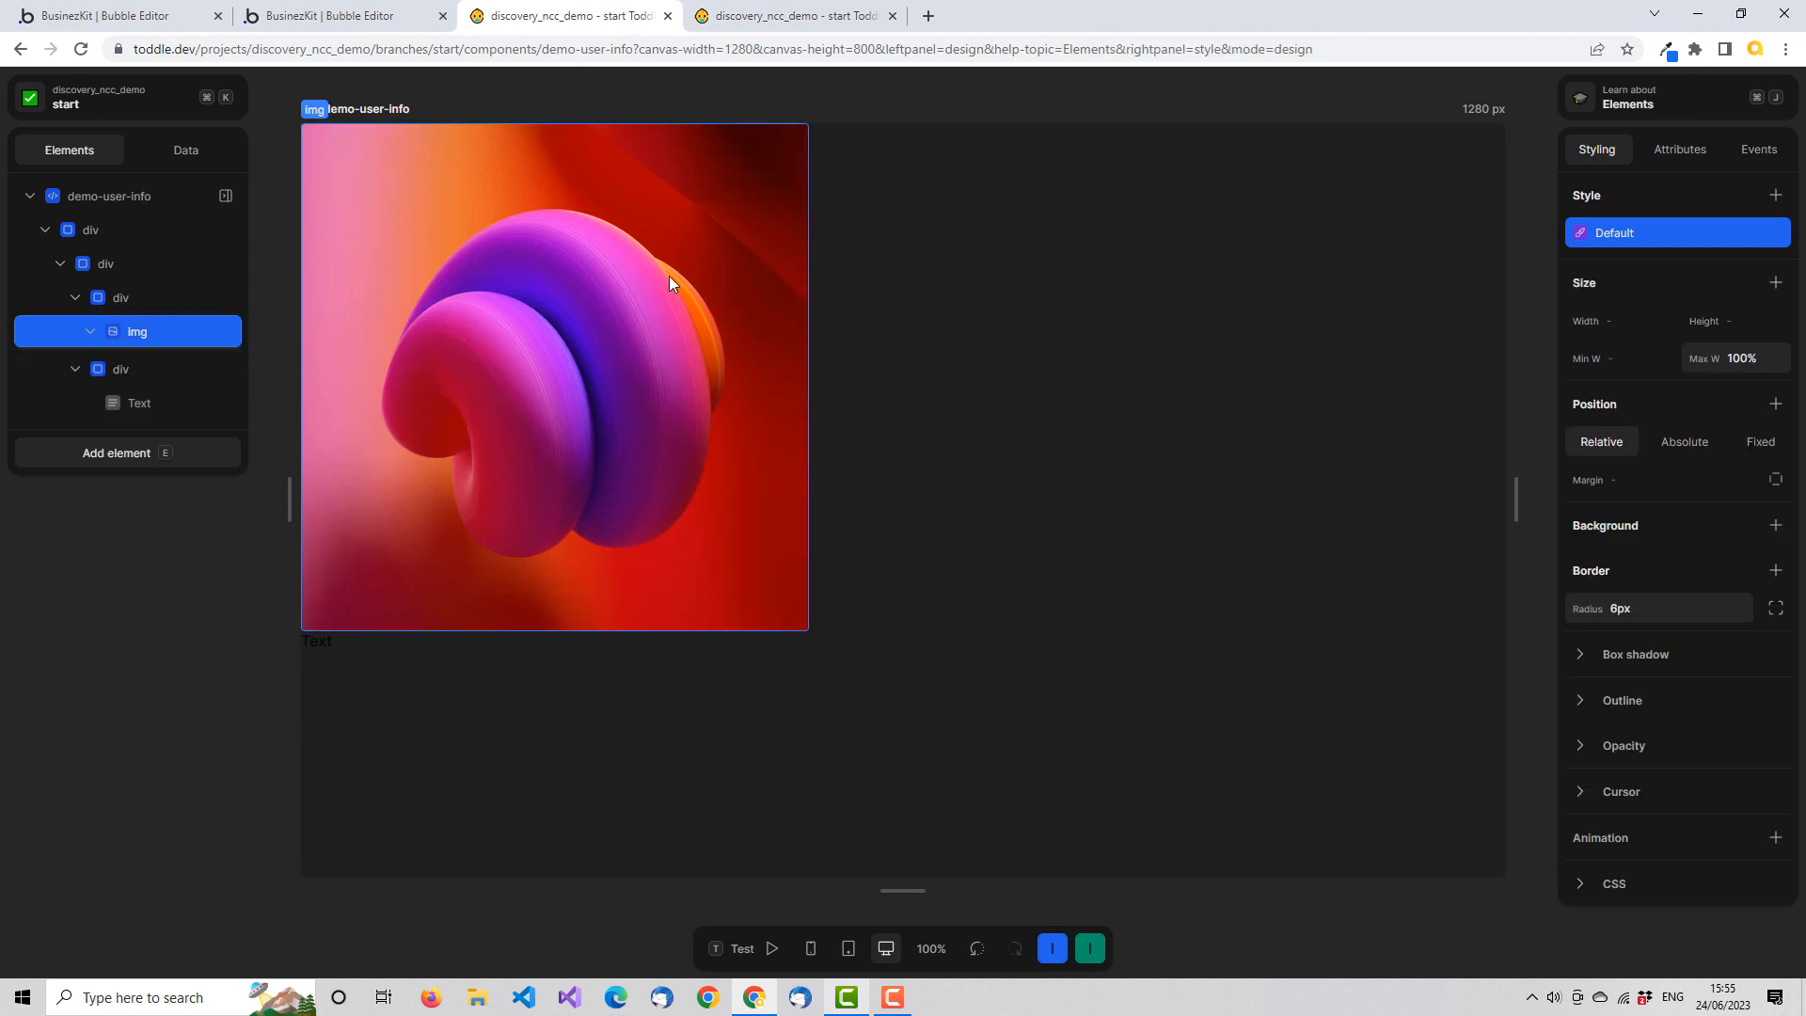
pyautogui.click(122, 297)
pyautogui.click(1650, 331)
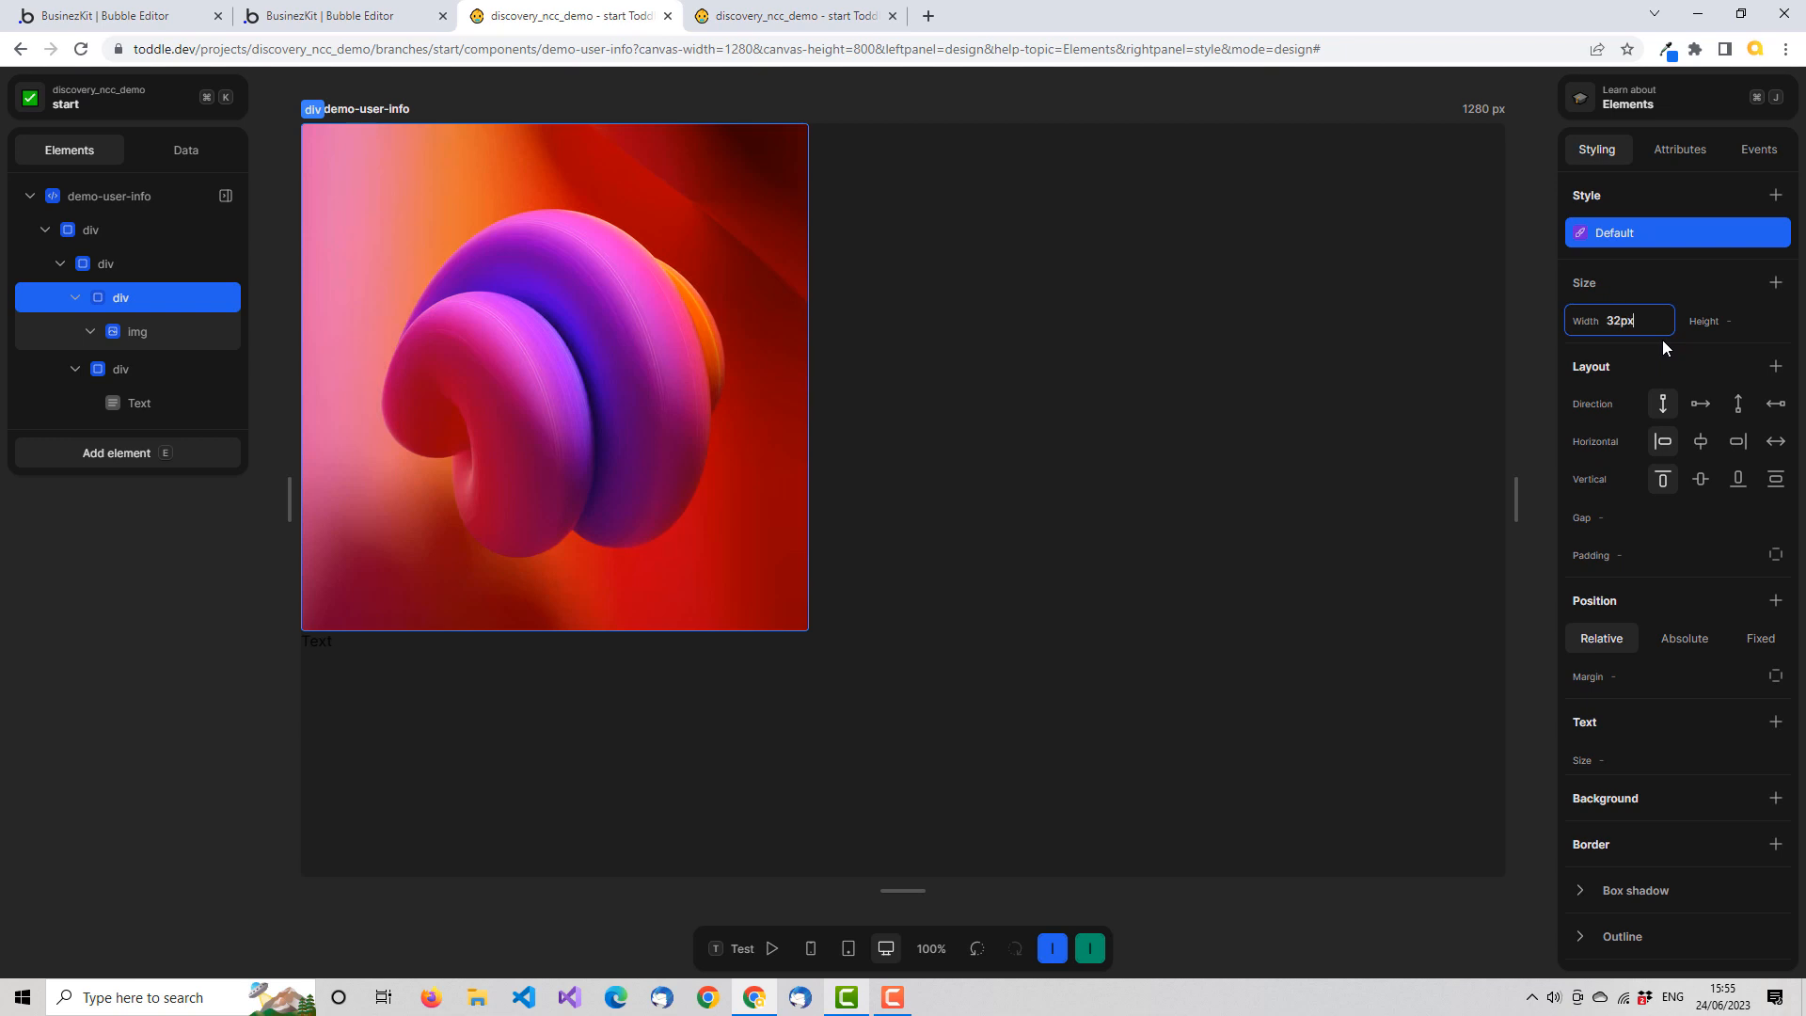
pyautogui.press('Tab')
pyautogui.write('23')
pyautogui.press('BackSpace')
pyautogui.write('32px')
pyautogui.press('Tab')
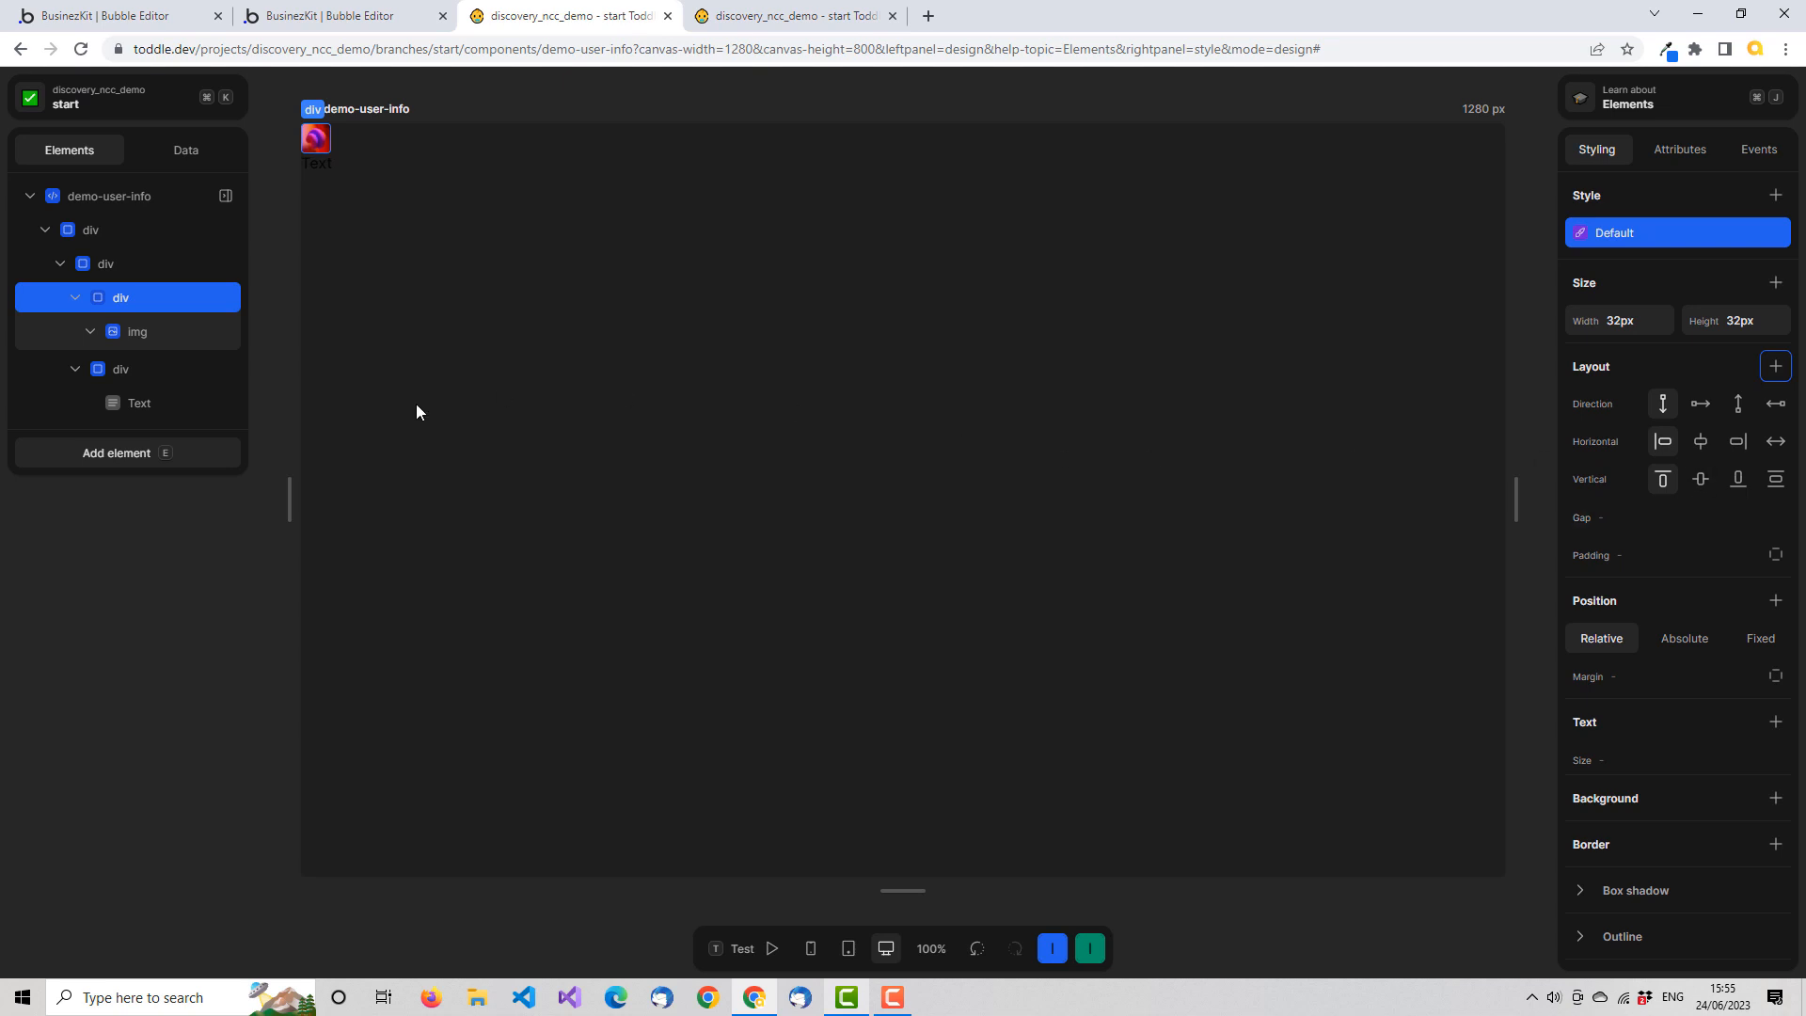
# Bind the img element's src attribute to the image field of the user attribute with a formula
pyautogui.click(160, 331)
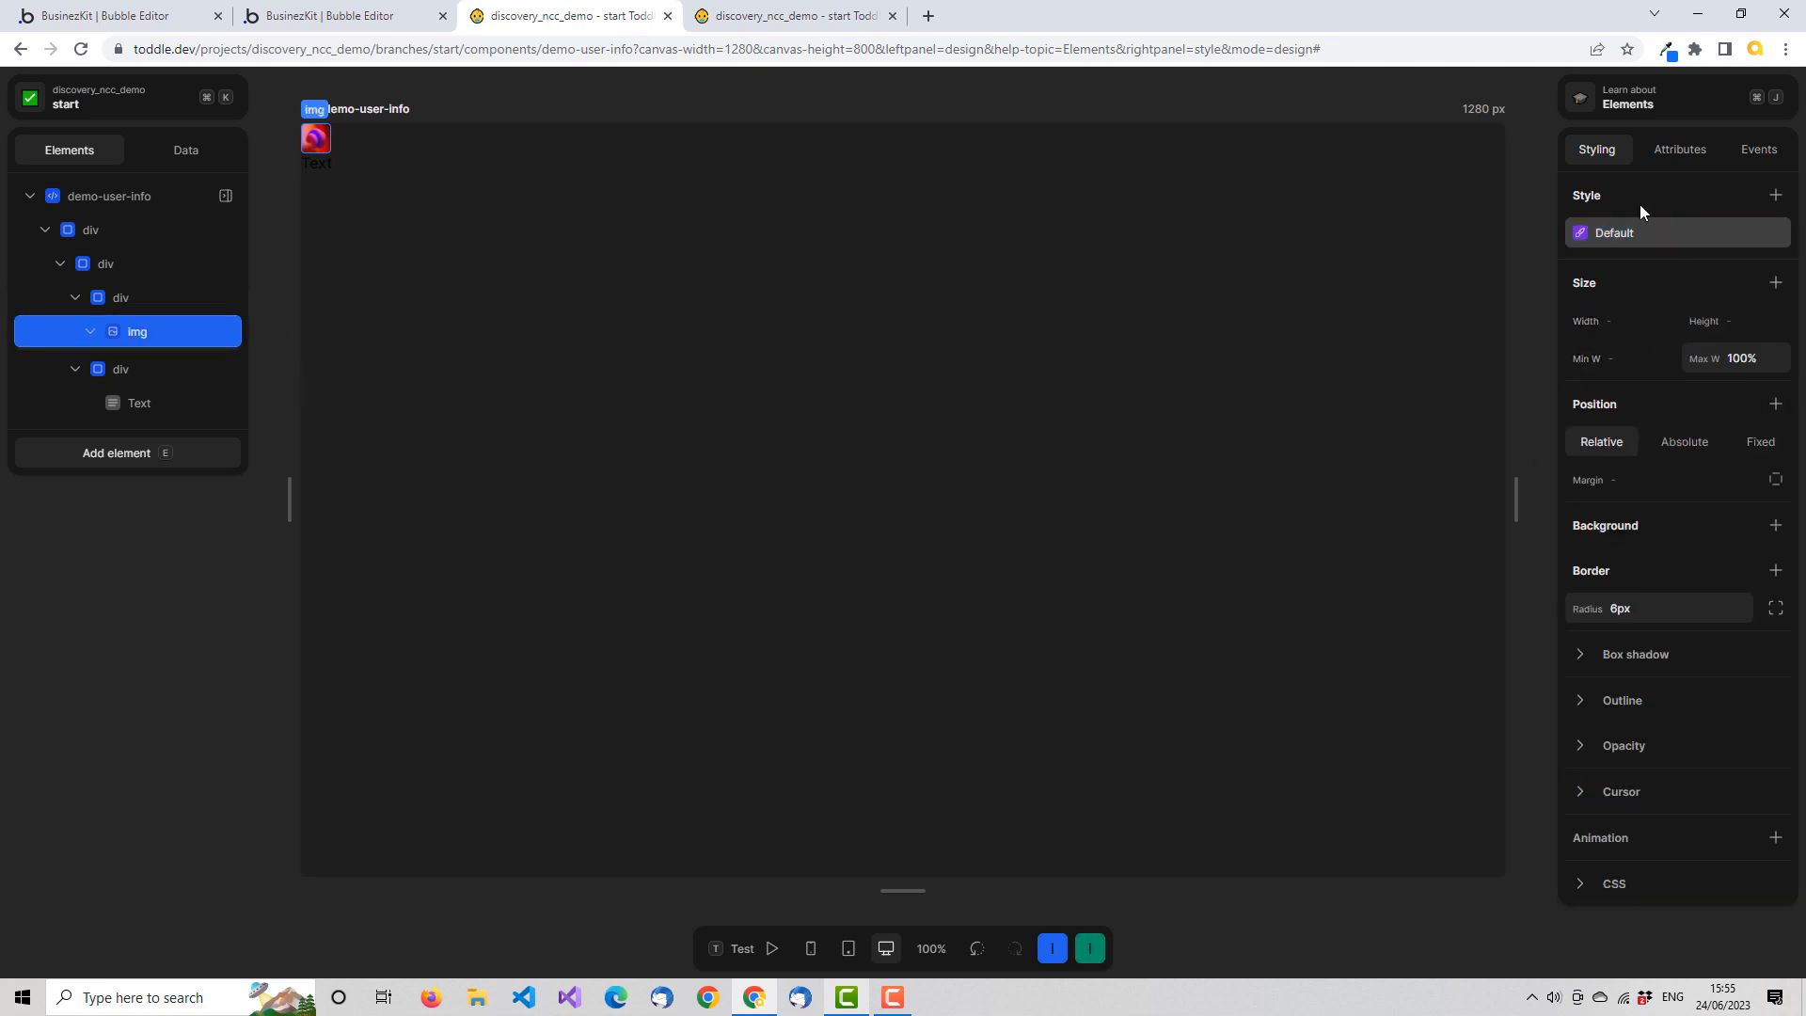
pyautogui.click(1685, 152)
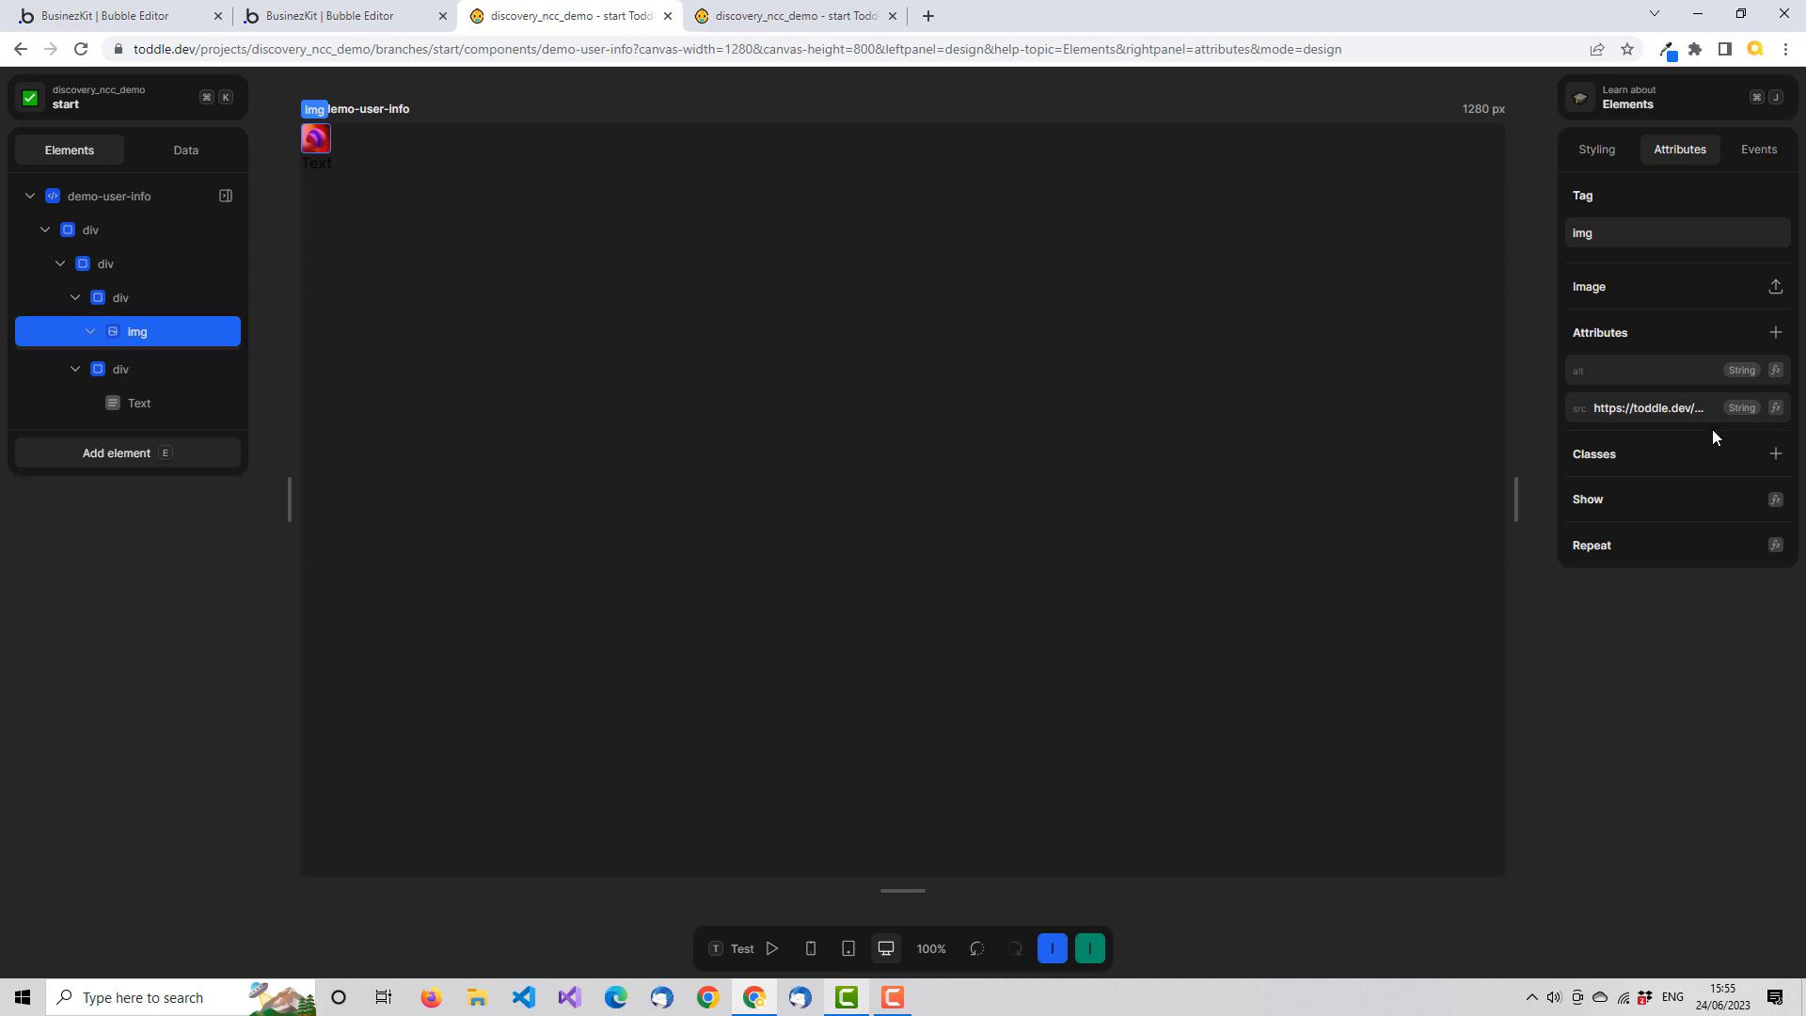
pyautogui.click(1777, 409)
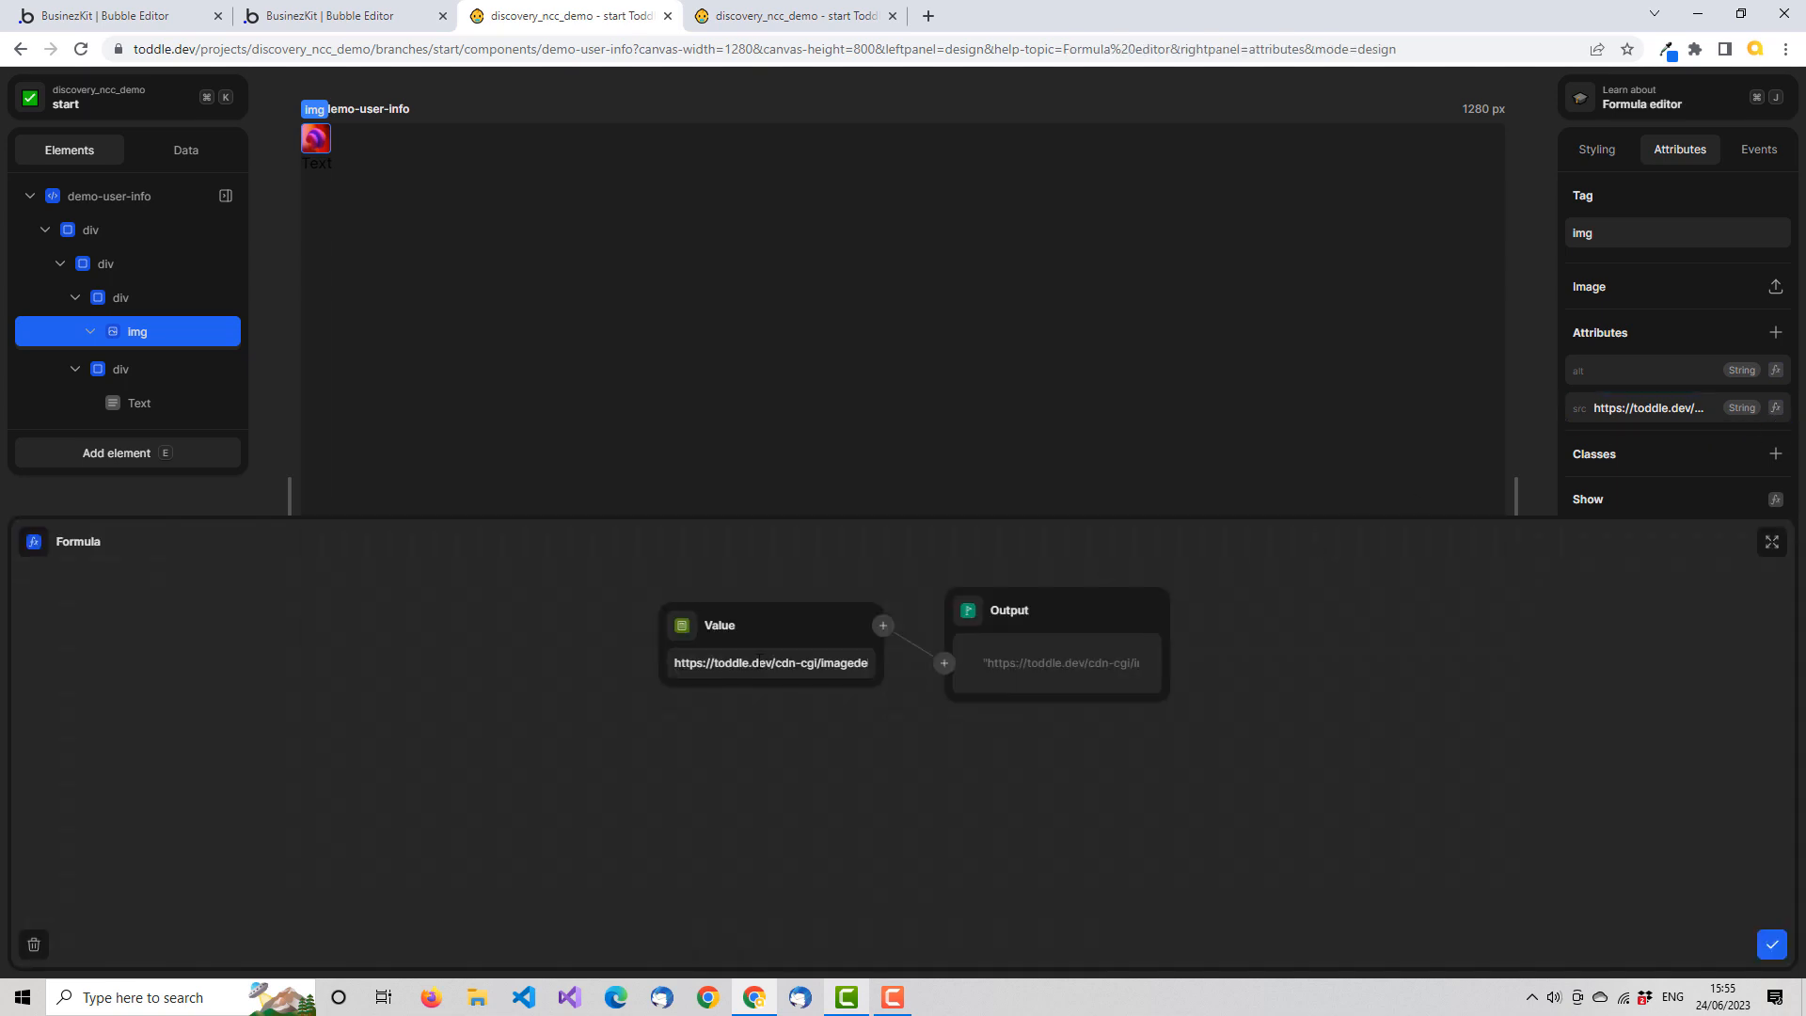
pyautogui.click(684, 639)
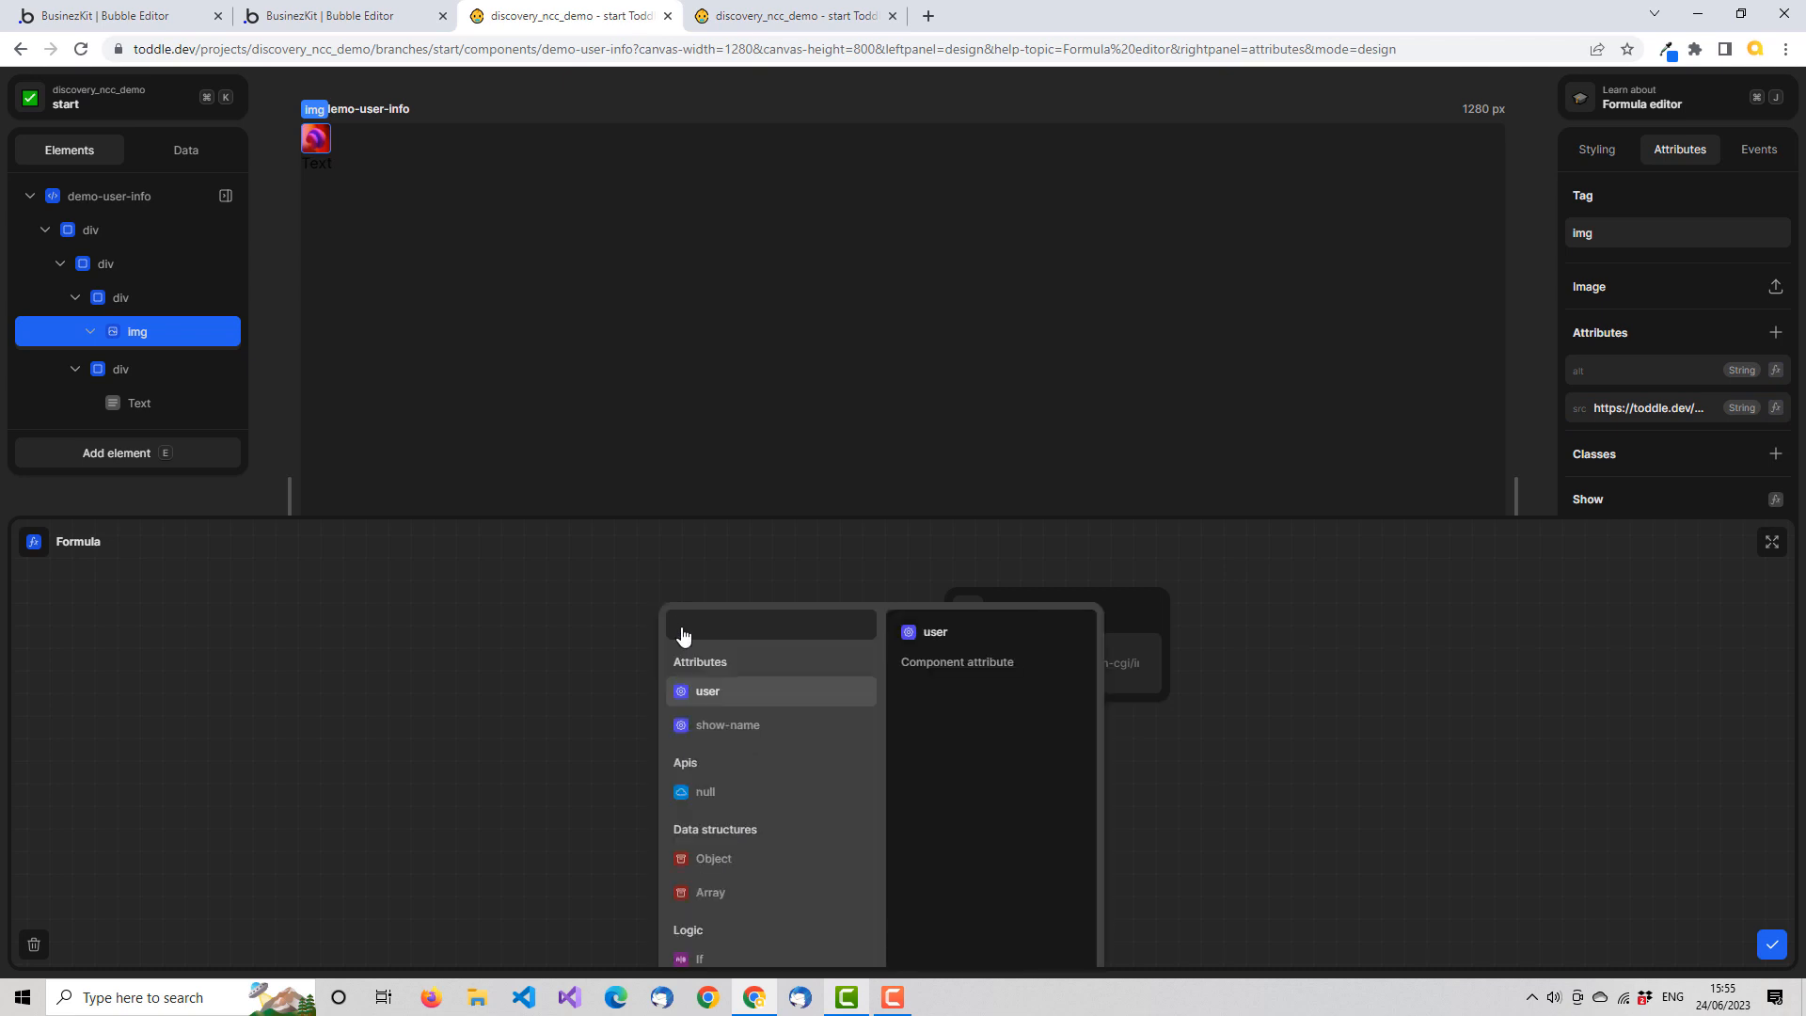
pyautogui.click(749, 699)
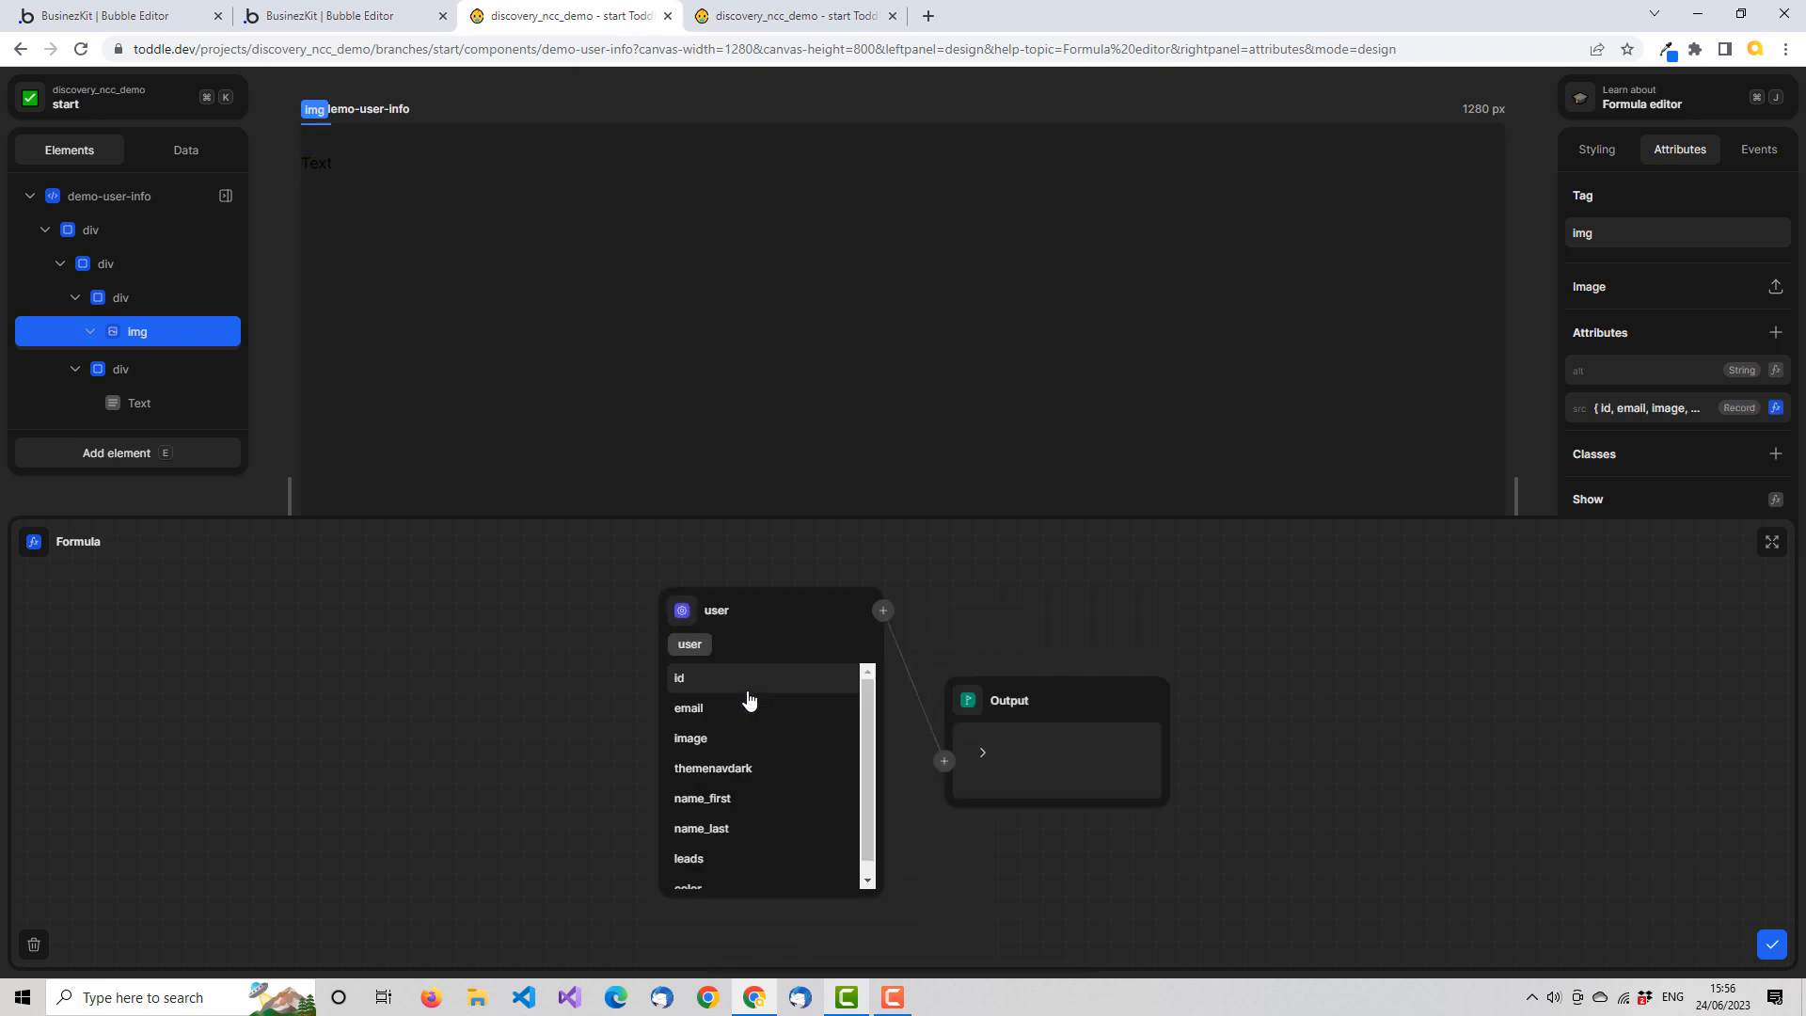
pyautogui.moveTo(863, 714); pyautogui.dragTo(864, 766)
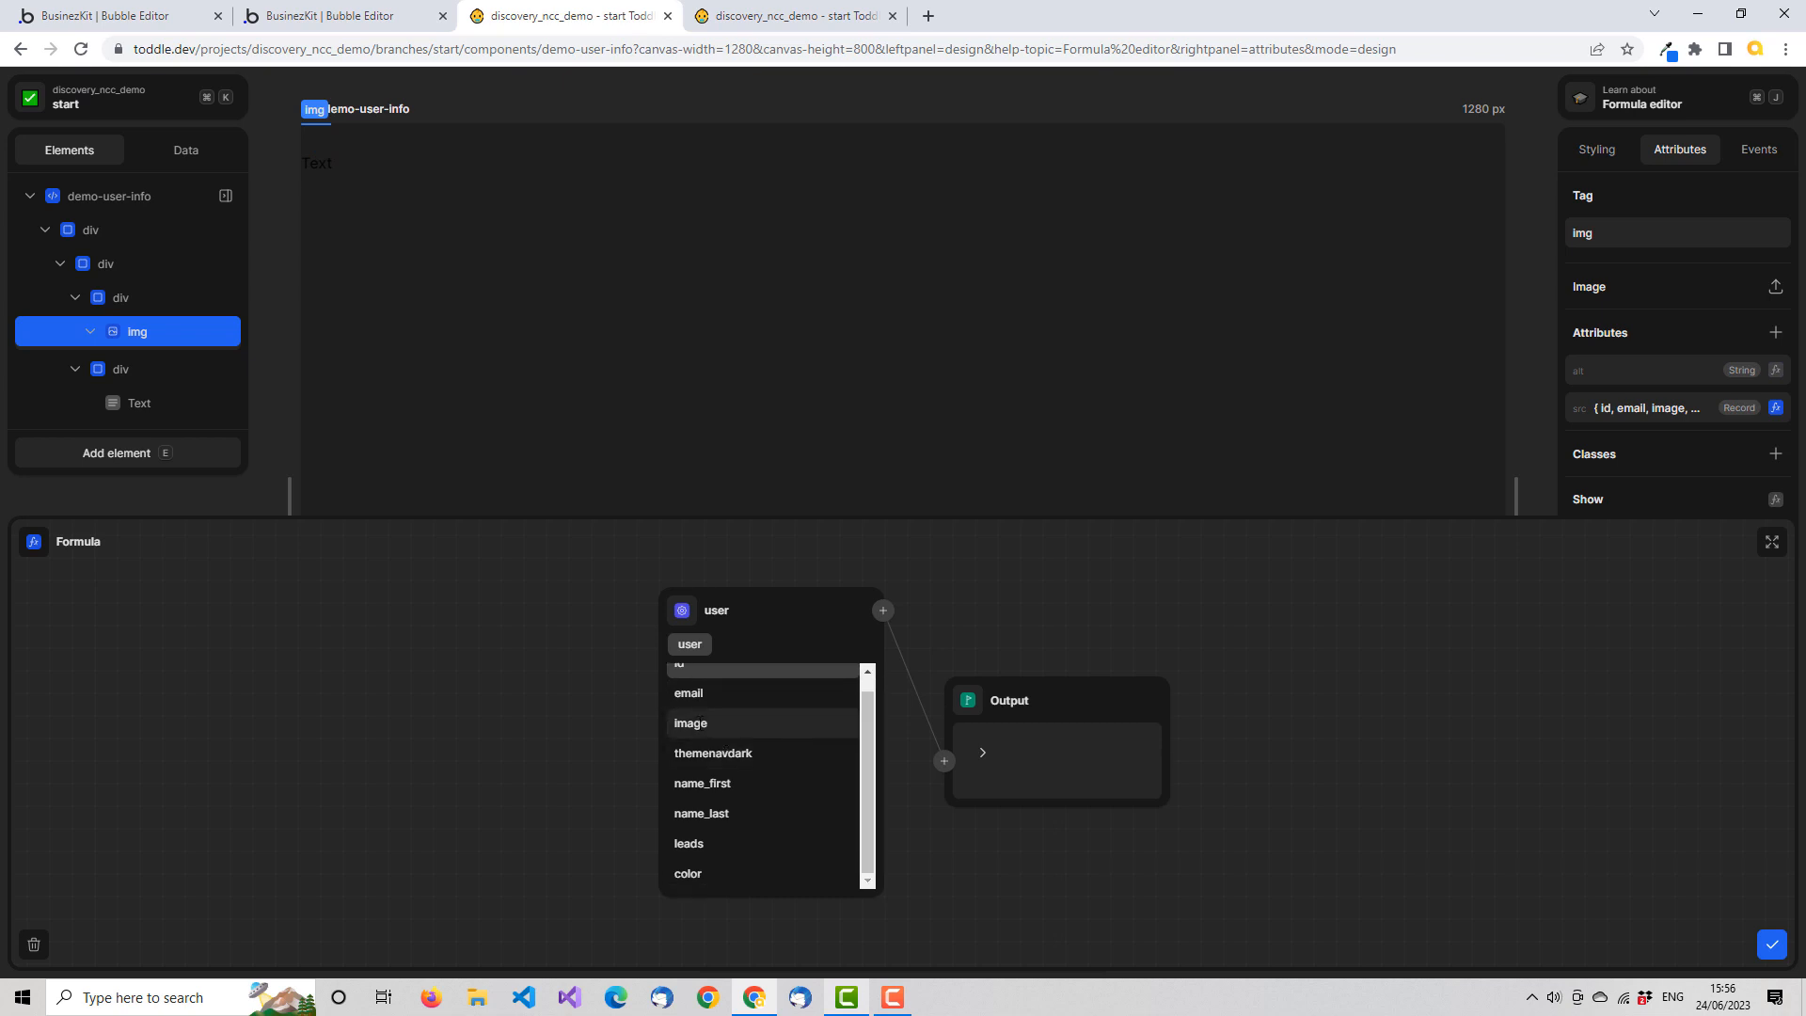
pyautogui.click(701, 723)
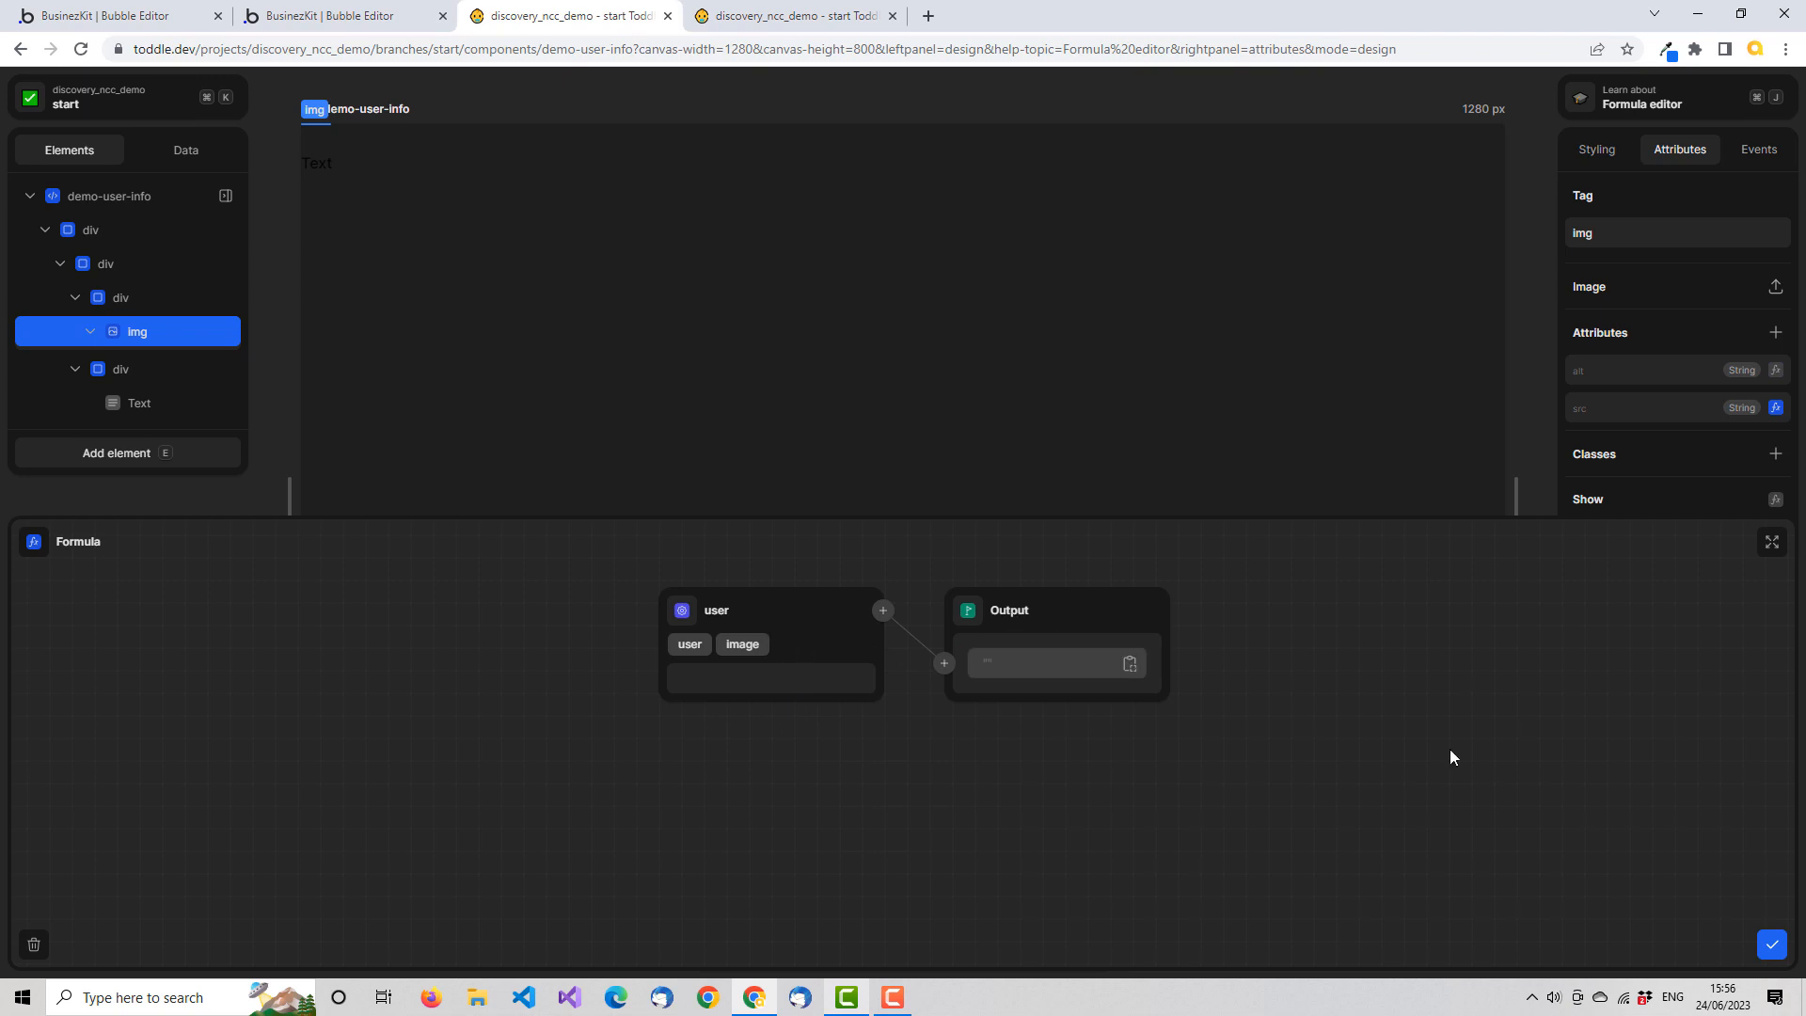
pyautogui.click(1773, 946)
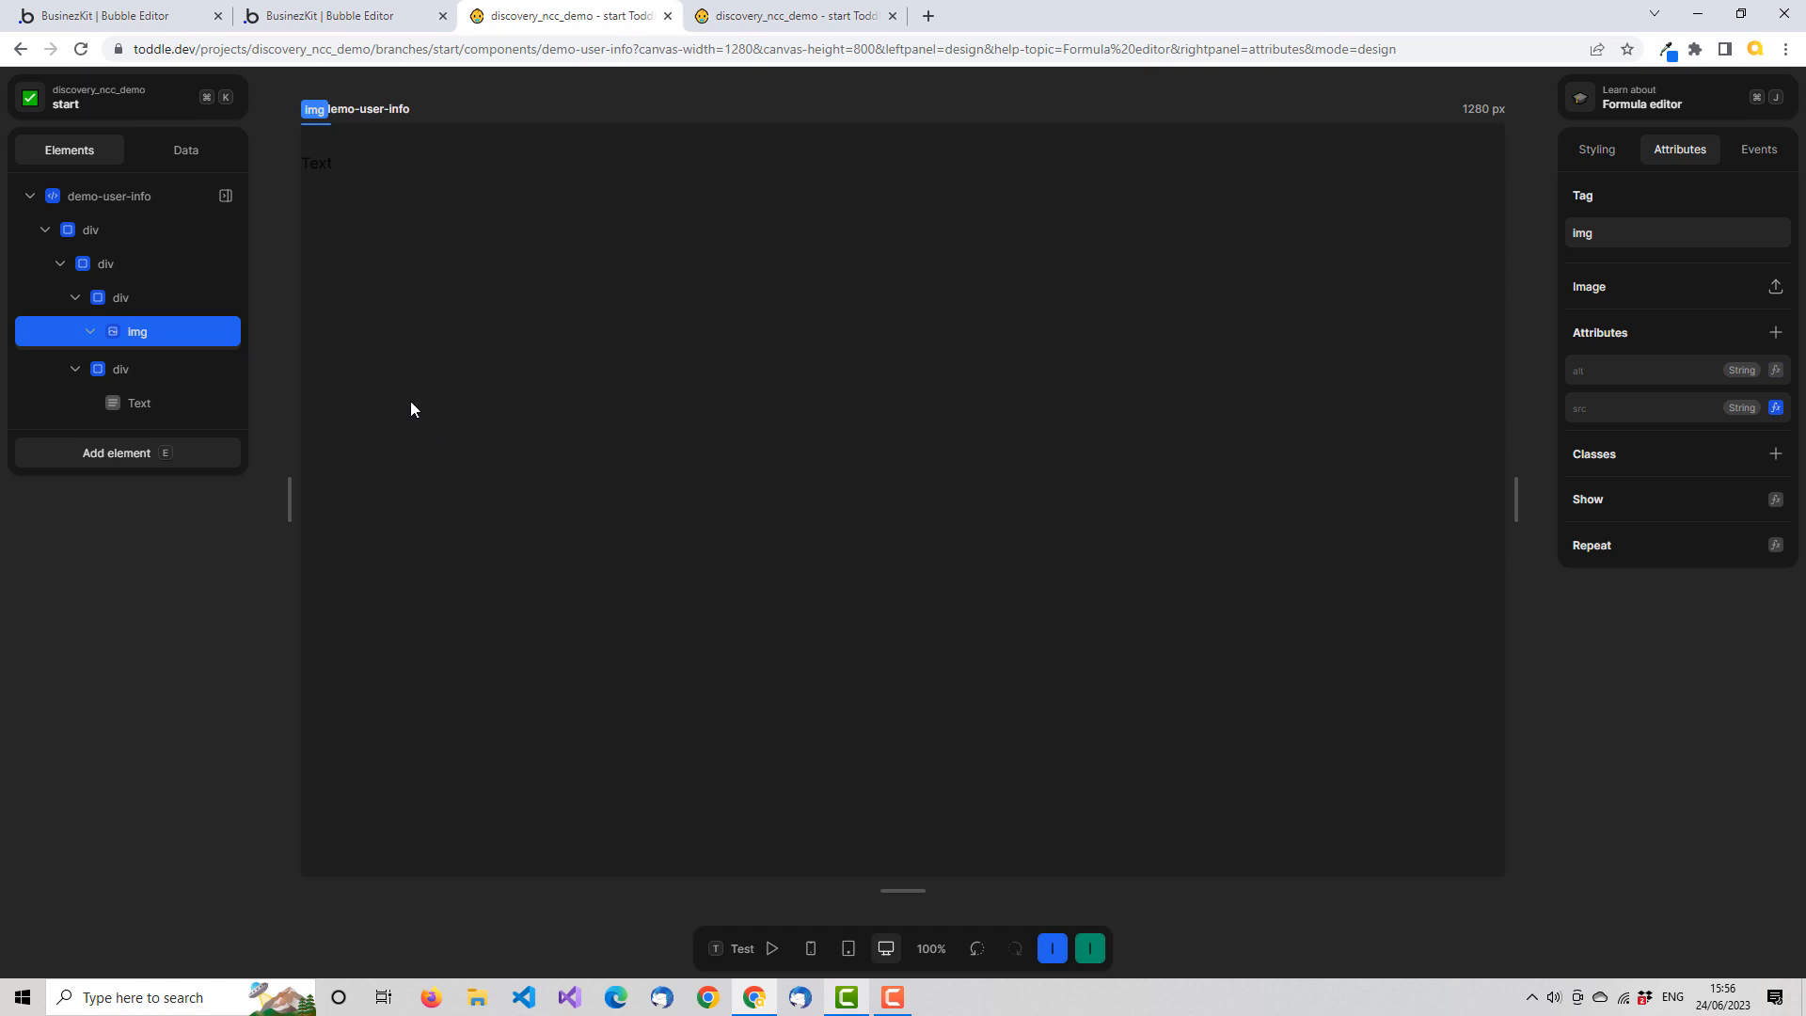
# Start a Show/Hide formula on the image's parent div, using the image field of the user attribute
pyautogui.click(138, 298)
pyautogui.click(148, 333)
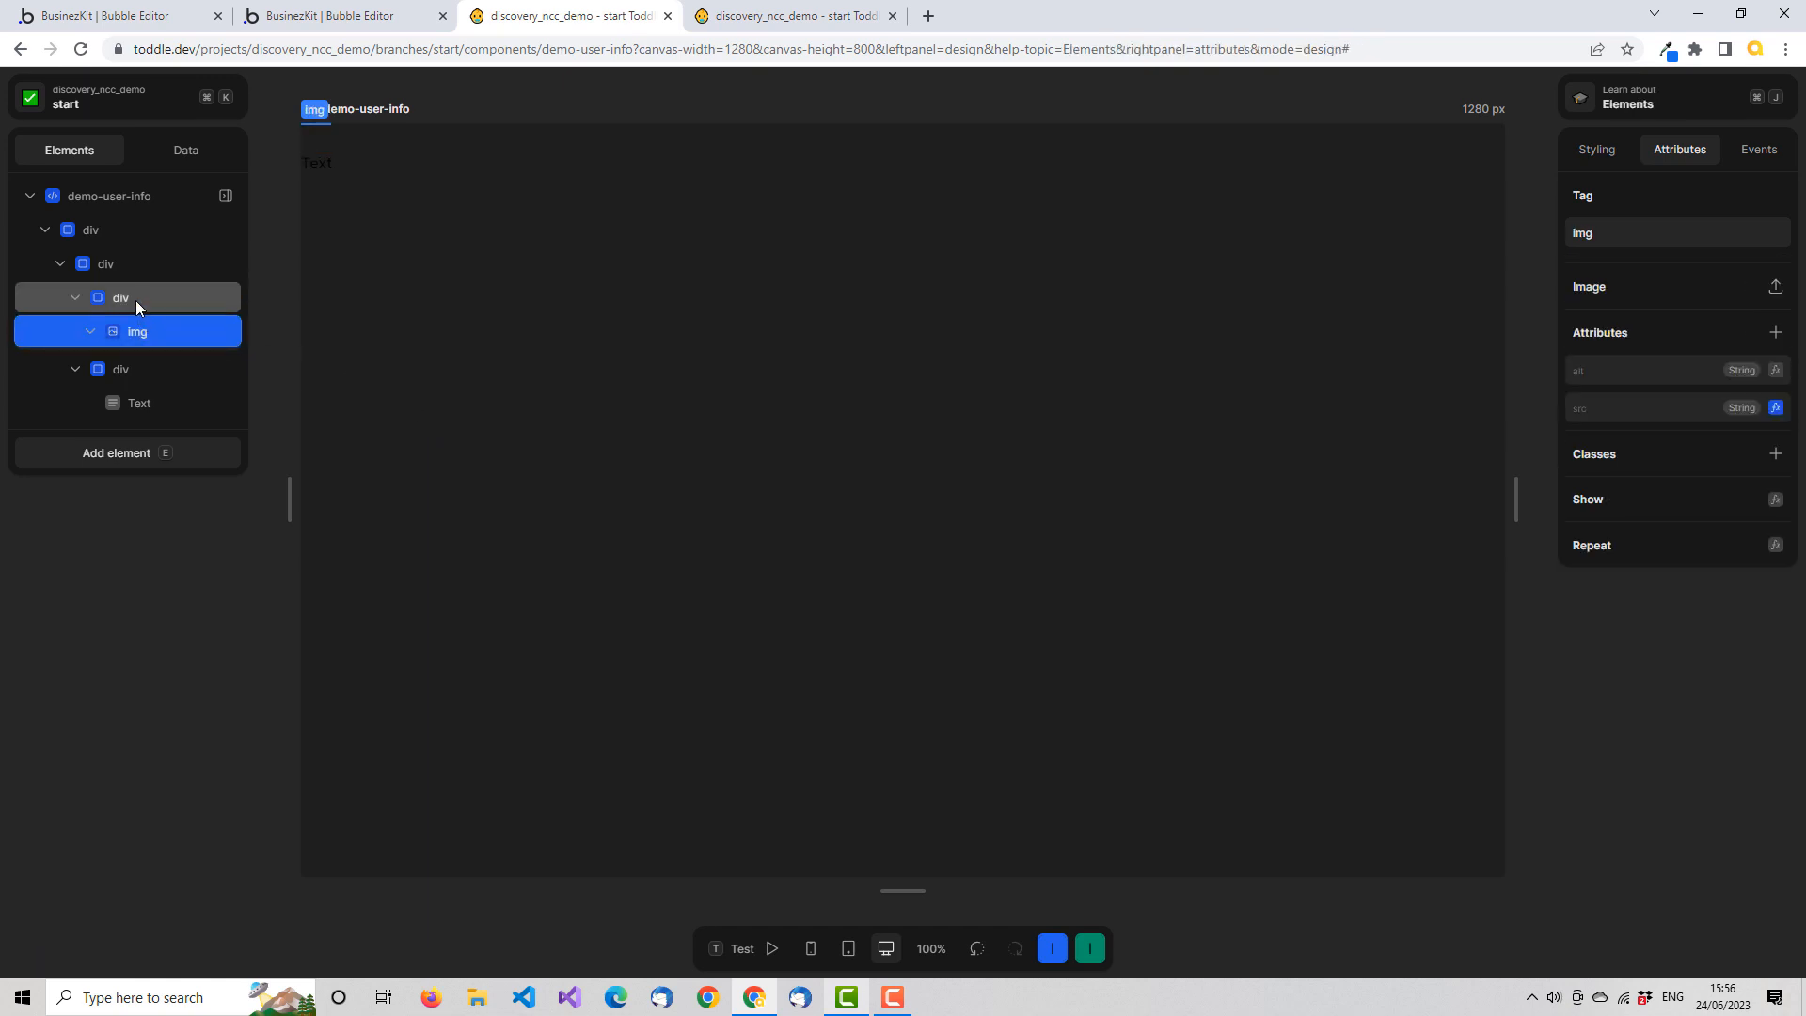
pyautogui.click(152, 297)
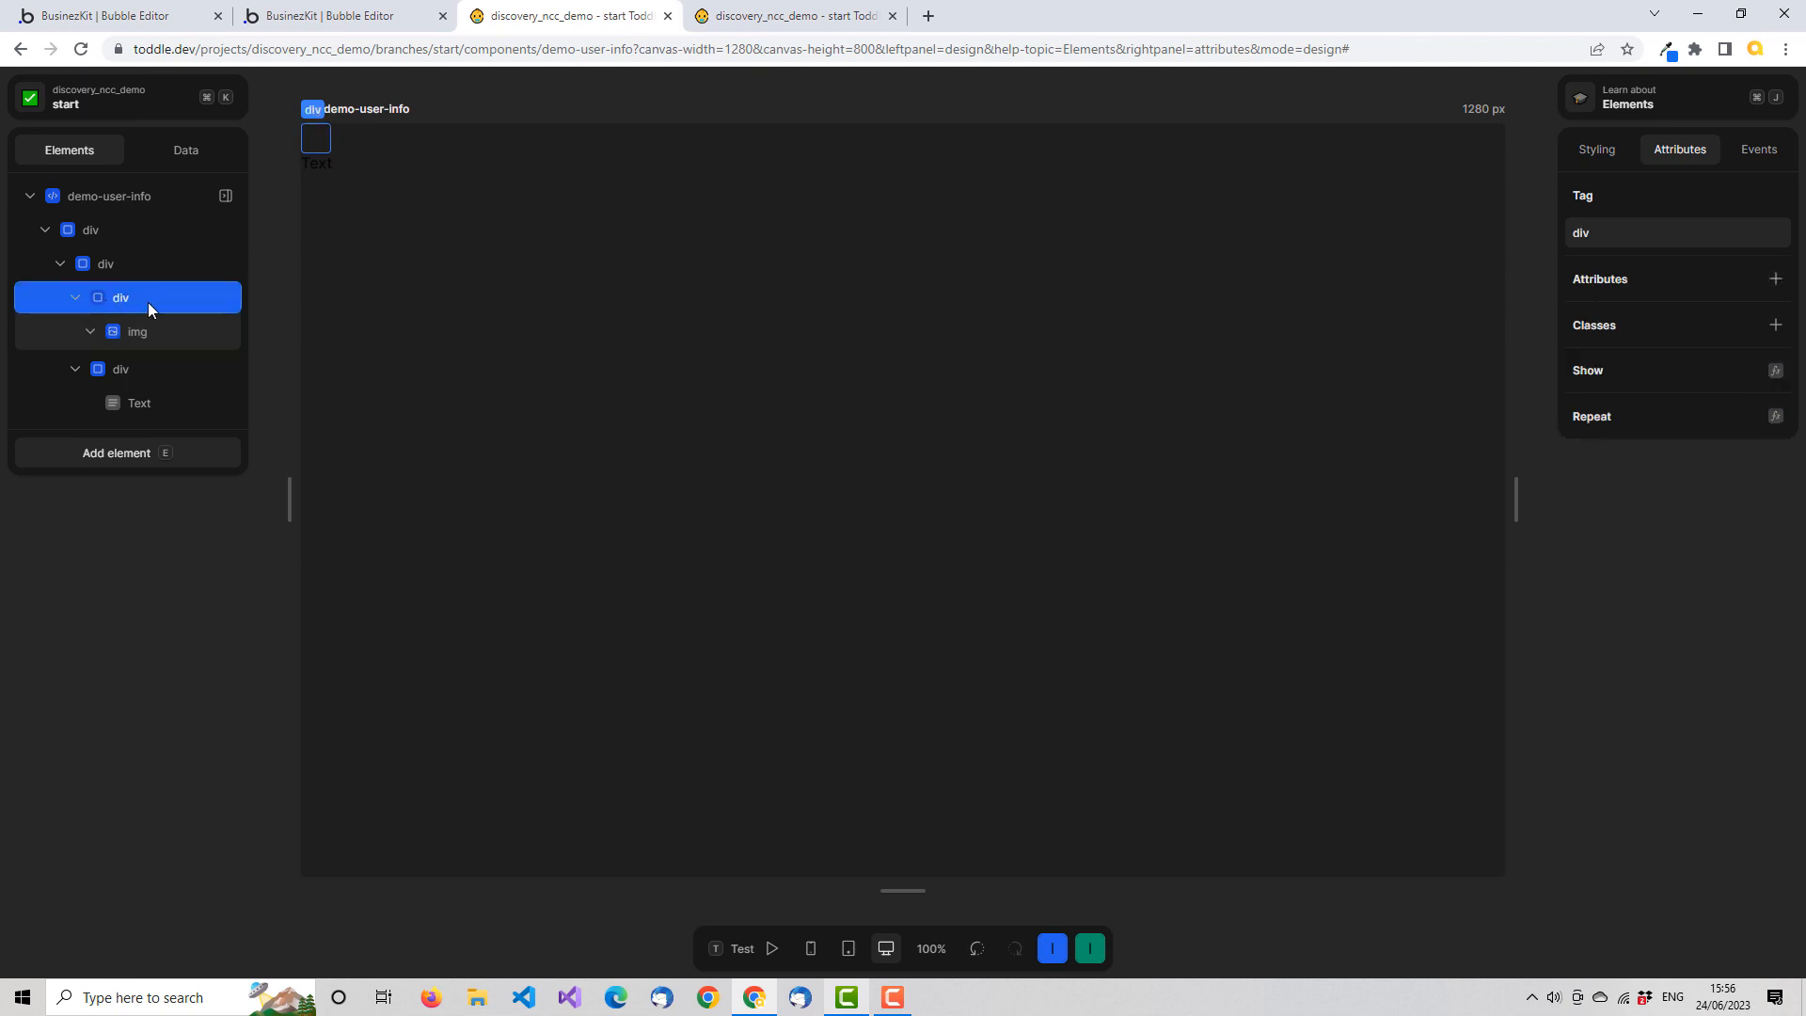
pyautogui.rightClick(202, 300)
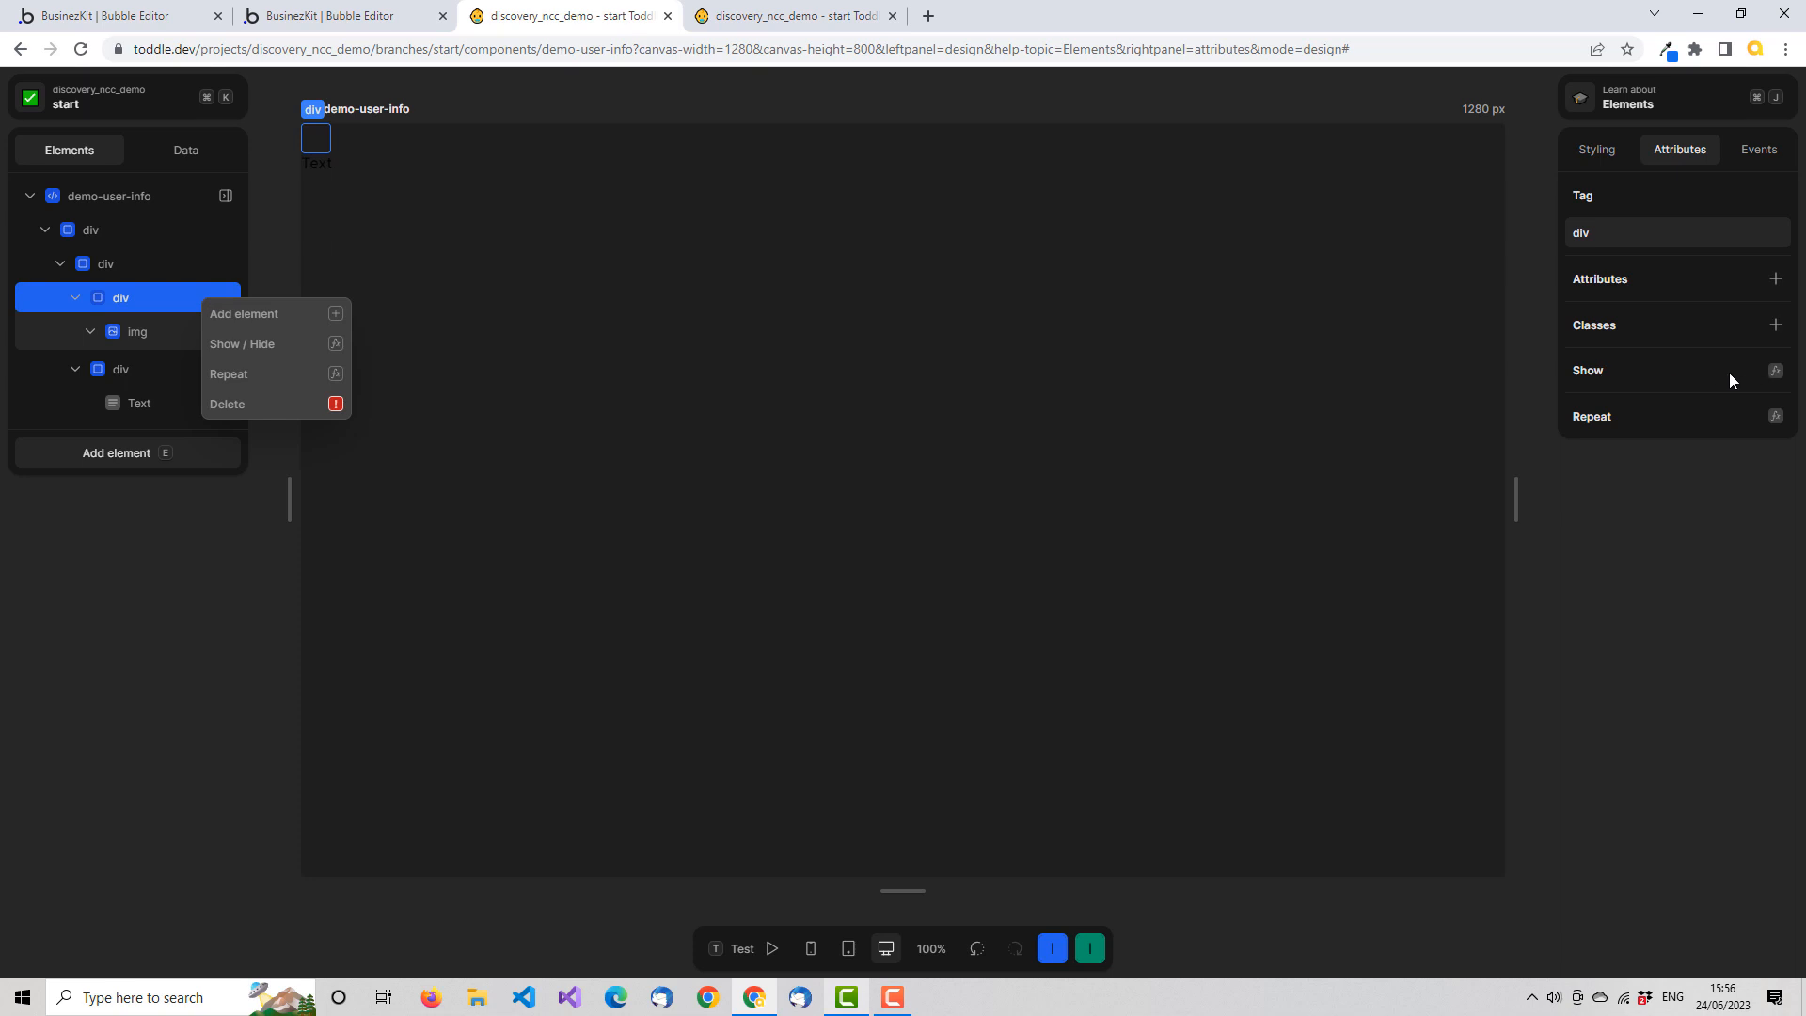
pyautogui.click(337, 345)
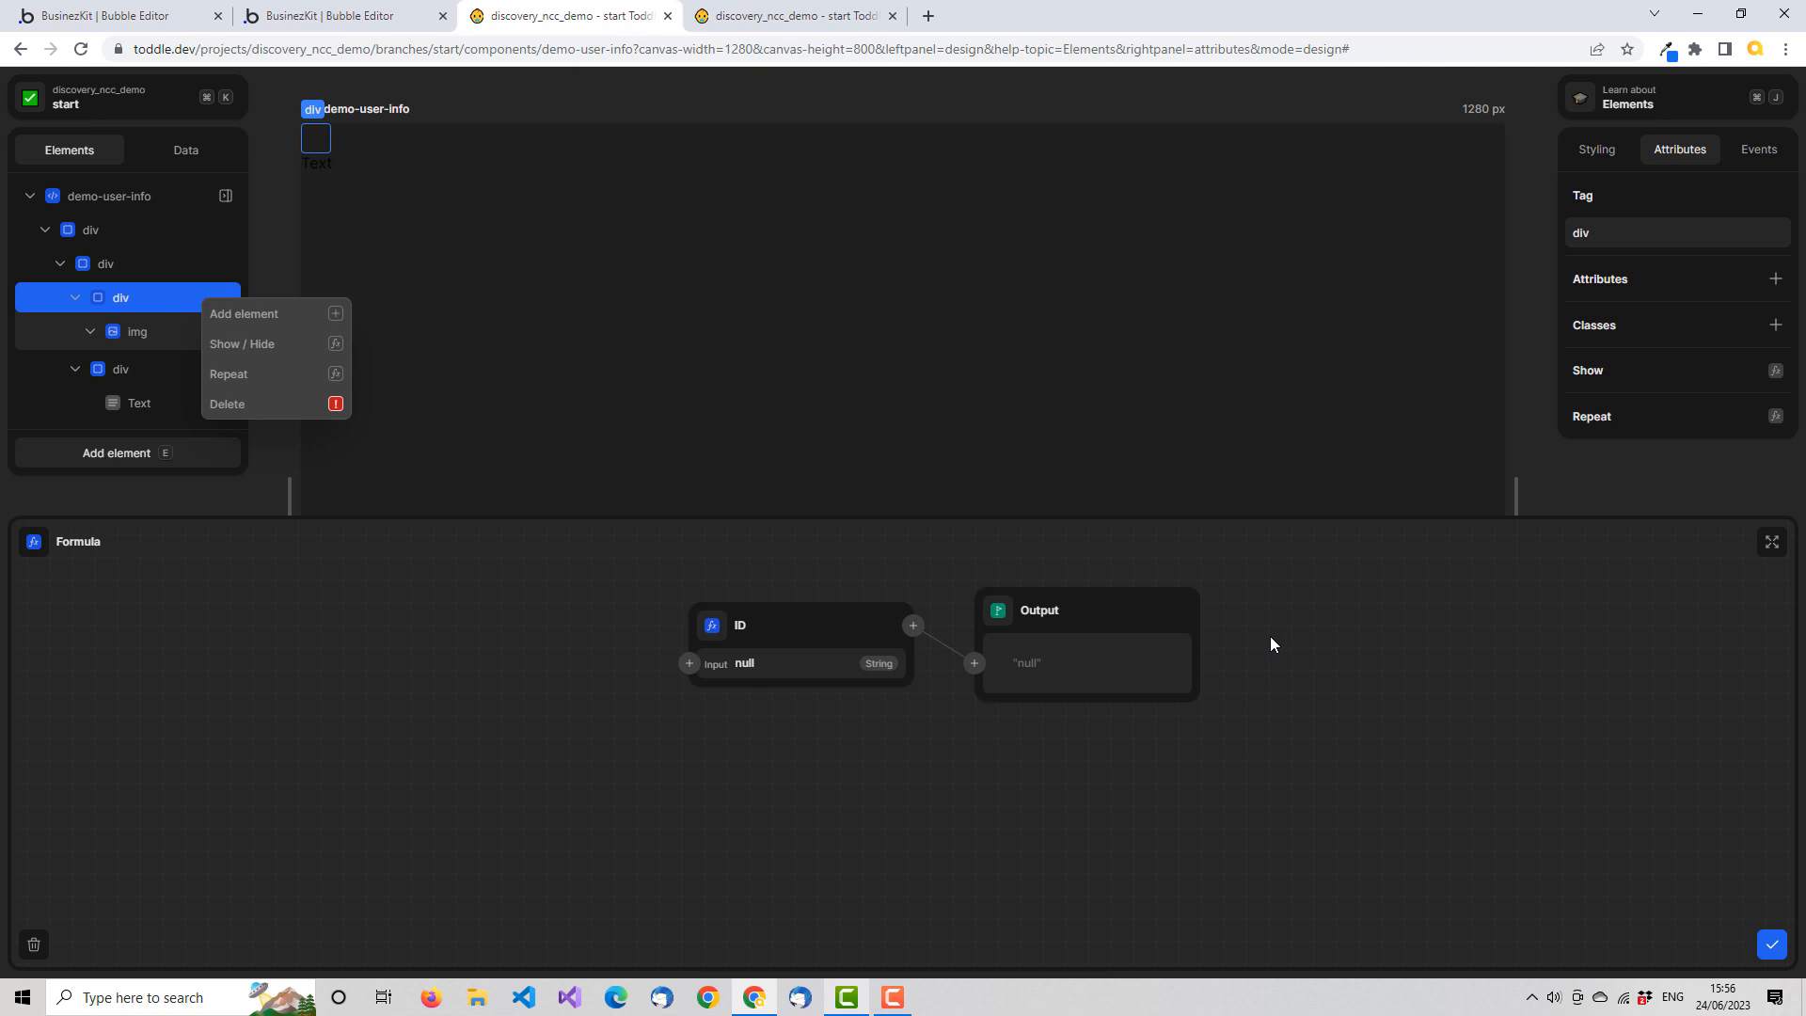
pyautogui.click(712, 625)
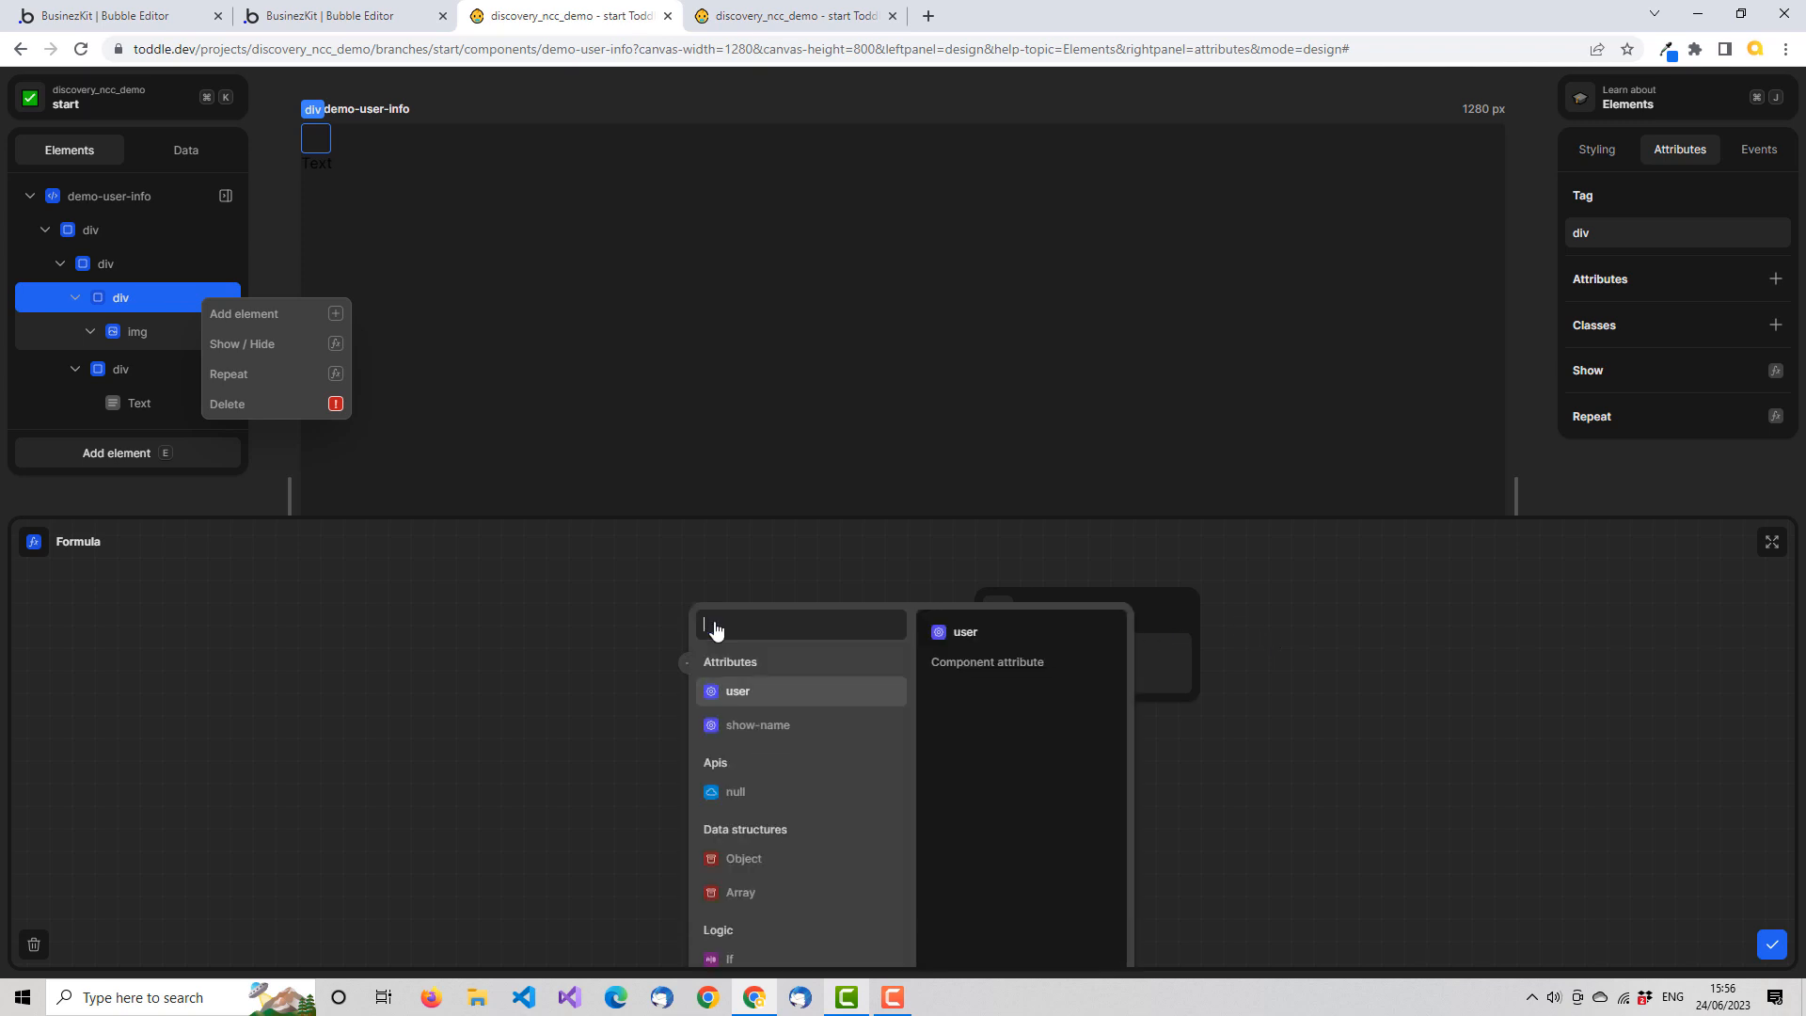
pyautogui.click(777, 694)
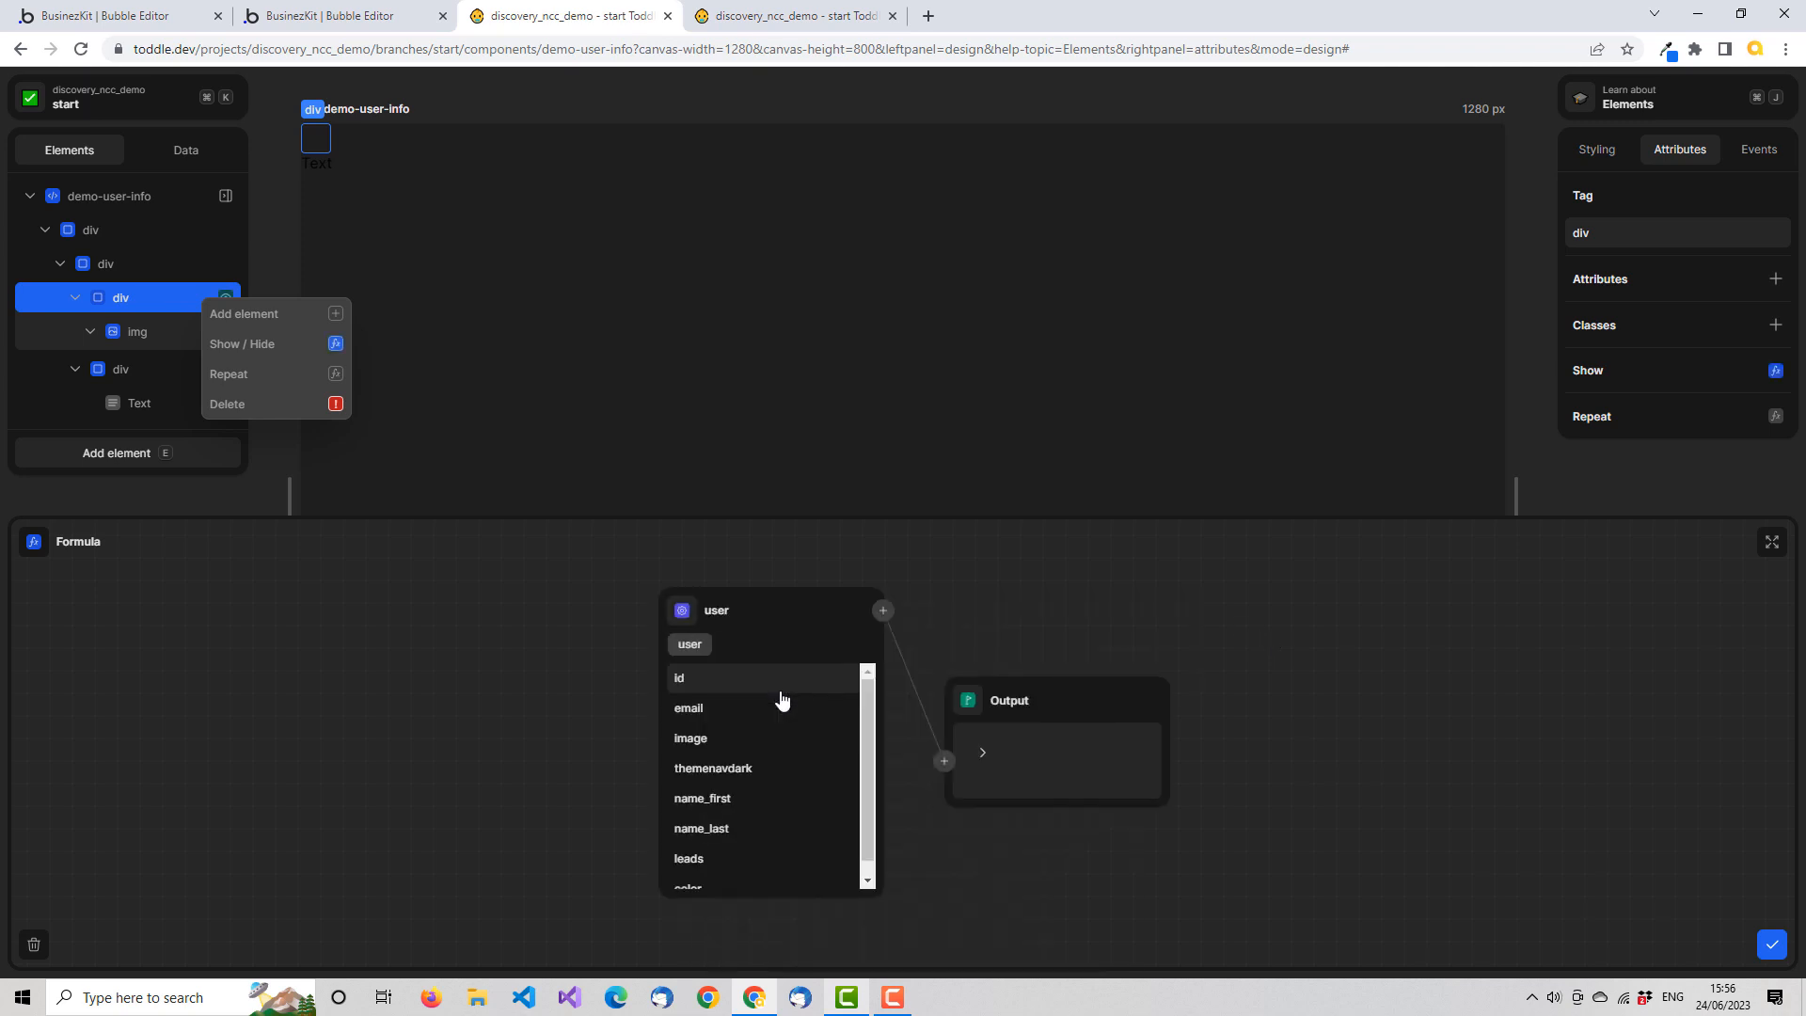
pyautogui.click(714, 741)
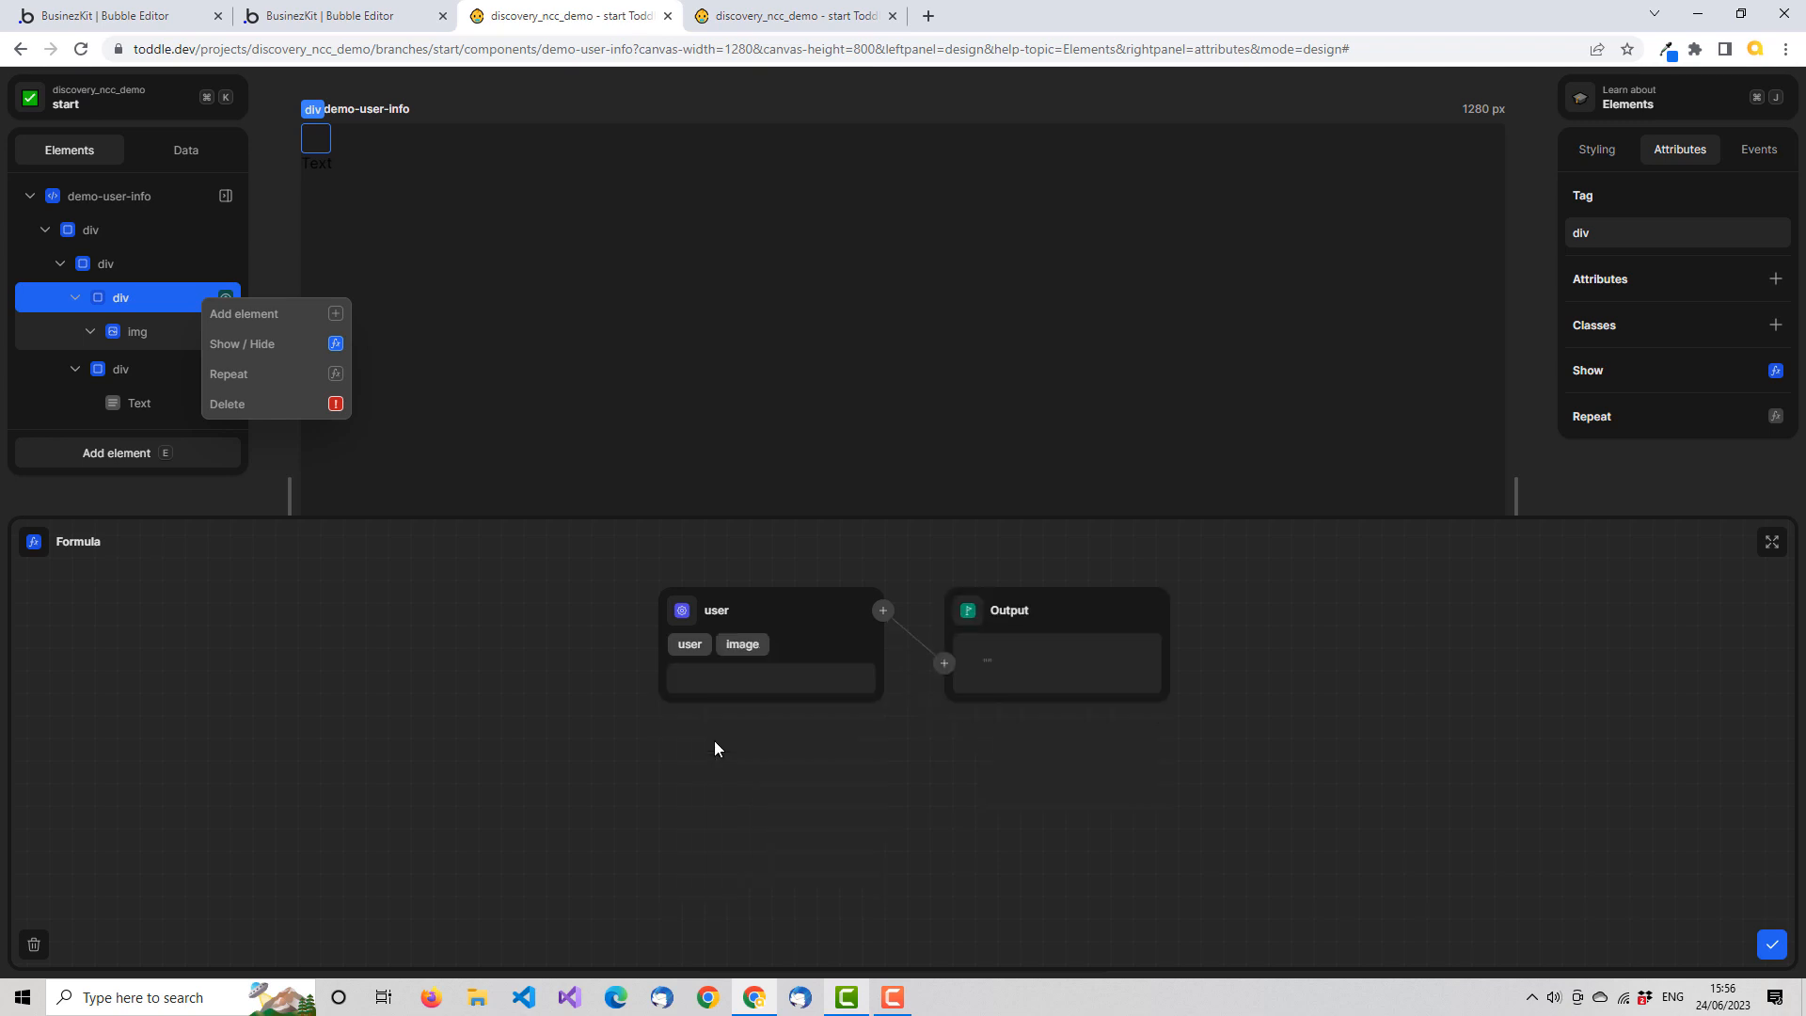
# Insert a Not equal function between the user image and the formula output, leaving its second input unset, and close the formula
pyautogui.click(945, 664)
pyautogui.write('now')
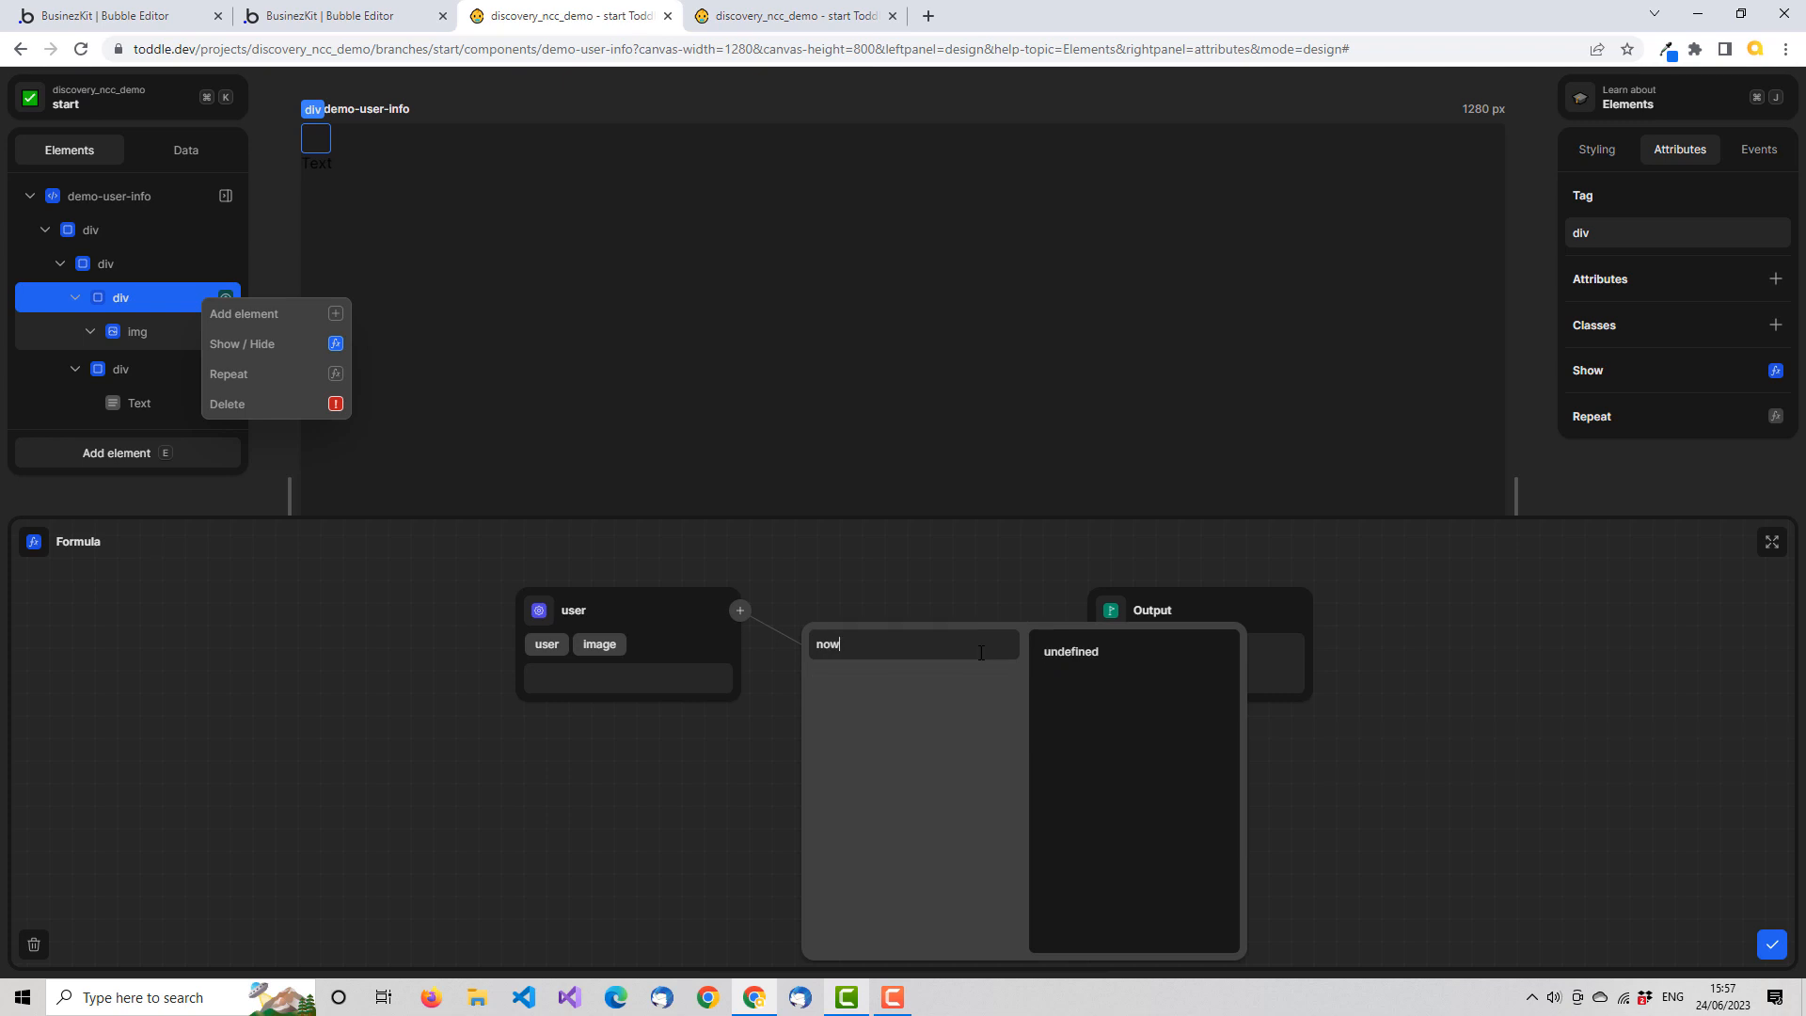
pyautogui.press('BackSpace')
pyautogui.write('t')
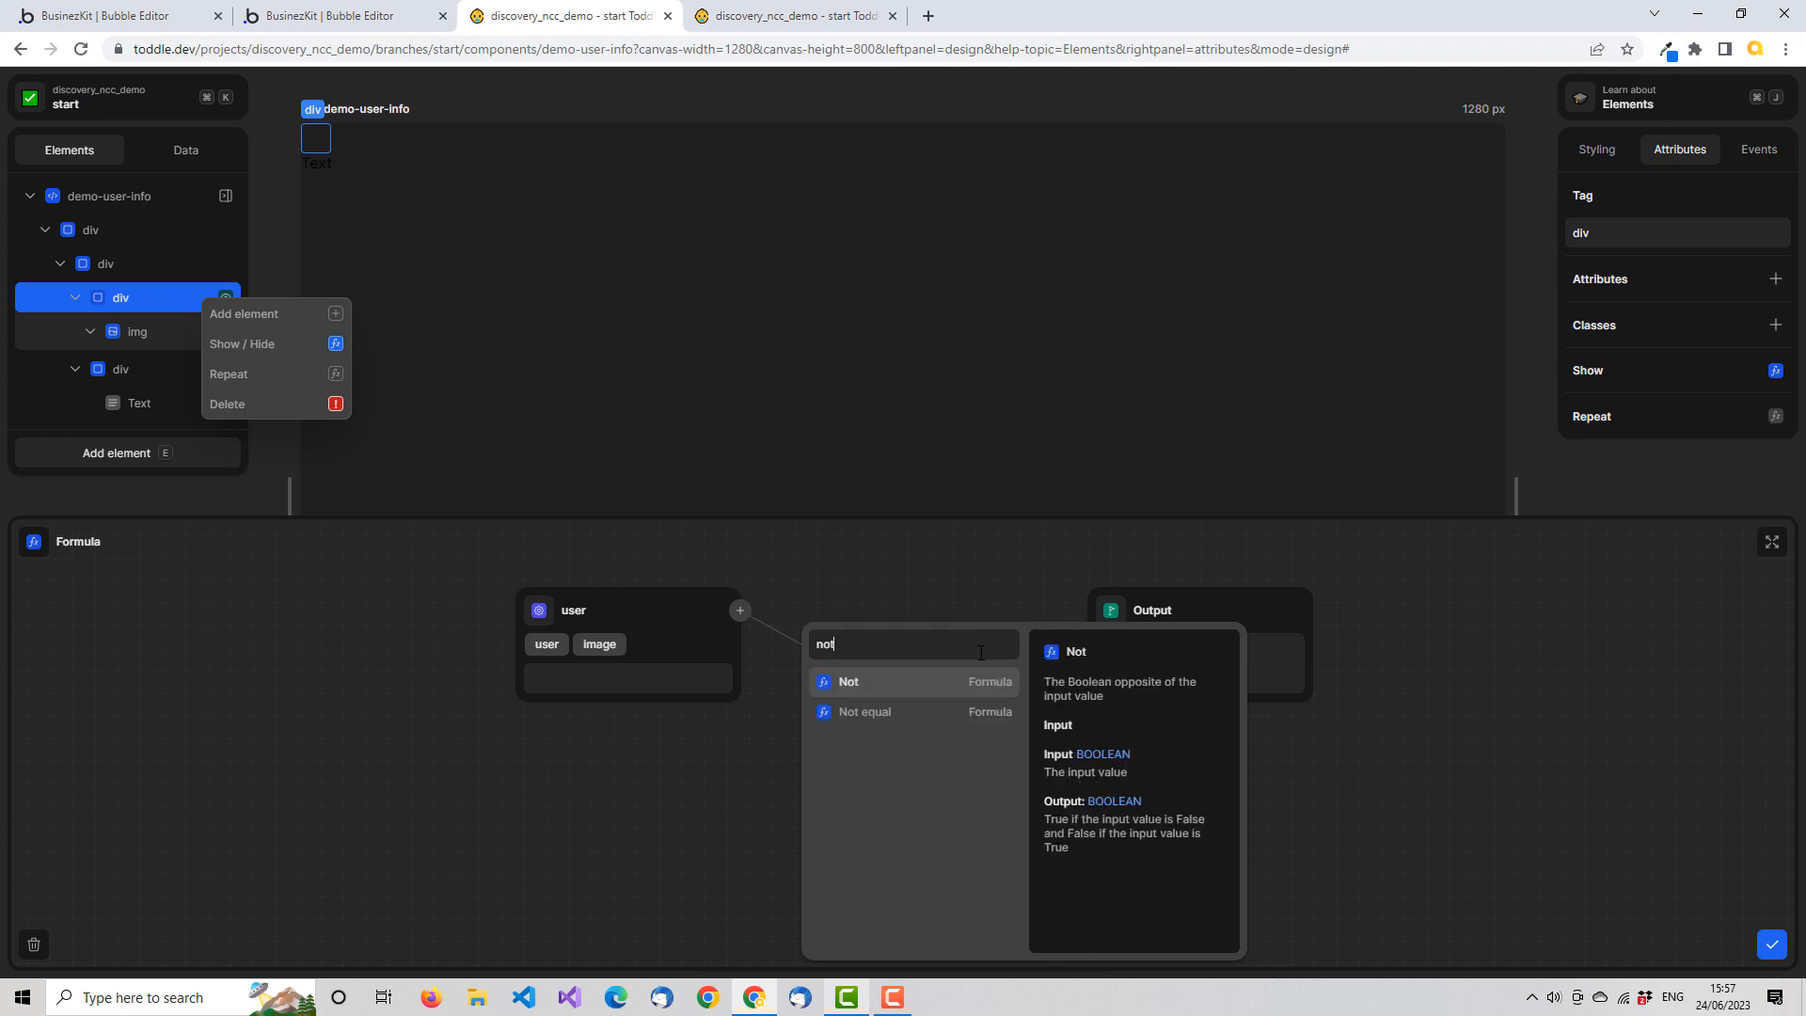
pyautogui.click(919, 713)
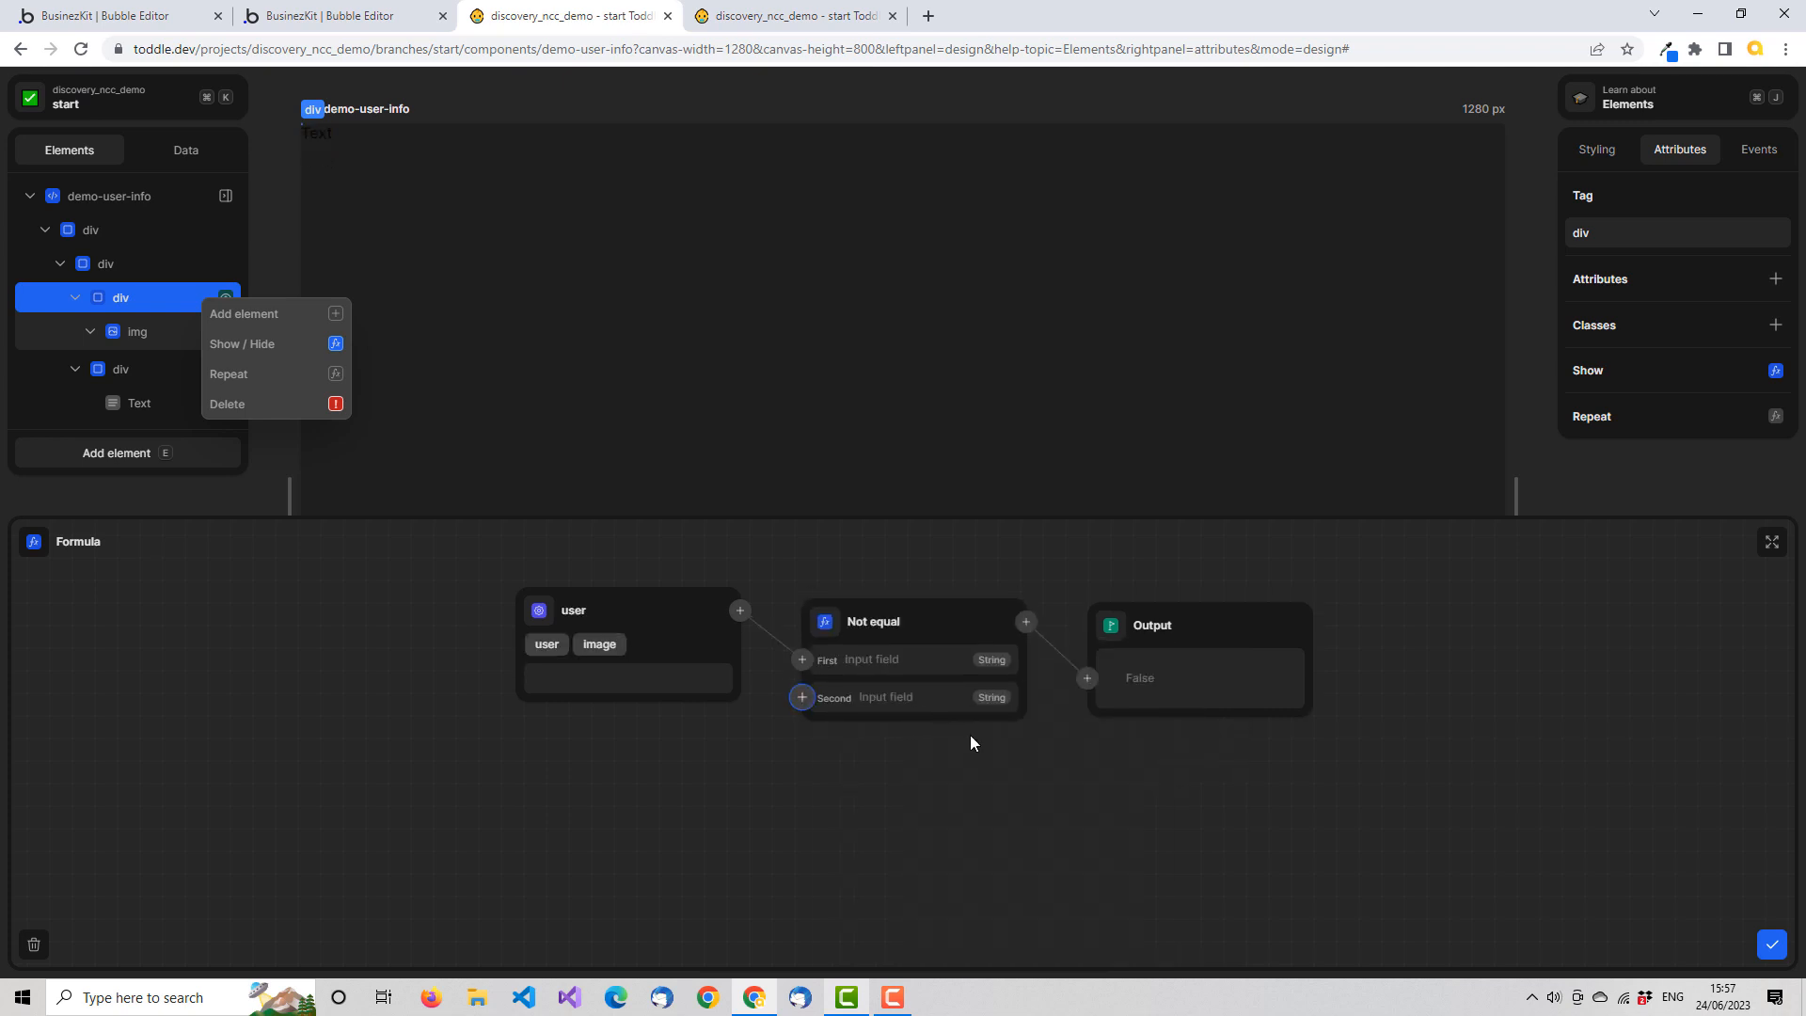
pyautogui.click(801, 698)
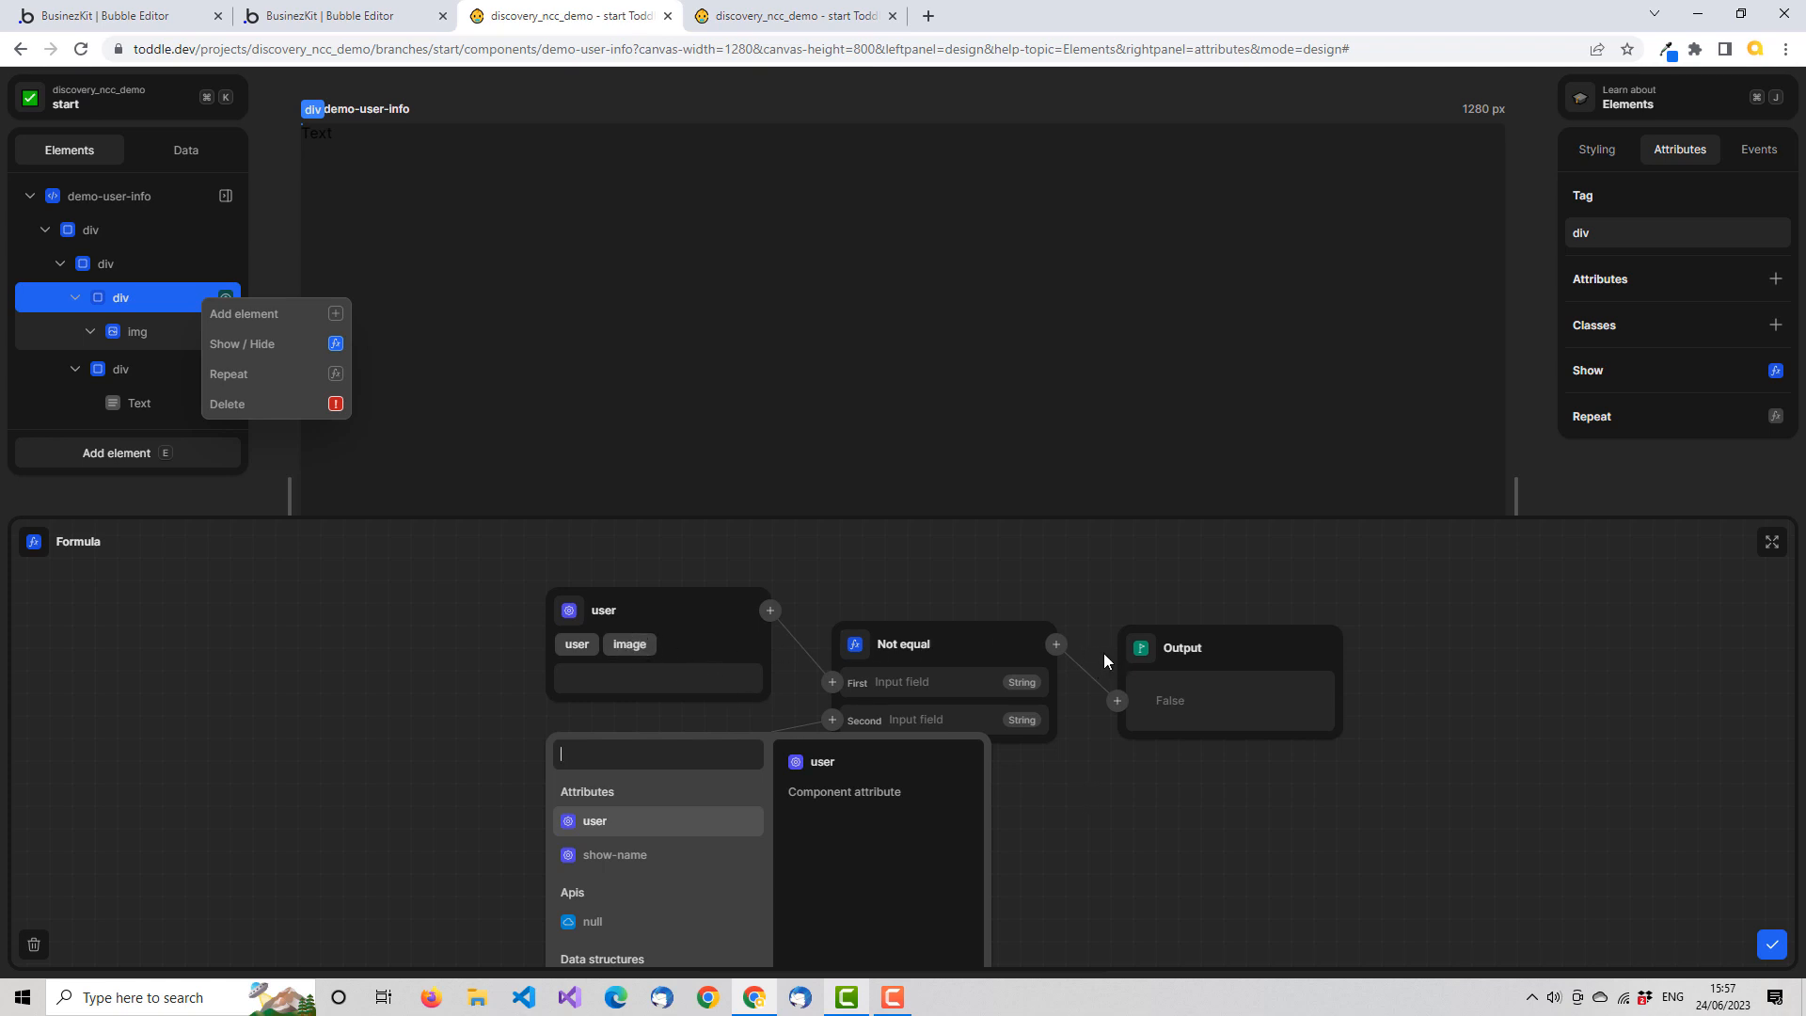
pyautogui.click(1773, 943)
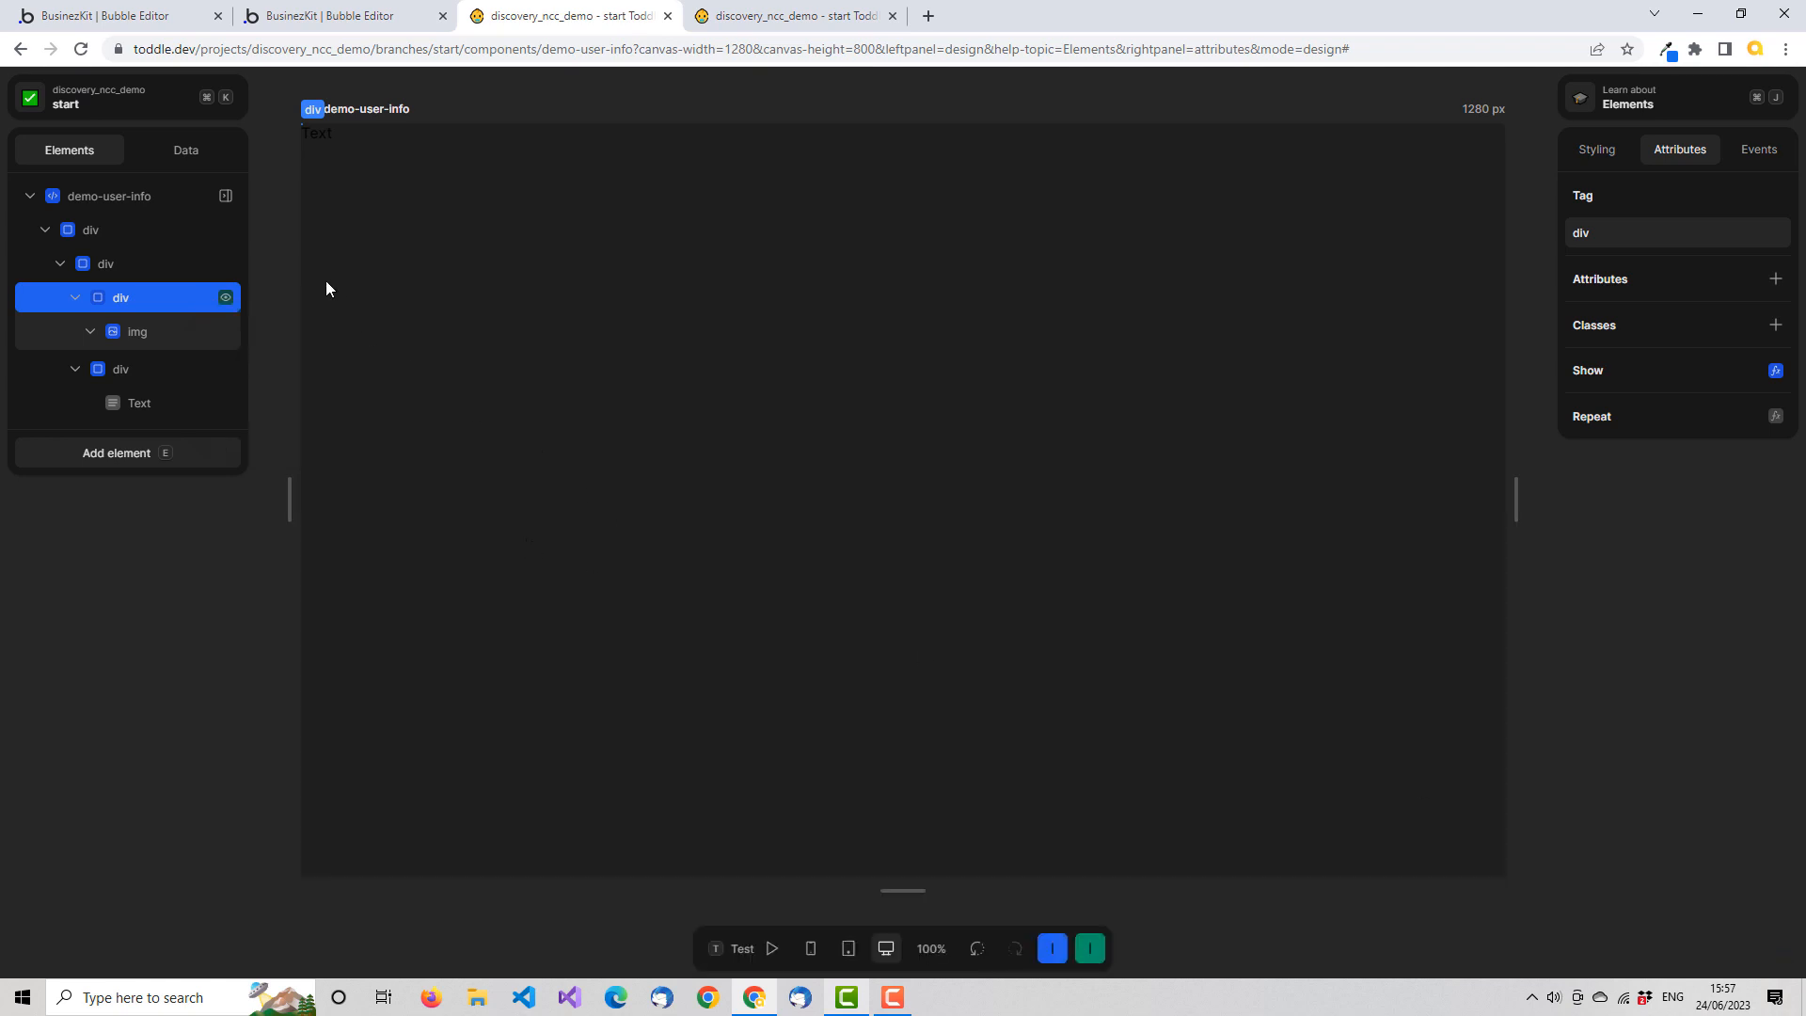
# Create a component variable named blank with an empty string as its initial value
pyautogui.click(209, 149)
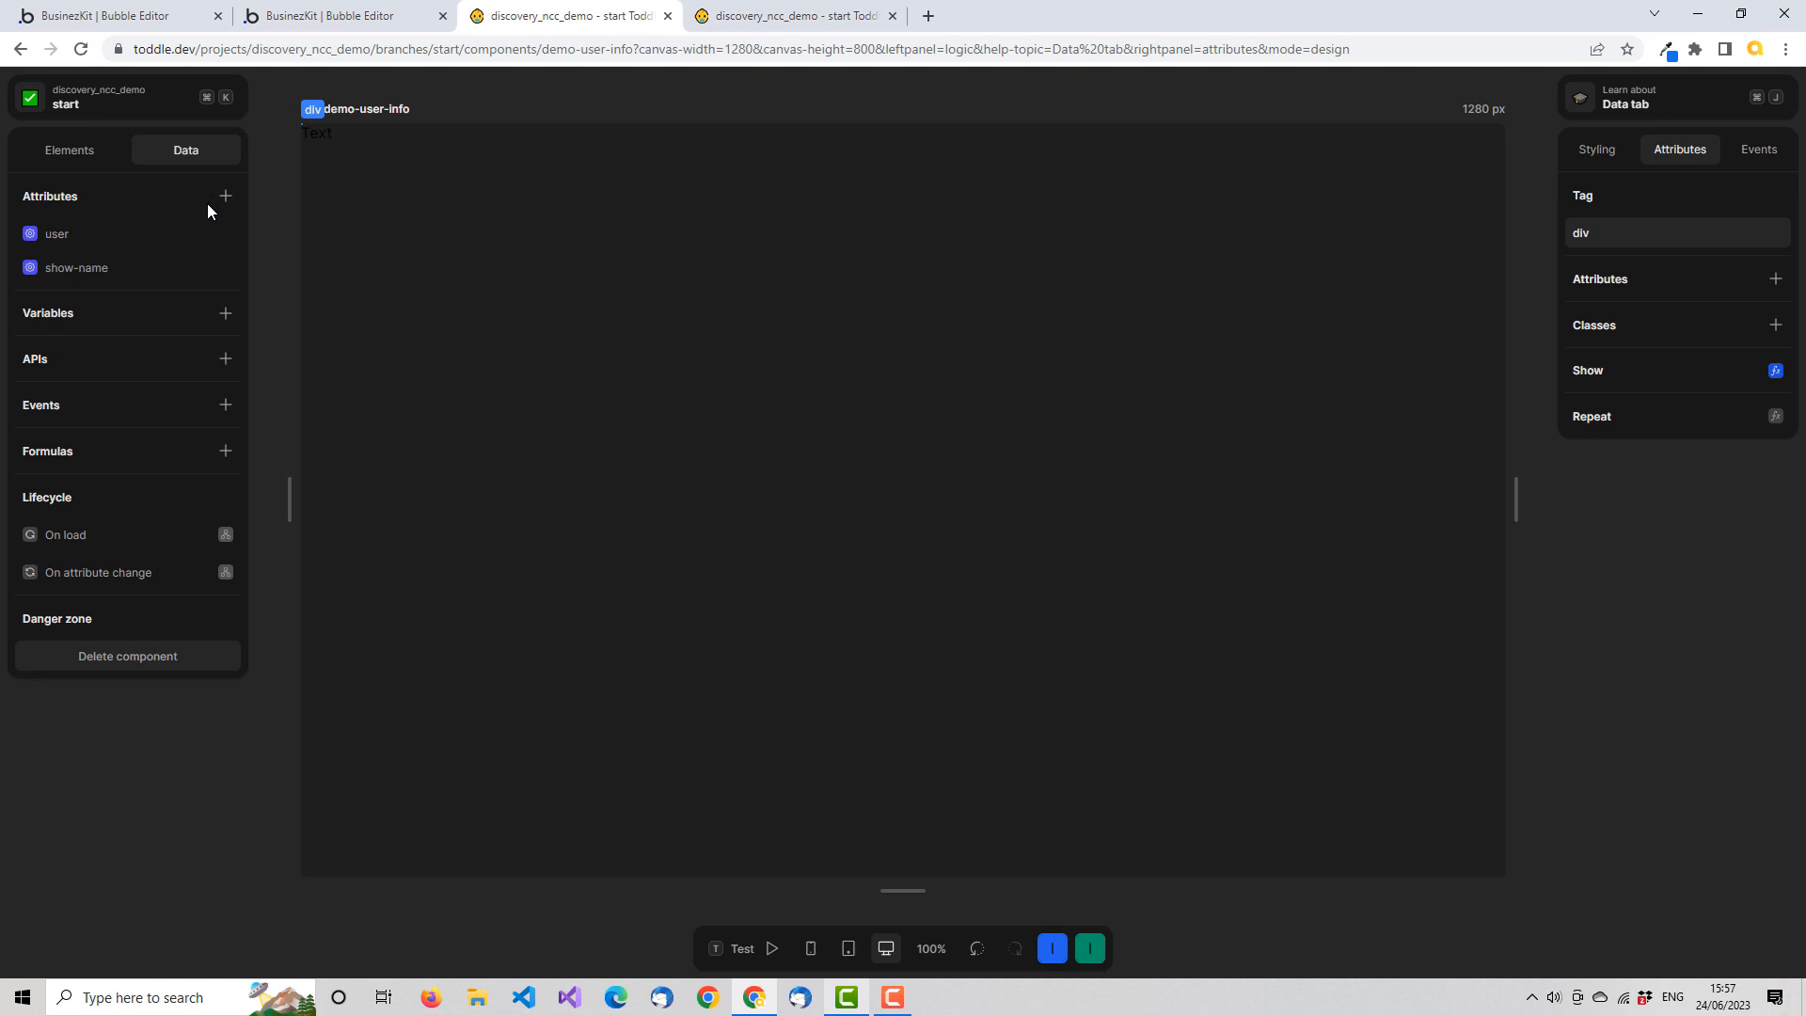
pyautogui.click(227, 315)
pyautogui.write('blank')
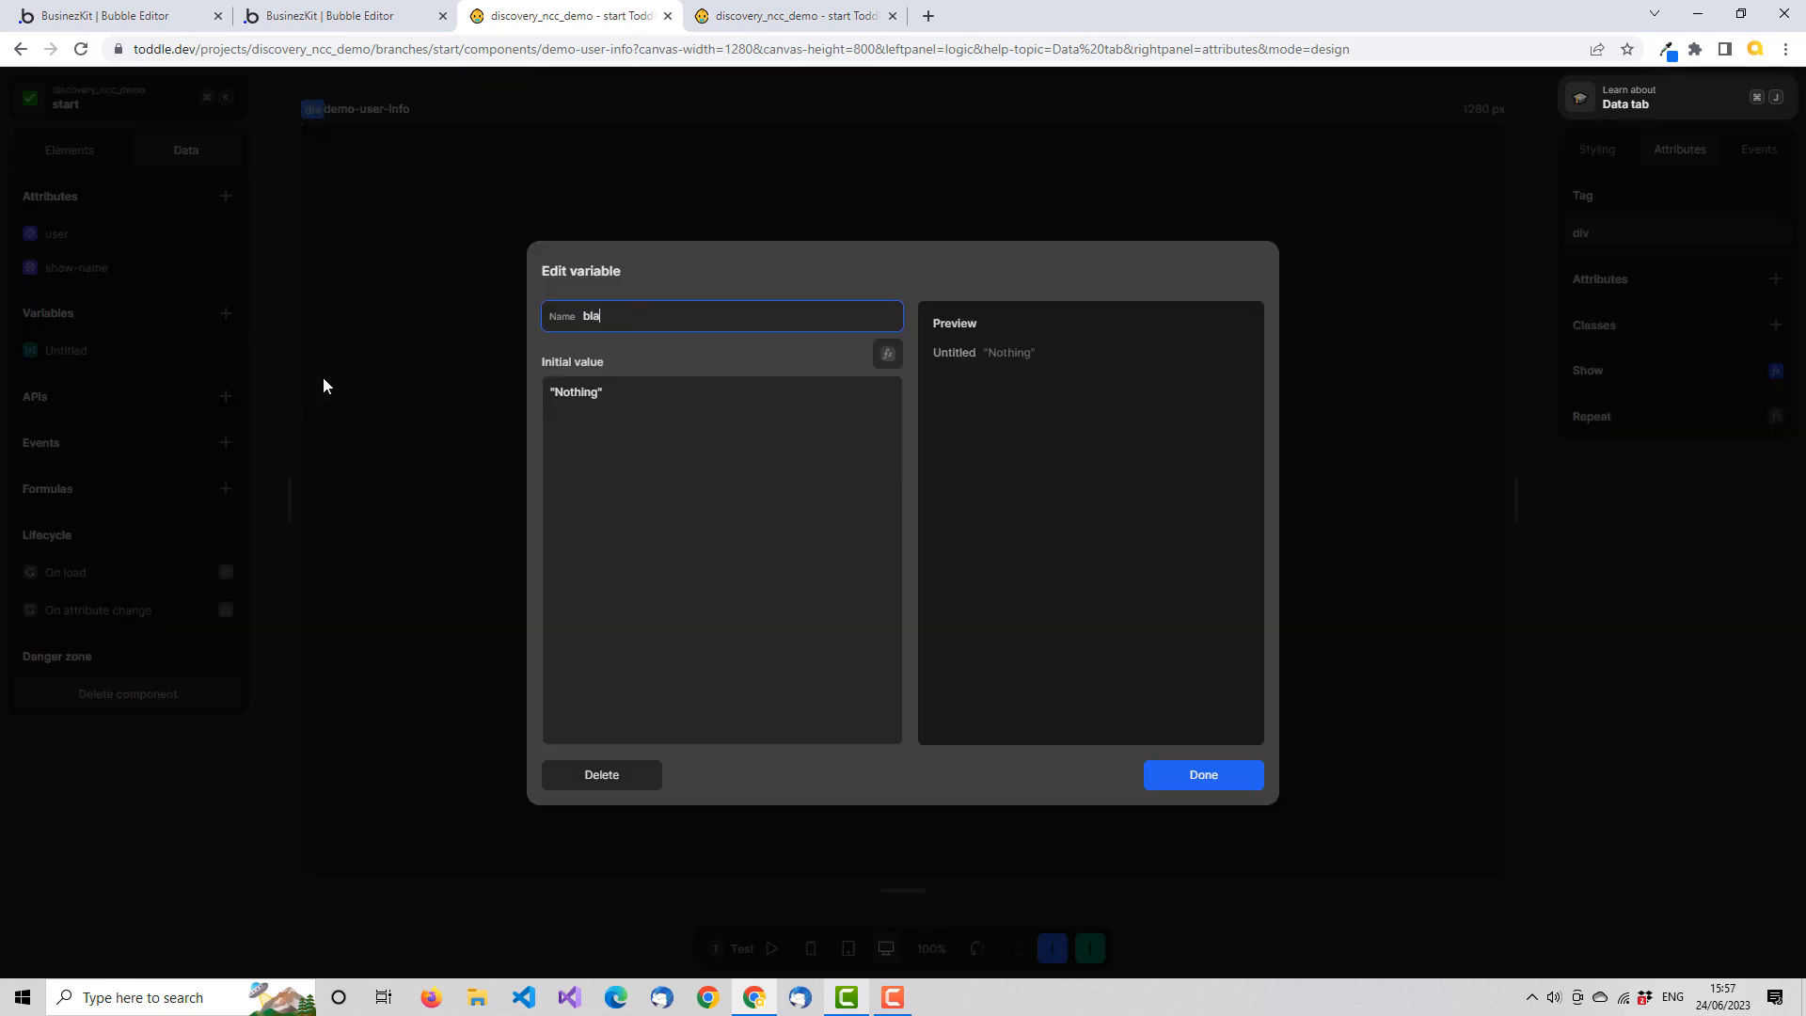
pyautogui.doubleClick(583, 393)
pyautogui.moveTo(601, 393); pyautogui.dragTo(554, 396)
pyautogui.press('BackSpace')
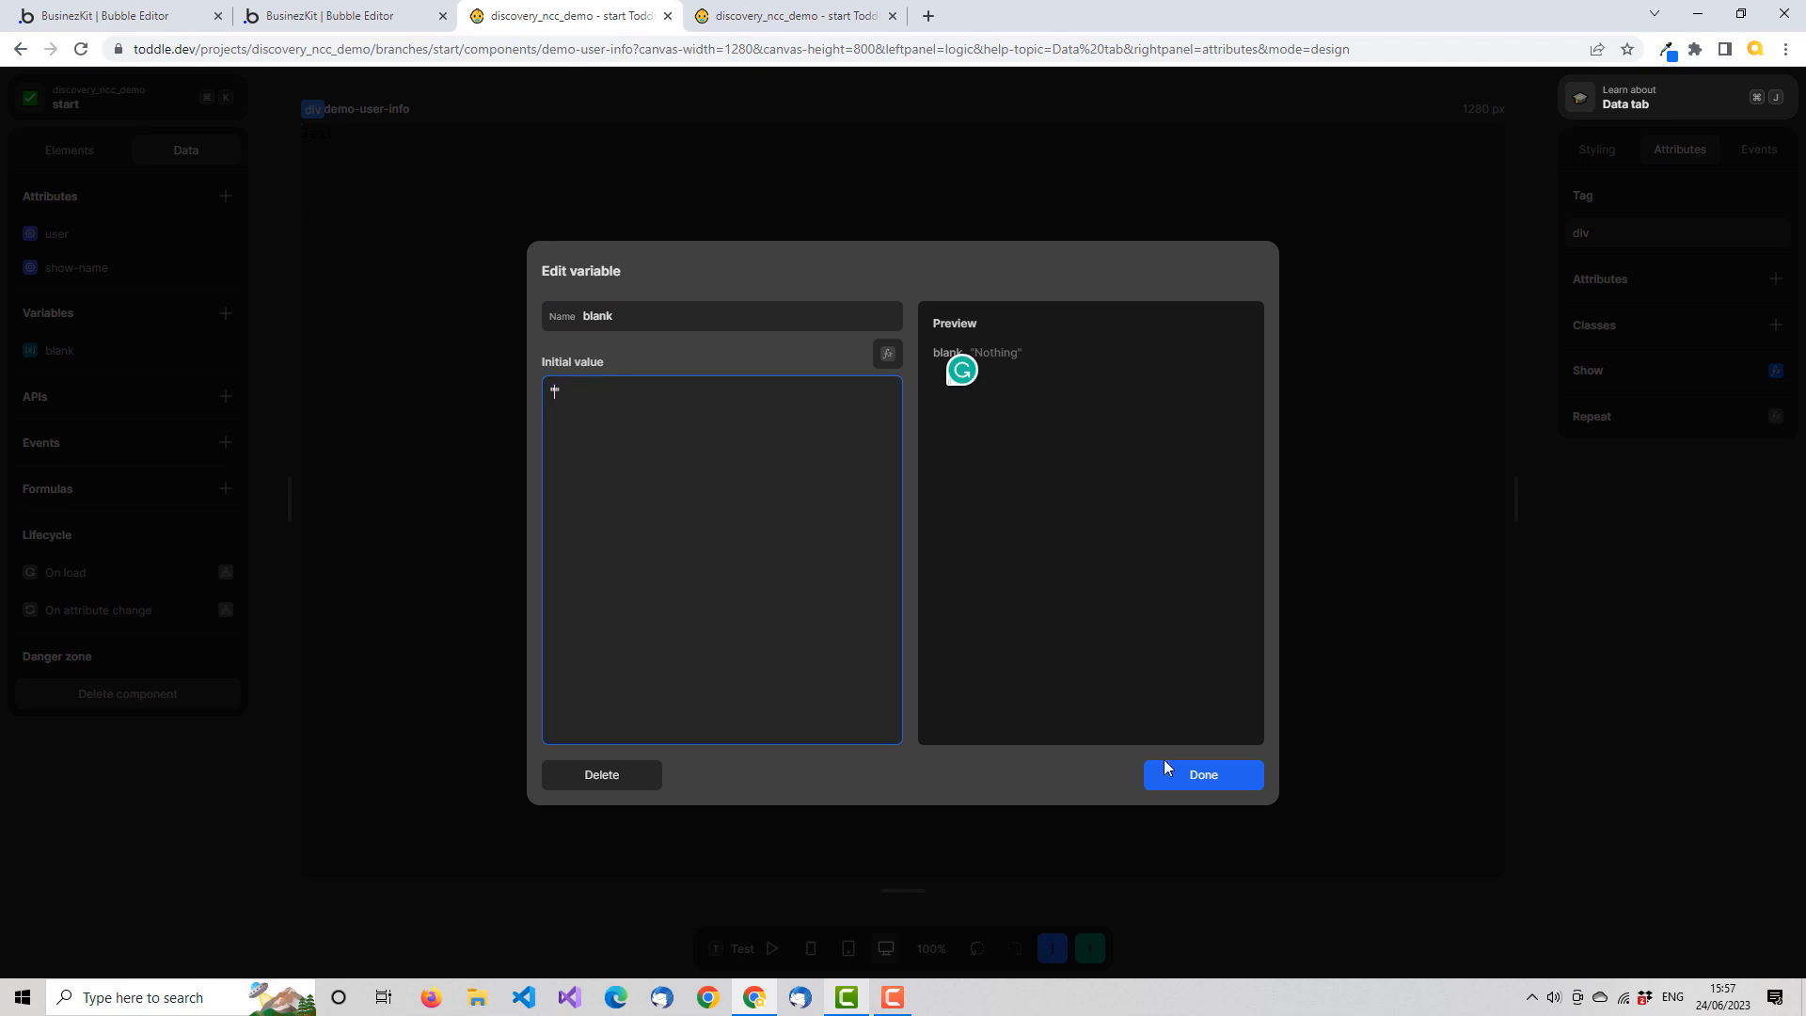
pyautogui.click(1212, 774)
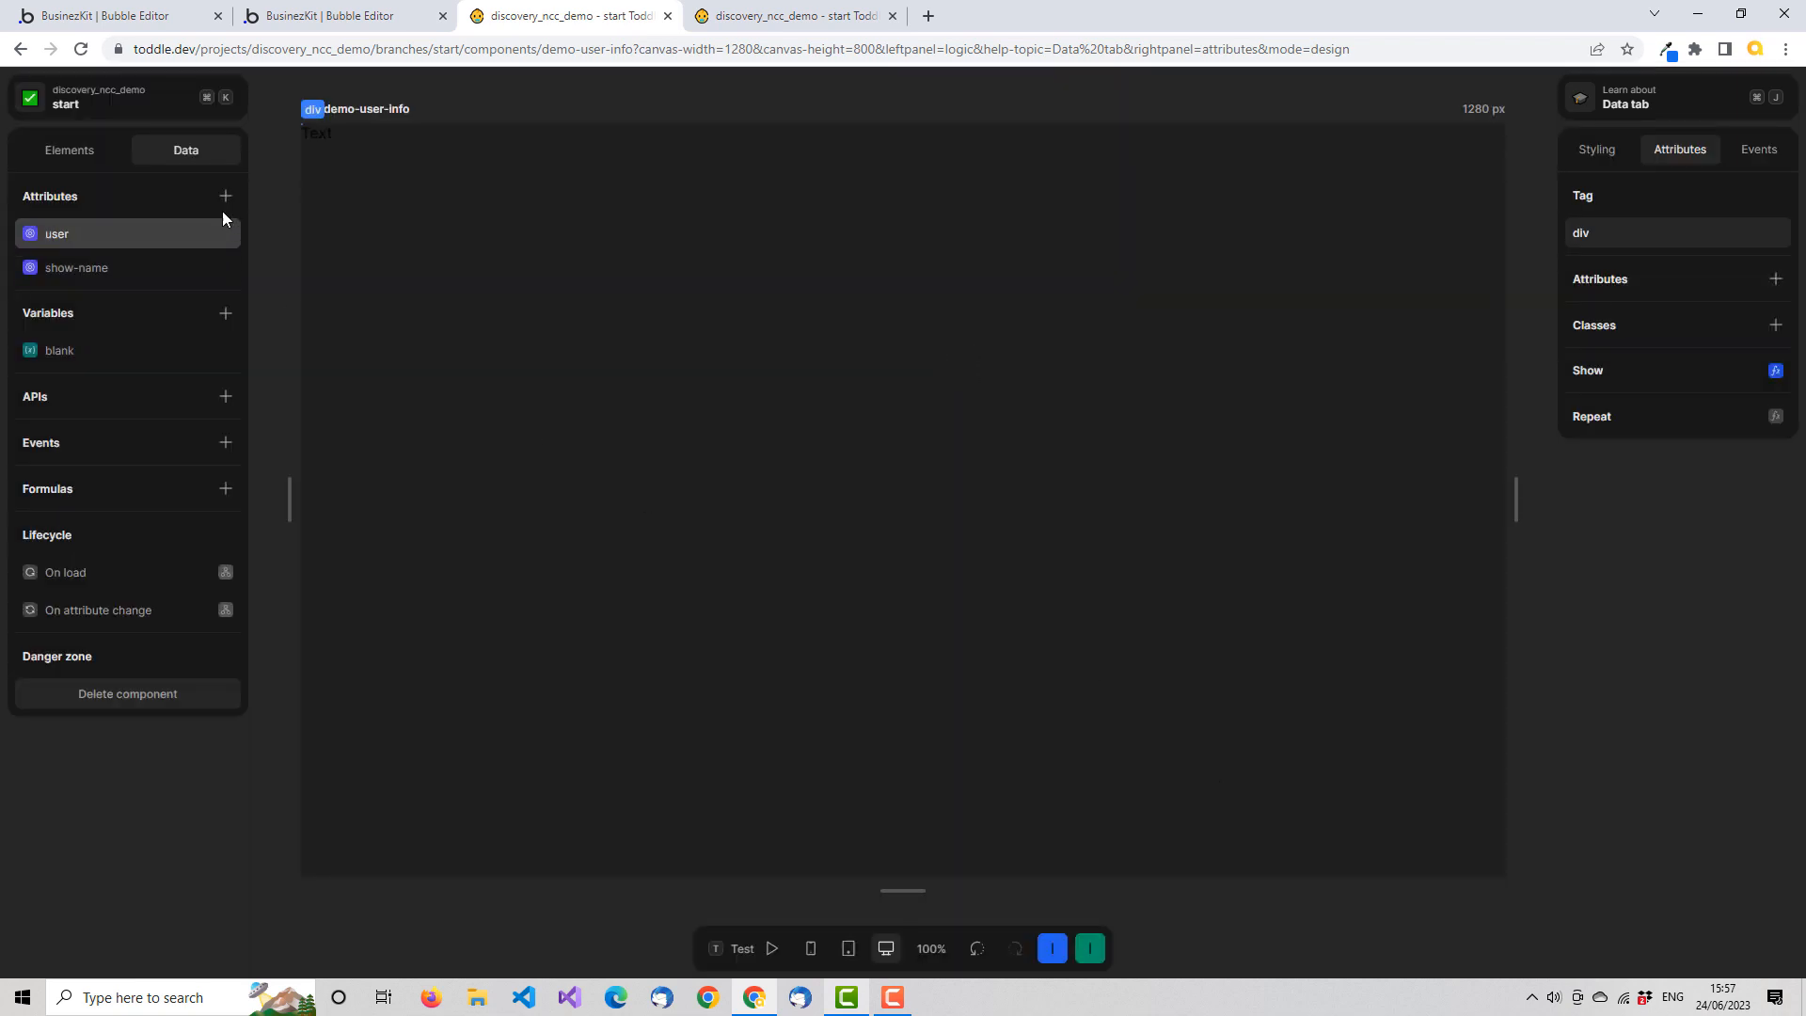
# Reopen the image div's Show/Hide formula and connect the blank variable to the second input of Not equal
pyautogui.click(94, 153)
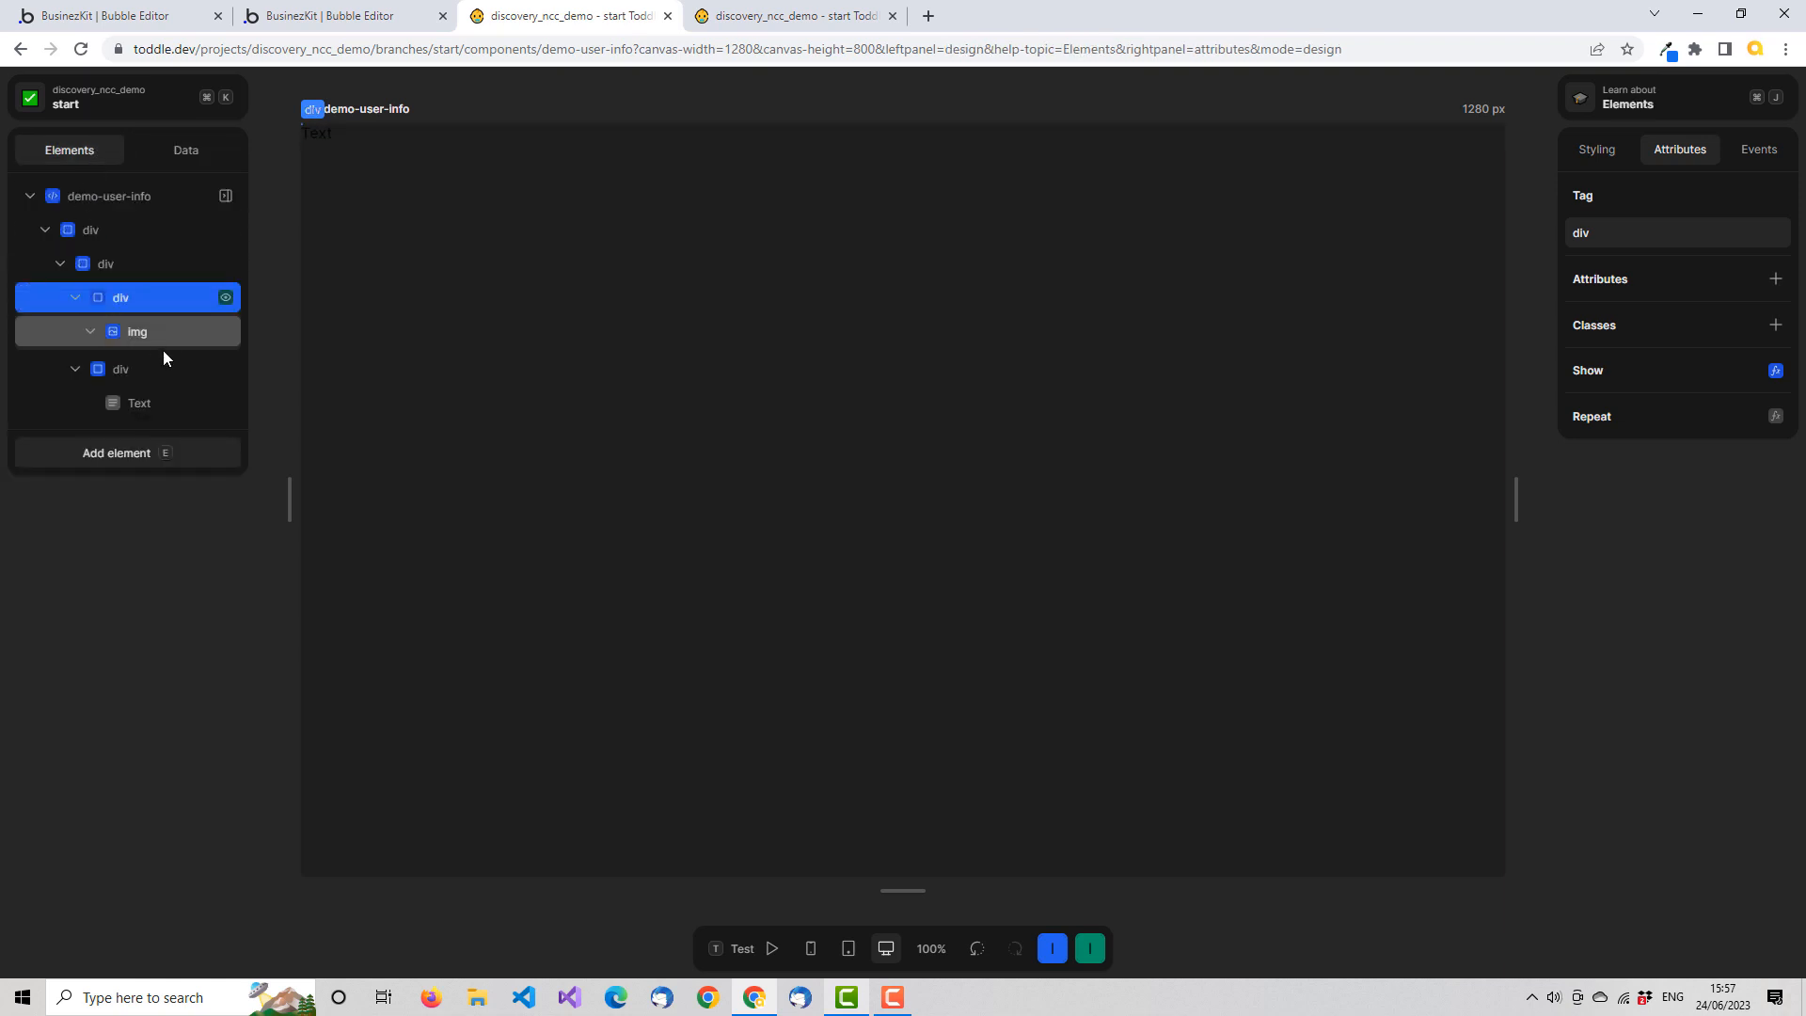
pyautogui.click(226, 298)
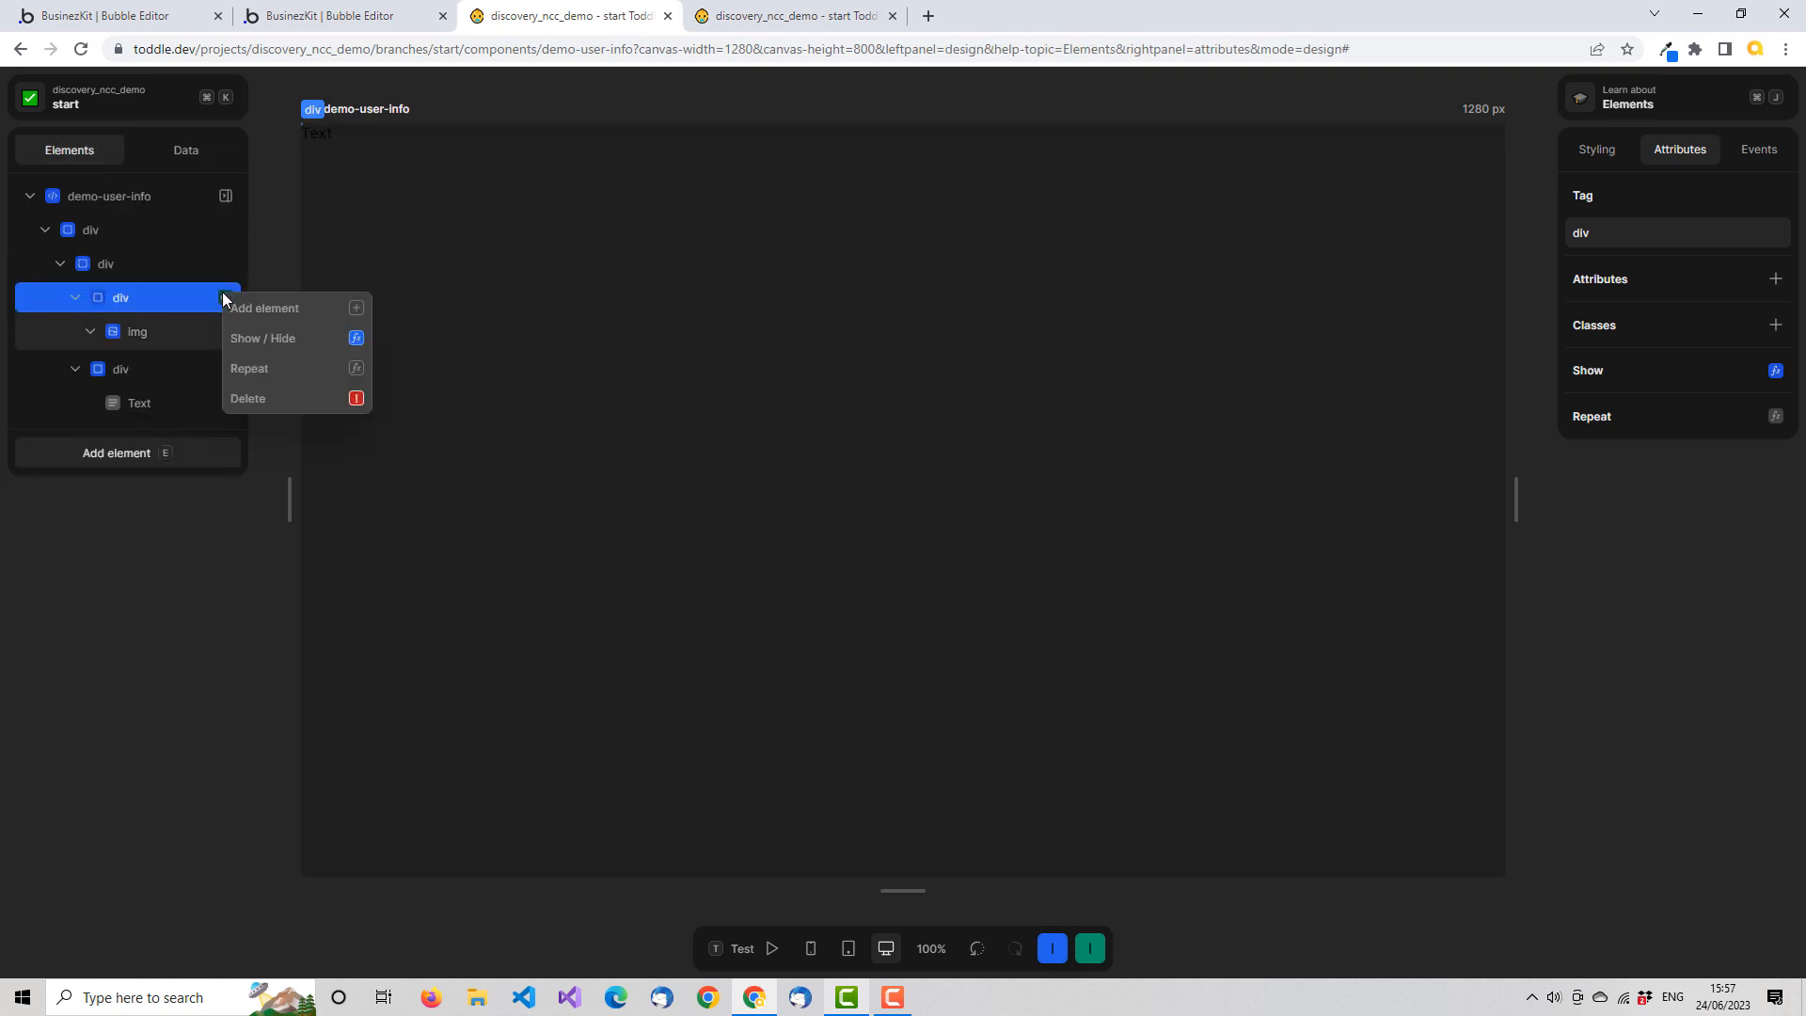
pyautogui.click(292, 337)
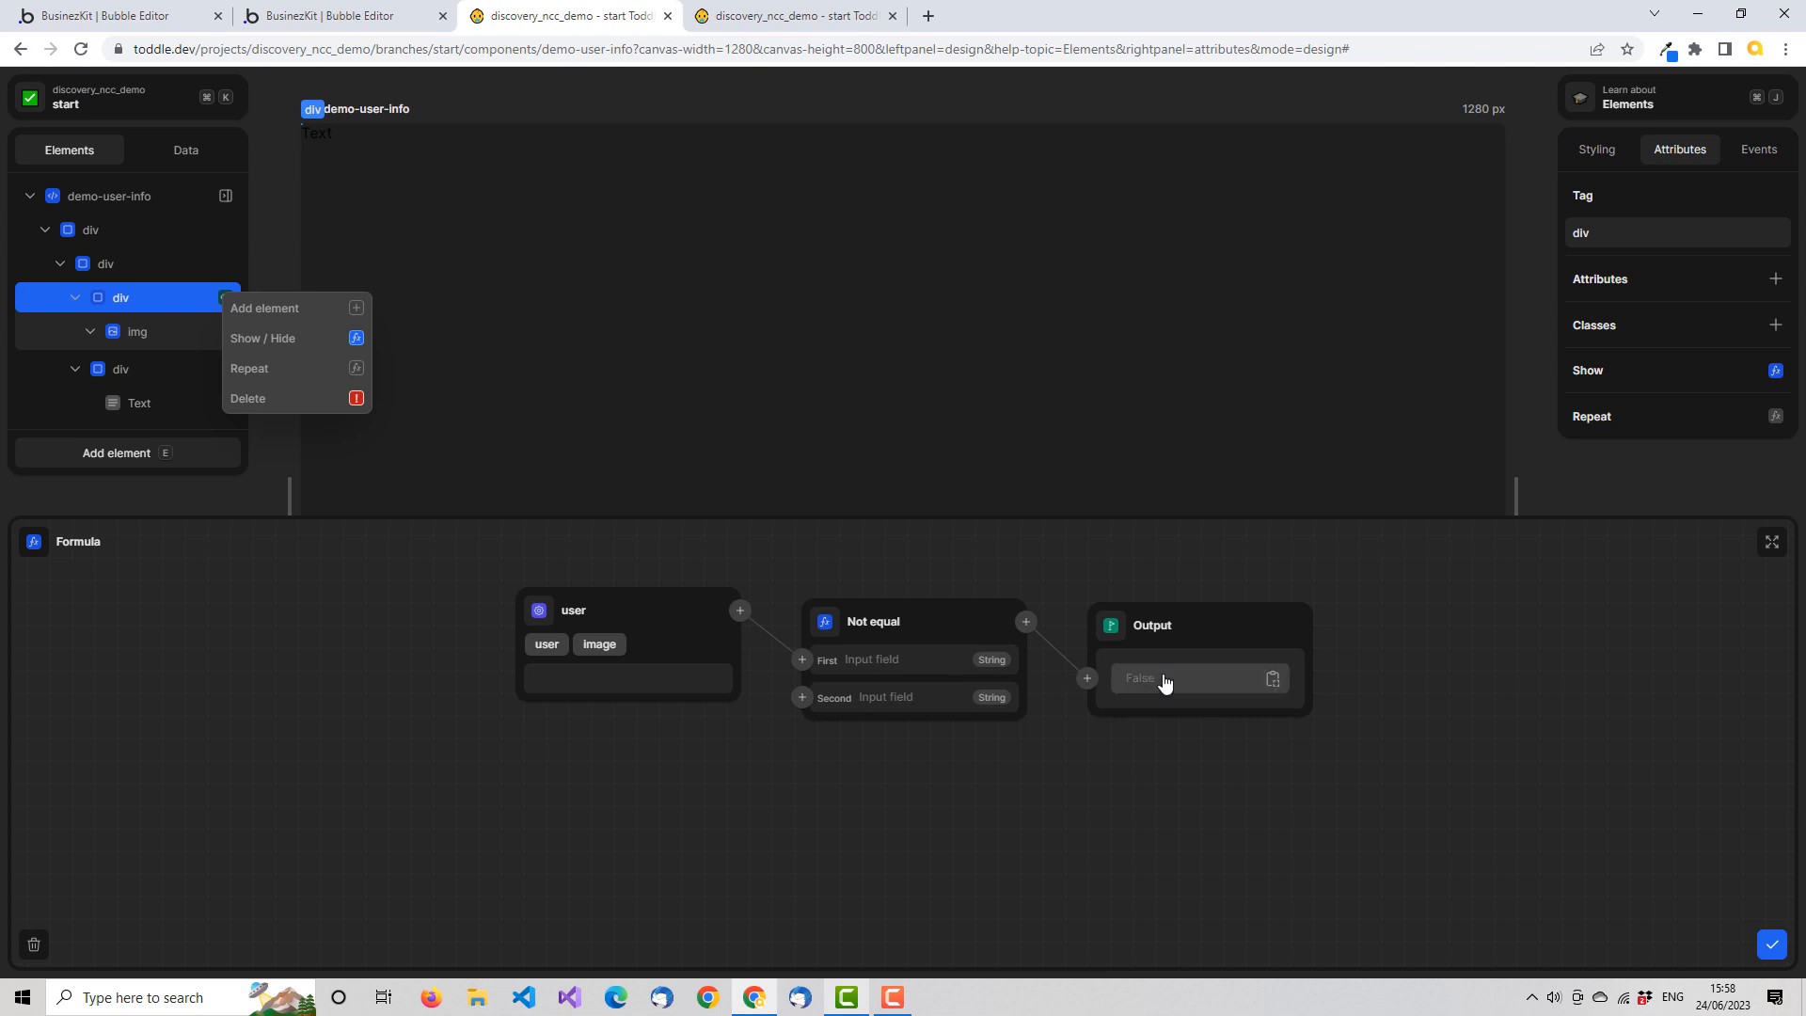
pyautogui.click(803, 698)
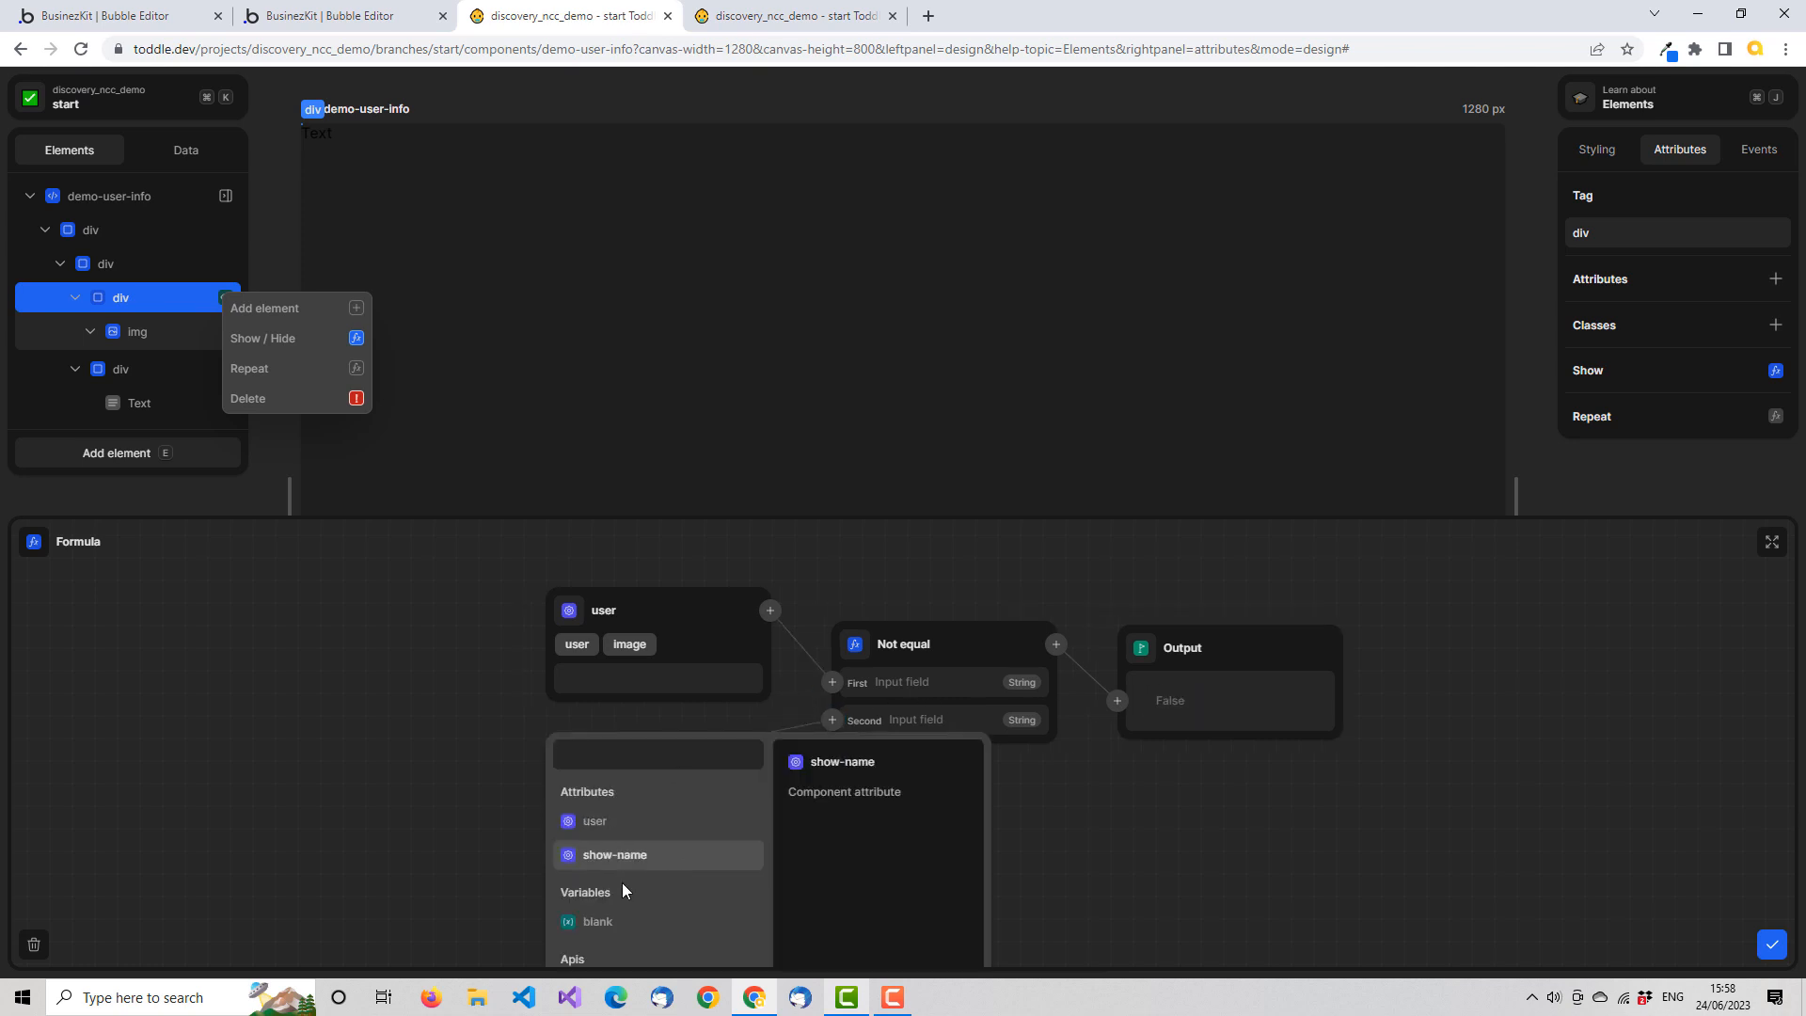
pyautogui.click(612, 924)
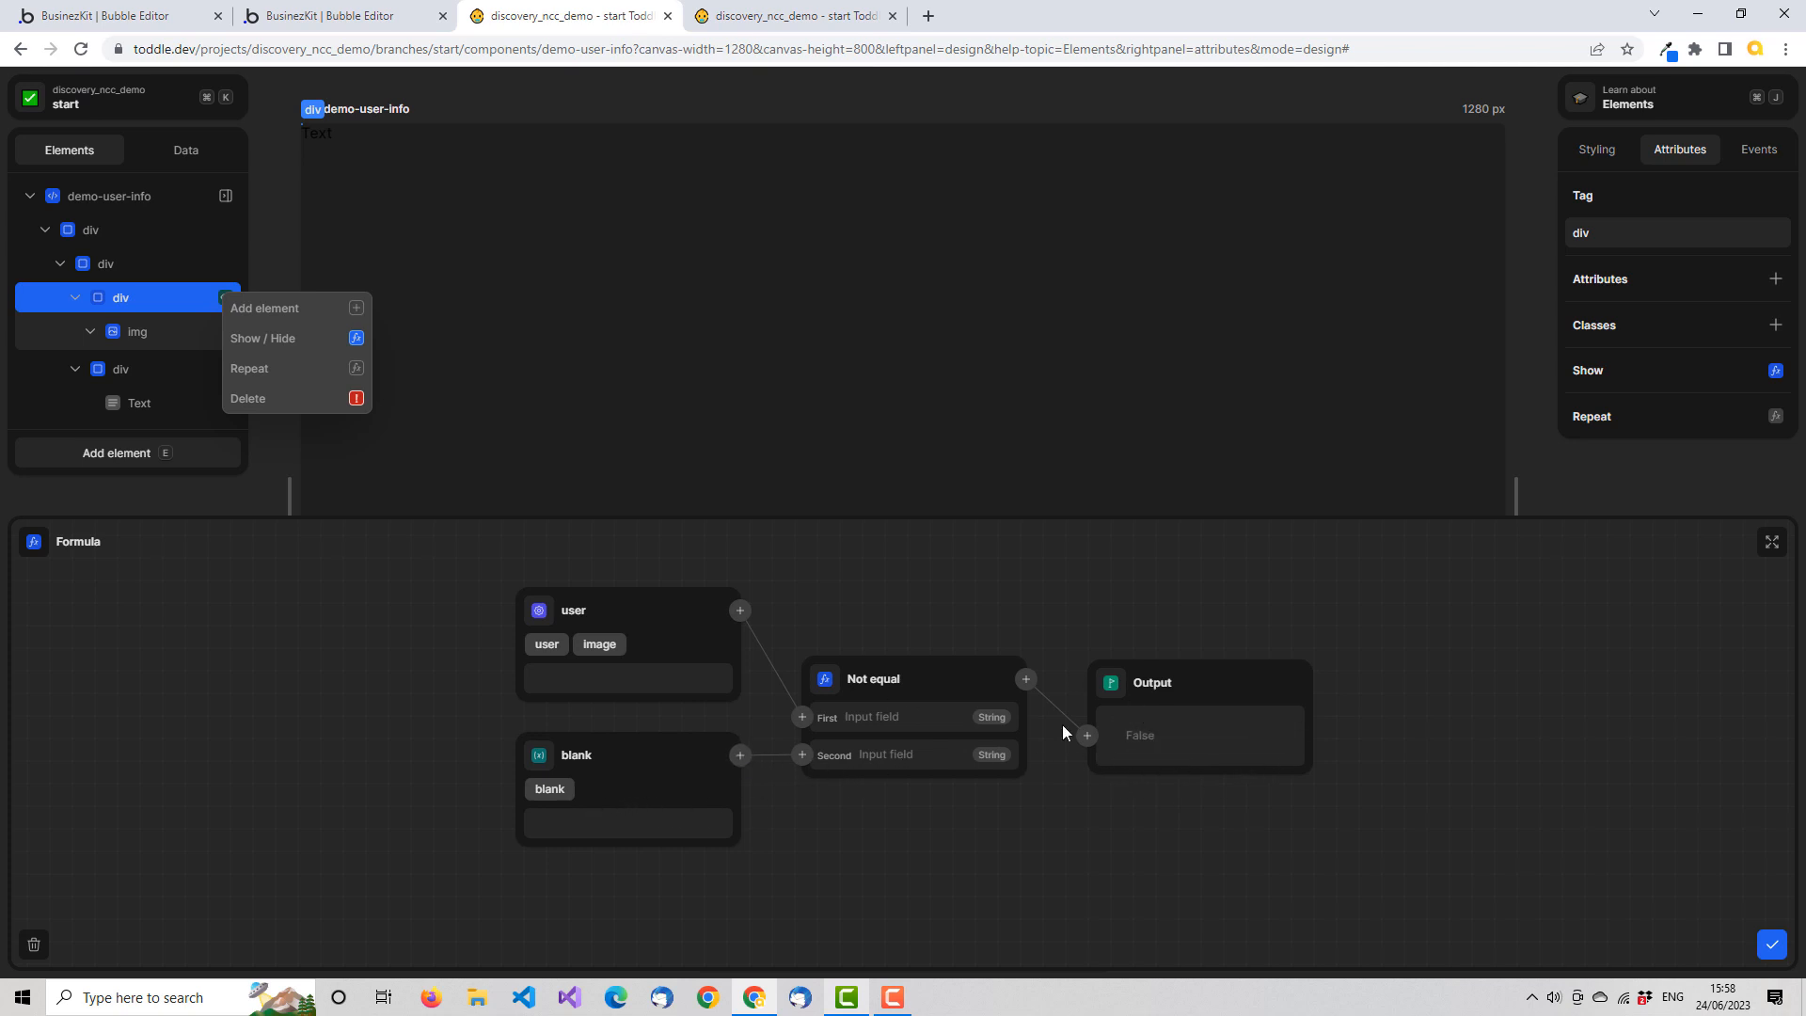
# Close the Show/Hide formula, and review the user attribute's test value against the image div's formula
pyautogui.click(1771, 945)
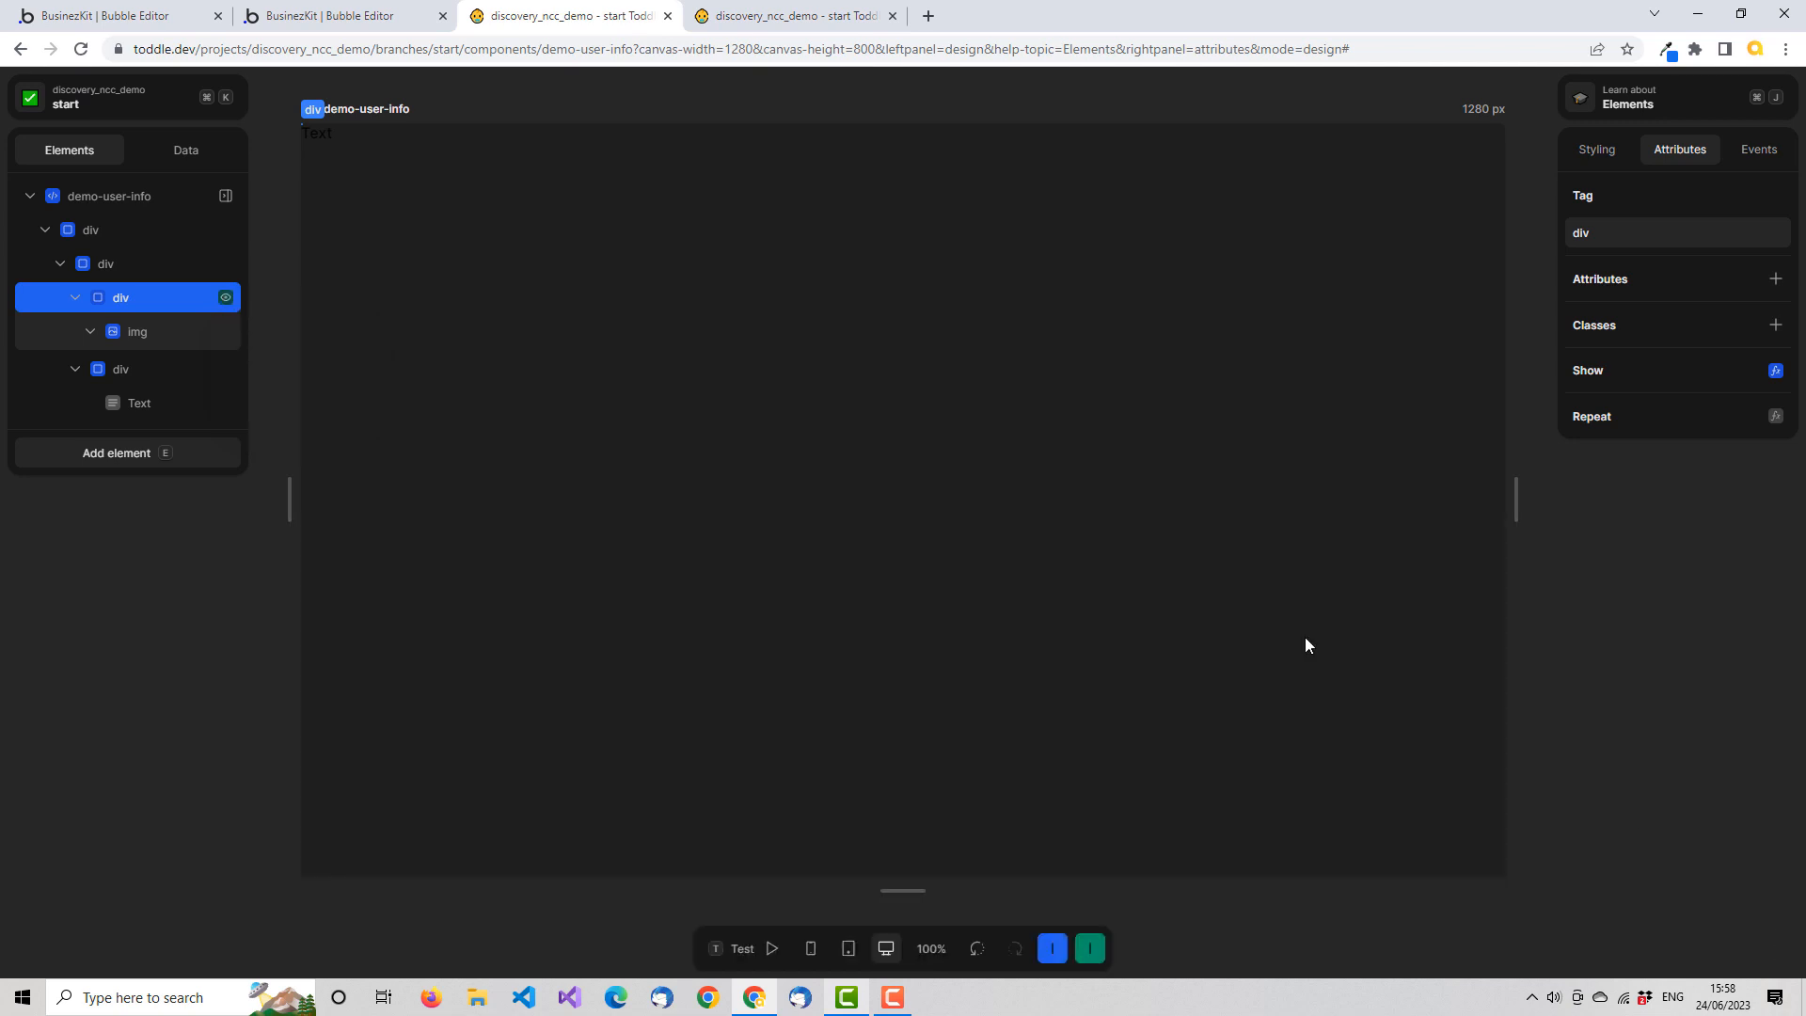
pyautogui.click(205, 152)
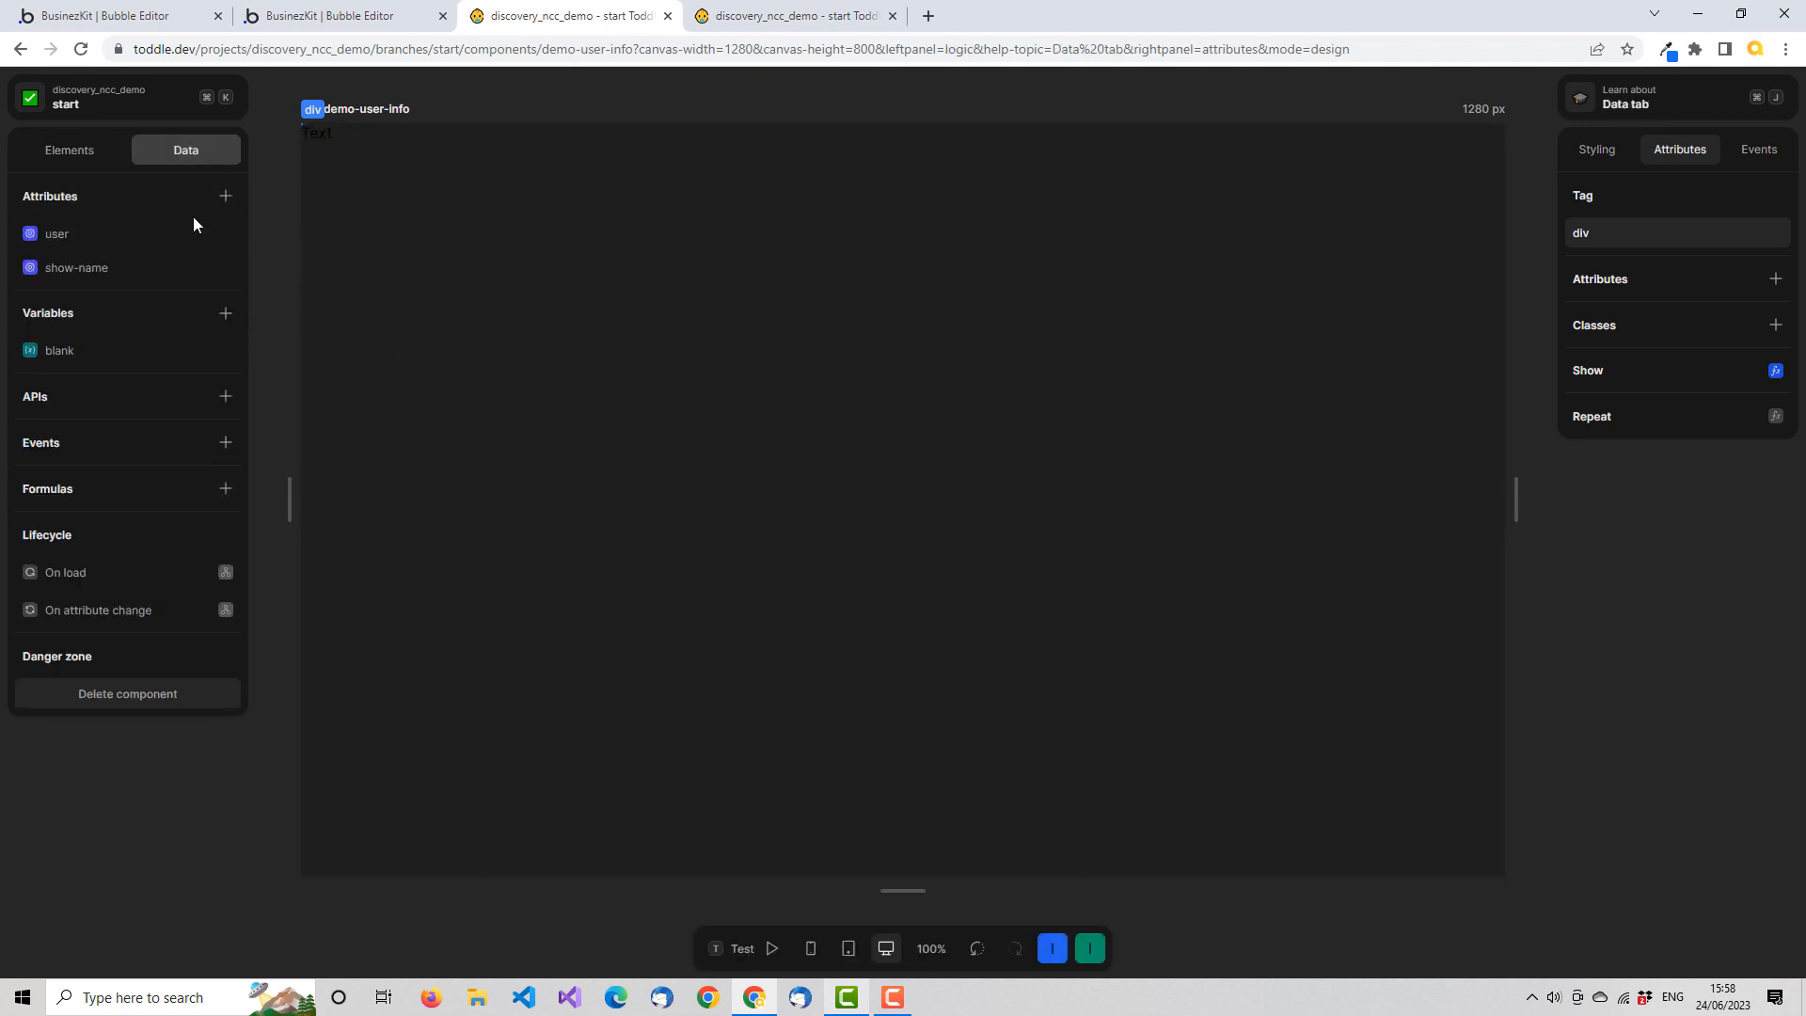
pyautogui.click(104, 235)
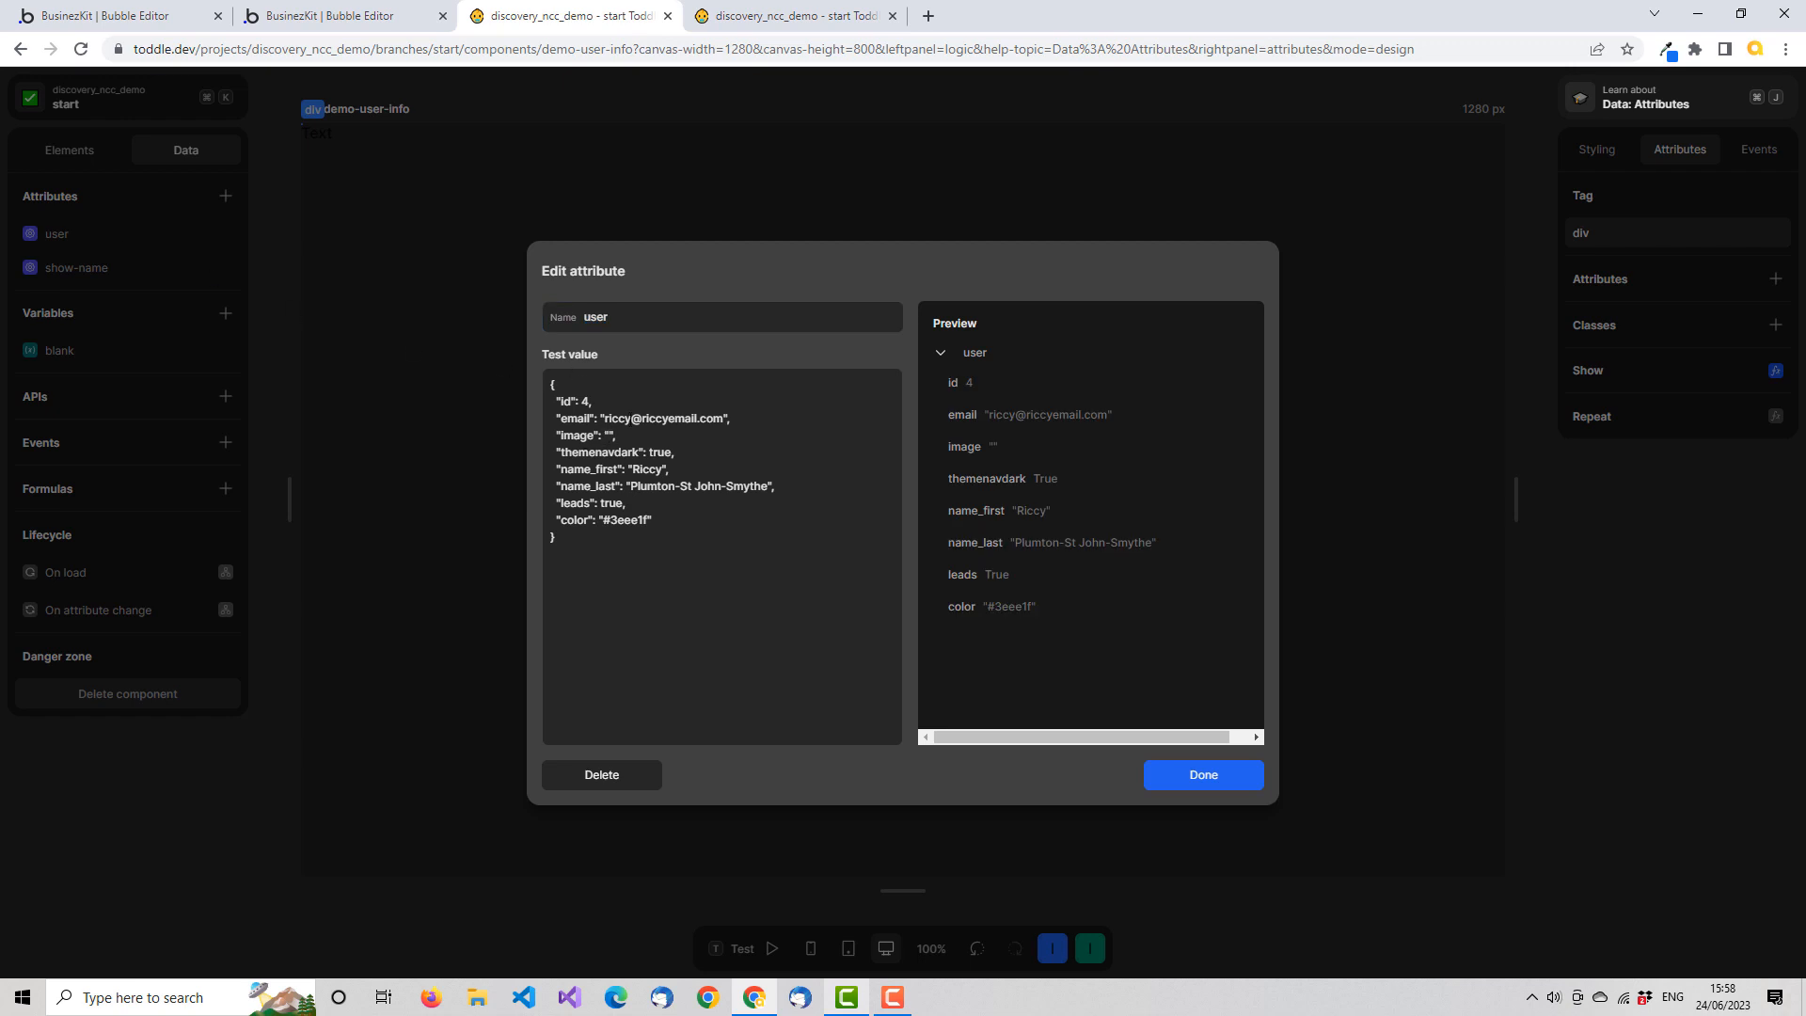
pyautogui.click(1240, 777)
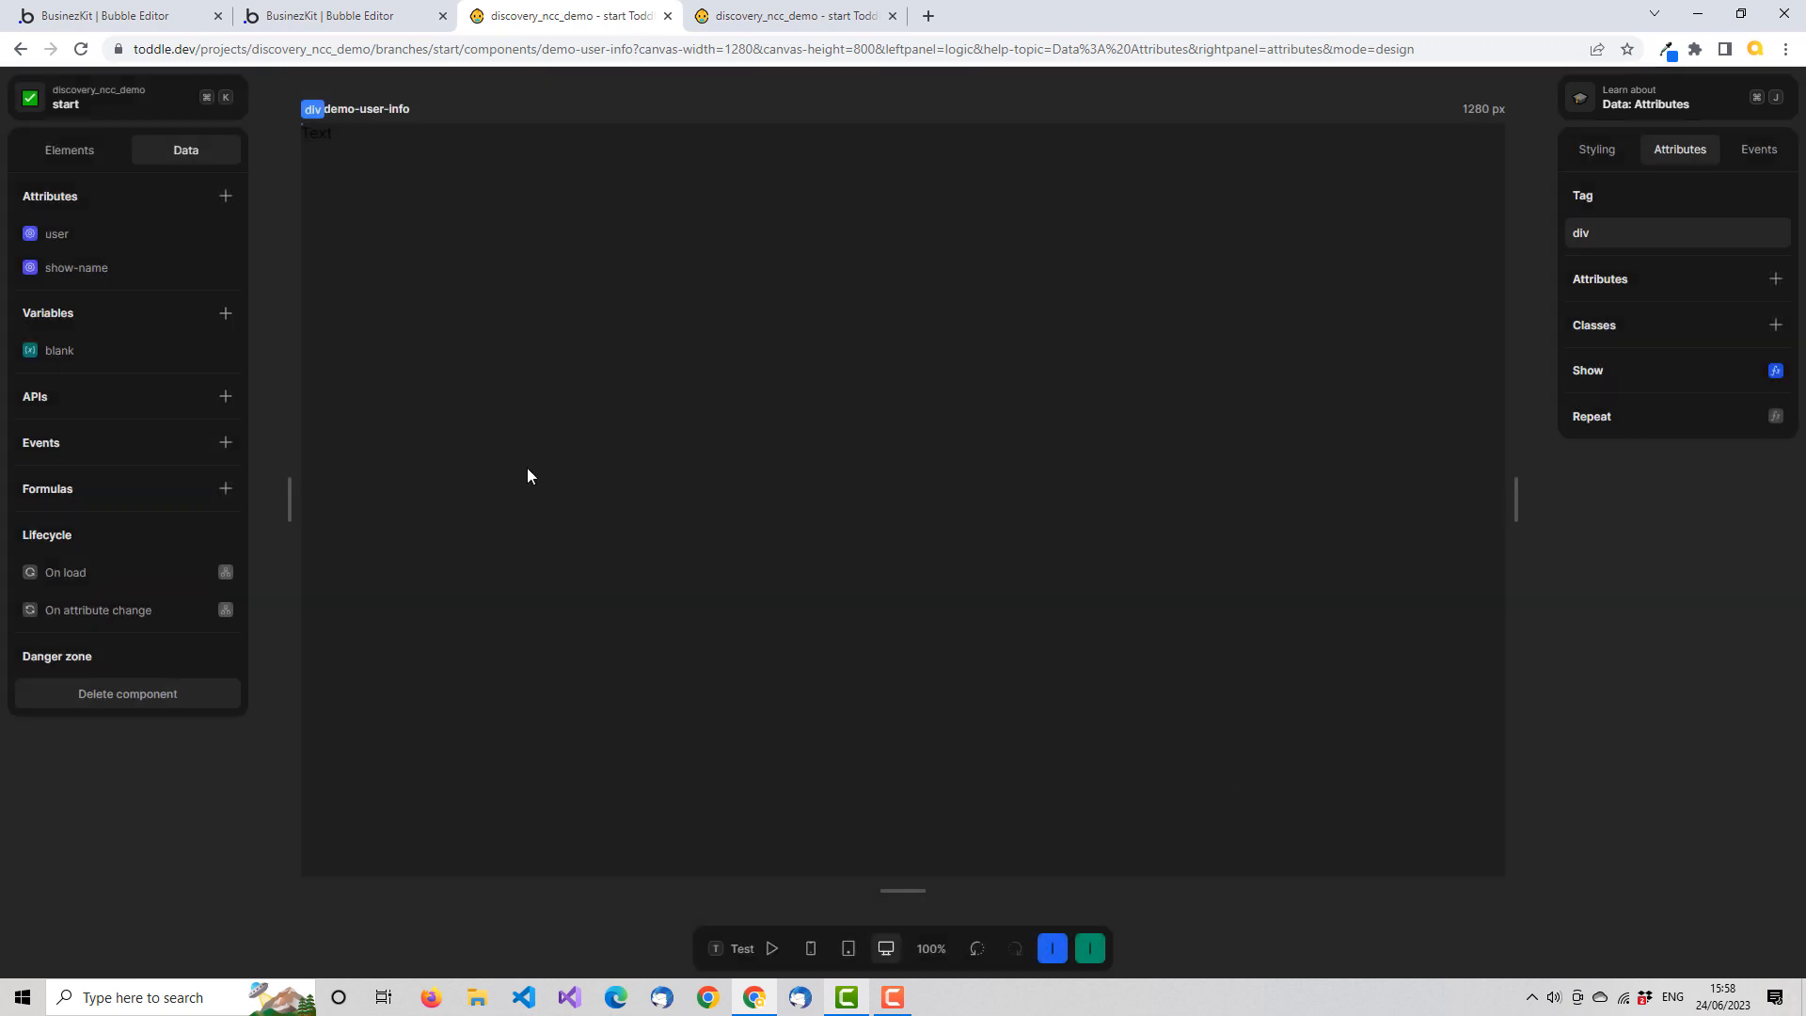
pyautogui.click(64, 149)
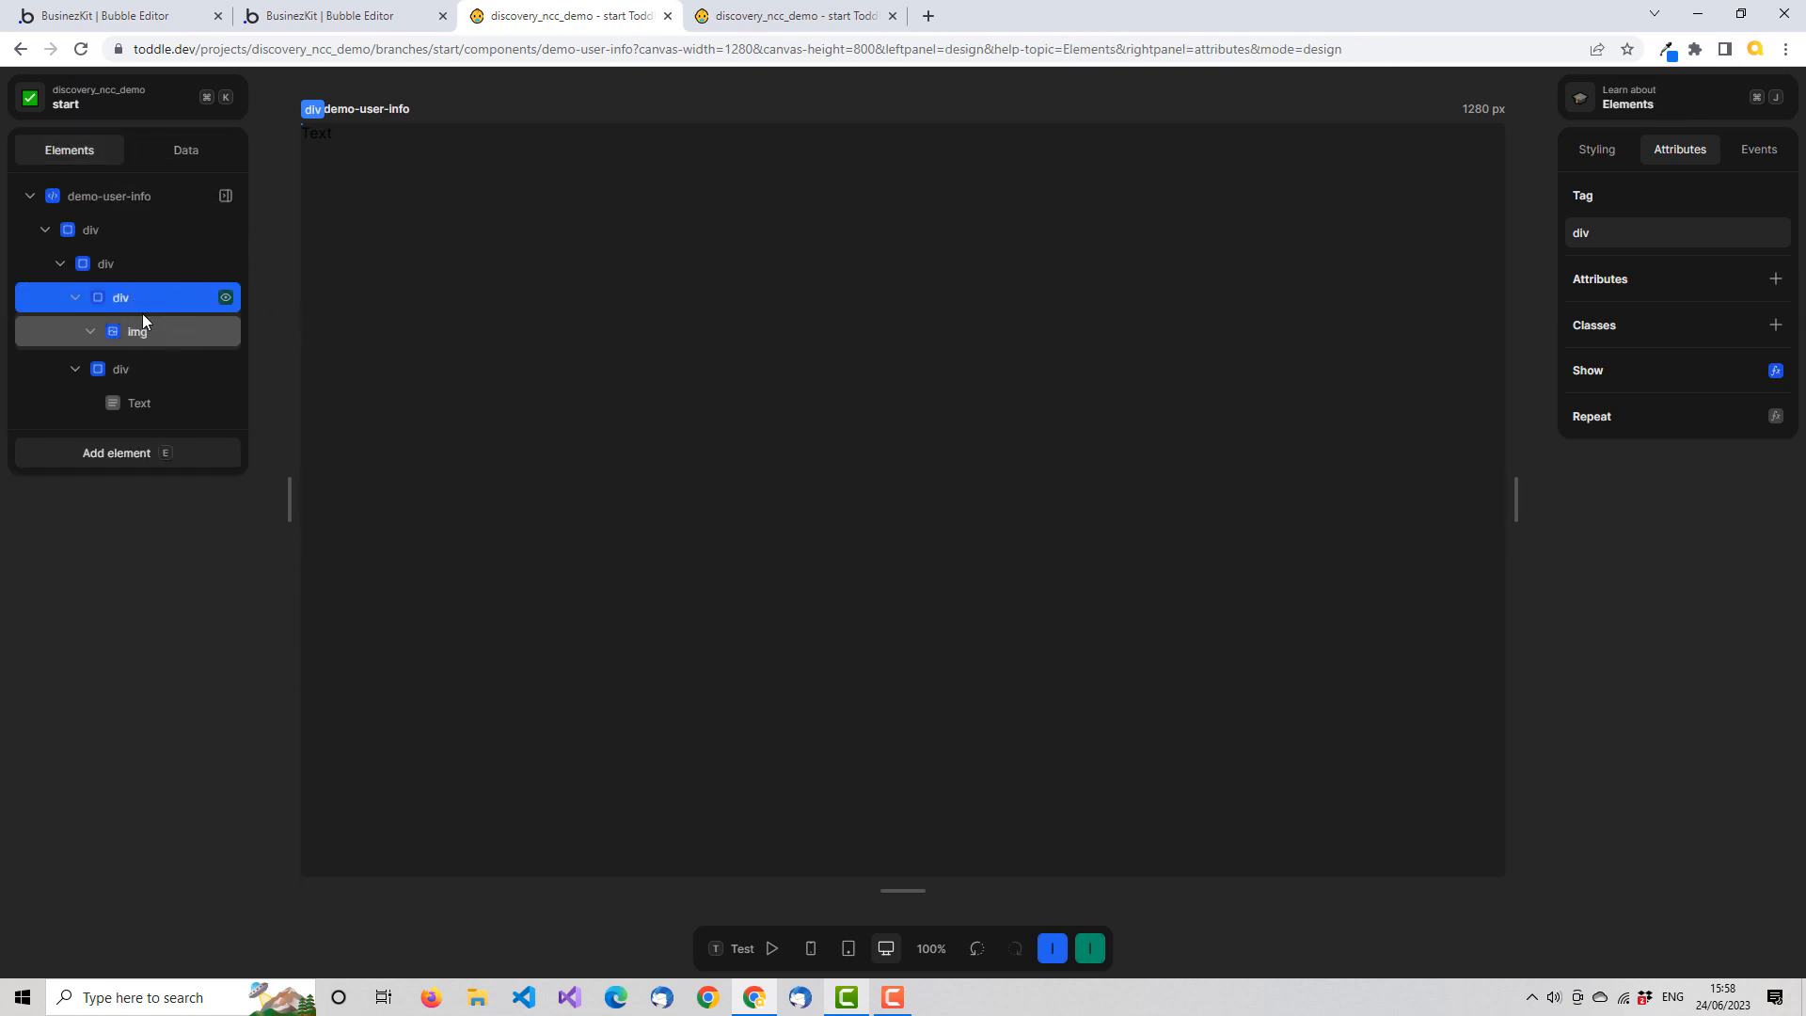
pyautogui.click(225, 297)
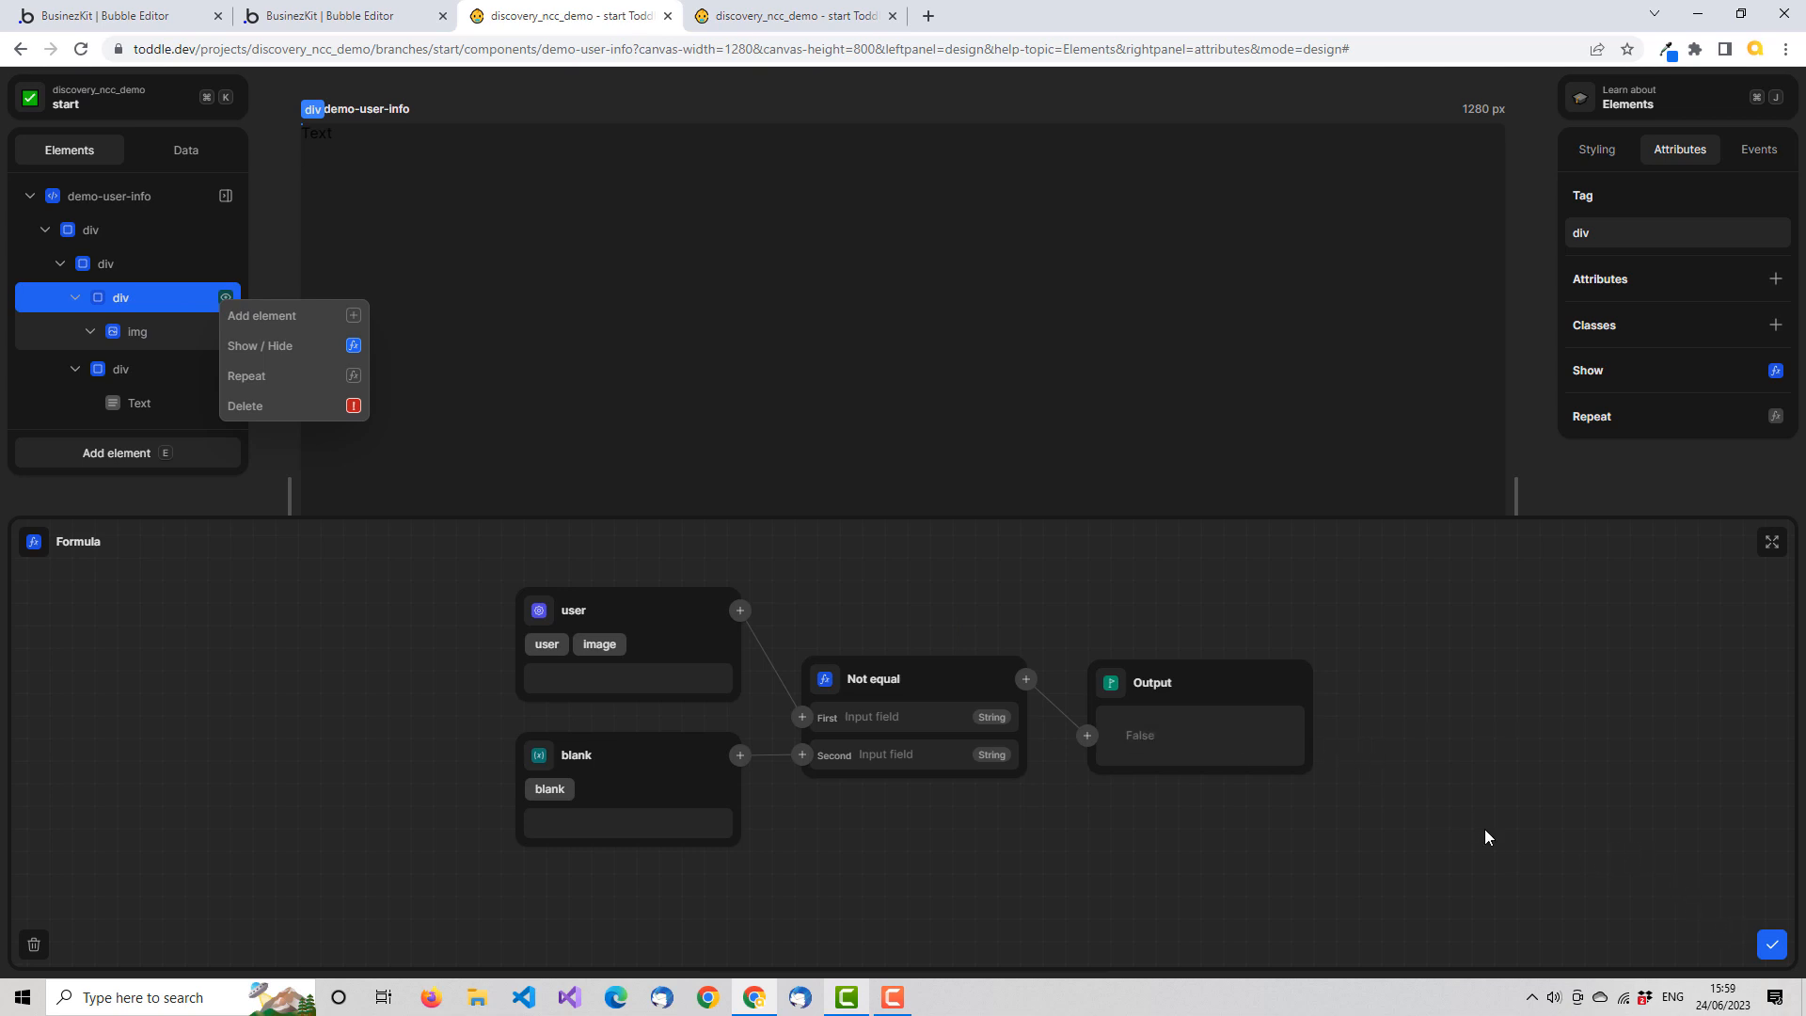
pyautogui.click(1772, 944)
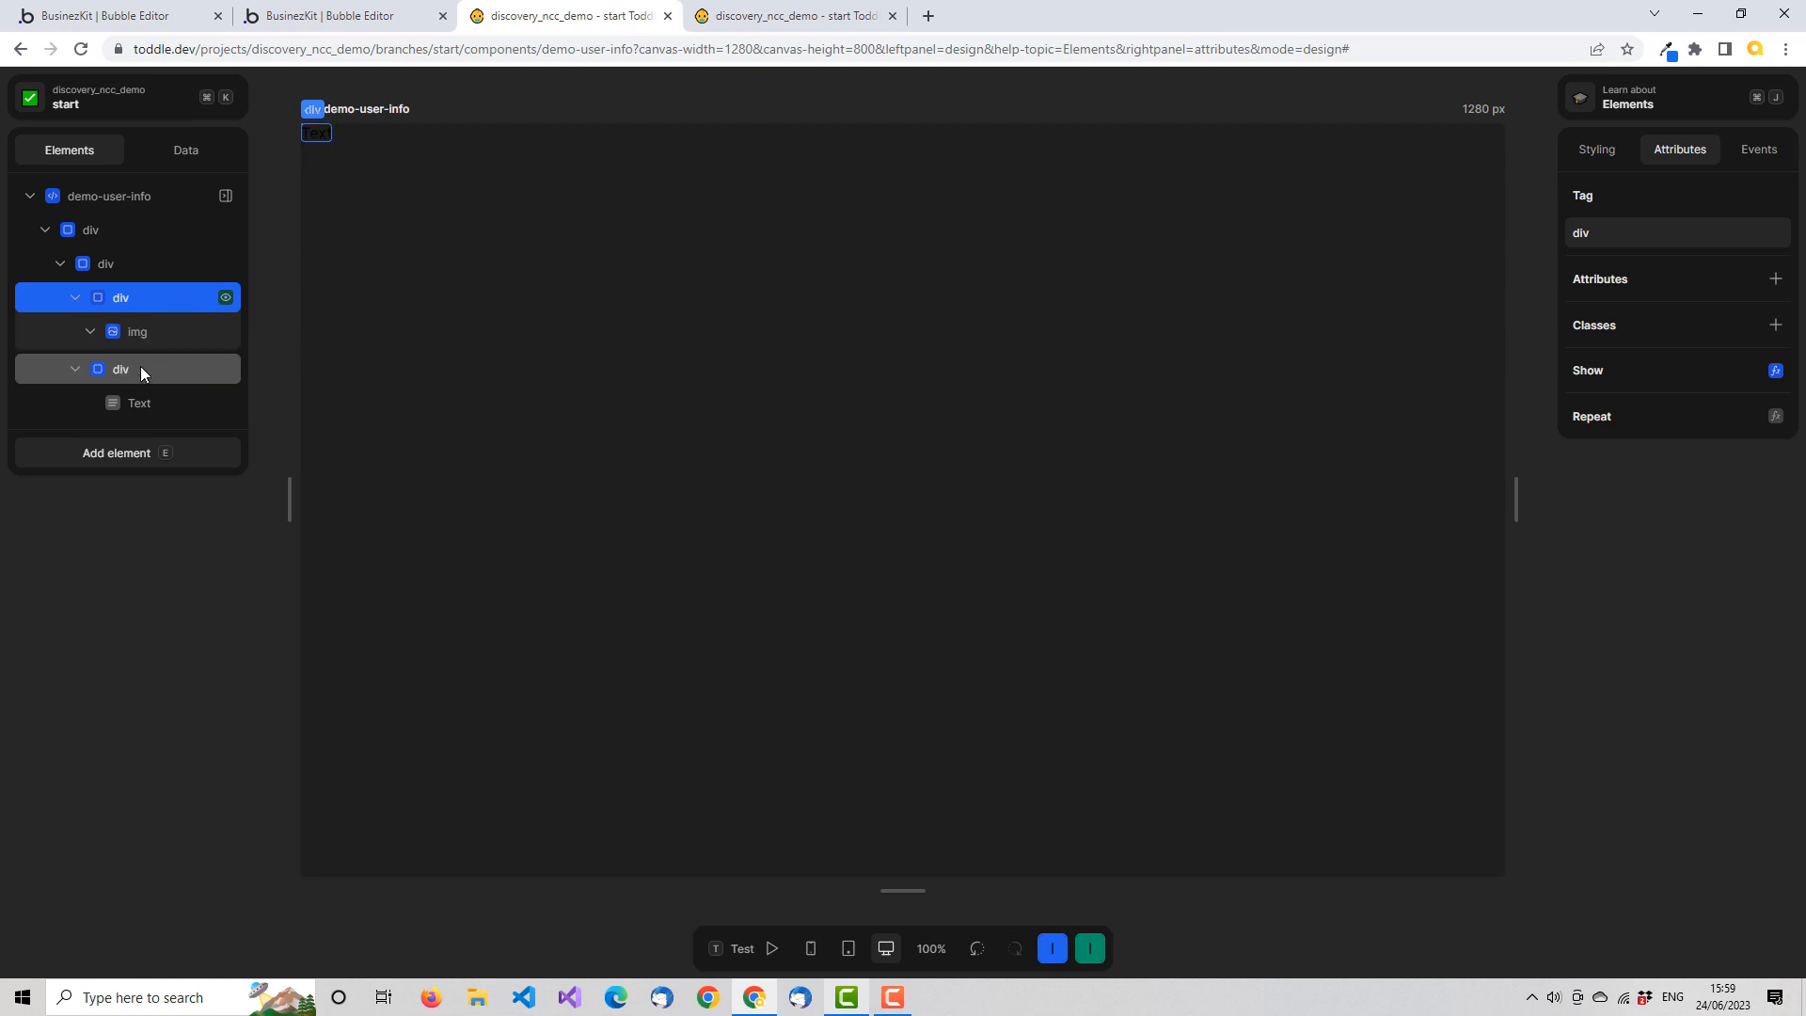
# Start a Show/Hide formula on the text's parent div, using the image field of the user attribute
pyautogui.click(186, 378)
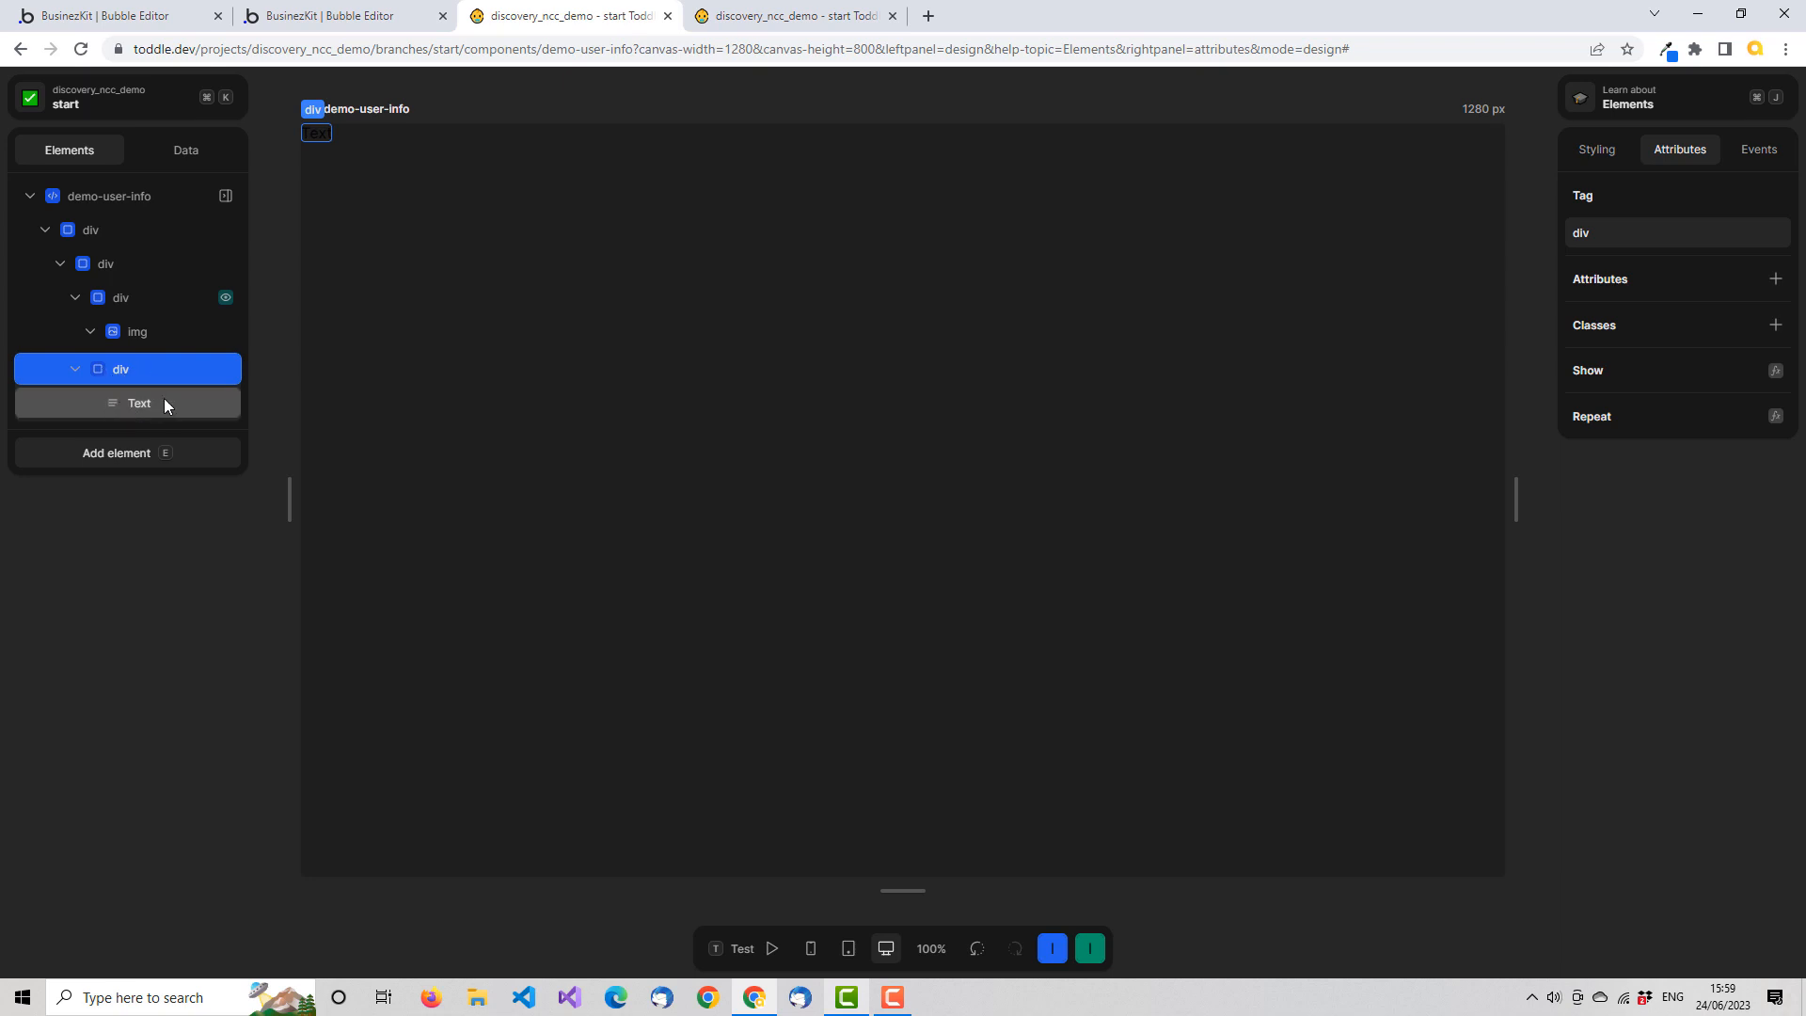
pyautogui.rightClick(208, 369)
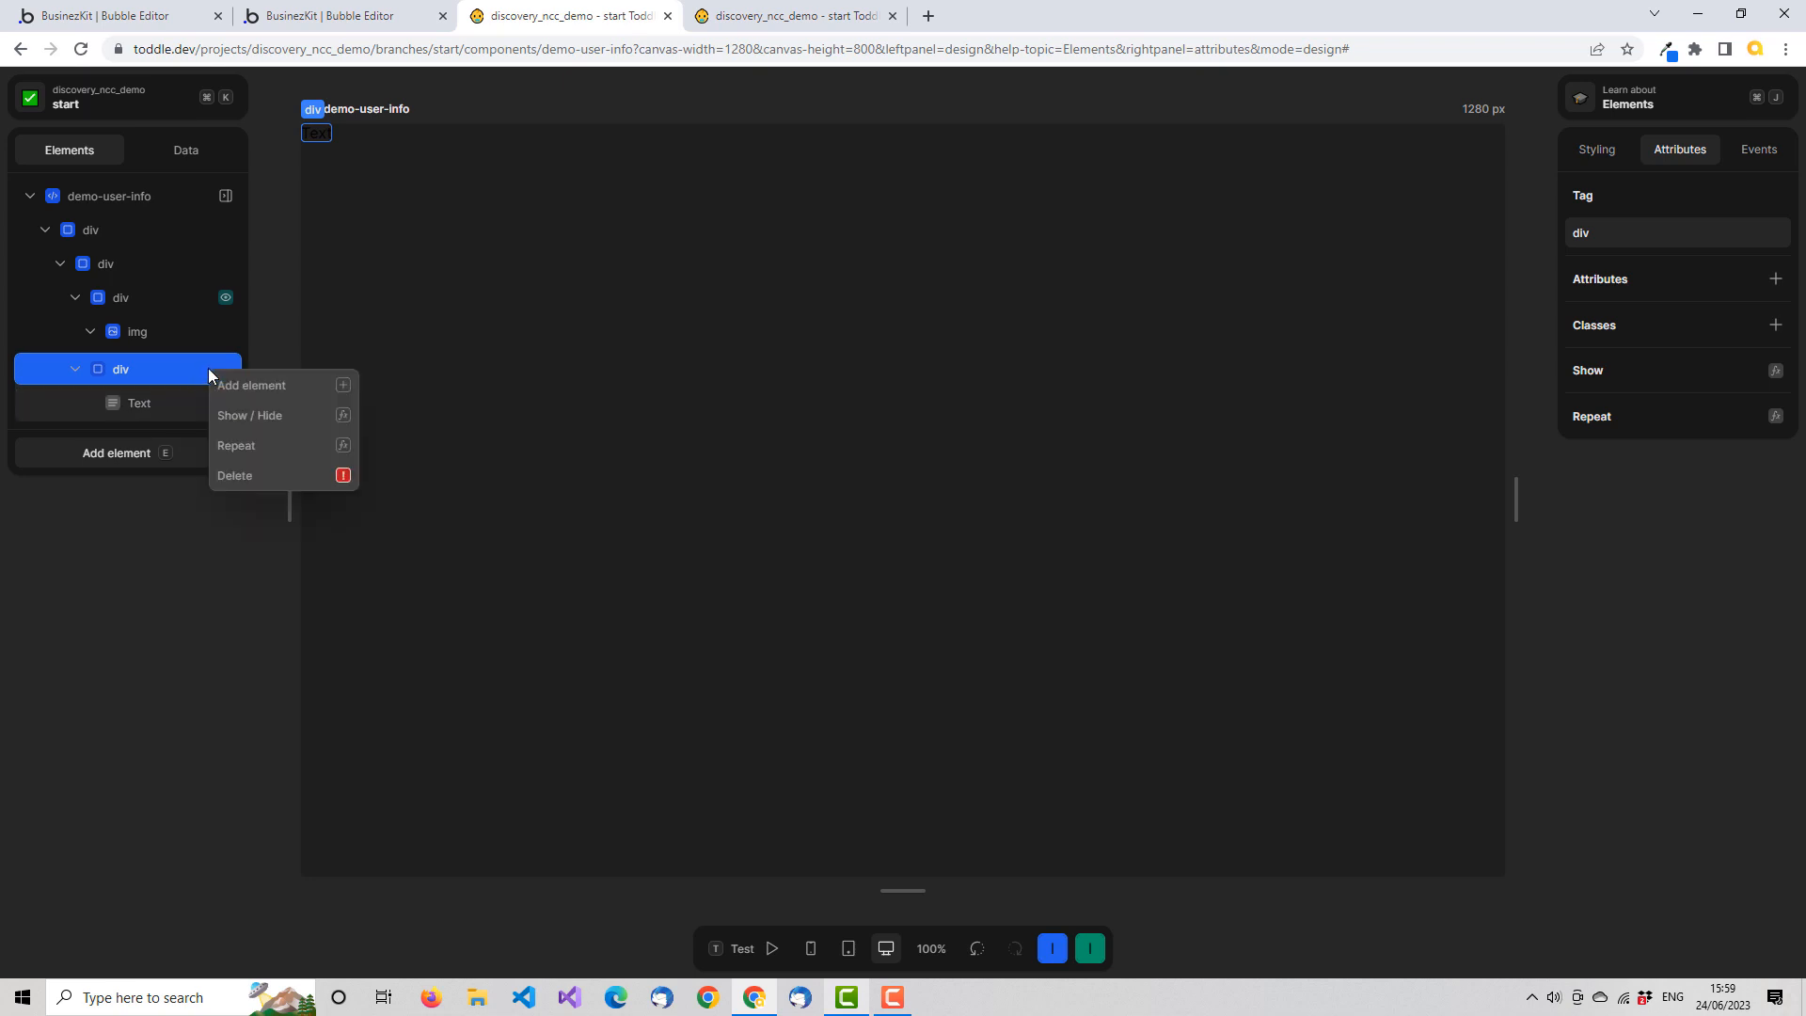
pyautogui.click(280, 412)
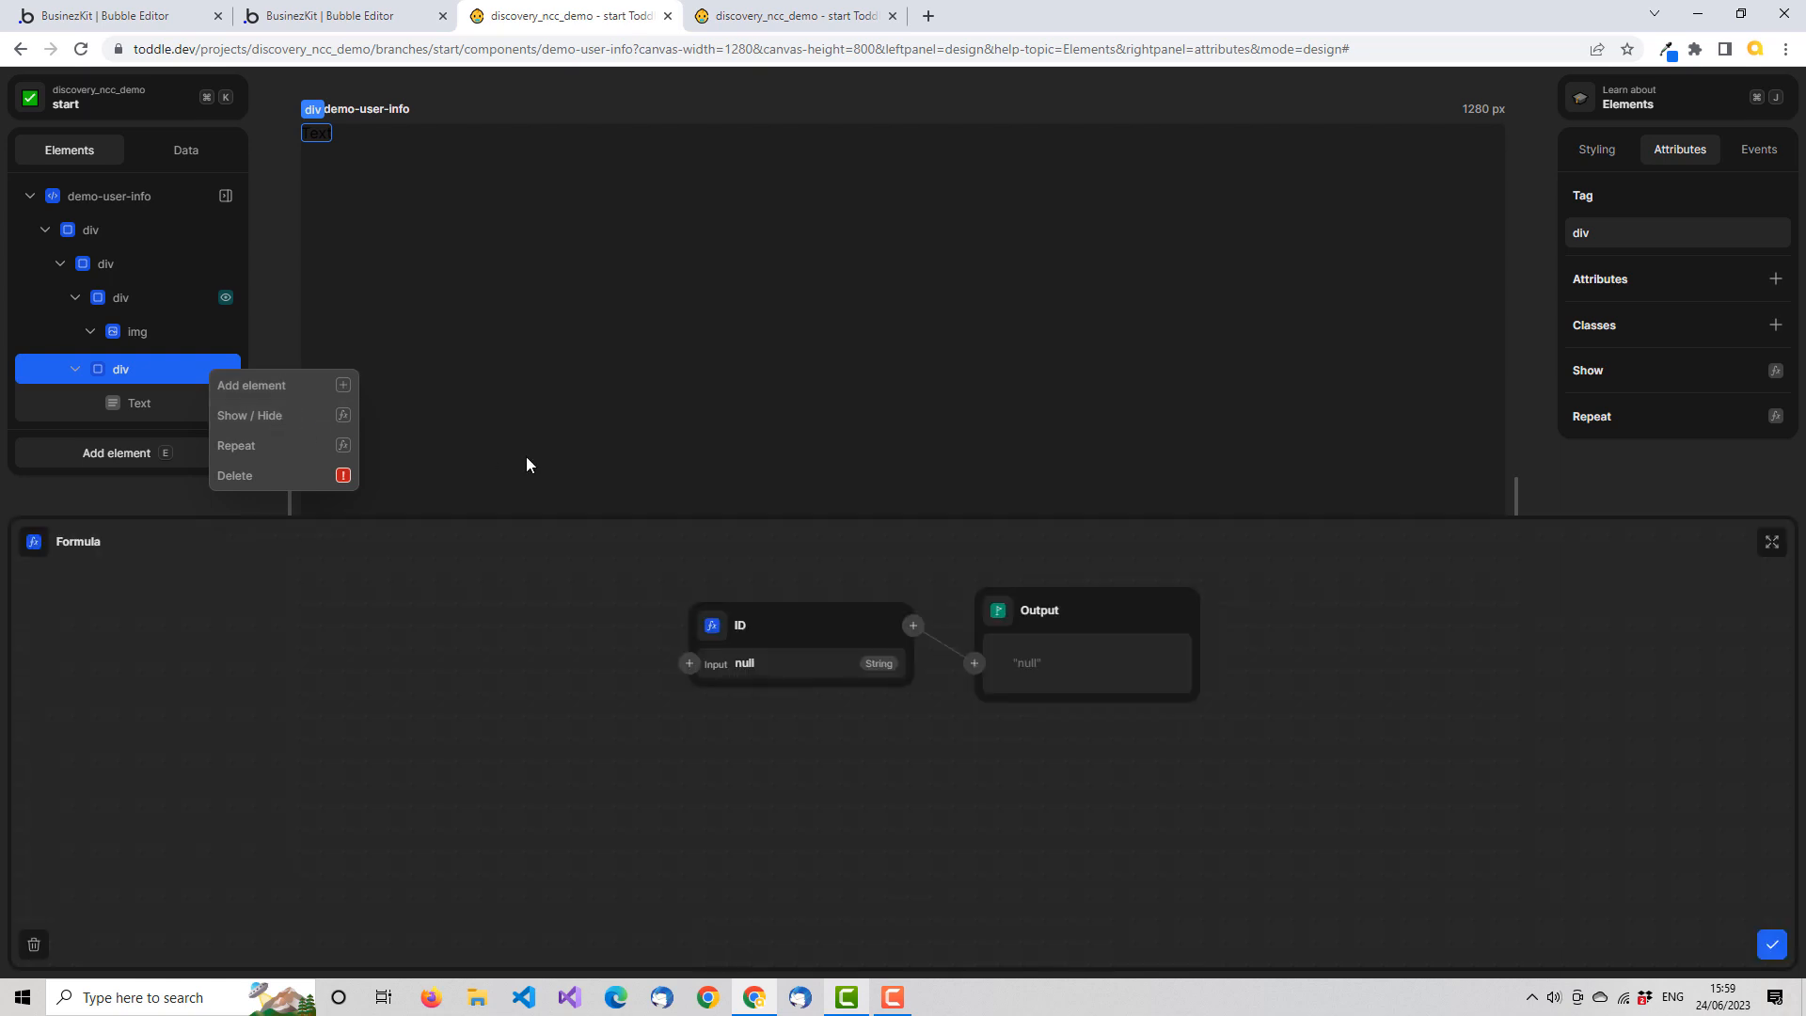
pyautogui.click(712, 626)
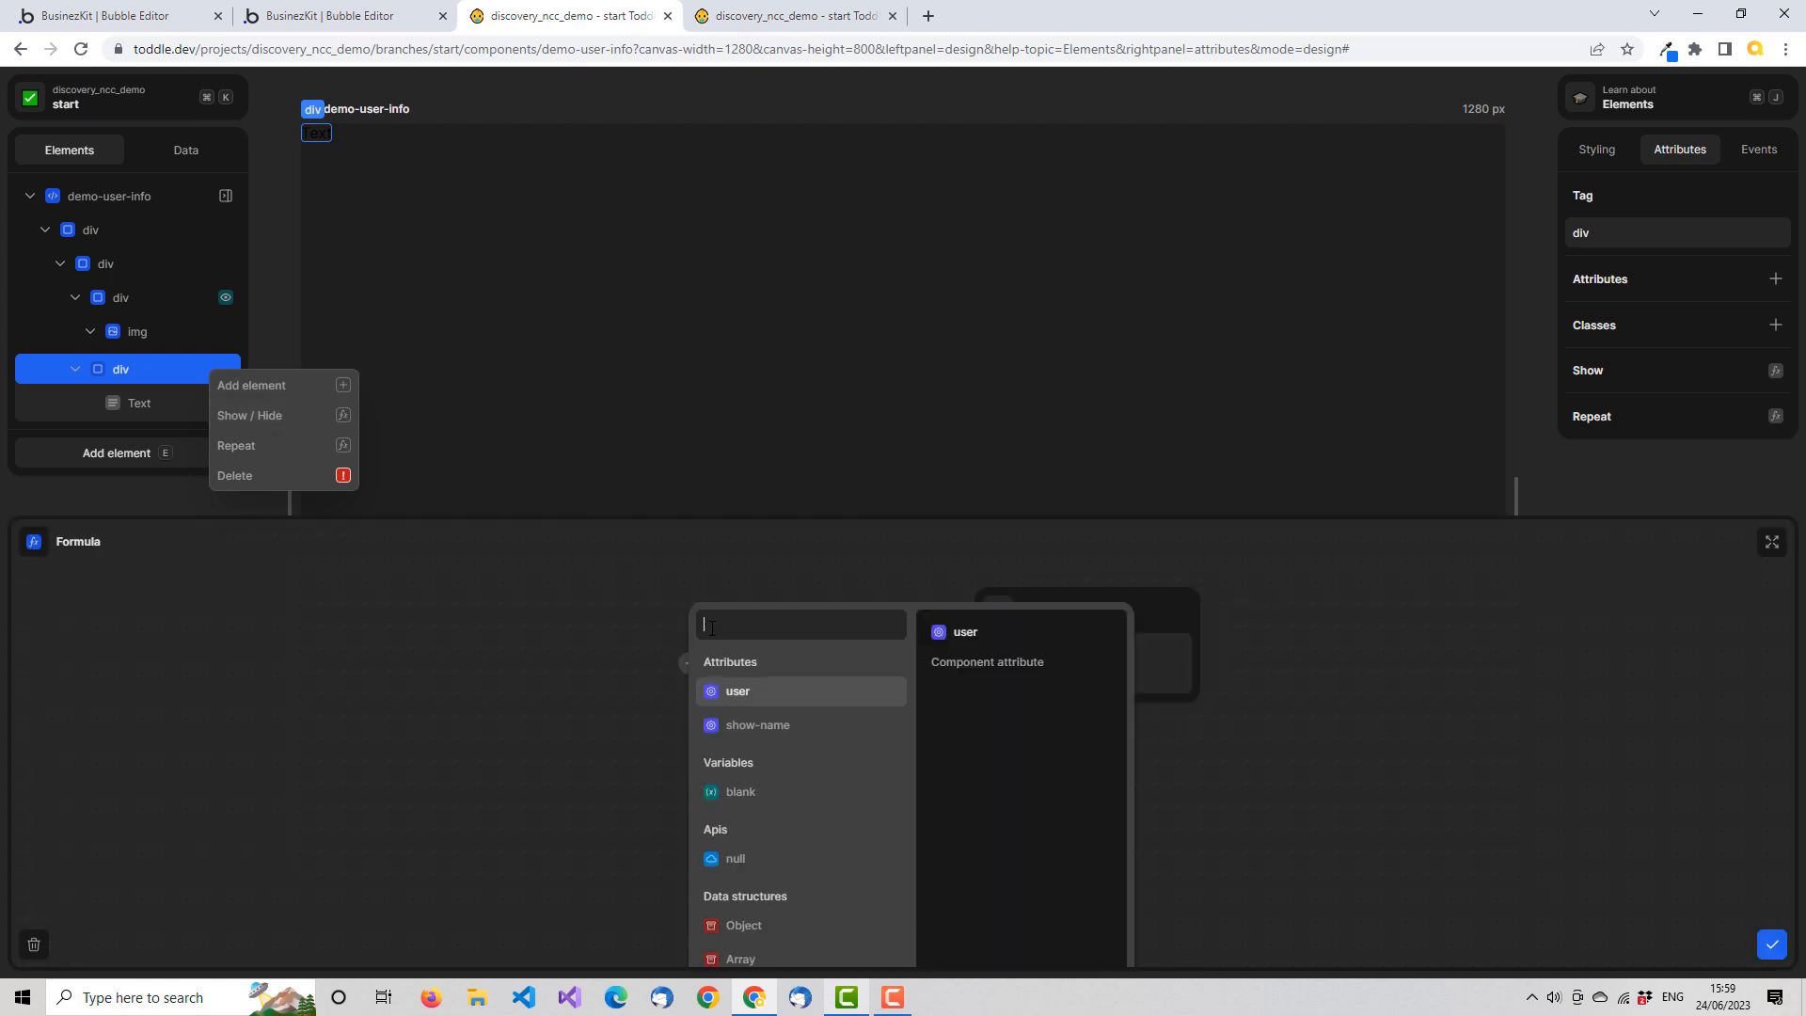
pyautogui.click(777, 699)
pyautogui.click(731, 739)
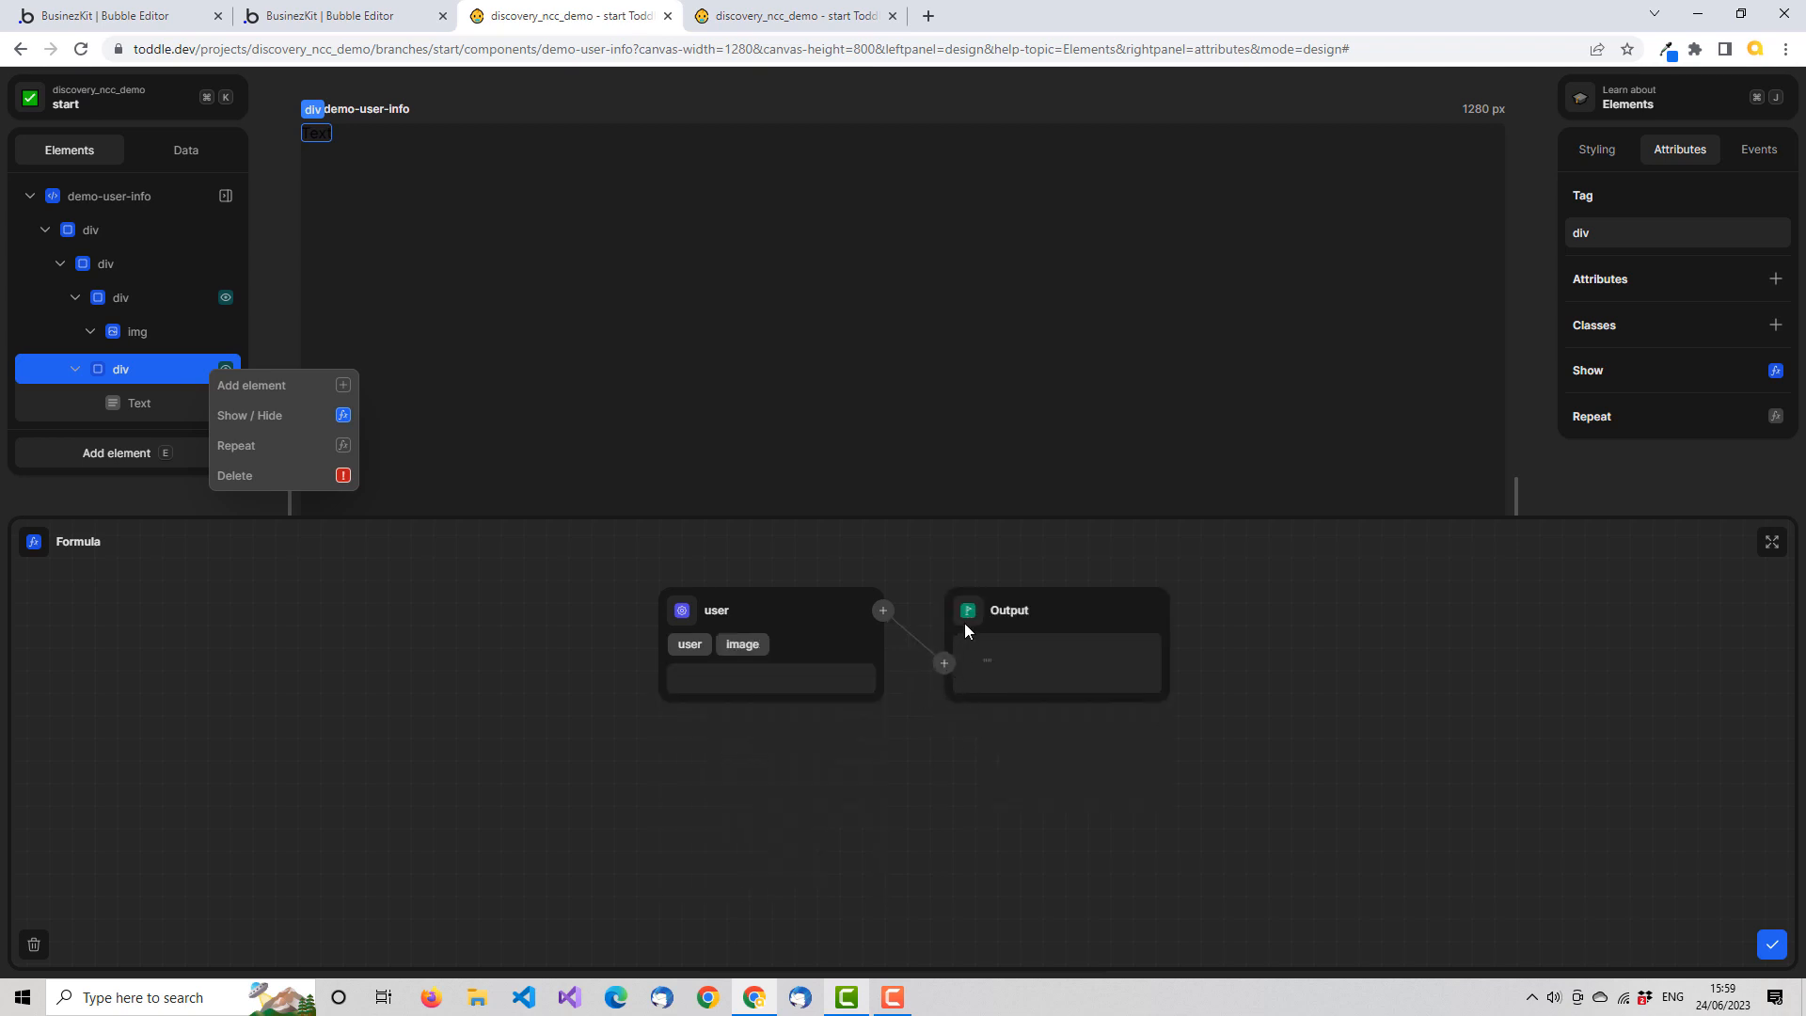
# Insert an Equals function between the user image and the output, comparing it with the blank variable, and close the formula
pyautogui.click(945, 663)
pyautogui.write('eq')
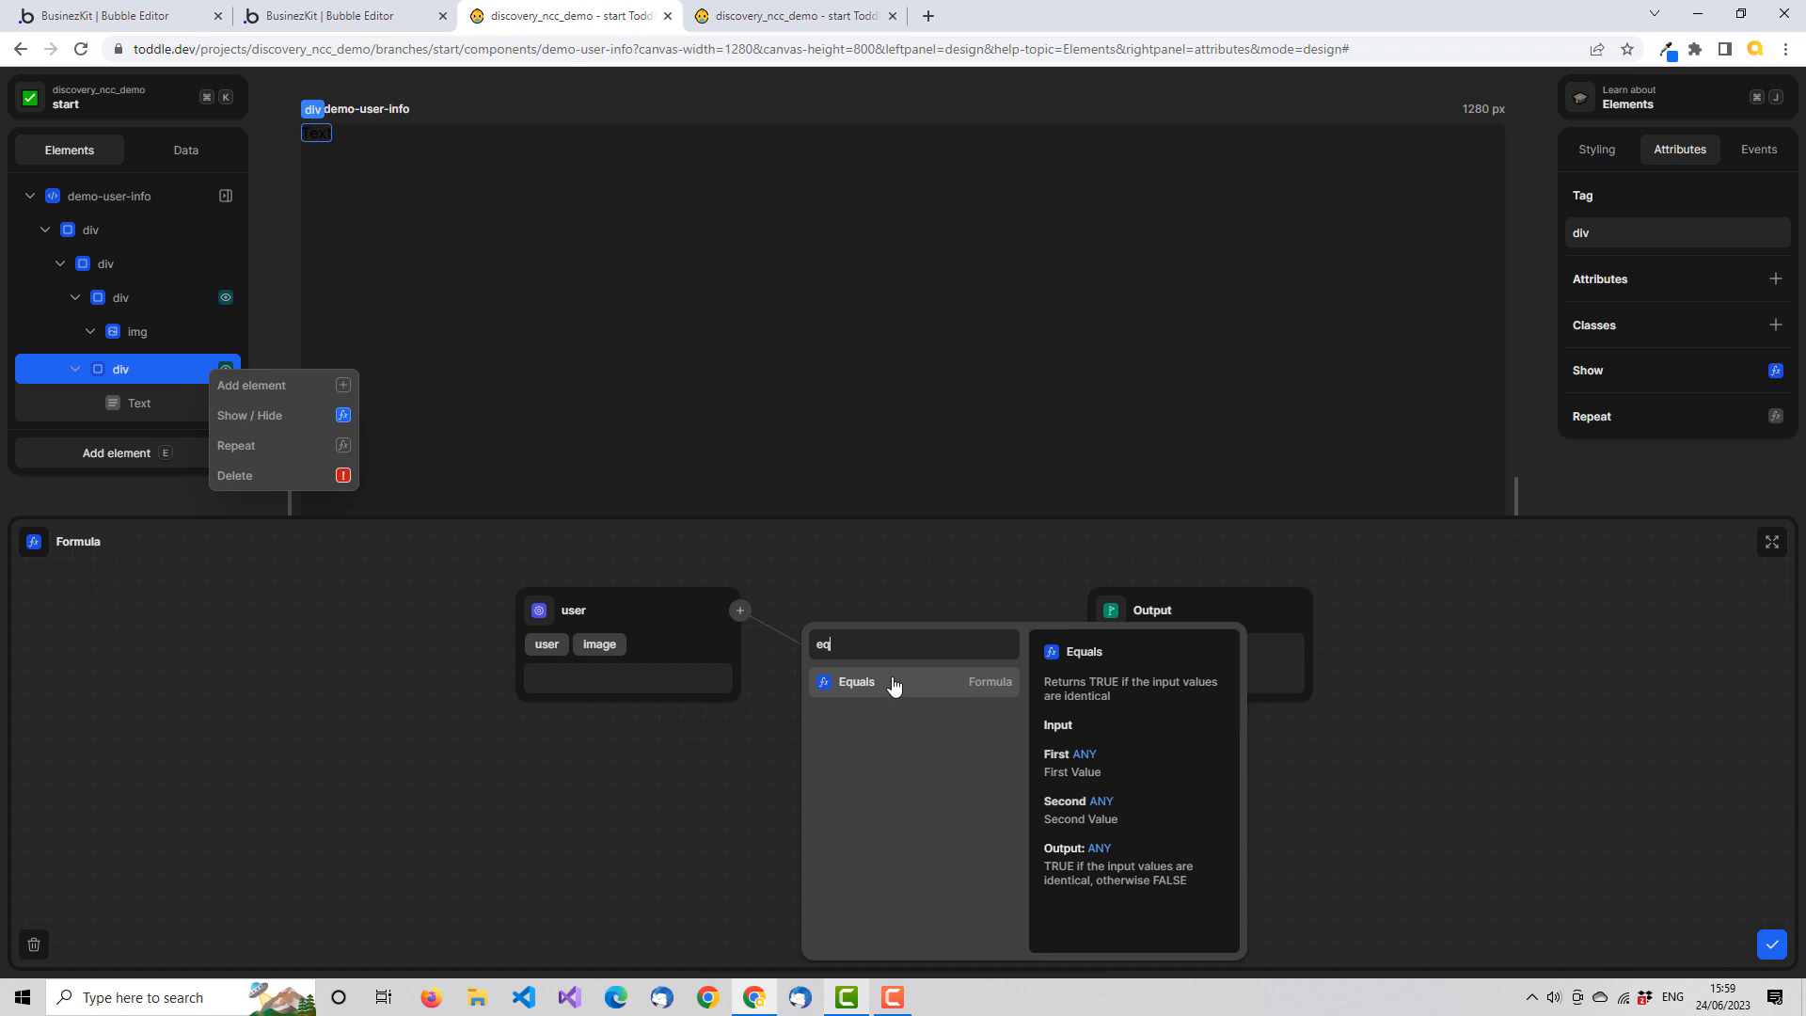
pyautogui.click(894, 687)
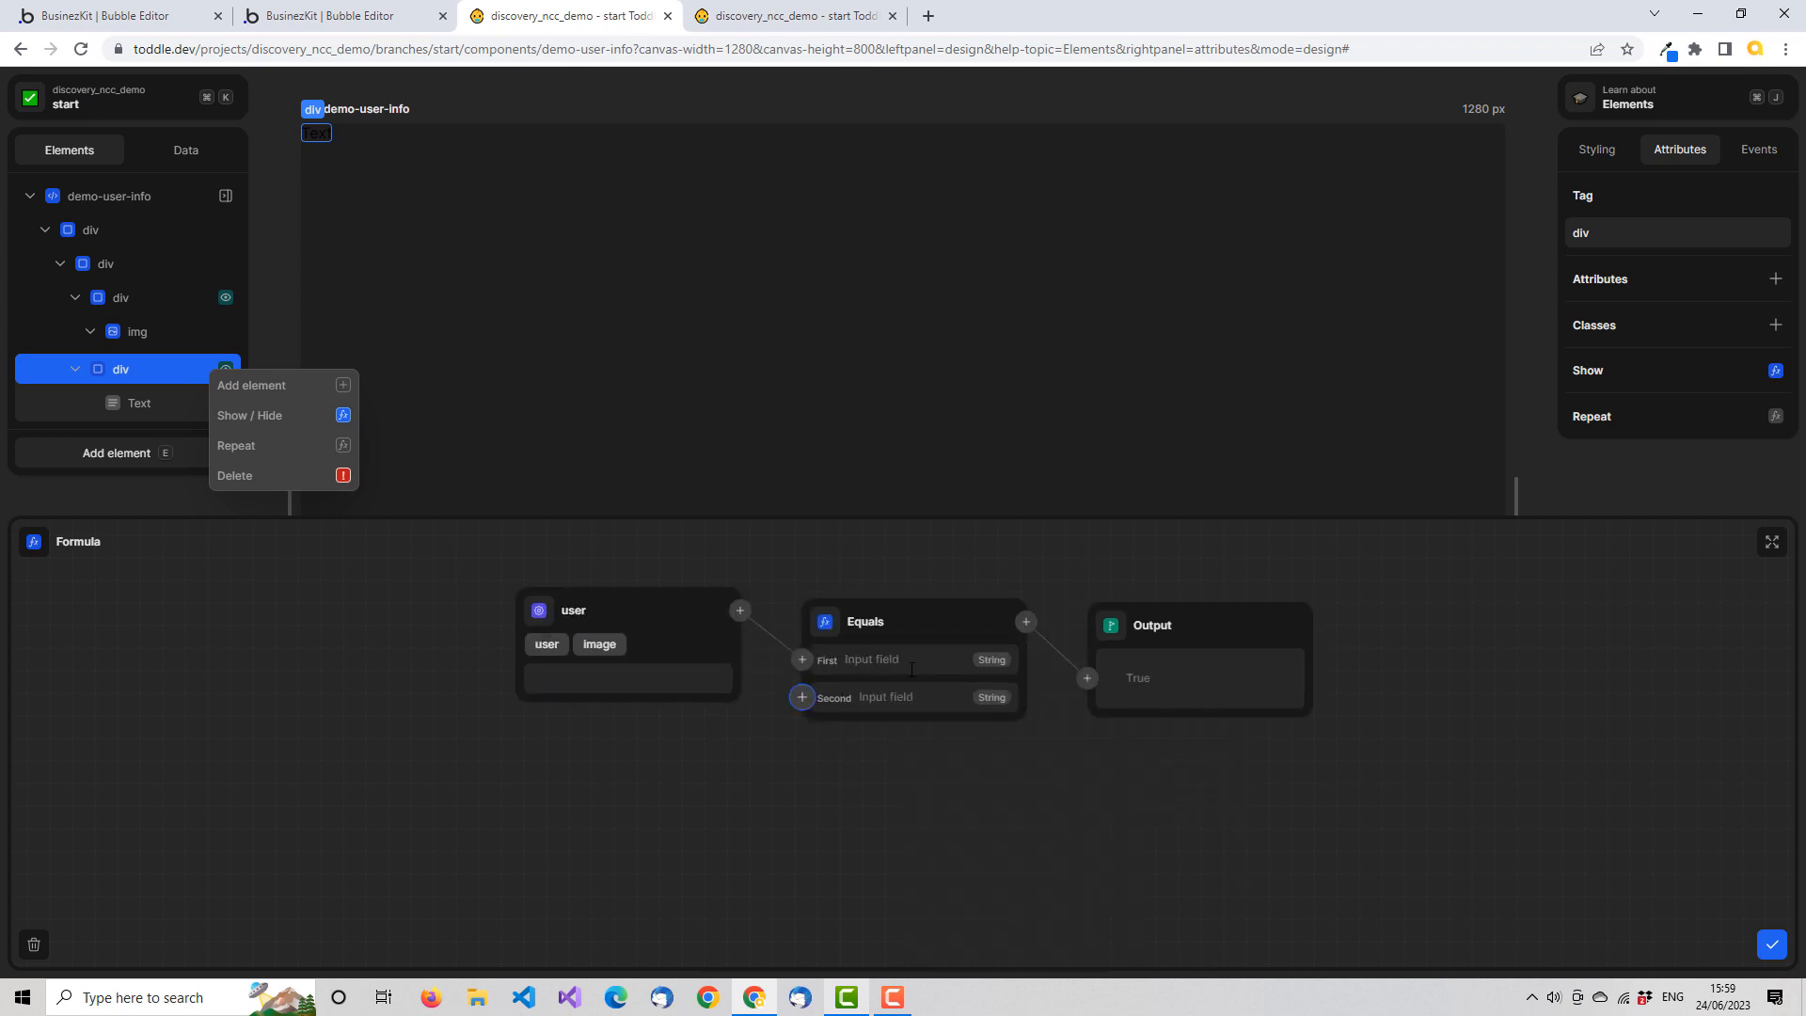
pyautogui.click(801, 697)
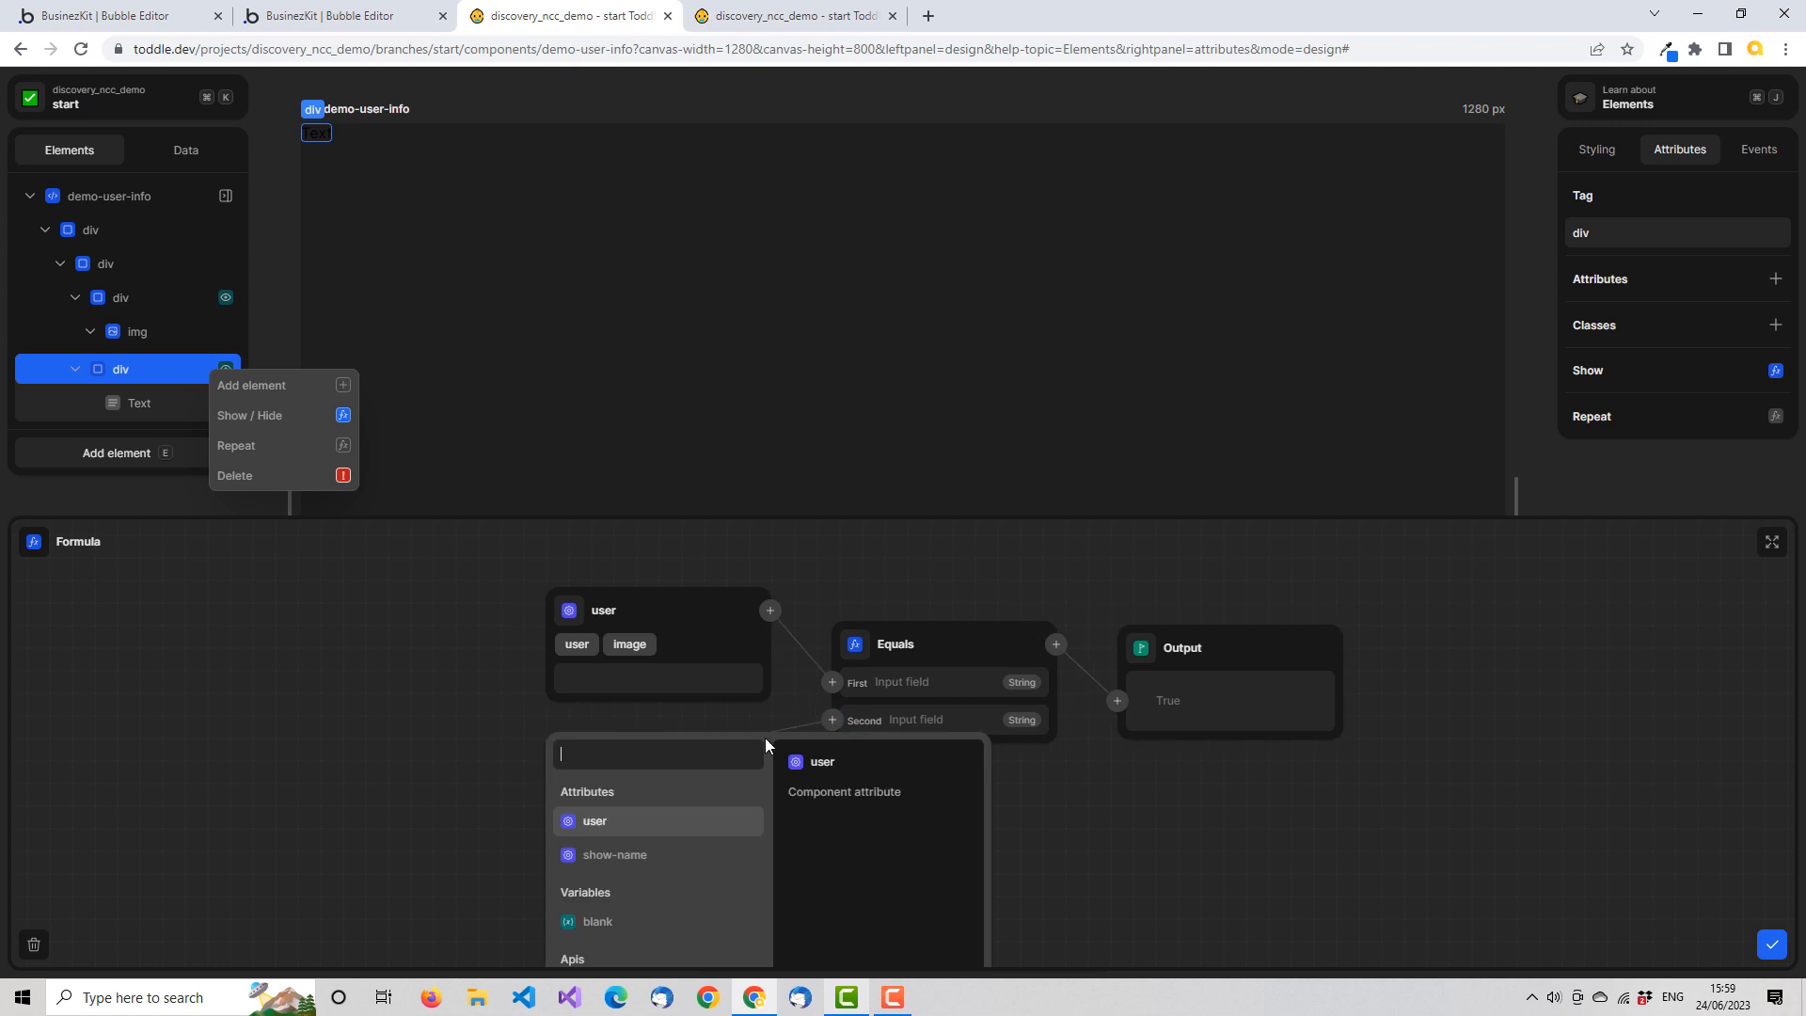
pyautogui.click(626, 924)
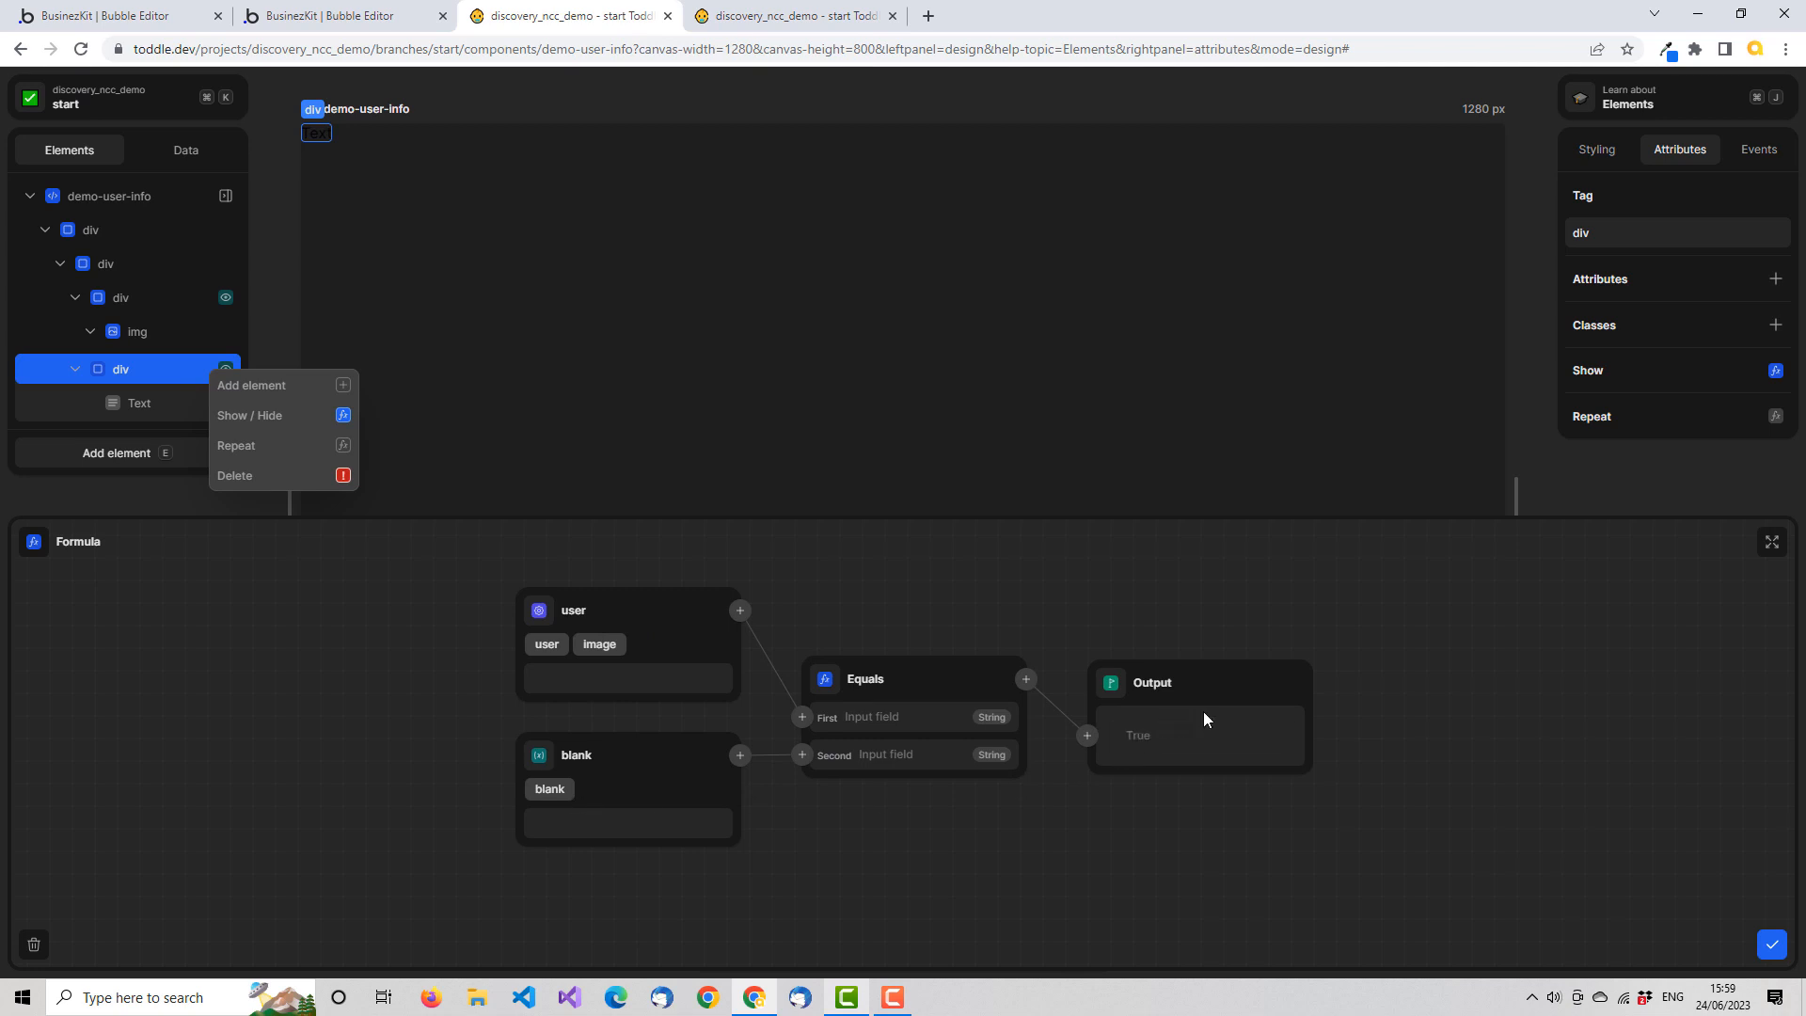
pyautogui.click(1772, 946)
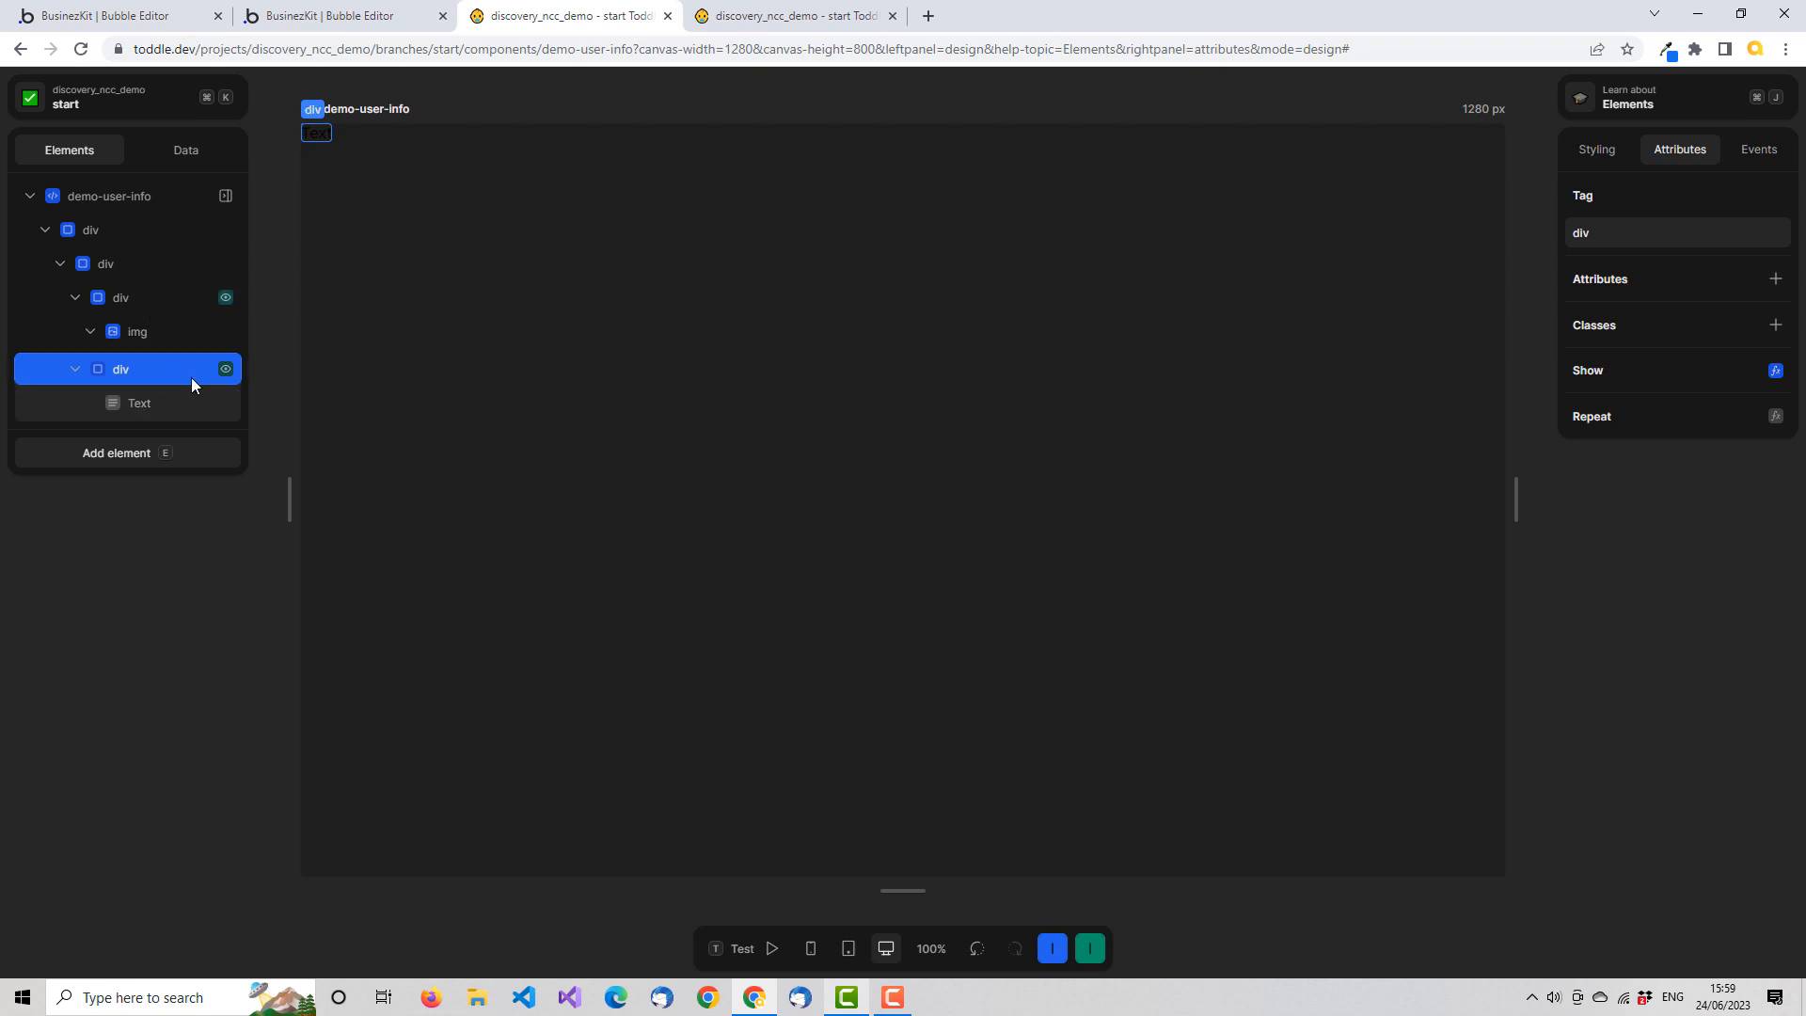
# Give the text's parent div a border radius of 20px
pyautogui.click(1599, 149)
pyautogui.click(1776, 850)
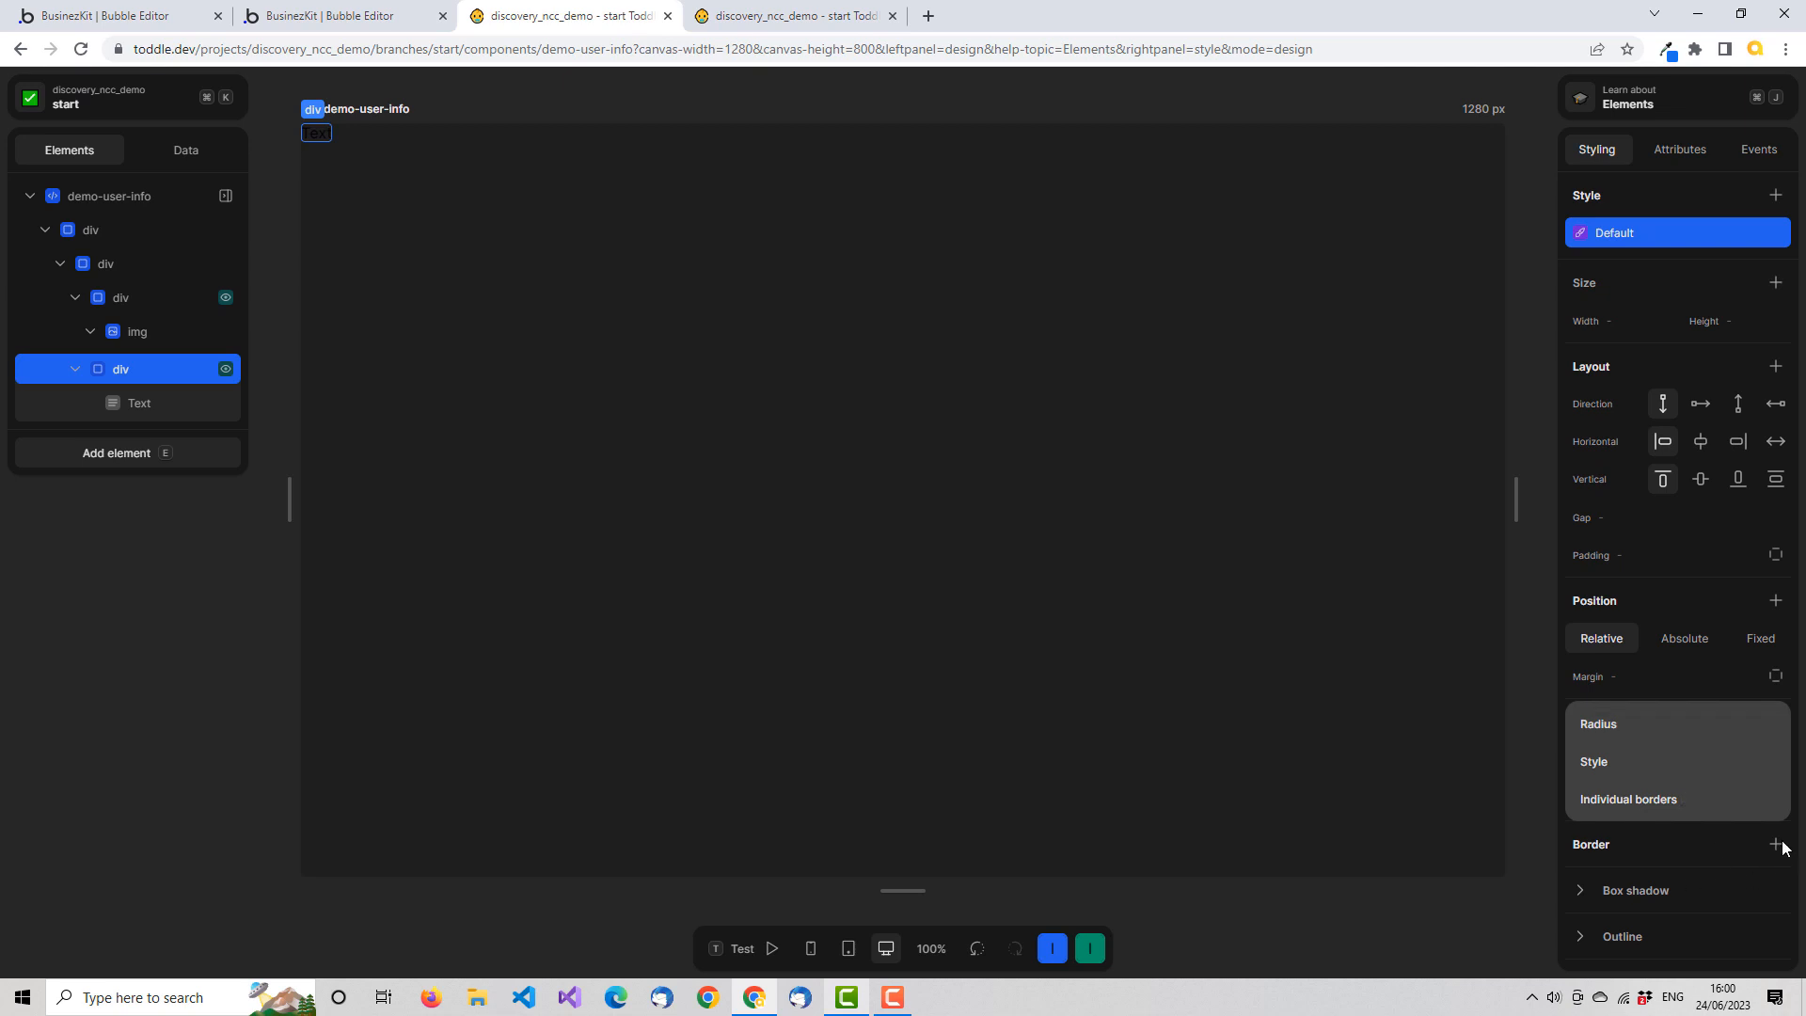
pyautogui.click(1609, 724)
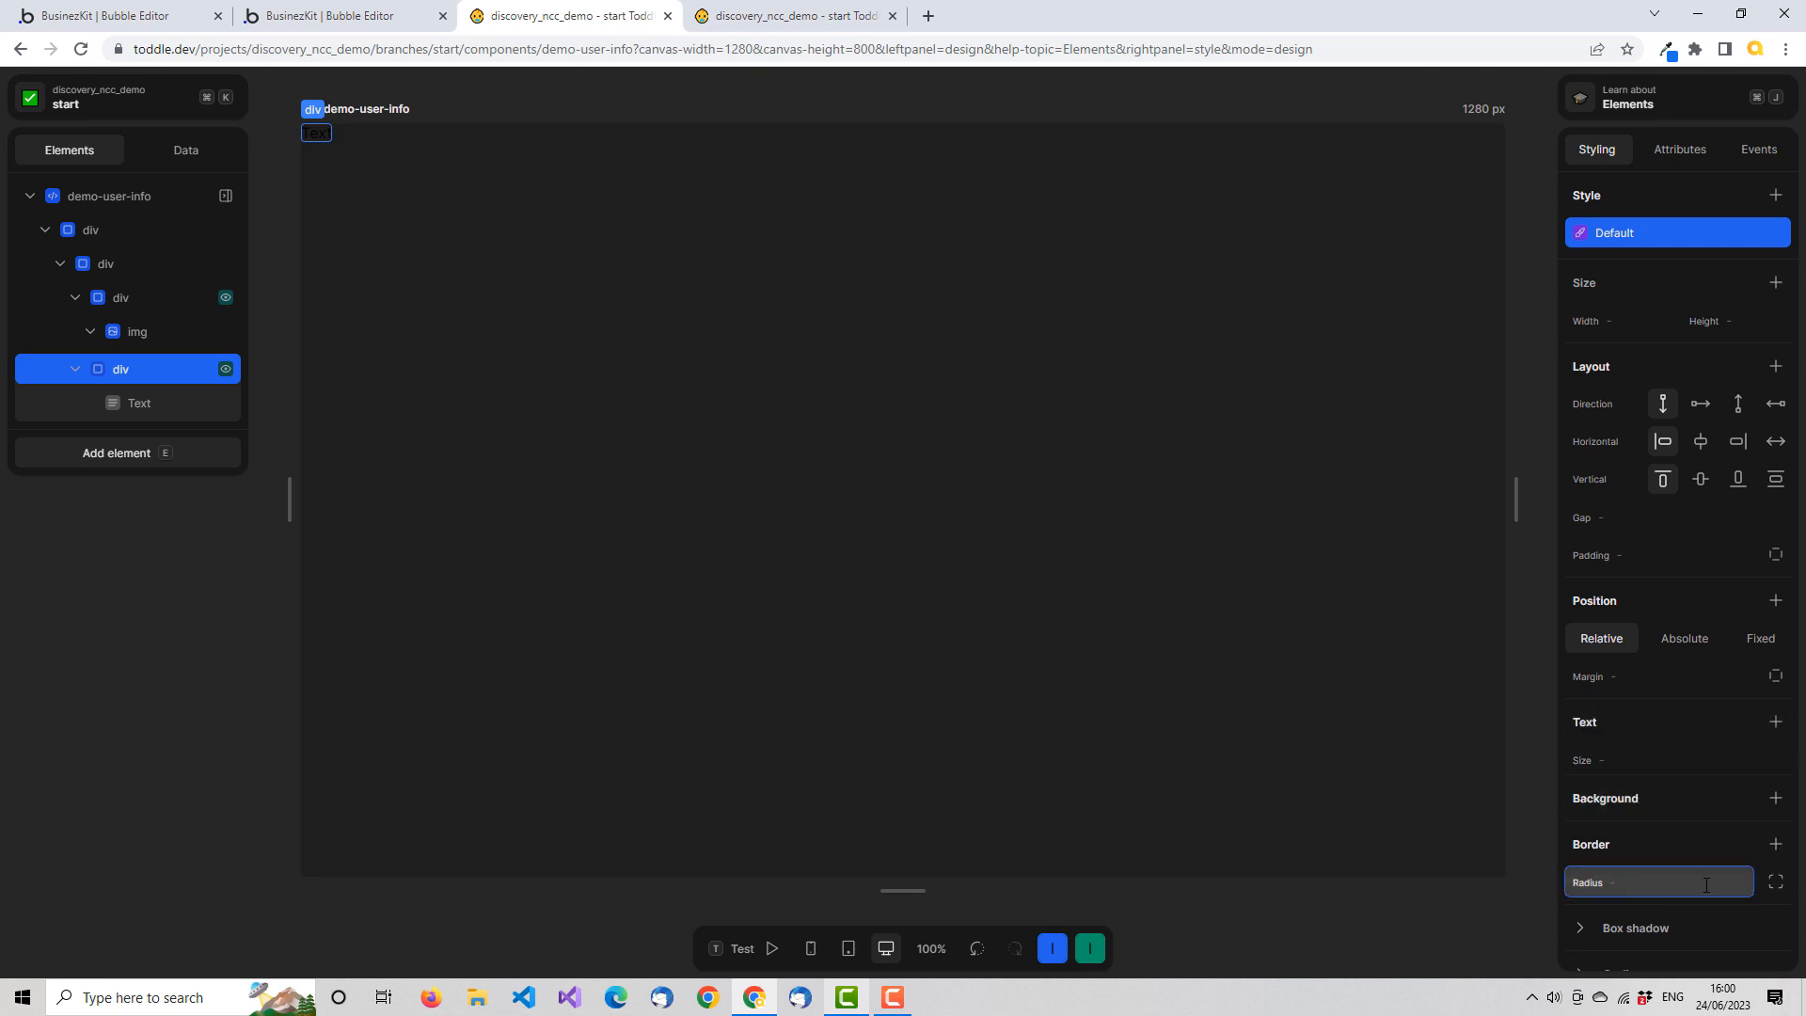
pyautogui.write('20px')
pyautogui.press('Tab')
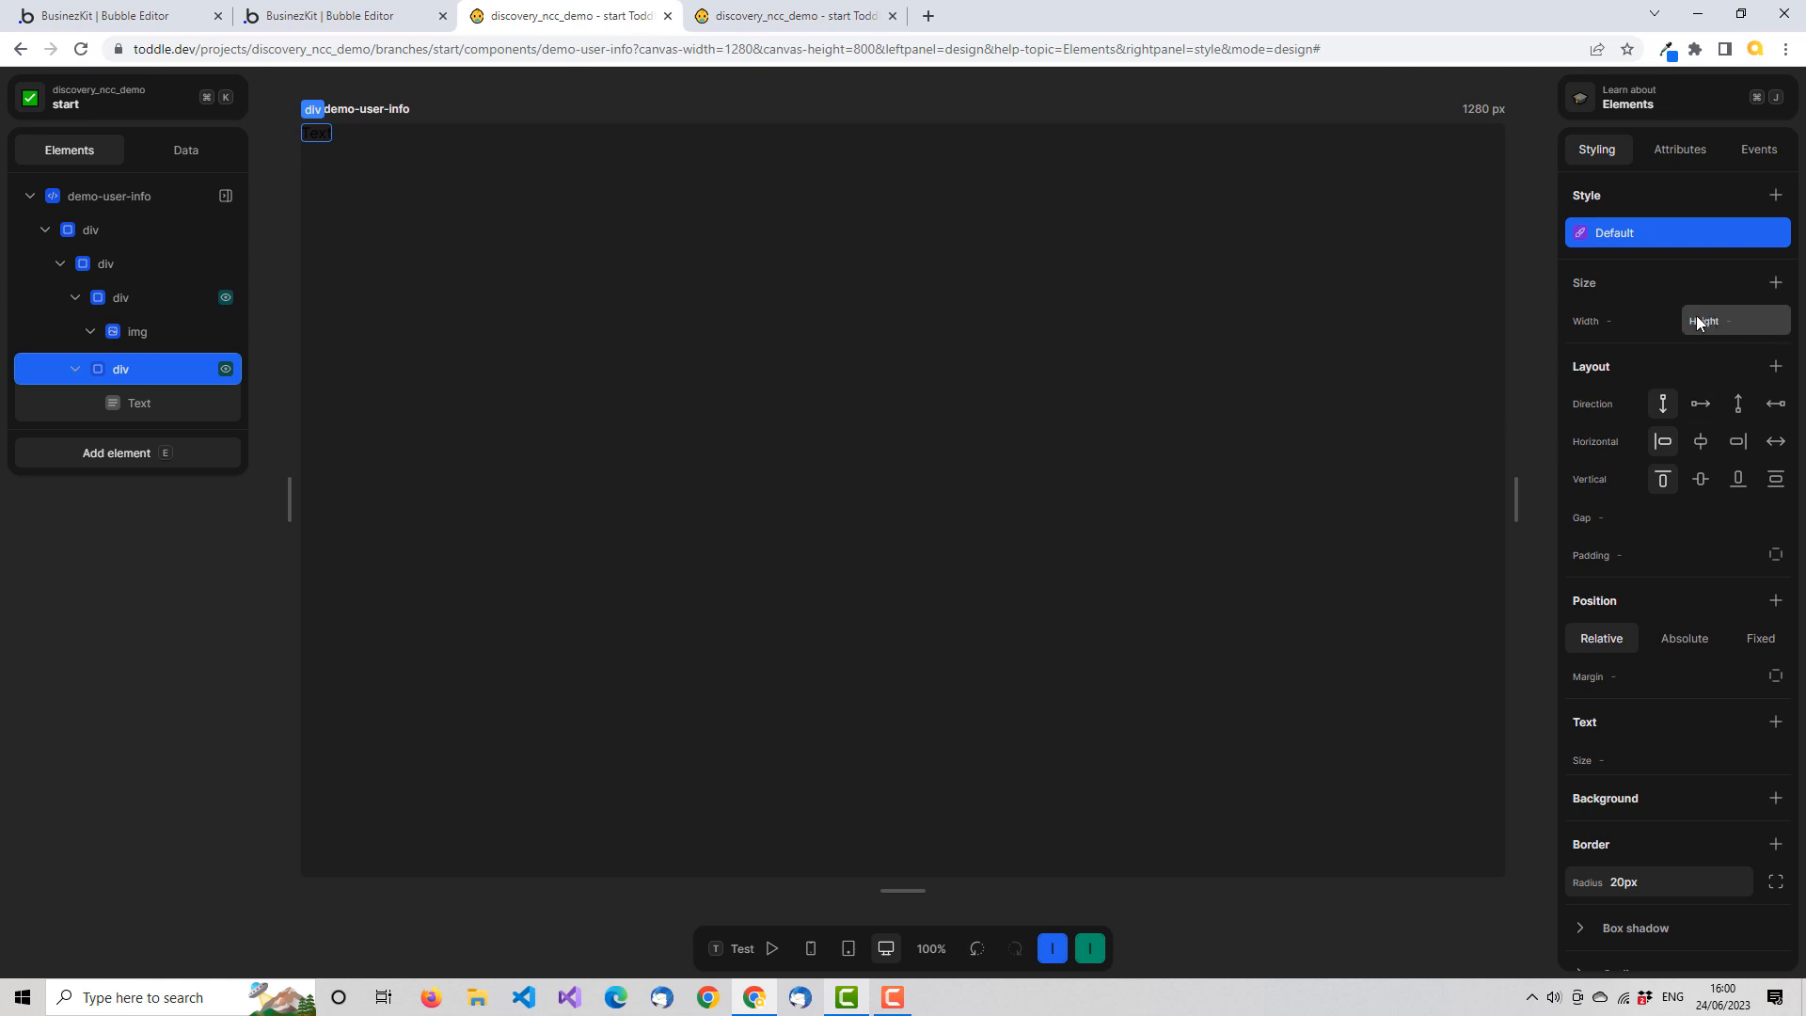
# Set the text's parent div to a width of 32px and a height of 32px
pyautogui.click(1648, 323)
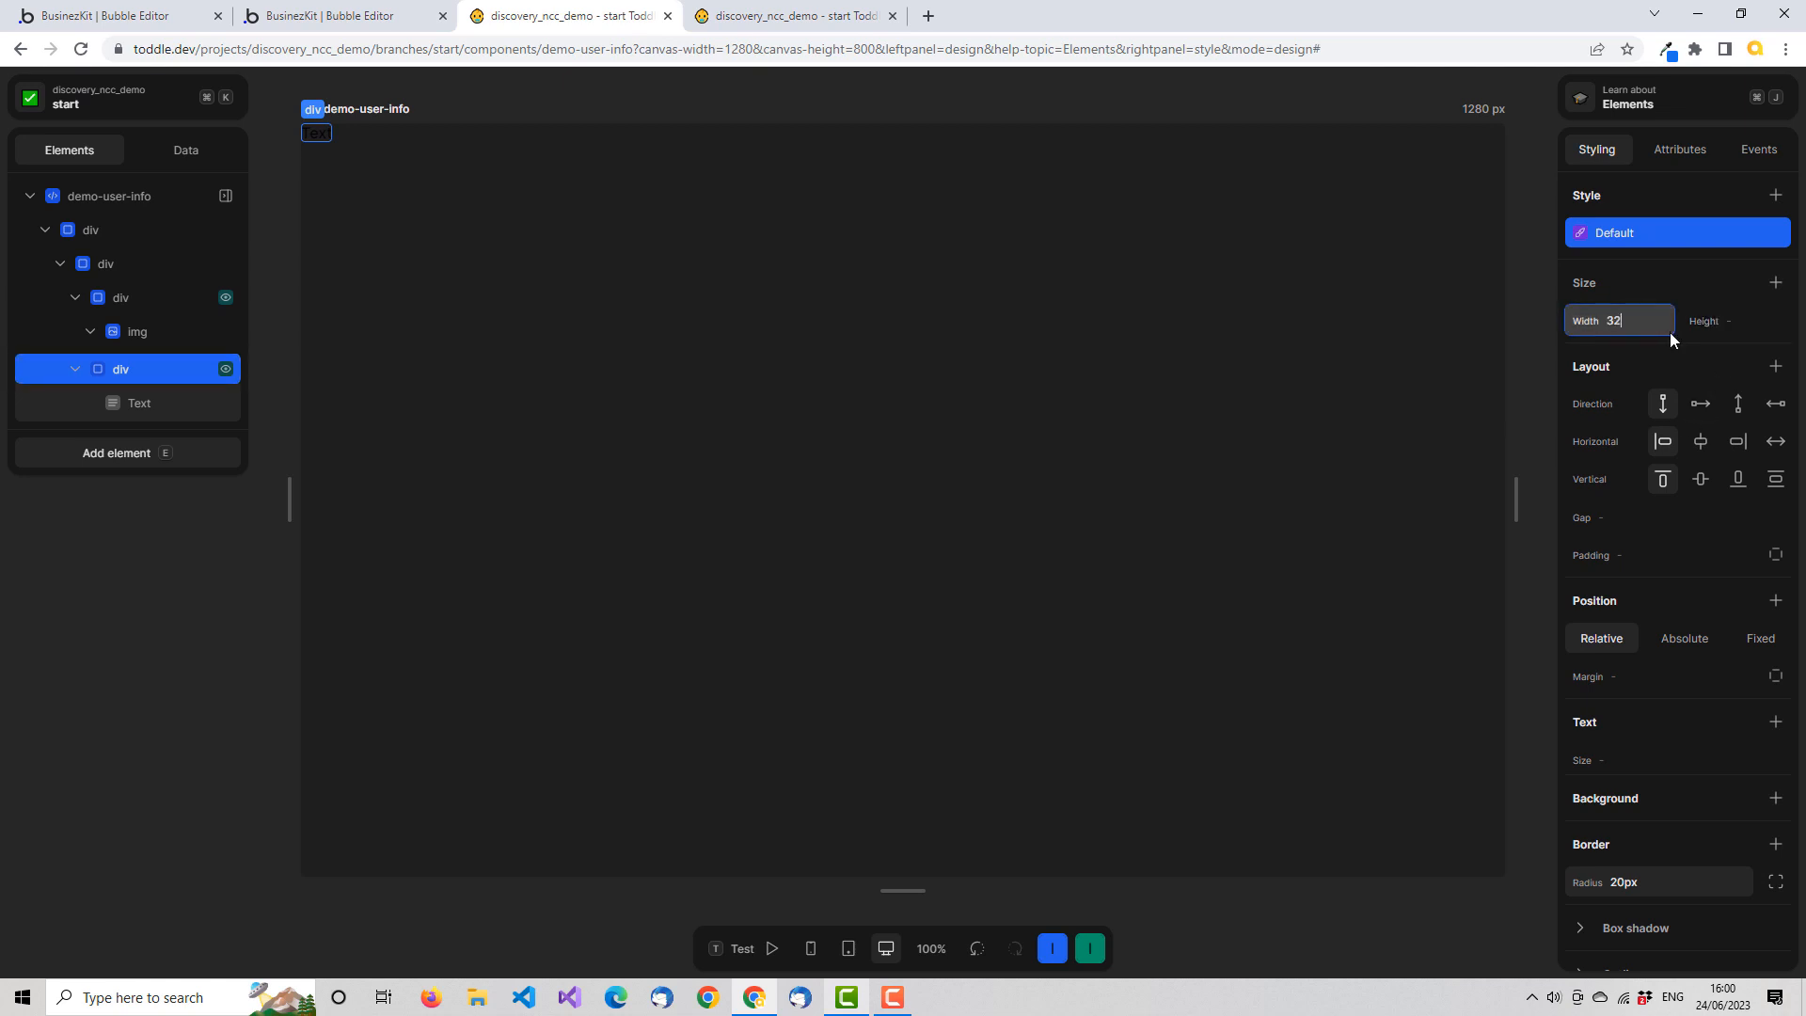
pyautogui.press('Tab')
pyautogui.write('32px')
pyautogui.press('Tab')
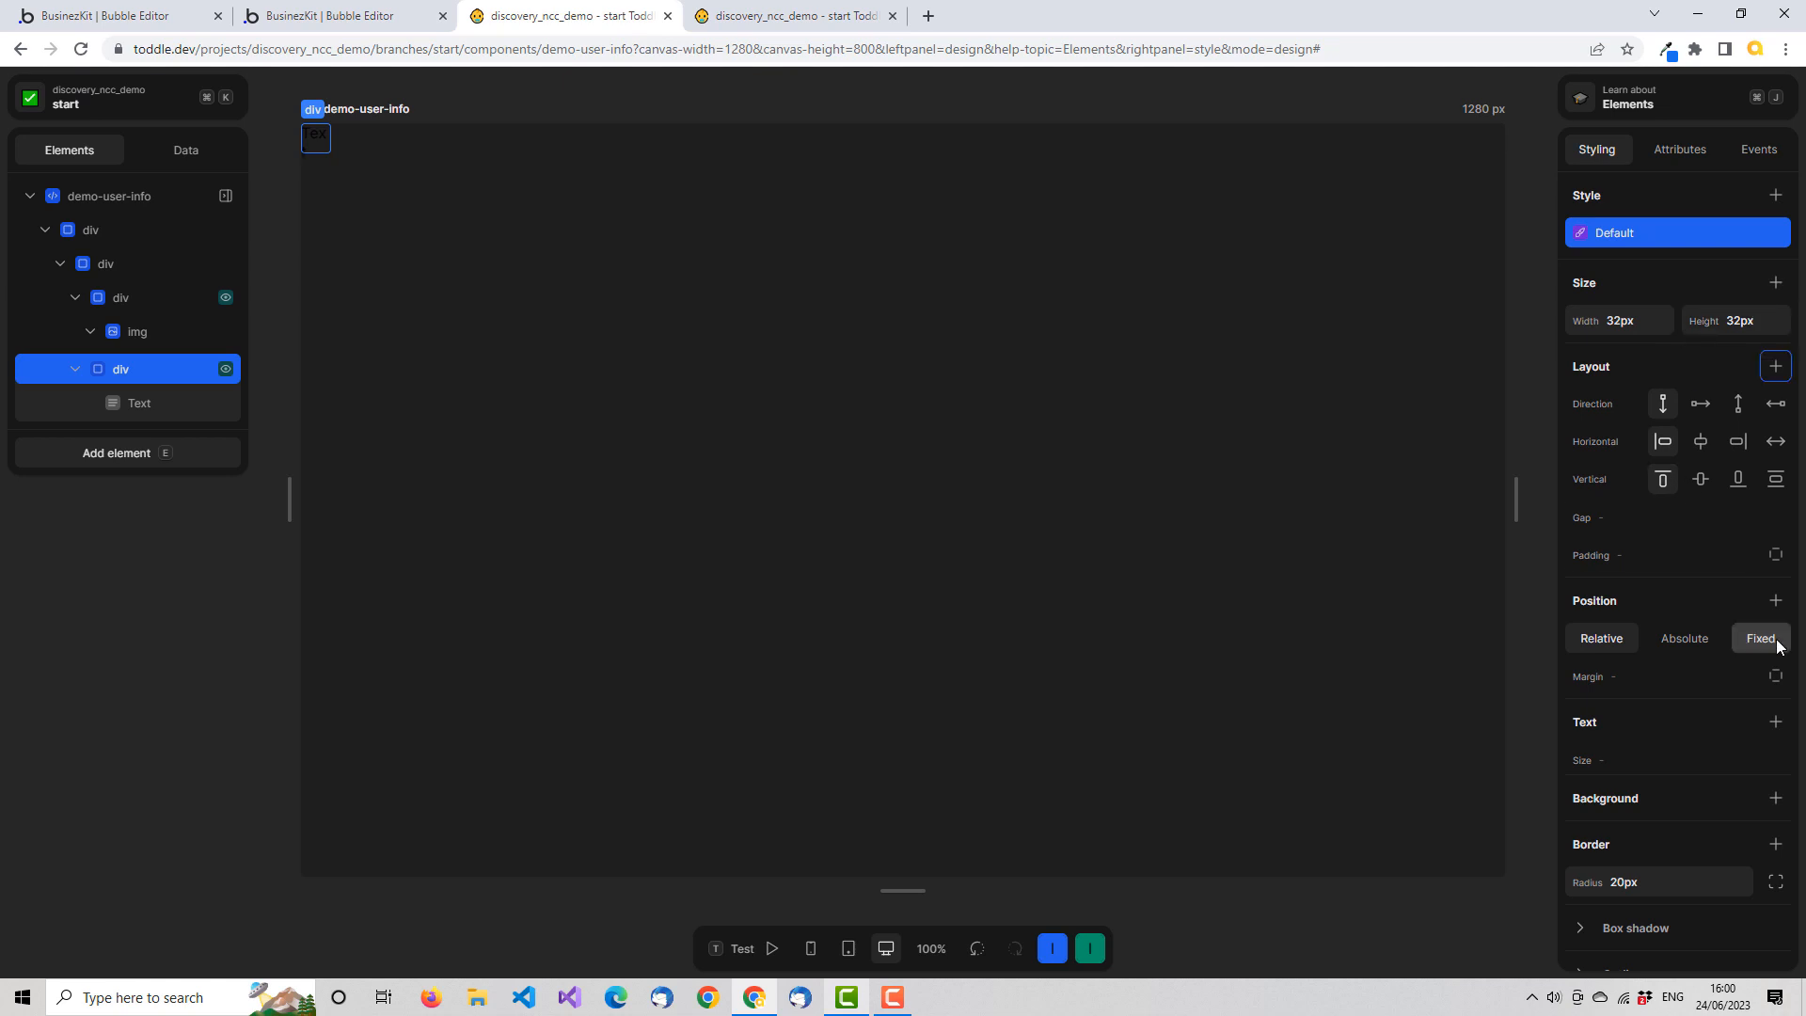
# Give the text's parent div a solid outline in grey-50
pyautogui.scroll(-3, 1760, 631)
pyautogui.scroll(-3, 1709, 640)
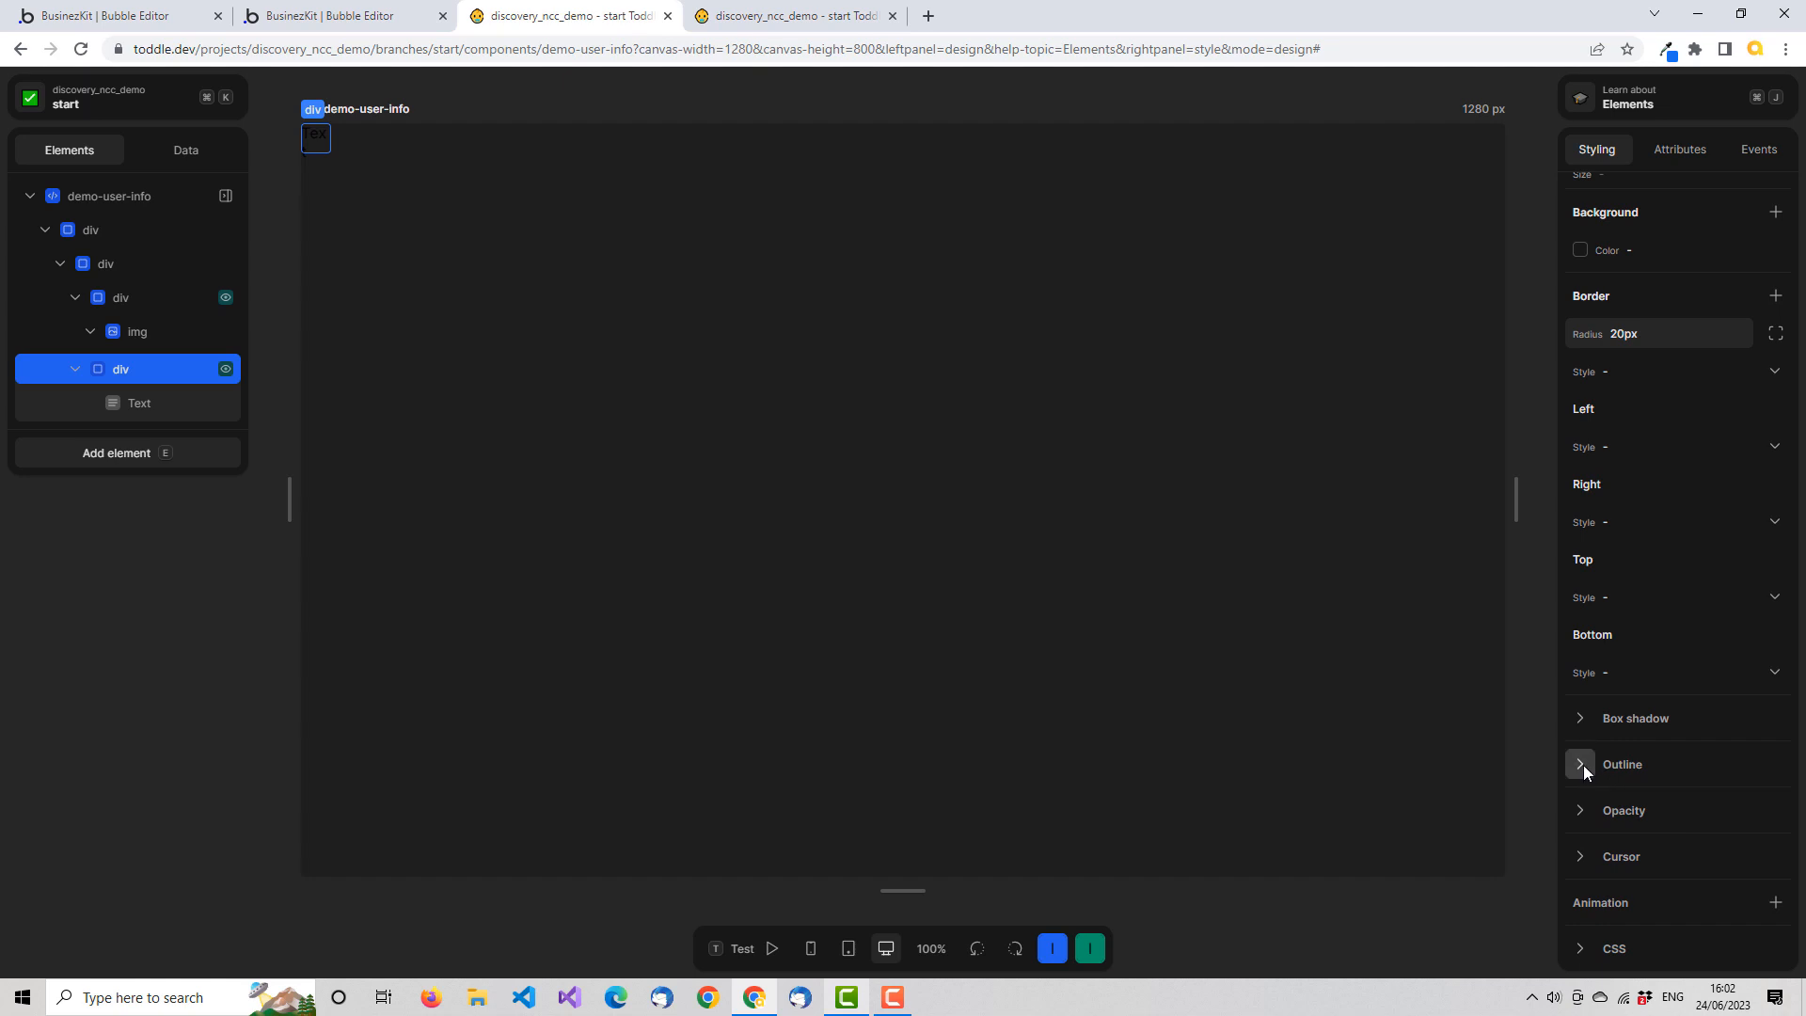
pyautogui.click(1583, 764)
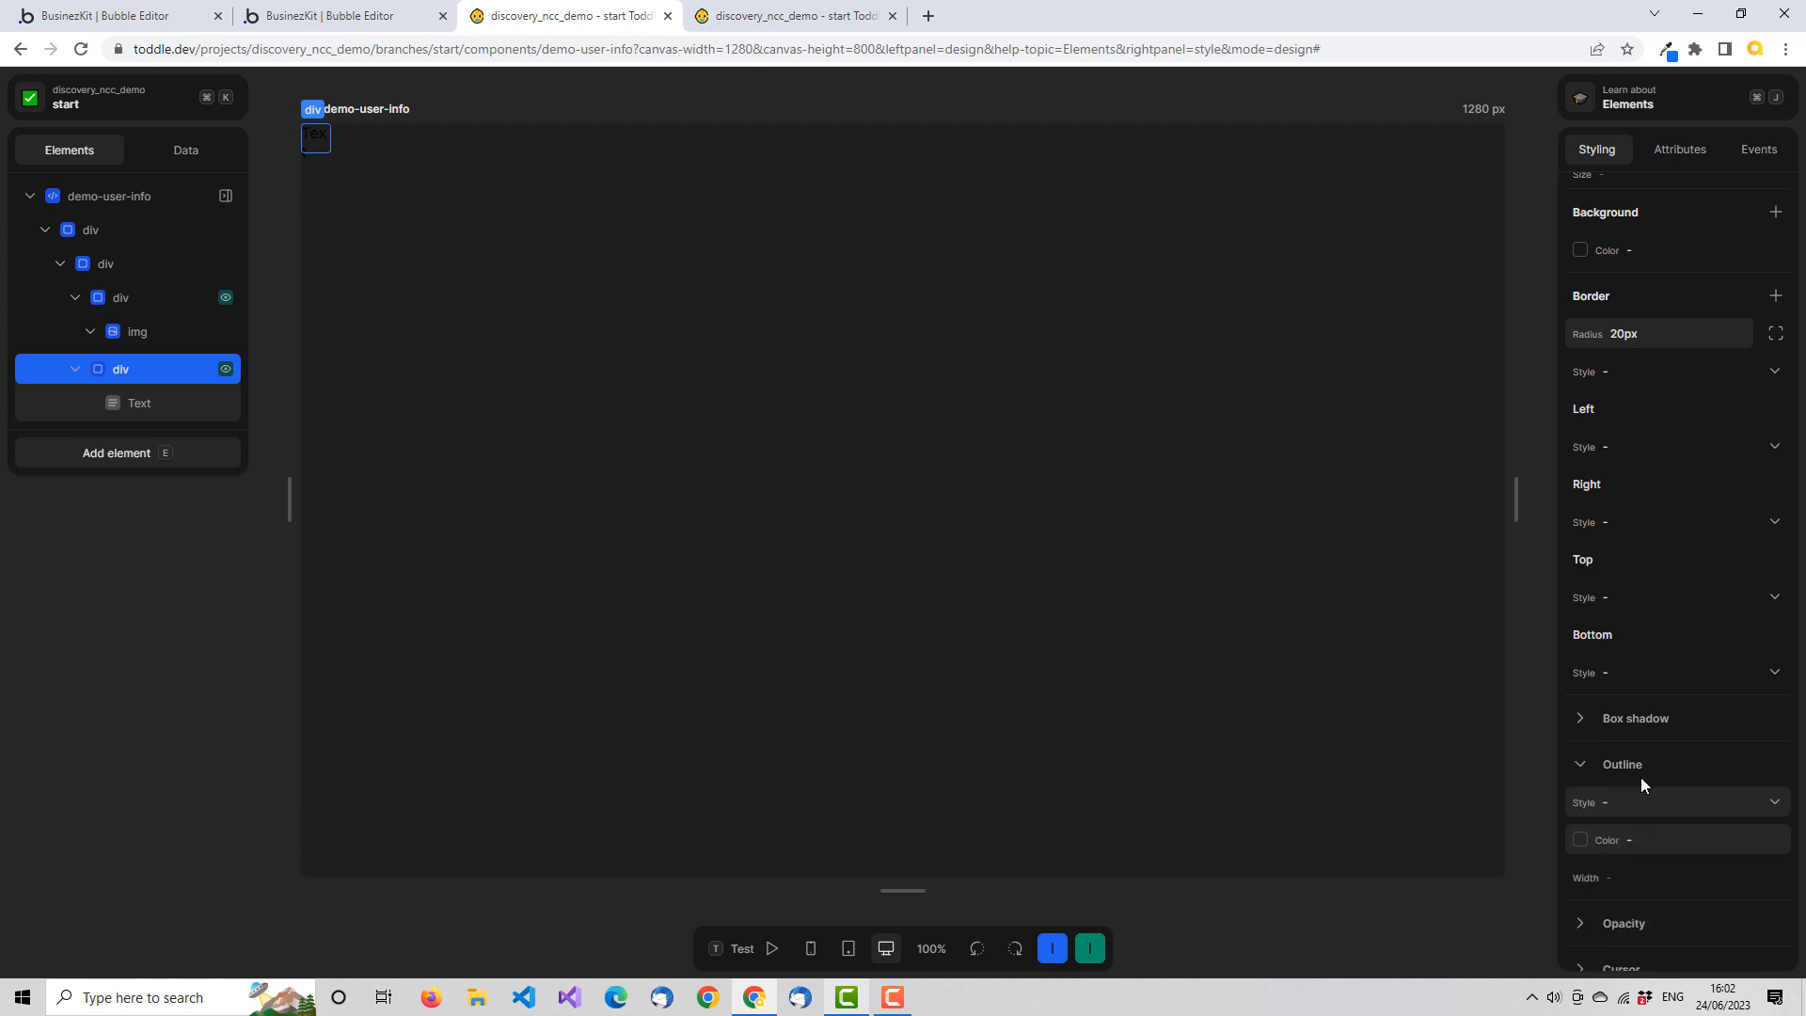
pyautogui.click(1766, 803)
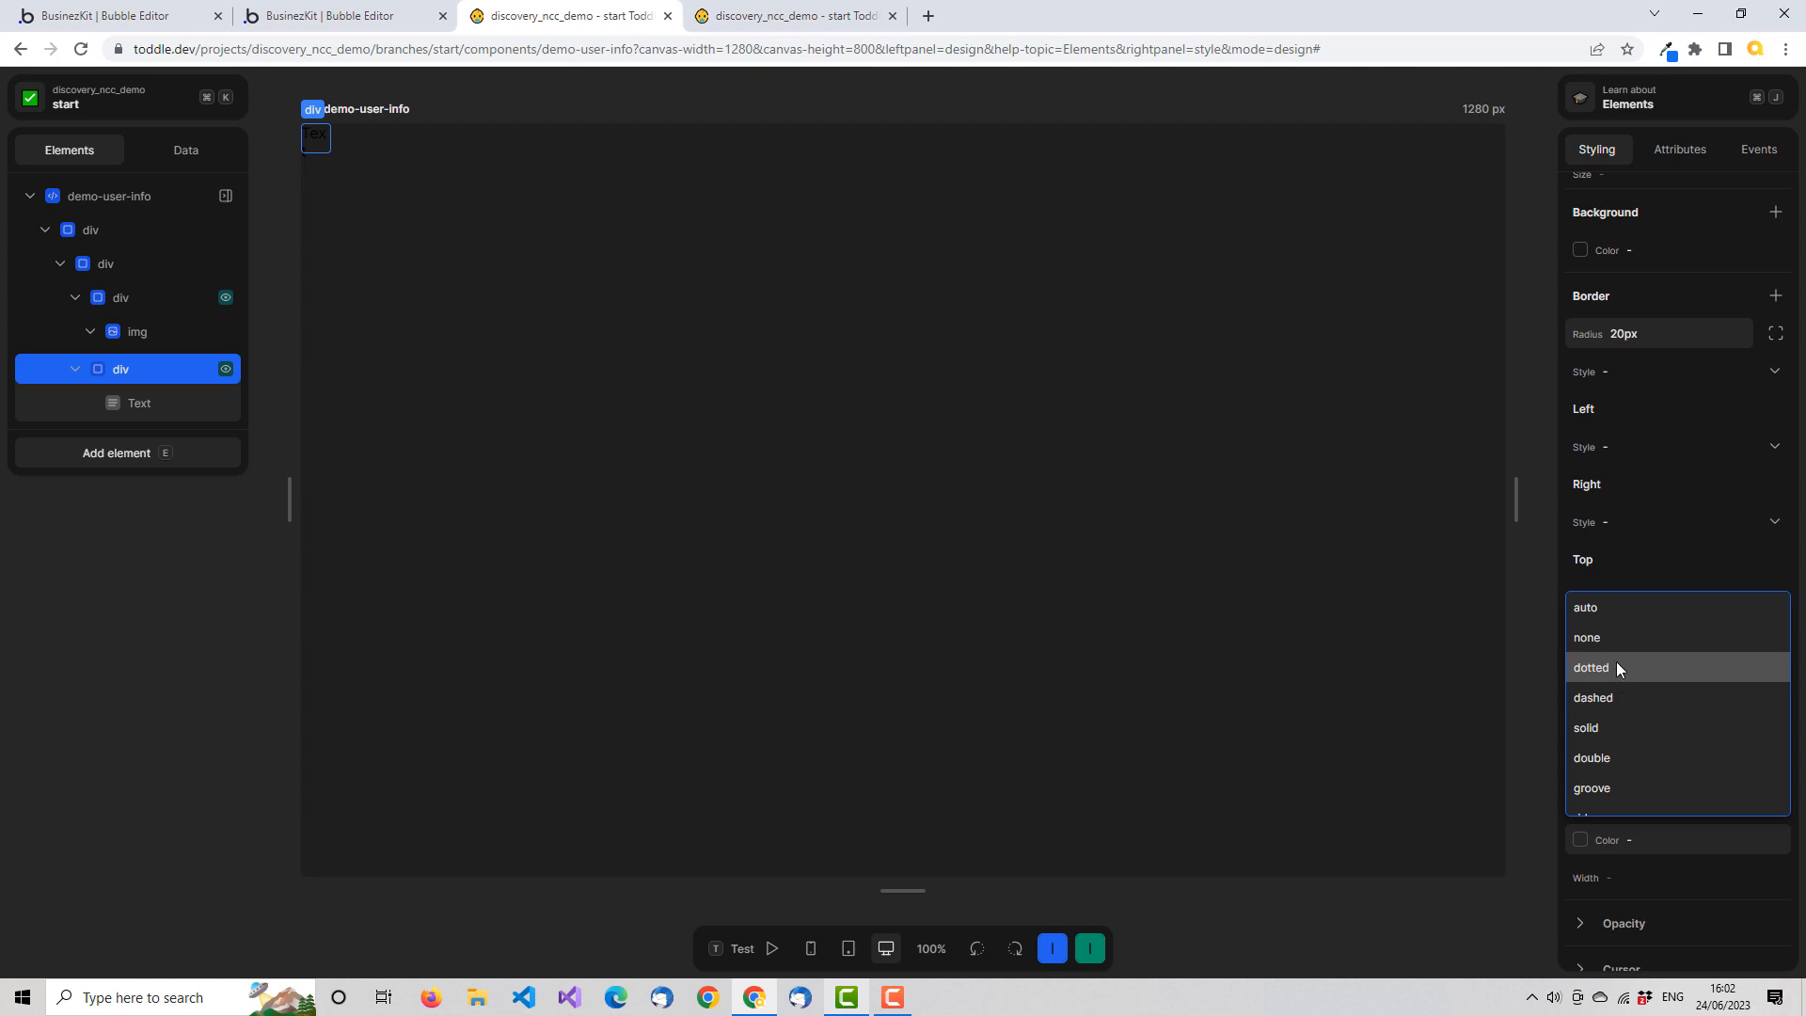
pyautogui.click(1689, 727)
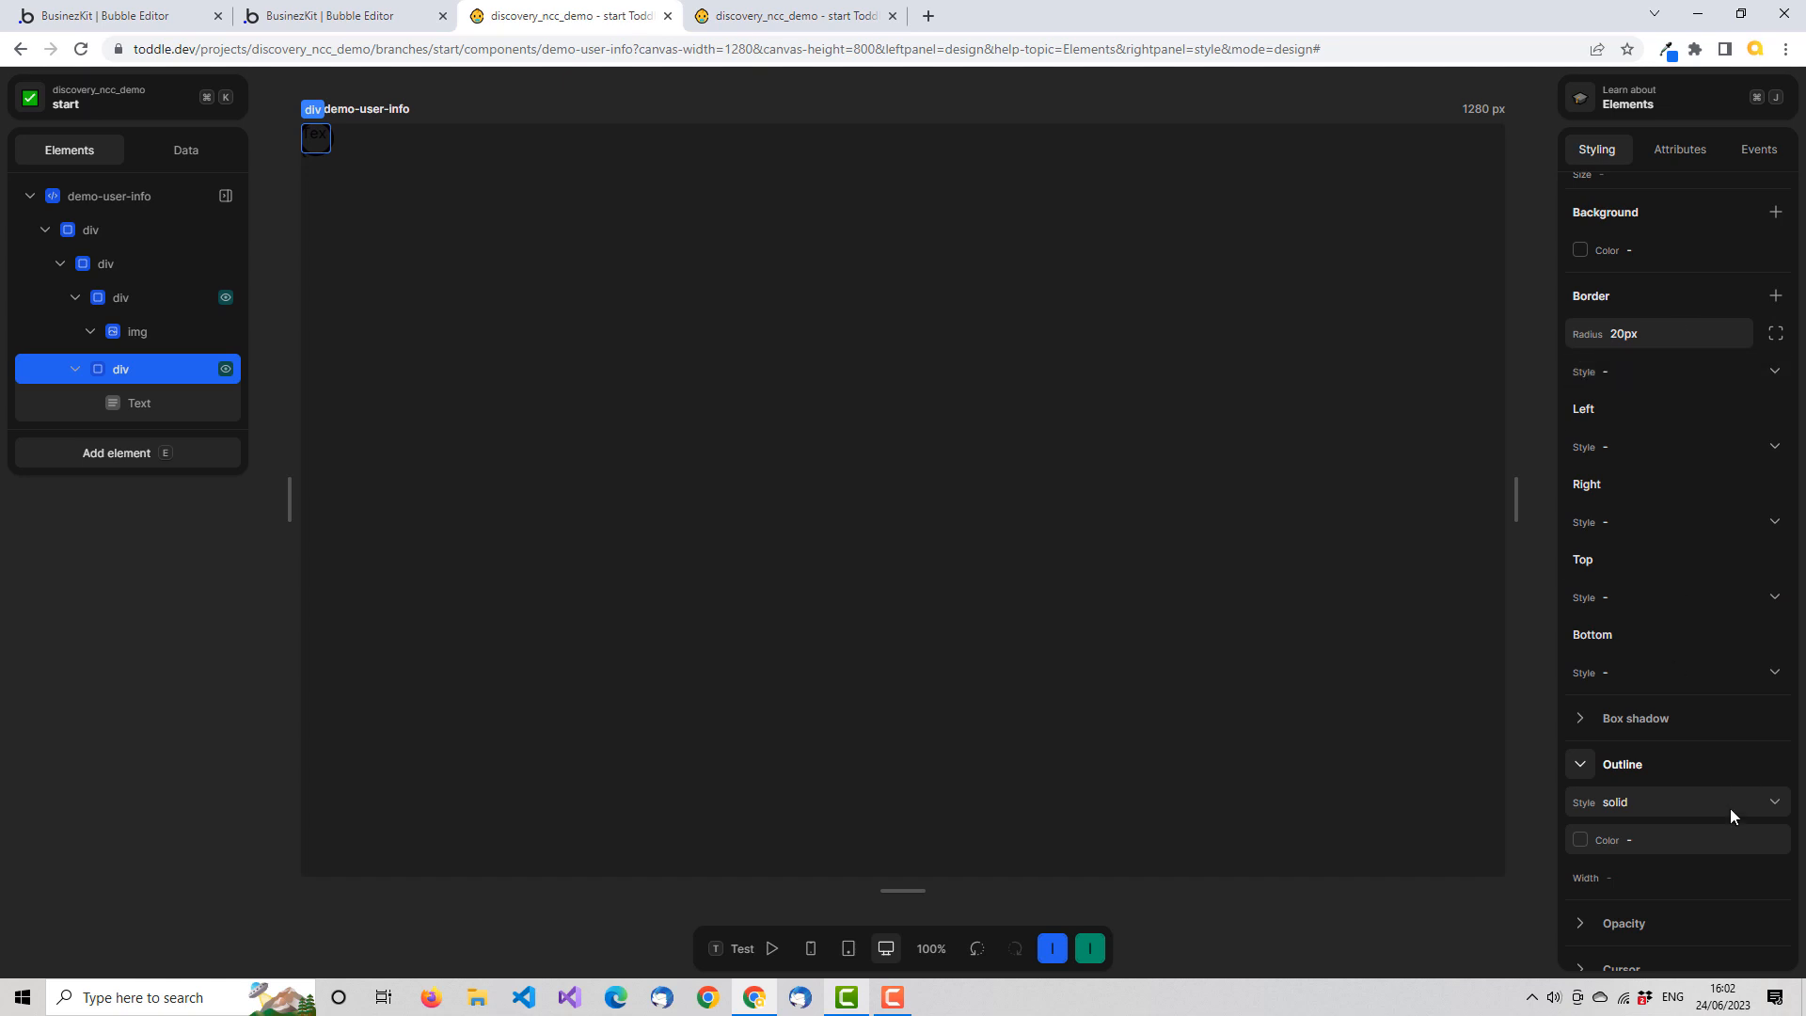
pyautogui.click(1649, 839)
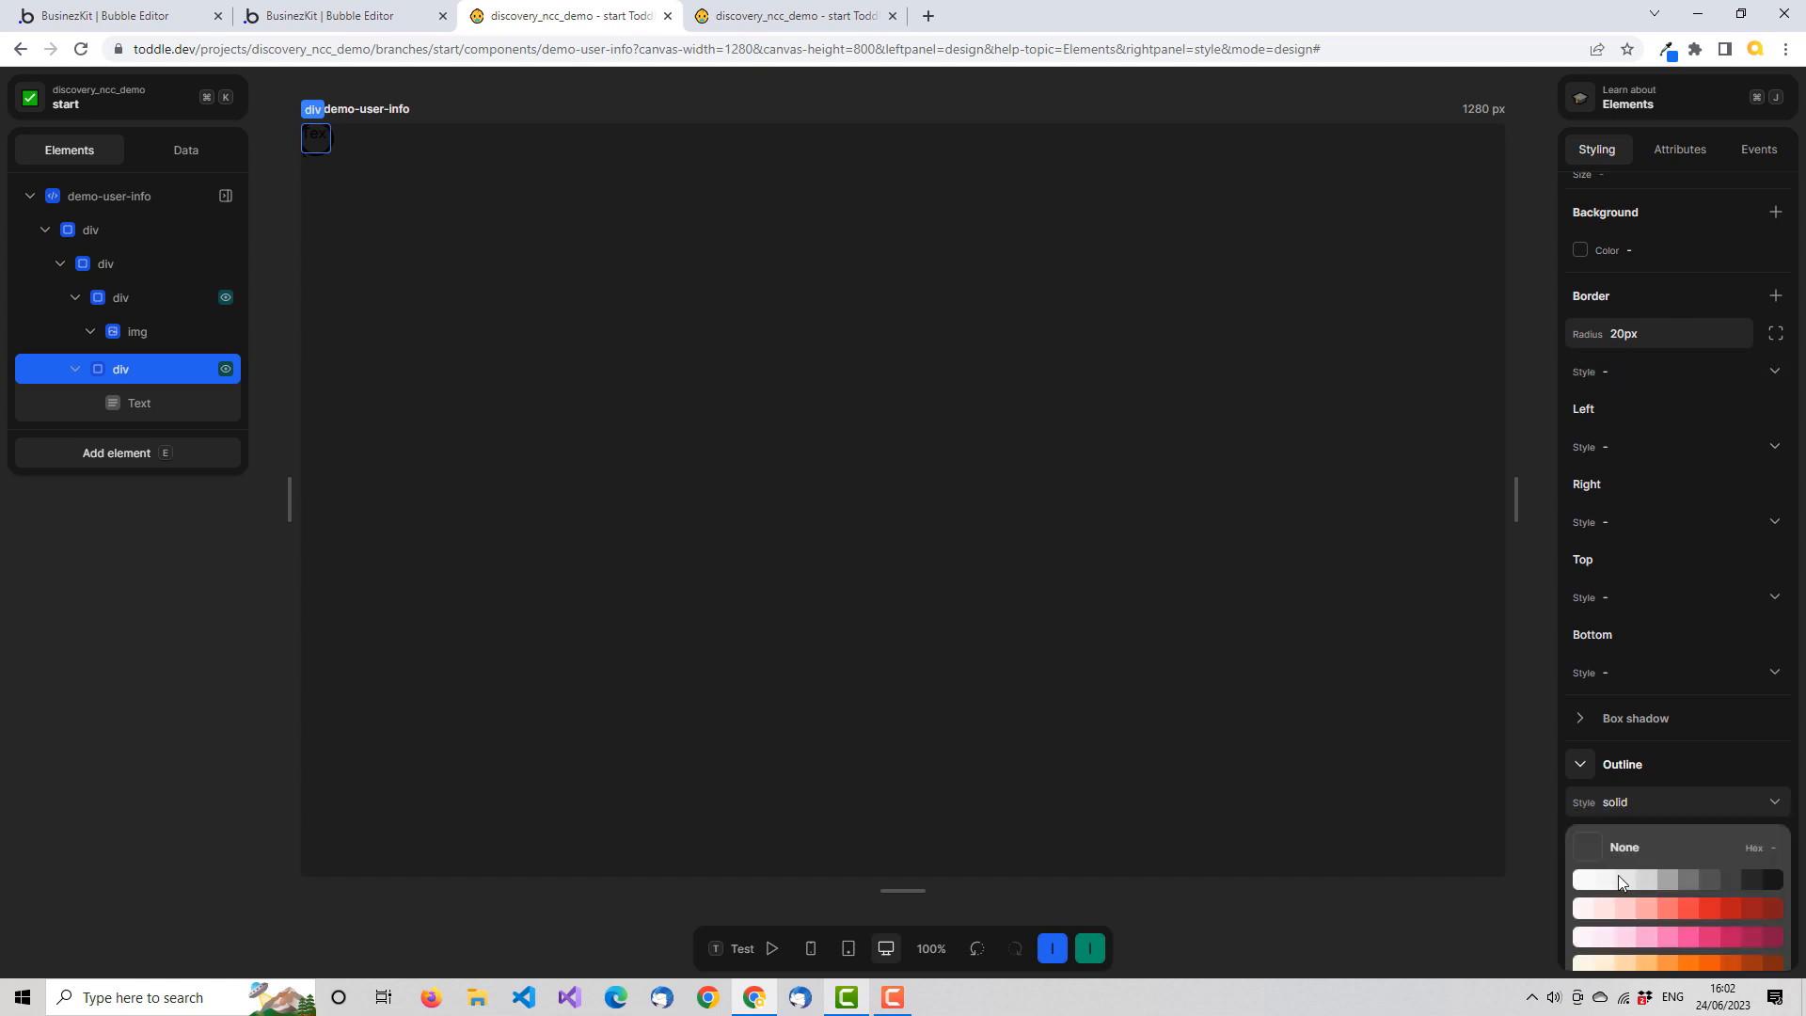
pyautogui.click(1586, 883)
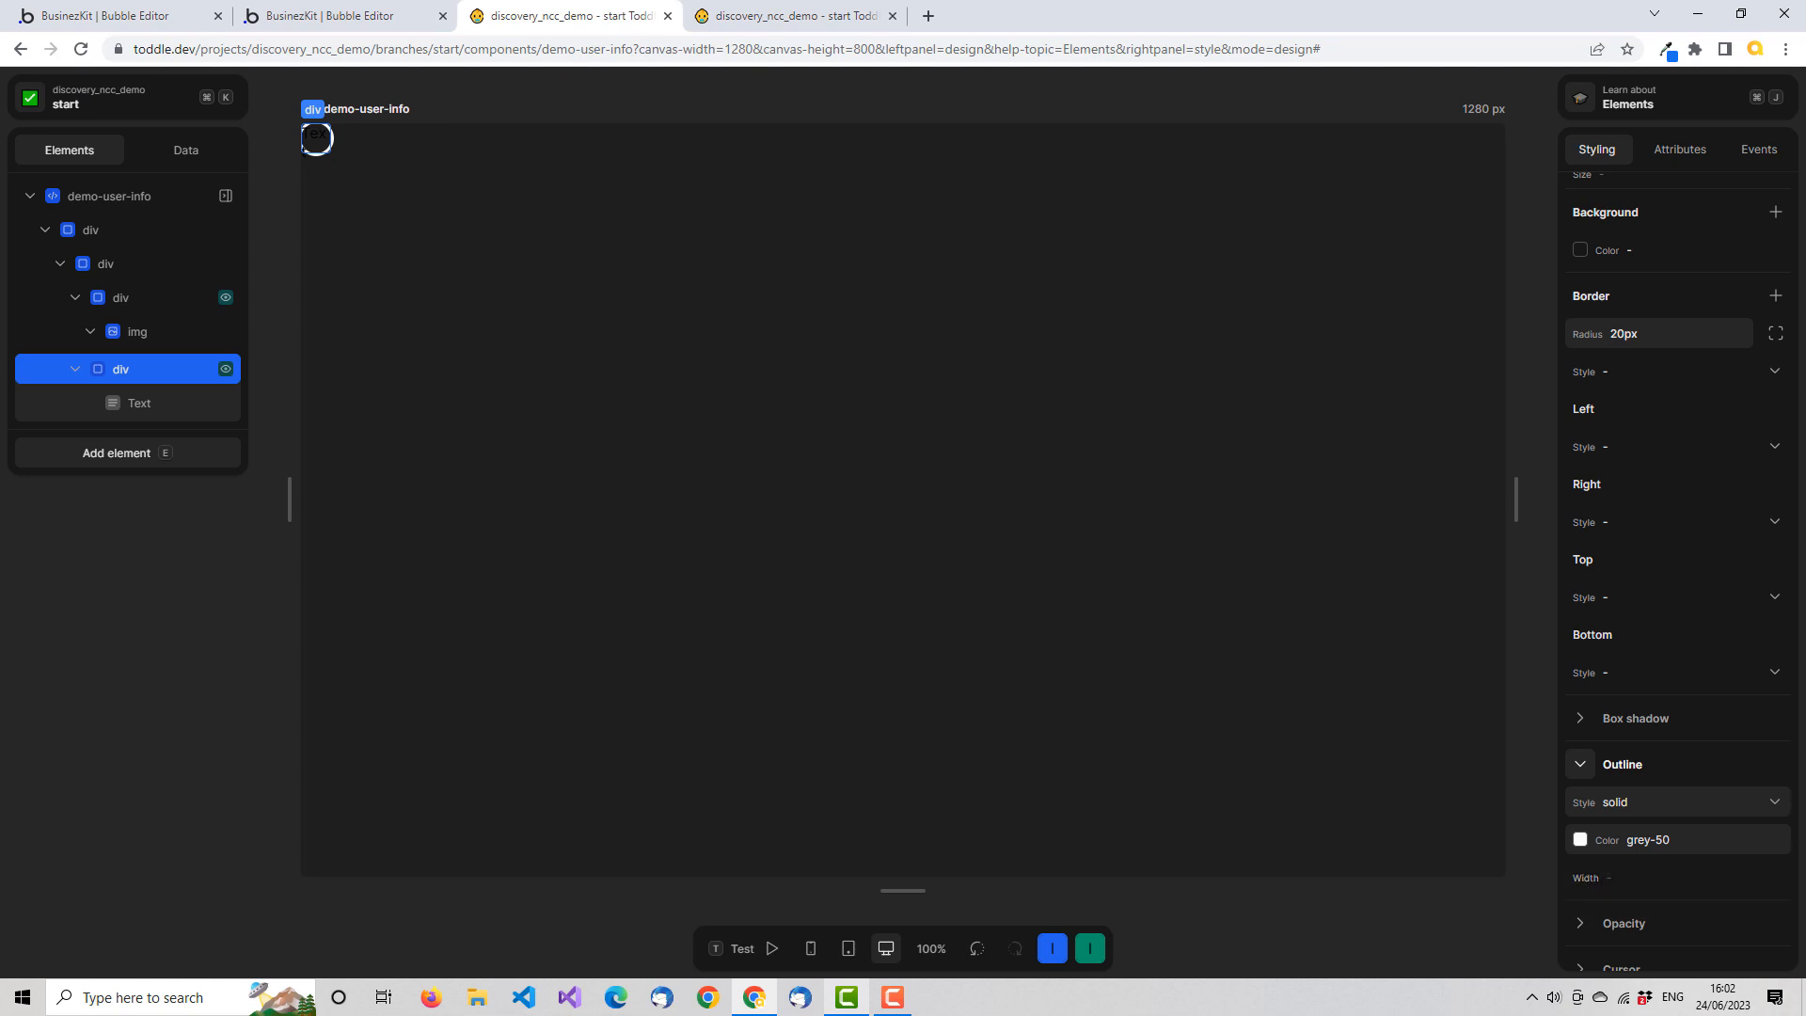
# Set the background color of the text's parent div to indigo-500
pyautogui.scroll(-2, 1754, 409)
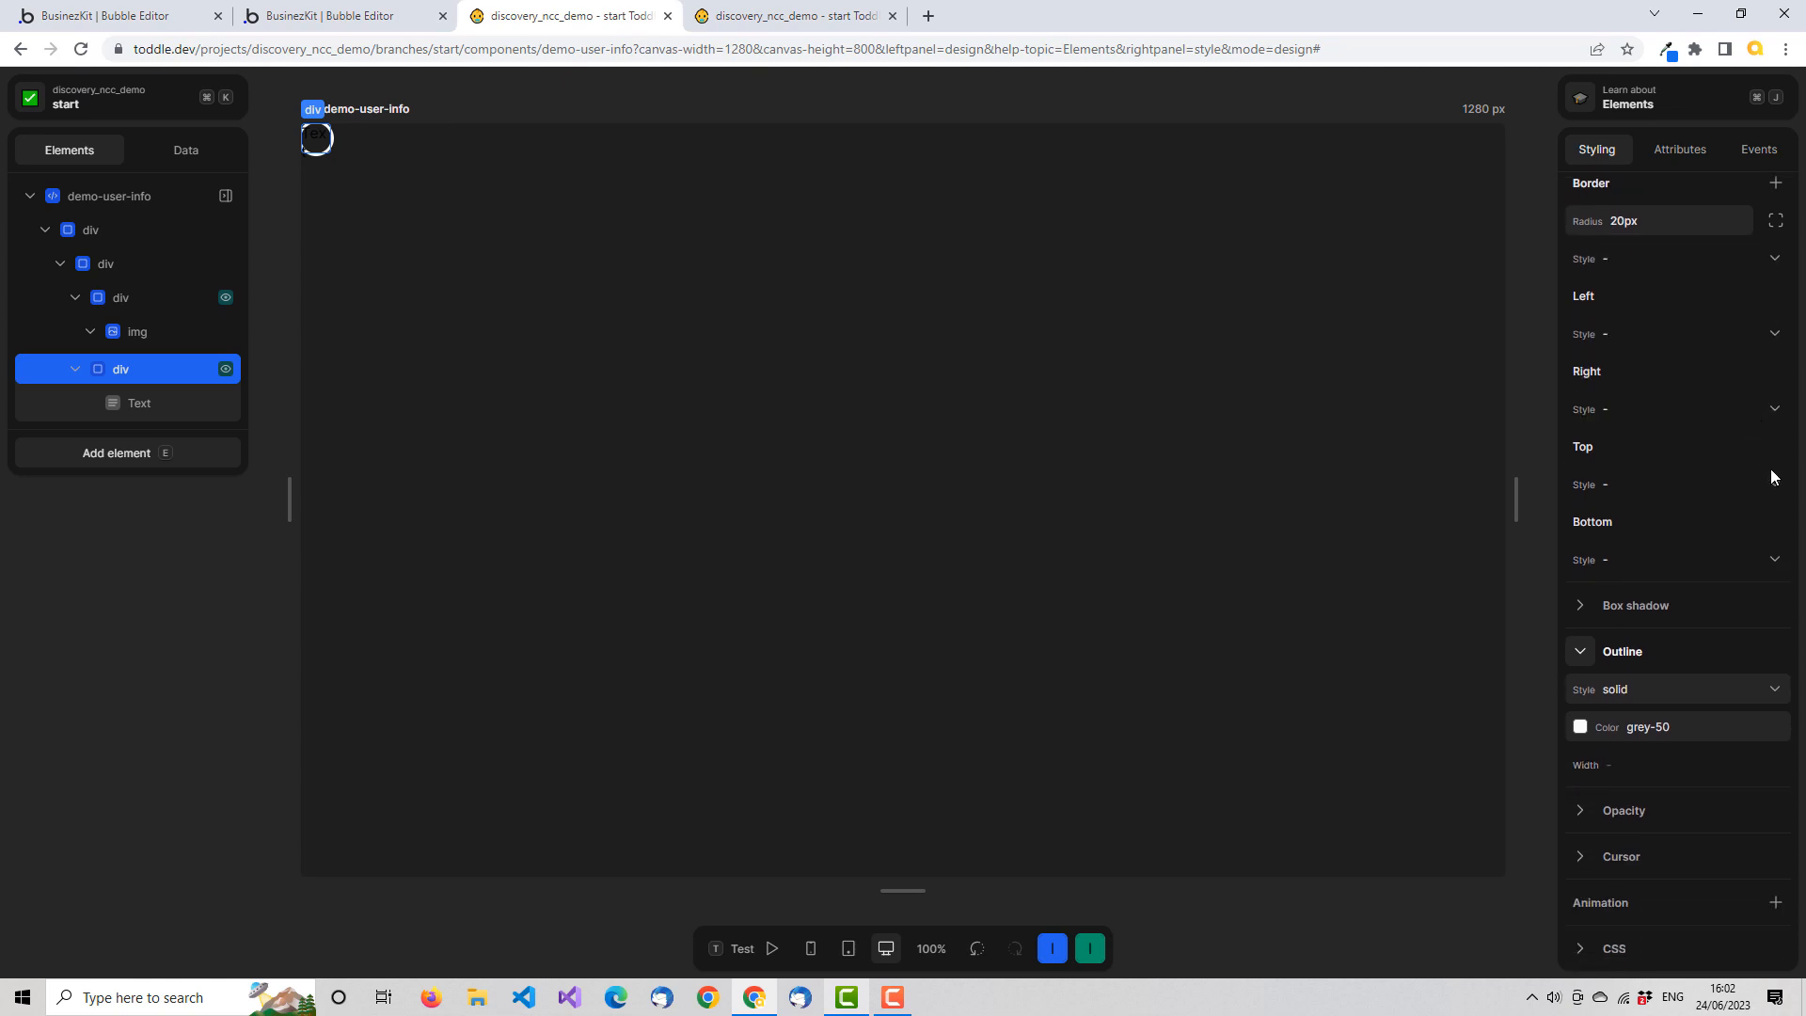
pyautogui.scroll(5, 1759, 479)
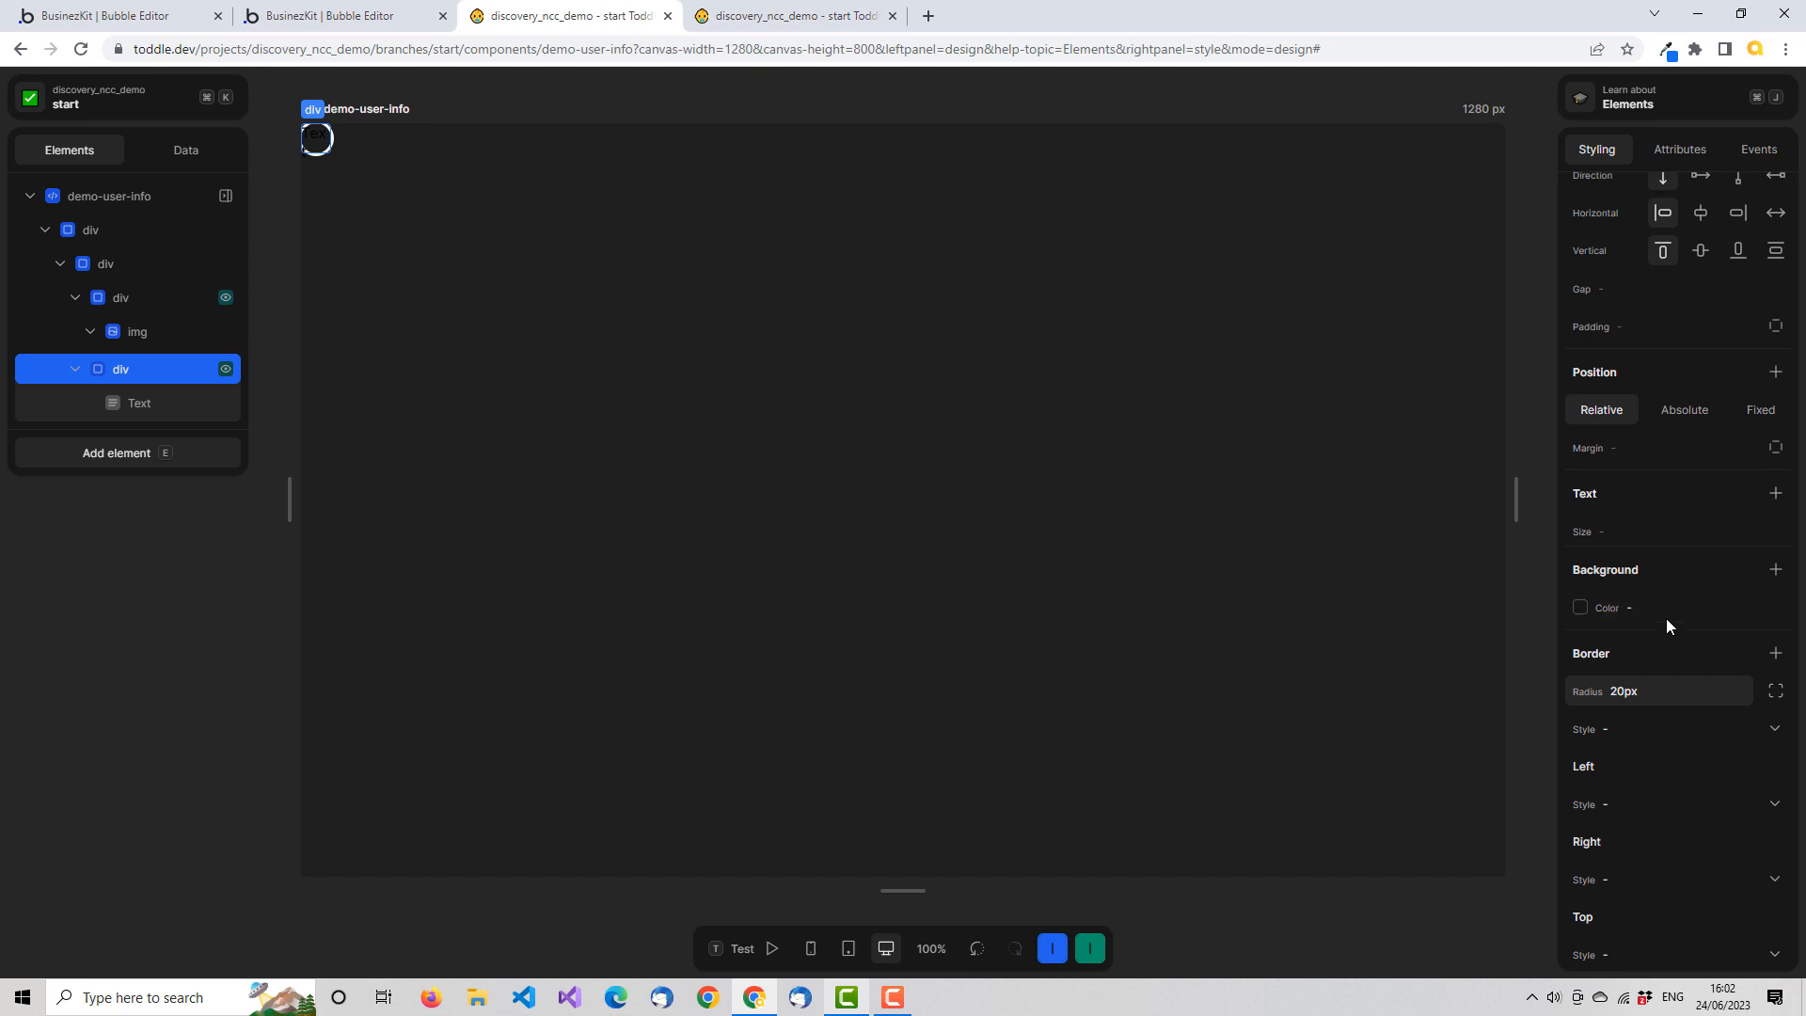
pyautogui.click(1663, 614)
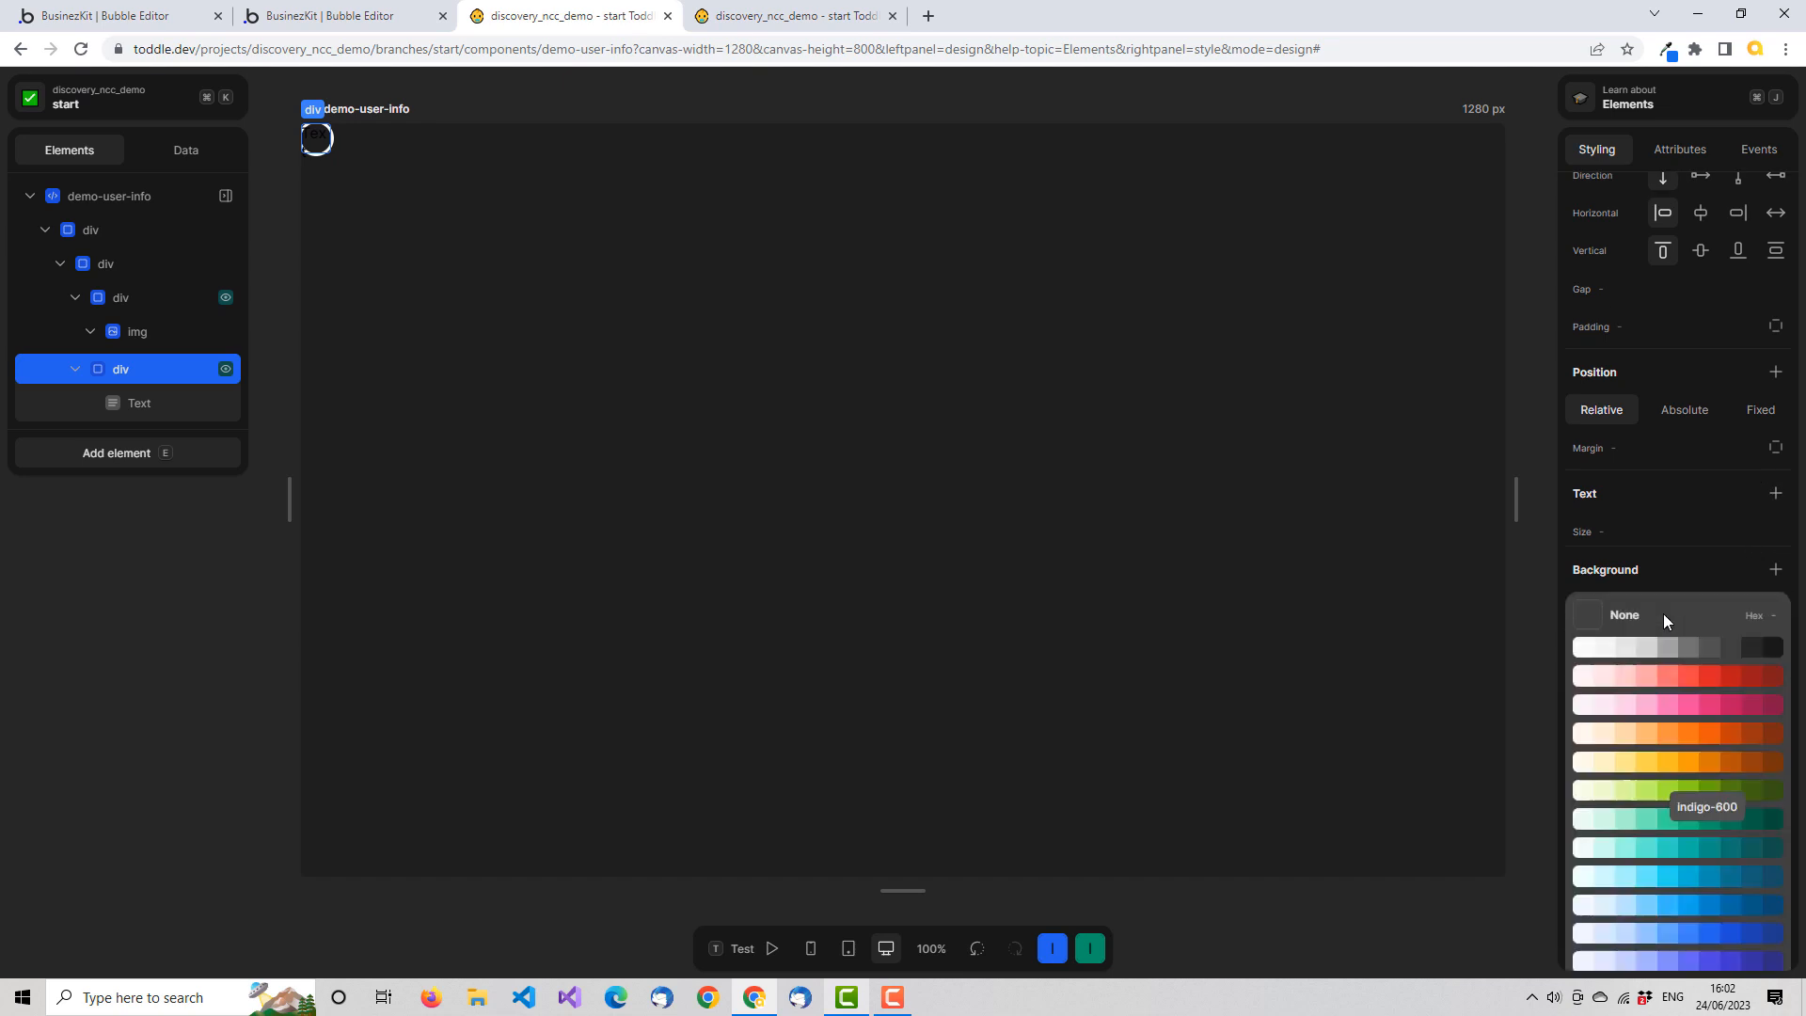
pyautogui.click(1713, 958)
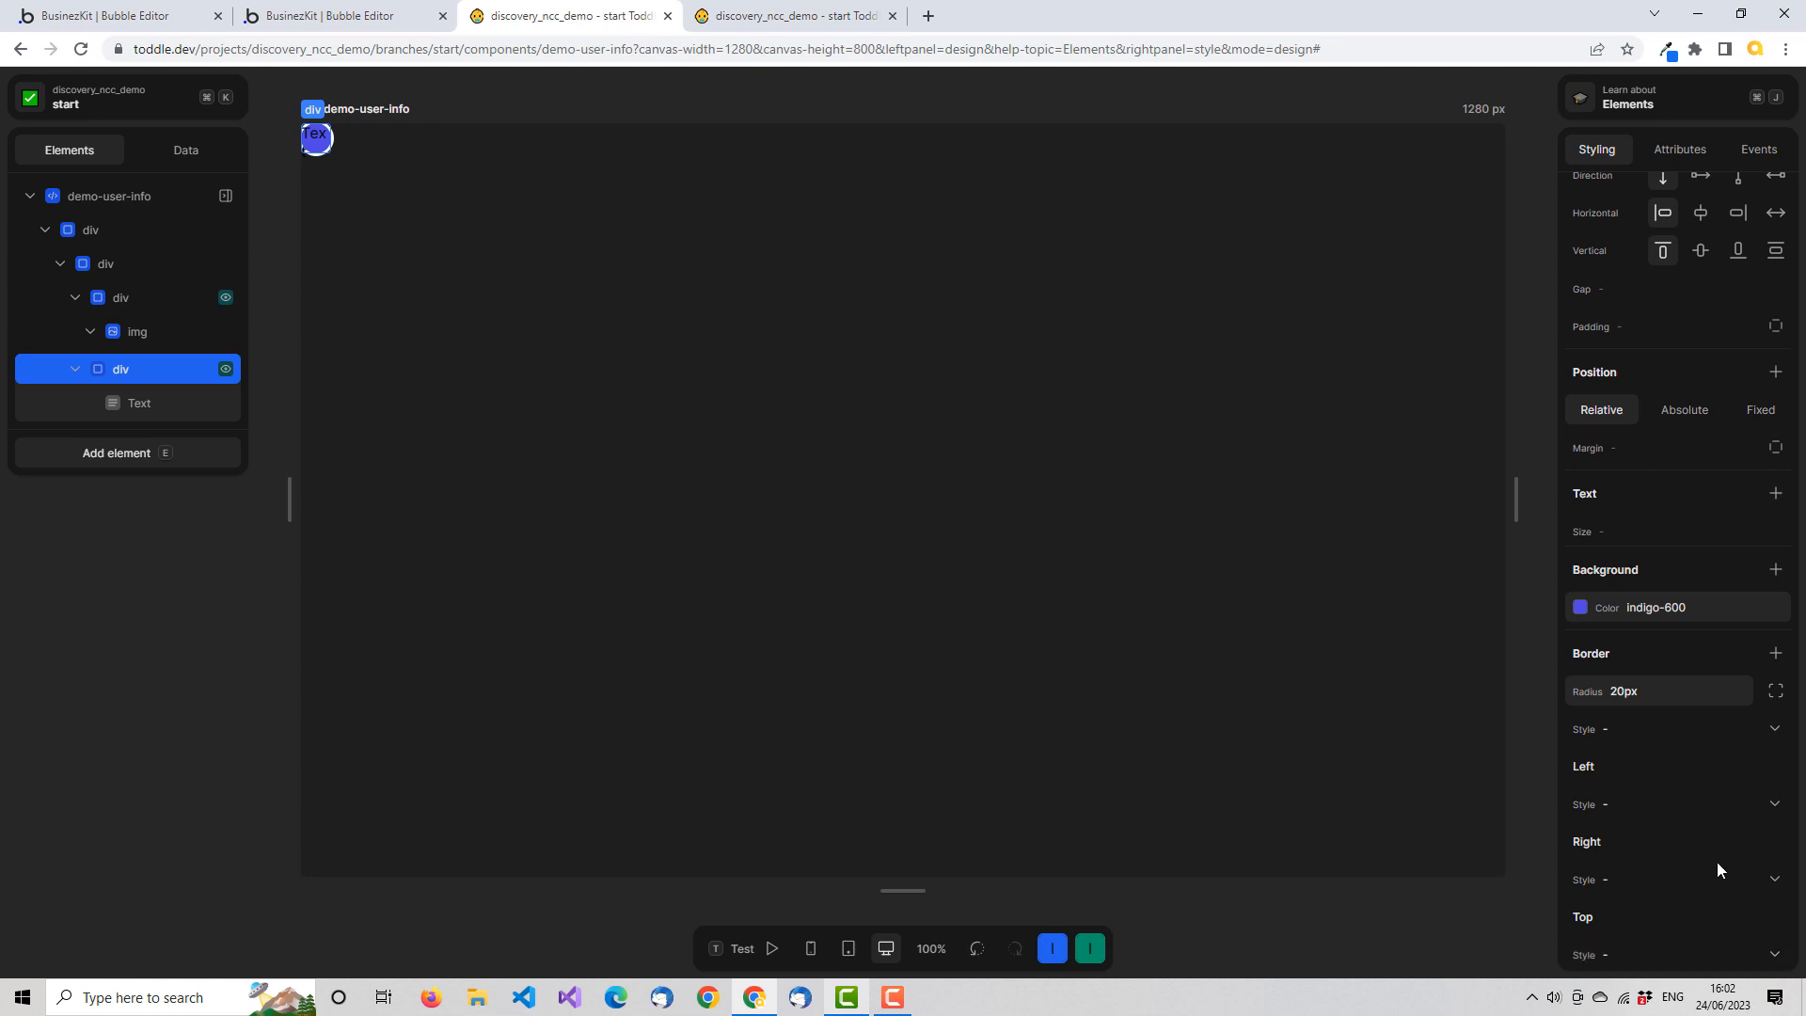
pyautogui.click(1713, 614)
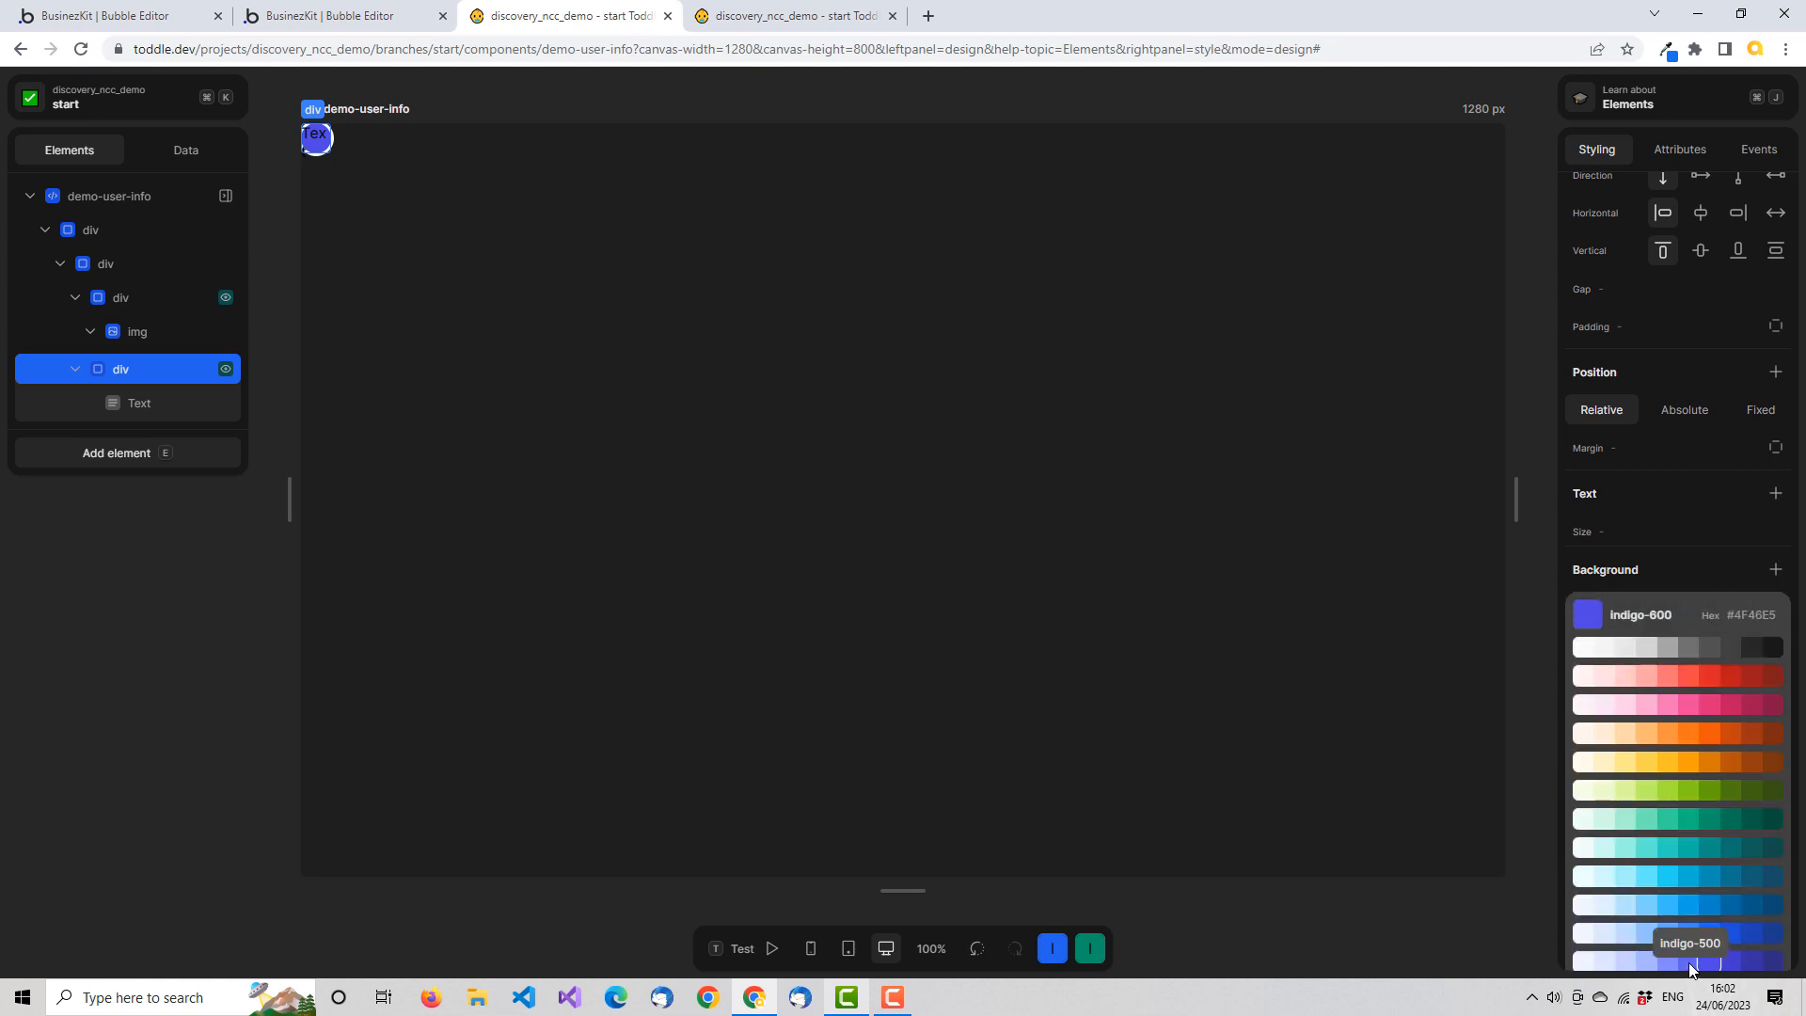
pyautogui.click(1694, 975)
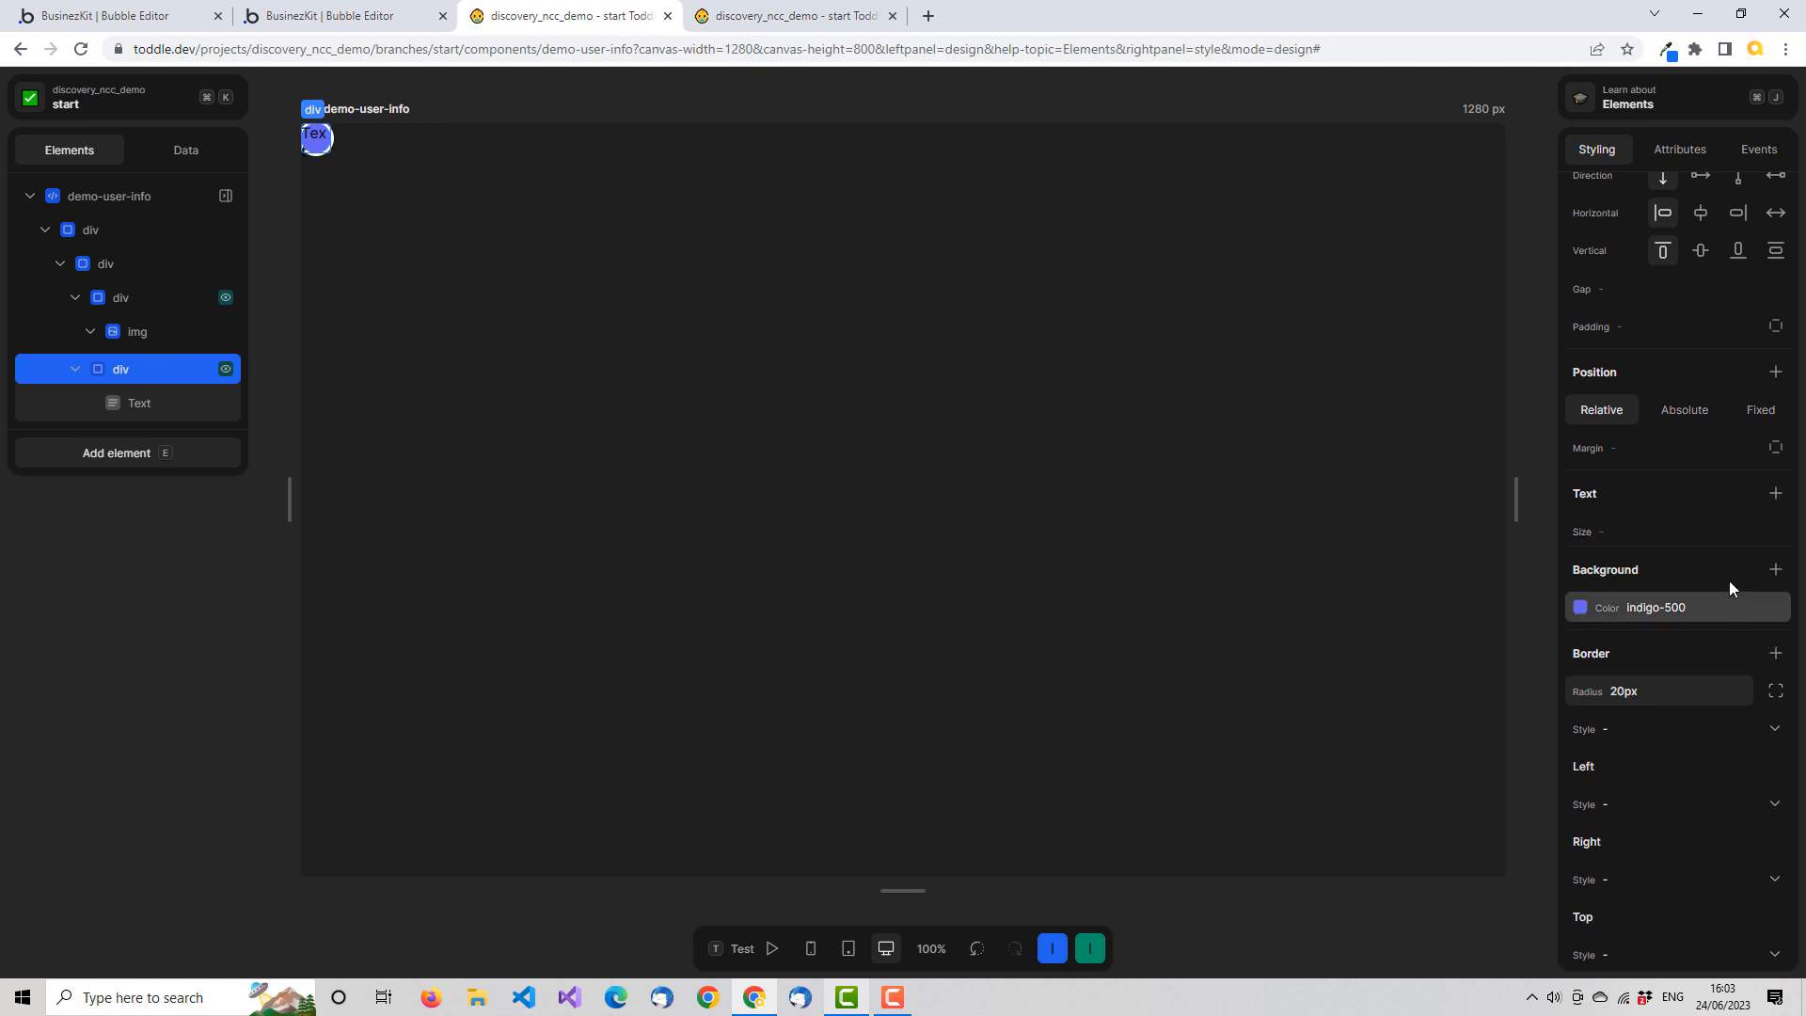
# Set the text size to 12px and the weight to bold on the text's parent div
pyautogui.click(1654, 530)
pyautogui.write('12px')
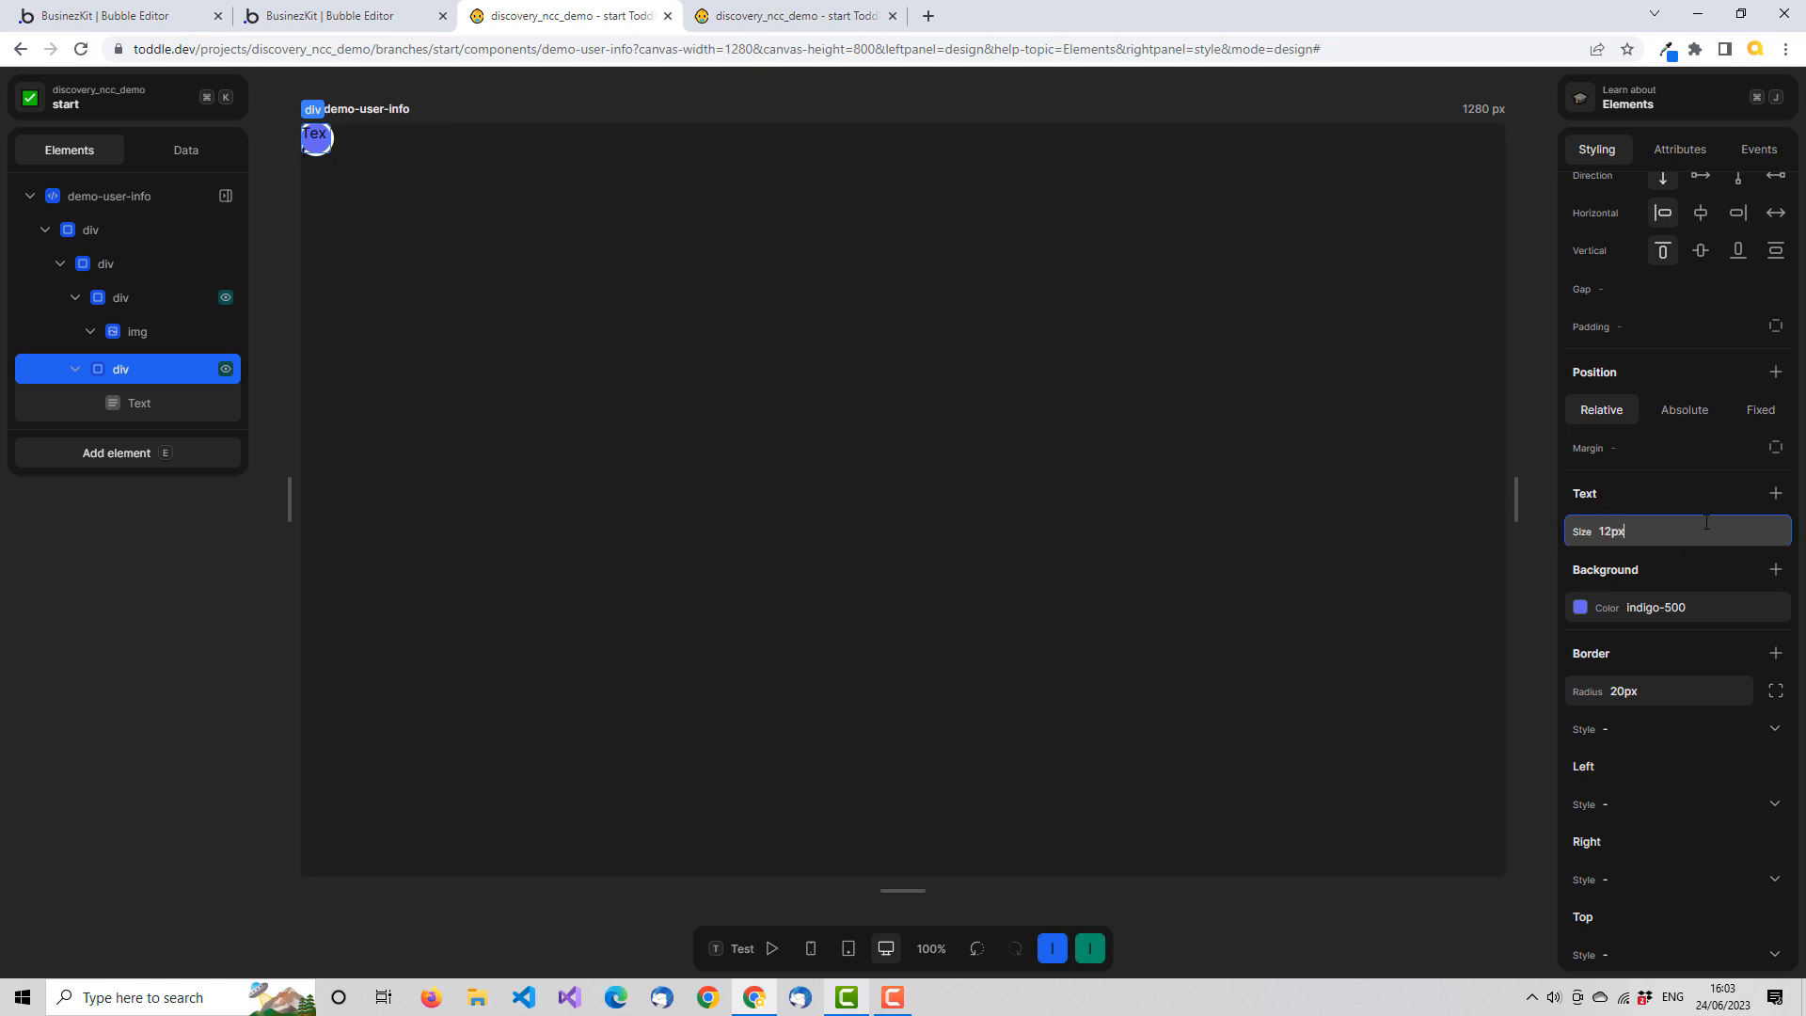
pyautogui.press('Tab')
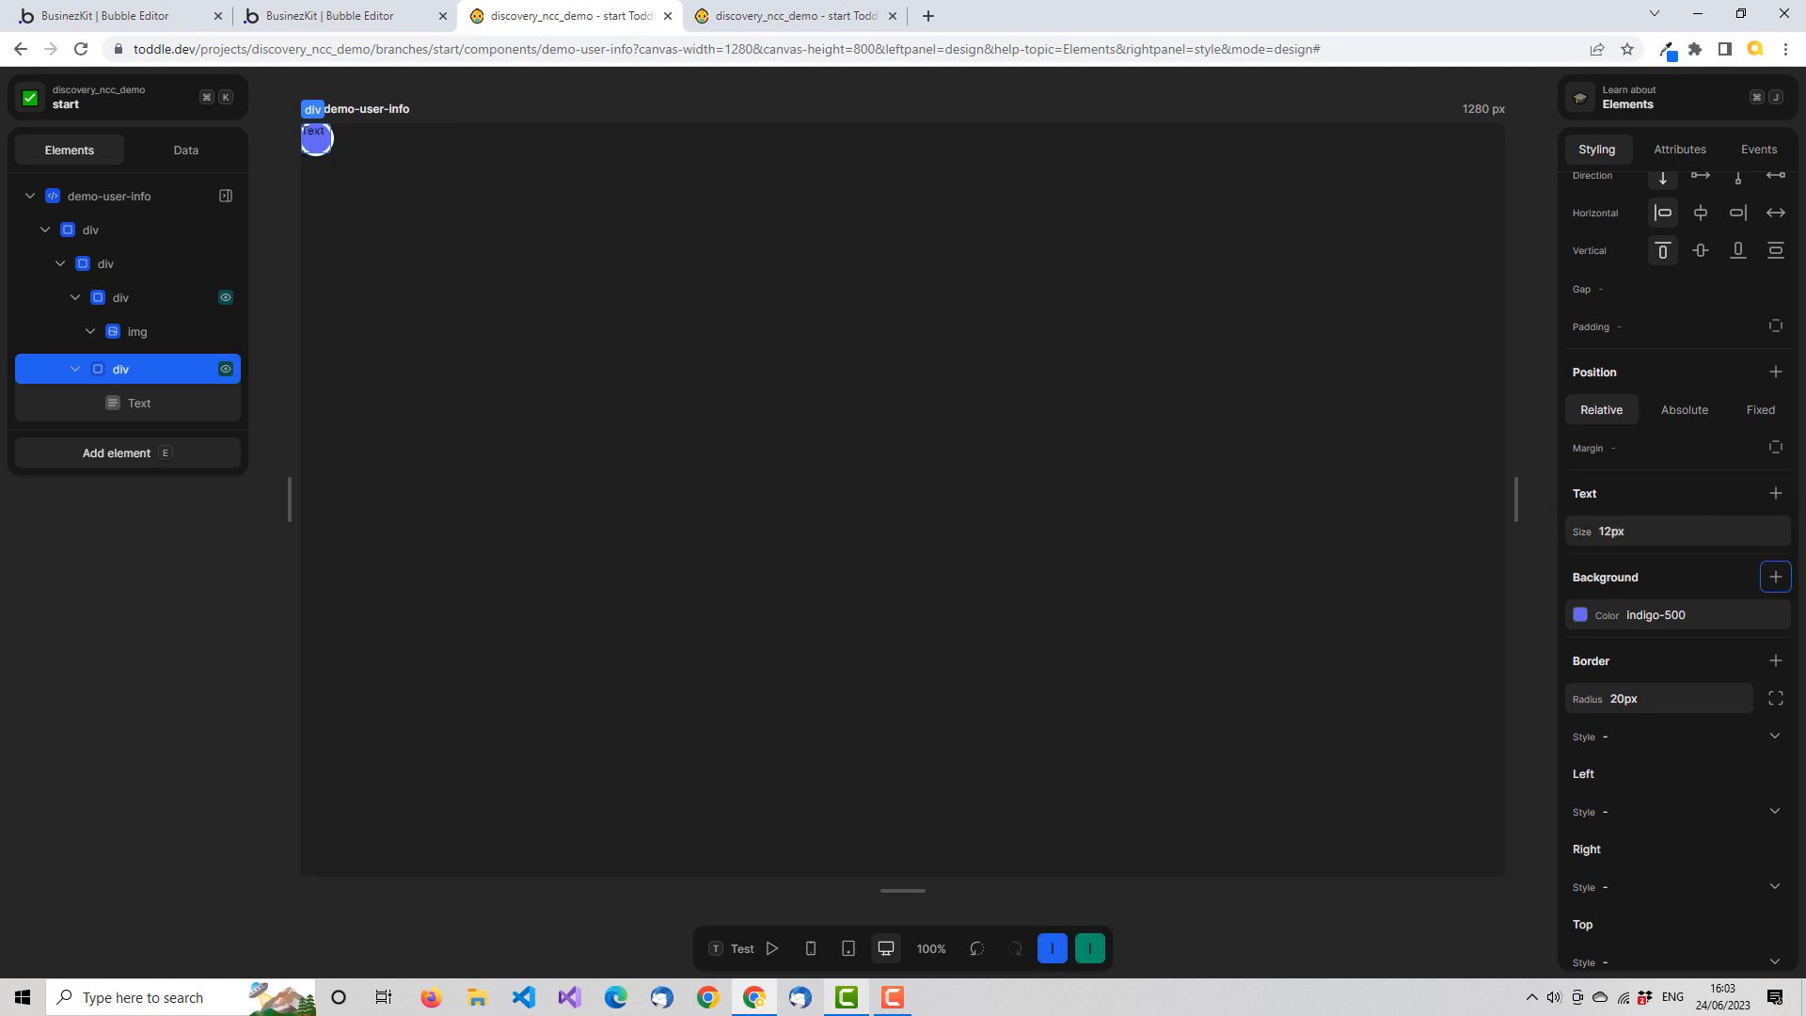
pyautogui.click(1776, 494)
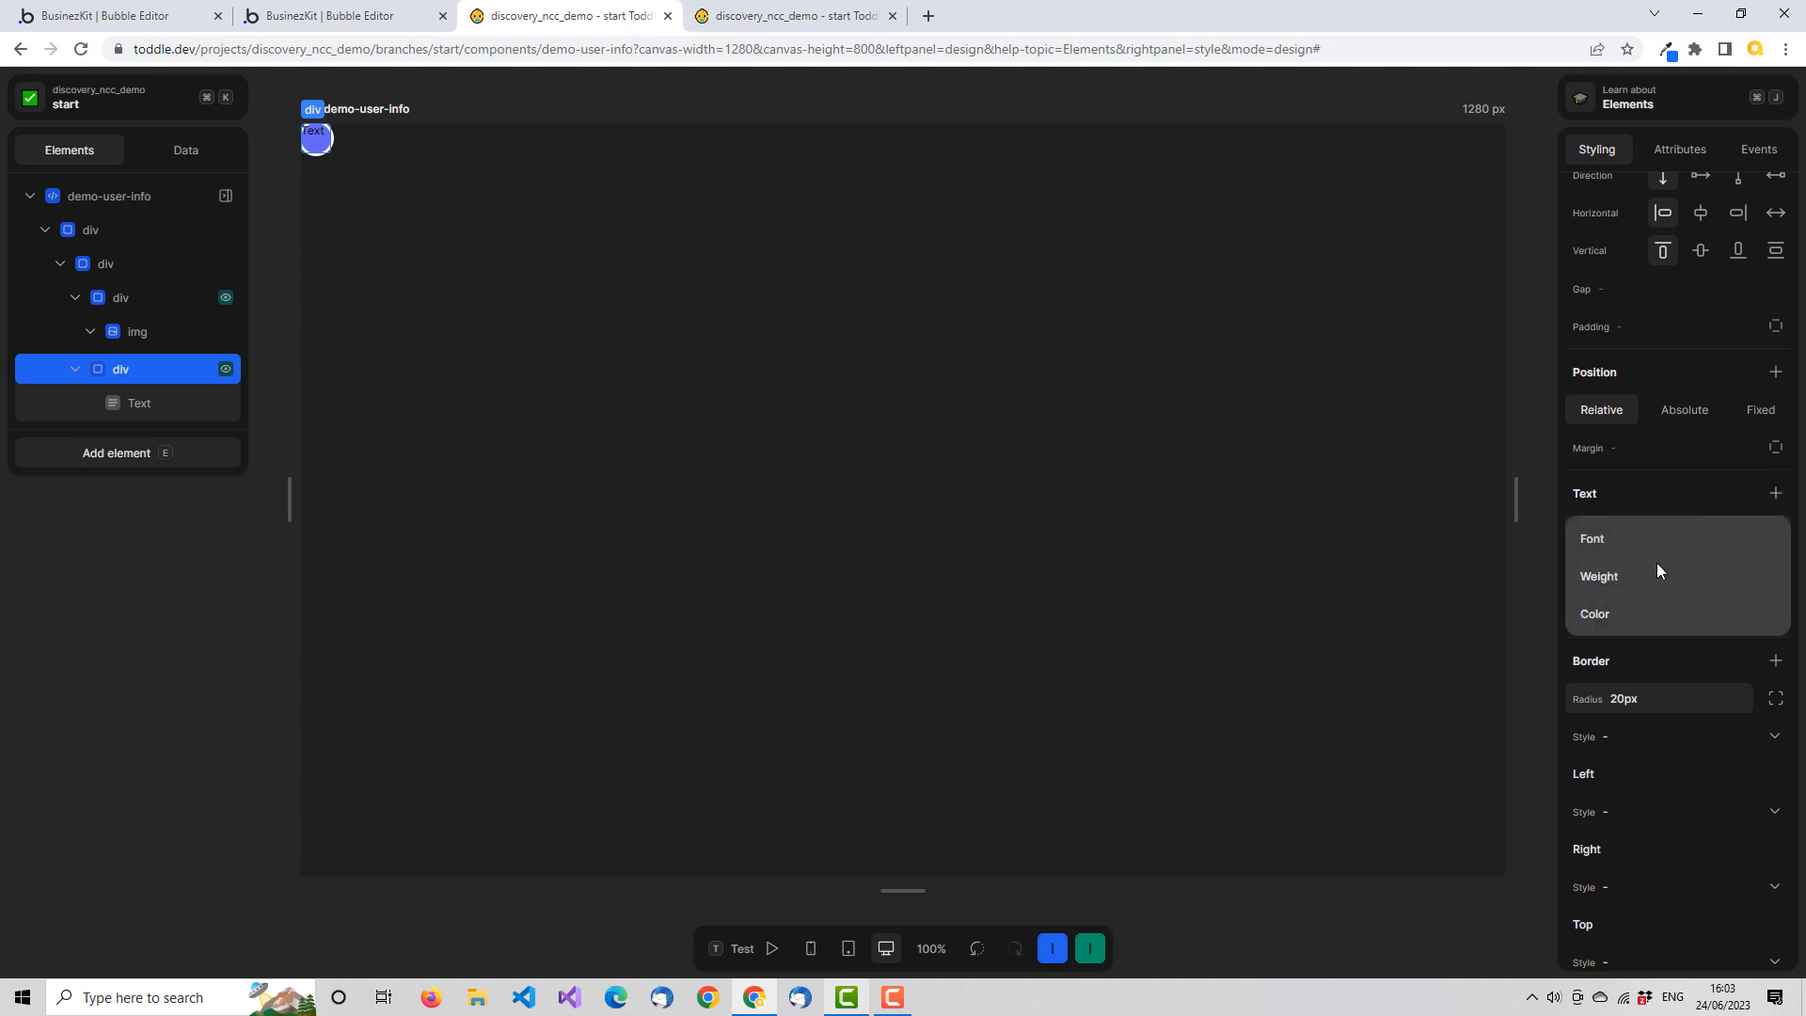
pyautogui.click(1624, 575)
pyautogui.click(1737, 567)
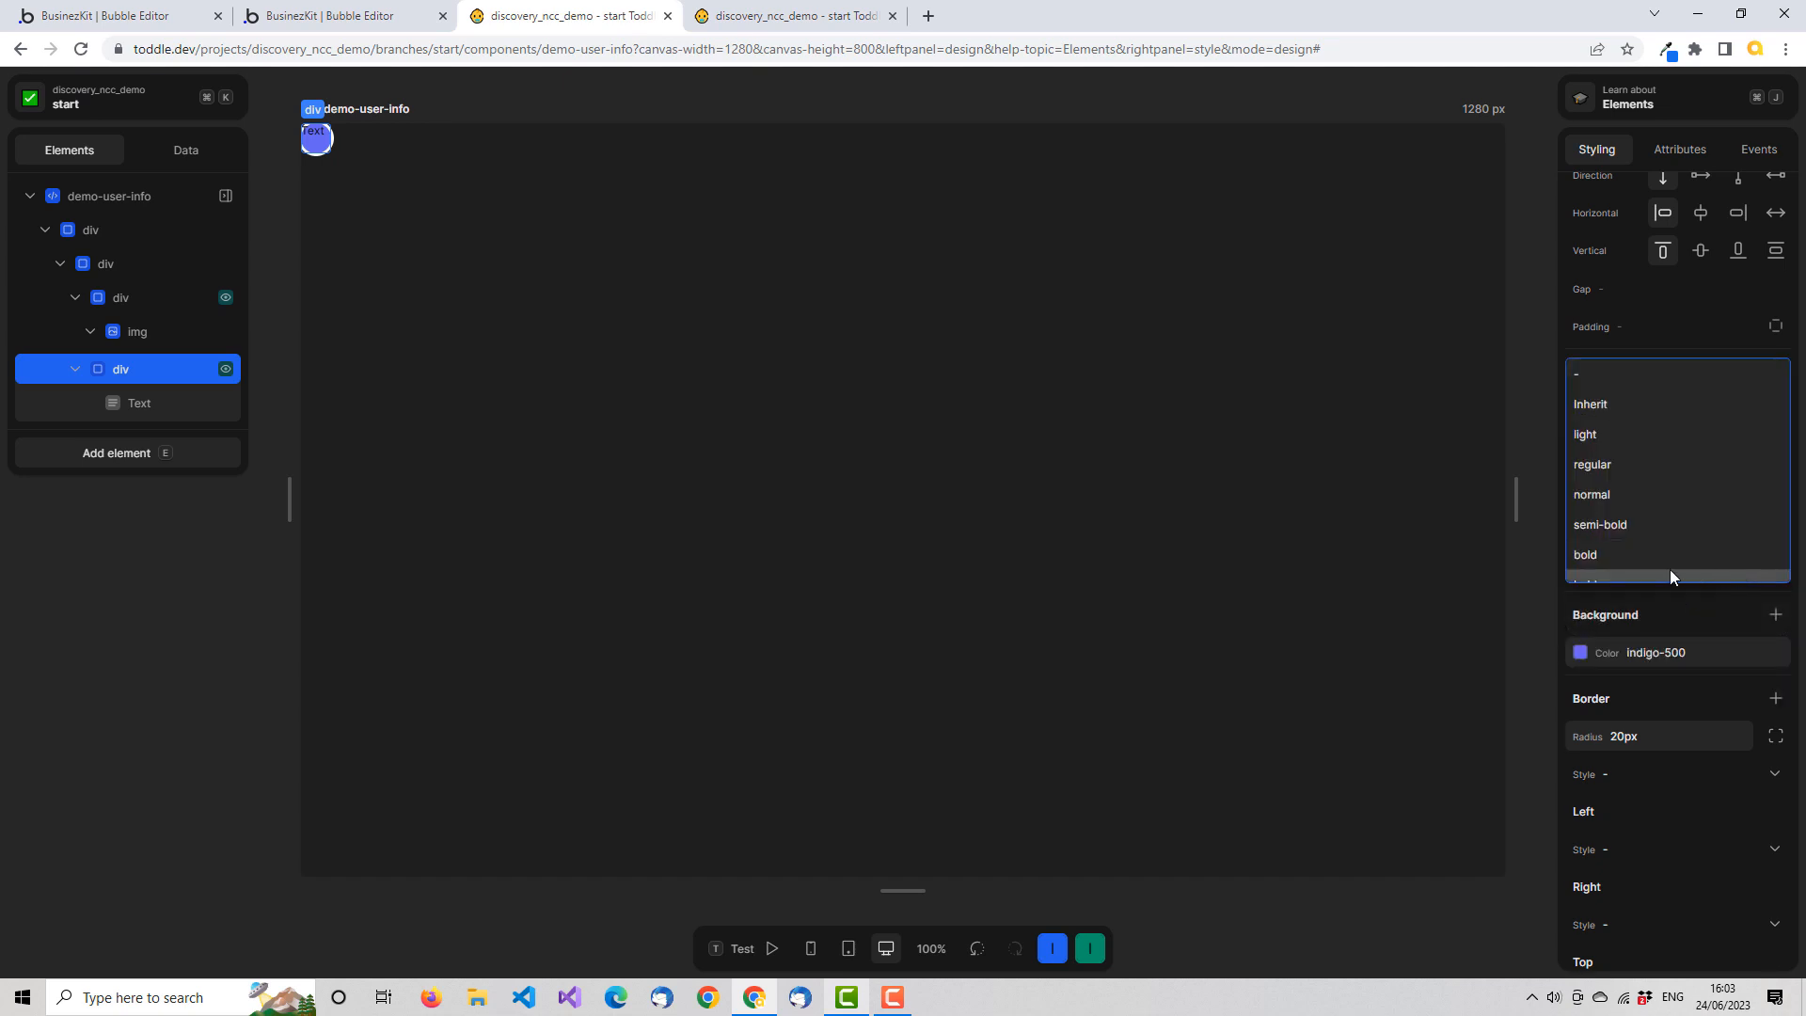
pyautogui.click(1607, 555)
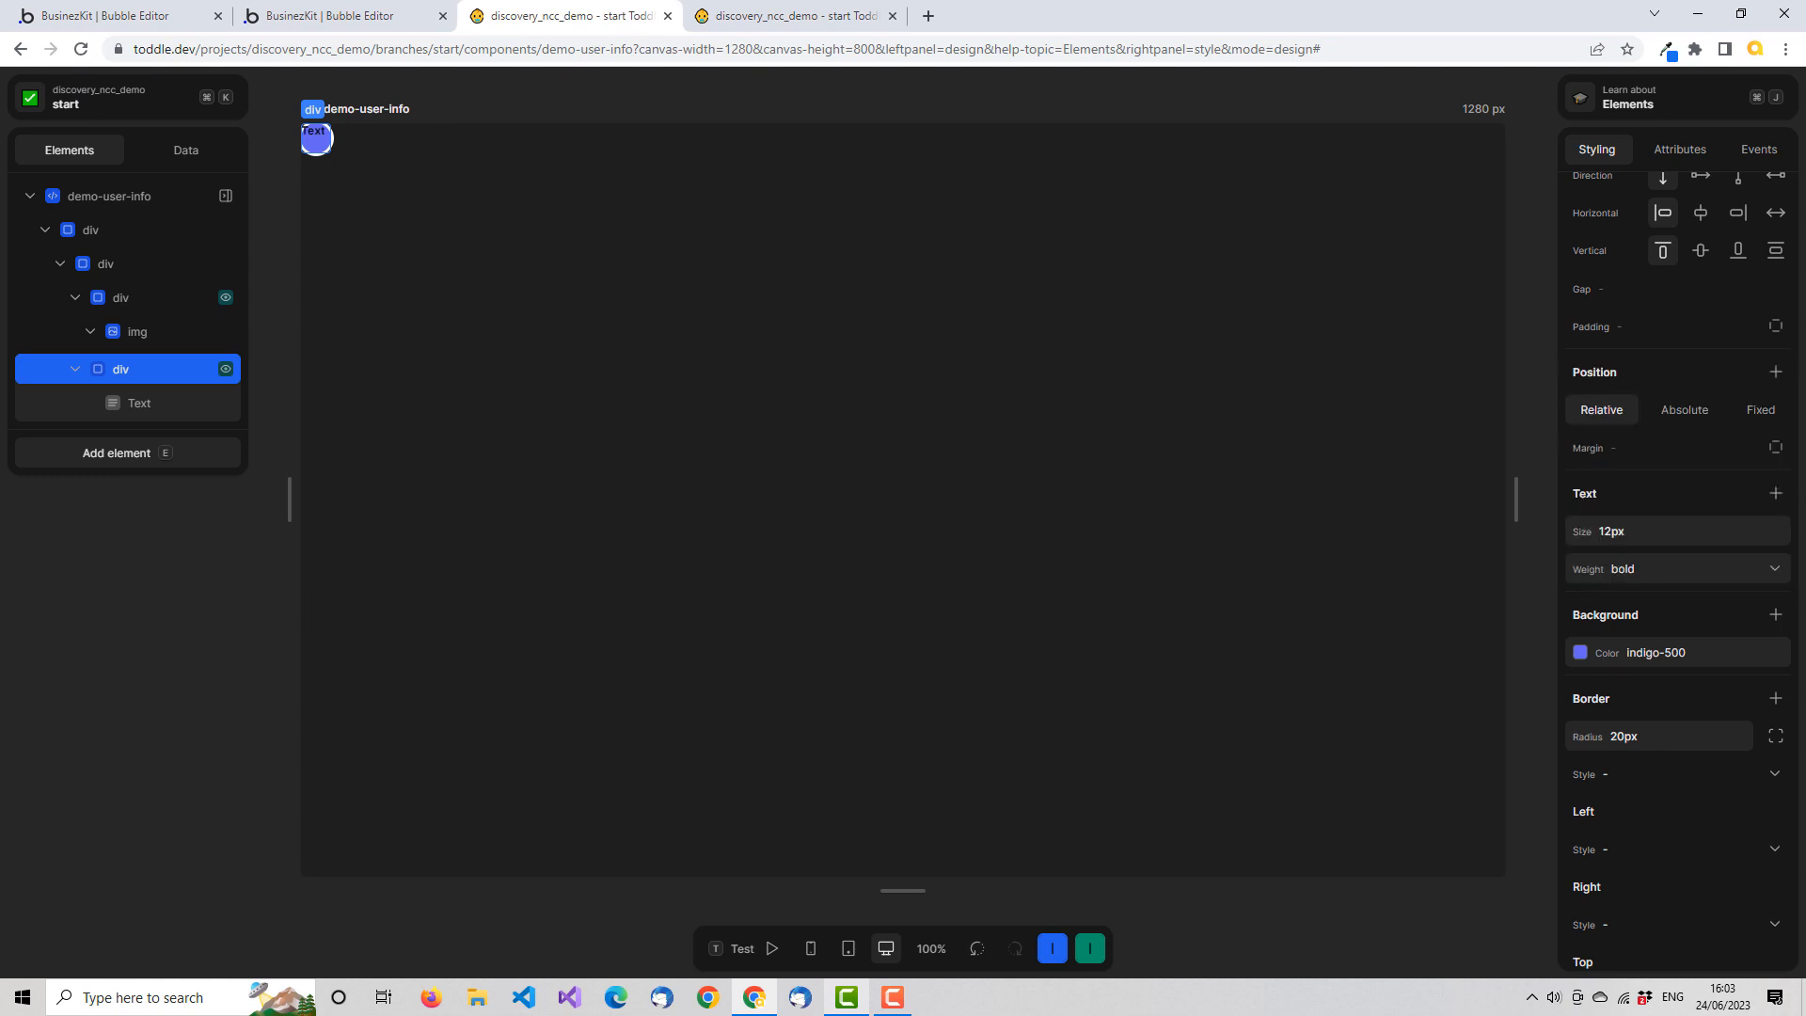
# Center the contents of the text's parent div horizontally and vertically, and set its text color to grey-100
pyautogui.click(1701, 215)
pyautogui.click(1701, 250)
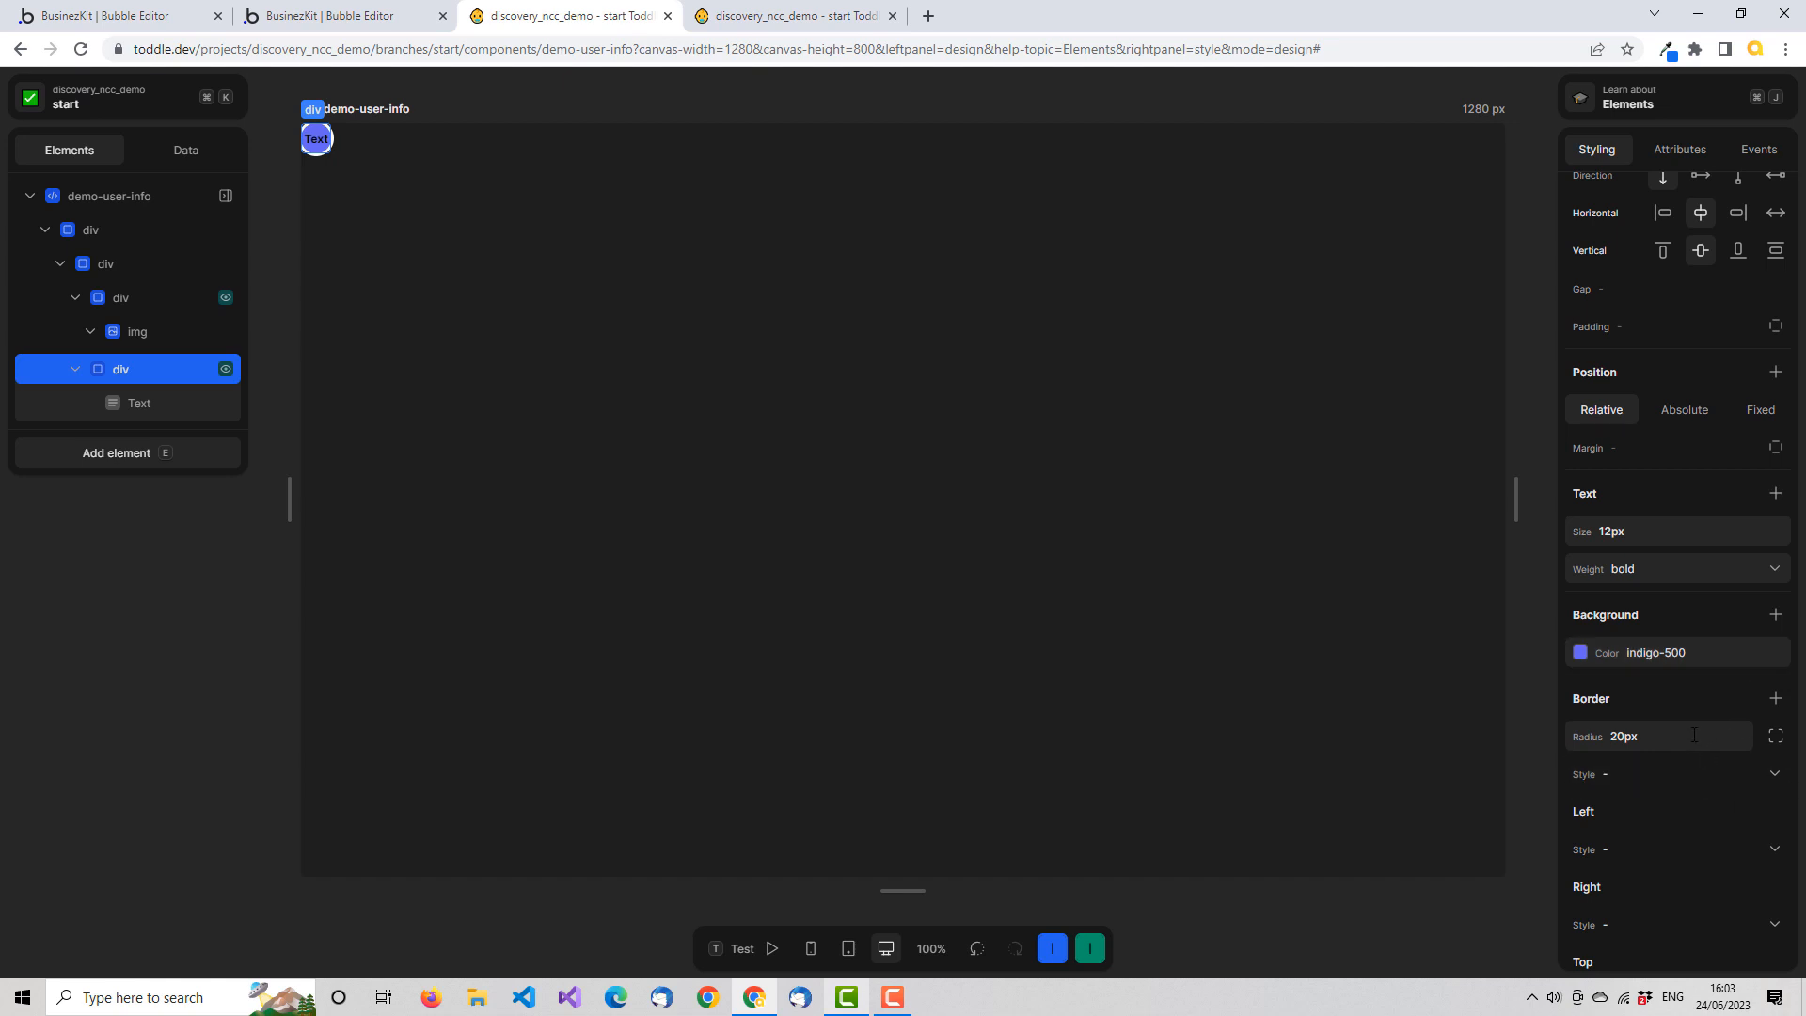
pyautogui.click(1766, 496)
pyautogui.click(1639, 593)
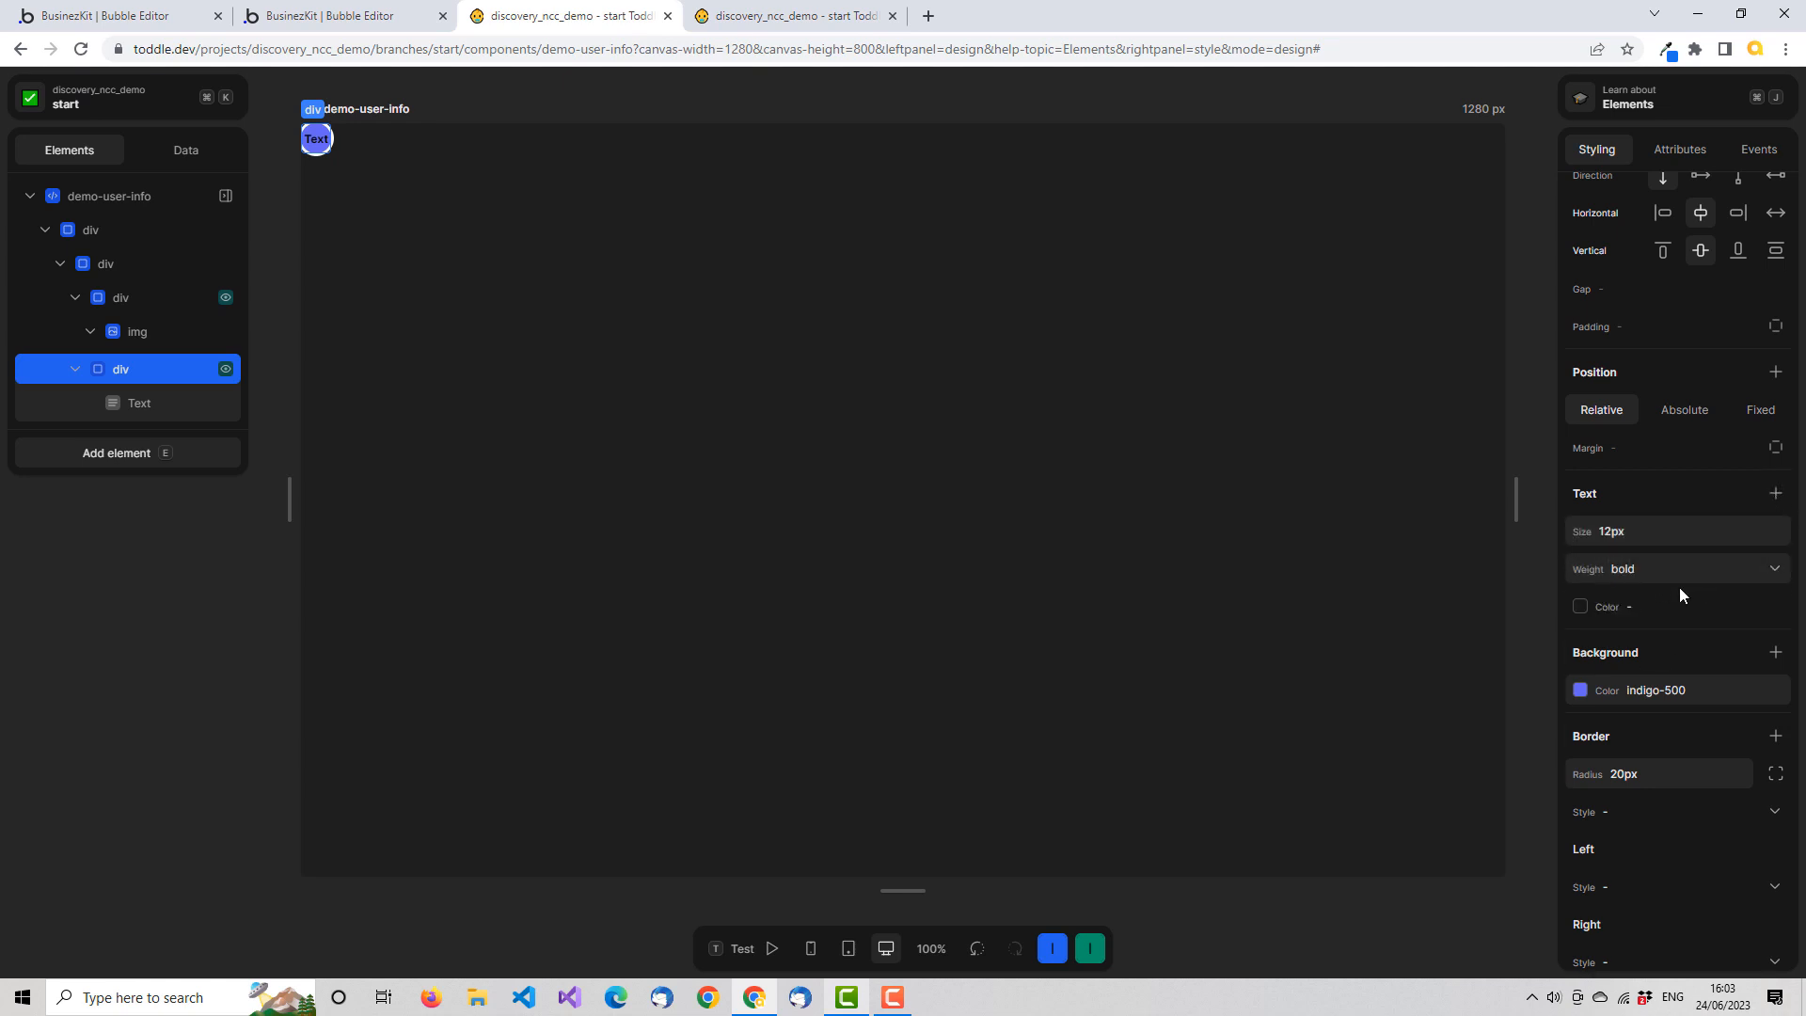
pyautogui.click(1650, 605)
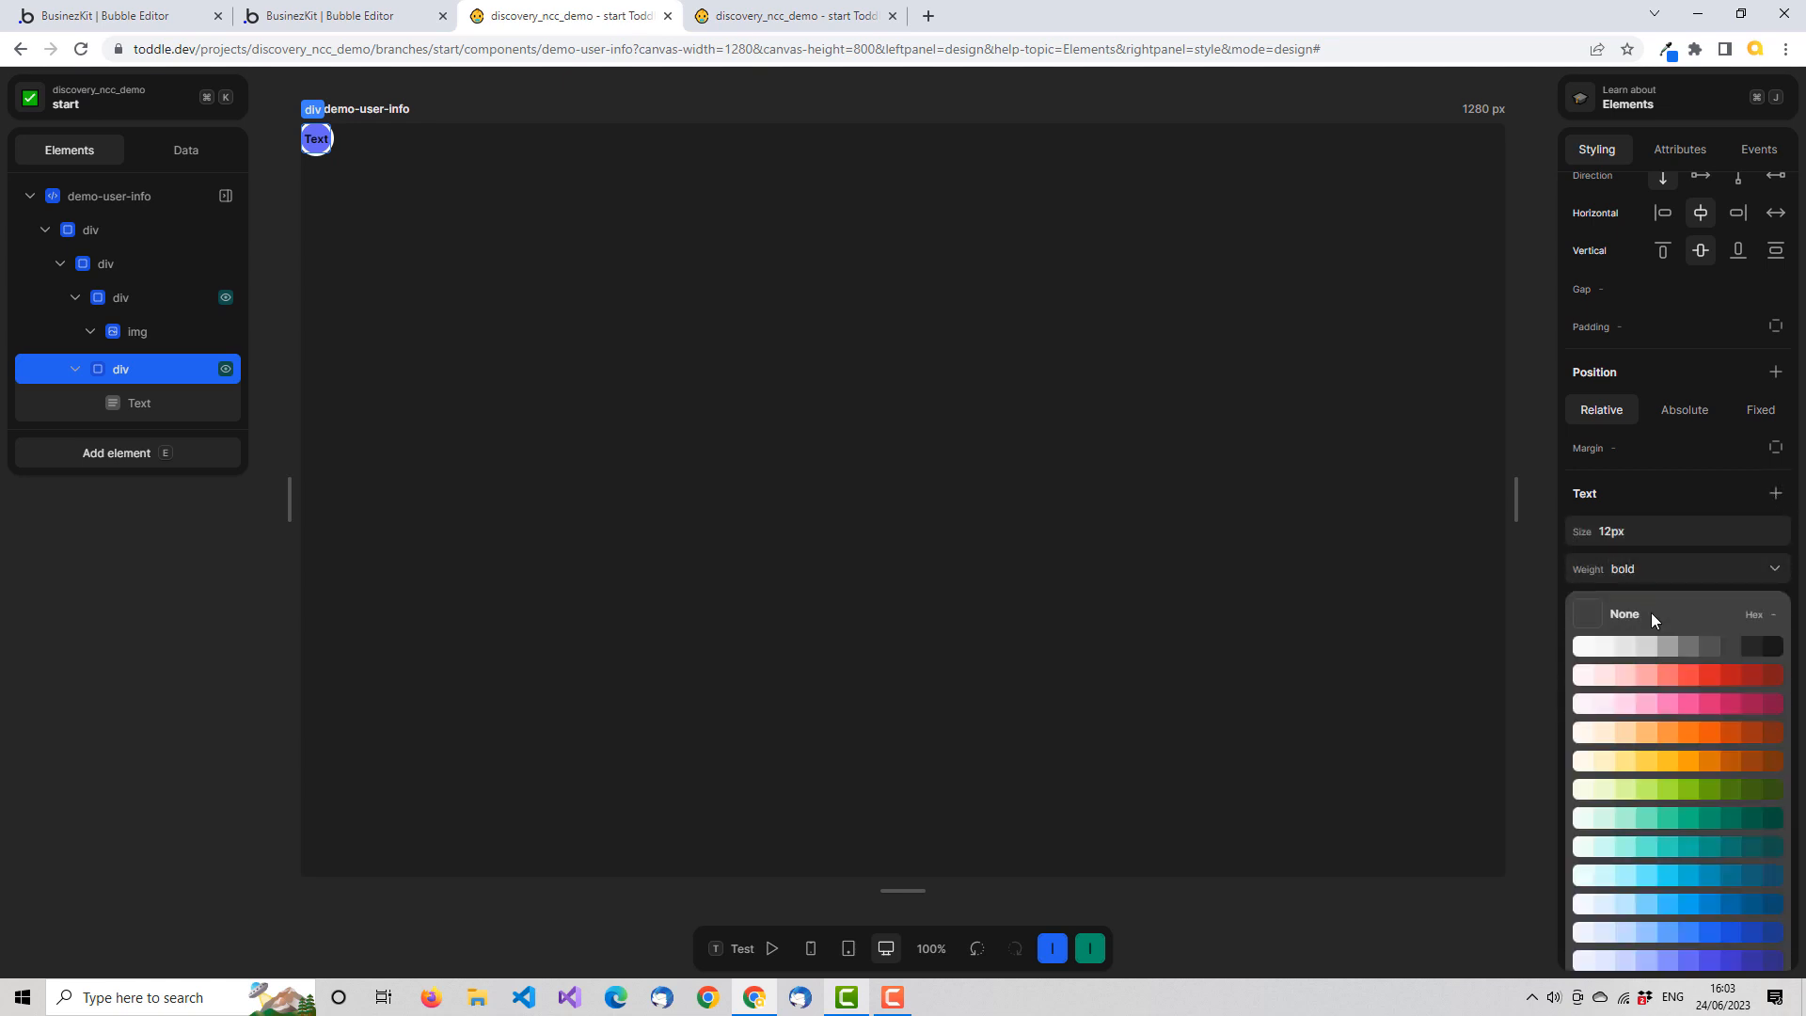
pyautogui.click(1602, 649)
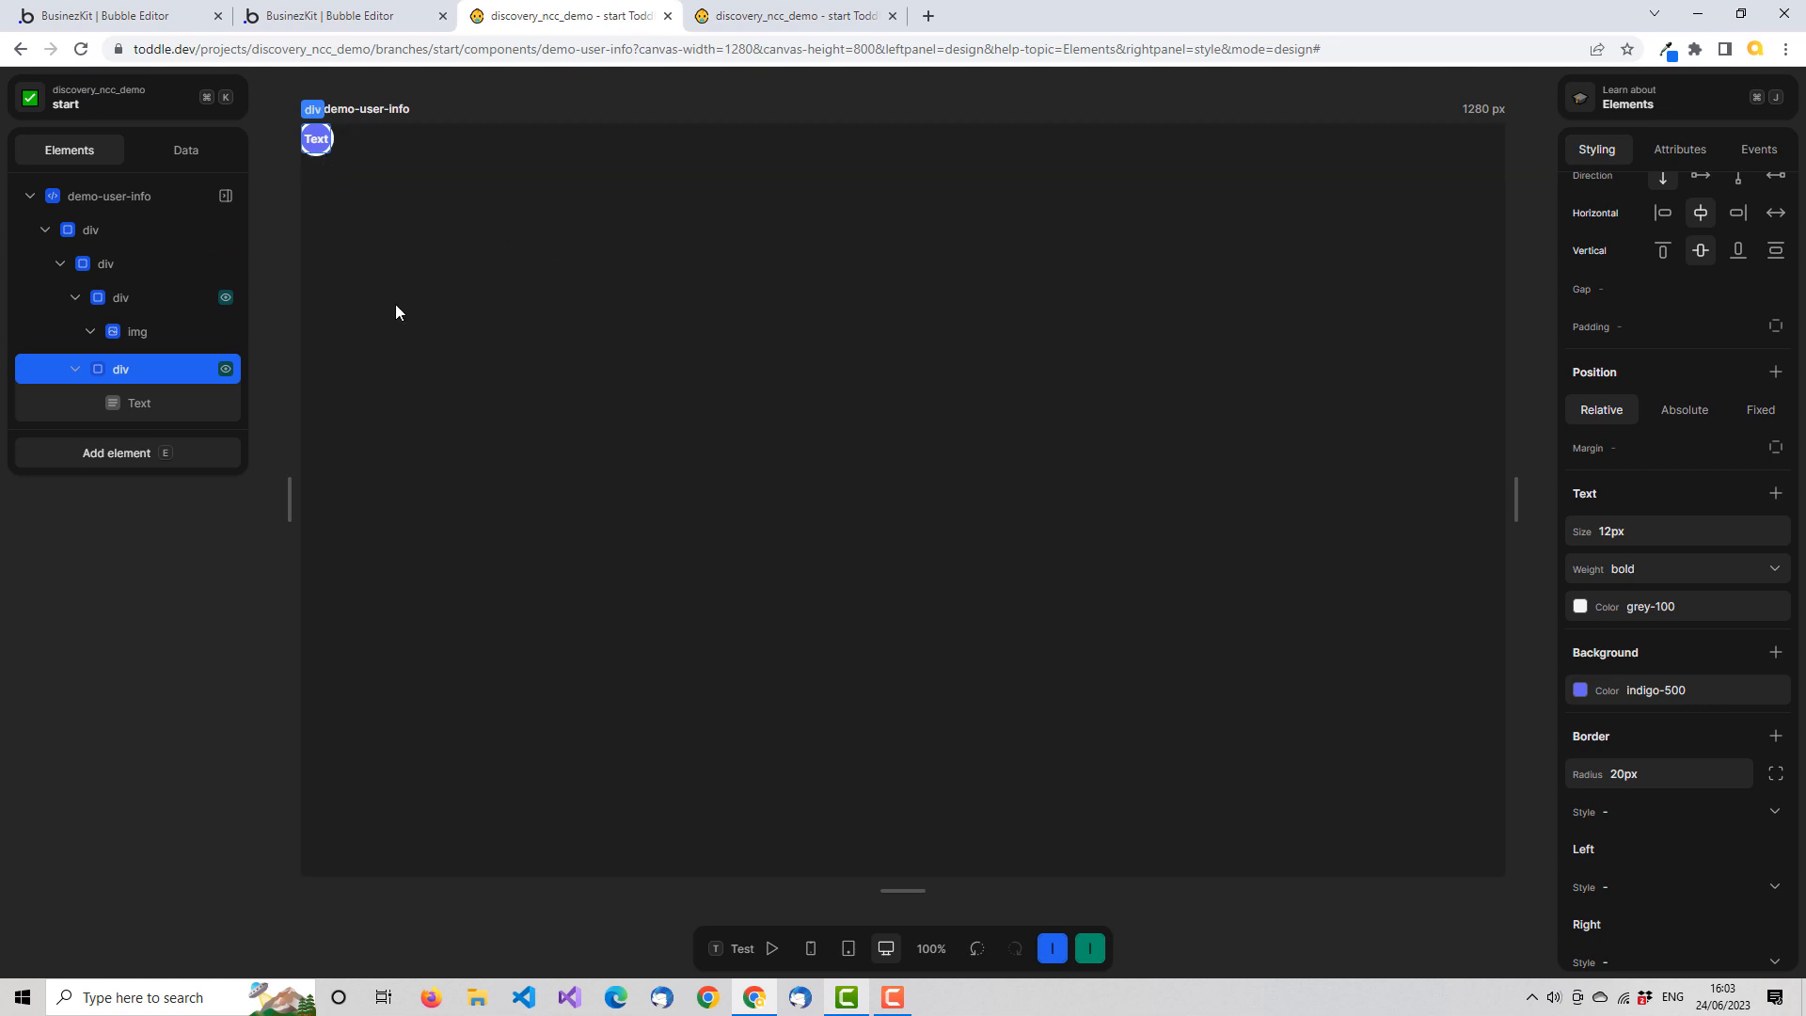
# Give the image's parent div a solid outline in grey-100
pyautogui.click(138, 297)
pyautogui.scroll(-4, 1718, 686)
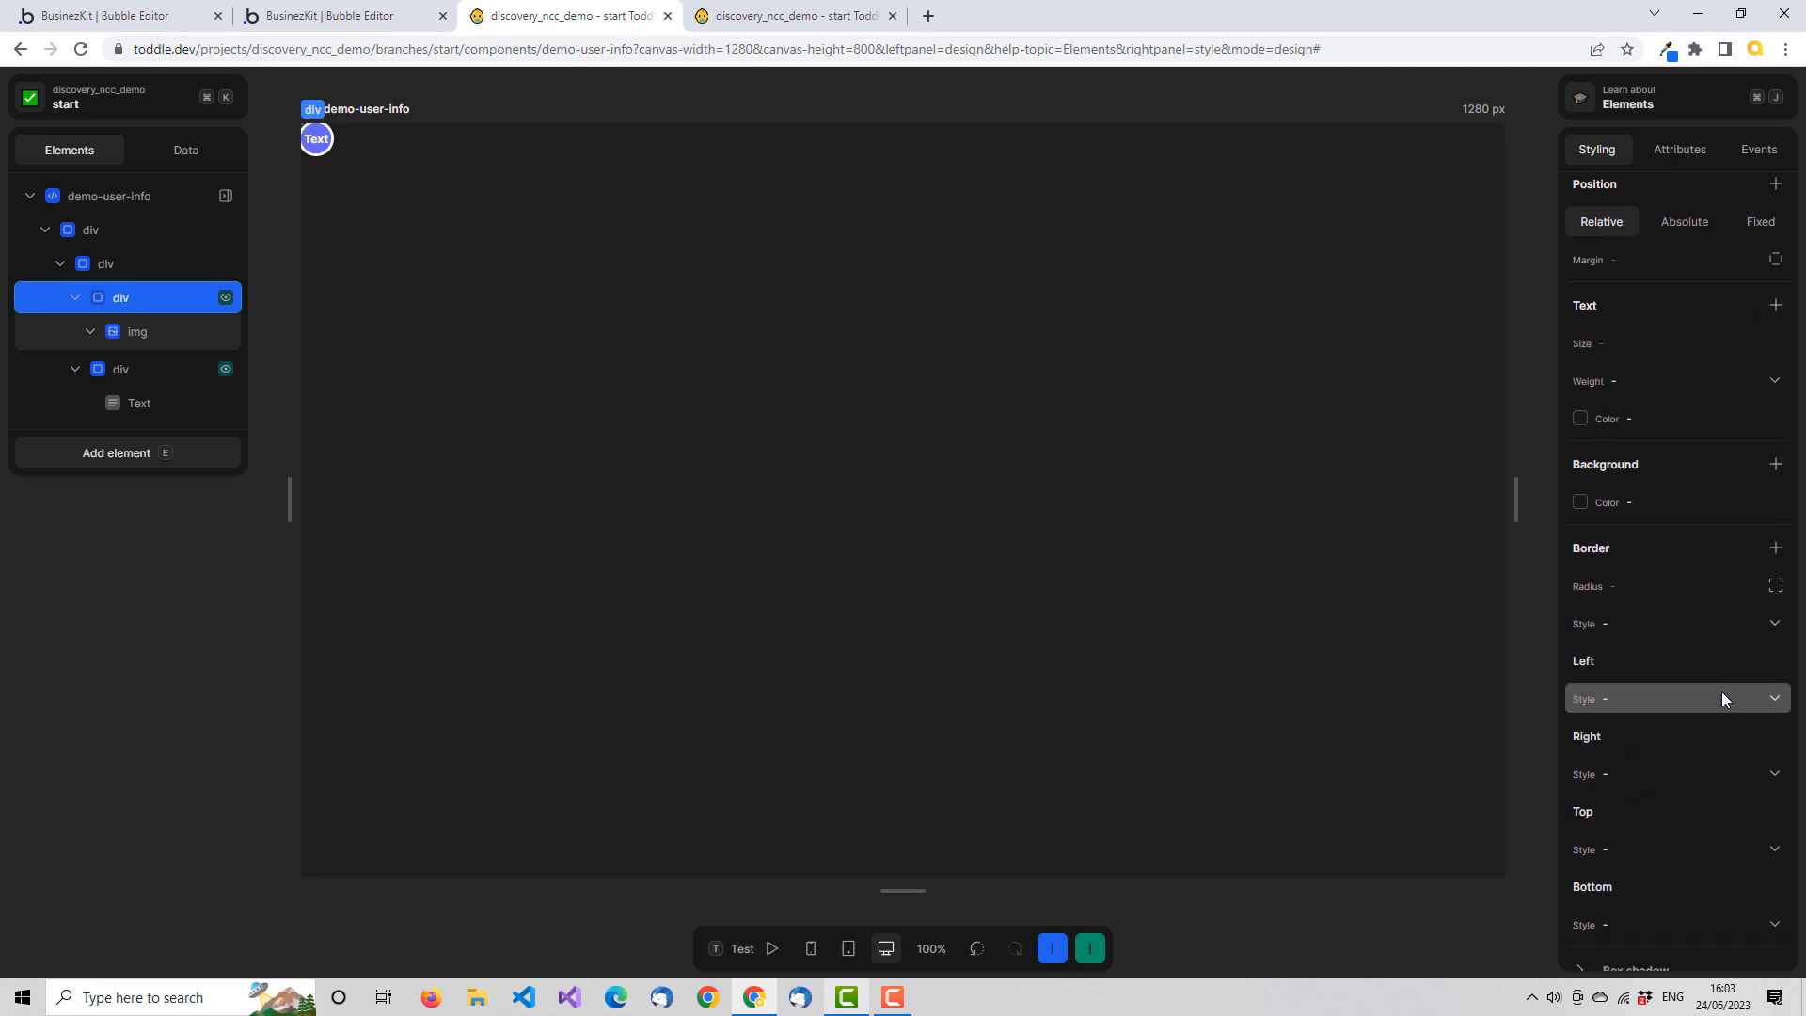
pyautogui.scroll(-2, 1684, 687)
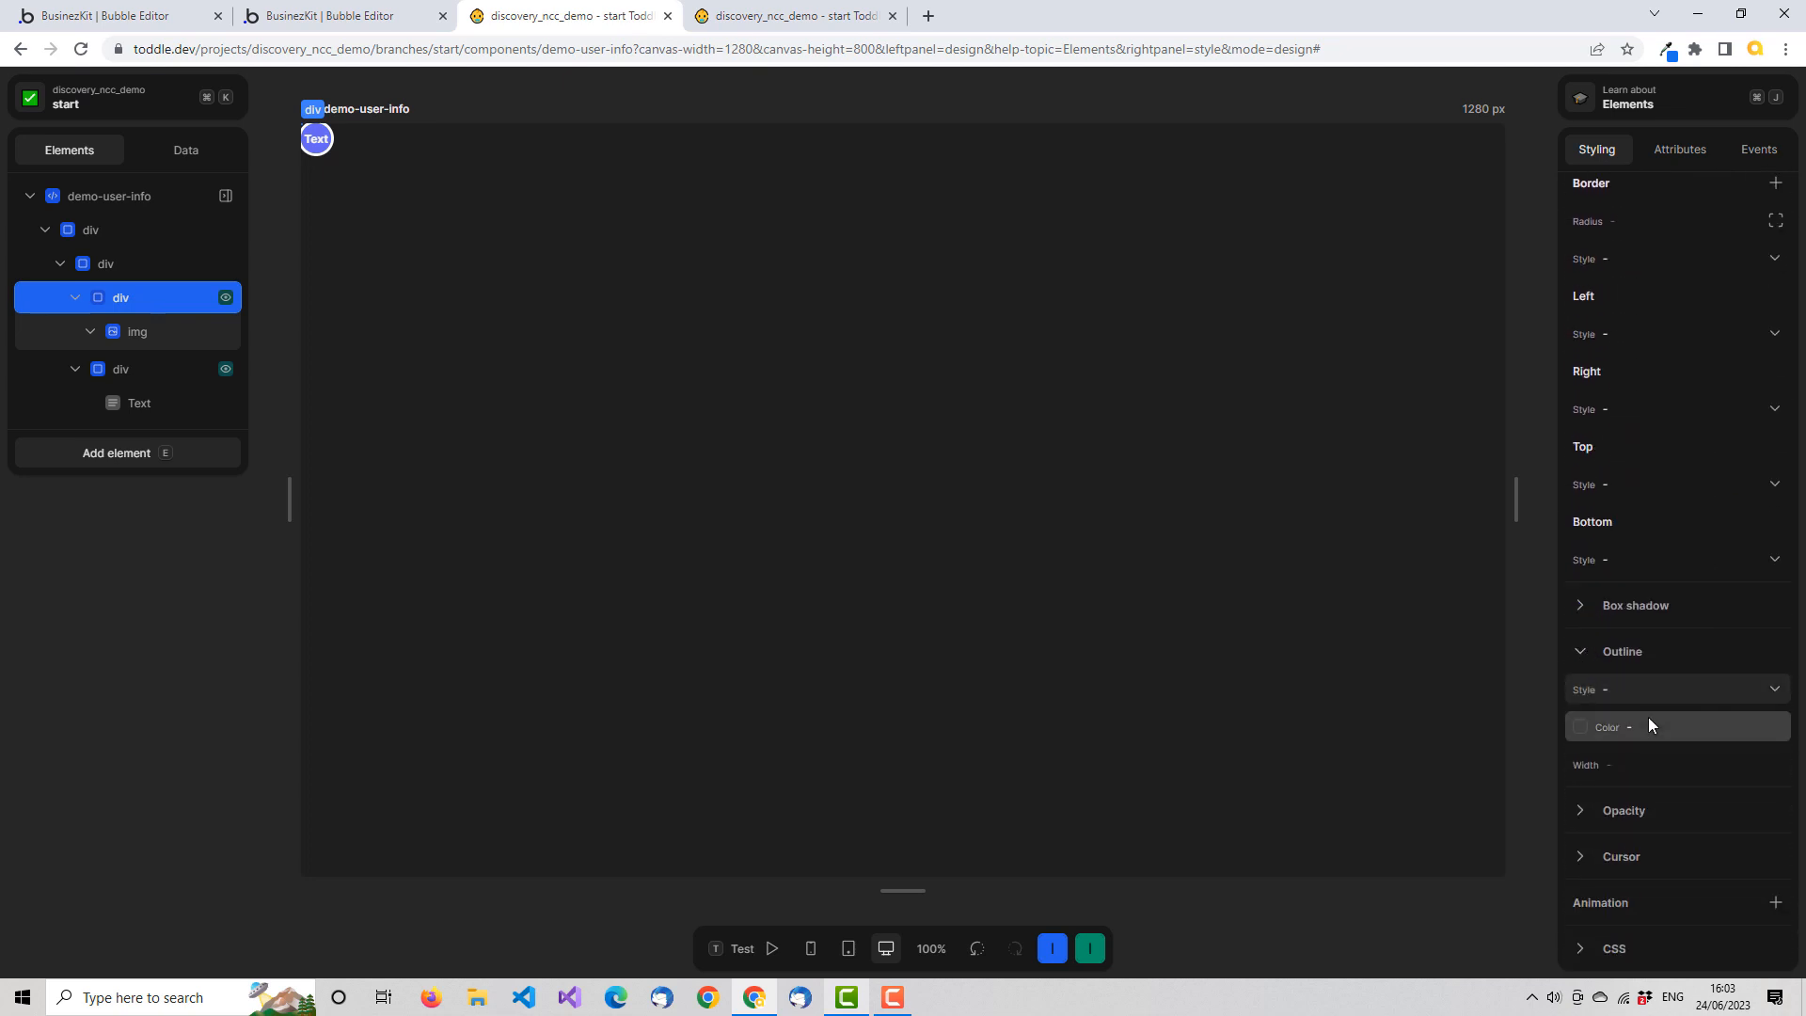
pyautogui.click(1766, 691)
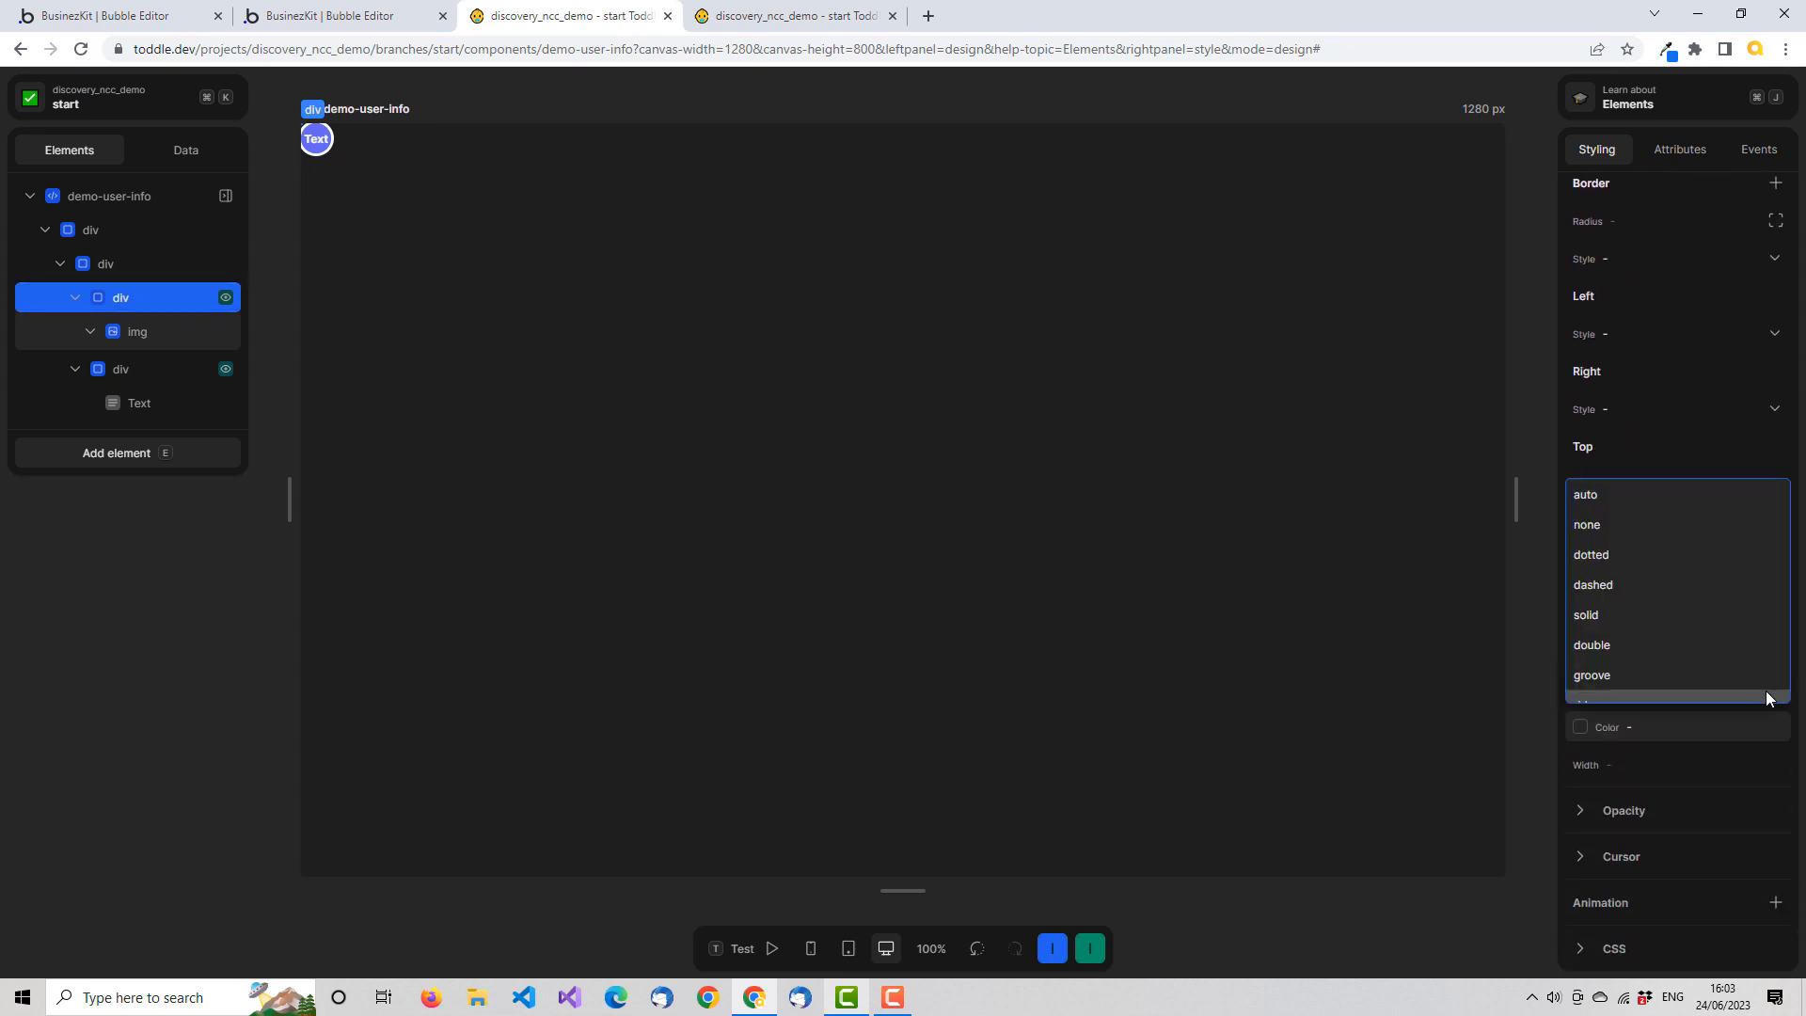
pyautogui.click(1614, 612)
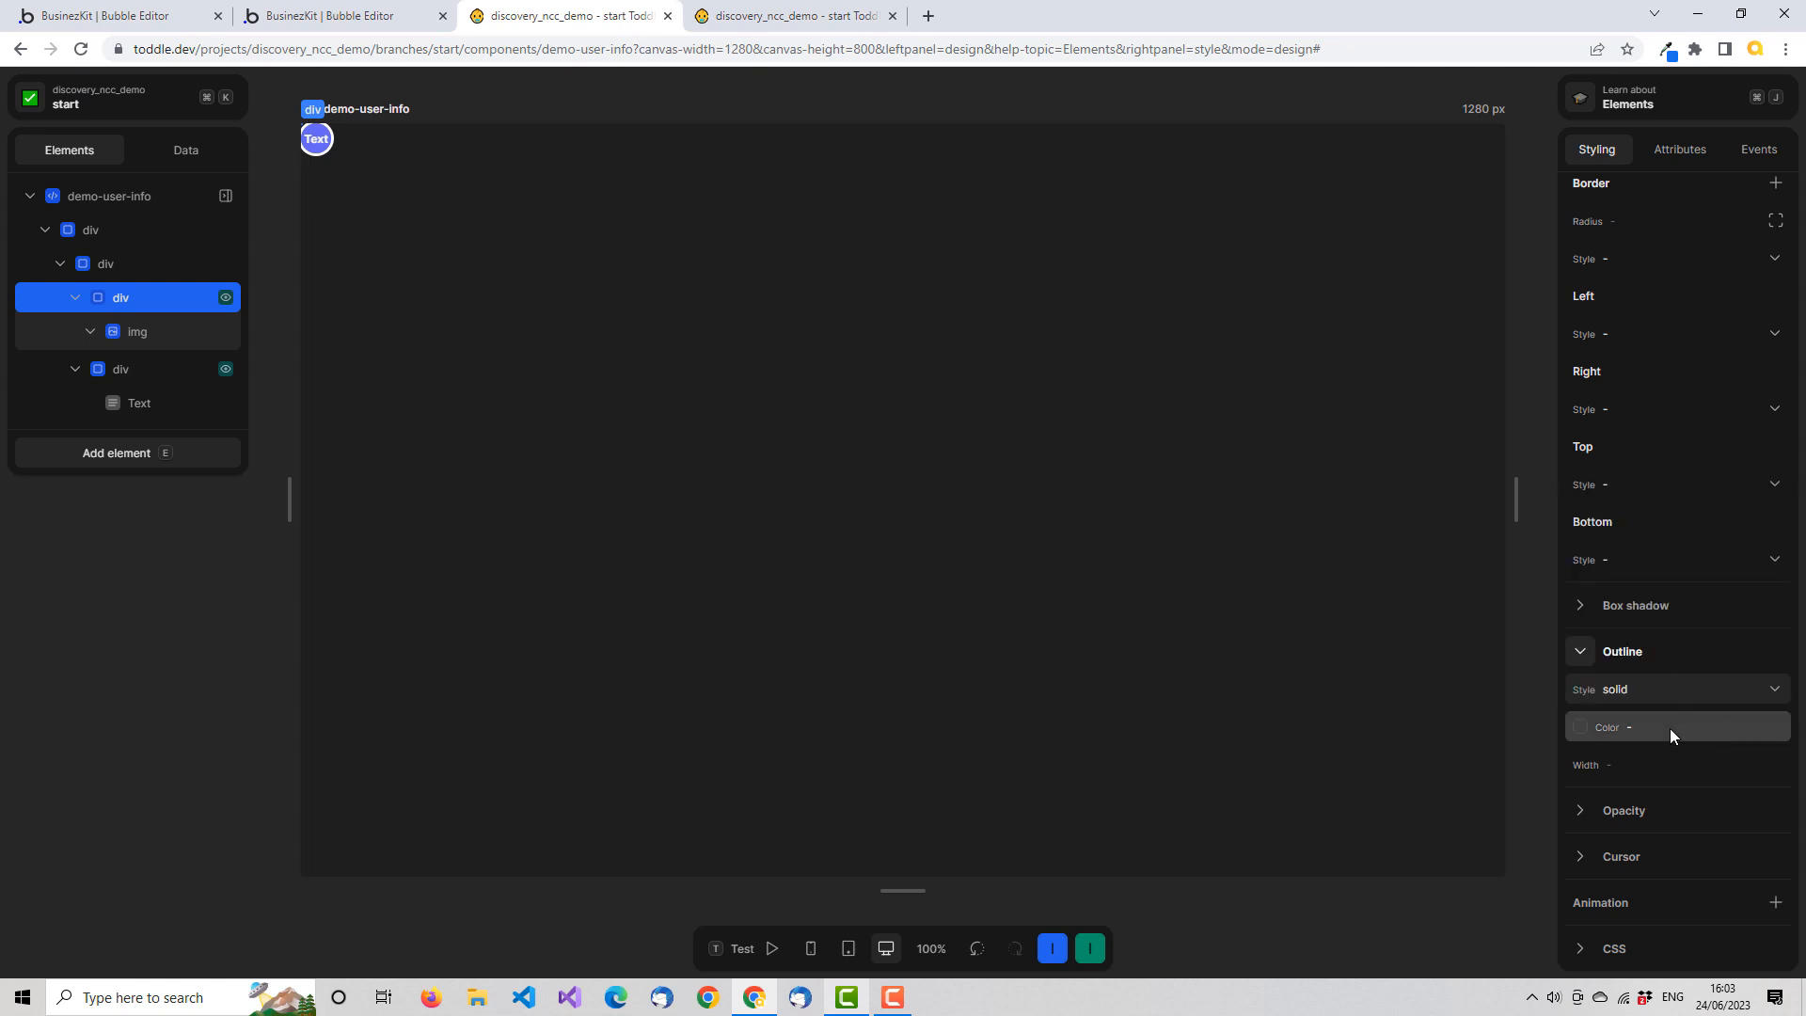
pyautogui.click(1669, 731)
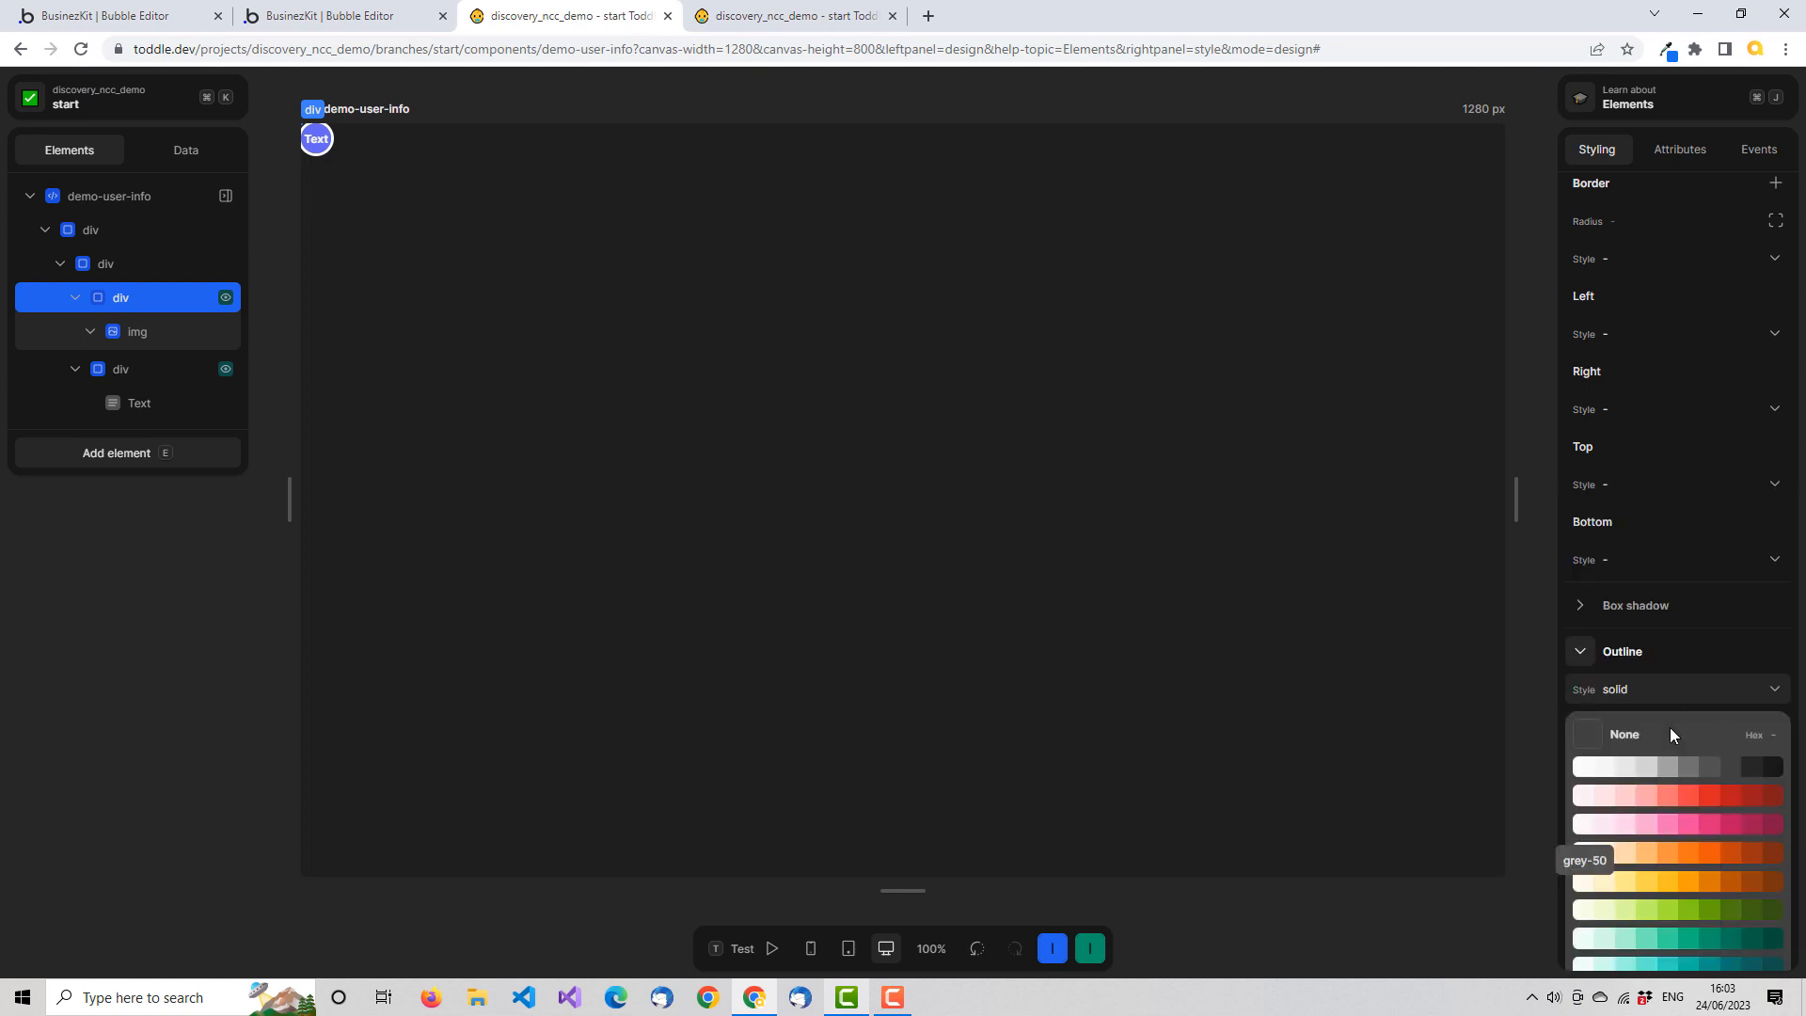
pyautogui.click(1601, 767)
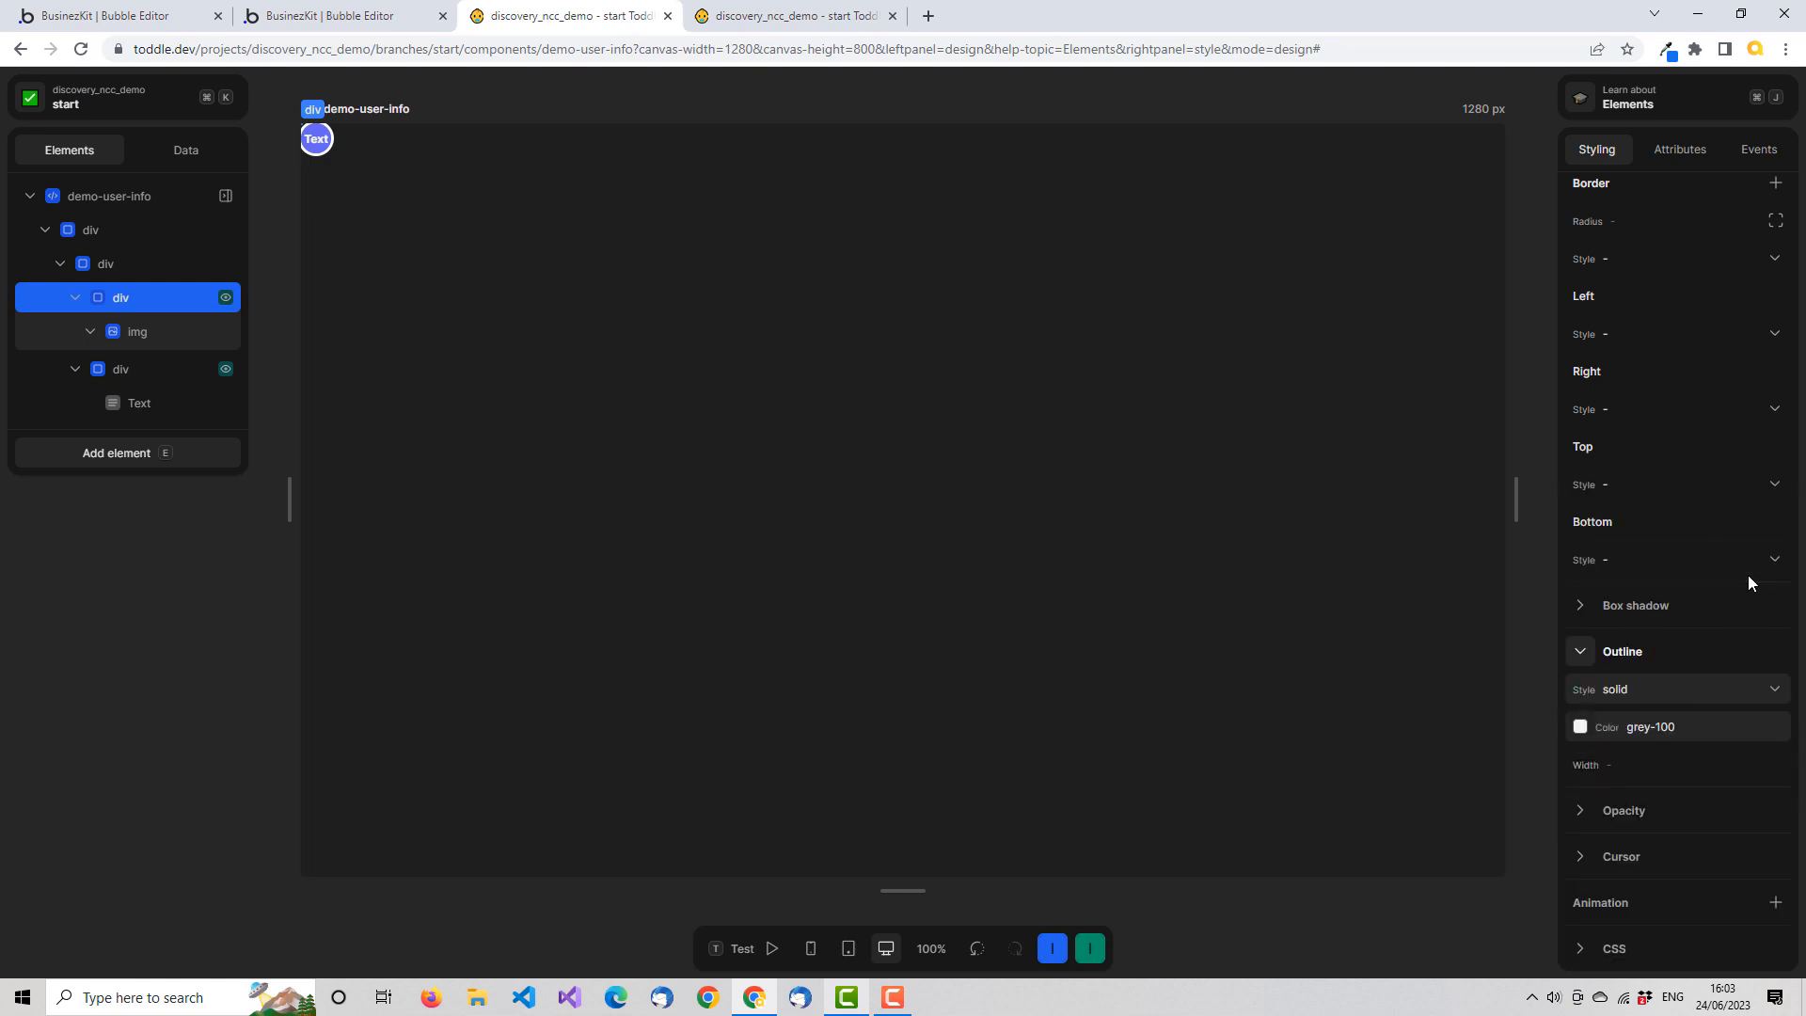
# Set the border radius of the image's parent div to 20px
pyautogui.scroll(2, 1745, 602)
pyautogui.click(1696, 410)
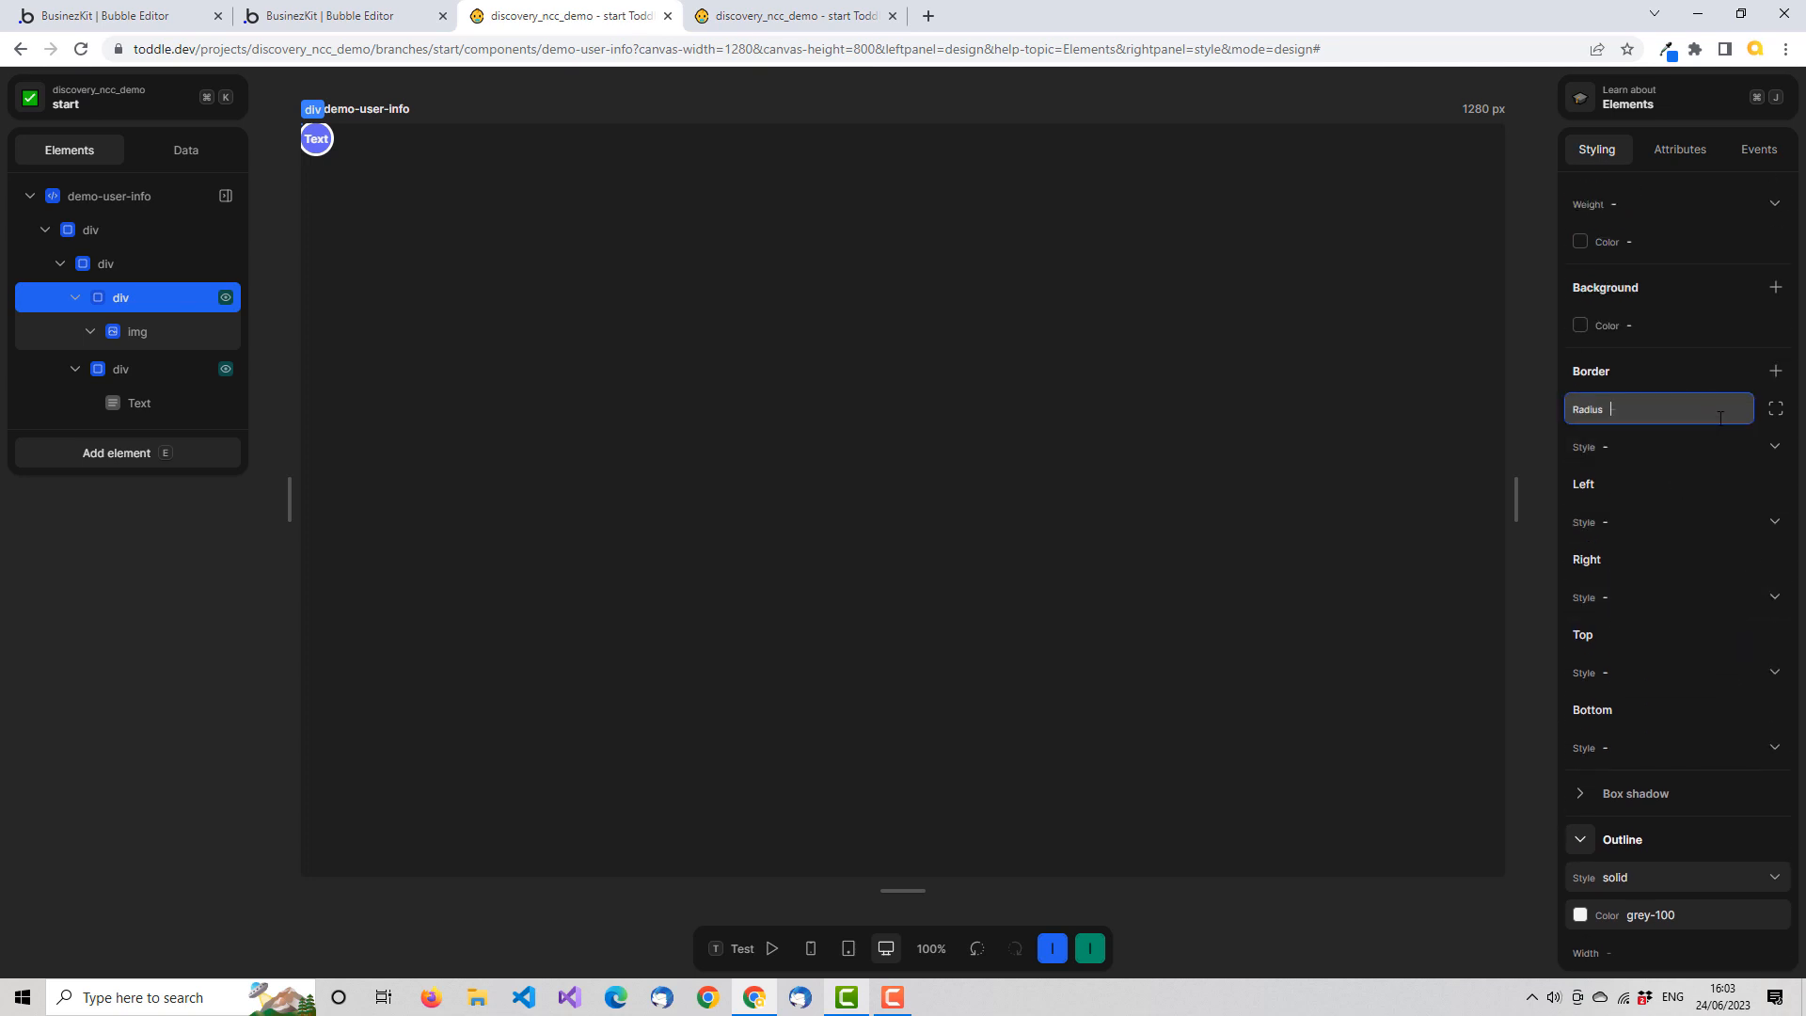
pyautogui.write('20px')
pyautogui.press('Tab')
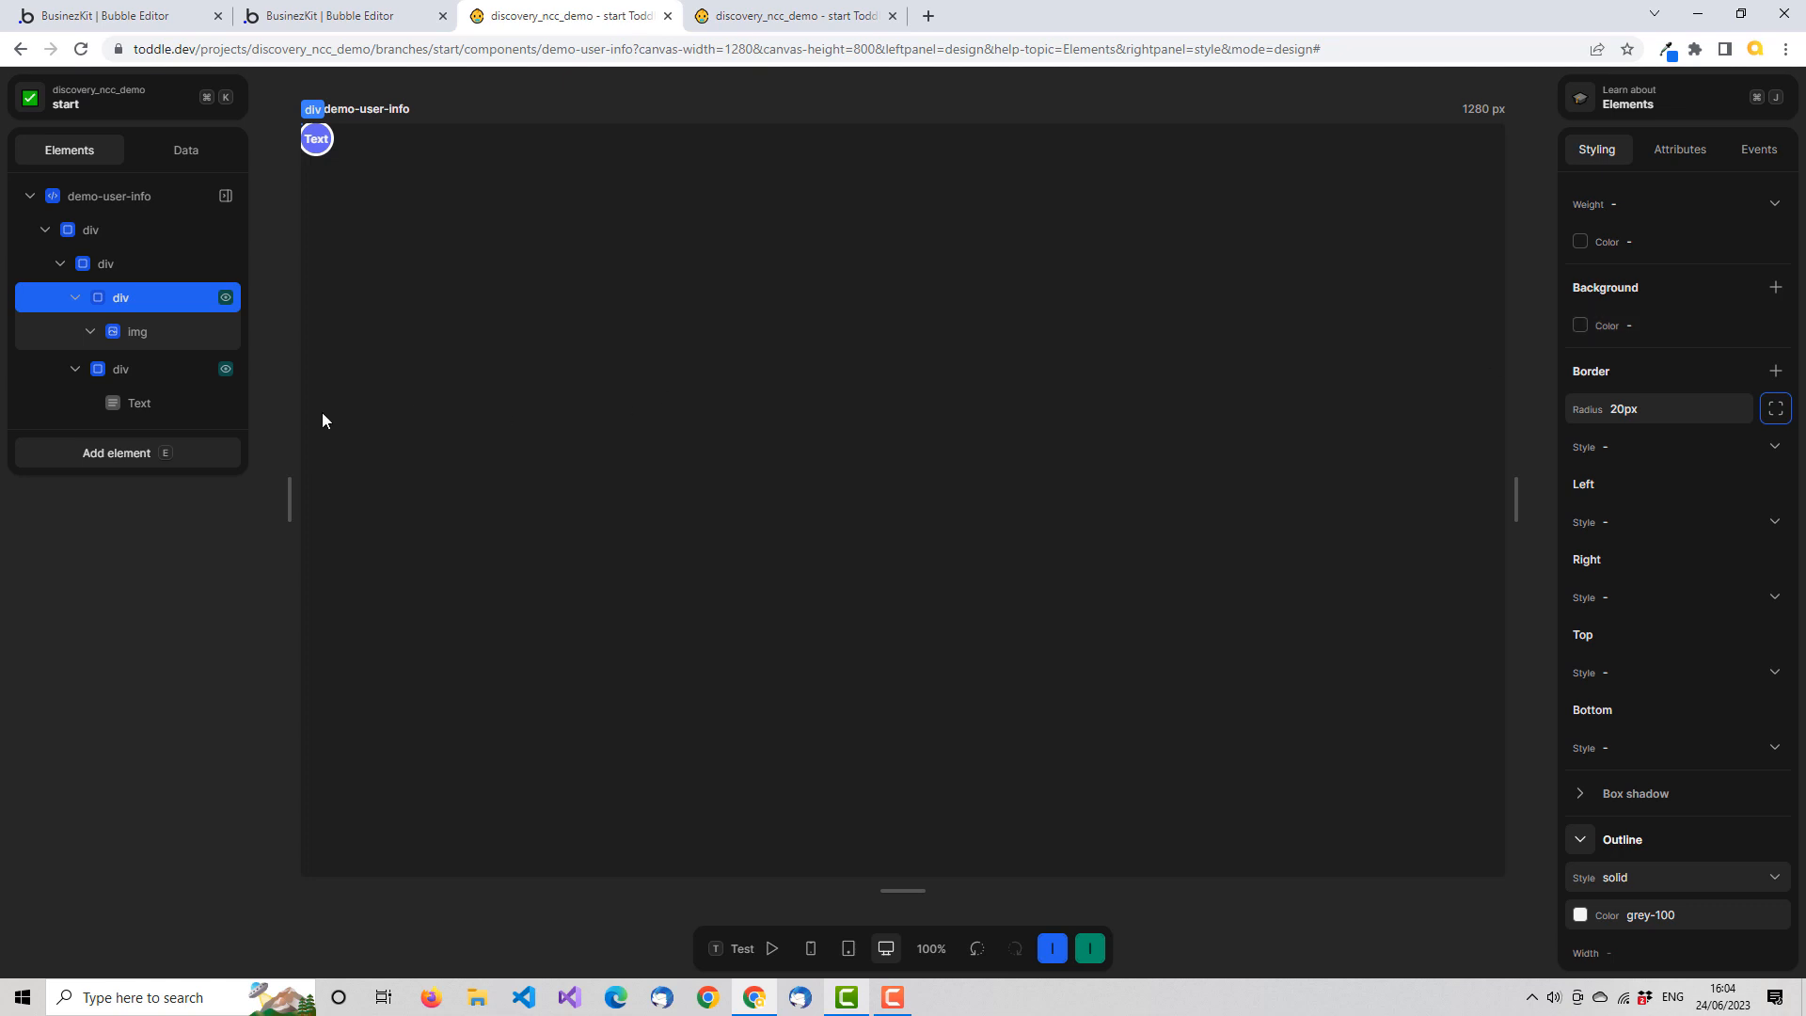
# Check the formula behind the img element's src attribute
pyautogui.click(173, 335)
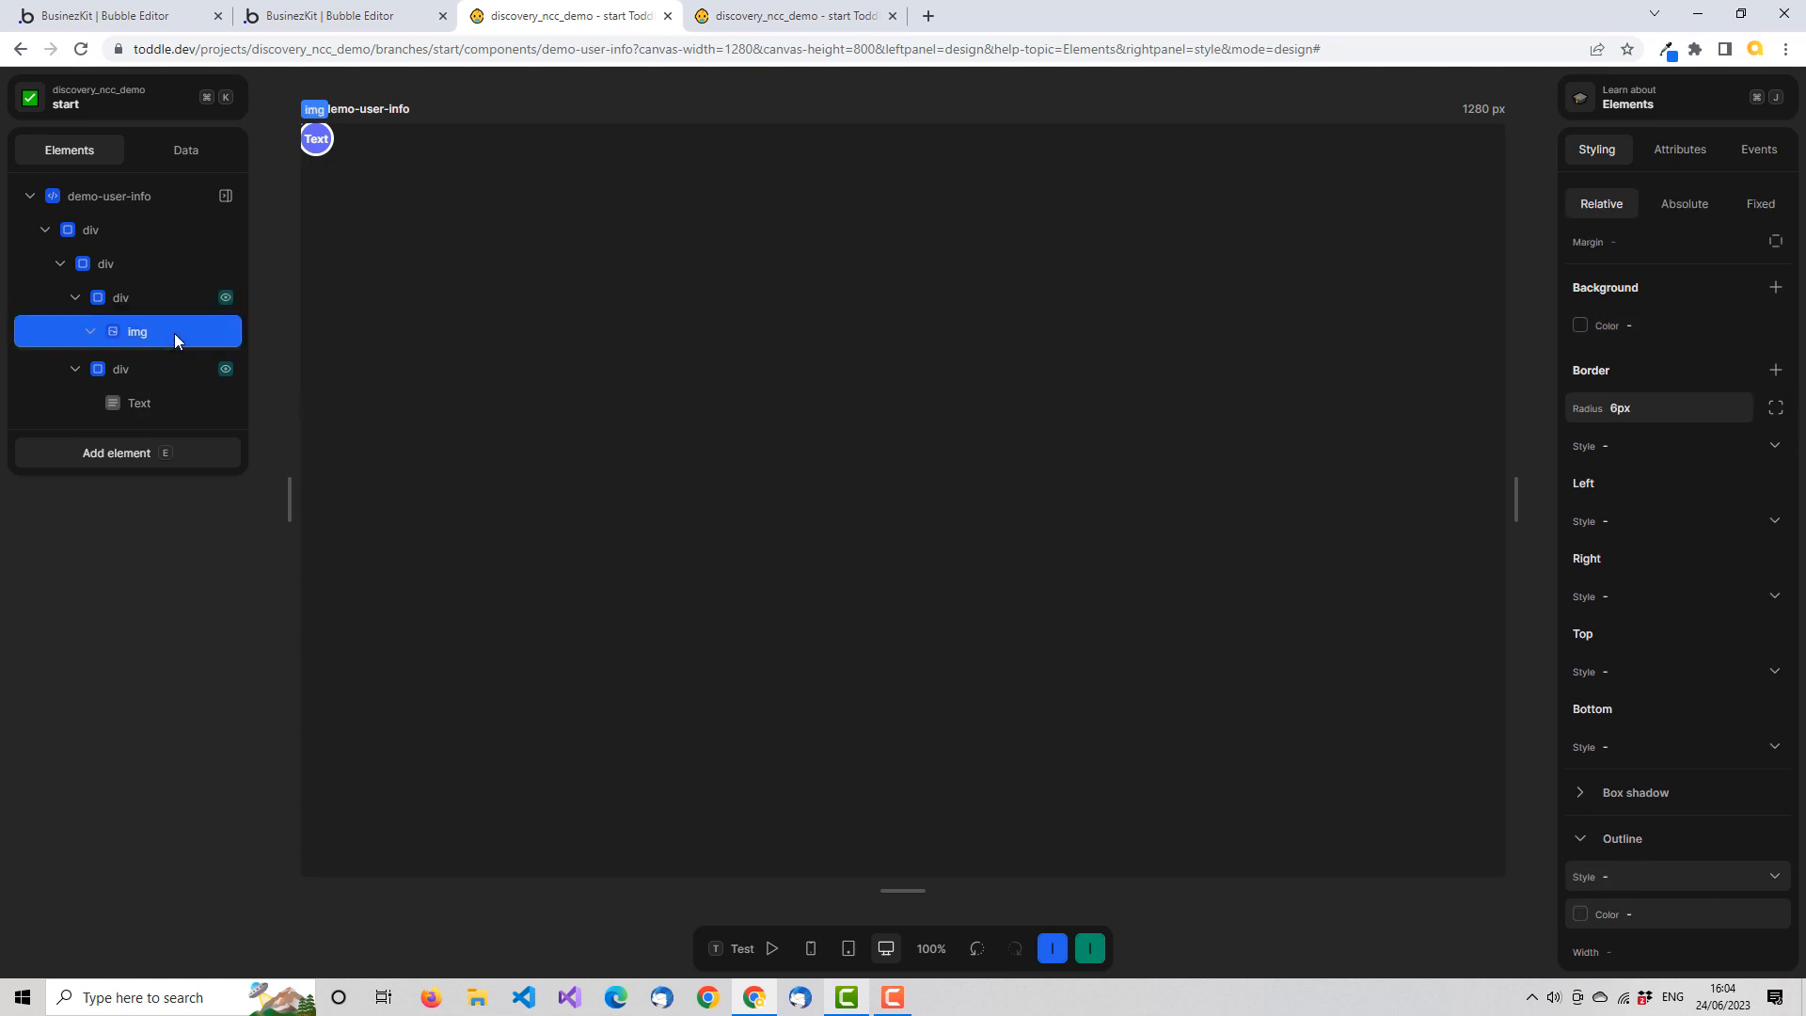
pyautogui.click(1667, 153)
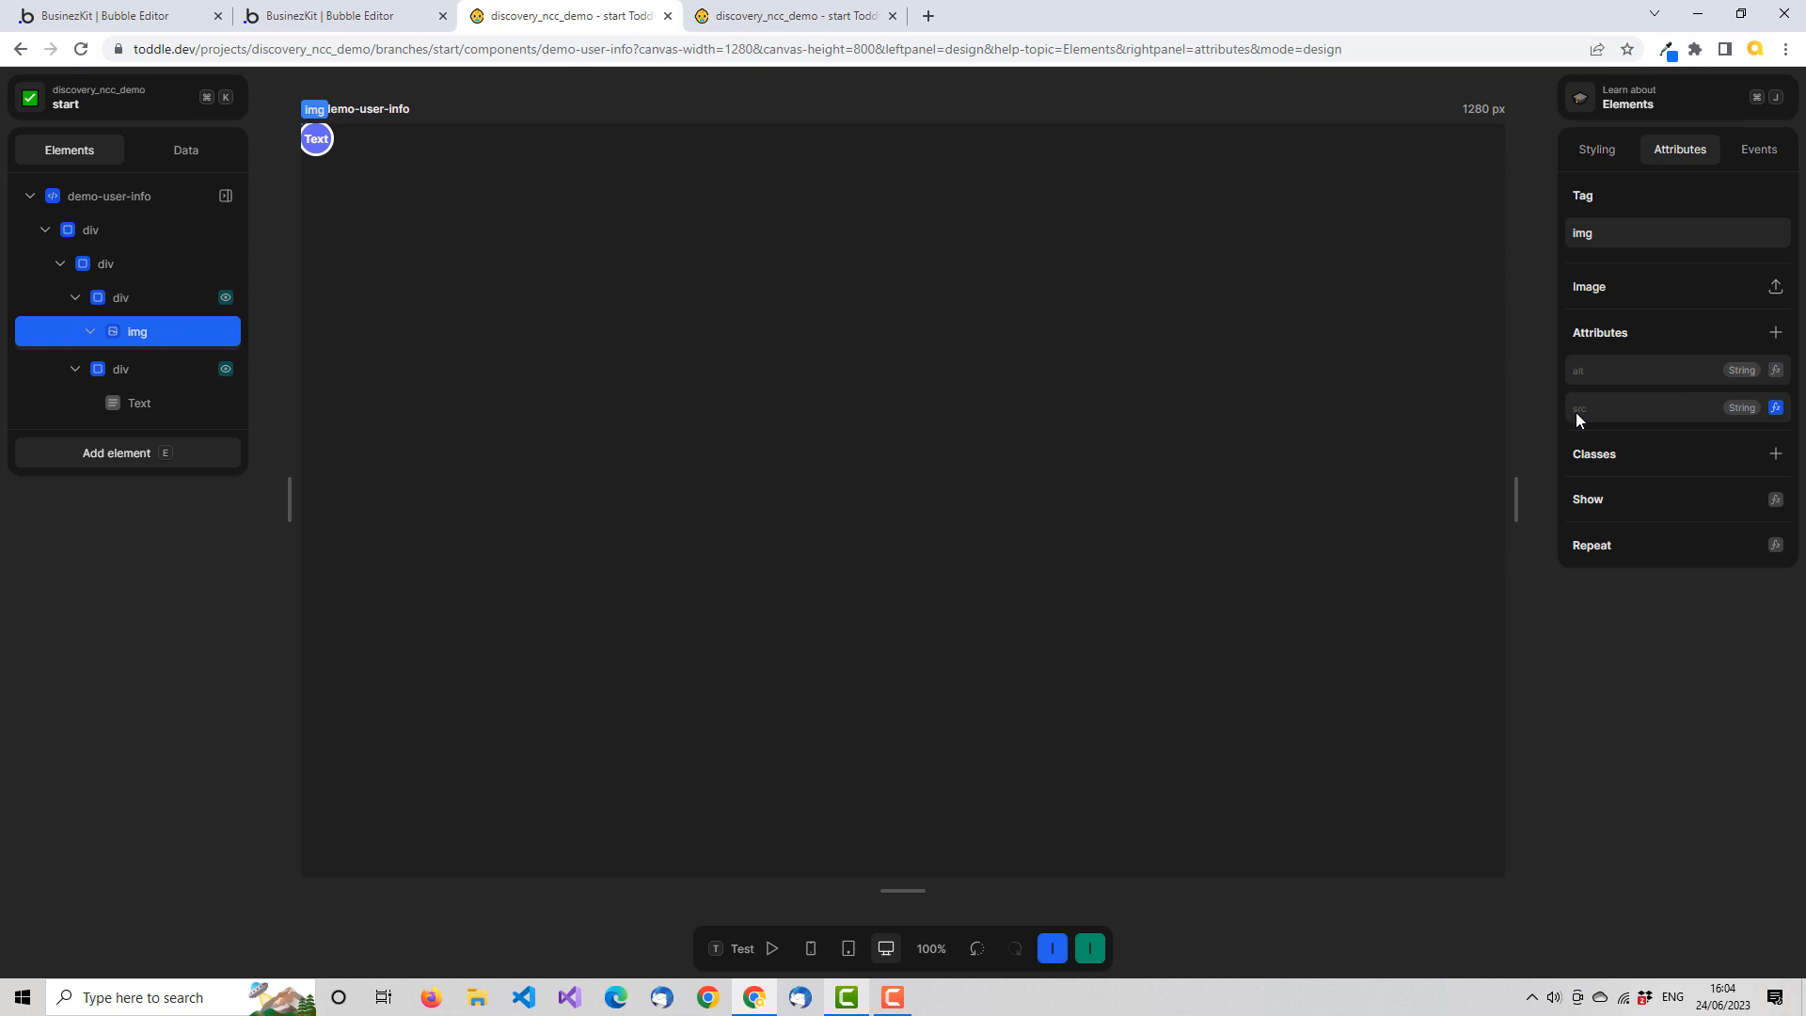
pyautogui.click(1776, 409)
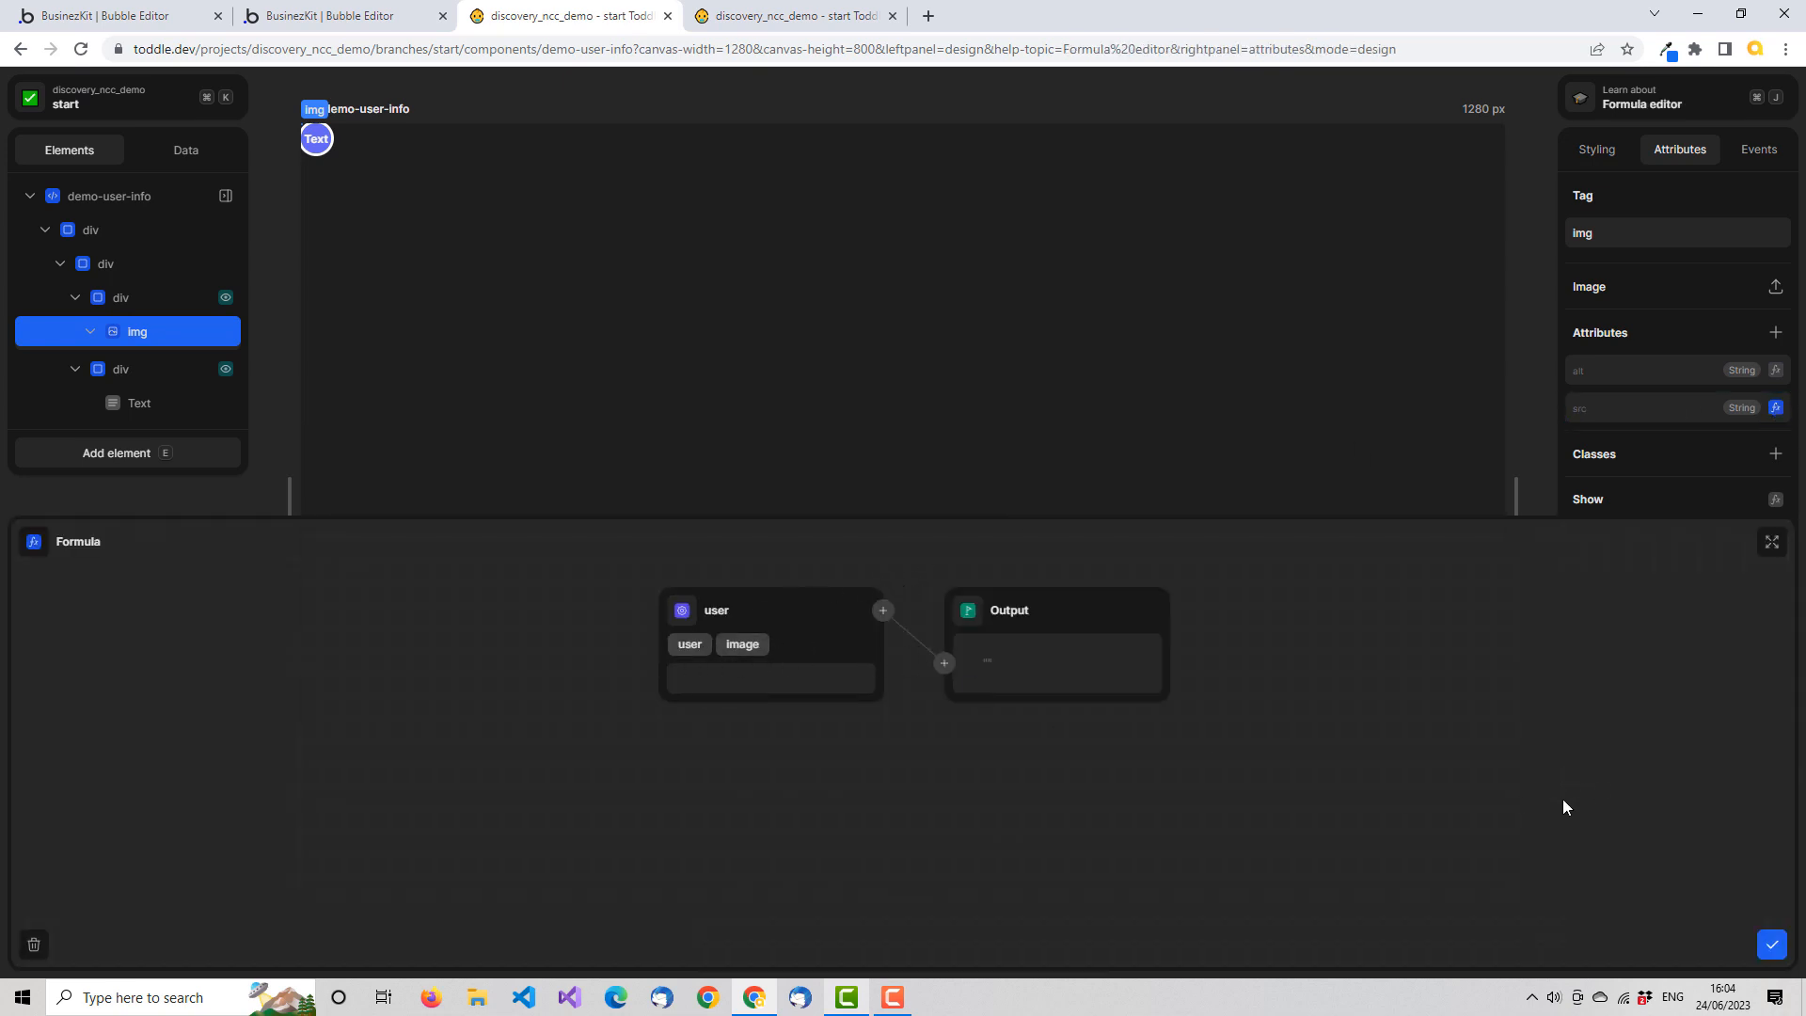
pyautogui.click(1771, 944)
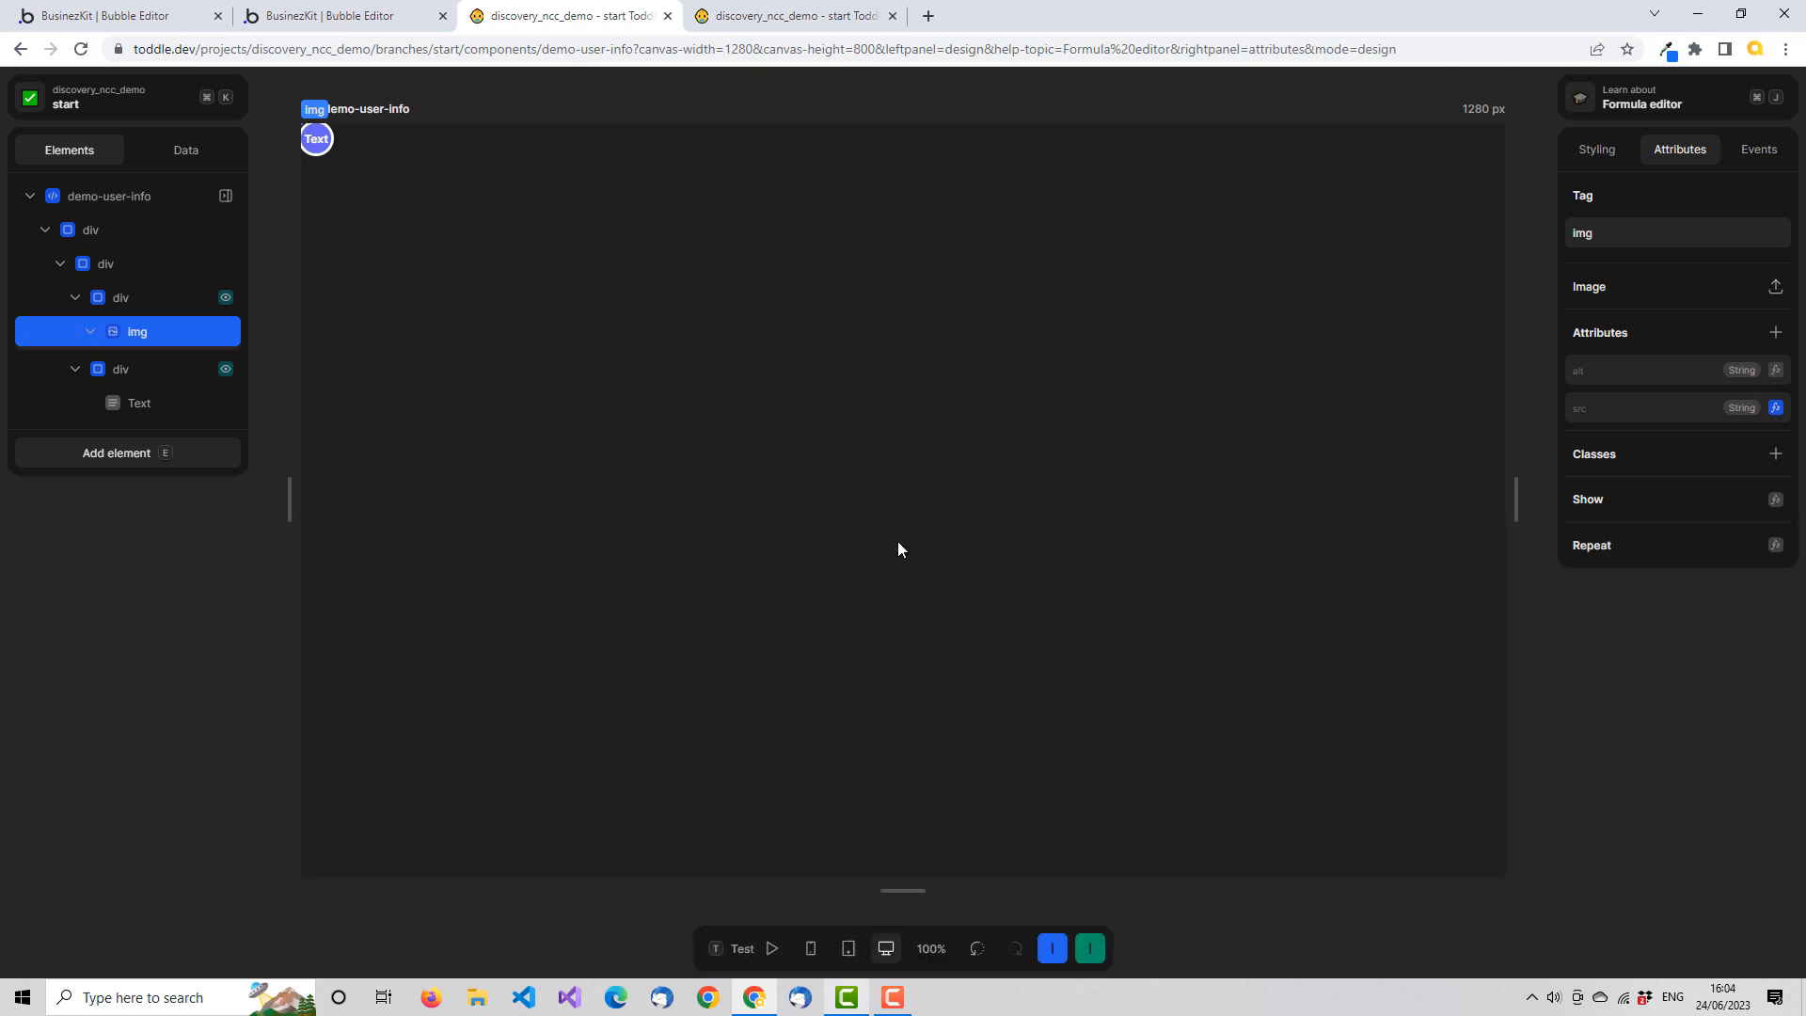
# Bind the Text element's content to the user attribute's name_first field with a formula
pyautogui.click(143, 404)
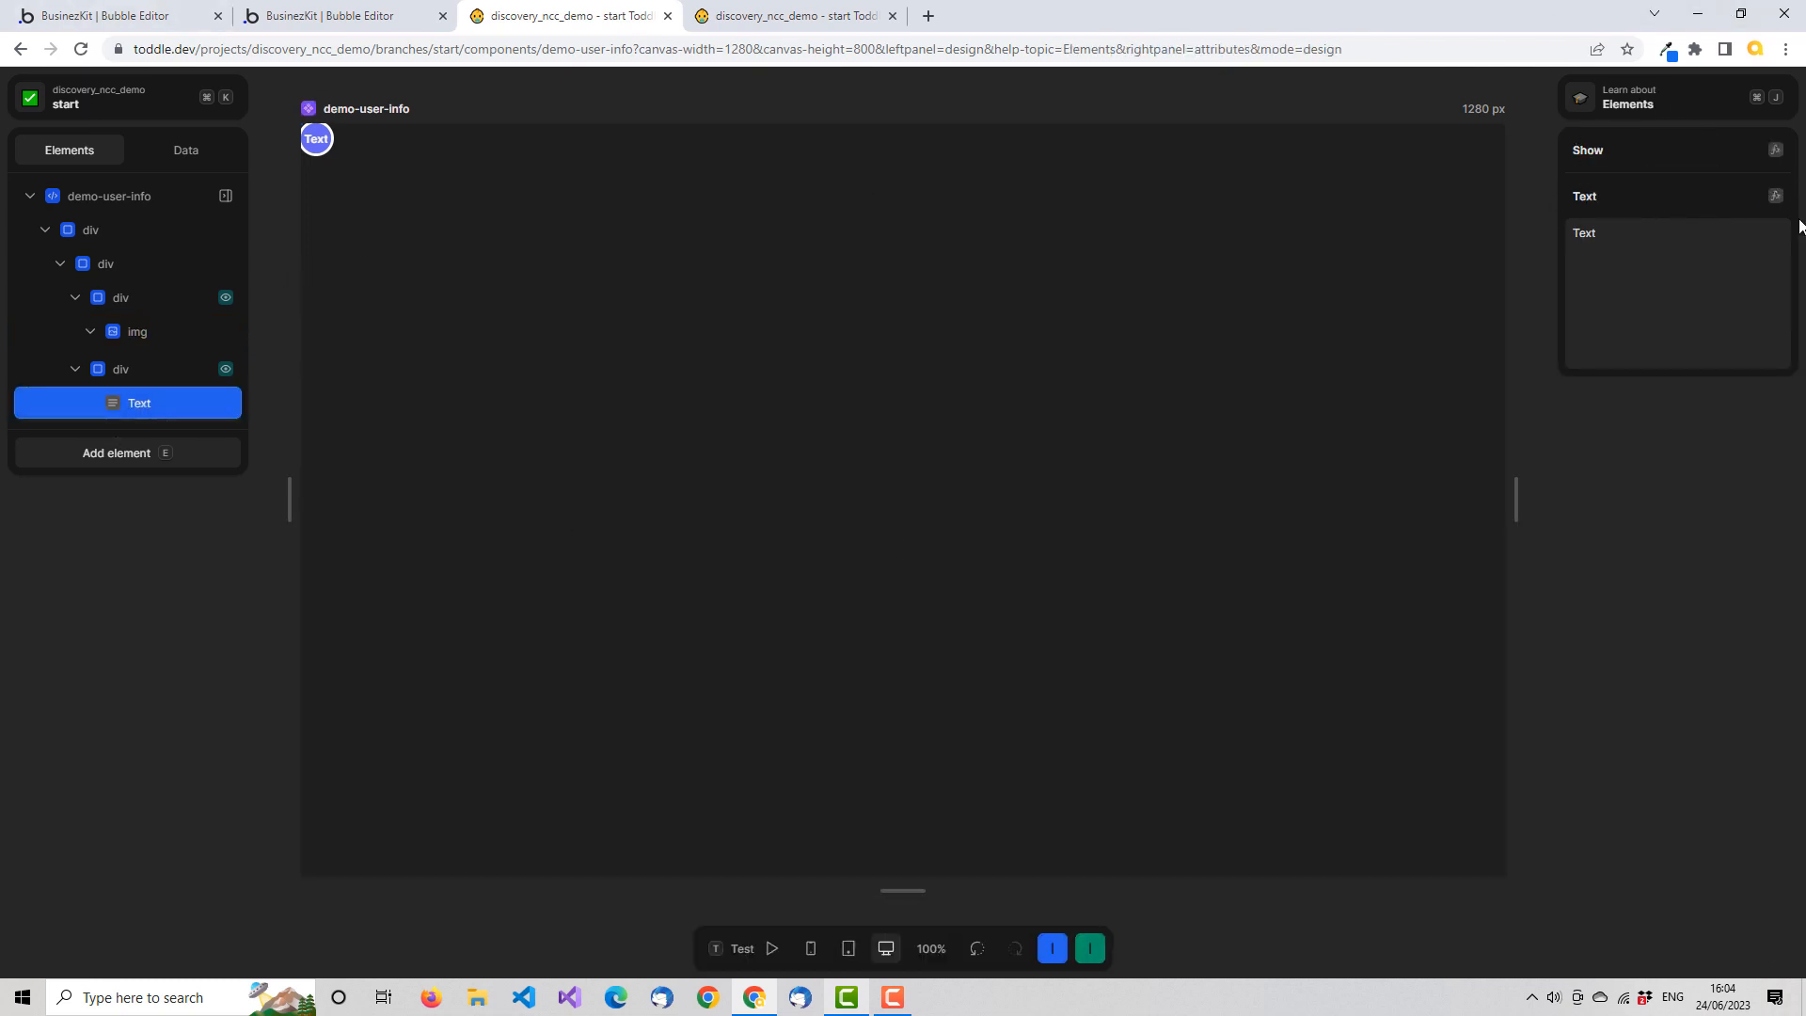
pyautogui.click(1776, 196)
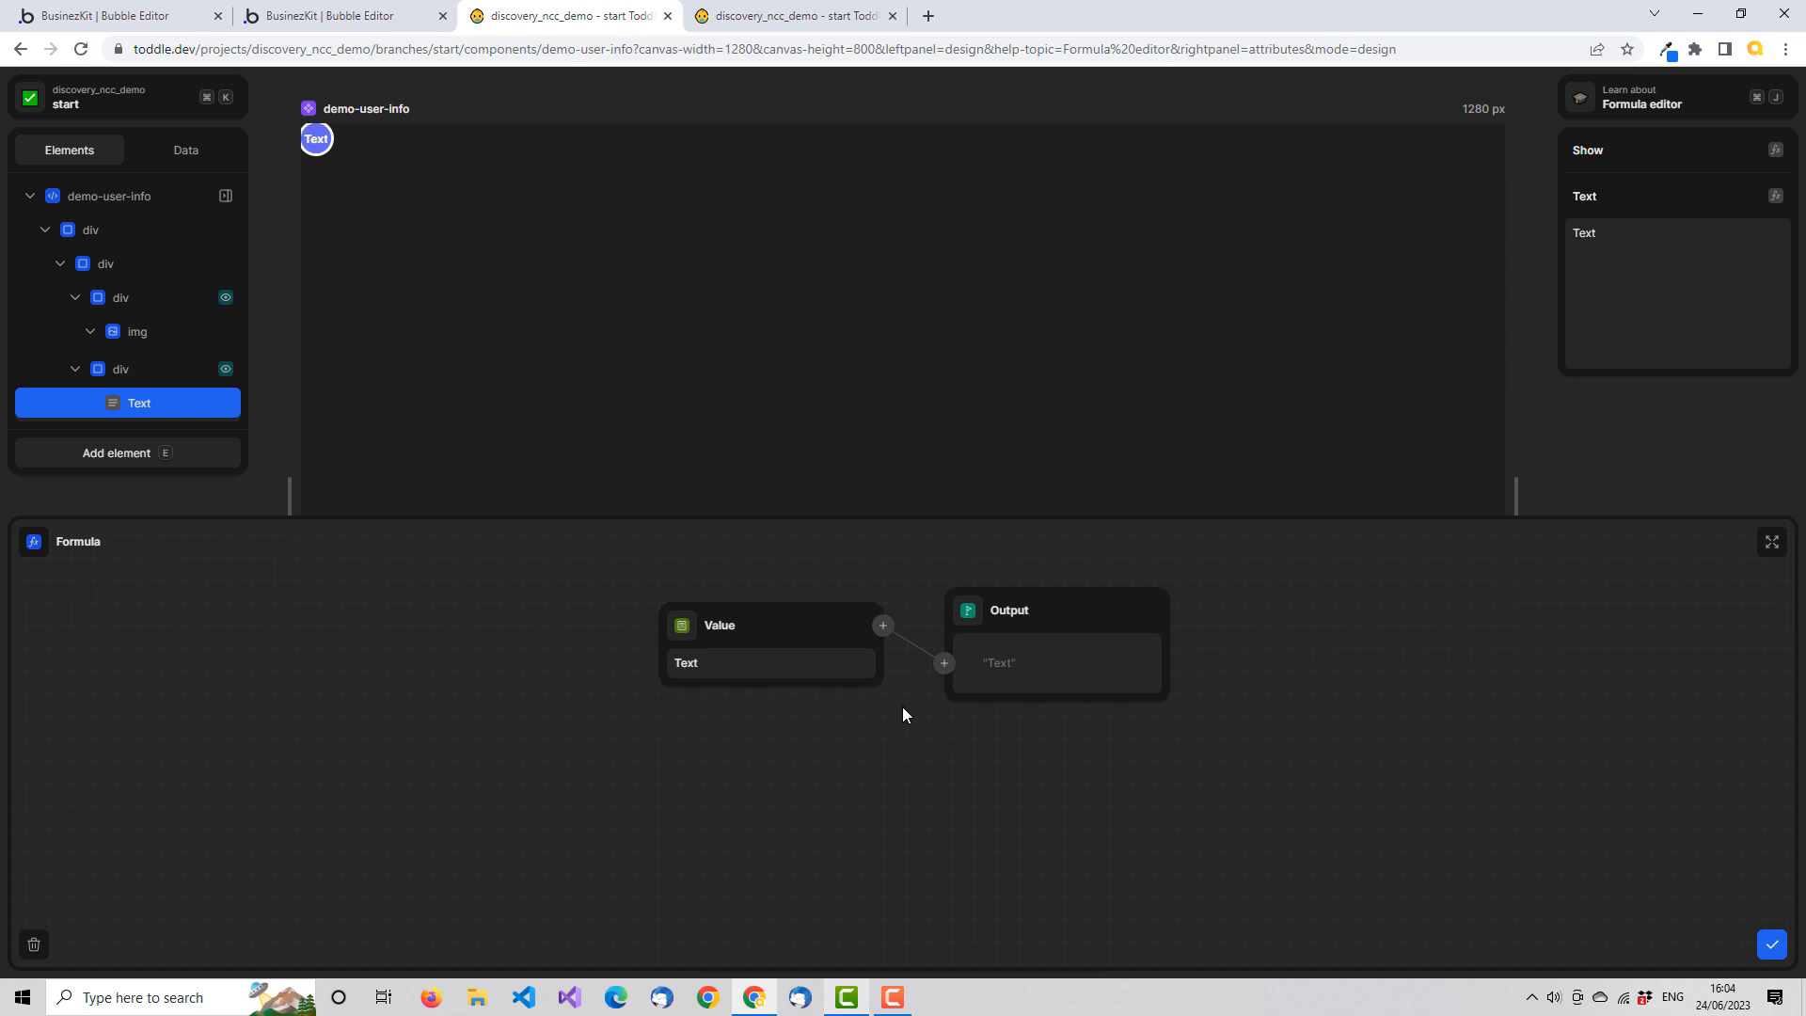
pyautogui.click(683, 635)
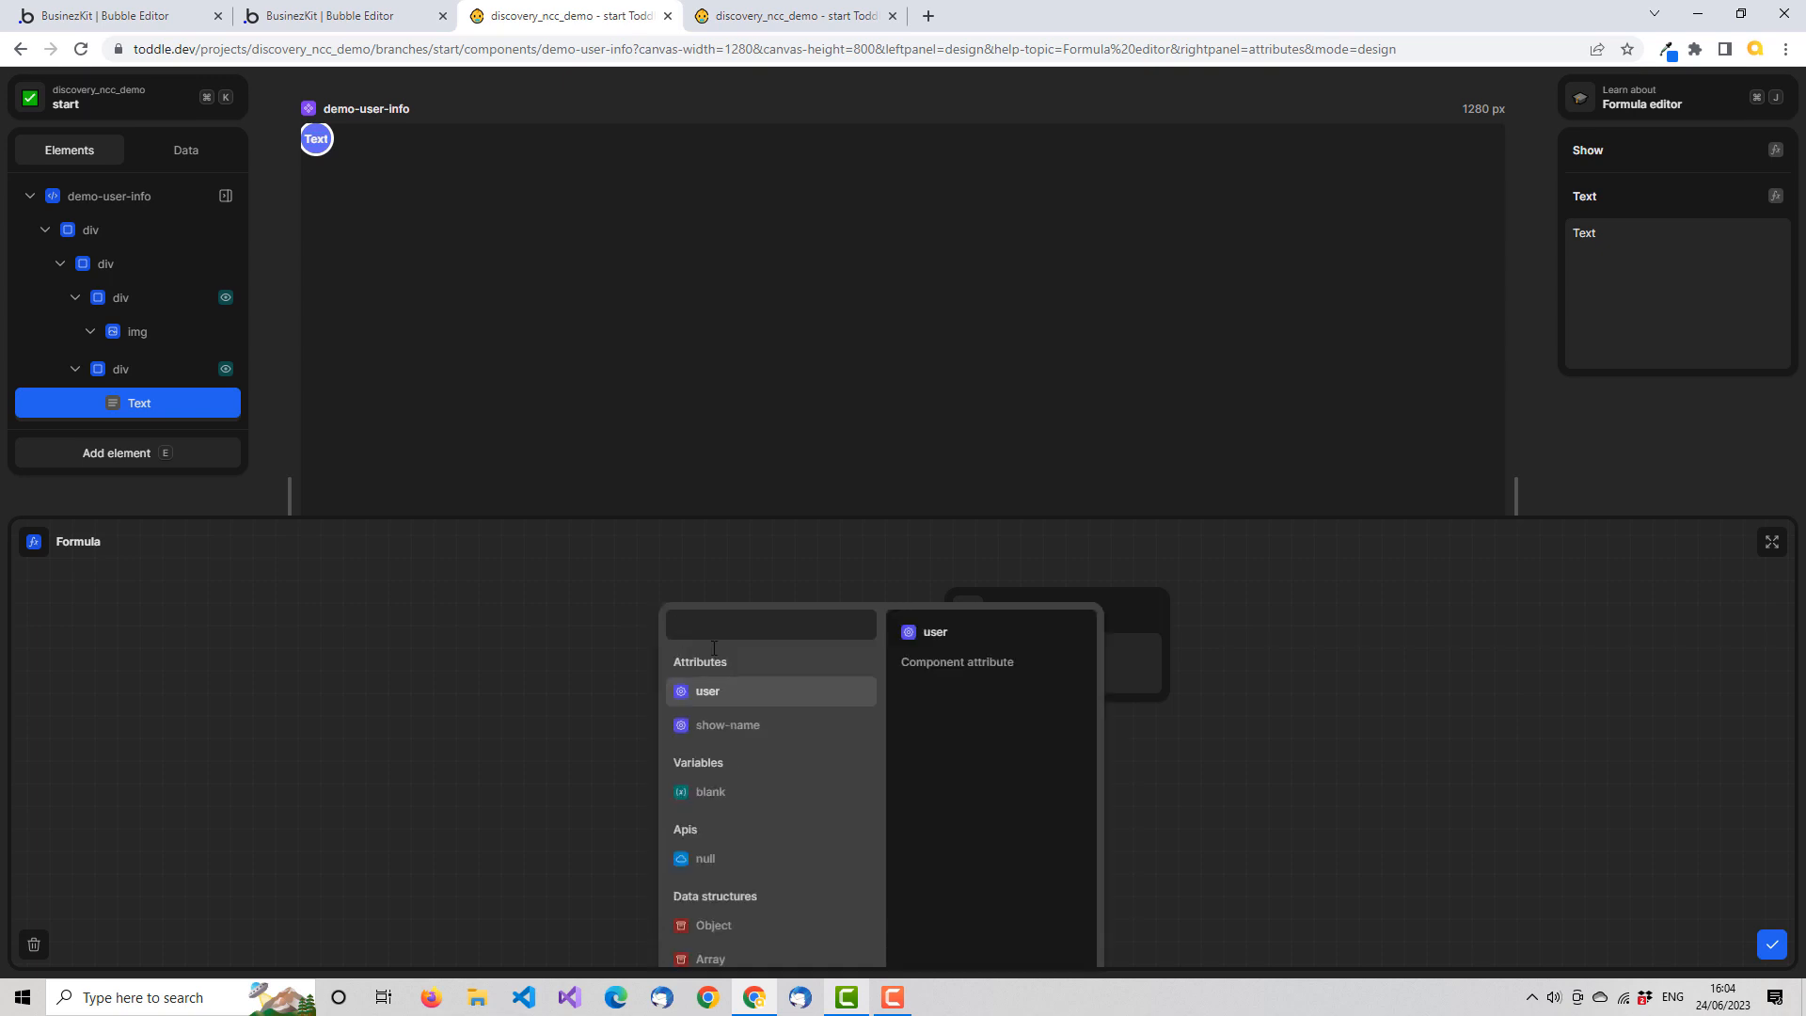
pyautogui.click(749, 701)
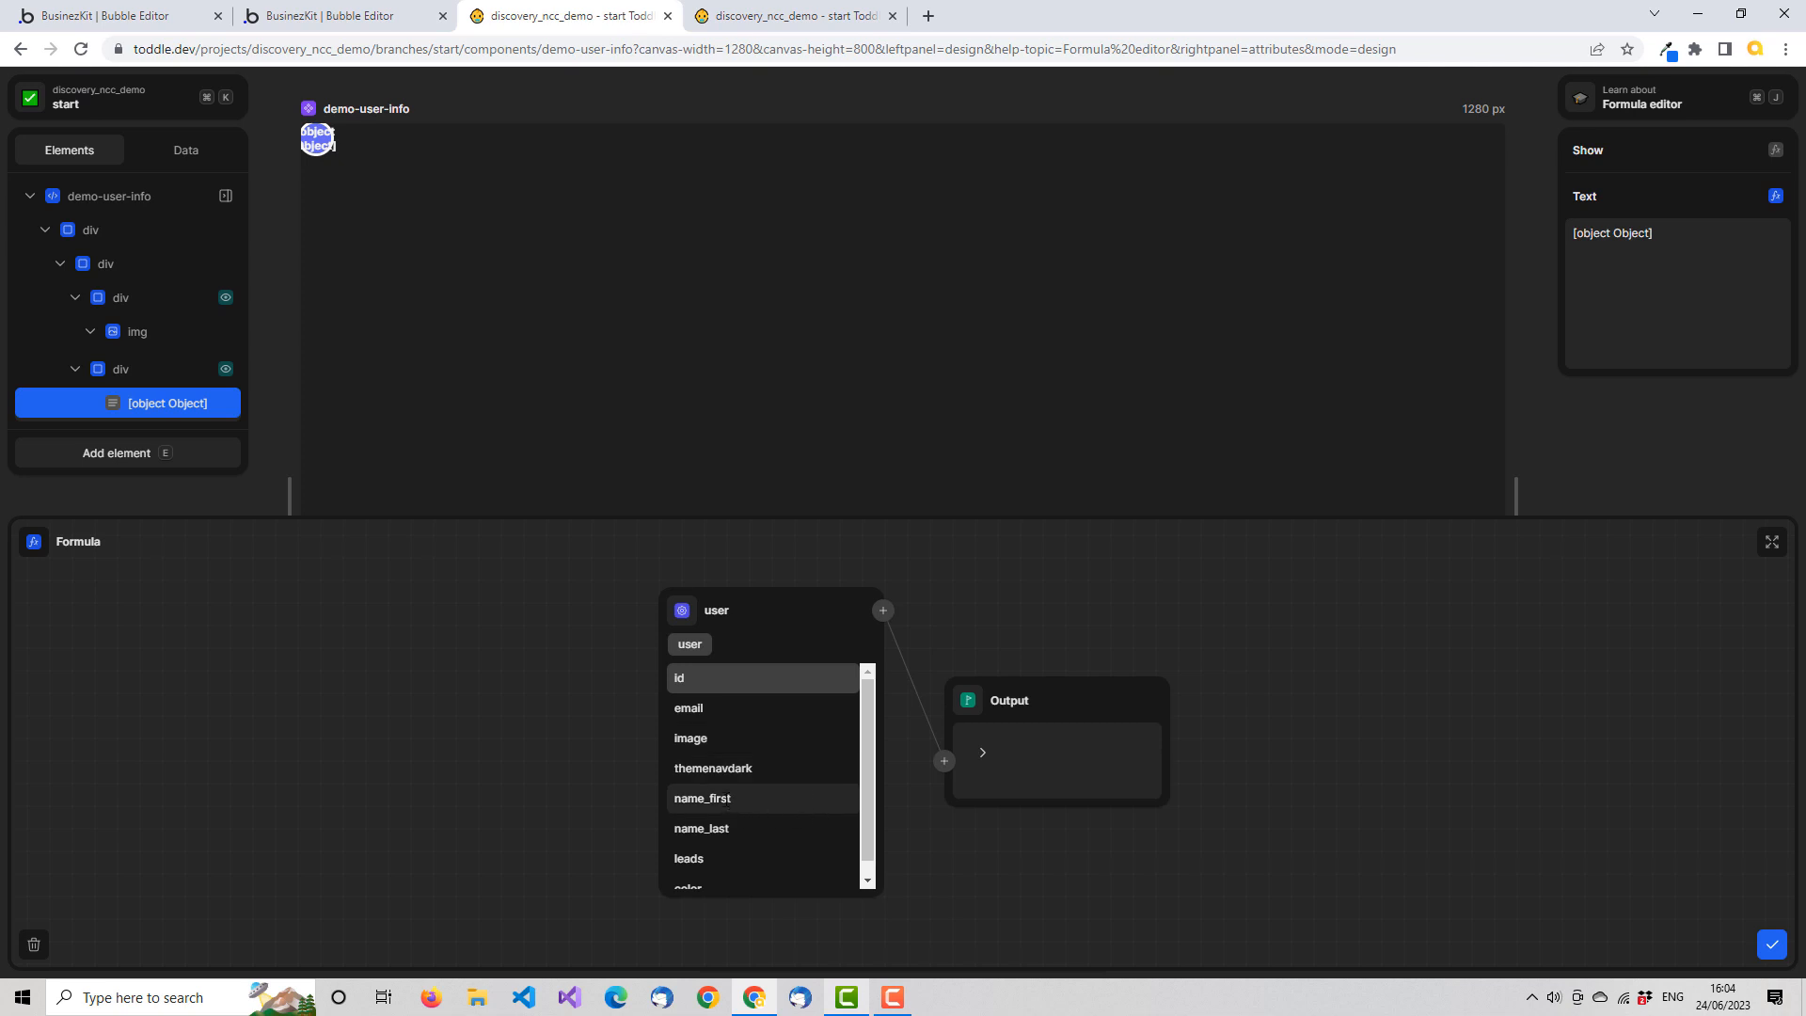
pyautogui.click(725, 799)
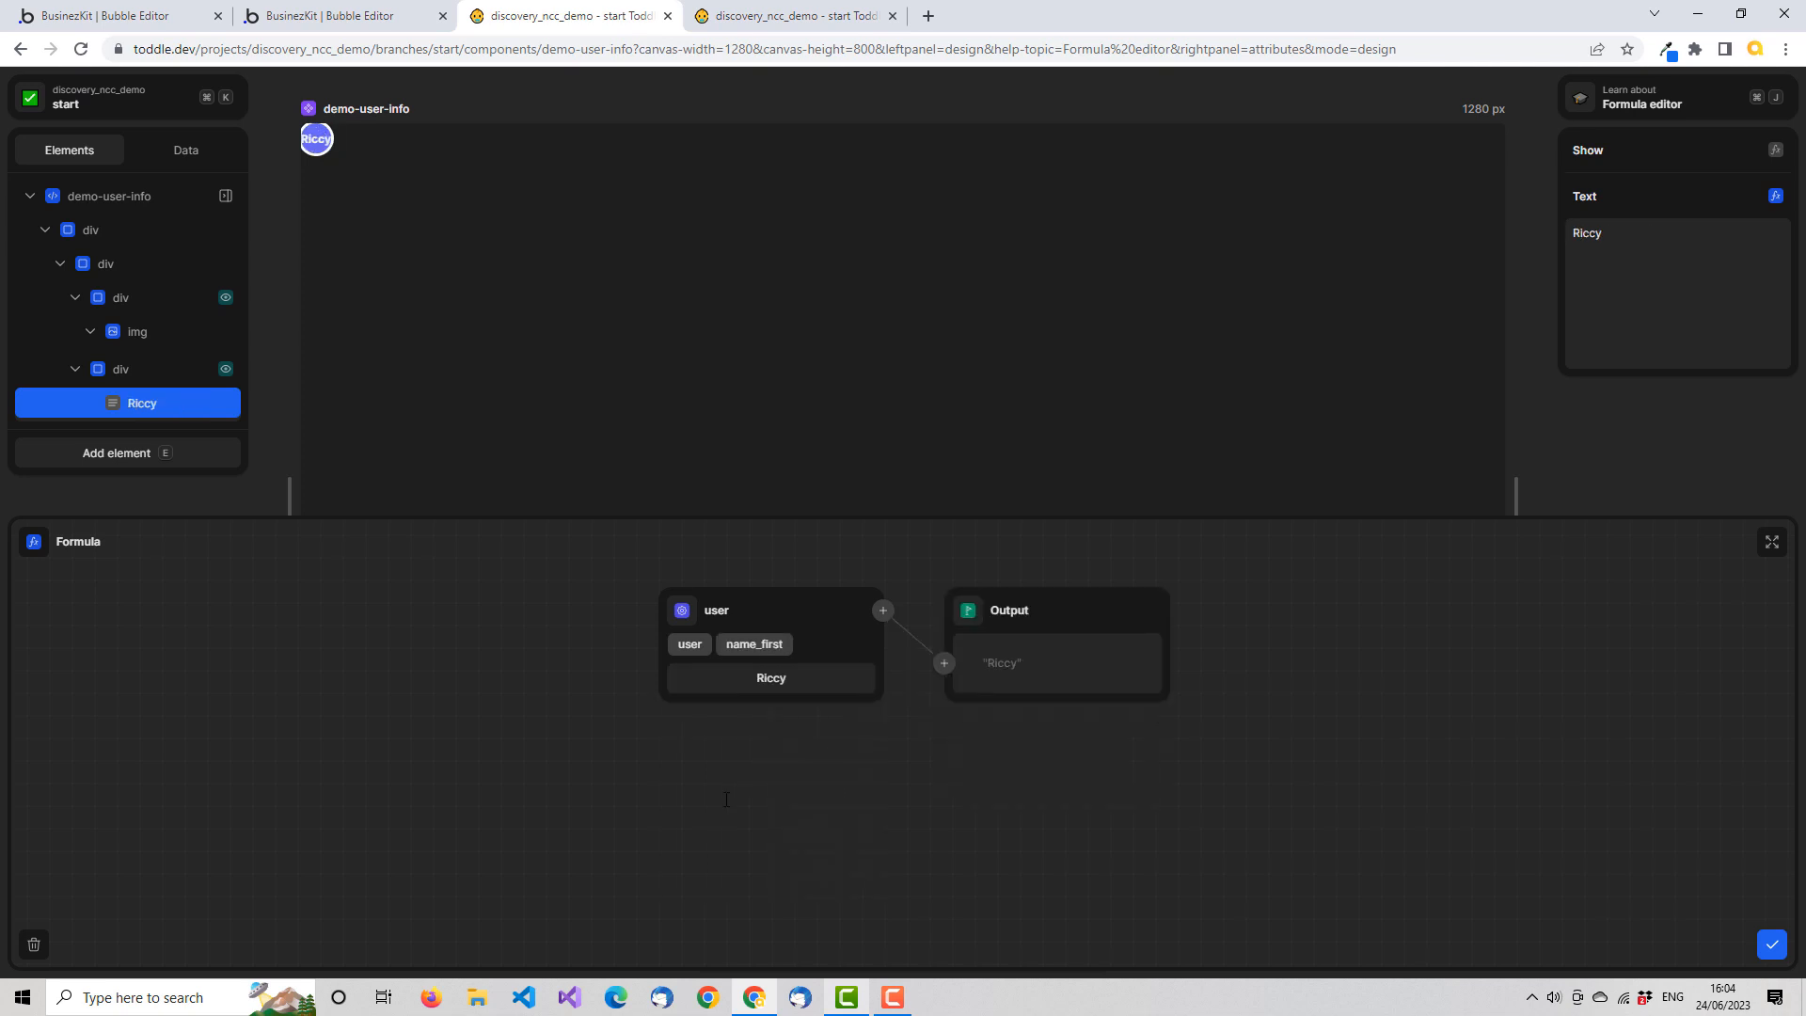
# Insert a Take formula with a count of 1 between the name_first value and the output
pyautogui.click(945, 665)
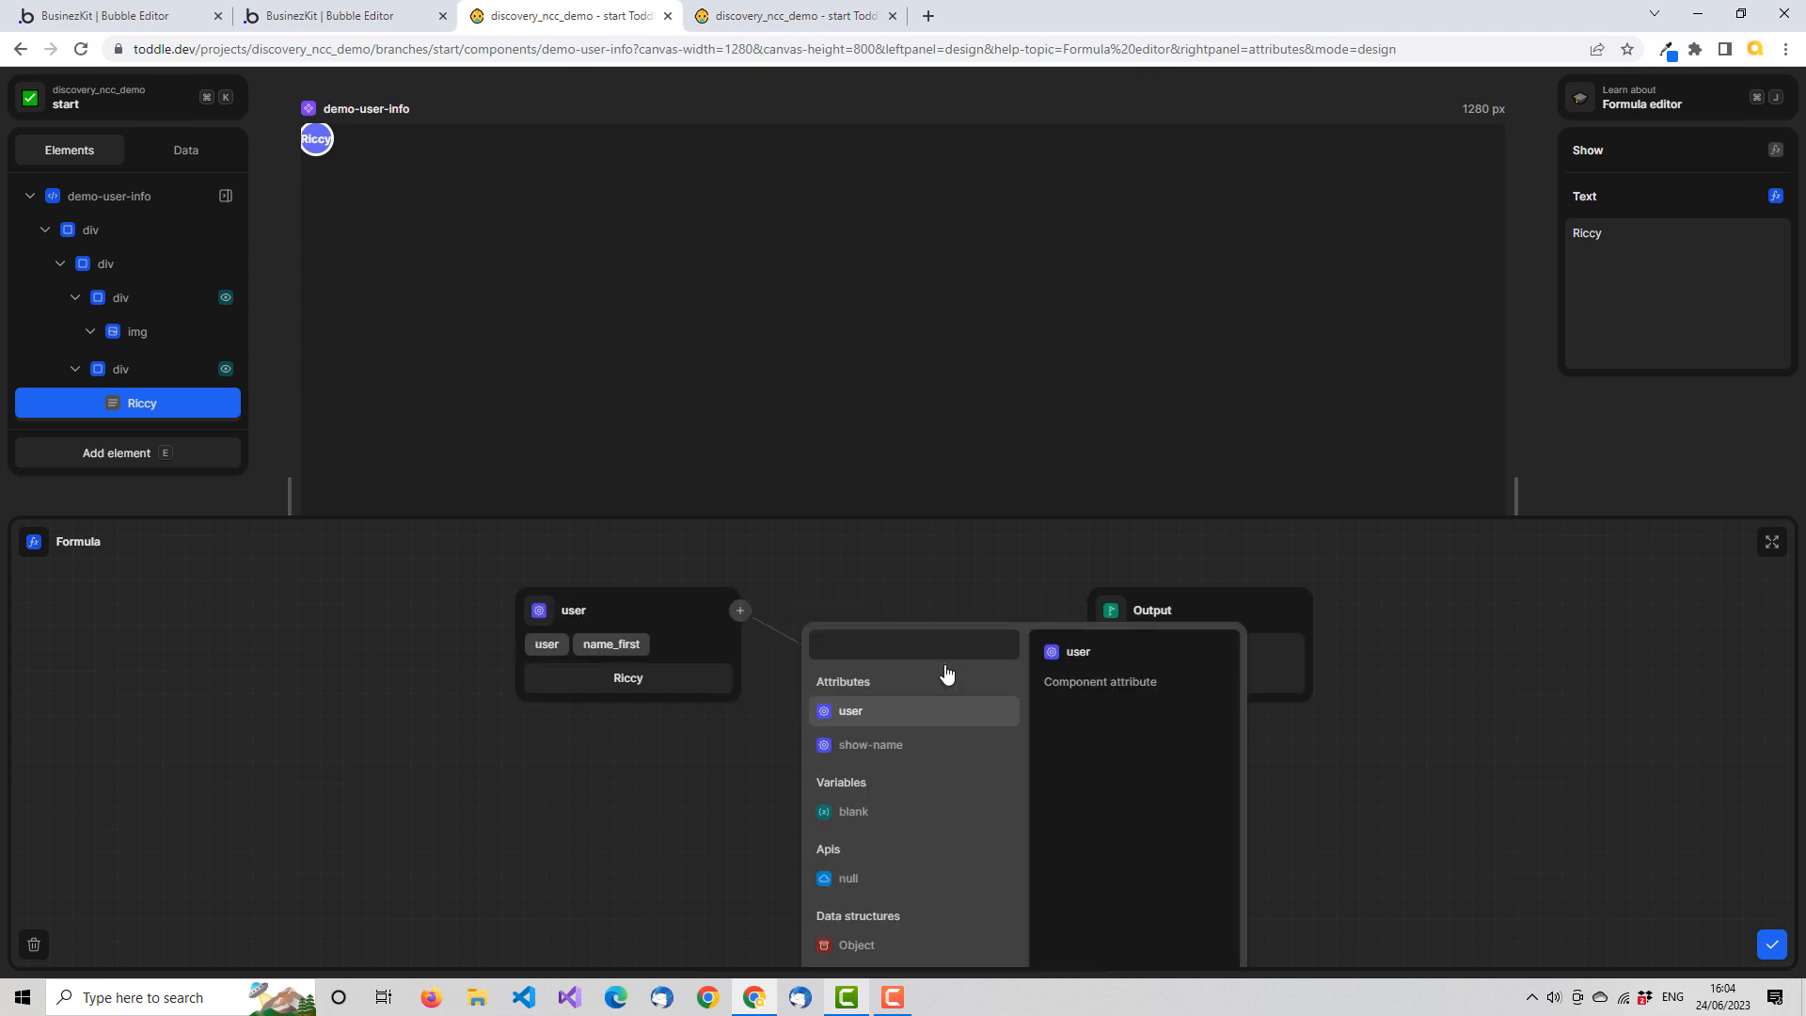
pyautogui.write('ta')
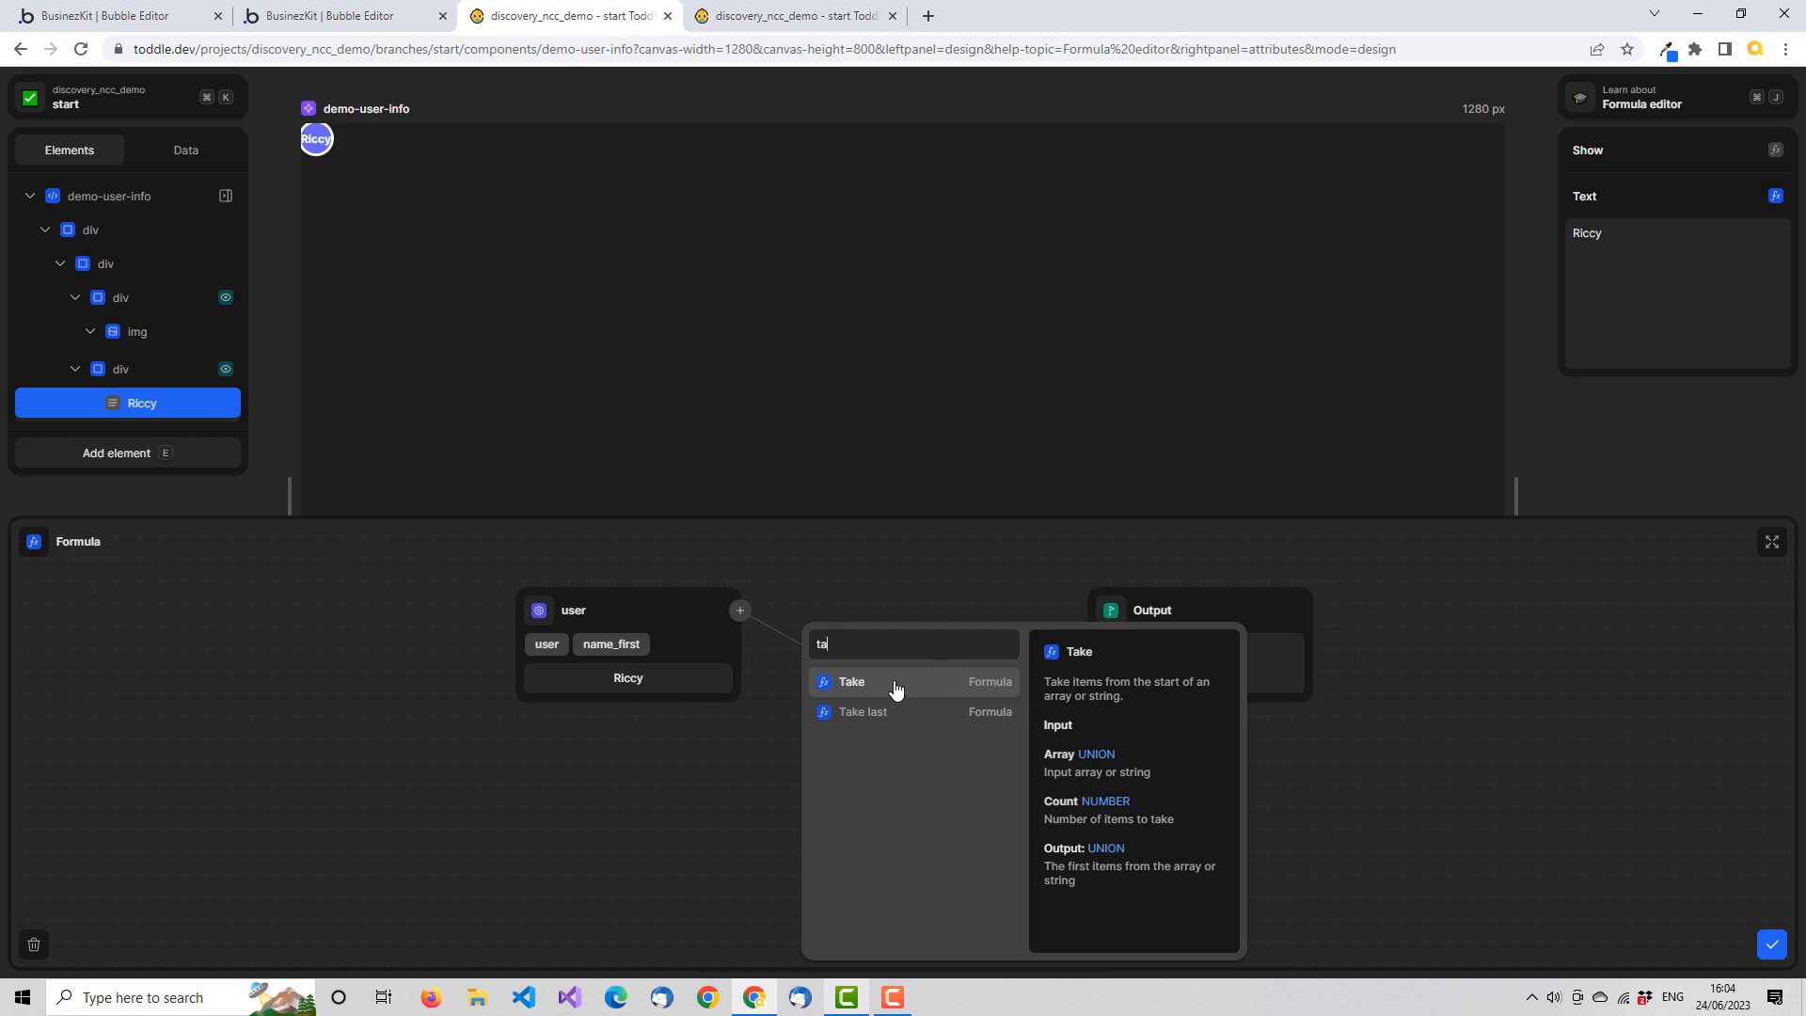
pyautogui.click(896, 690)
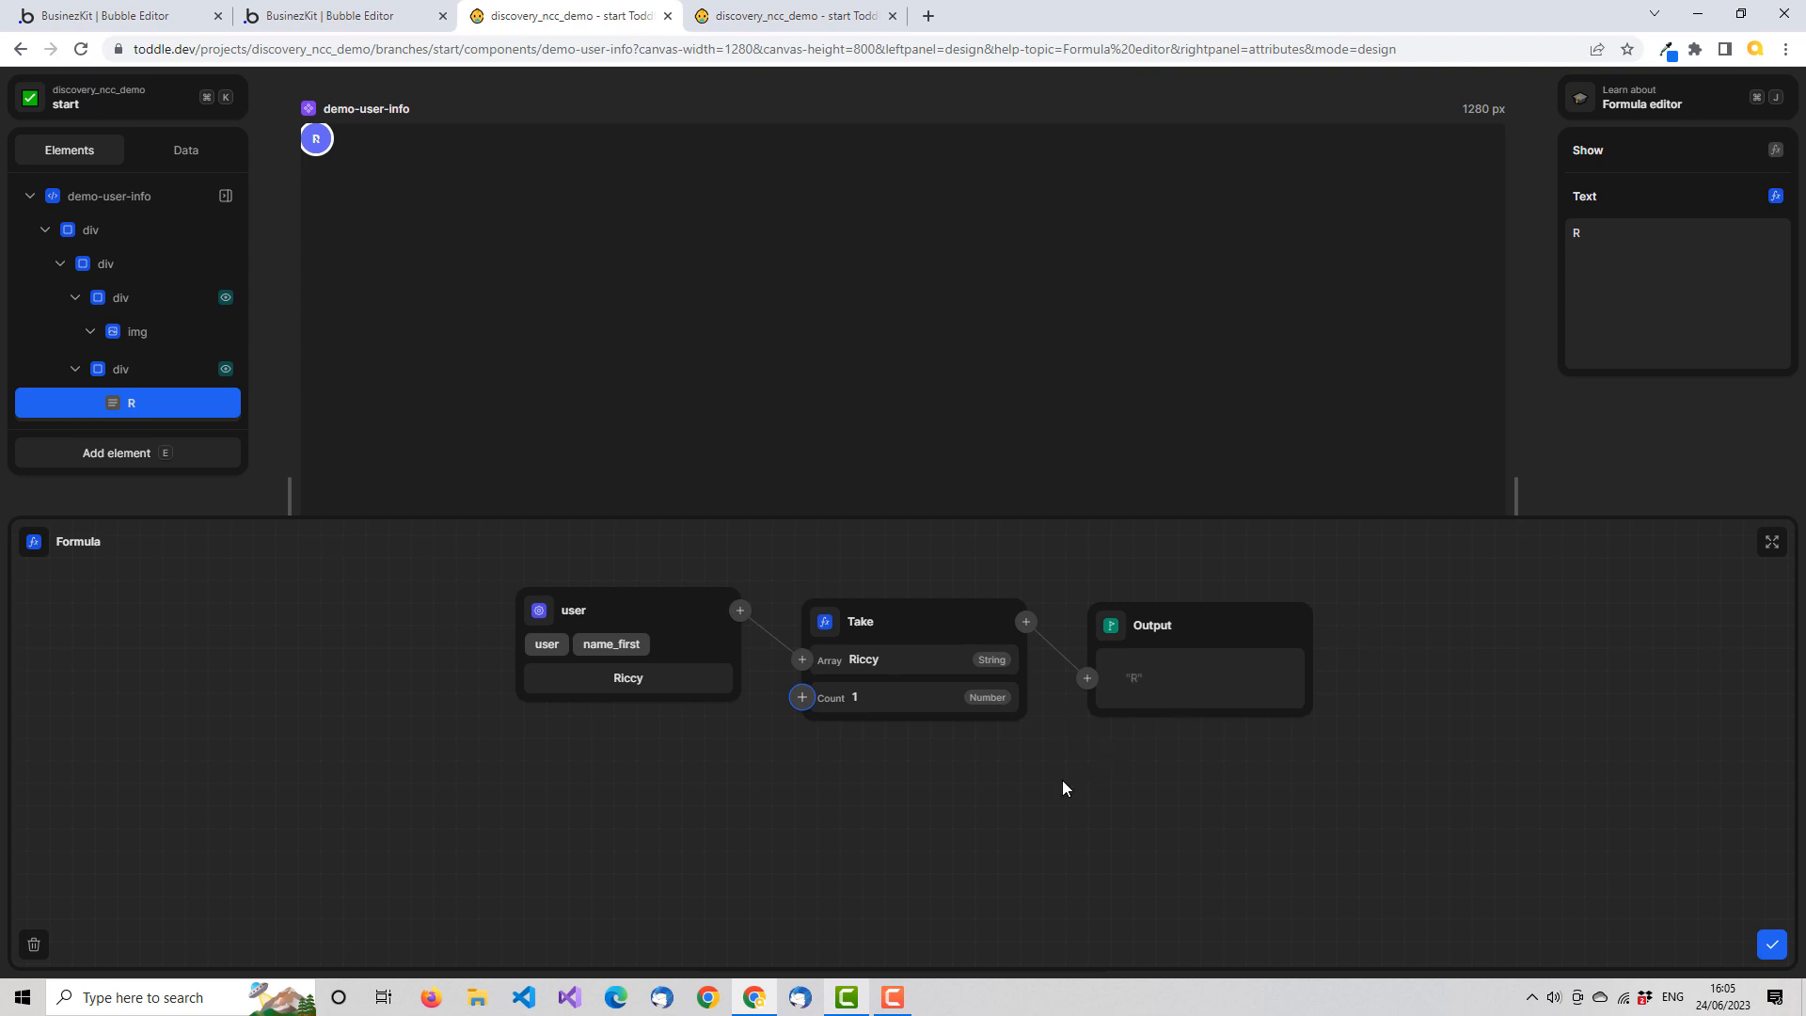
# Insert a Concatenate formula between Take and the output, and add a second input to it
pyautogui.click(1087, 680)
pyautogui.write('con')
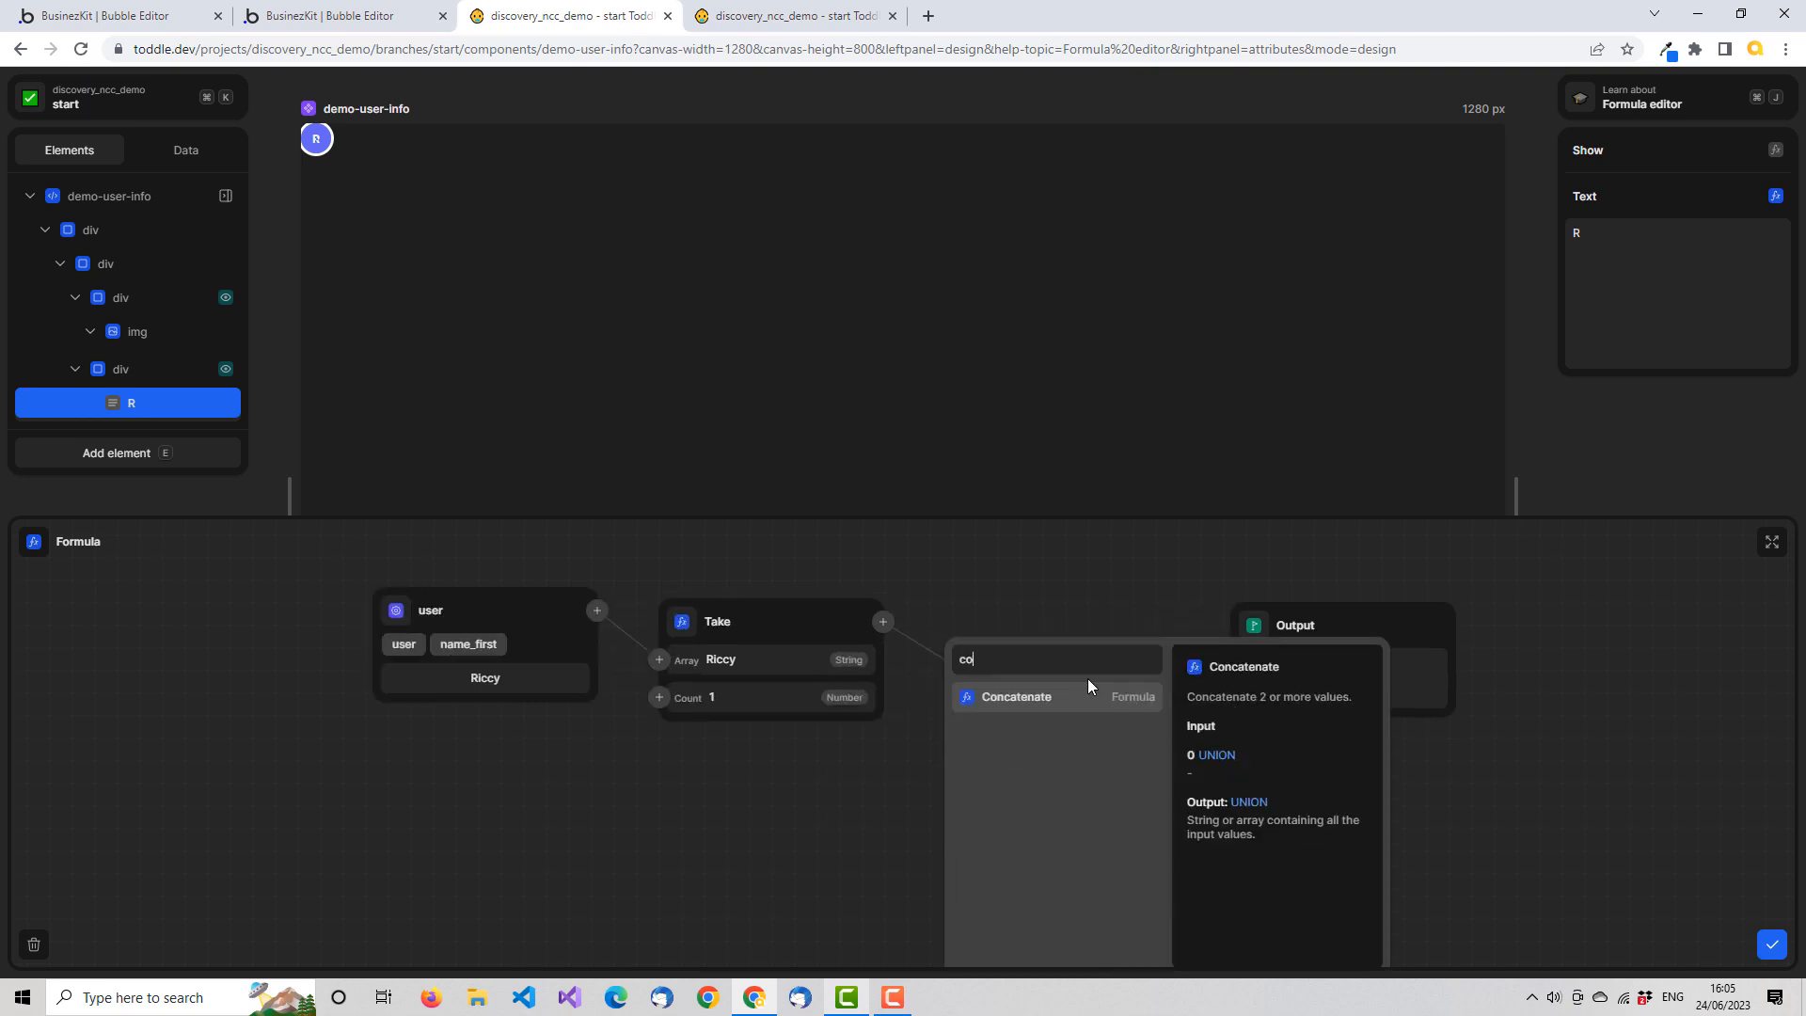
pyautogui.click(1067, 698)
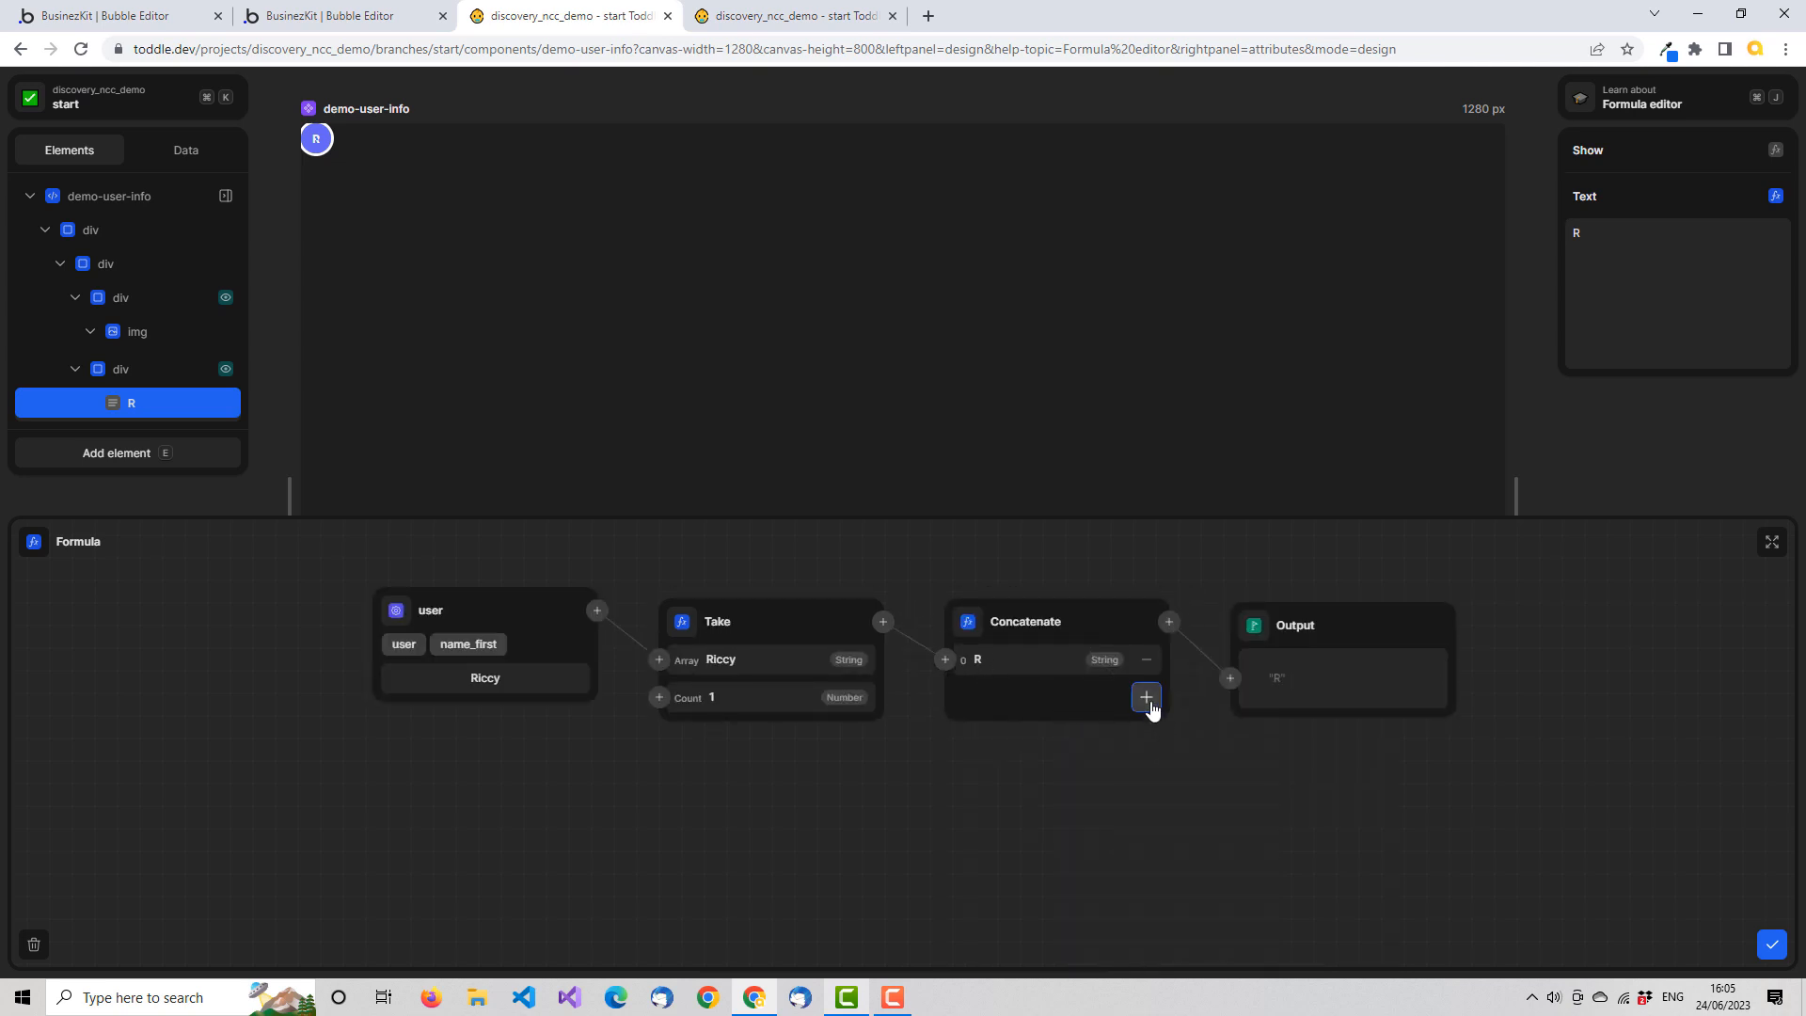
pyautogui.click(1148, 701)
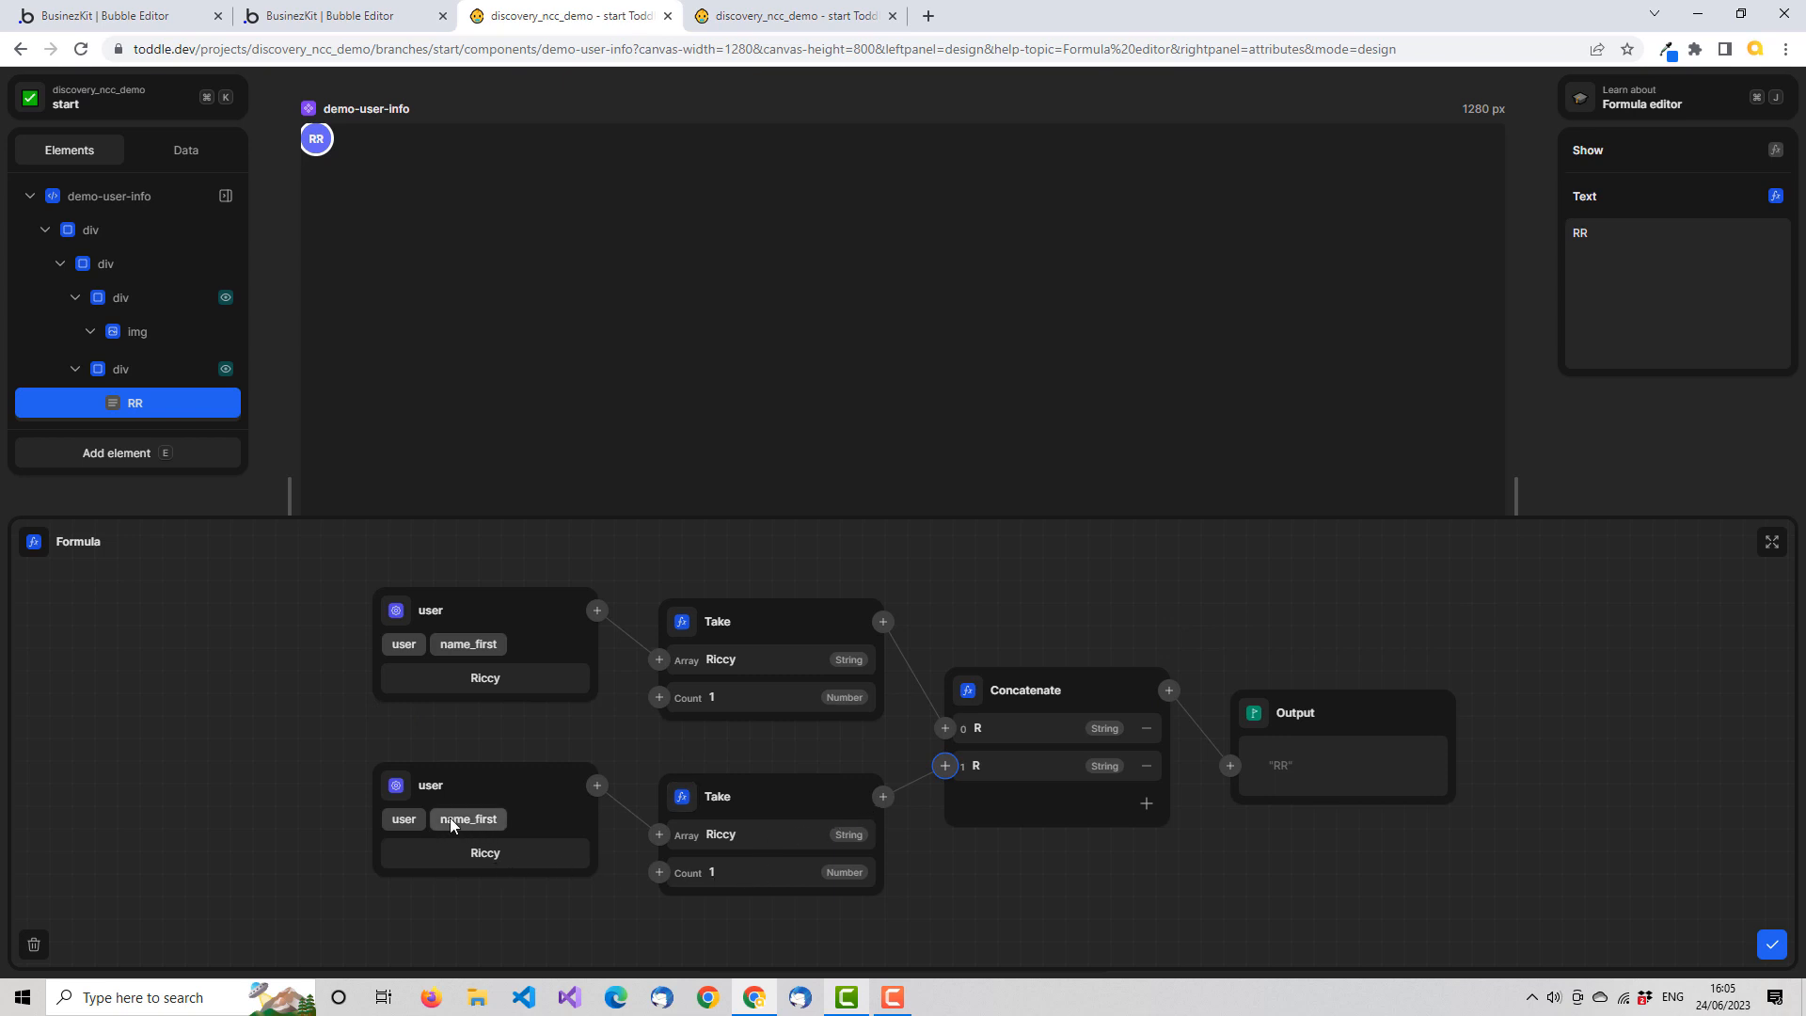
# Change the user field feeding Concatenate's second input to name_last
pyautogui.click(410, 817)
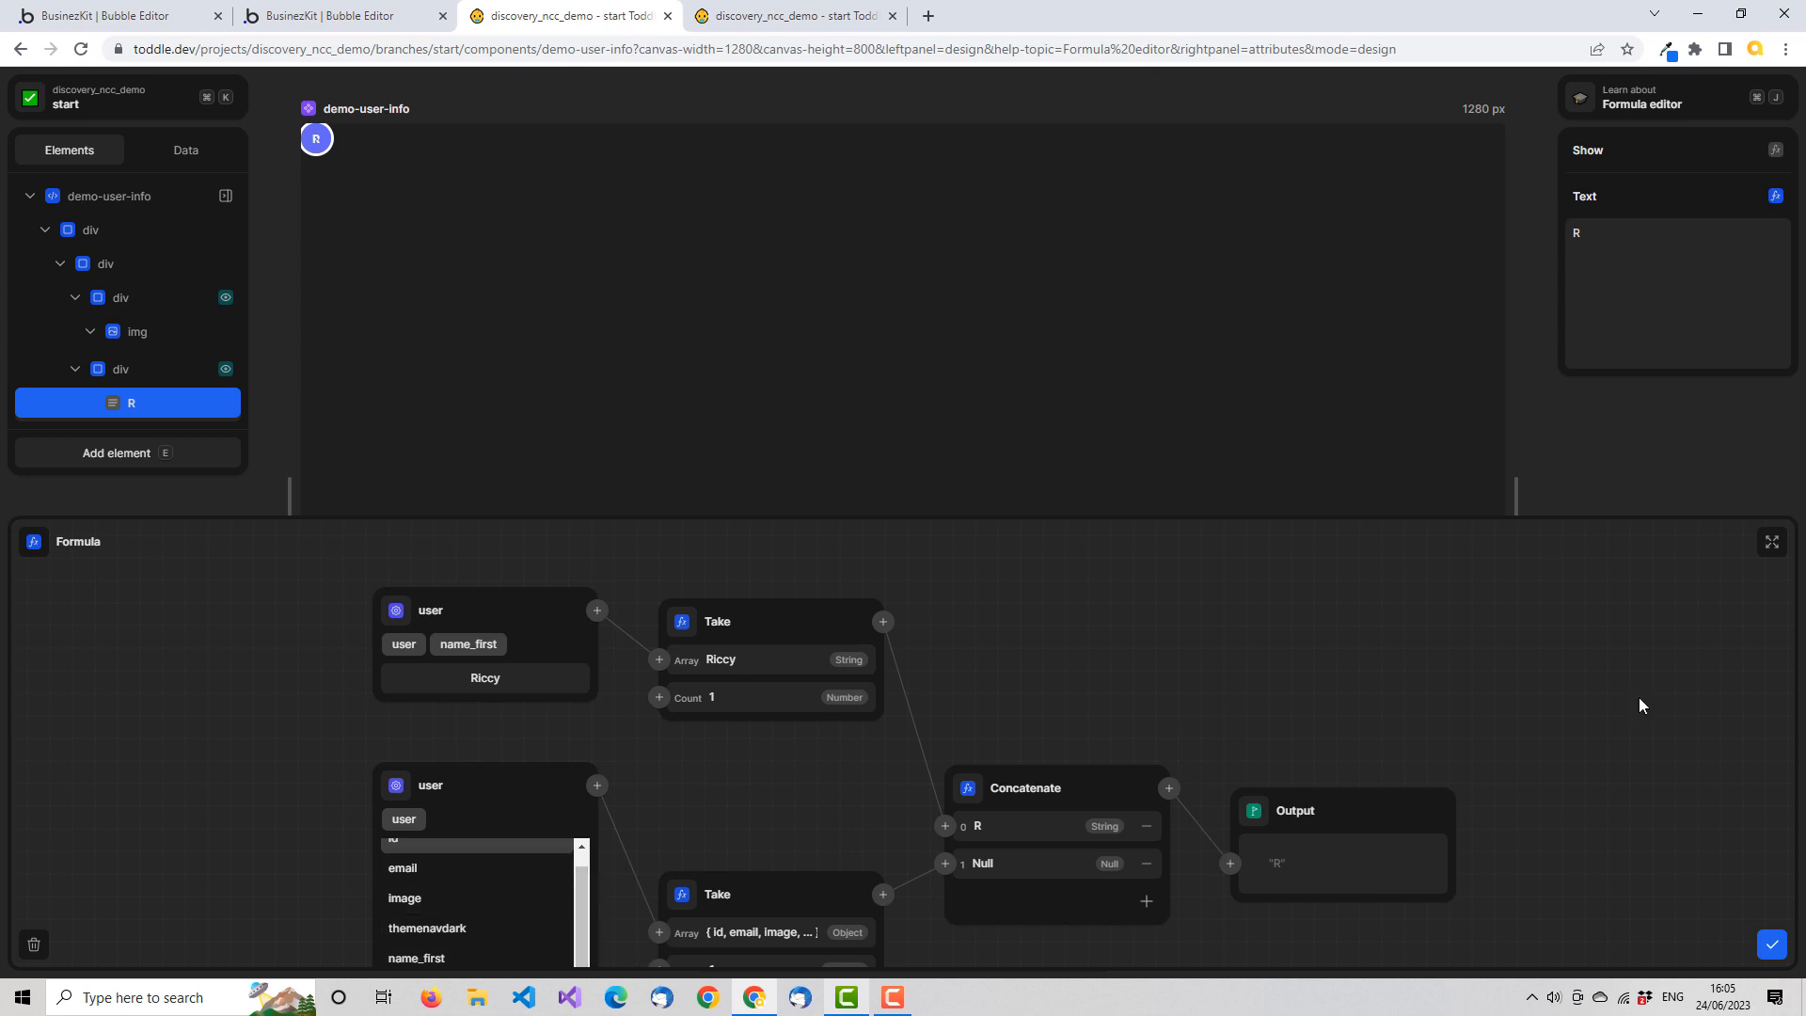
pyautogui.scroll(-1, 1604, 748)
pyautogui.scroll(-1, 1601, 753)
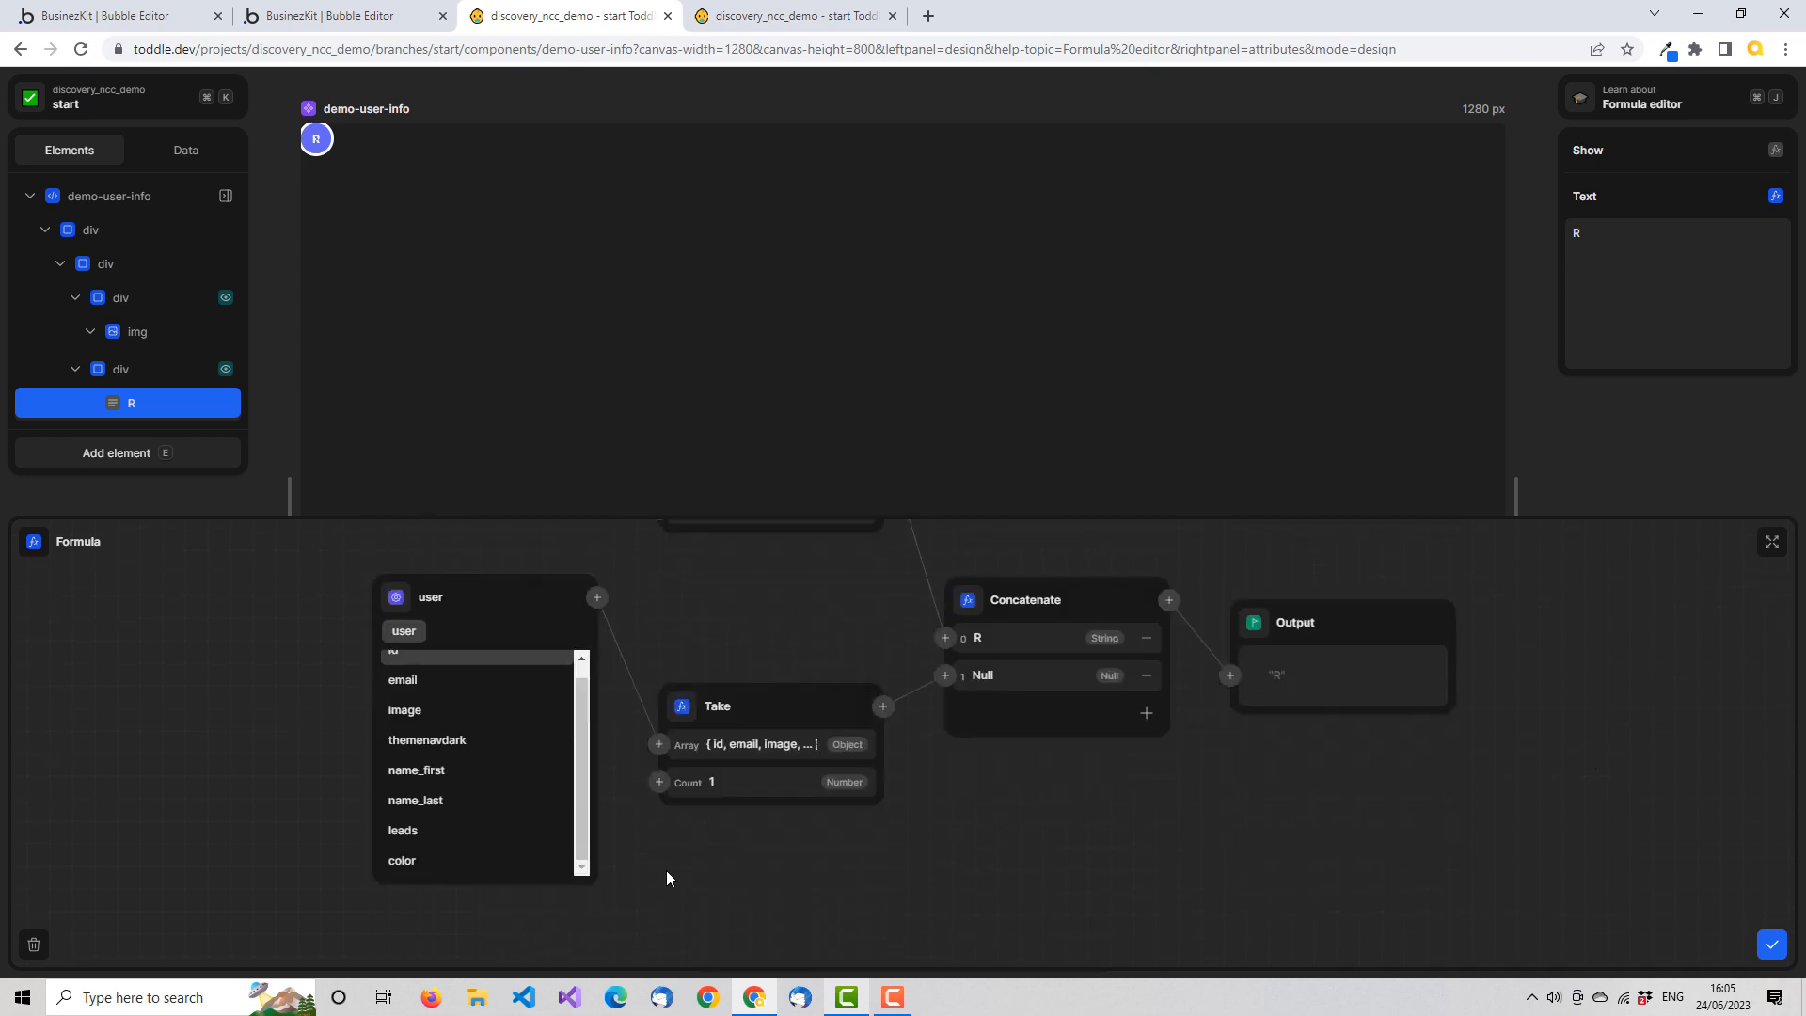
pyautogui.click(448, 798)
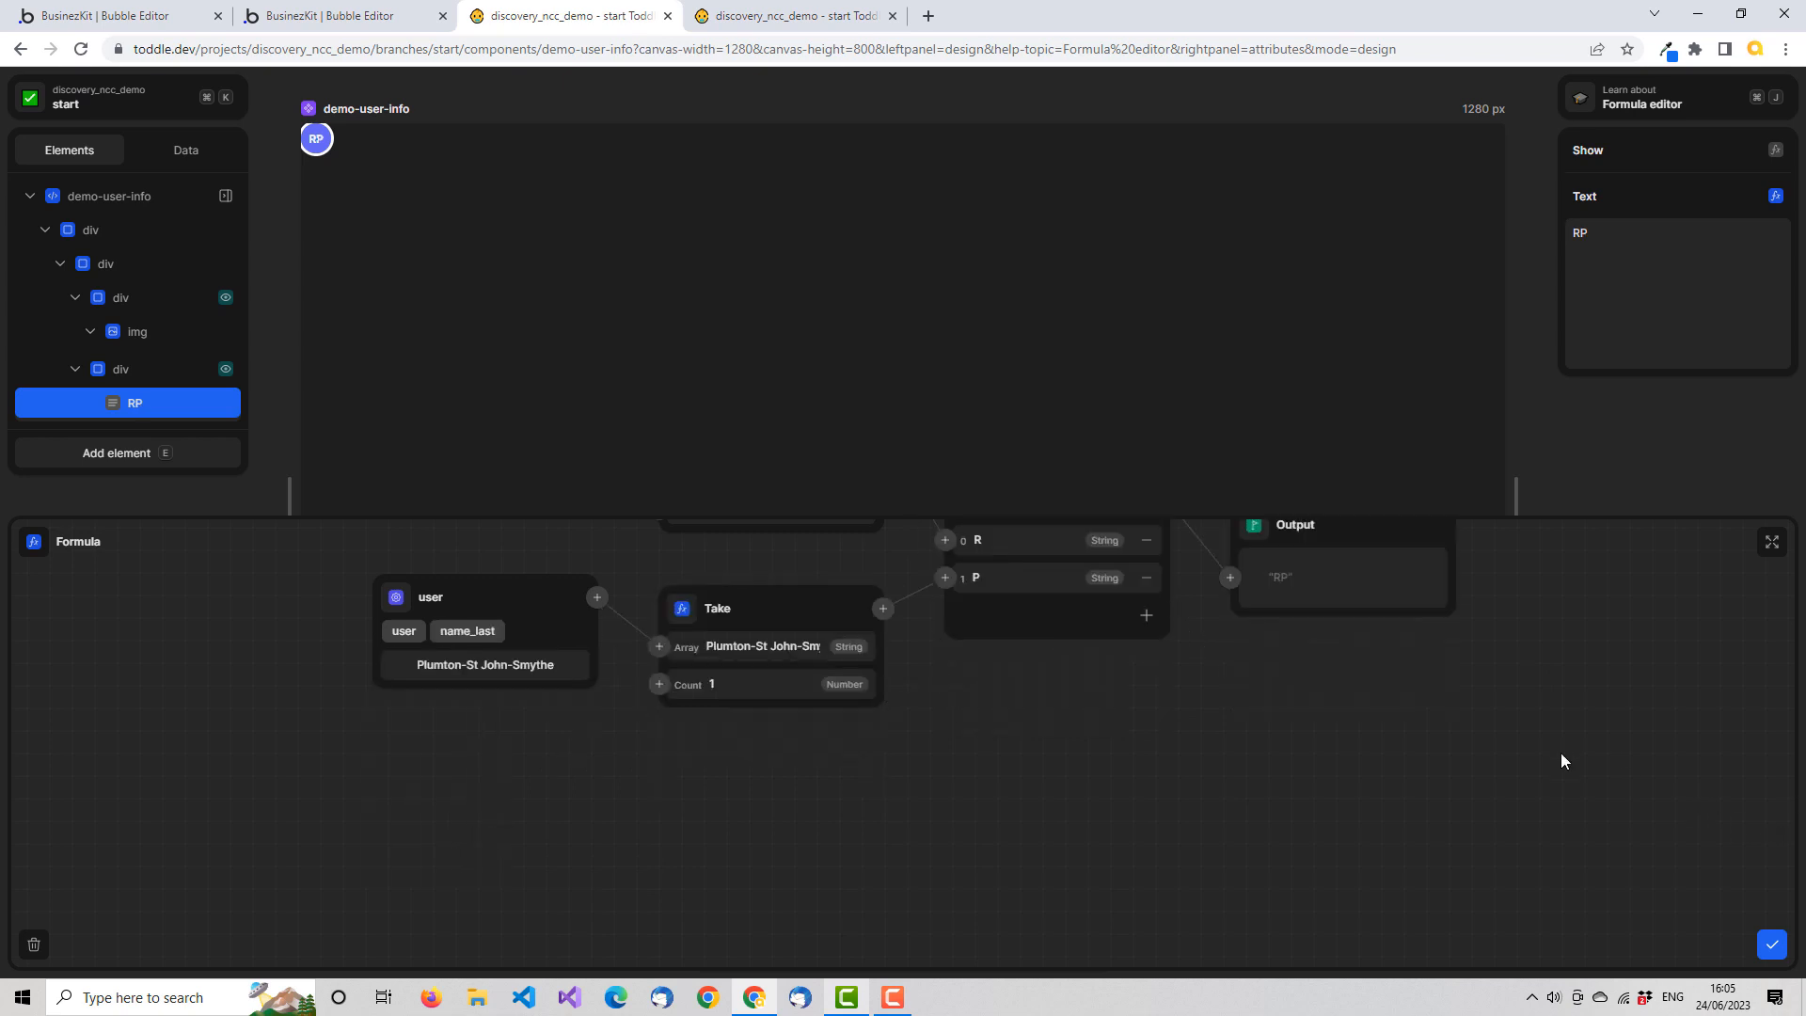
# Apply the finished initials formula to the Text element and close the formula editor
pyautogui.scroll(-1, 1566, 754)
pyautogui.scroll(3, 1599, 735)
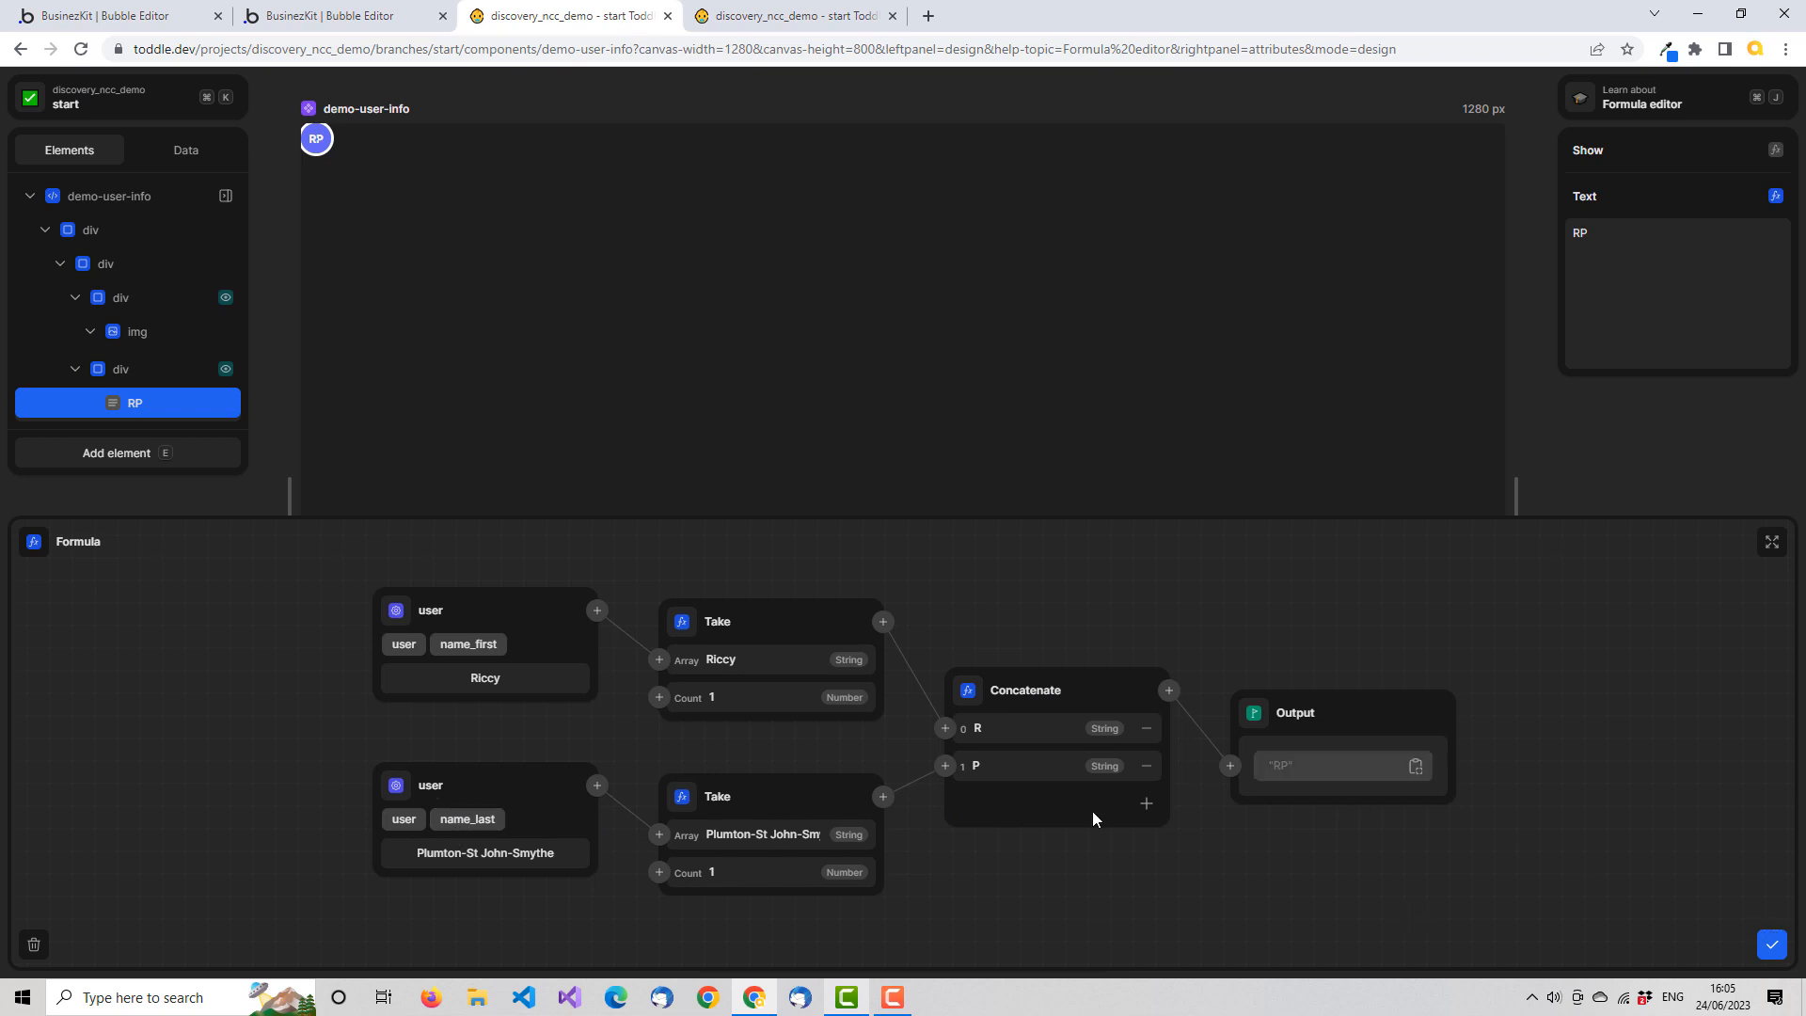
pyautogui.click(1769, 944)
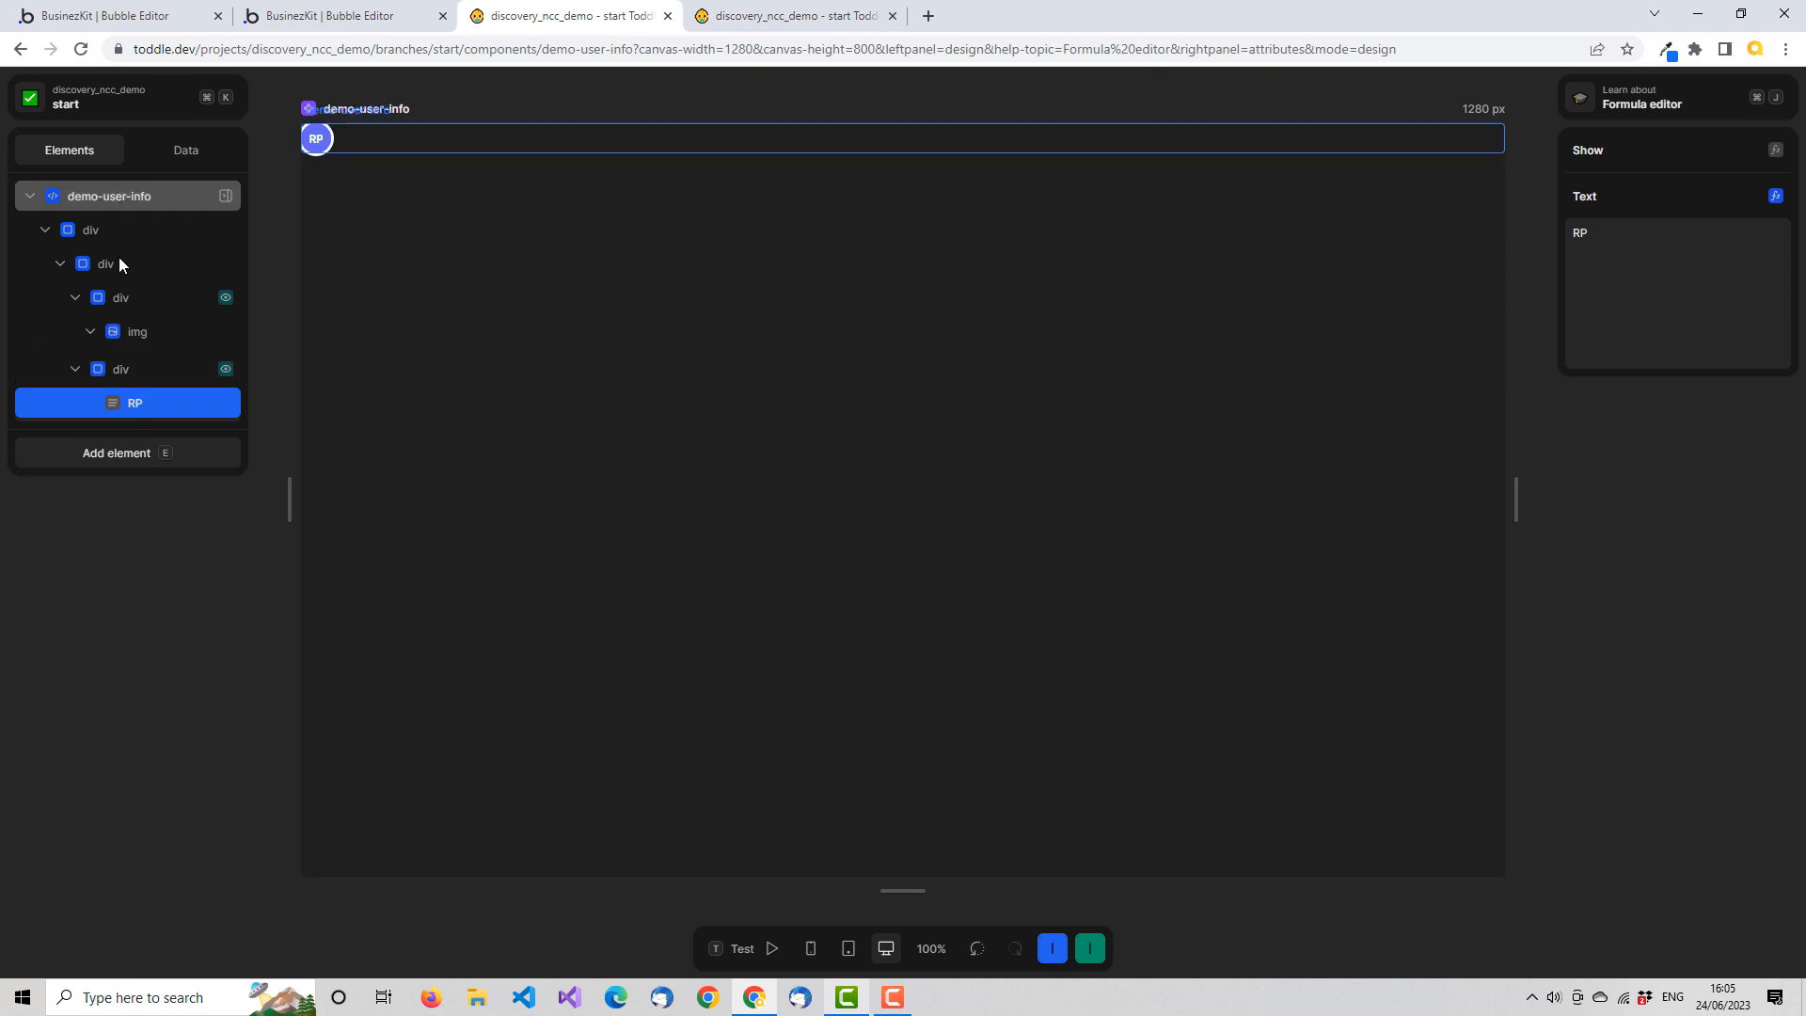
# On the HomePage, insert the demo-user-info project component into the list item's row div, after the company name paragraph
pyautogui.click(804, 24)
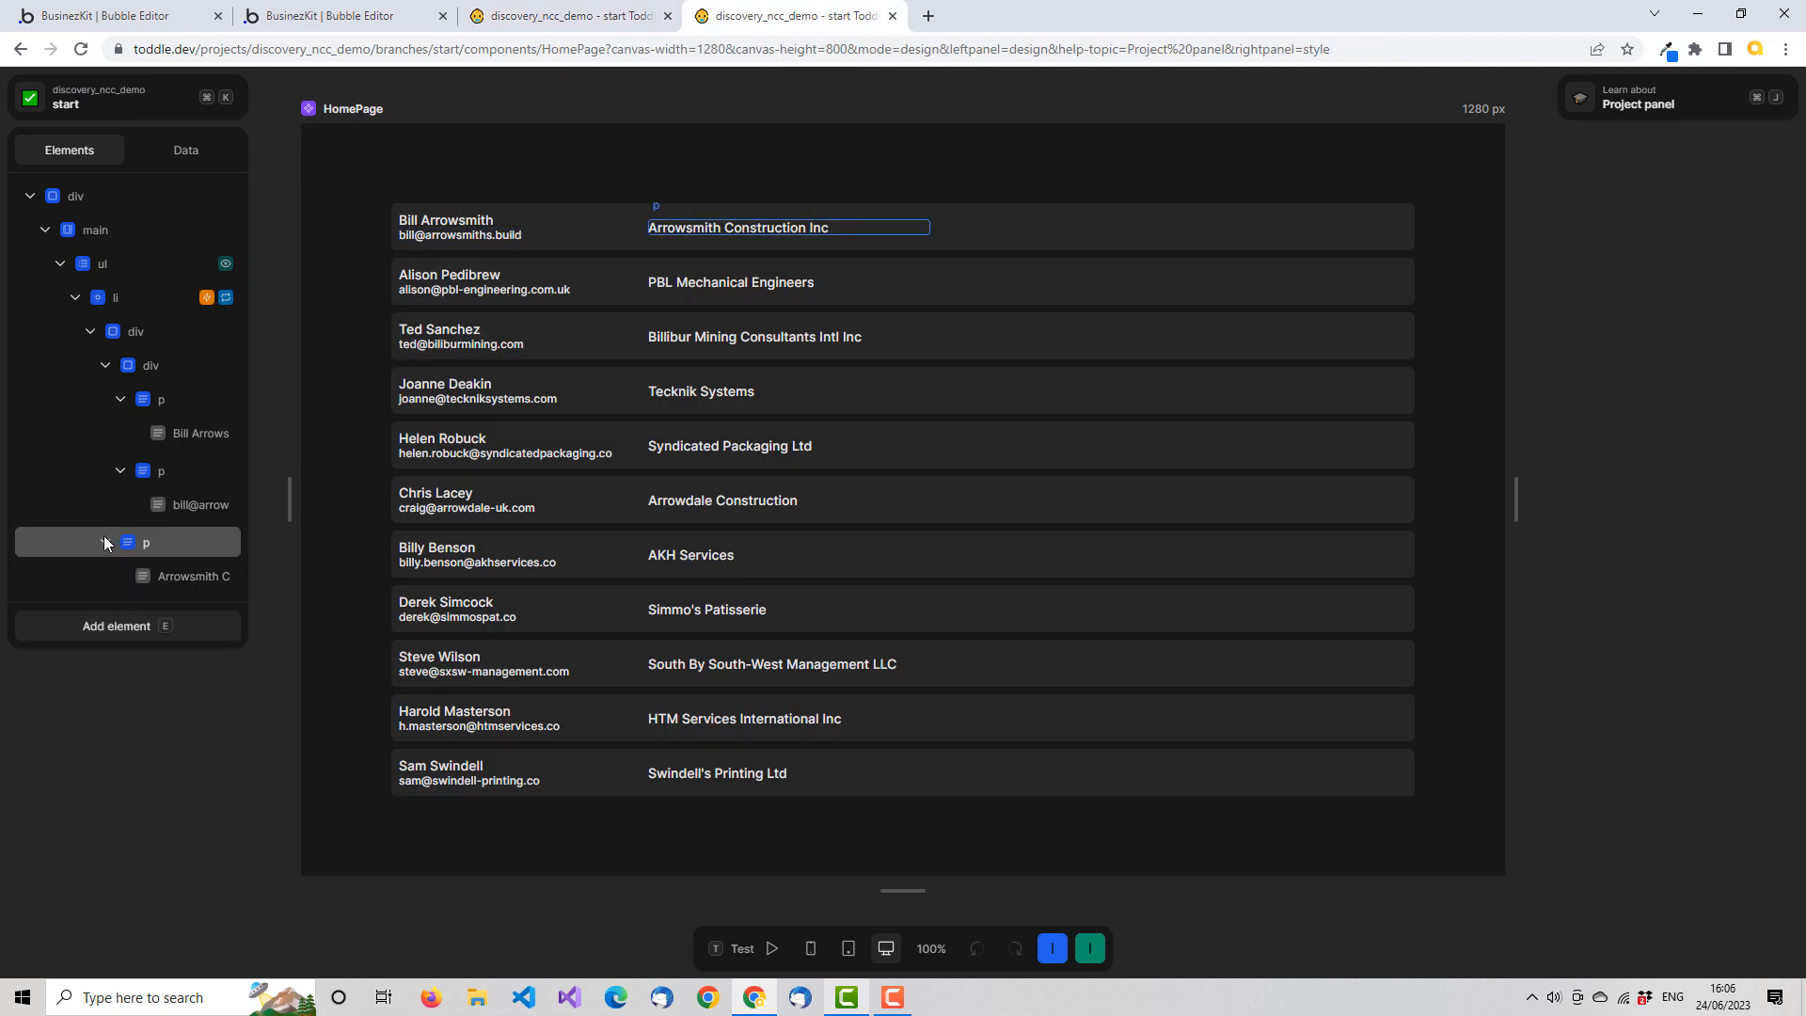
pyautogui.click(104, 366)
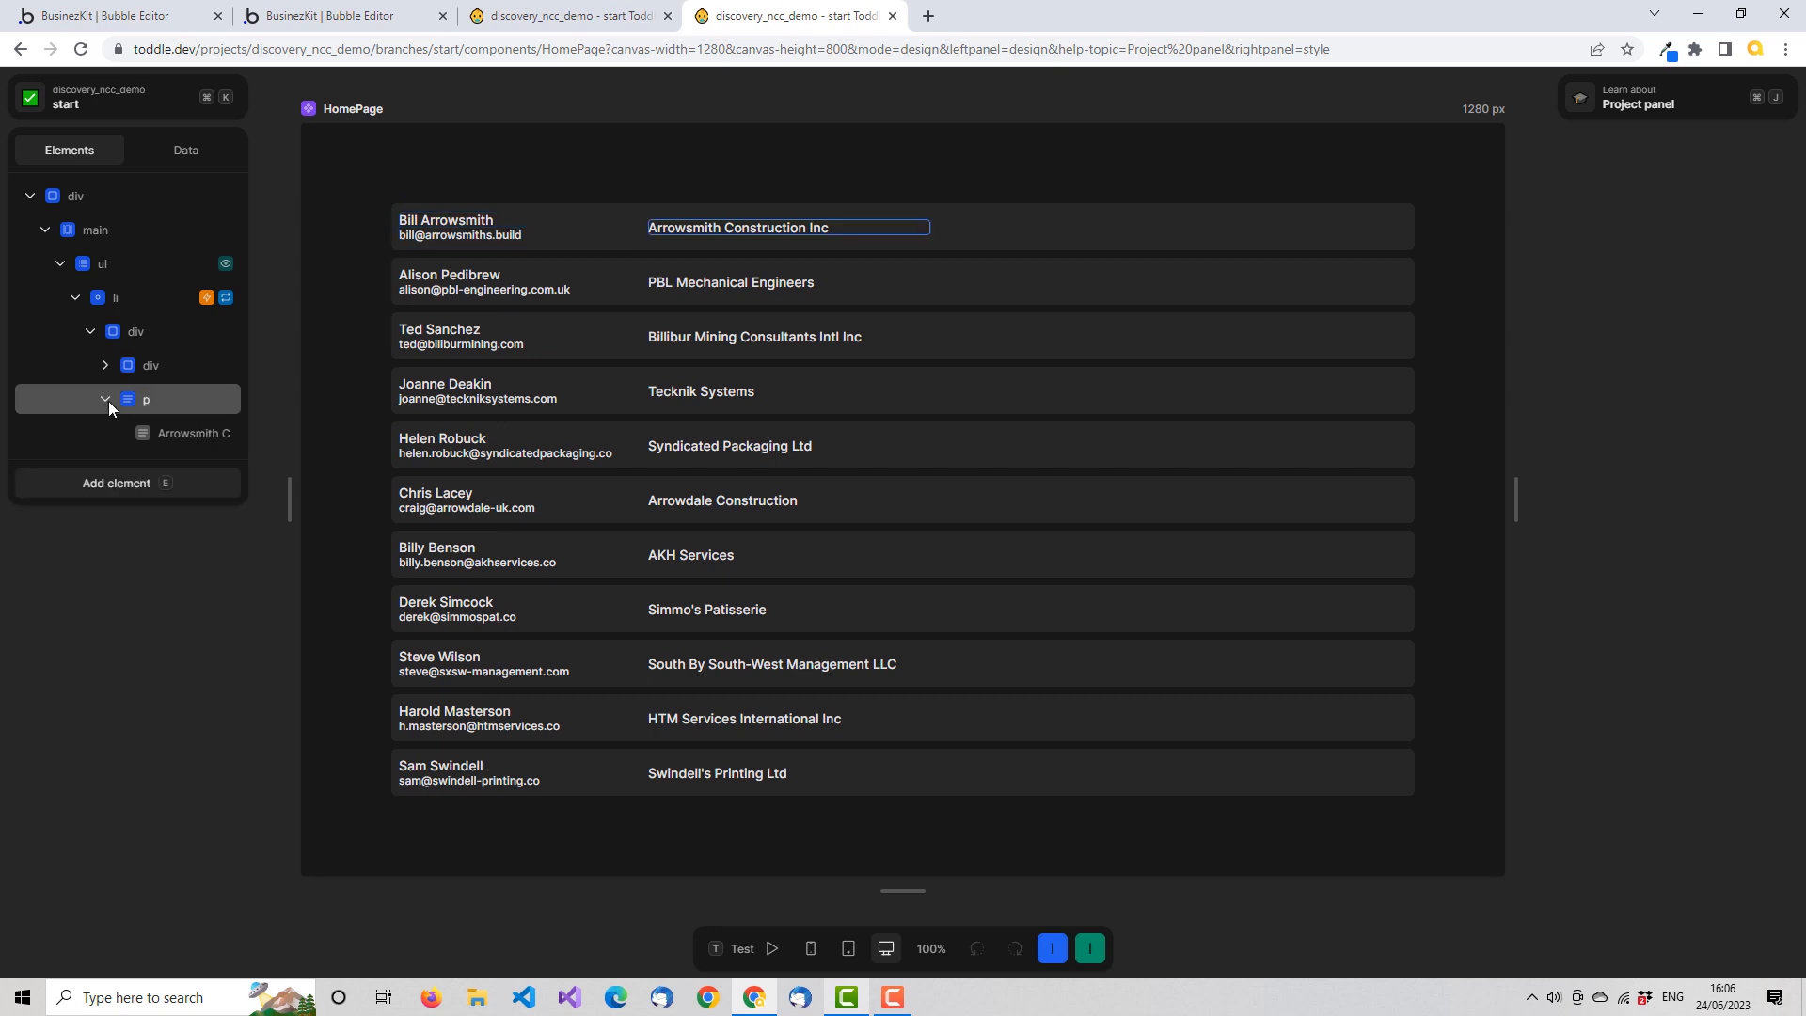
pyautogui.click(138, 364)
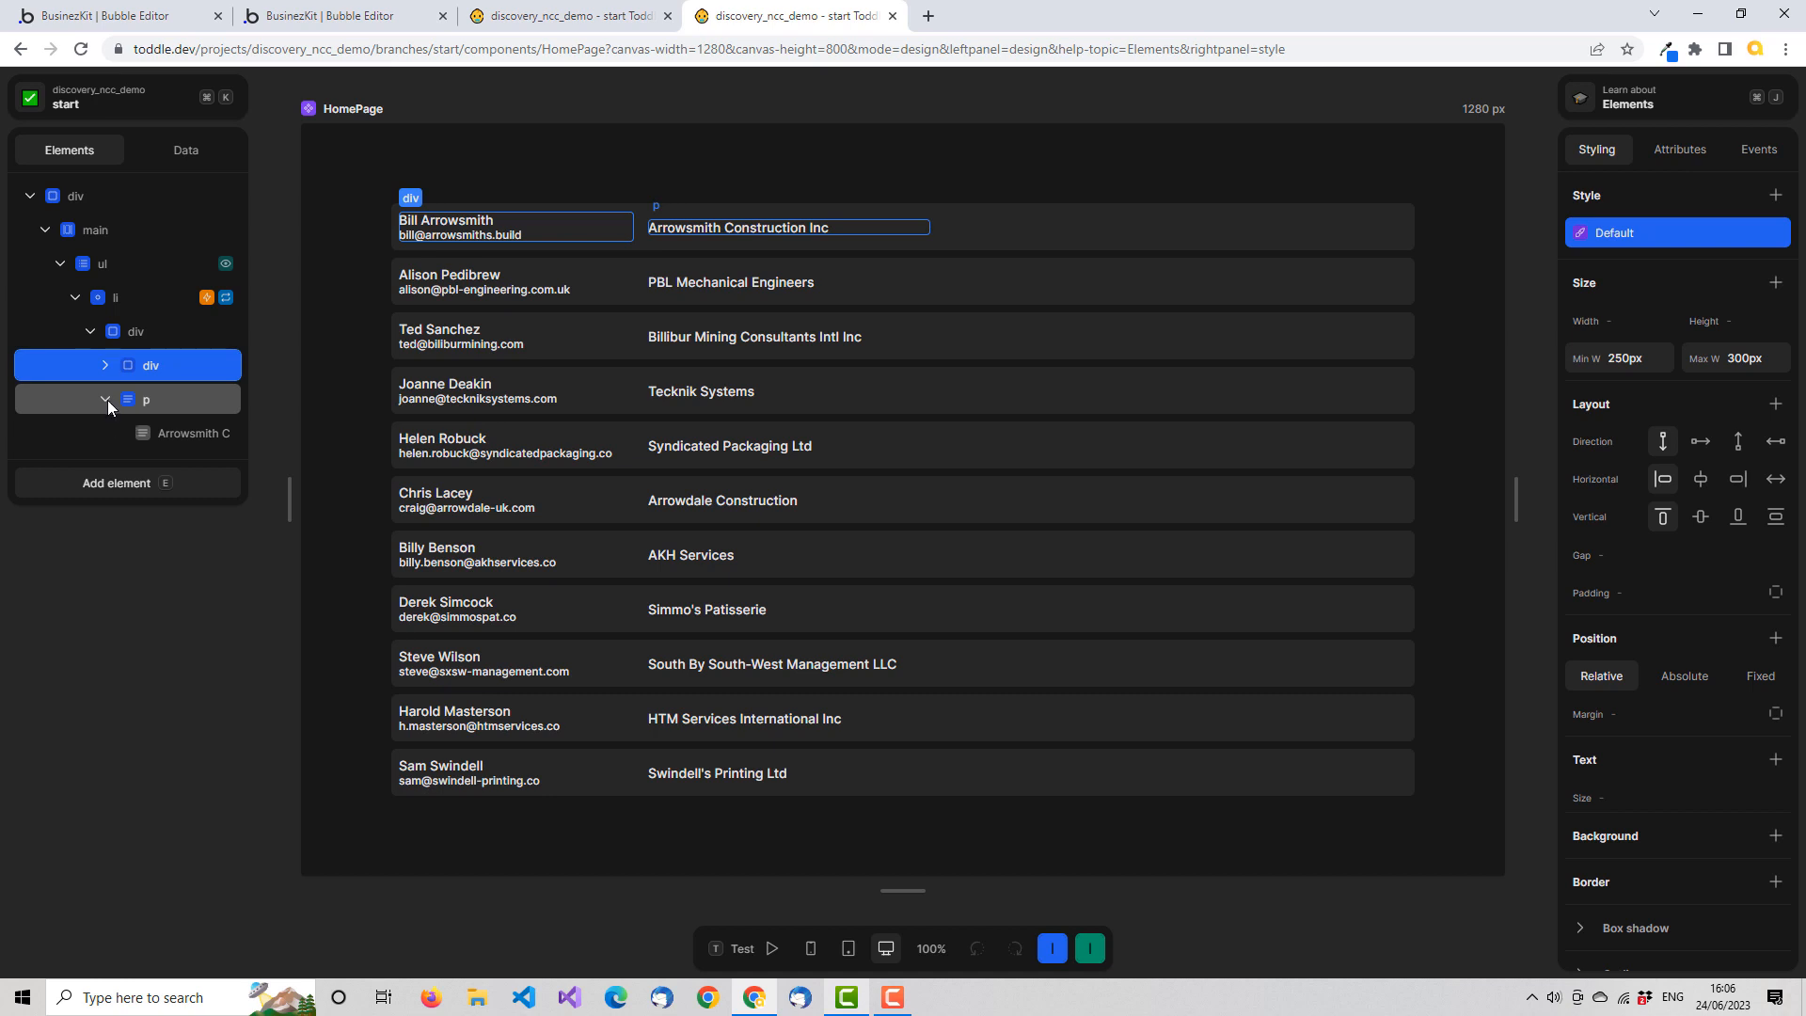
pyautogui.click(119, 333)
pyautogui.click(171, 485)
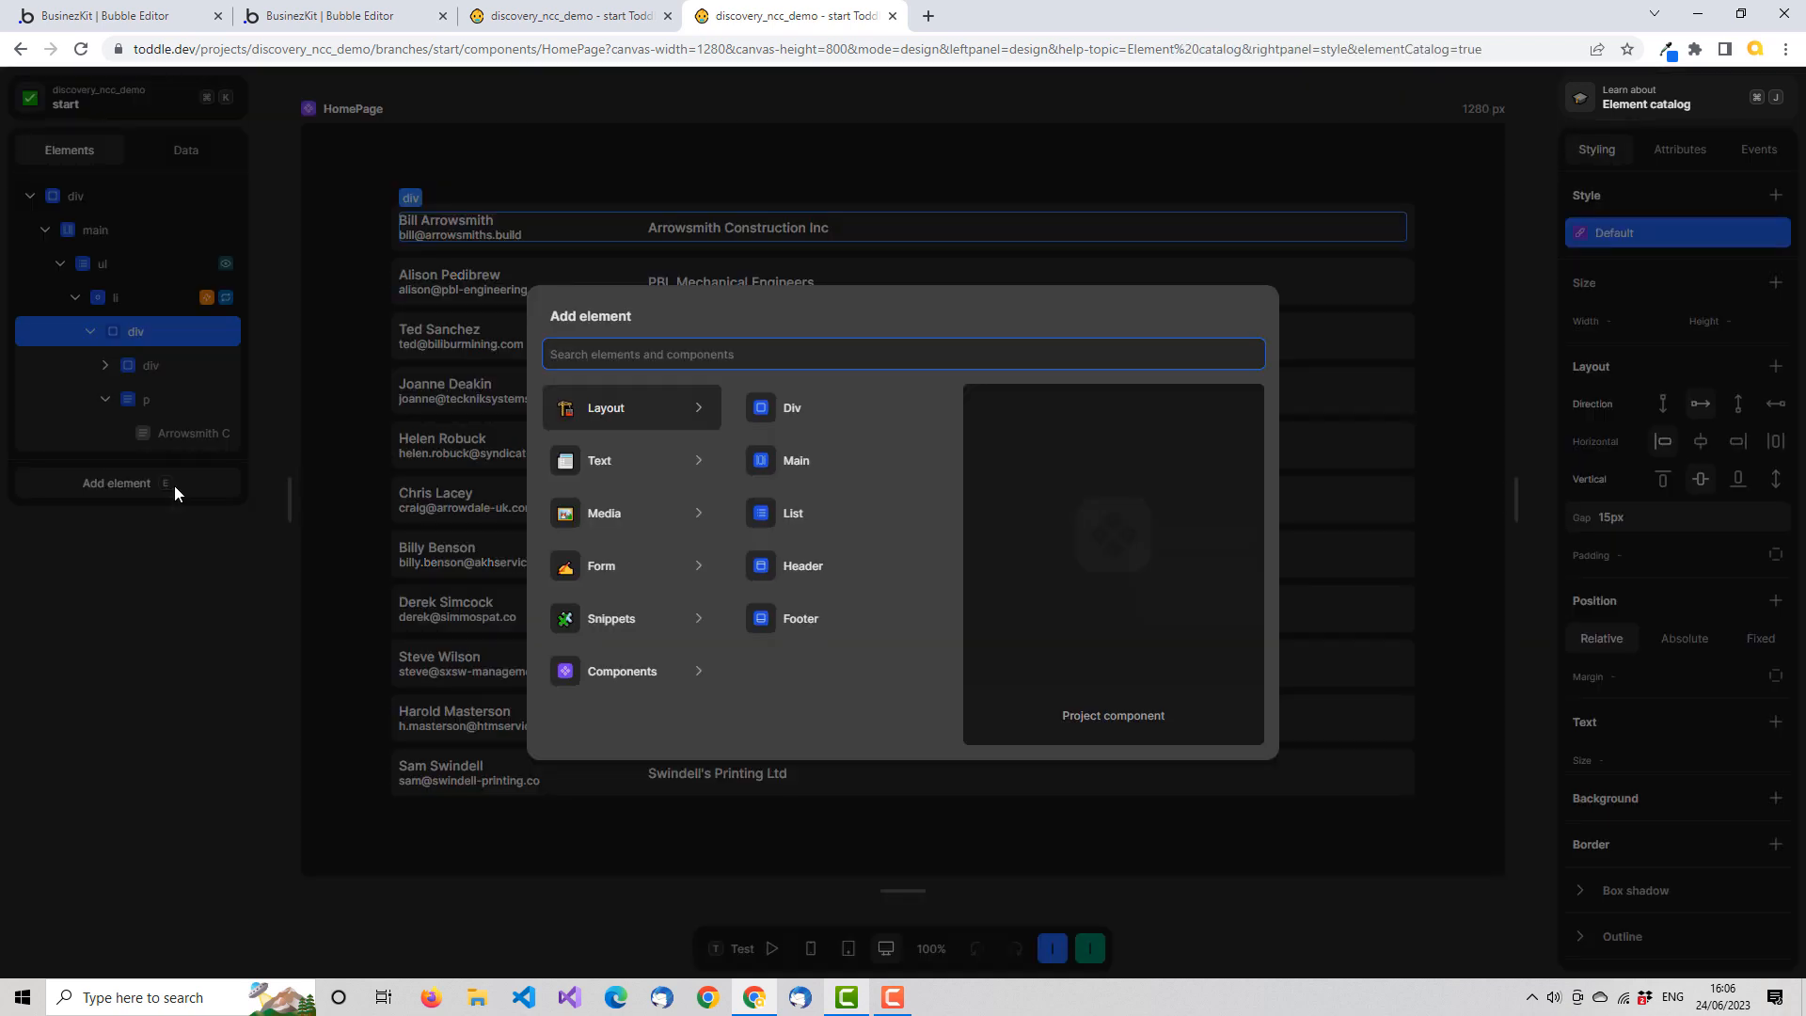
pyautogui.write('user')
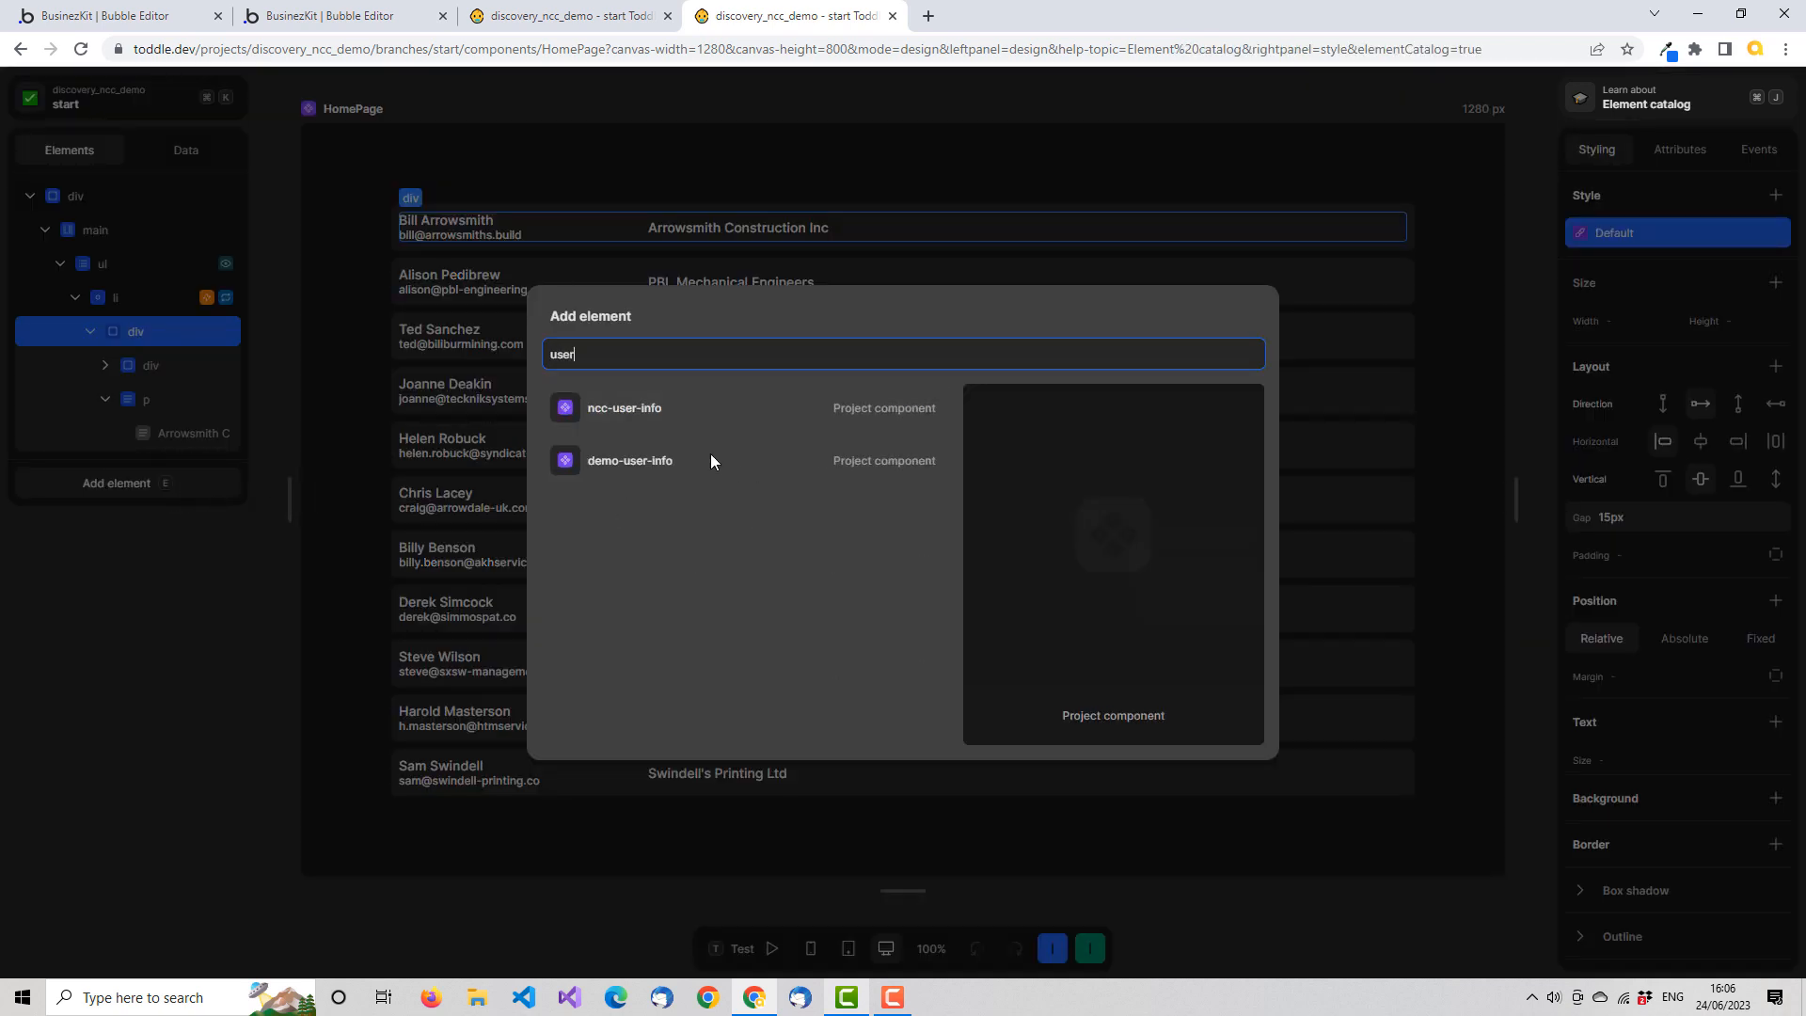
pyautogui.click(659, 459)
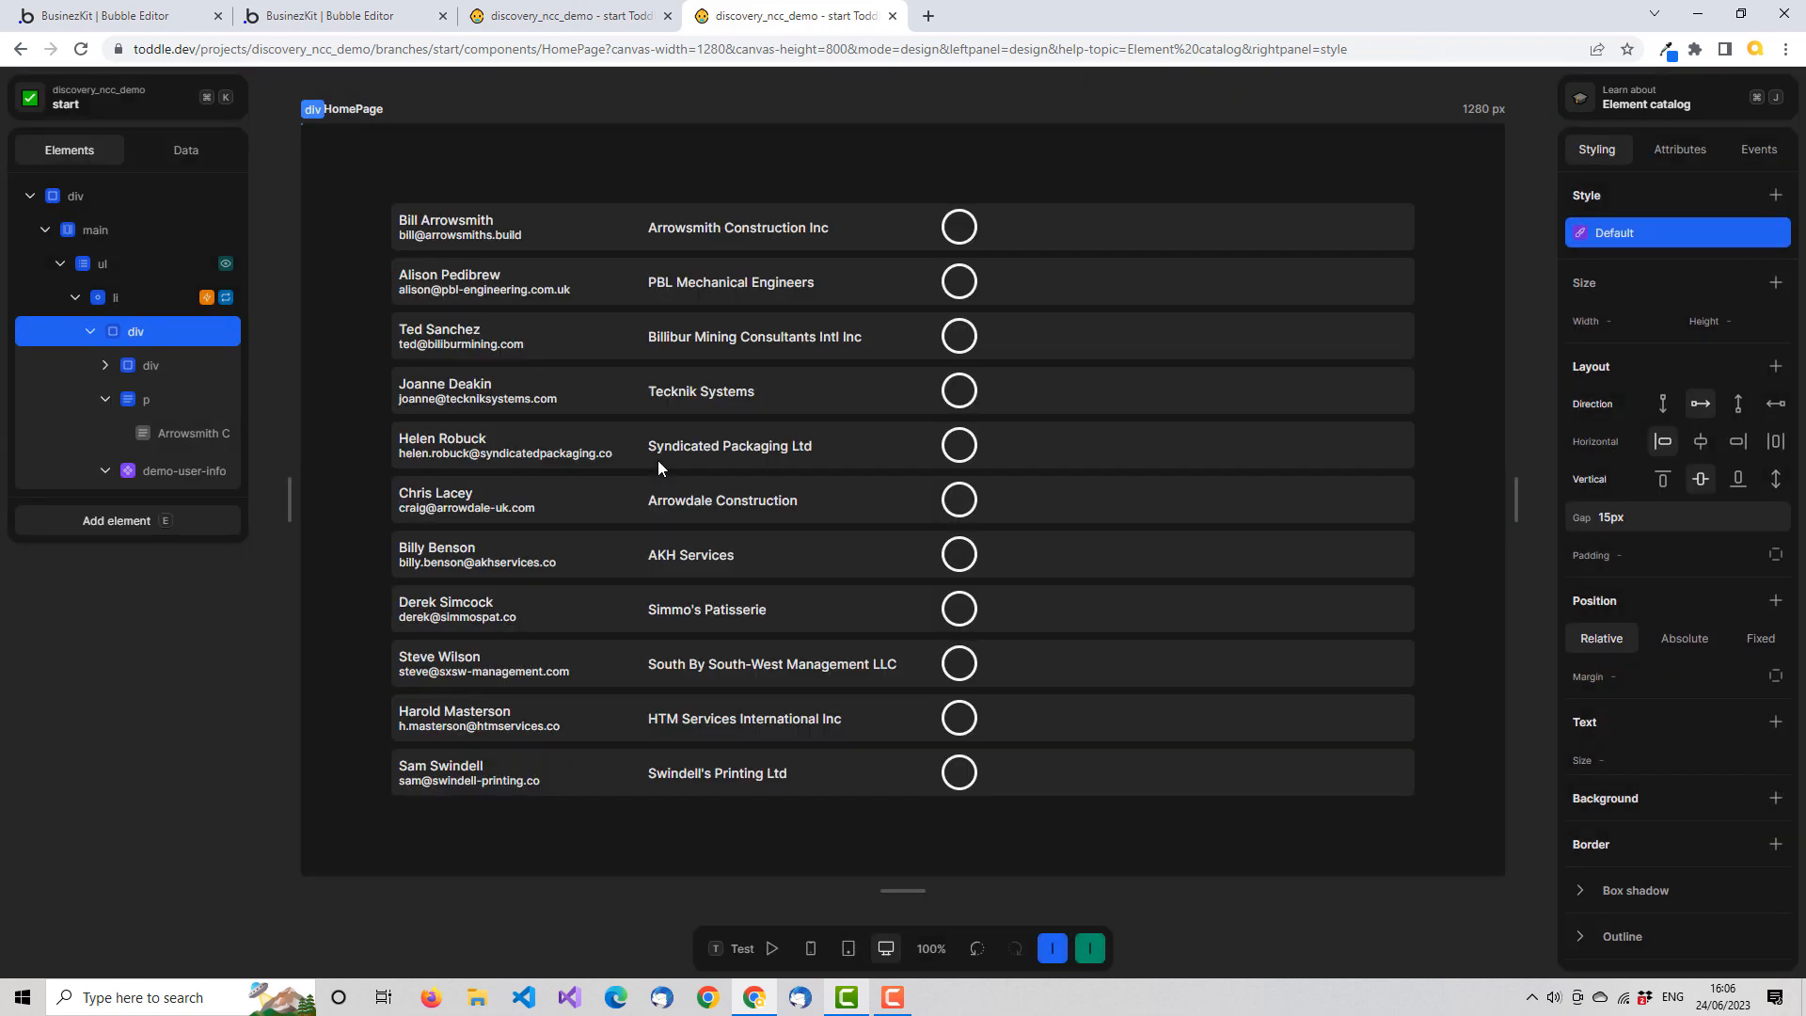
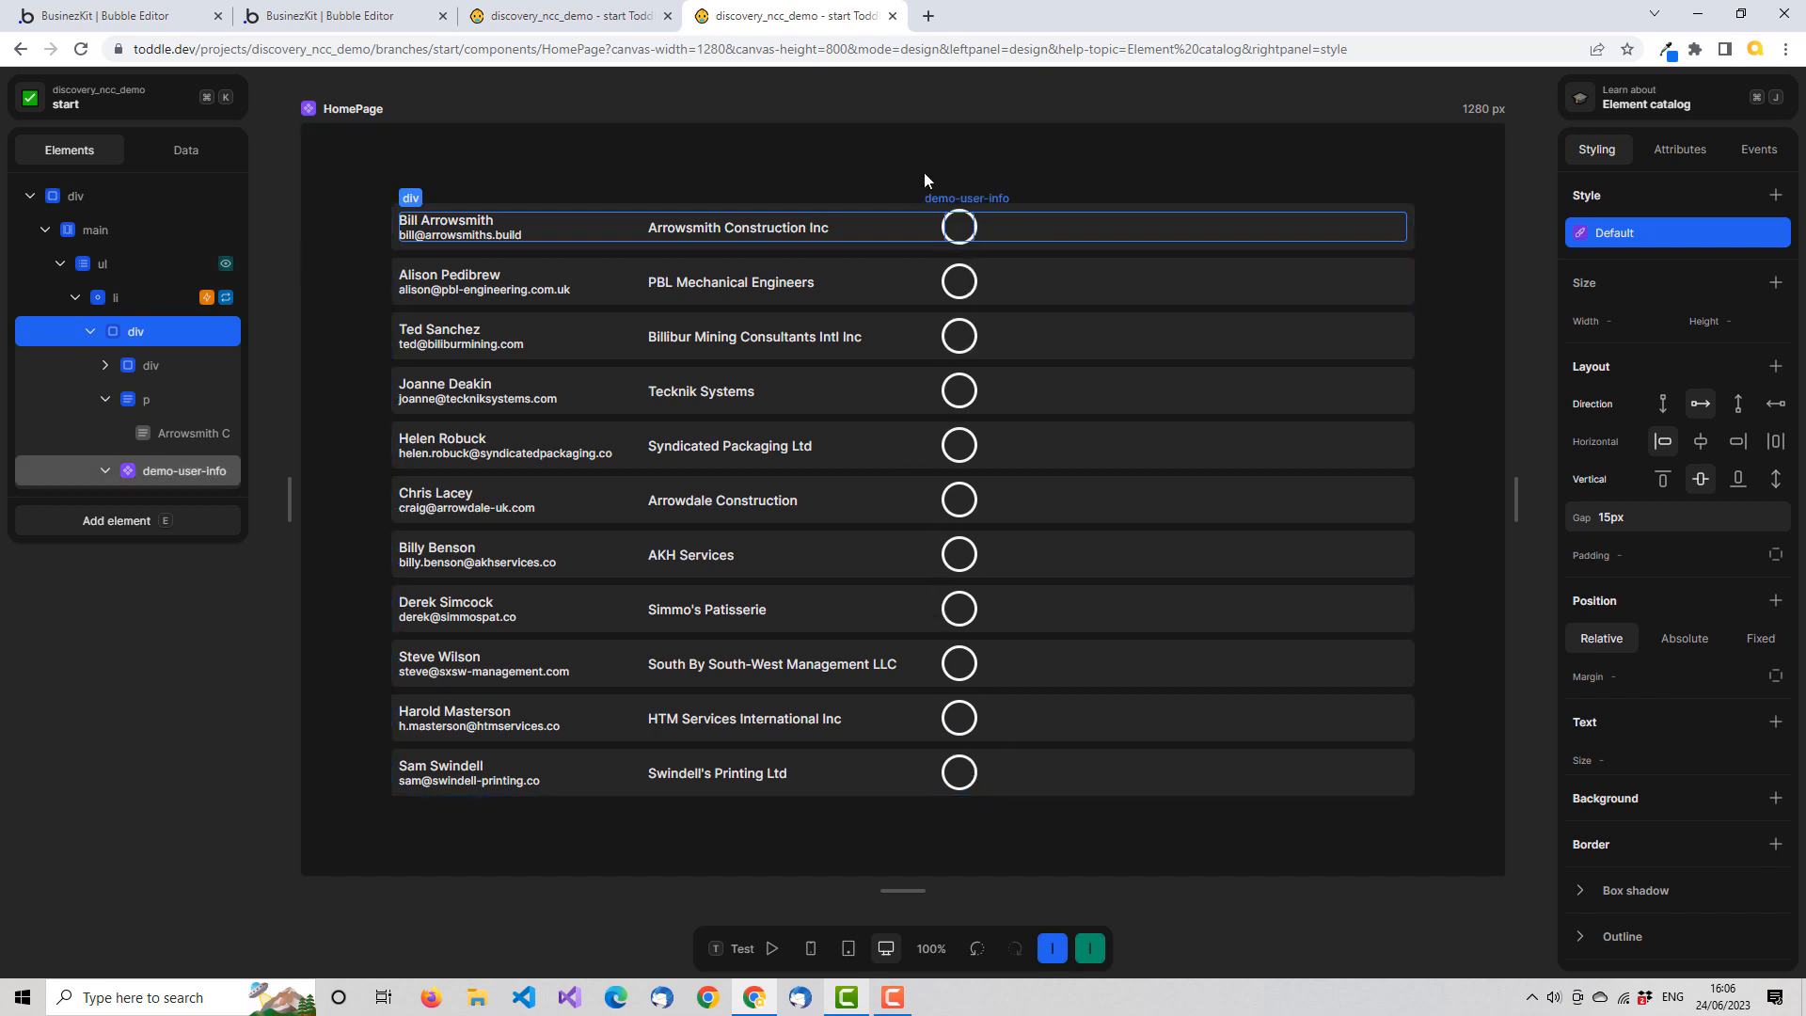
# Review the test value of the user attribute in the demo-user-info component and return to its element tree
pyautogui.click(613, 19)
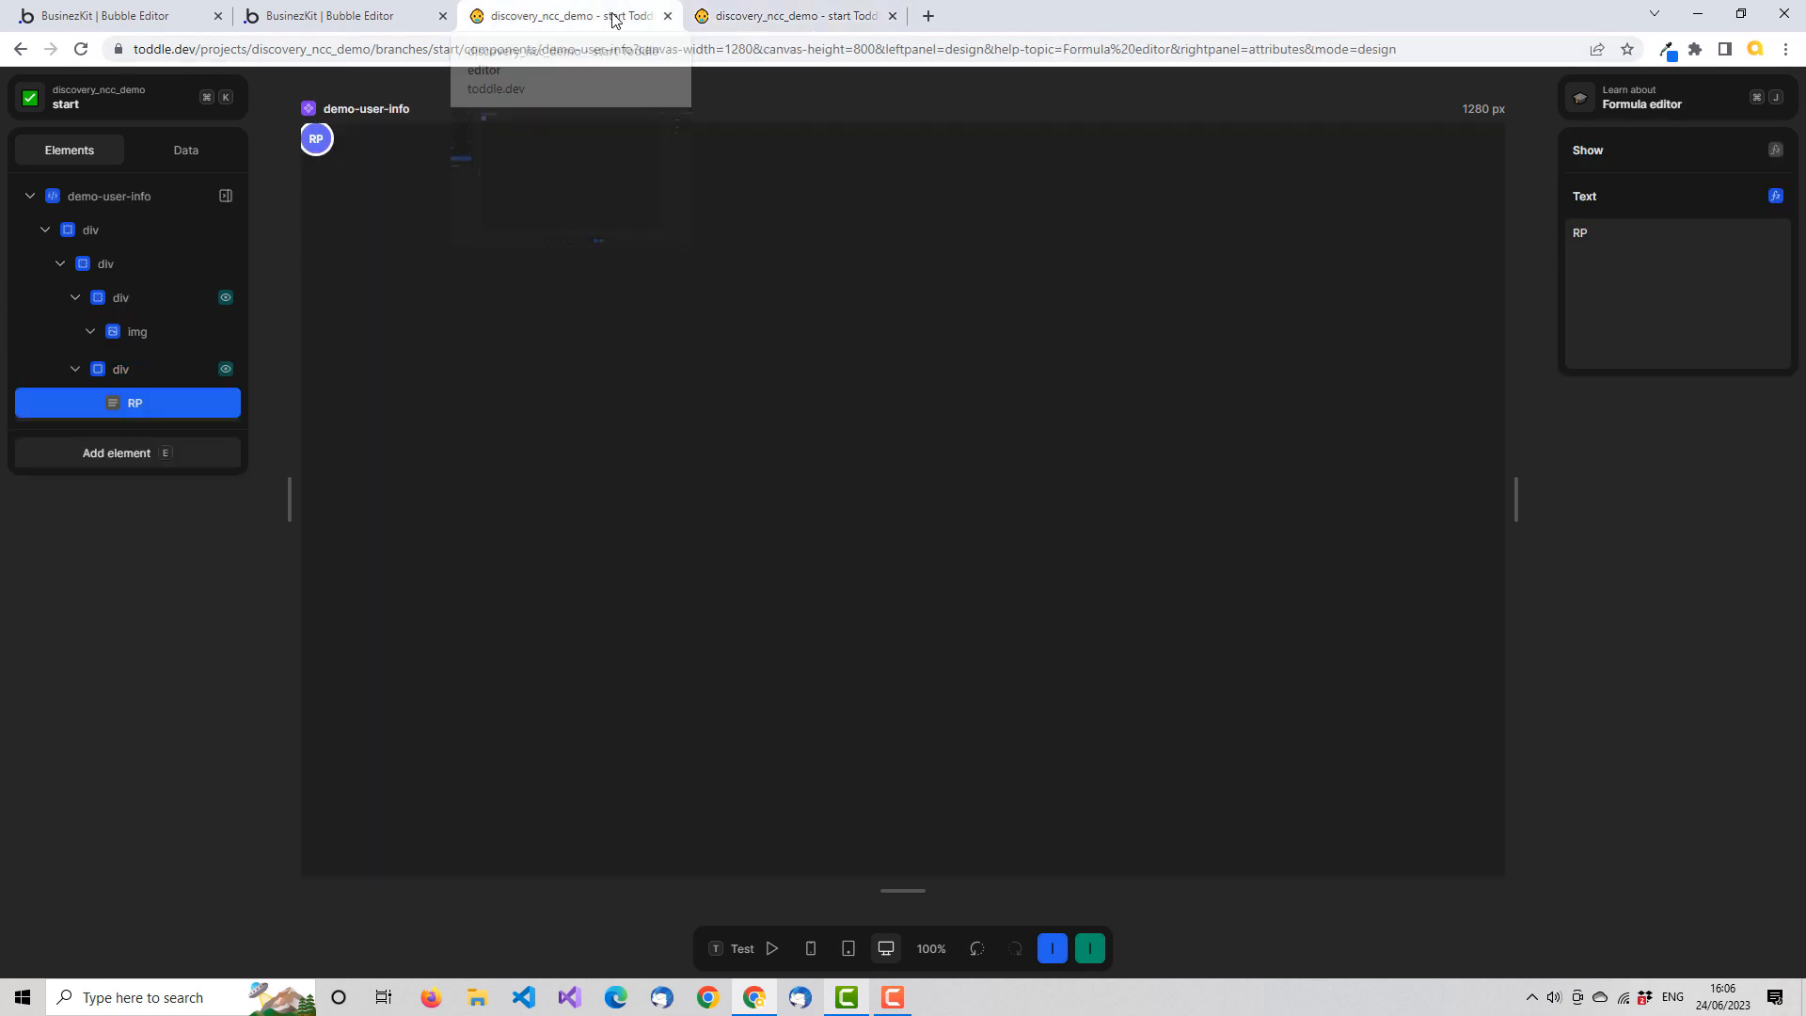
pyautogui.click(181, 152)
pyautogui.click(81, 238)
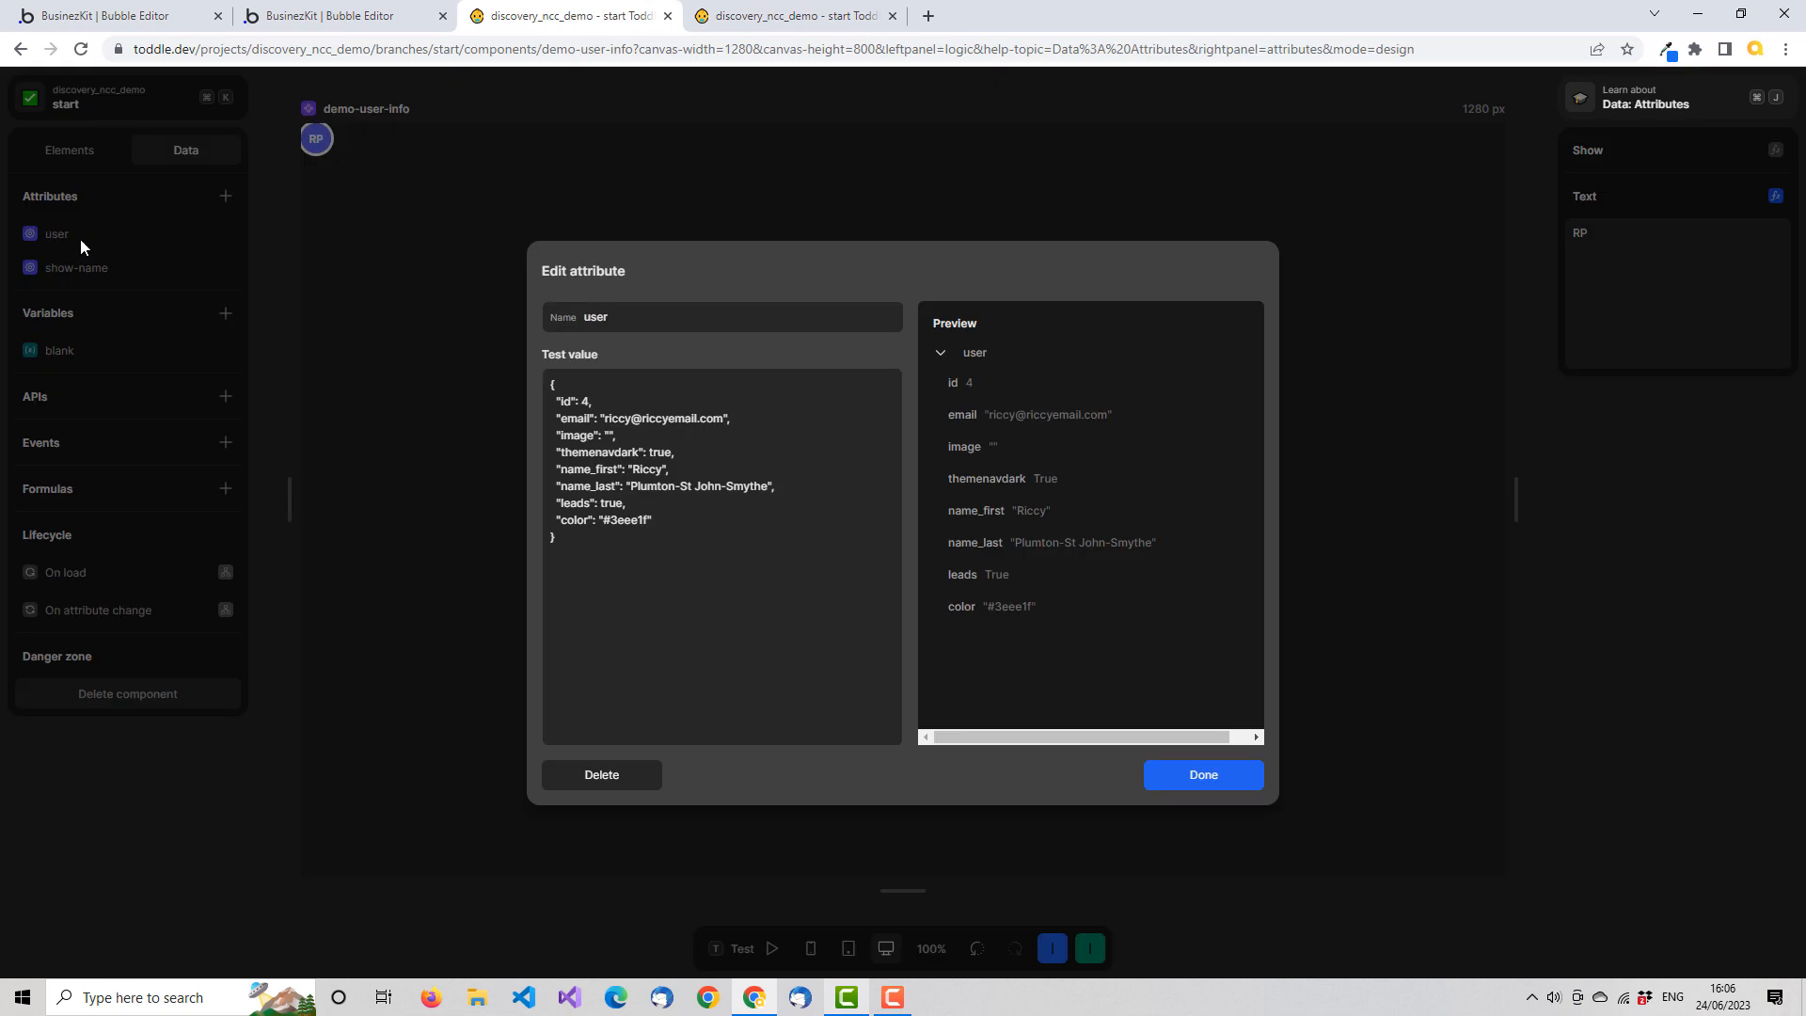
pyautogui.click(1188, 772)
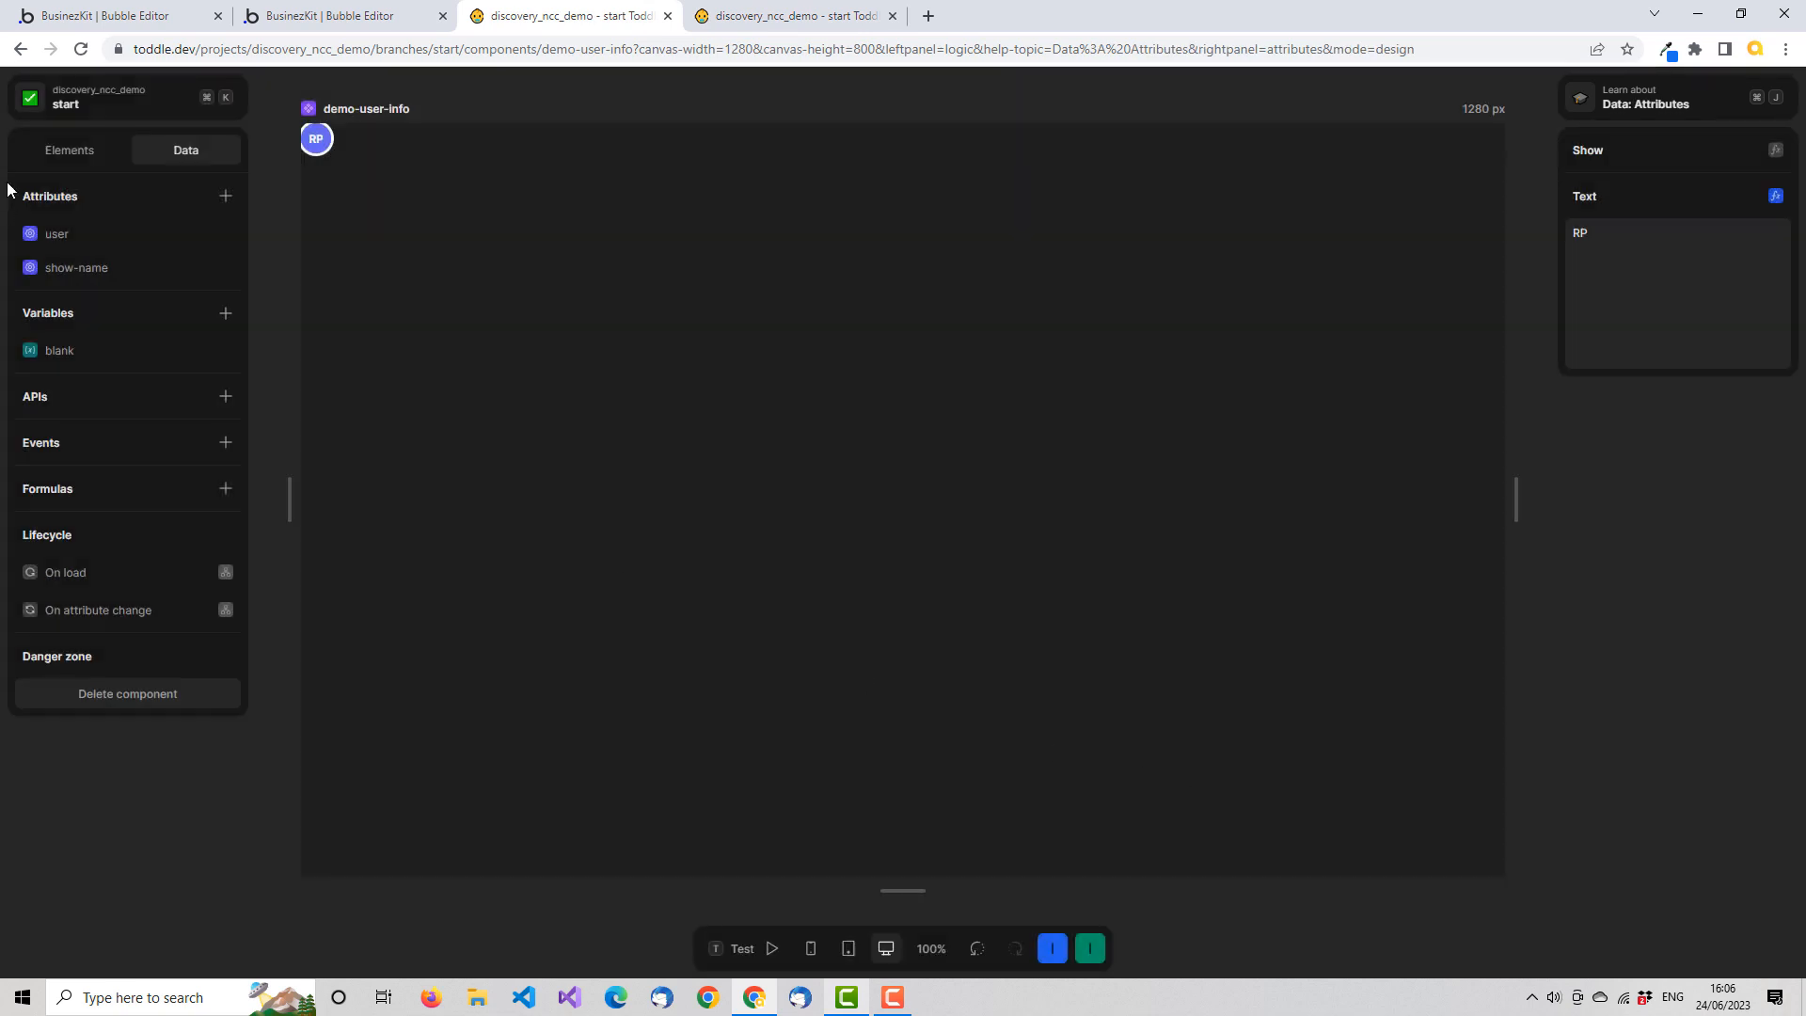
pyautogui.click(65, 153)
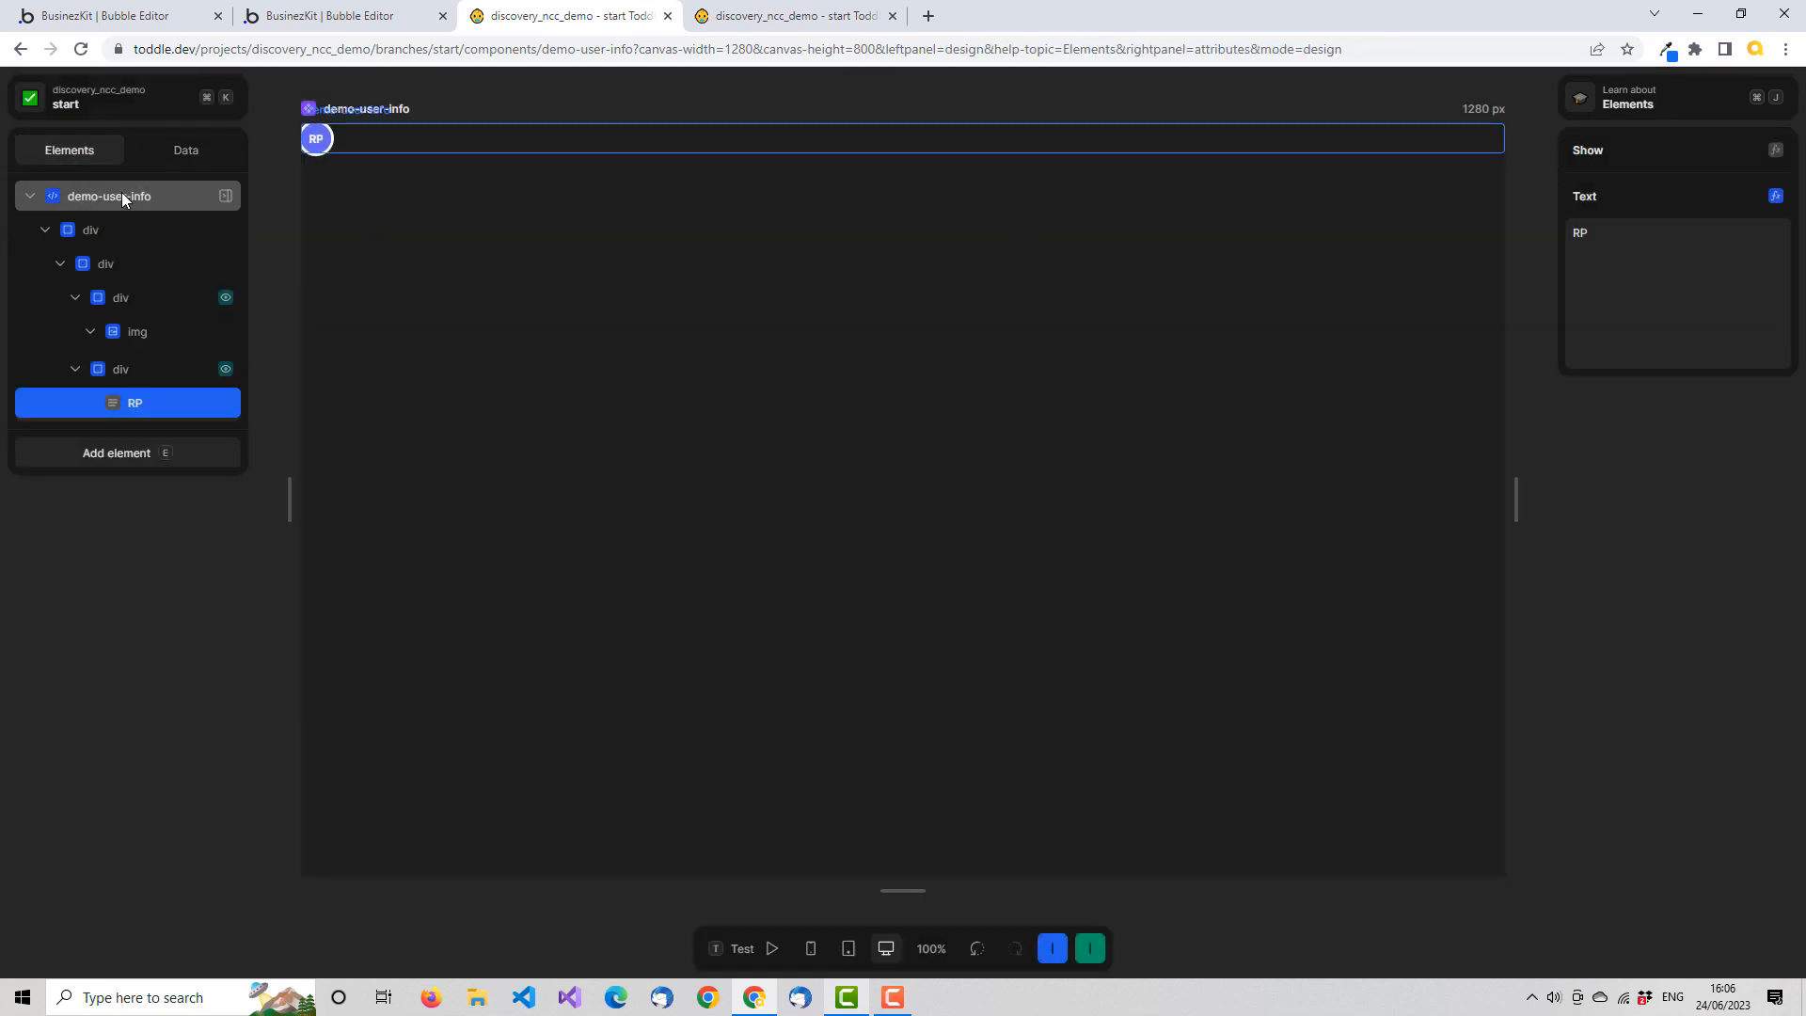
# On the HomePage, set the show-name attribute of the demo-user-info instance to the Boolean value true
pyautogui.hotkey('ctrl', 'Tab')
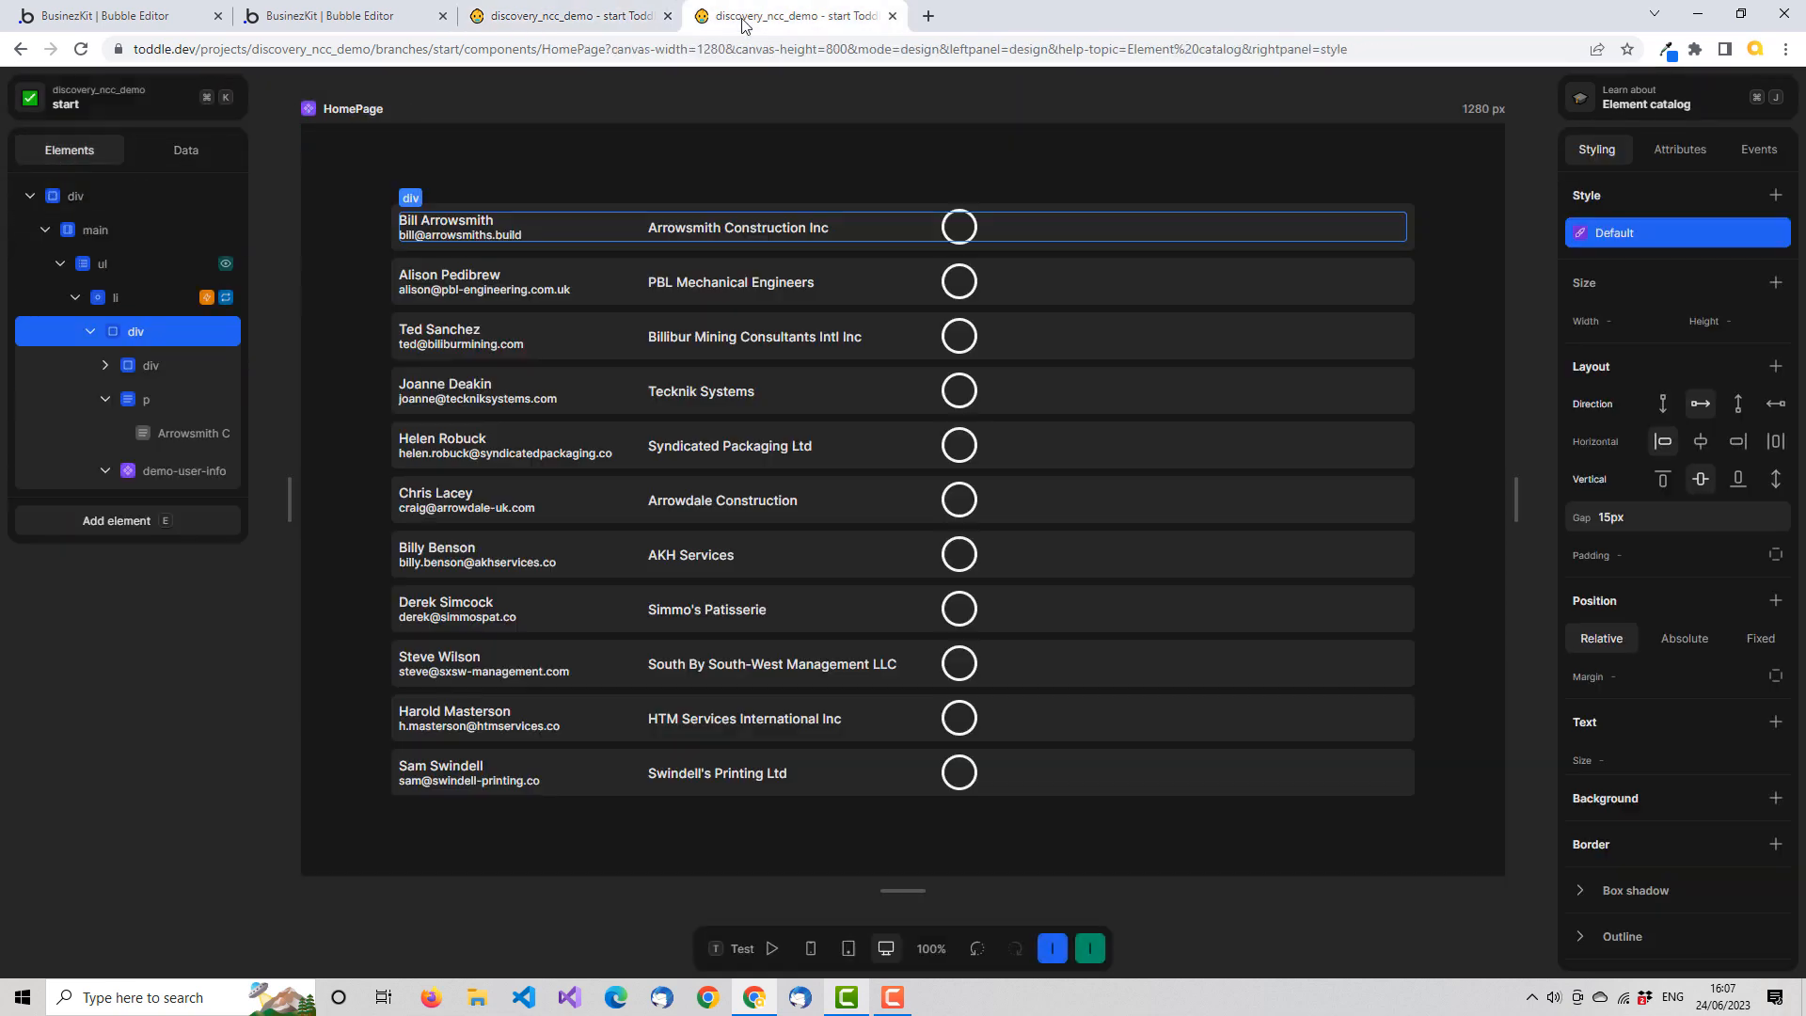
pyautogui.click(175, 471)
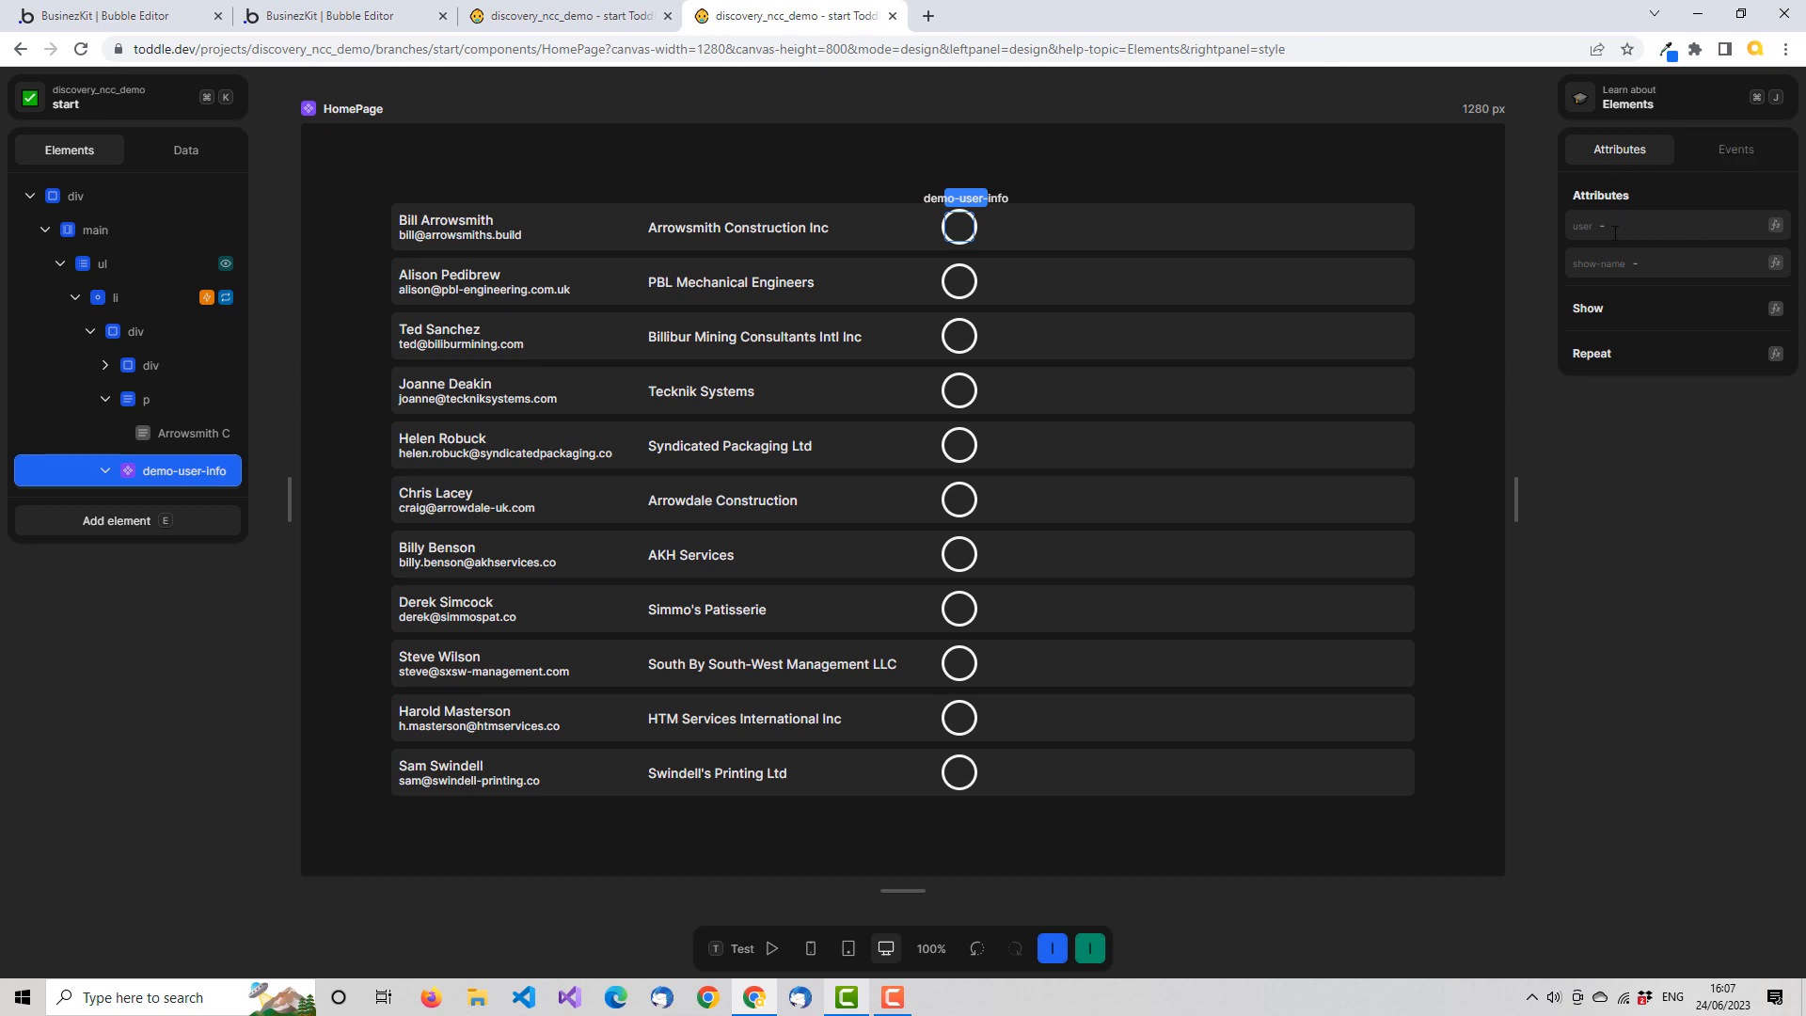
pyautogui.click(1653, 261)
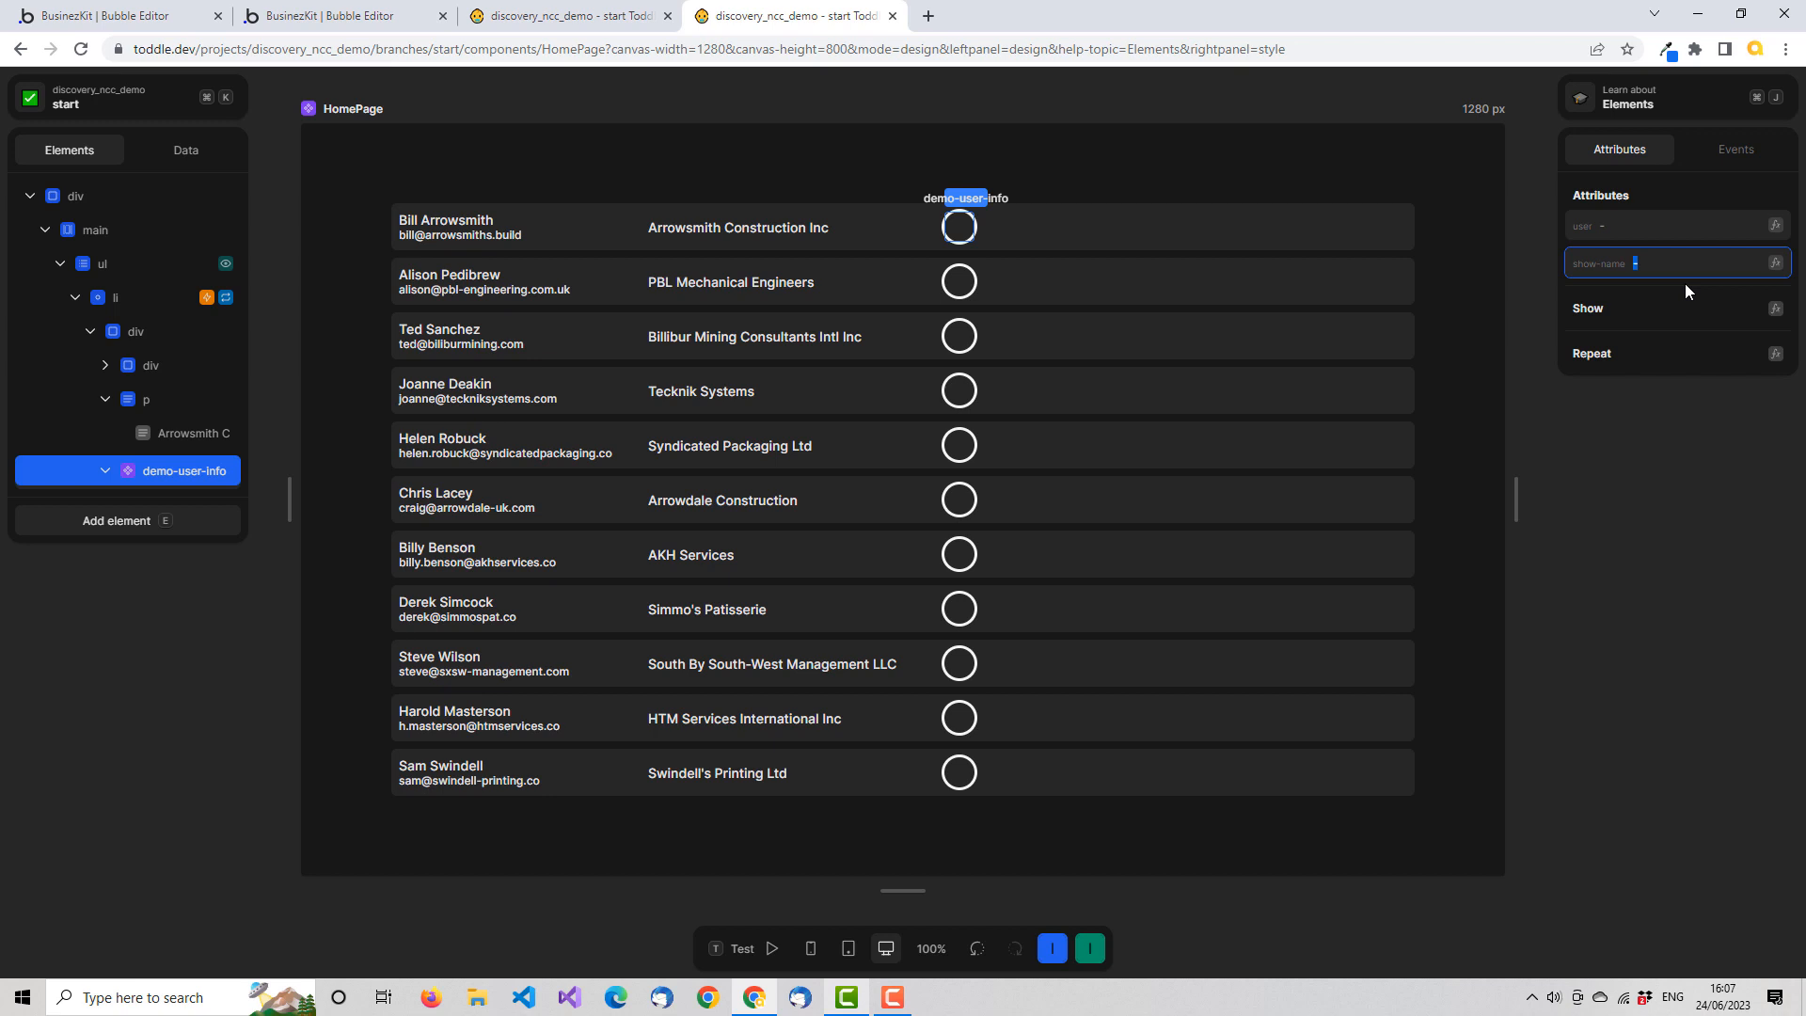
pyautogui.click(1777, 265)
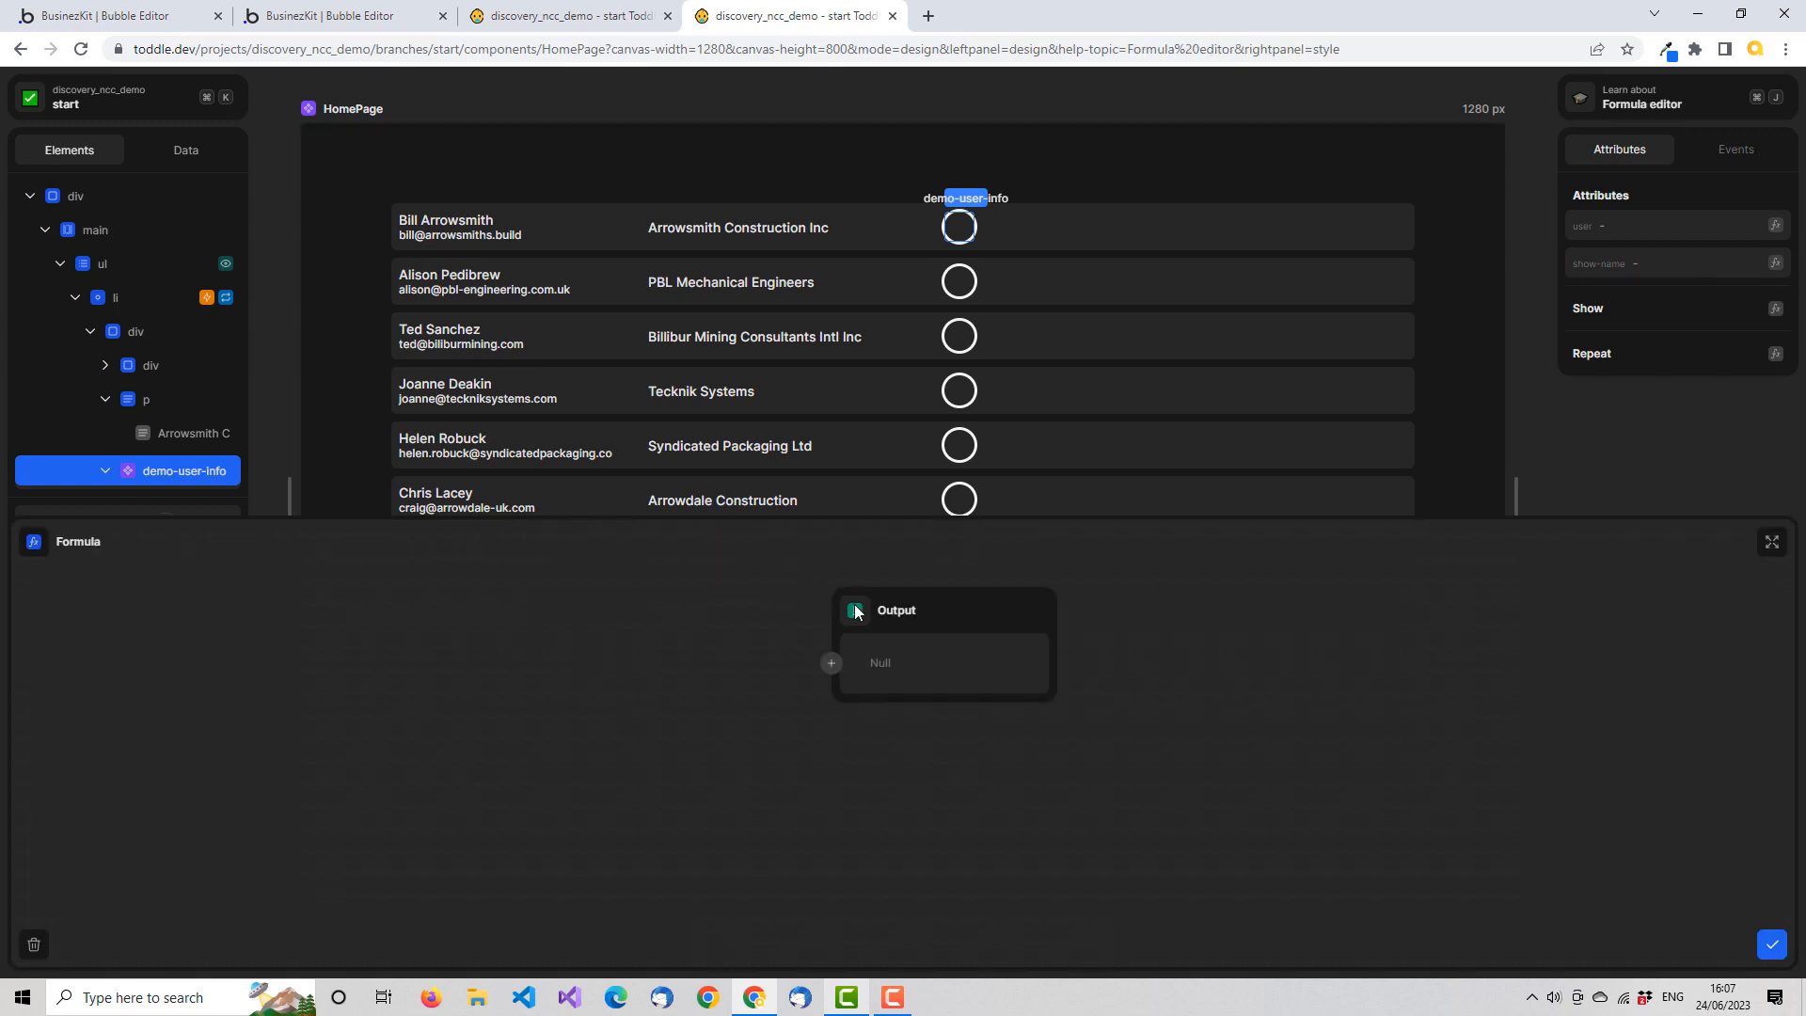
pyautogui.click(832, 662)
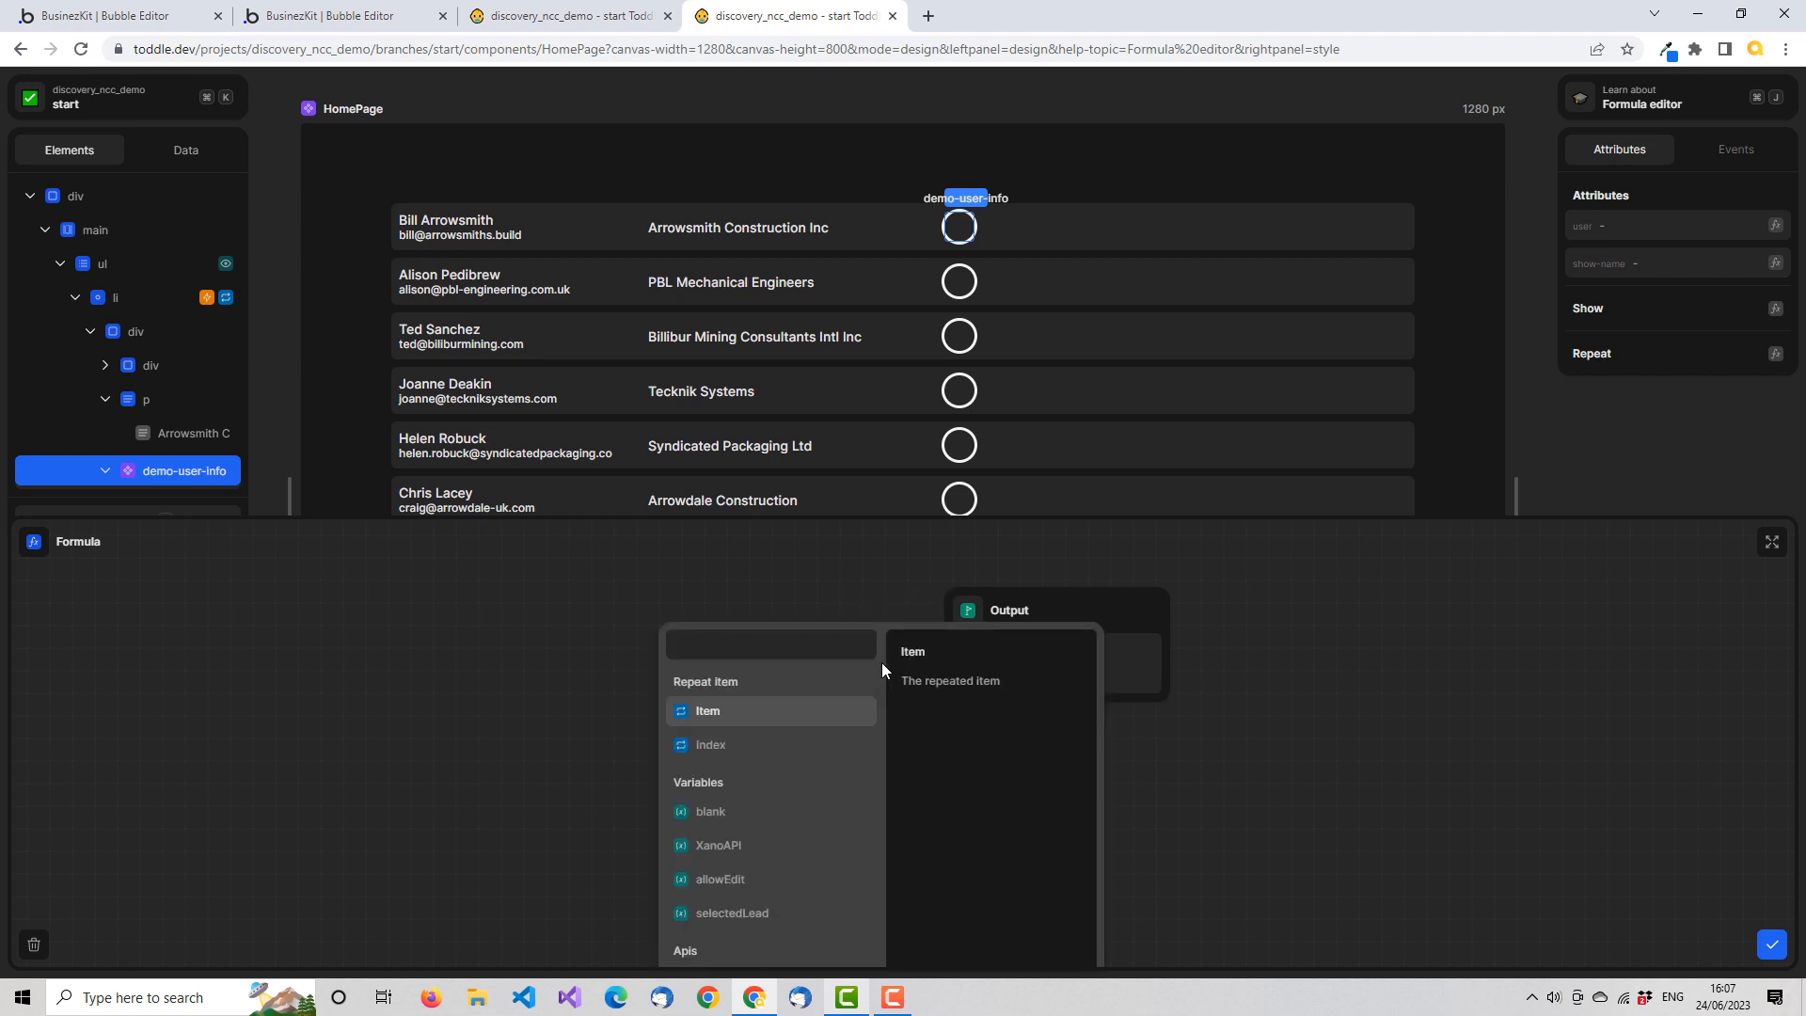
pyautogui.write('true')
pyautogui.click(771, 692)
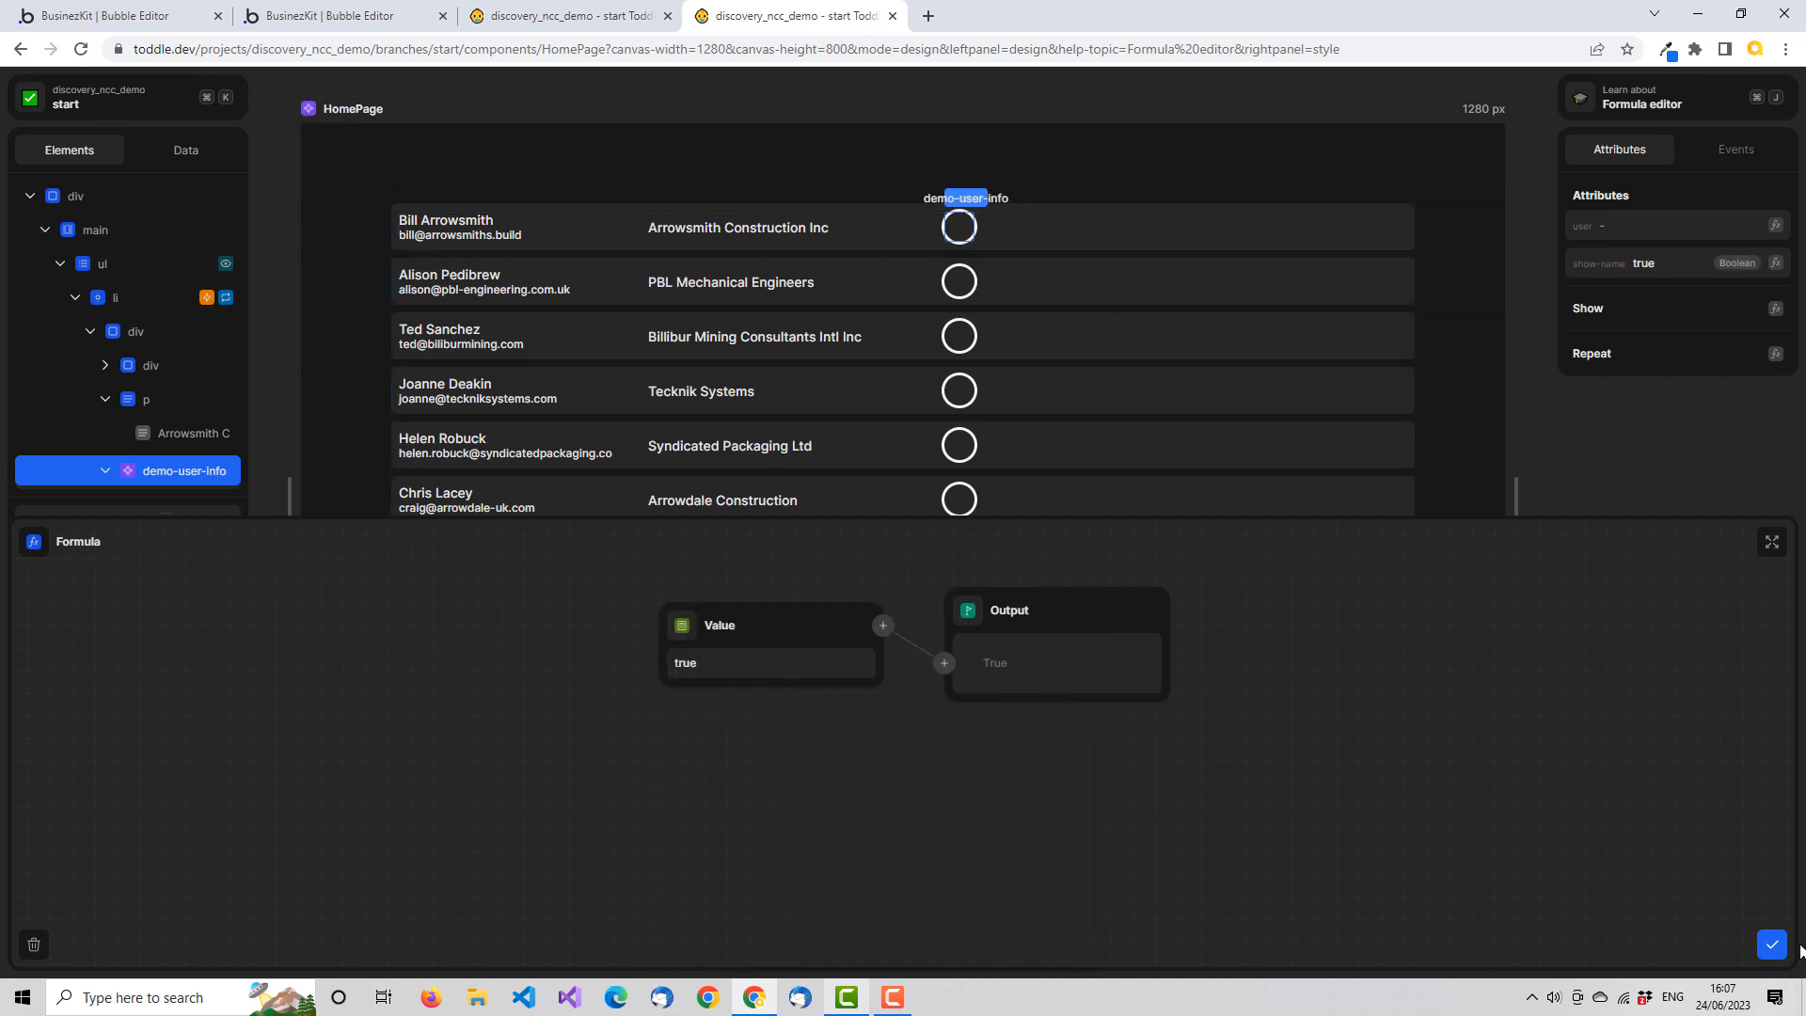
pyautogui.click(1772, 945)
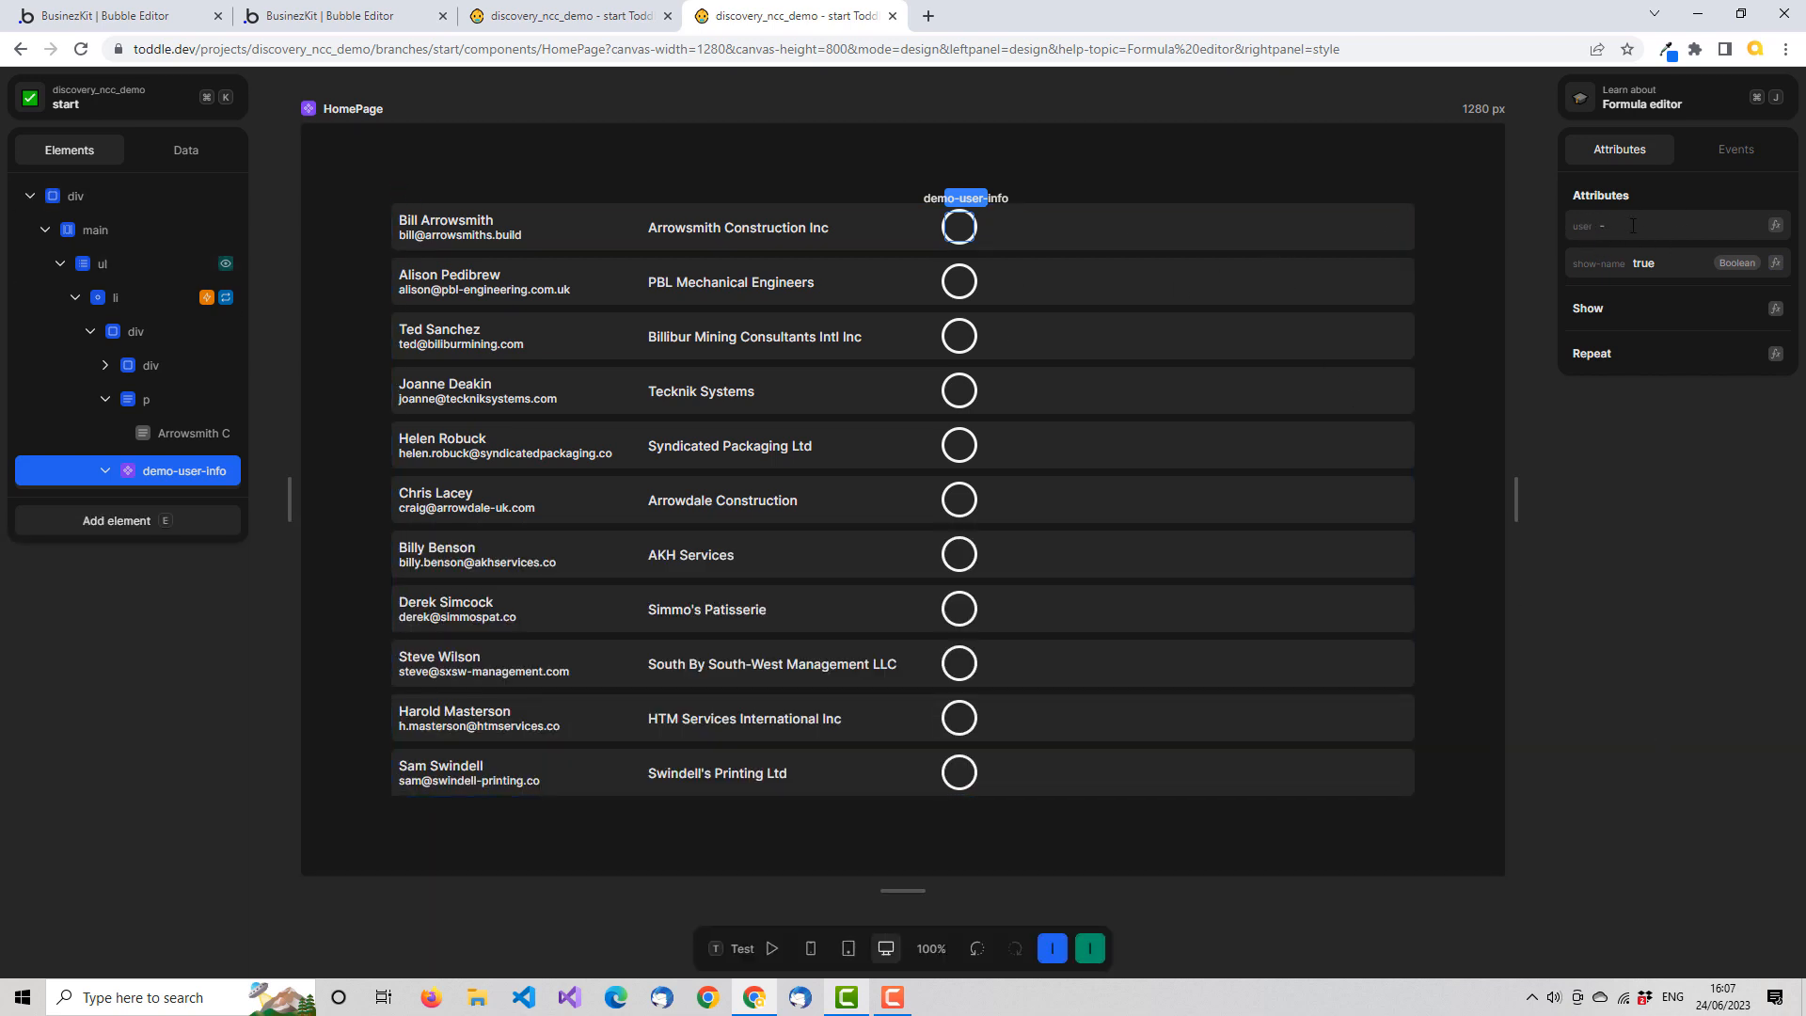
# Bind the instance's user attribute to the repeated Item's _assigned_user with a formula
pyautogui.click(1775, 226)
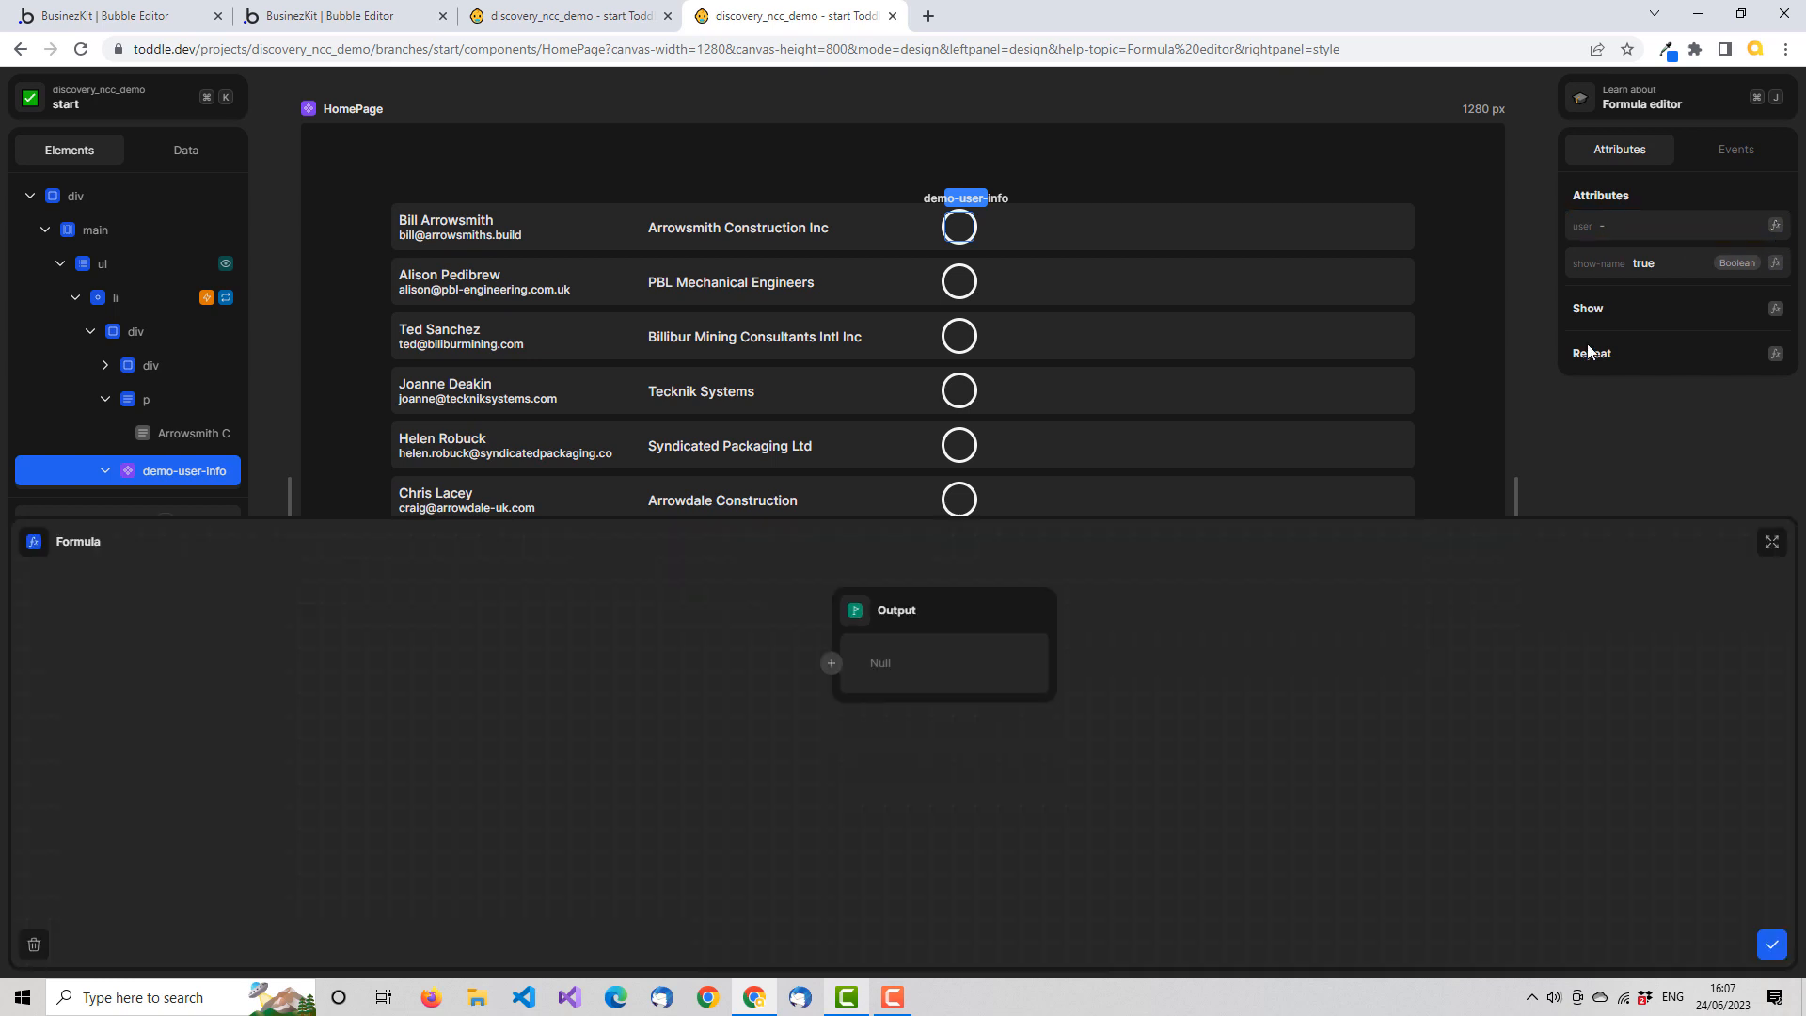
pyautogui.click(833, 664)
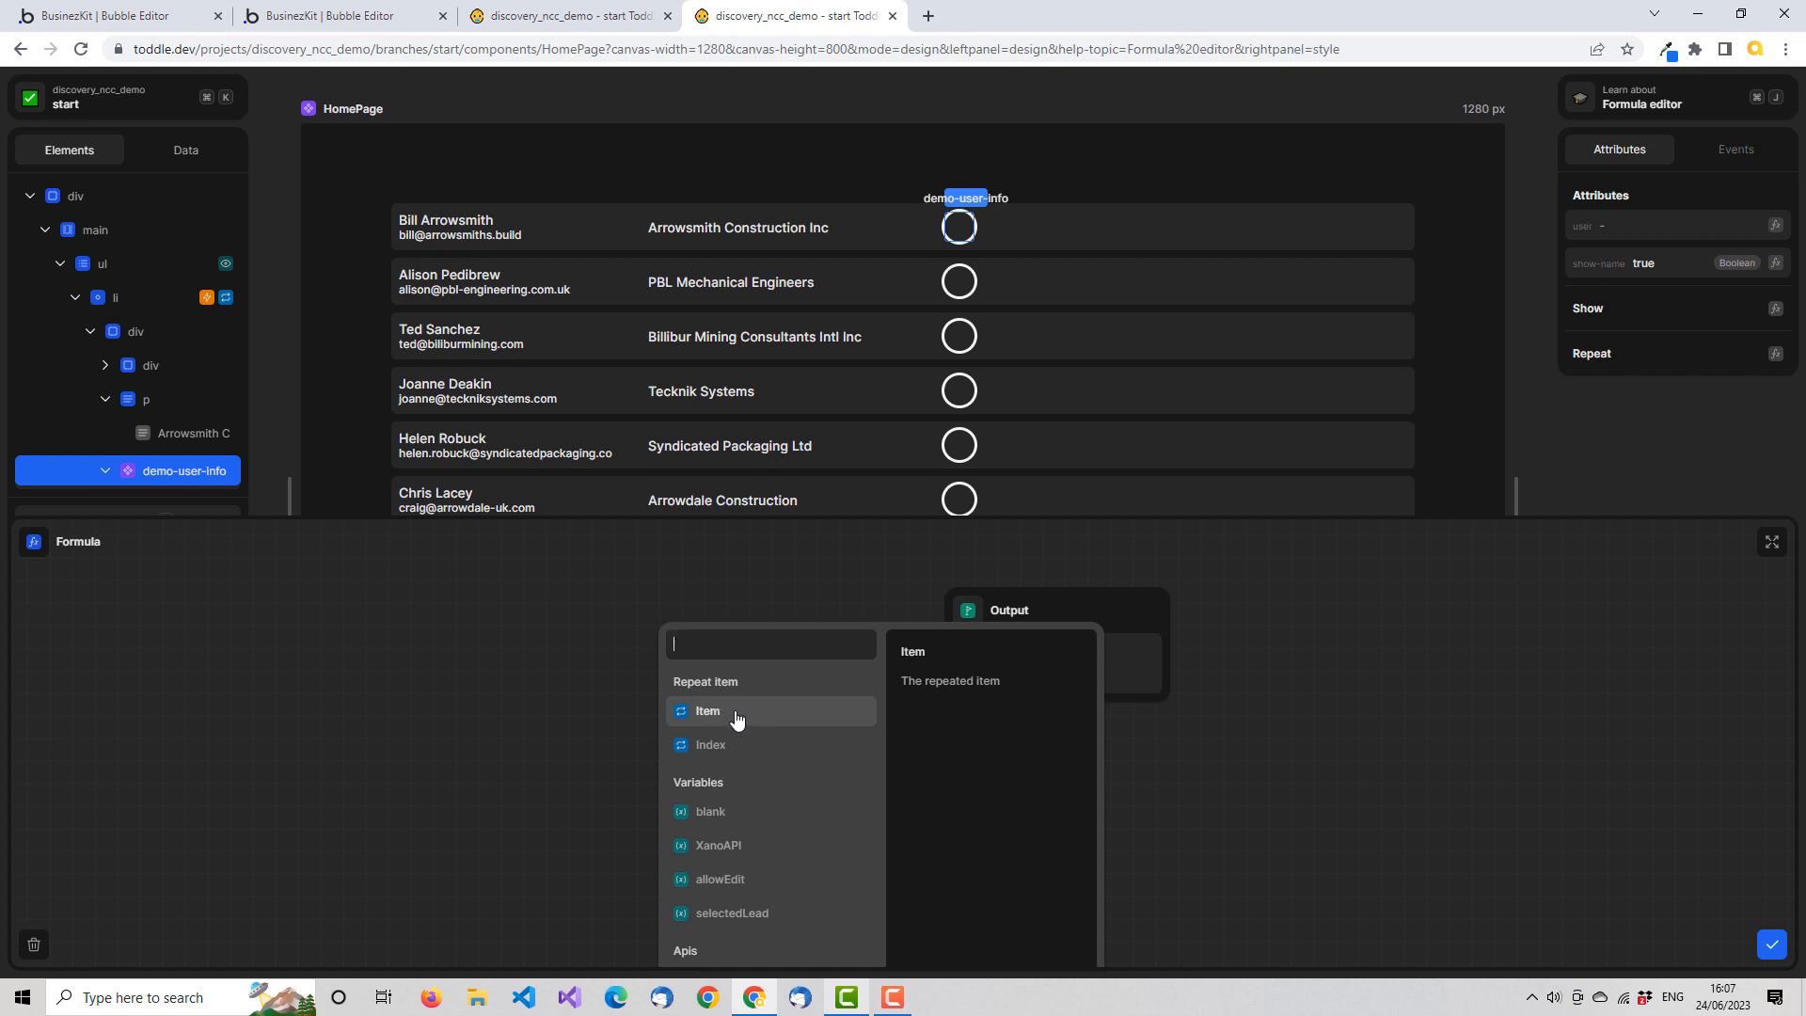
pyautogui.click(732, 719)
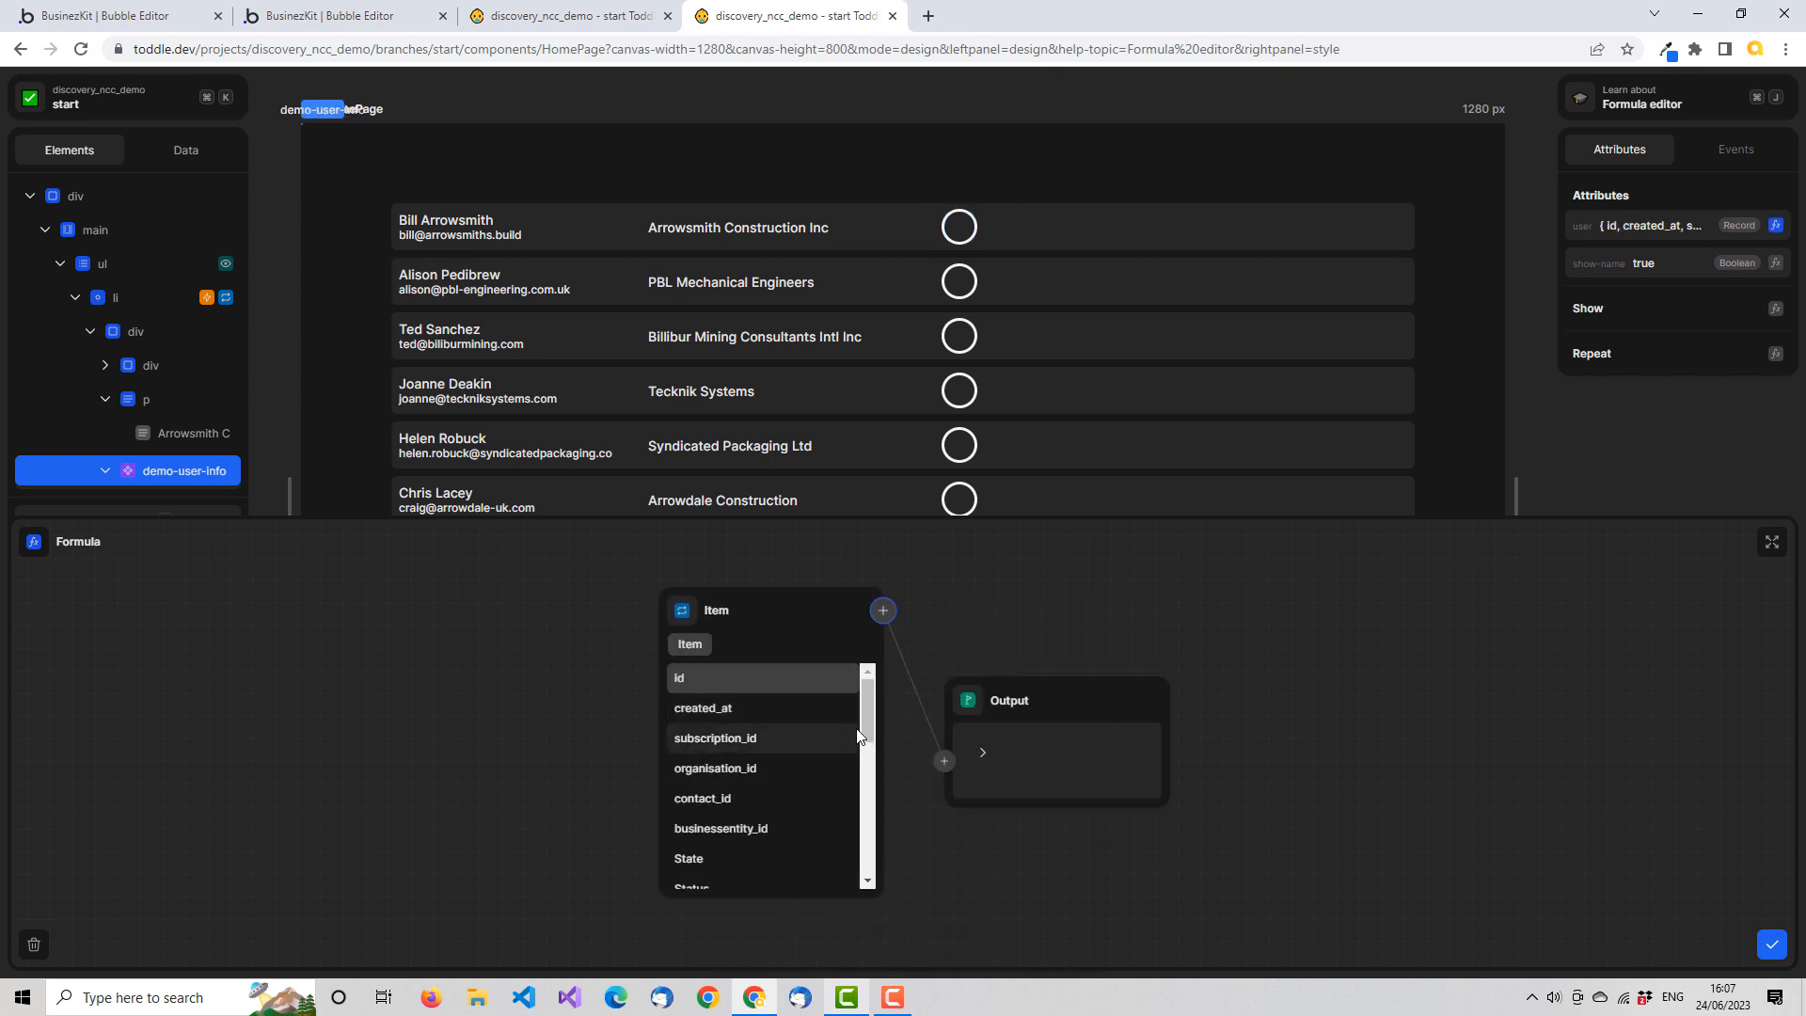
pyautogui.moveTo(870, 708); pyautogui.dragTo(870, 854)
pyautogui.click(734, 844)
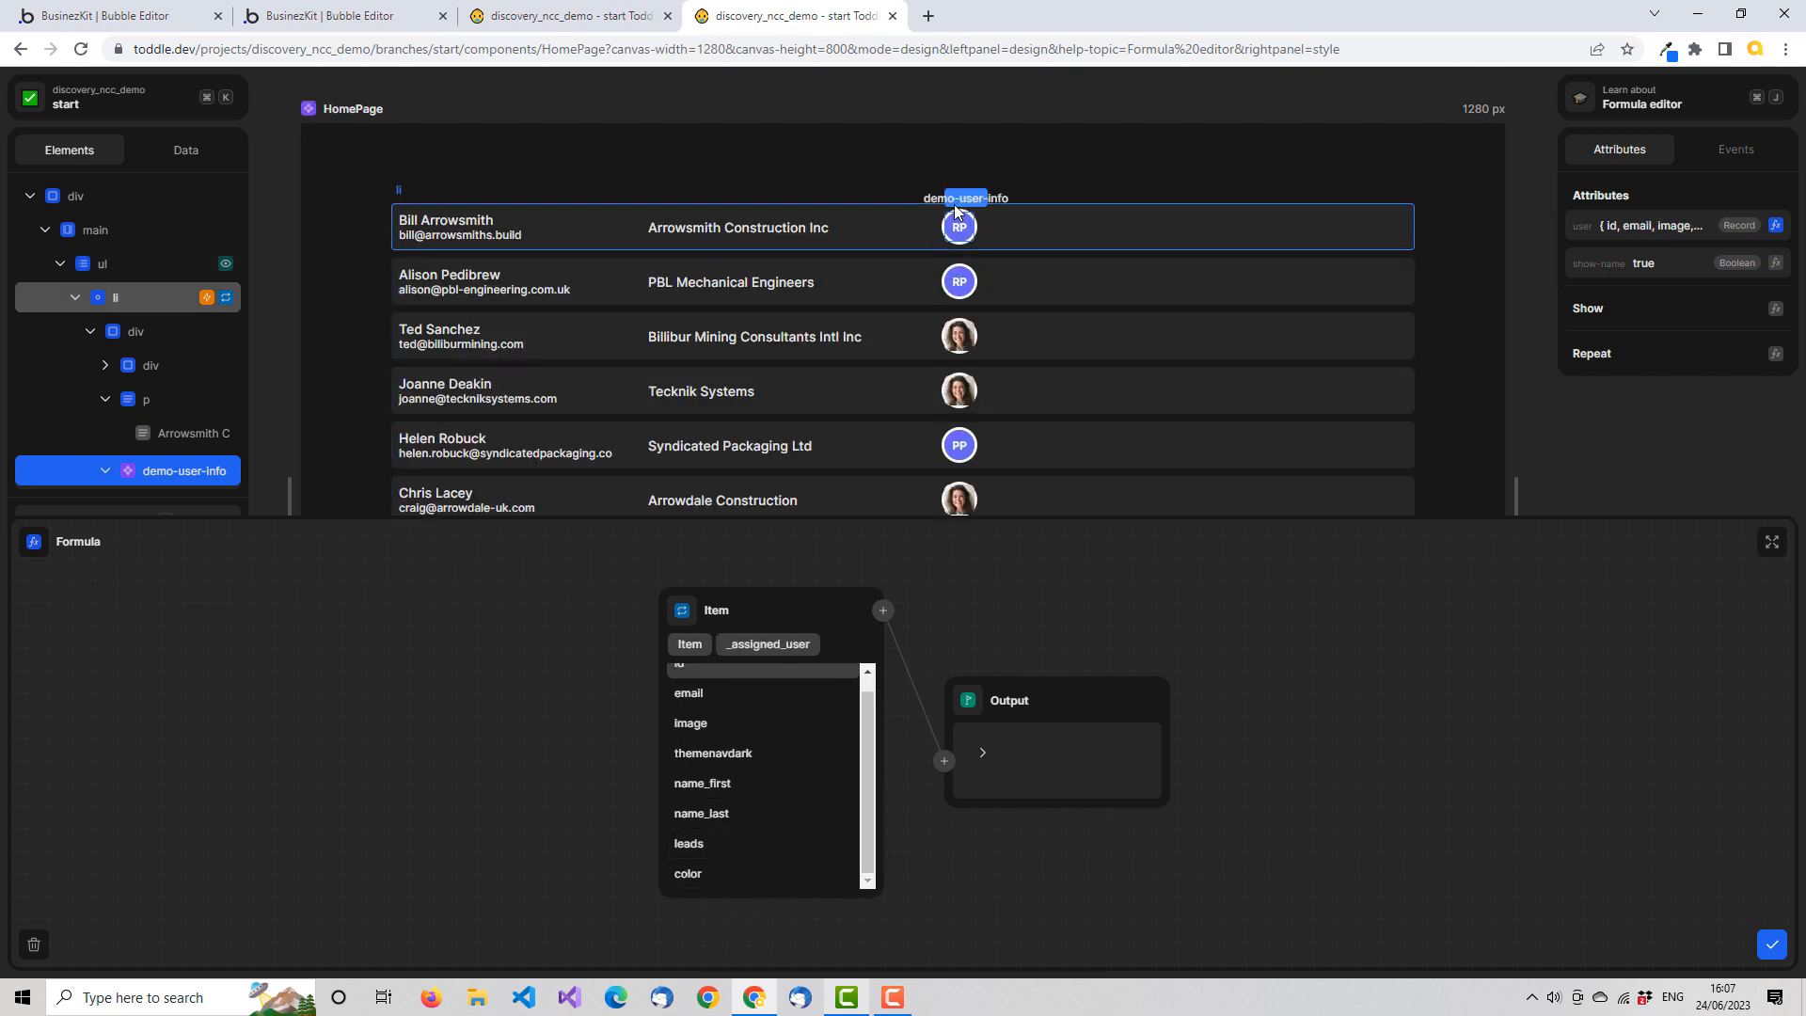
pyautogui.click(1772, 945)
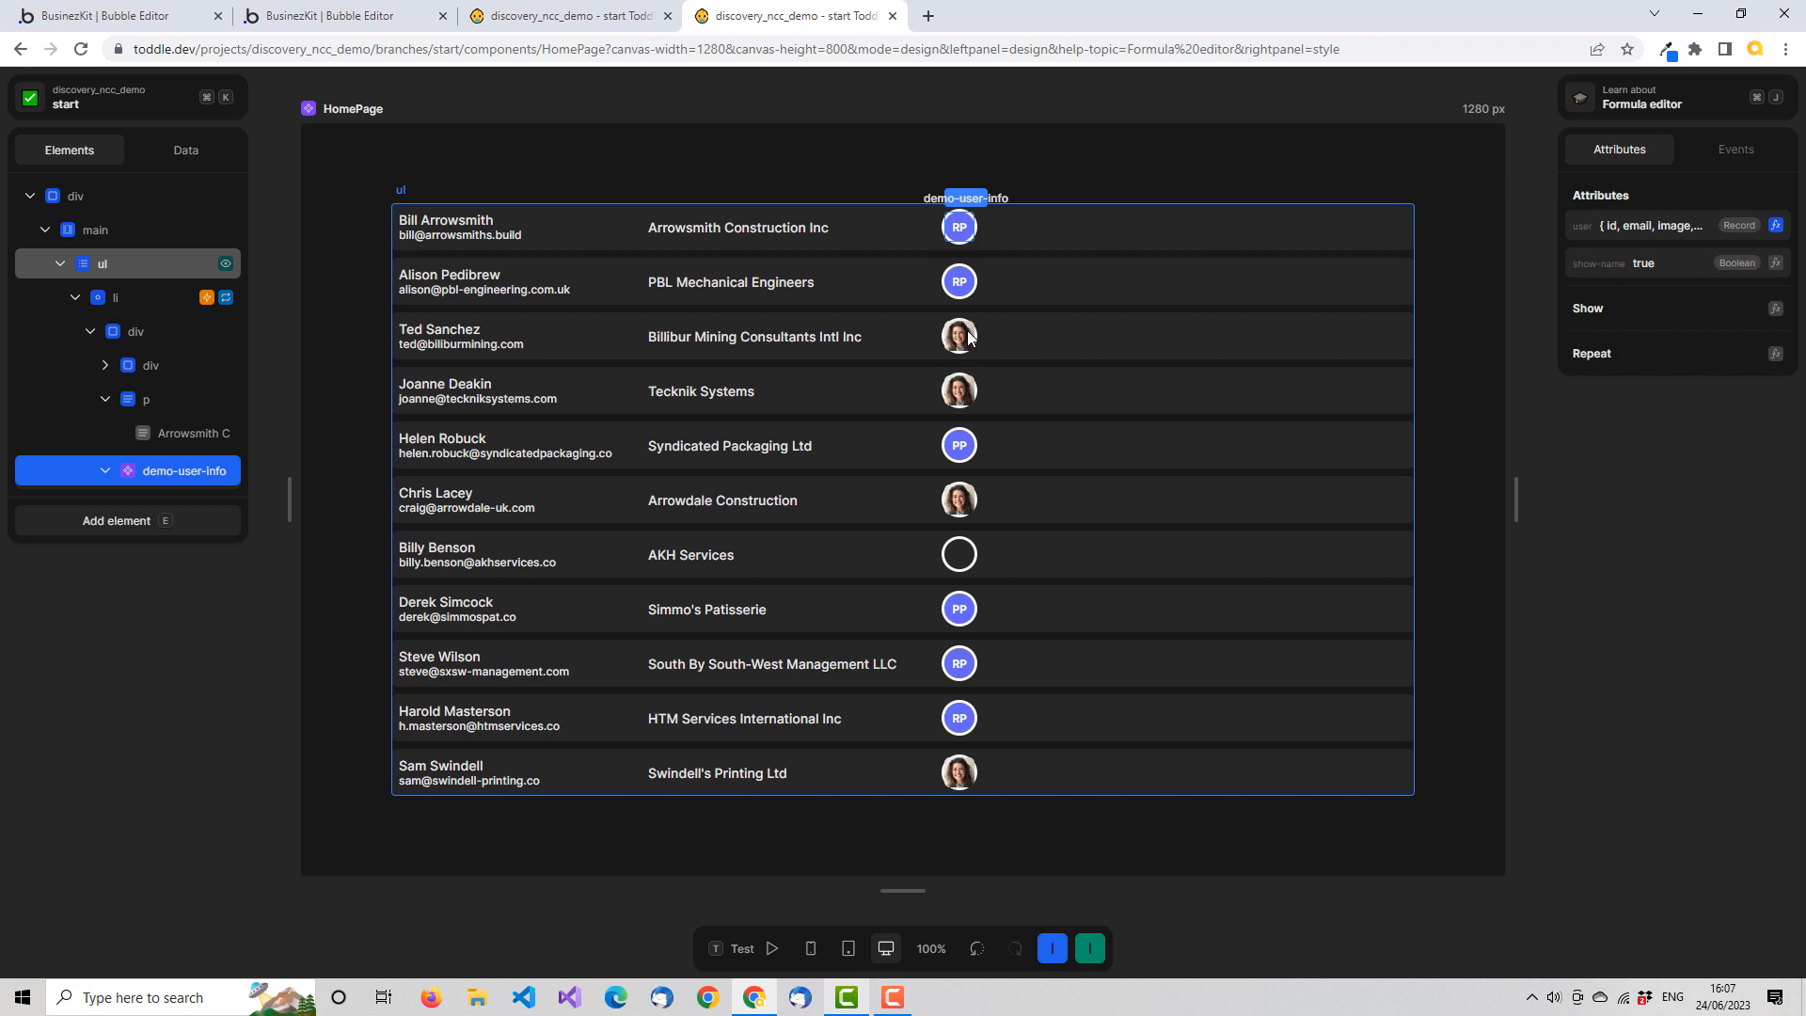
# In the demo-user-info component, set the img element's border radius to 20px
pyautogui.click(593, 16)
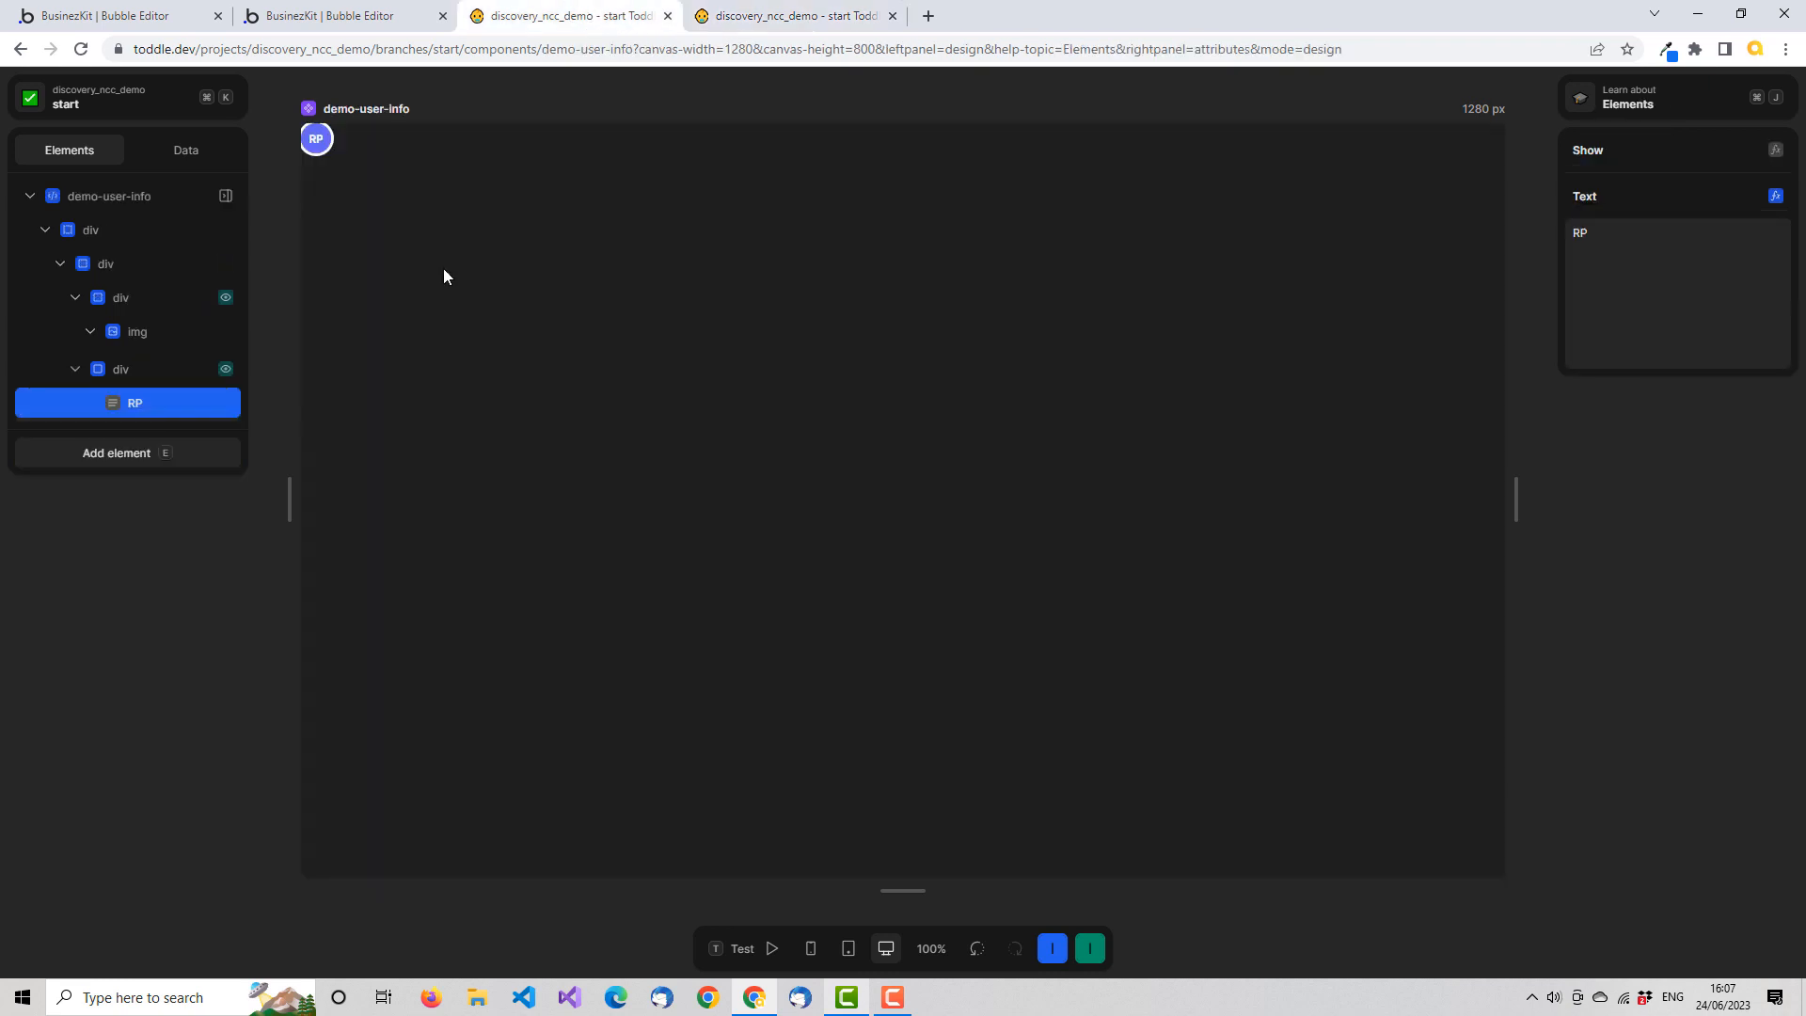
pyautogui.click(156, 335)
pyautogui.click(1603, 155)
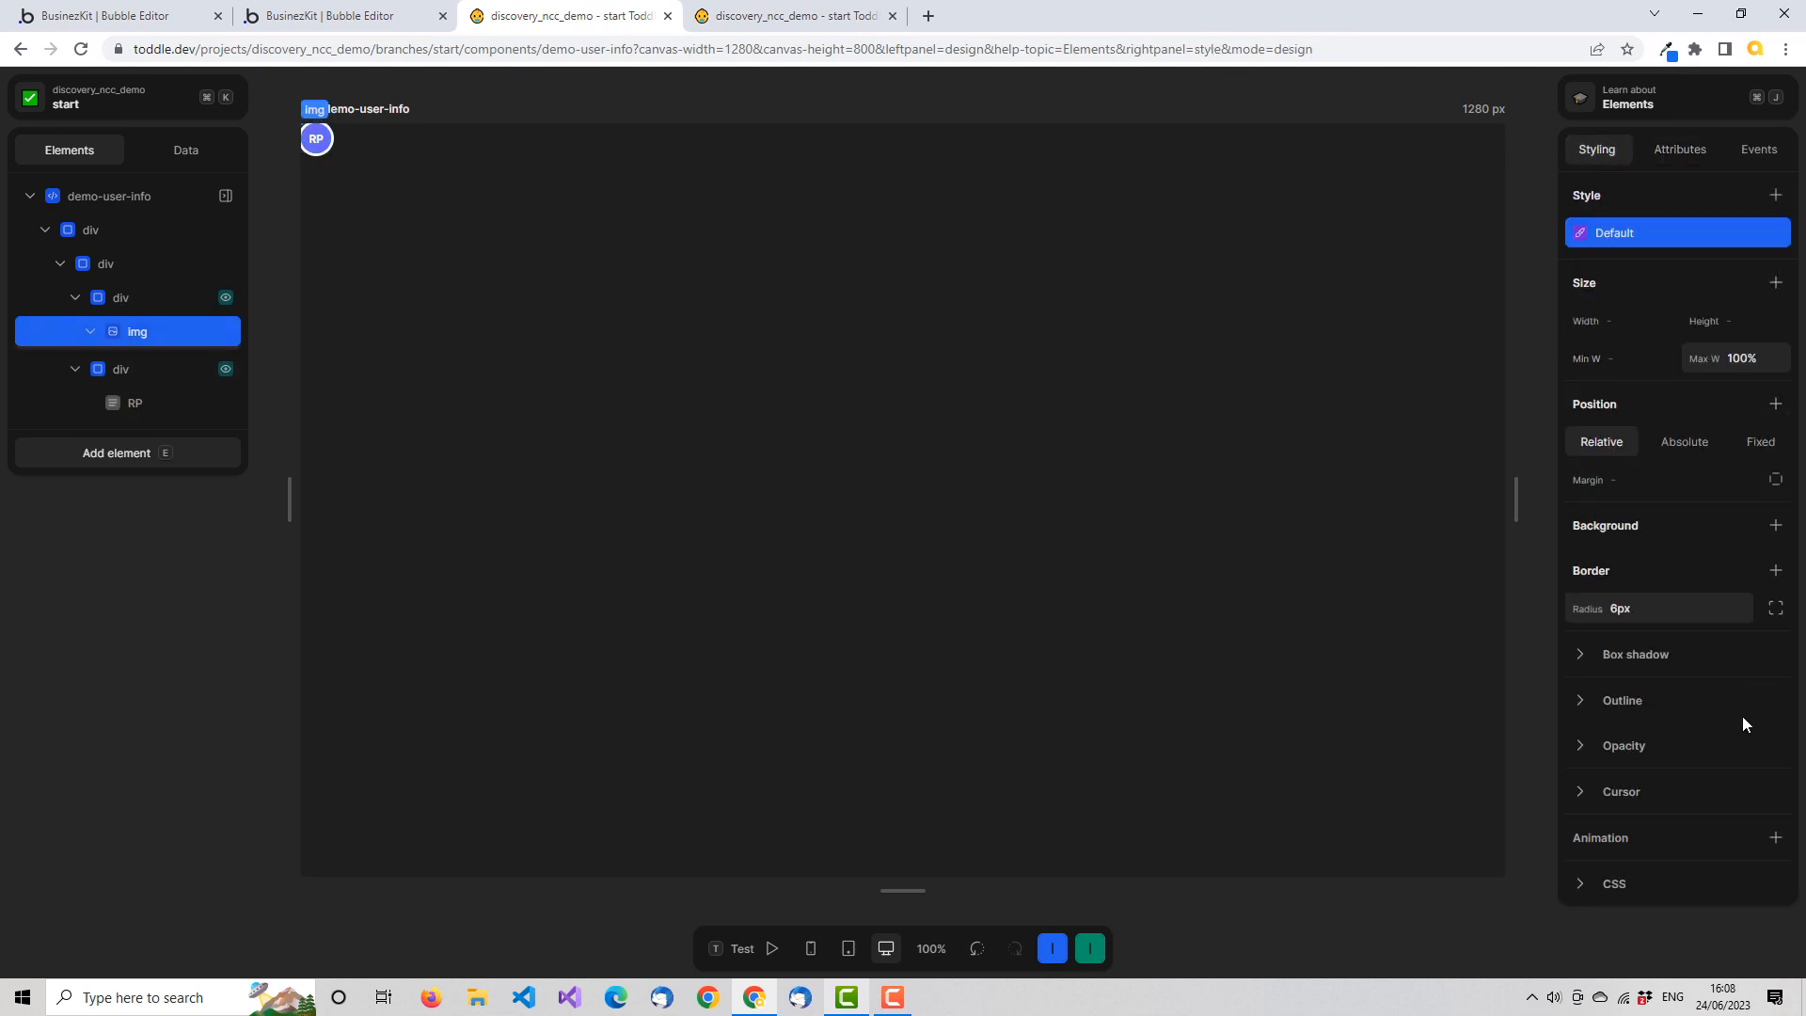
pyautogui.click(1656, 613)
pyautogui.press('Tab')
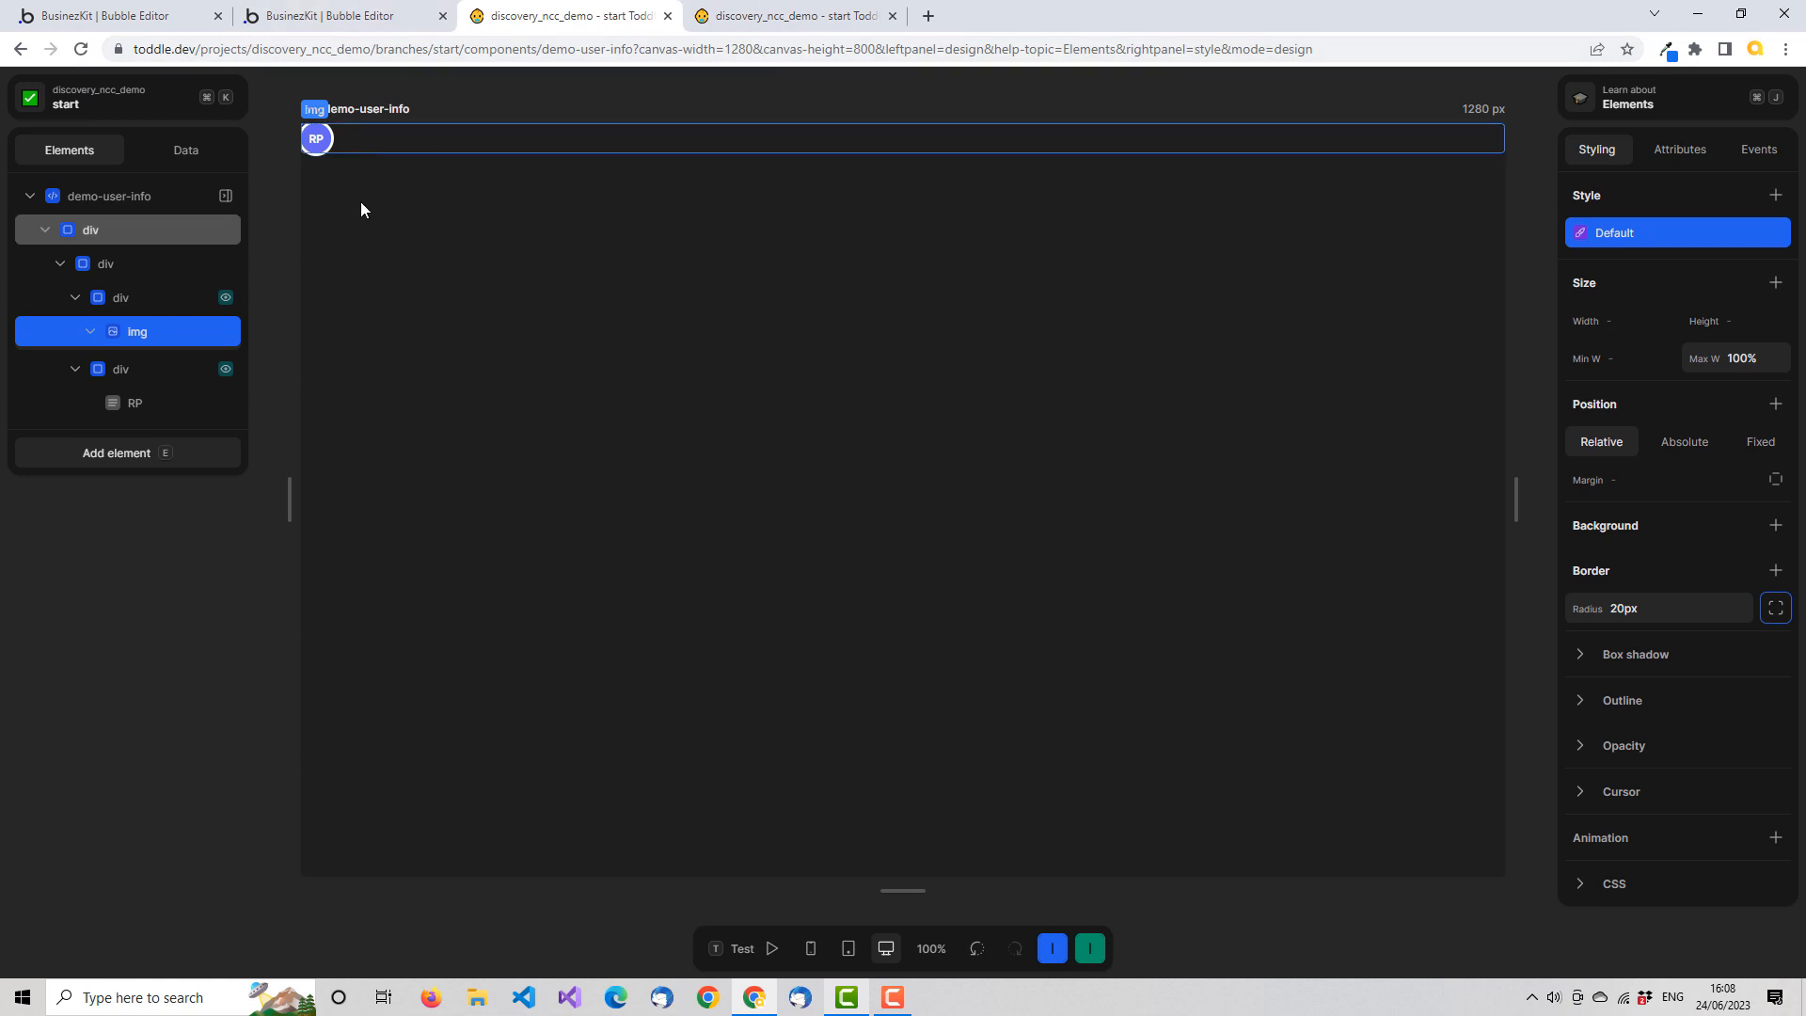
# Reload the HomePage and run it in test mode to check the user avatars in the list rows
pyautogui.click(838, 24)
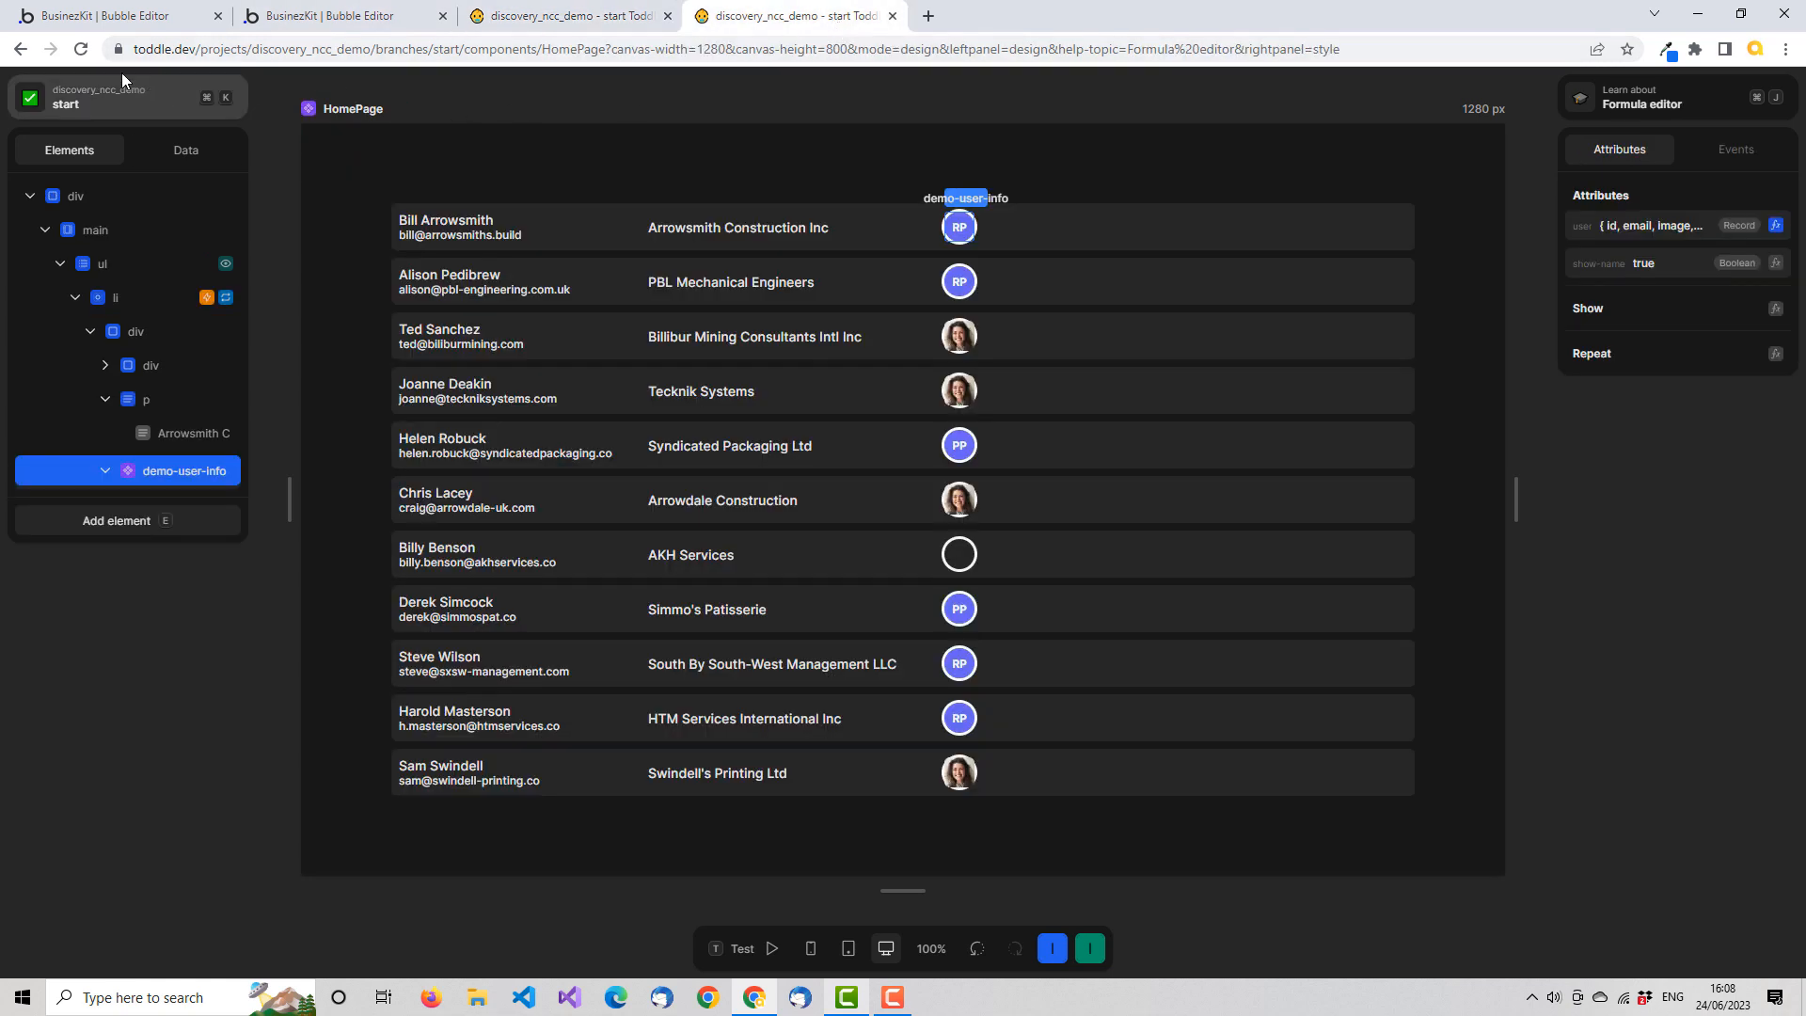
pyautogui.click(81, 48)
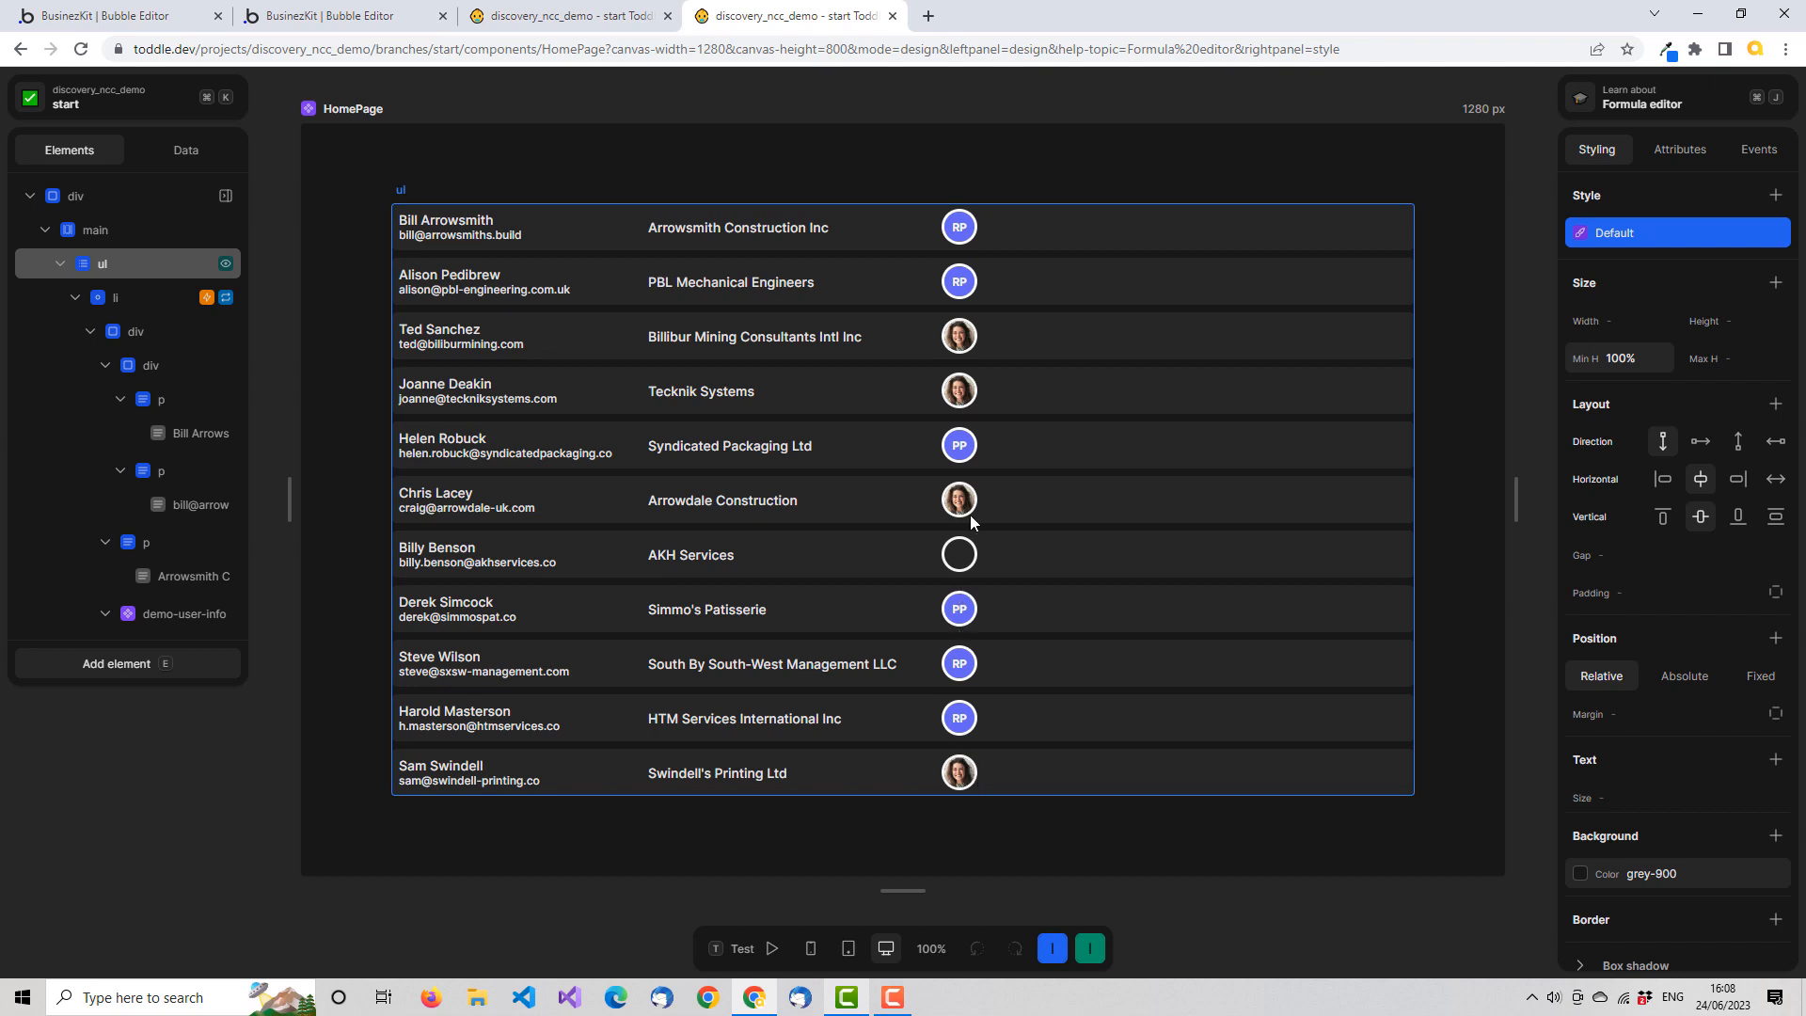
pyautogui.click(1046, 227)
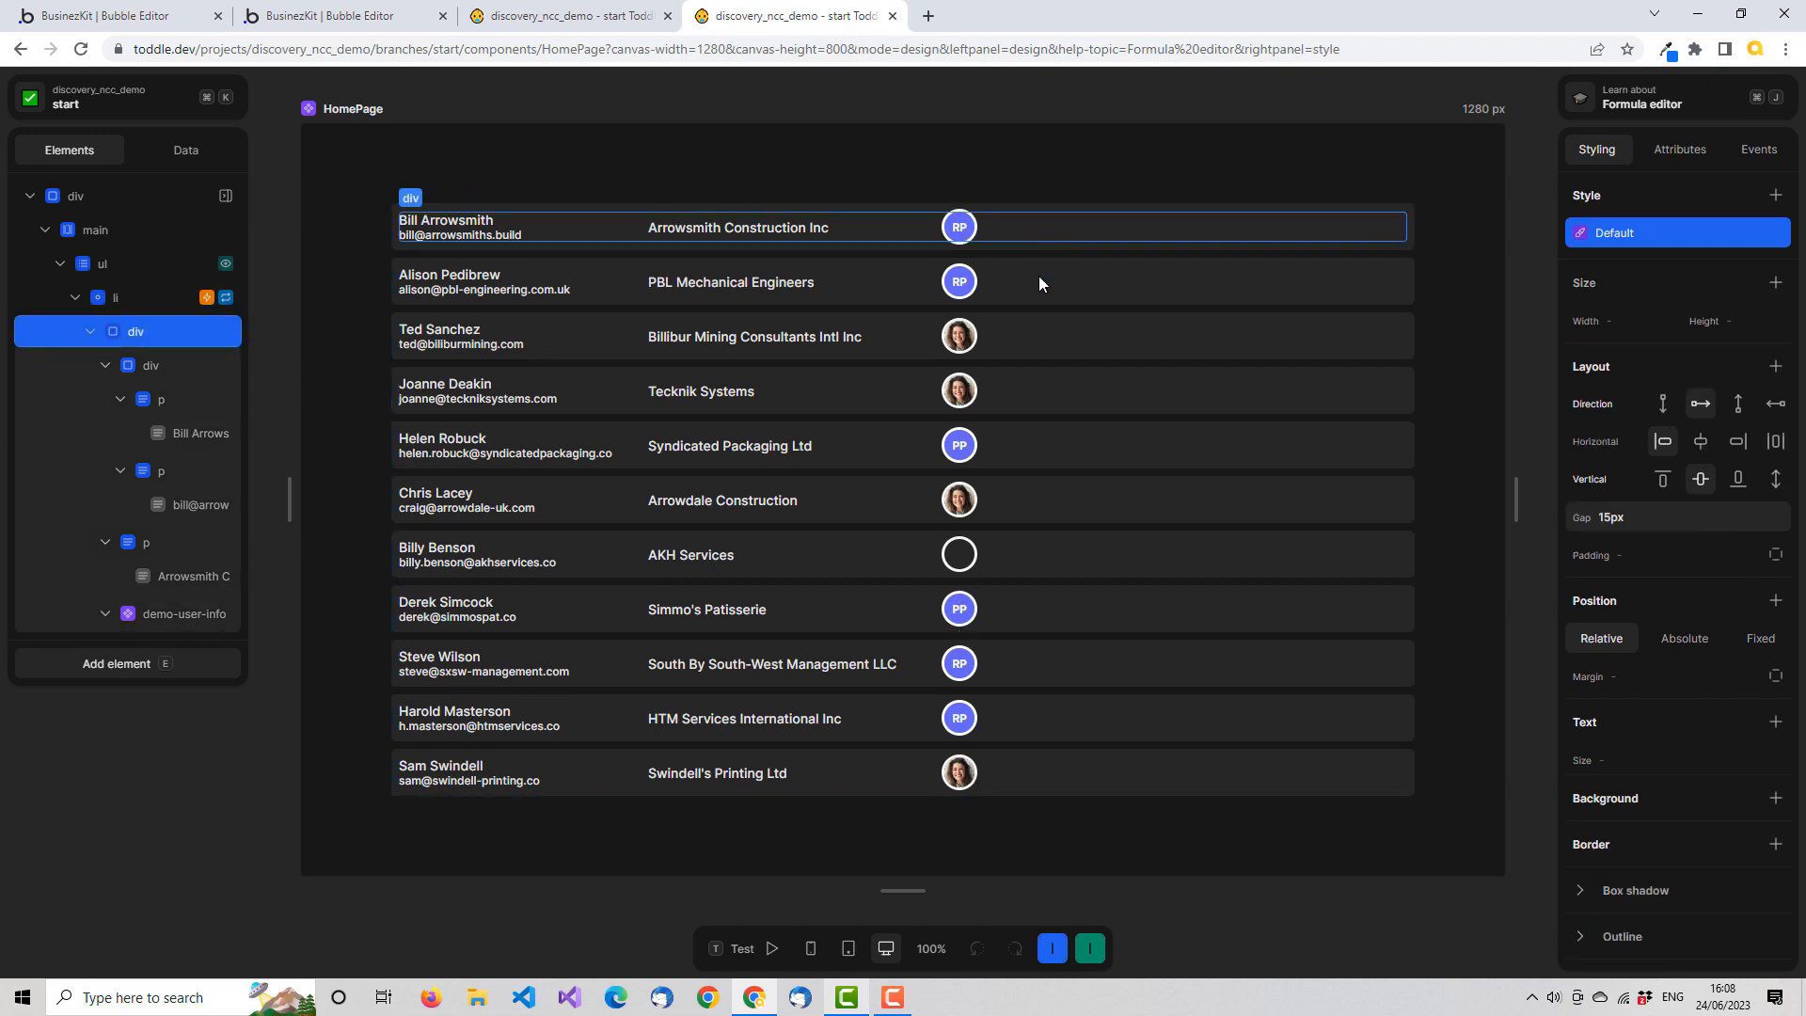
pyautogui.click(744, 952)
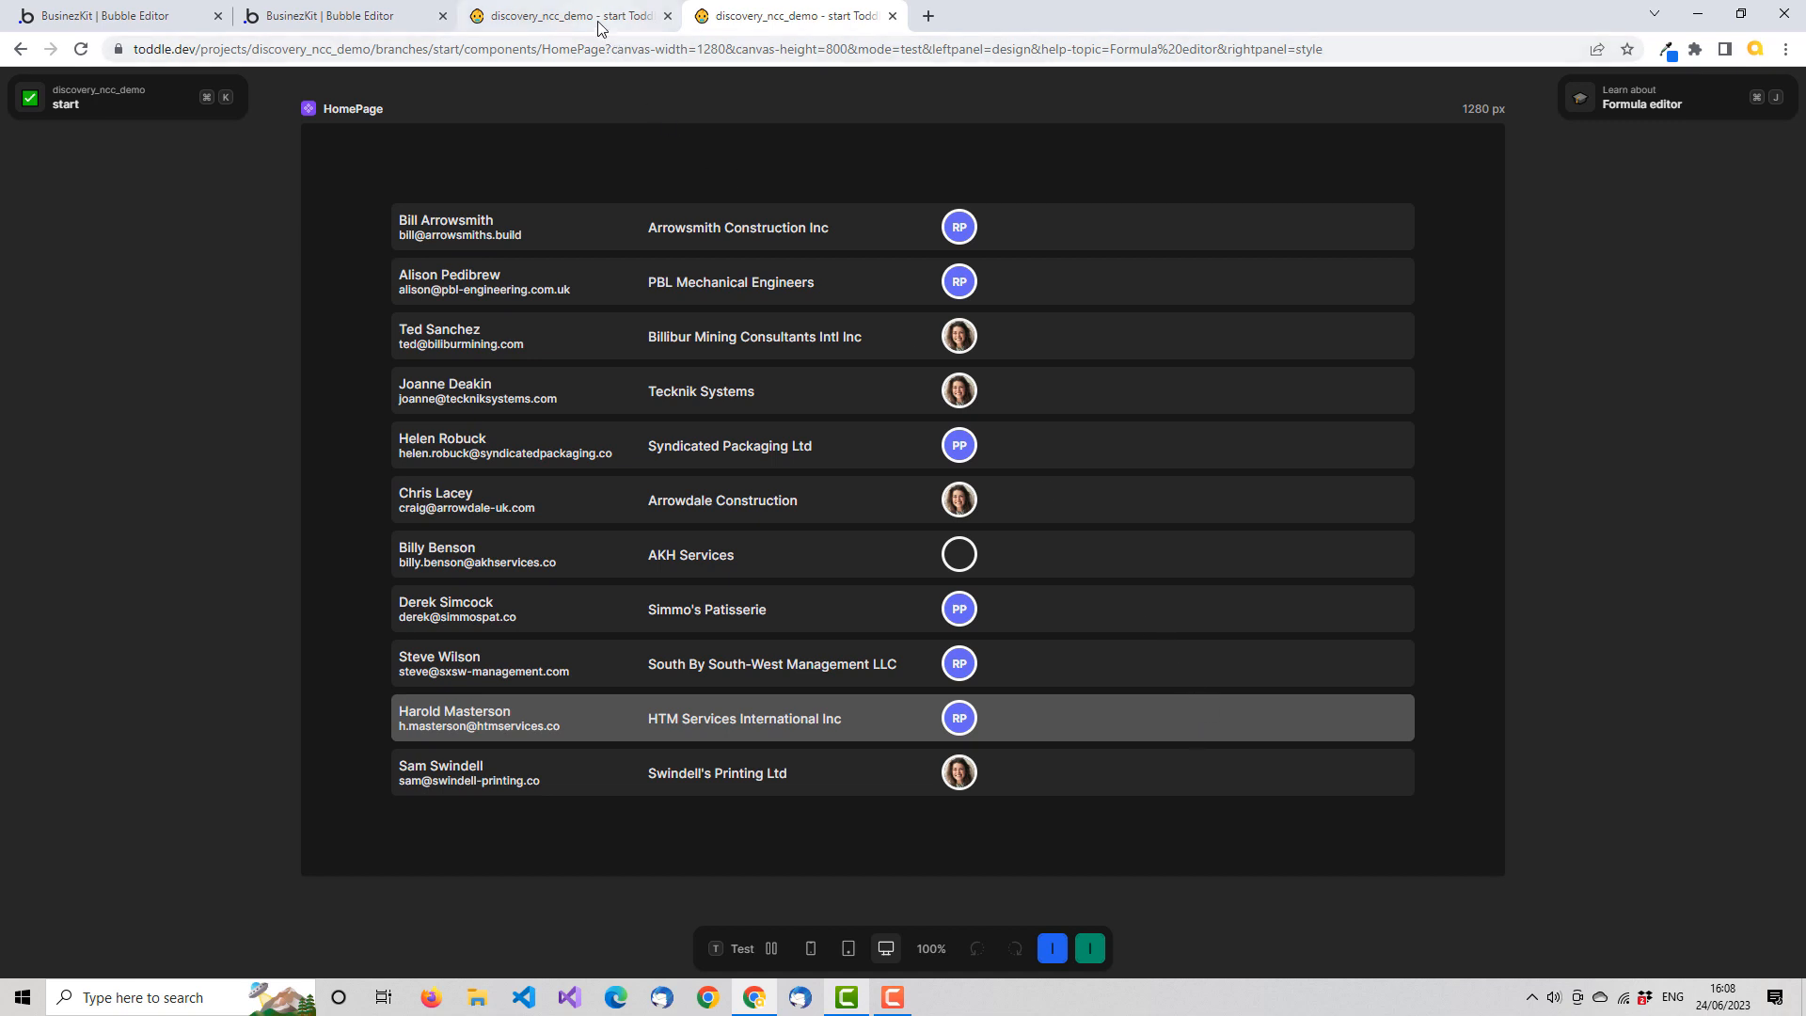
# Add a Paragraph element to the outer div of the demo-user-info component, after the avatar div
pyautogui.click(557, 16)
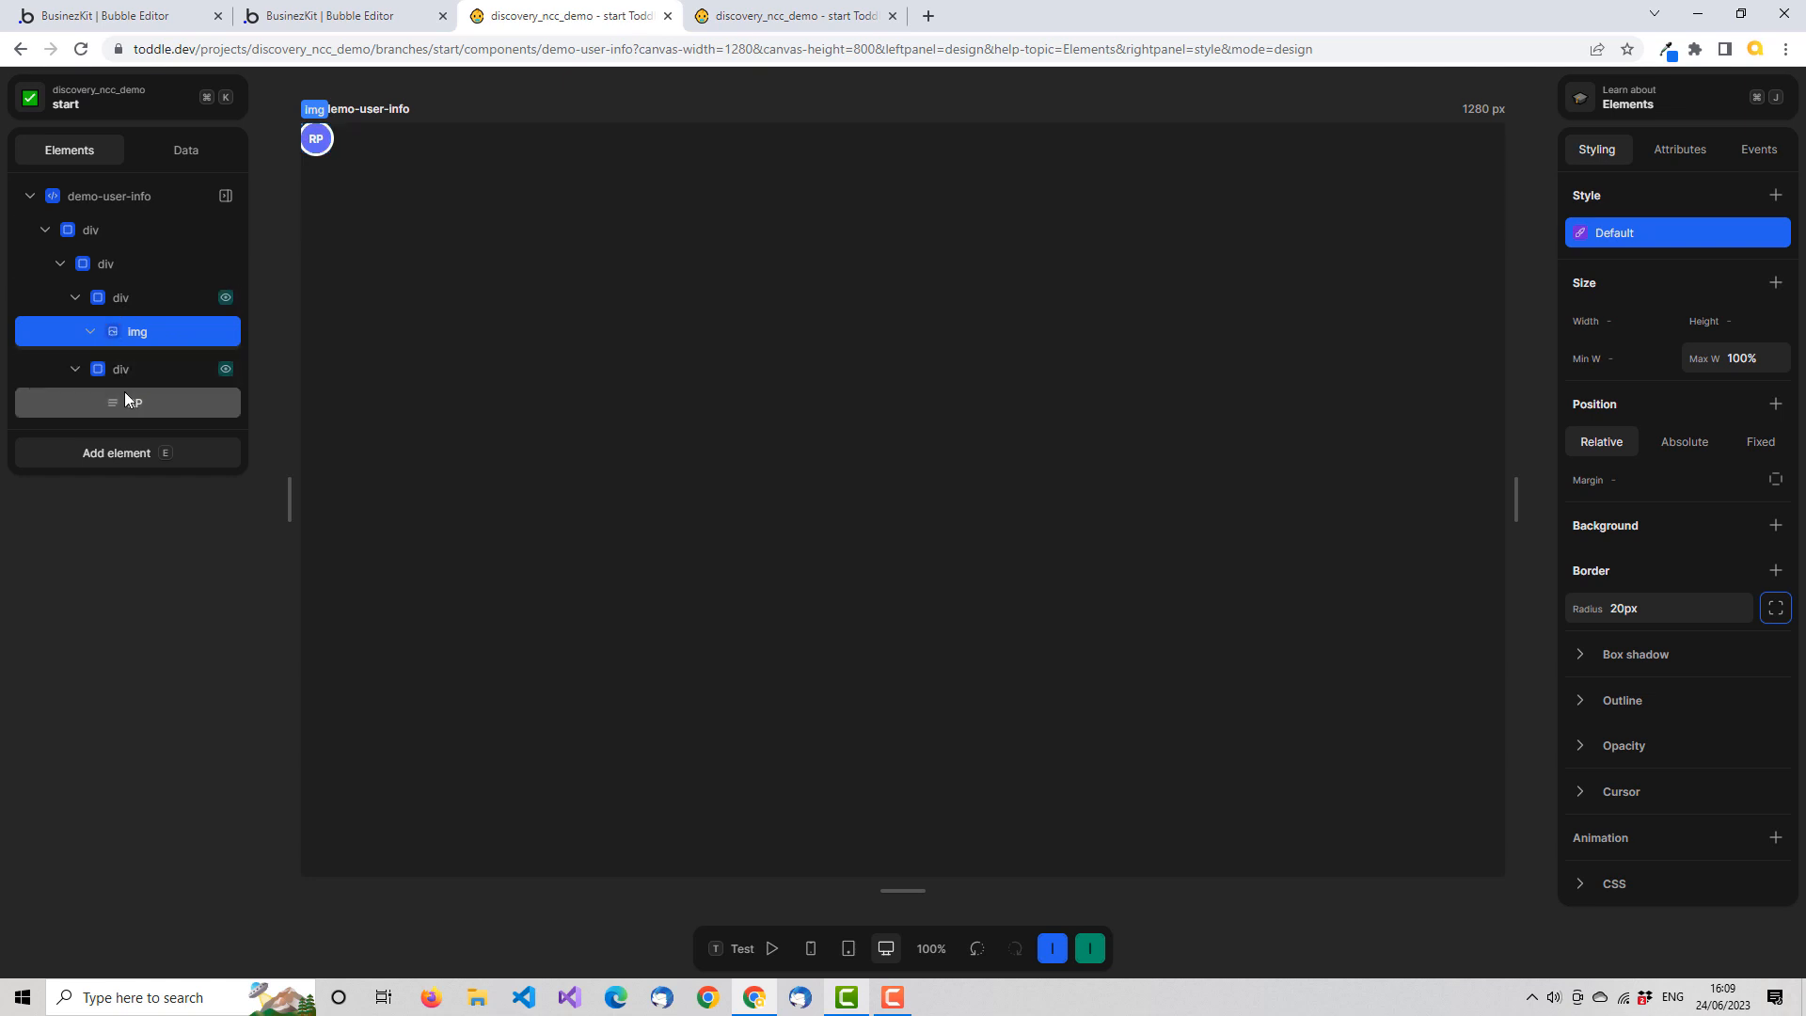
pyautogui.click(60, 263)
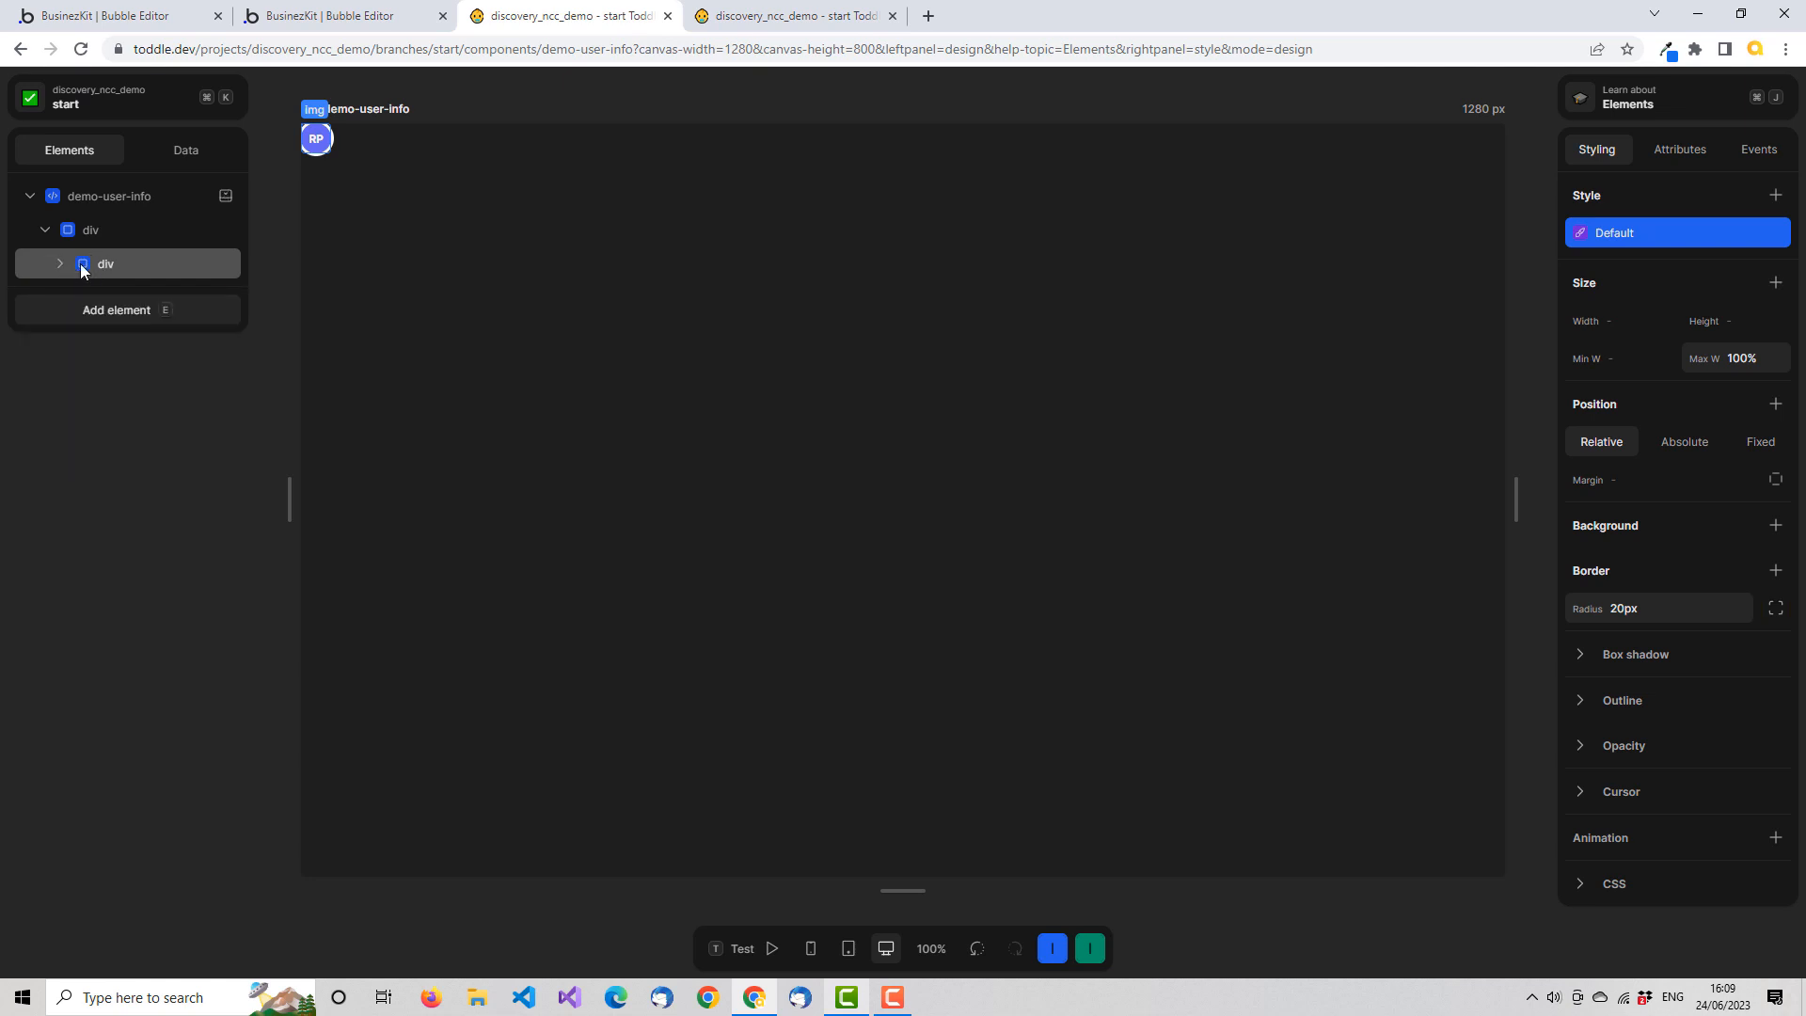
pyautogui.click(98, 230)
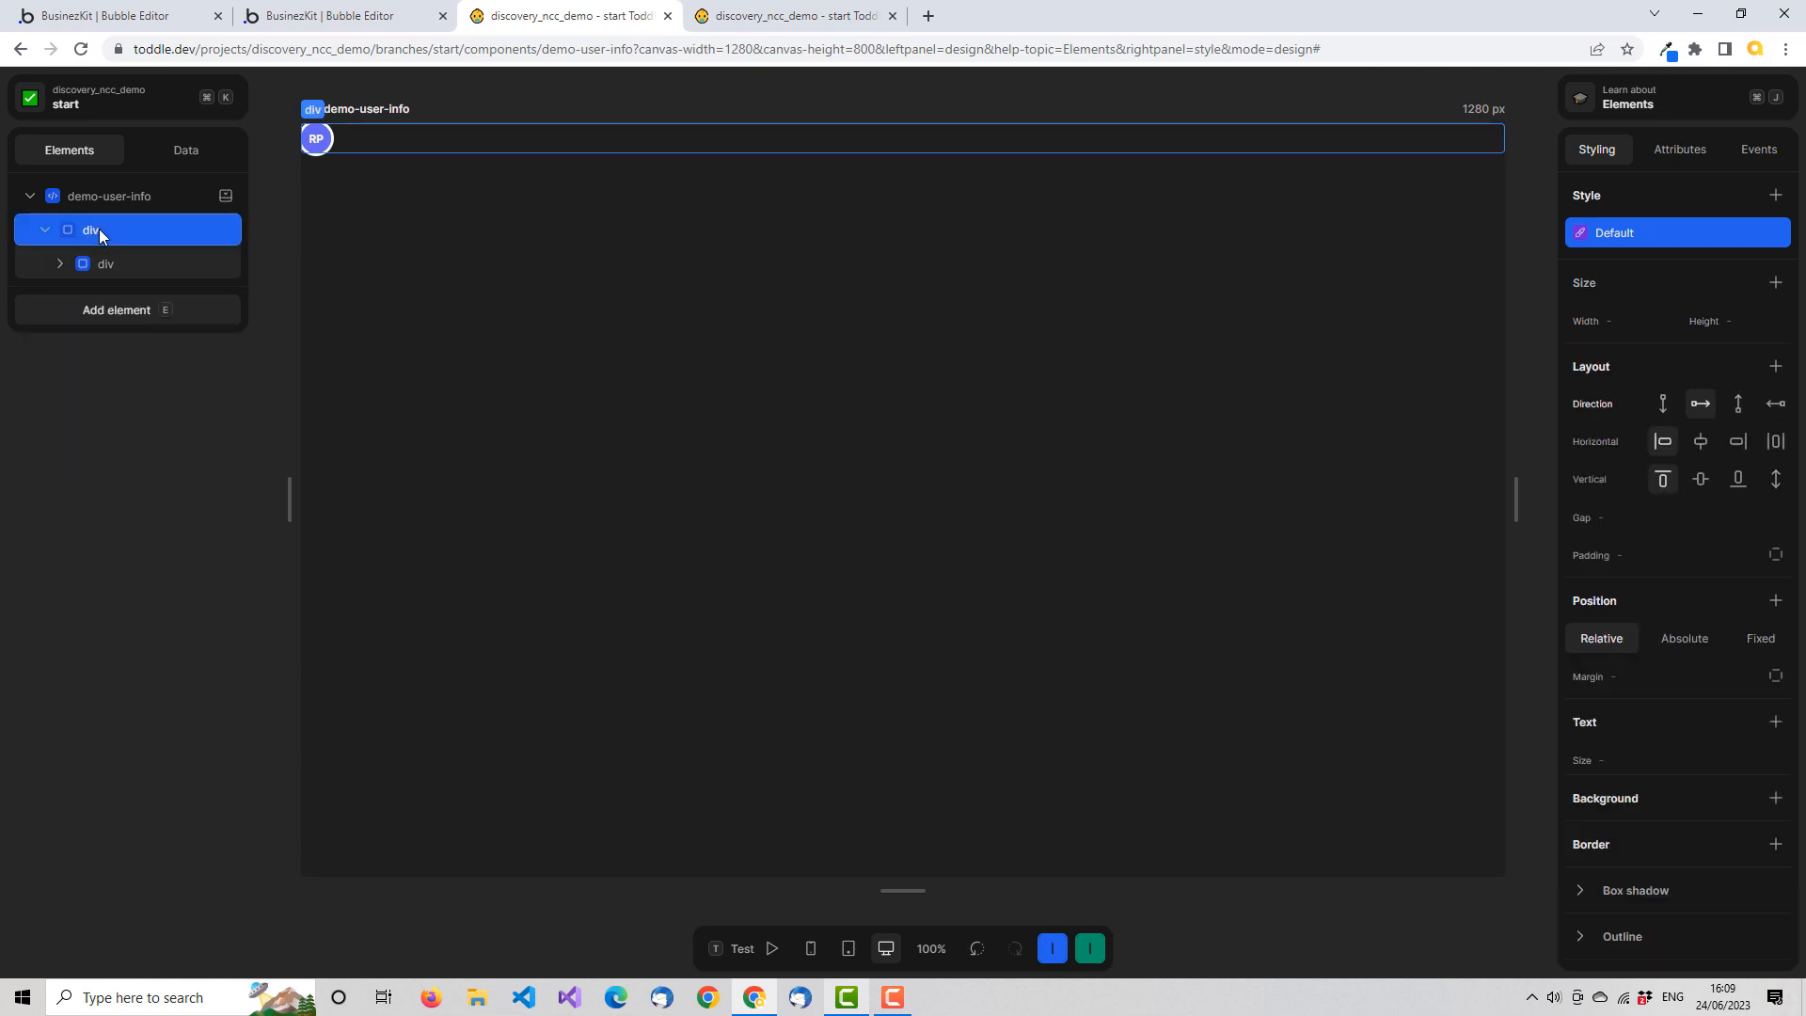
pyautogui.click(167, 310)
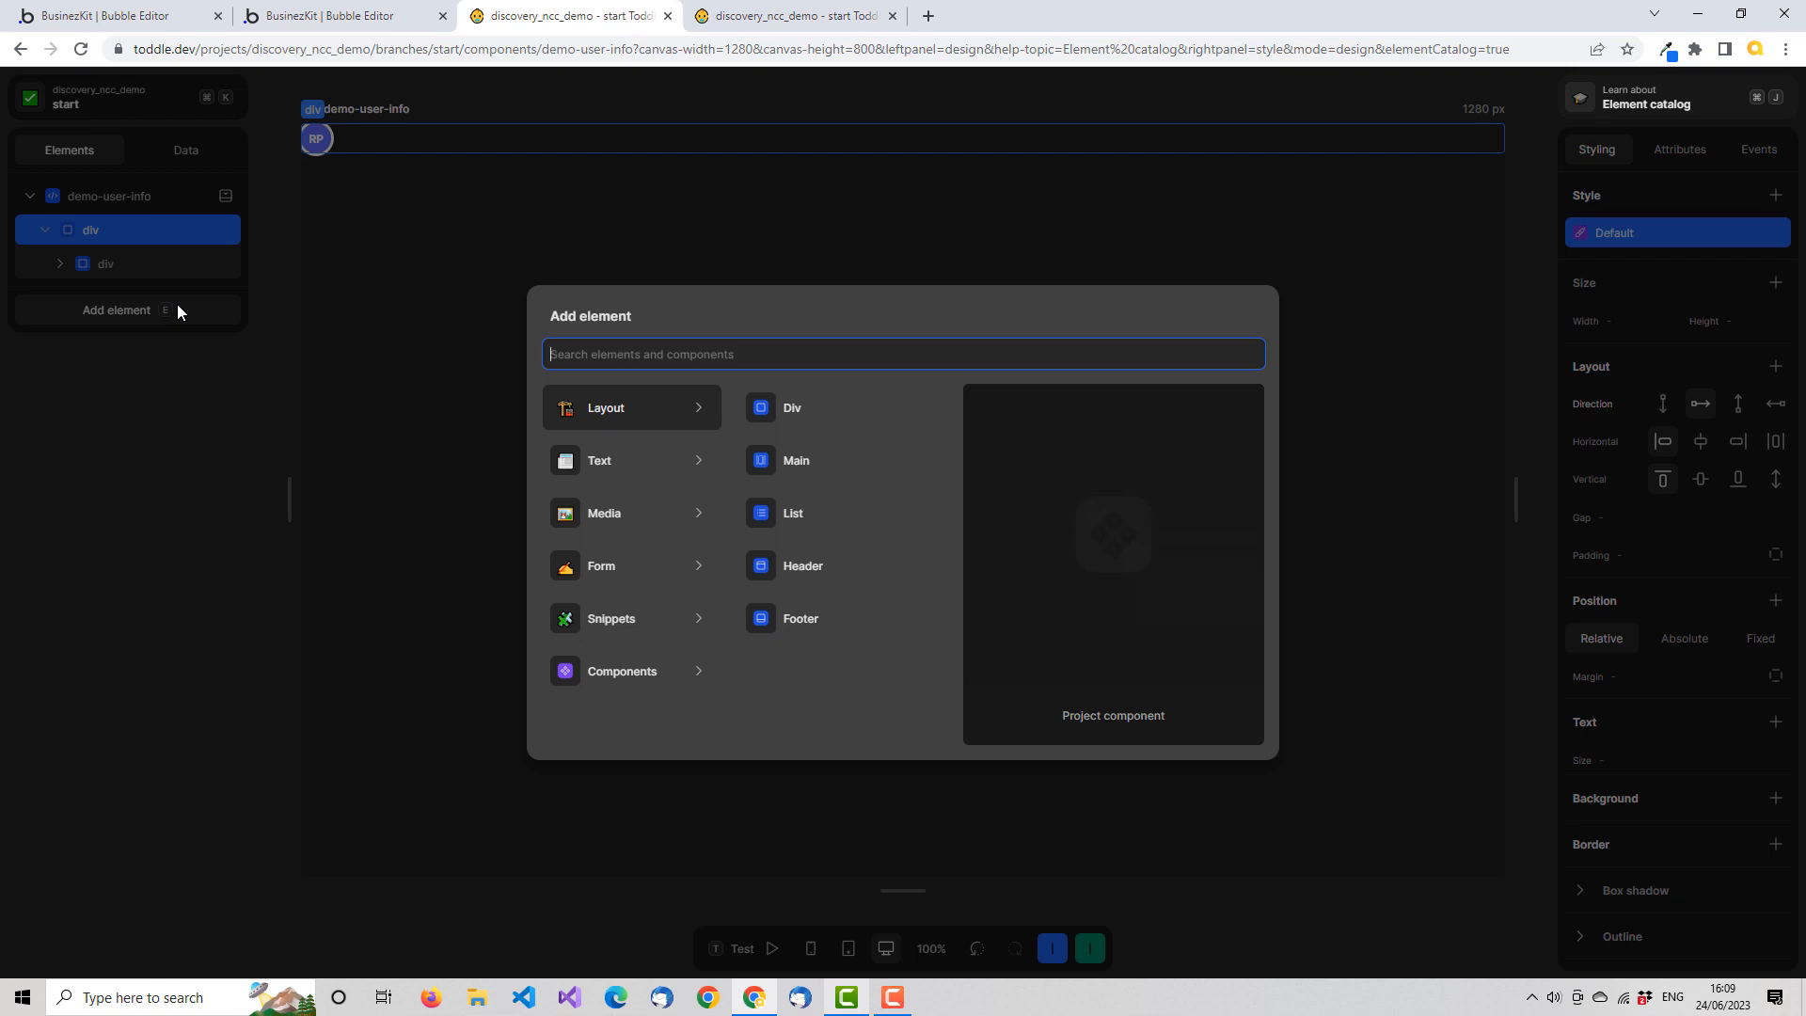
pyautogui.write('pa')
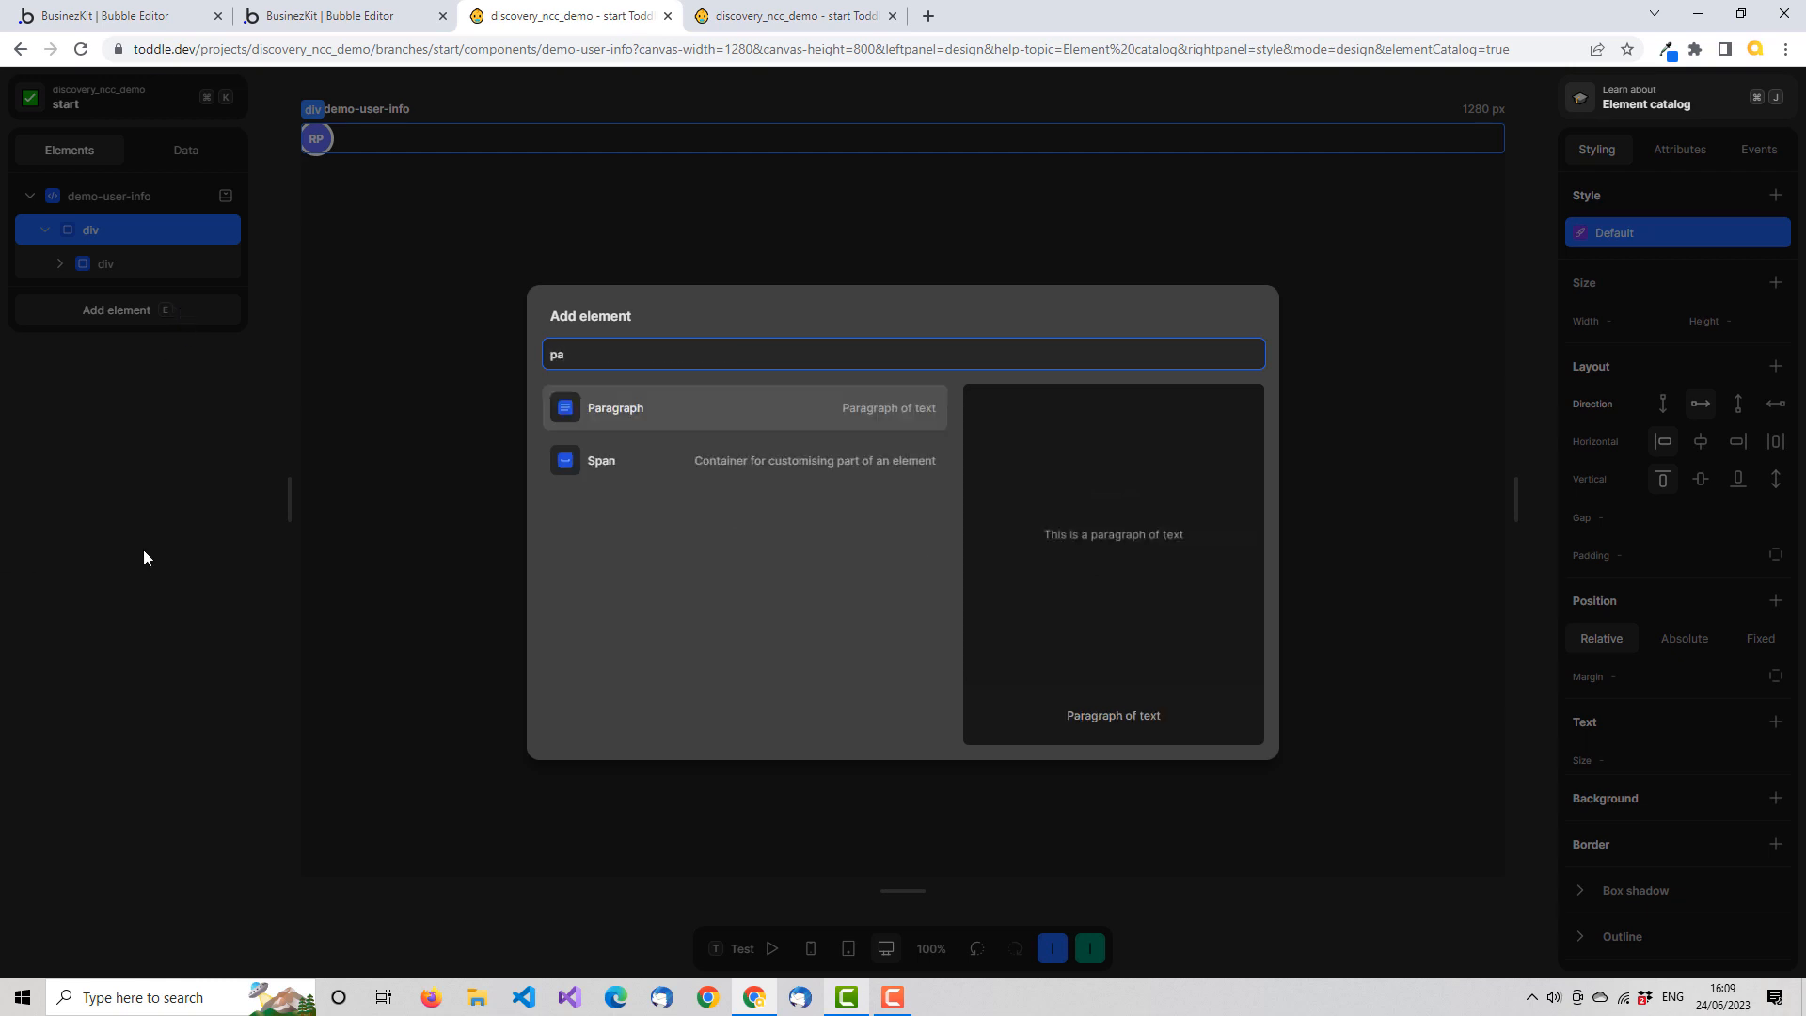
pyautogui.click(653, 411)
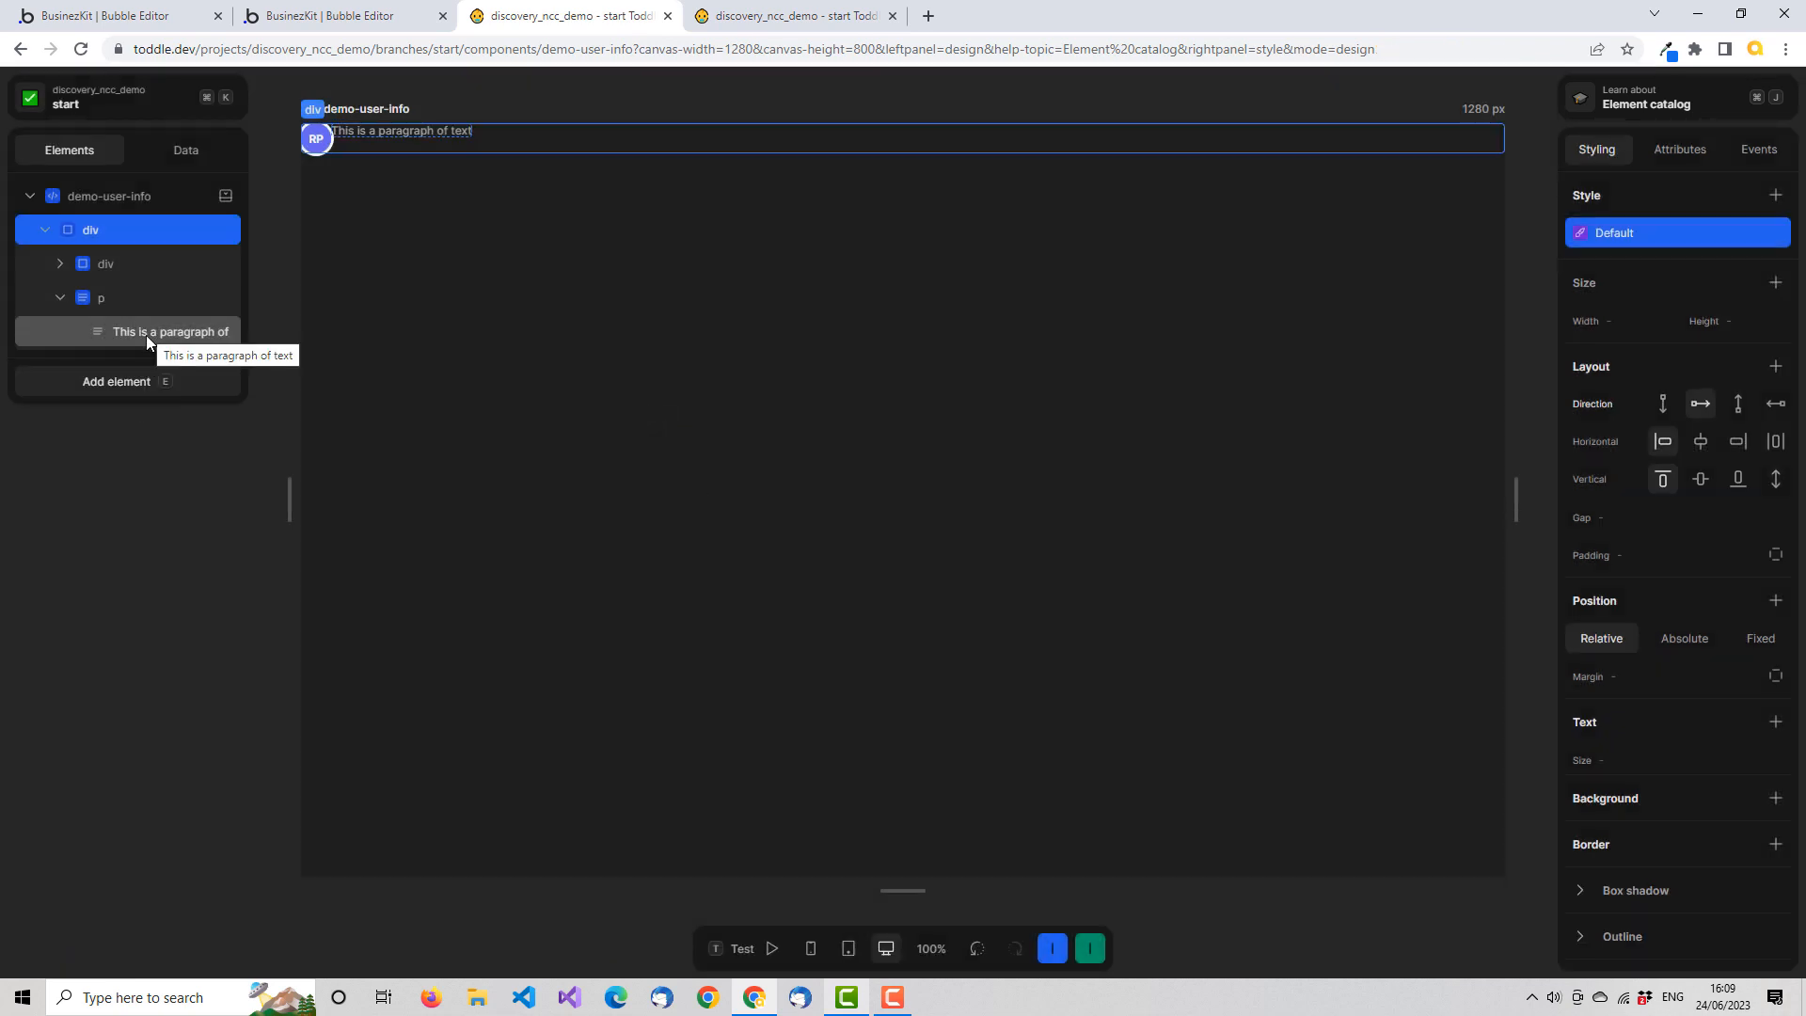
# Set the new paragraph's display to Flex and center its content vertically, keeping it aligned to the start horizontally
pyautogui.click(121, 299)
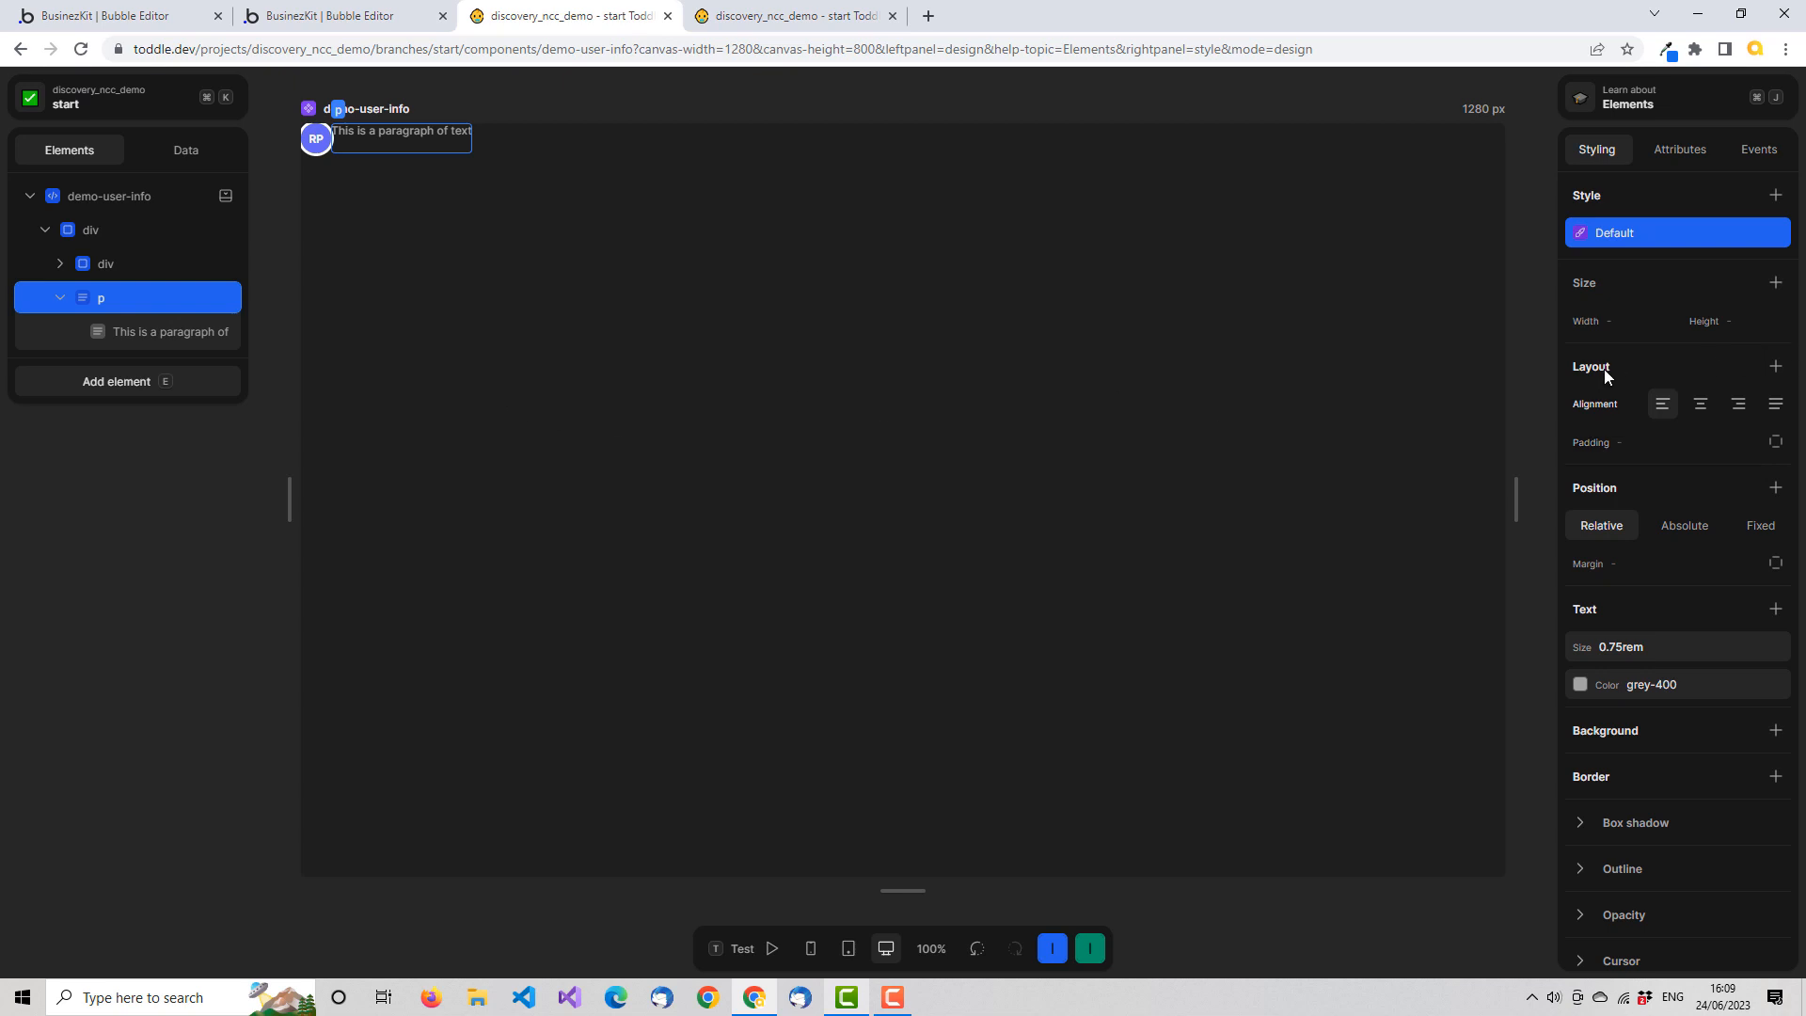
pyautogui.click(1777, 368)
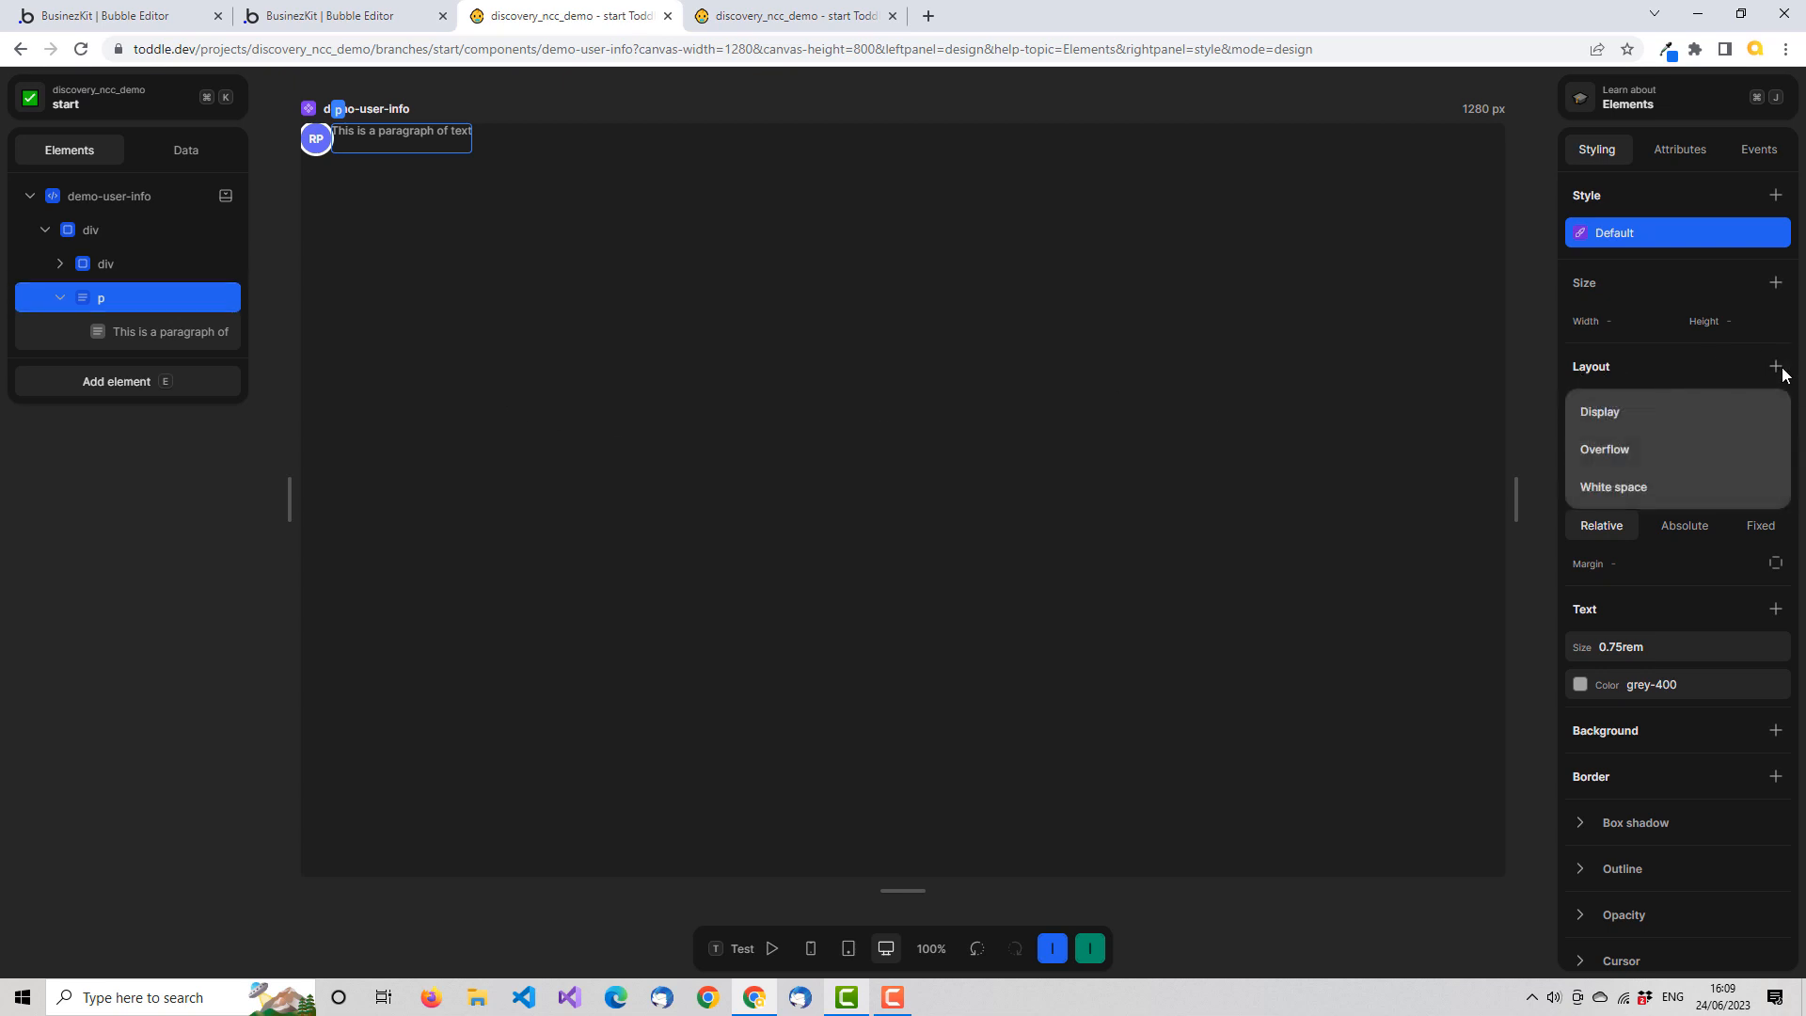
pyautogui.click(1620, 413)
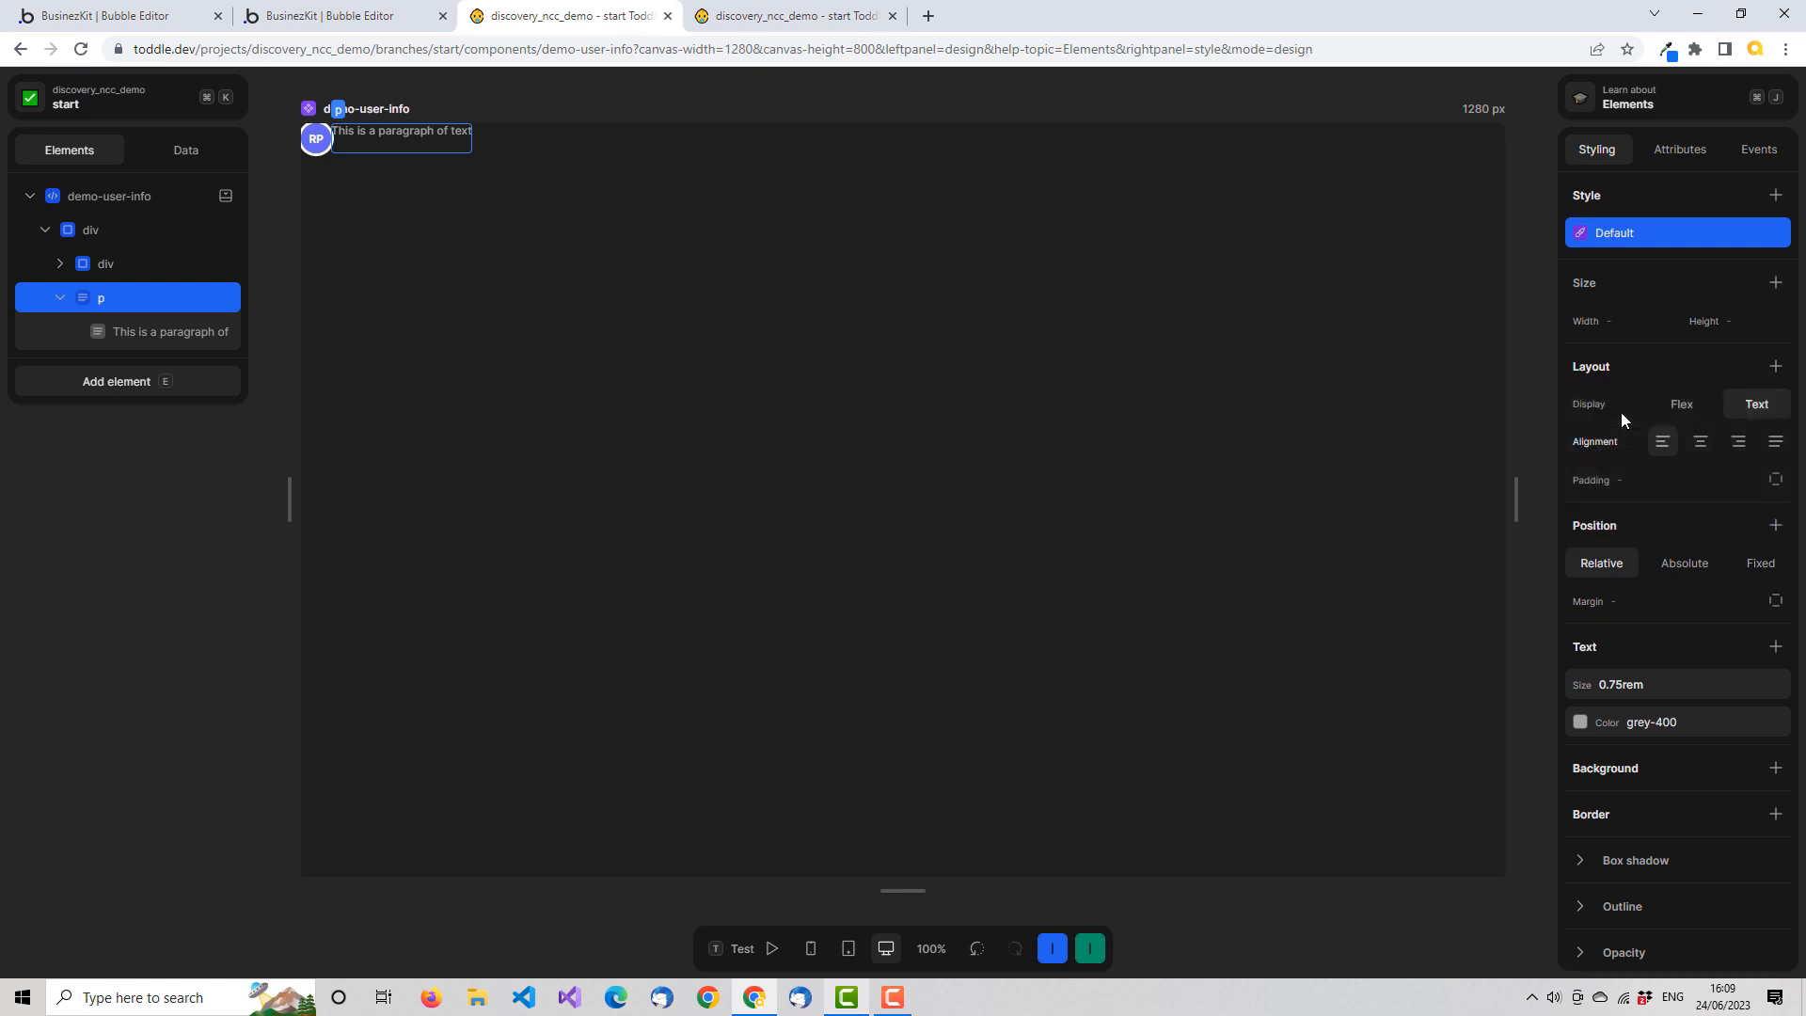
pyautogui.click(1696, 407)
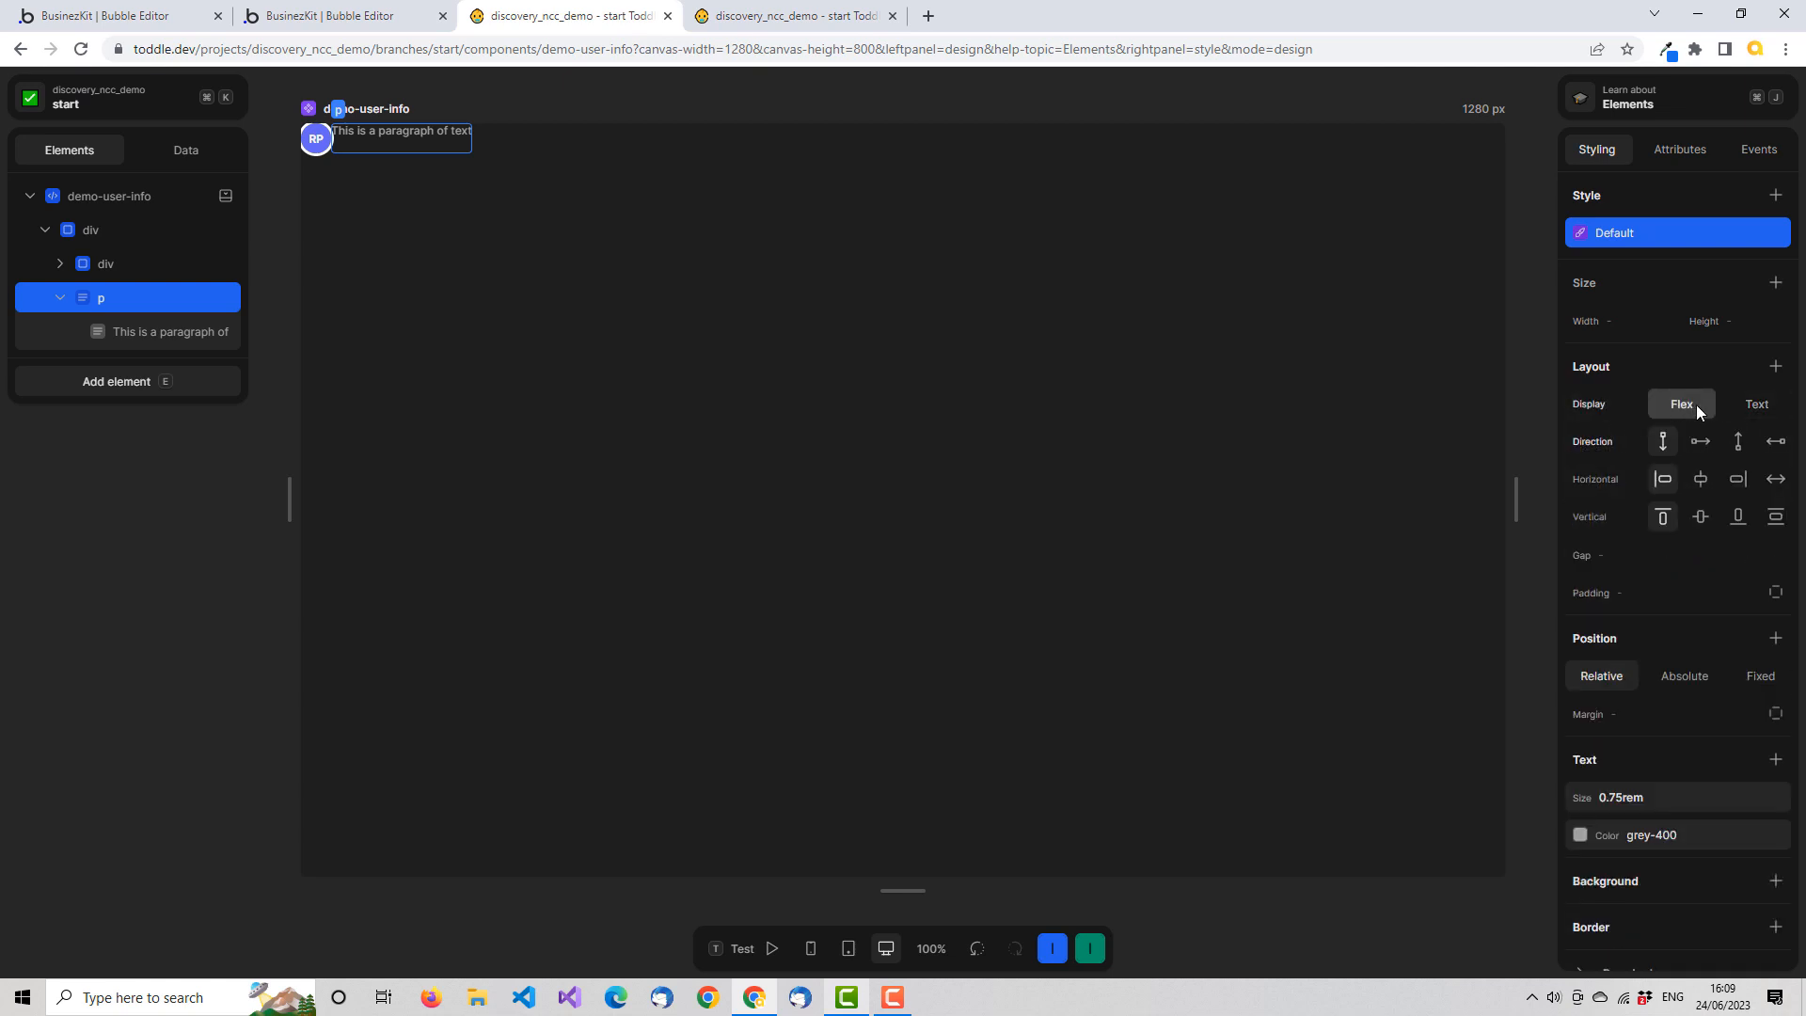
pyautogui.click(1702, 517)
pyautogui.click(1701, 478)
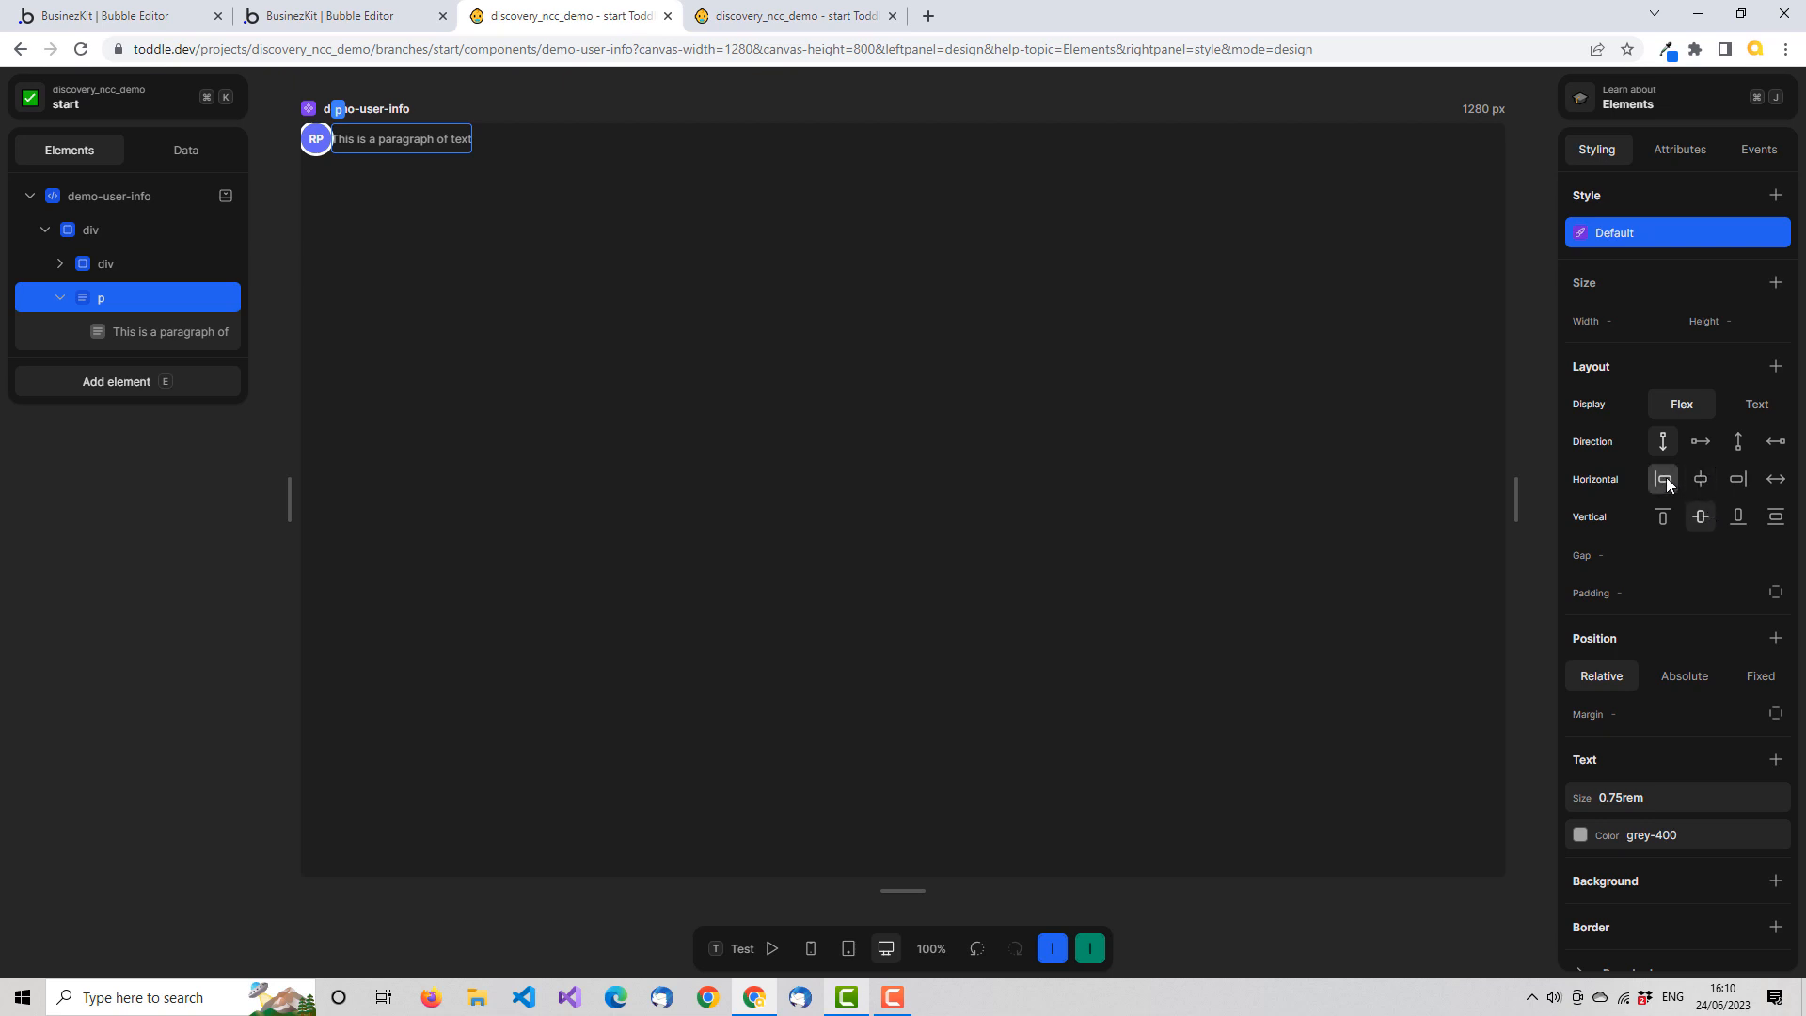
# Set the gap of the demo-user-info component's outer div to 8px
pyautogui.click(97, 229)
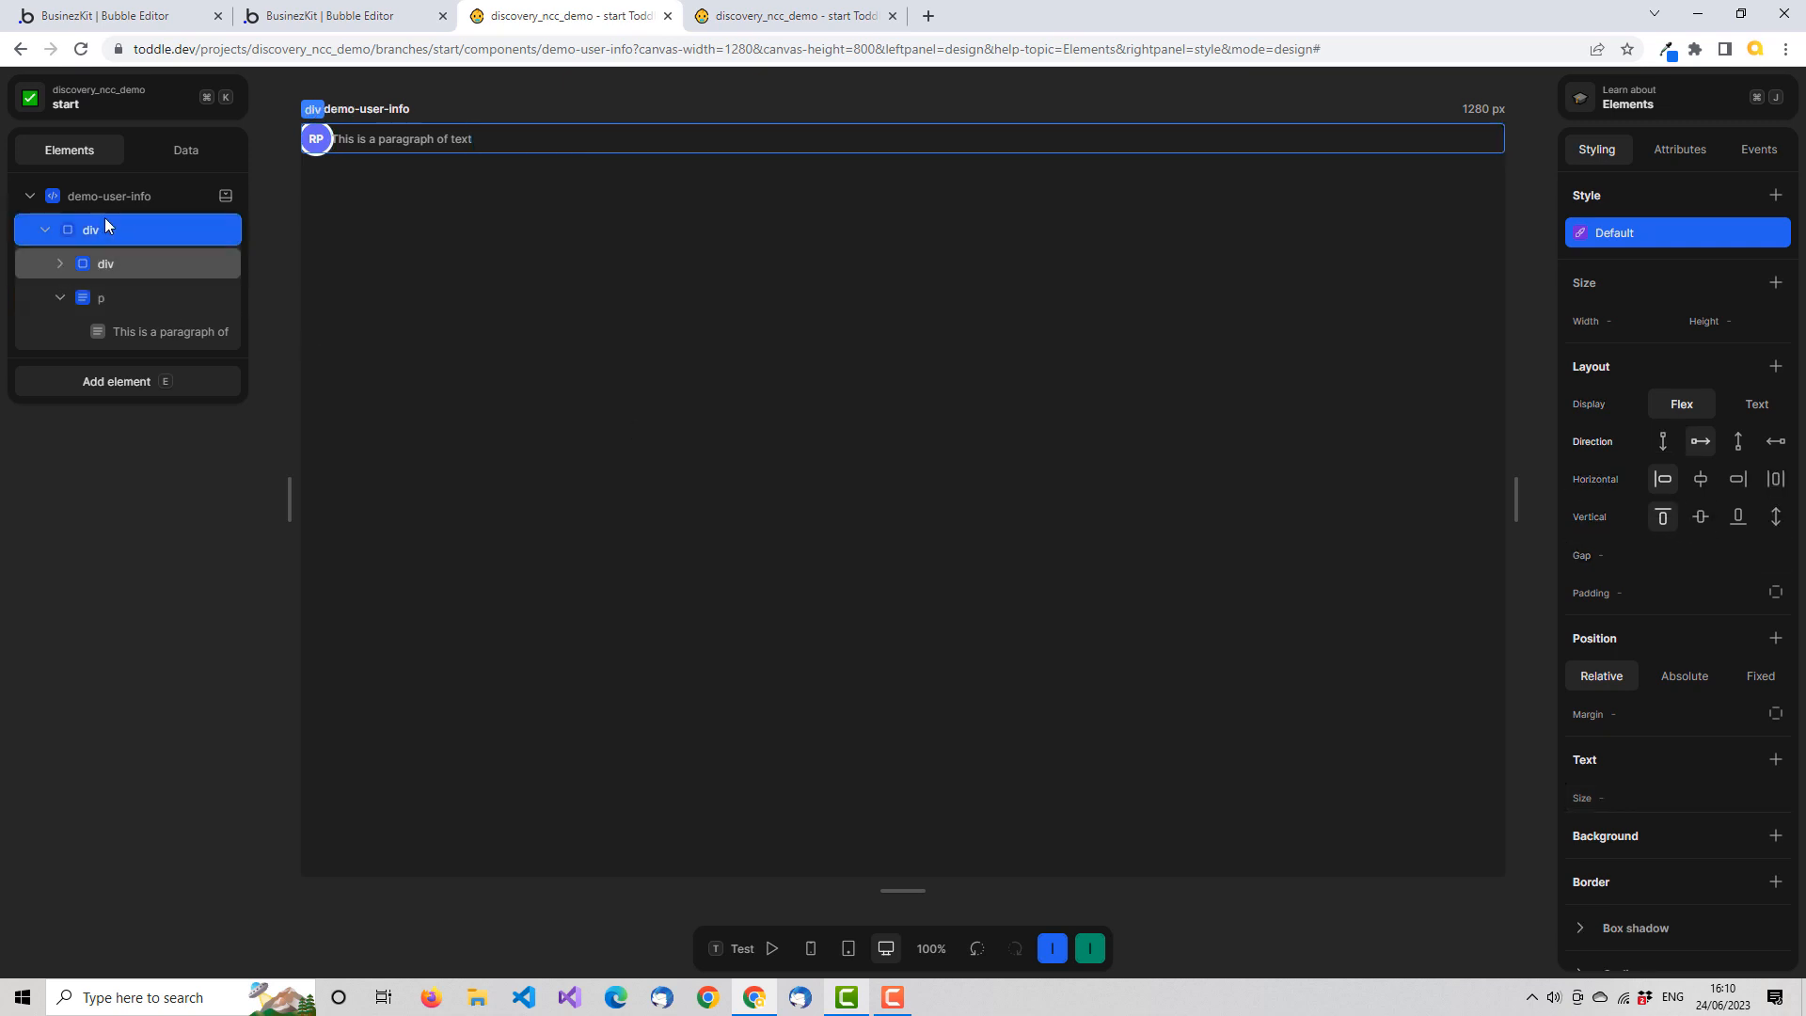
pyautogui.click(1684, 556)
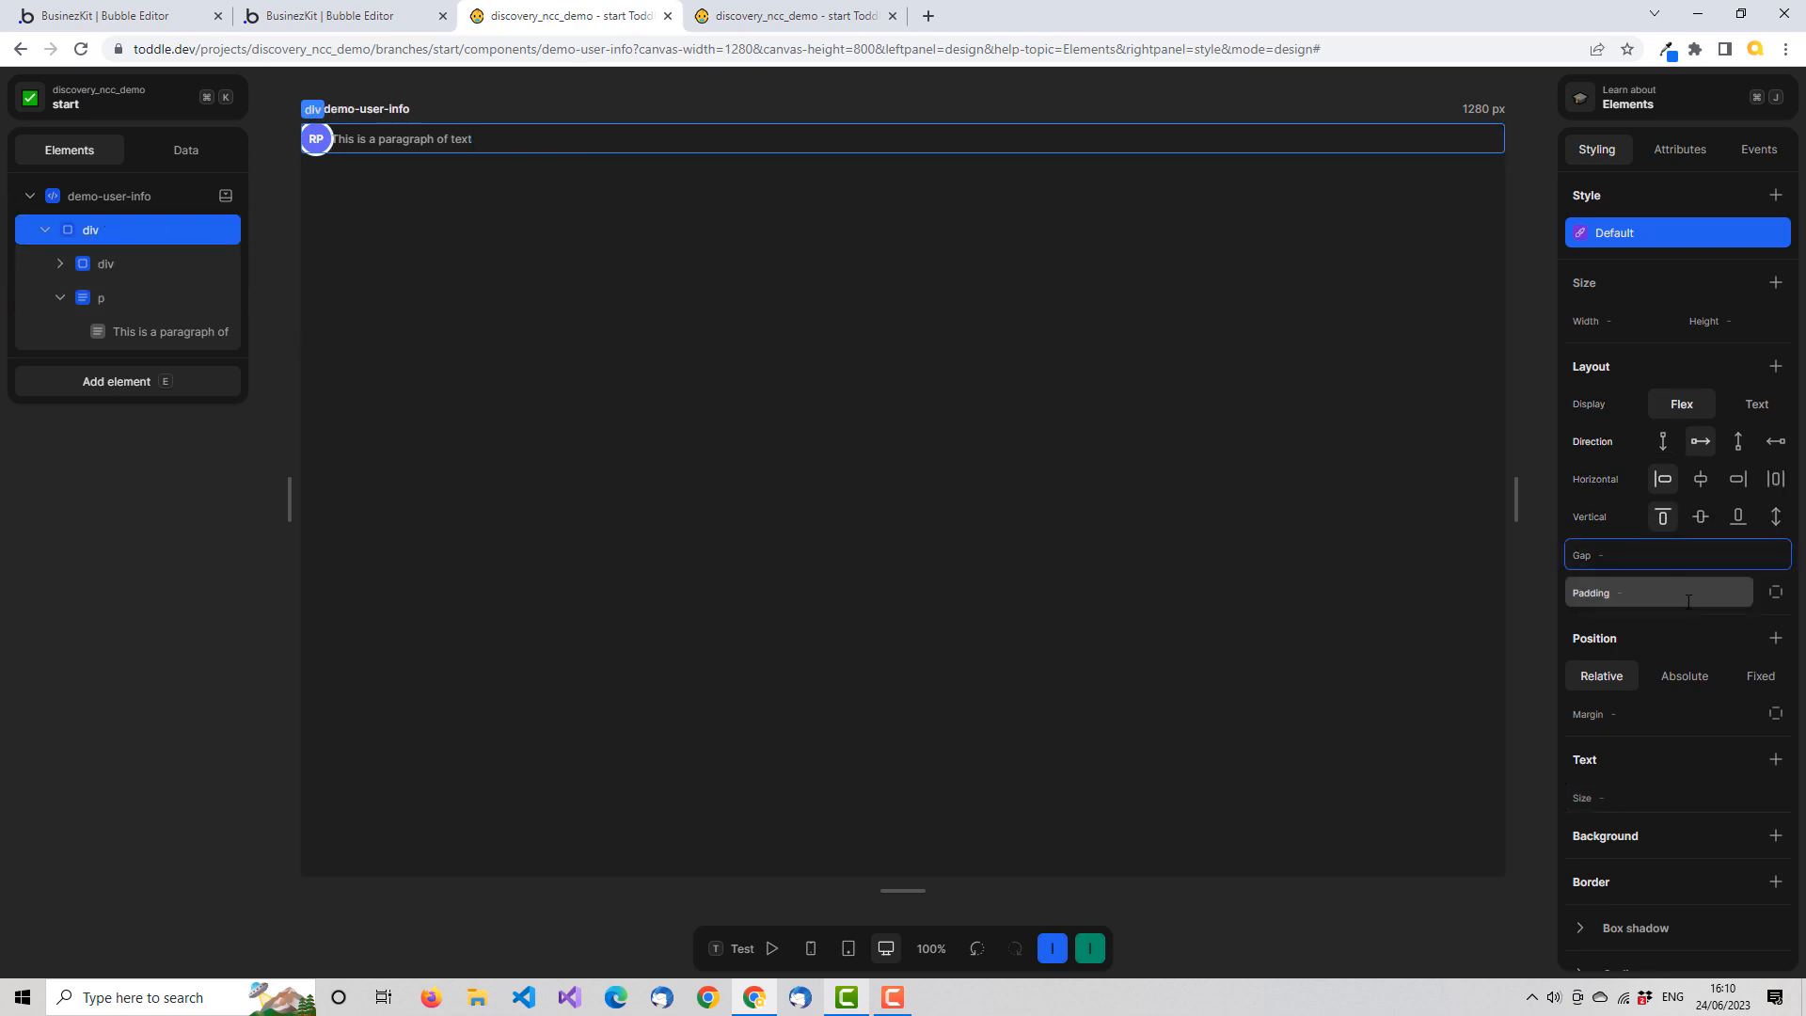
pyautogui.write('6px')
pyautogui.press('Tab')
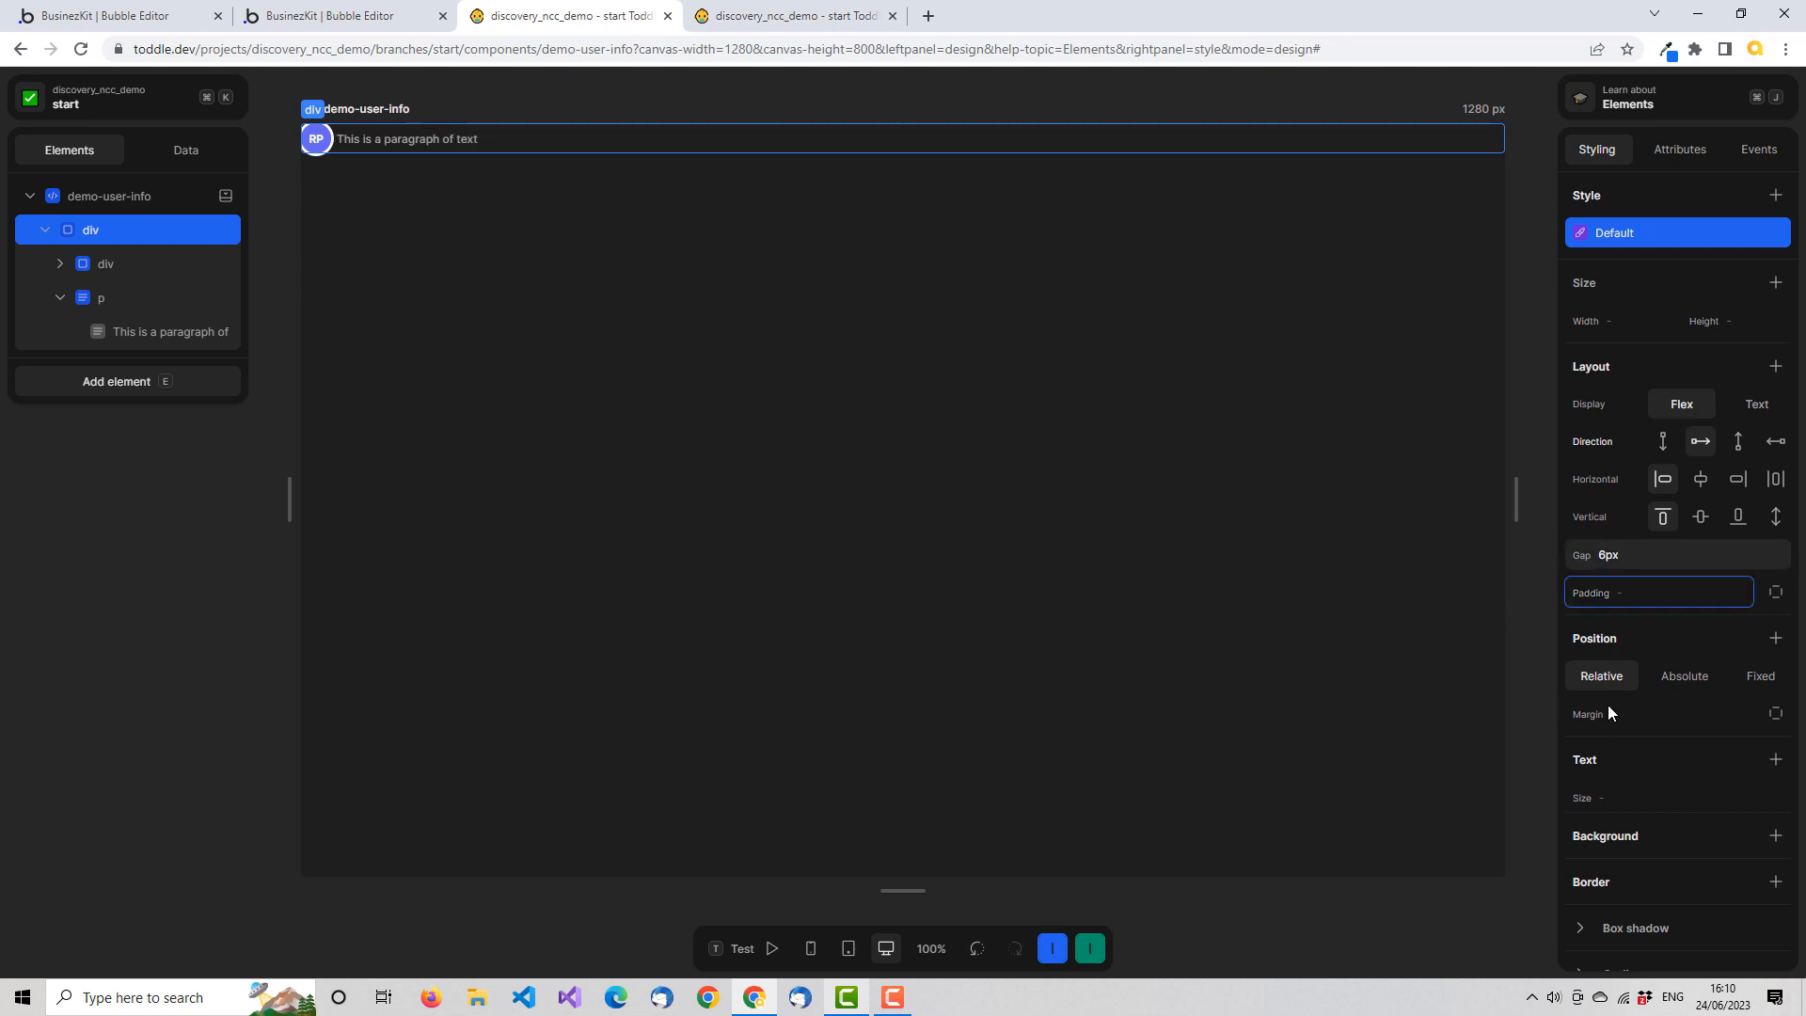
pyautogui.click(1596, 561)
pyautogui.write('8px')
pyautogui.press('Tab')
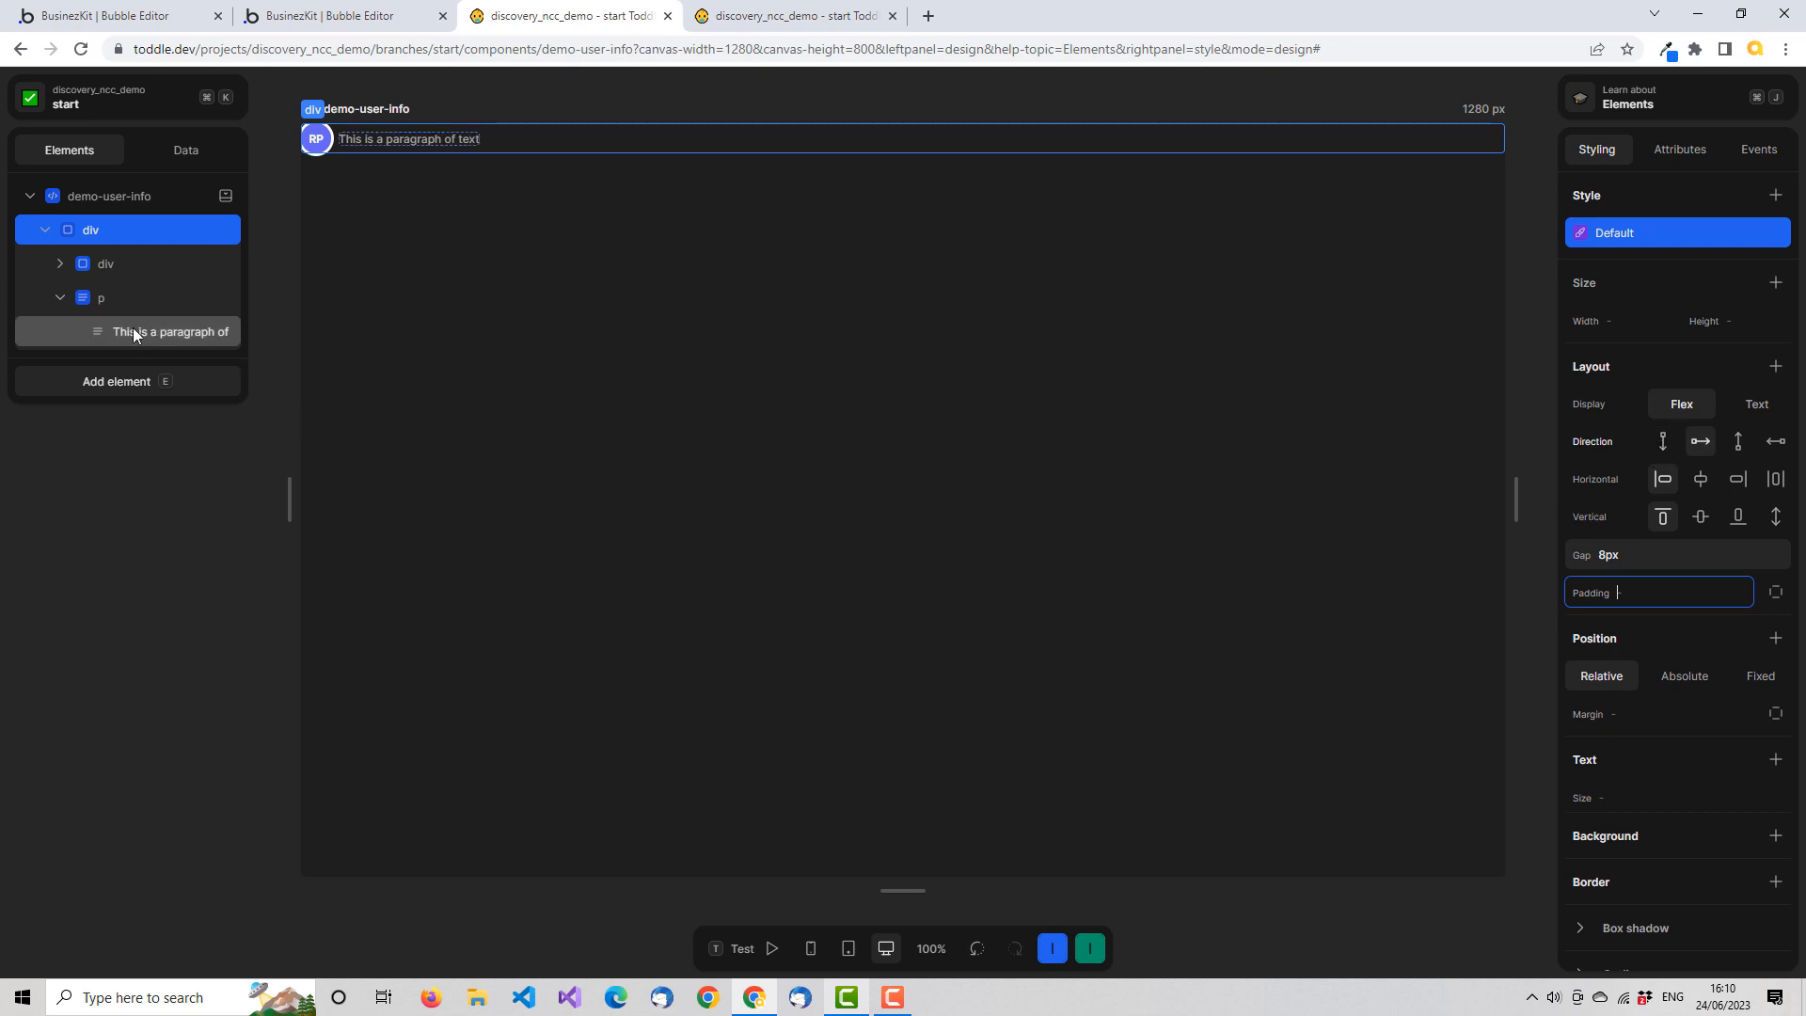
# Bind the paragraph's text to a formula that returns name_first from the user attribute
pyautogui.click(111, 299)
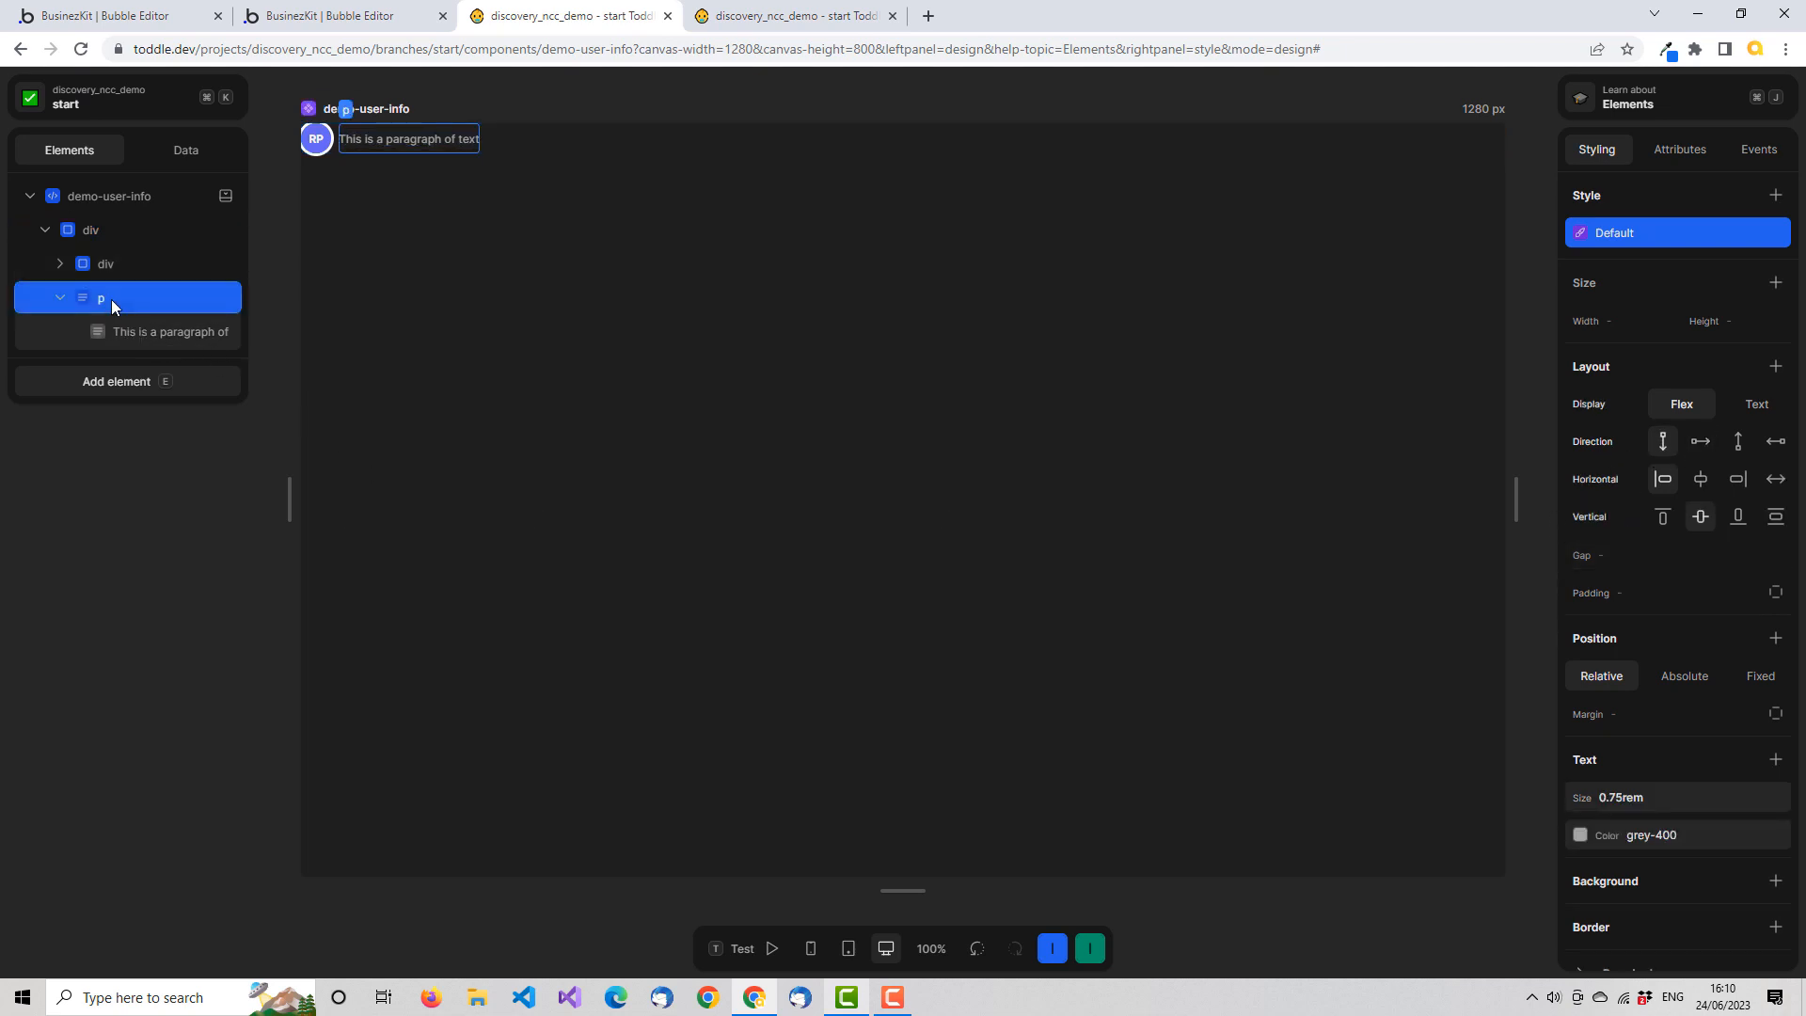
pyautogui.click(155, 335)
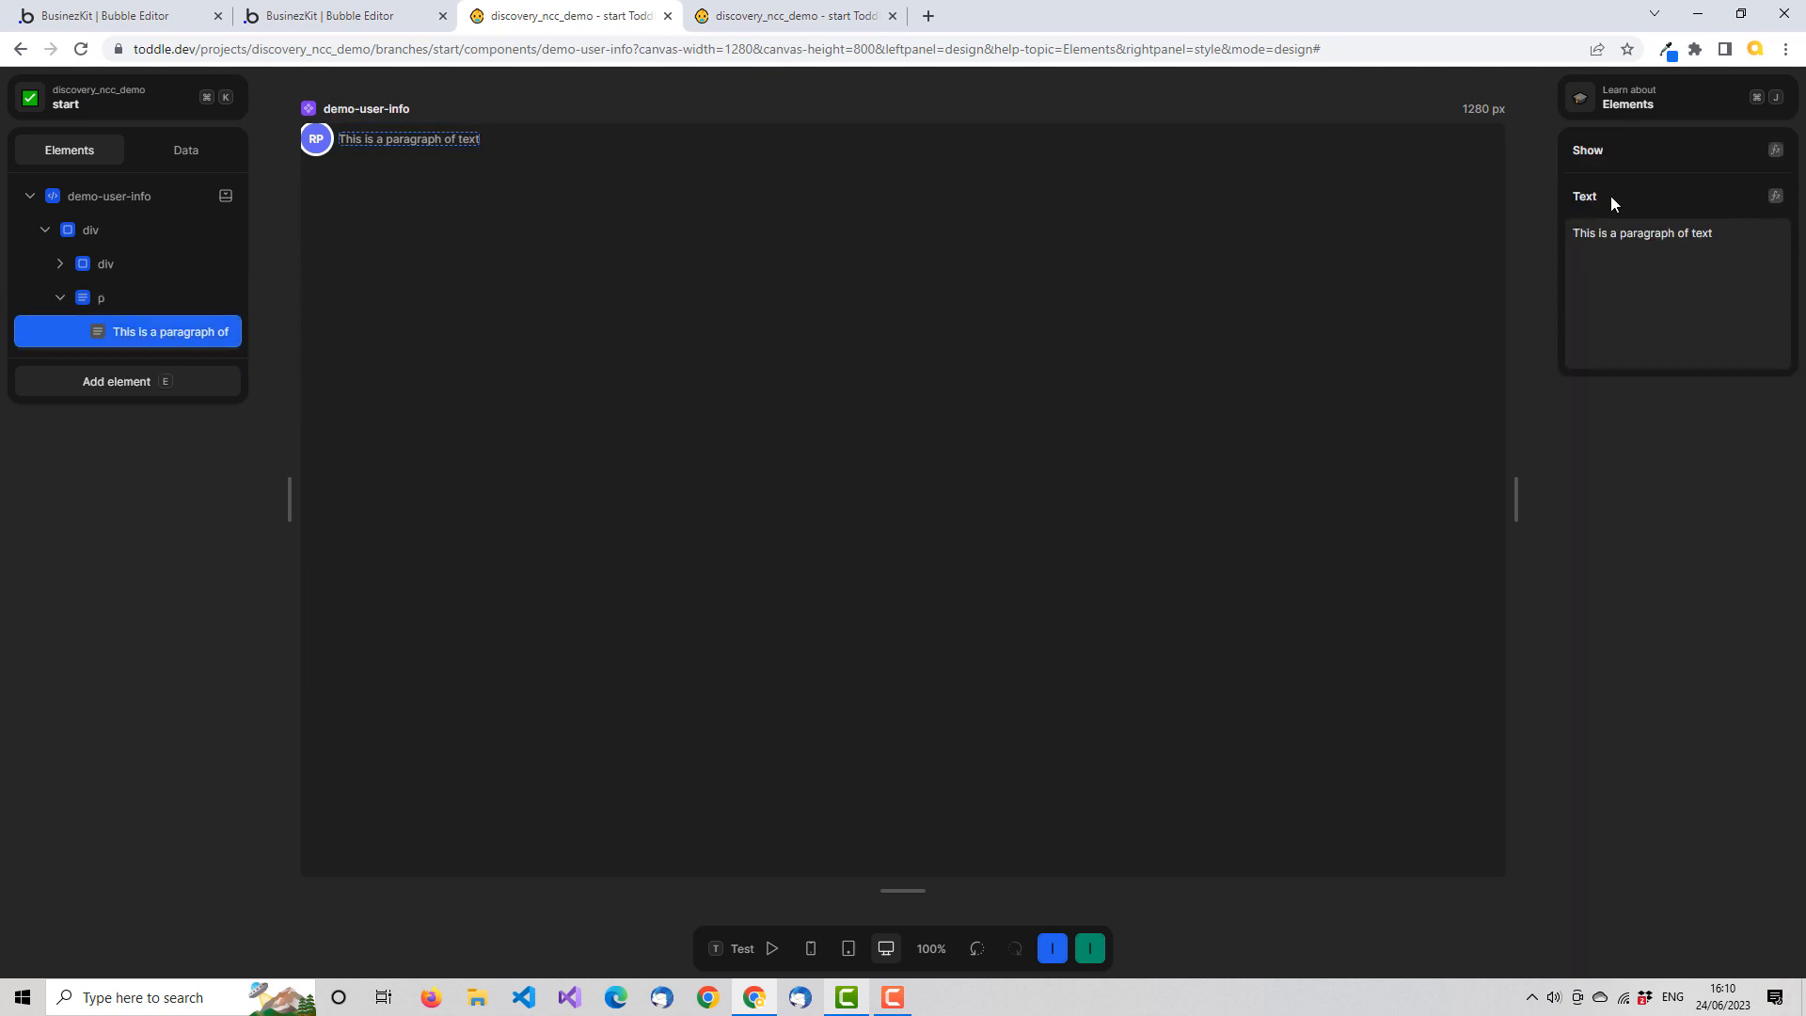
pyautogui.click(1774, 197)
pyautogui.click(683, 628)
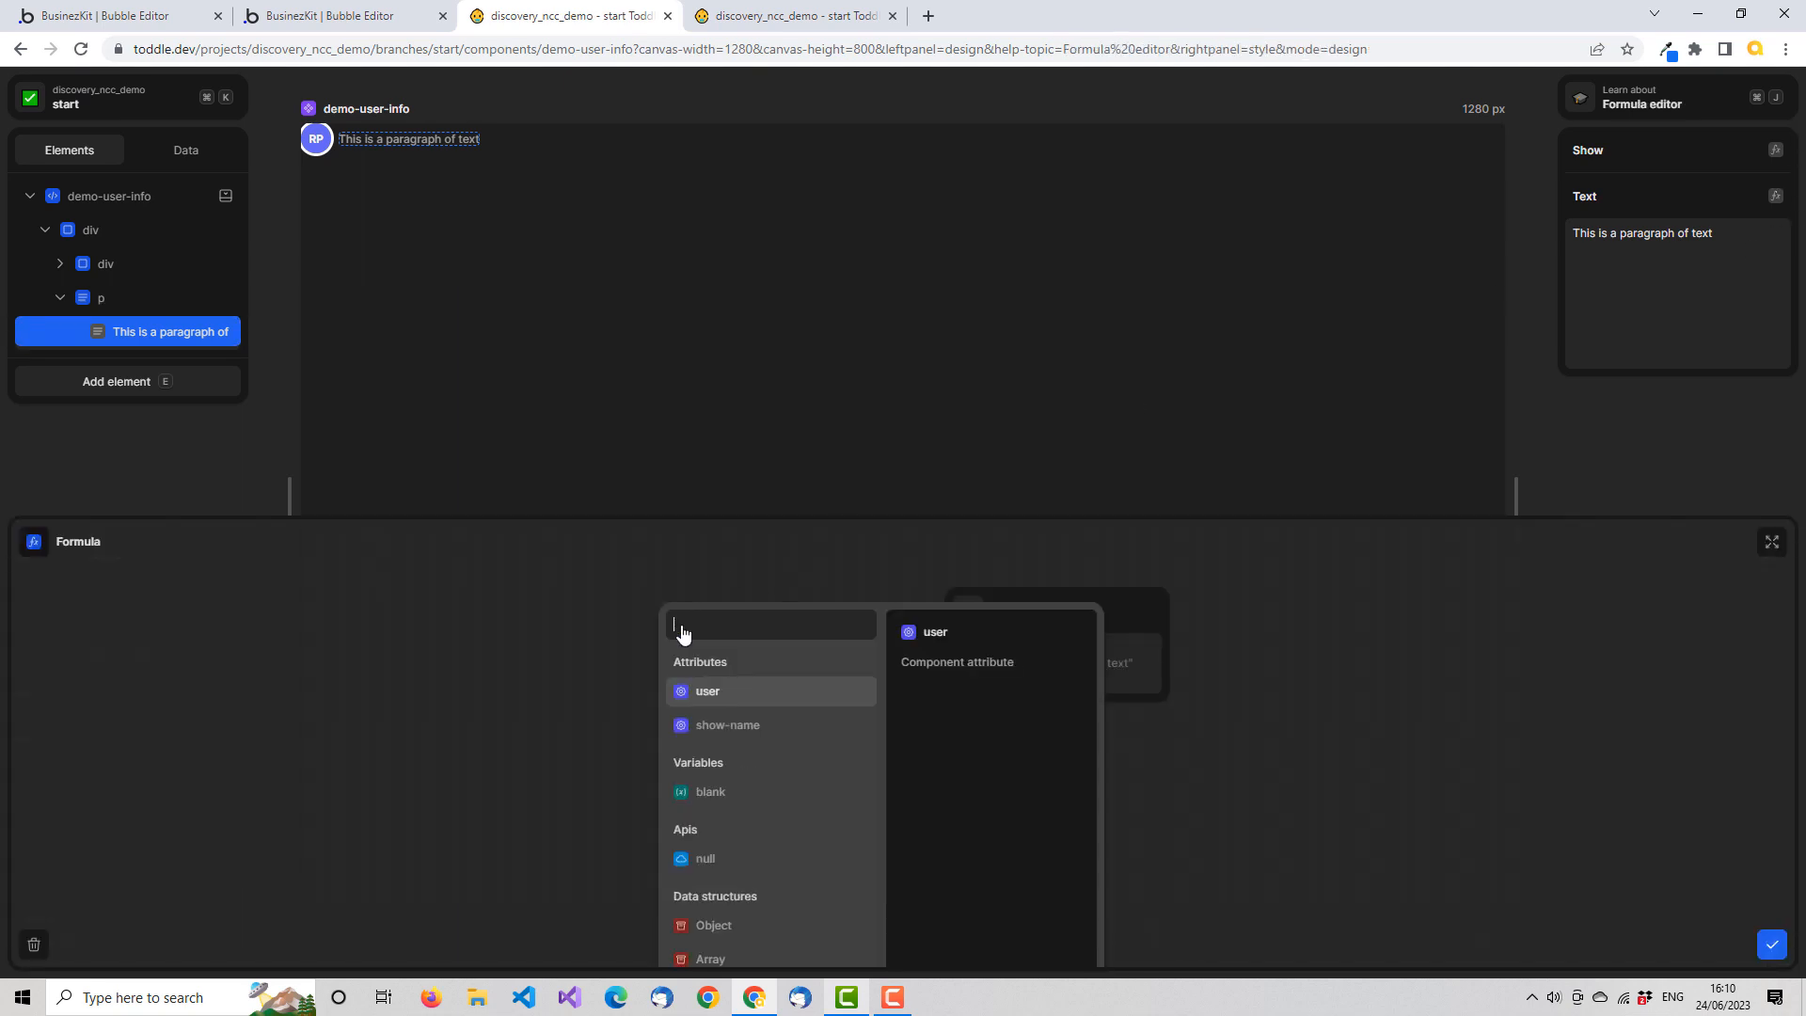
pyautogui.click(753, 692)
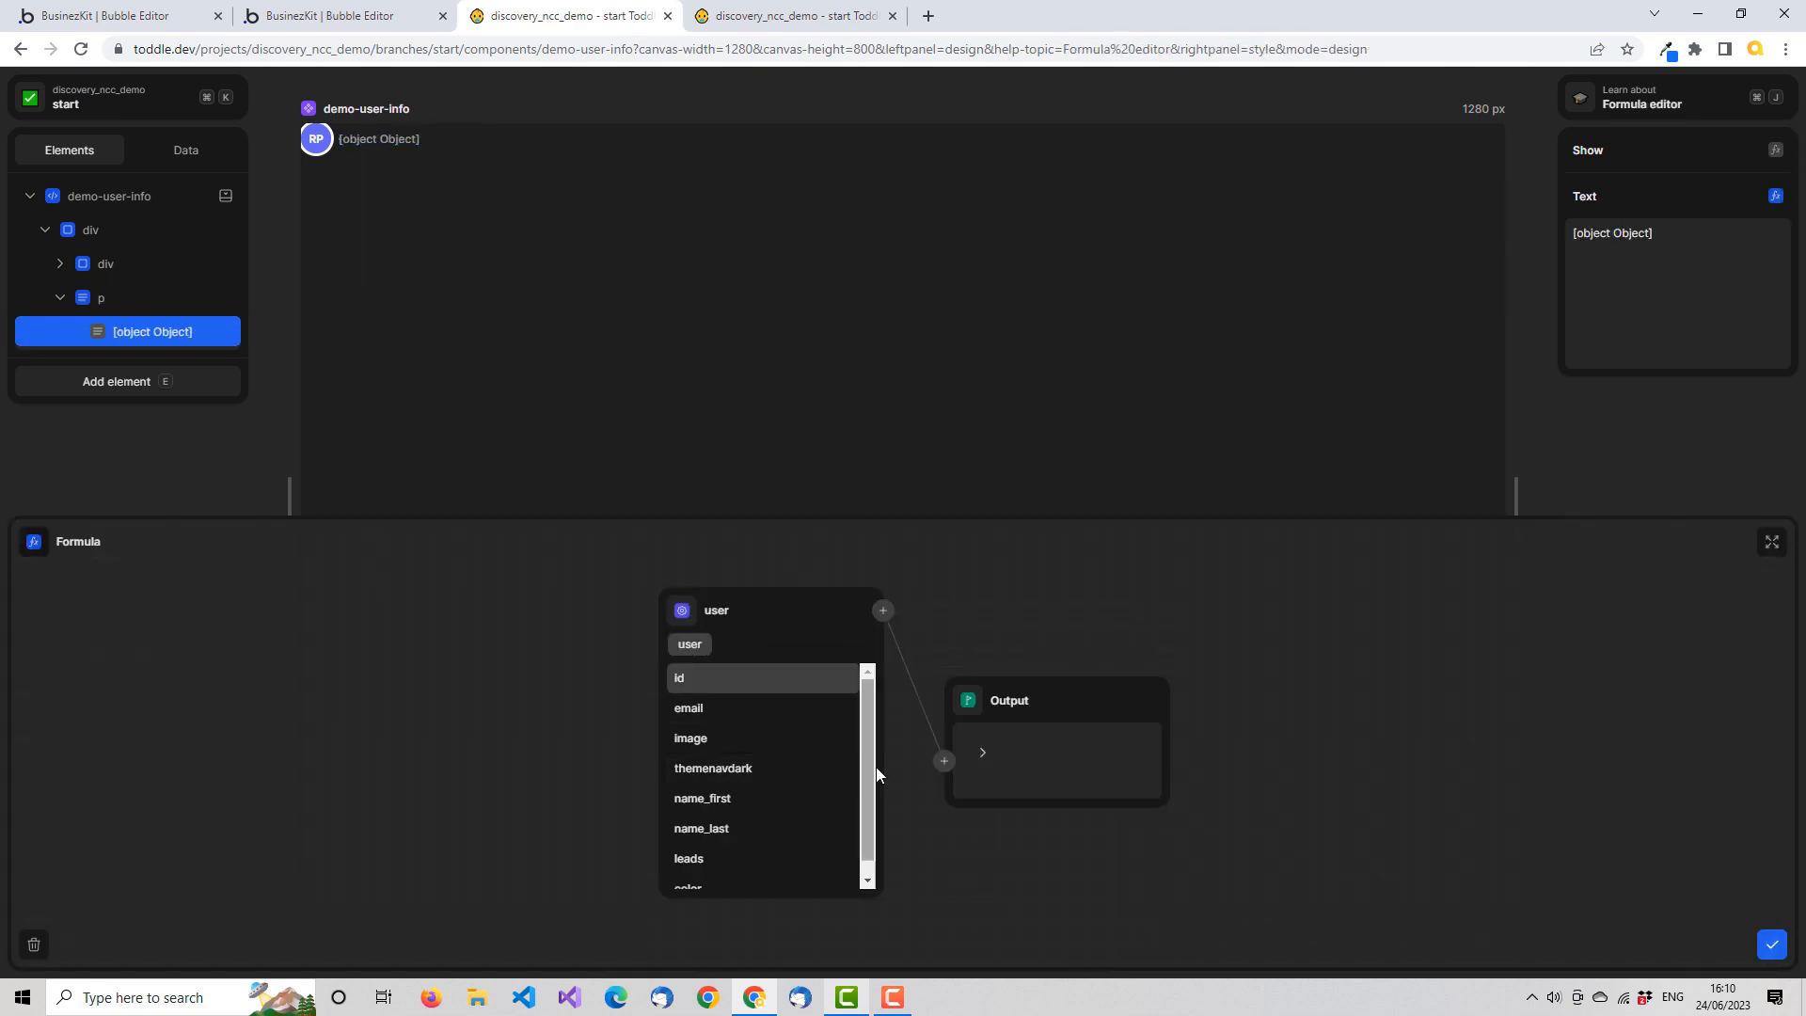
pyautogui.scroll(-1, 869, 745)
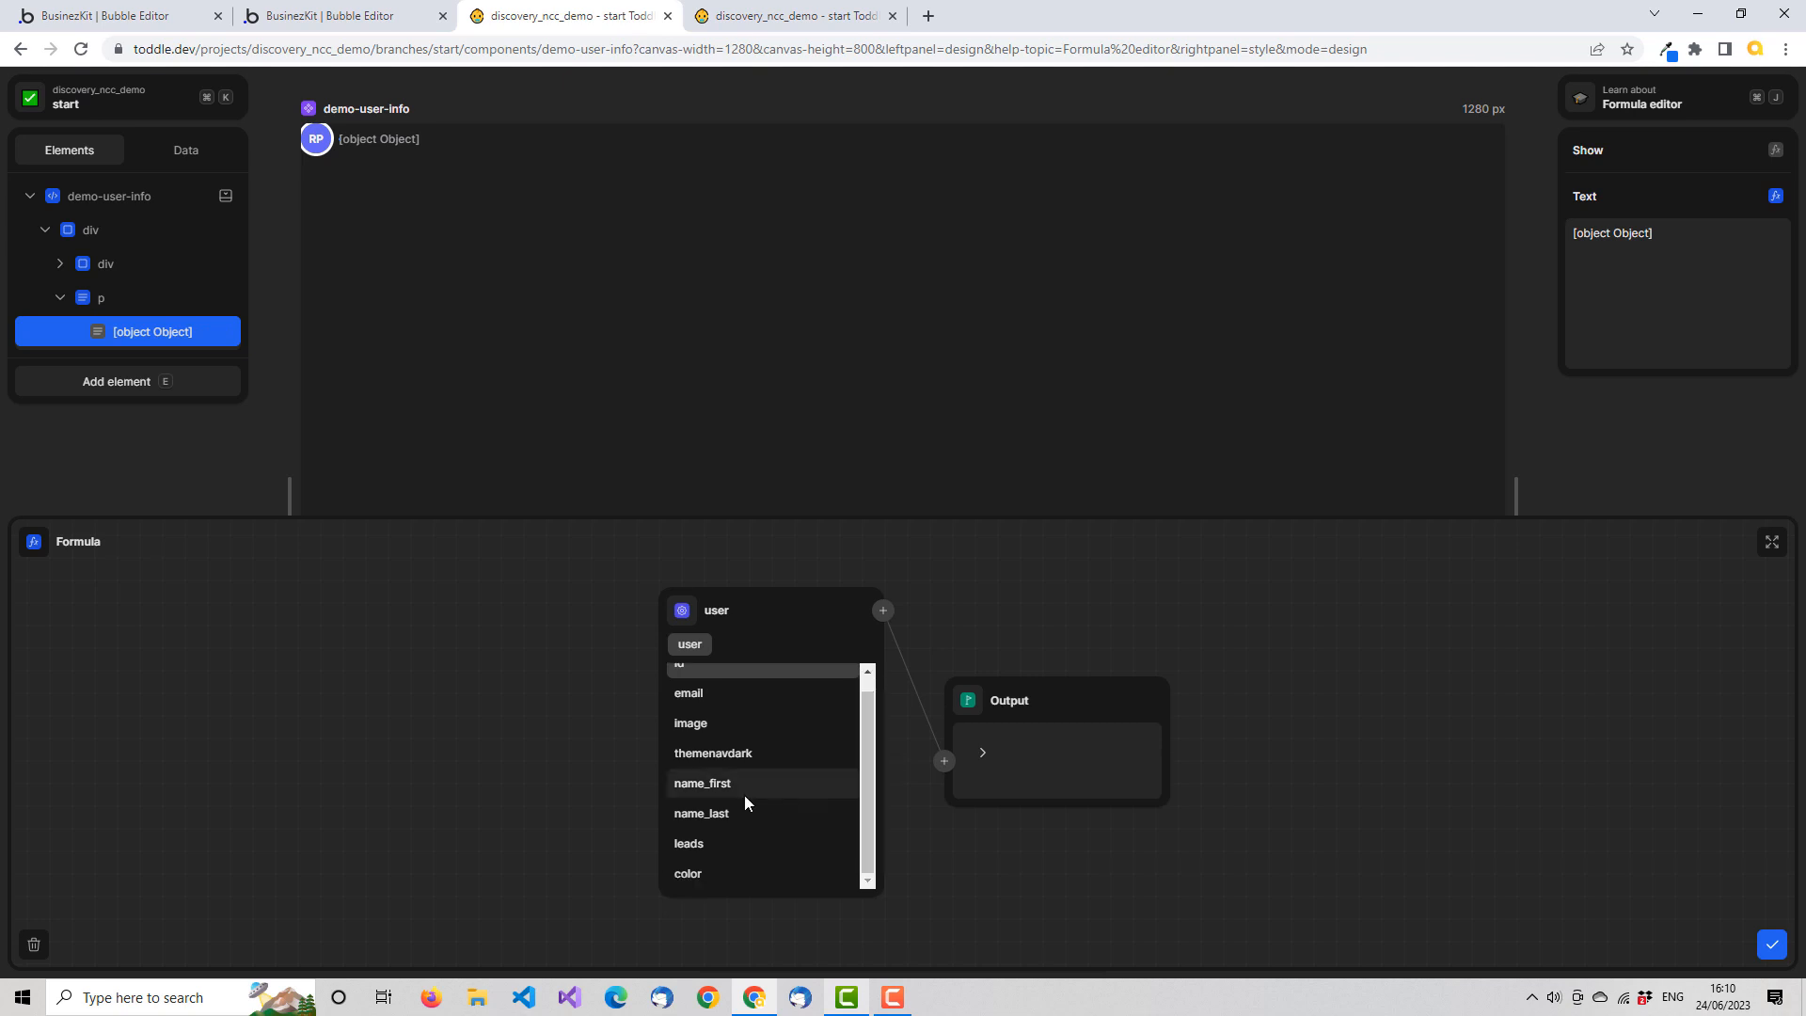
pyautogui.click(730, 784)
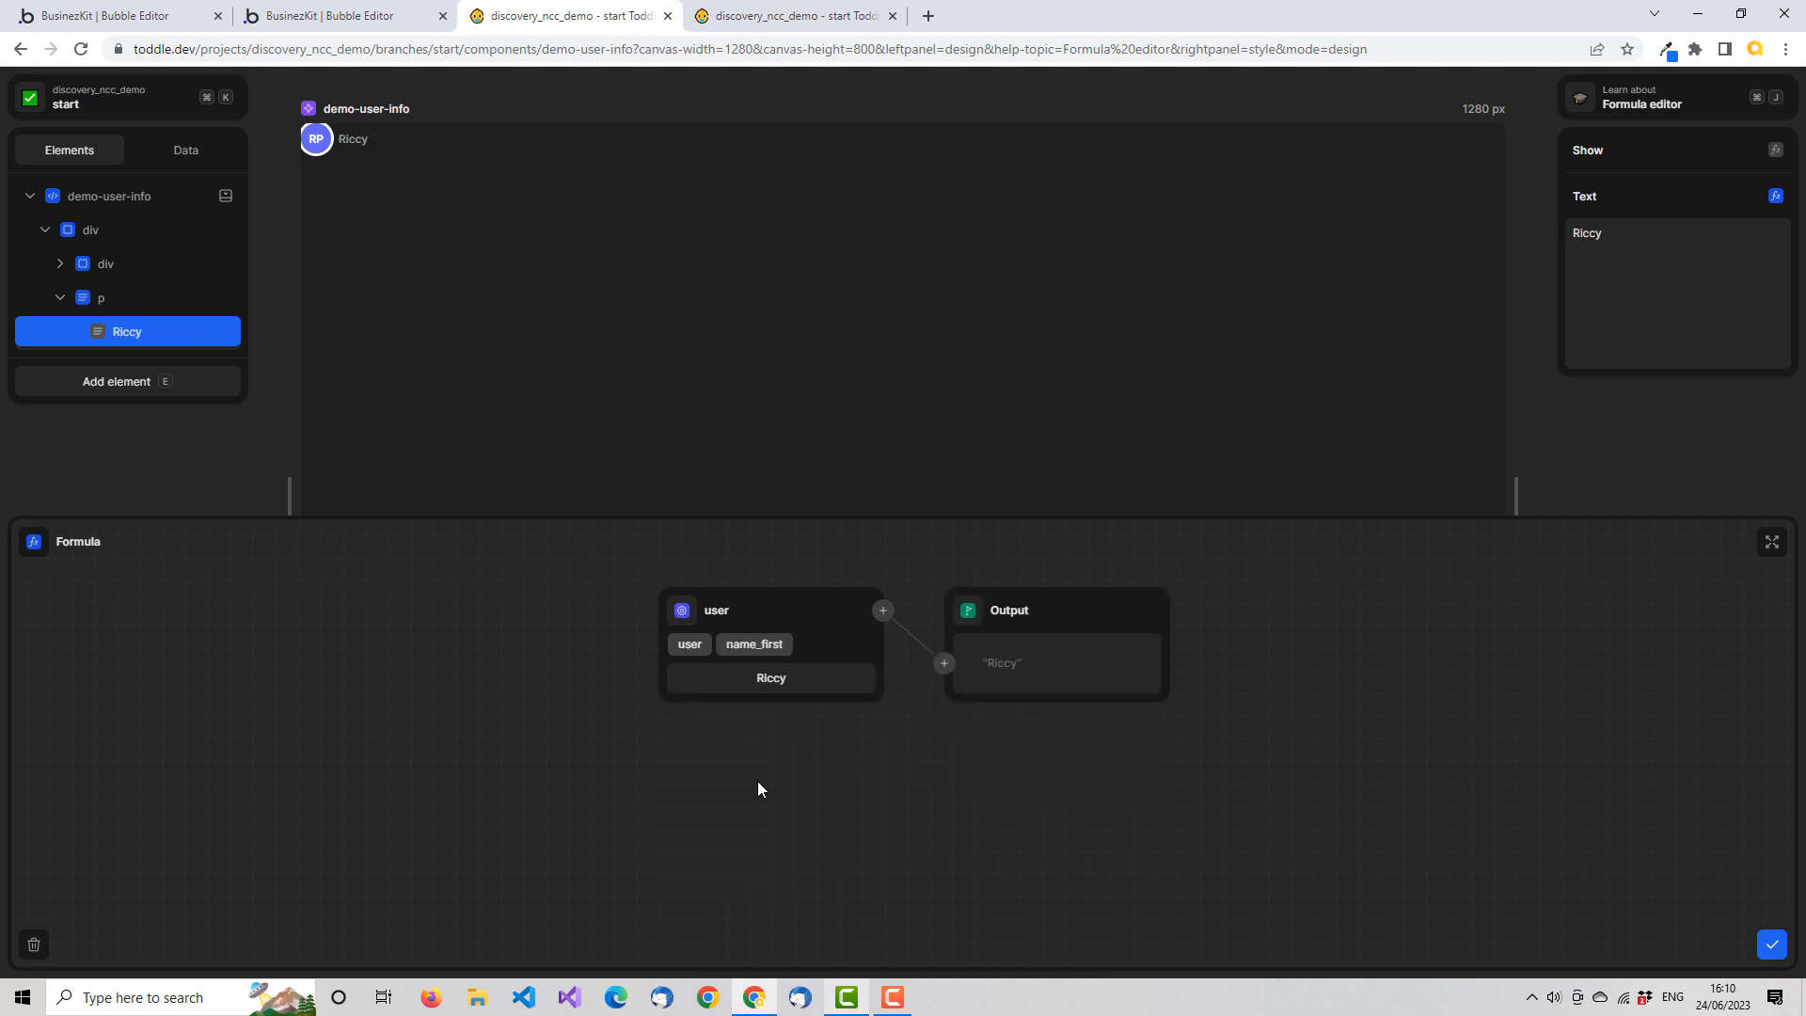
# Insert a Concatenate formula between name_first and the output, with three inputs and a single space as the middle one
pyautogui.click(944, 666)
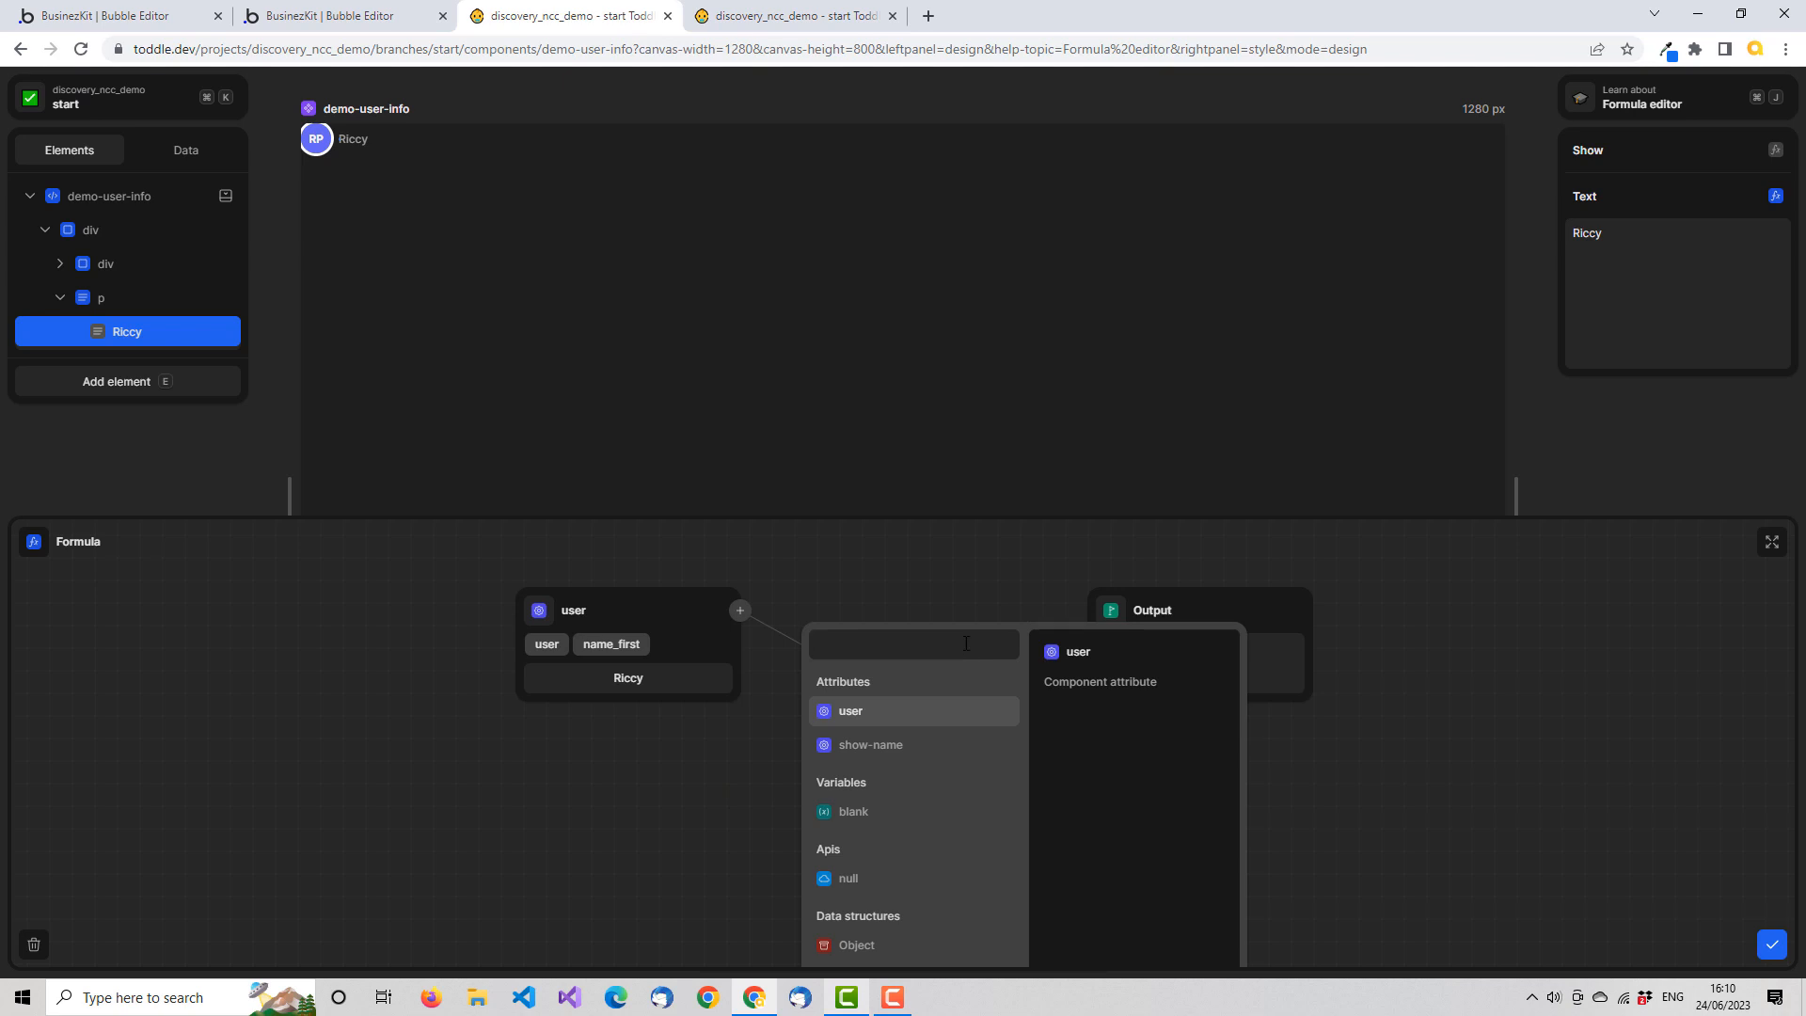
pyautogui.write('co')
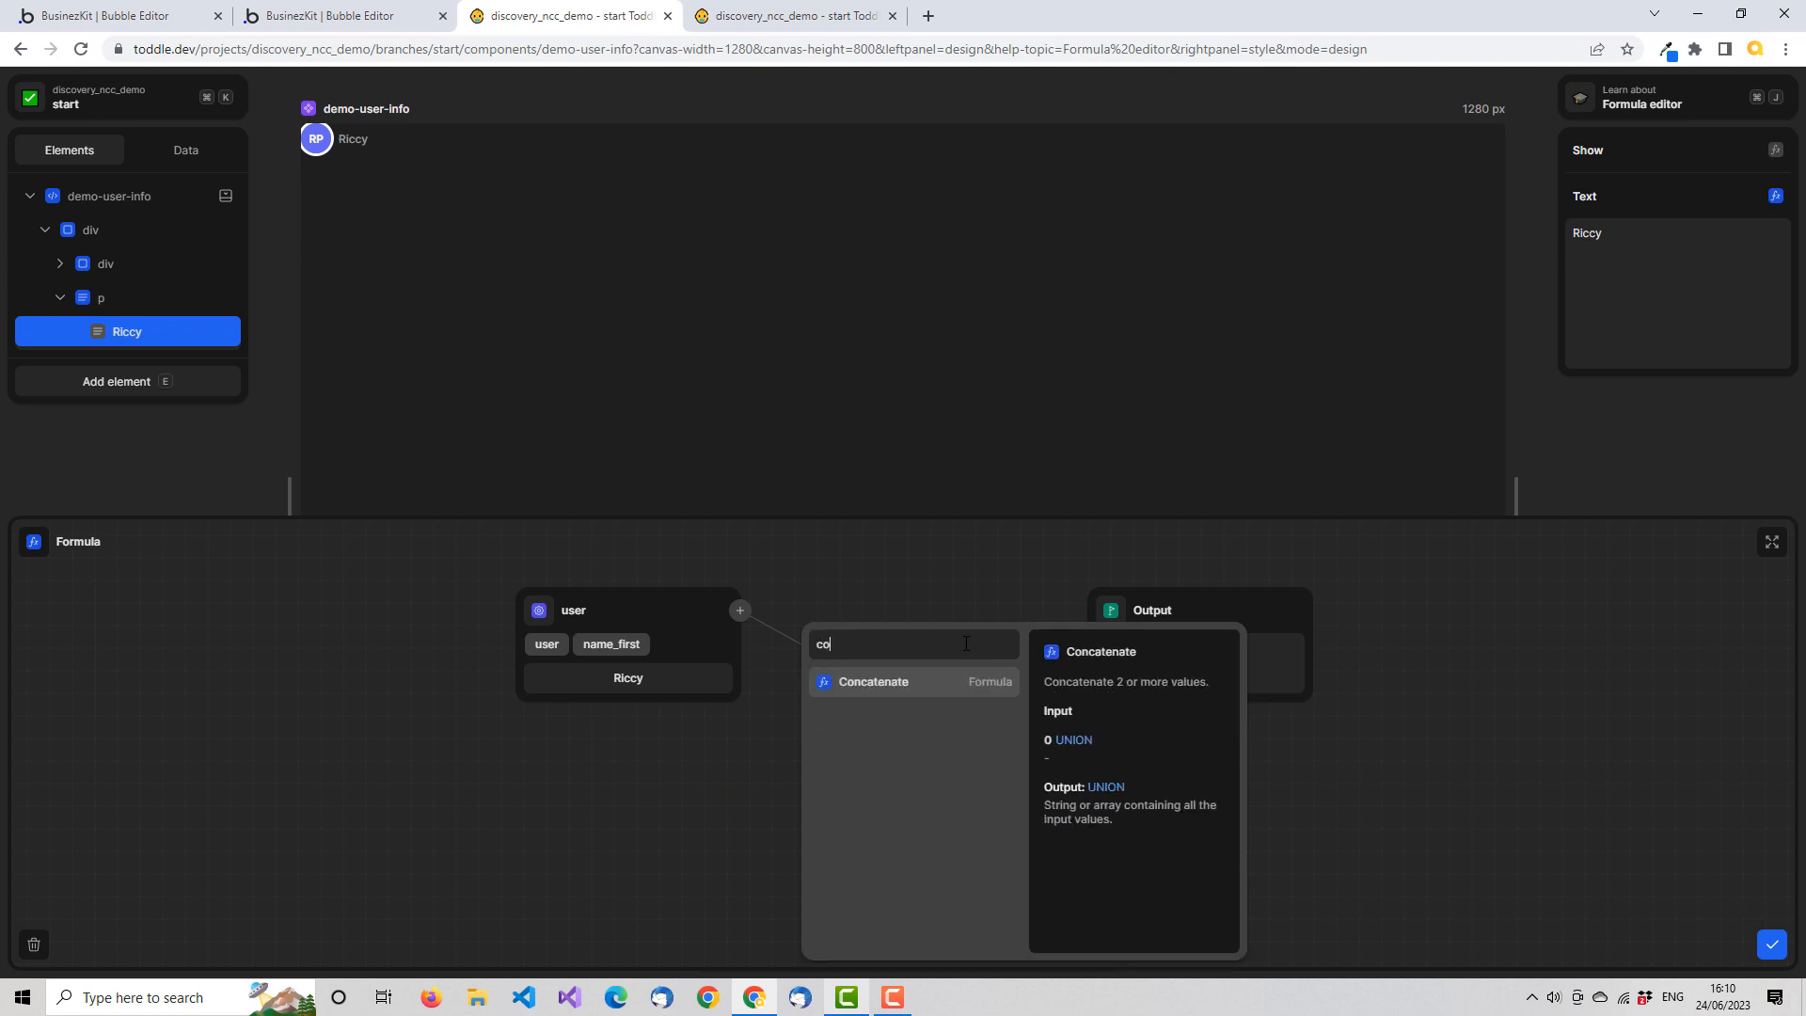
pyautogui.click(915, 697)
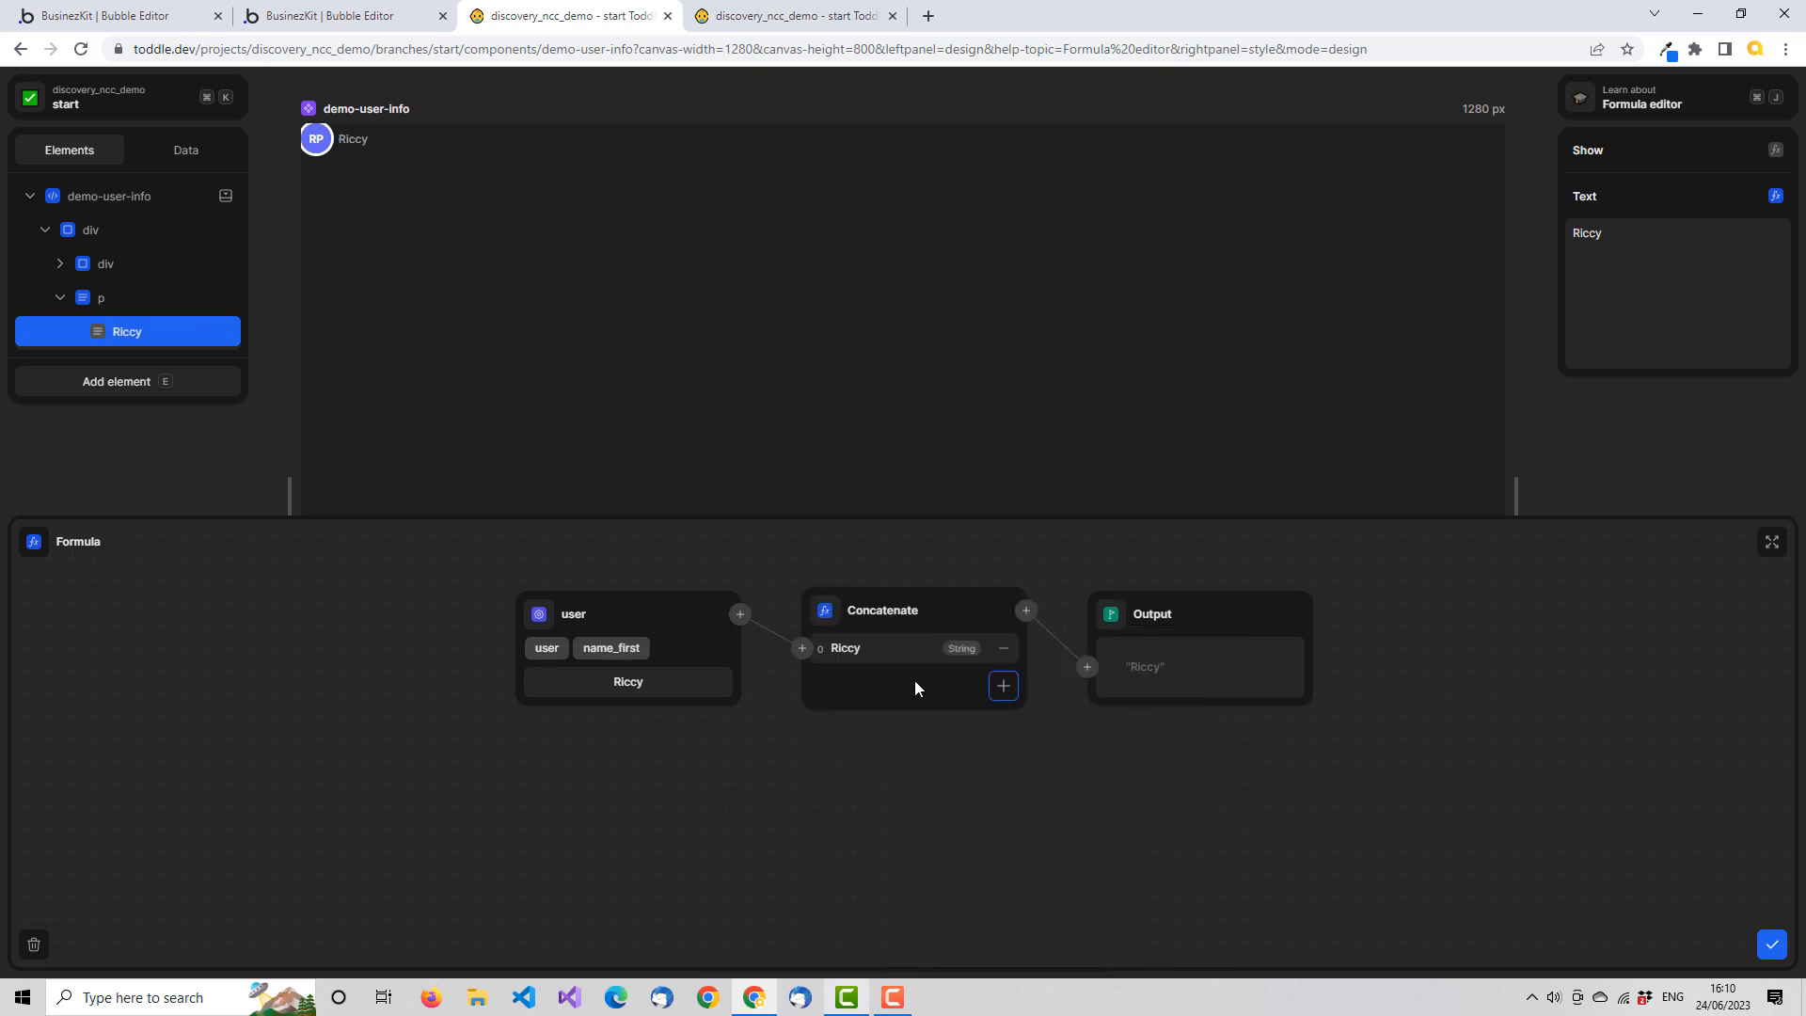
pyautogui.click(1003, 687)
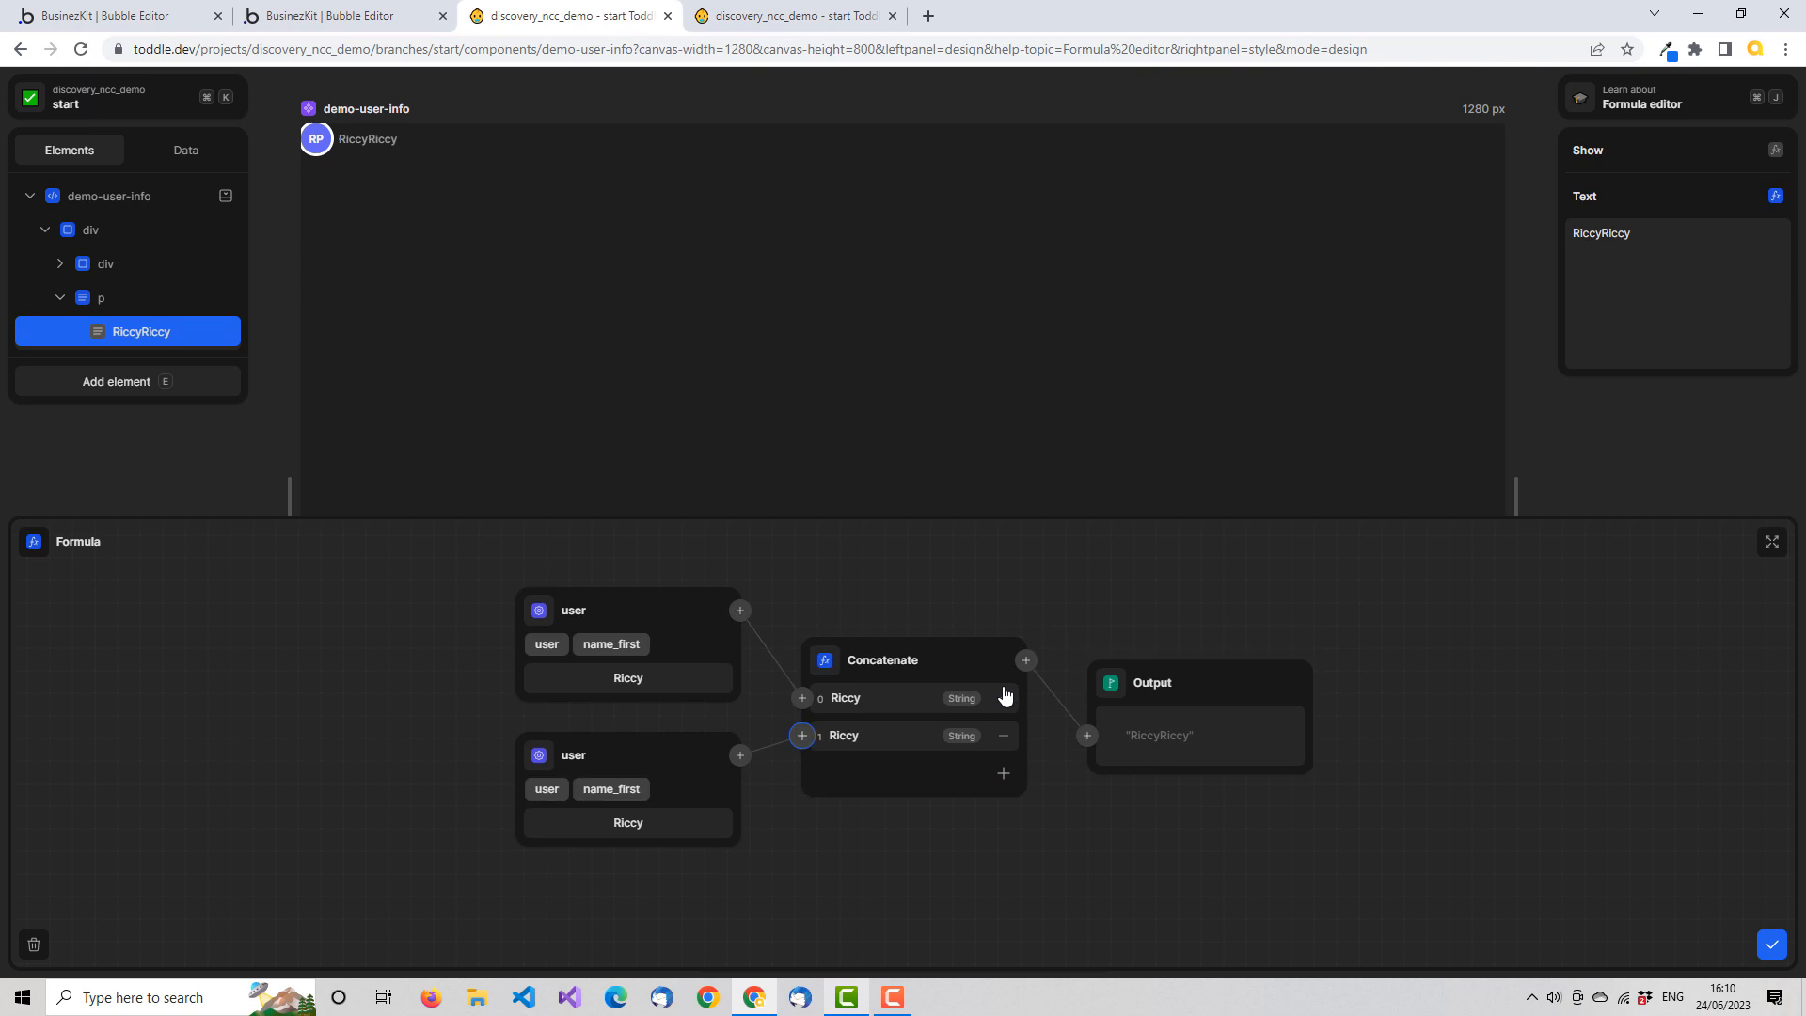
pyautogui.click(1002, 773)
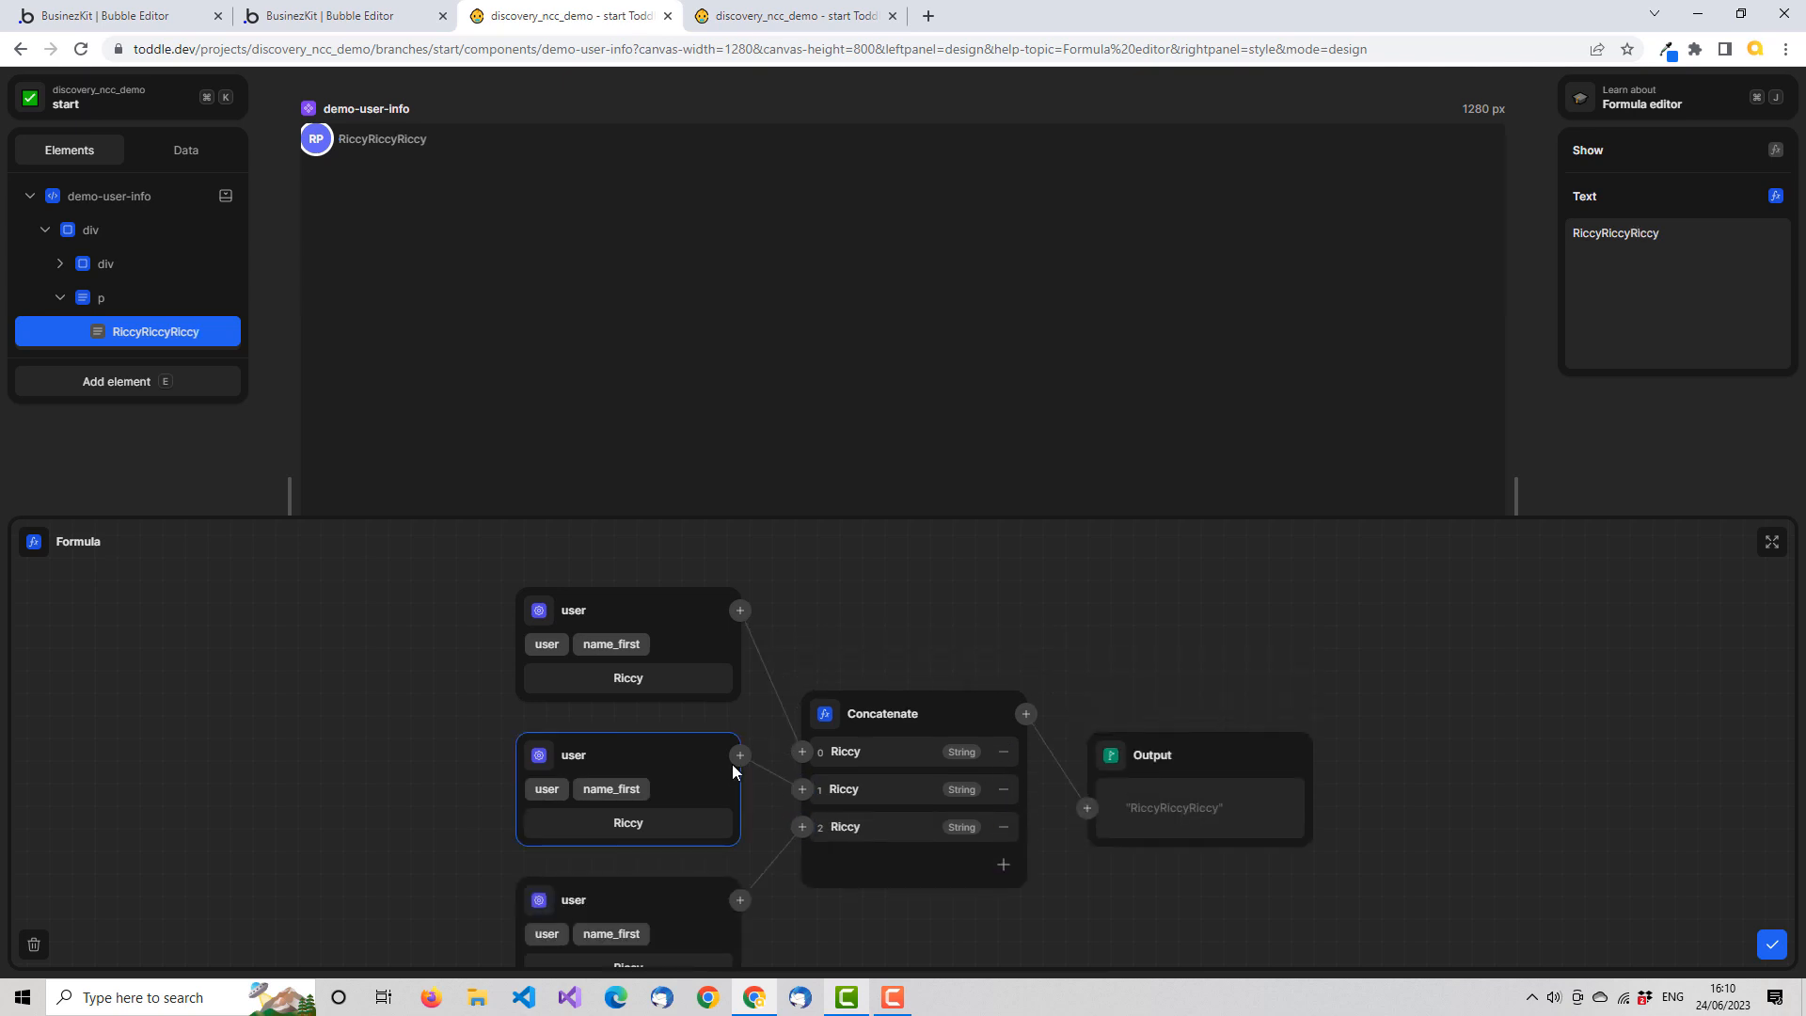
pyautogui.press('Delete')
pyautogui.doubleClick(840, 733)
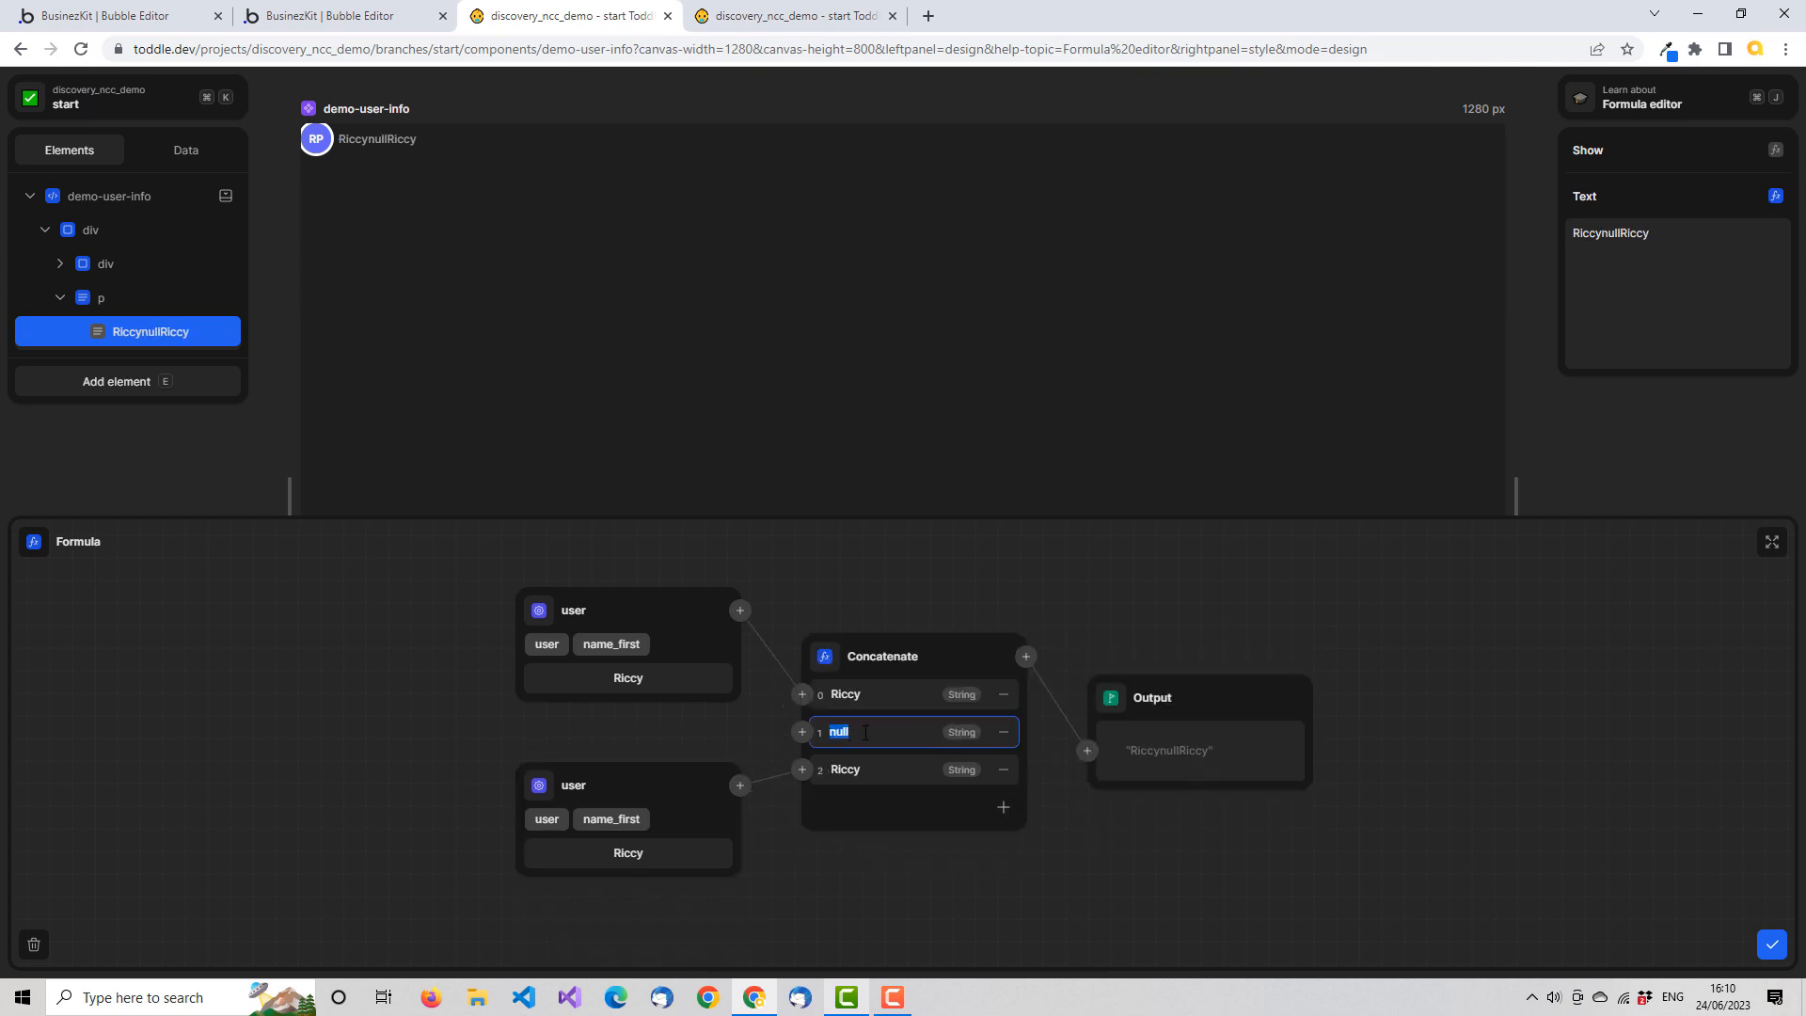
pyautogui.press('Tab')
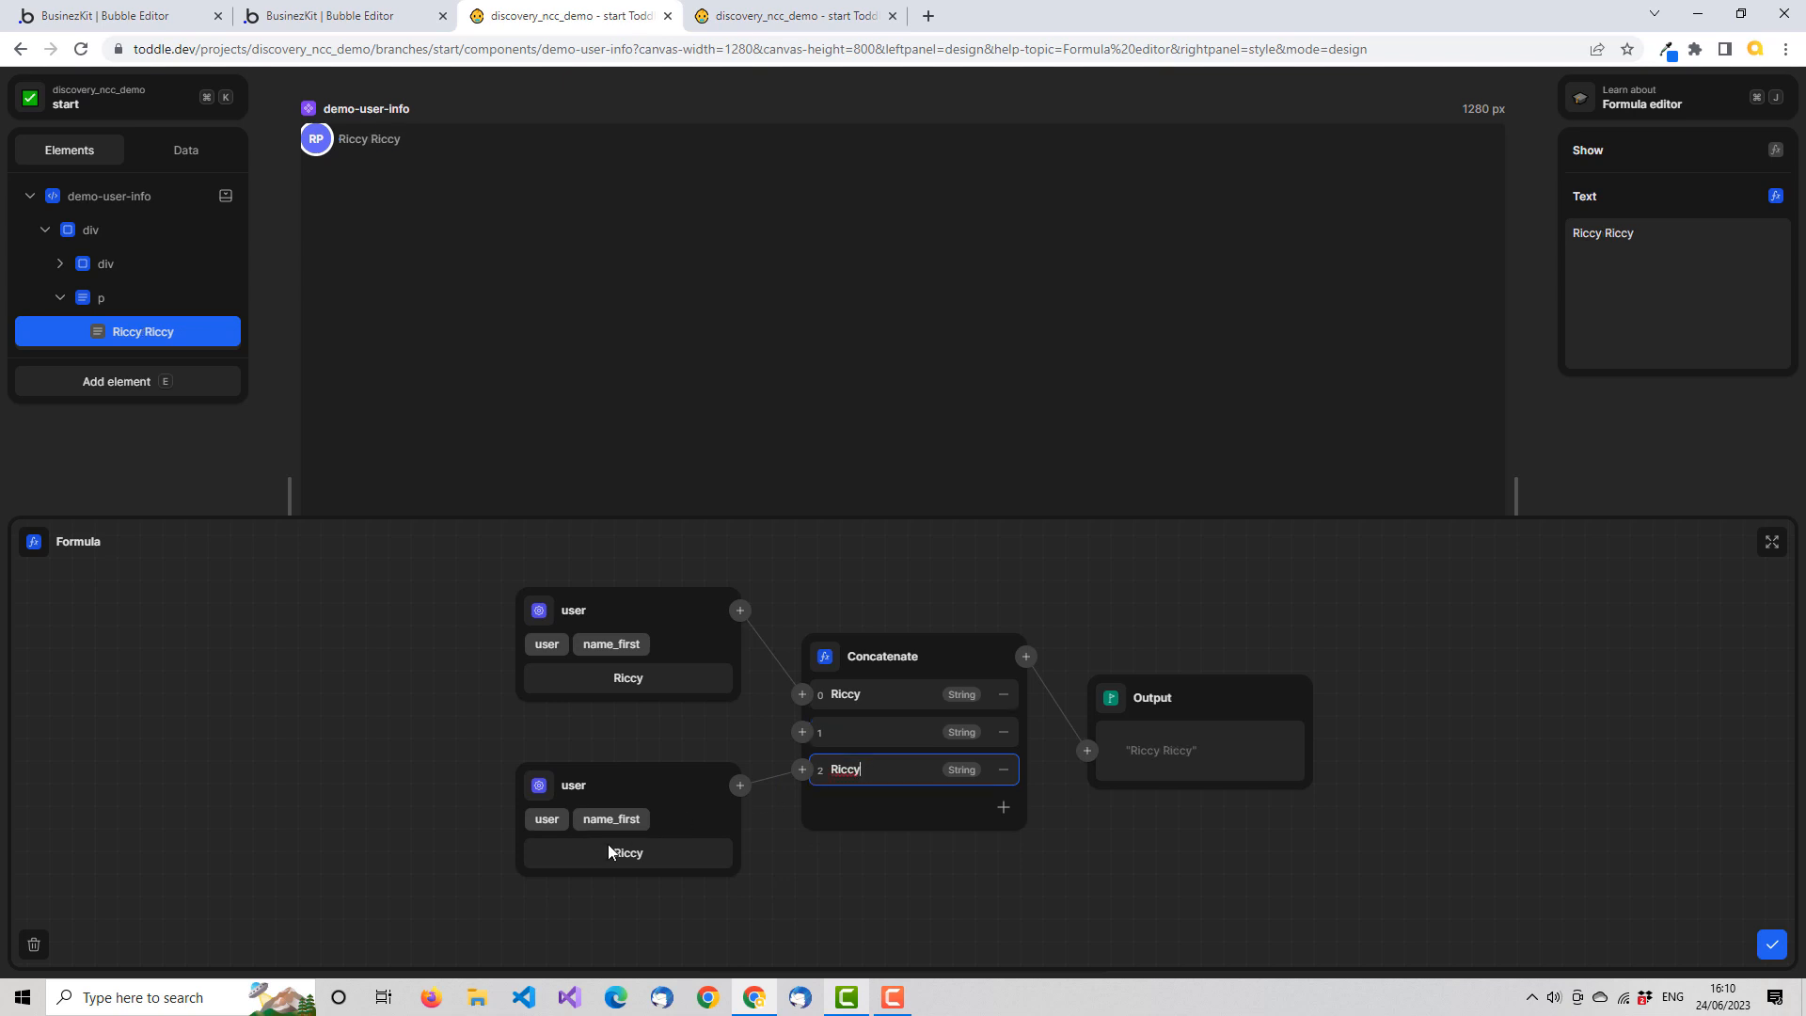
# Switch the third Concatenate input to the user's name_last and save the text formula
pyautogui.click(551, 820)
pyautogui.scroll(-1, 725, 894)
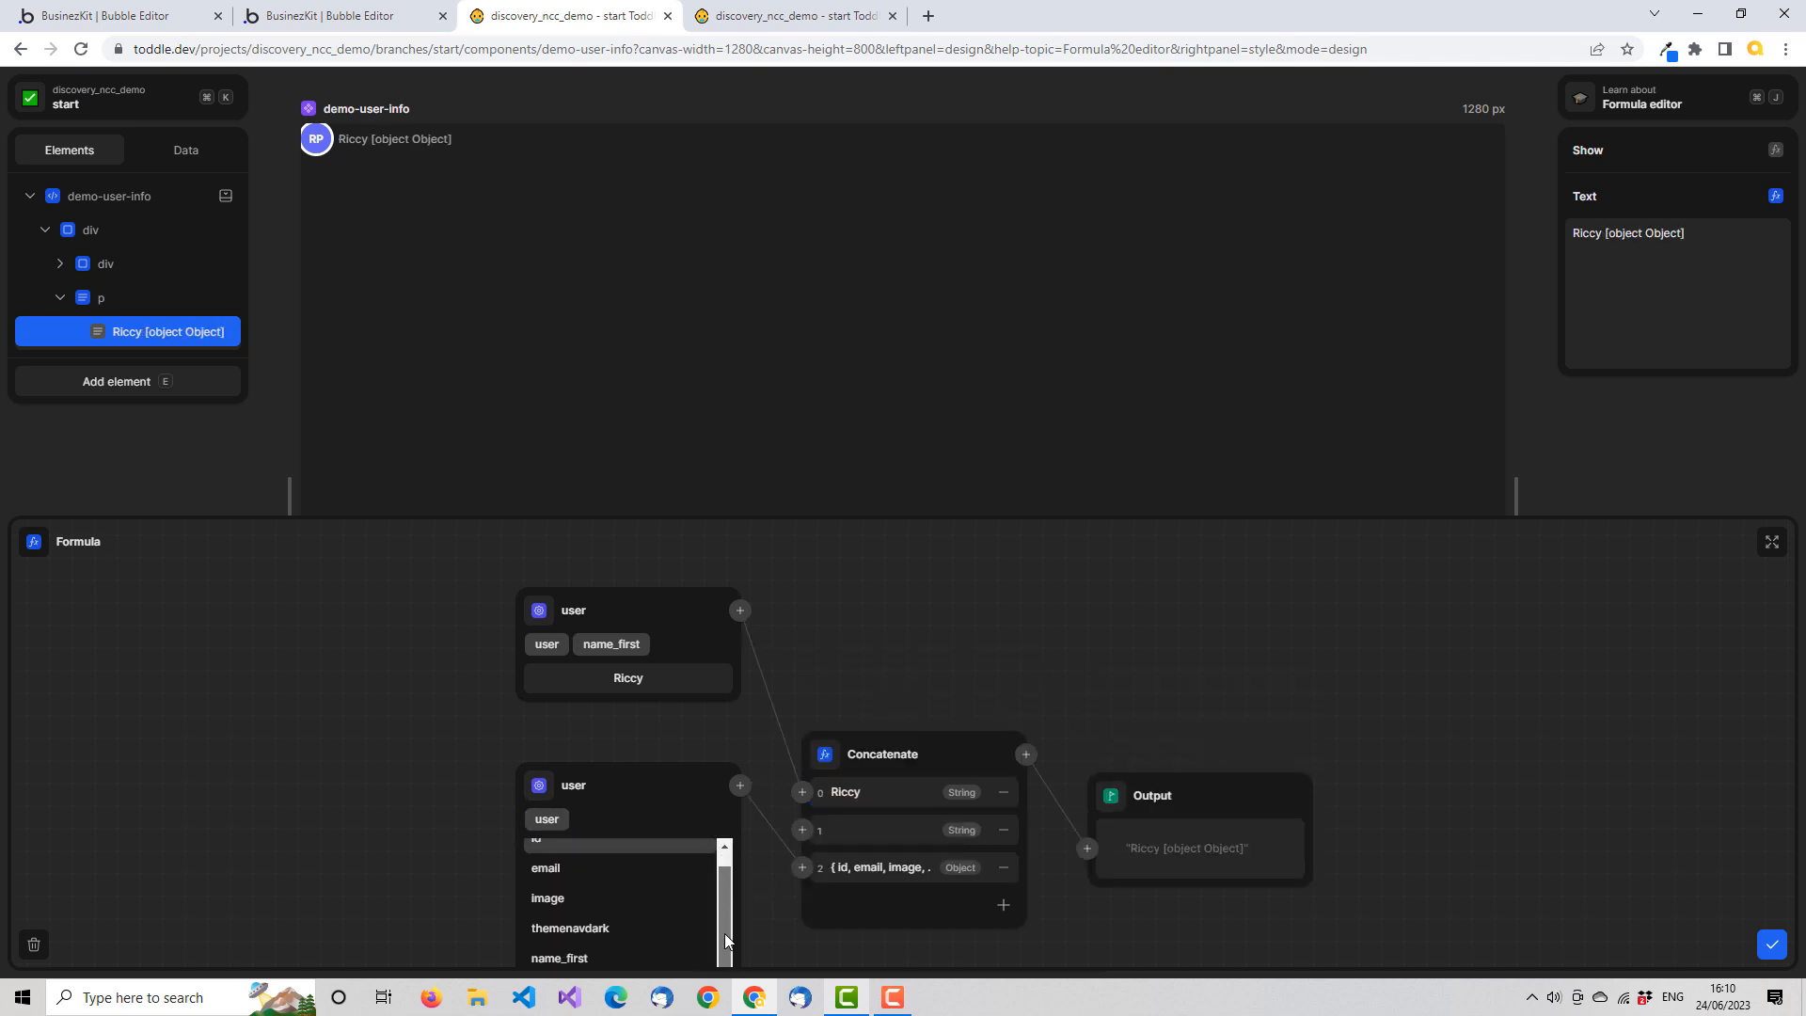
pyautogui.scroll(-2, 766, 867)
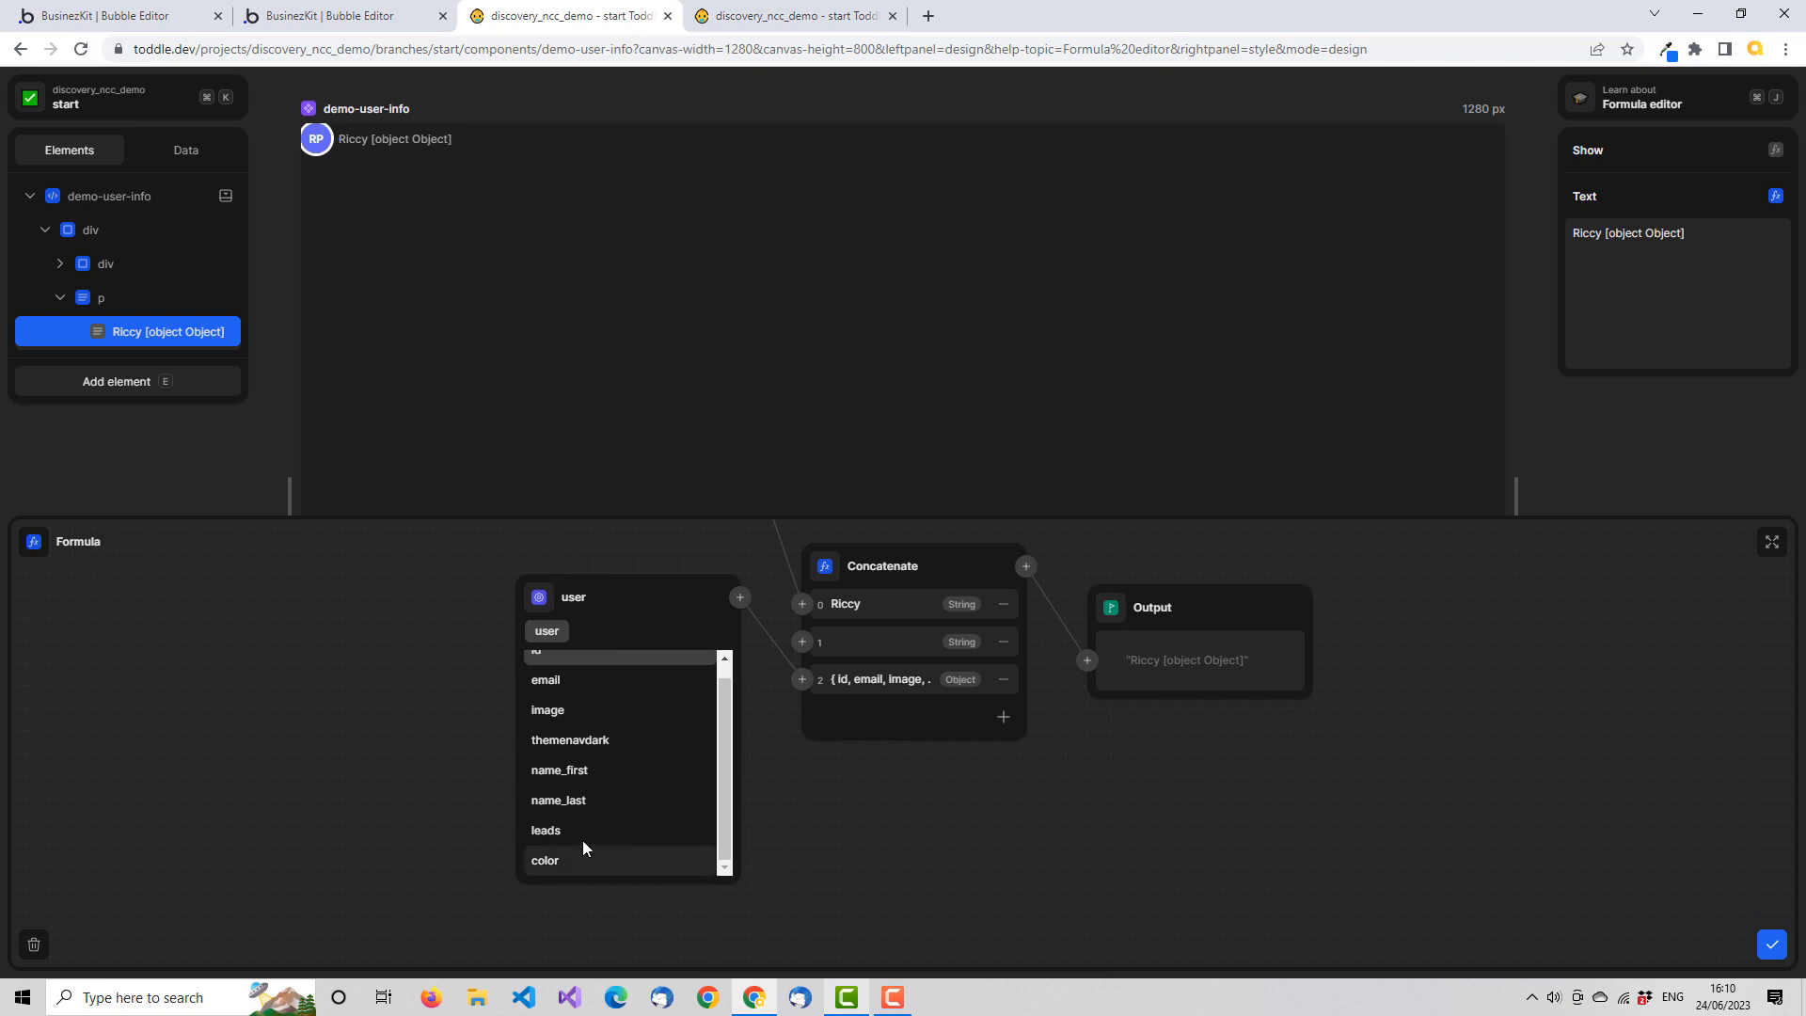
pyautogui.click(583, 800)
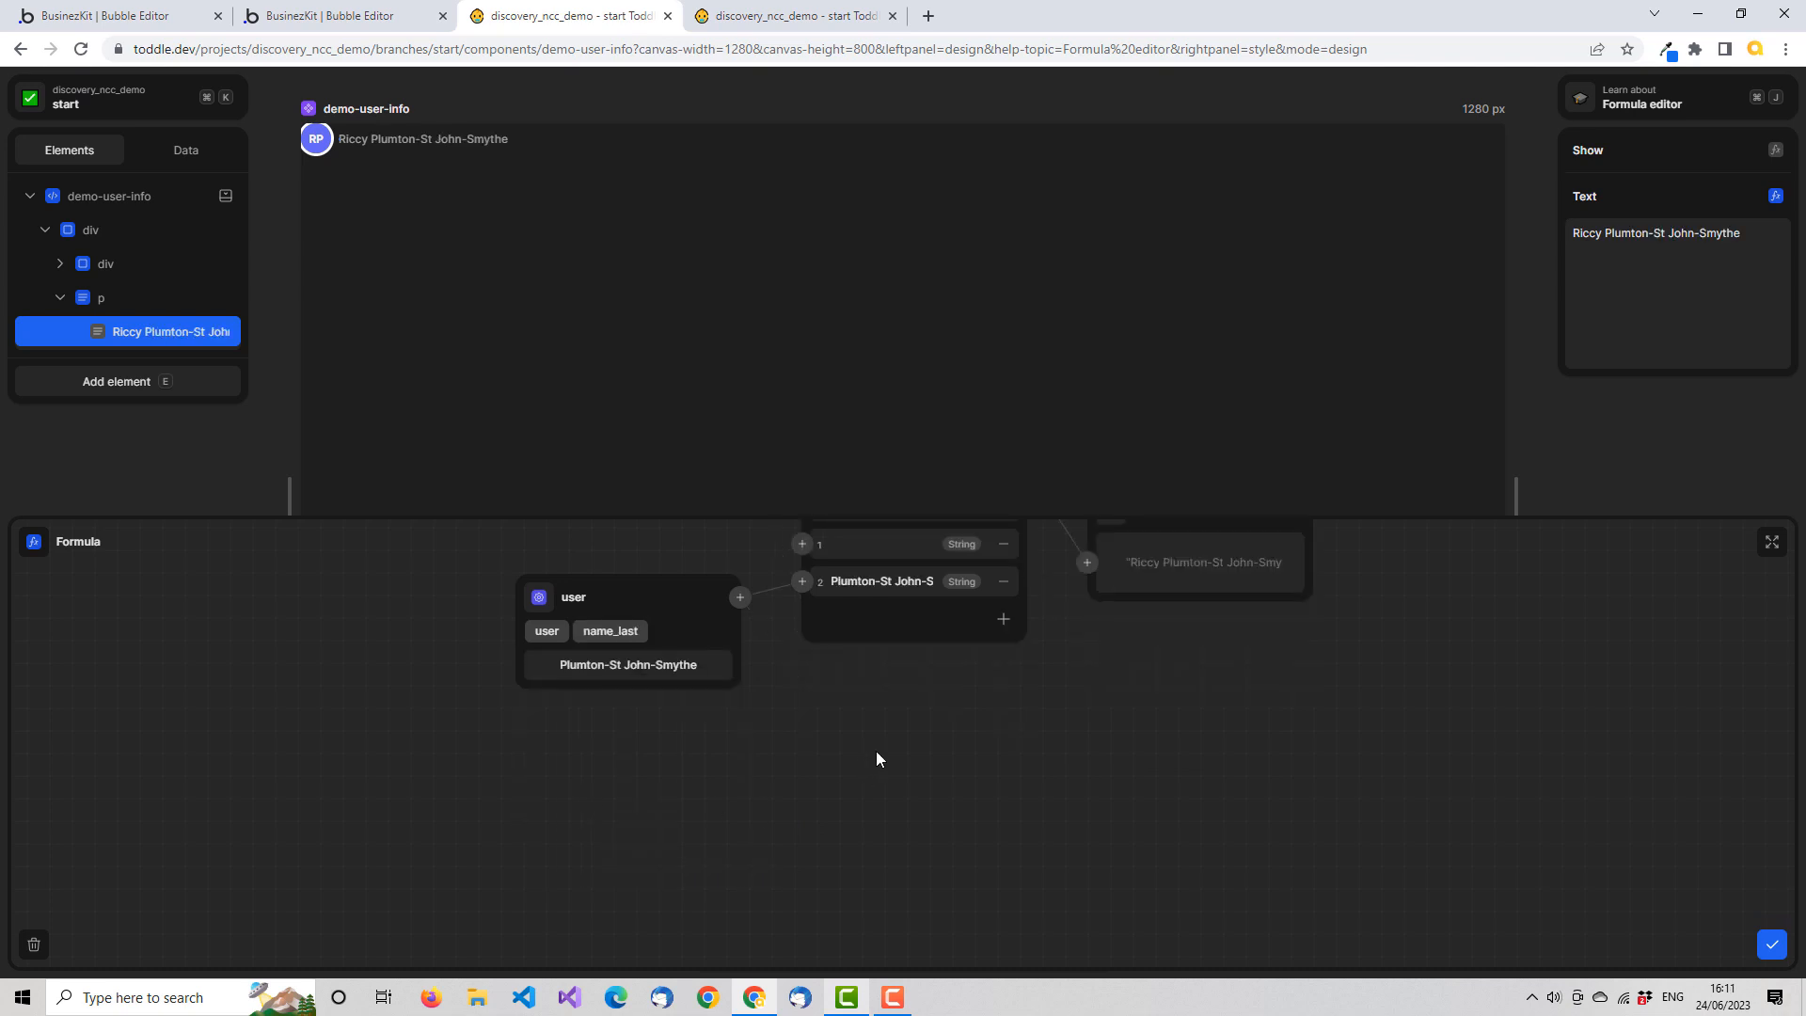
pyautogui.click(1772, 945)
# Set the name paragraph's text size to 11px
pyautogui.click(120, 298)
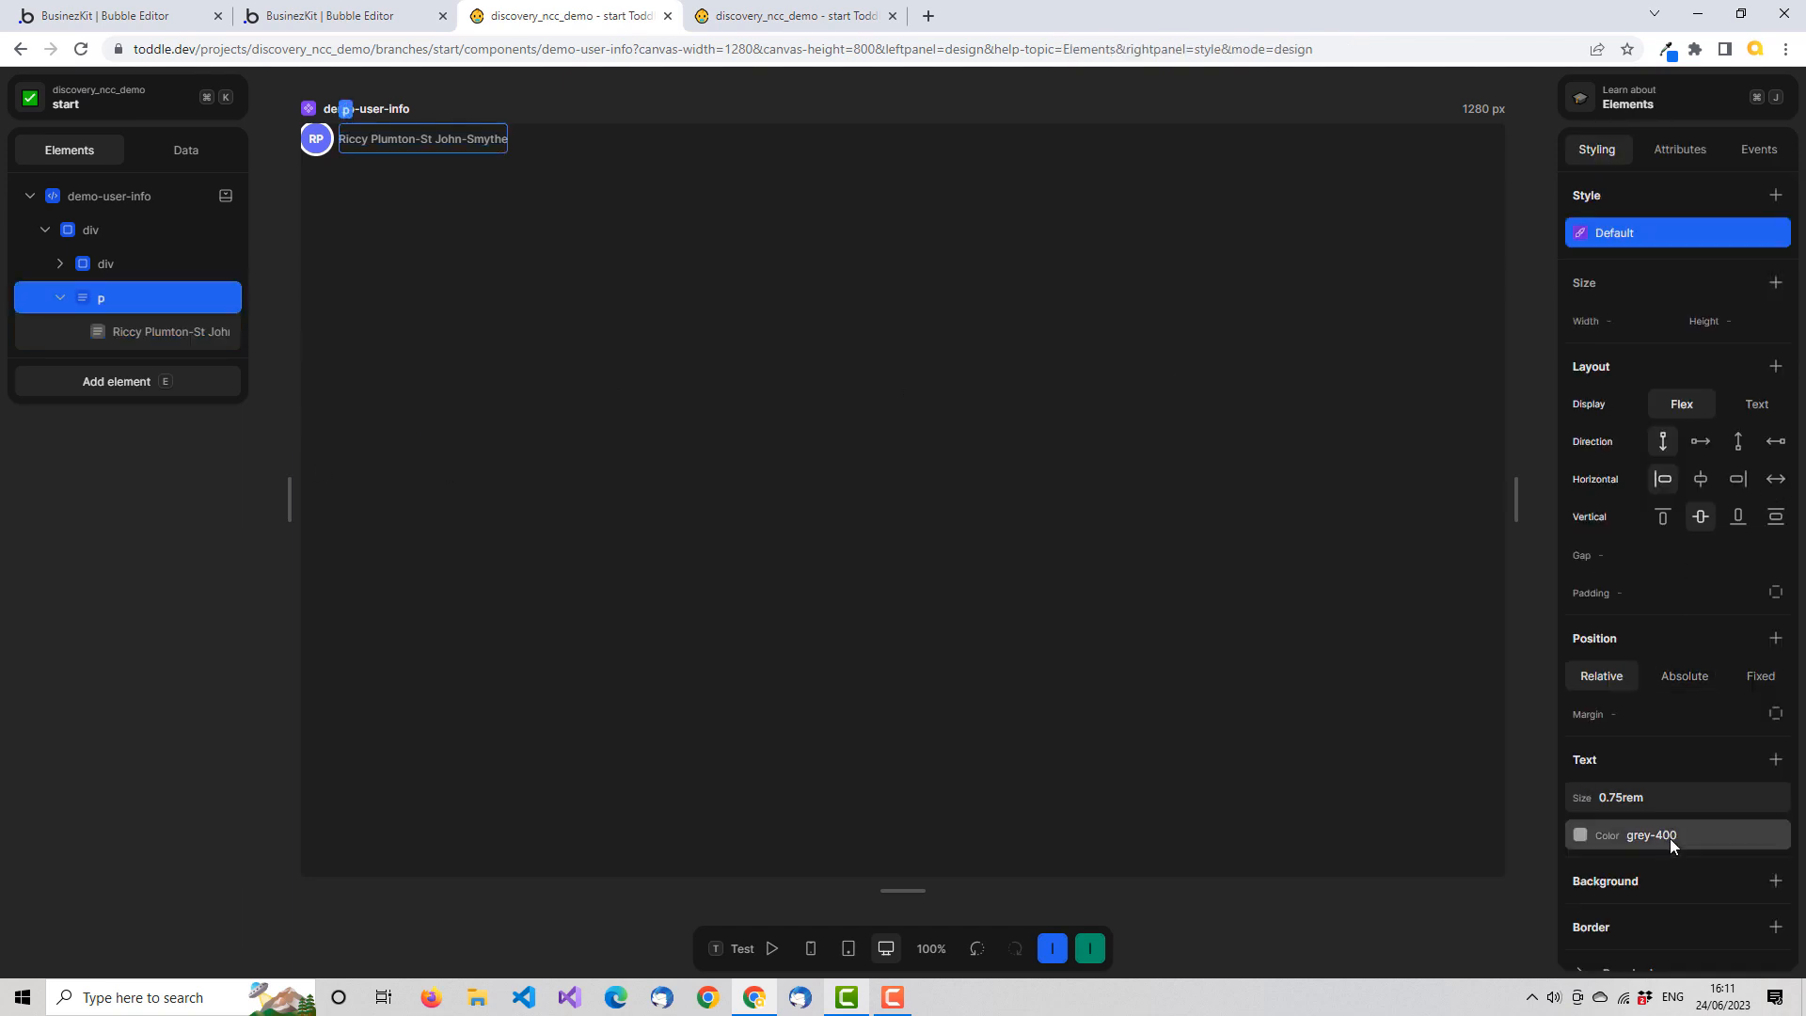
pyautogui.click(1612, 796)
pyautogui.click(1657, 753)
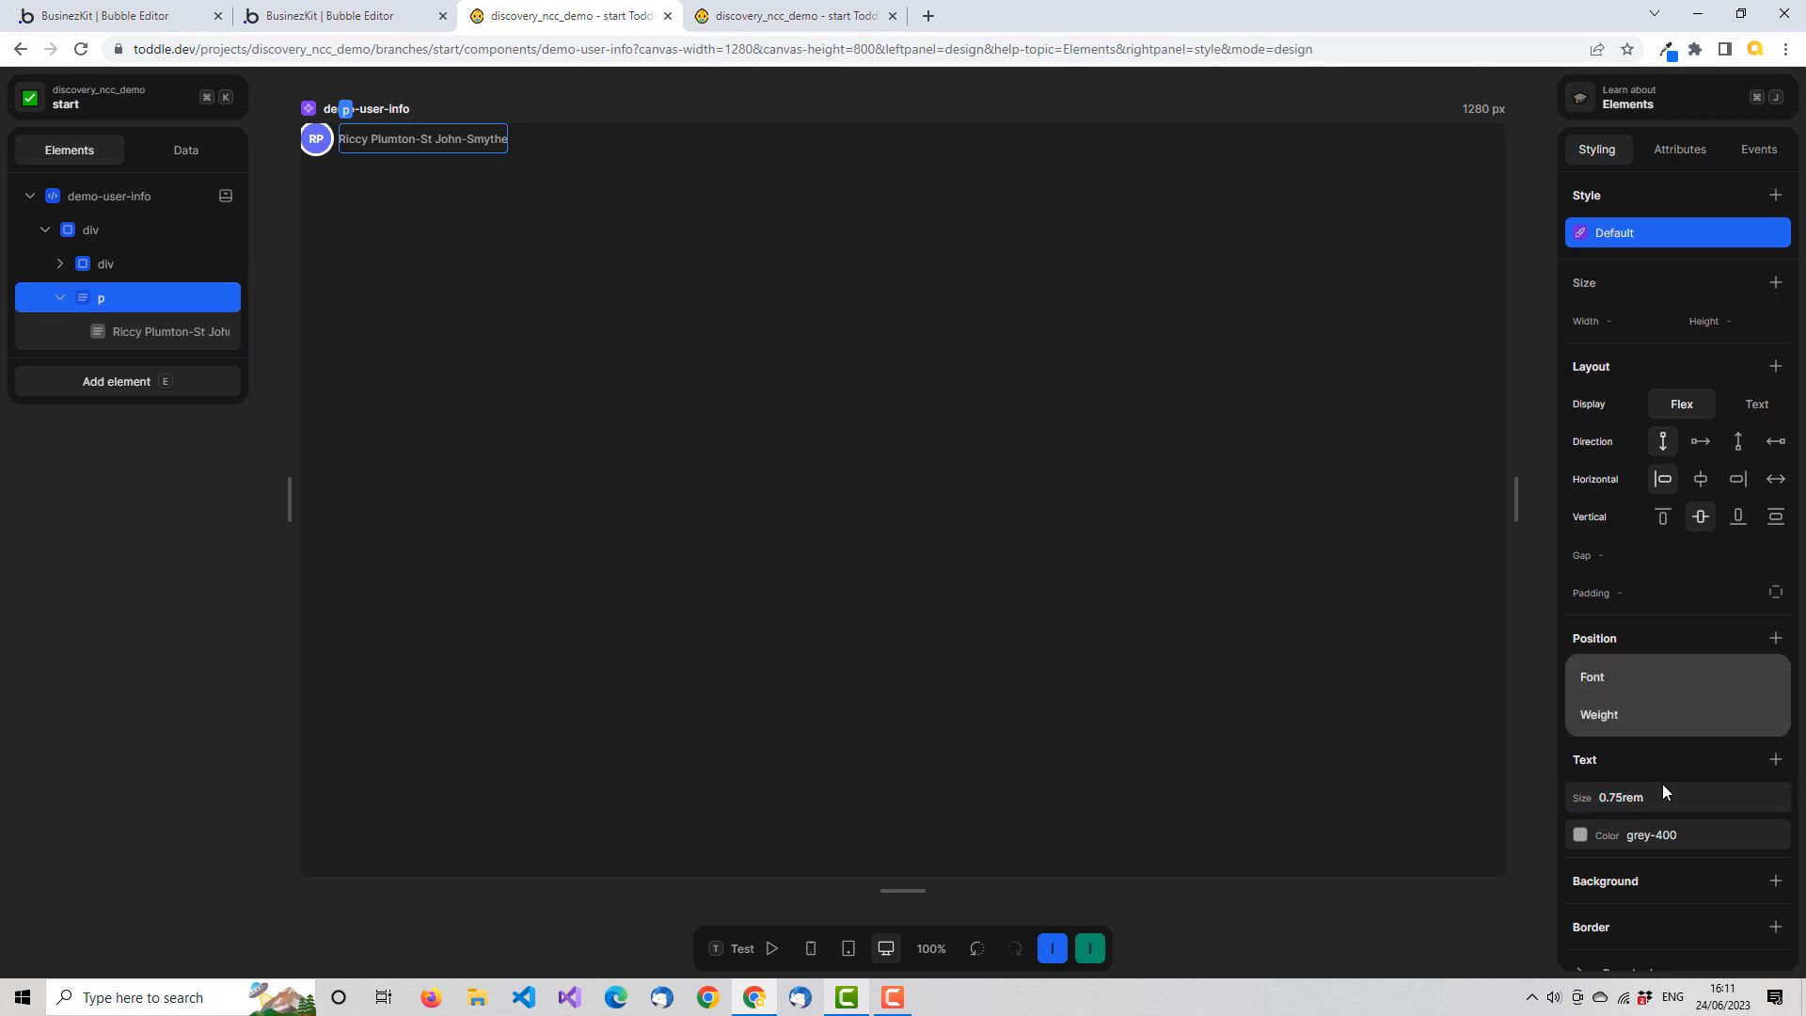
pyautogui.press('Escape')
pyautogui.click(1658, 798)
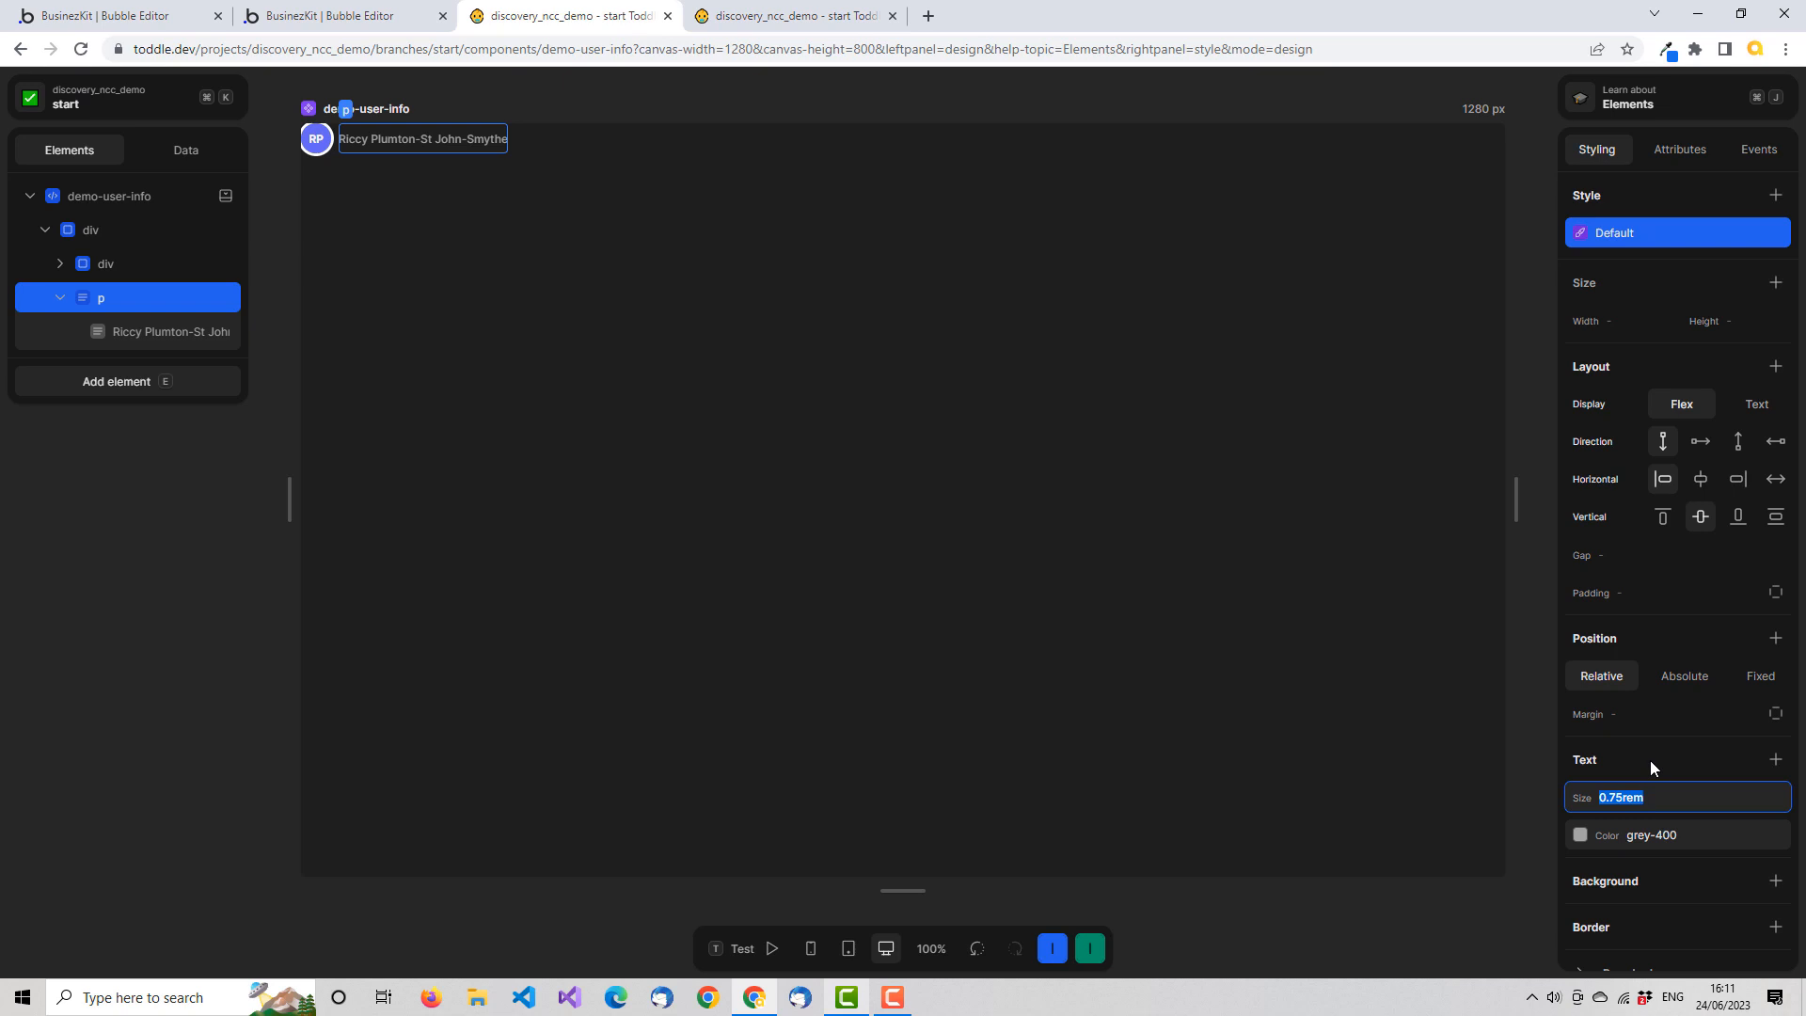
pyautogui.write('11px')
pyautogui.press('Tab')
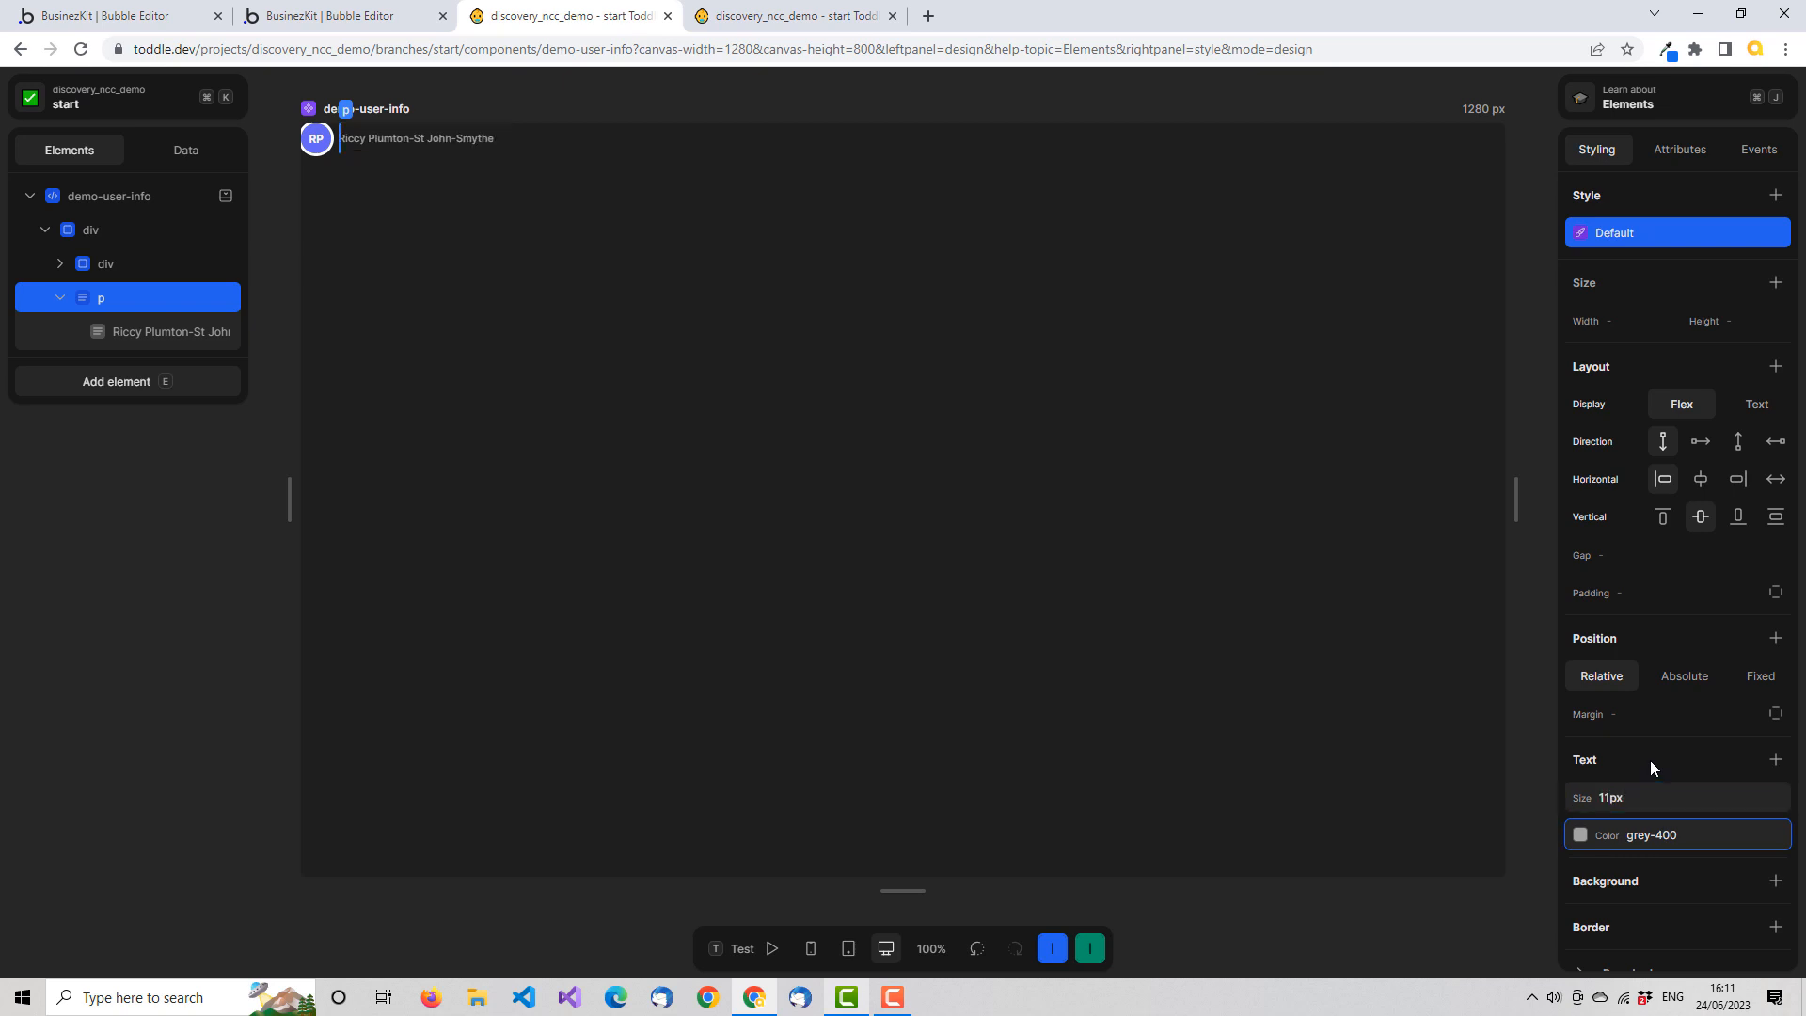
pyautogui.click(1539, 104)
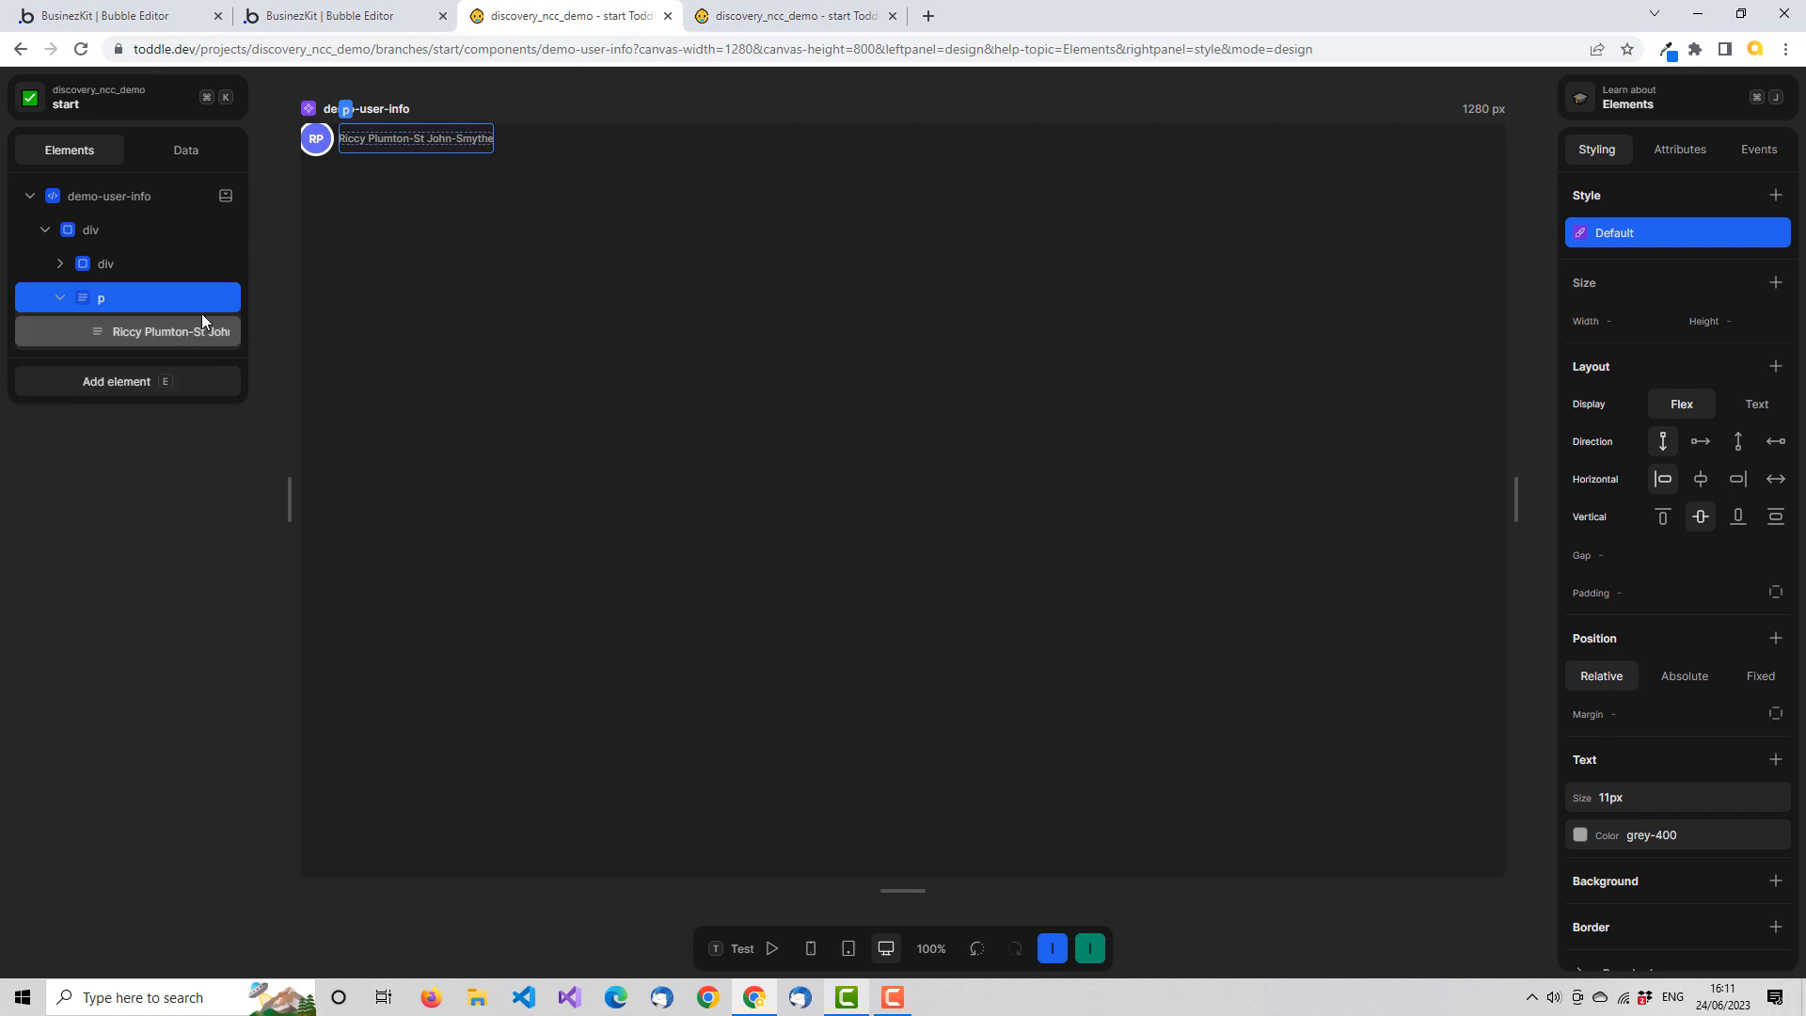
# Check the test value of the component's show-name attribute without changing it
pyautogui.click(171, 153)
pyautogui.click(85, 269)
pyautogui.click(655, 383)
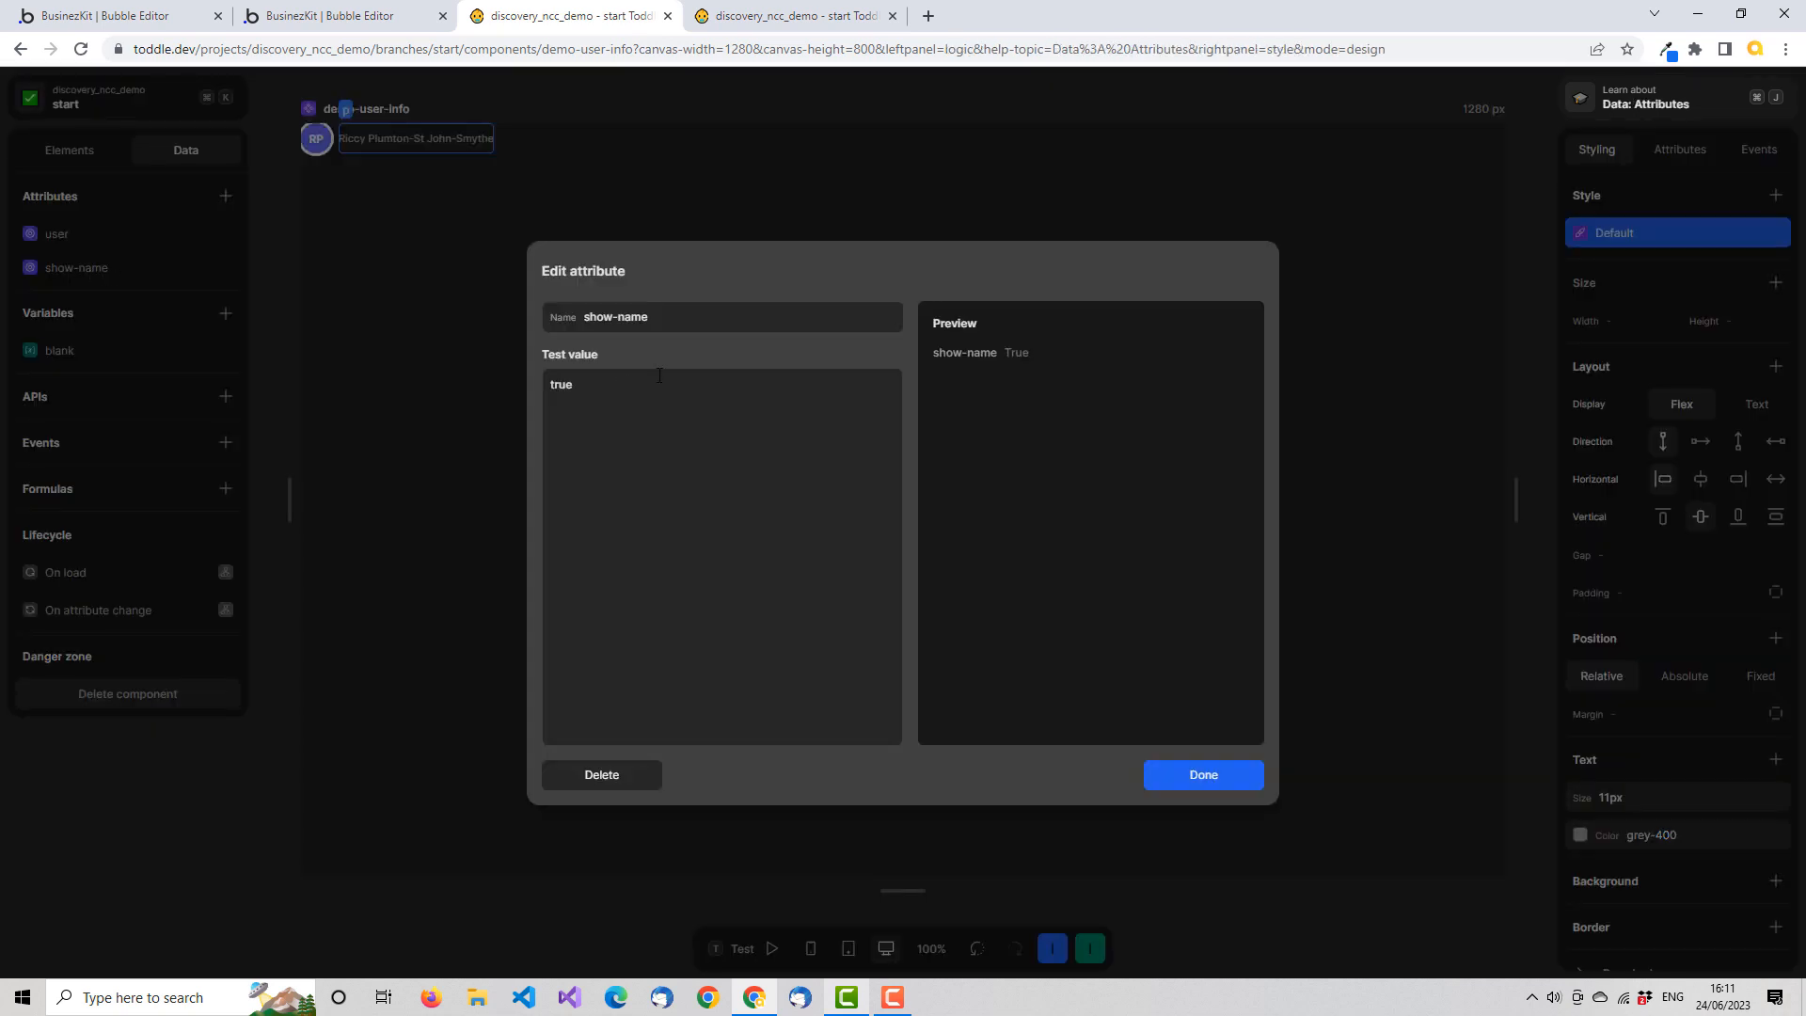
pyautogui.click(1227, 778)
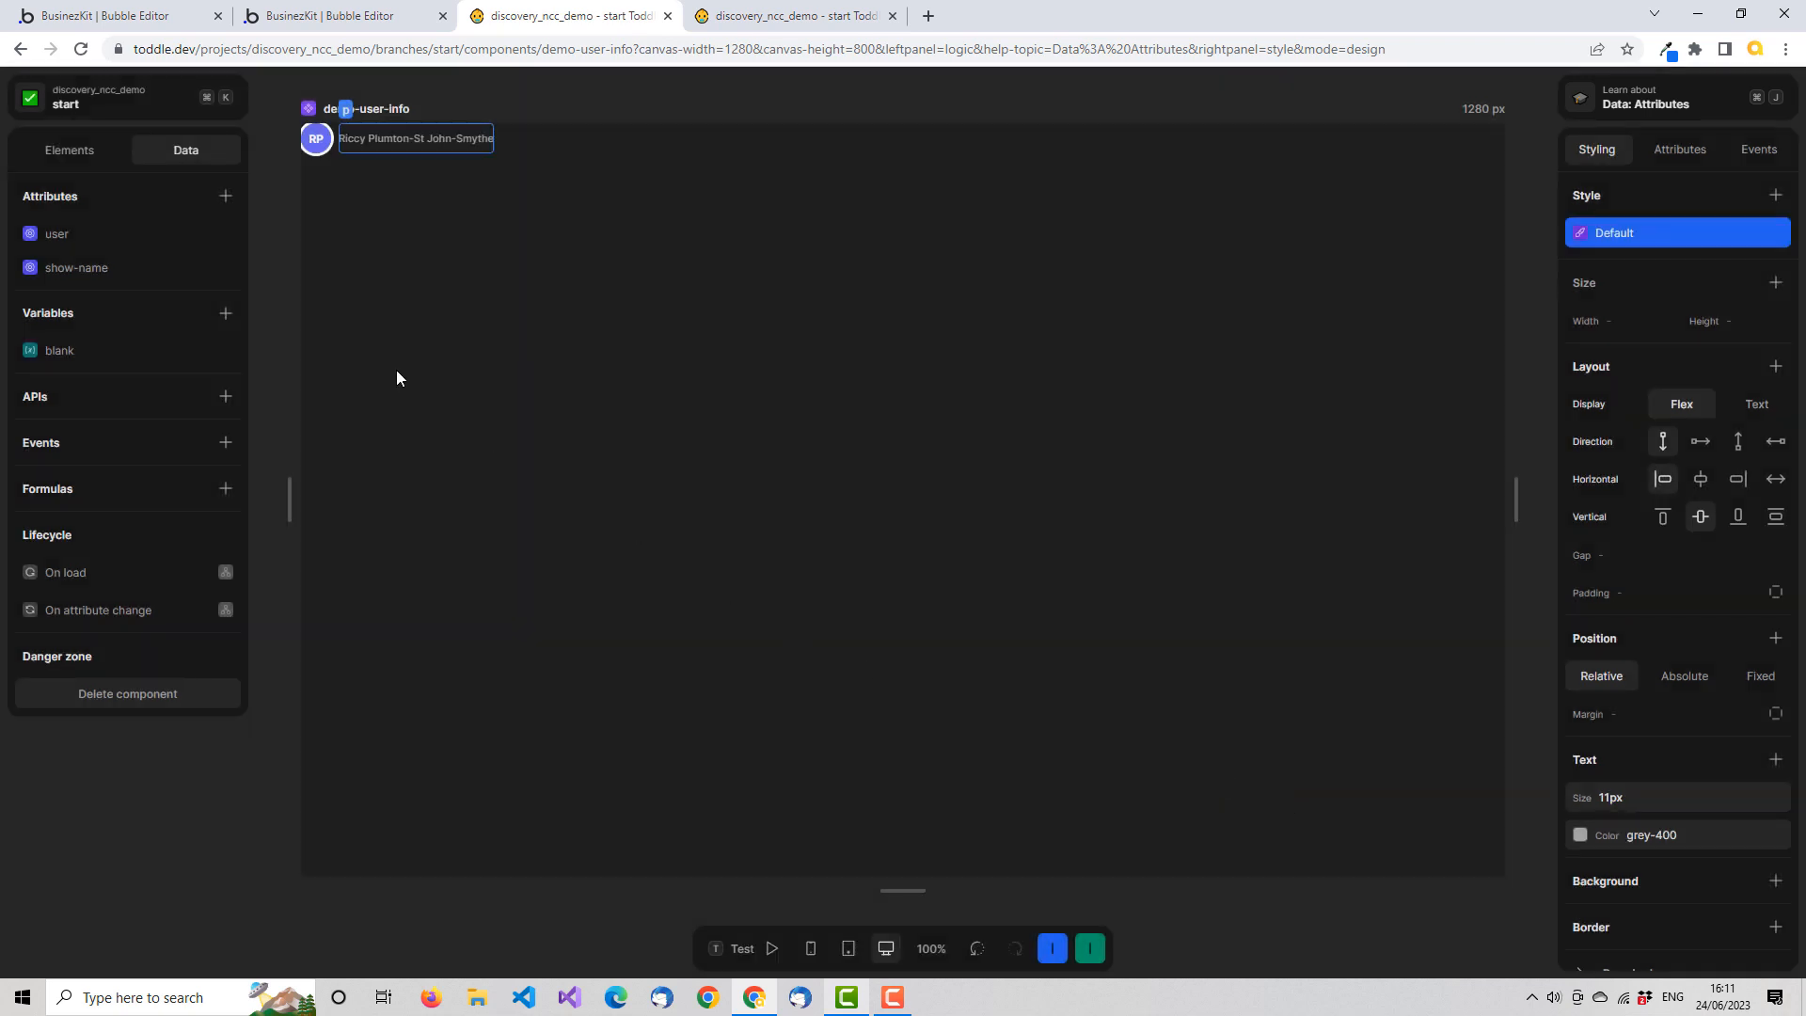
# Add a Show / Hide formula to the name paragraph that uses the show-name attribute, and save it
pyautogui.click(98, 154)
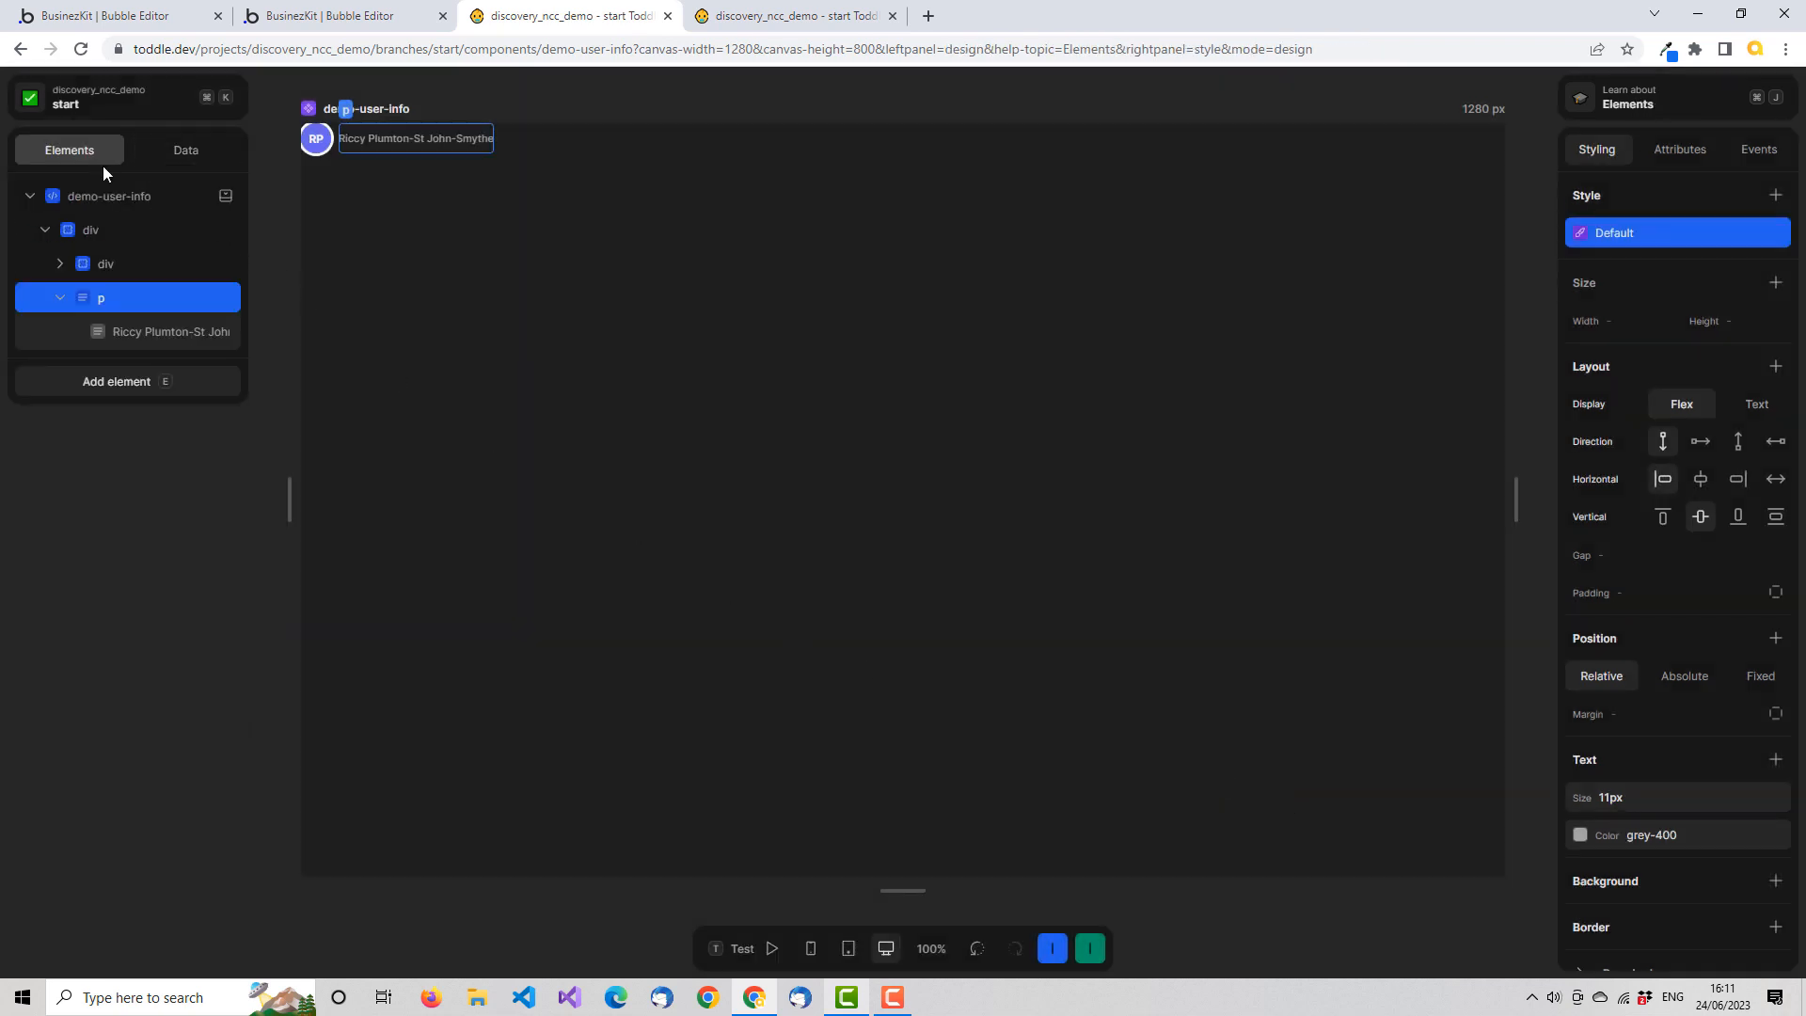
pyautogui.rightClick(132, 298)
pyautogui.click(220, 343)
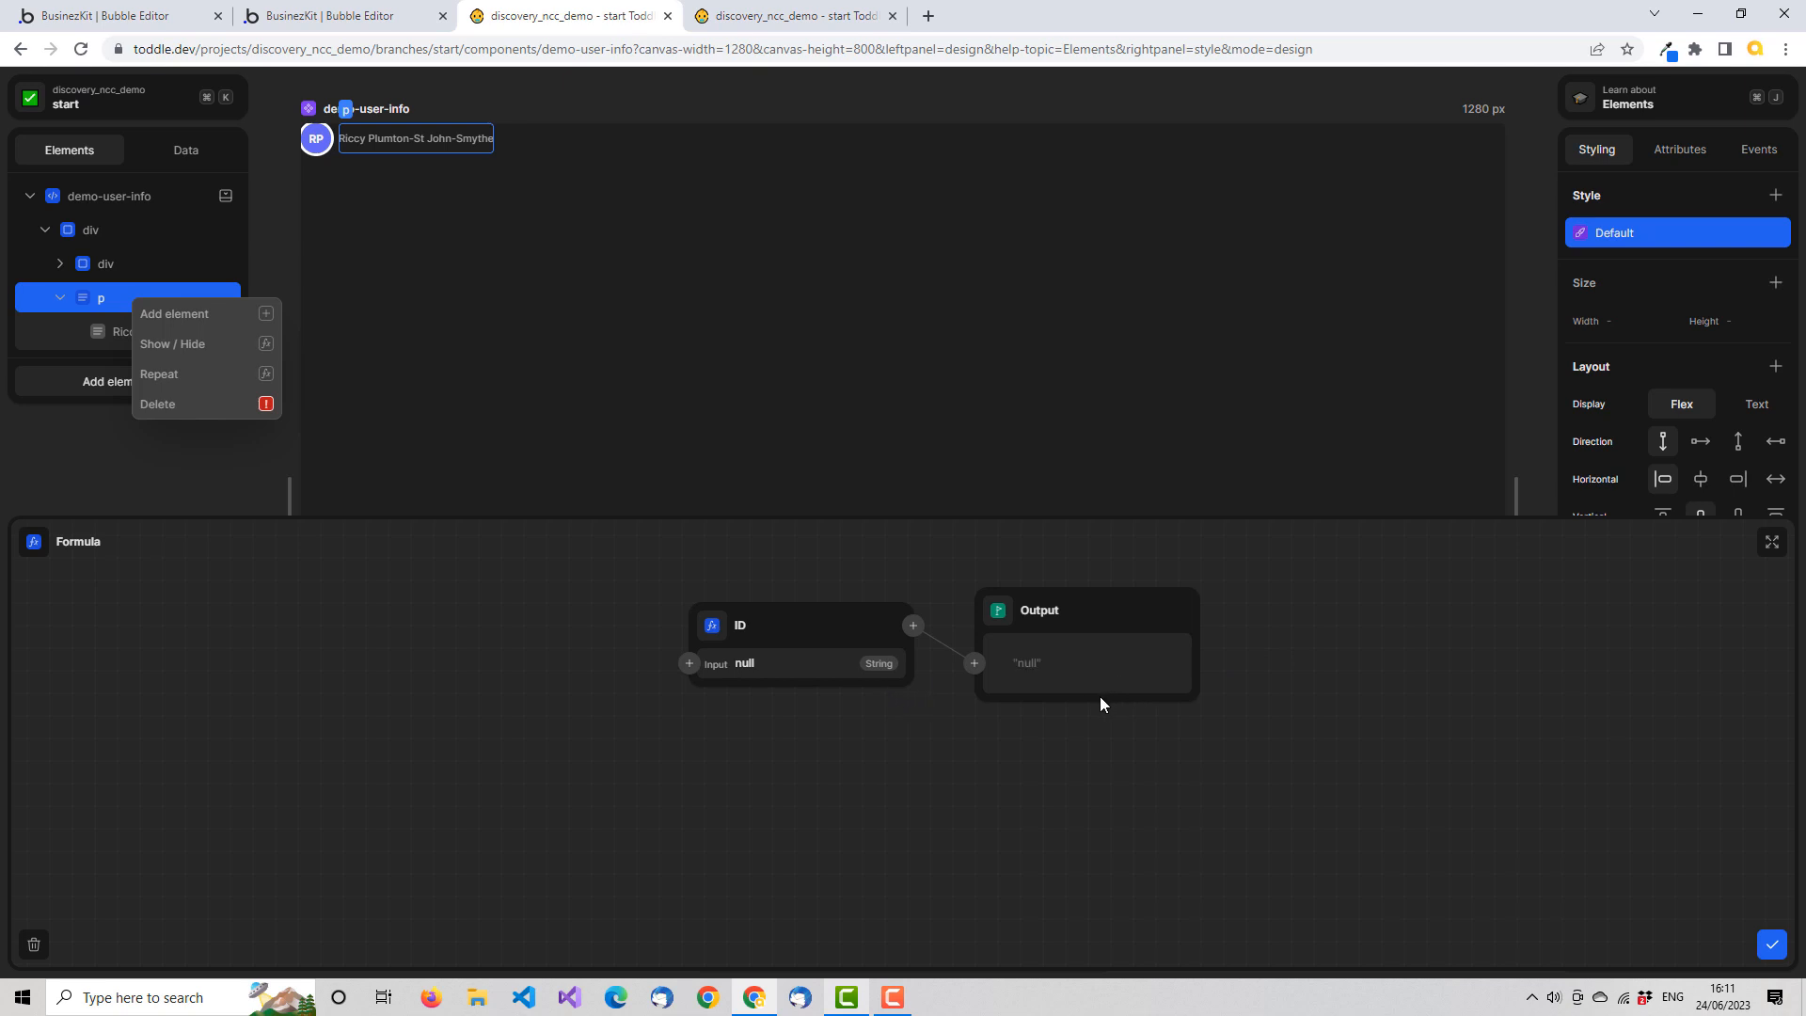
pyautogui.click(713, 629)
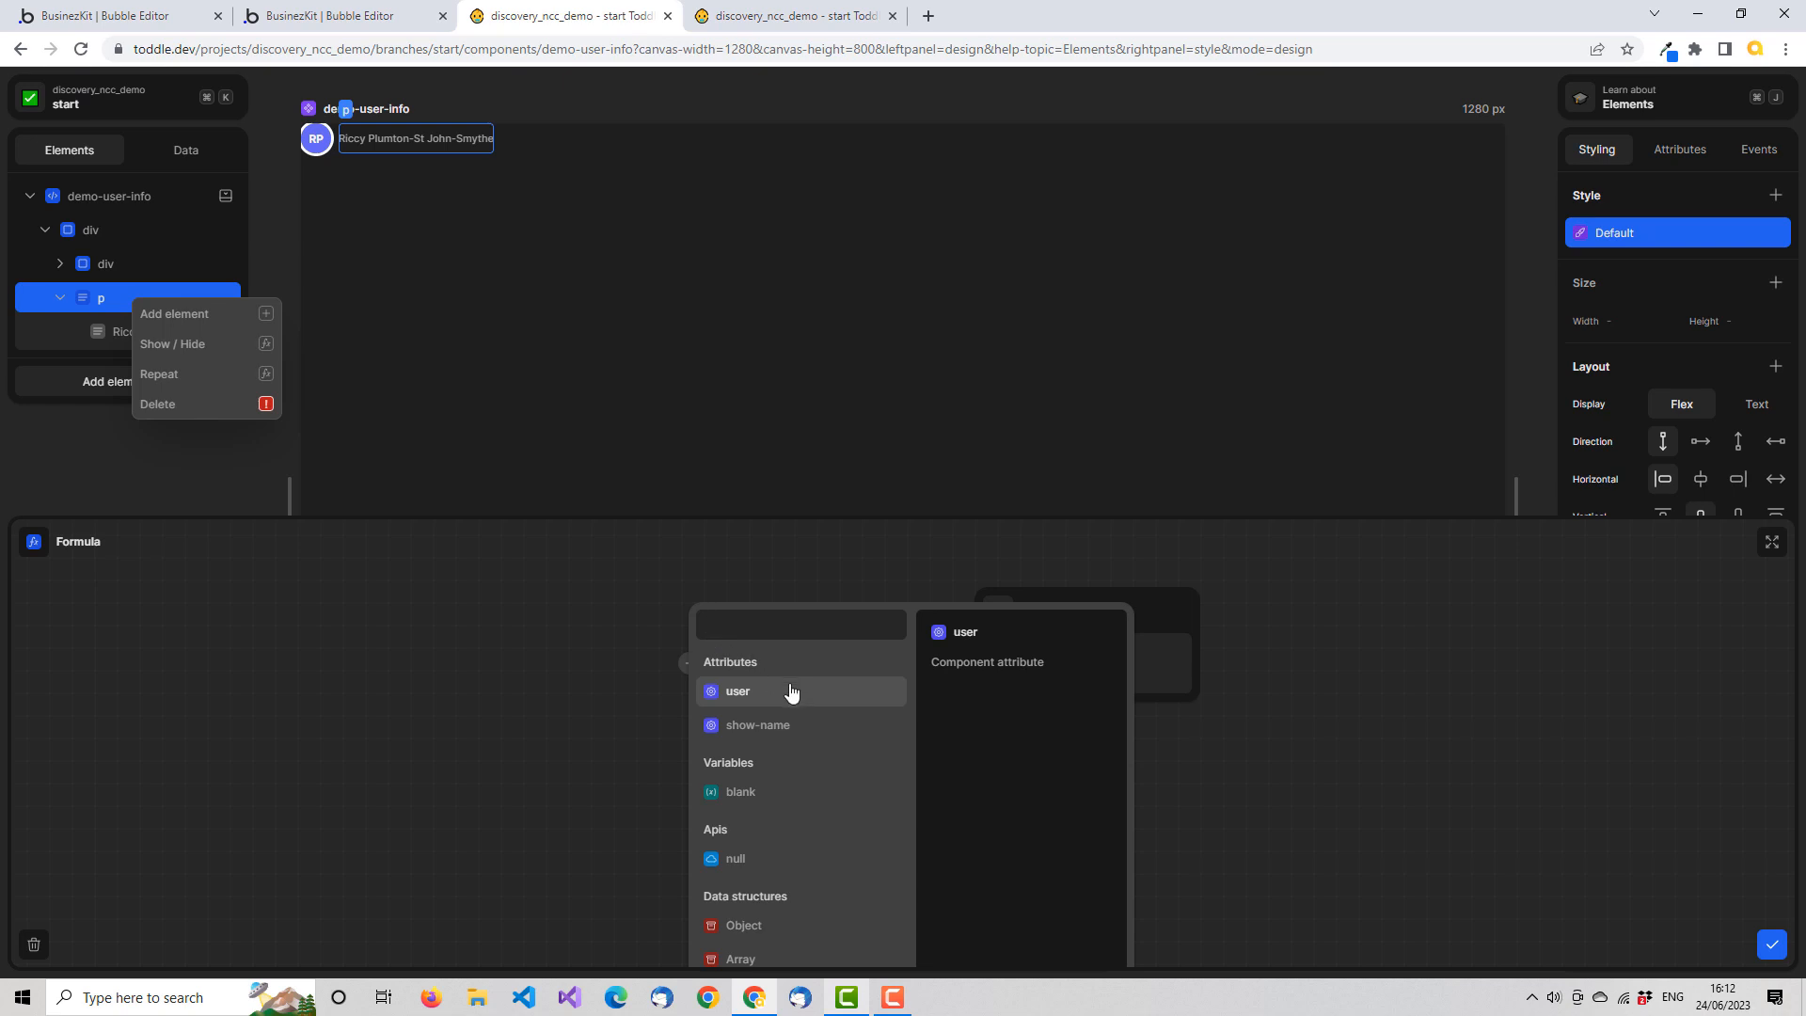
pyautogui.click(798, 735)
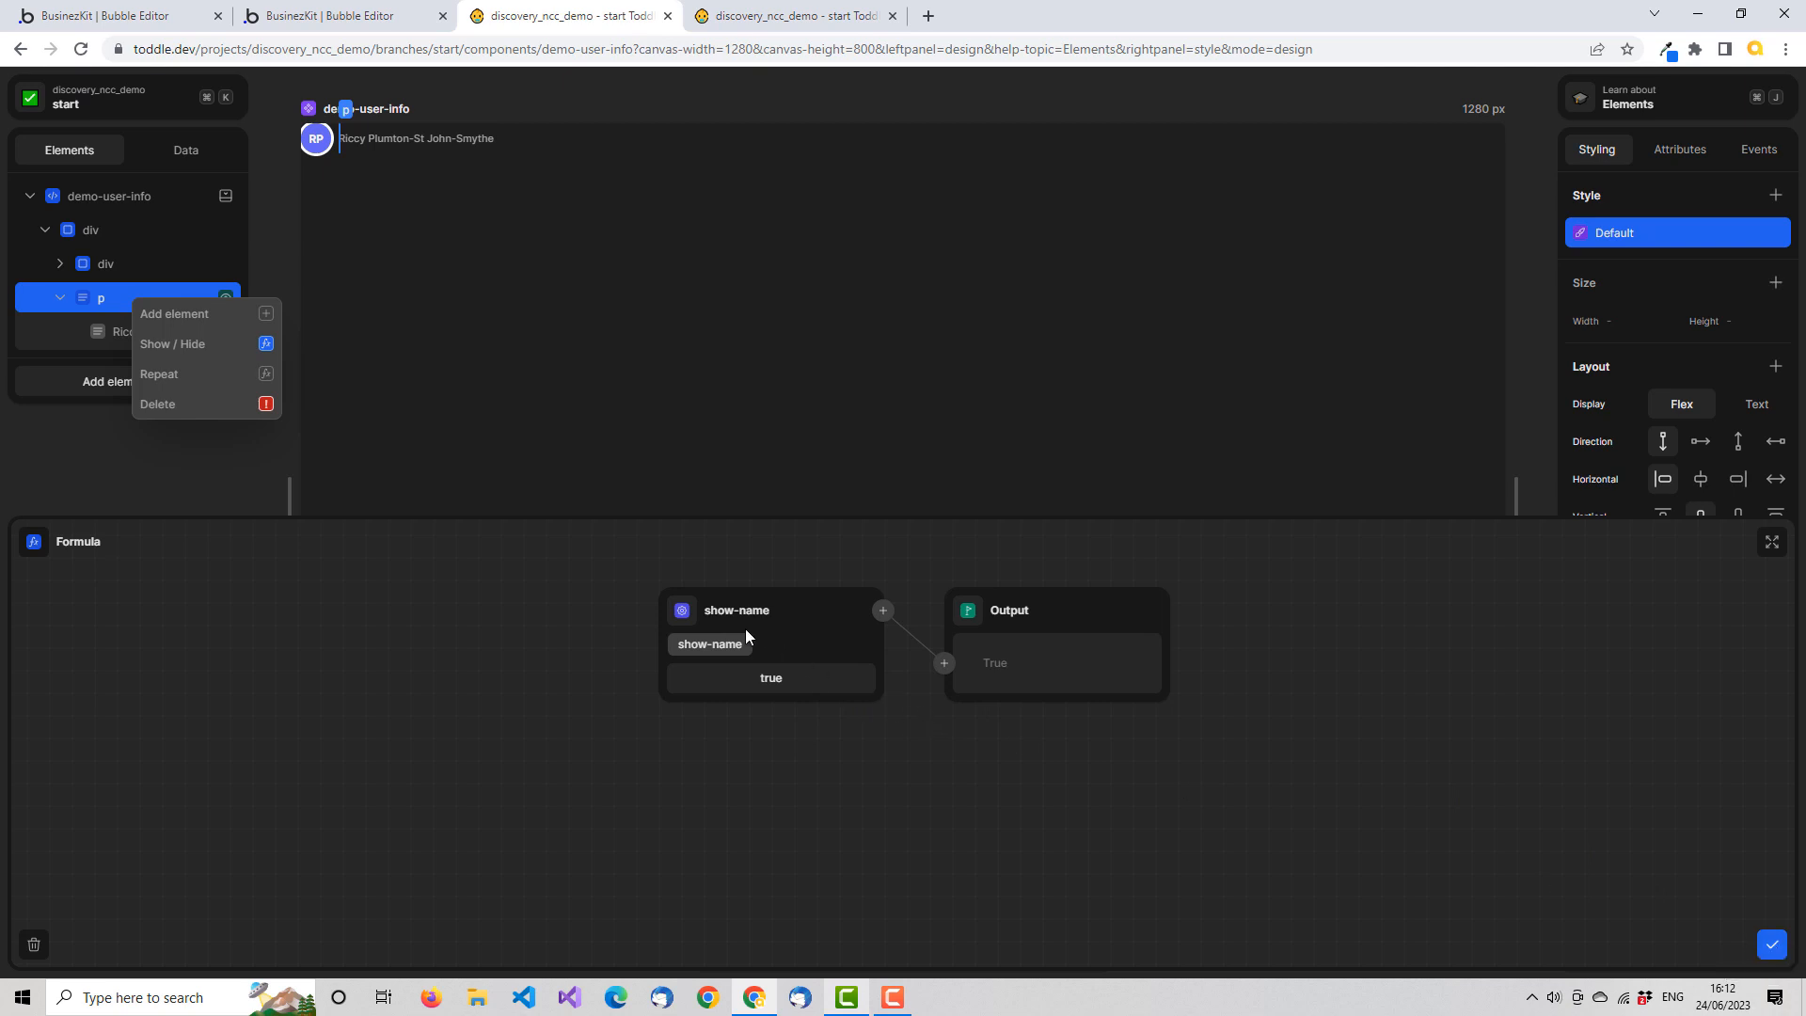
pyautogui.click(1772, 947)
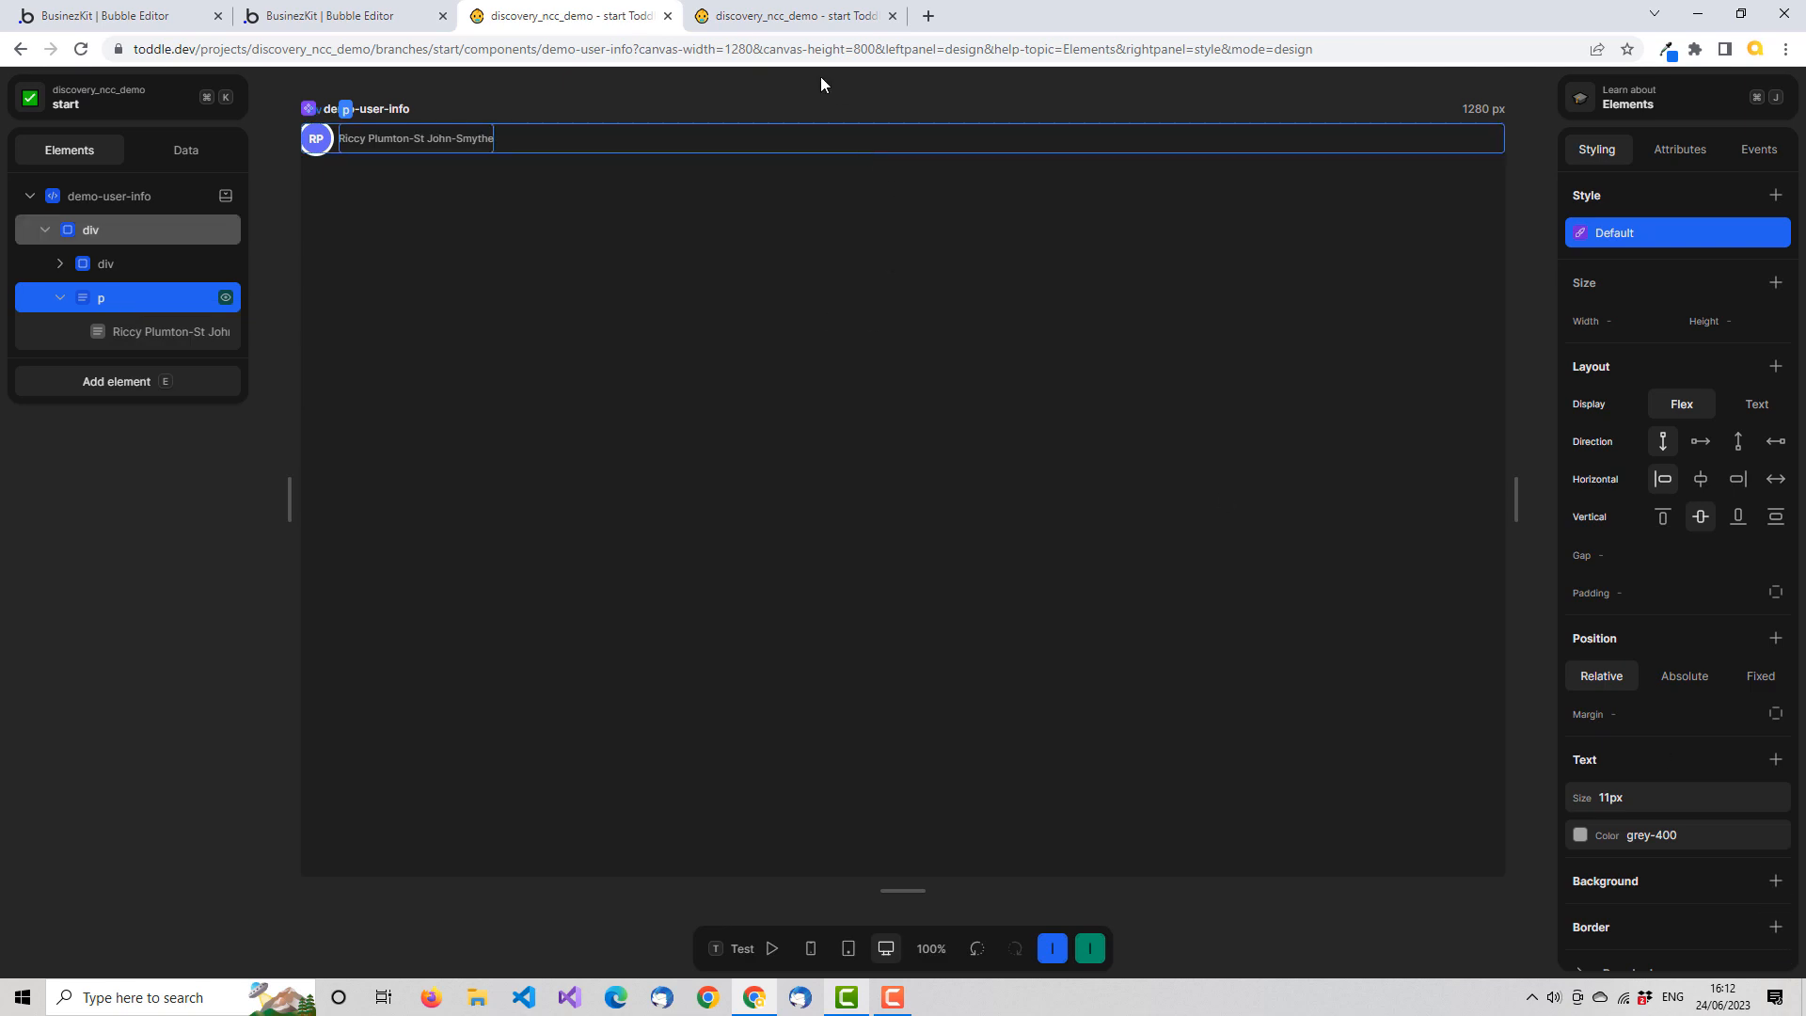
# Reload the HomePage in test mode to check the names beside the list avatars, and return to design mode
pyautogui.click(790, 21)
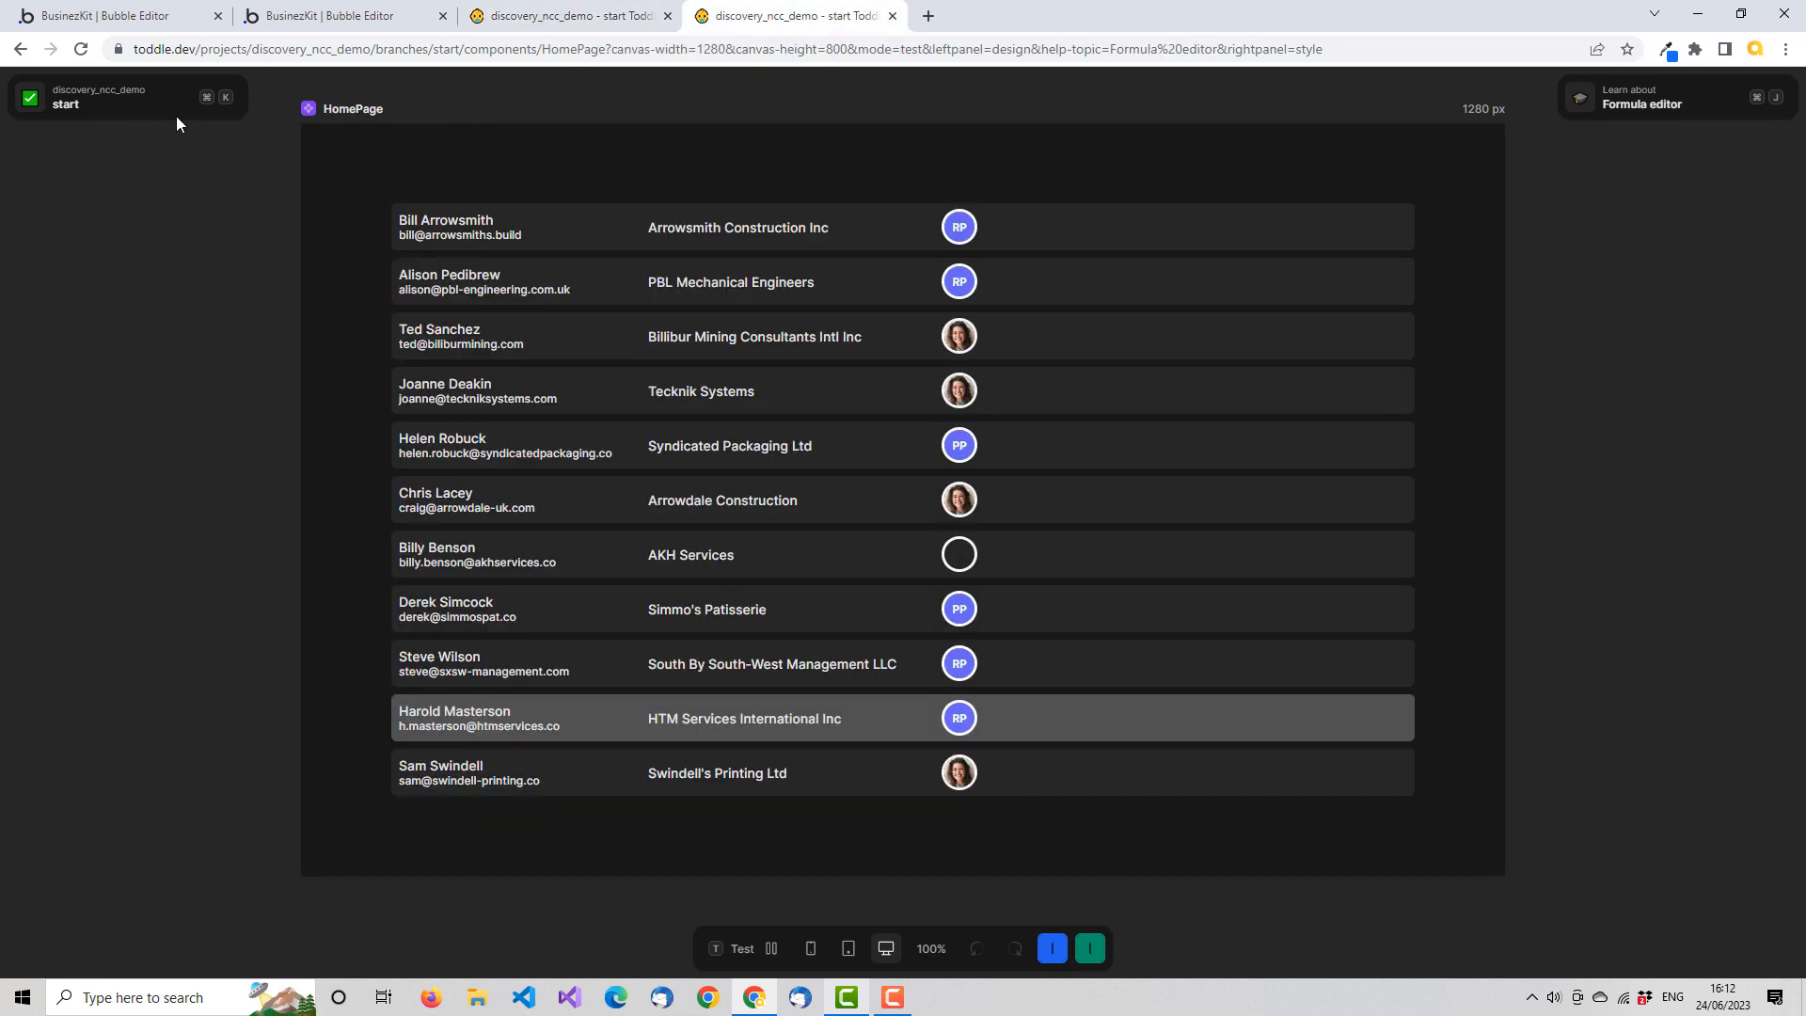
pyautogui.click(82, 49)
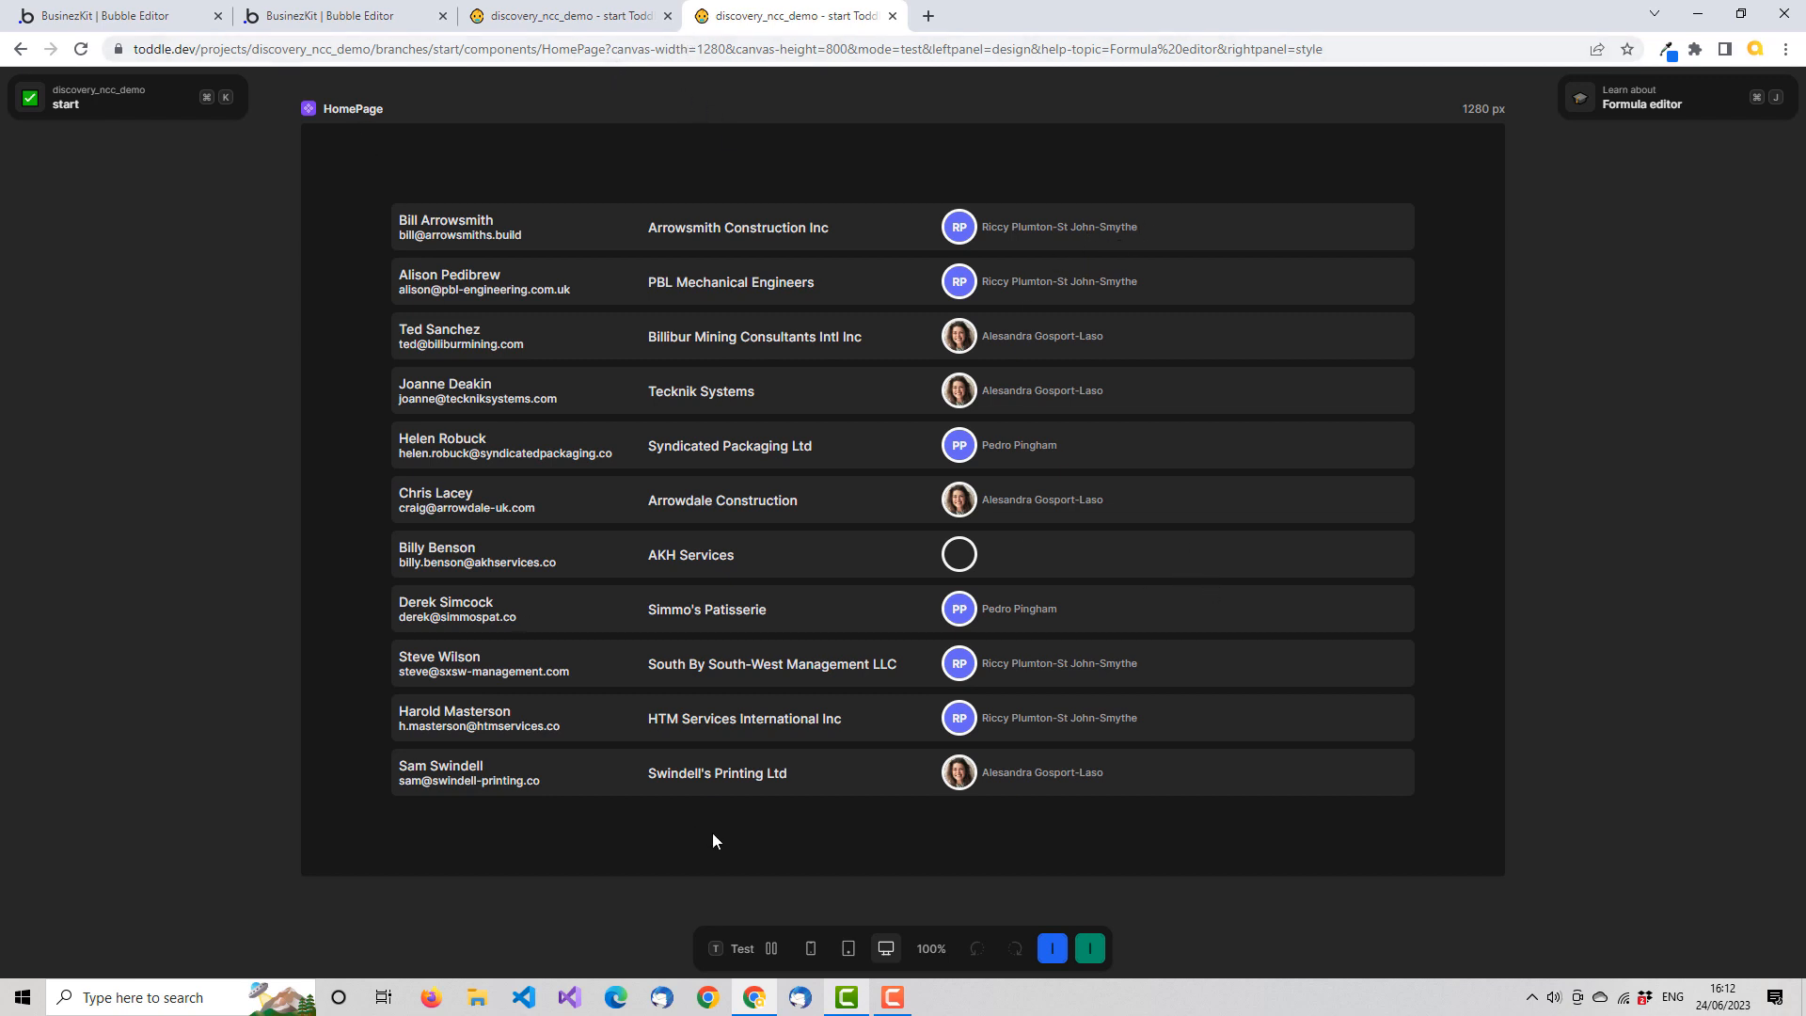
pyautogui.click(764, 950)
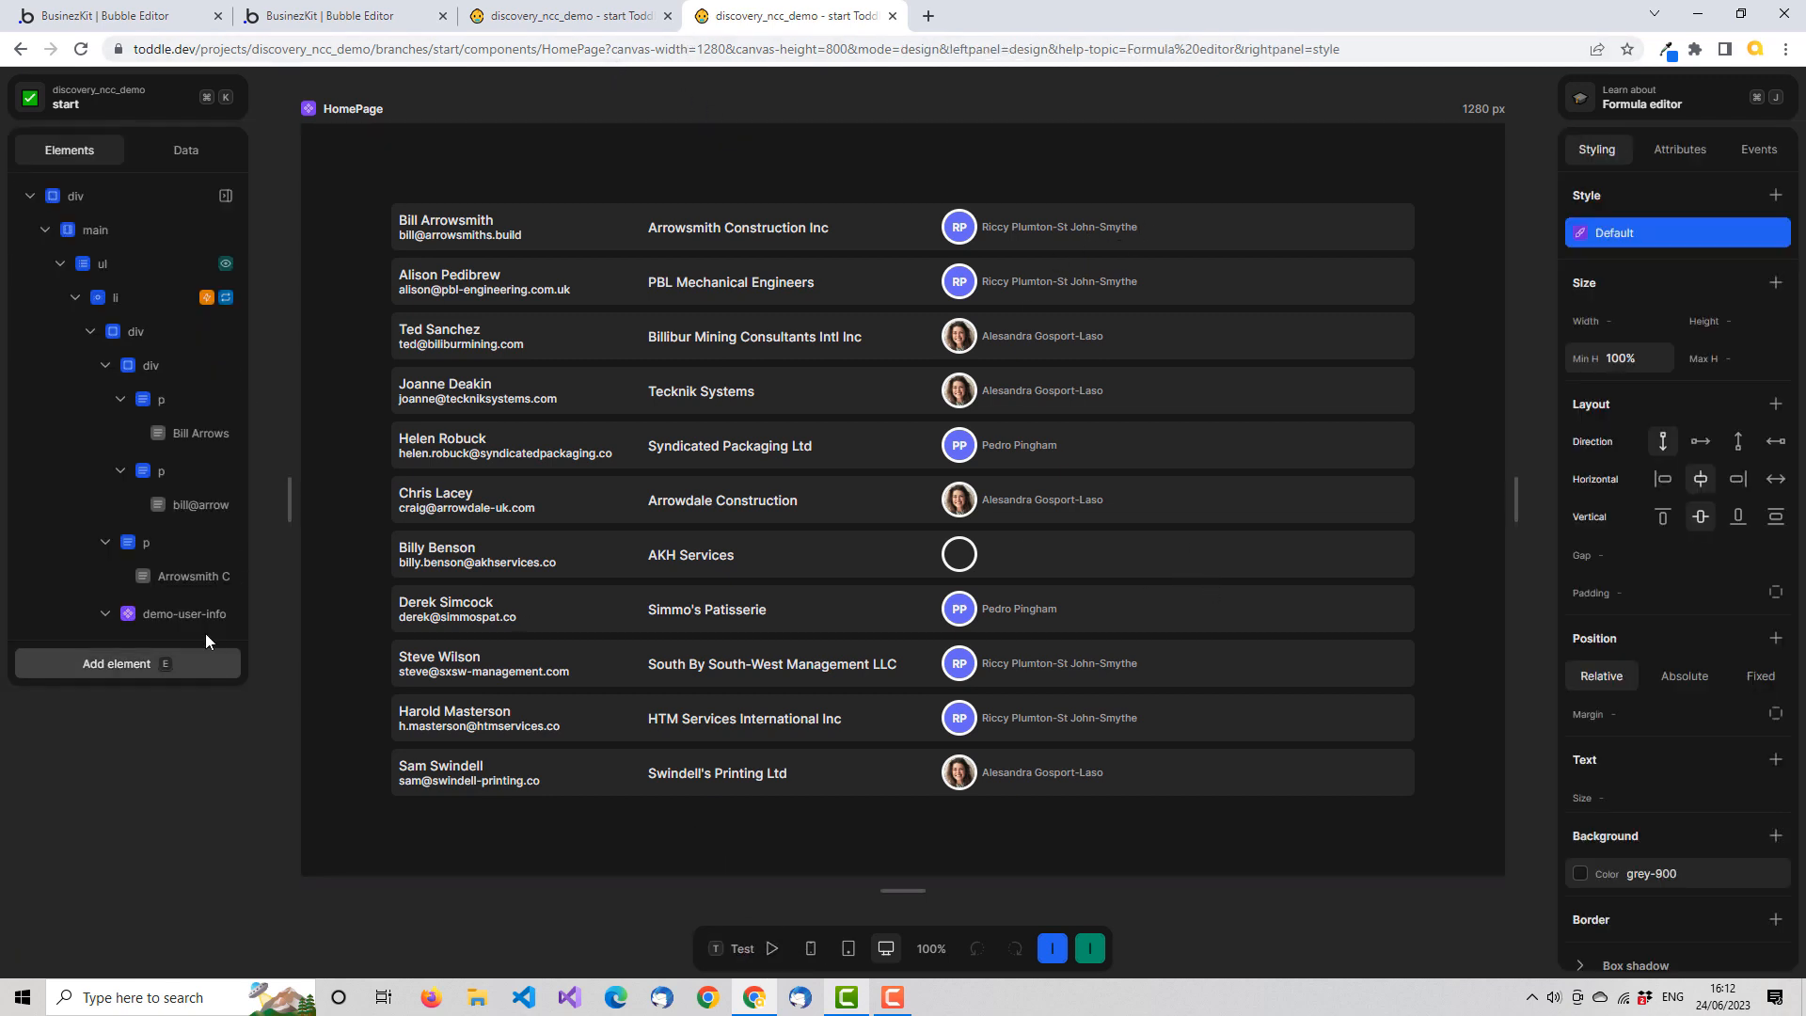
# Set the show-name attribute of the HomePage list's demo-user-info component to the static value False through a formula, and save it
pyautogui.click(204, 612)
pyautogui.doubleClick(1646, 266)
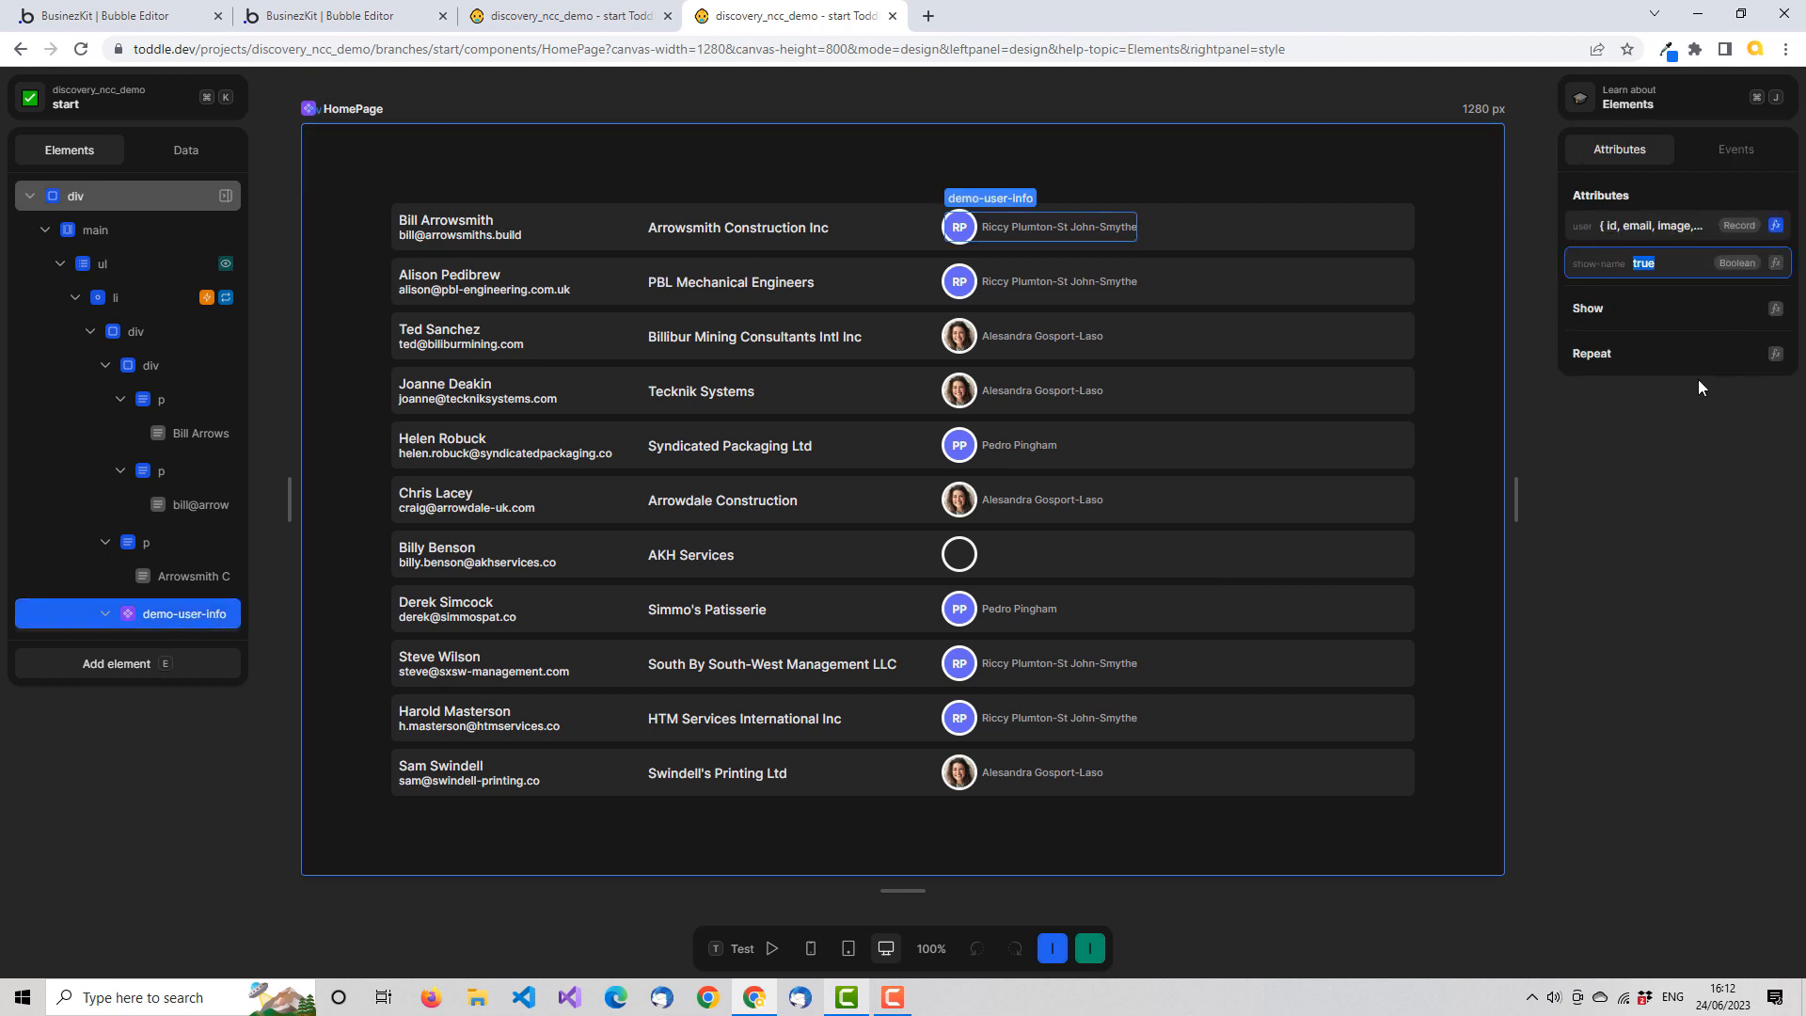
pyautogui.click(1777, 264)
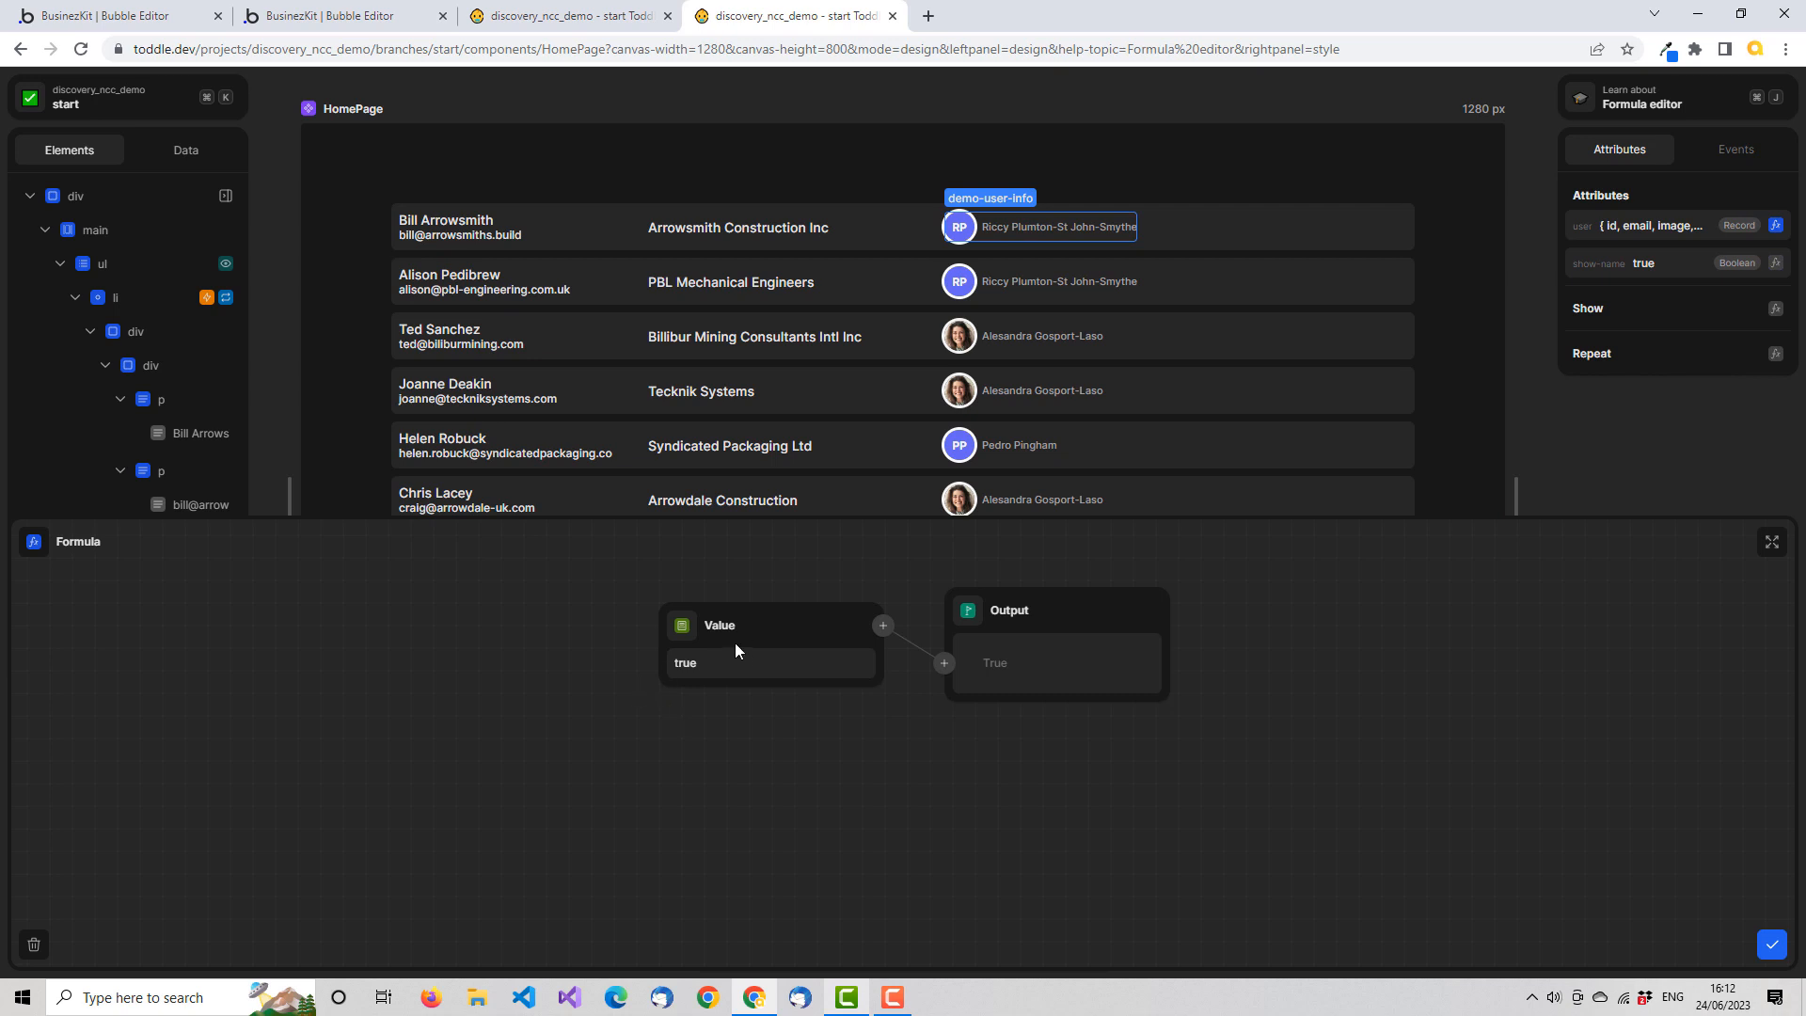
pyautogui.click(685, 630)
pyautogui.write('false')
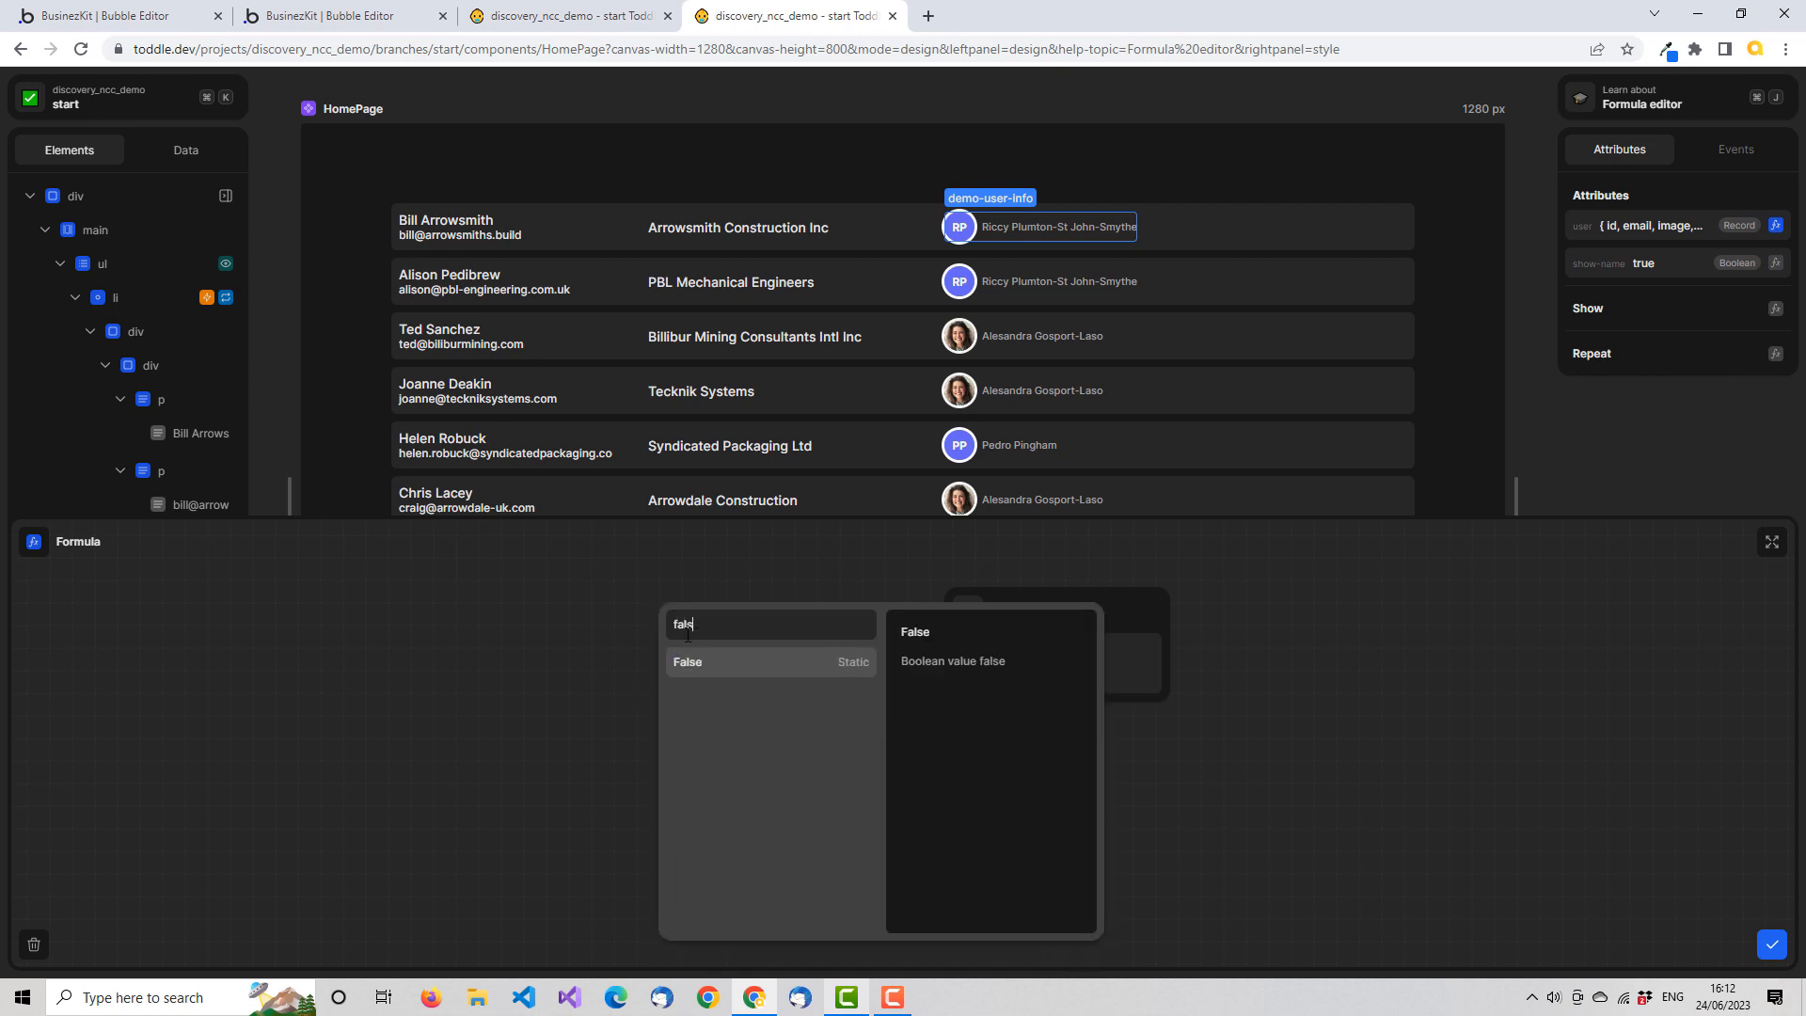
pyautogui.click(717, 664)
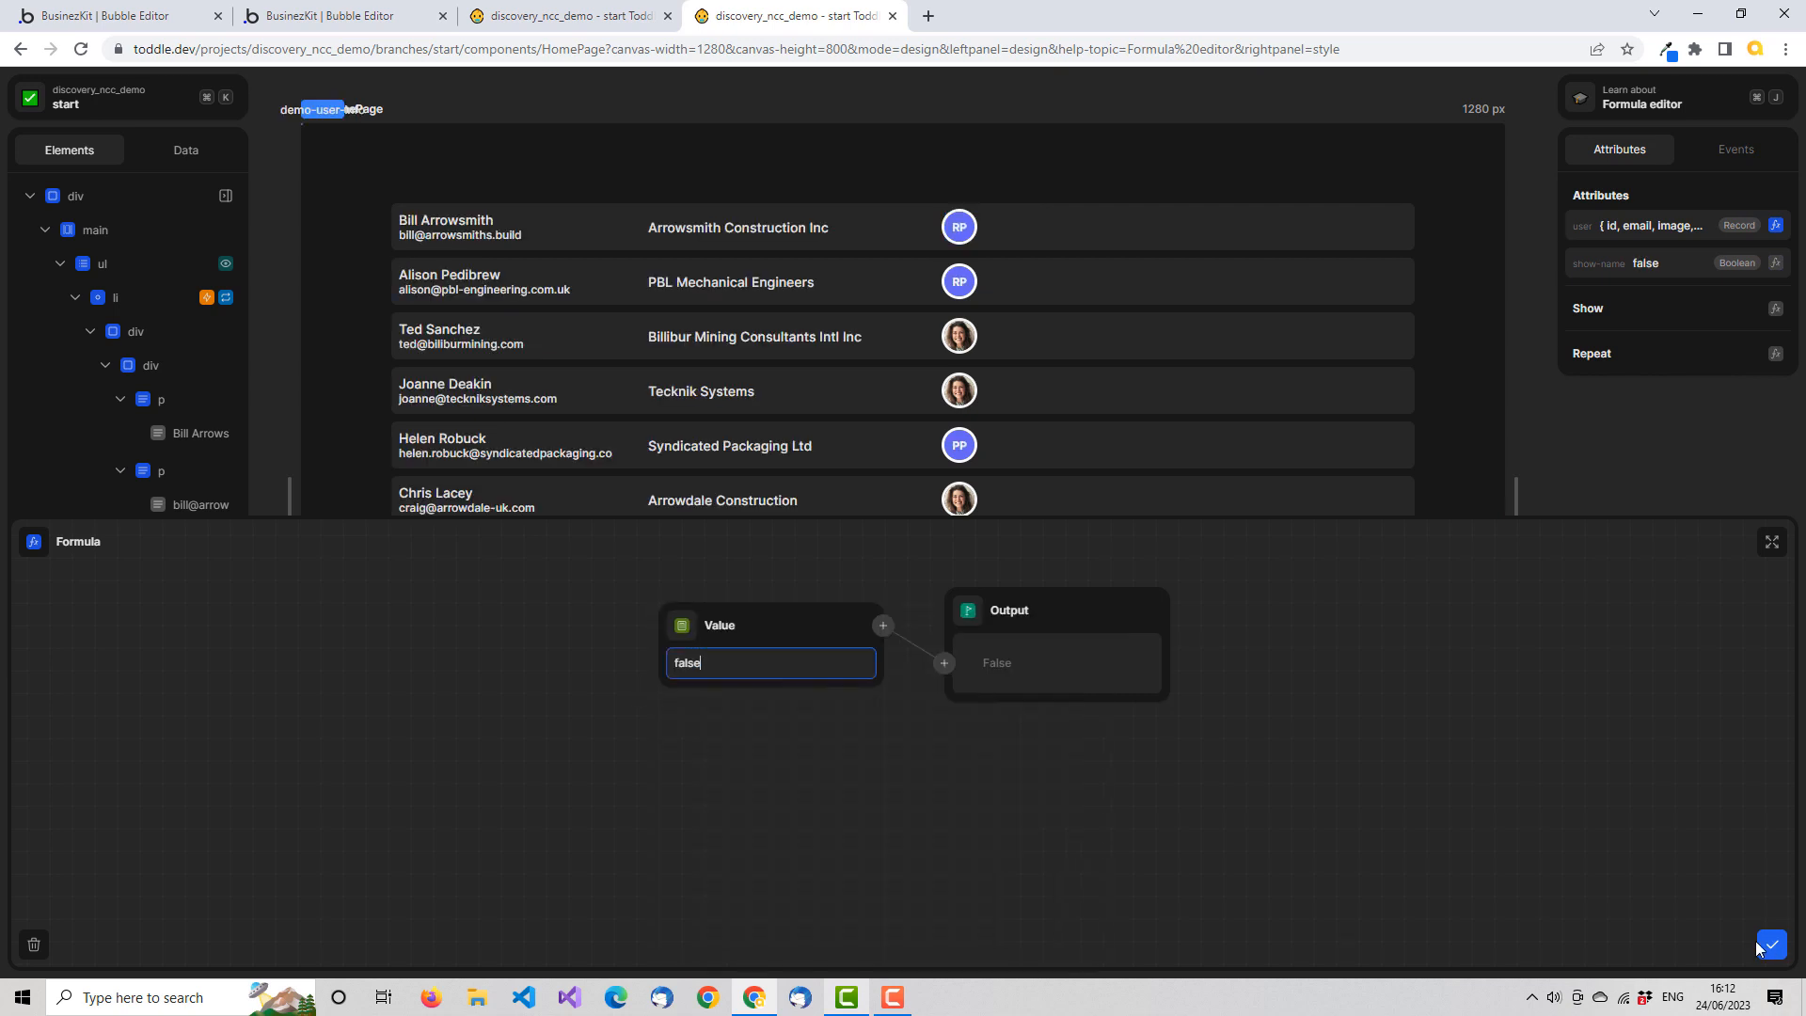
pyautogui.click(1773, 944)
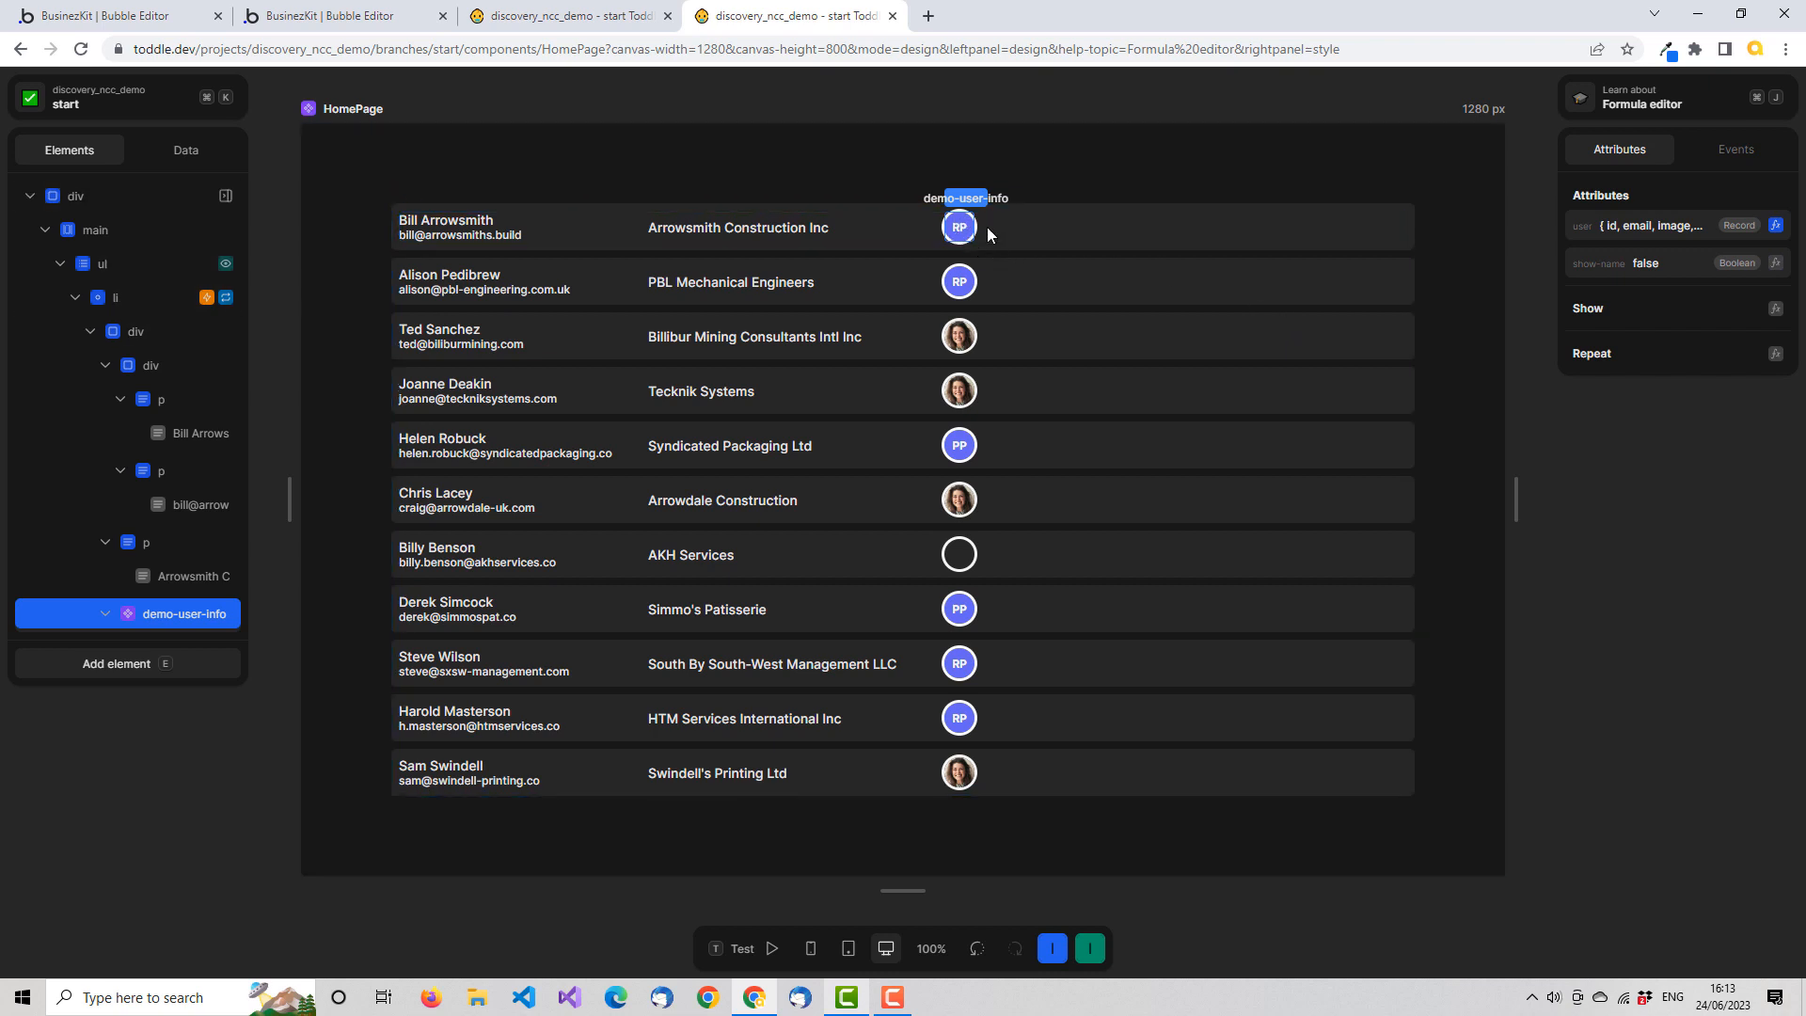
# Add an event named Click to the demo-user-info component
pyautogui.click(611, 16)
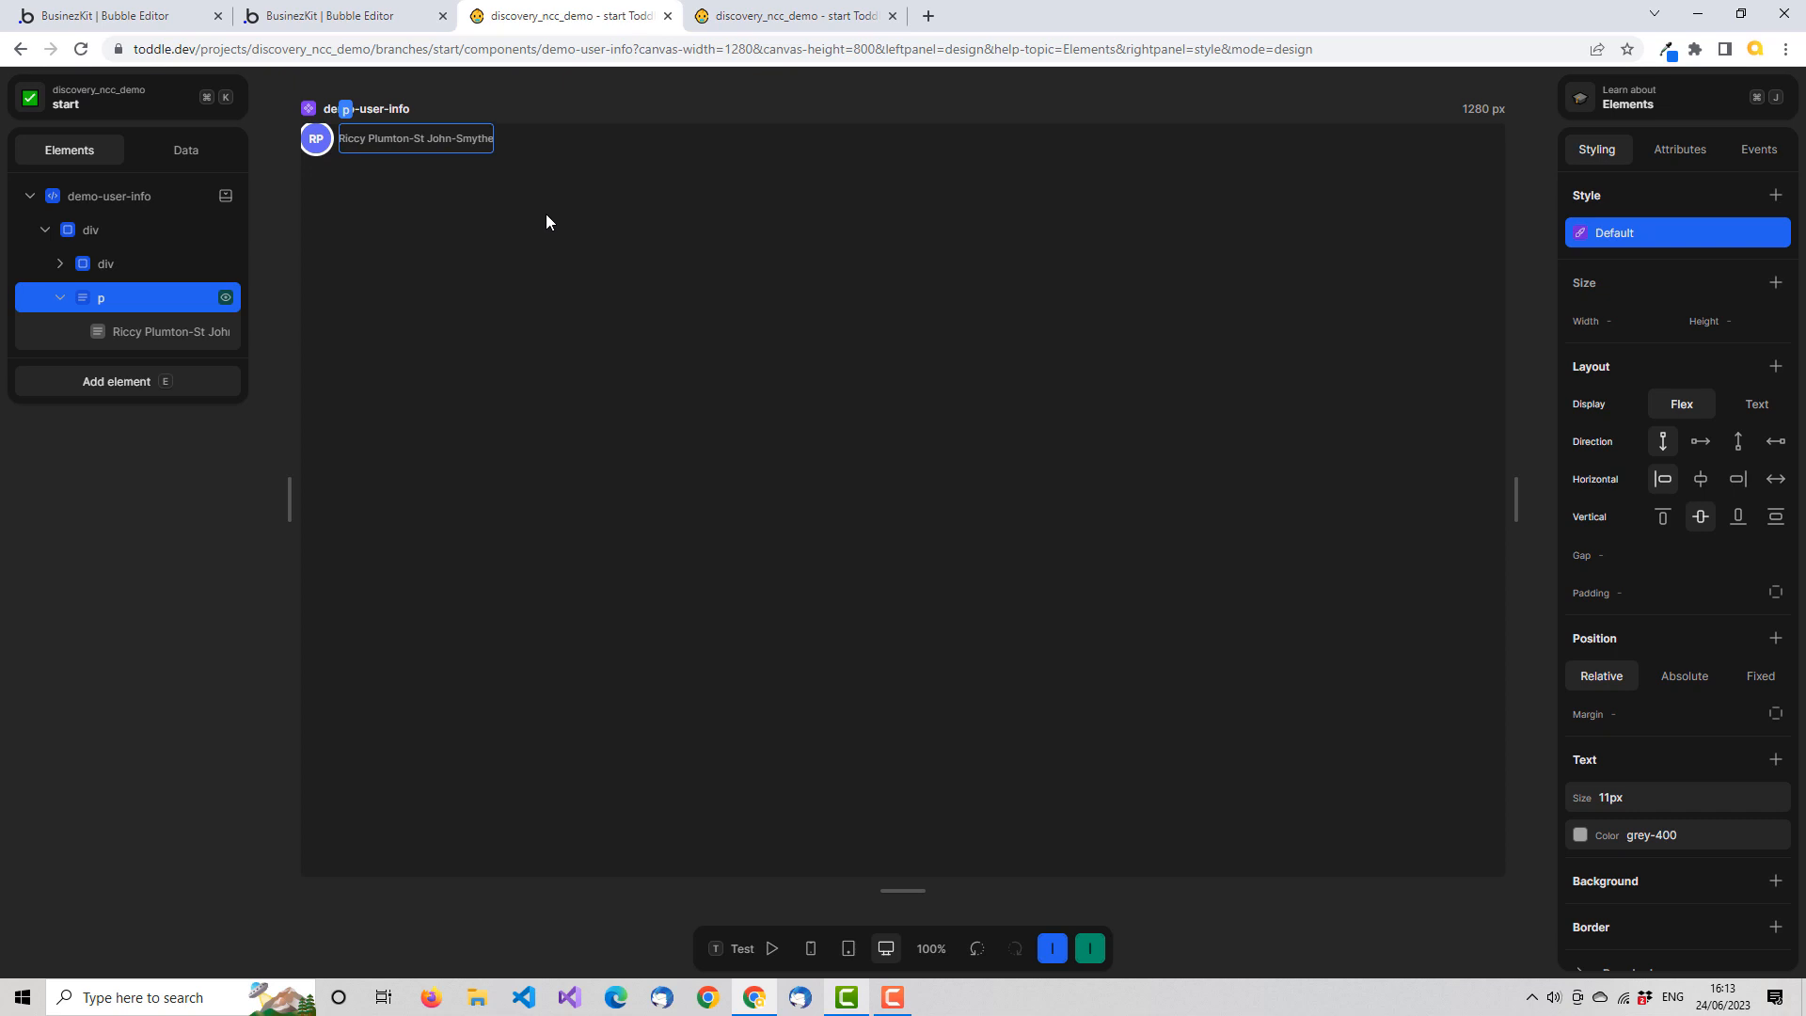
pyautogui.click(185, 149)
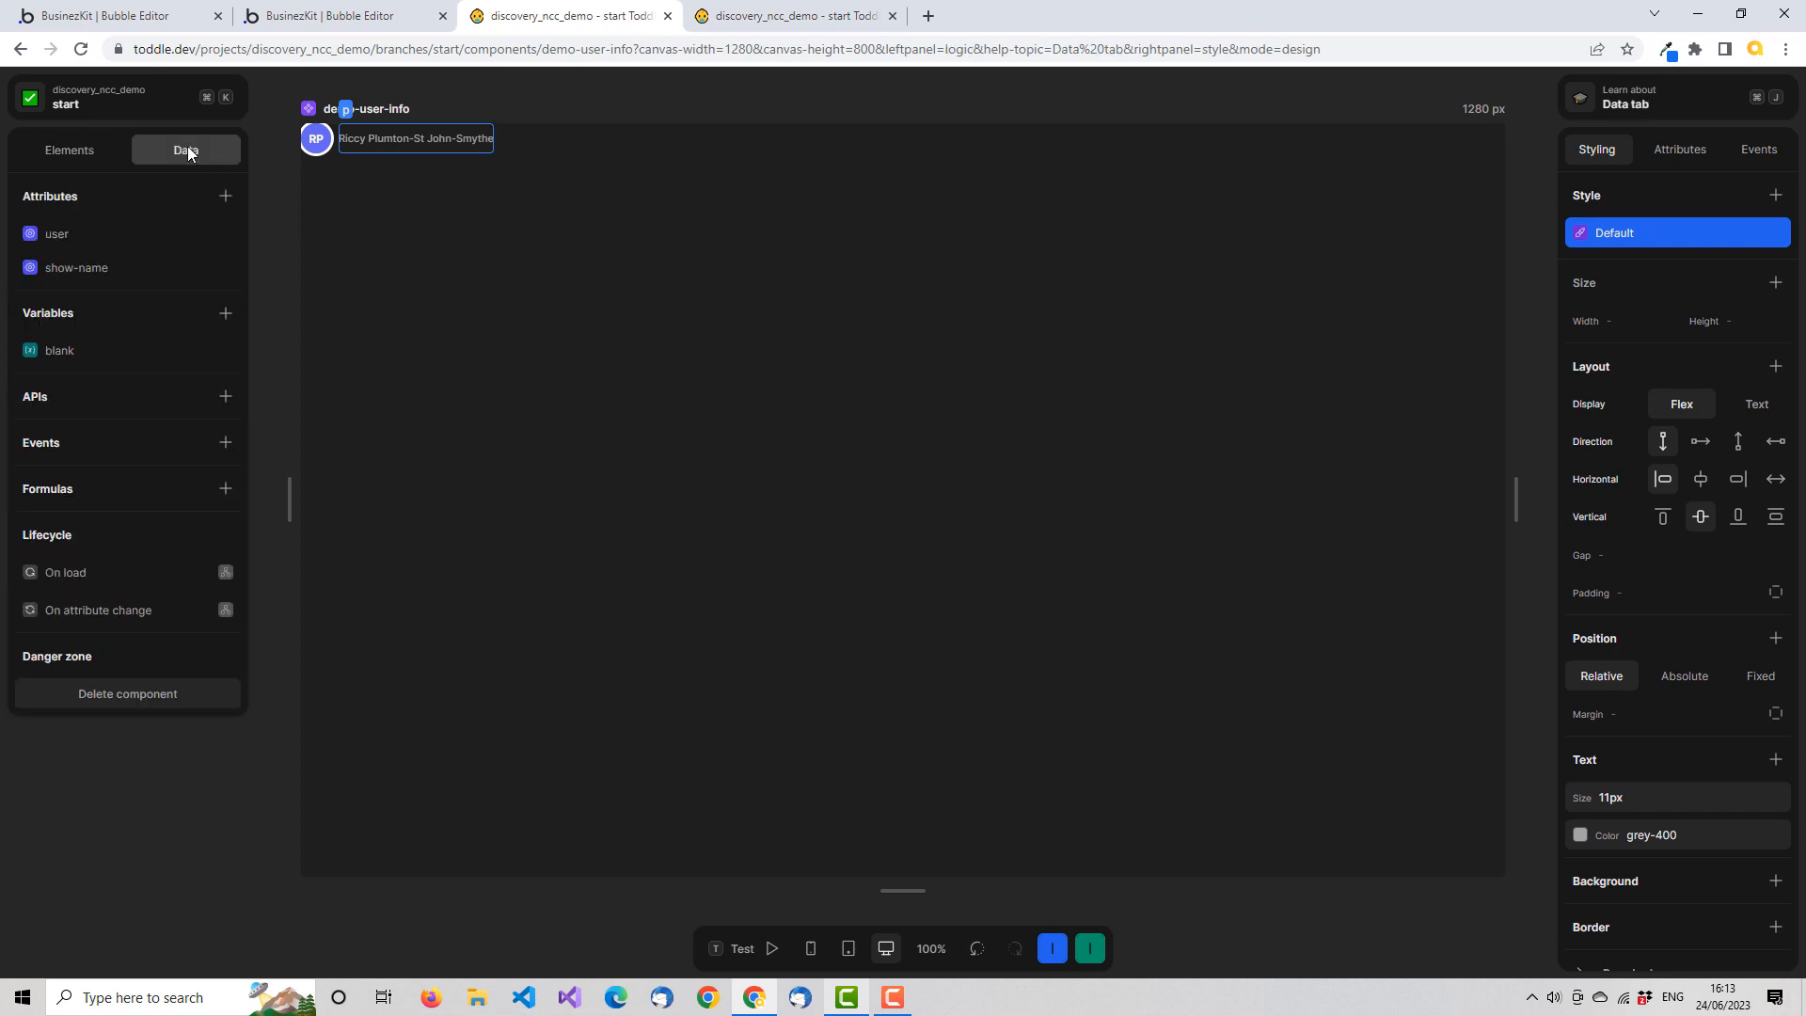
pyautogui.click(225, 442)
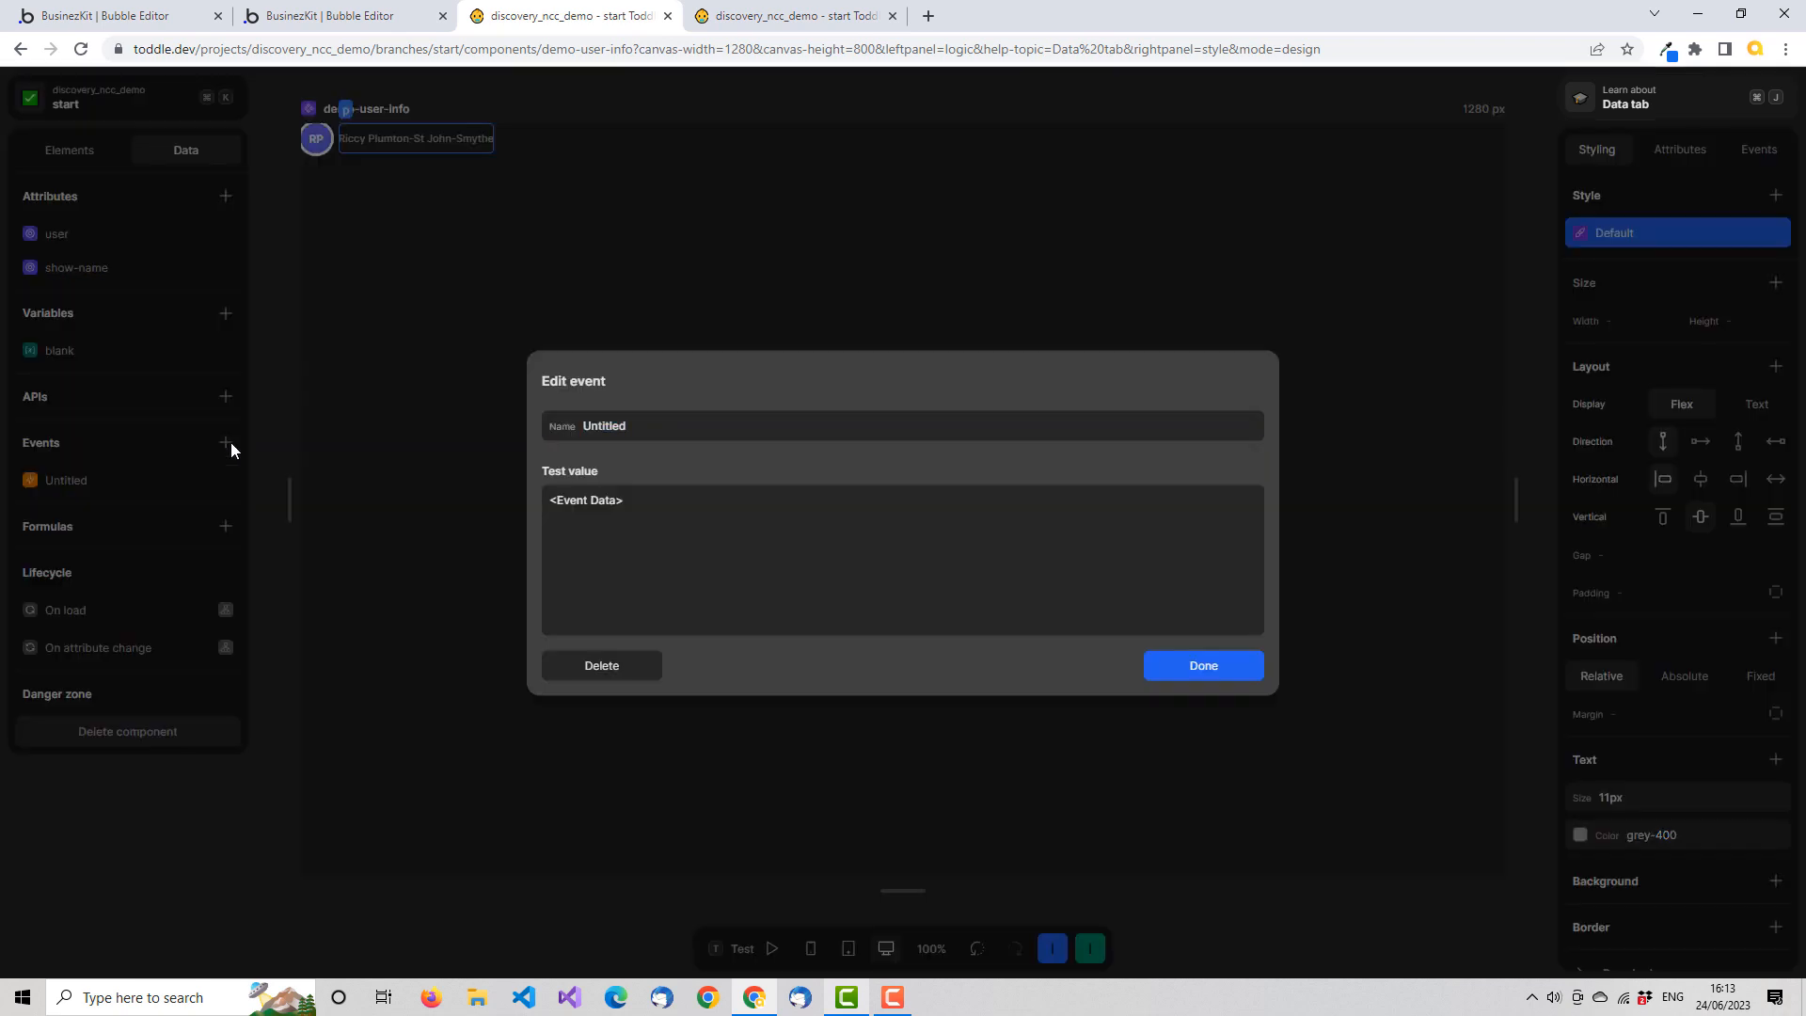
pyautogui.doubleClick(620, 425)
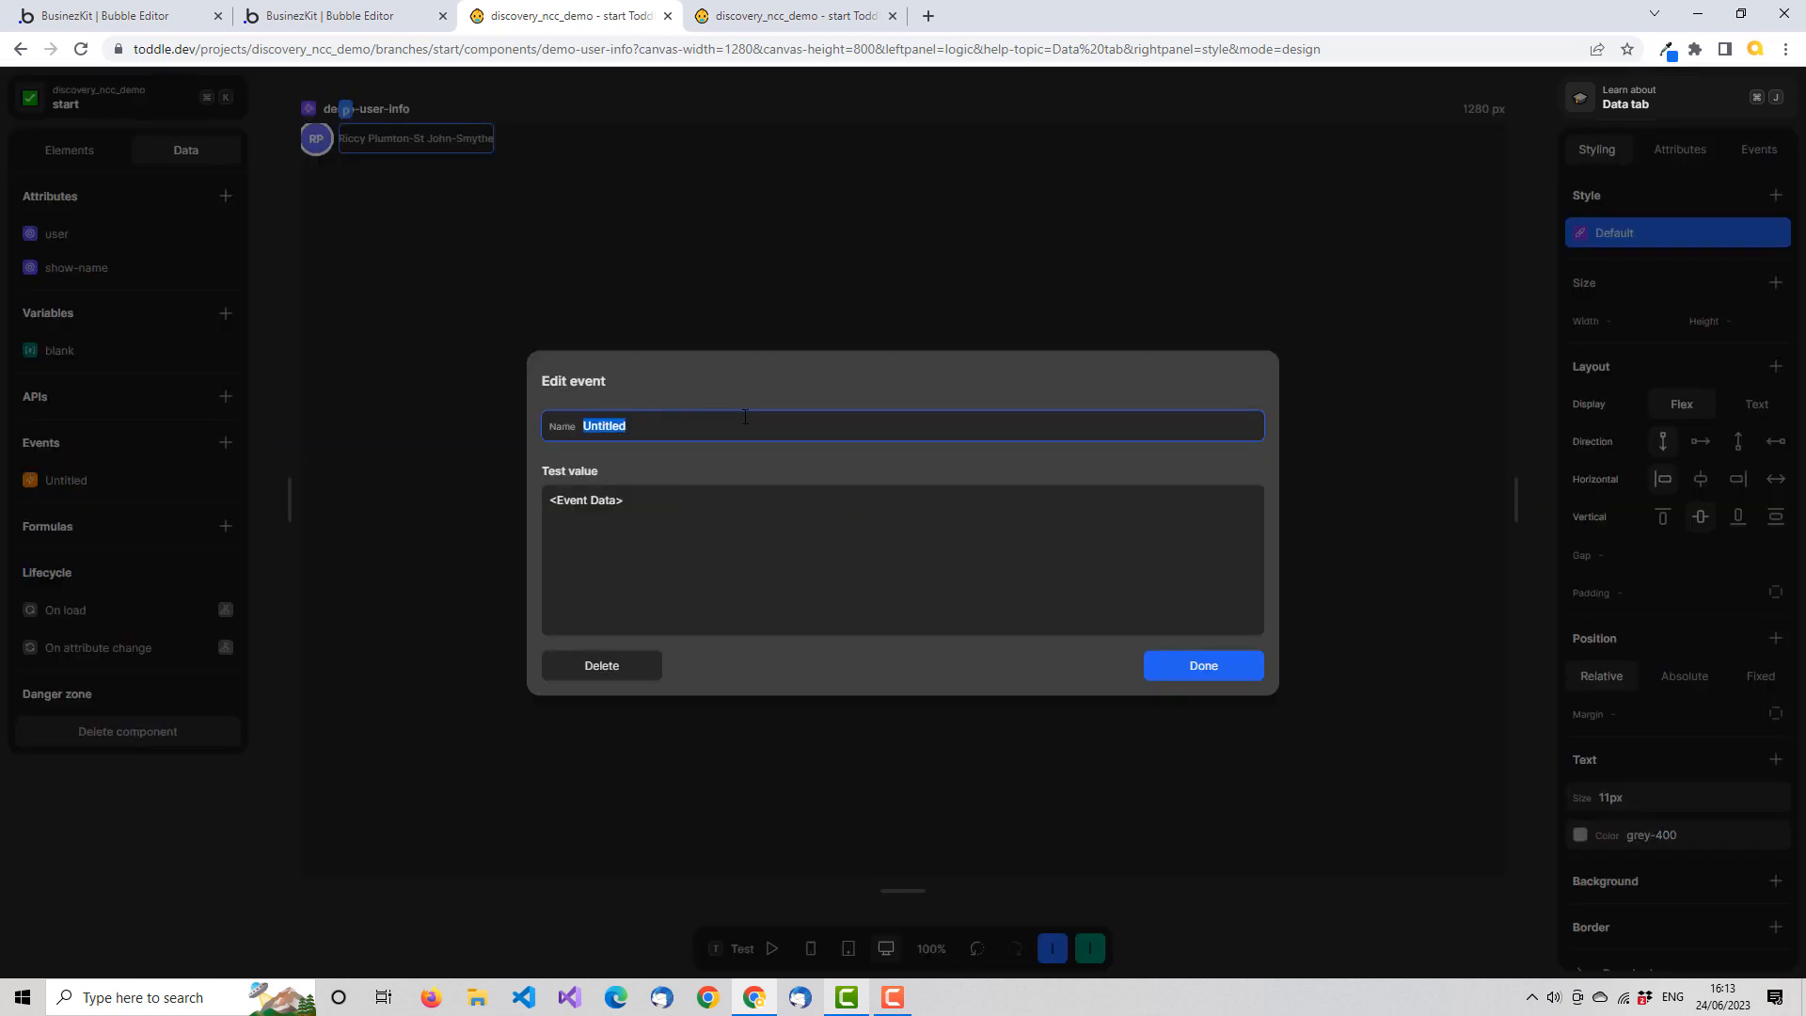
pyautogui.write('Click')
# Clear the placeholder test value of the Click event
pyautogui.tripleClick(645, 498)
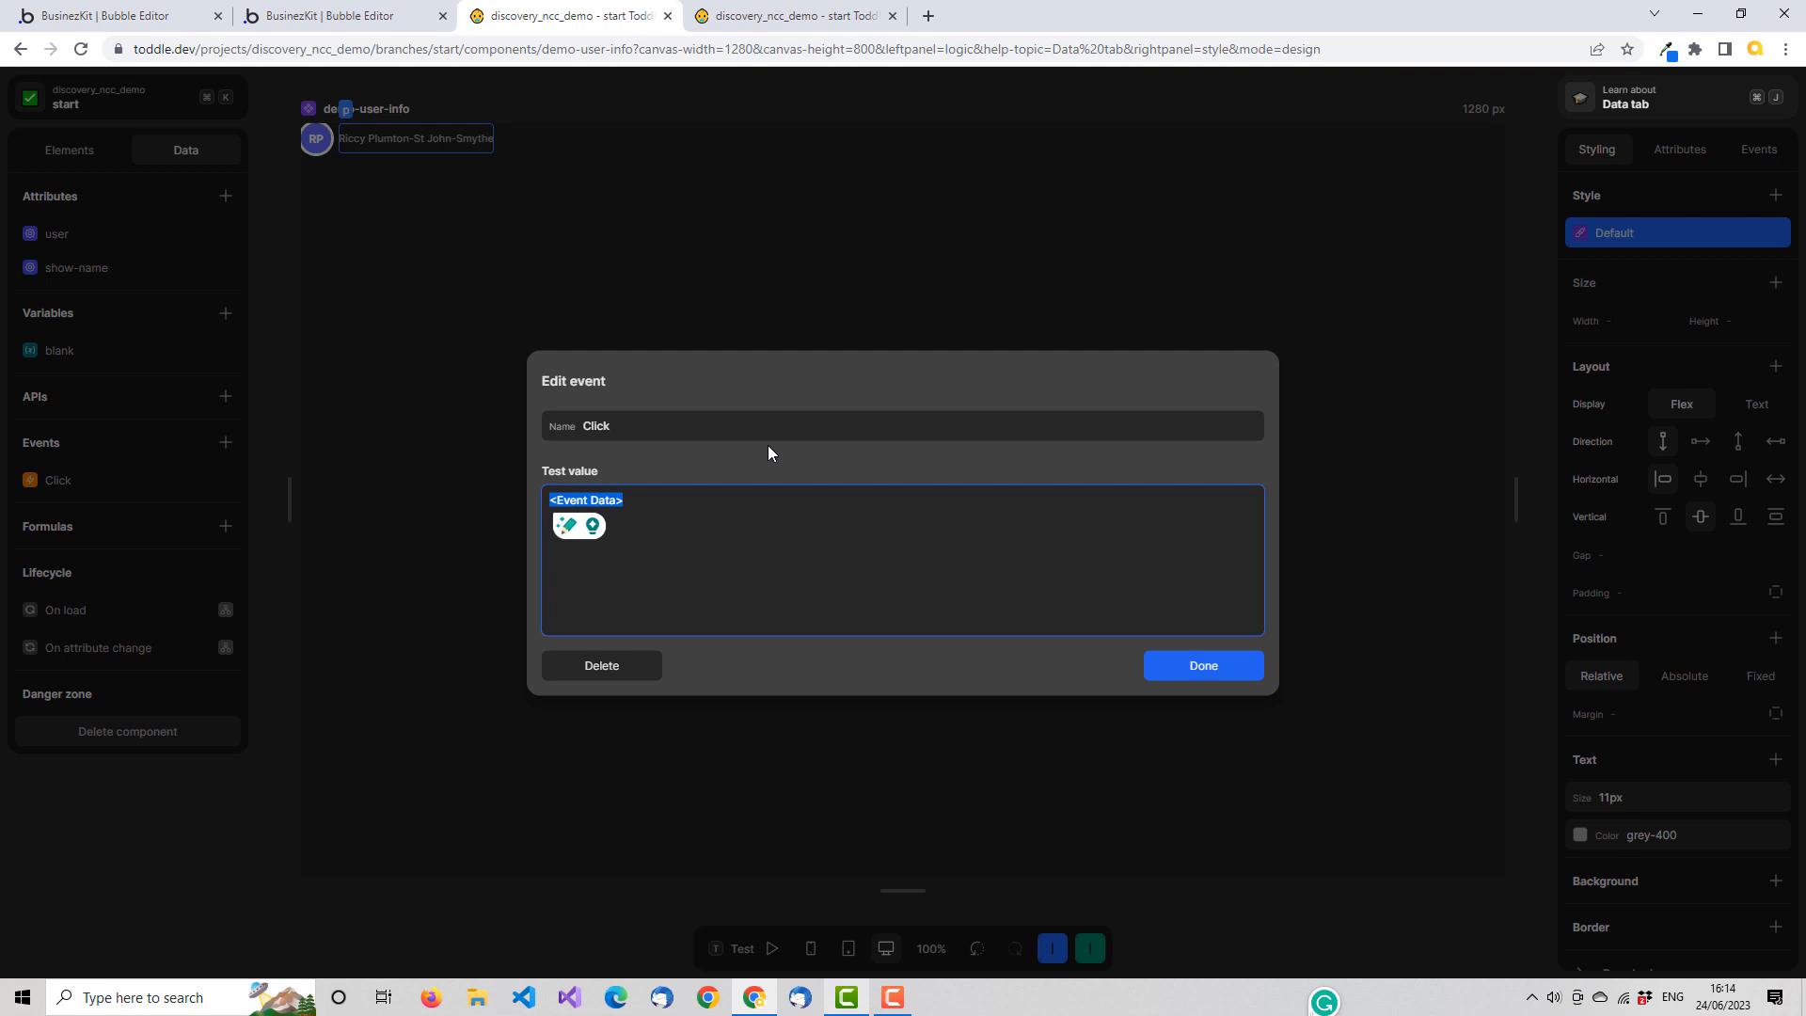
pyautogui.write('{')
pyautogui.press('Return')
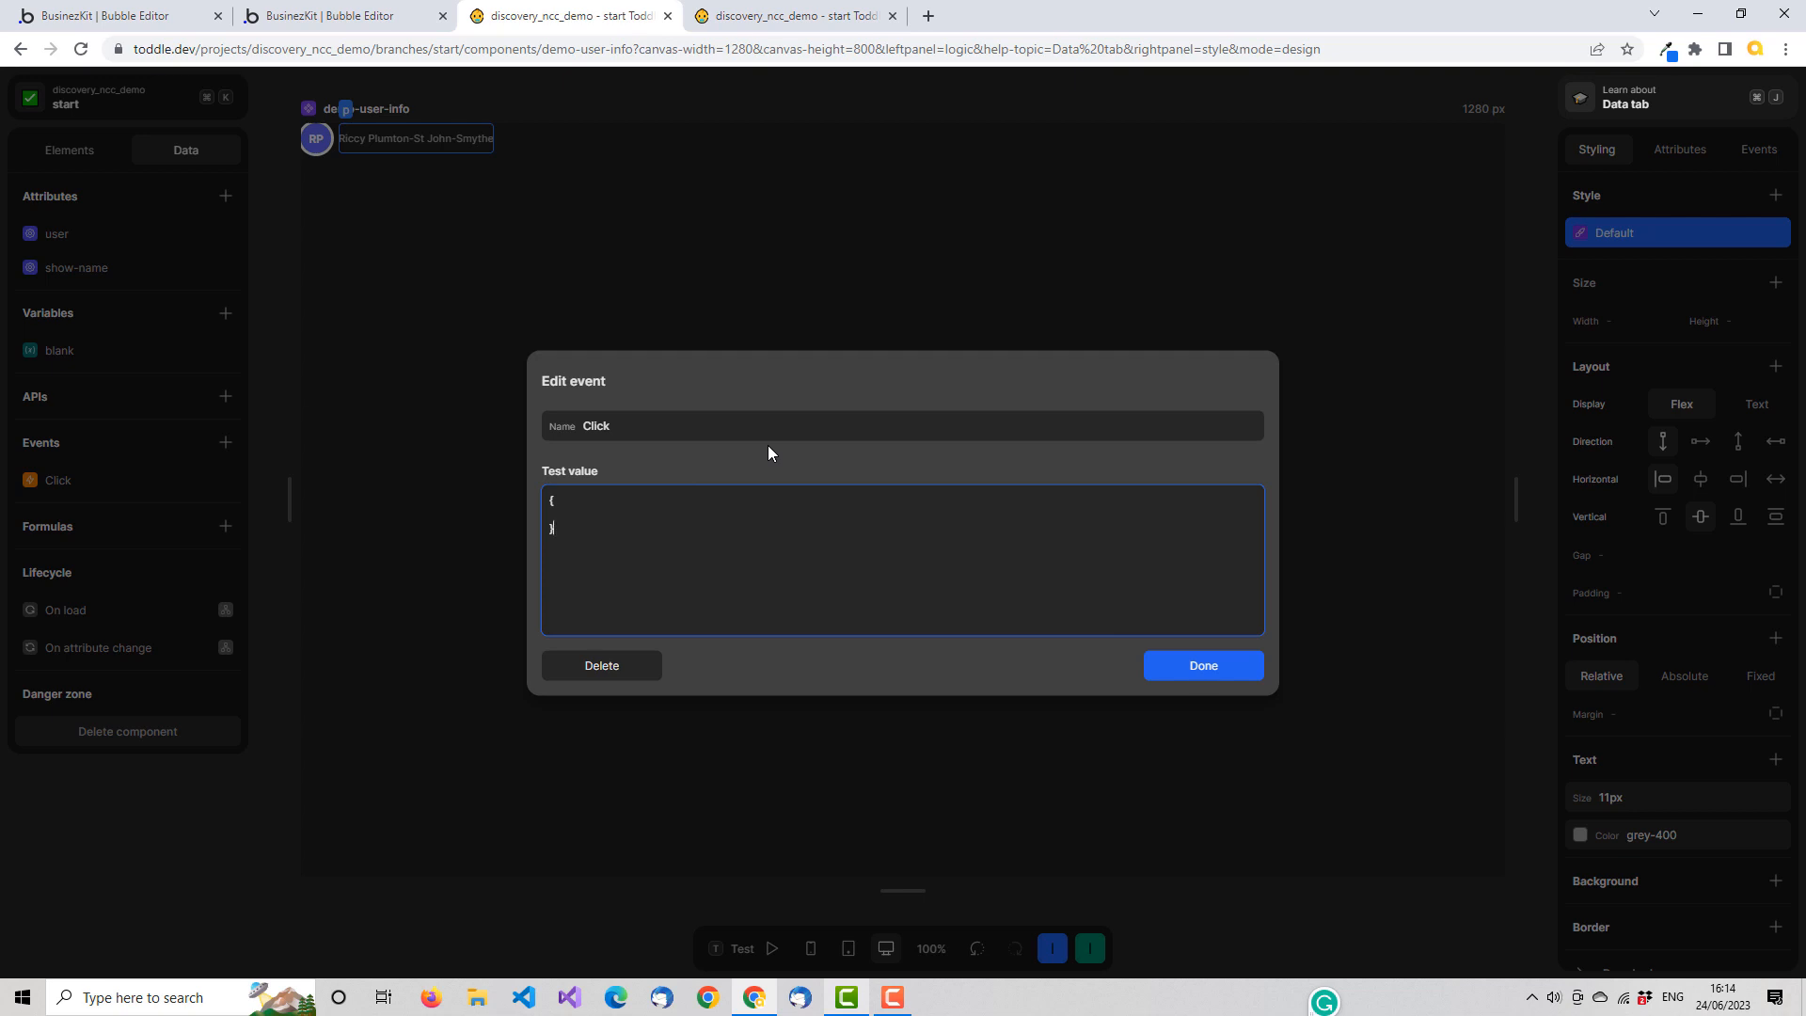
pyautogui.press('BackSpace')
pyautogui.press('BackSpace')
pyautogui.press('BackSpace')
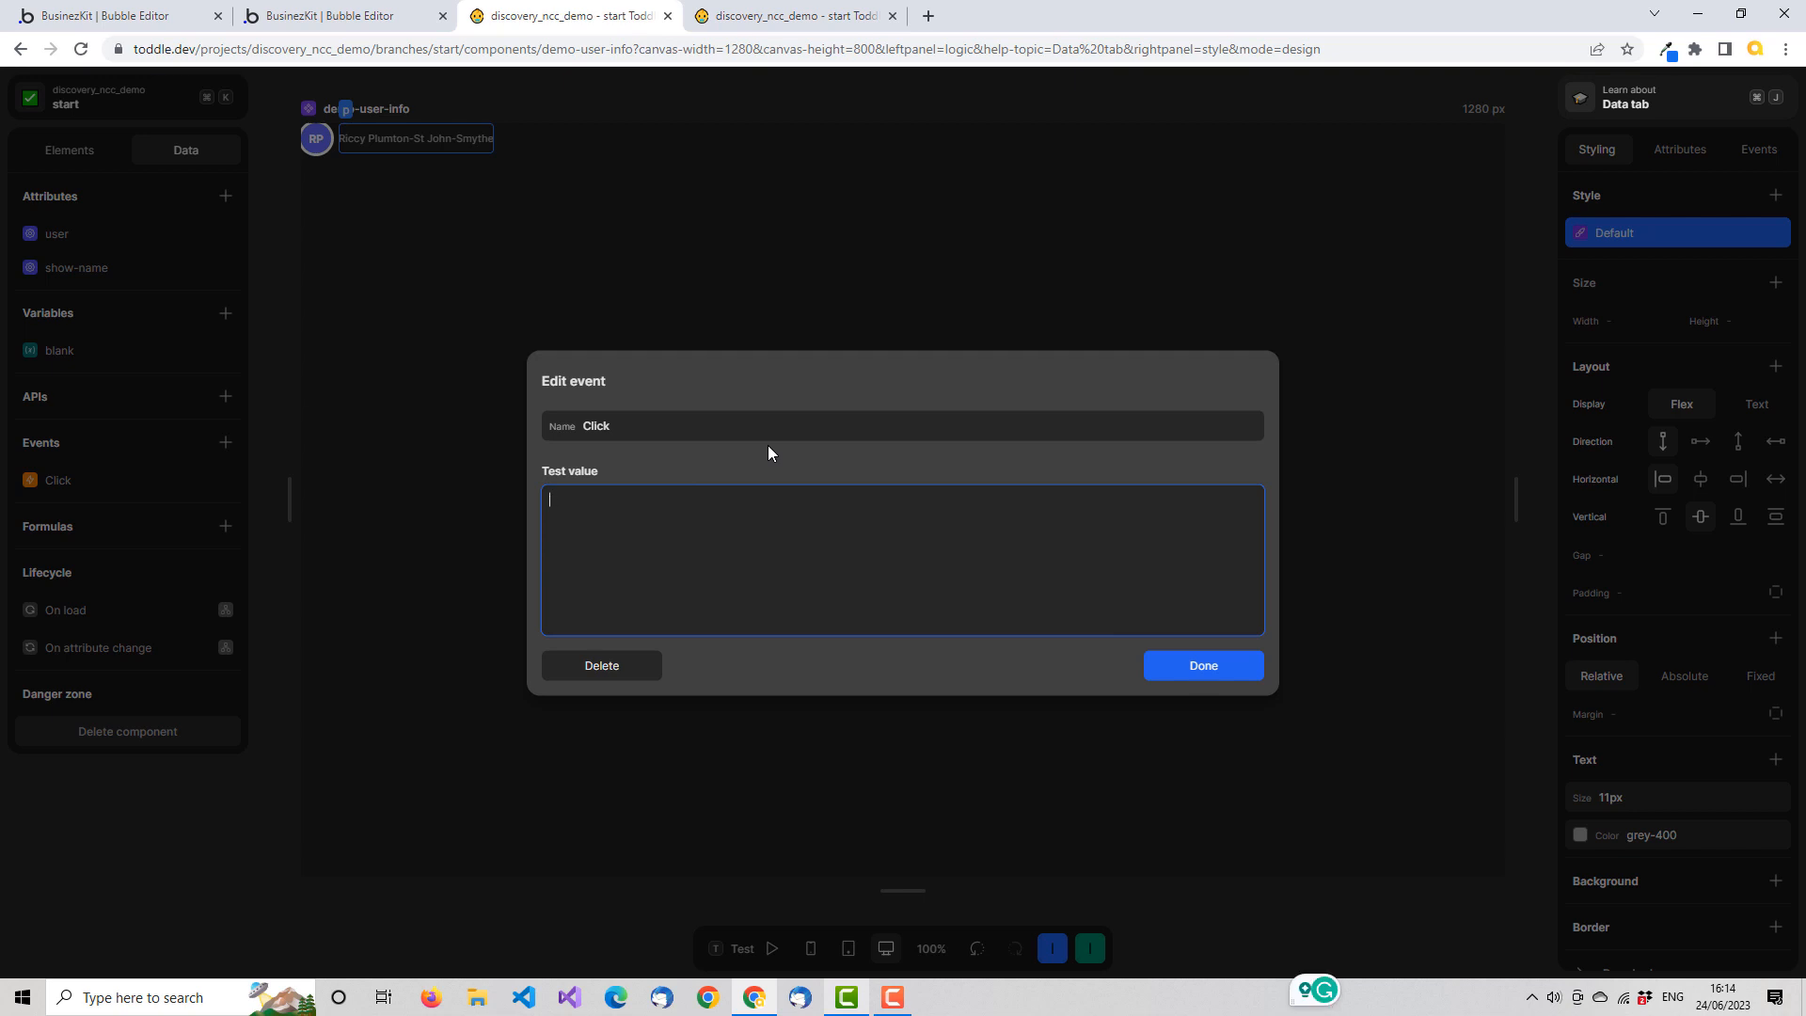
# Enter a JSON object with an id of 0 and an empty task string as the Click event's test value, and finish editing
pyautogui.write('{')
pyautogui.write('}')
pyautogui.write('  "')
pyautogui.write('id"')
pyautogui.write(' :')
pyautogui.write(' "')
pyautogui.press('BackSpace')
pyautogui.write('"",')
pyautogui.press('Return')
pyautogui.write('"task":""')
pyautogui.press('Delete')
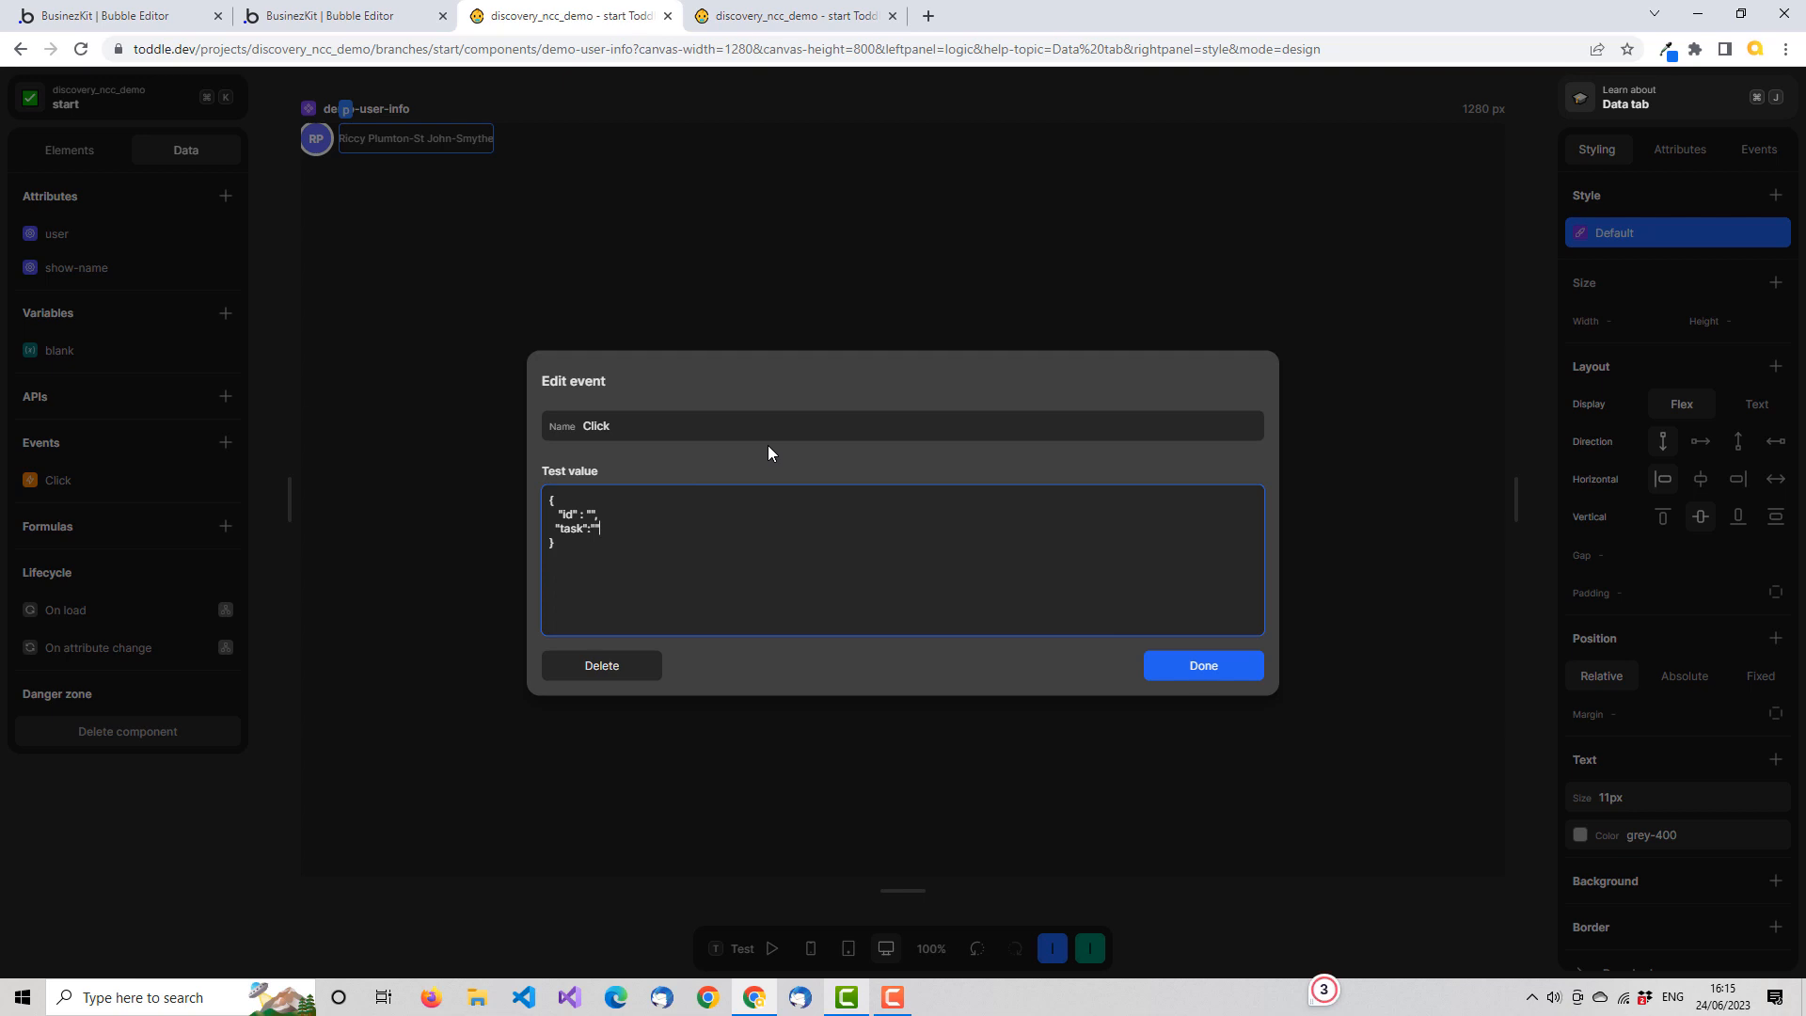
pyautogui.press('Up')
pyautogui.press('Left')
pyautogui.press('Left')
pyautogui.write('0')
pyautogui.click(1215, 665)
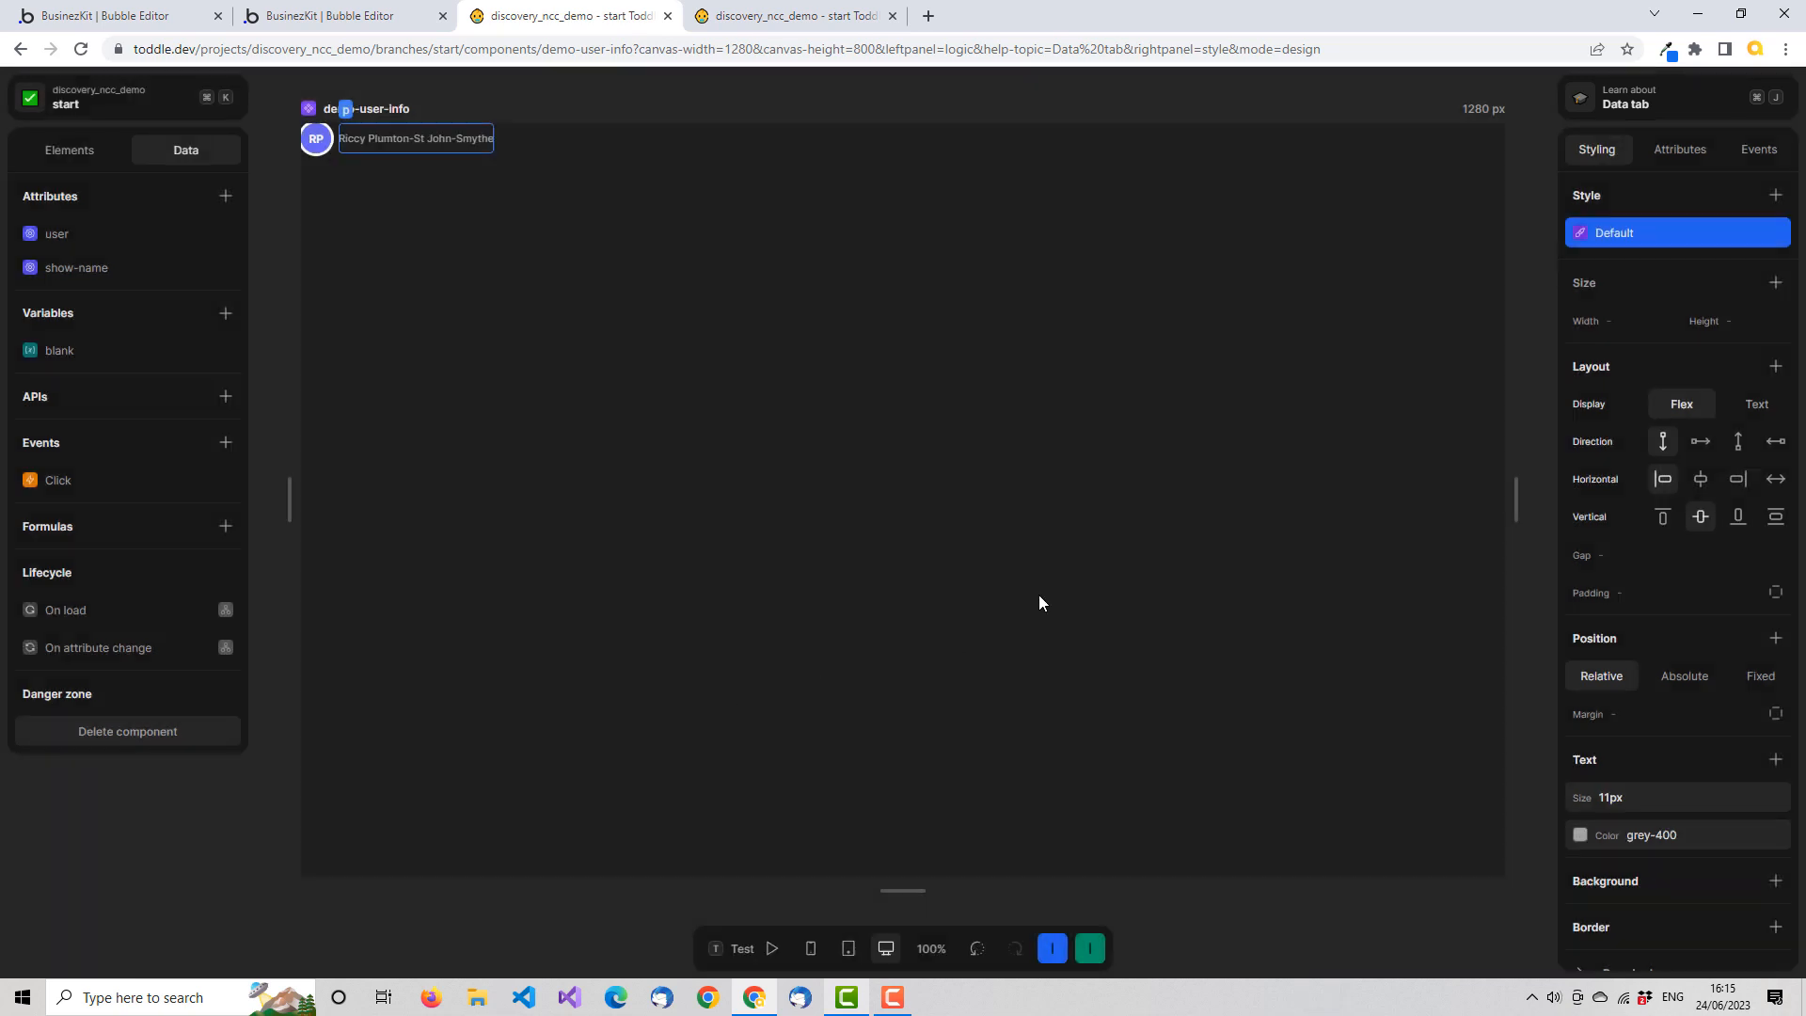
# Add a click workflow to the component's outer div that triggers the custom Click event
pyautogui.click(89, 147)
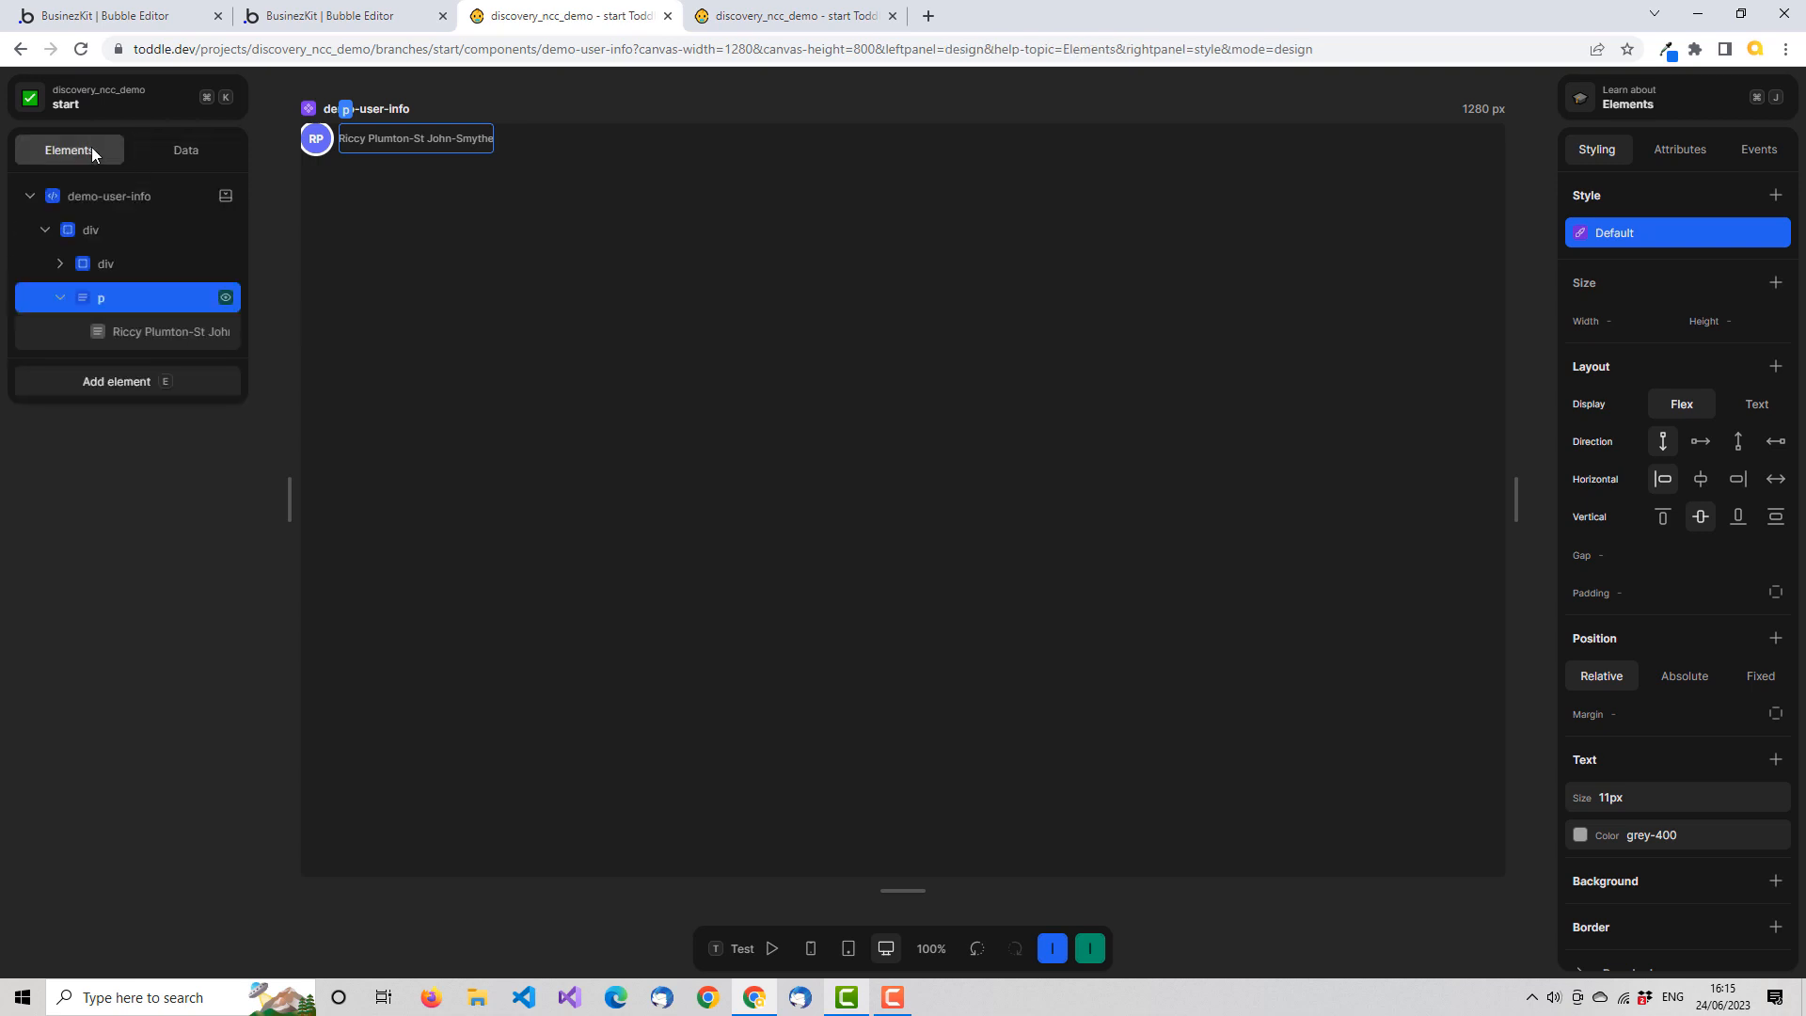
pyautogui.click(149, 232)
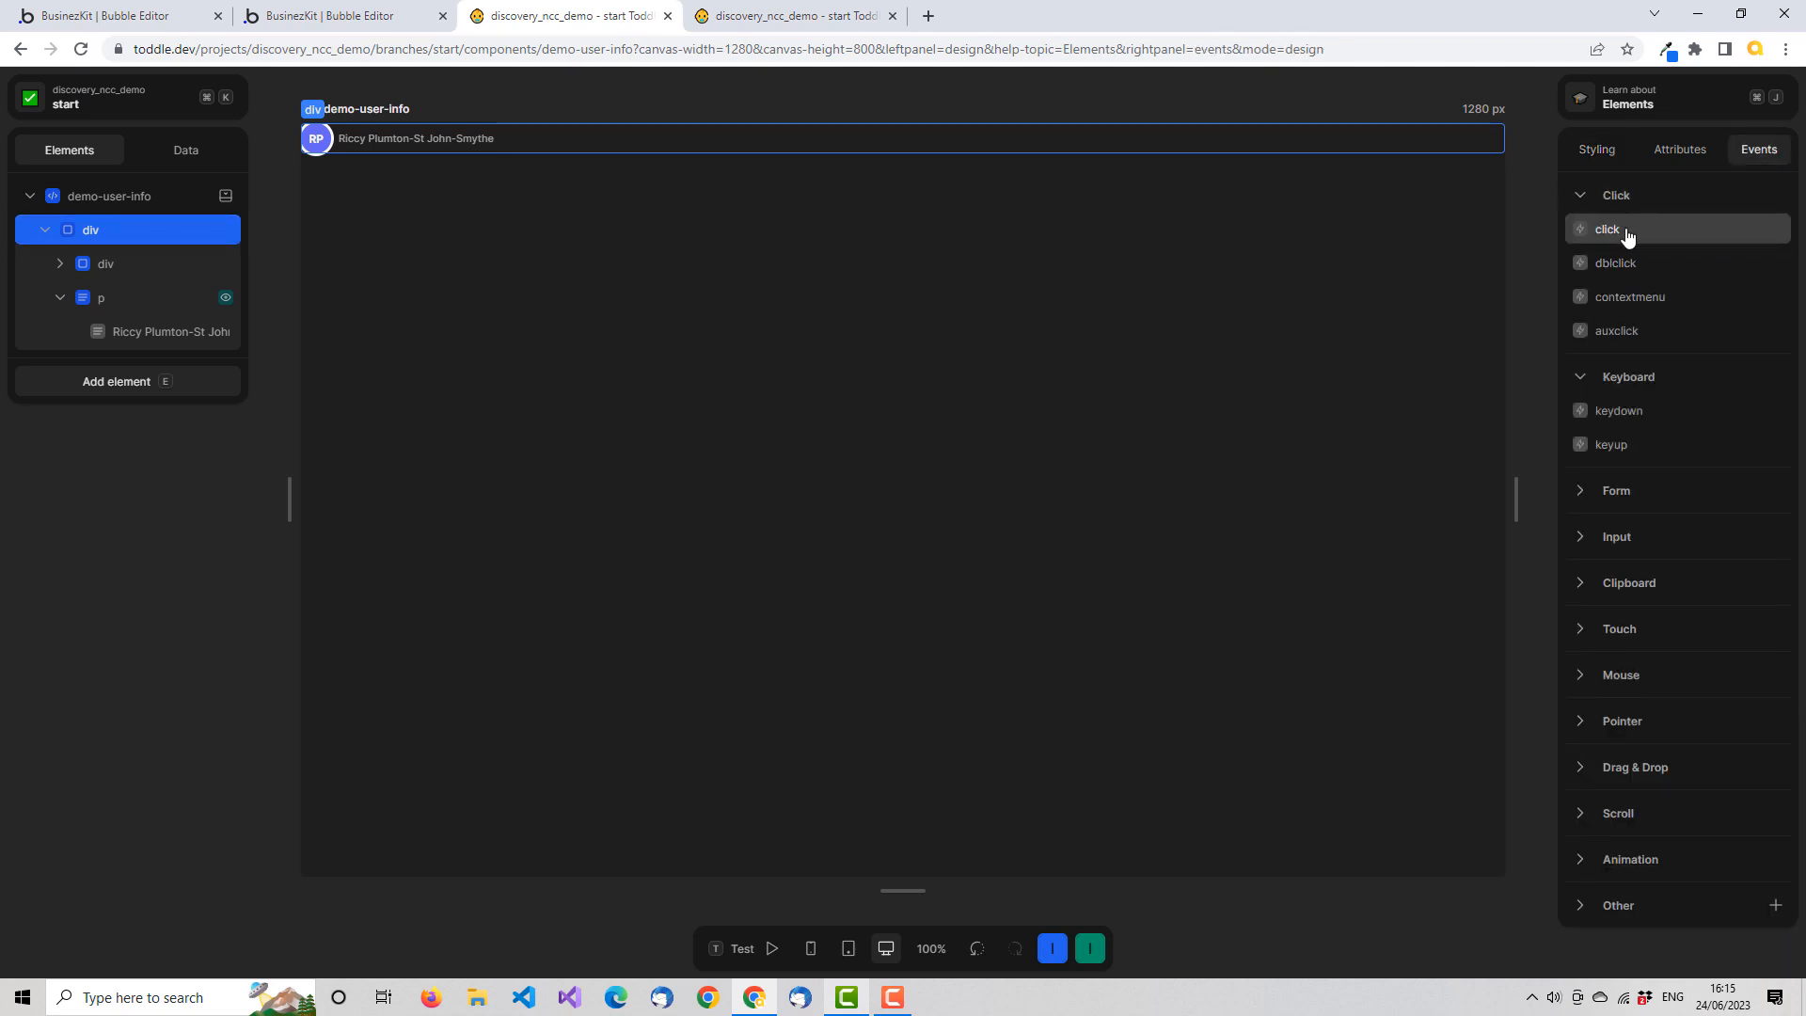
pyautogui.click(1627, 236)
pyautogui.click(1385, 269)
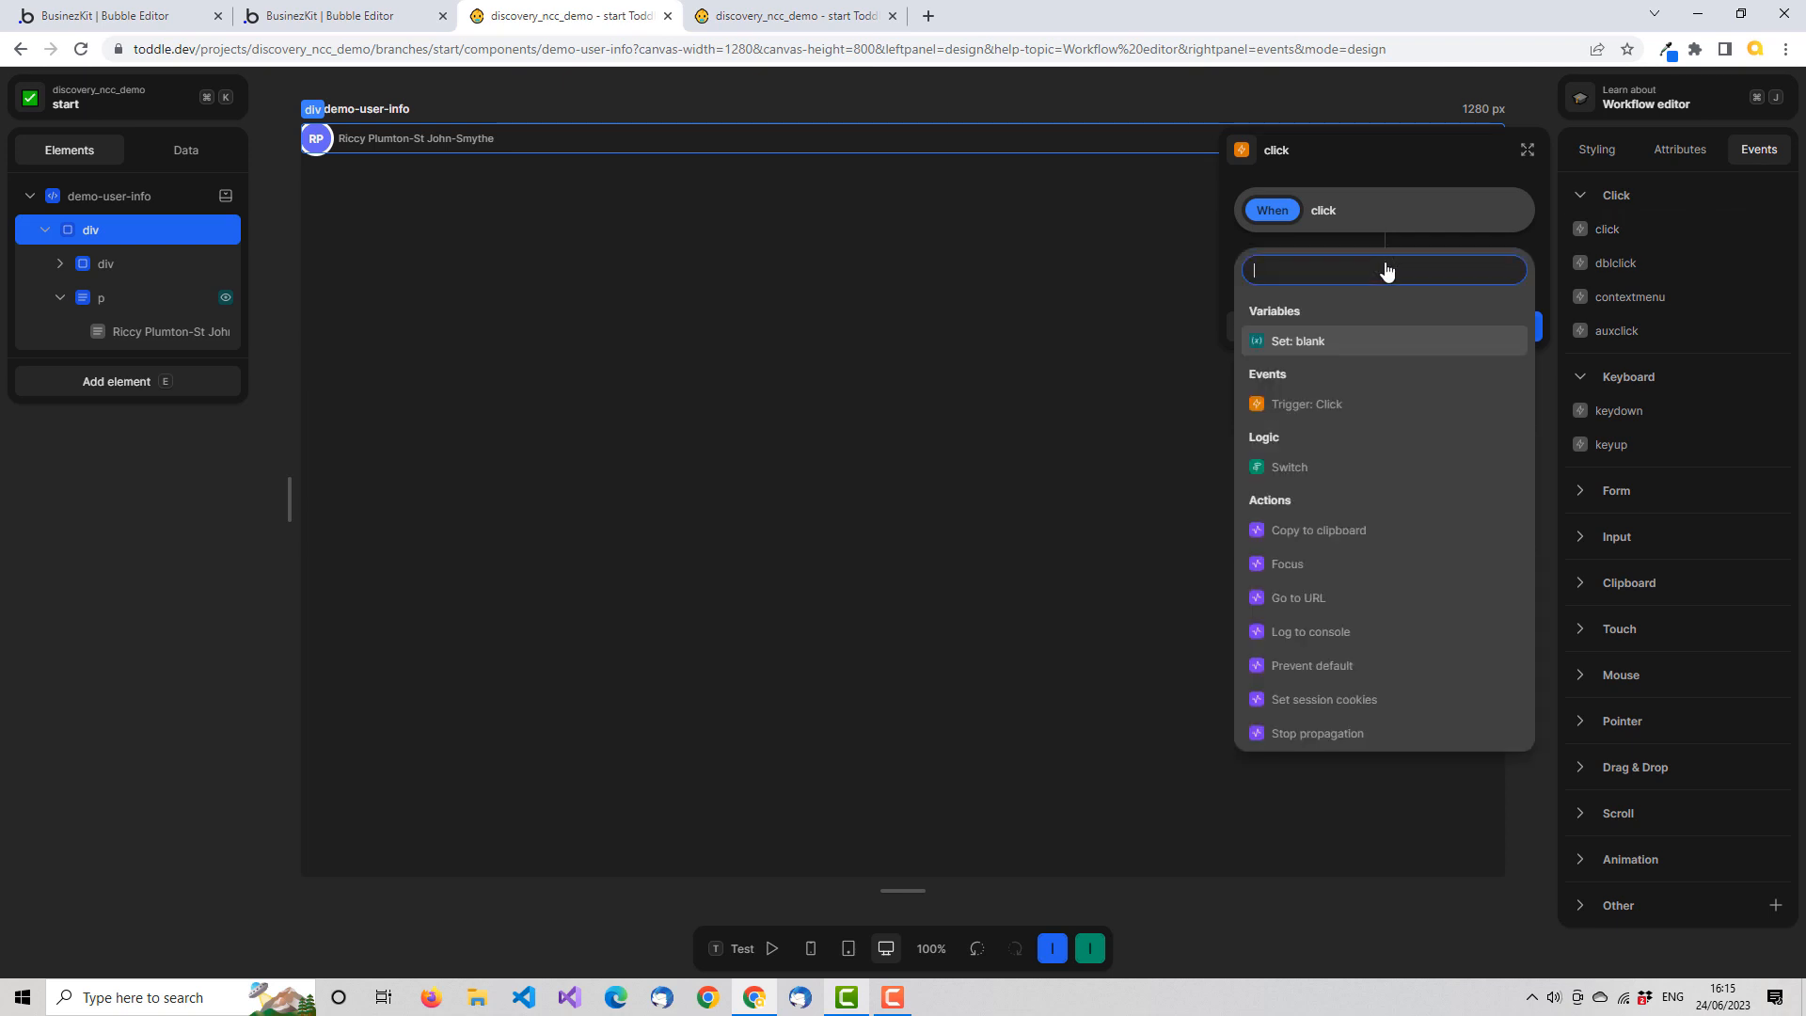
pyautogui.click(1352, 404)
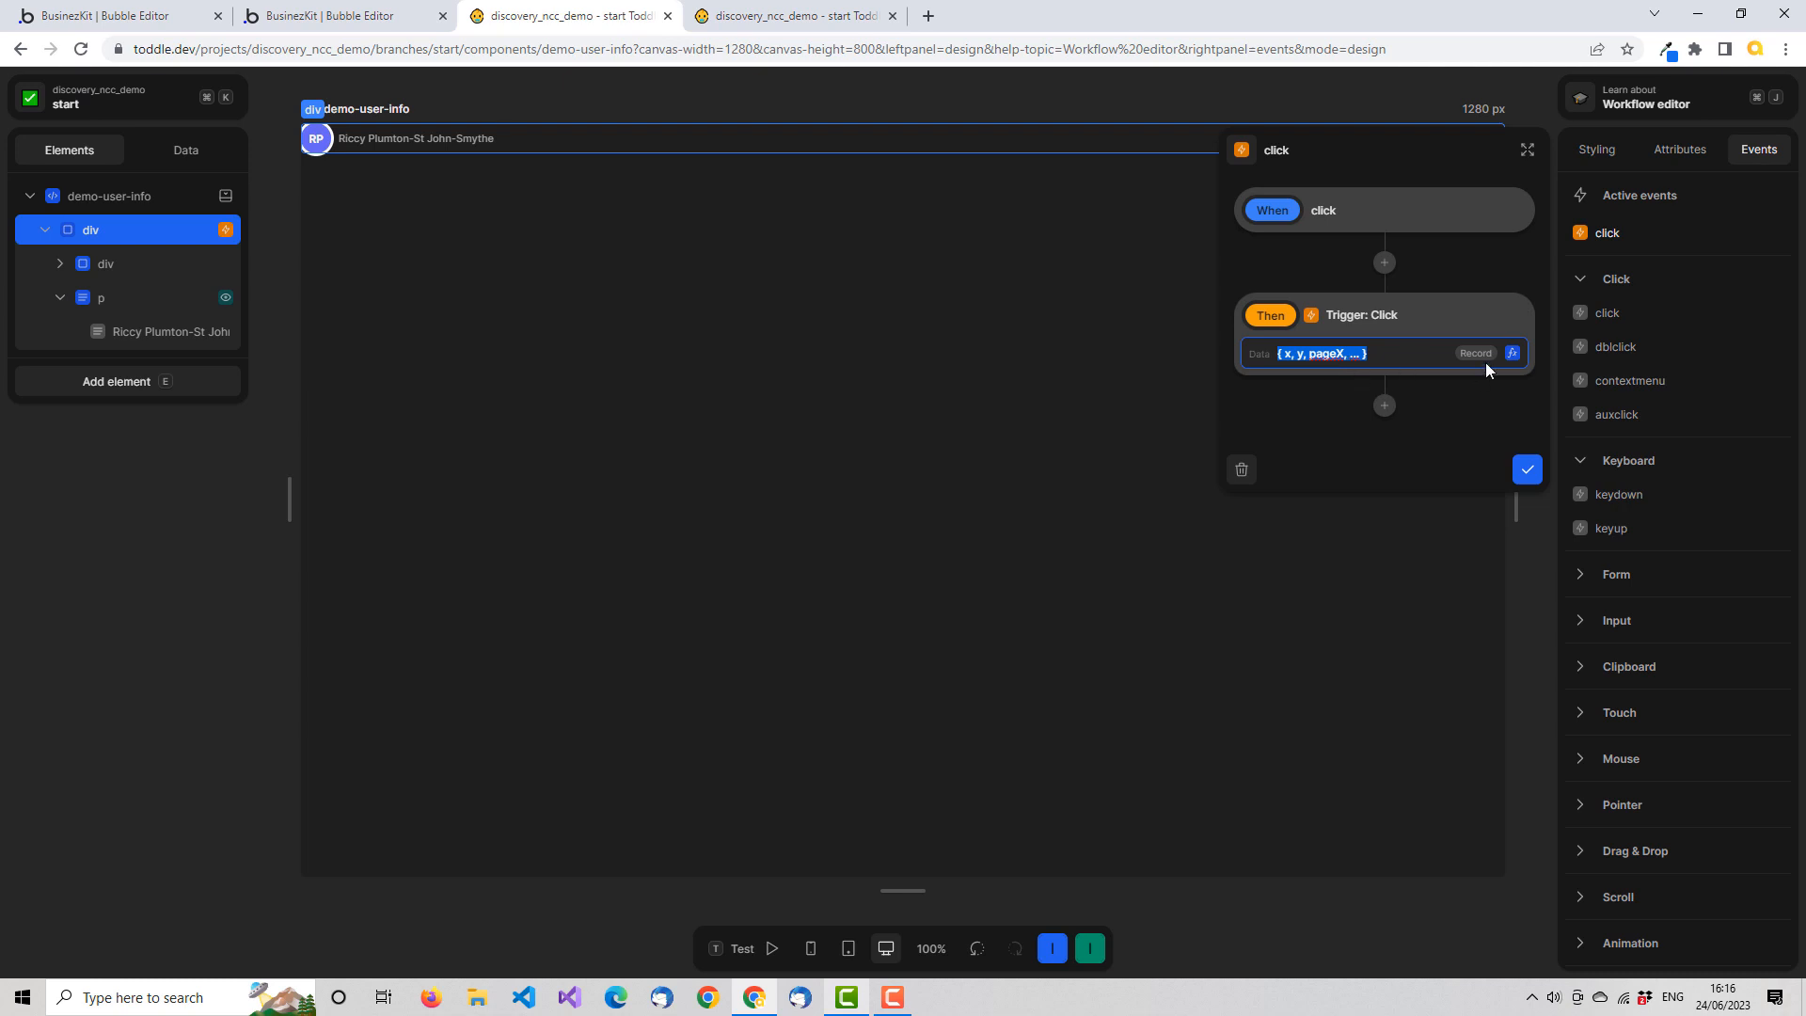
# Clear the Click trigger's default data and use an Object formula for it instead
pyautogui.click(1407, 354)
pyautogui.moveTo(1407, 354); pyautogui.dragTo(1272, 355)
pyautogui.press('BackSpace')
pyautogui.click(1539, 377)
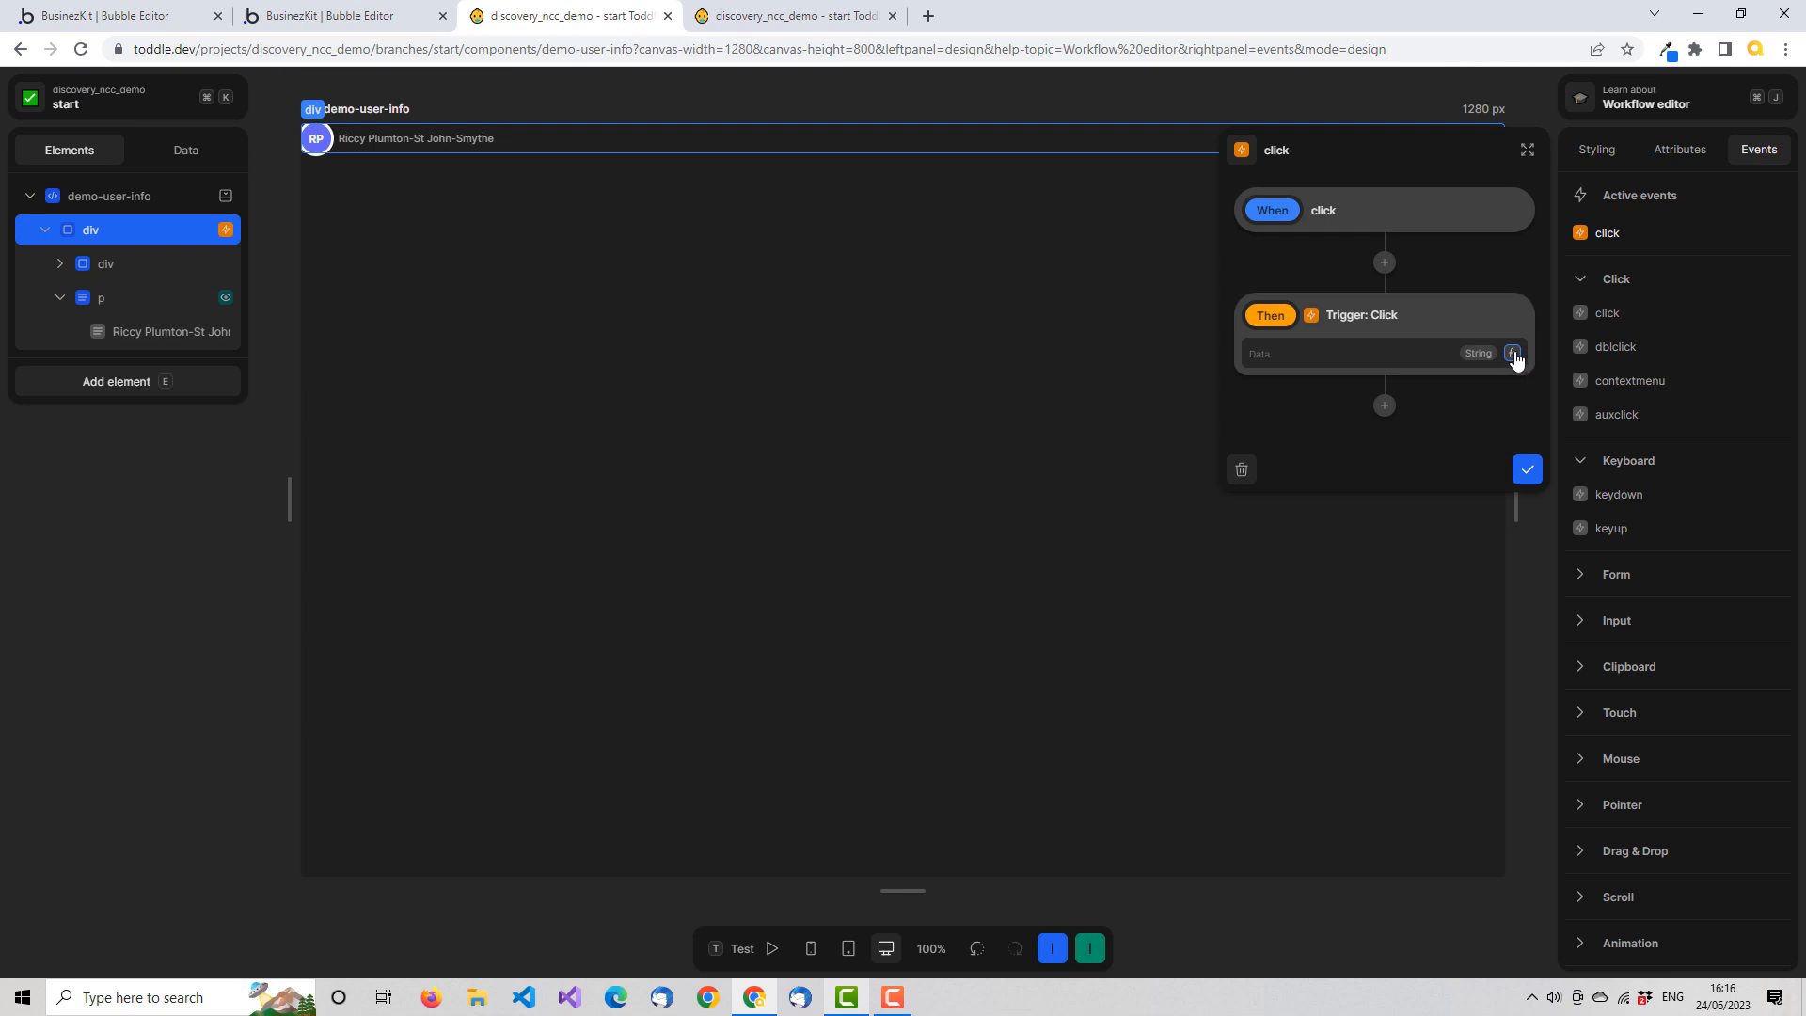
pyautogui.click(1512, 354)
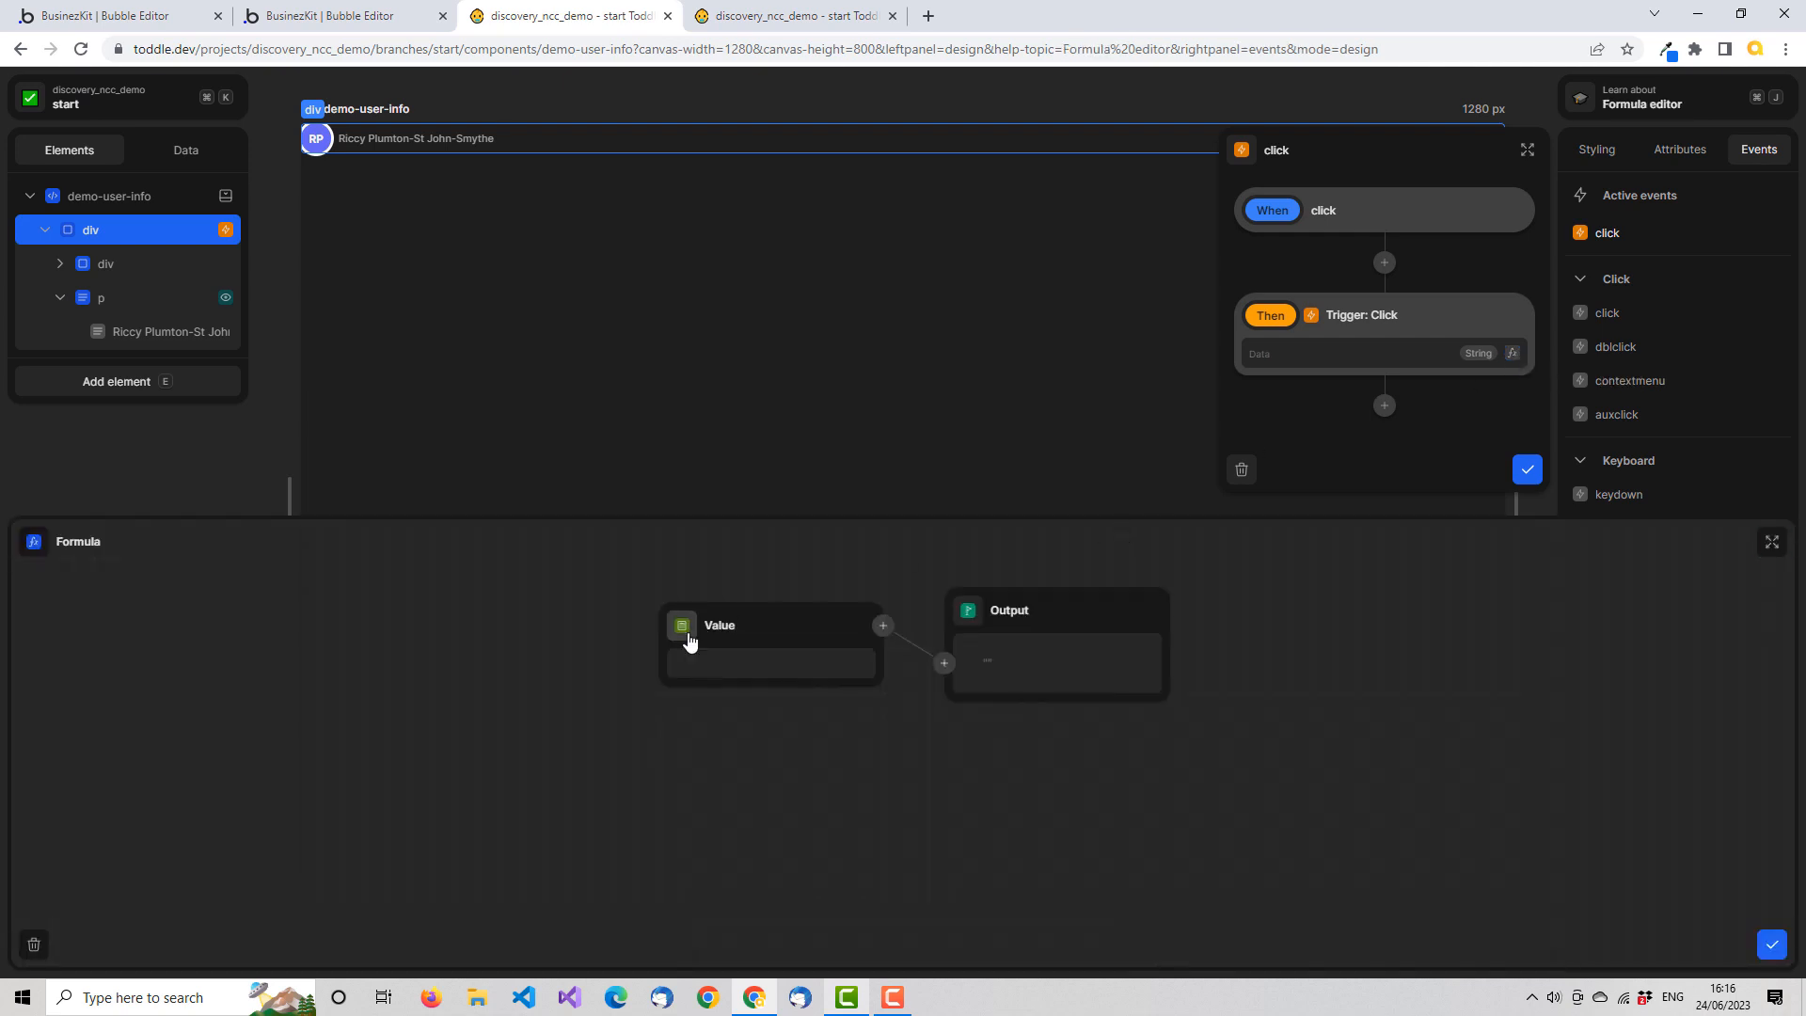
pyautogui.click(684, 635)
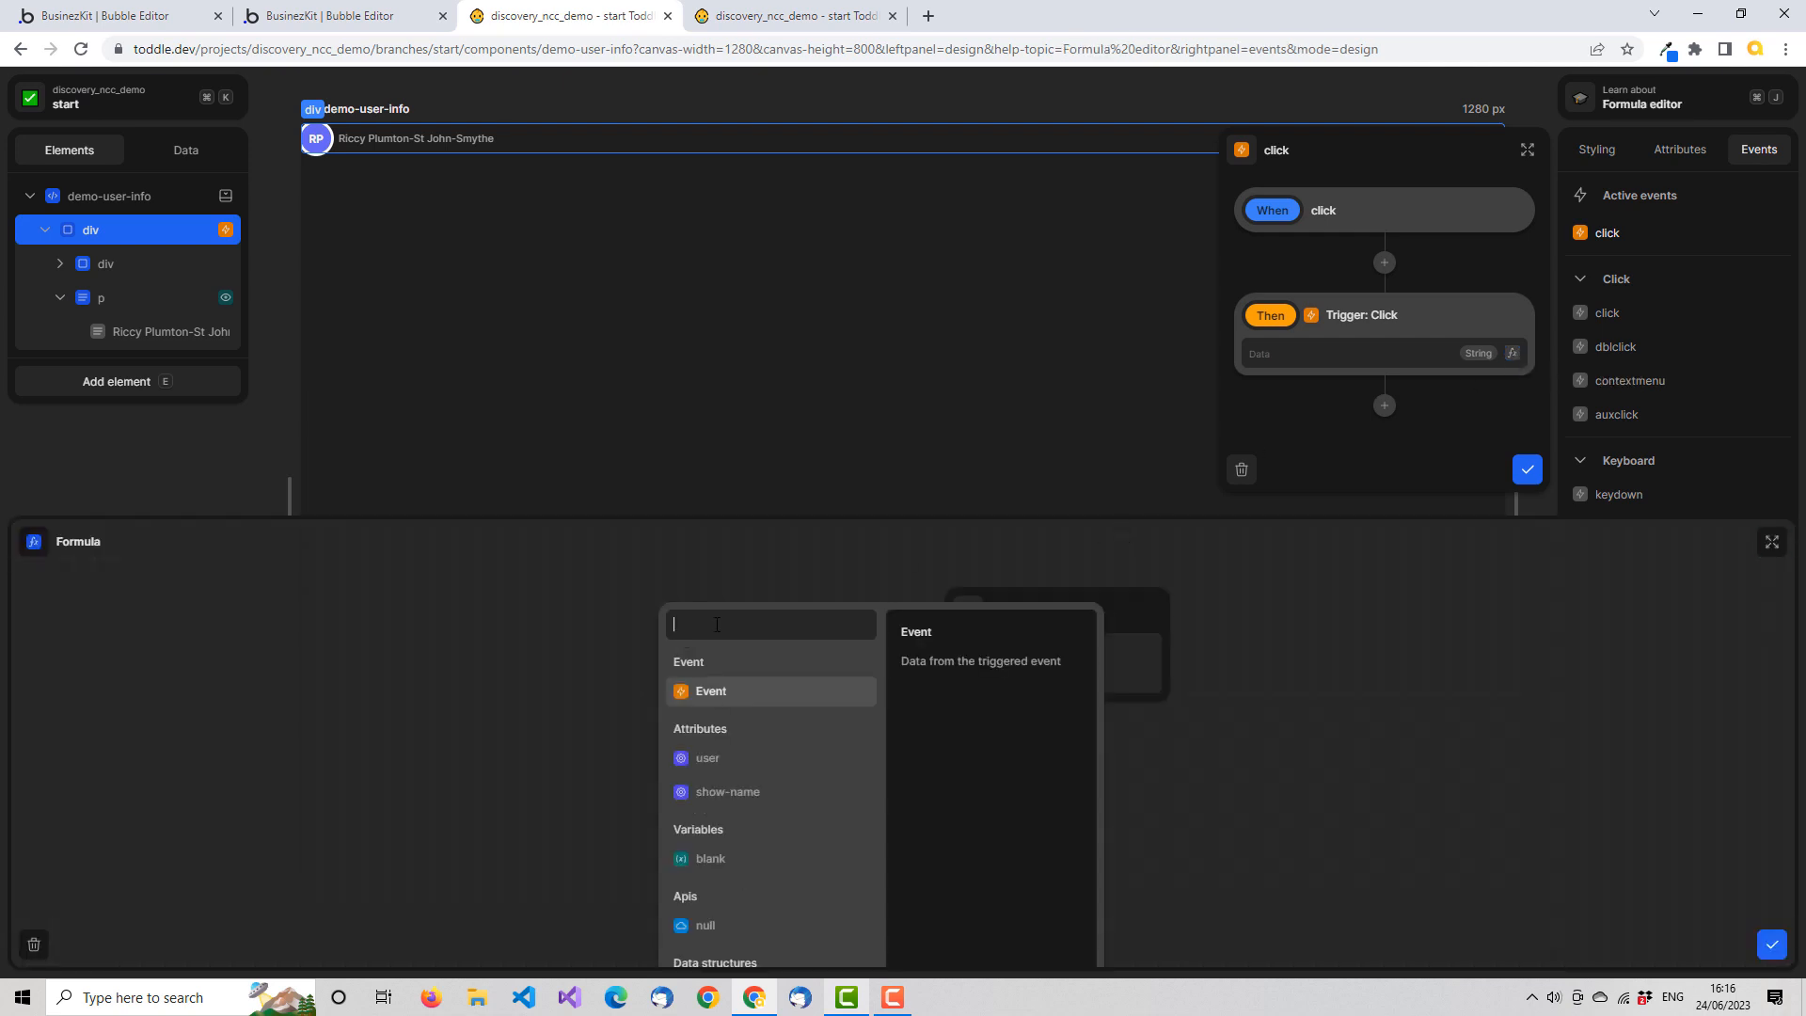
pyautogui.write('obj')
pyautogui.press('BackSpace')
pyautogui.press('BackSpace')
pyautogui.press('BackSpace')
pyautogui.write('obj')
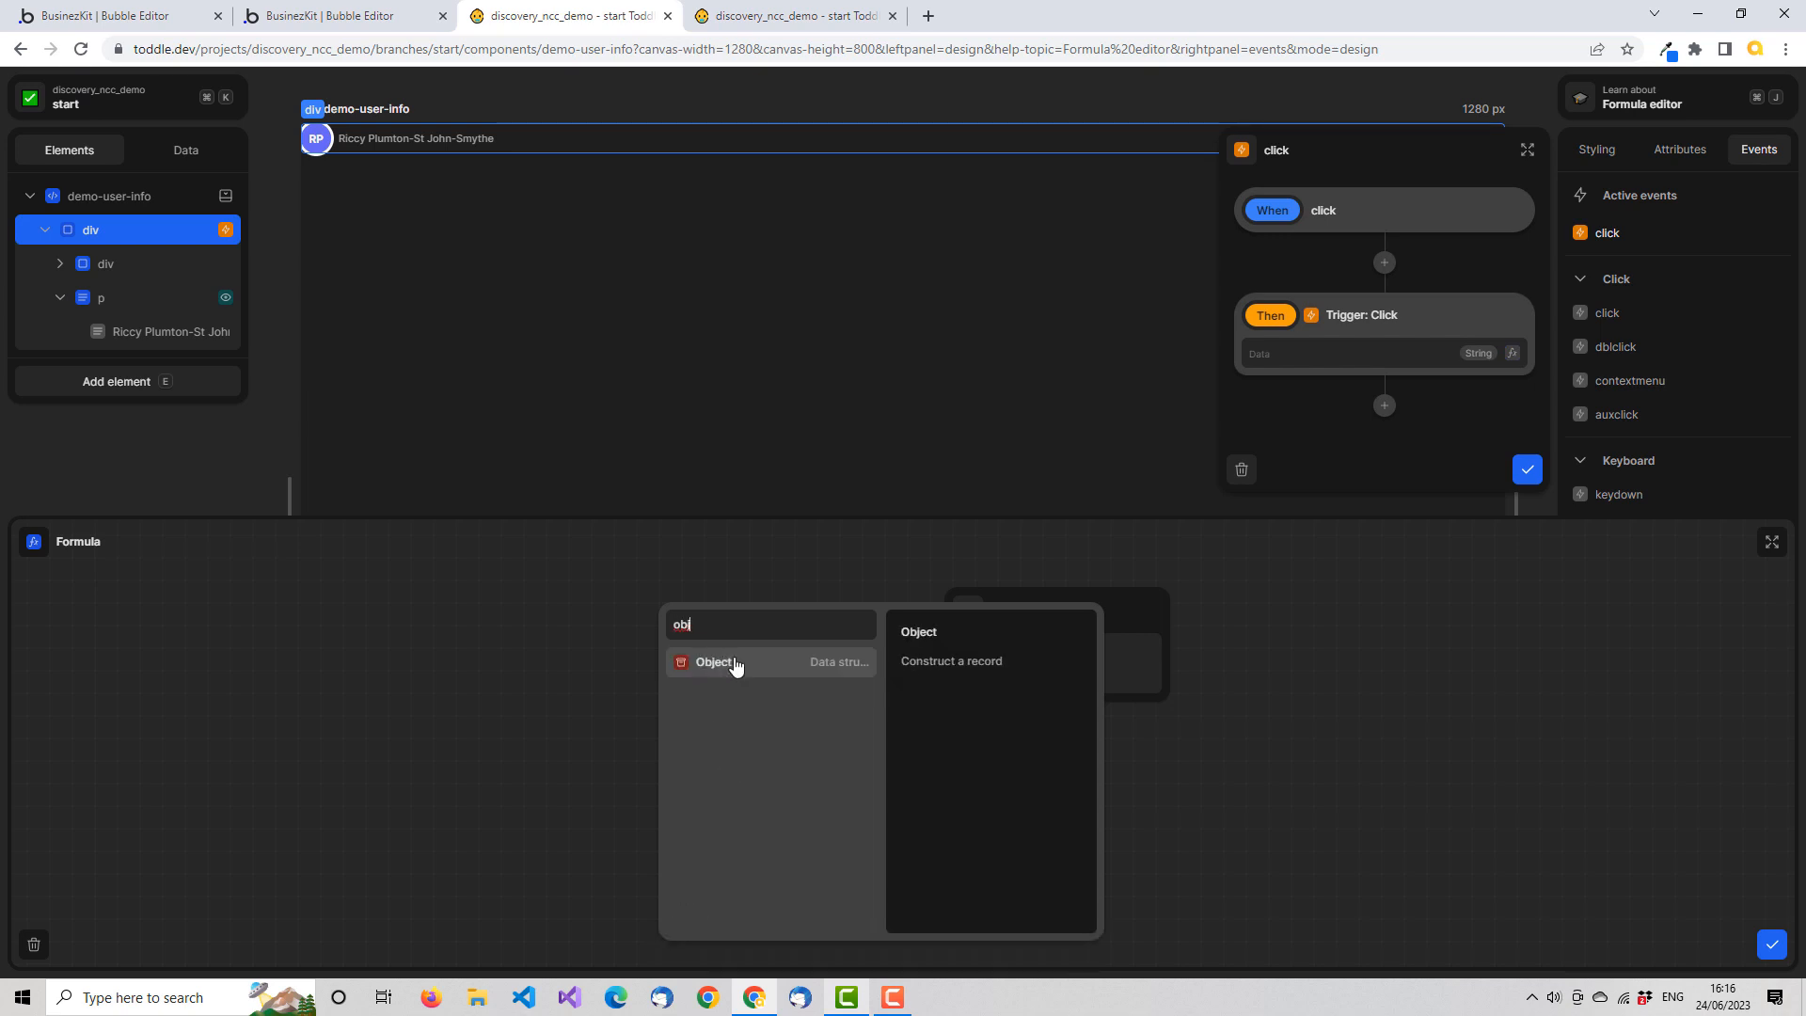
pyautogui.click(731, 663)
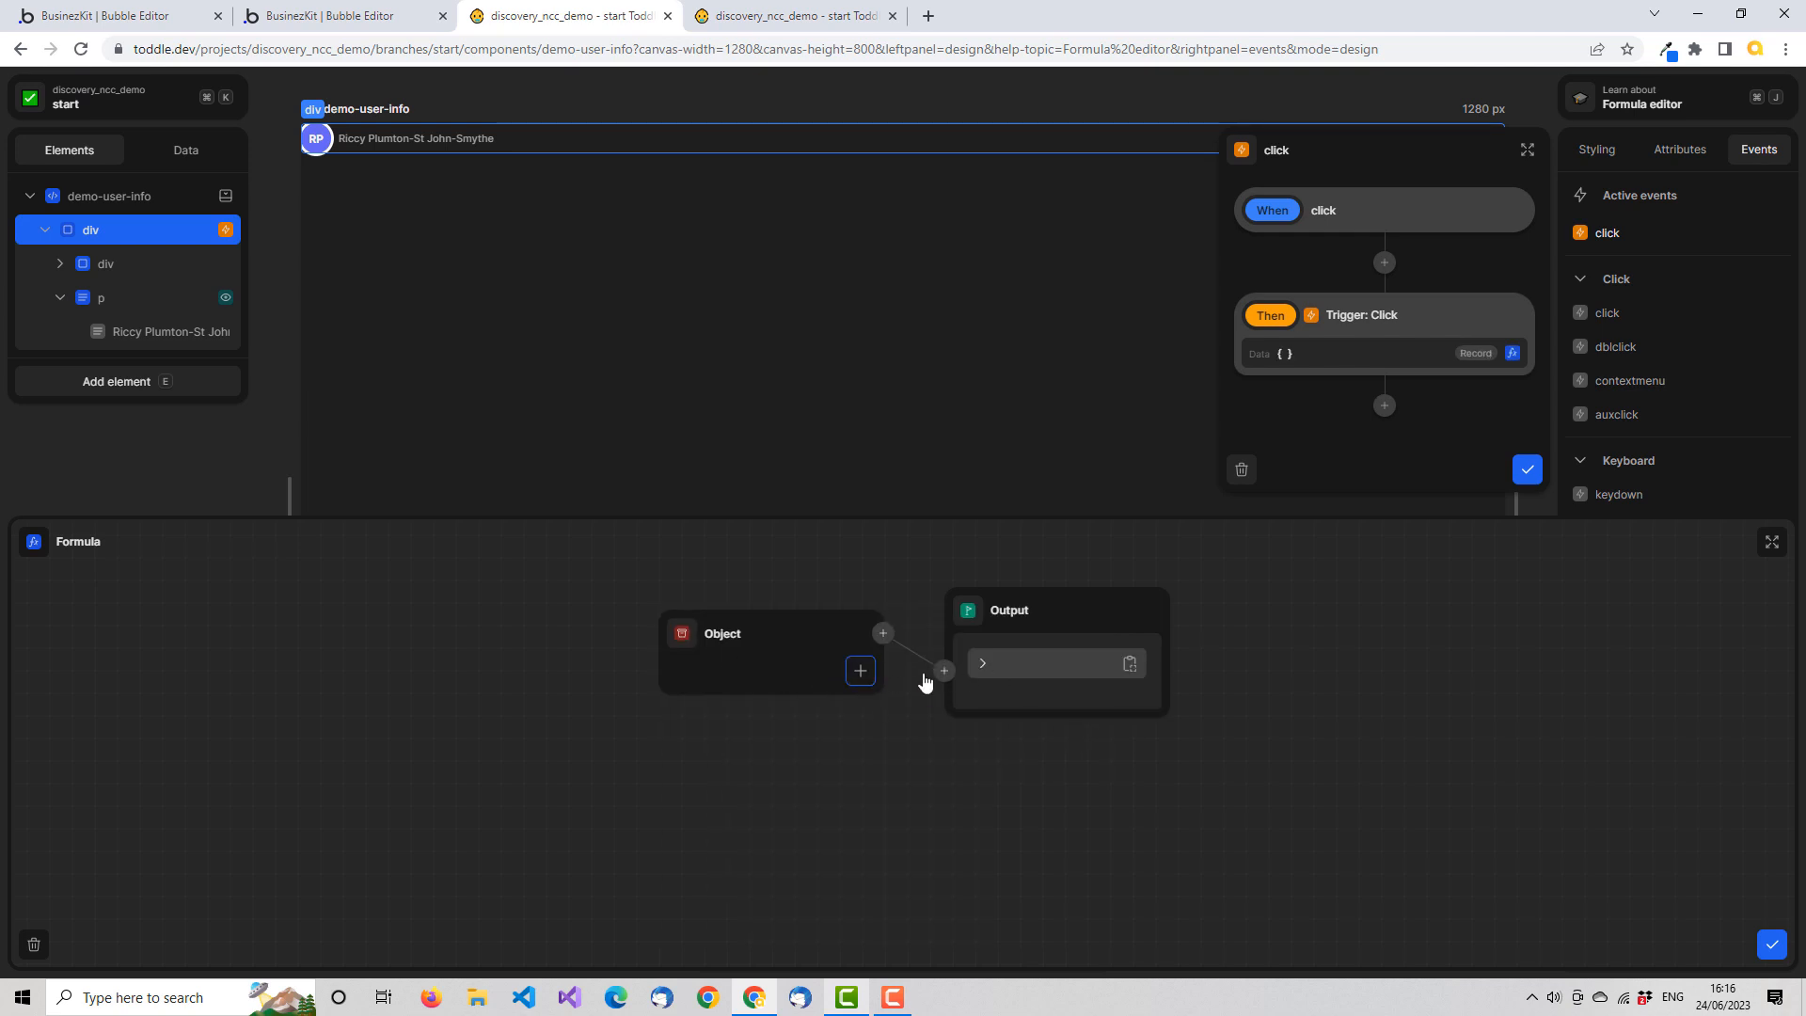
# Add two keys to the Object, name the first id, and link its value to the id of the user attribute
pyautogui.click(860, 671)
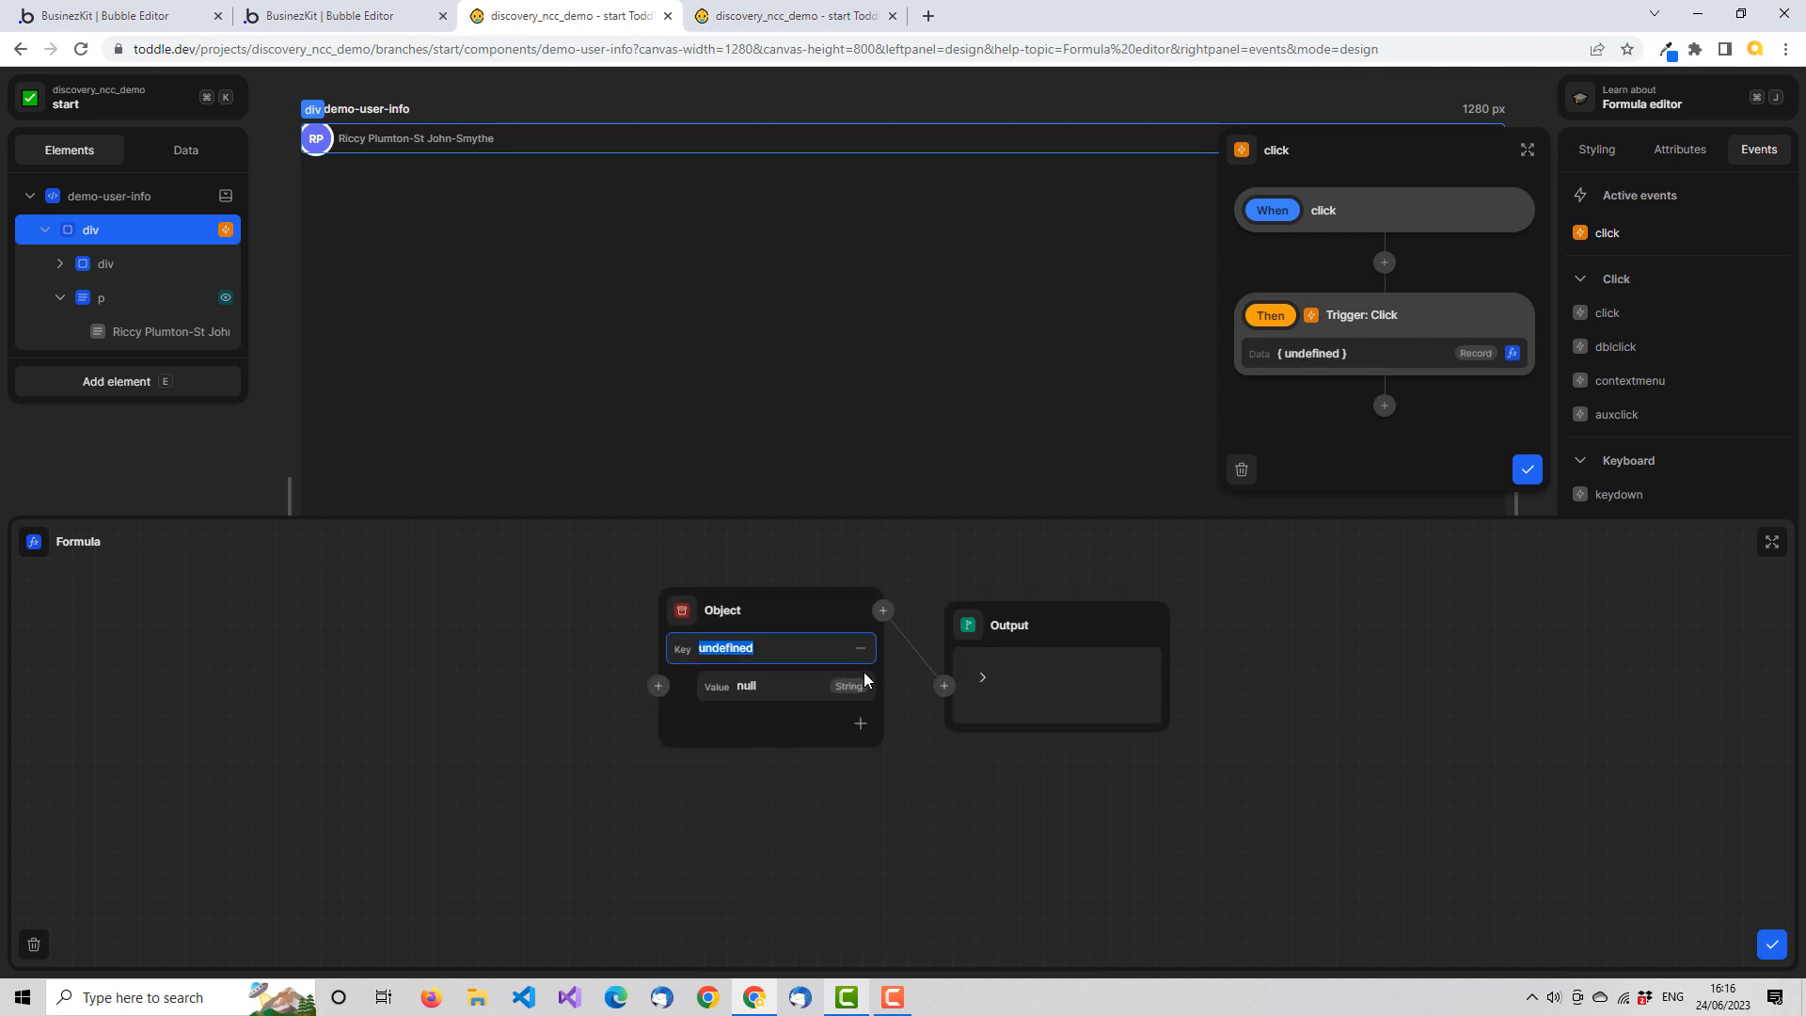
pyautogui.click(862, 724)
pyautogui.moveTo(757, 649); pyautogui.dragTo(698, 649)
pyautogui.write('id')
pyautogui.press('Tab')
pyautogui.press('Tab')
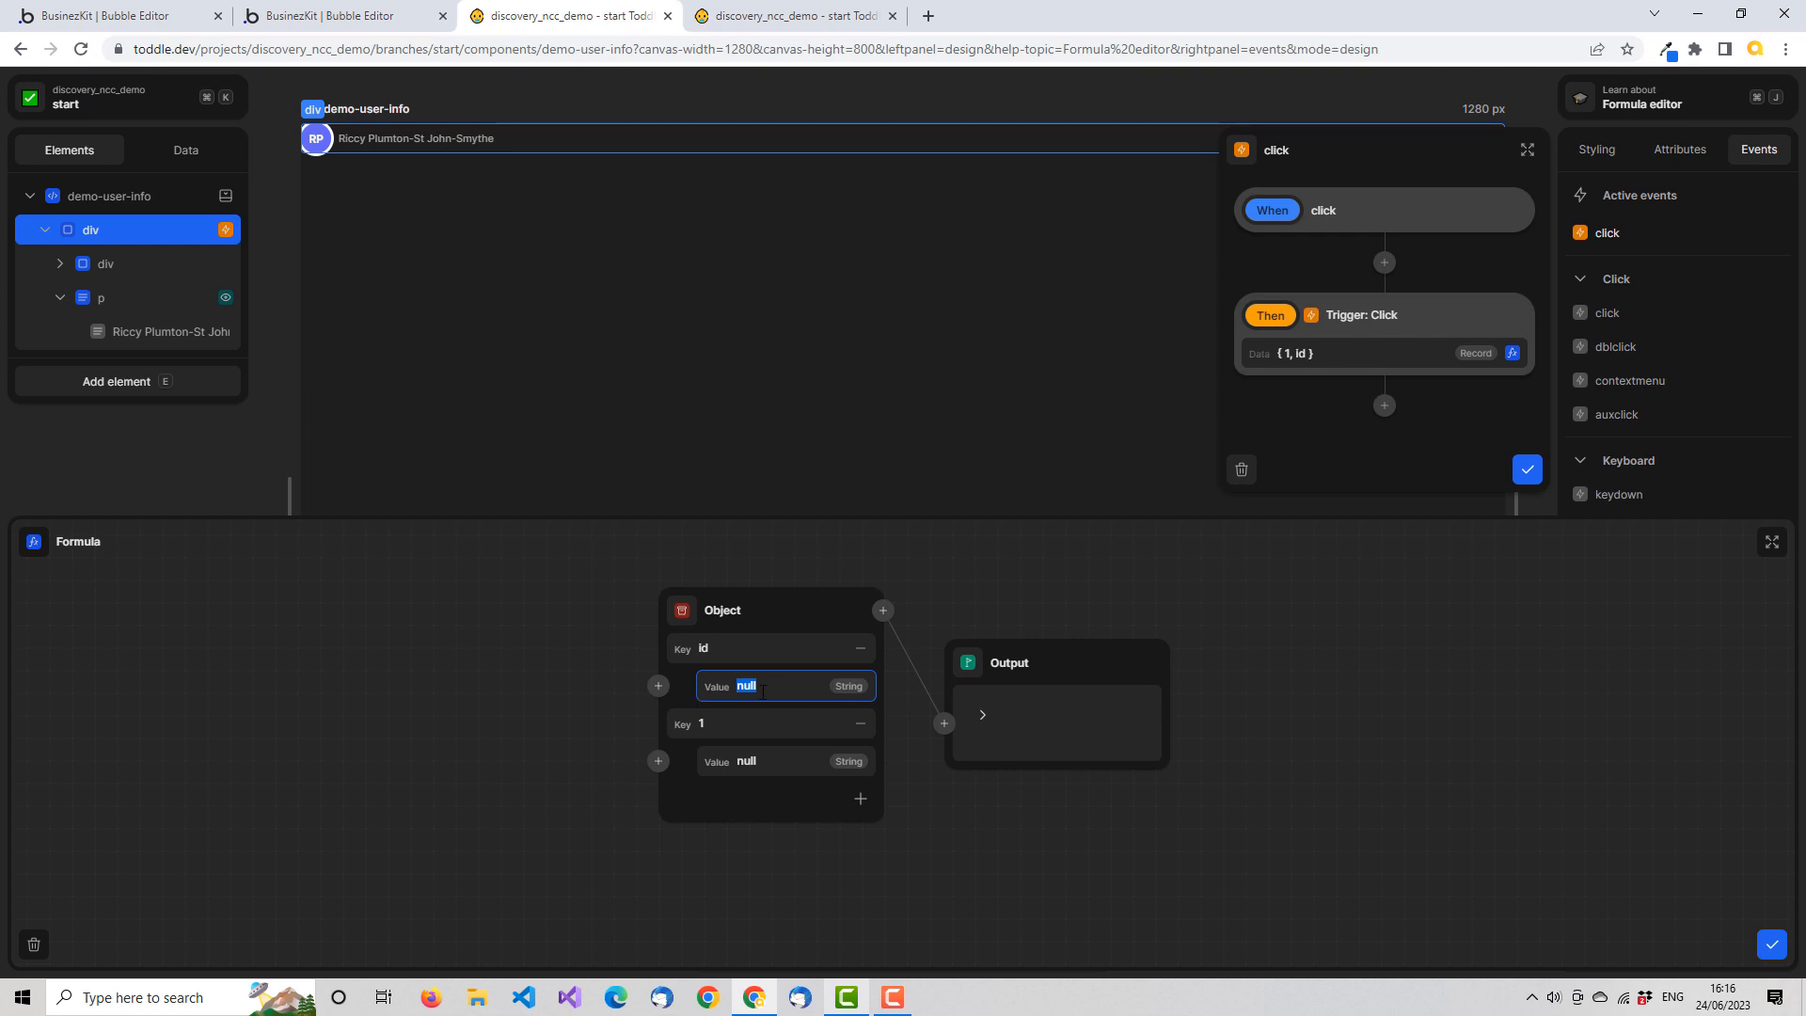
pyautogui.click(658, 687)
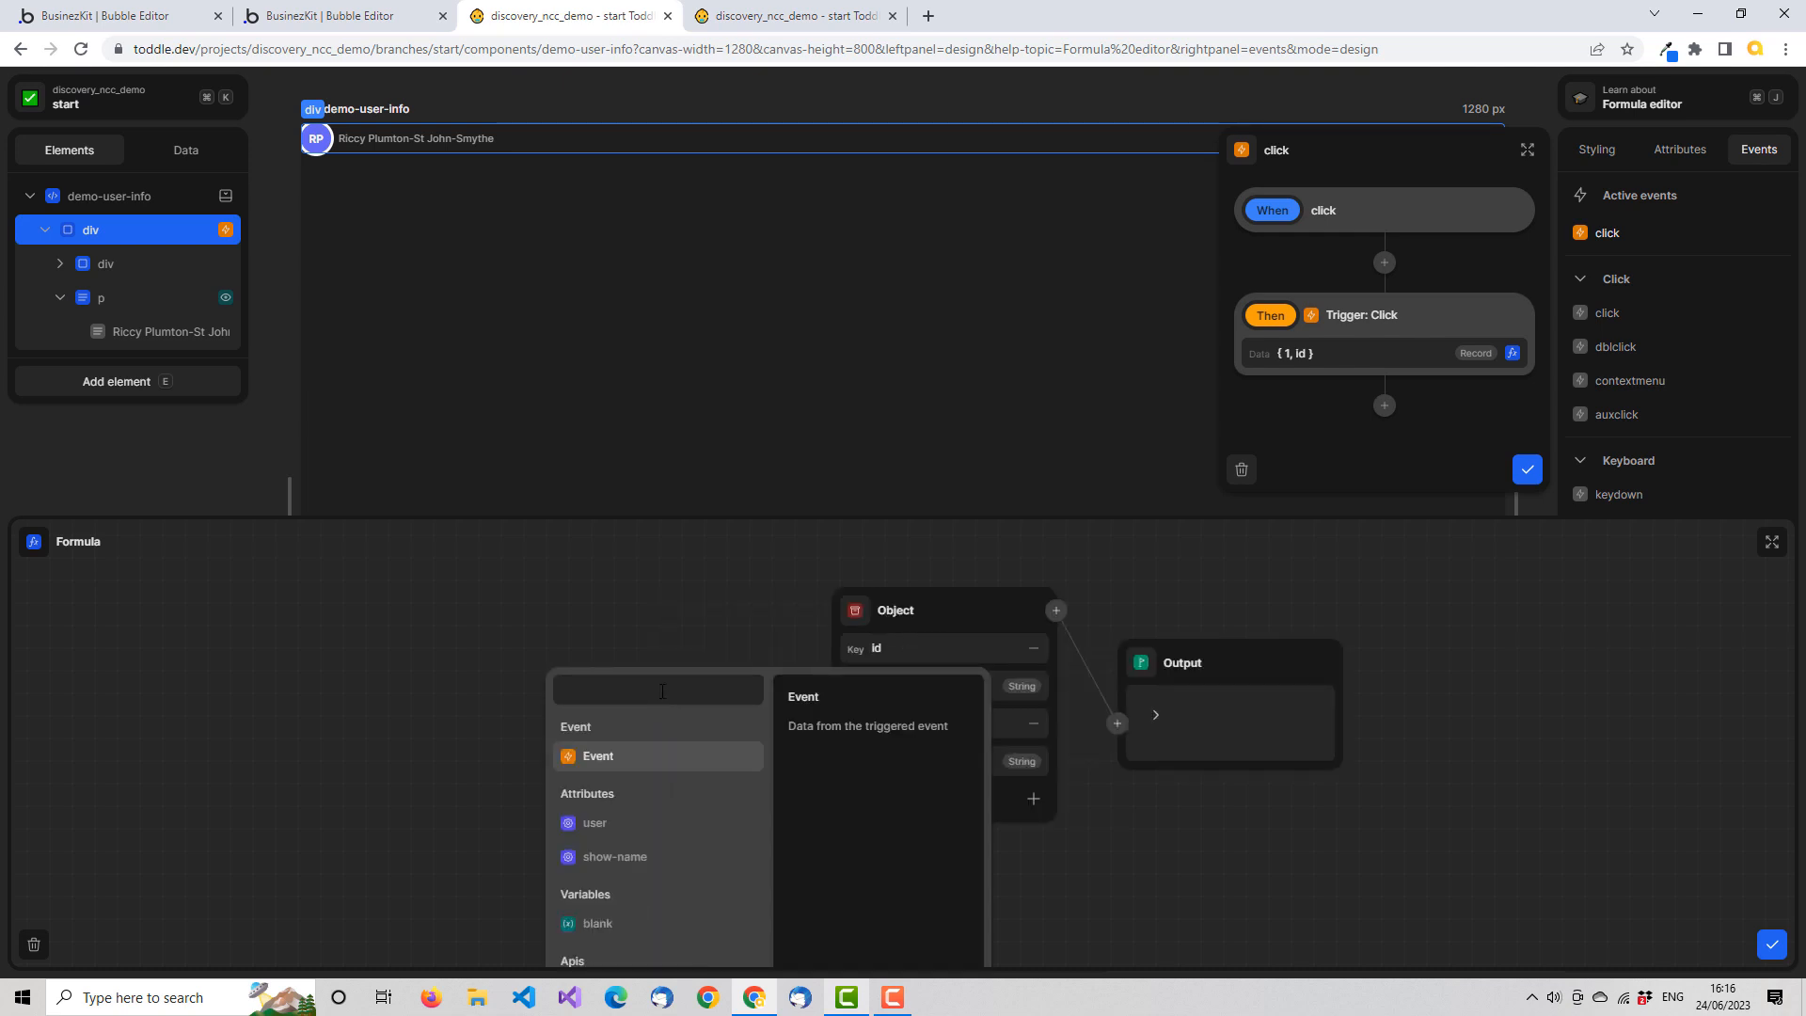
pyautogui.click(613, 823)
pyautogui.click(568, 679)
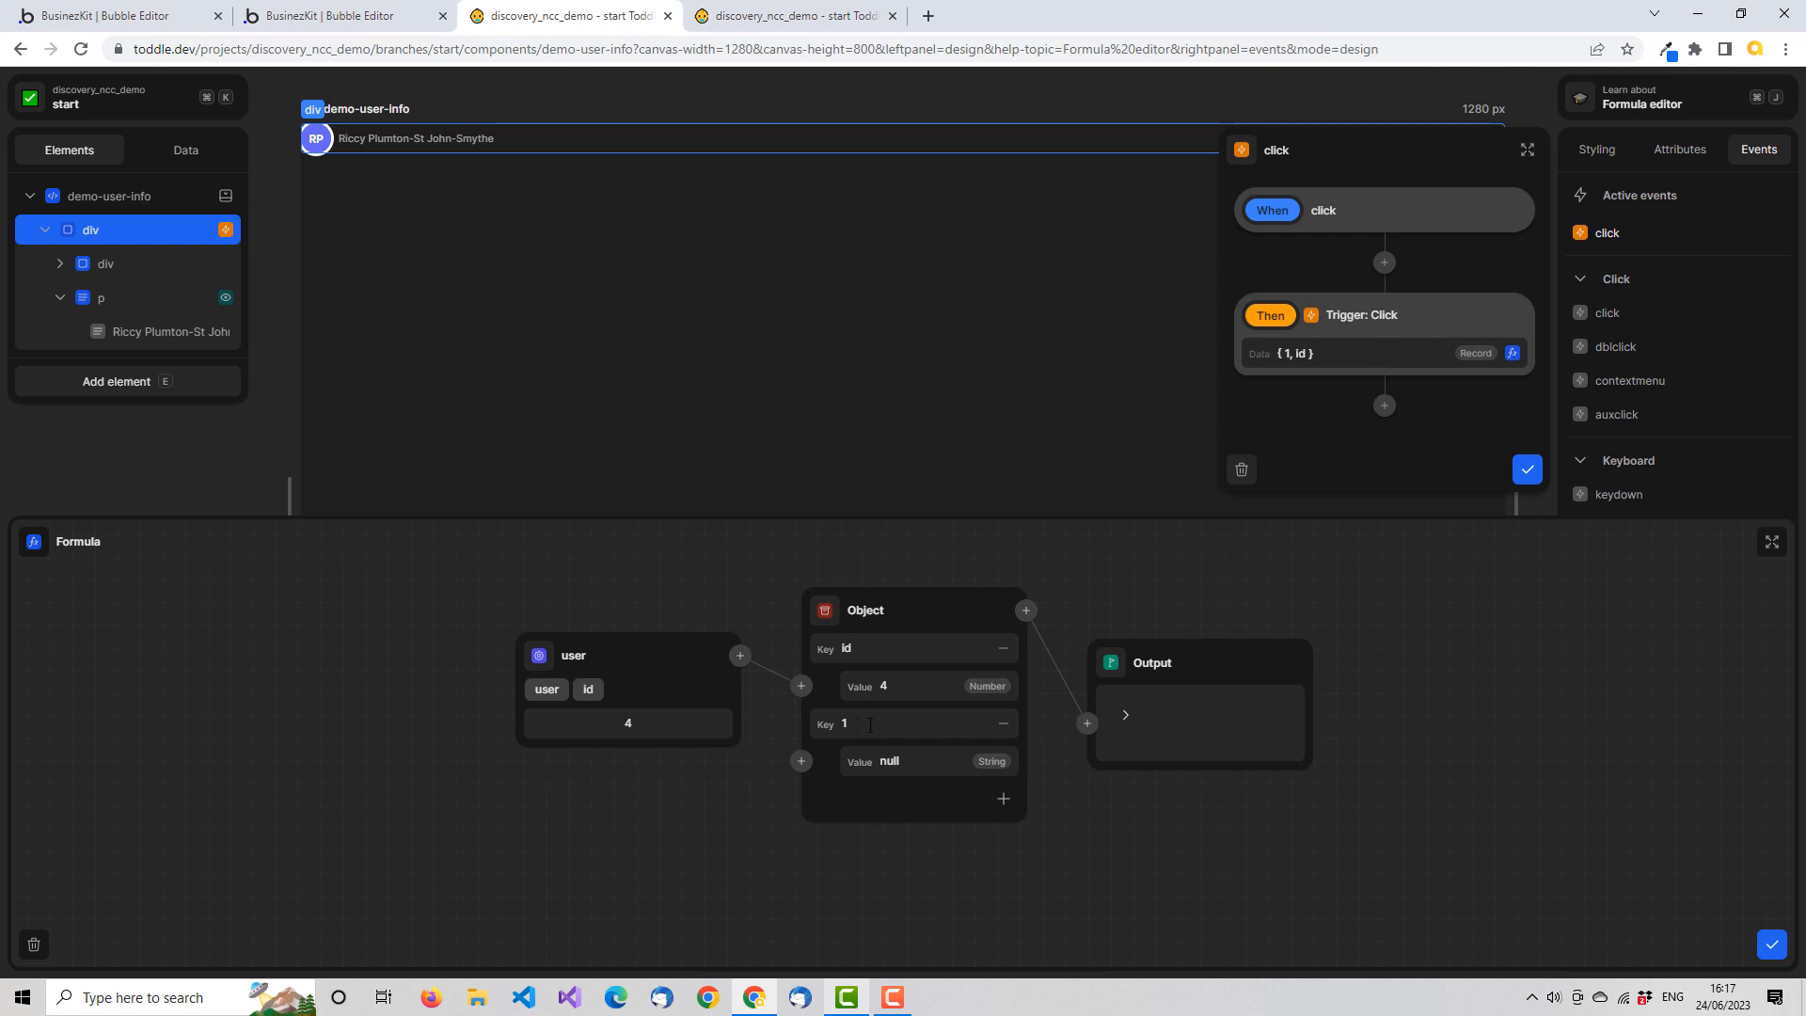
# Name the Object's second key task with an empty string value, and save both the formula and the click workflow
pyautogui.click(892, 732)
pyautogui.write('task')
pyautogui.press('Tab')
pyautogui.click(906, 755)
pyautogui.write("'")
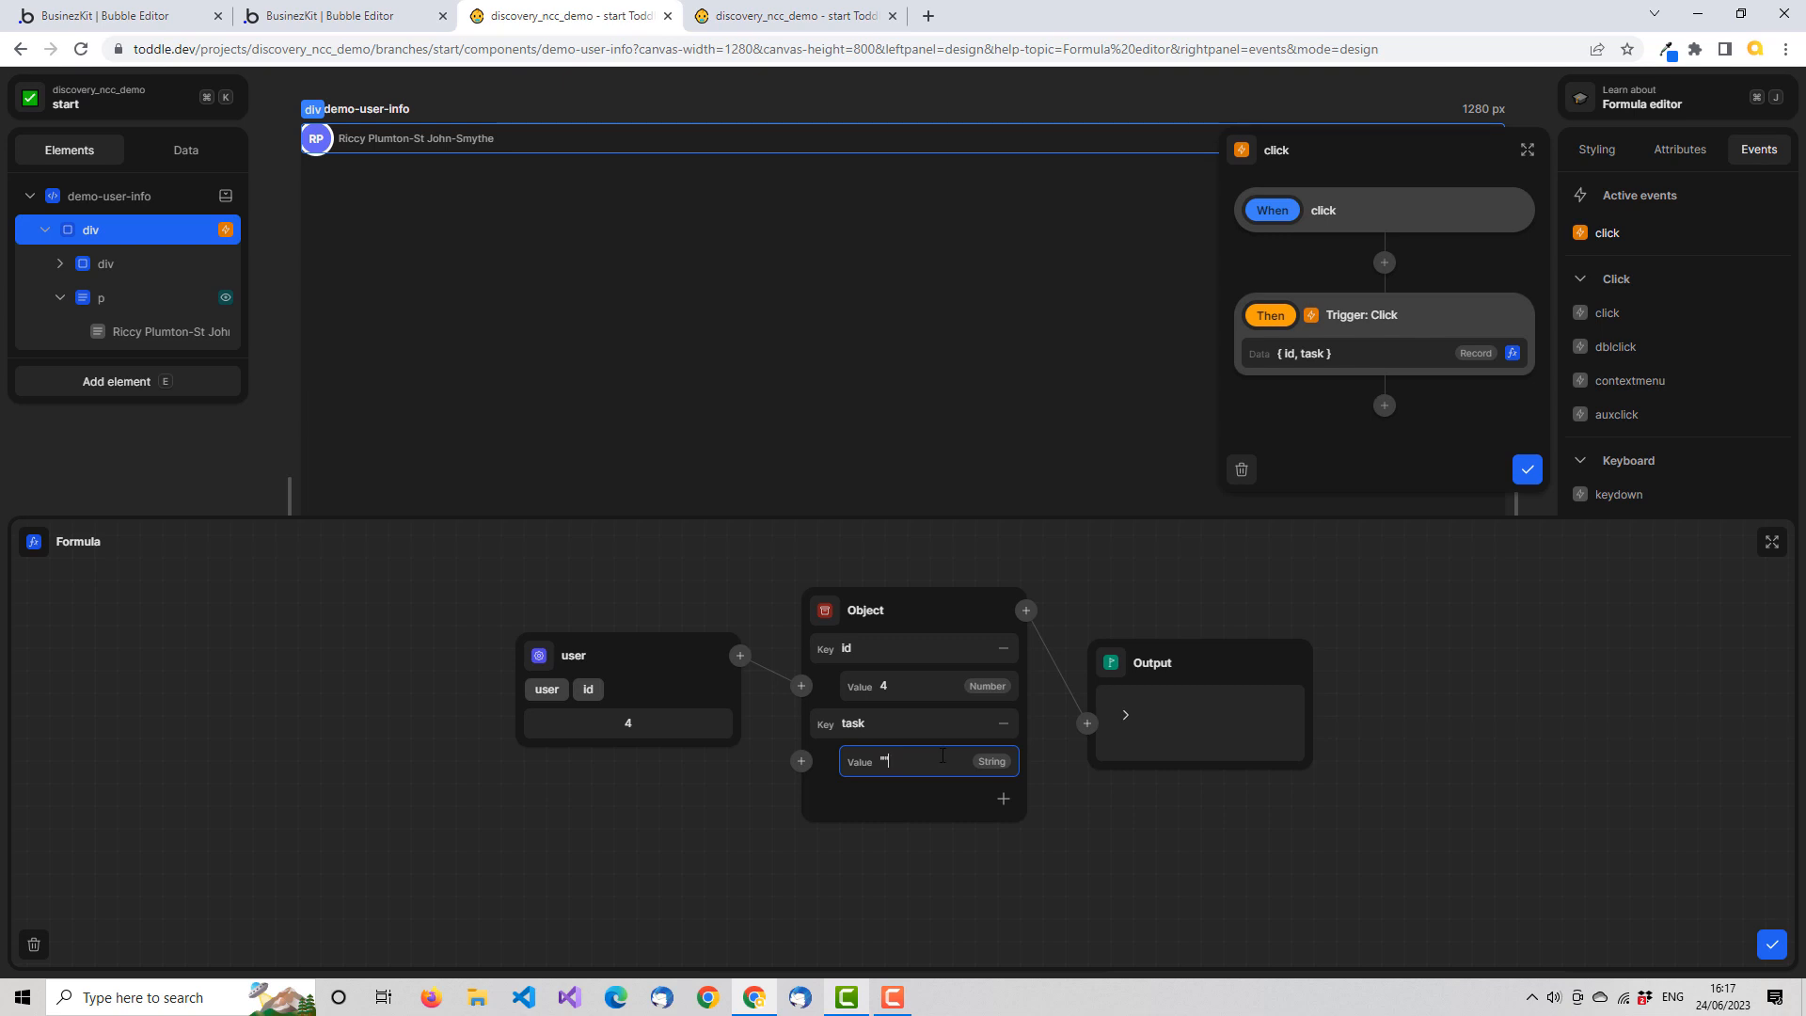
pyautogui.press('Tab')
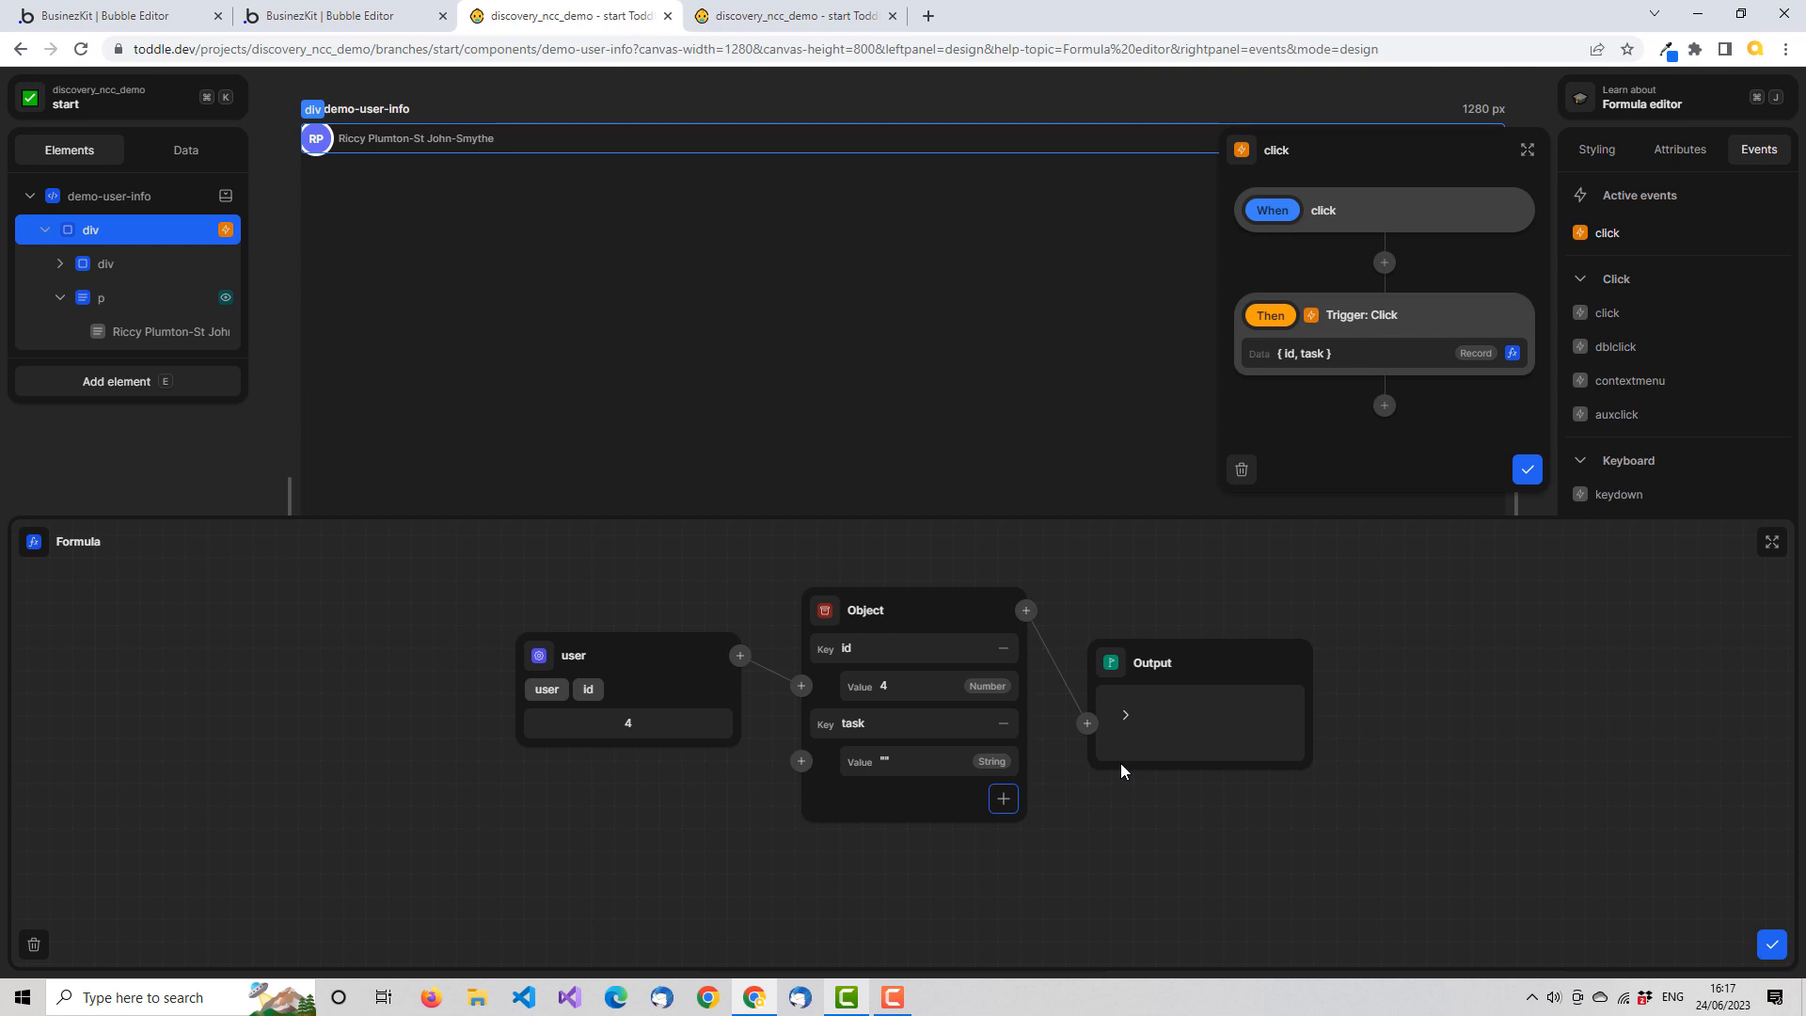
pyautogui.click(1127, 716)
pyautogui.click(941, 763)
pyautogui.press('BackSpace')
pyautogui.press('BackSpace')
pyautogui.press('Tab')
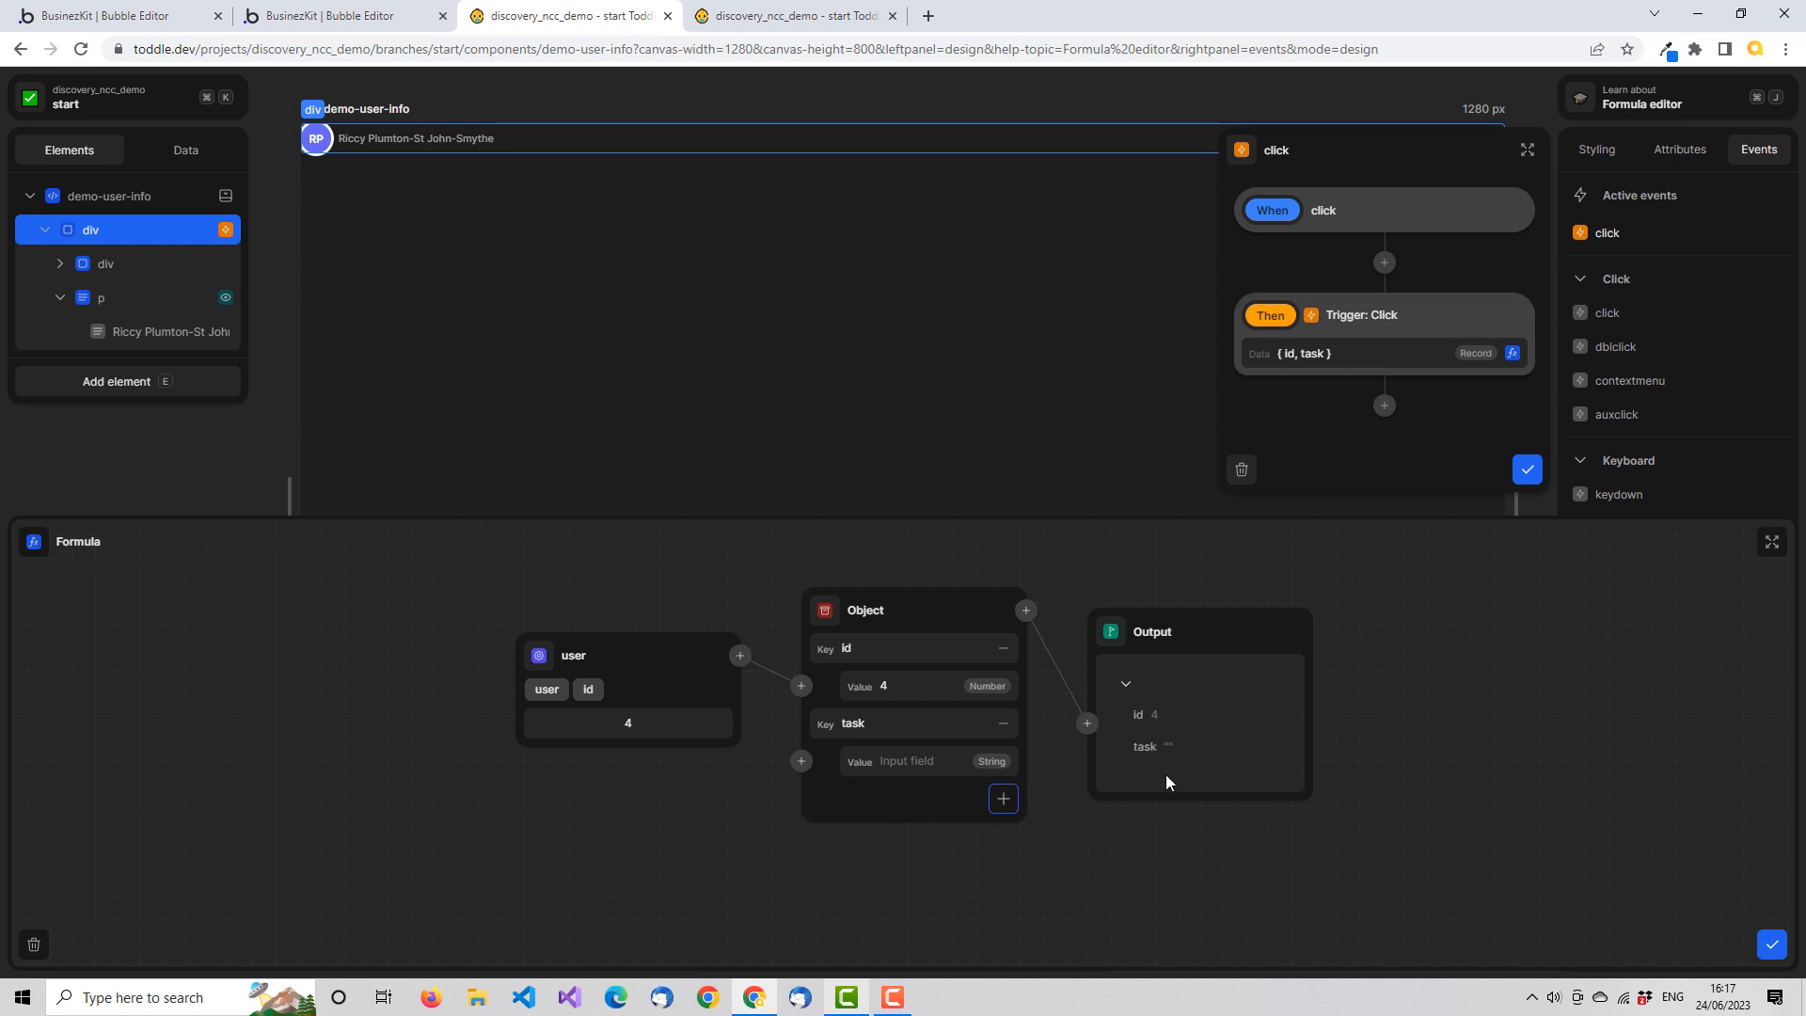
pyautogui.click(1771, 945)
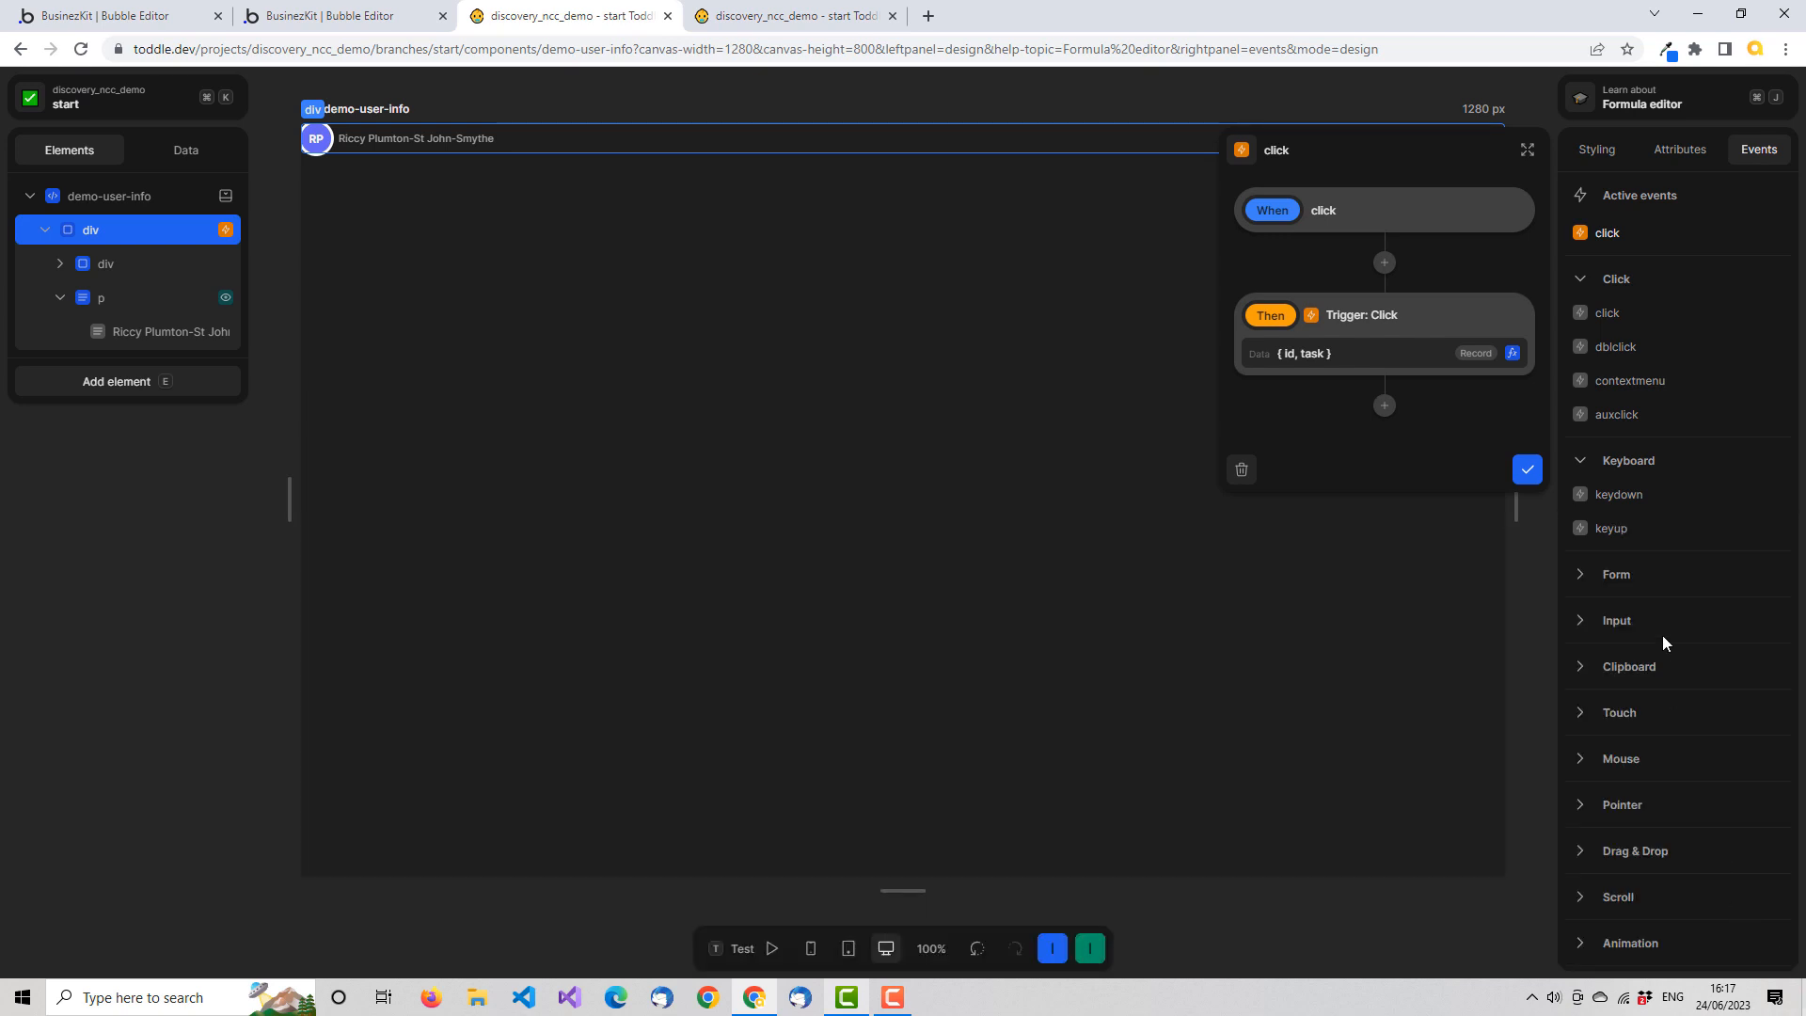
pyautogui.click(1528, 474)
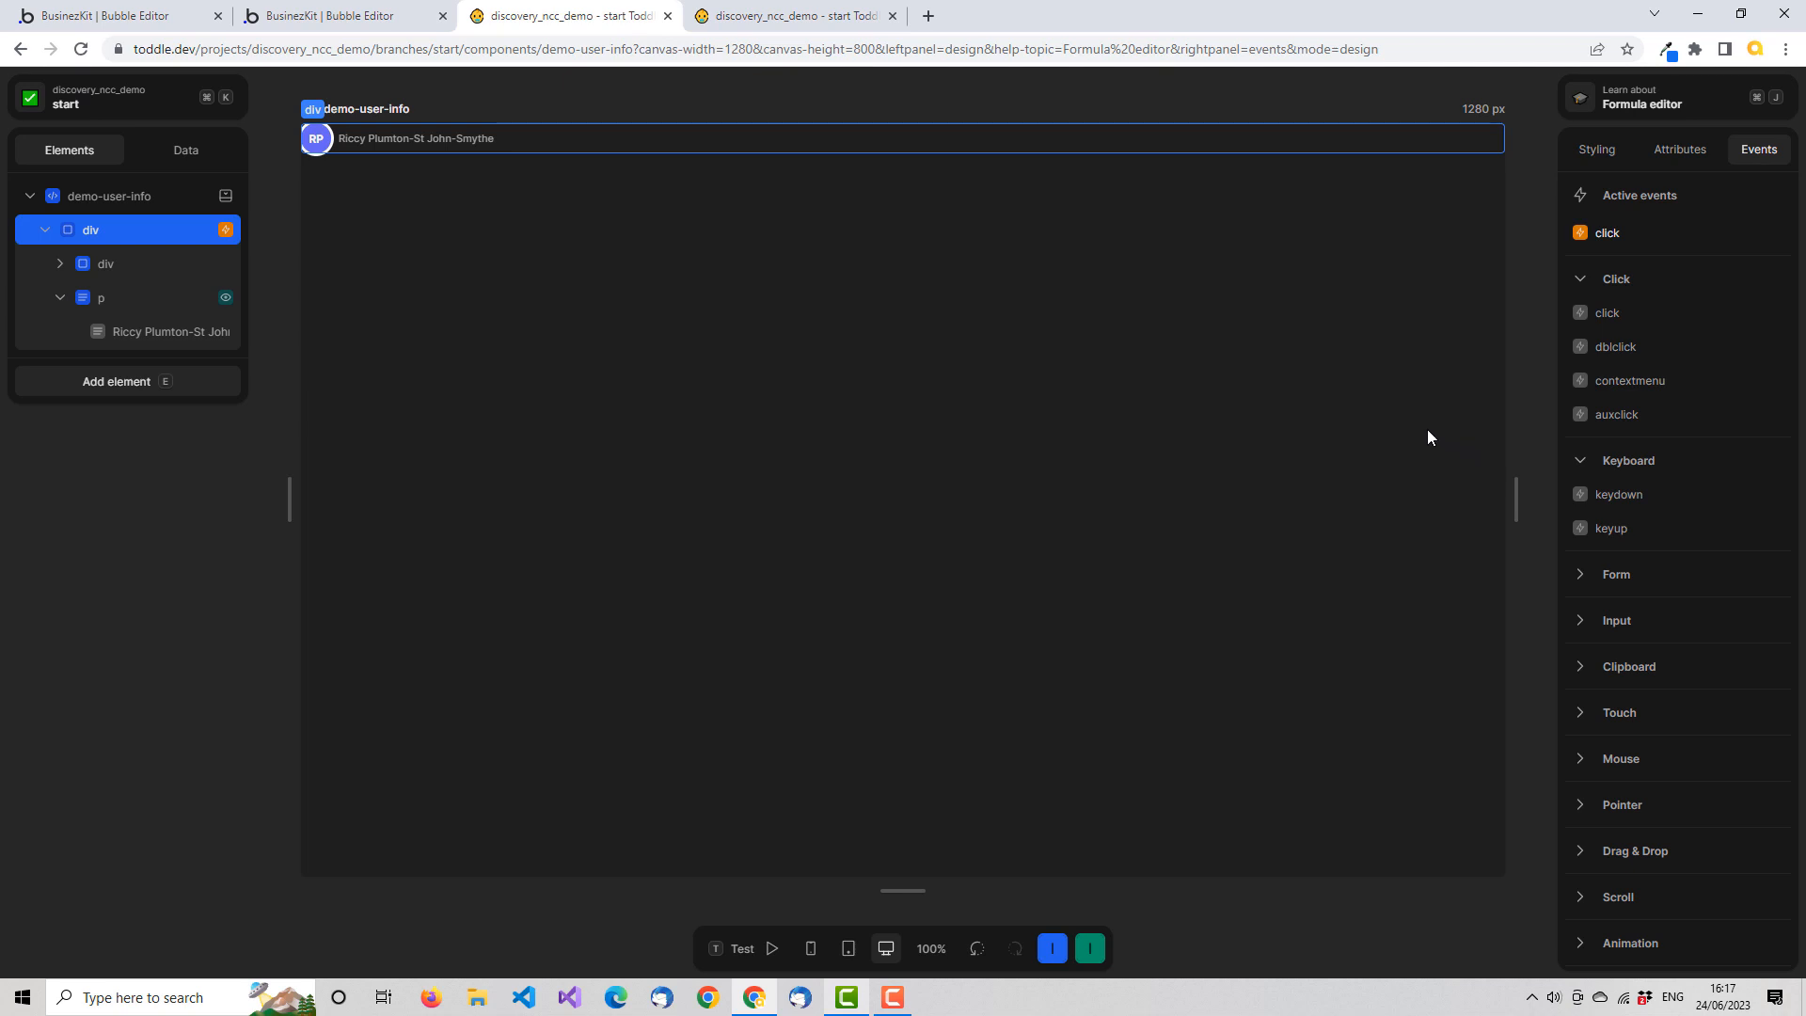
# Insert a Paragraph element inside the demo-user-info component in the HomePage list
pyautogui.click(814, 16)
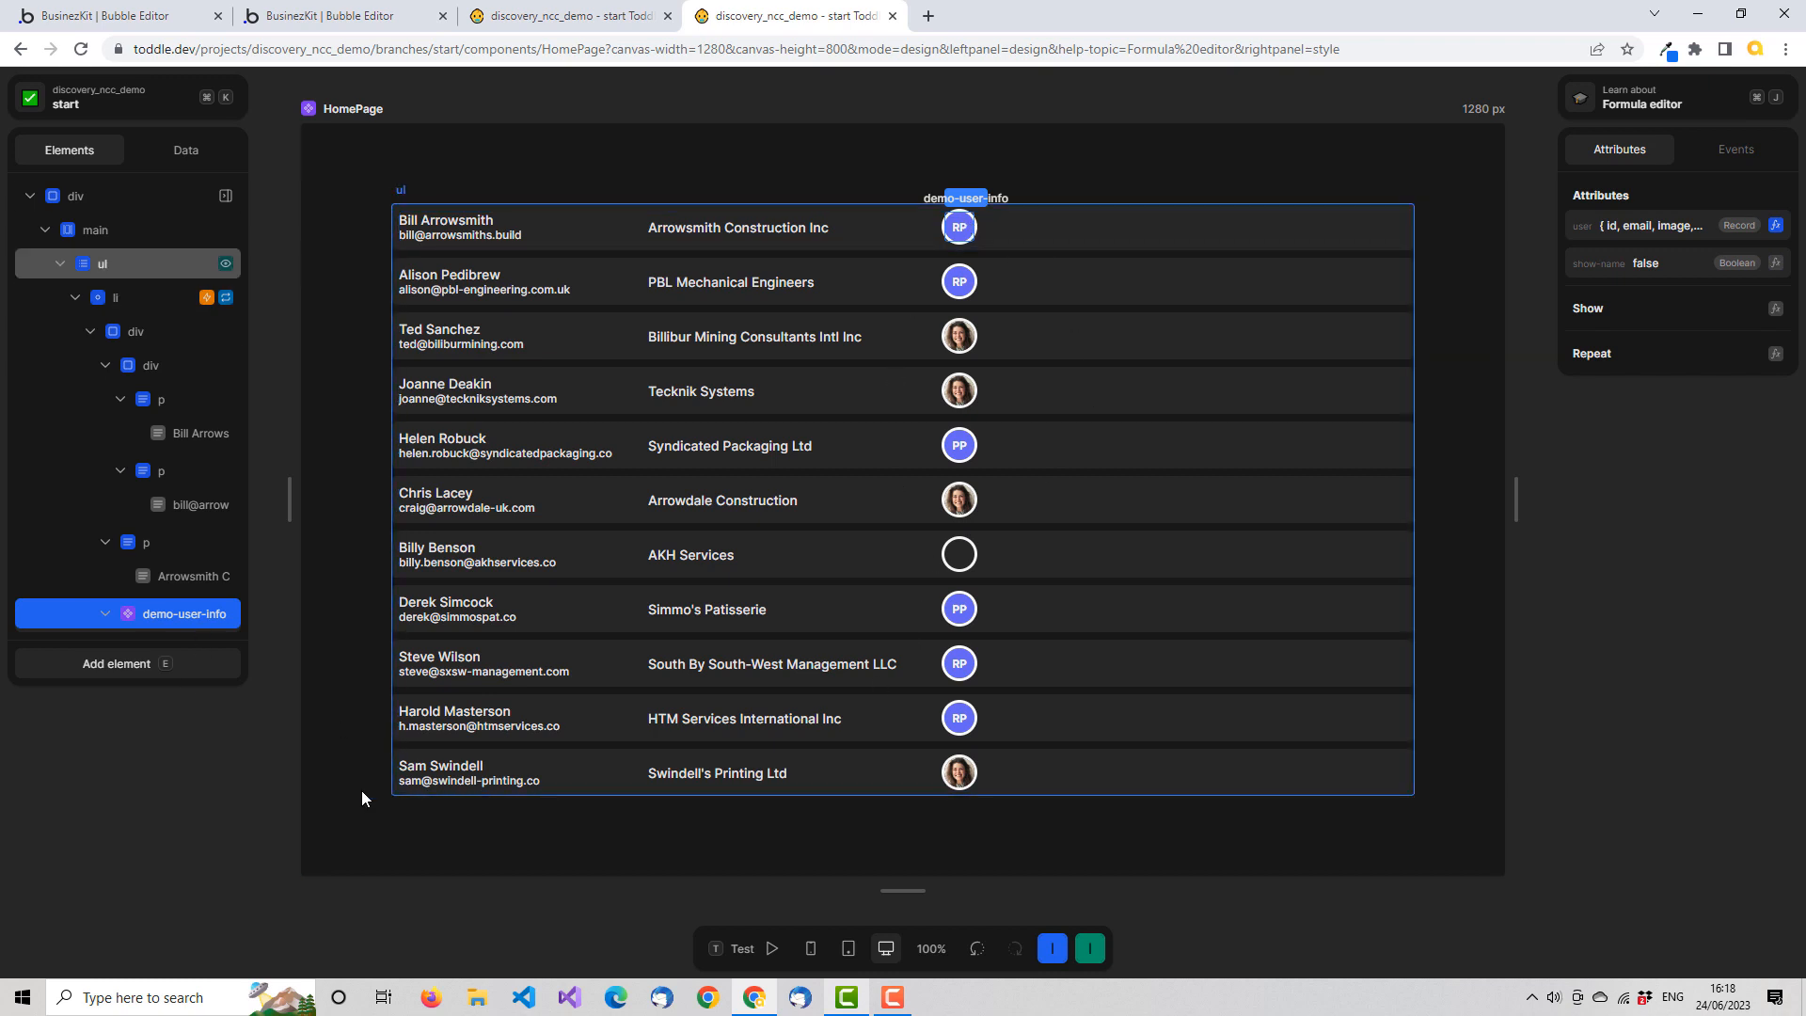
pyautogui.click(169, 663)
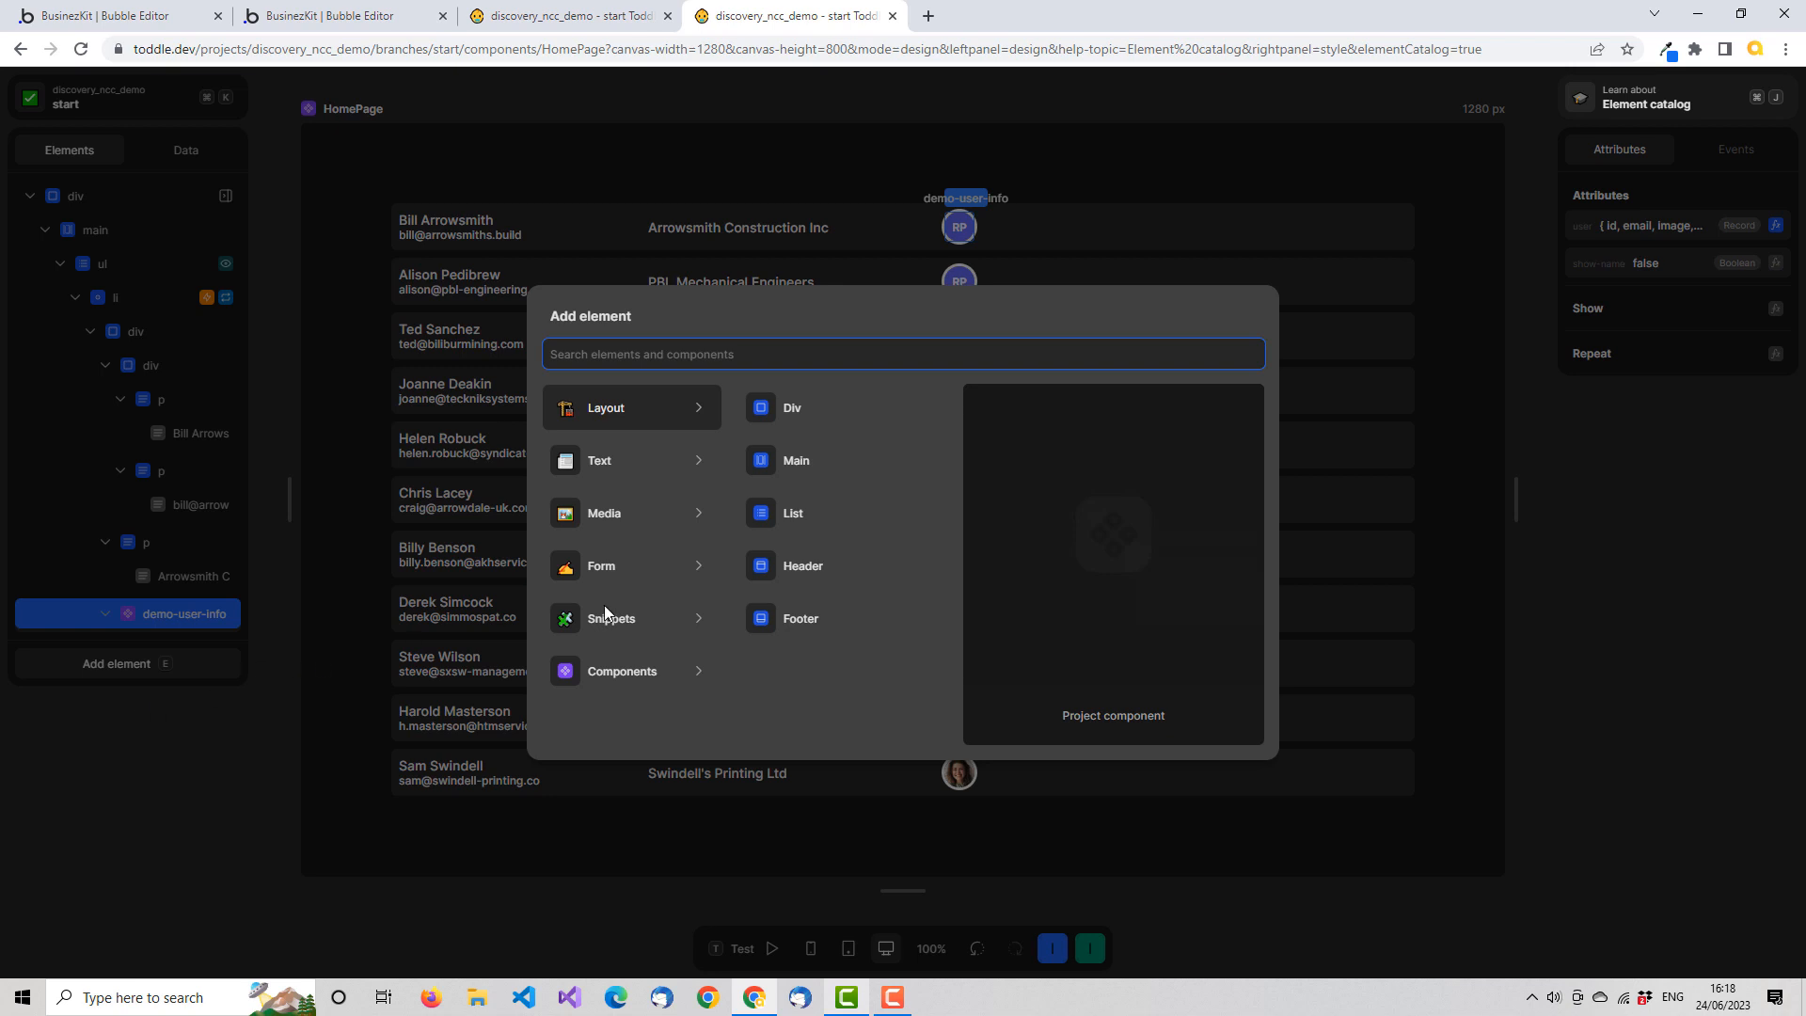
pyautogui.moveTo(683, 572)
pyautogui.write('p')
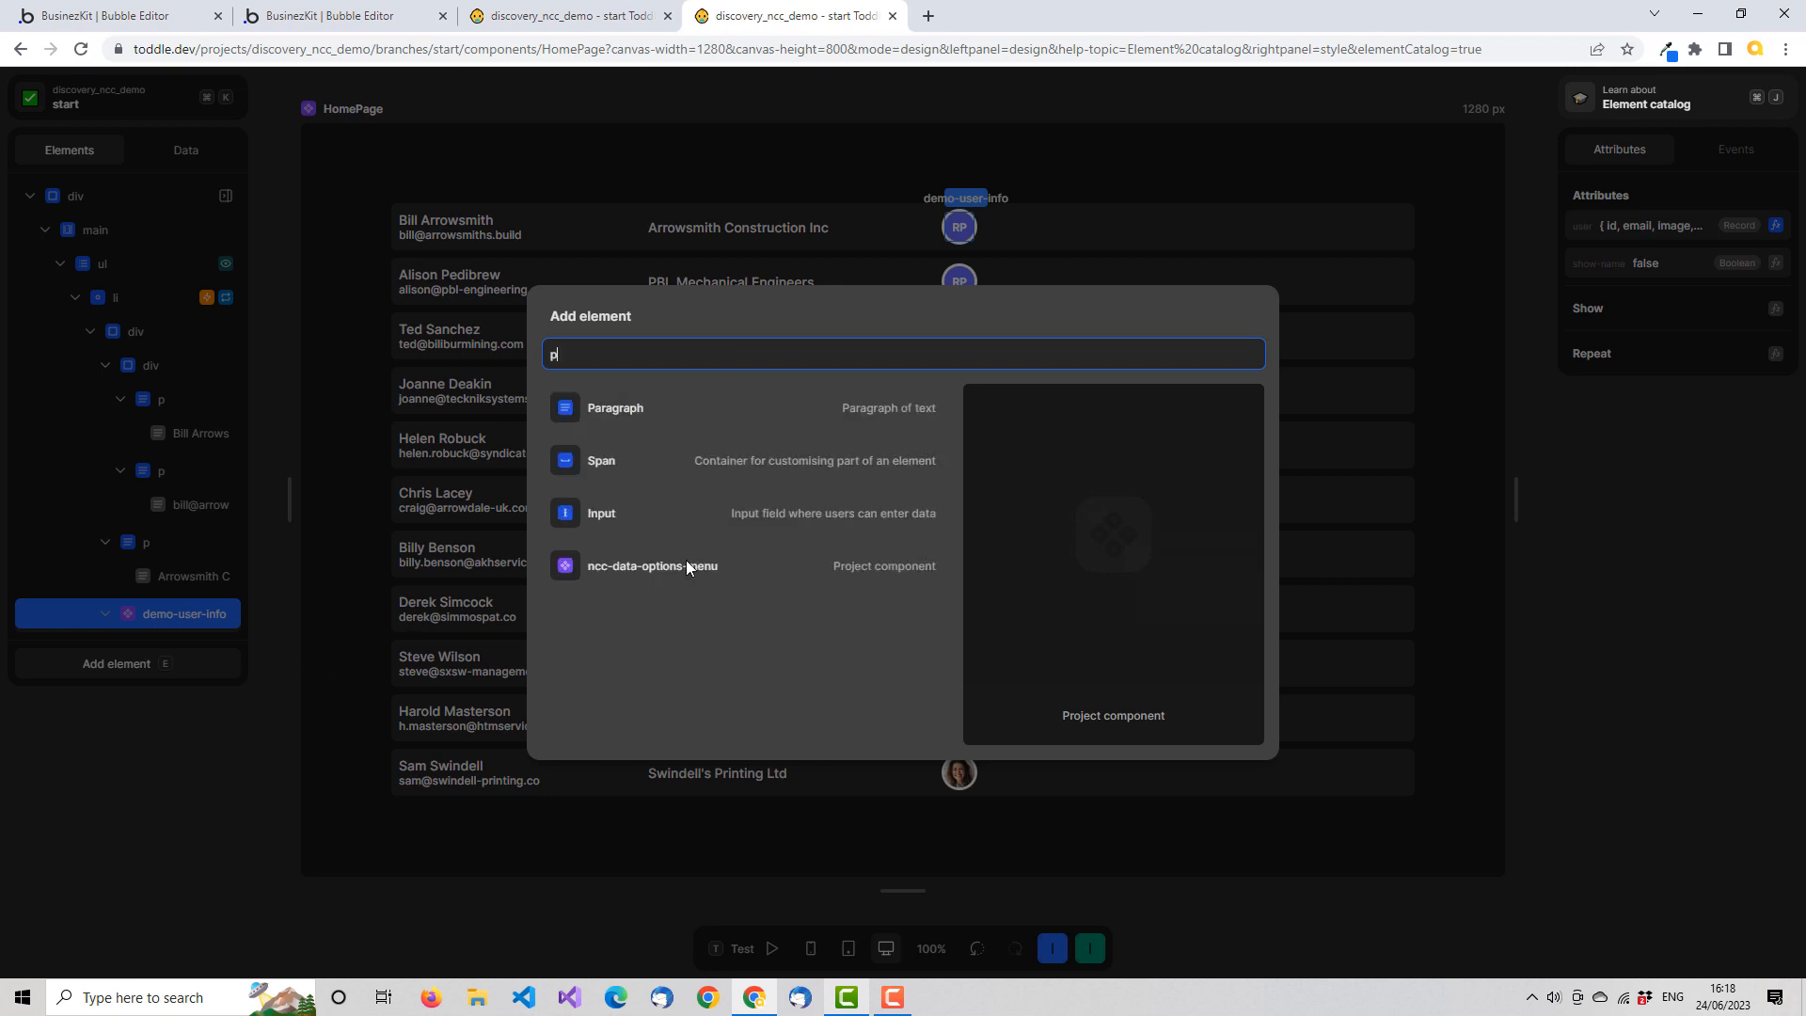
pyautogui.click(635, 410)
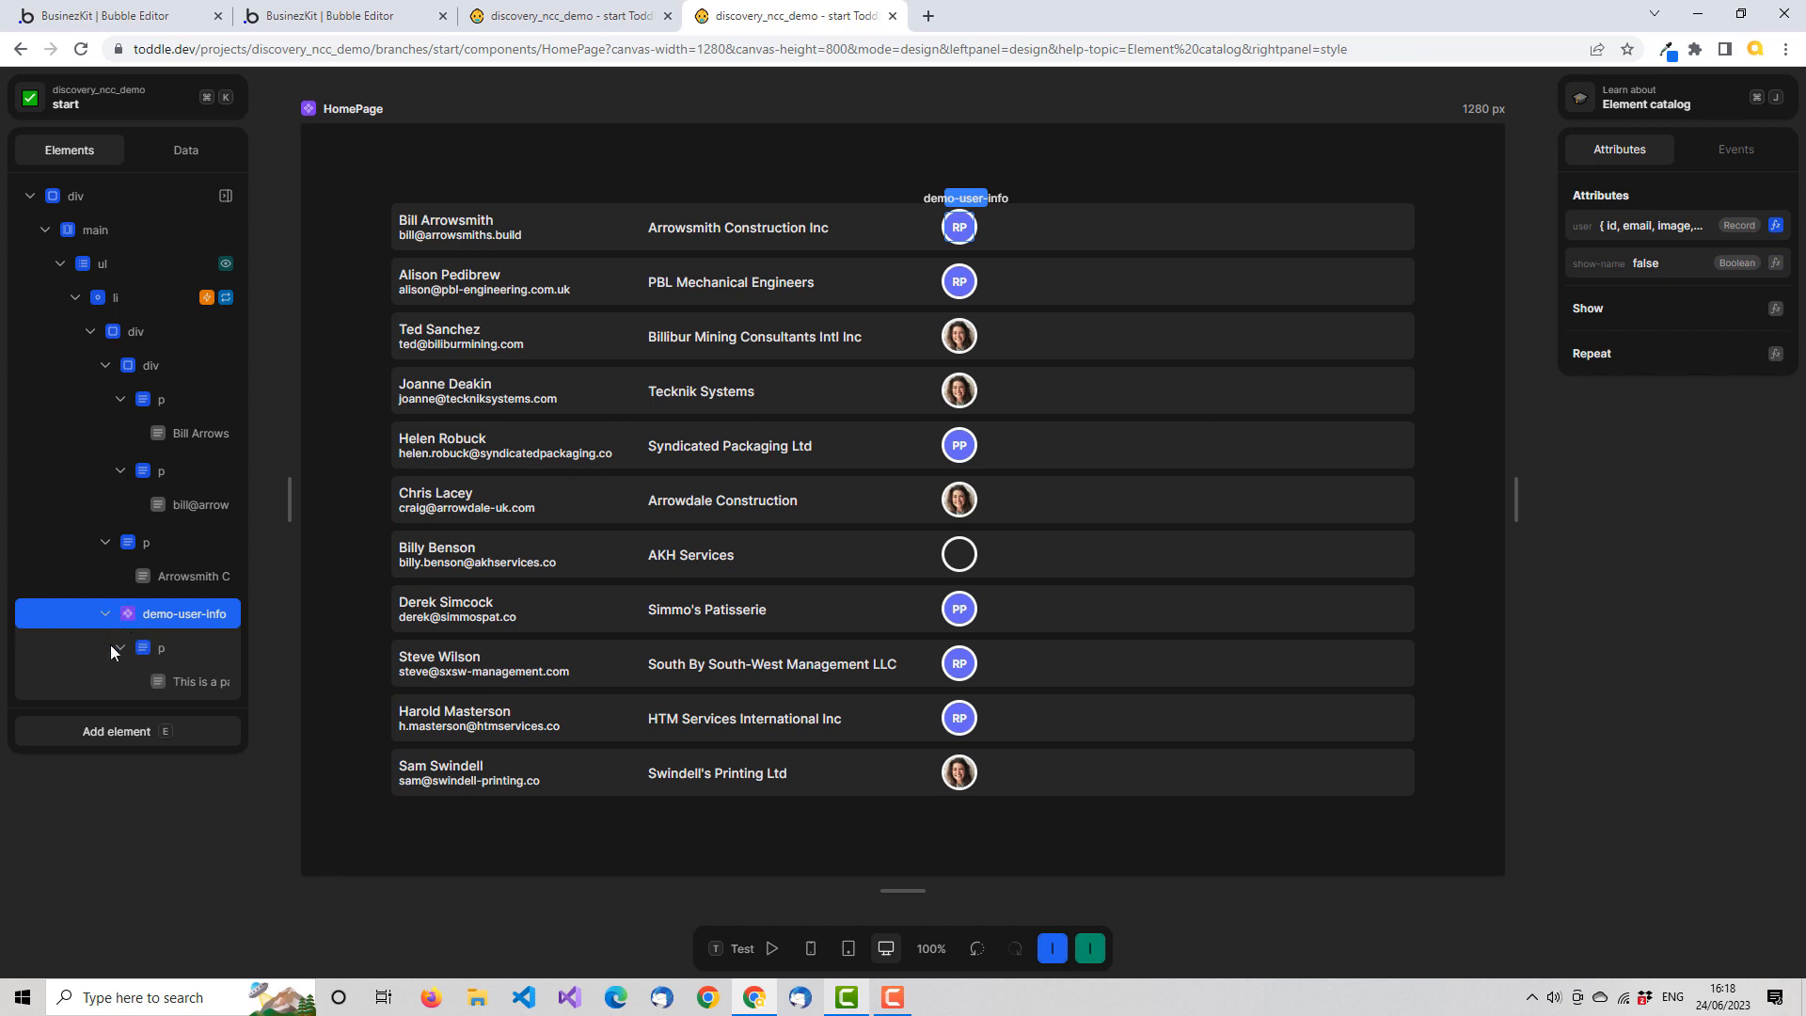
# Delete the Paragraph element nested inside the demo-user-info component
pyautogui.click(160, 647)
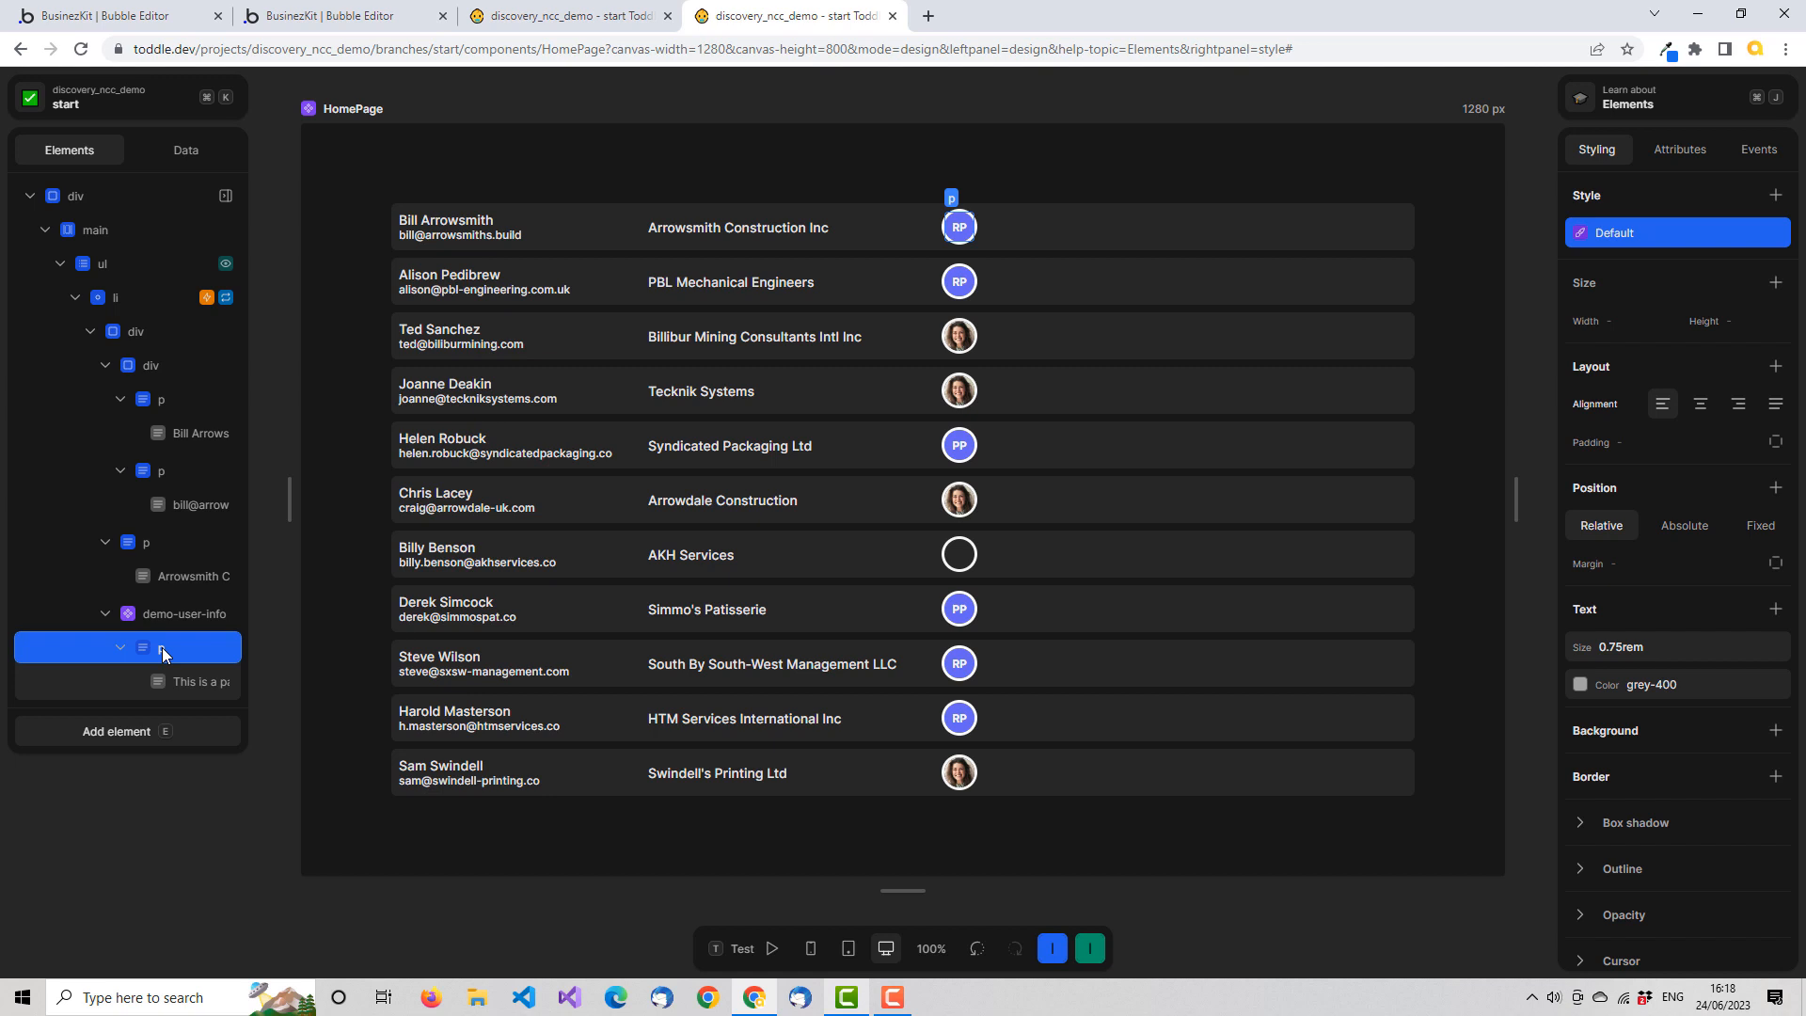
pyautogui.press('Delete')
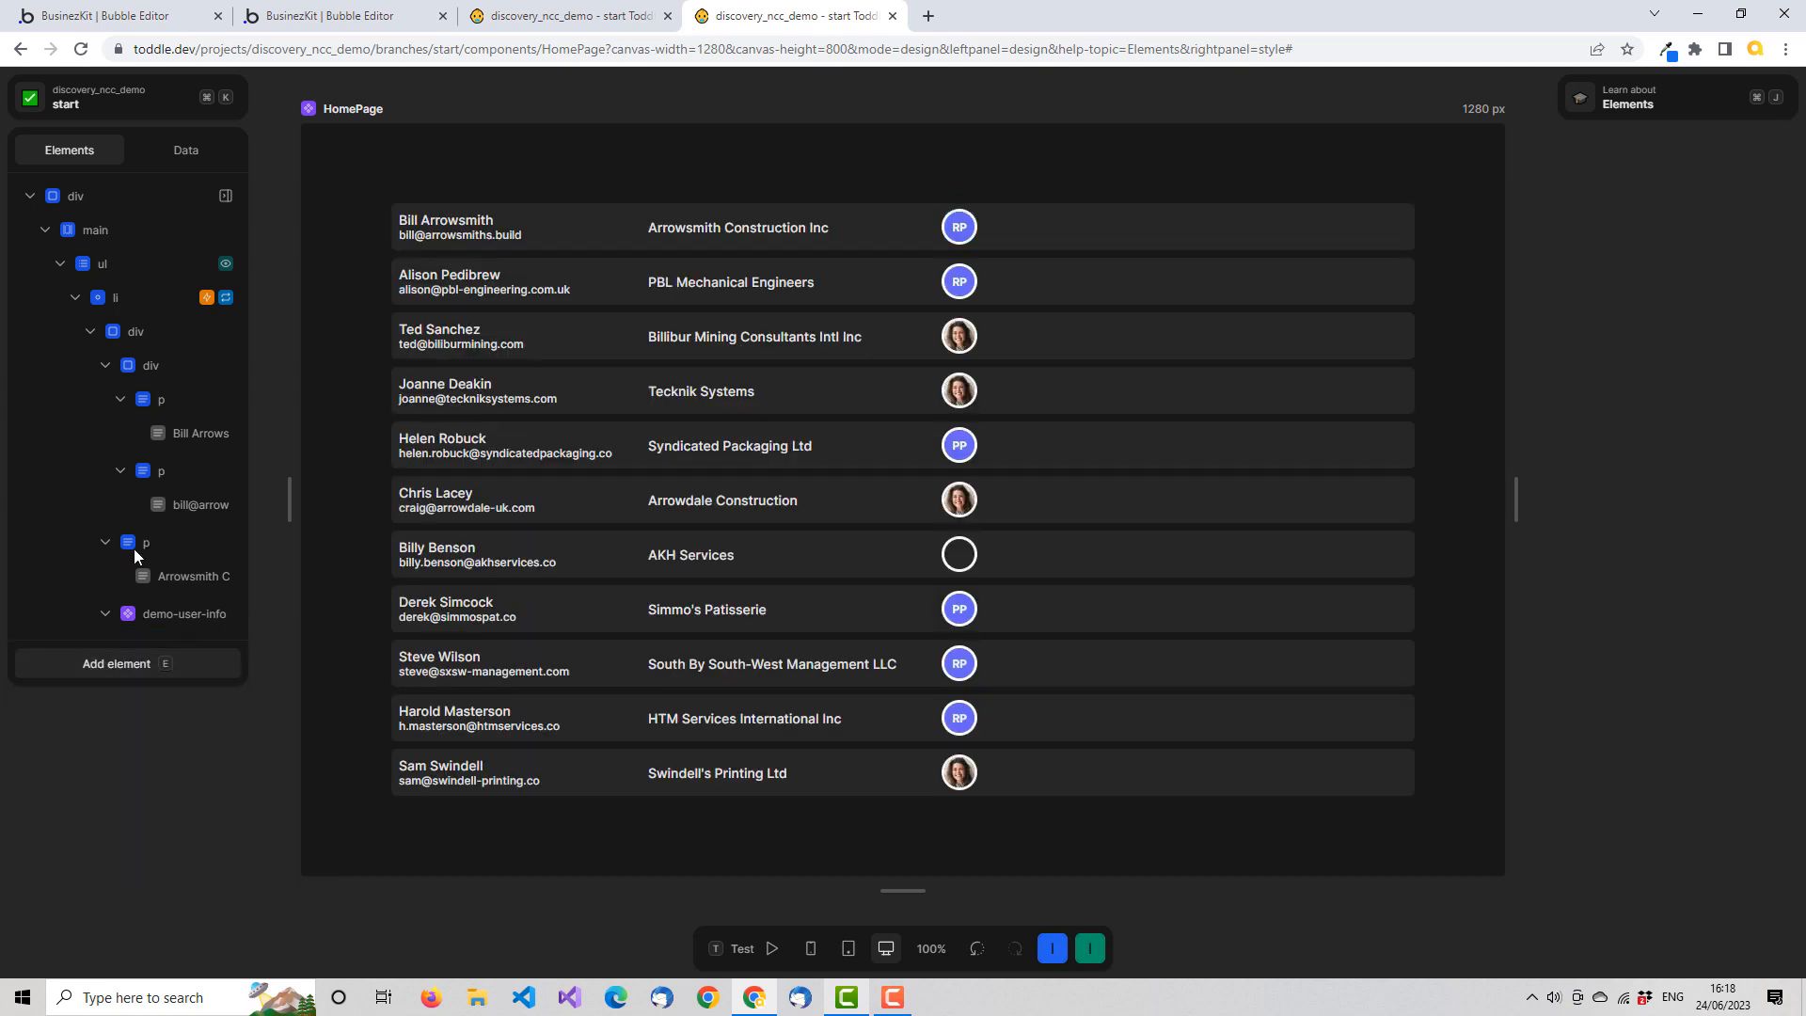
pyautogui.click(90, 331)
pyautogui.click(88, 331)
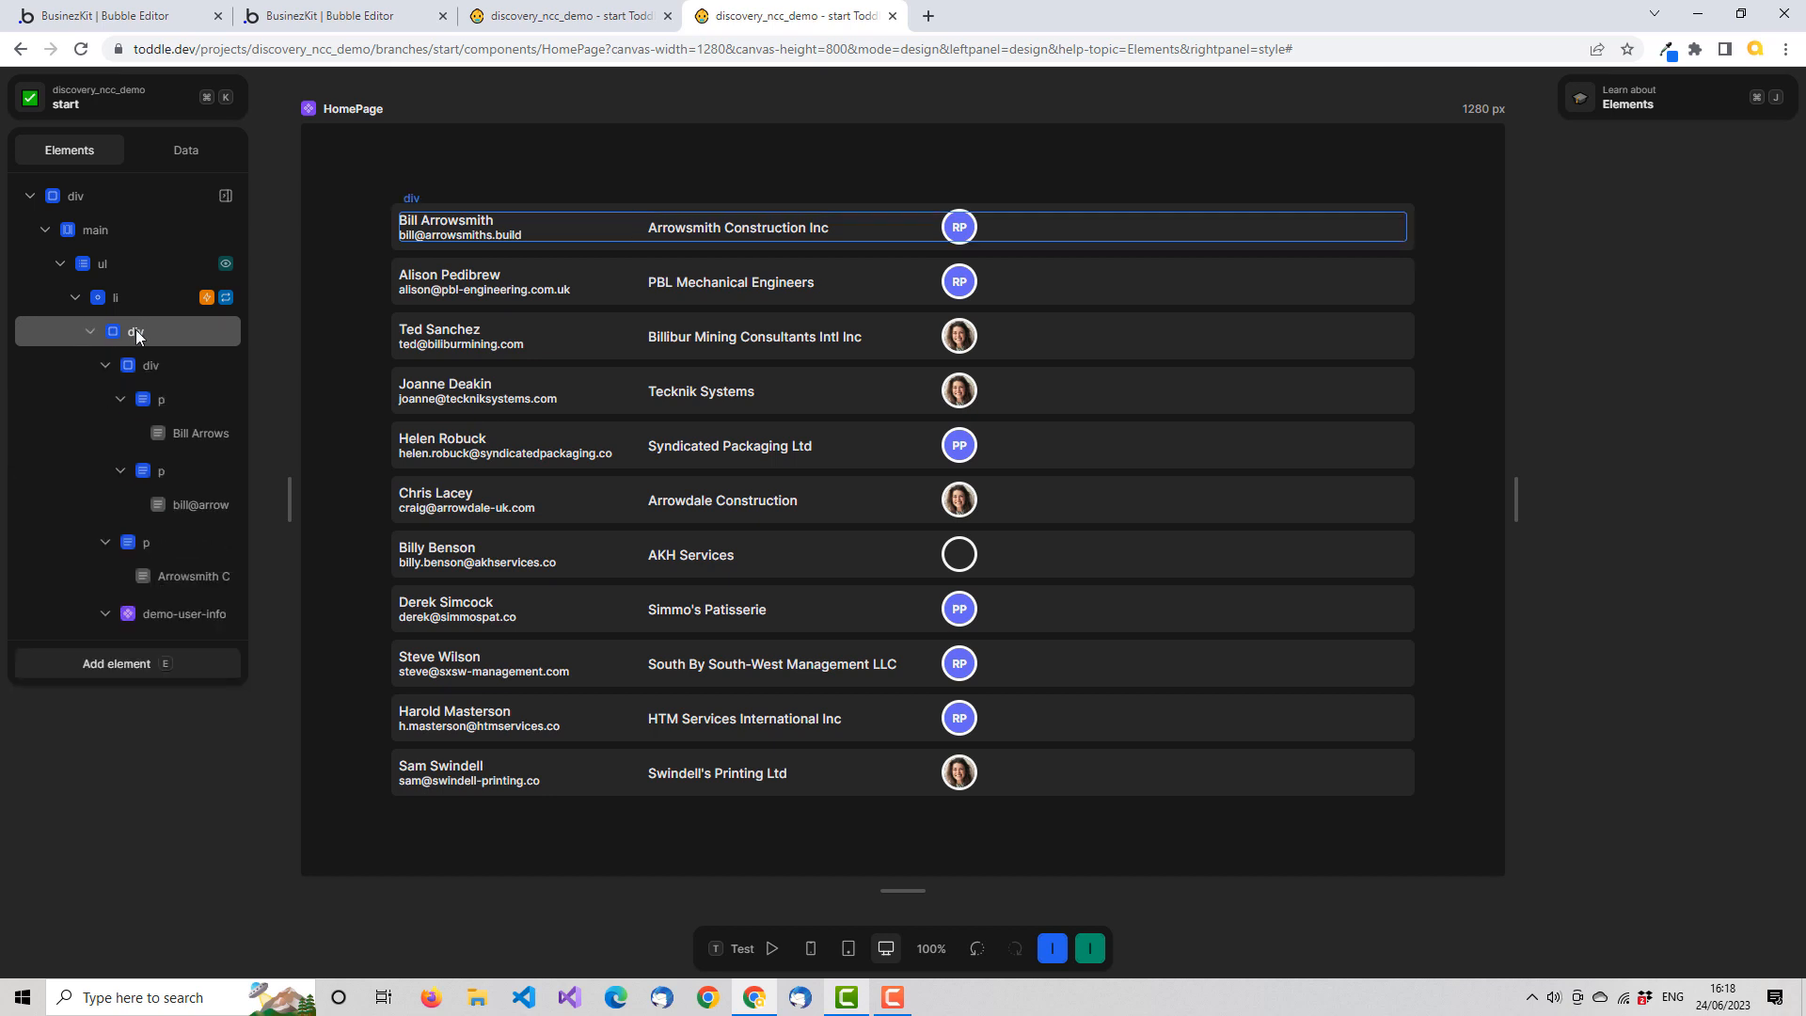
# Add a Paragraph element to the row's div inside the list item, as a sibling of demo-user-info
pyautogui.click(135, 331)
pyautogui.rightClick(136, 330)
pyautogui.click(179, 341)
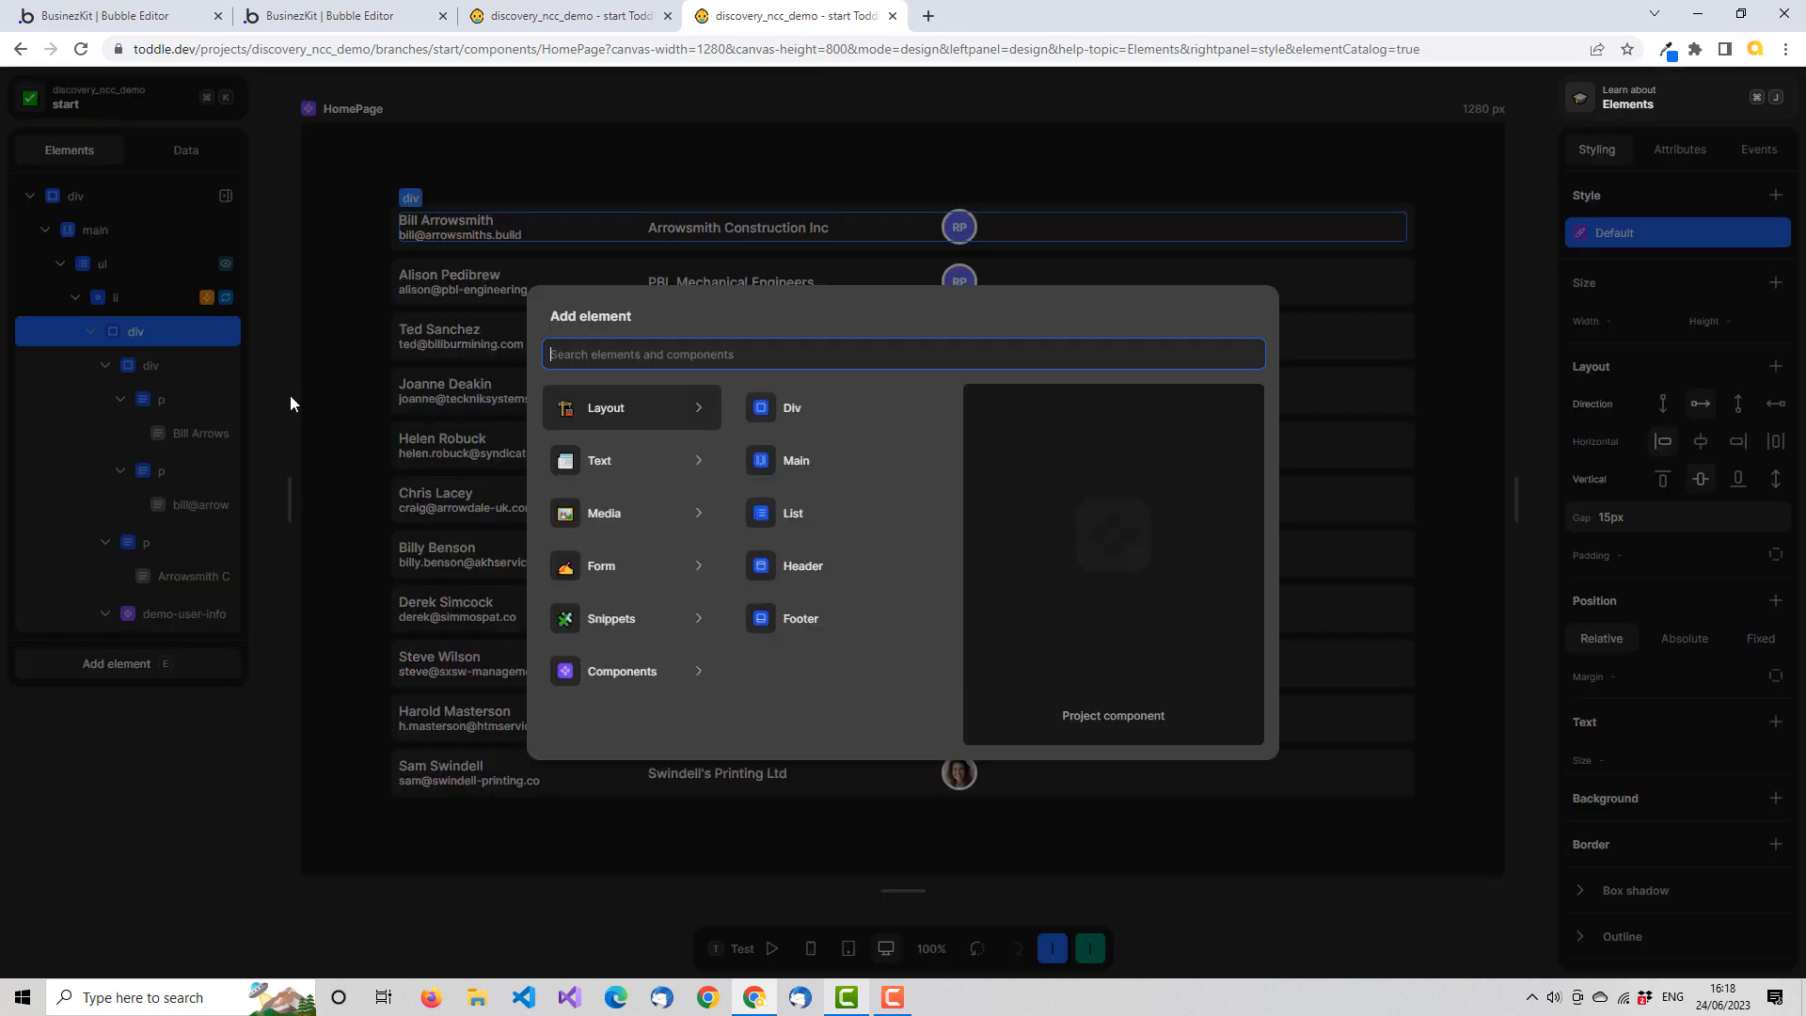
pyautogui.write('p')
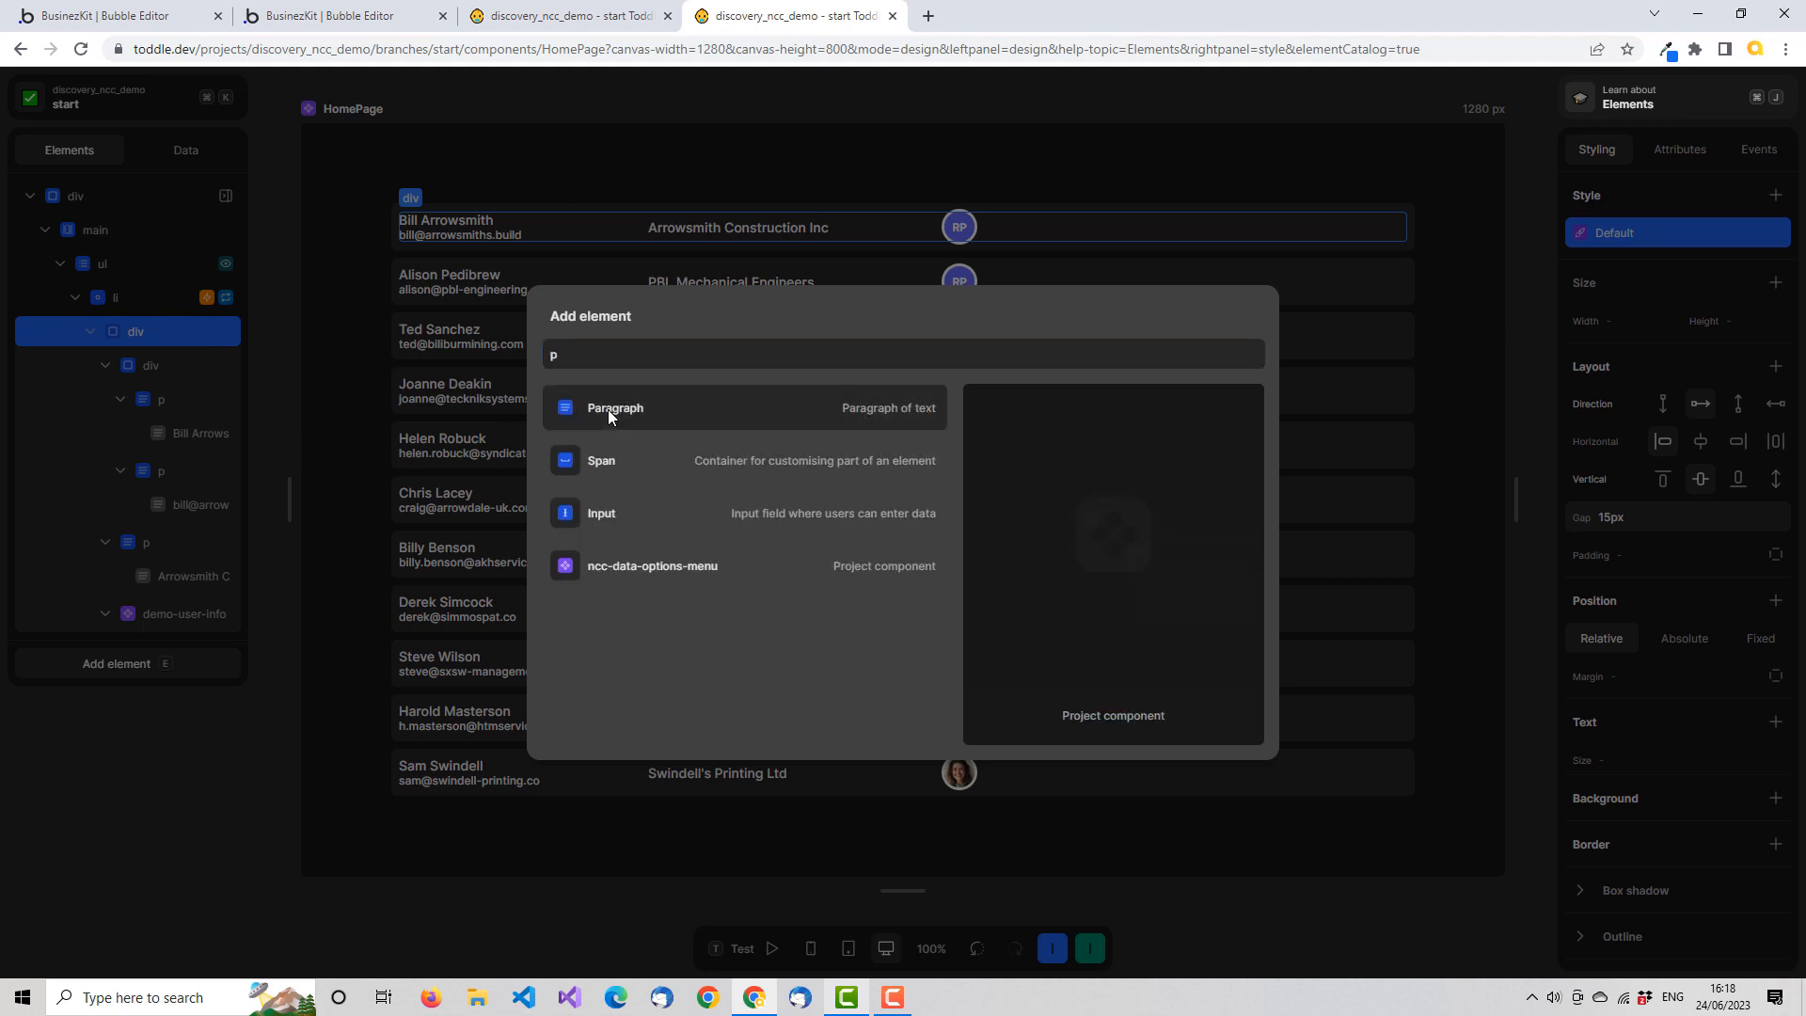
pyautogui.click(608, 409)
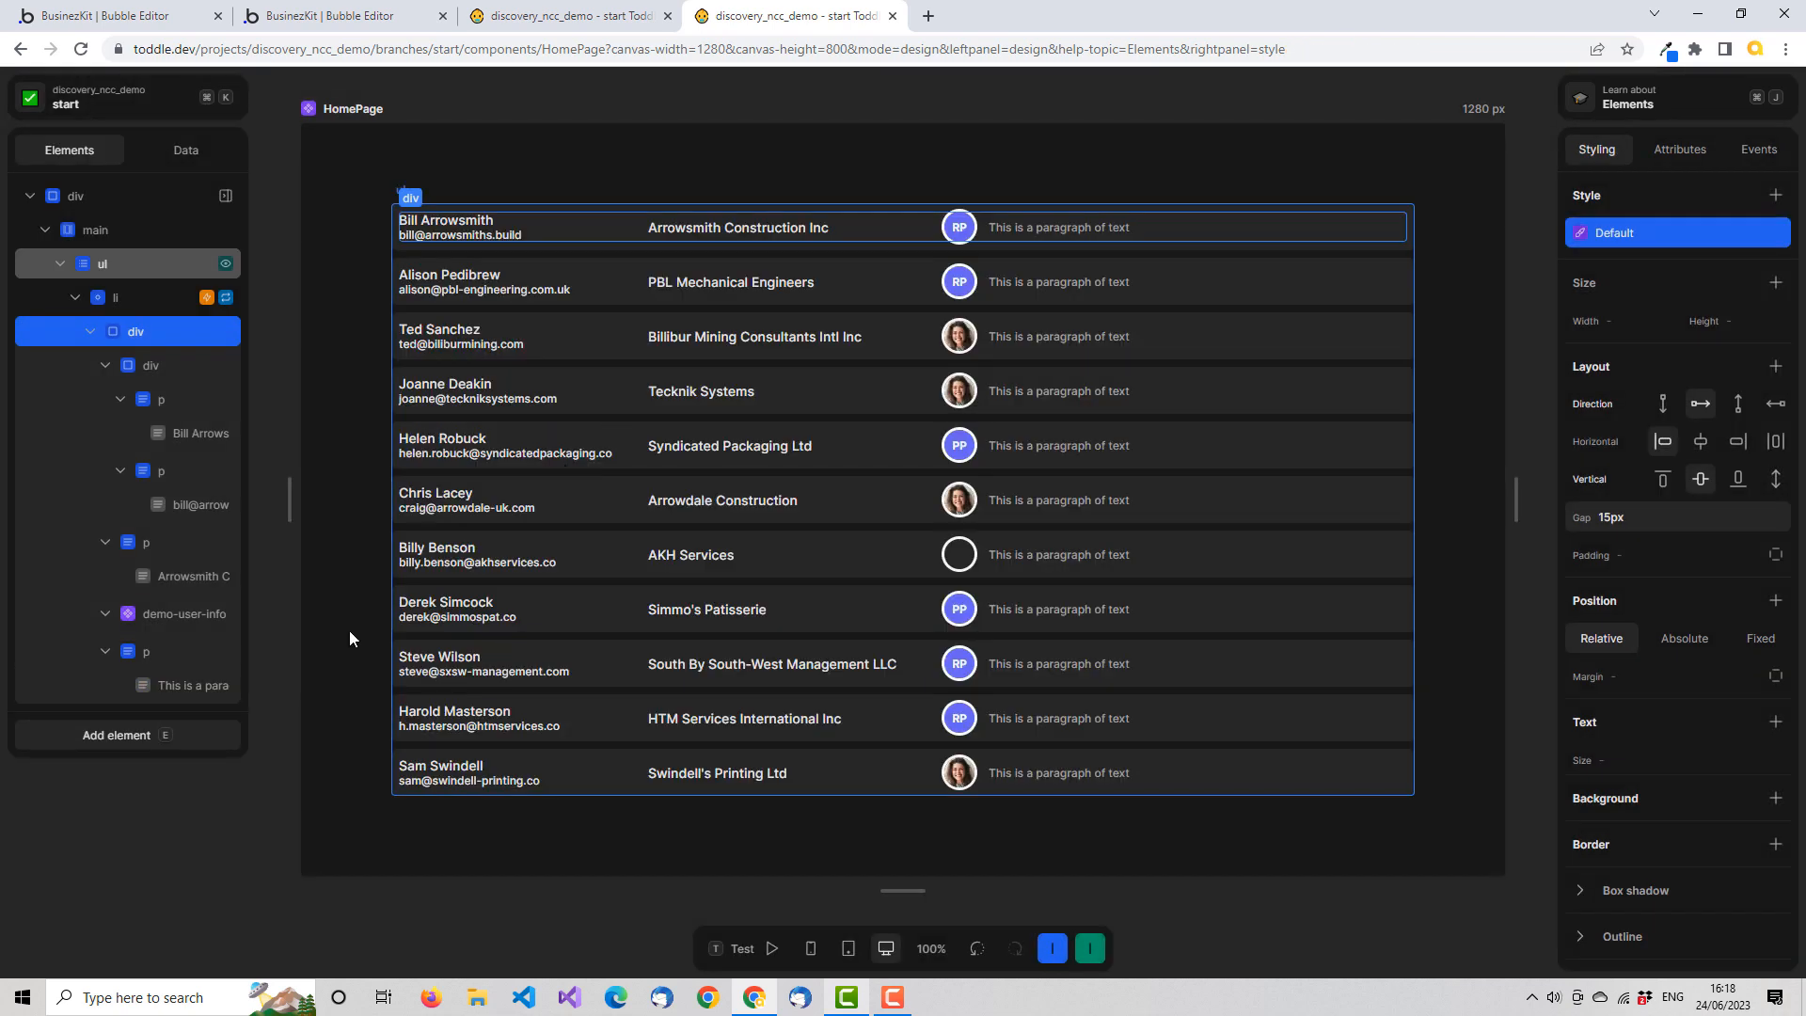
# Replace the new paragraph's text with "Clicked!"
pyautogui.click(156, 655)
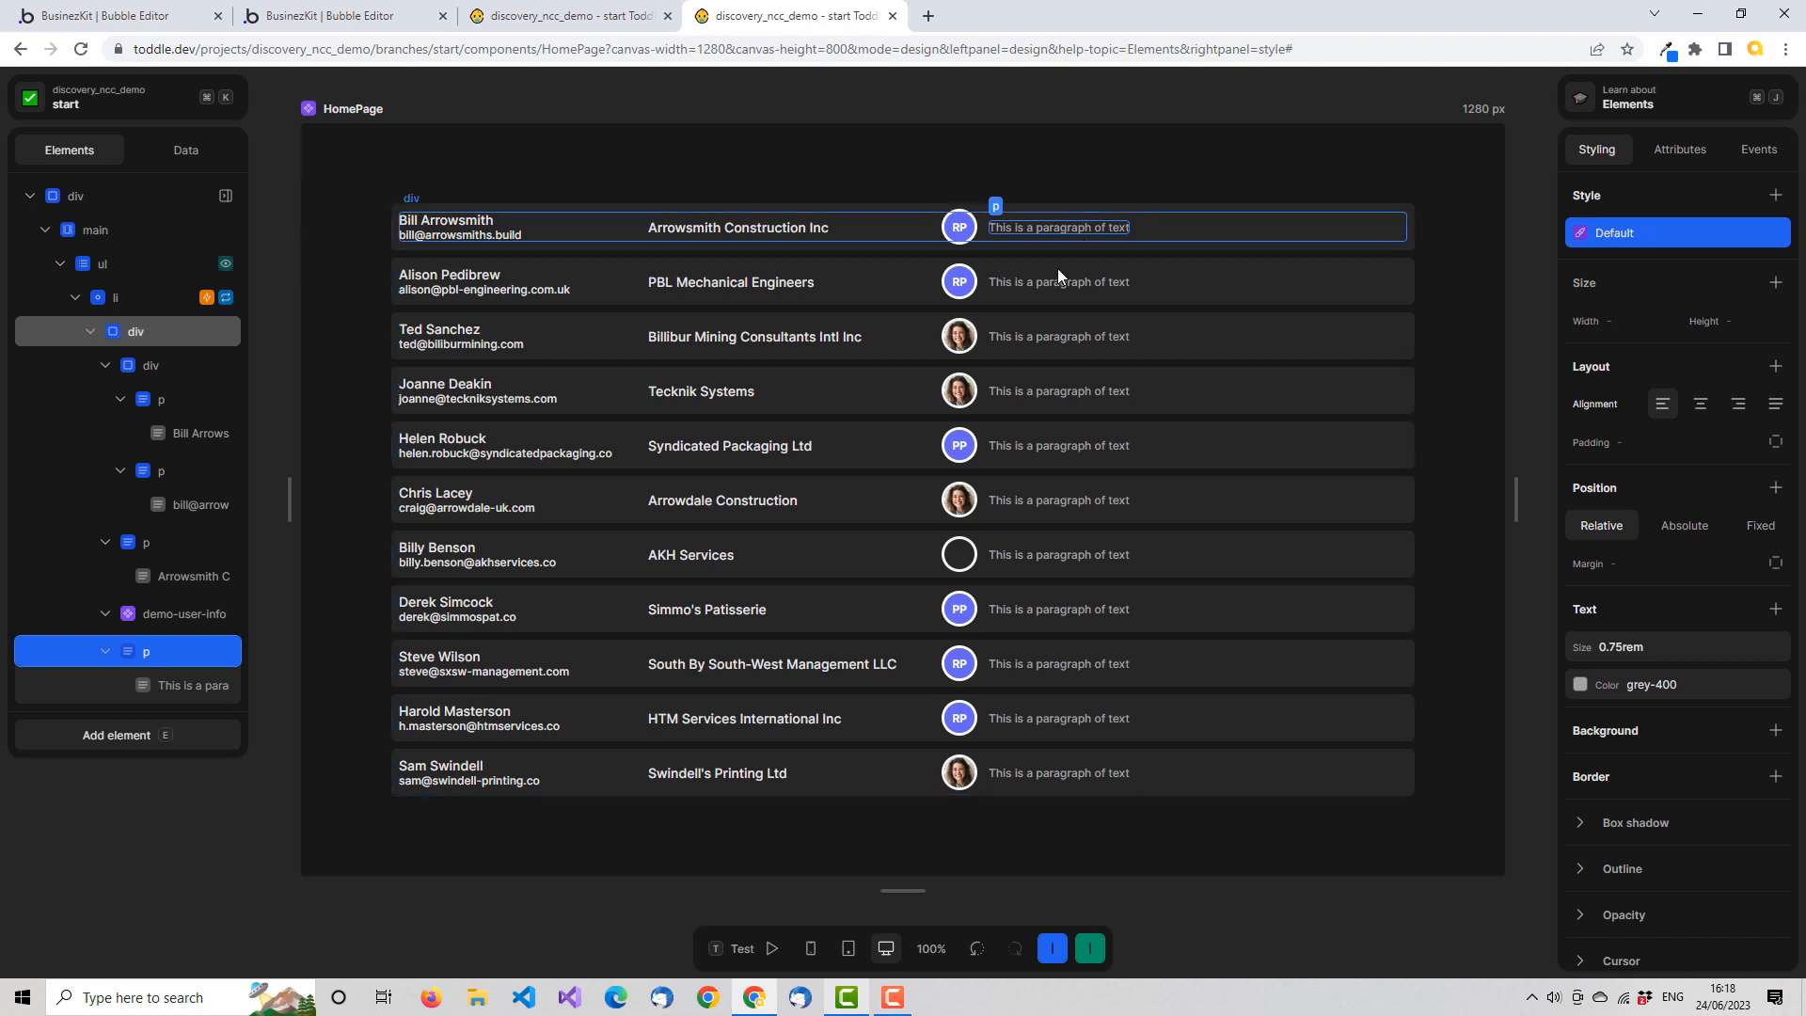
pyautogui.click(207, 687)
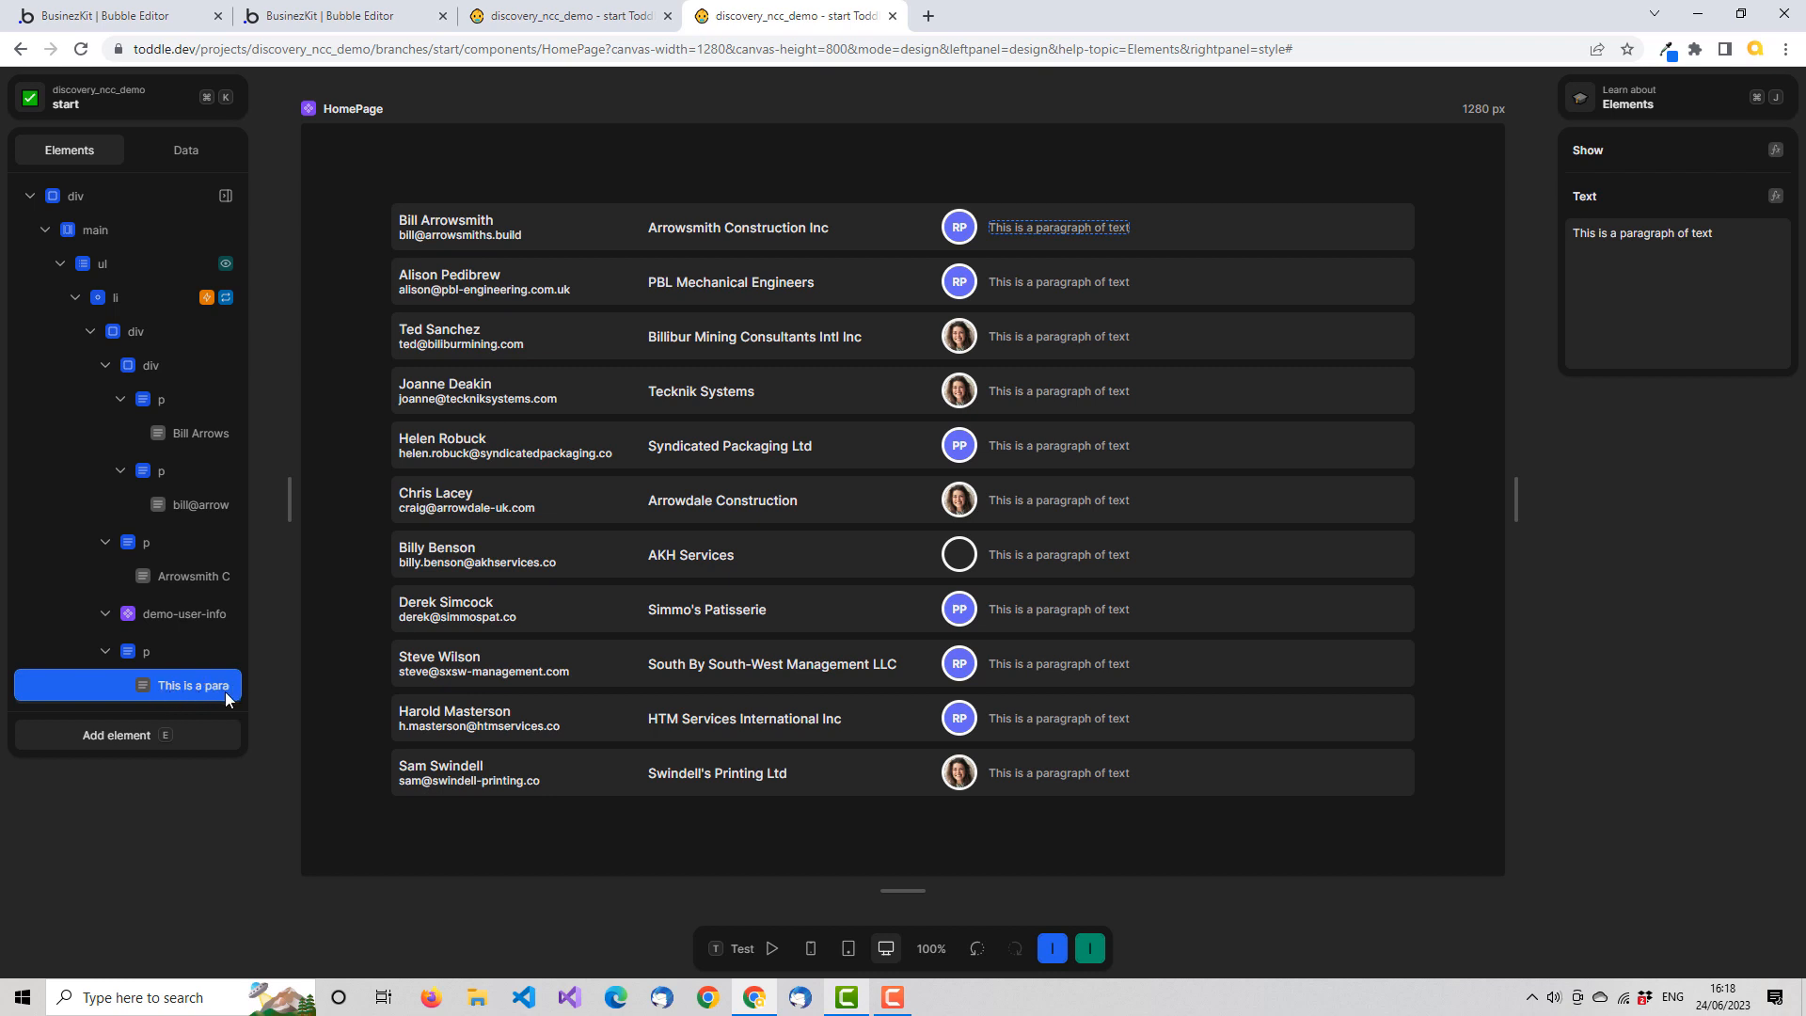
pyautogui.click(1689, 251)
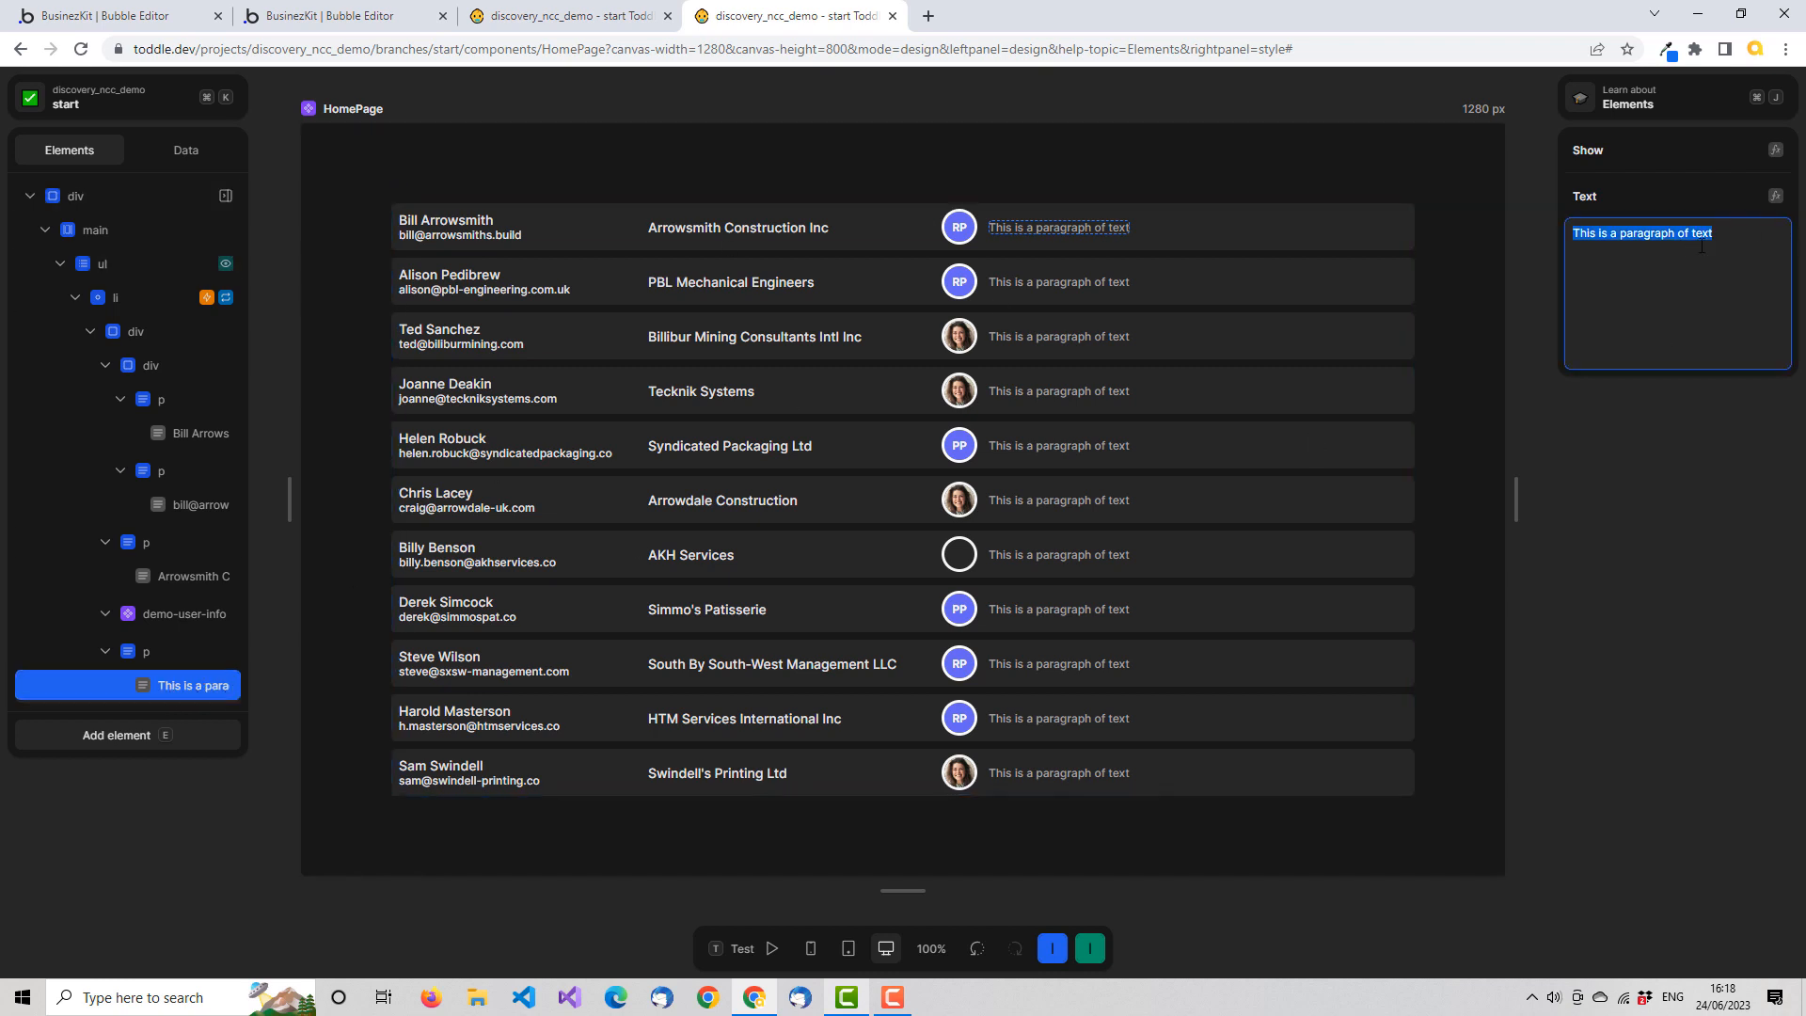
pyautogui.write('Click')
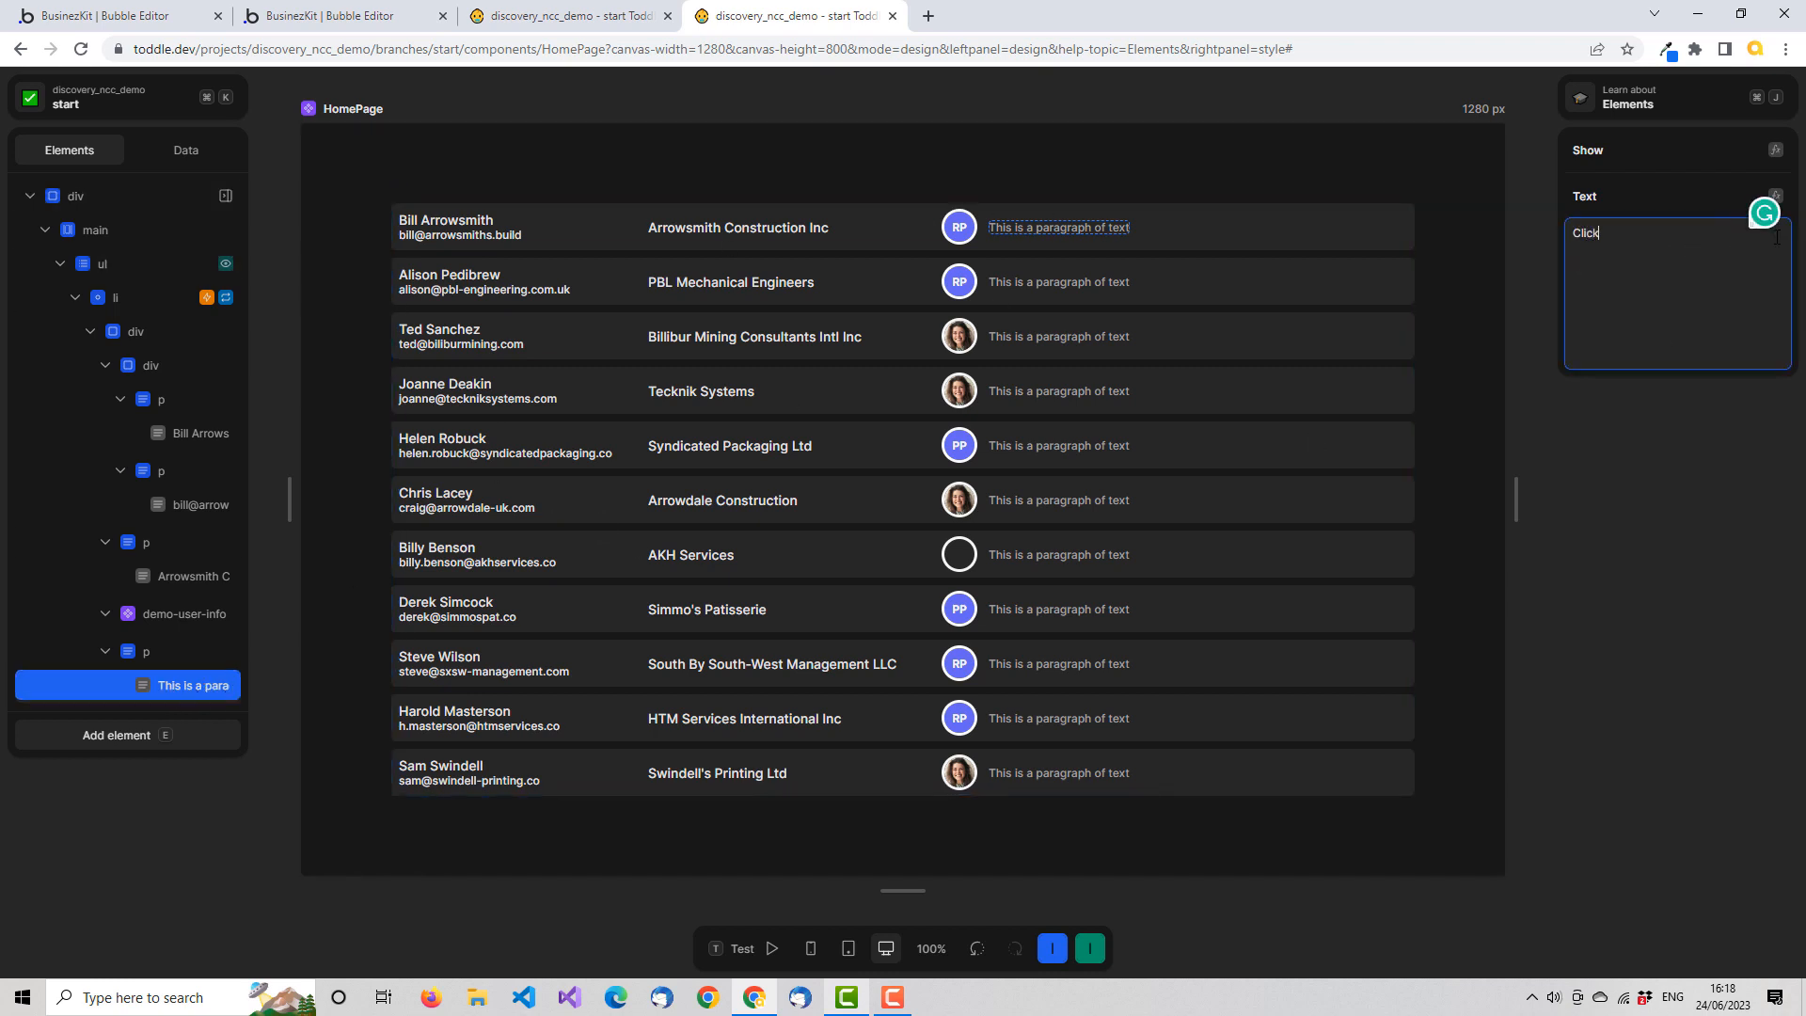
pyautogui.write('ed!')
pyautogui.press('Tab')
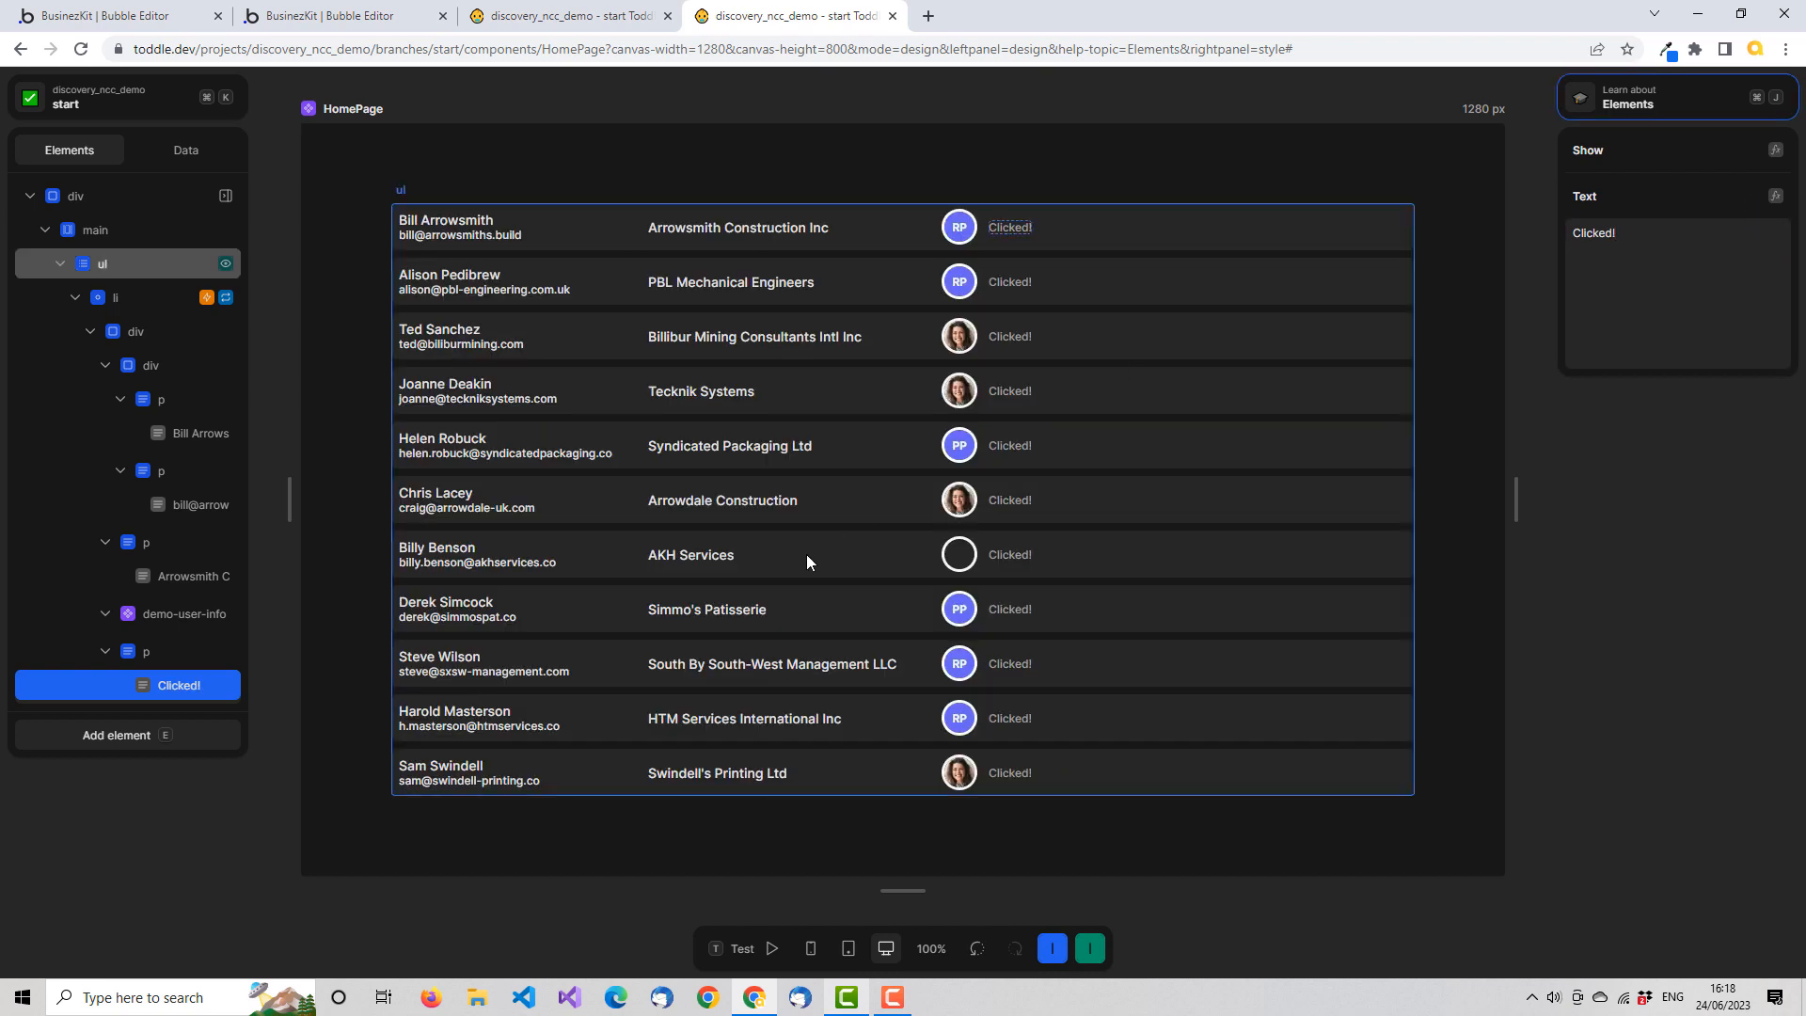
pyautogui.click(182, 657)
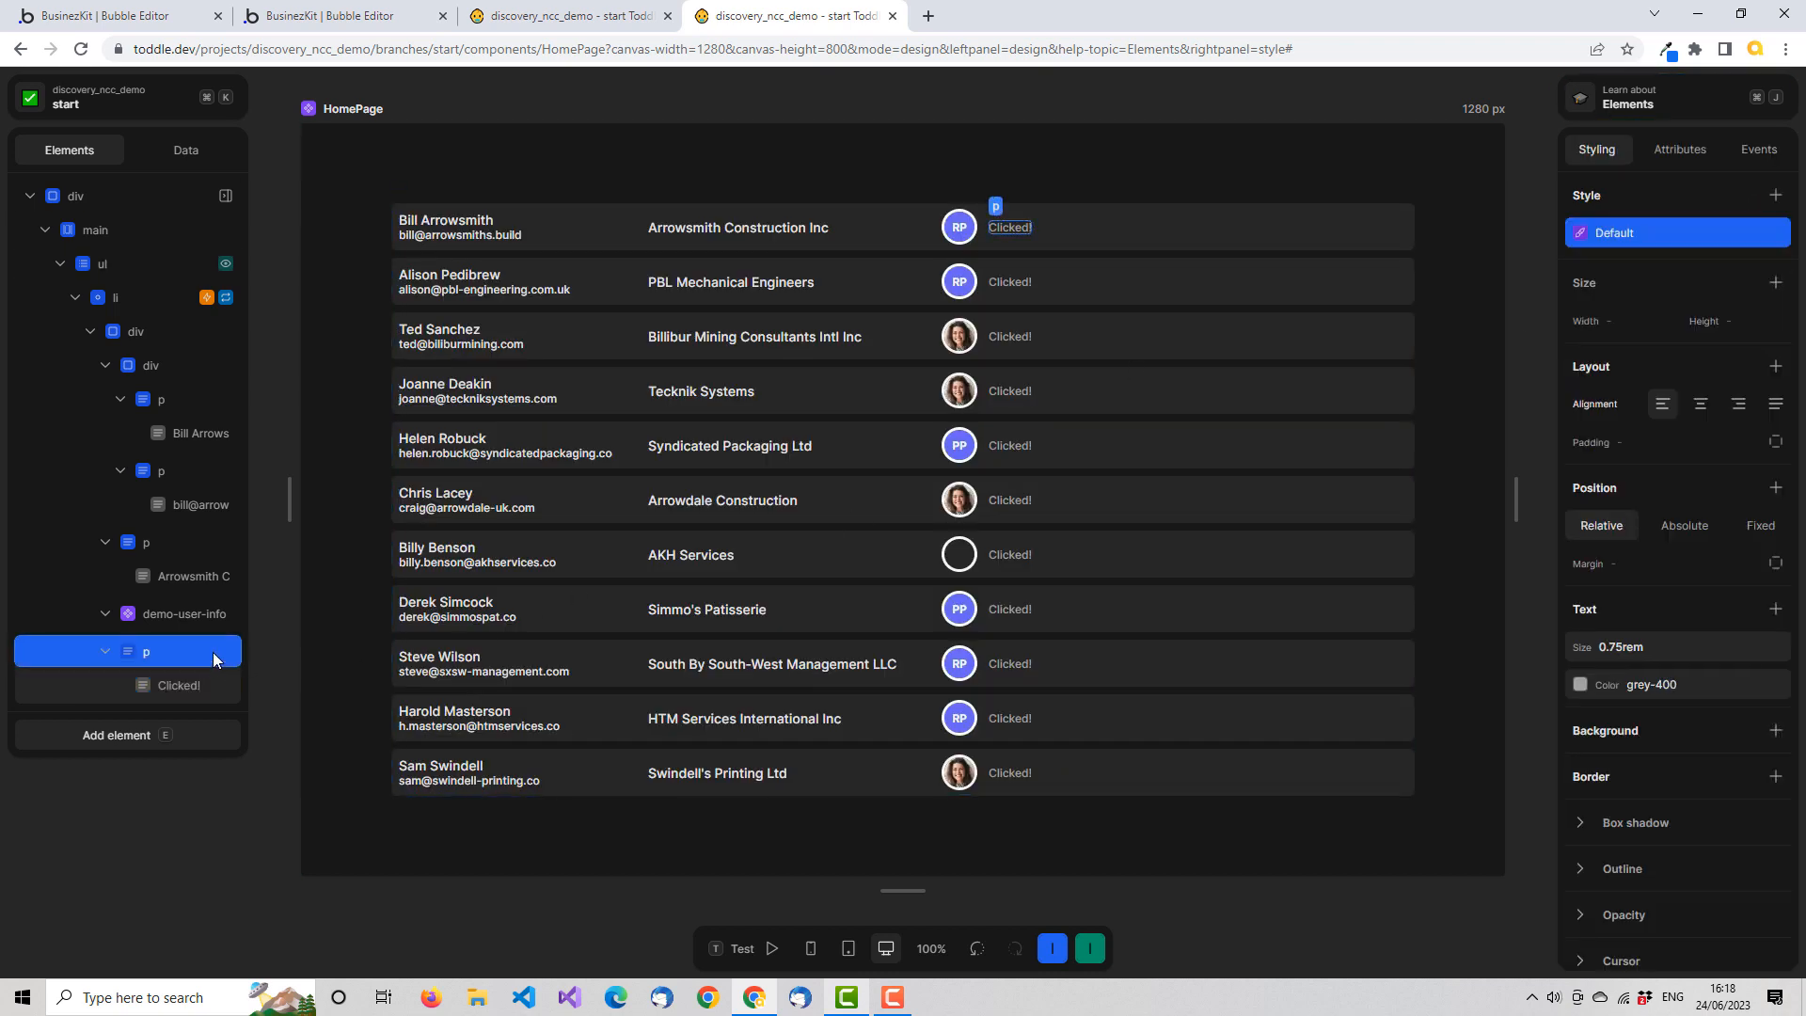
pyautogui.rightClick(212, 652)
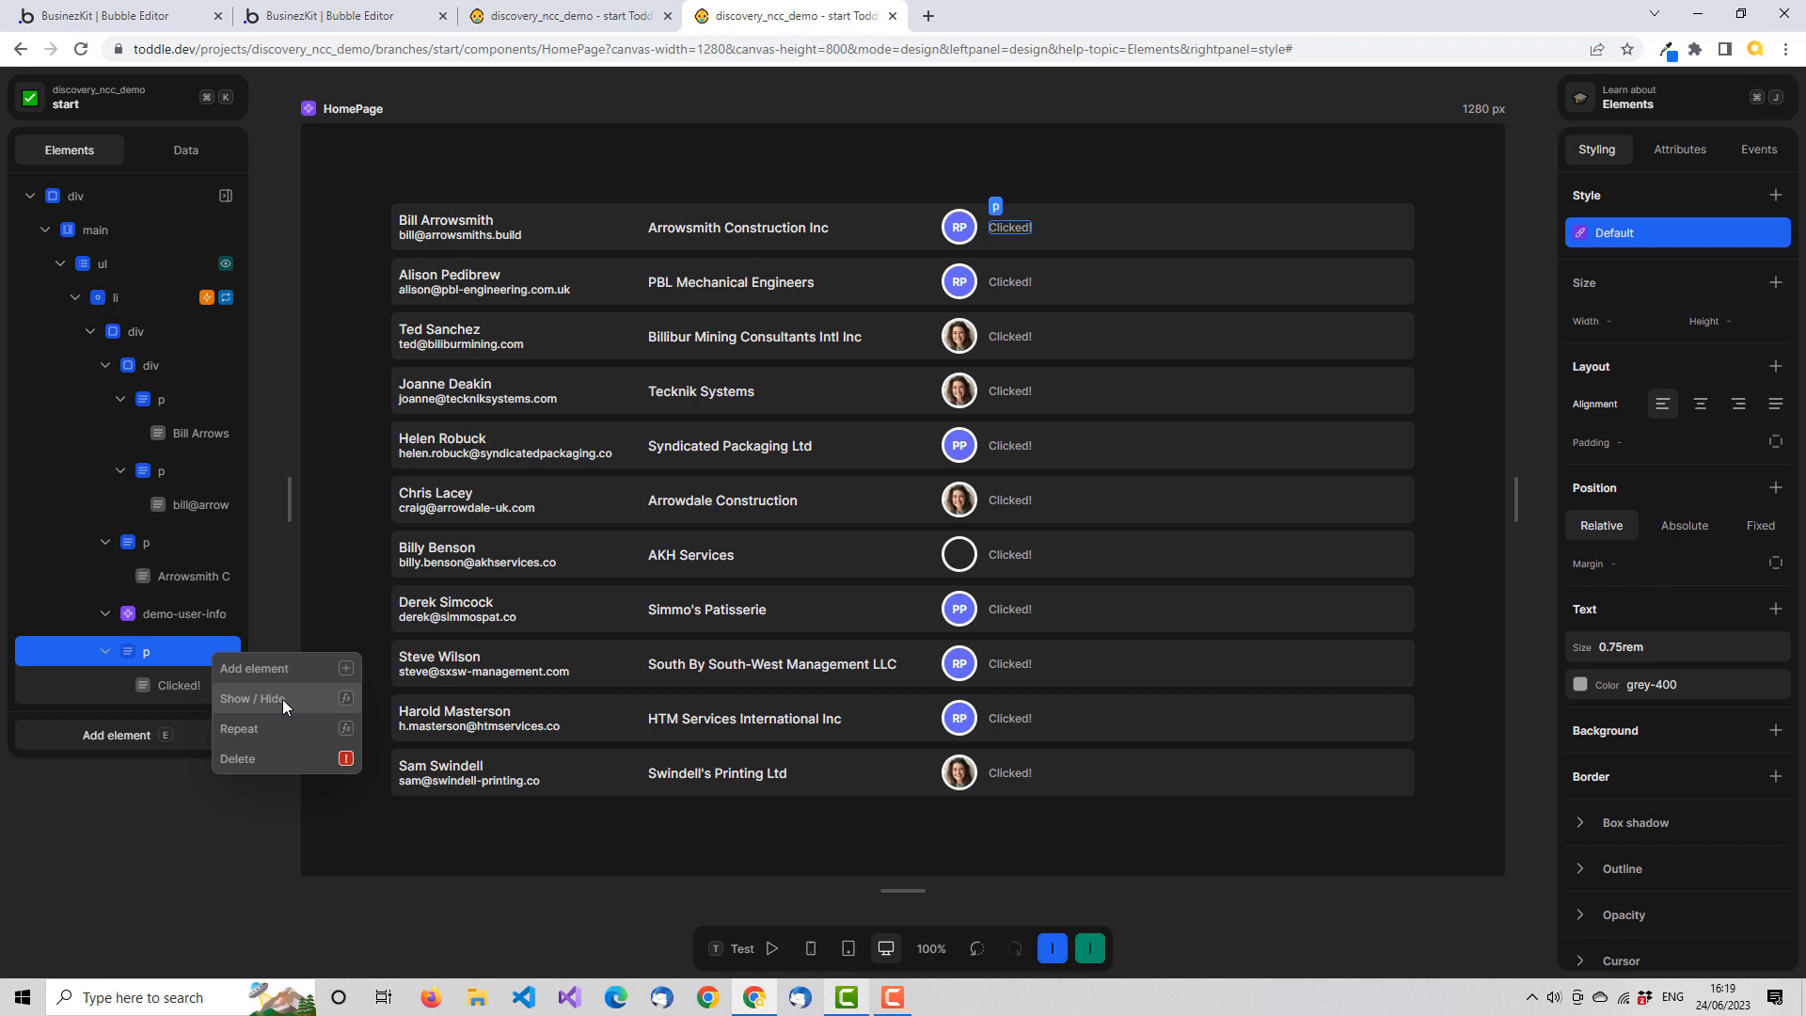
pyautogui.click(283, 698)
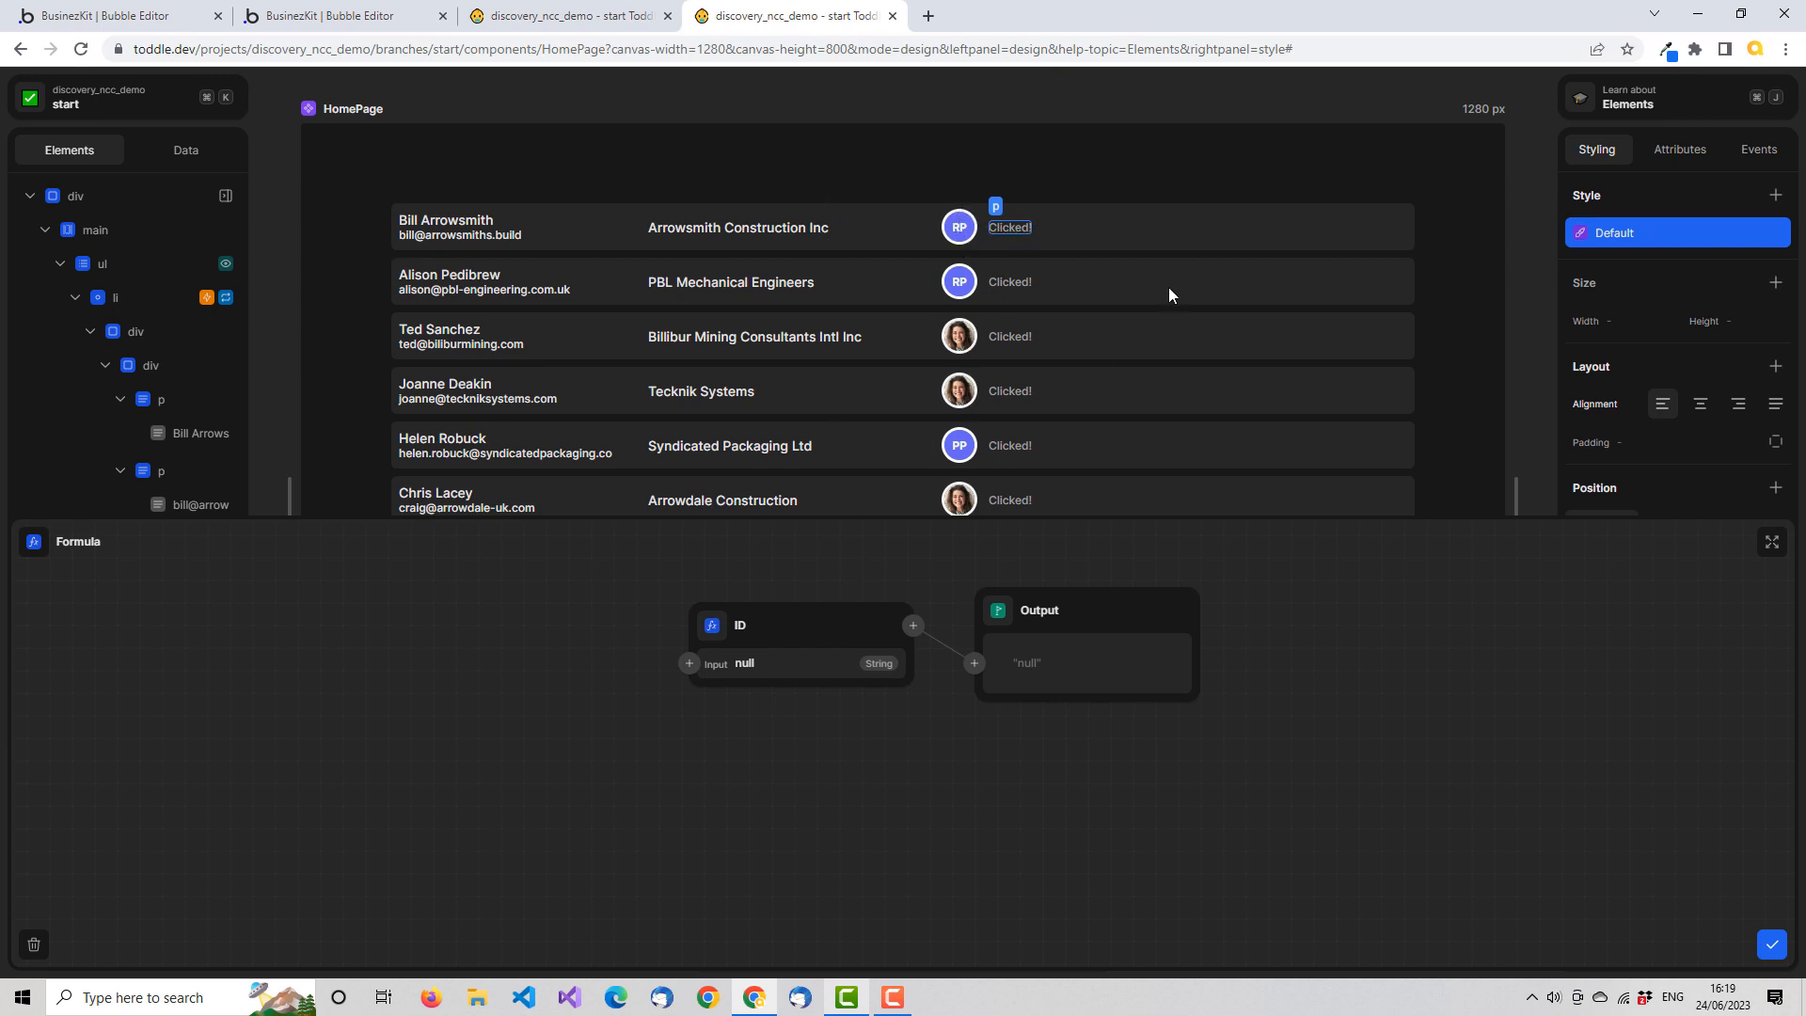
pyautogui.click(1772, 946)
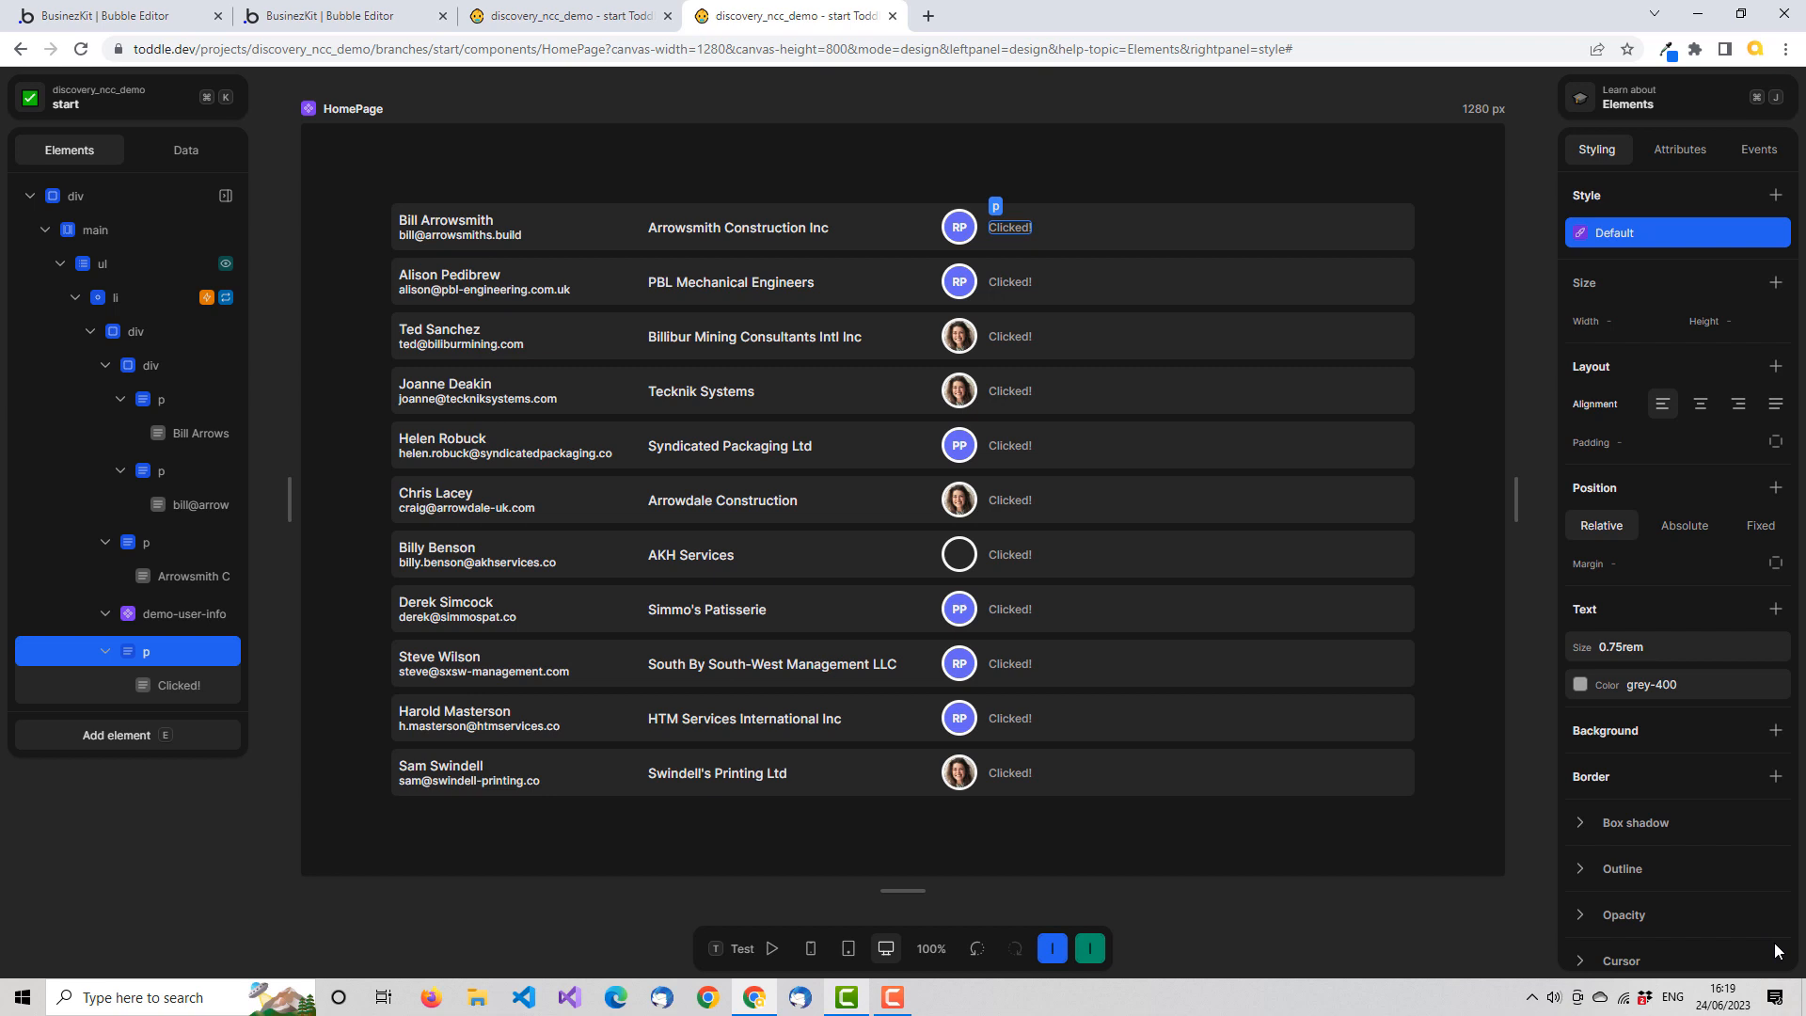
# Review the Click event workflow of the demo-user-info component in the list row
pyautogui.click(199, 615)
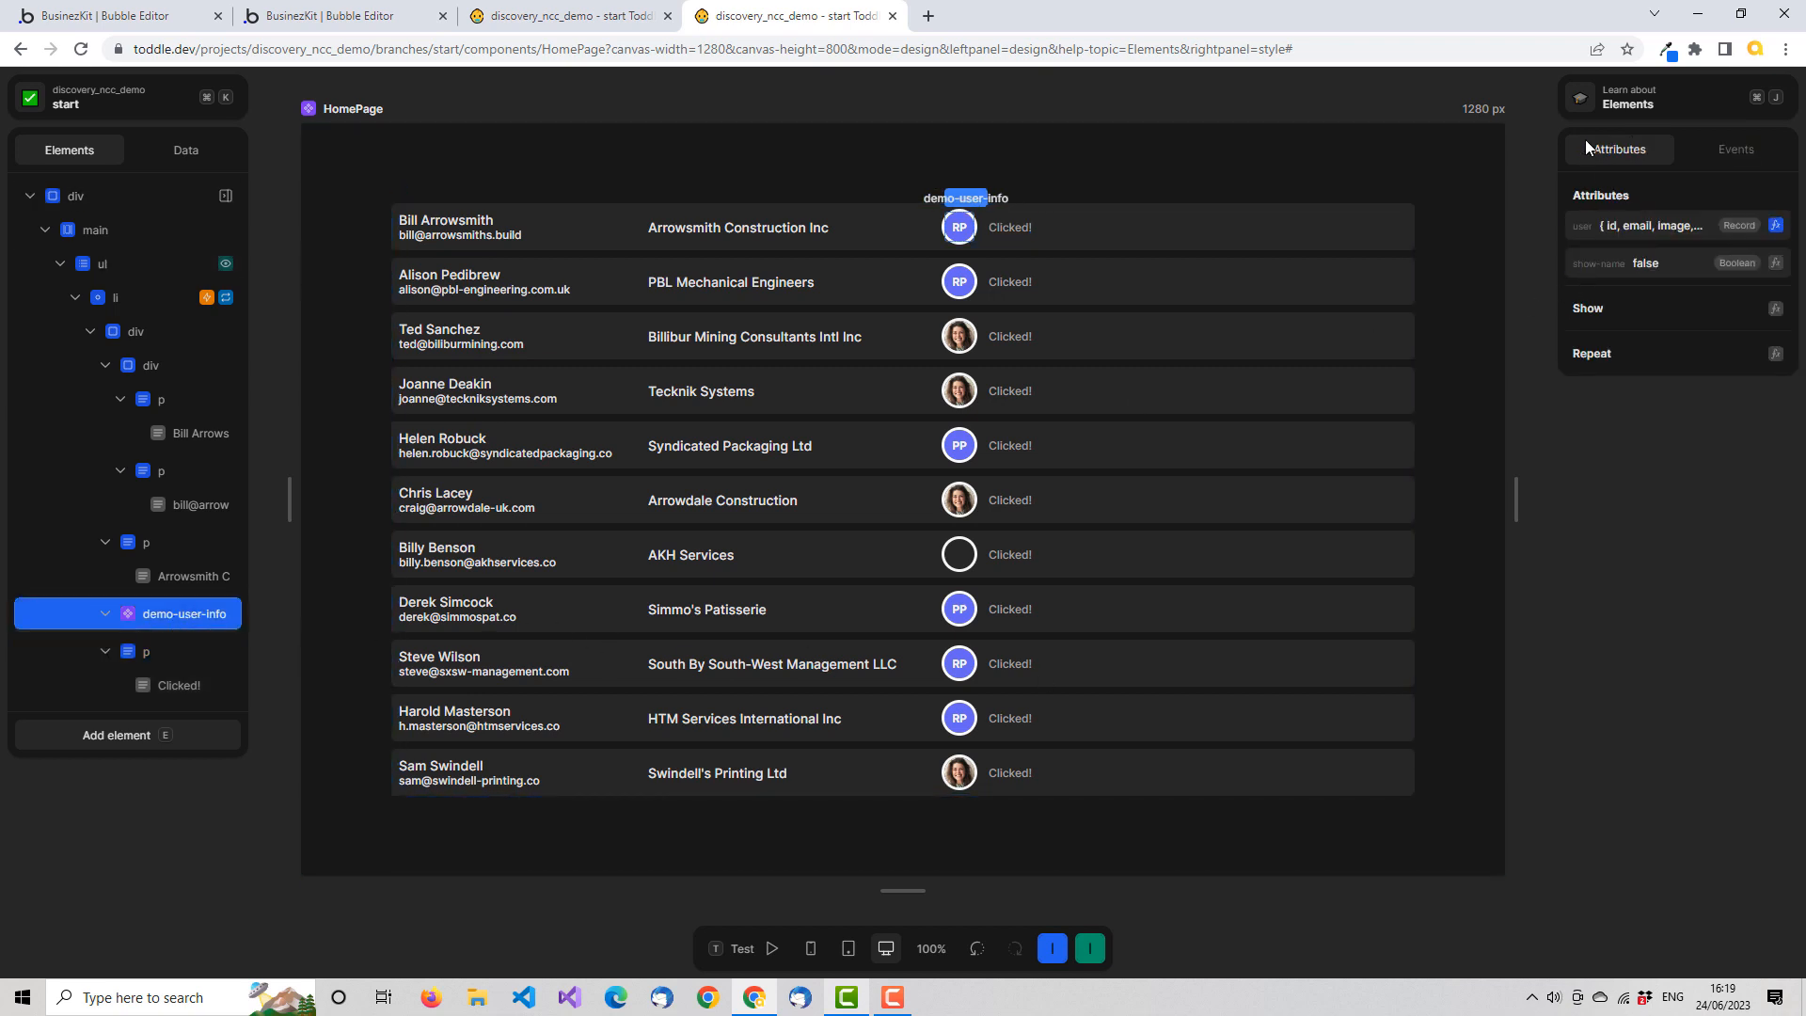
pyautogui.click(1738, 150)
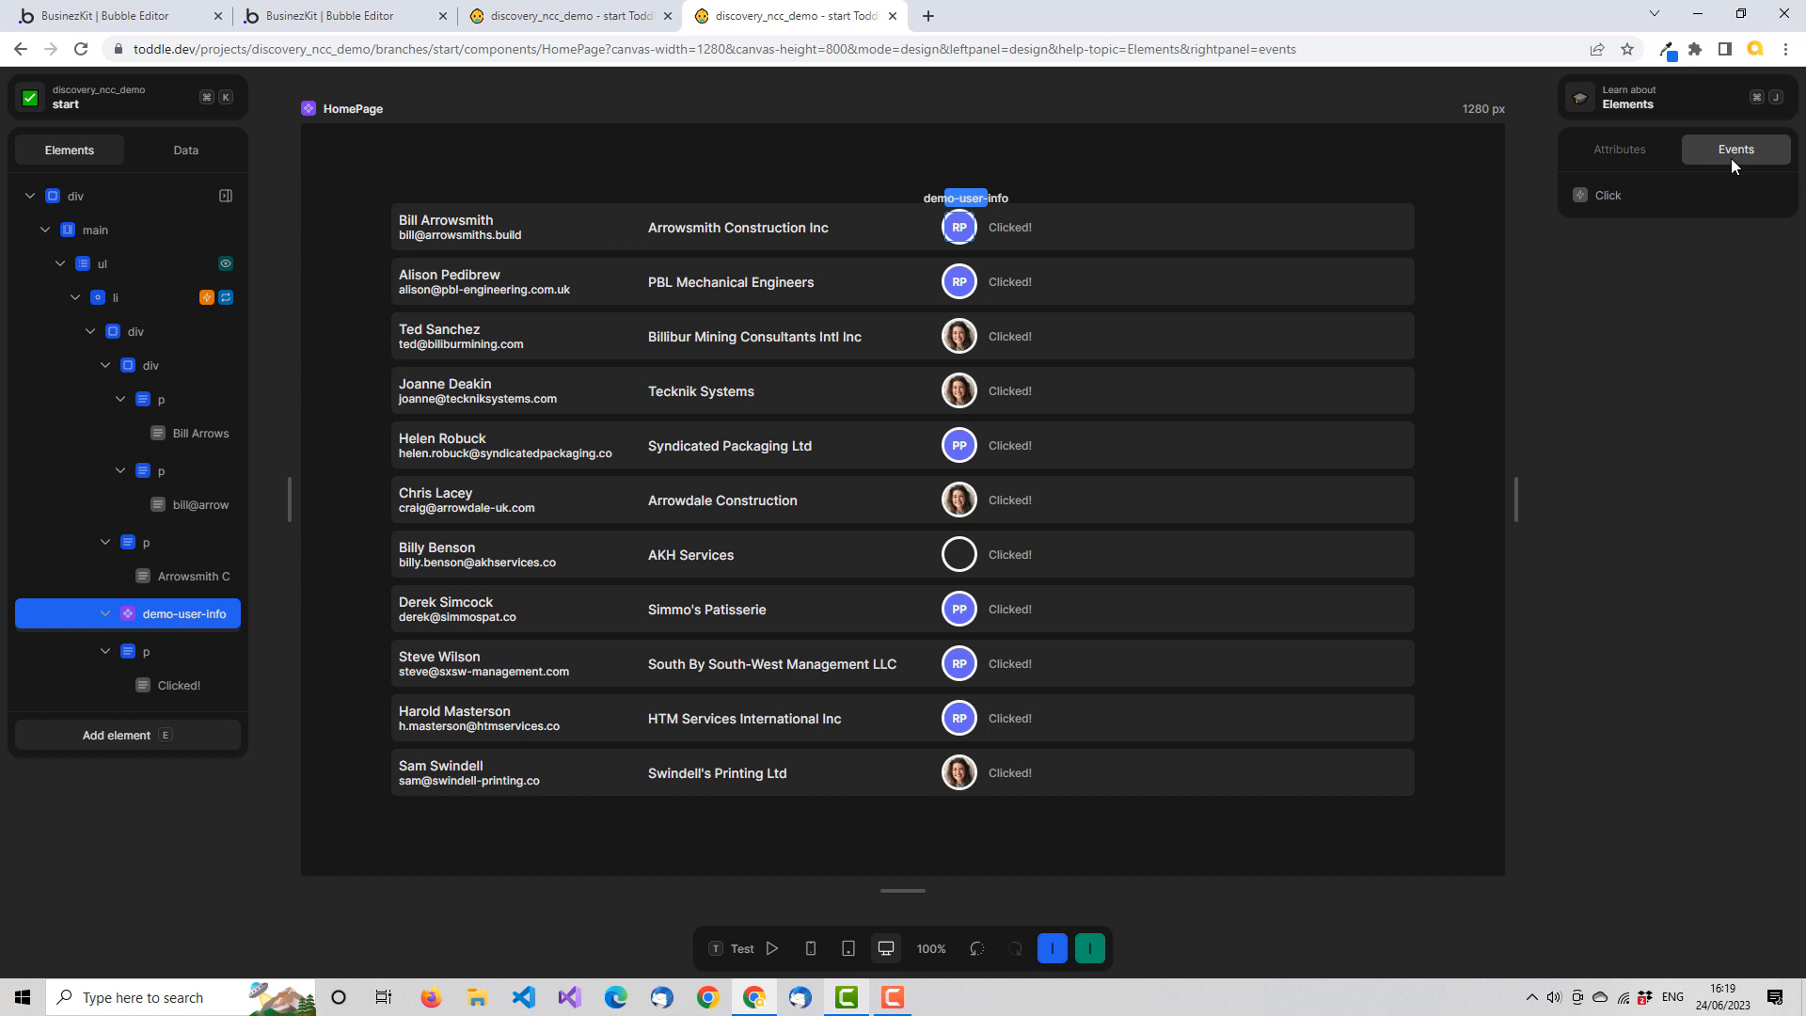
pyautogui.click(1626, 202)
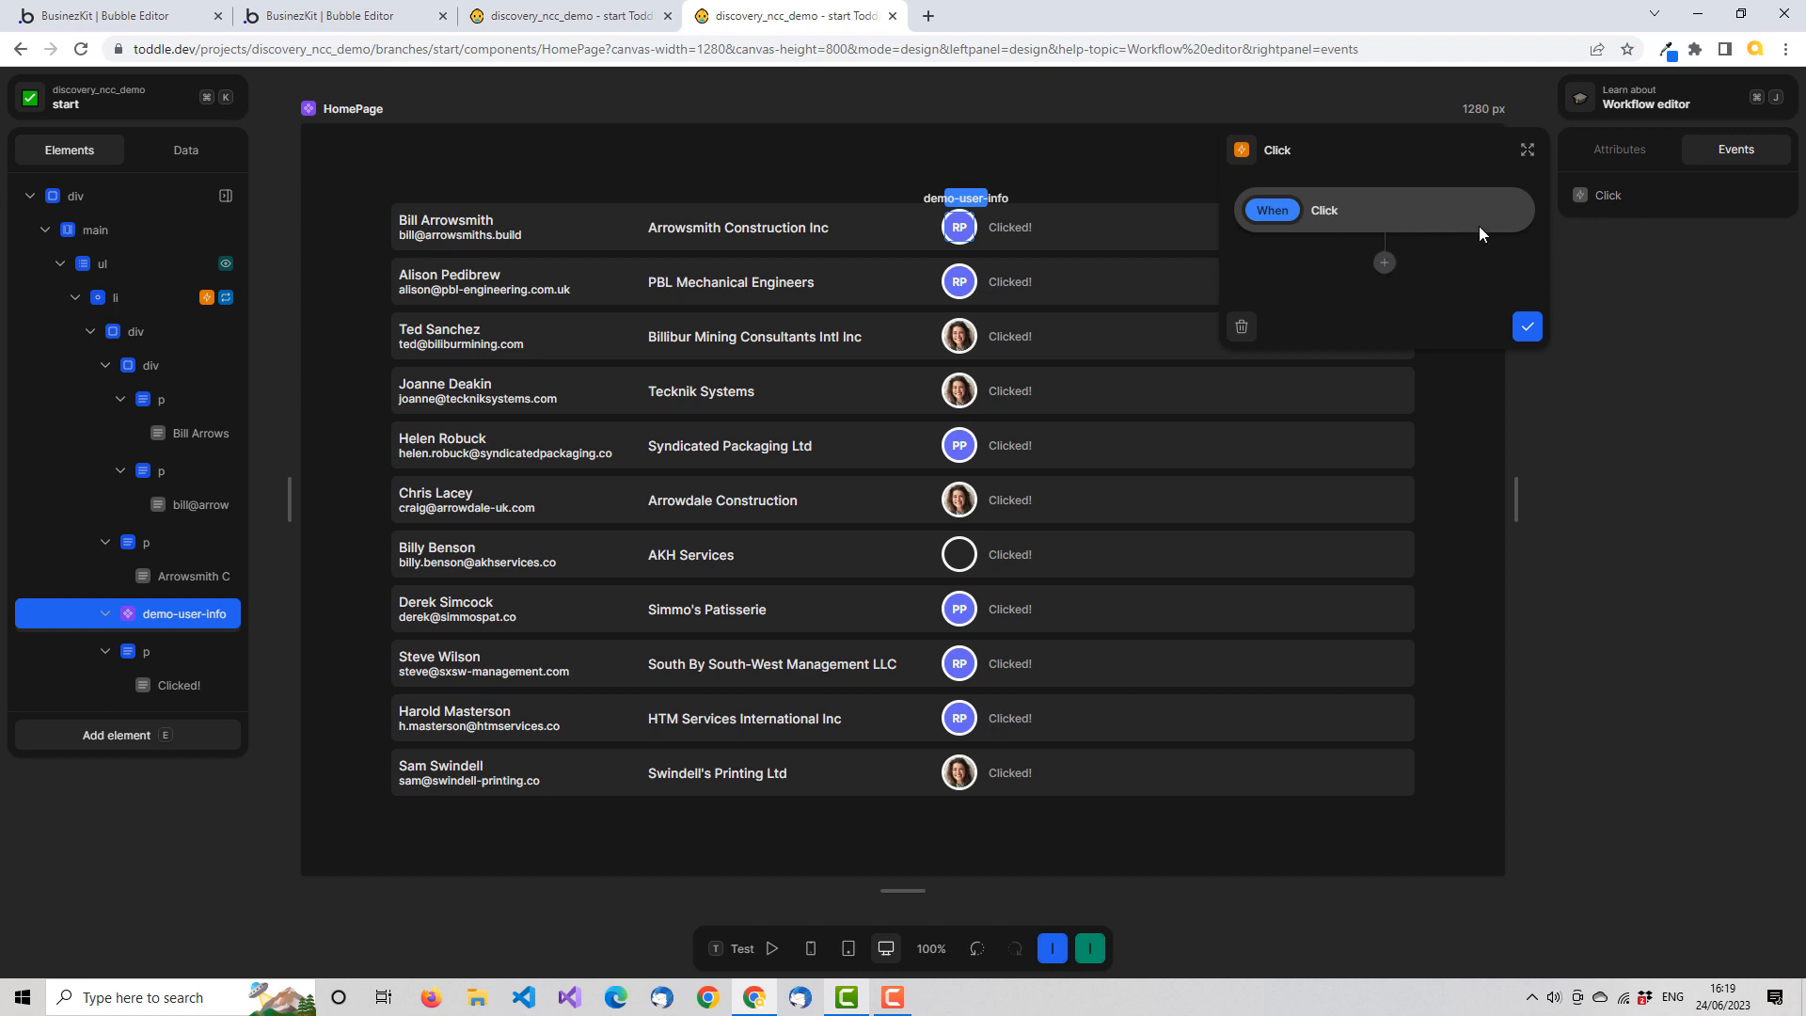
pyautogui.click(1528, 327)
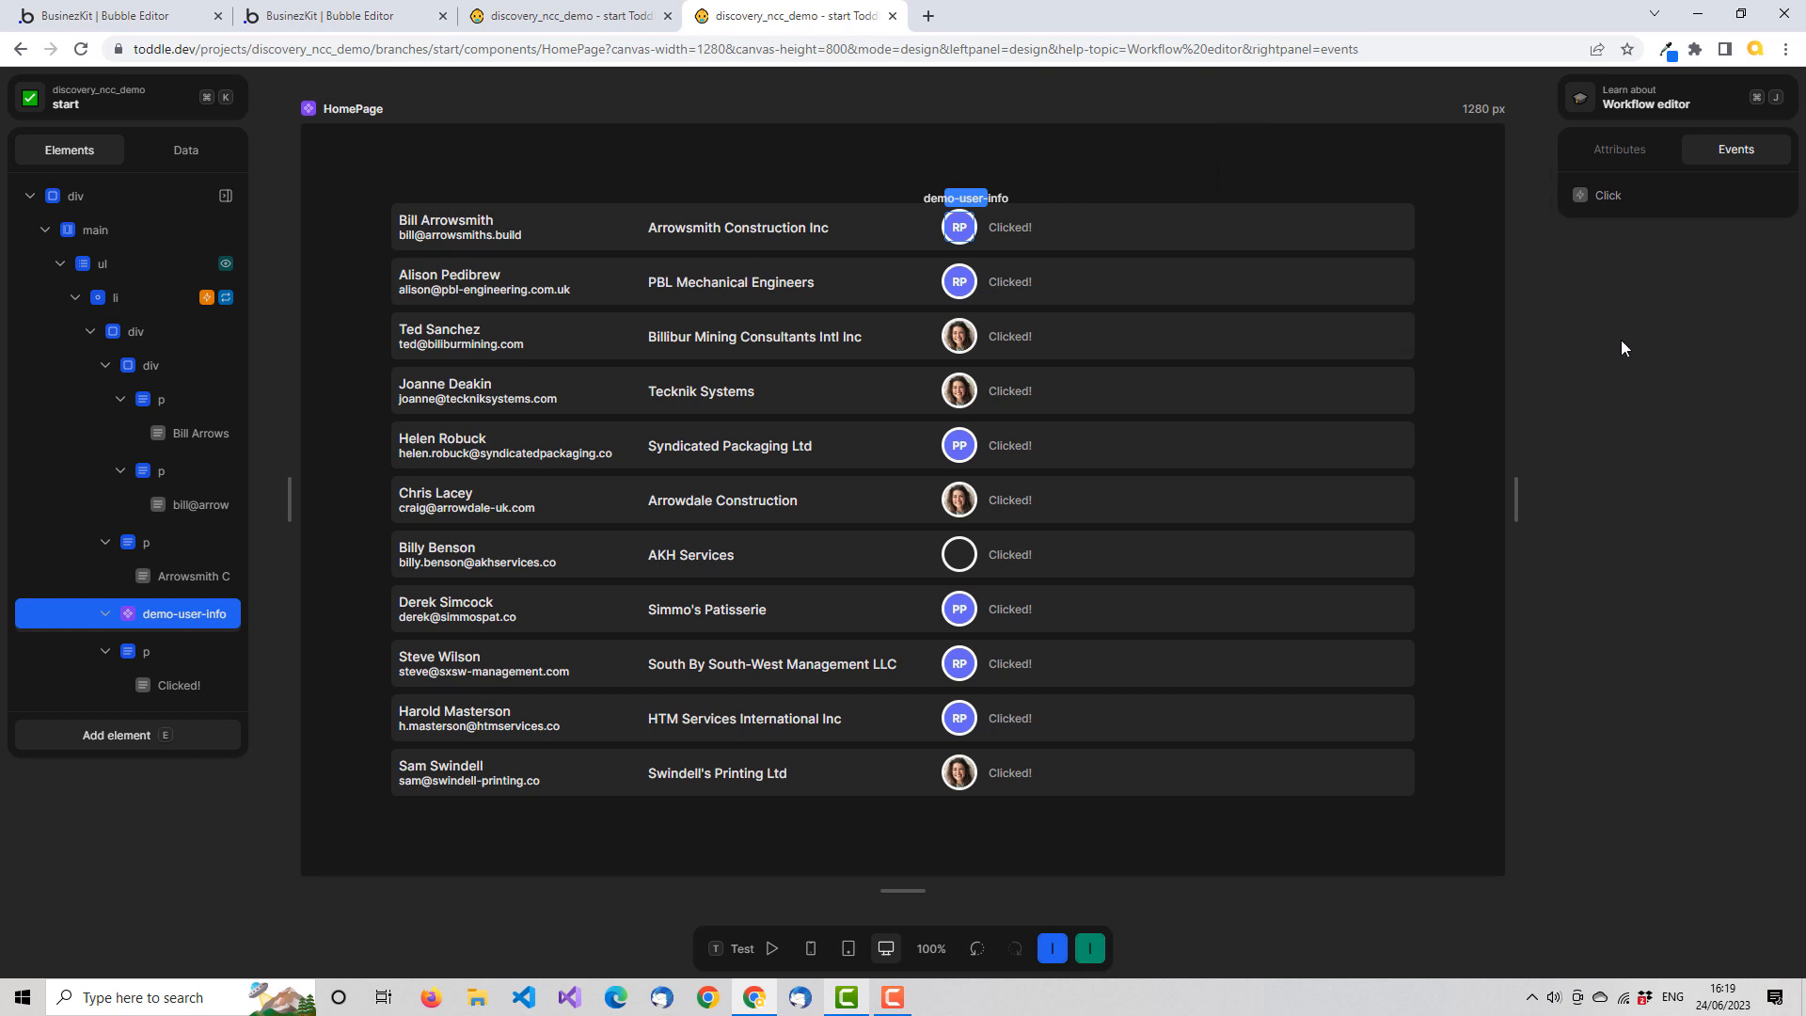
# Create a HomePage variable named selectedUserId with an initial value of 0
pyautogui.click(213, 153)
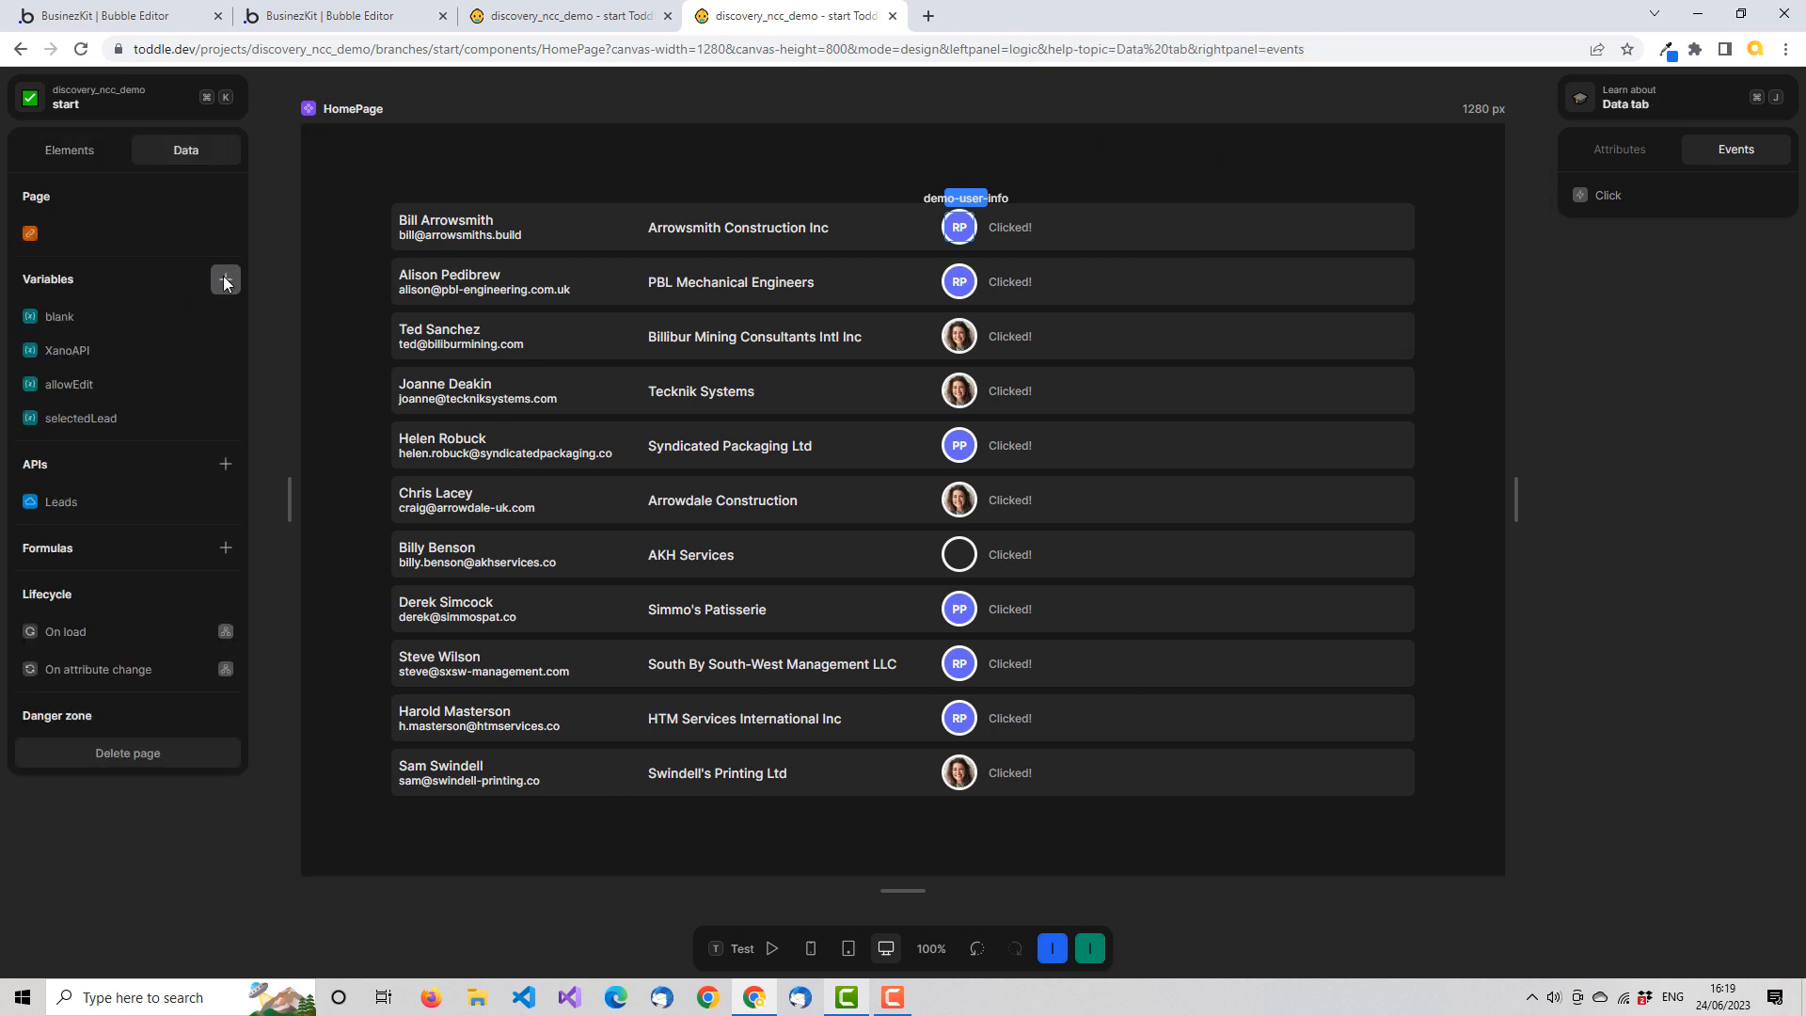
pyautogui.click(224, 277)
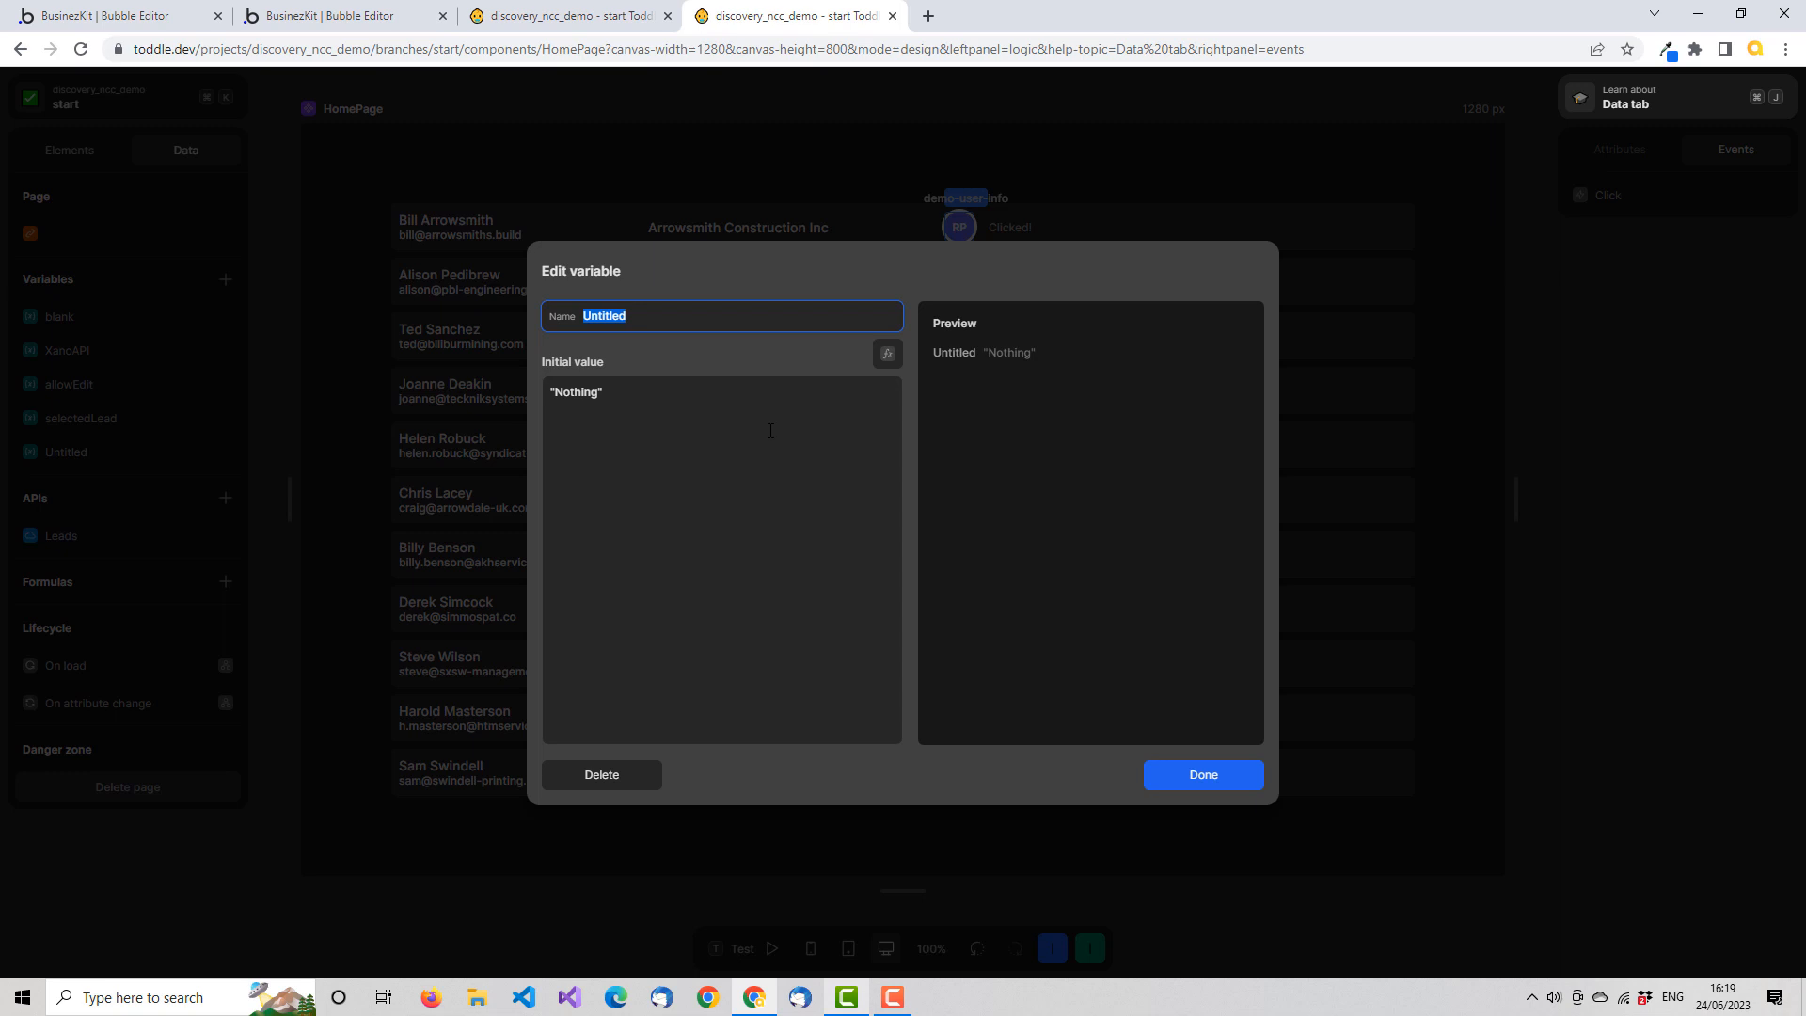
pyautogui.write('selectedUserId')
pyautogui.press('Tab')
pyautogui.tripleClick(615, 389)
pyautogui.write('0')
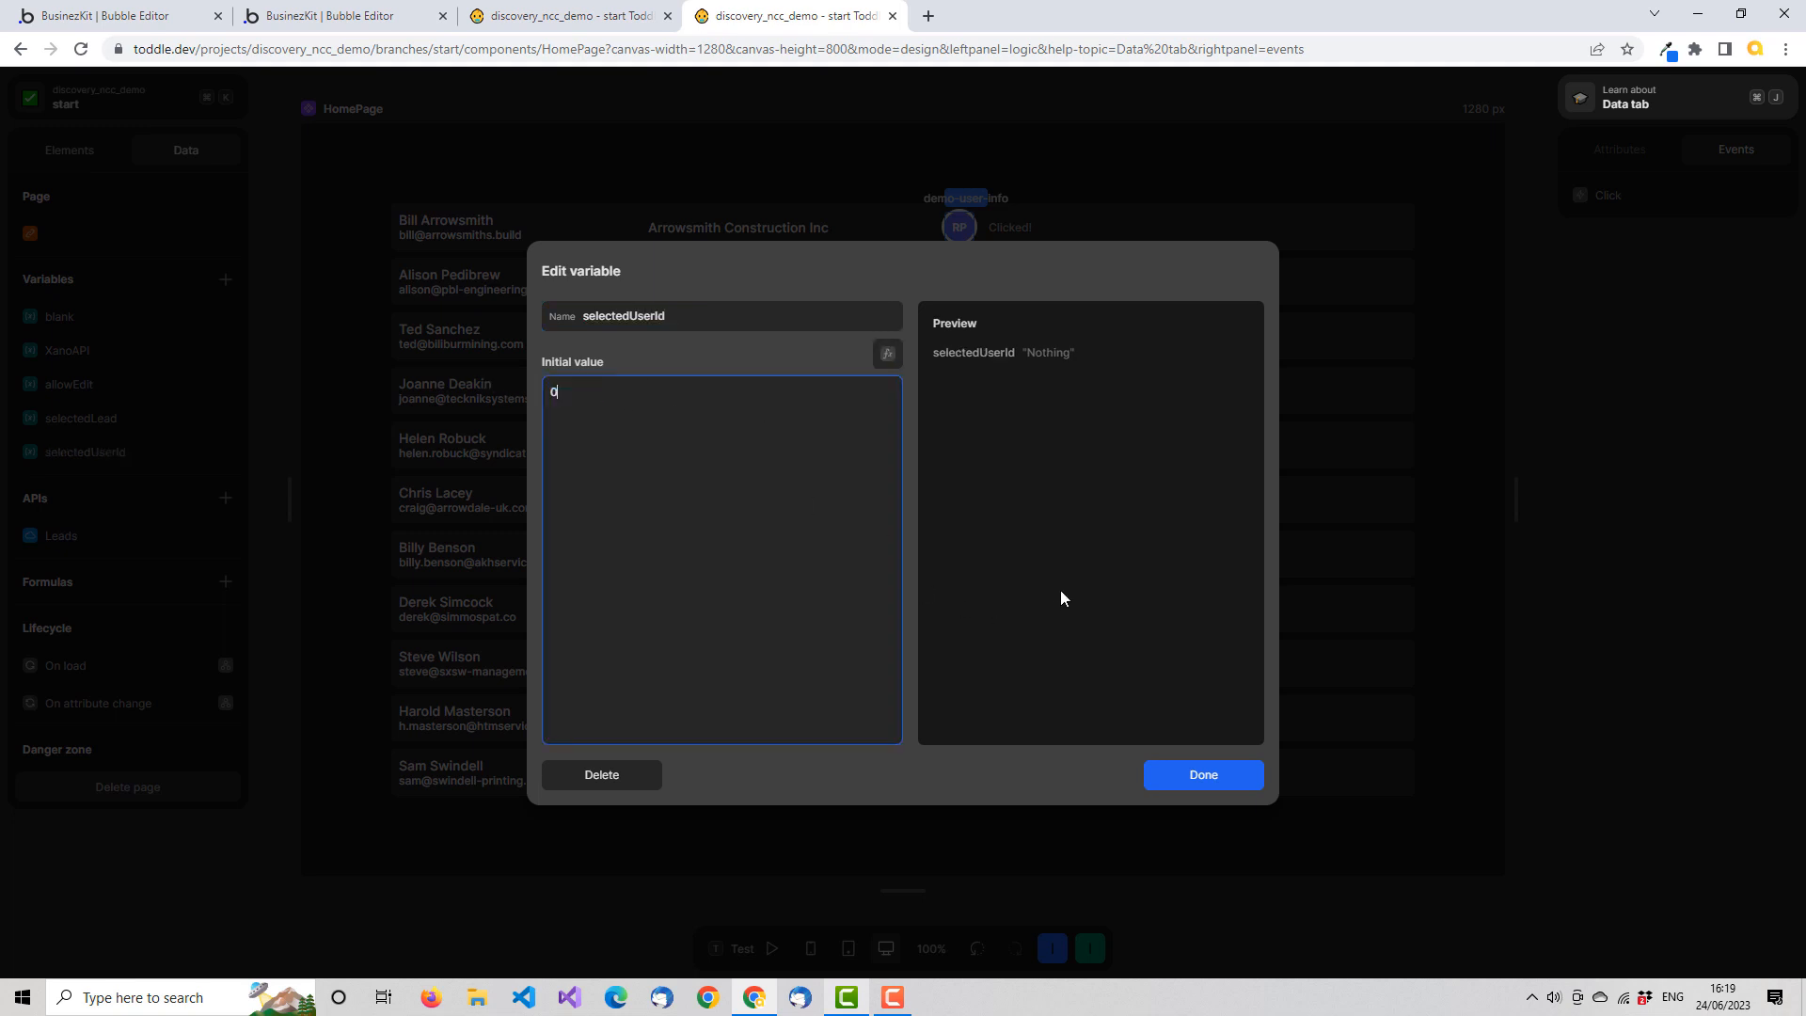
pyautogui.click(1210, 774)
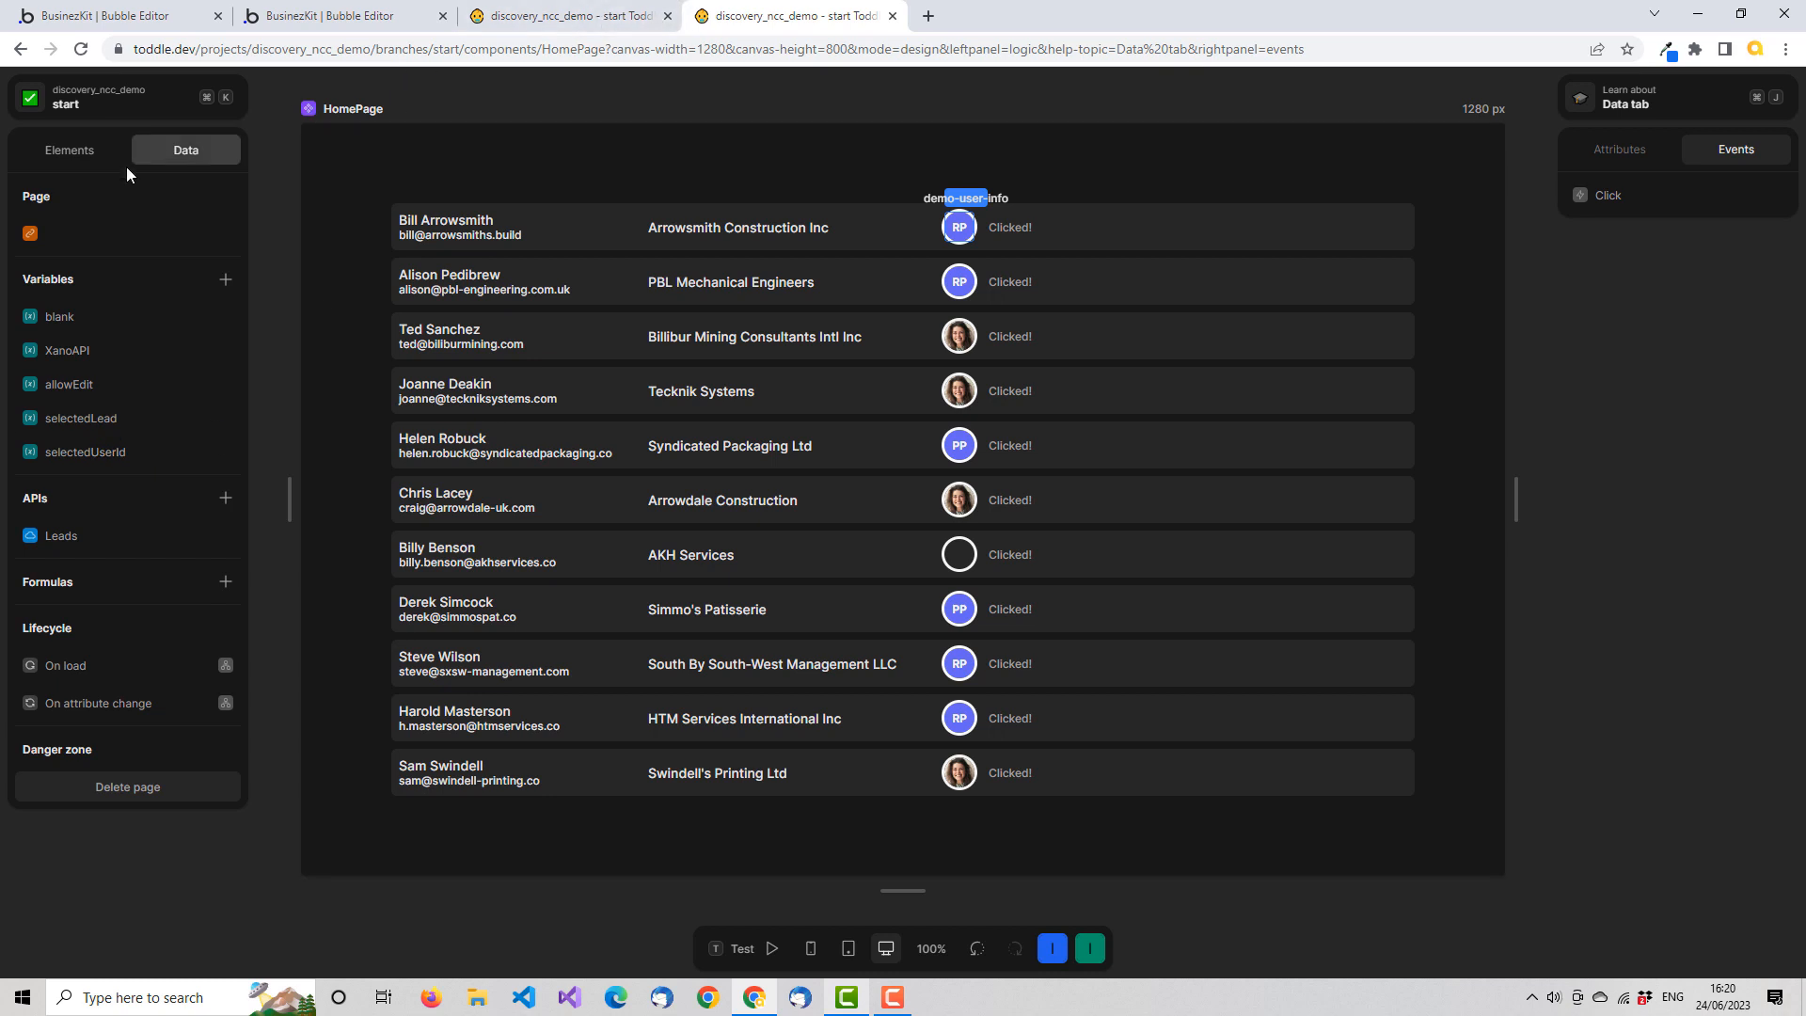
# Add a Set: selectedUserId action to the demo-user-info Click event, using the Event data as its value
pyautogui.click(88, 150)
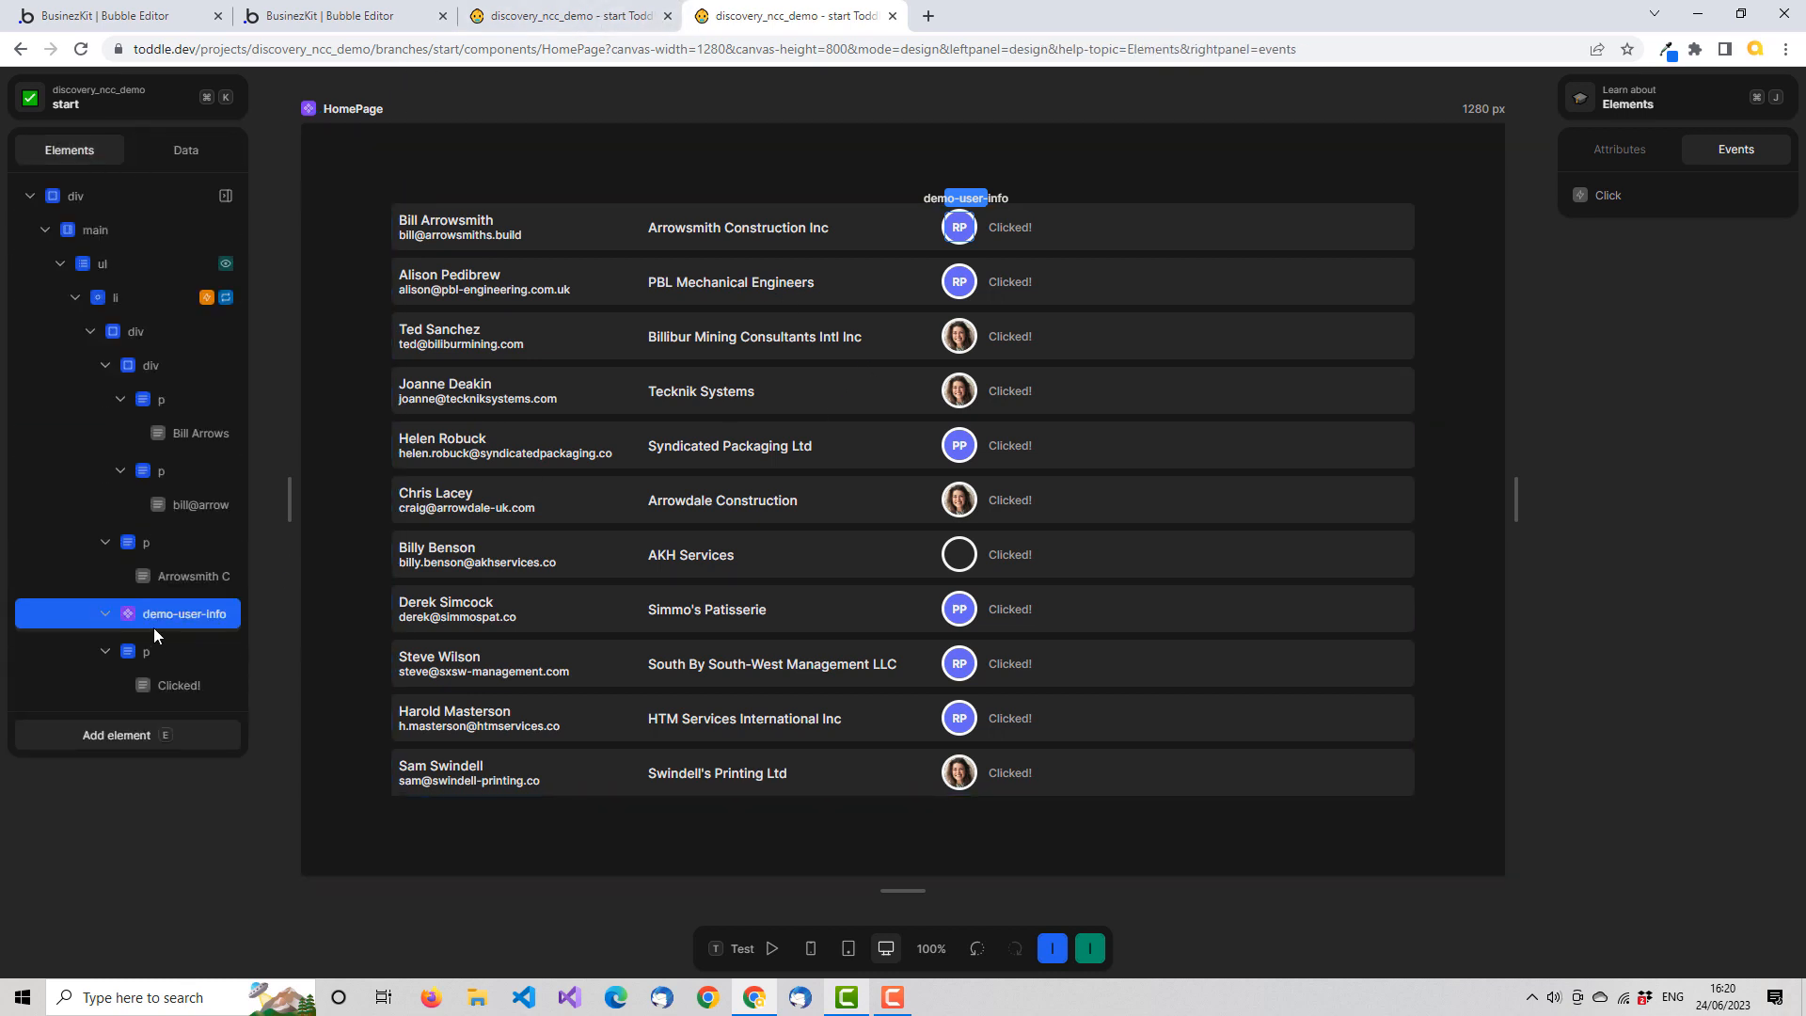
pyautogui.click(1605, 194)
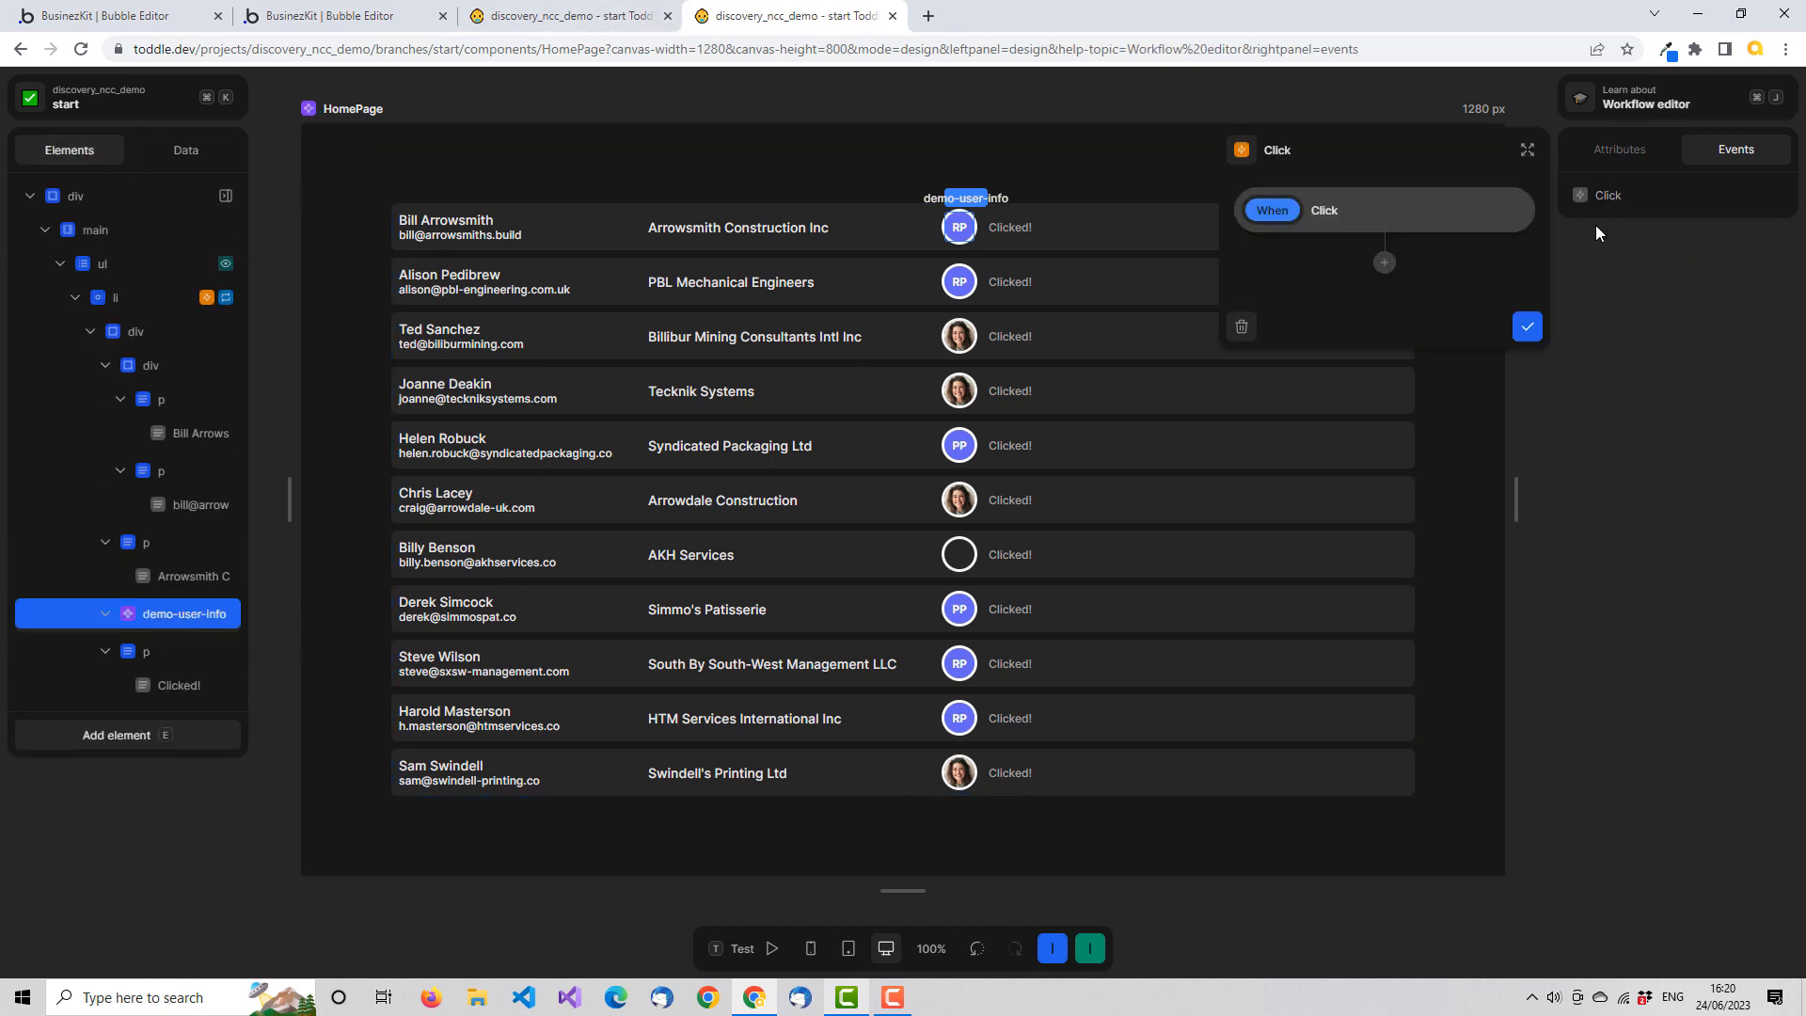
pyautogui.click(1384, 263)
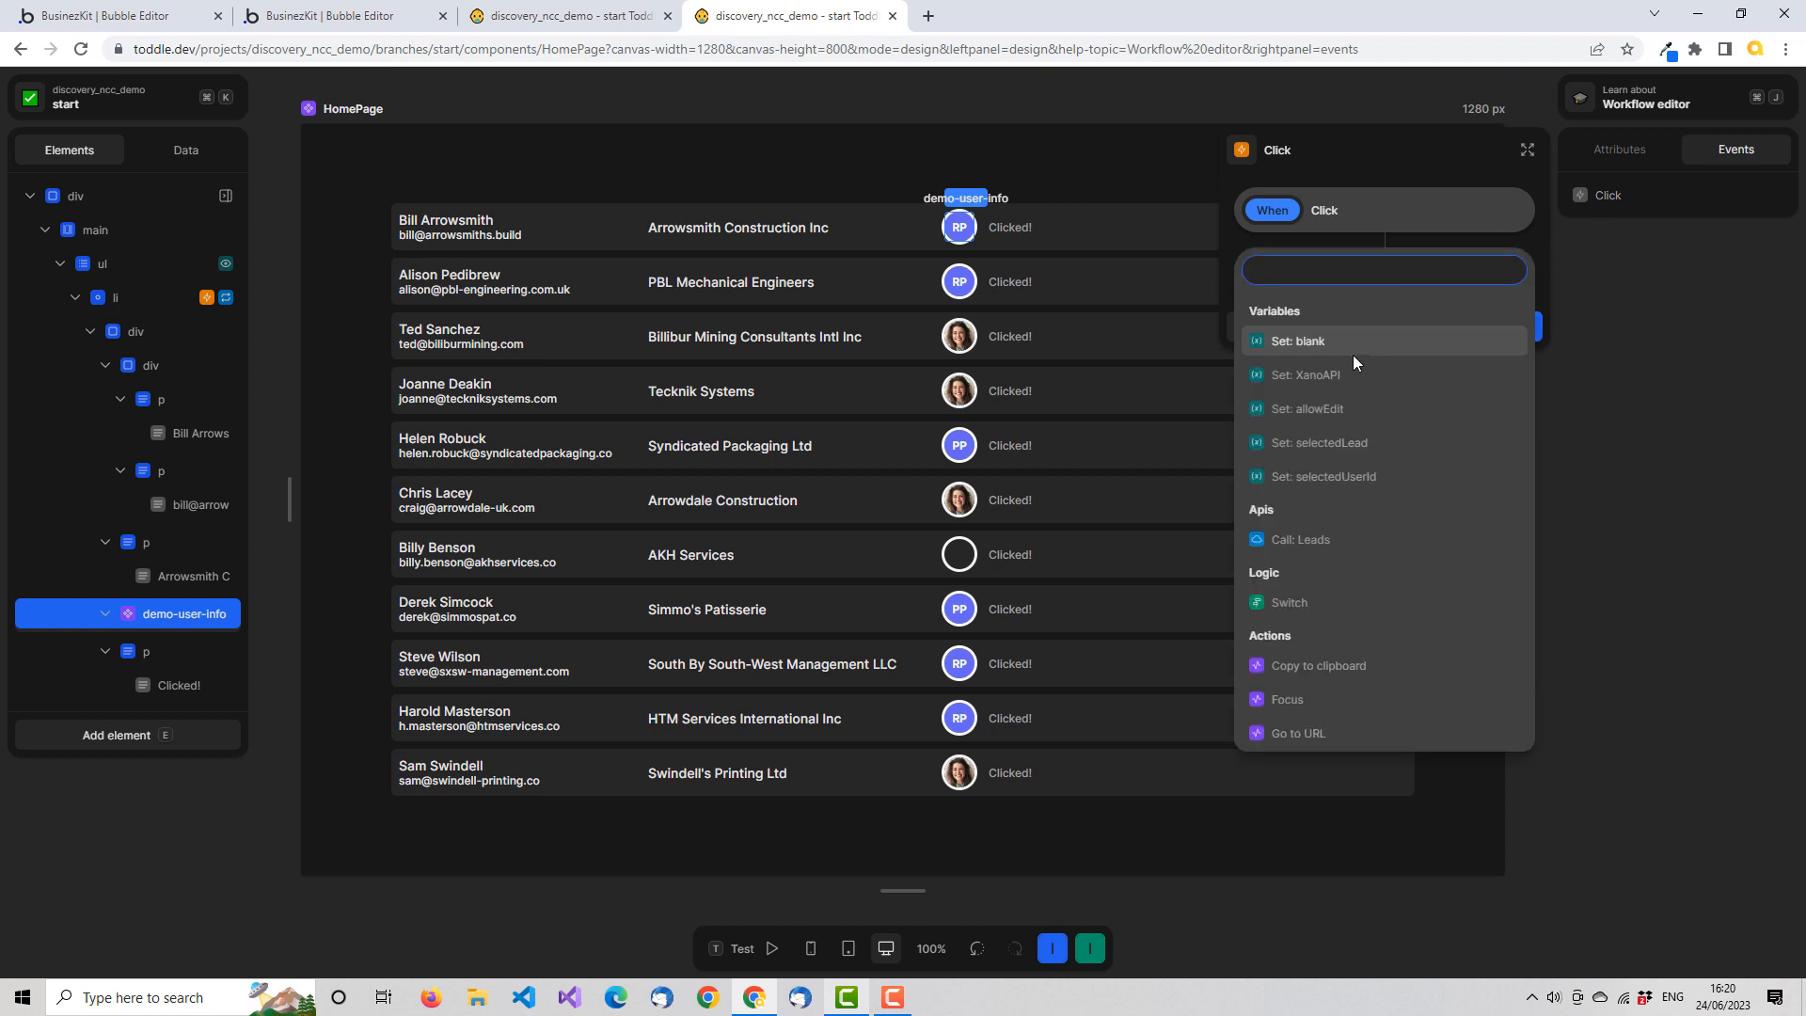
pyautogui.click(1355, 478)
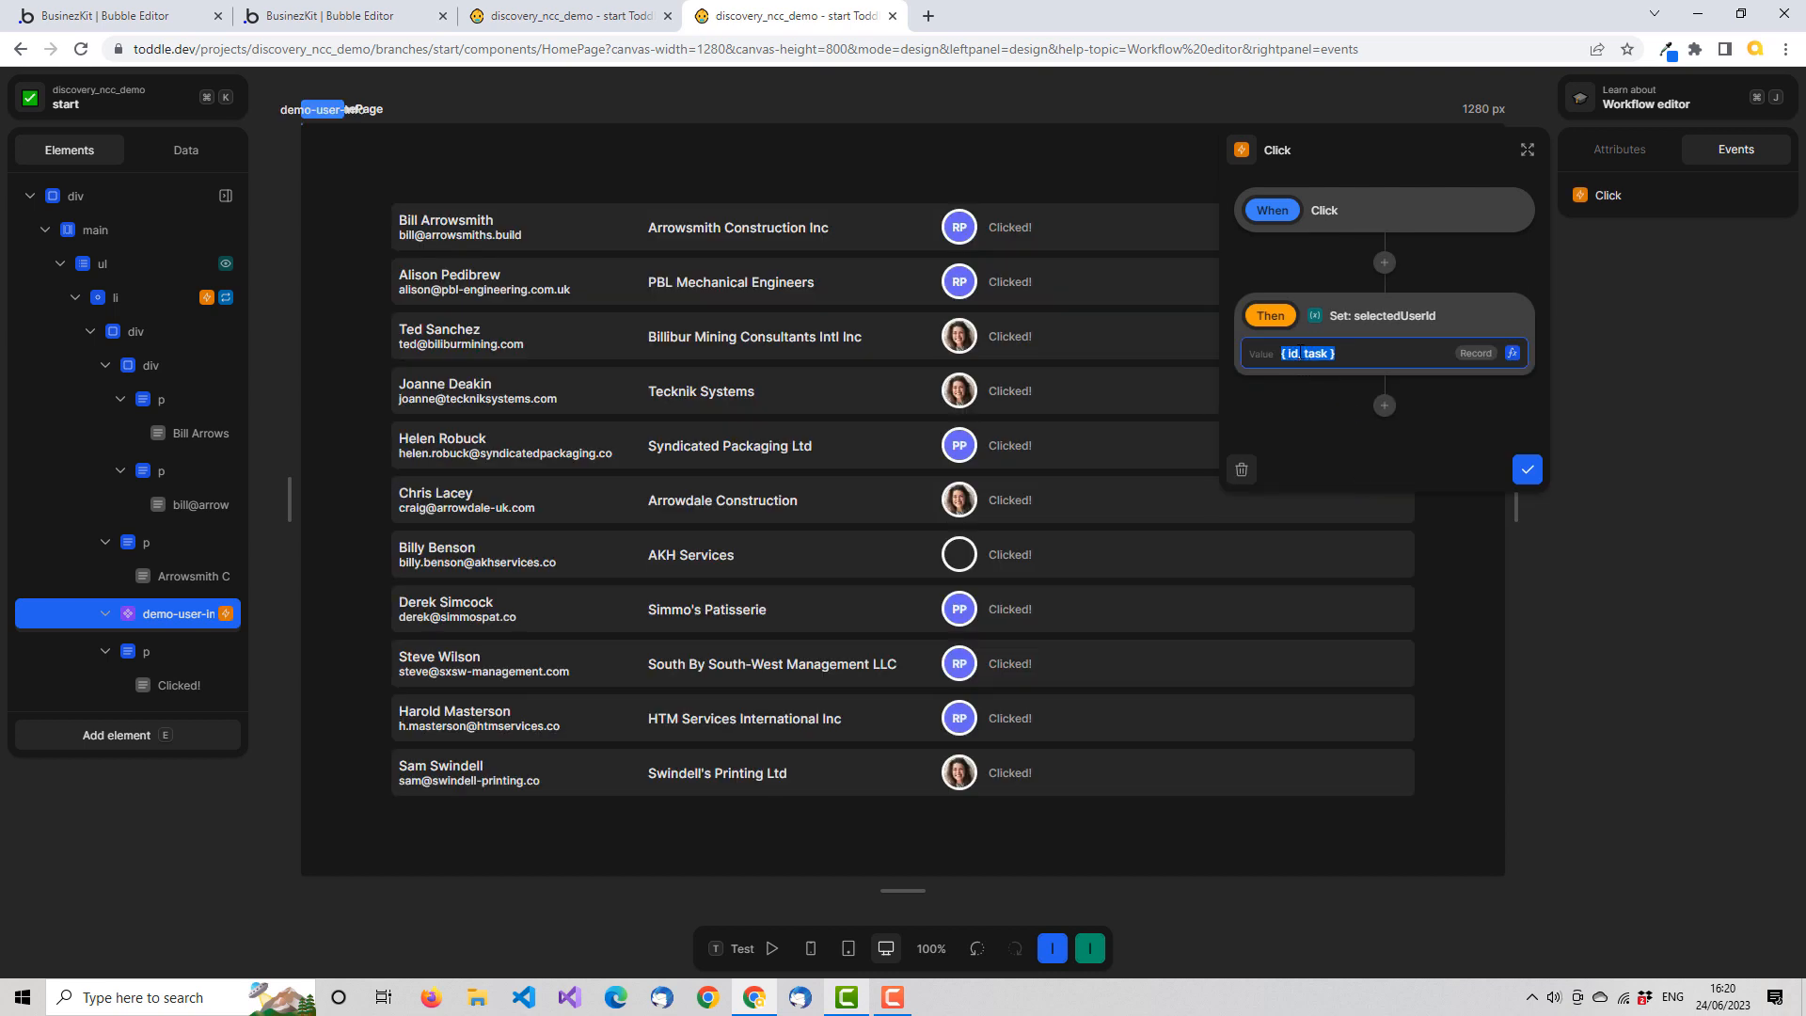
# Narrow the selectedUserId value formula to the Event's id, and save the formula and the Click workflow
pyautogui.click(1513, 355)
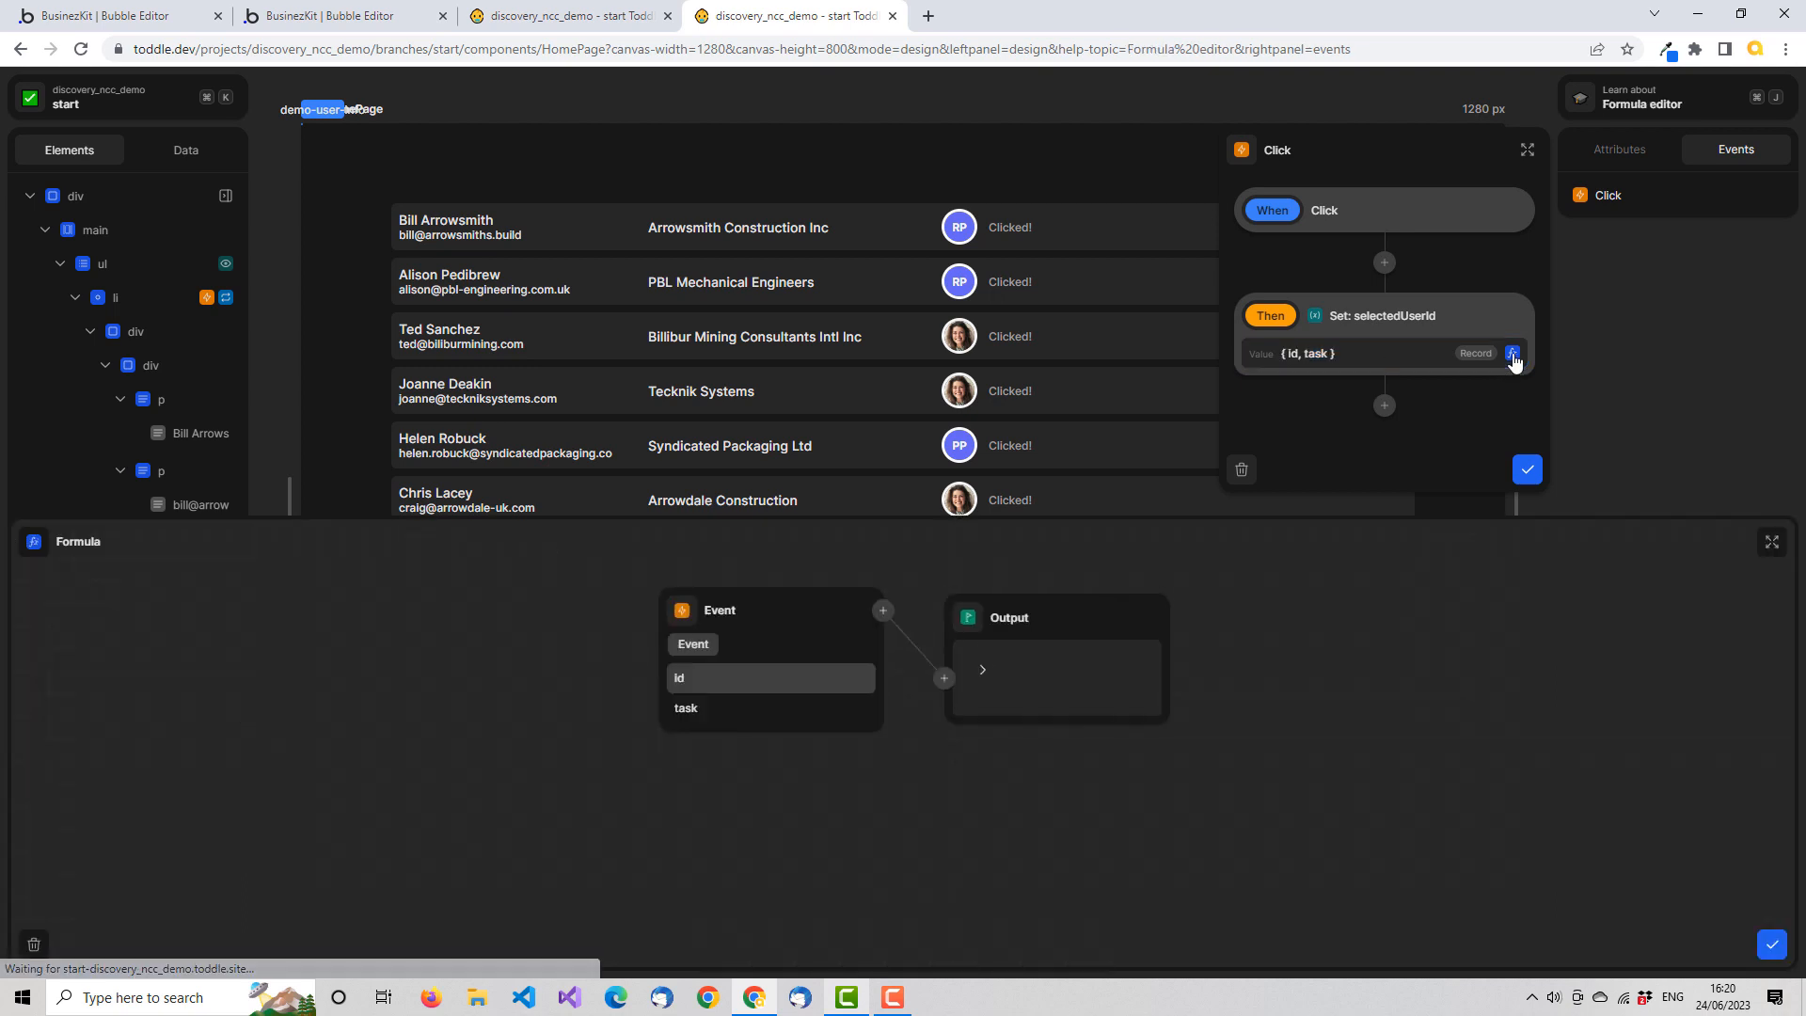
pyautogui.click(702, 680)
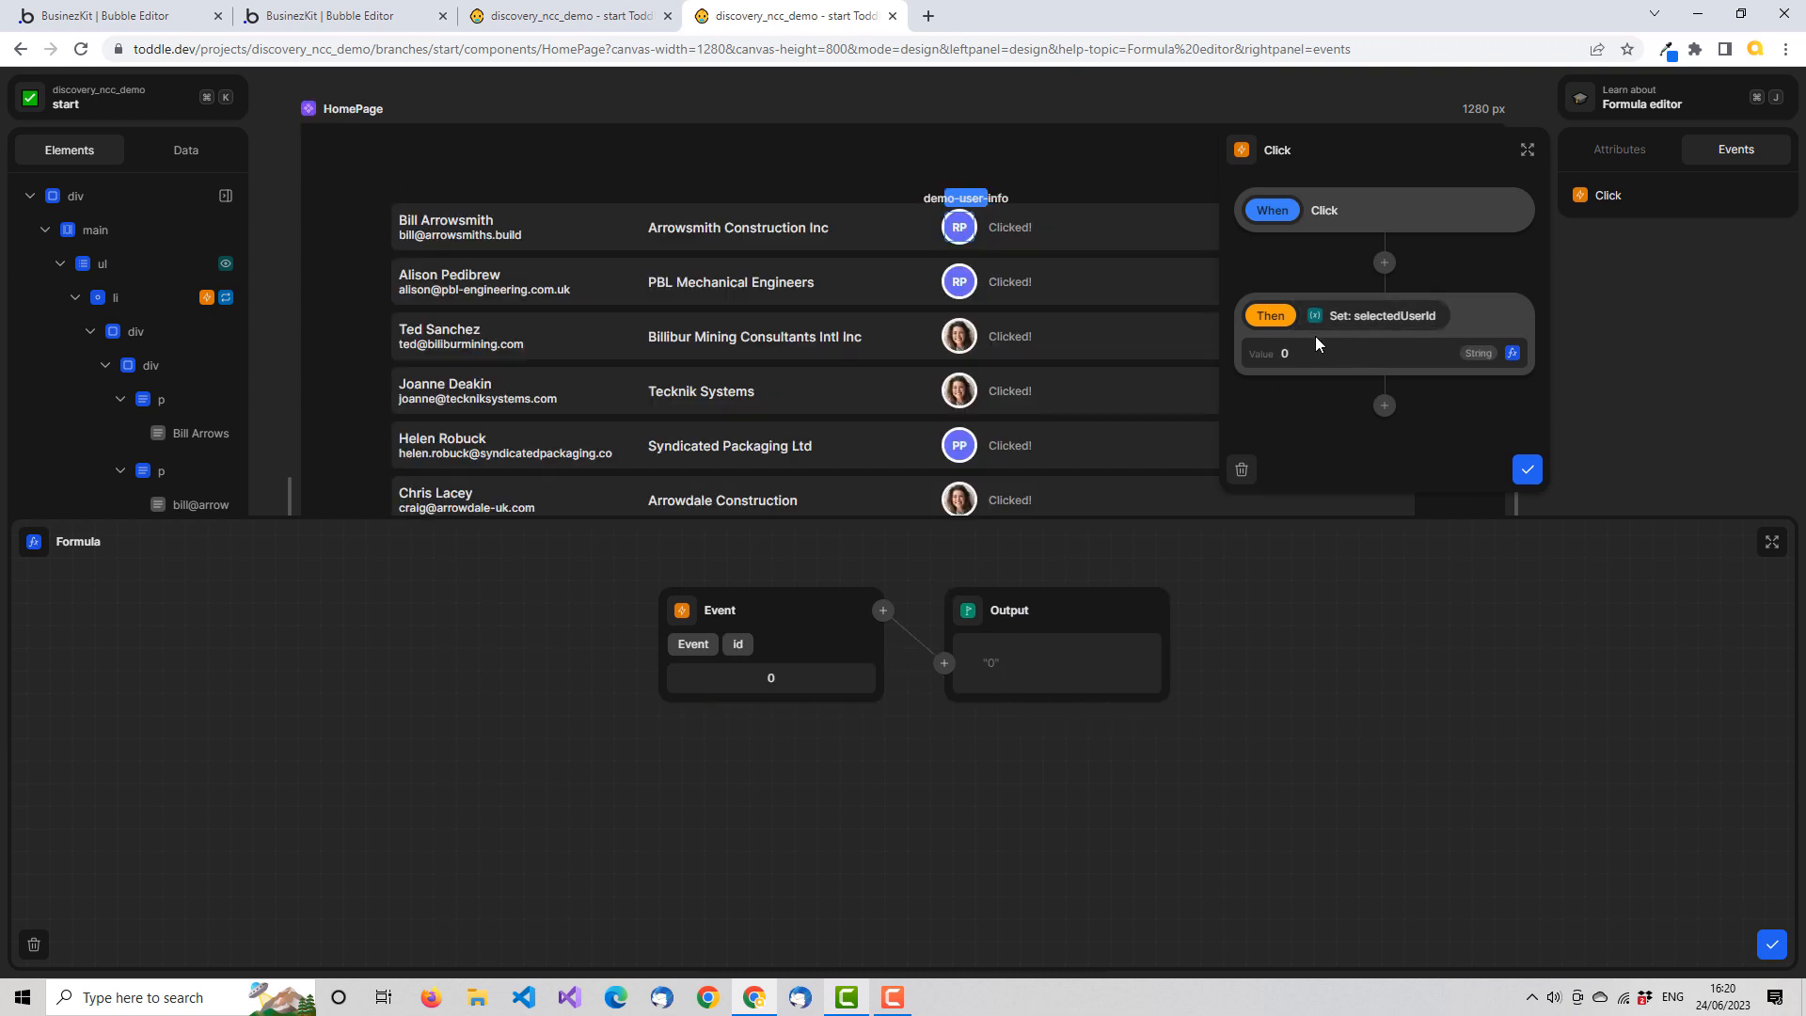
pyautogui.click(1773, 944)
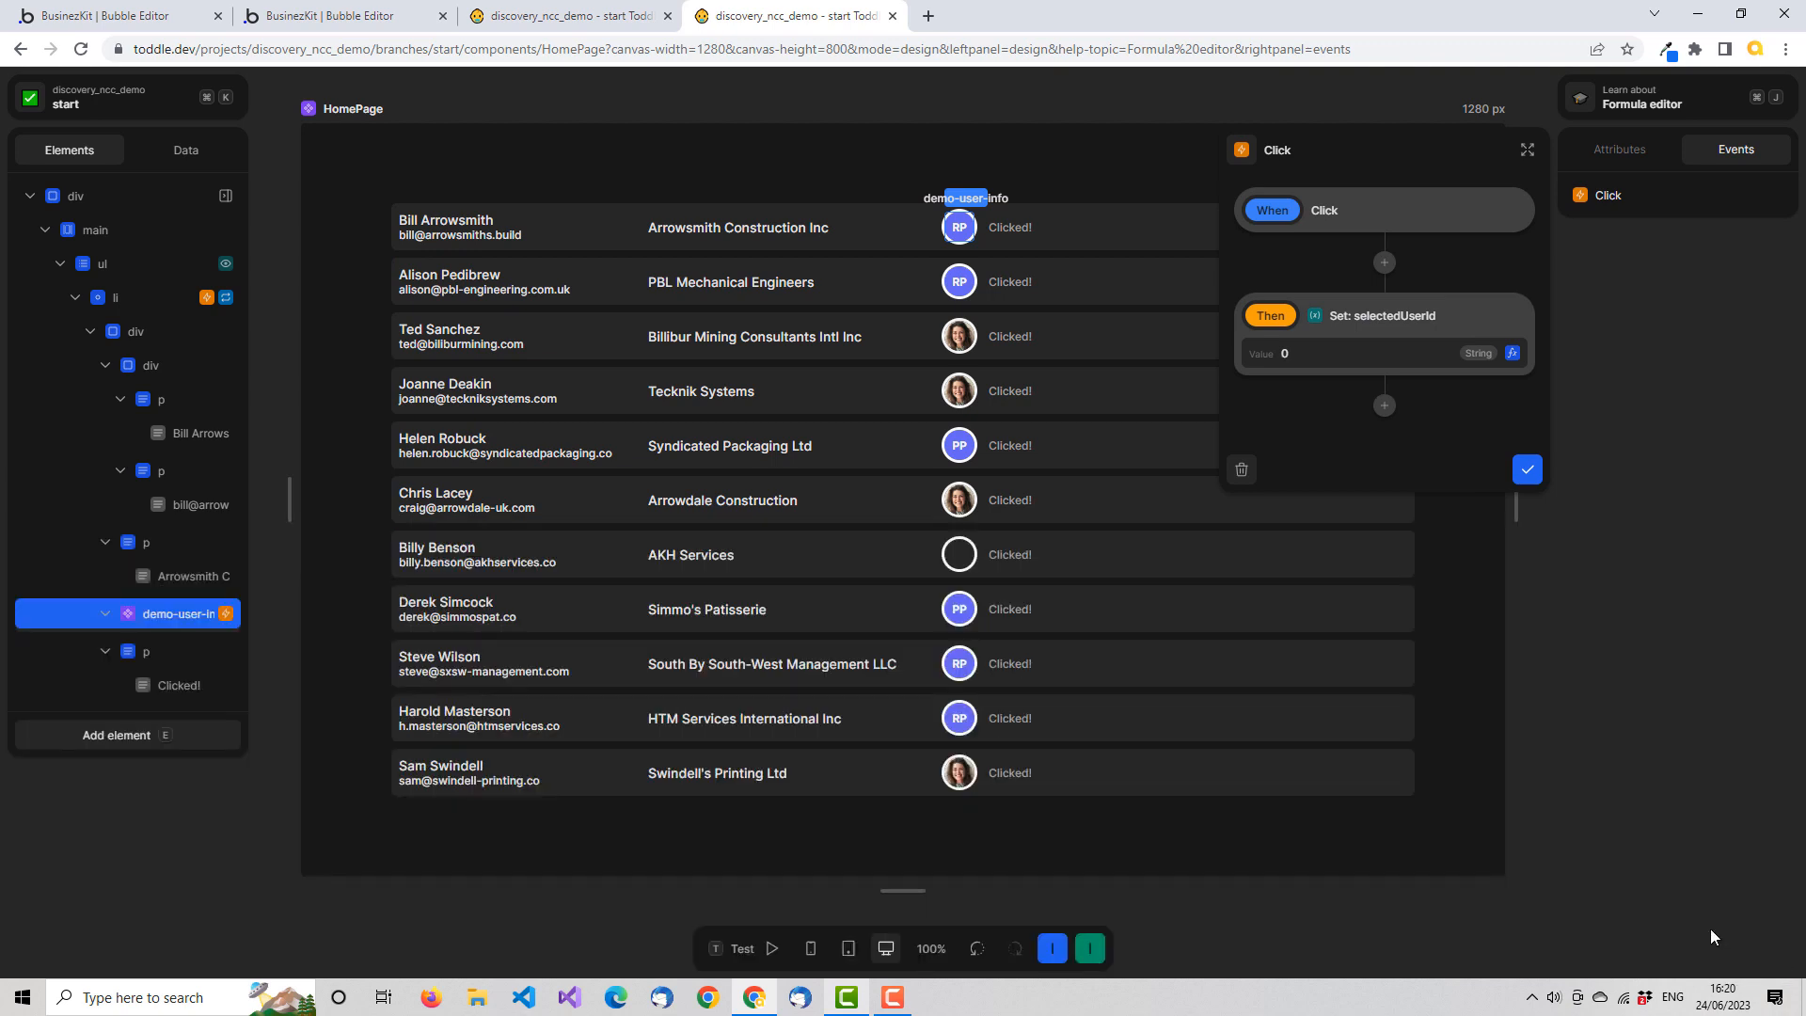
pyautogui.click(1534, 468)
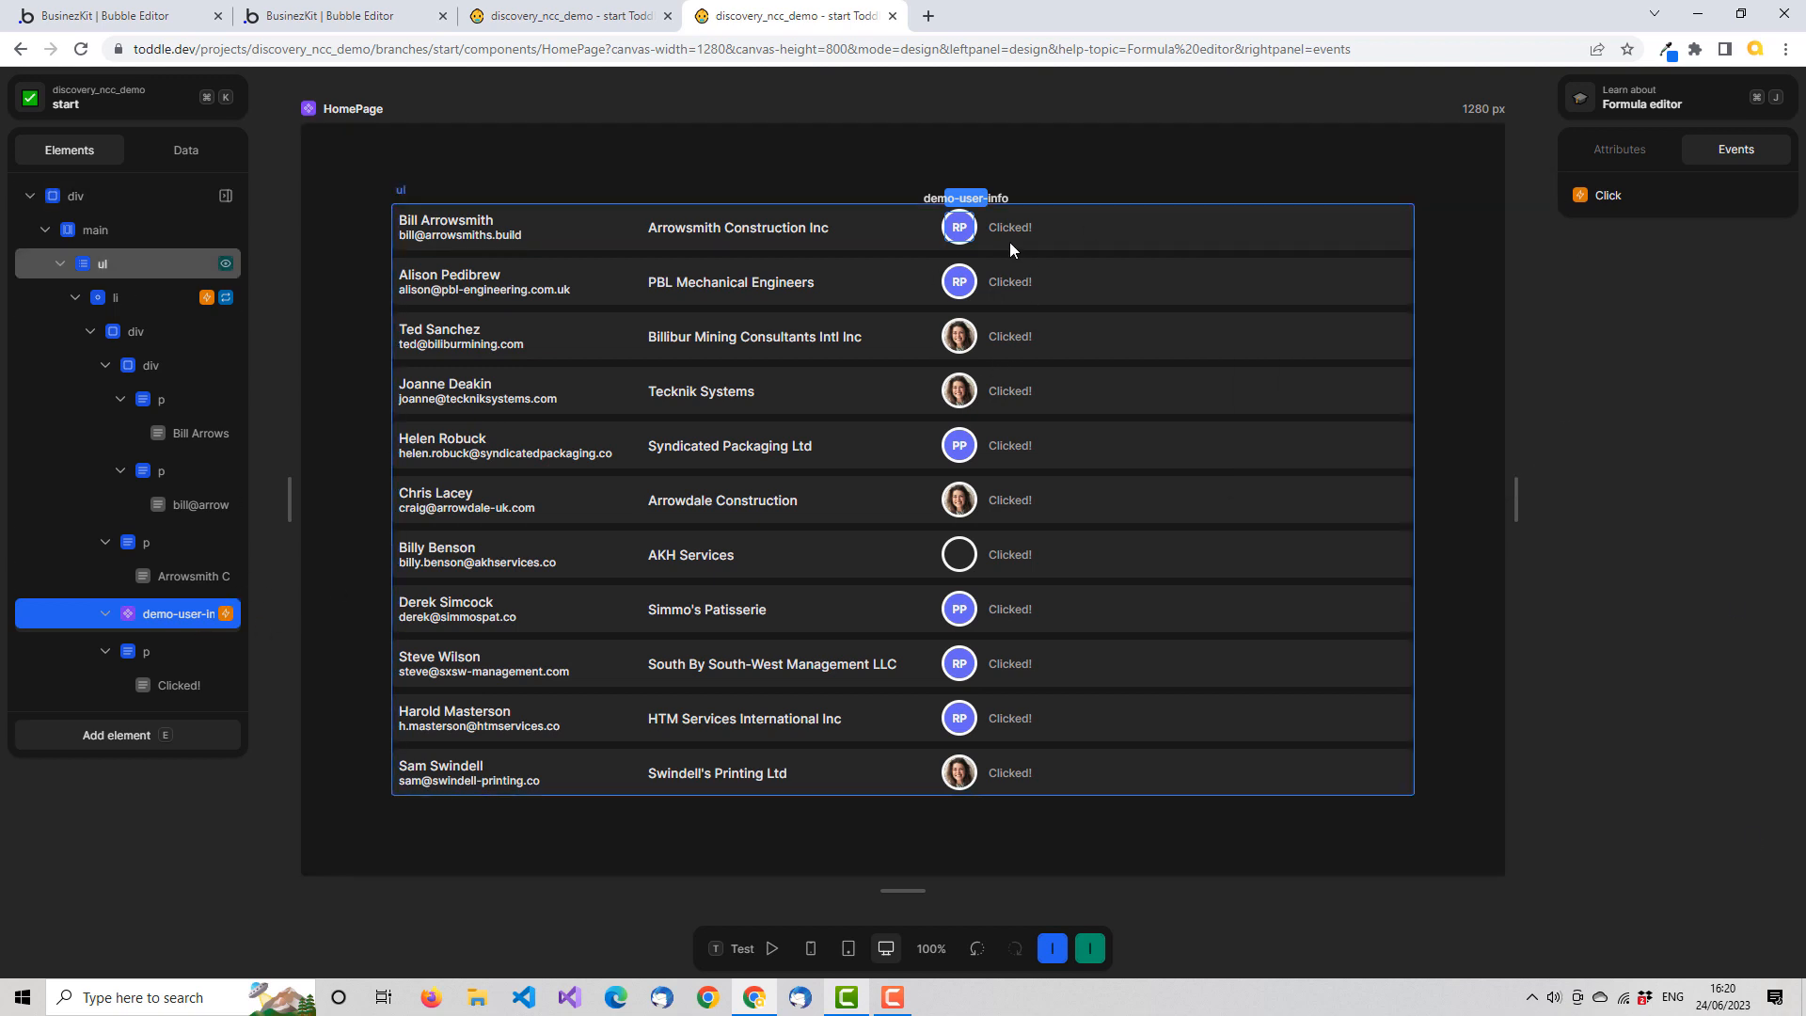
# Start a Show / Hide formula on the "Clicked!" paragraph, using the repeated Item's _assigned_user id as its input
pyautogui.click(177, 653)
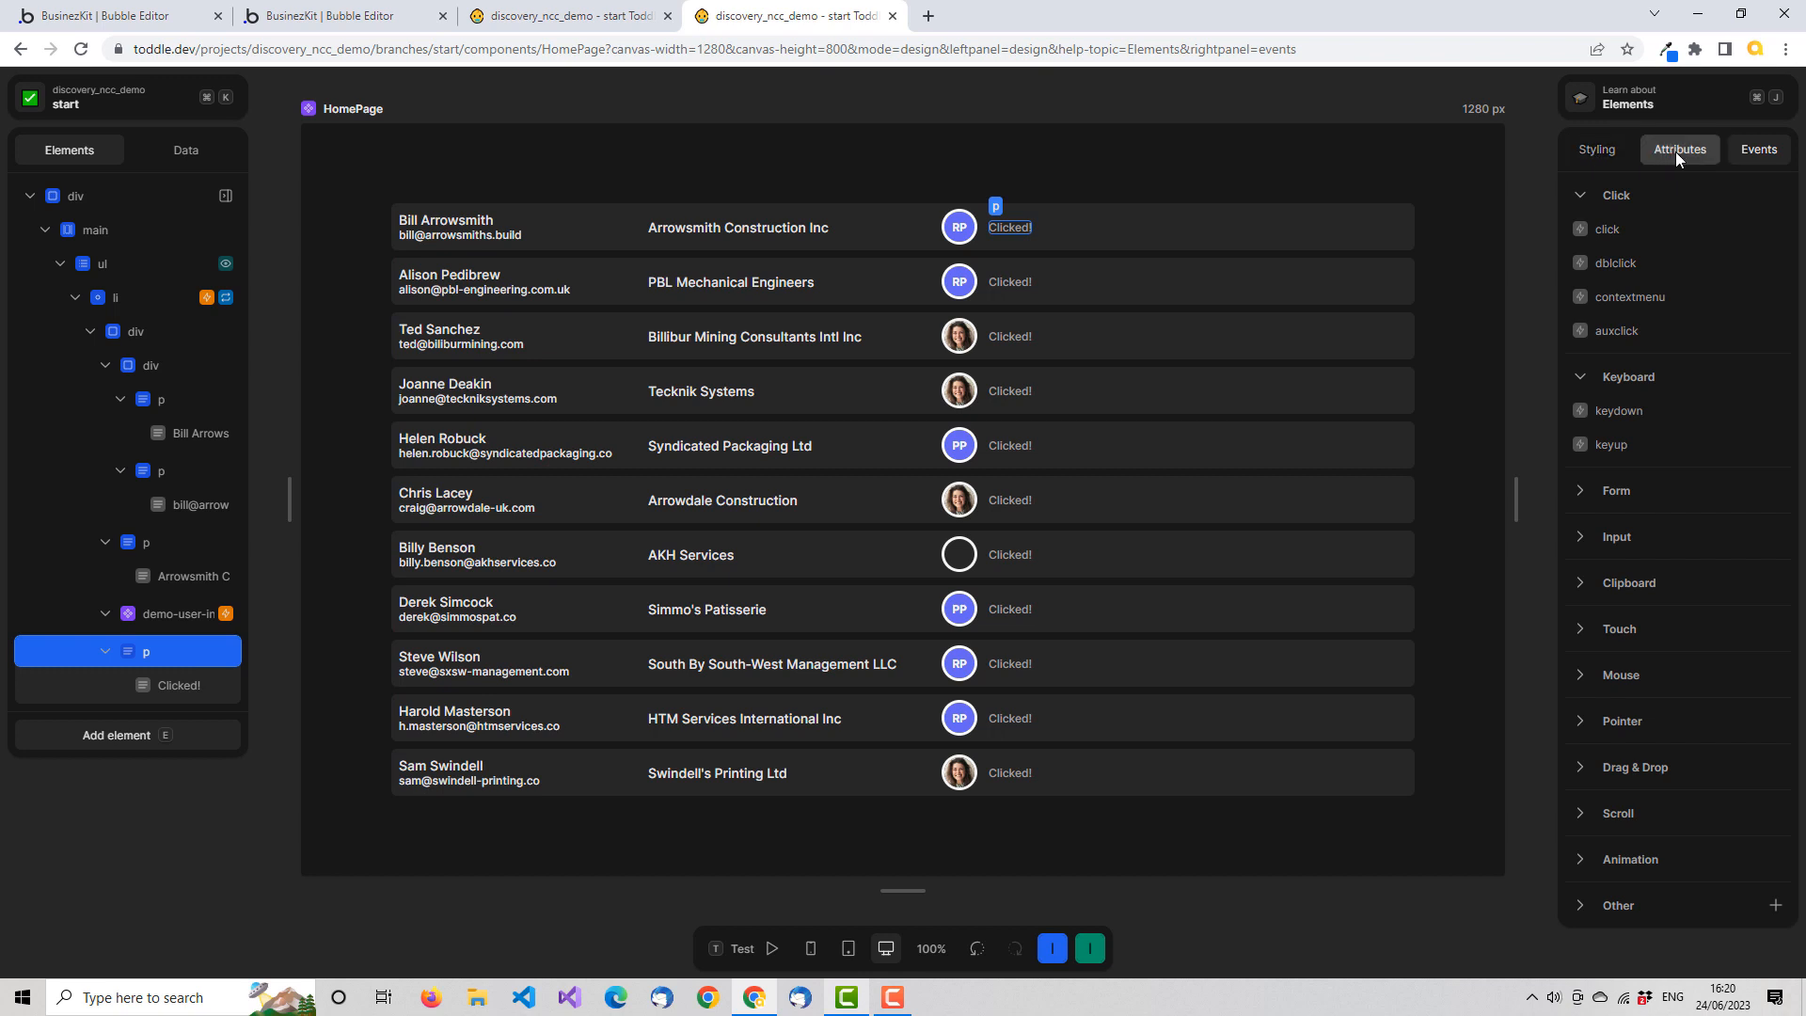
pyautogui.rightClick(232, 653)
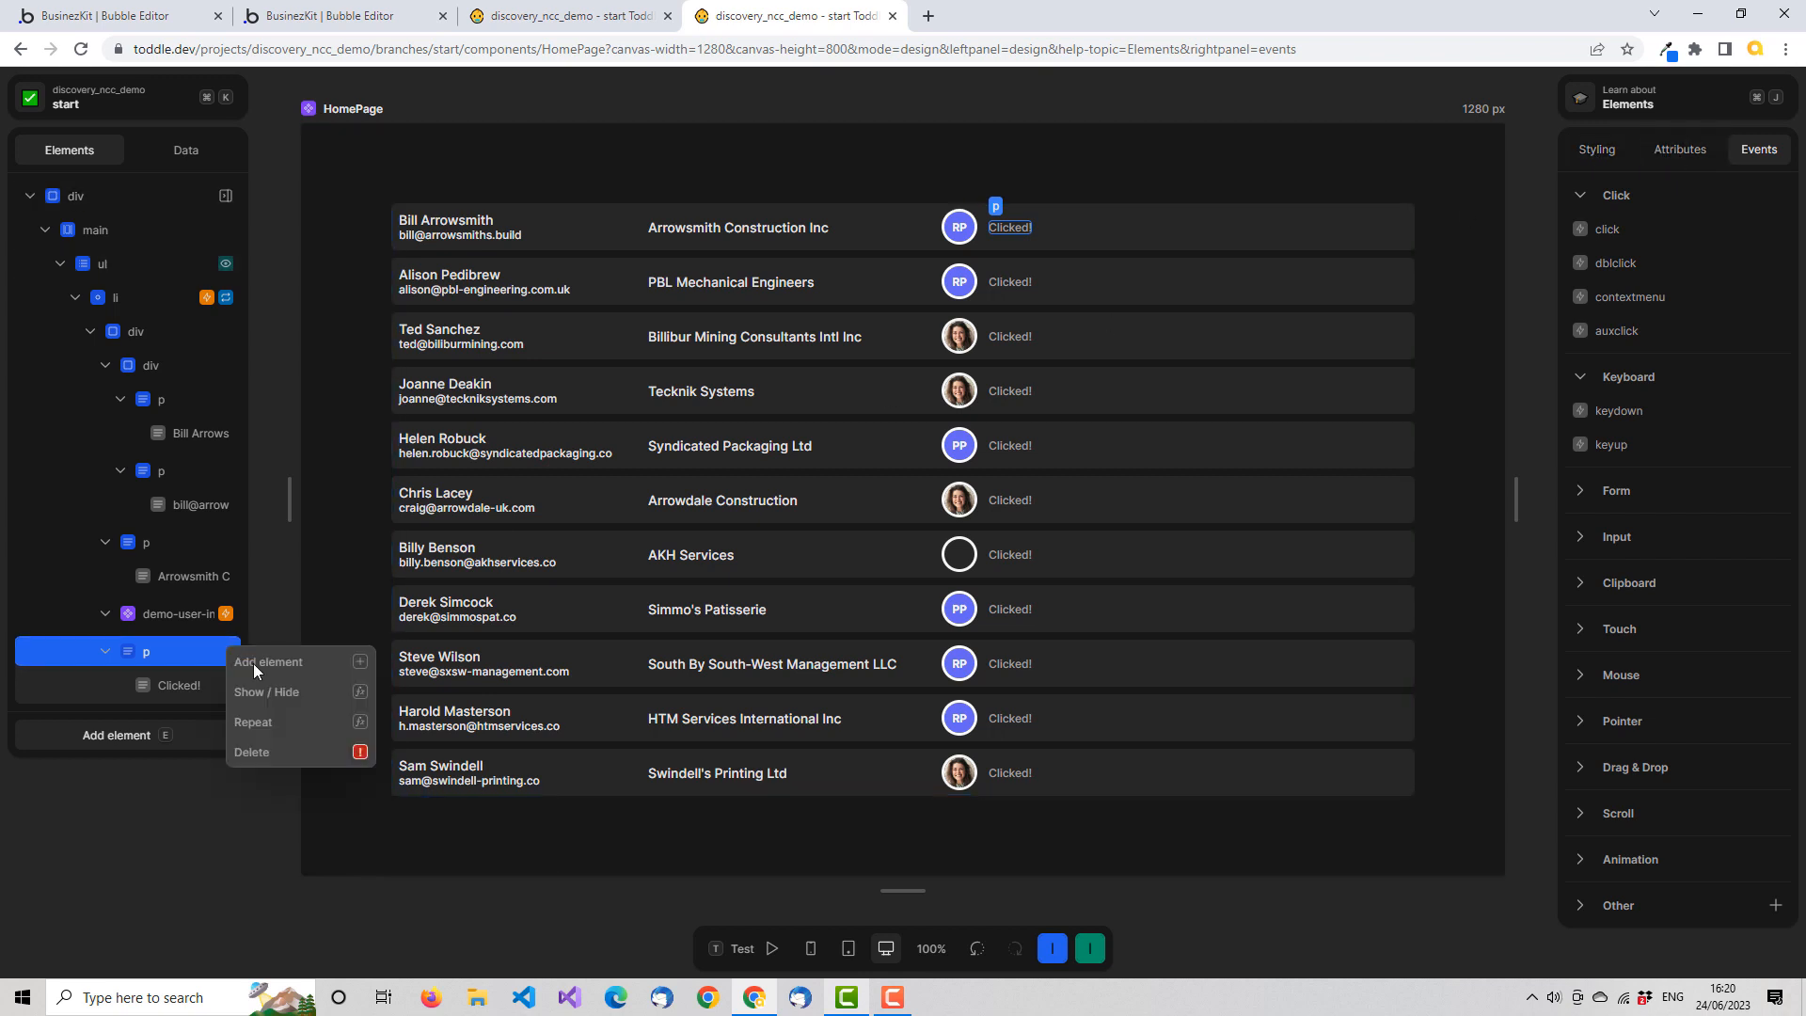
pyautogui.click(292, 691)
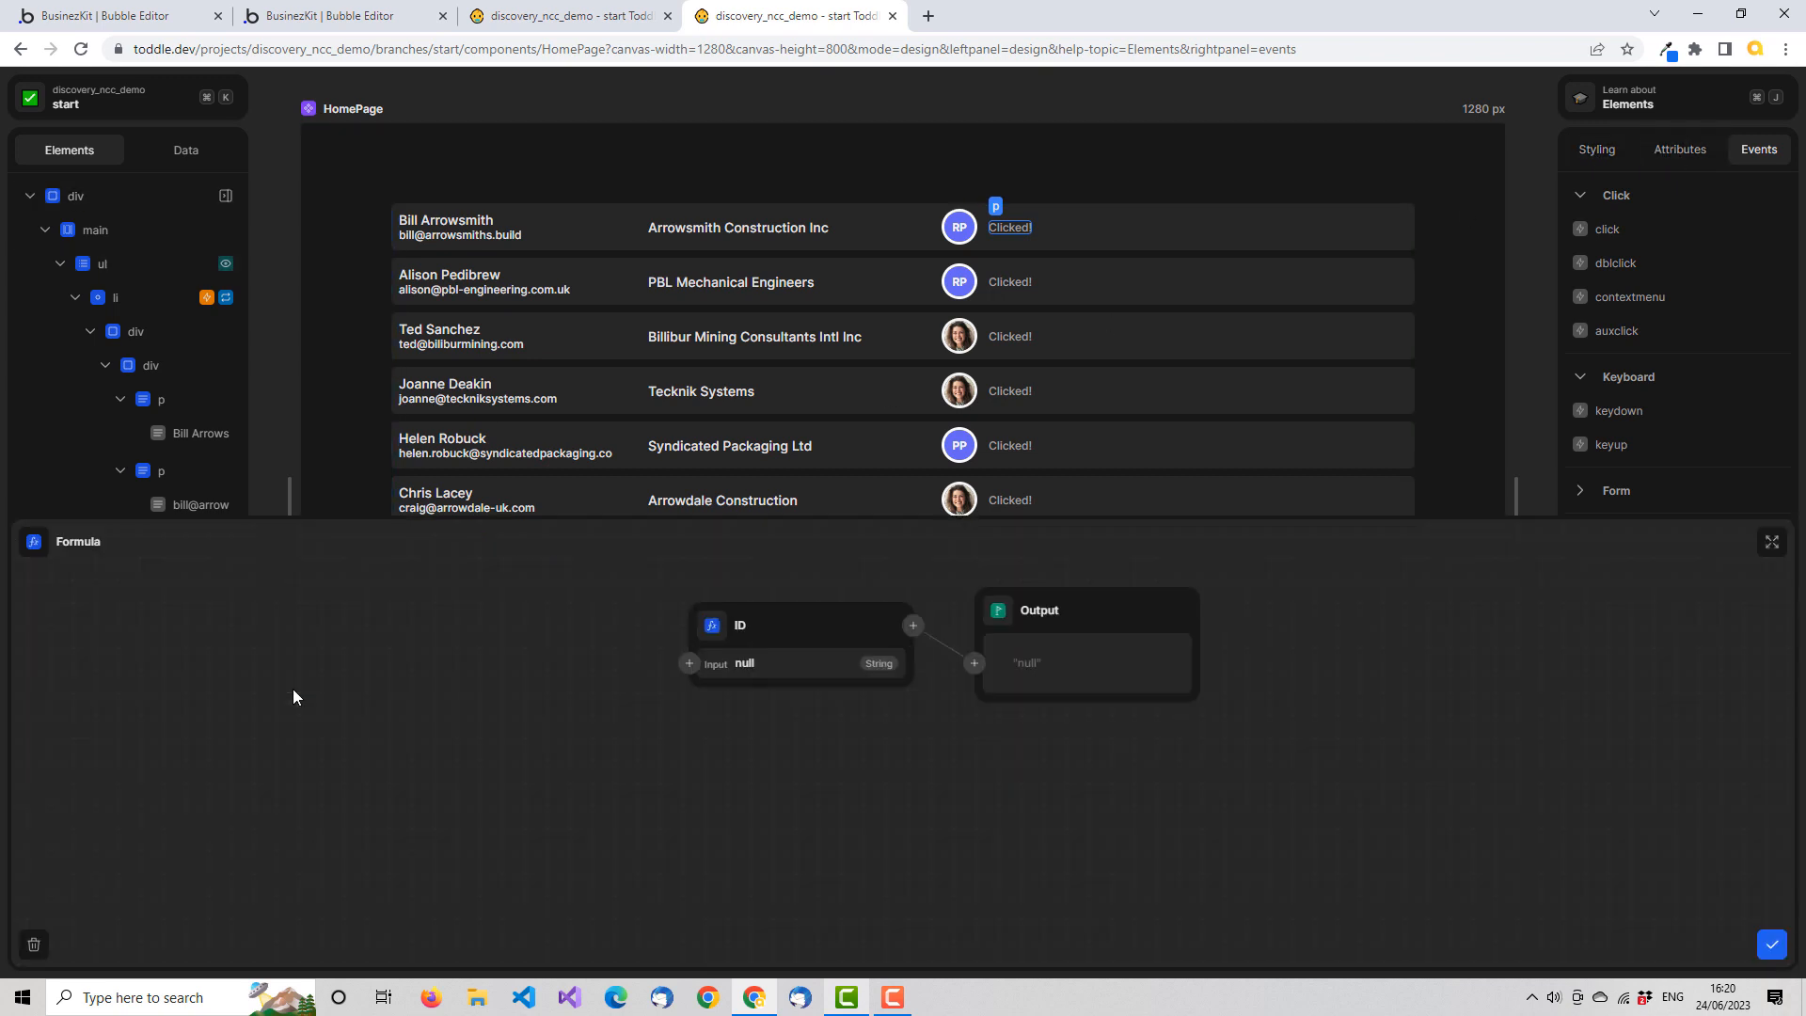
pyautogui.click(713, 632)
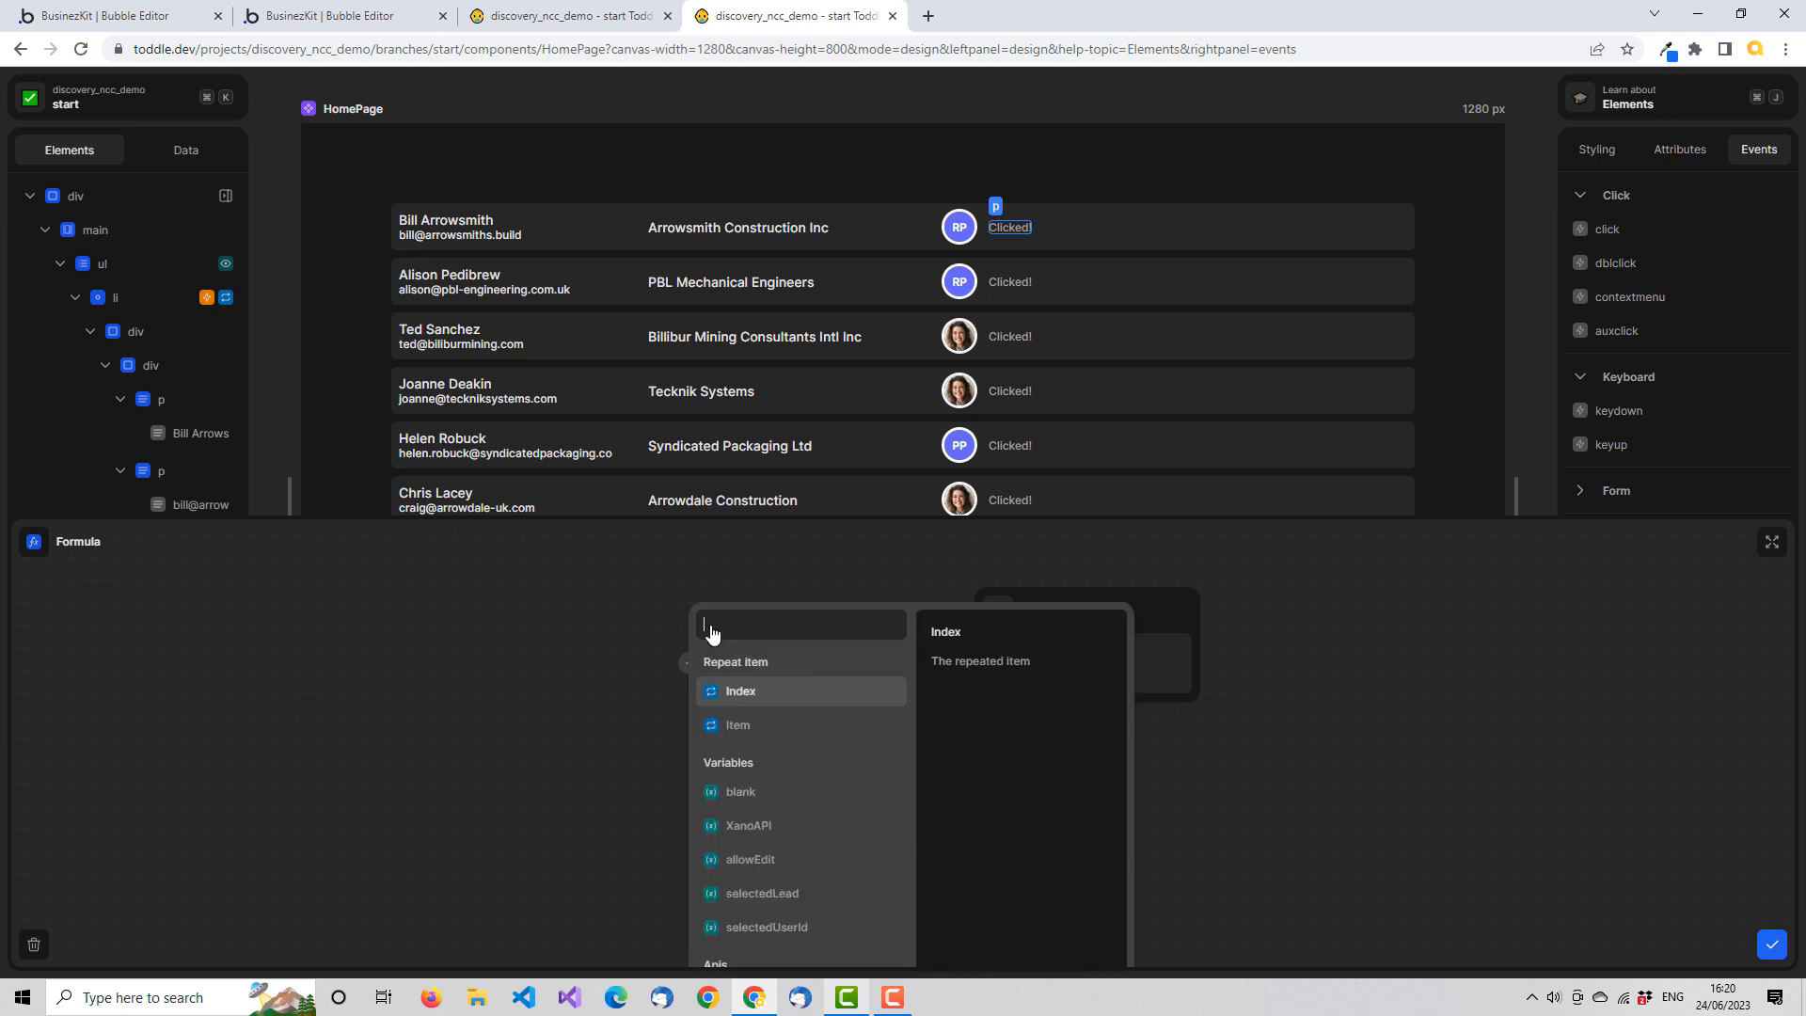
pyautogui.click(760, 728)
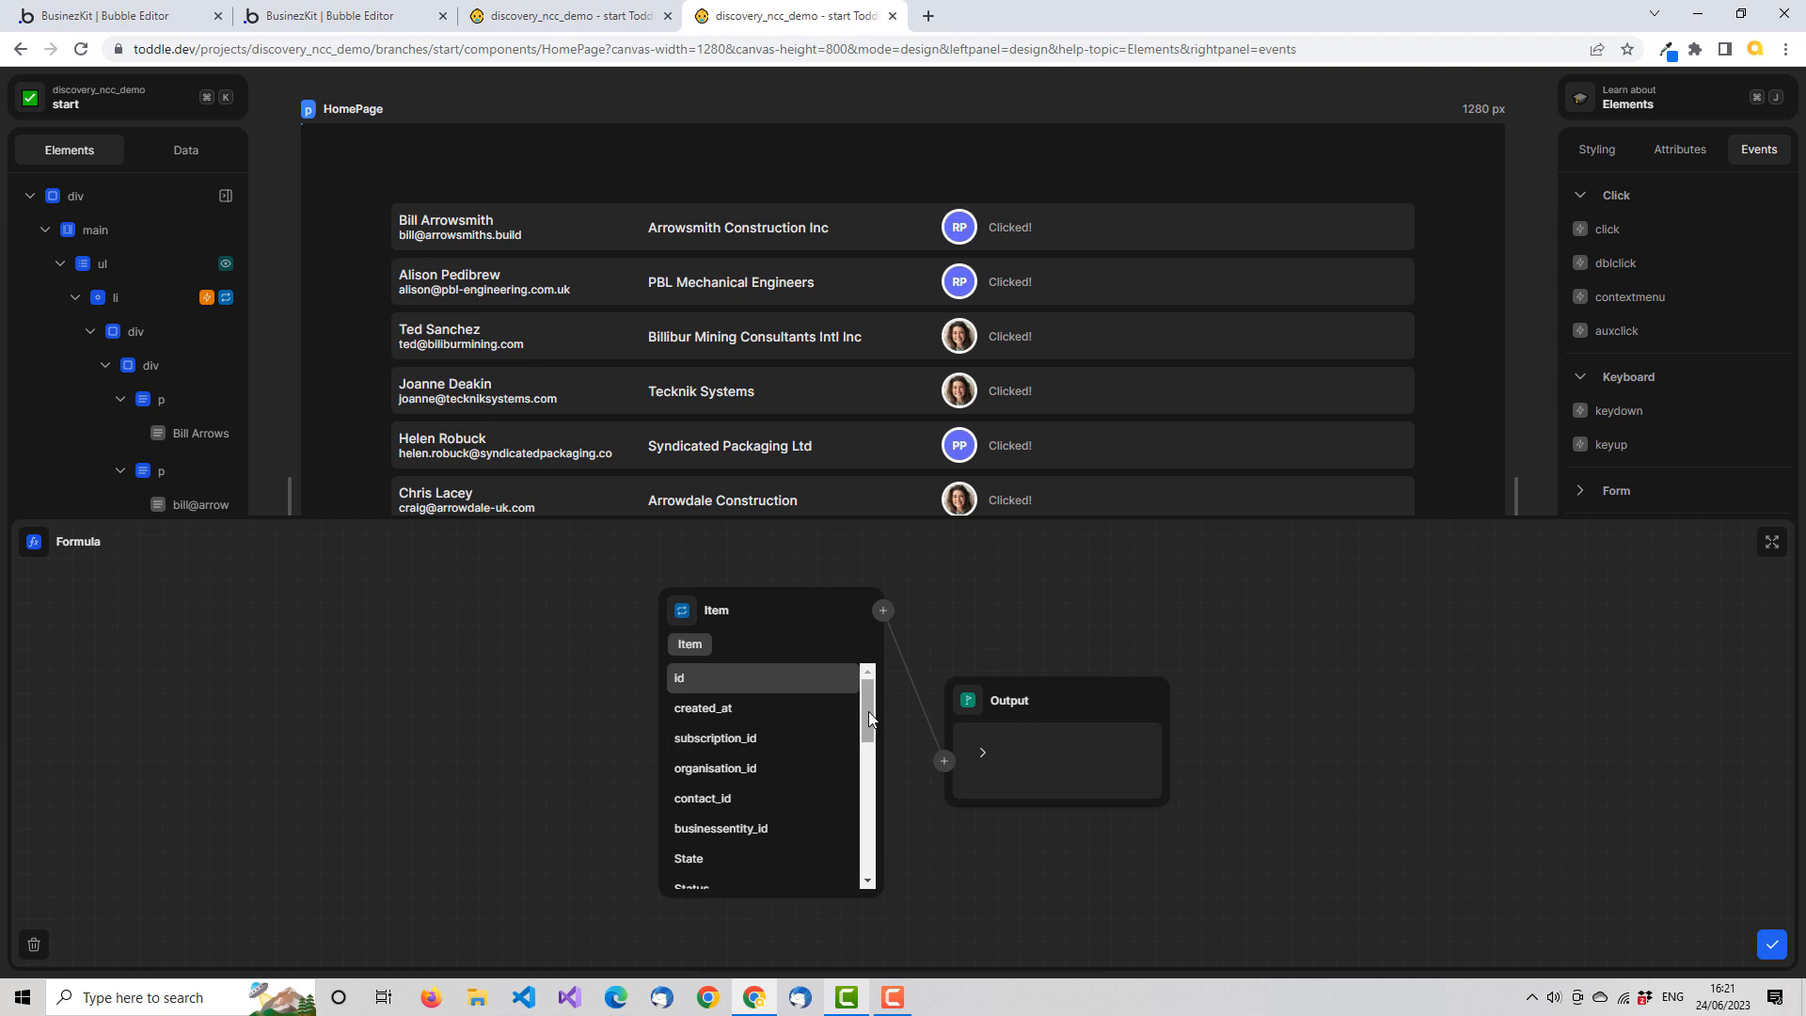
pyautogui.moveTo(868, 711); pyautogui.dragTo(878, 855)
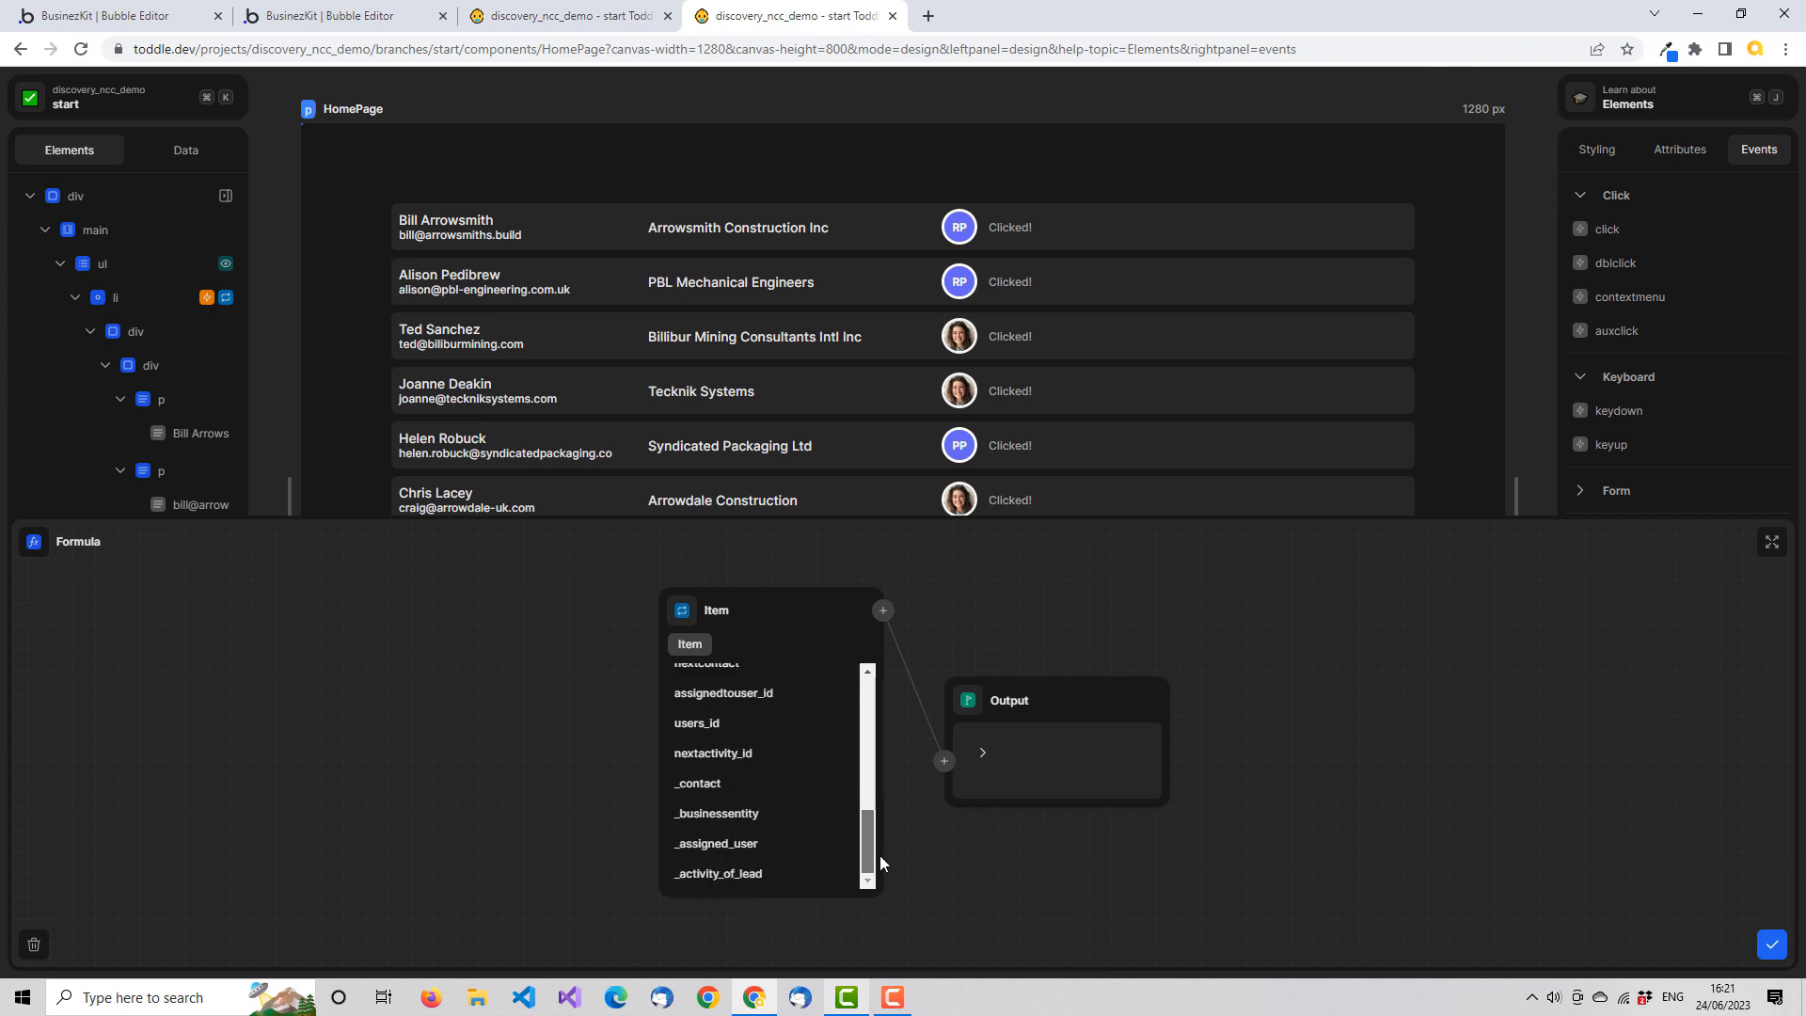
pyautogui.click(767, 845)
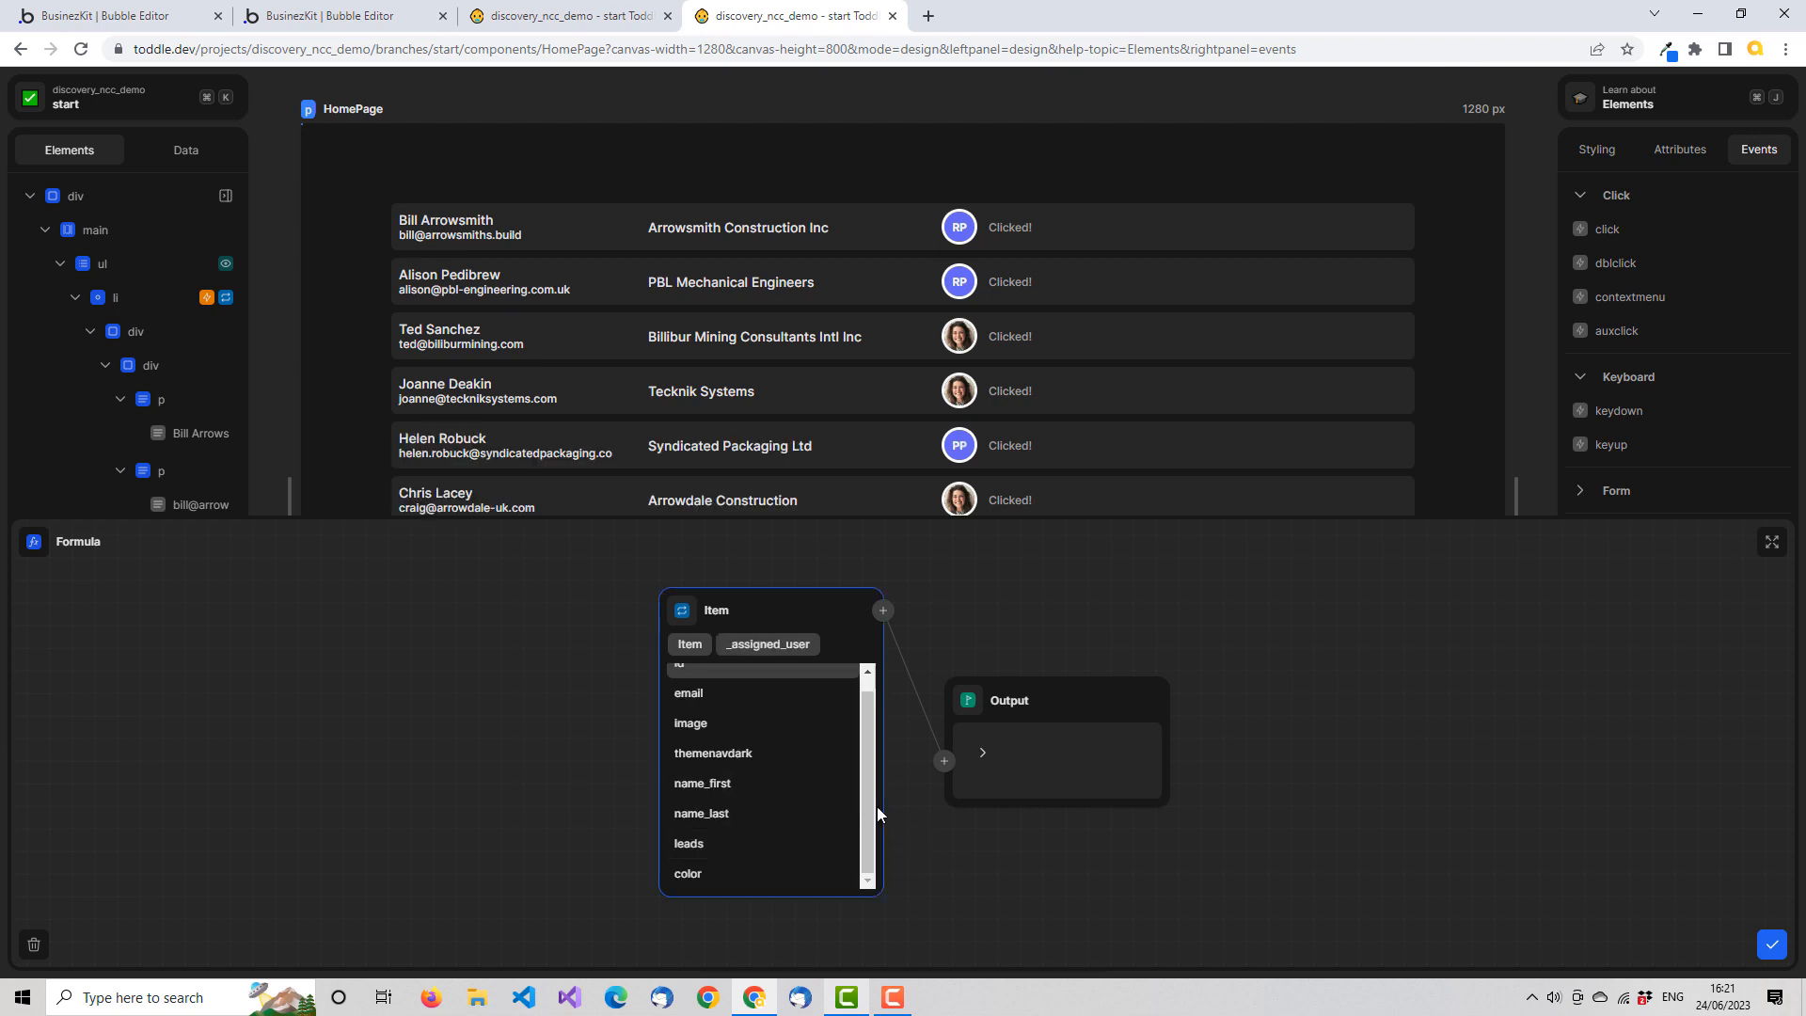
pyautogui.scroll(1, 872, 804)
pyautogui.click(690, 683)
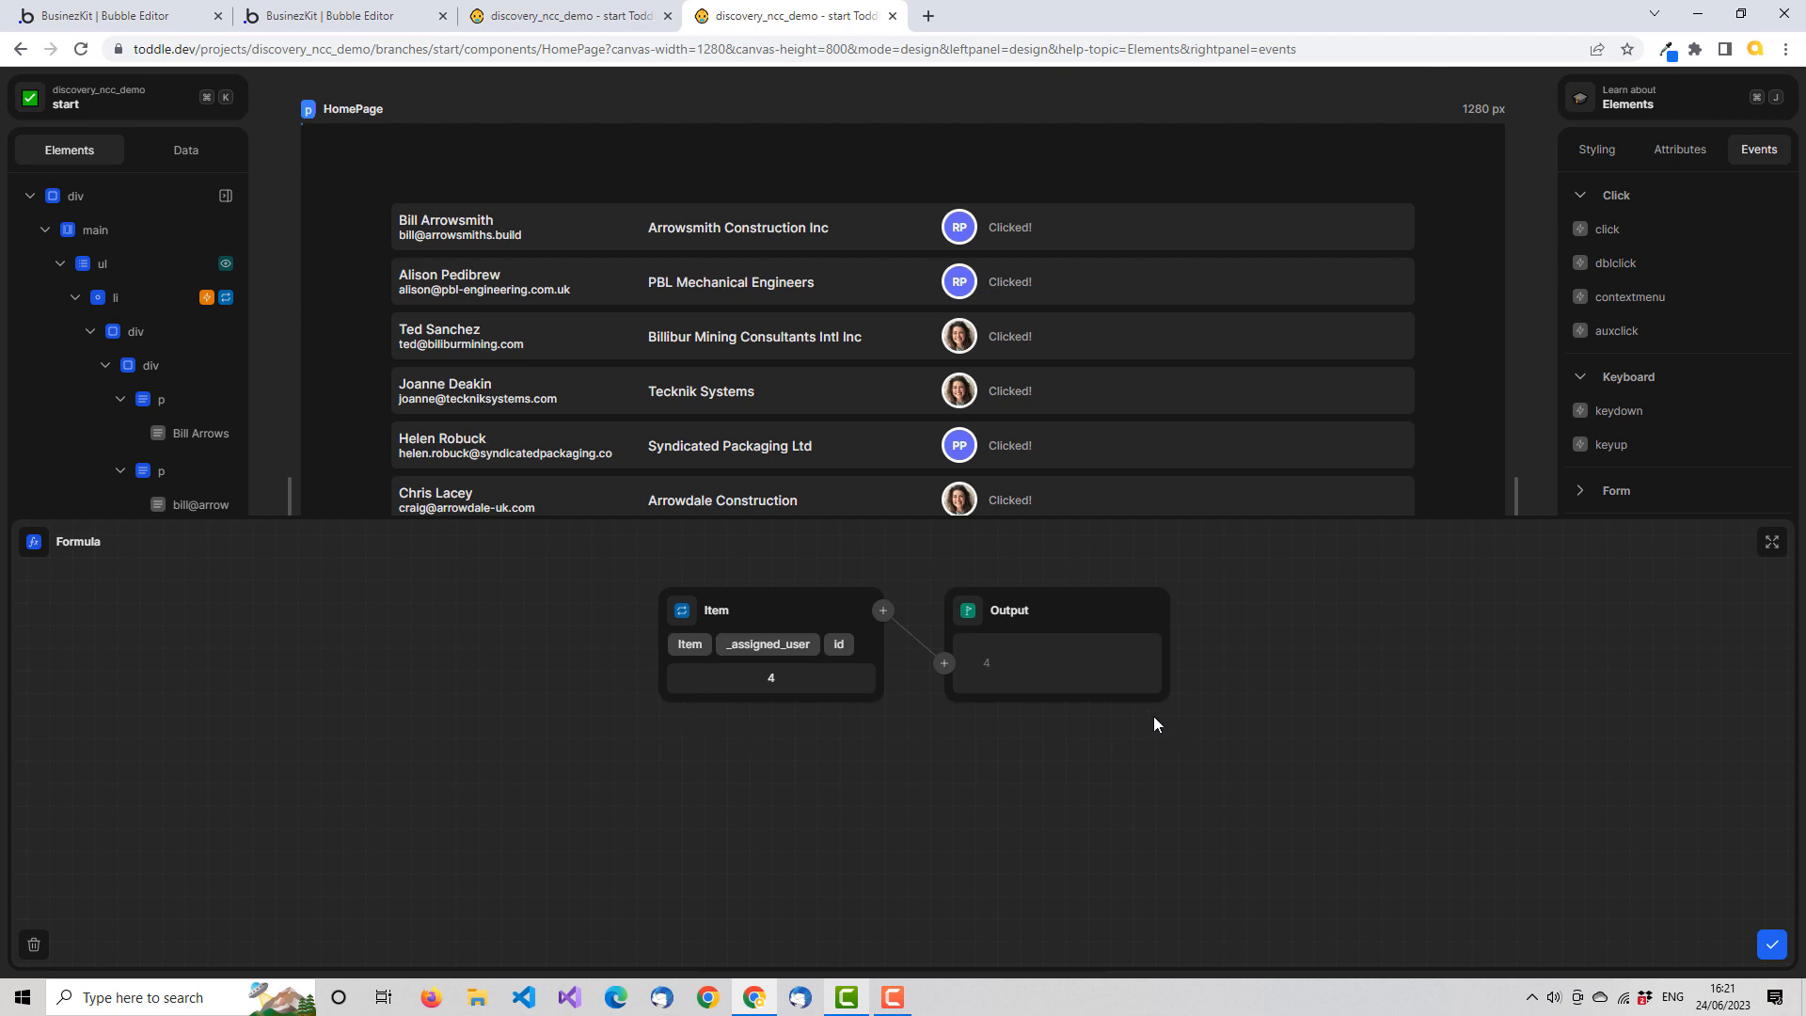
# Compare the assigned user's id with the selectedUserId variable through an Equals node, and save the Show / Hide formula
pyautogui.click(945, 664)
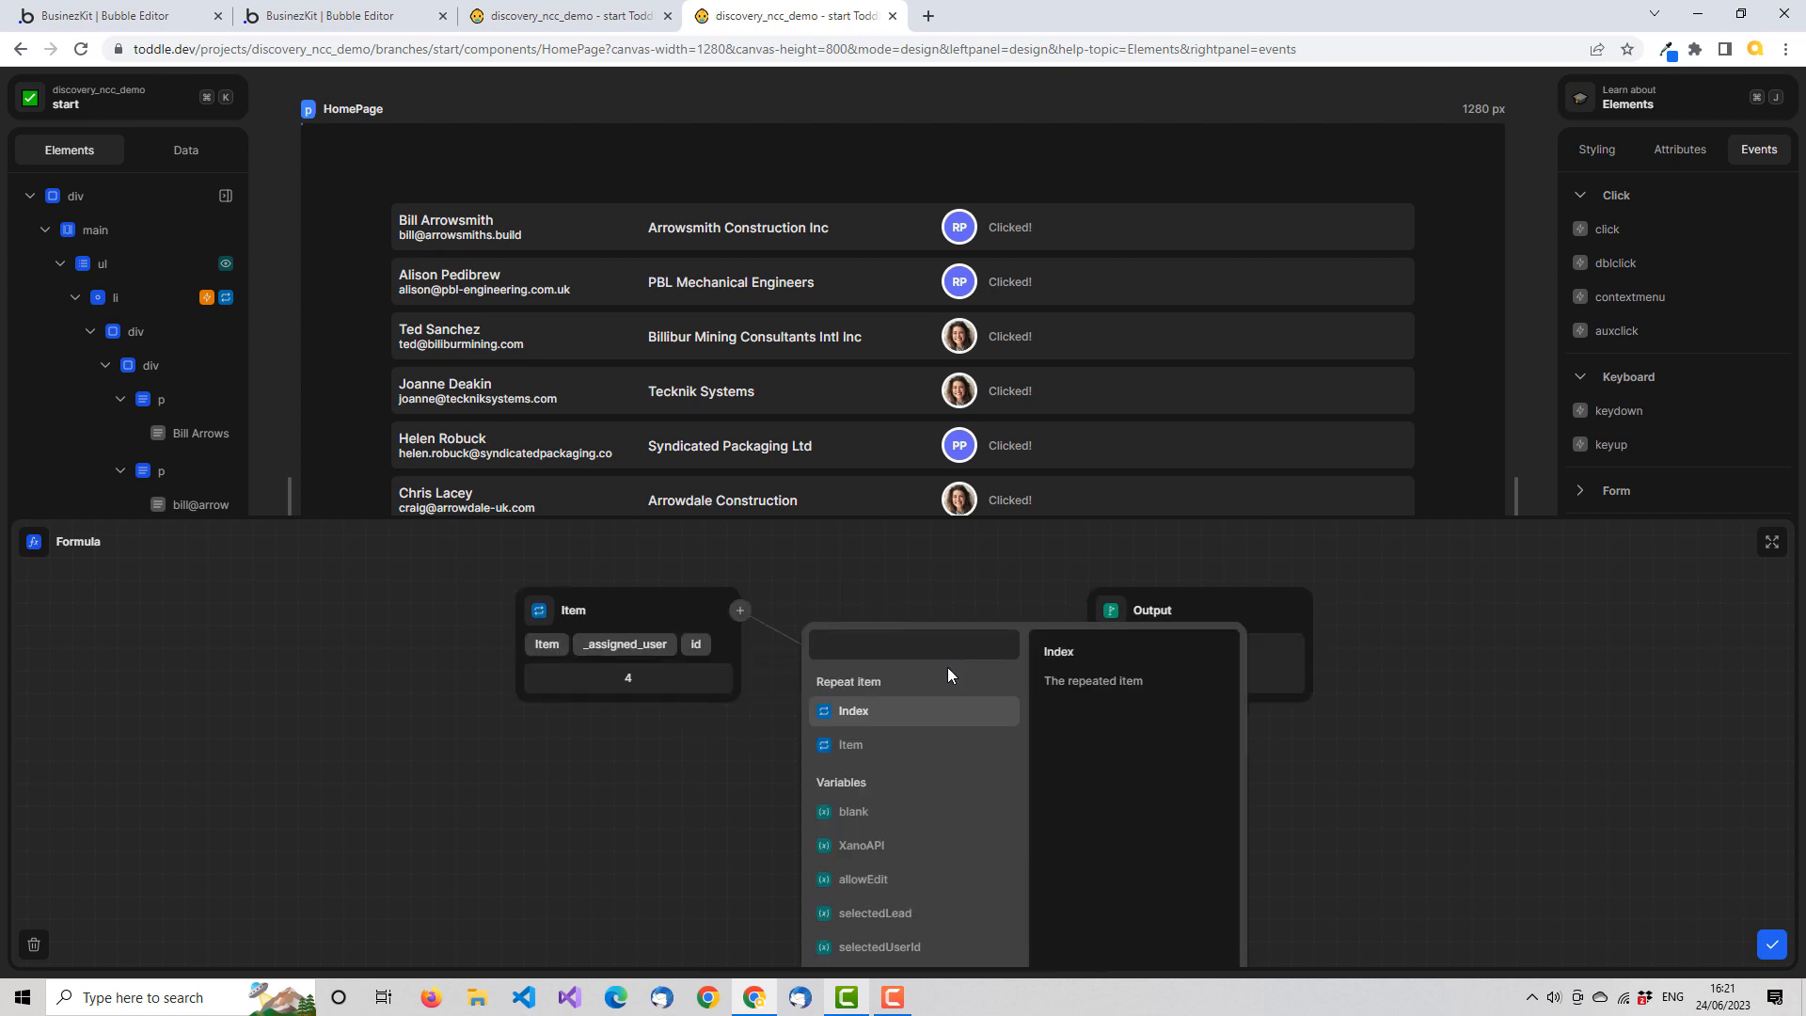
pyautogui.write('eq')
pyautogui.click(906, 685)
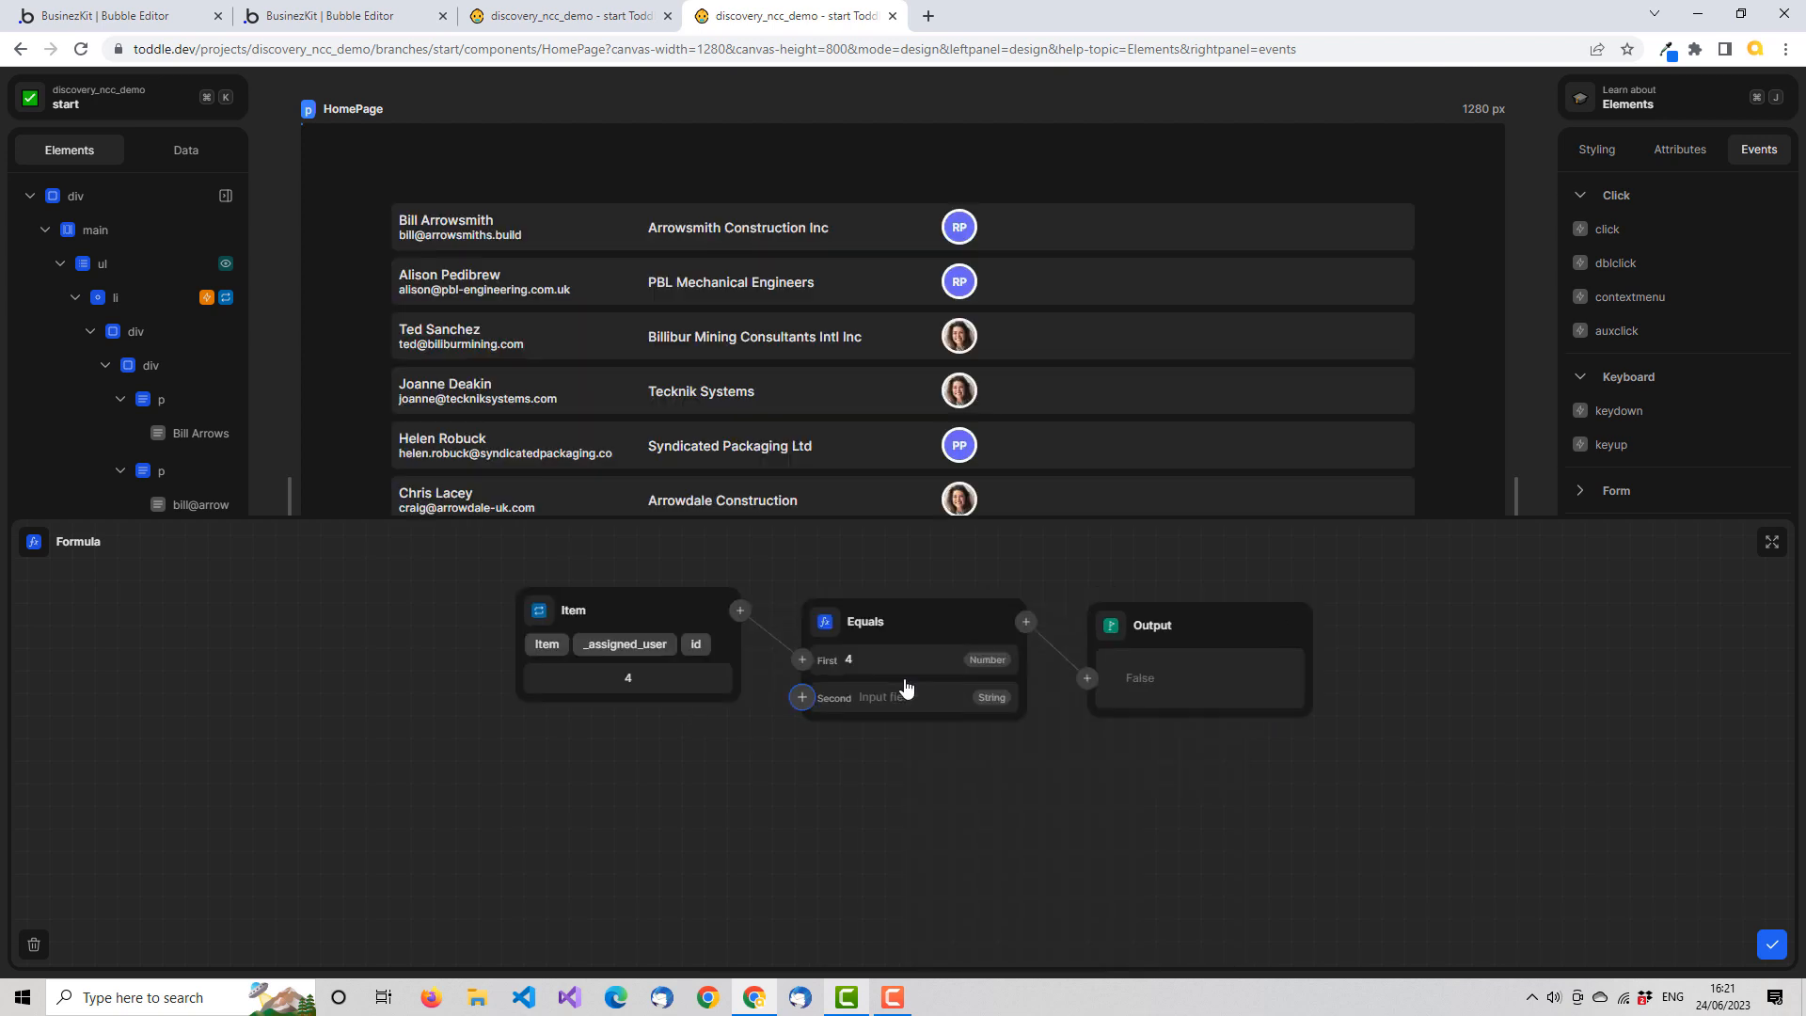
pyautogui.click(804, 712)
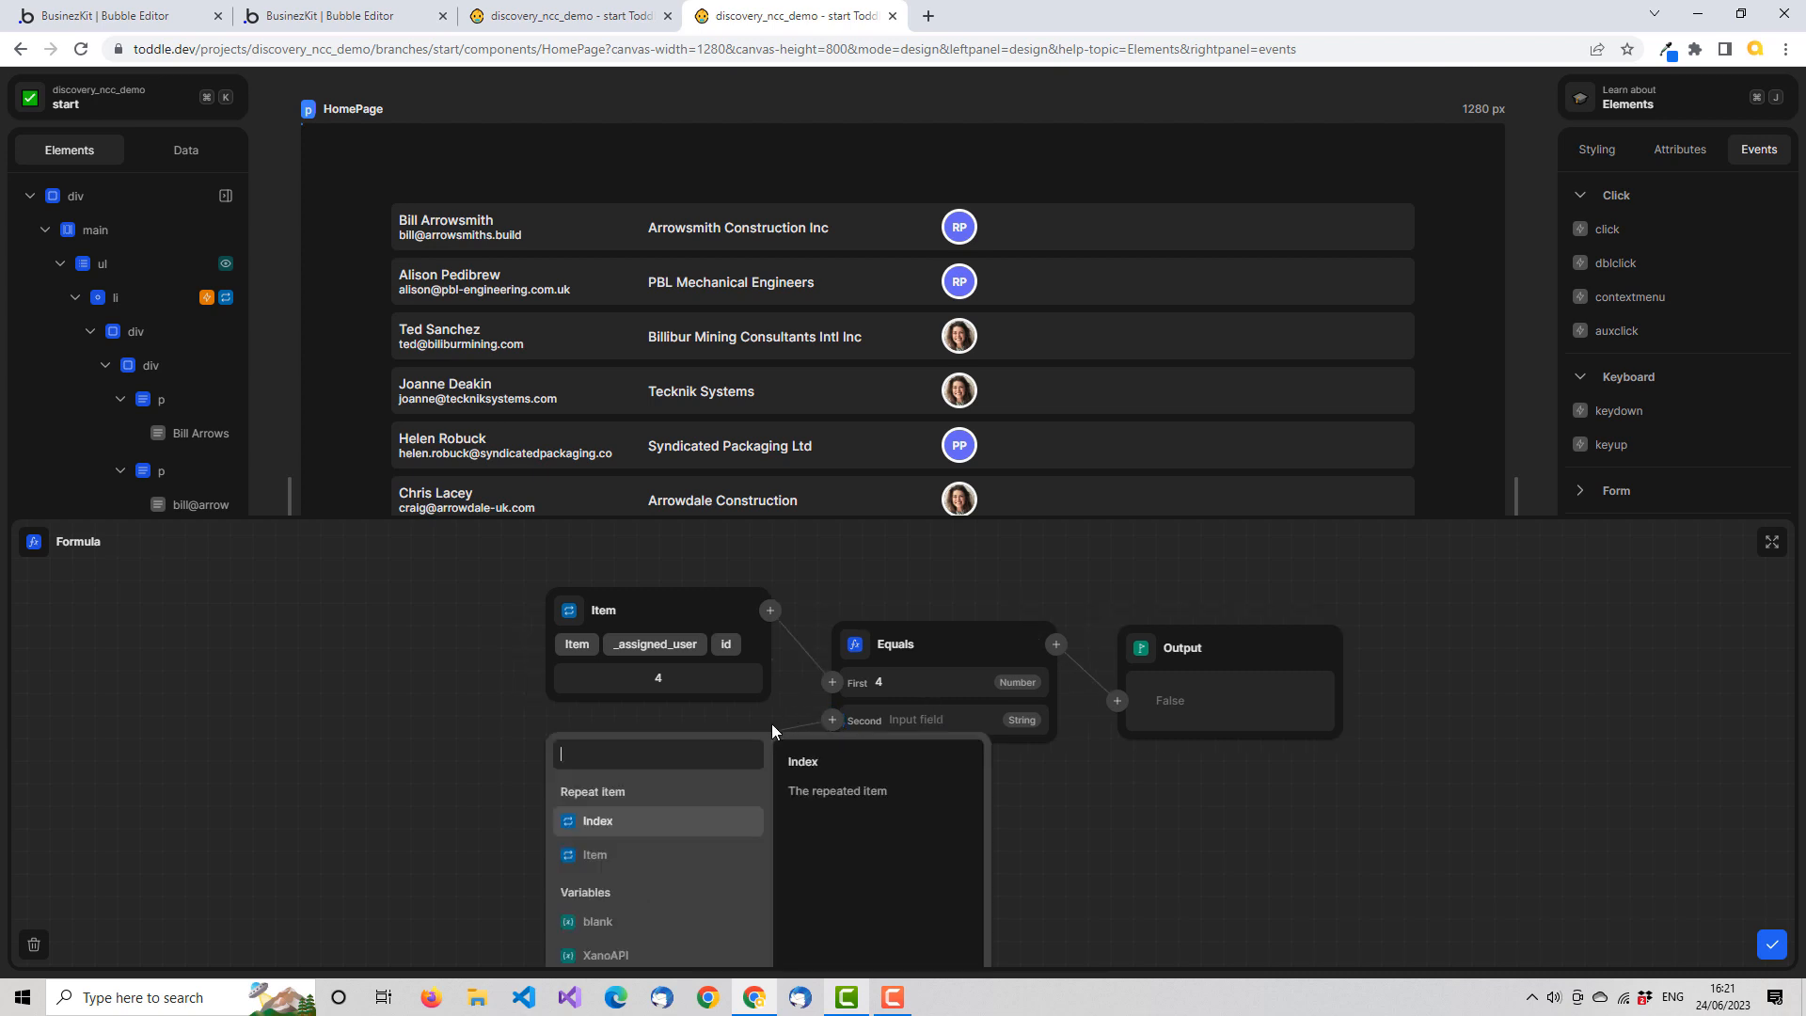
pyautogui.scroll(-1, 721, 837)
pyautogui.scroll(-2, 721, 838)
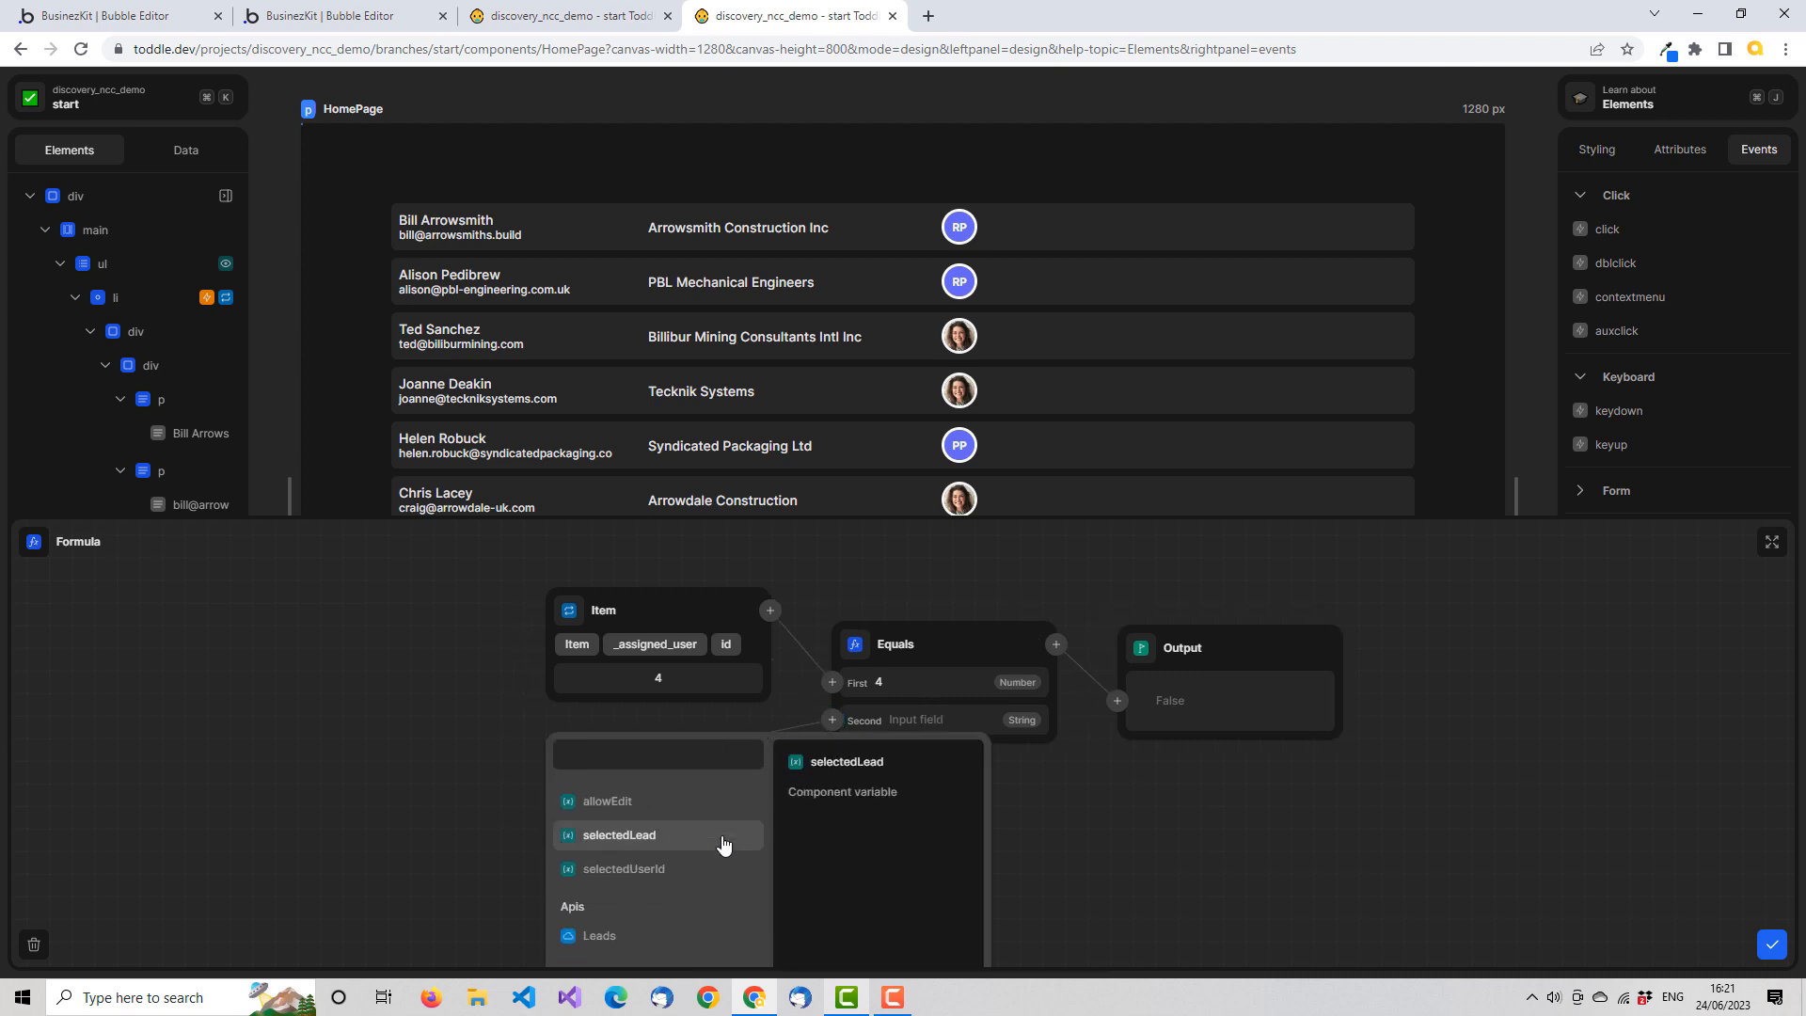
pyautogui.click(661, 868)
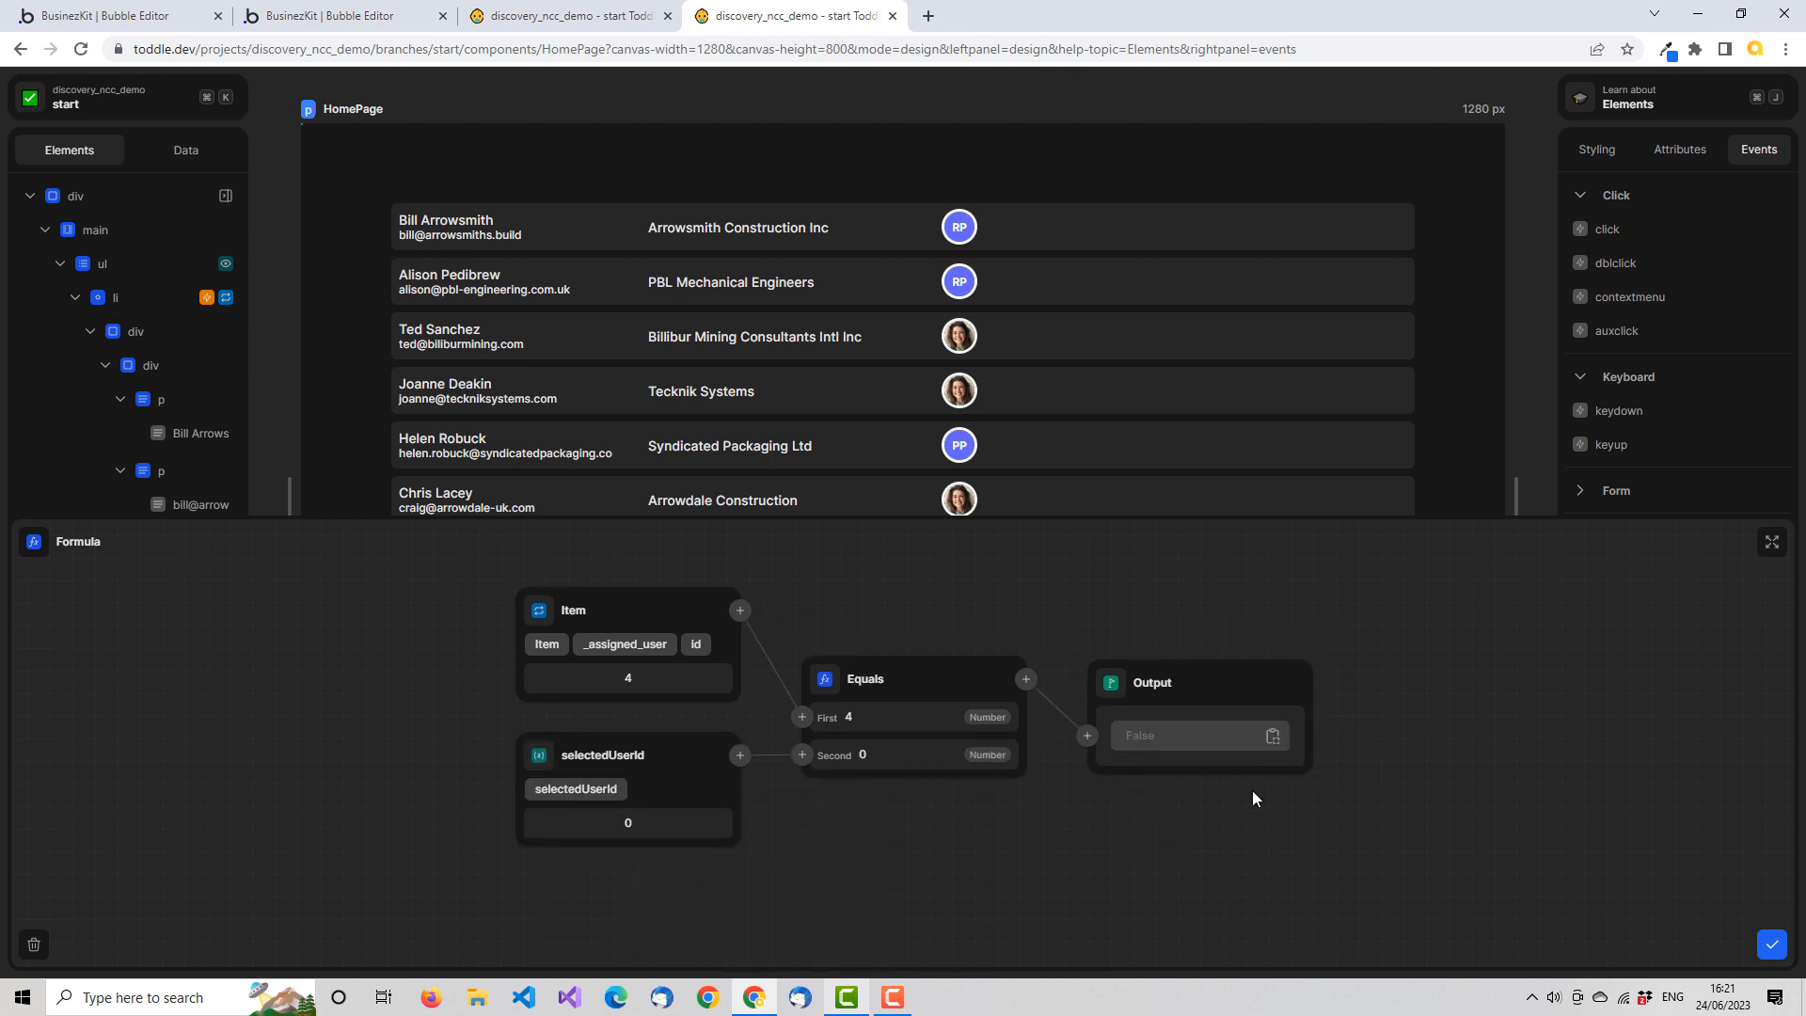
pyautogui.click(1772, 944)
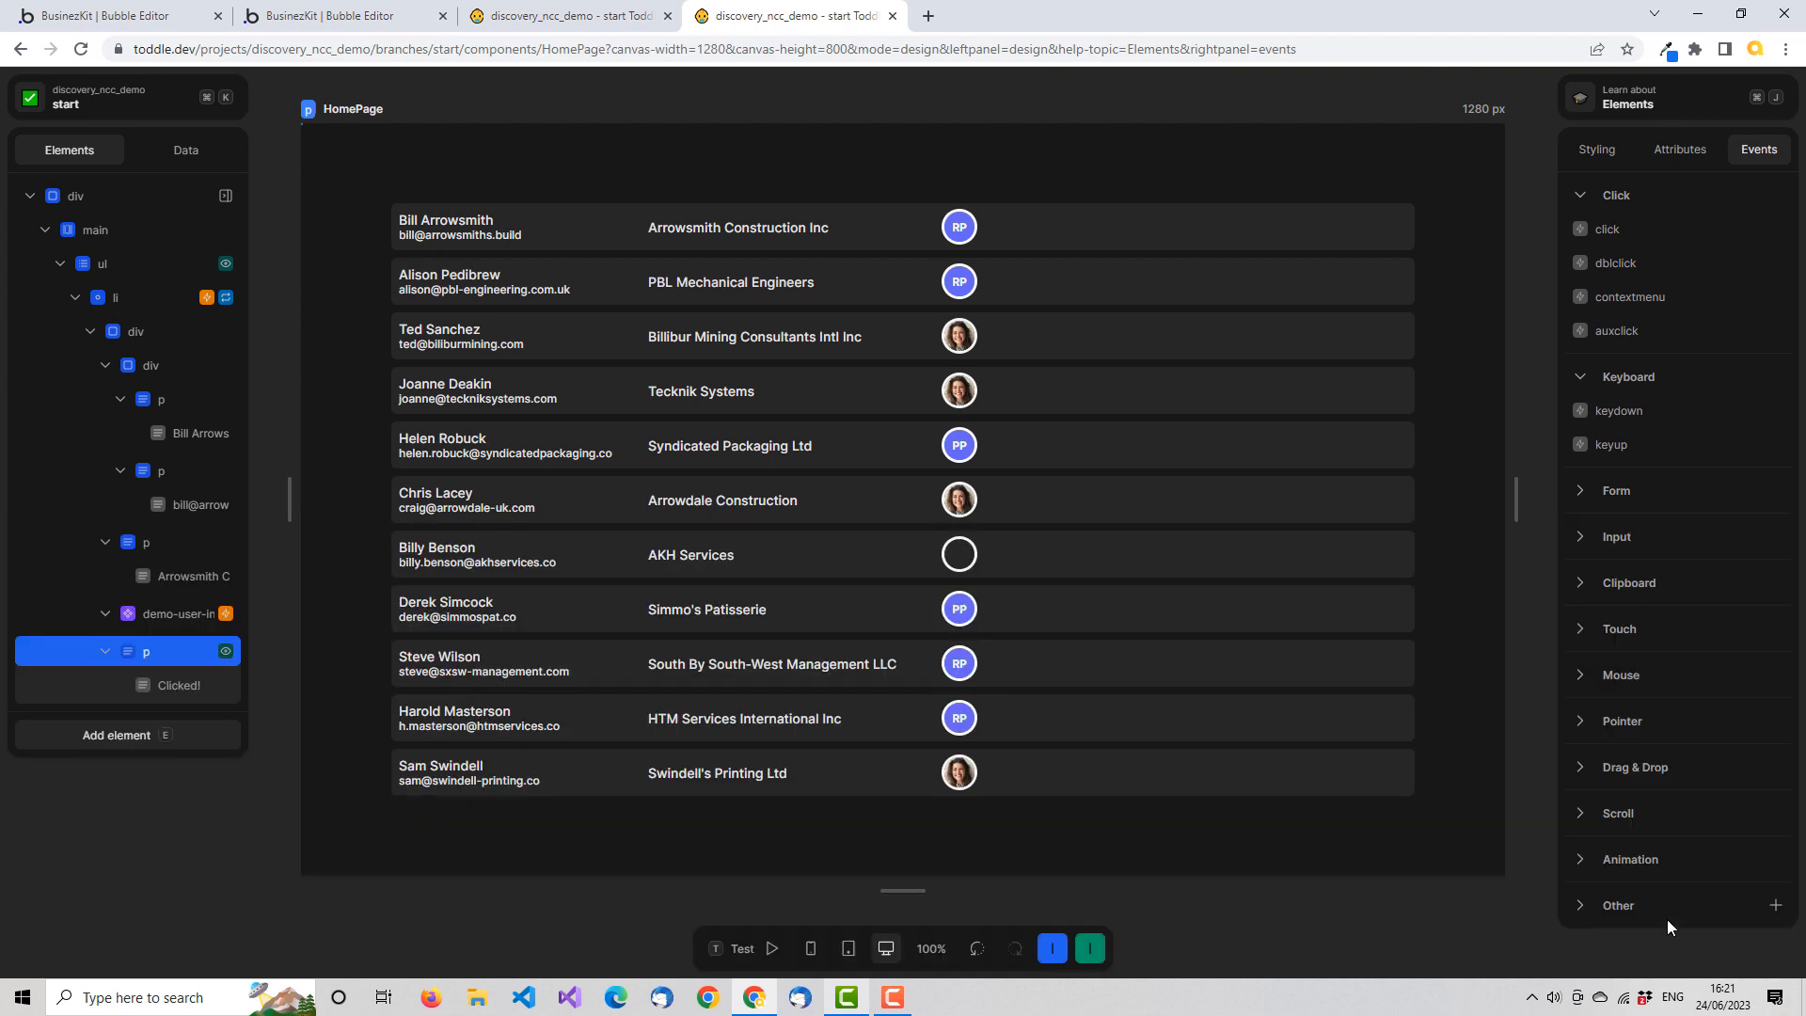
# Test the "Clicked!" text's visibility by selecting user avatars in several list rows in test mode, and return to design mode
pyautogui.click(737, 946)
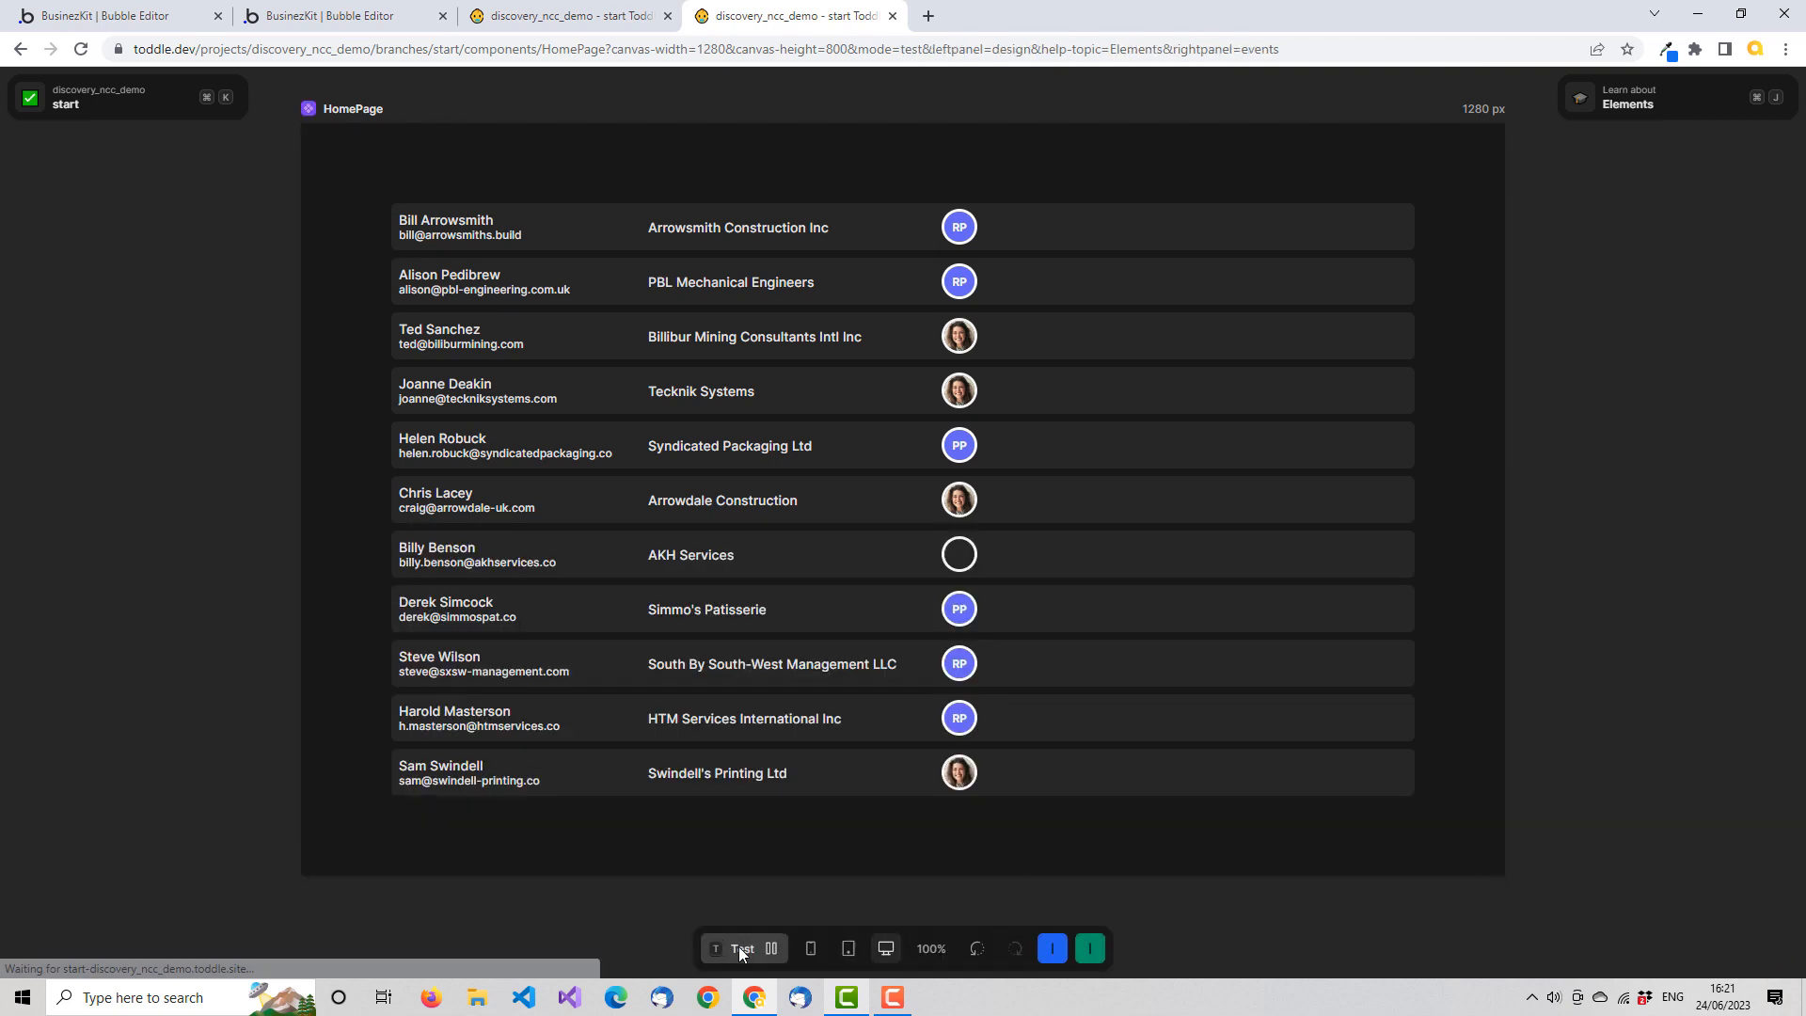
pyautogui.click(959, 227)
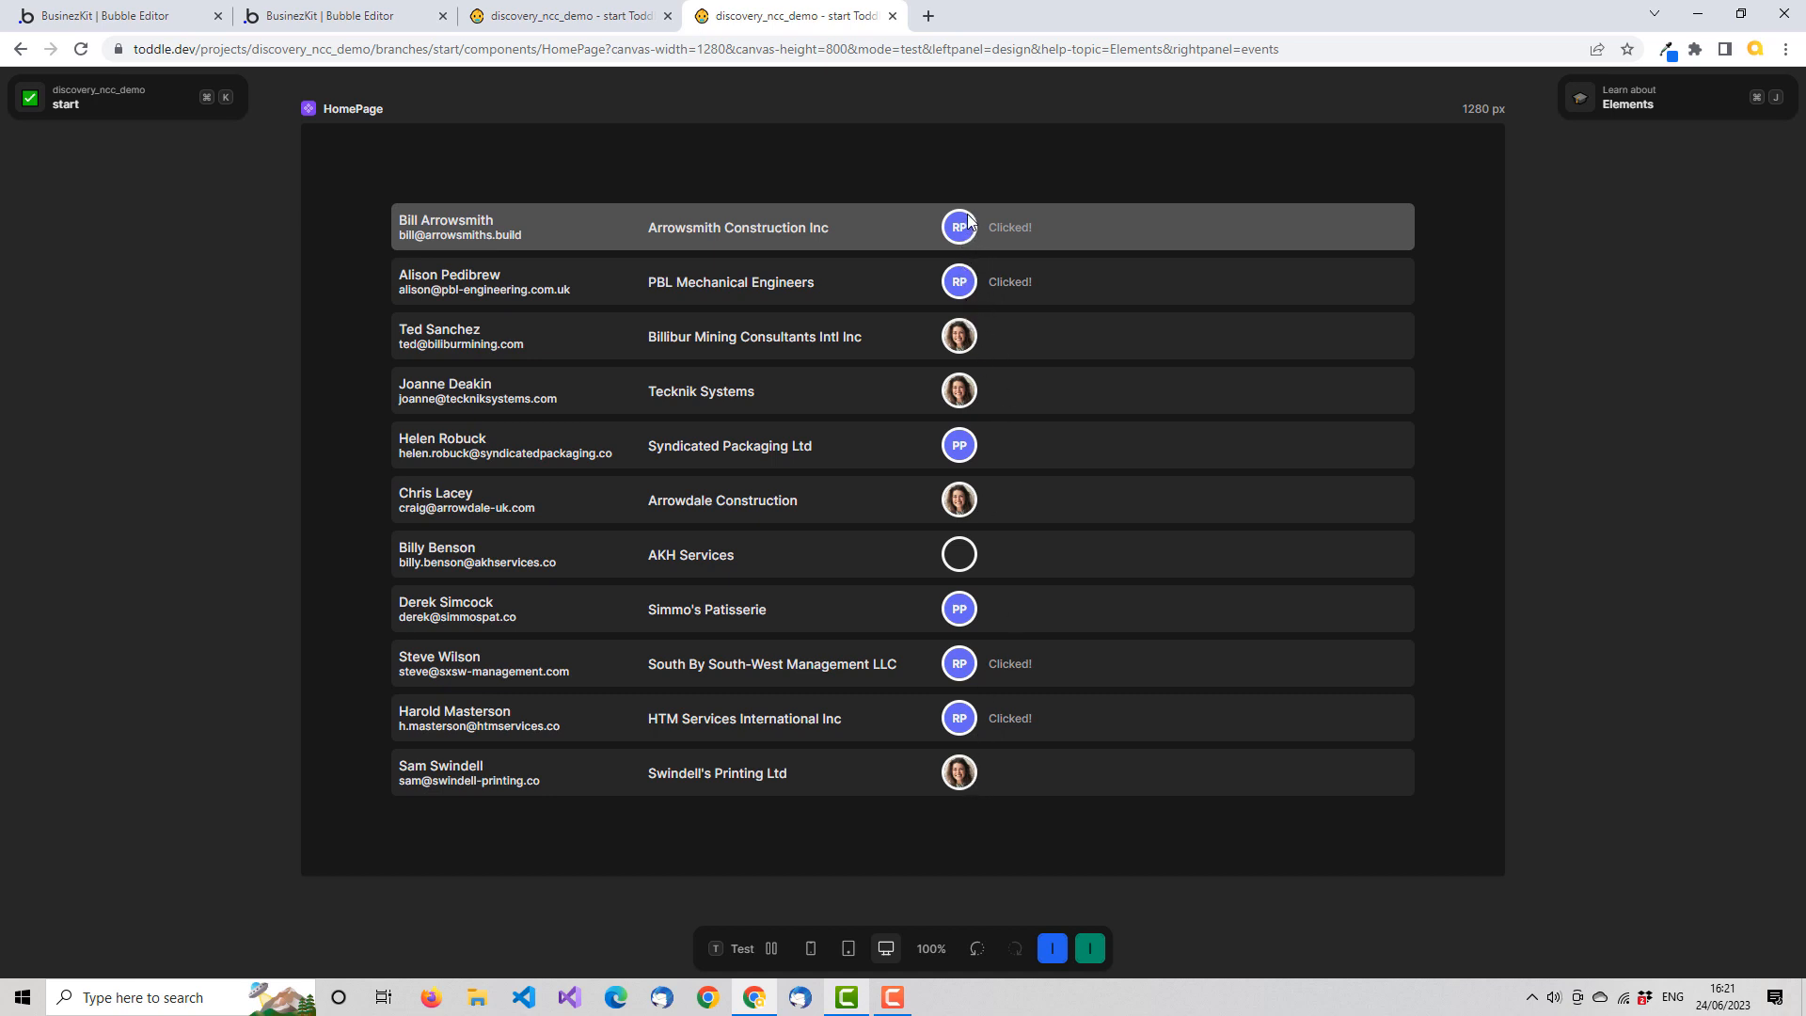
pyautogui.click(967, 340)
pyautogui.click(969, 448)
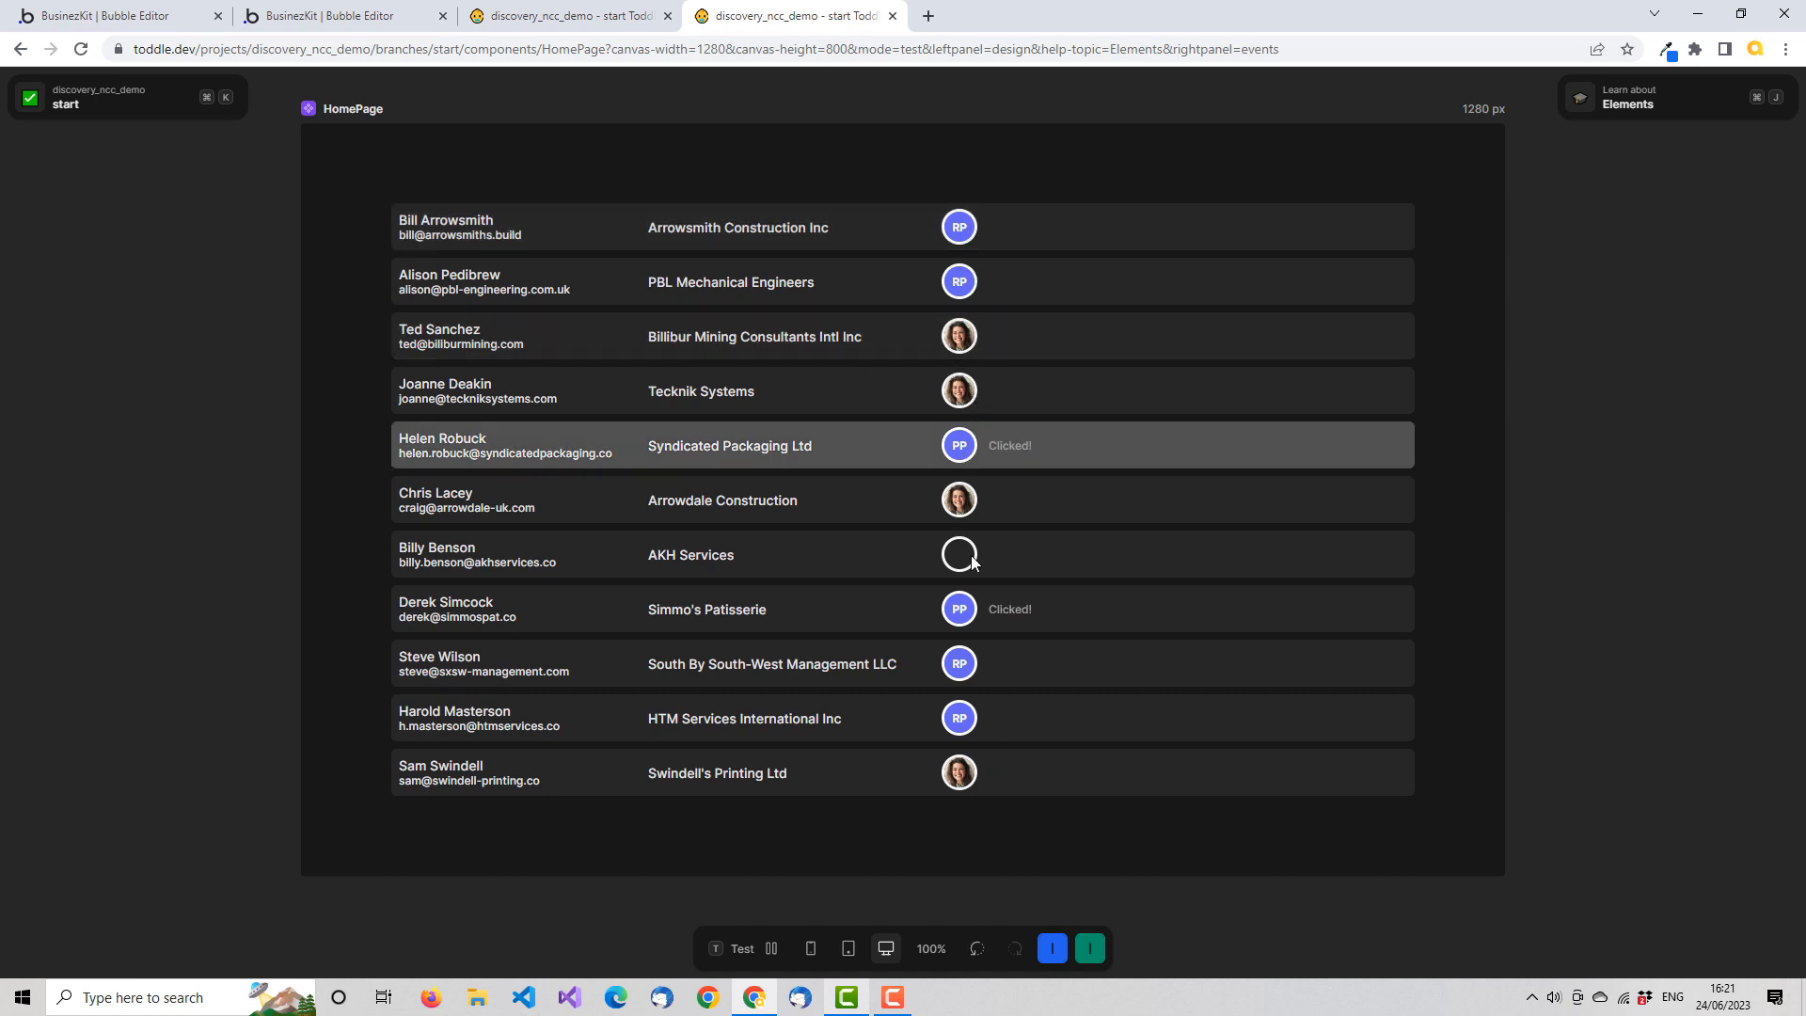
pyautogui.click(967, 563)
pyautogui.click(963, 617)
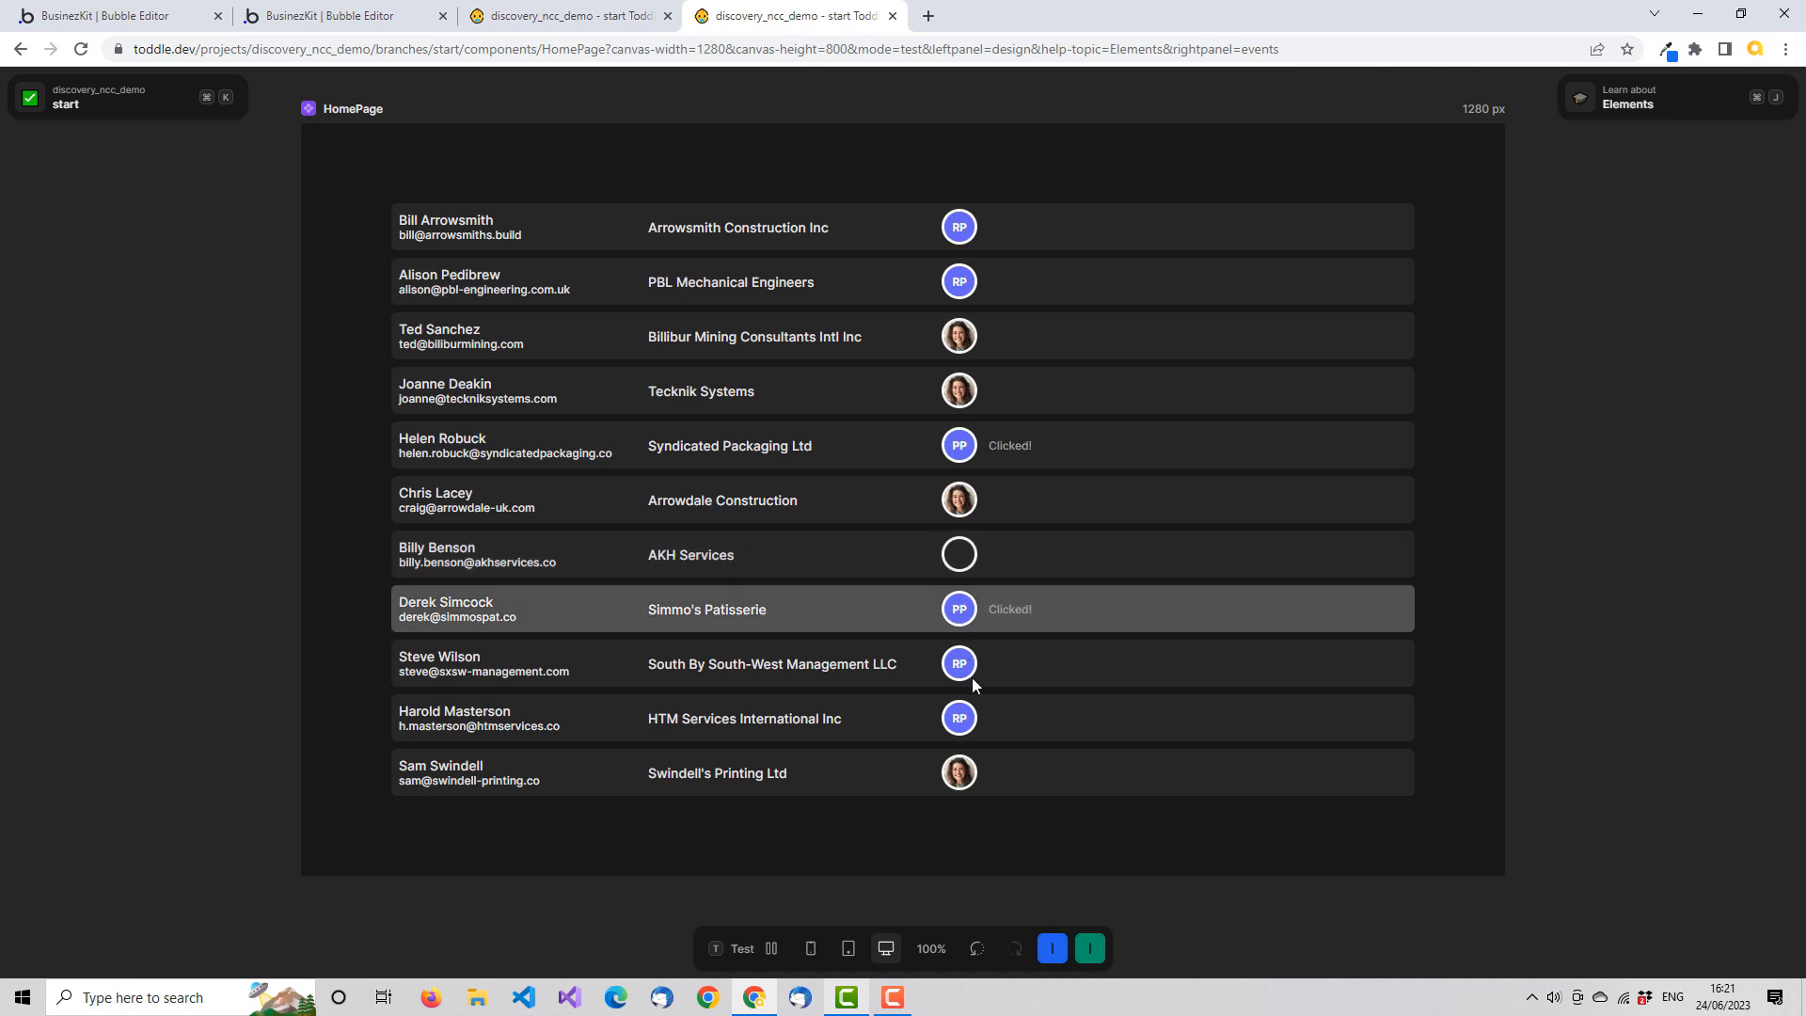
pyautogui.click(962, 670)
pyautogui.click(961, 771)
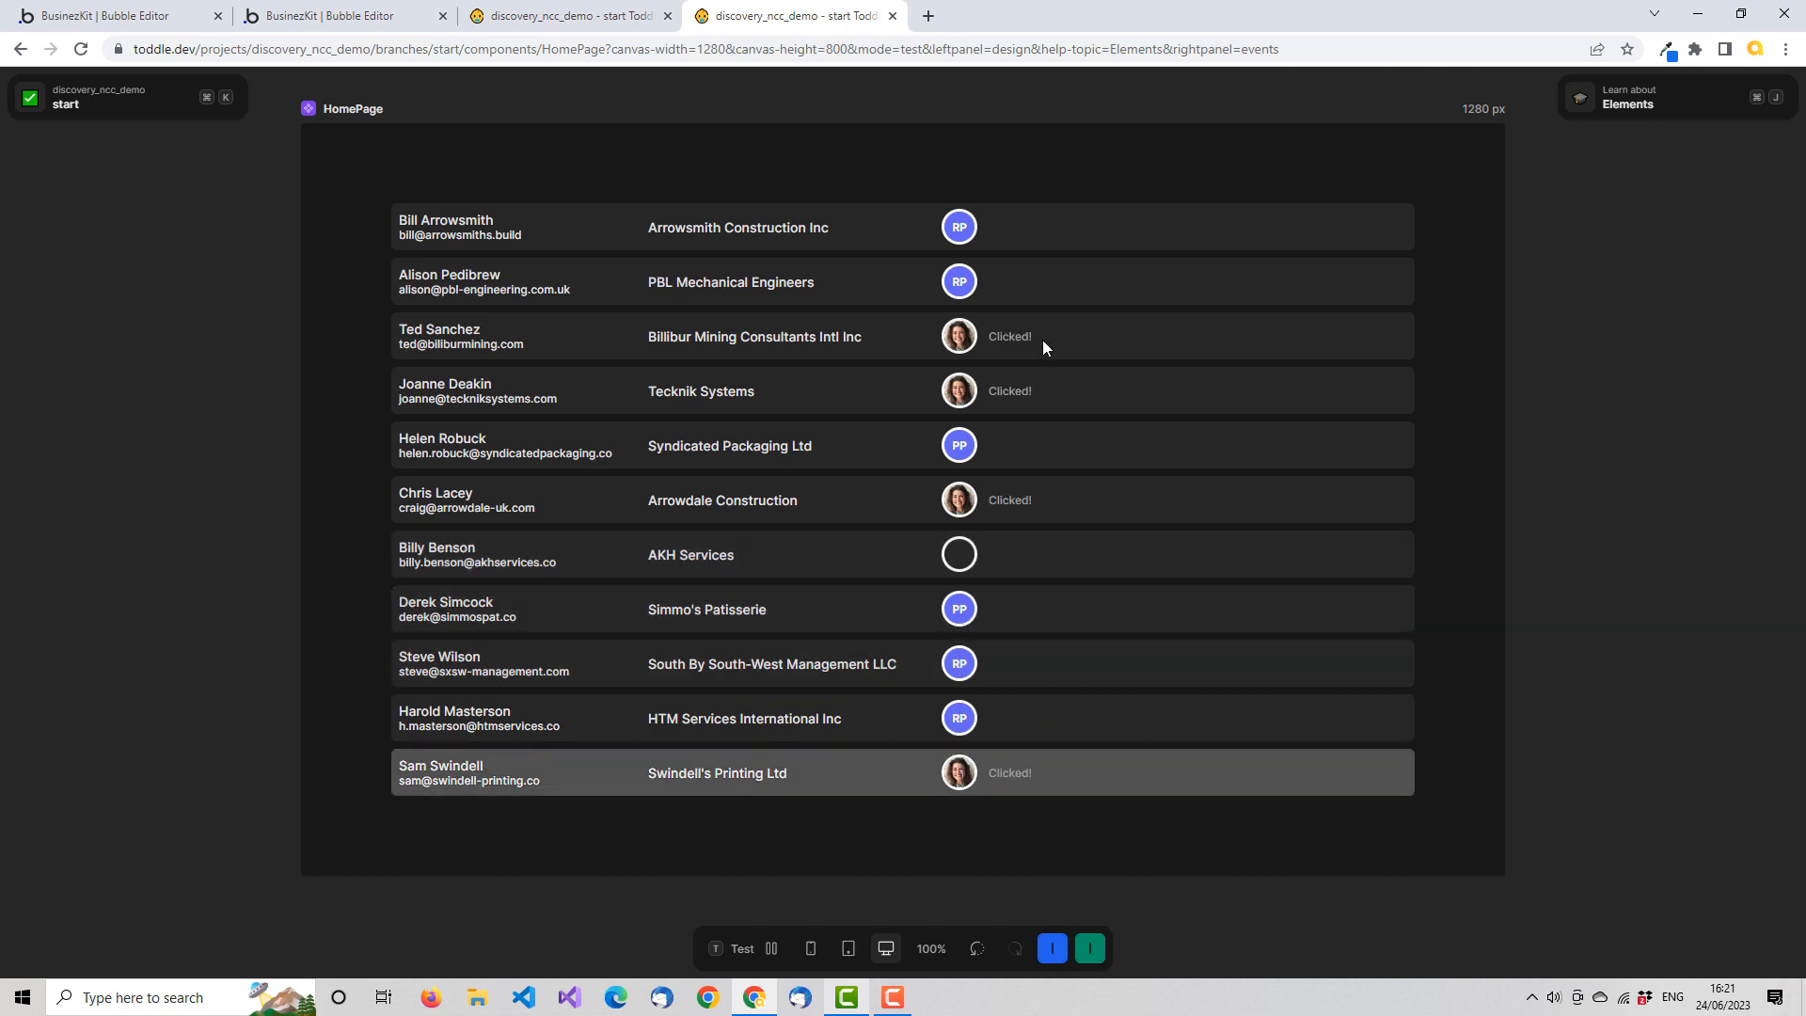
pyautogui.click(969, 234)
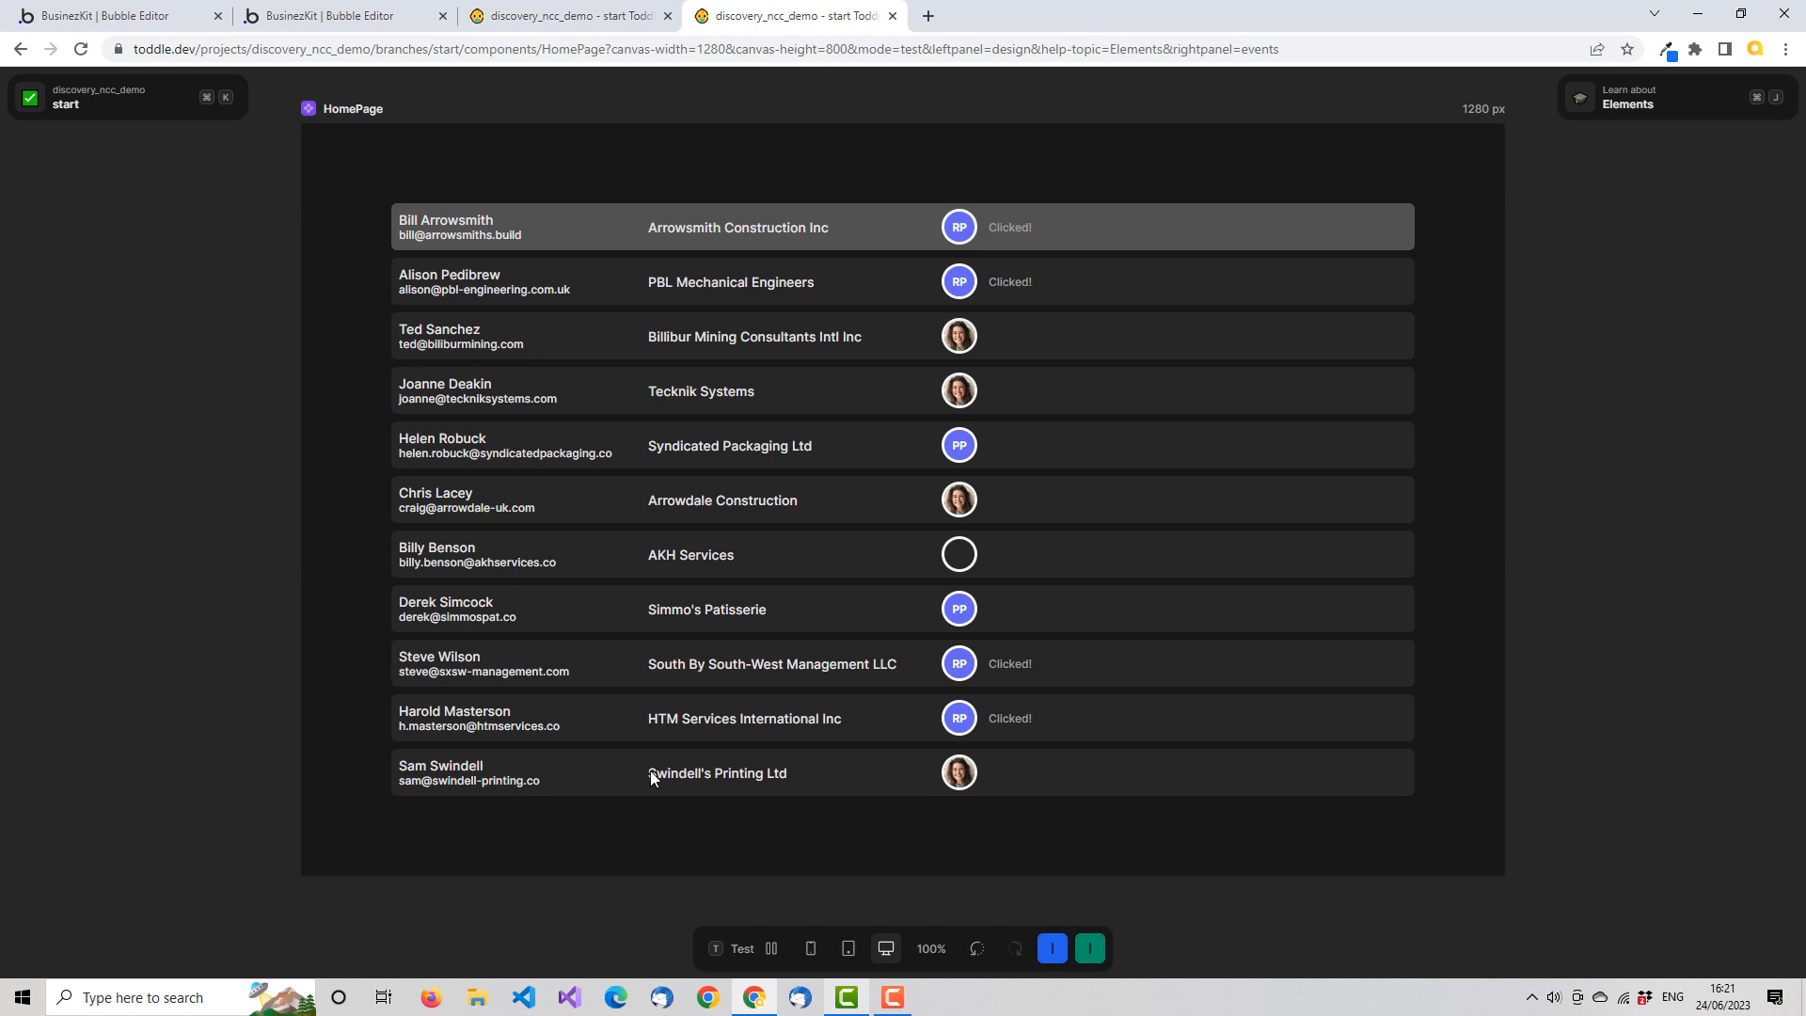
pyautogui.click(749, 949)
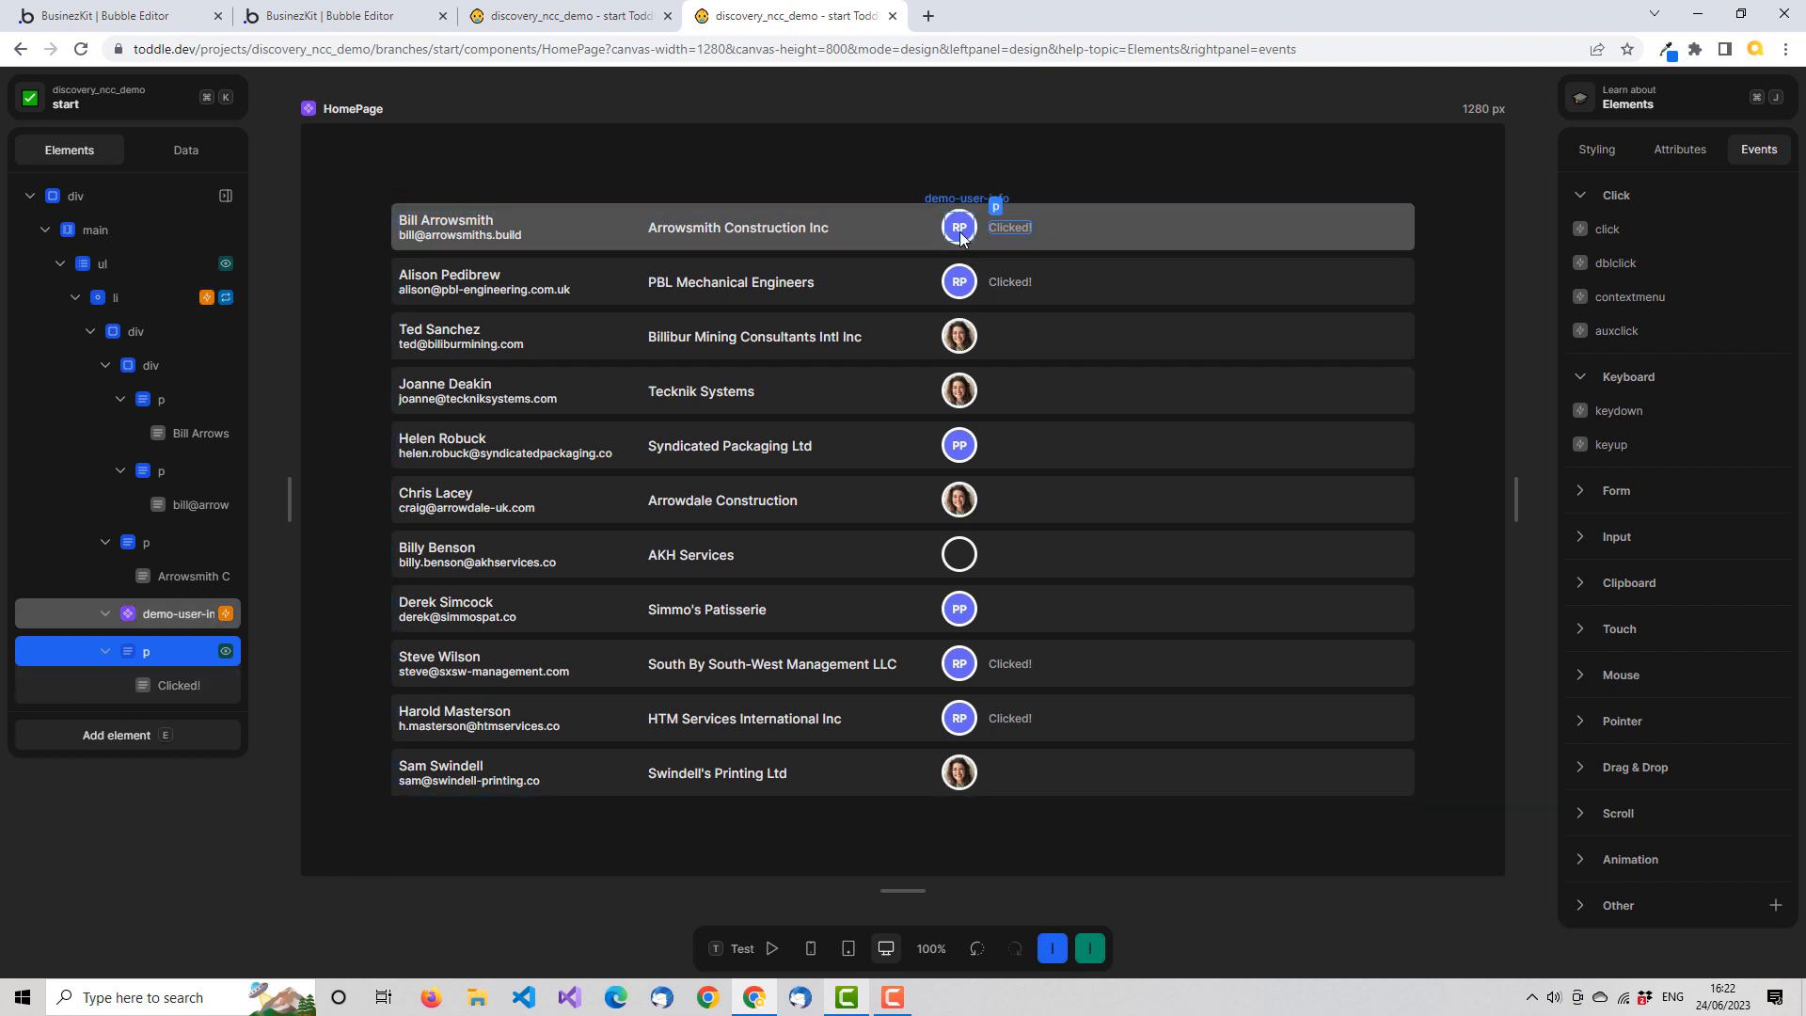
# Add the ncc-data-options-menu component inside the root div of the demo-user-info component
pyautogui.click(603, 17)
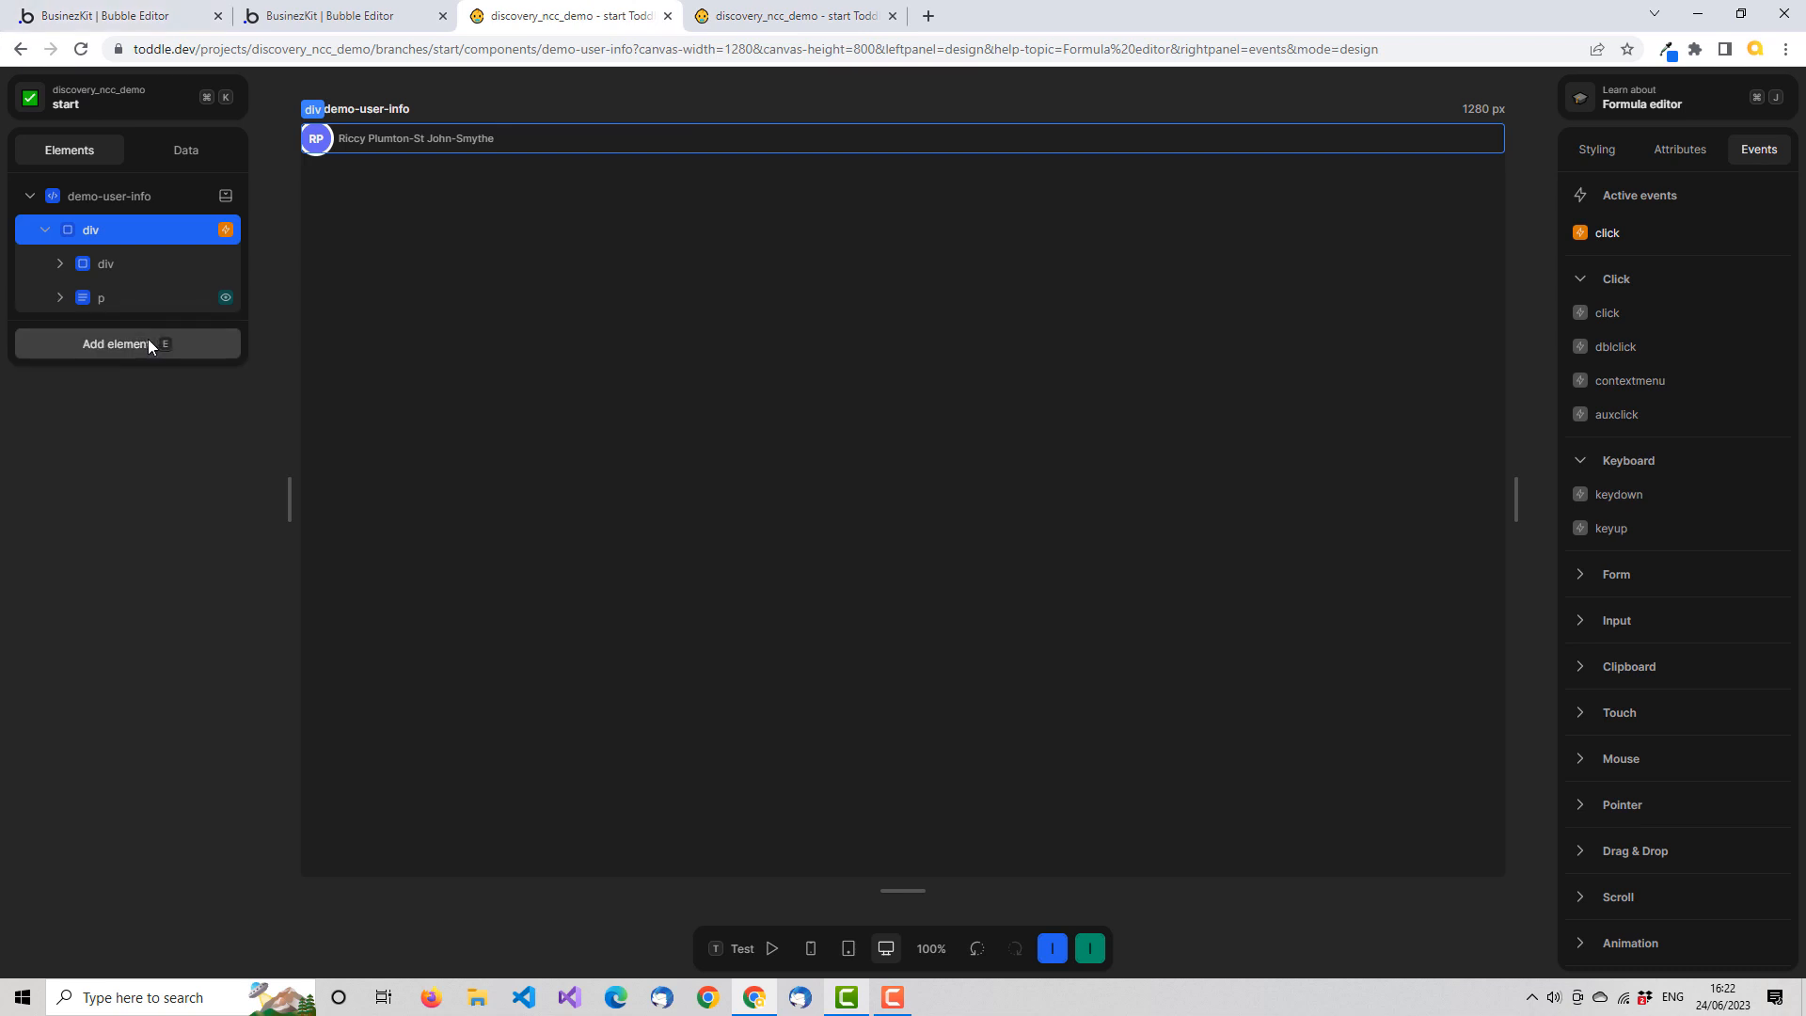
pyautogui.click(148, 344)
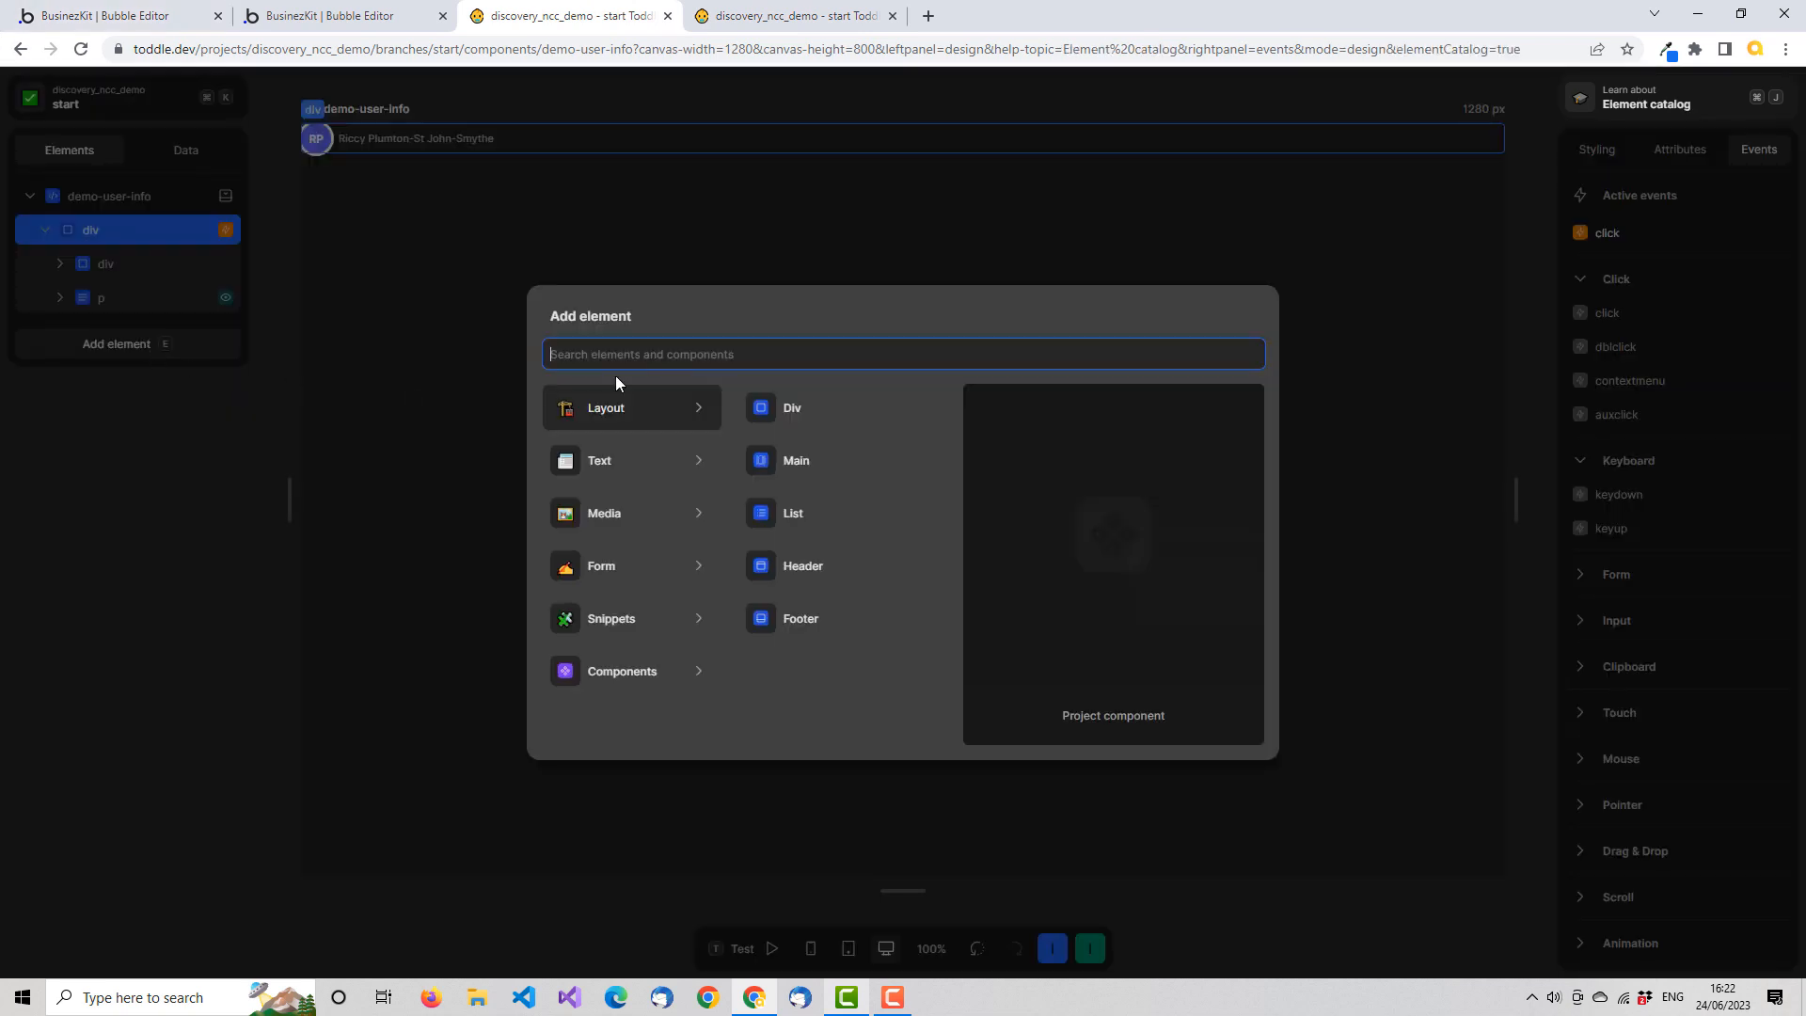
pyautogui.write('men')
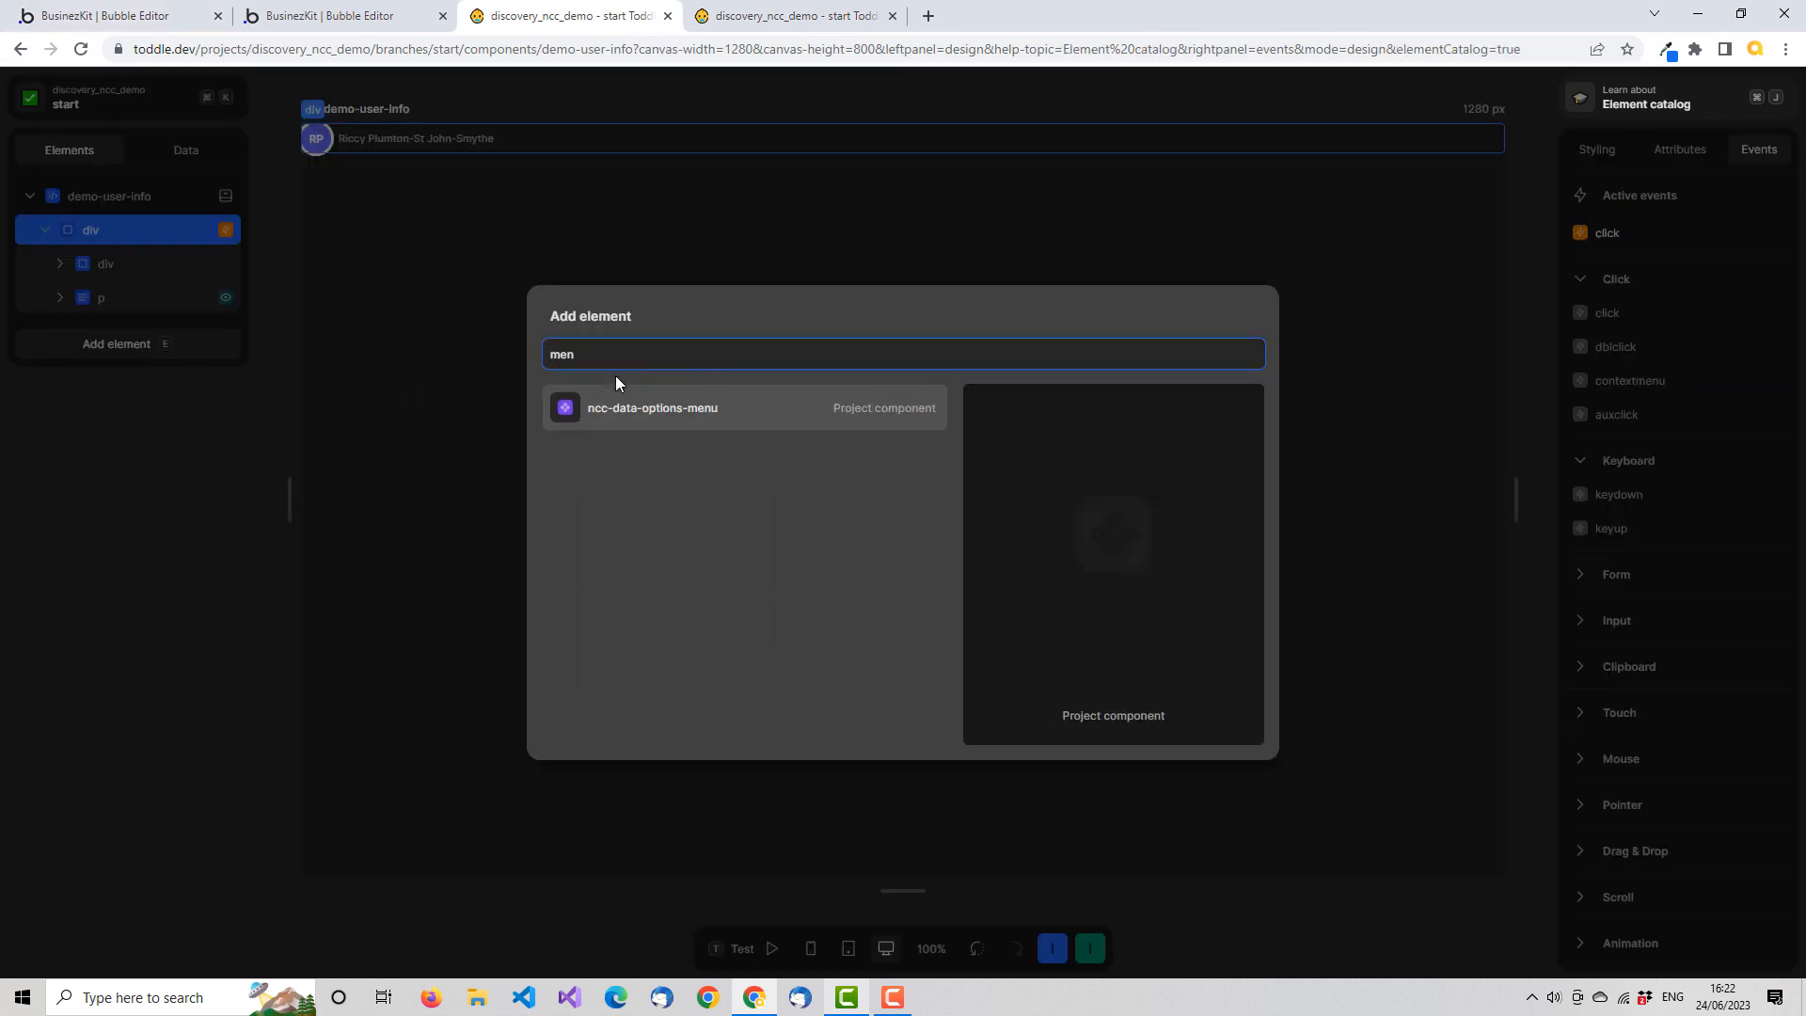
pyautogui.click(721, 406)
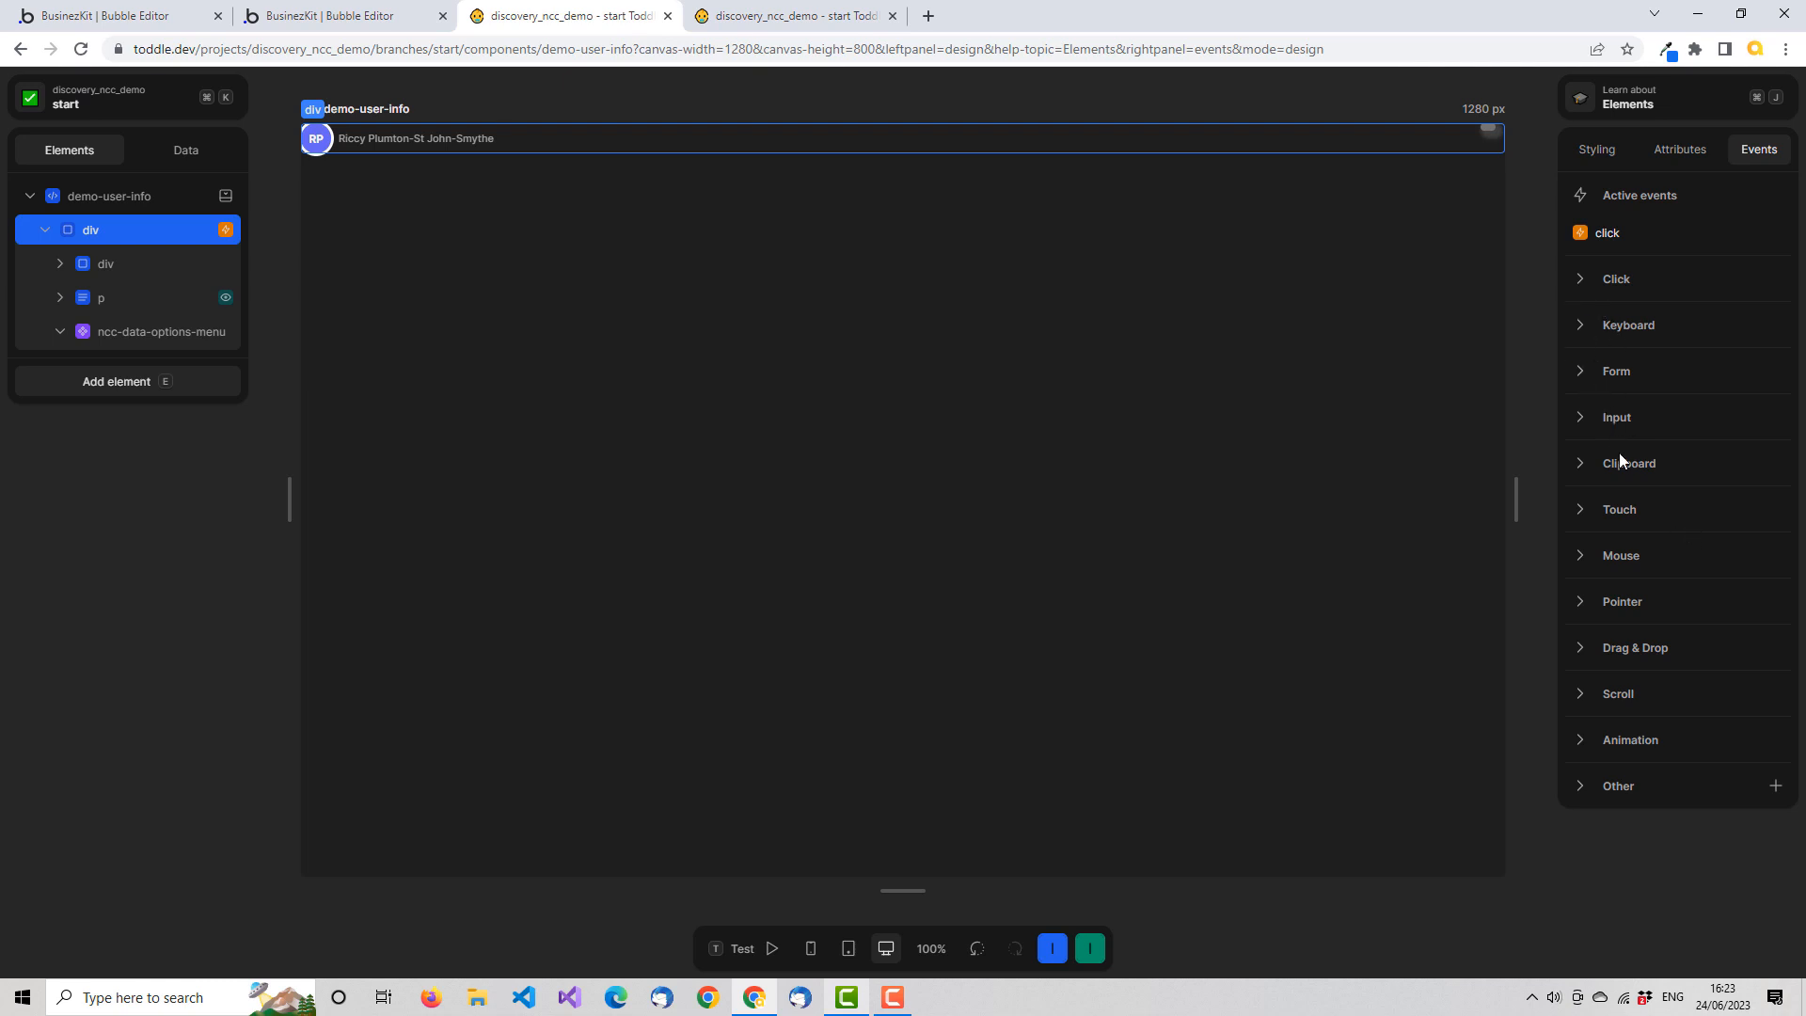
# Look up the div's Mouse events and create a variable named showMenu in the demo-user-info component
pyautogui.click(1583, 555)
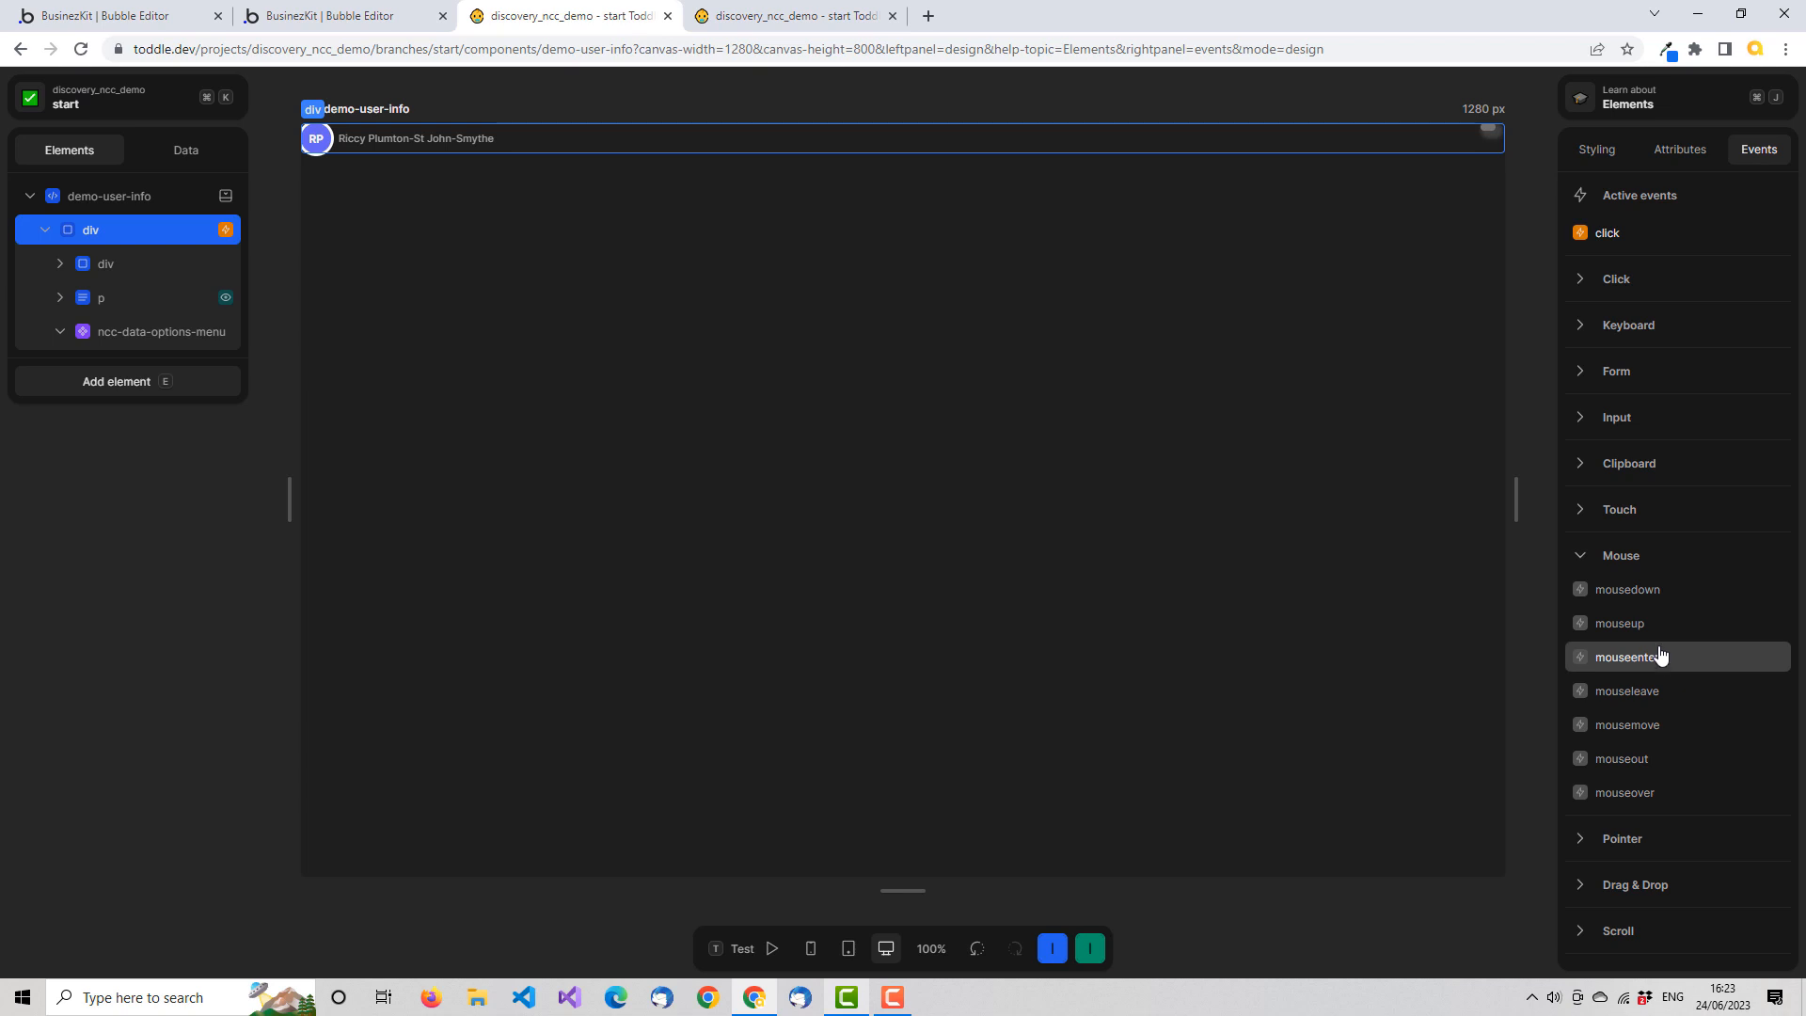
pyautogui.click(198, 143)
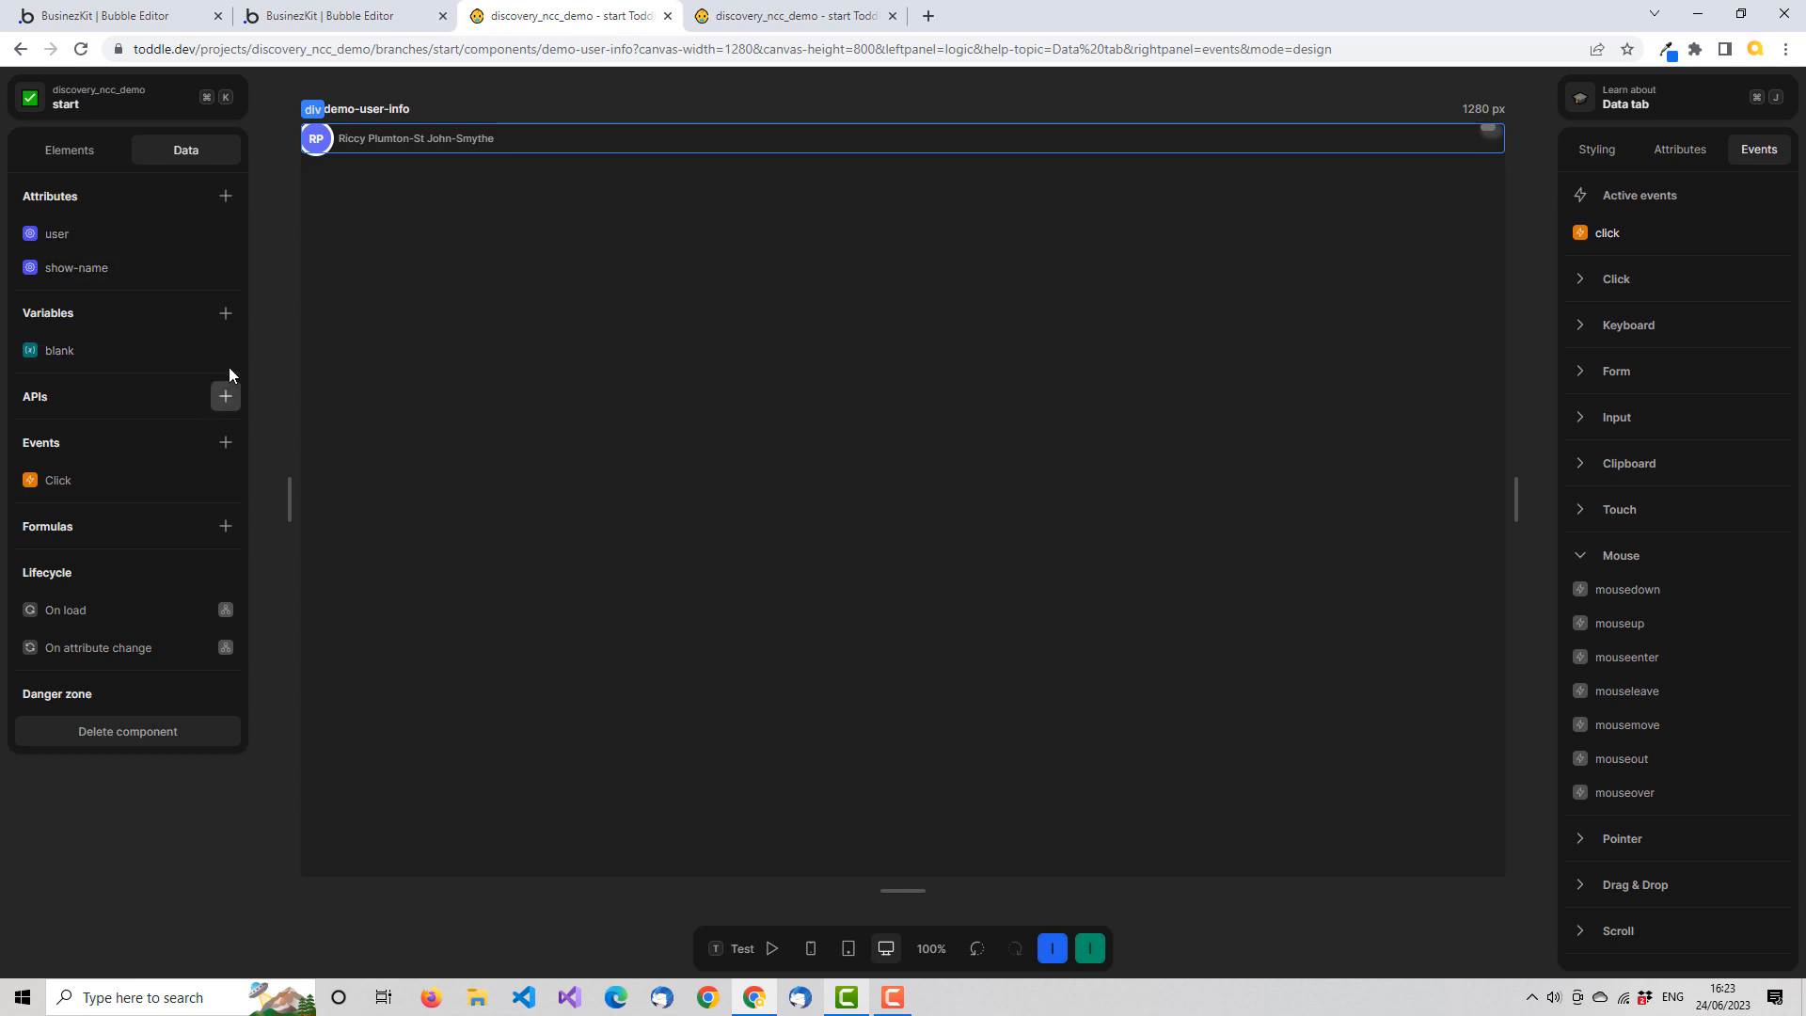
pyautogui.click(225, 313)
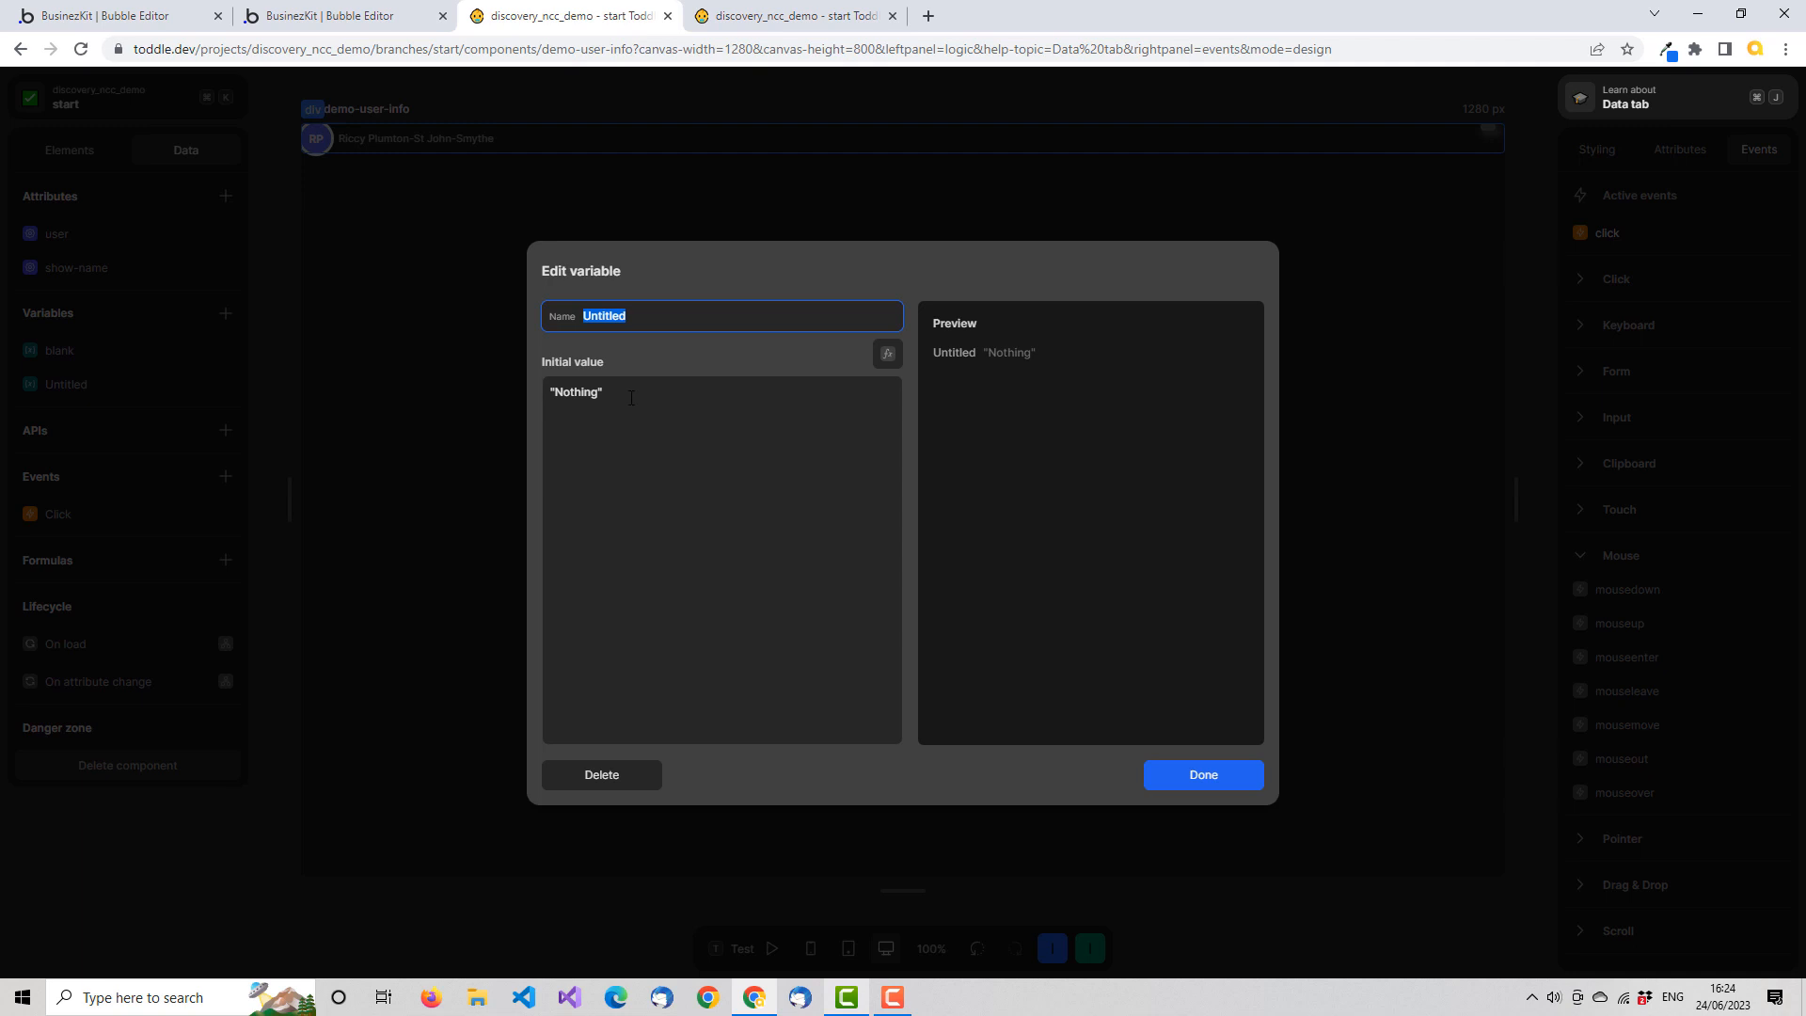
pyautogui.moveTo(627, 392); pyautogui.dragTo(505, 393)
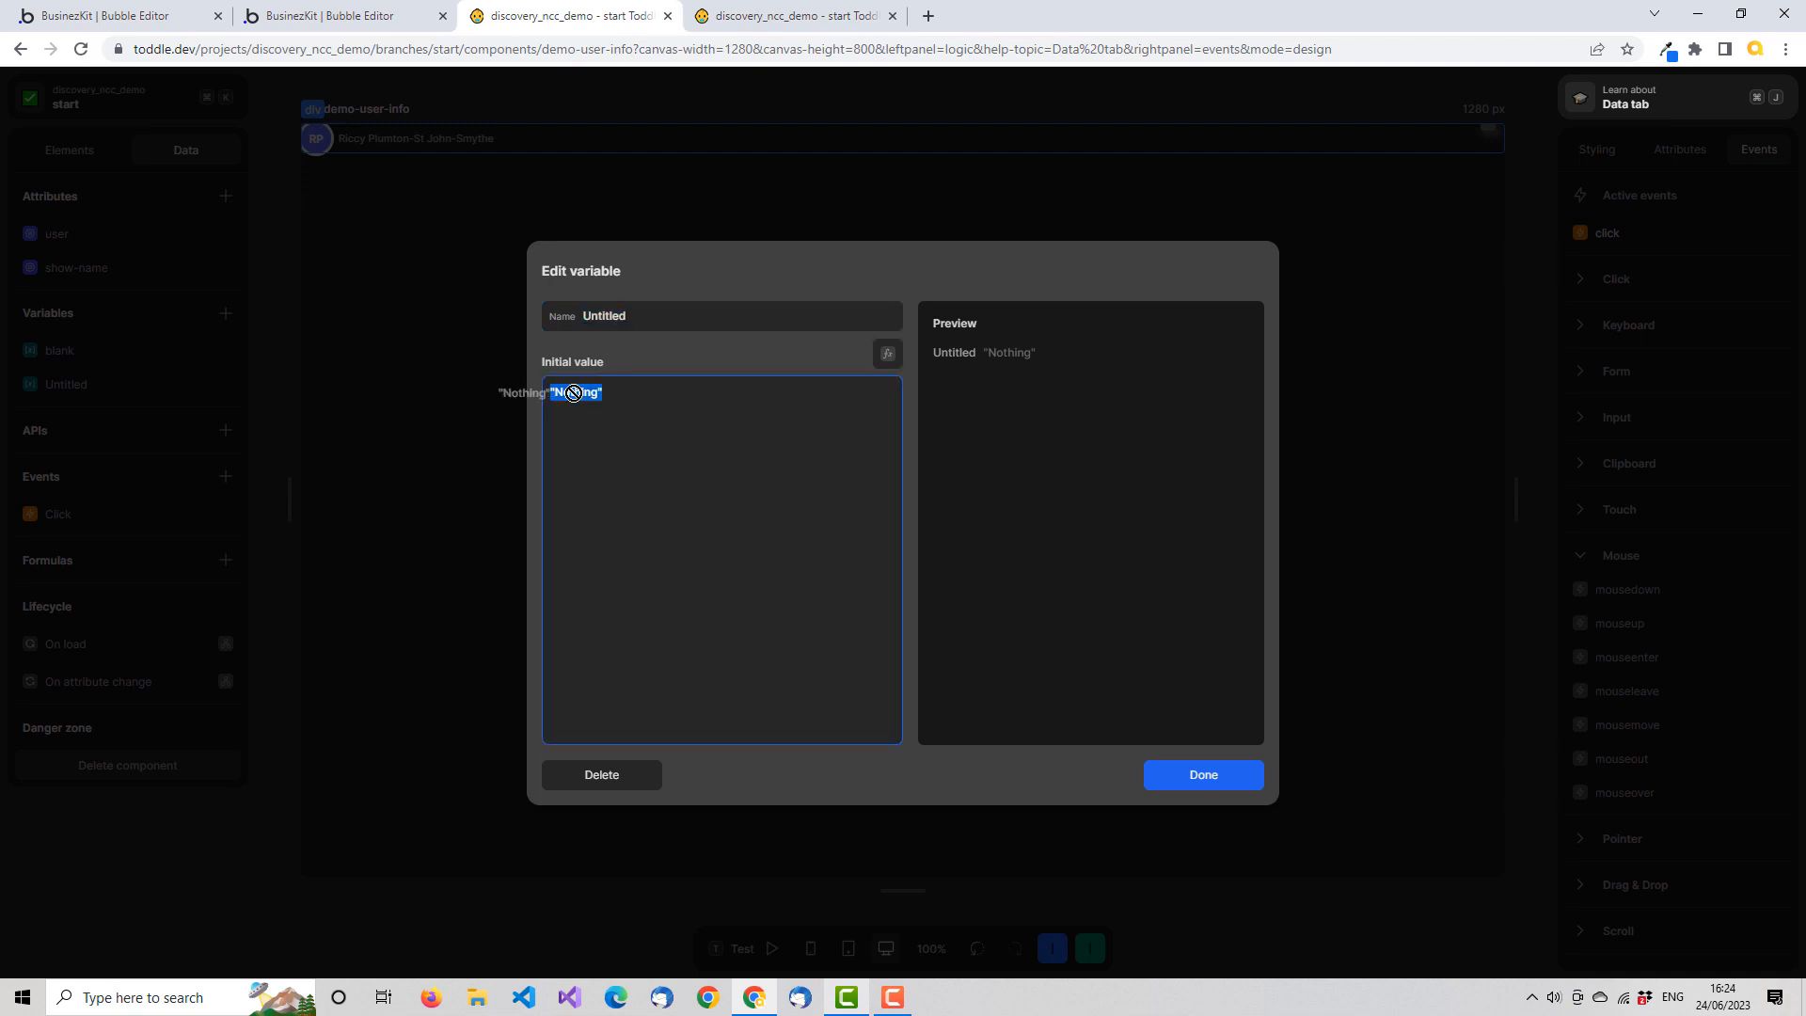
pyautogui.doubleClick(623, 315)
pyautogui.click(623, 315)
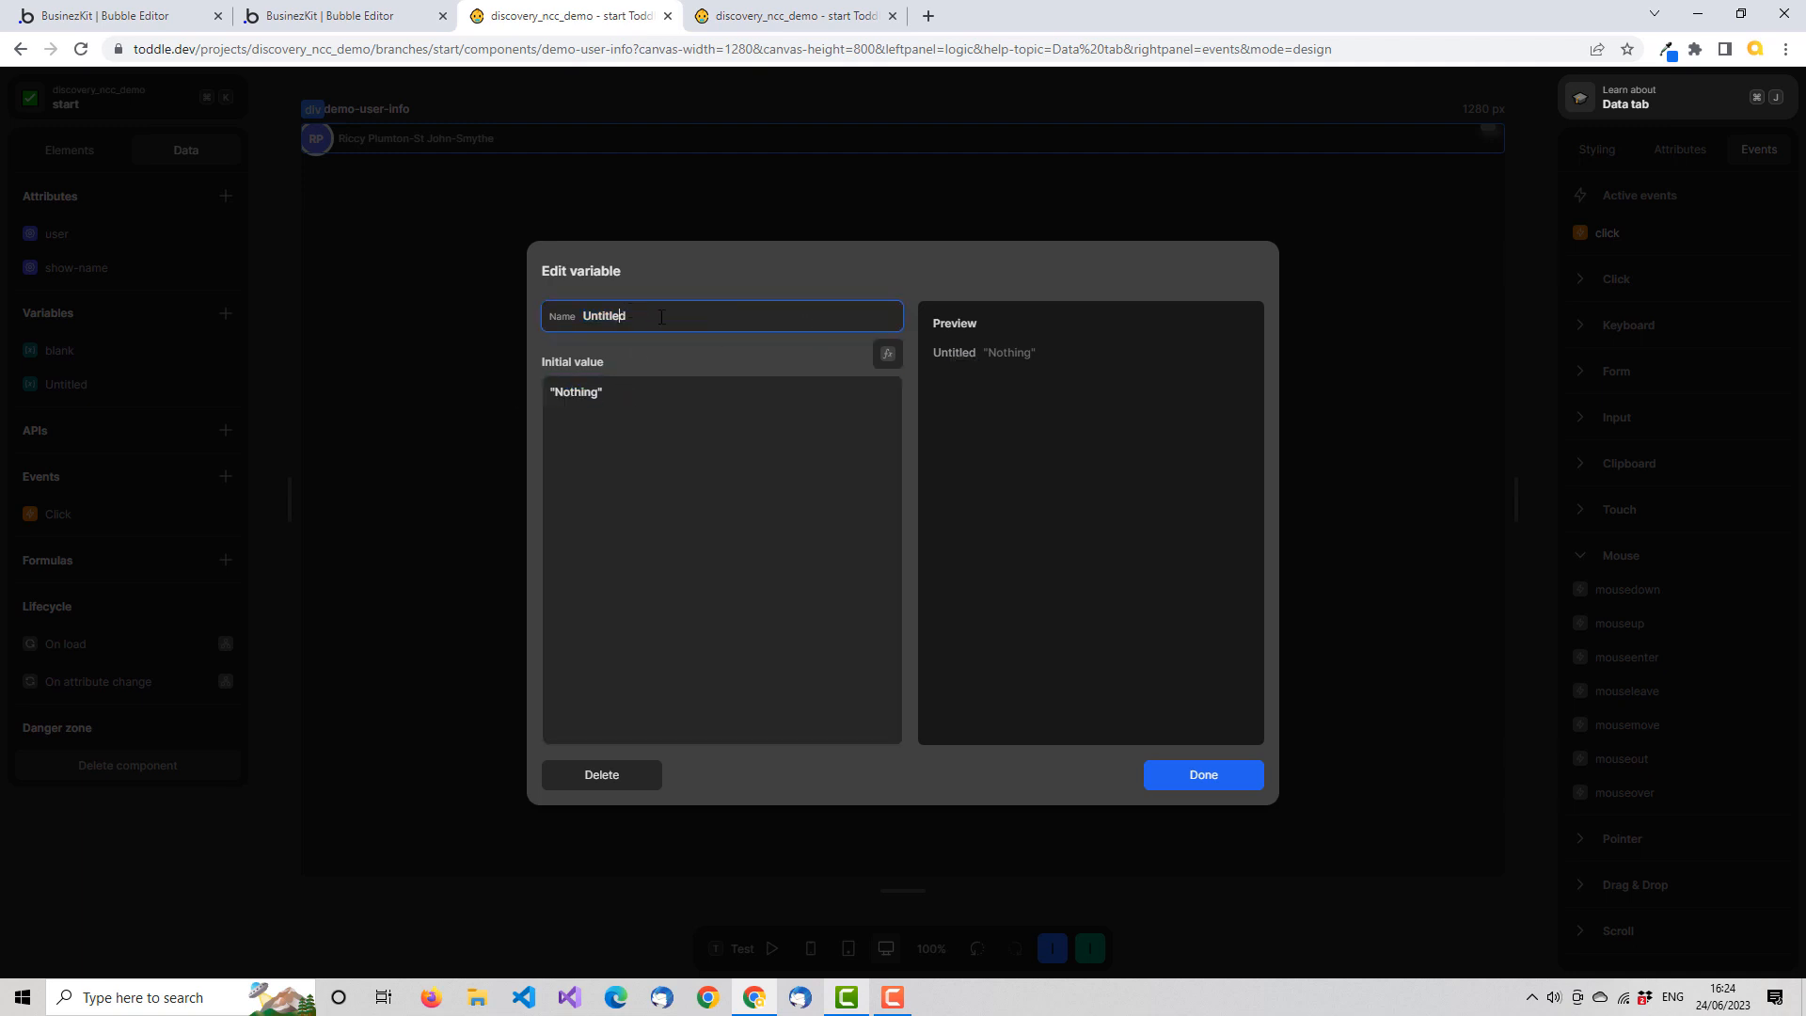
pyautogui.doubleClick(590, 329)
pyautogui.write('showMenu')
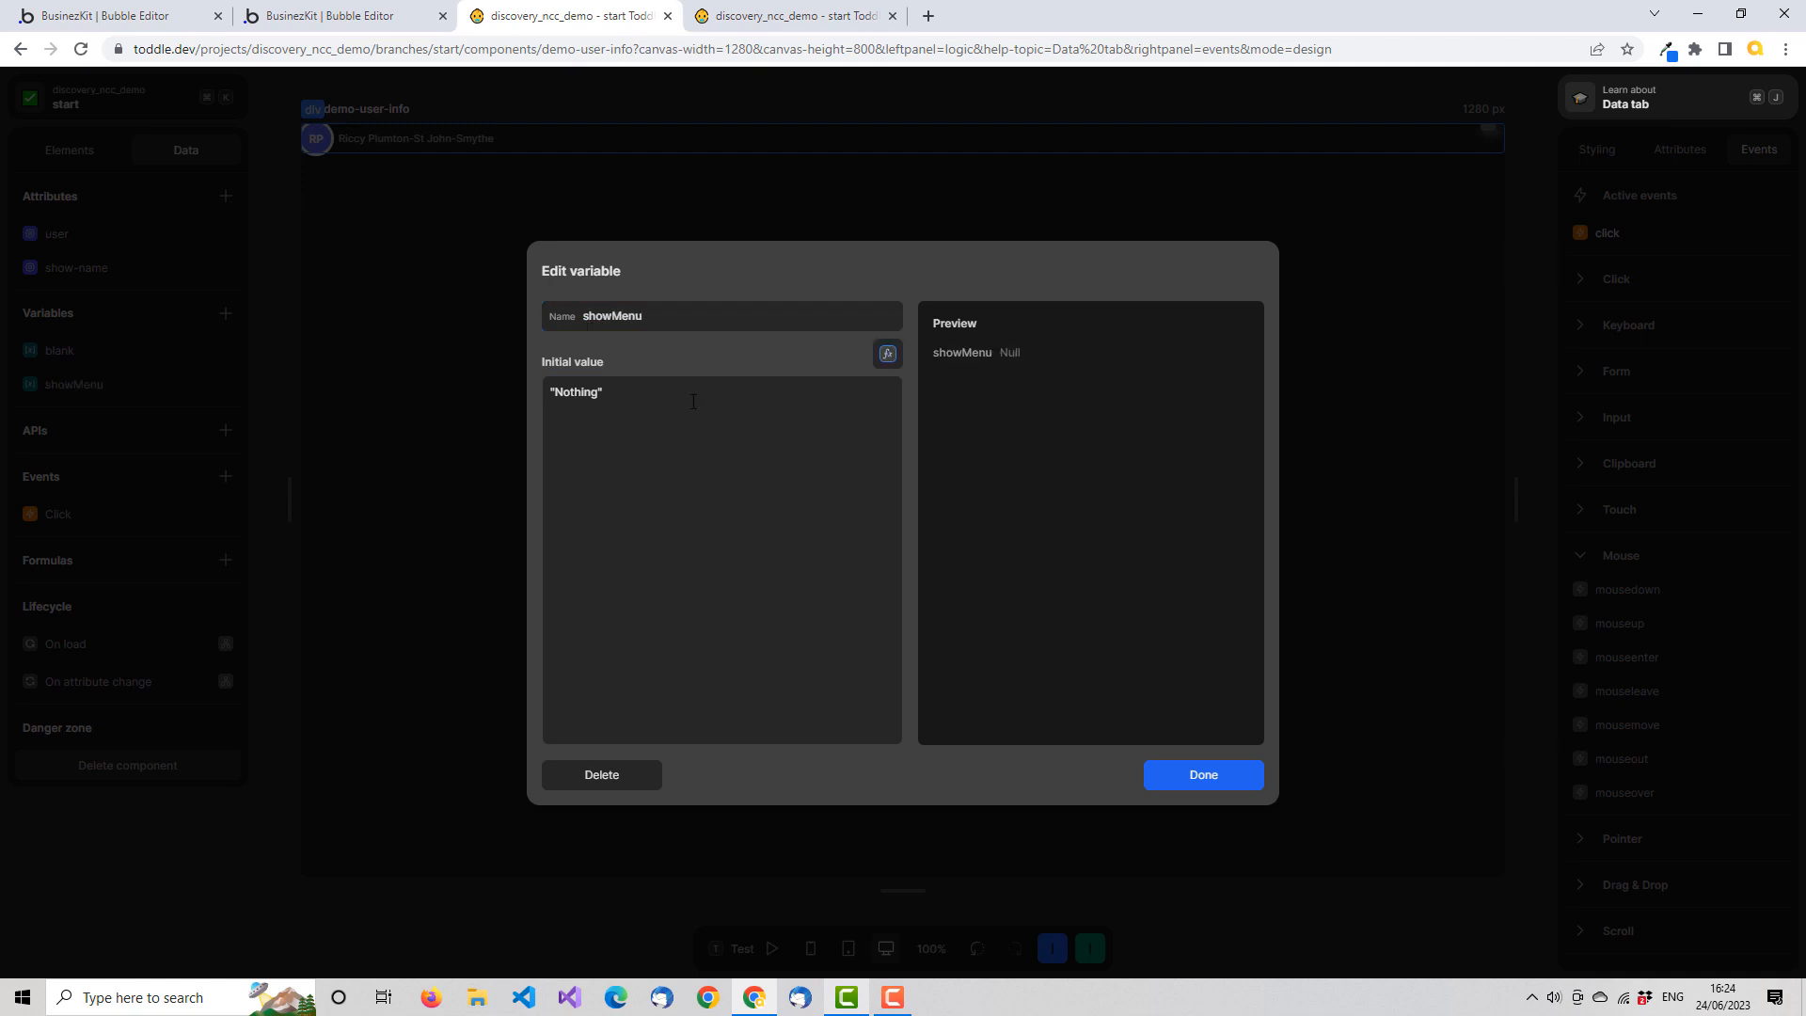
# Set the showMenu variable's initial value to False with a formula, and save the formula
pyautogui.tripleClick(605, 391)
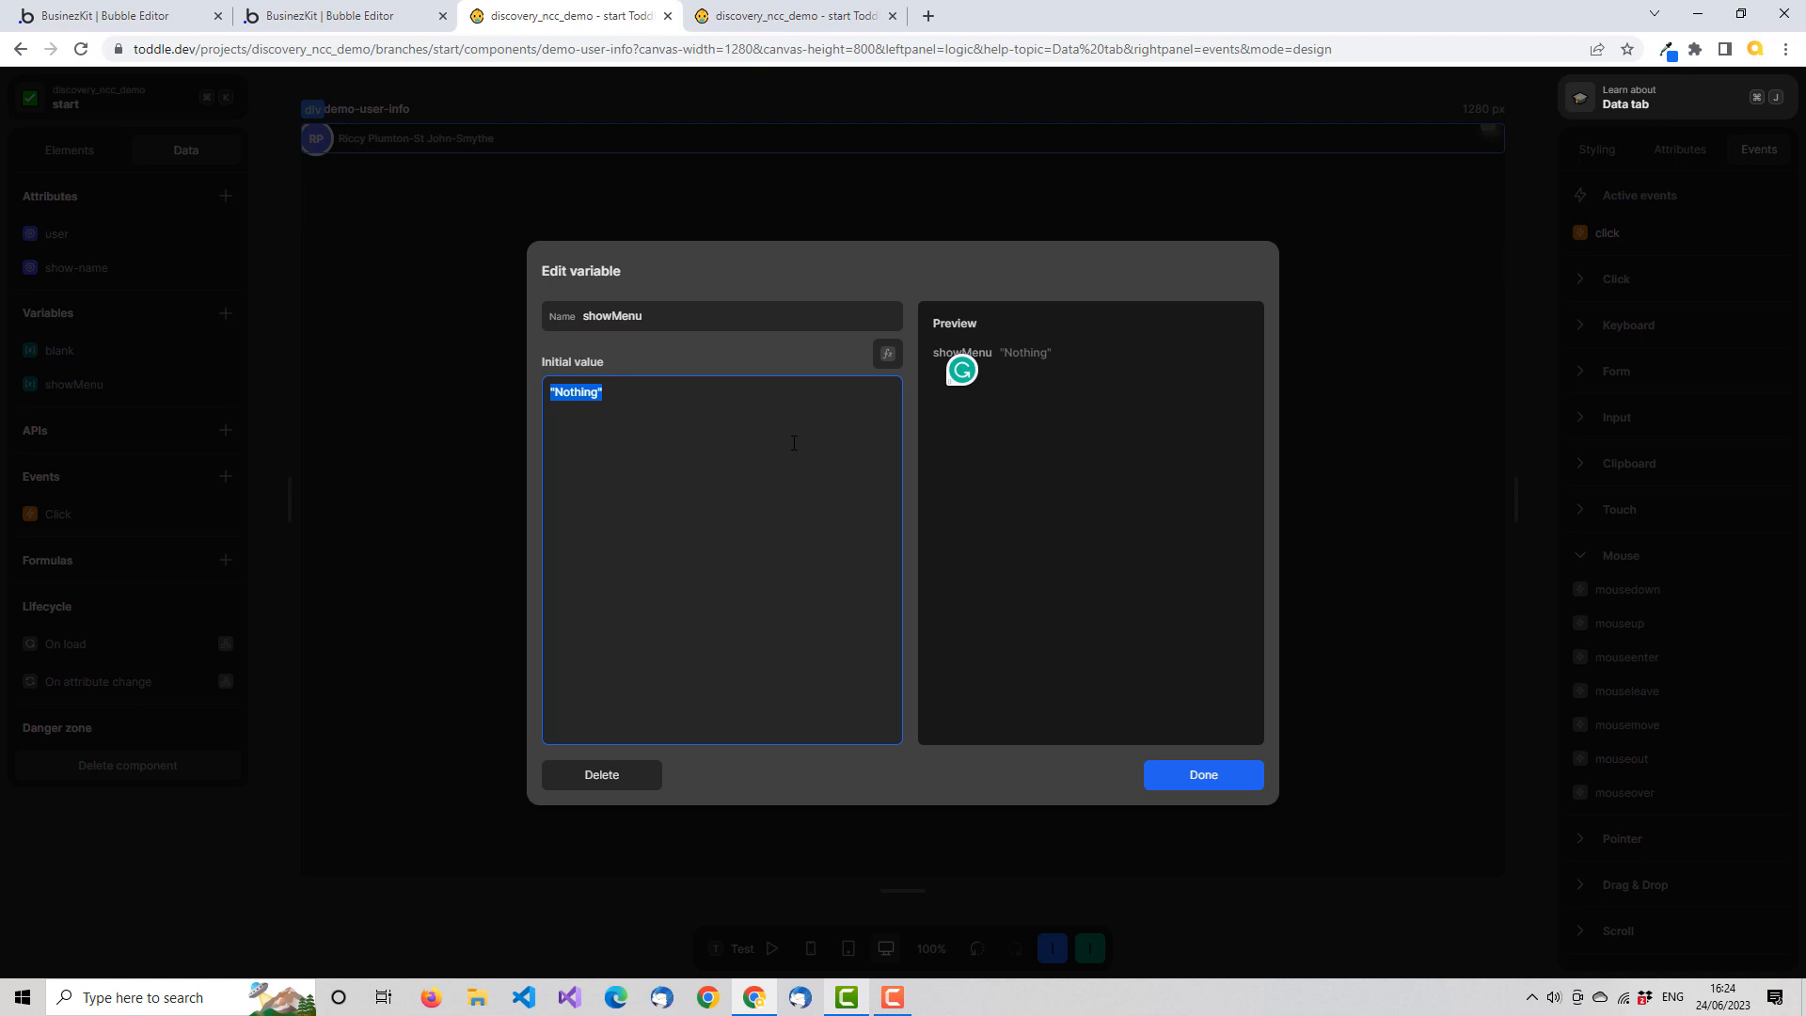
pyautogui.click(888, 356)
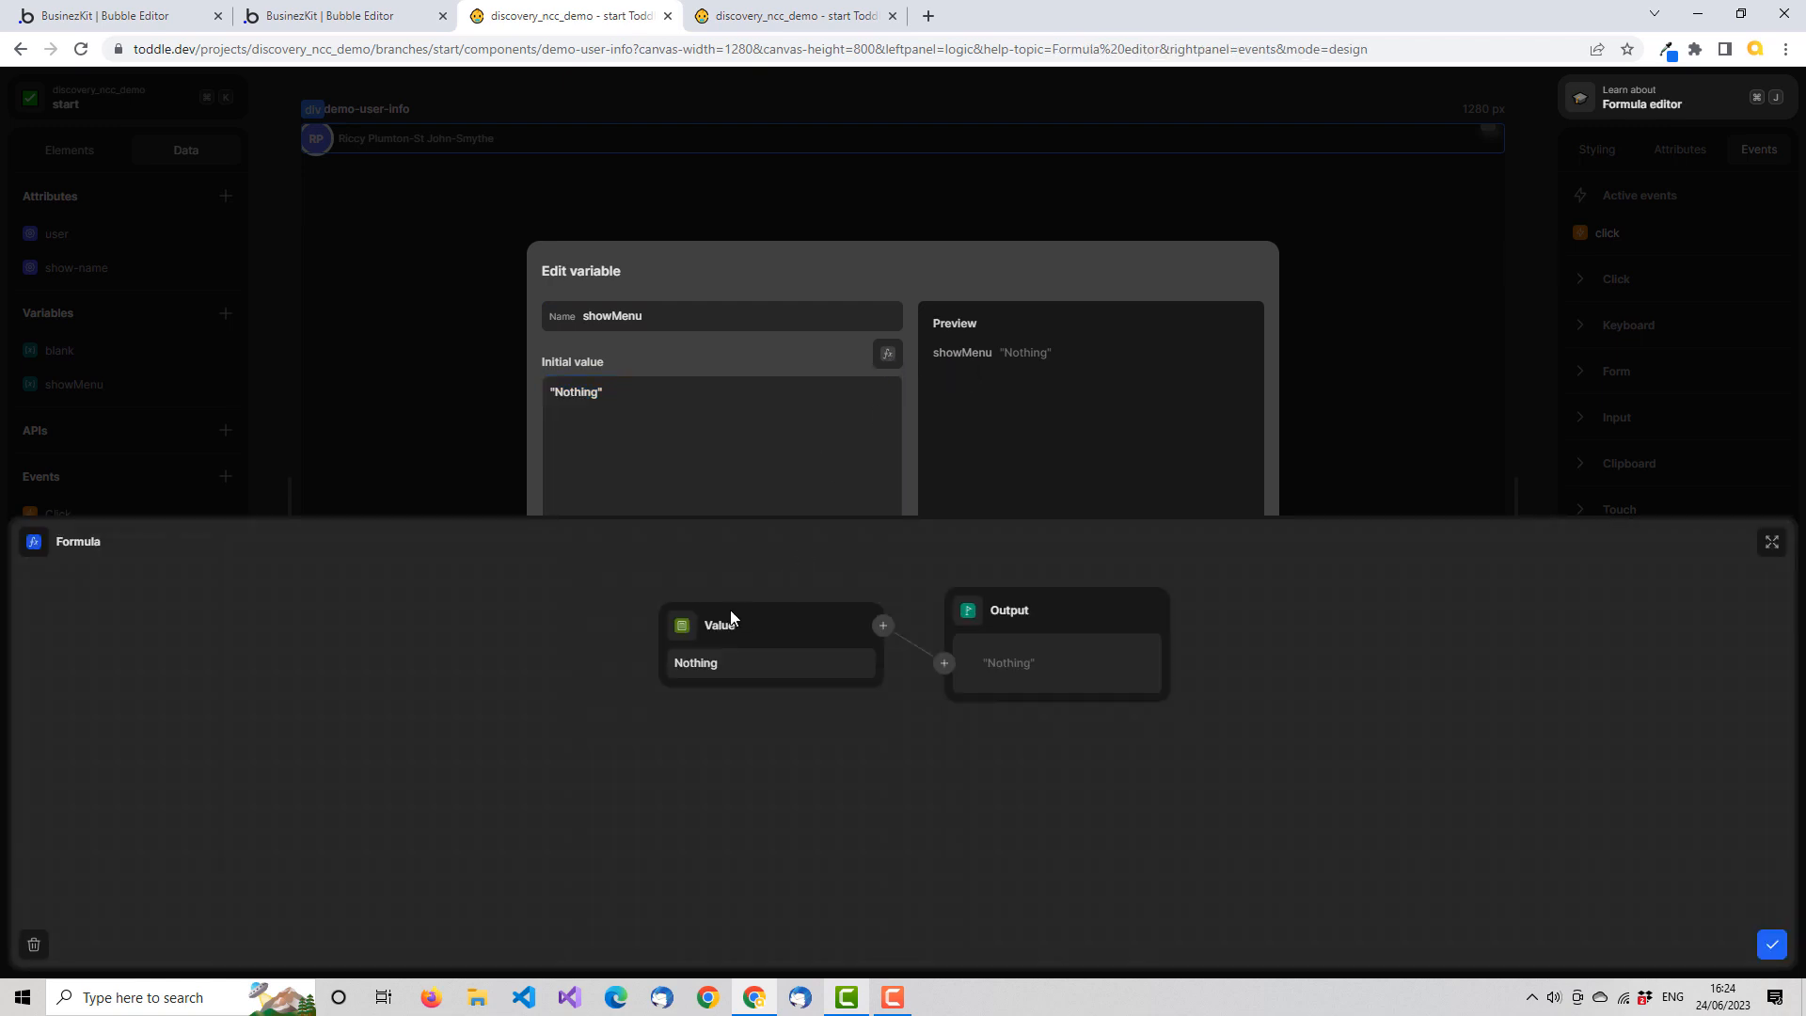
pyautogui.click(681, 629)
pyautogui.write('fa')
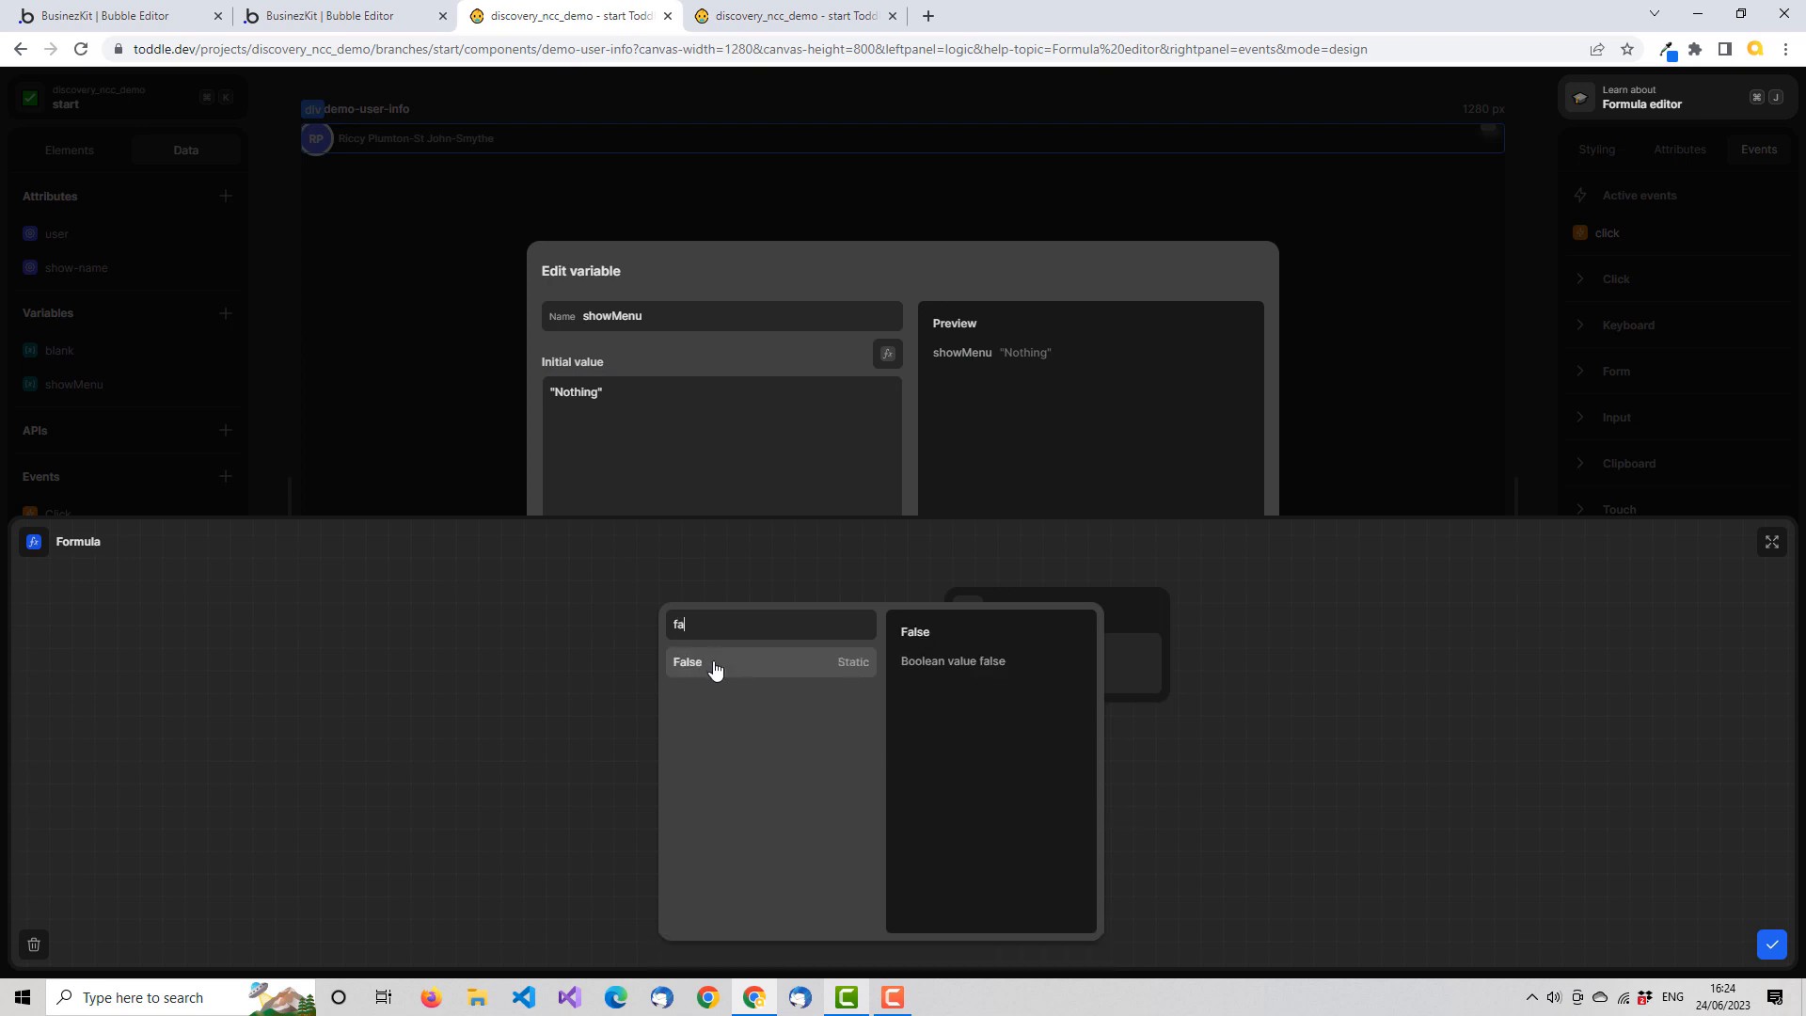
pyautogui.click(718, 673)
pyautogui.click(1772, 947)
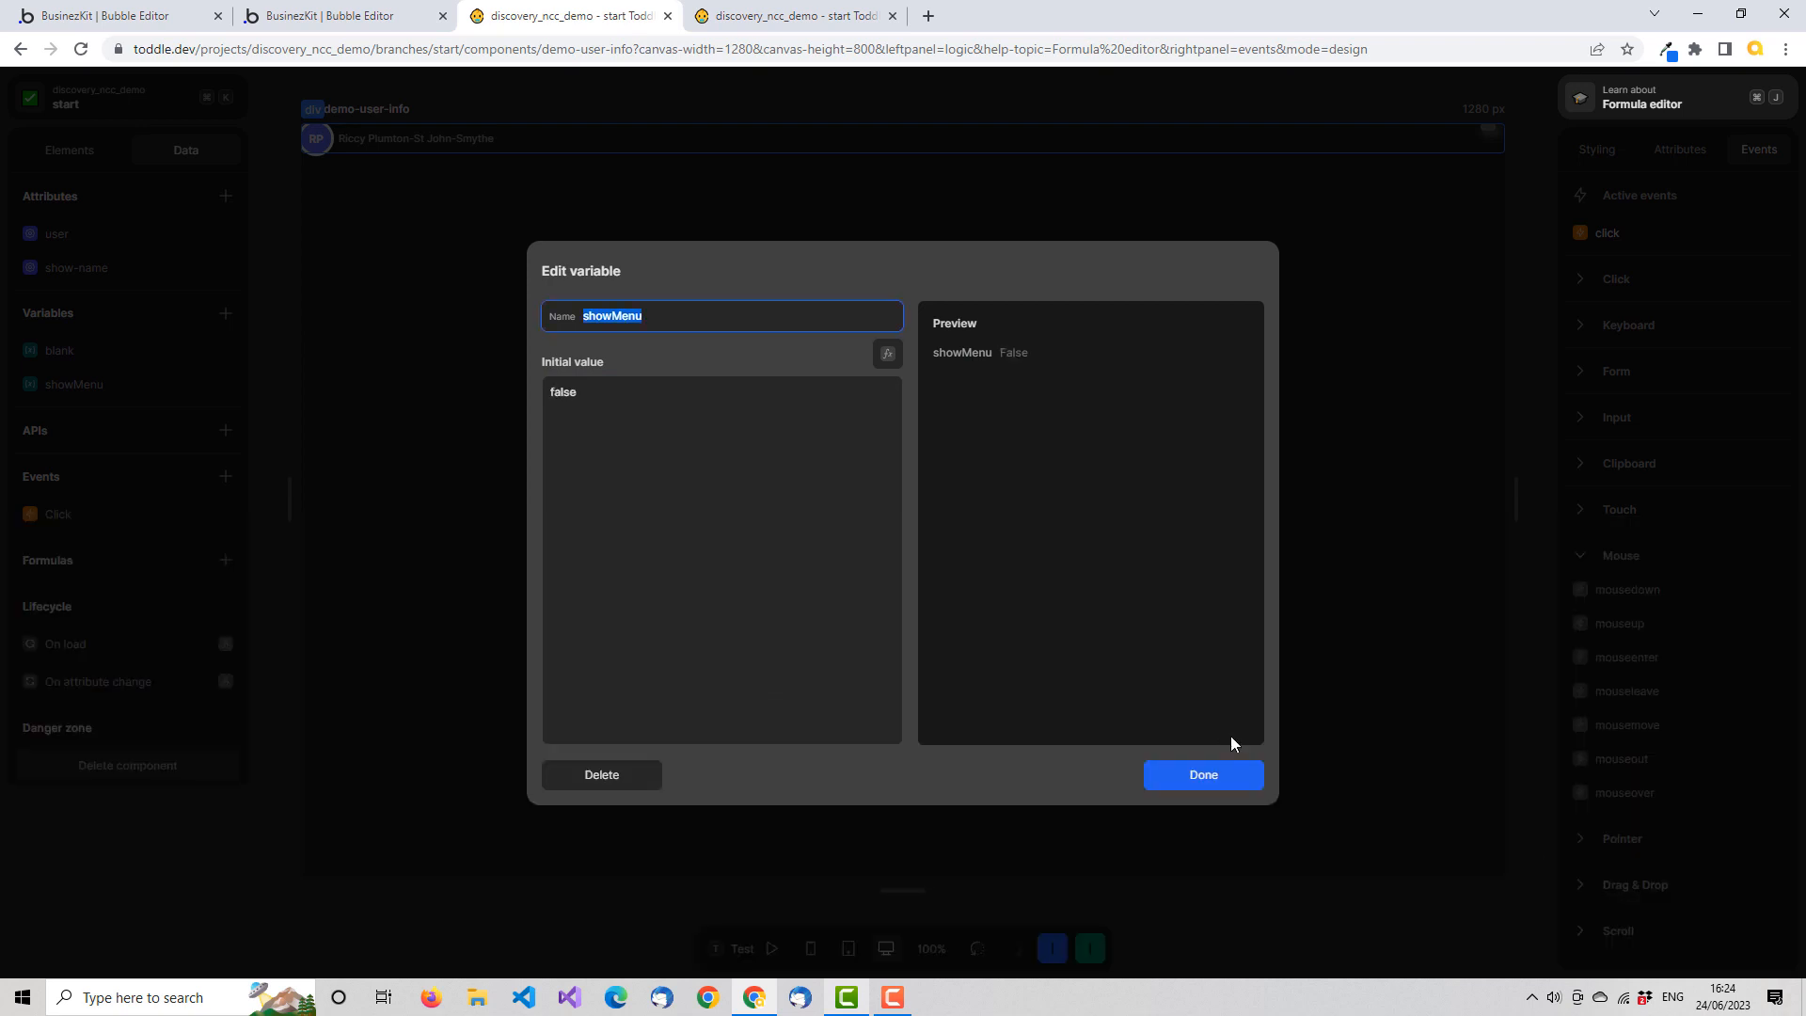
# Finish editing the showMenu variable and make the root div's mouseenter event set showMenu to True
pyautogui.click(1223, 776)
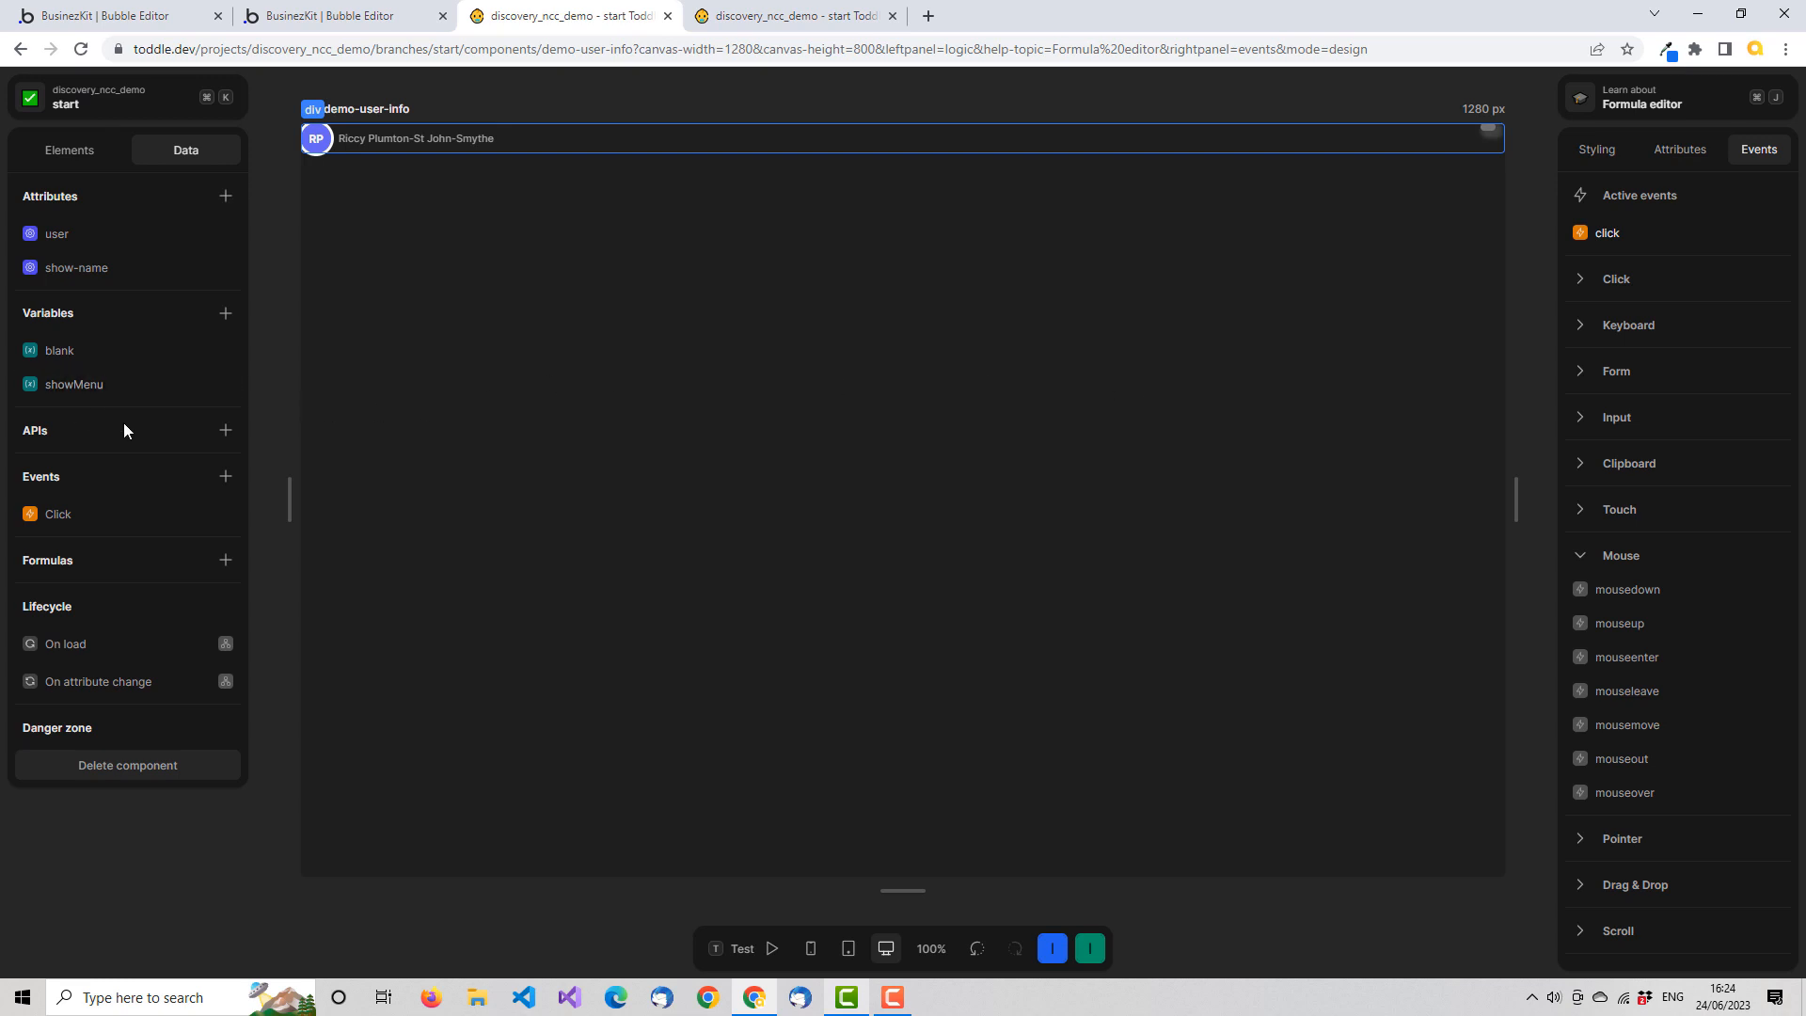
pyautogui.click(104, 151)
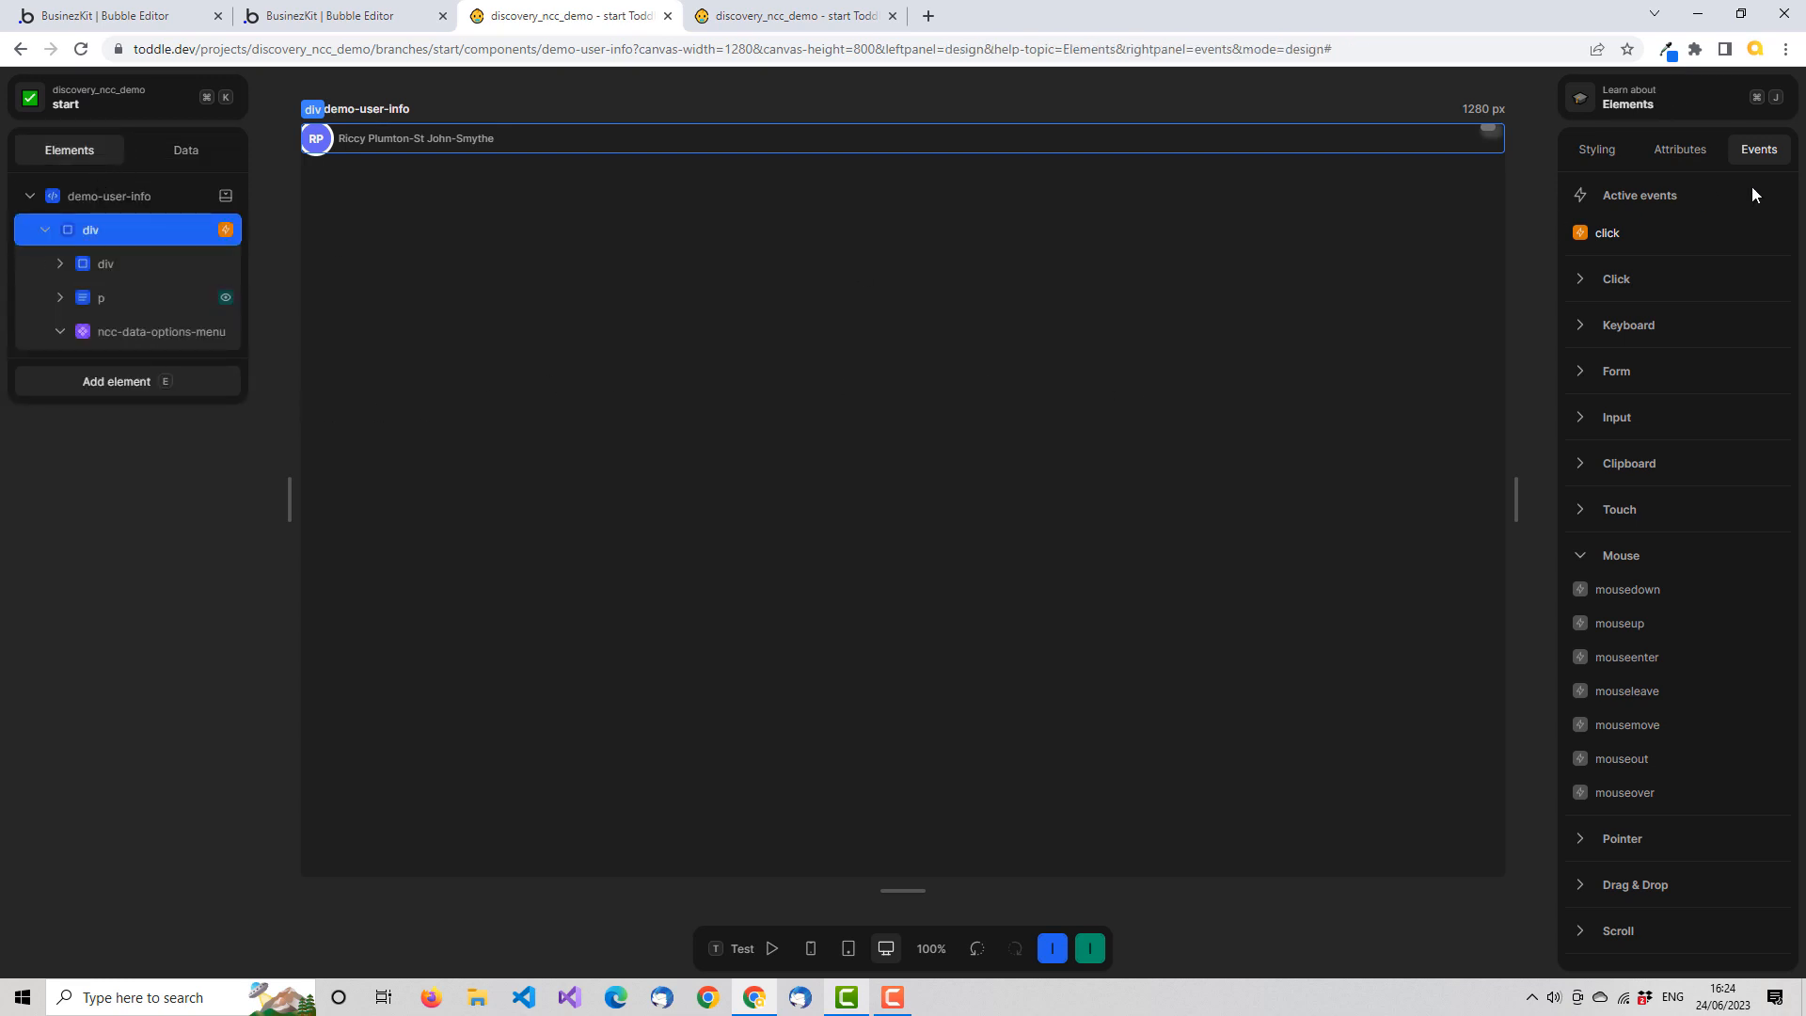
pyautogui.click(1654, 661)
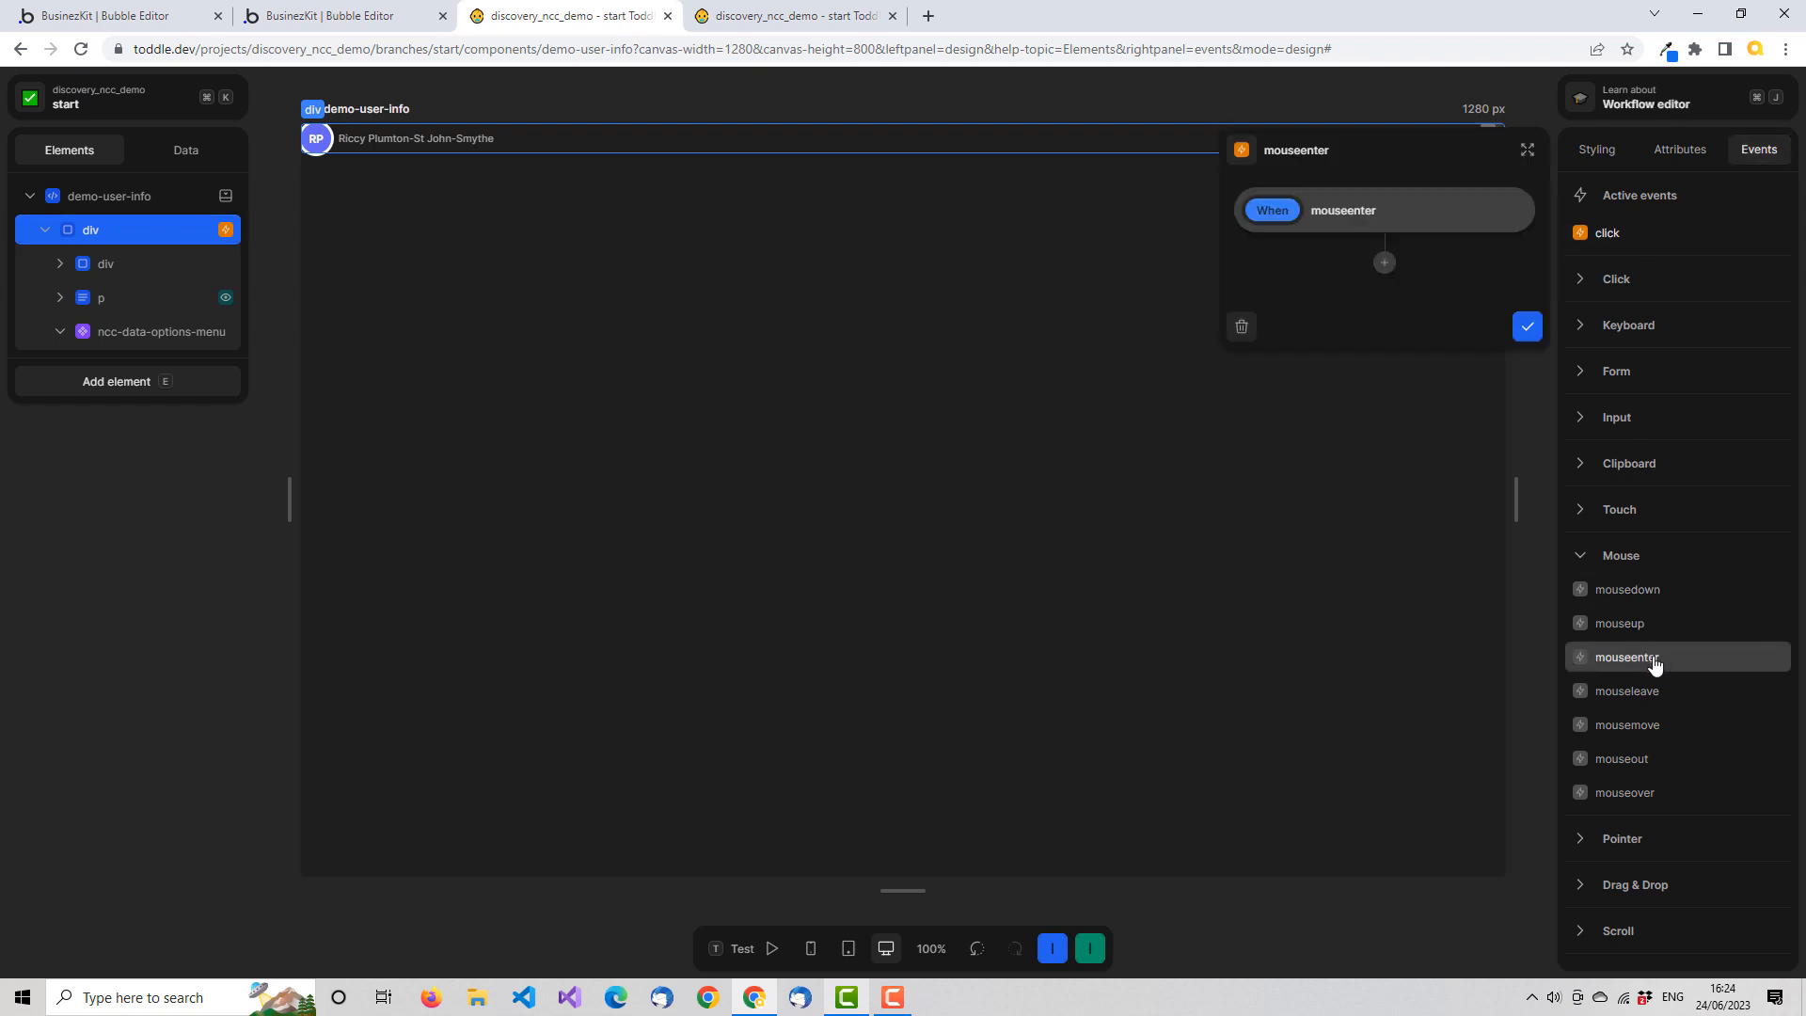
pyautogui.click(1384, 262)
pyautogui.click(1345, 376)
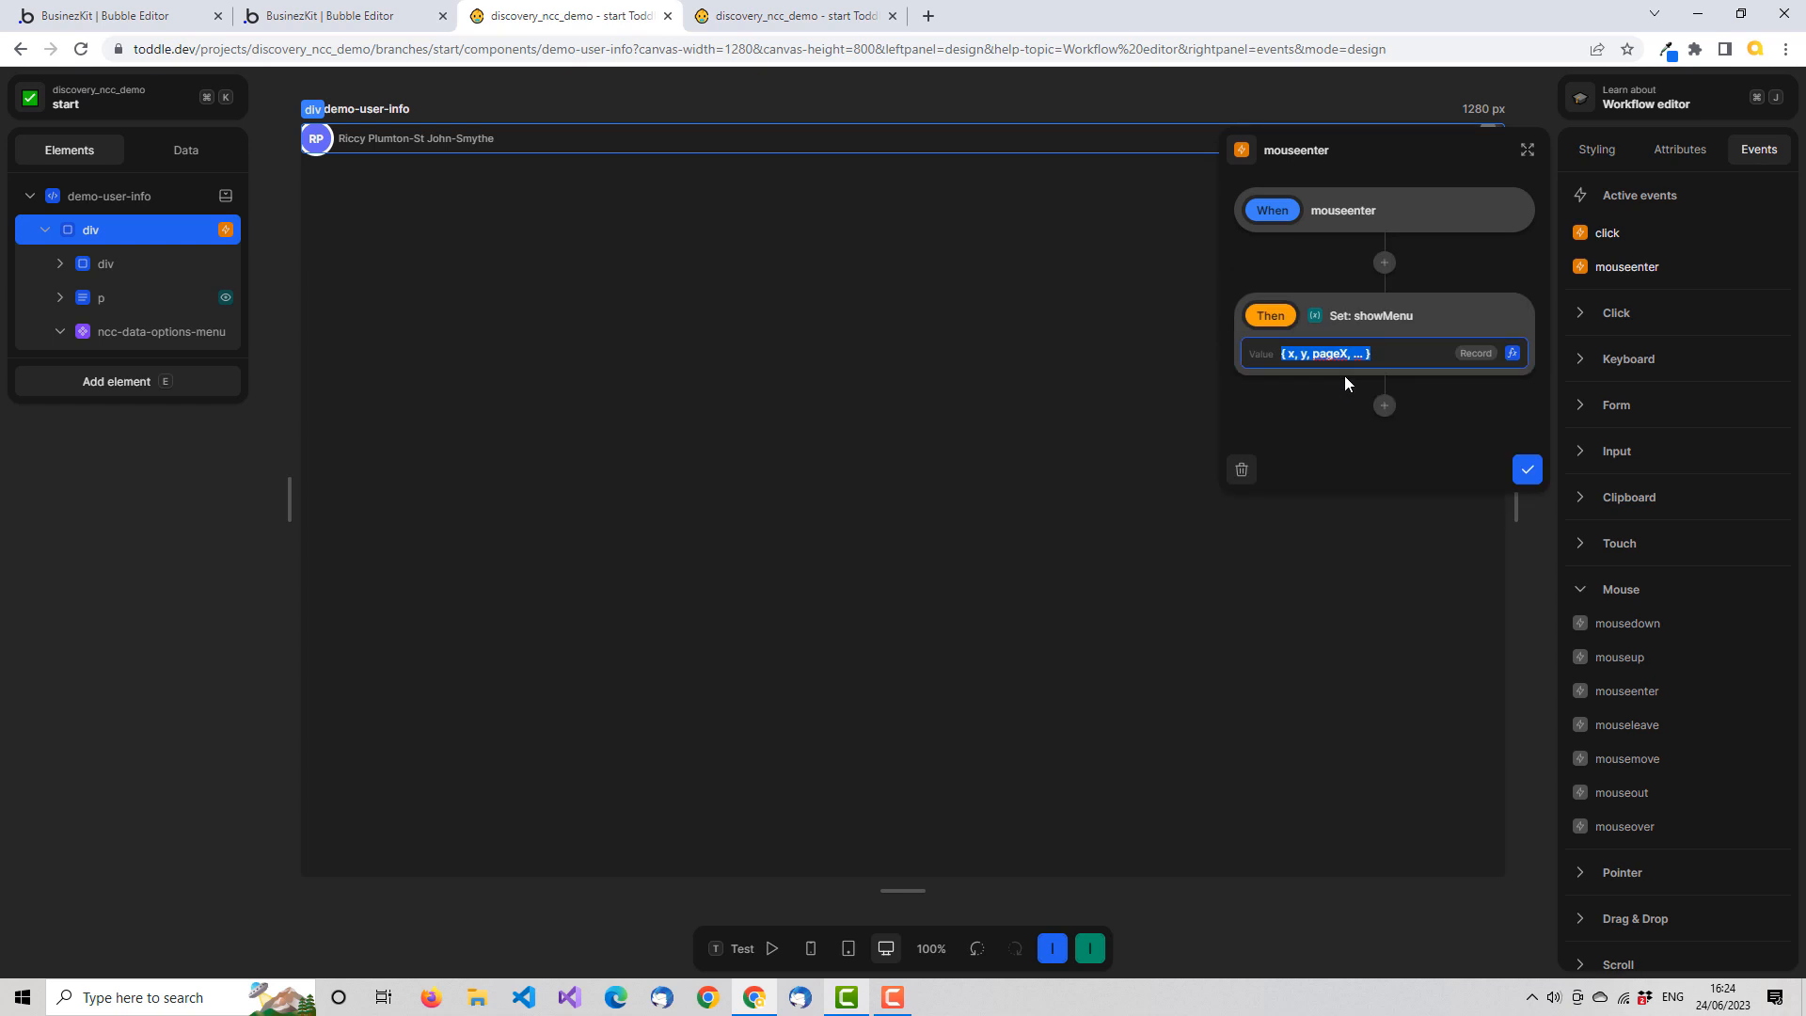
pyautogui.click(1512, 354)
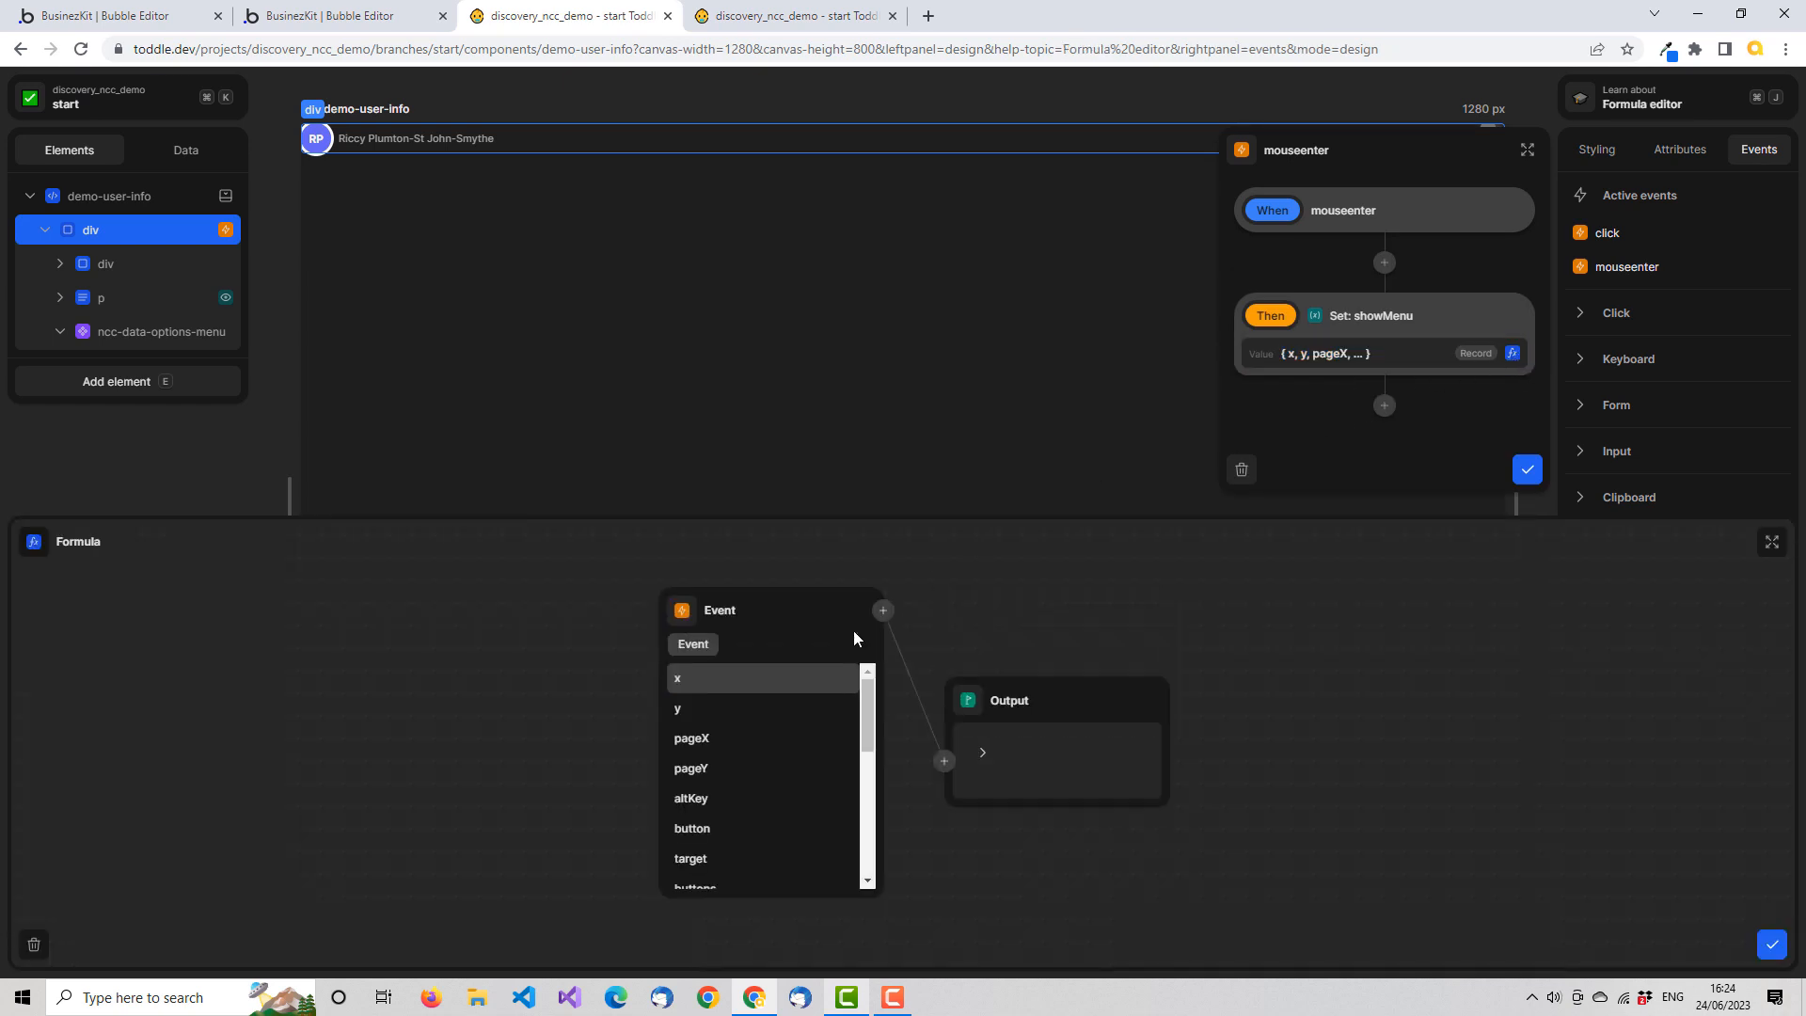
pyautogui.click(685, 616)
pyautogui.write('true')
pyautogui.click(720, 649)
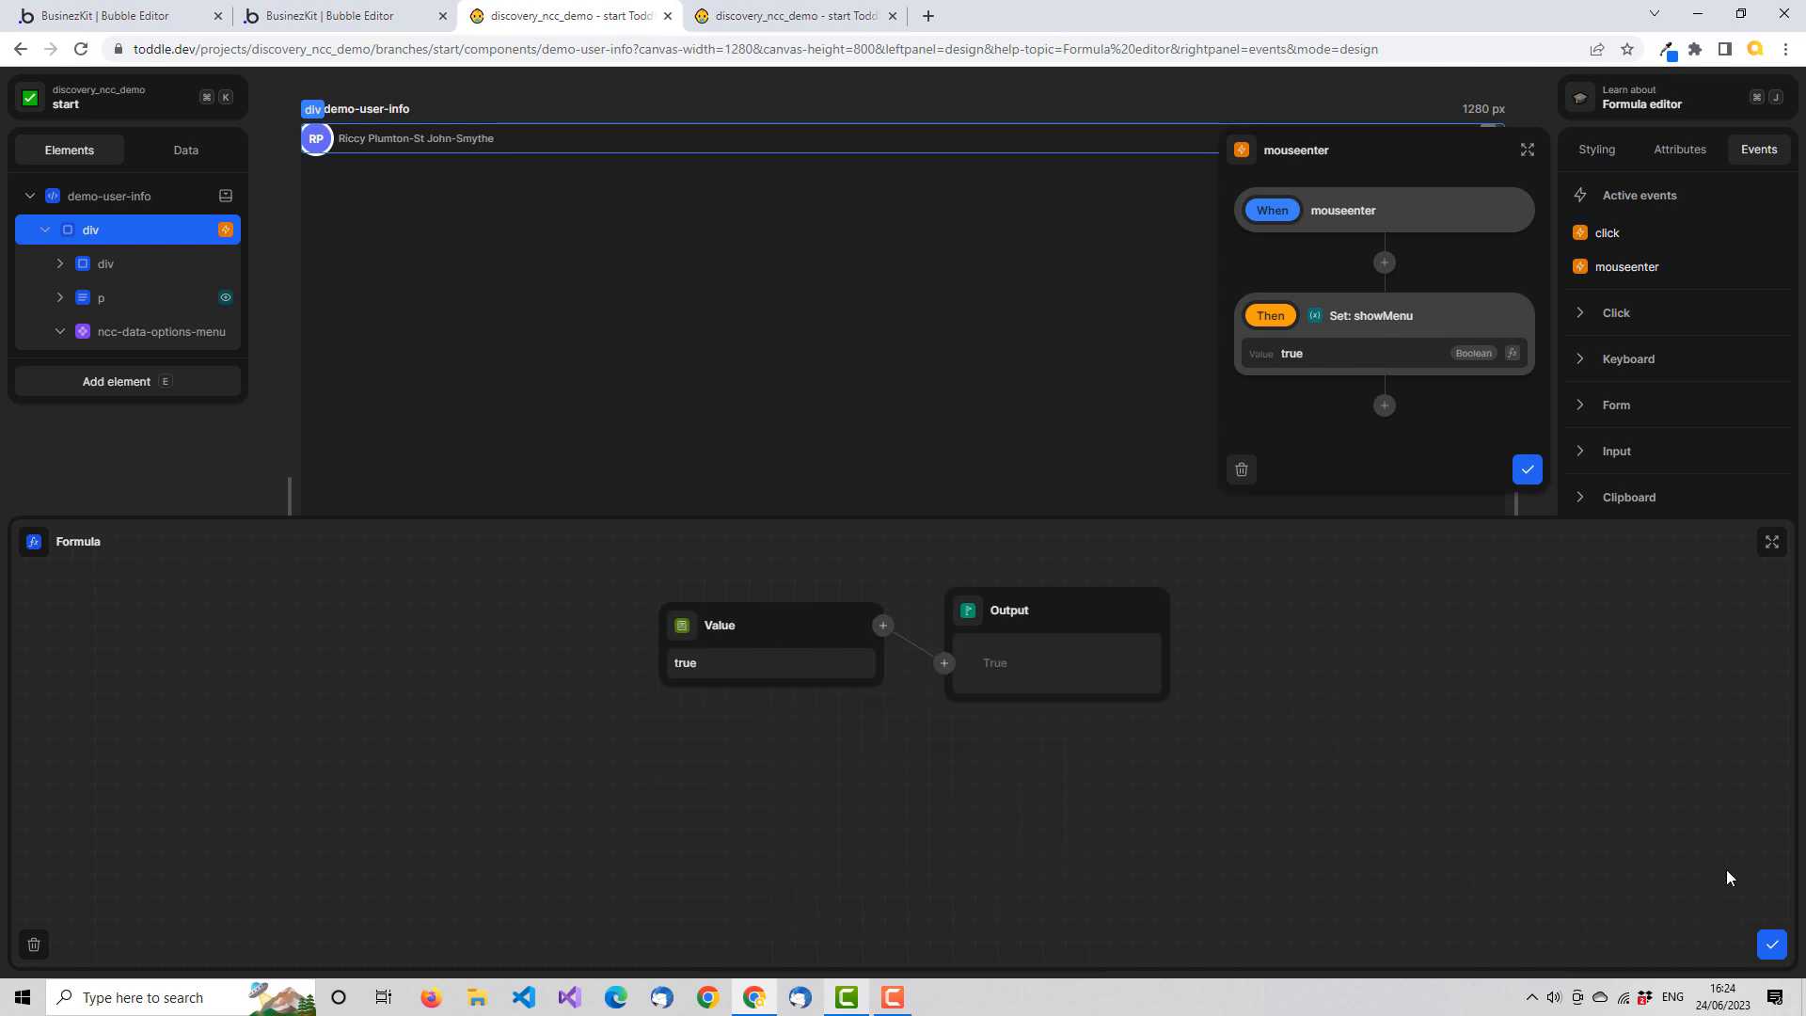
pyautogui.click(1772, 945)
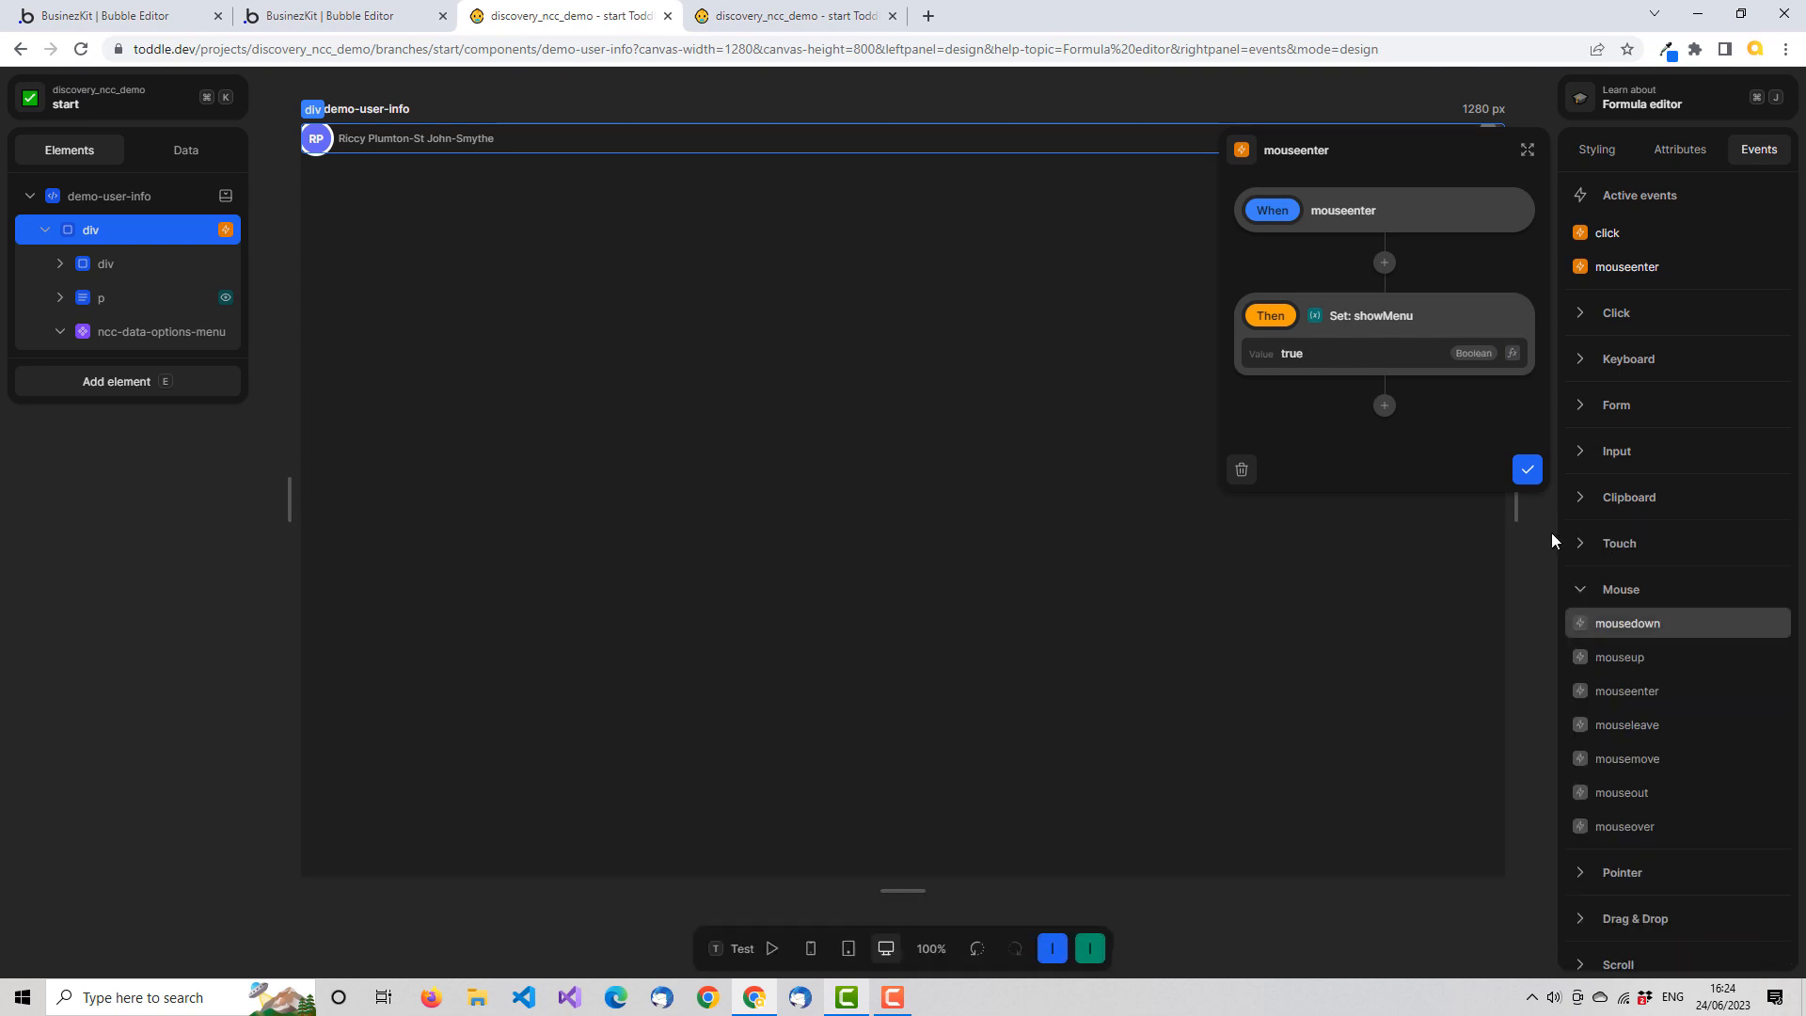
pyautogui.click(1528, 469)
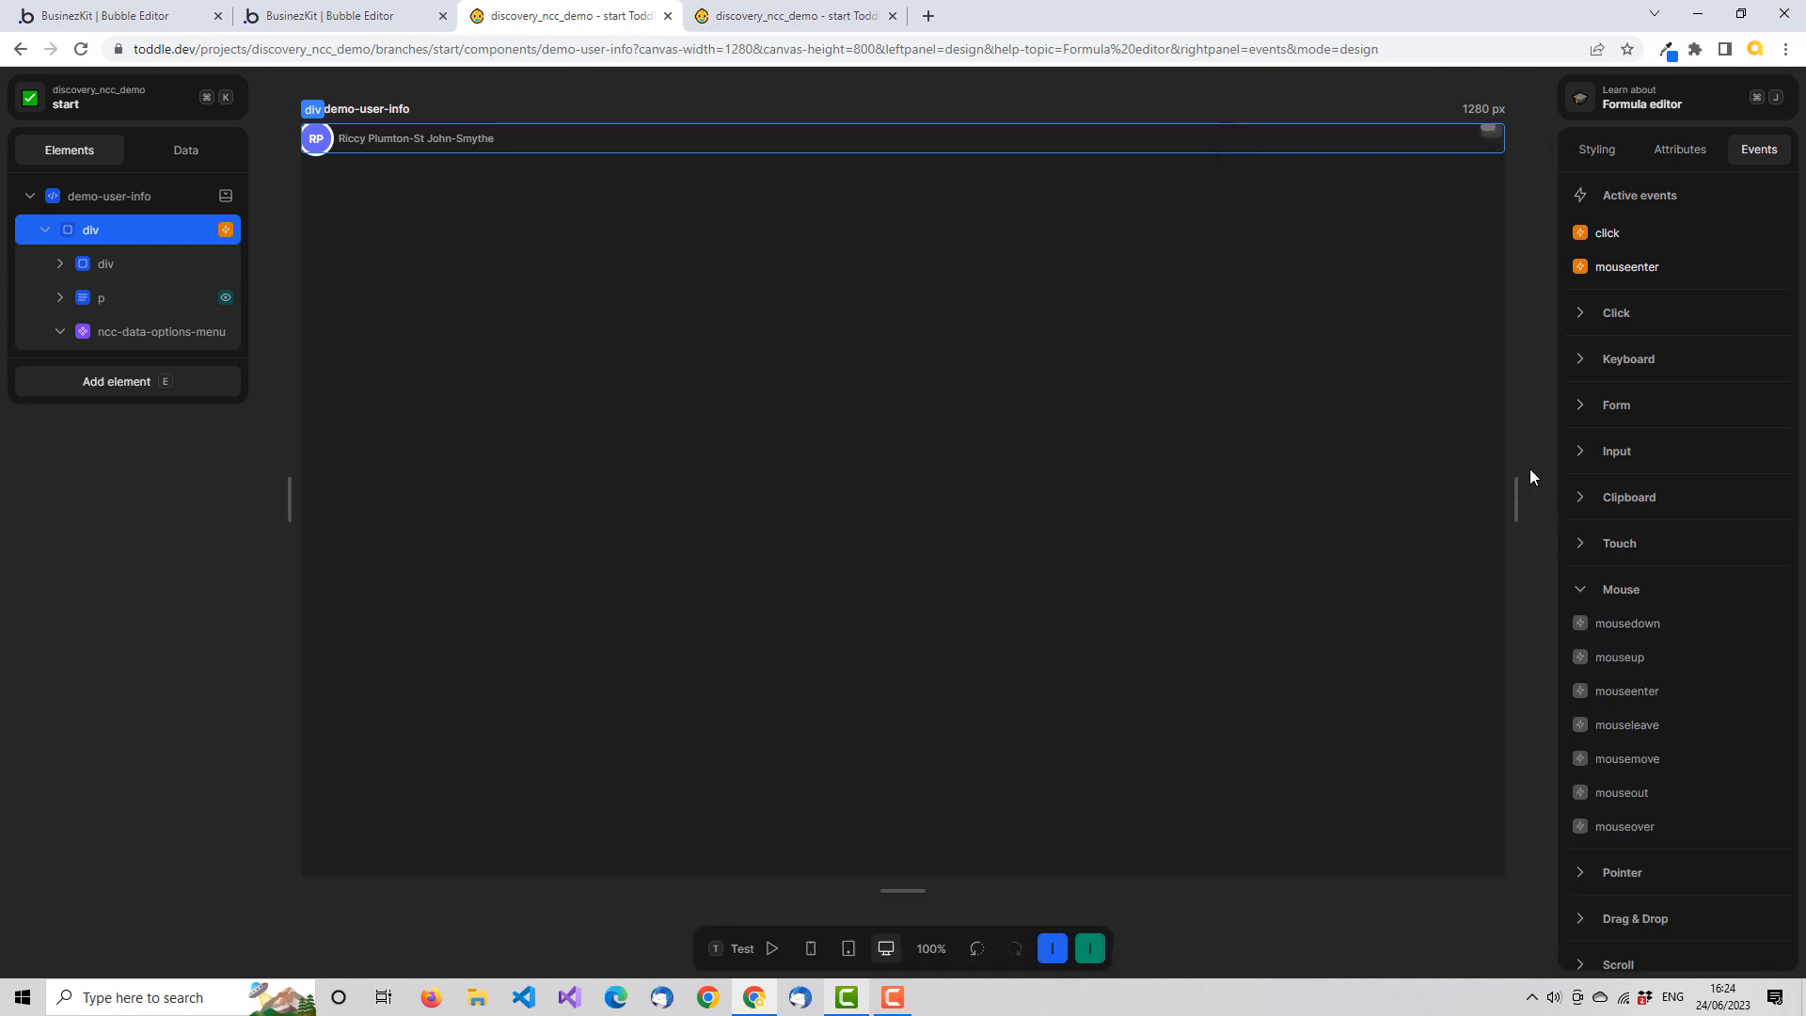
# Make the root div's mouseleave event set the showMenu variable to False, and save the workflow
pyautogui.click(1673, 727)
pyautogui.click(1385, 264)
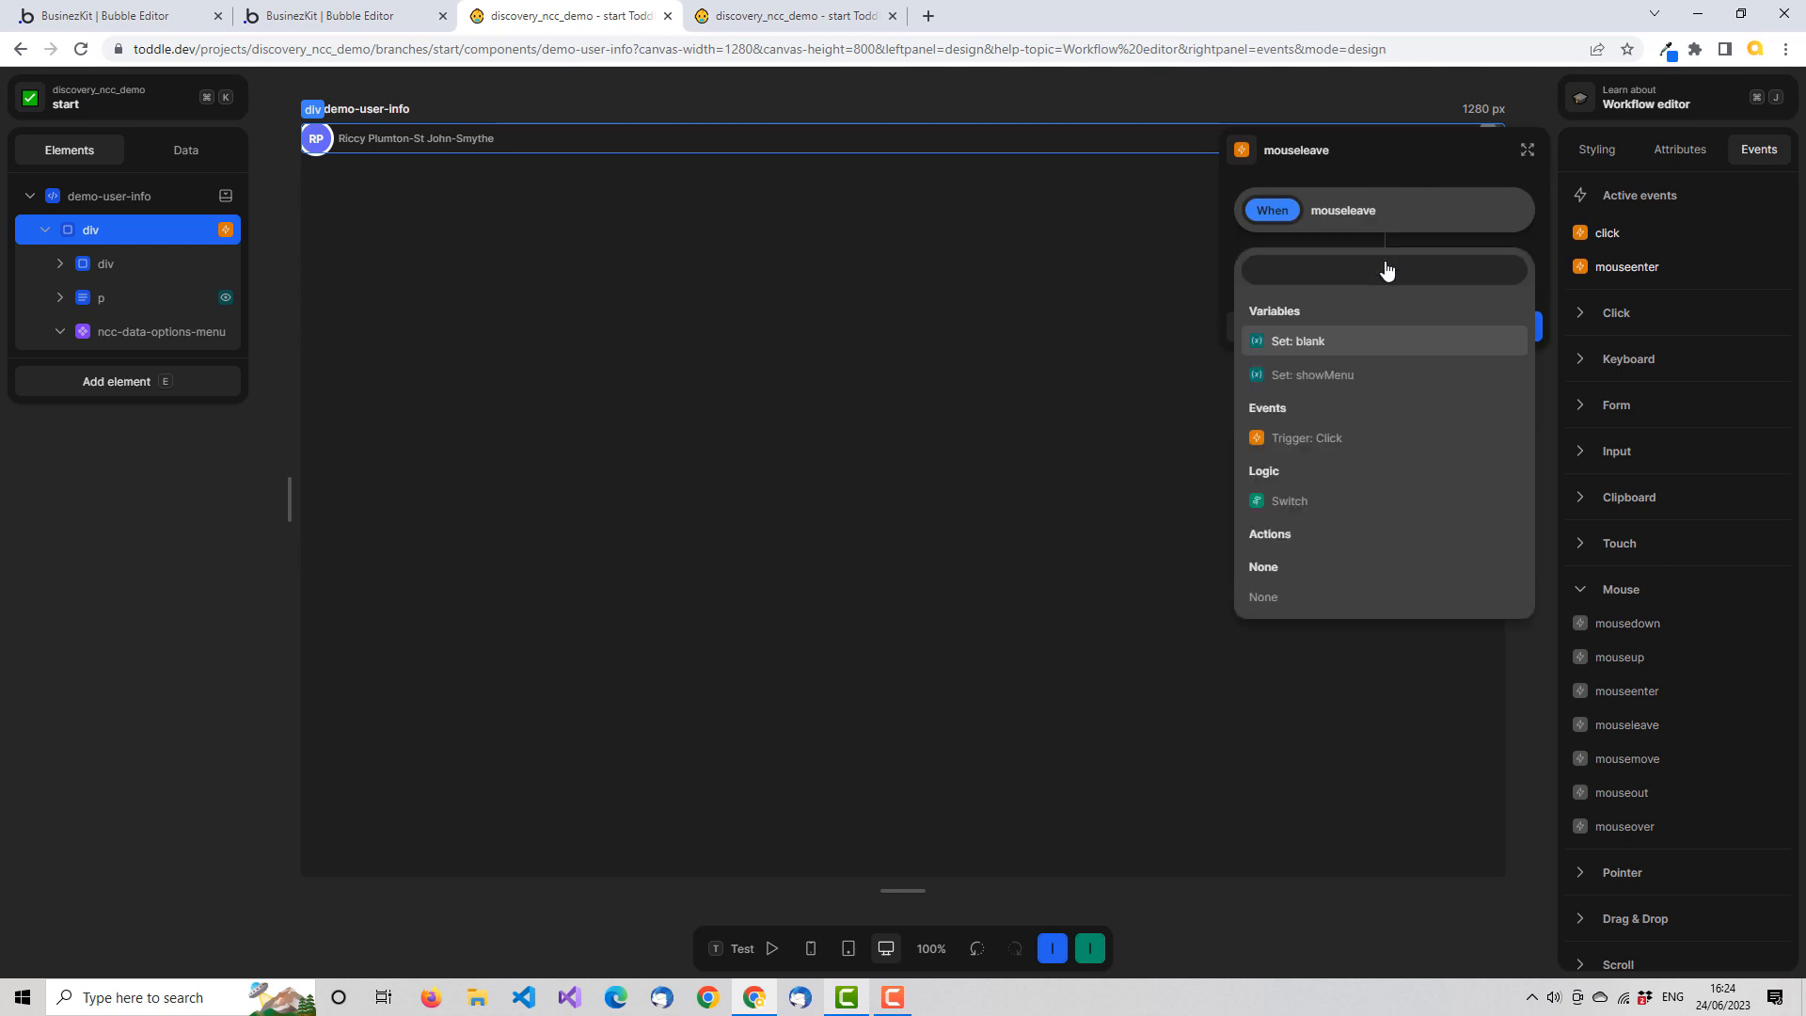
pyautogui.click(1351, 375)
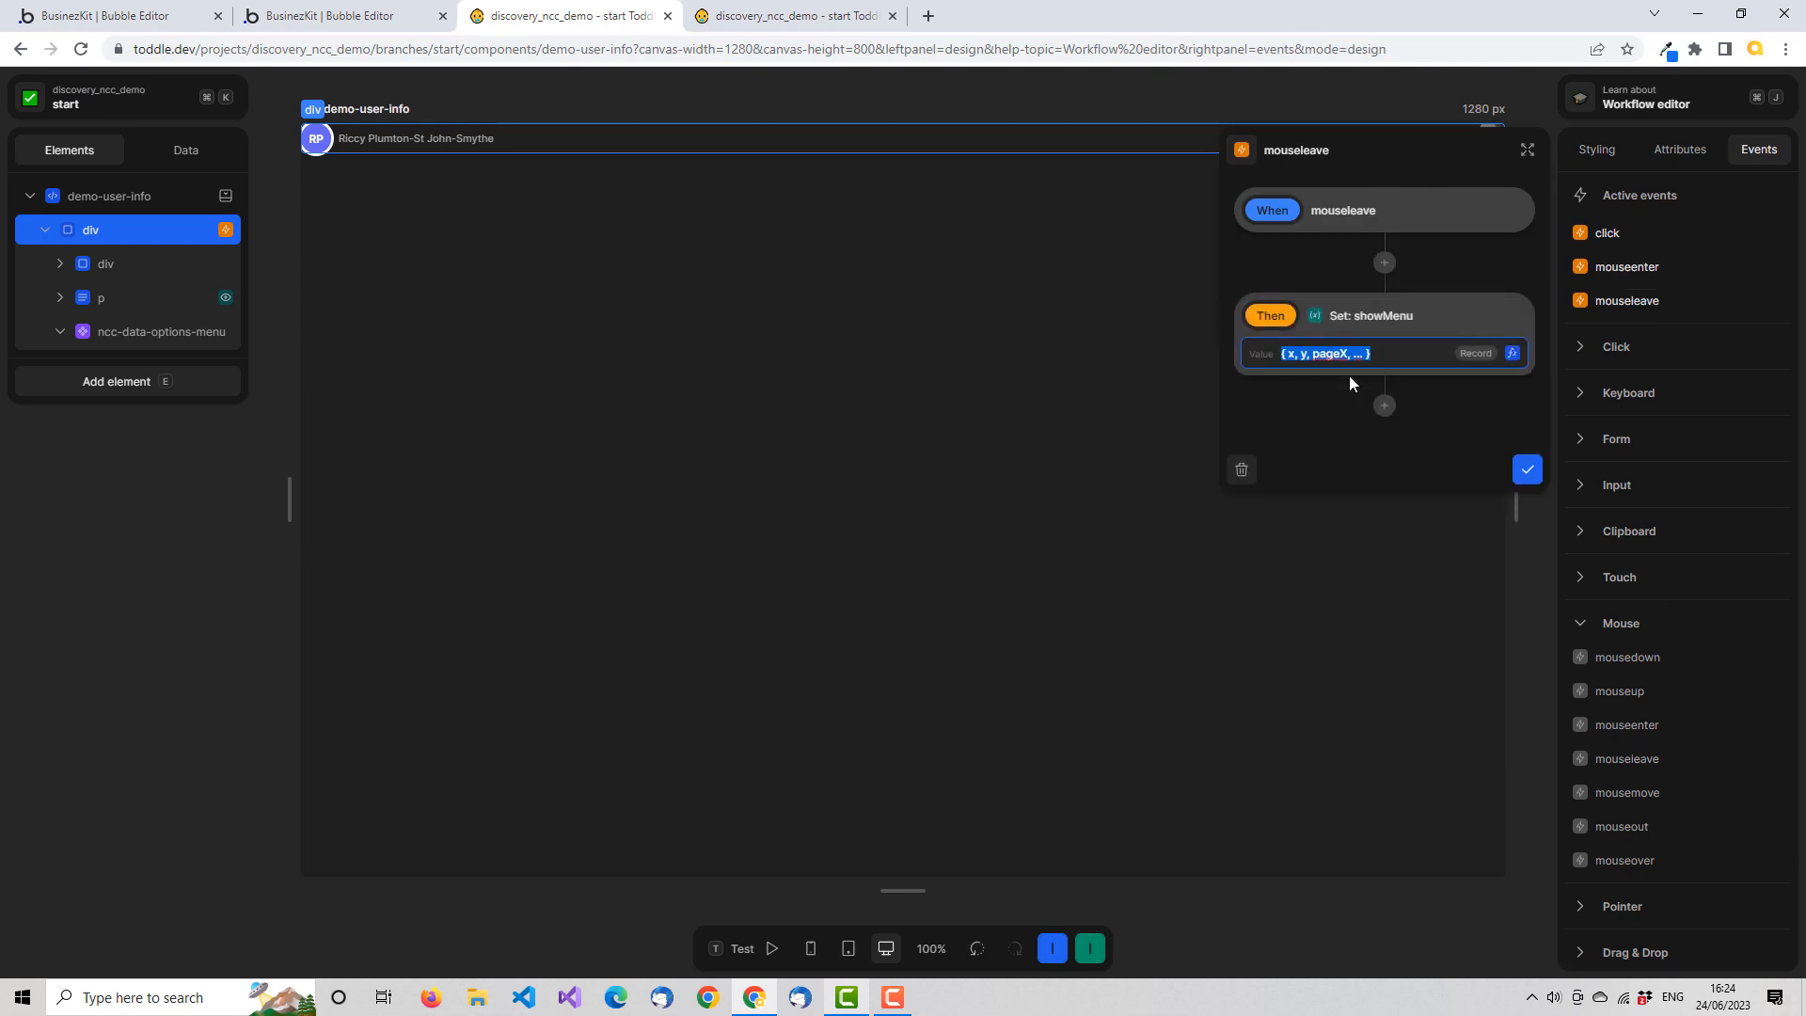
pyautogui.click(1513, 355)
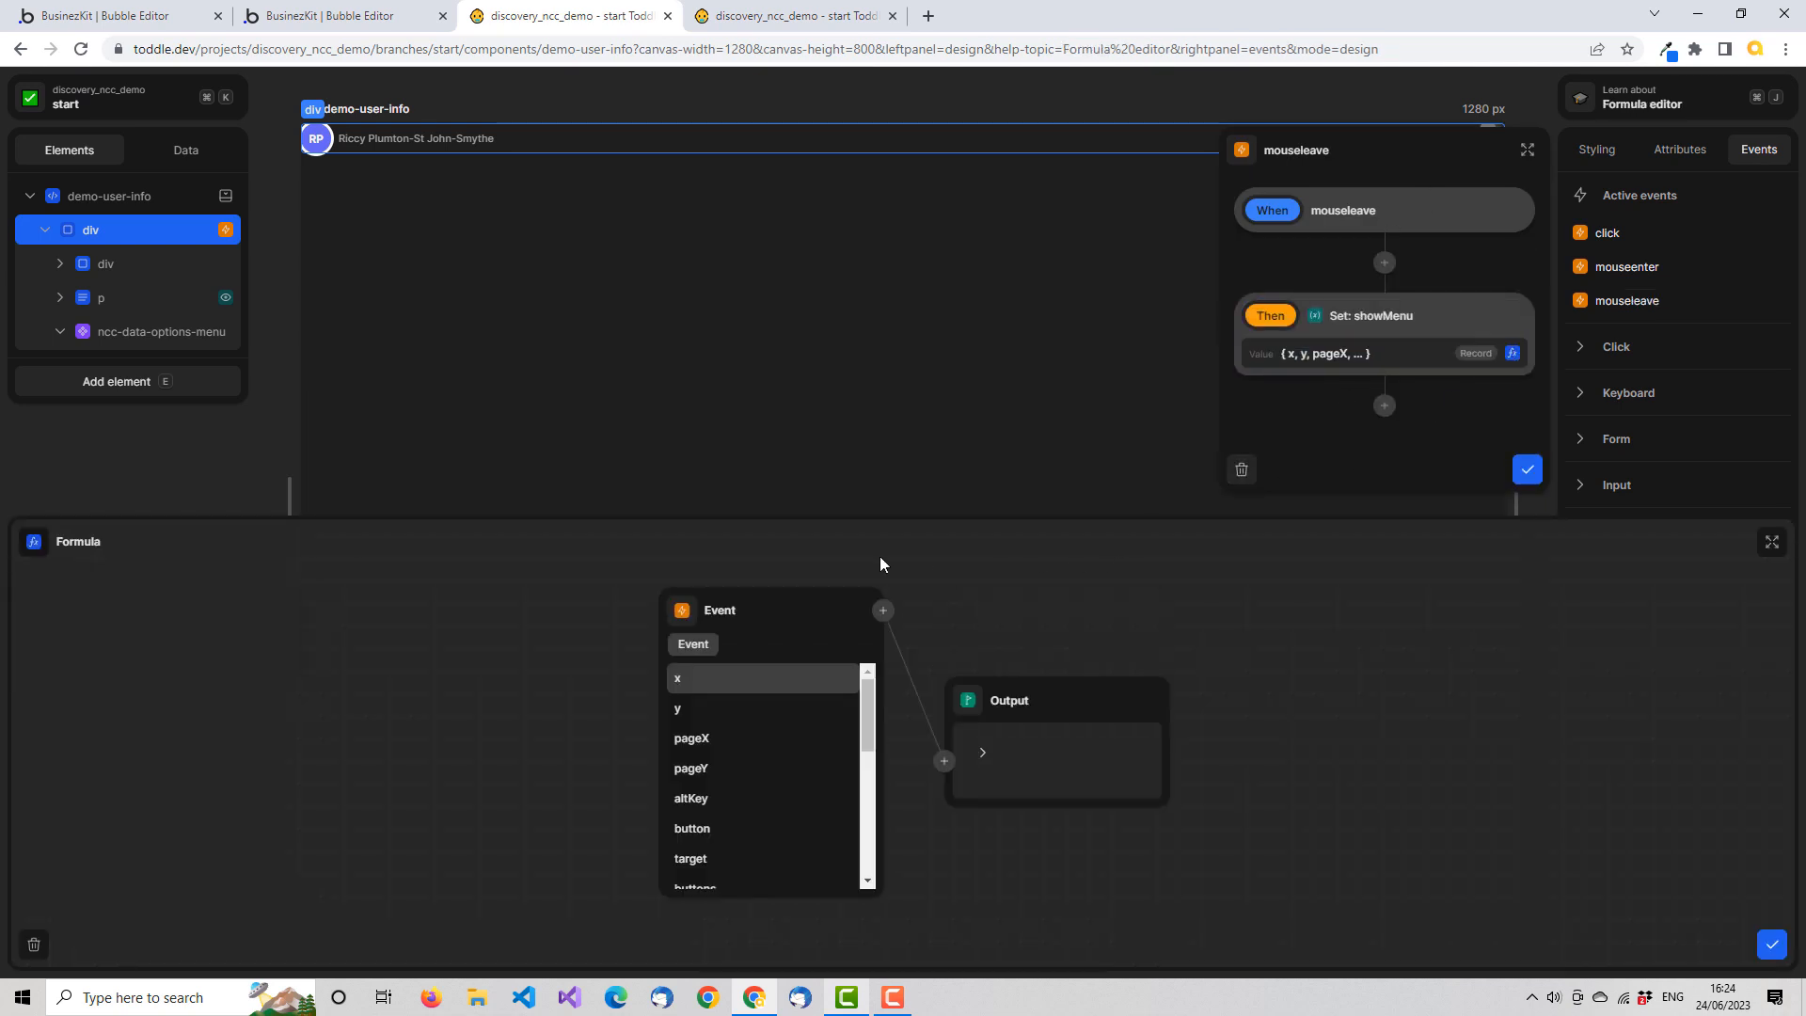
pyautogui.click(678, 605)
pyautogui.write('fa')
pyautogui.click(730, 648)
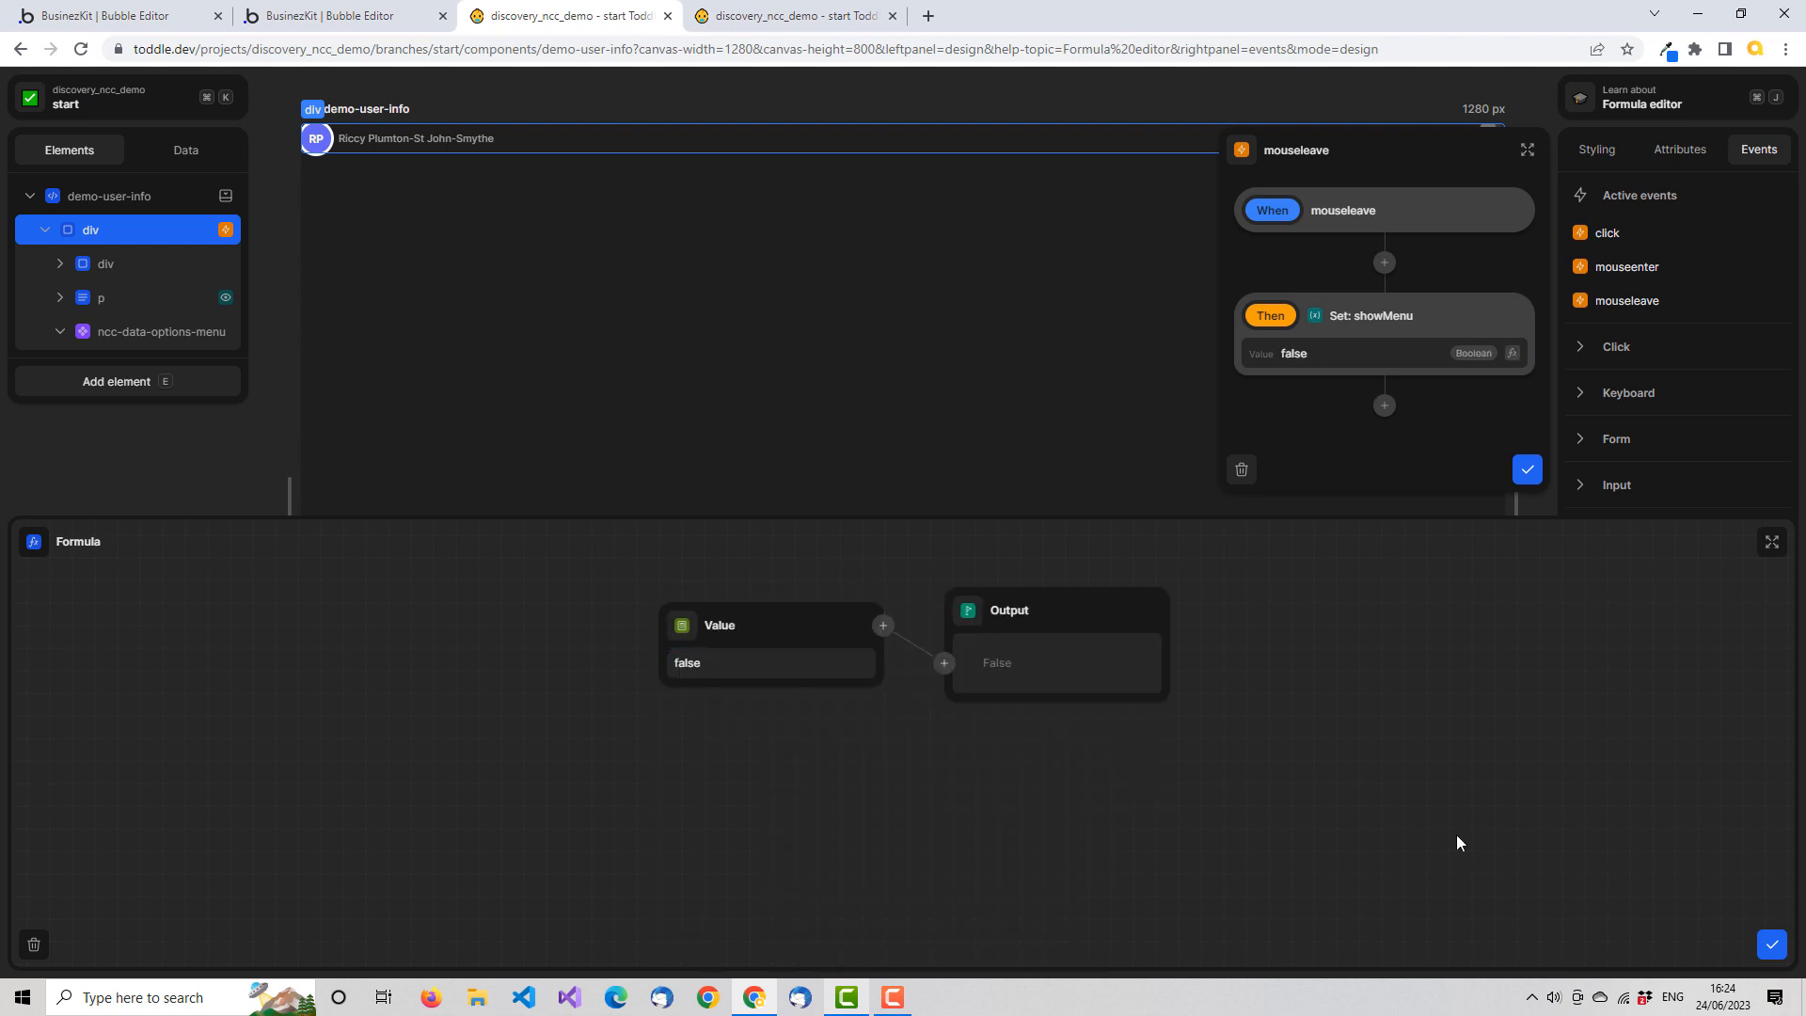
pyautogui.click(1774, 946)
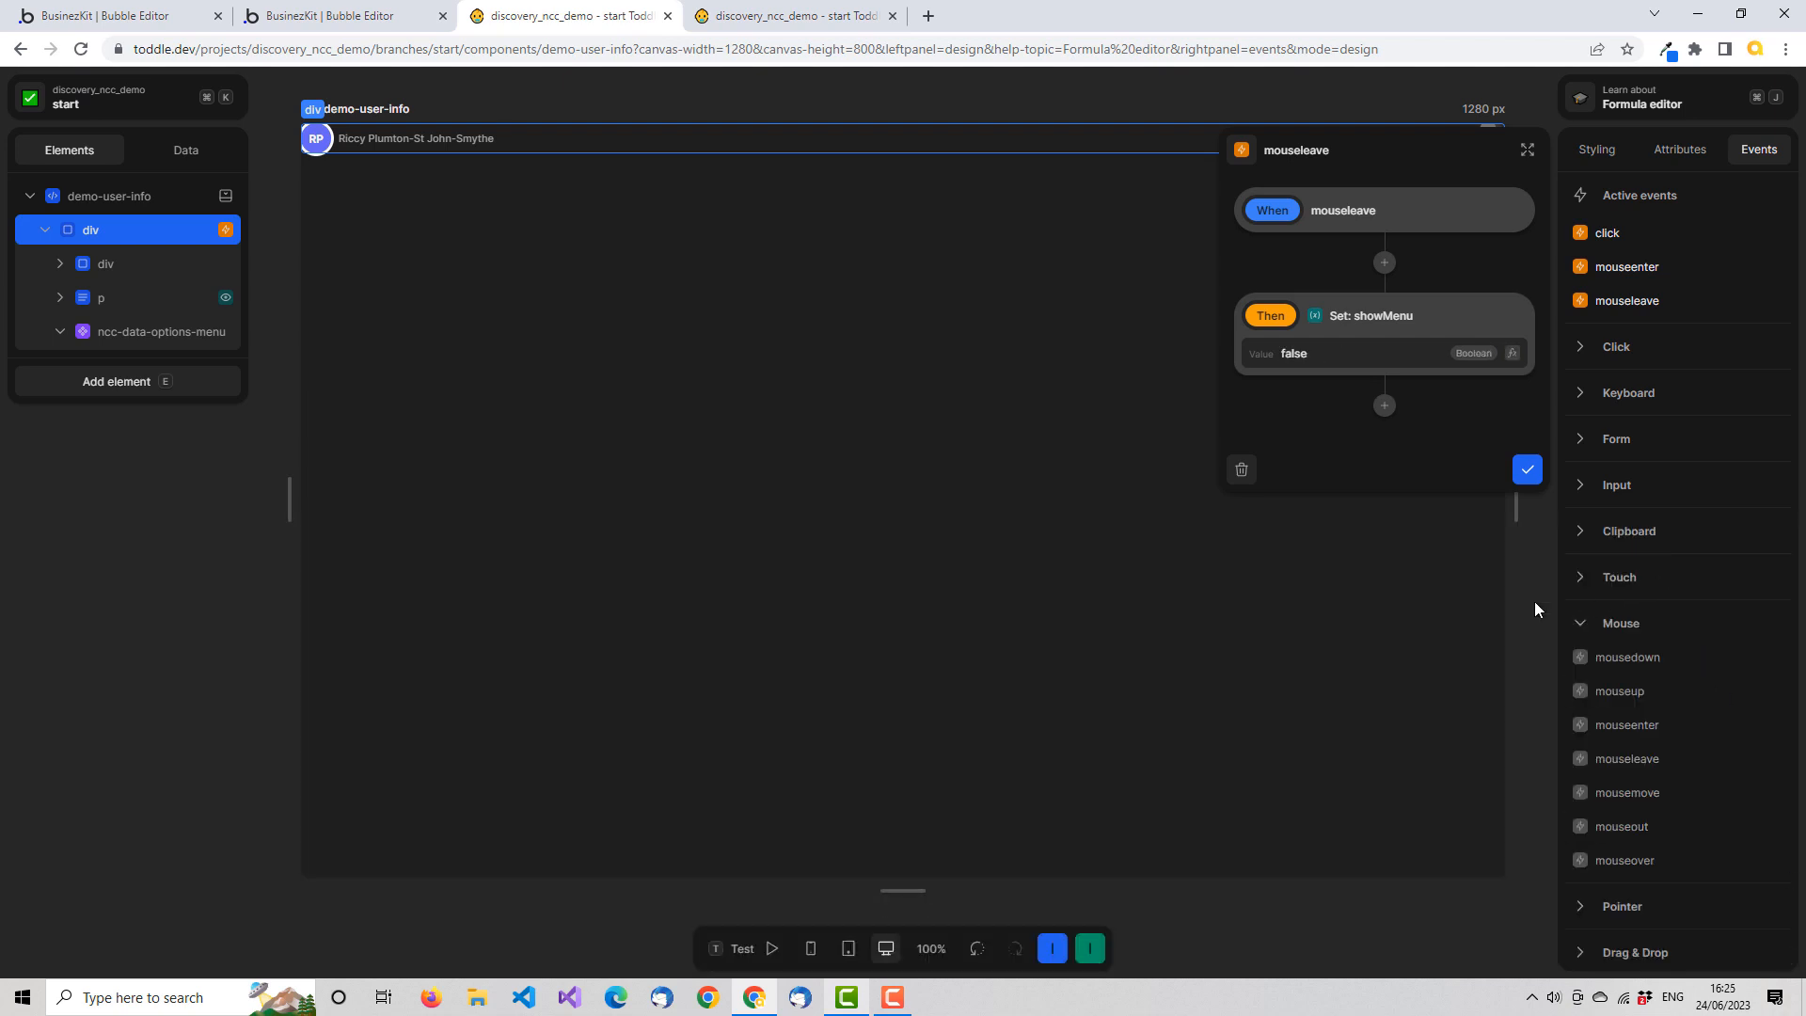
pyautogui.click(1528, 470)
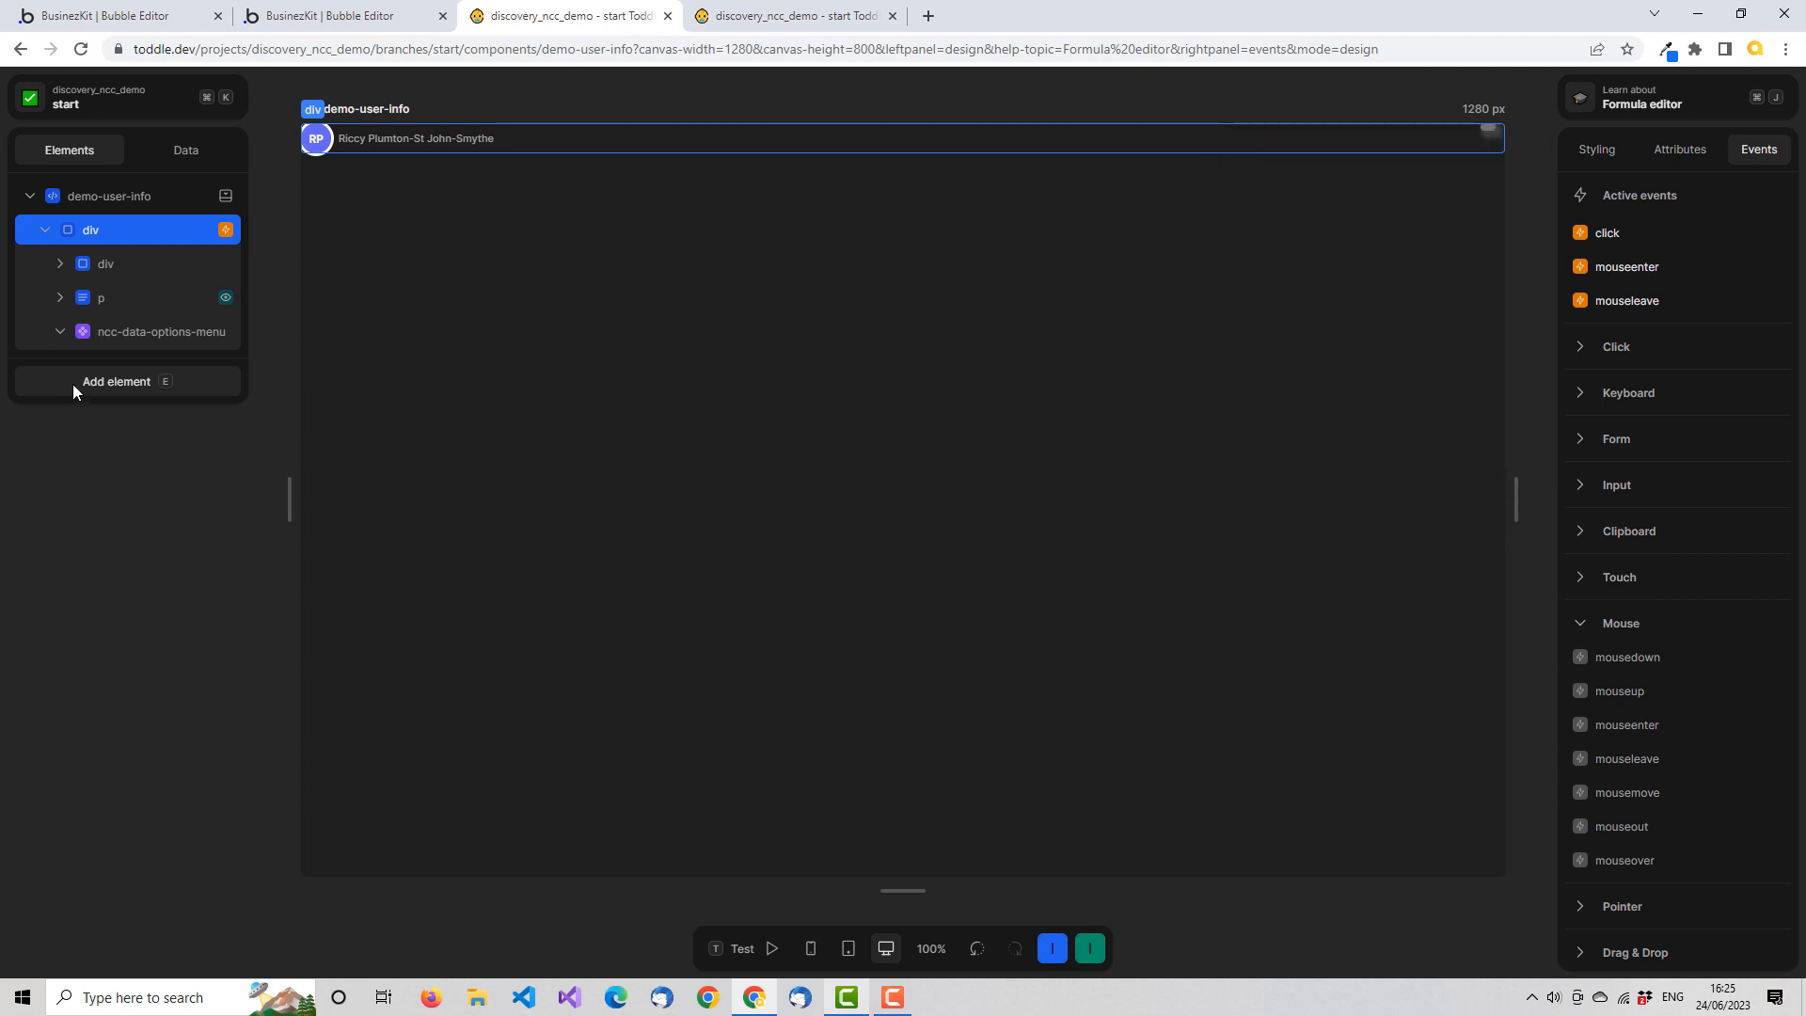
# Give the ncc-data-options-menu element a Show / Hide formula that outputs the showMenu variable
pyautogui.click(157, 336)
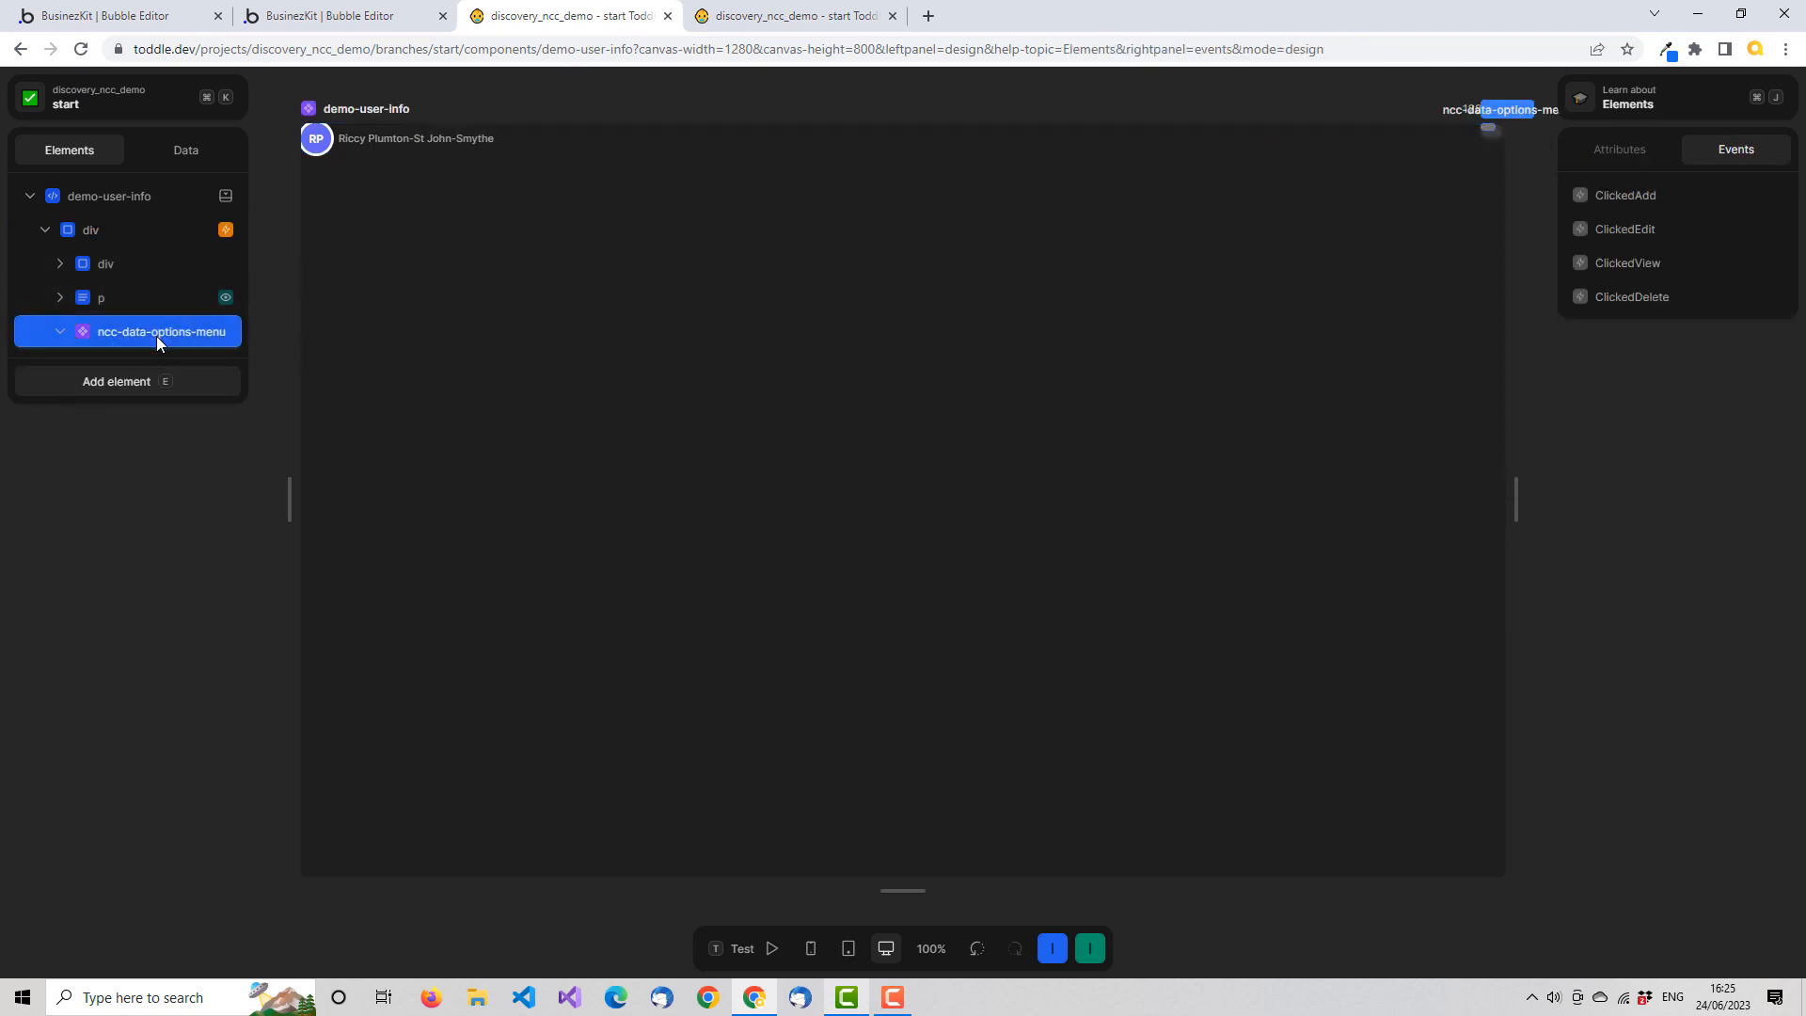
pyautogui.rightClick(157, 336)
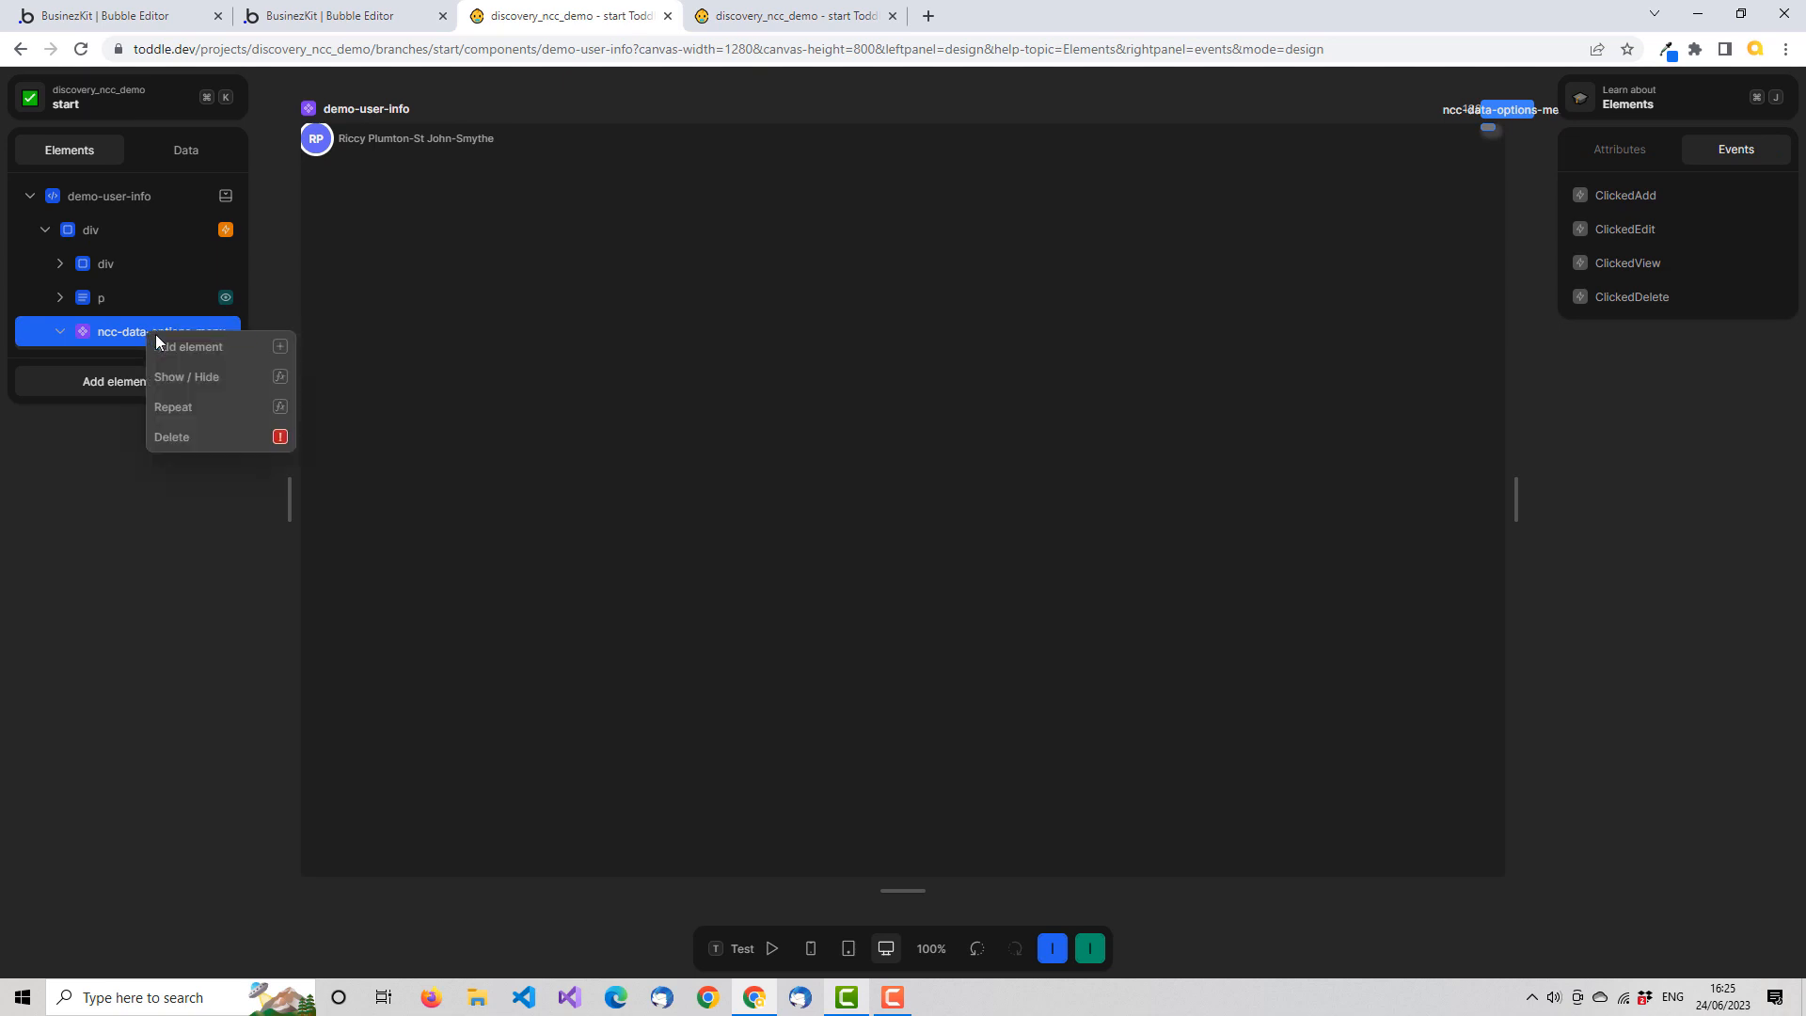
pyautogui.click(224, 379)
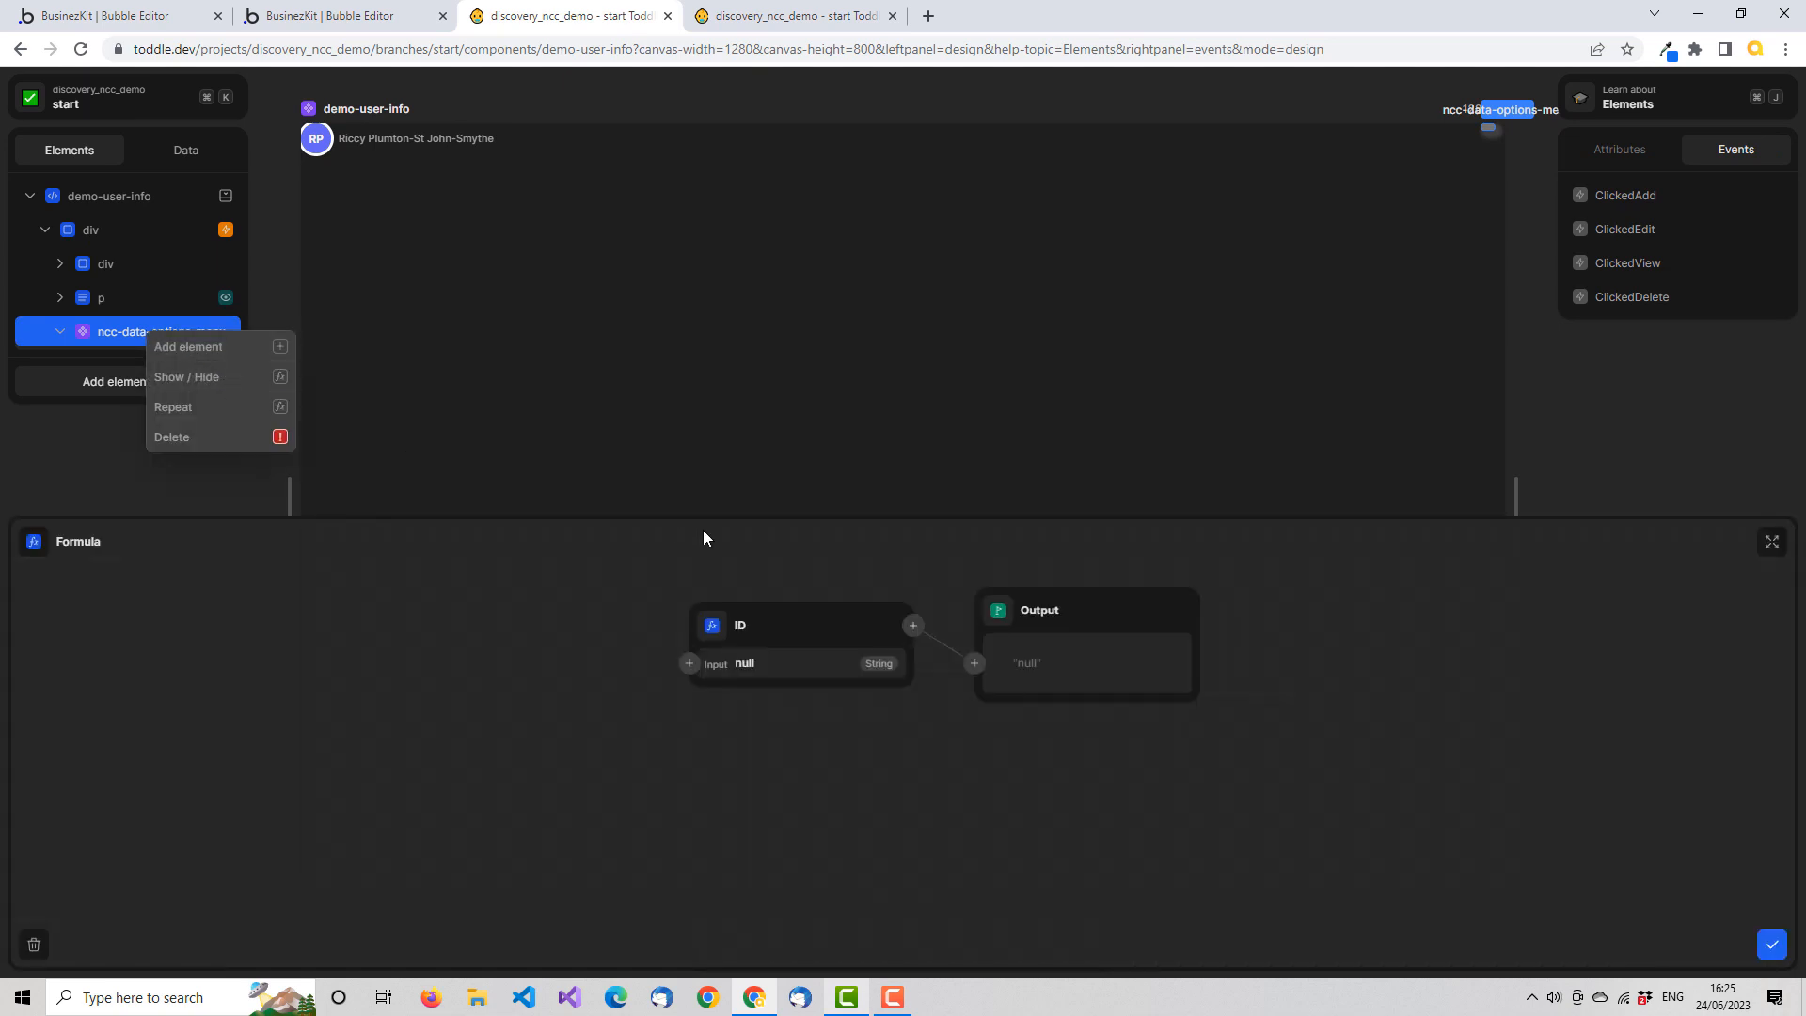
pyautogui.click(715, 636)
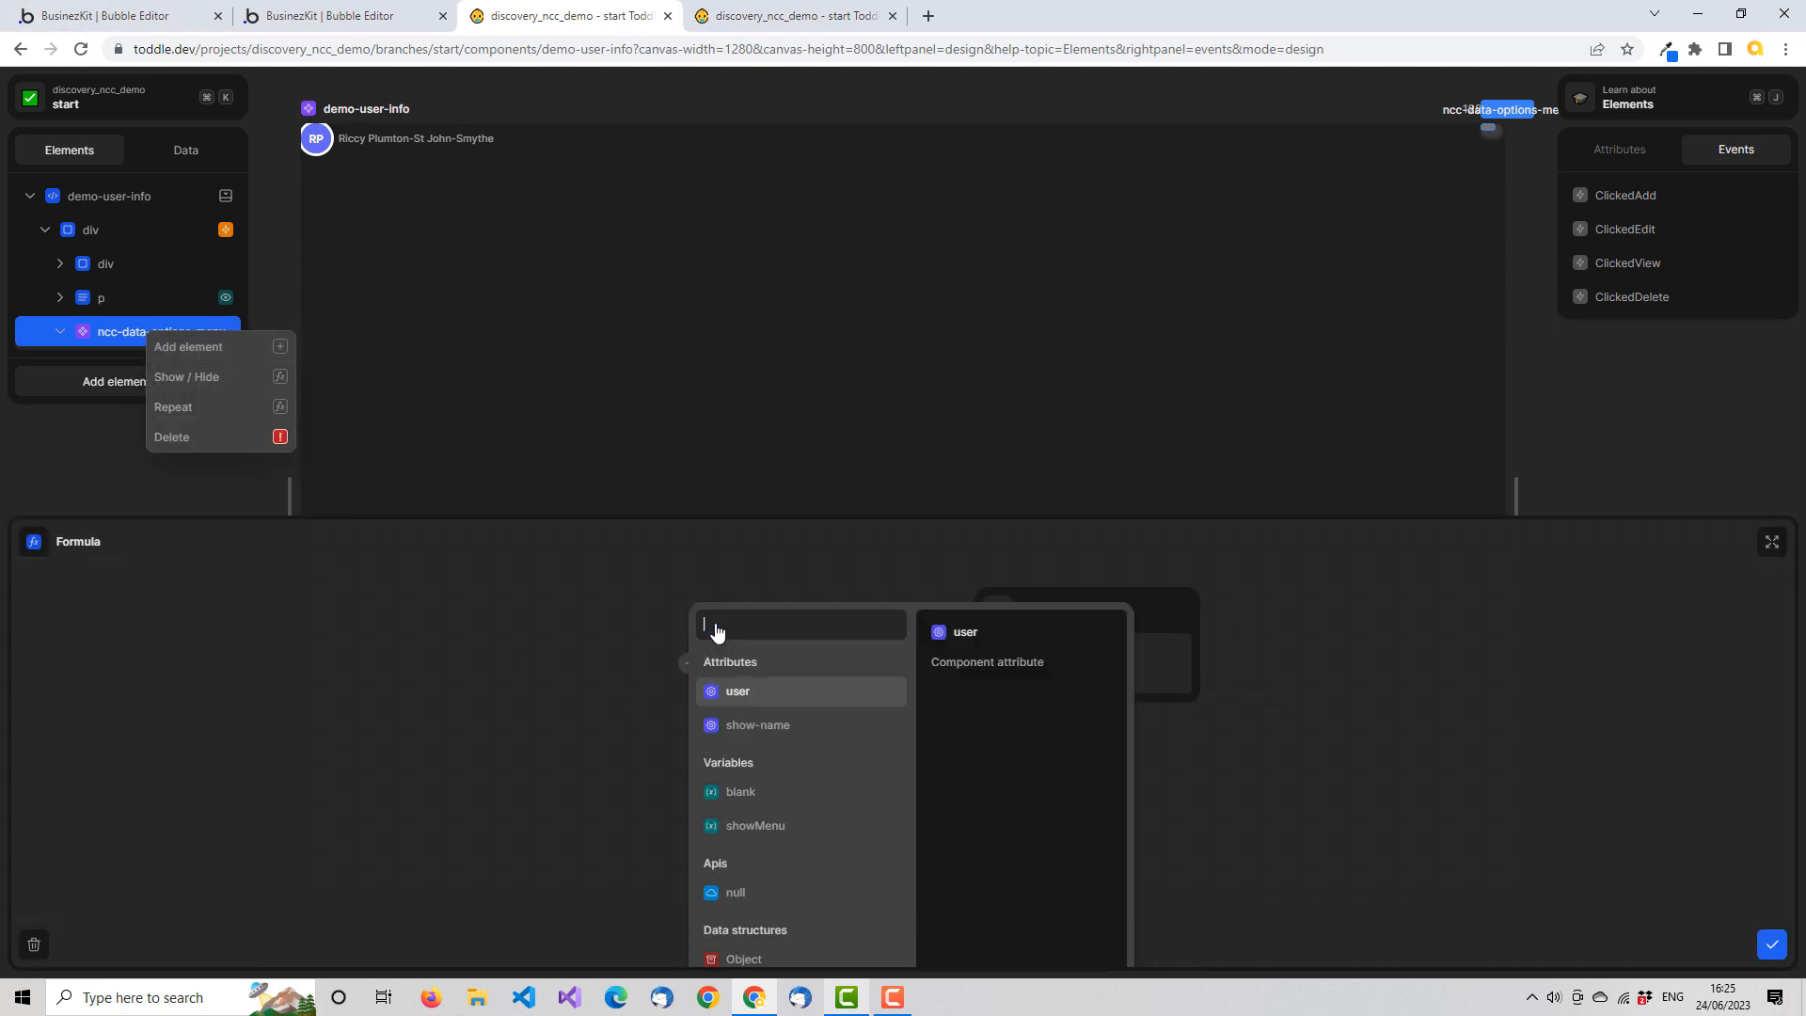
pyautogui.click(789, 827)
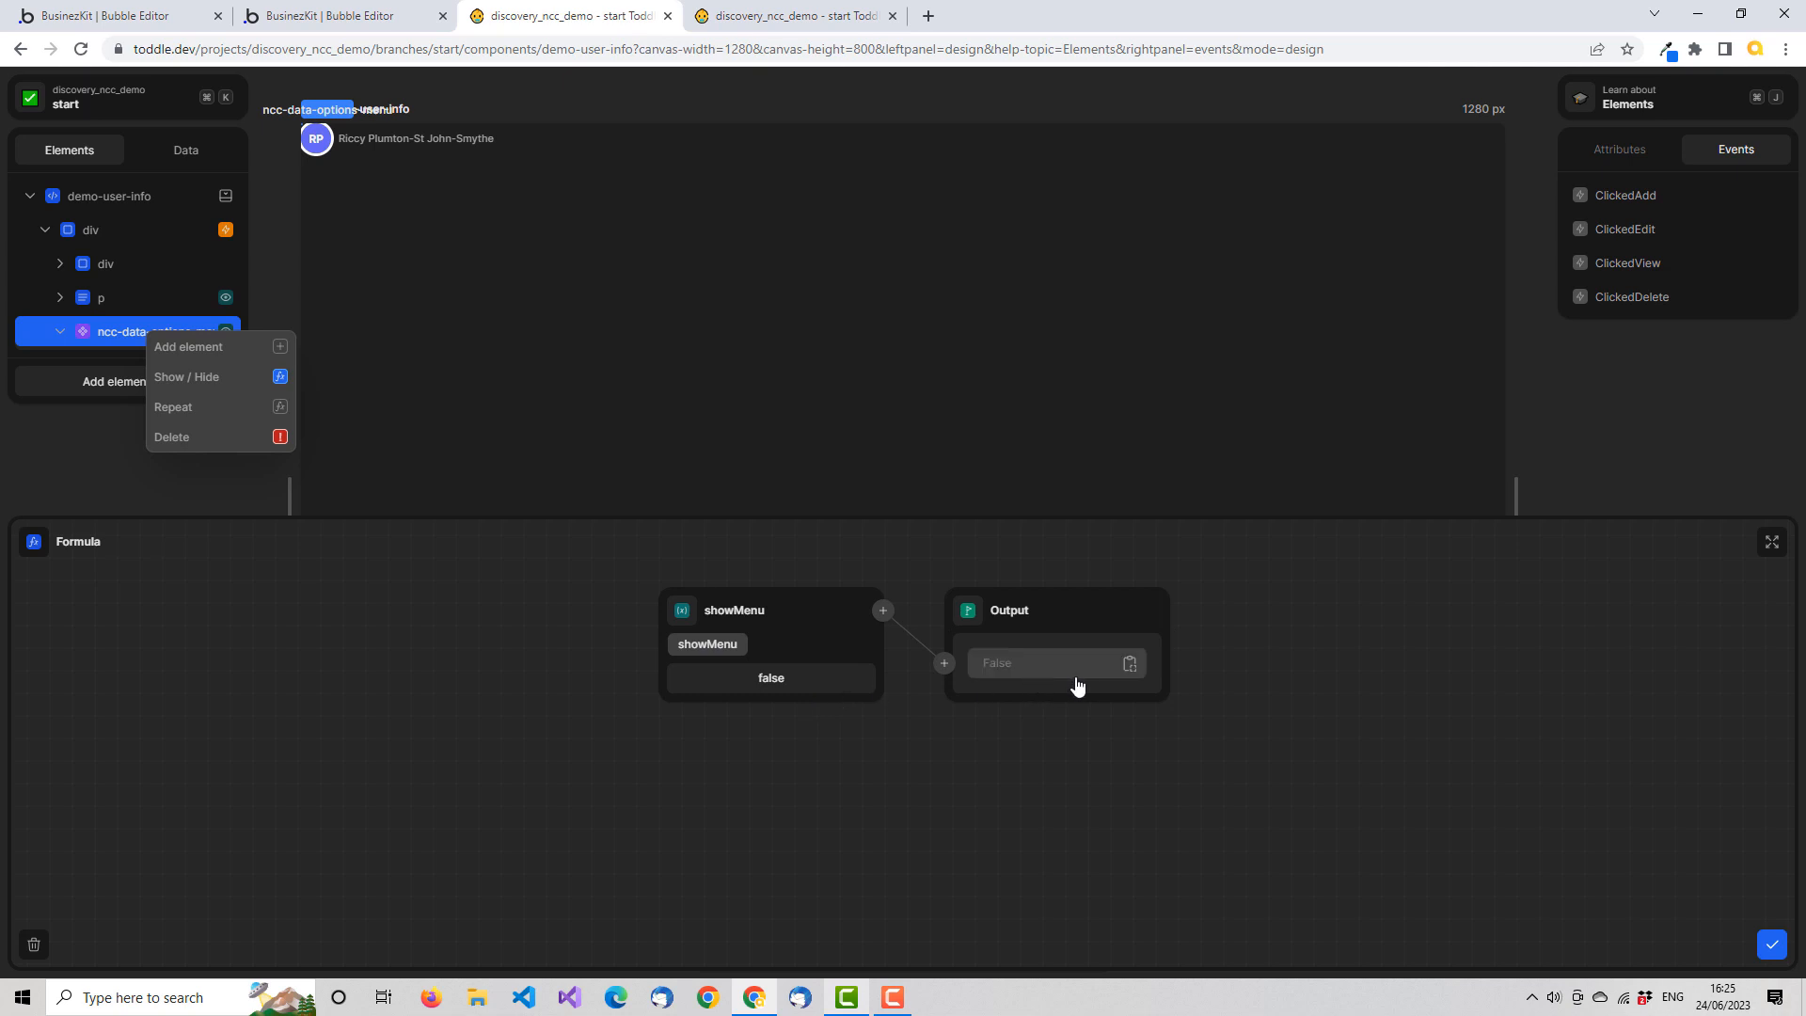
pyautogui.click(1772, 944)
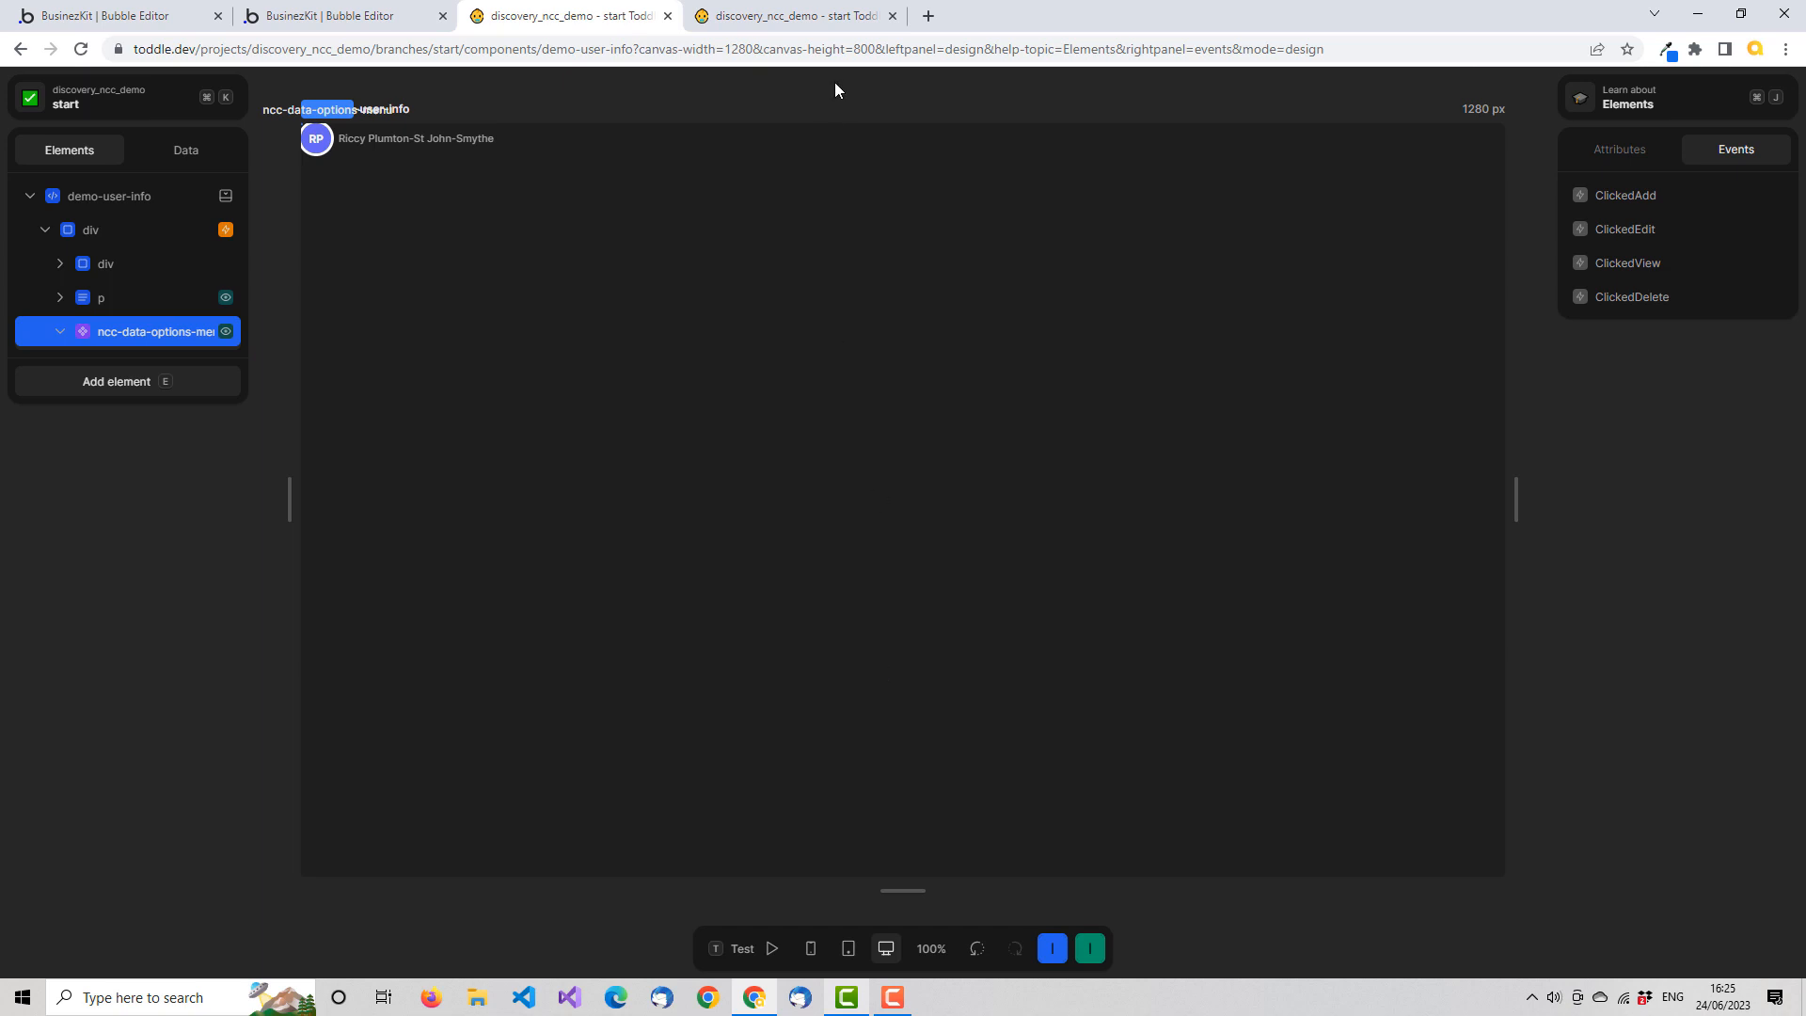
# Switch to the HomePage editor, reload it, check the user list in test mode, and return to design mode
pyautogui.click(816, 26)
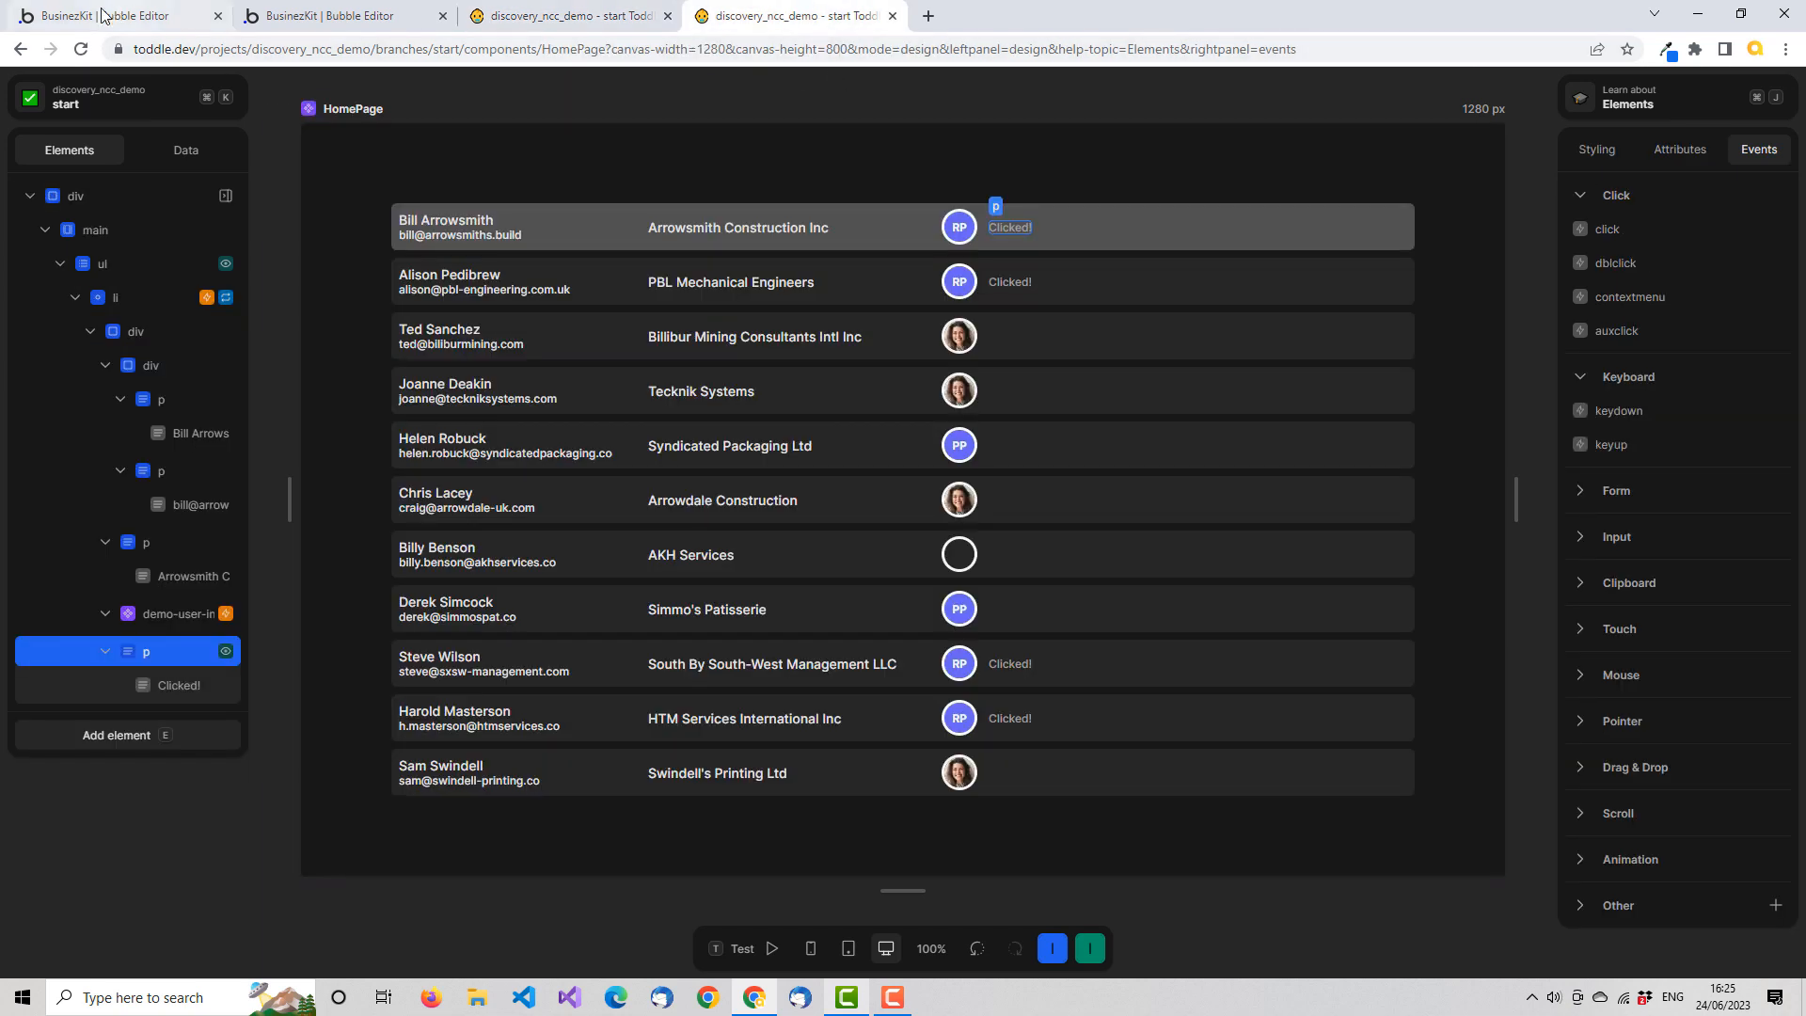
pyautogui.click(81, 50)
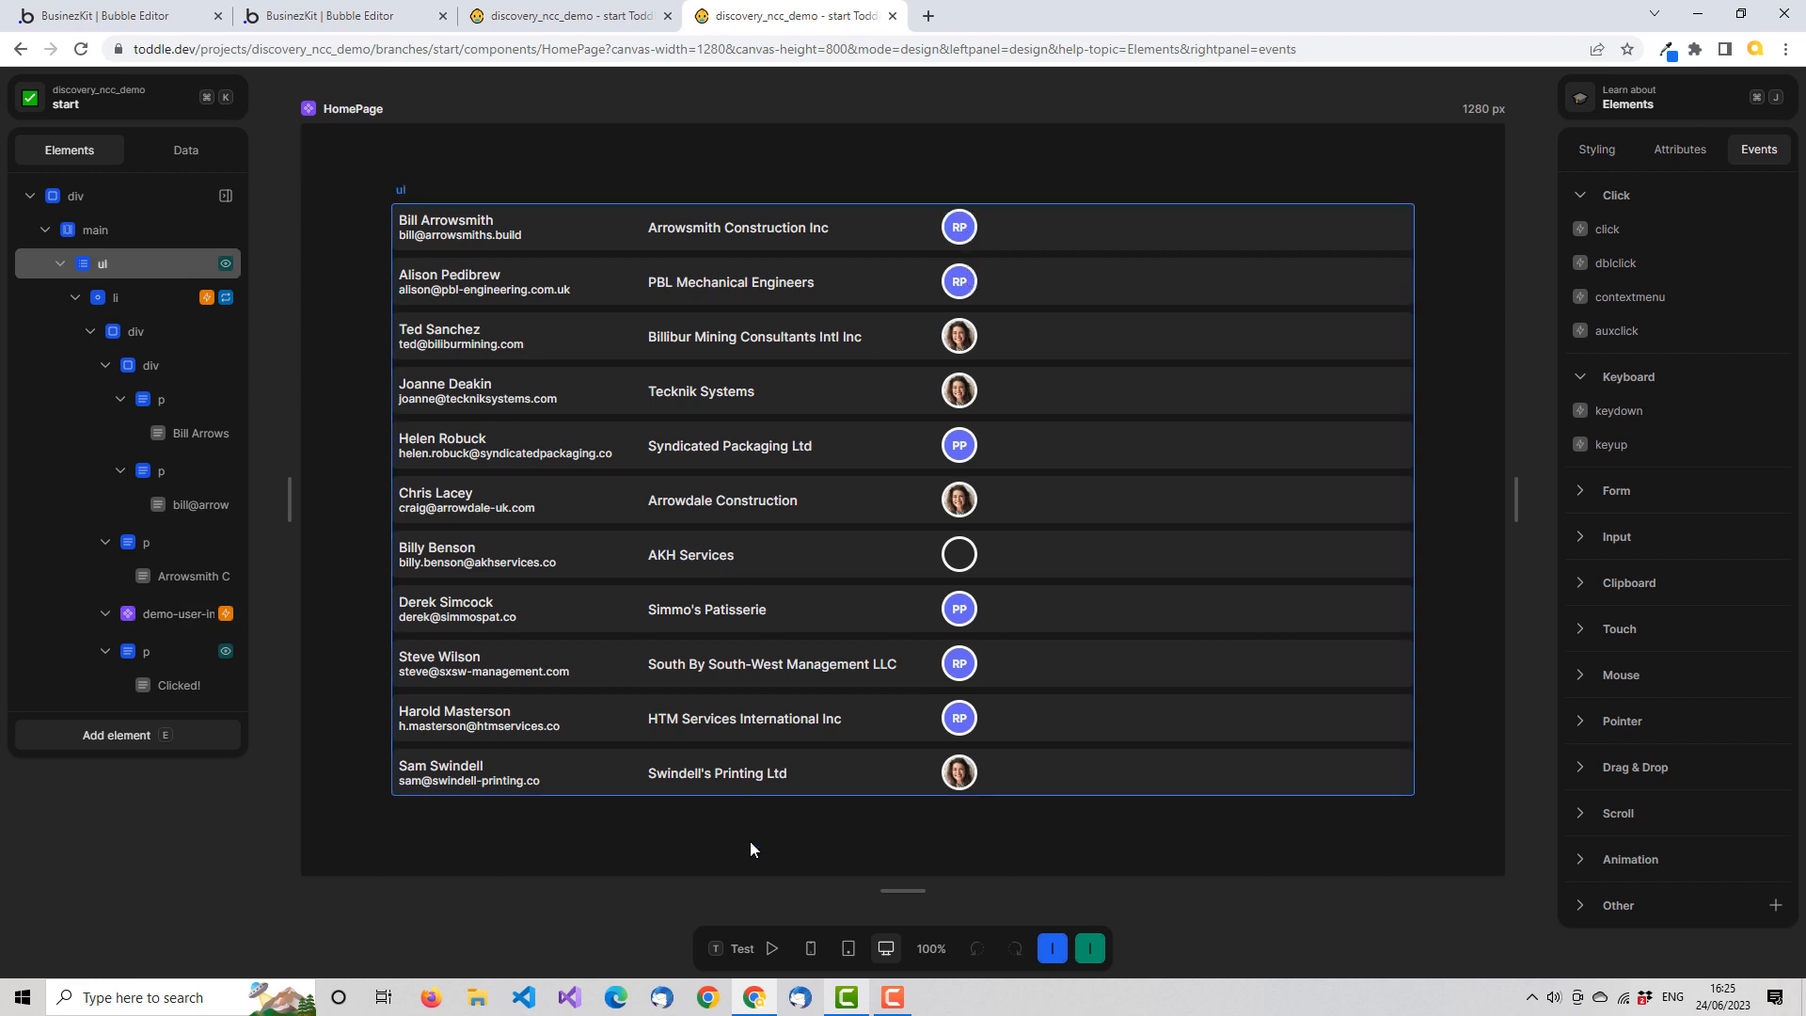
pyautogui.click(762, 951)
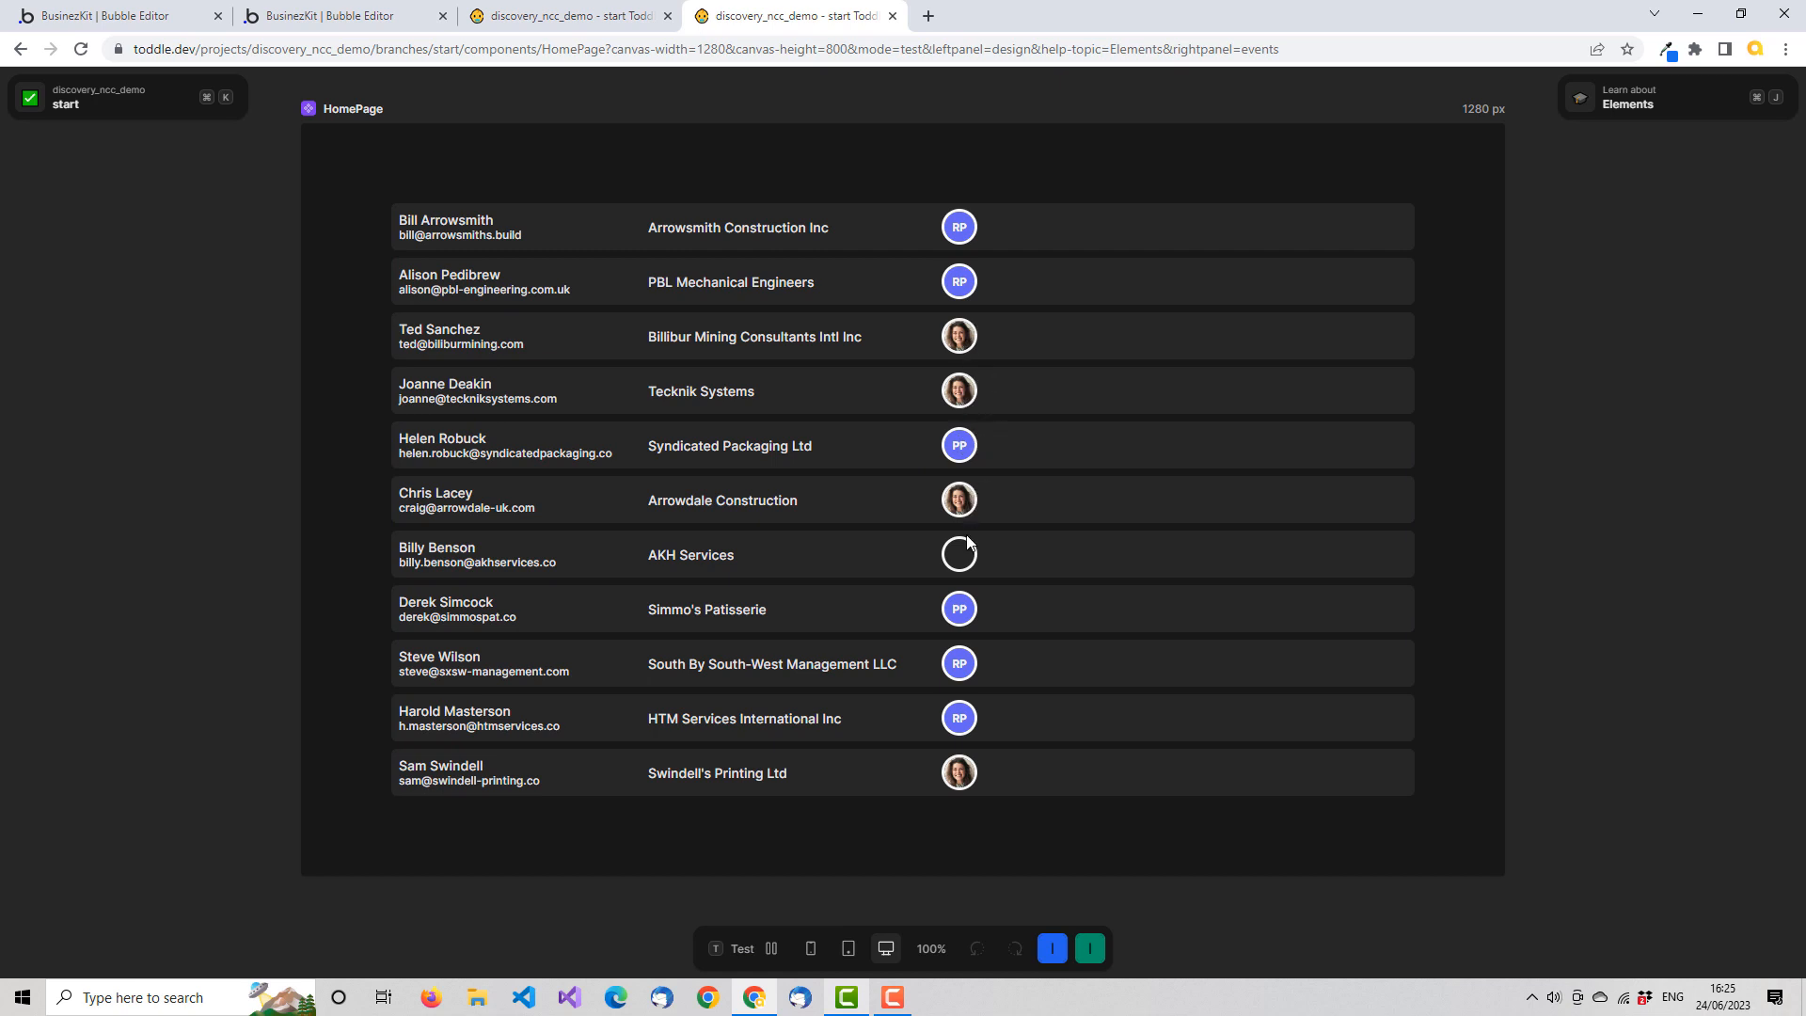
pyautogui.click(770, 948)
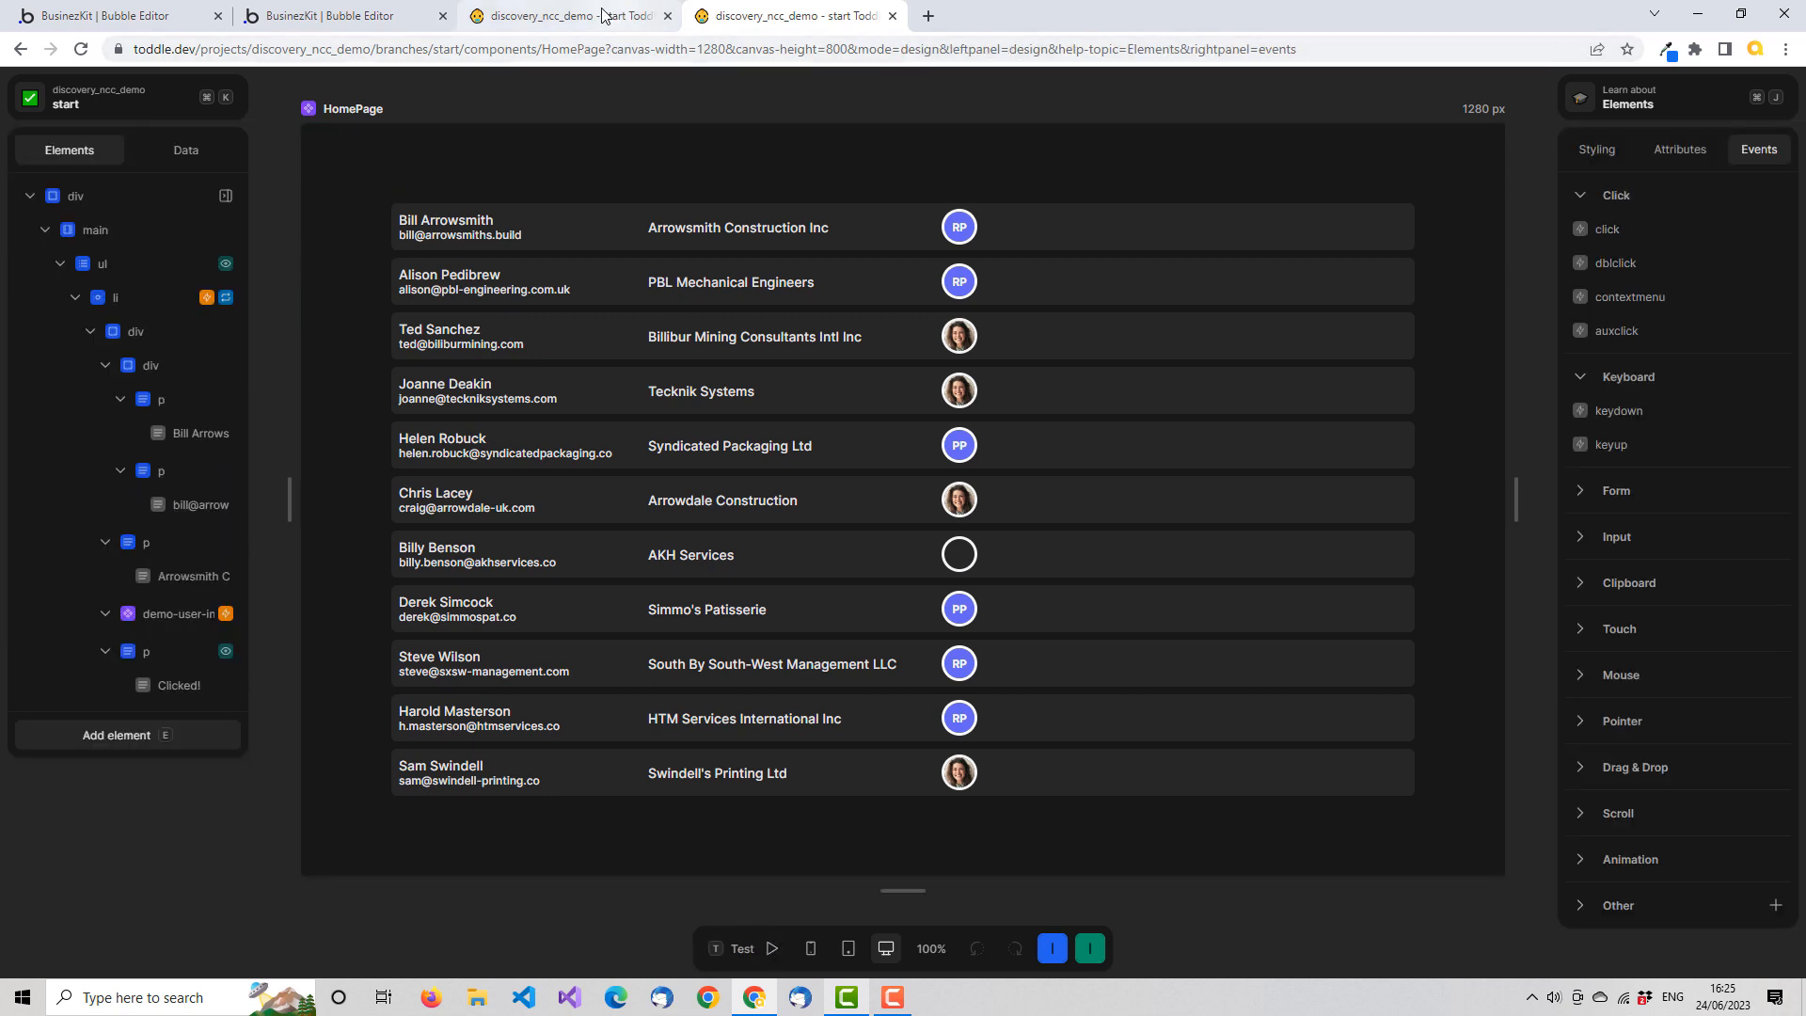
# Return to the demo-user-info component and set the add attribute of ncc-data-options-menu to True with a formula
pyautogui.click(599, 17)
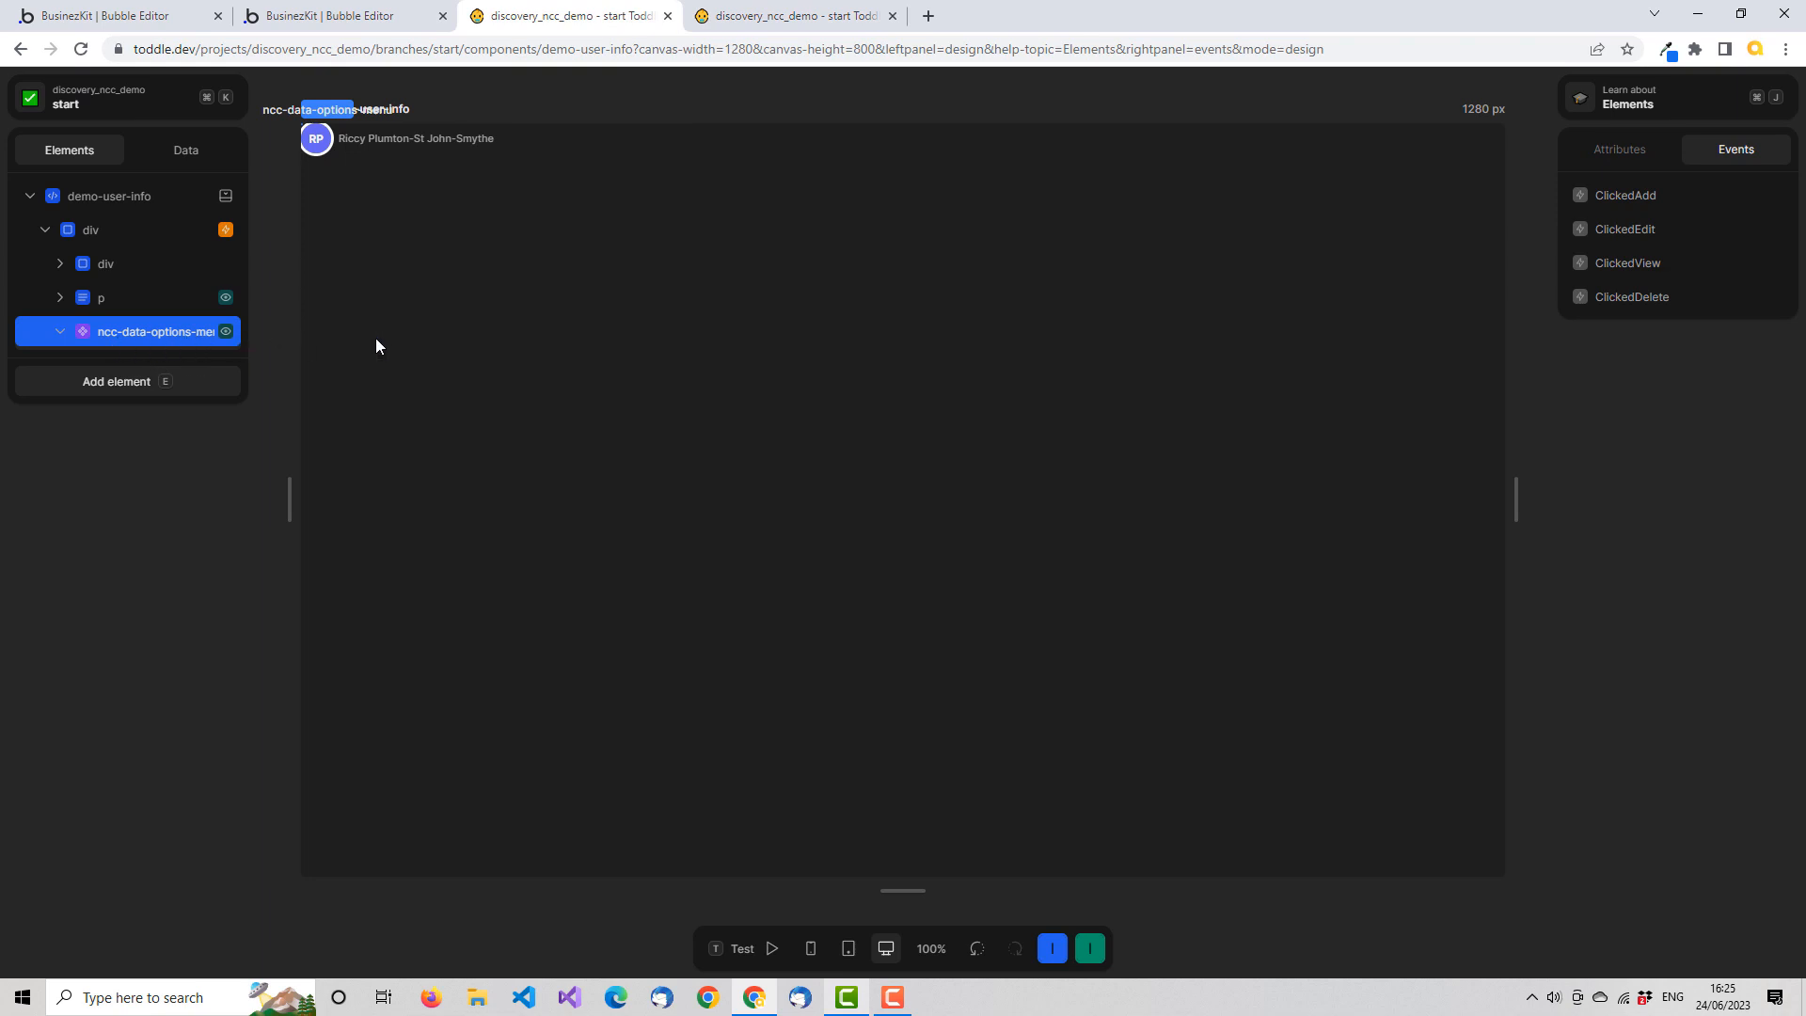
pyautogui.click(1622, 147)
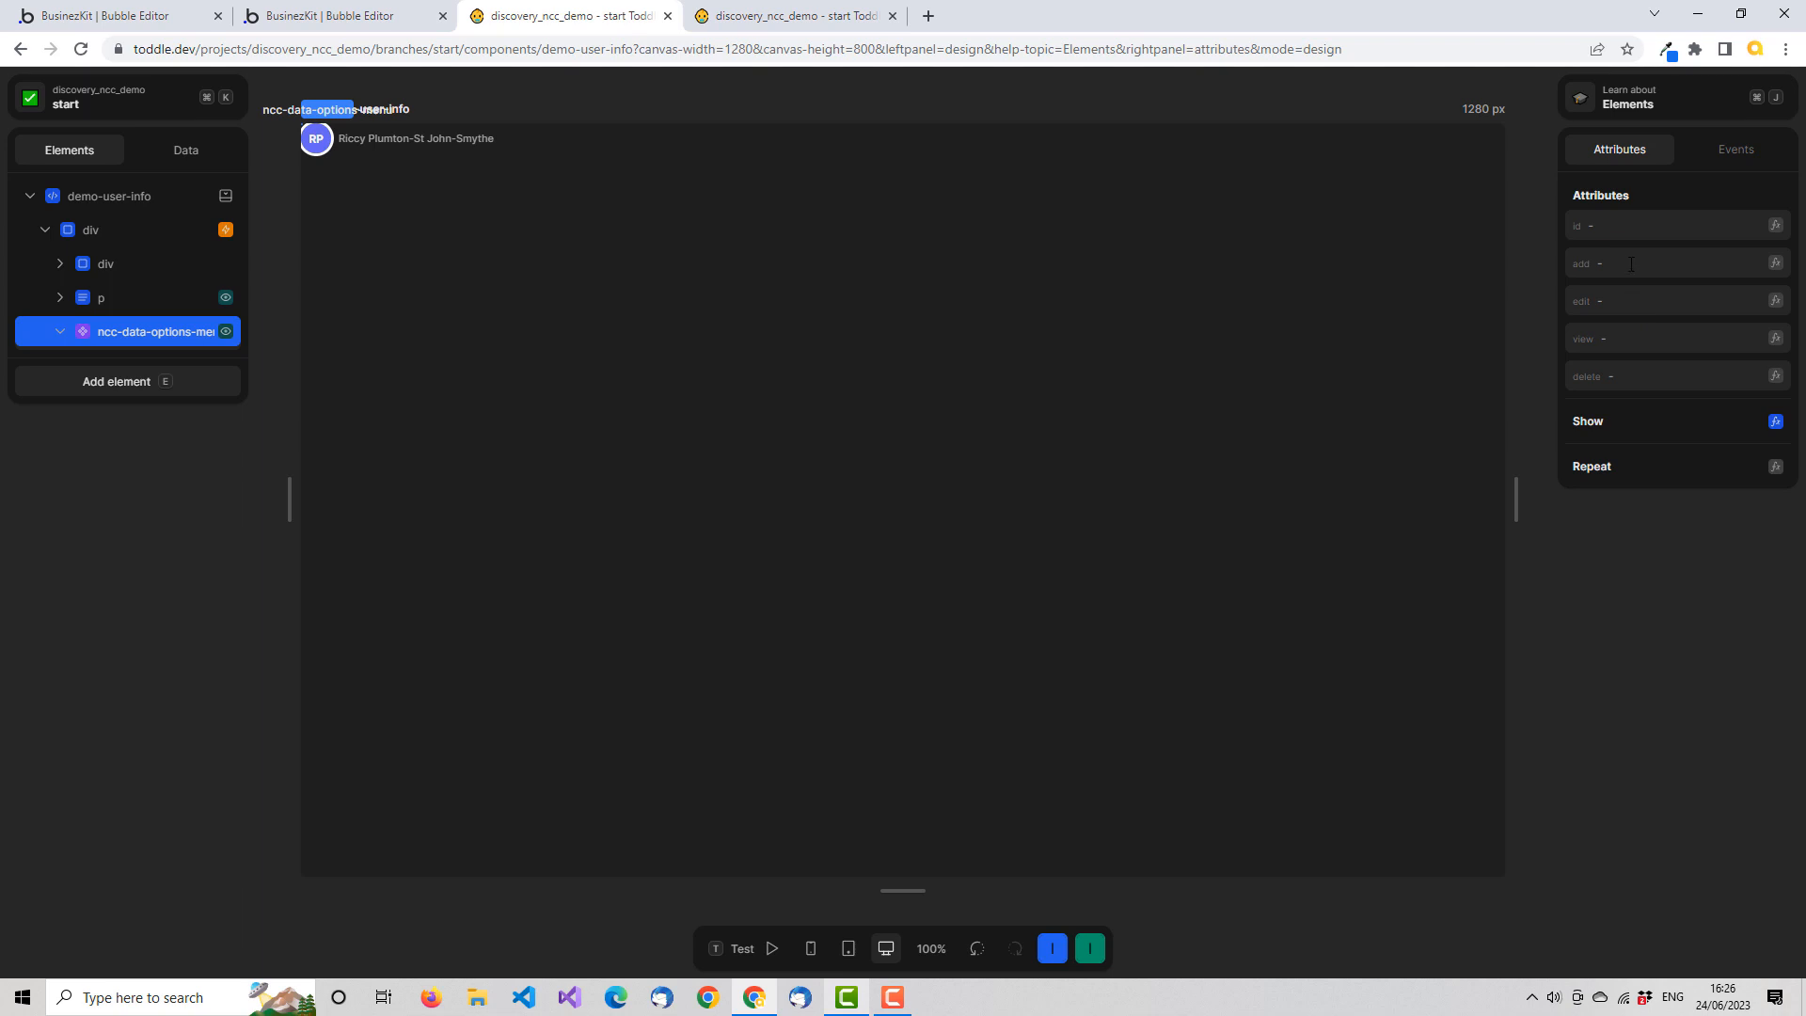
pyautogui.click(1774, 264)
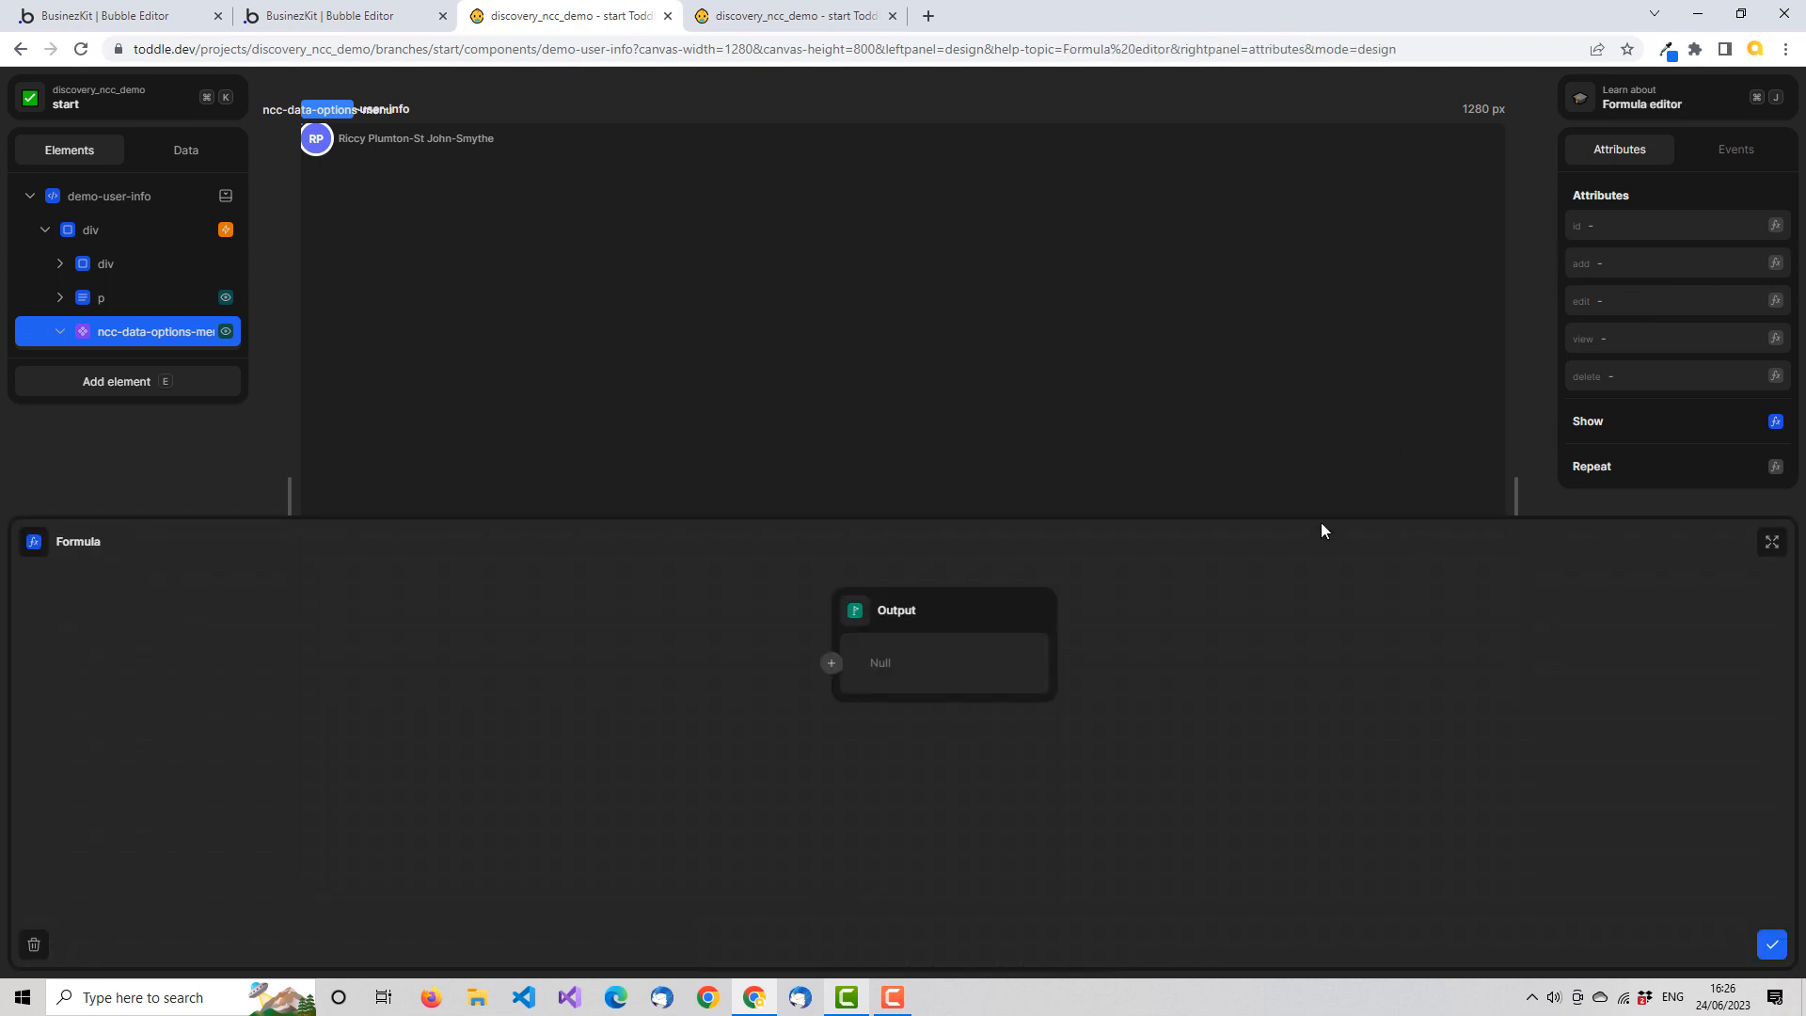
pyautogui.click(831, 663)
pyautogui.write('tr')
pyautogui.click(730, 687)
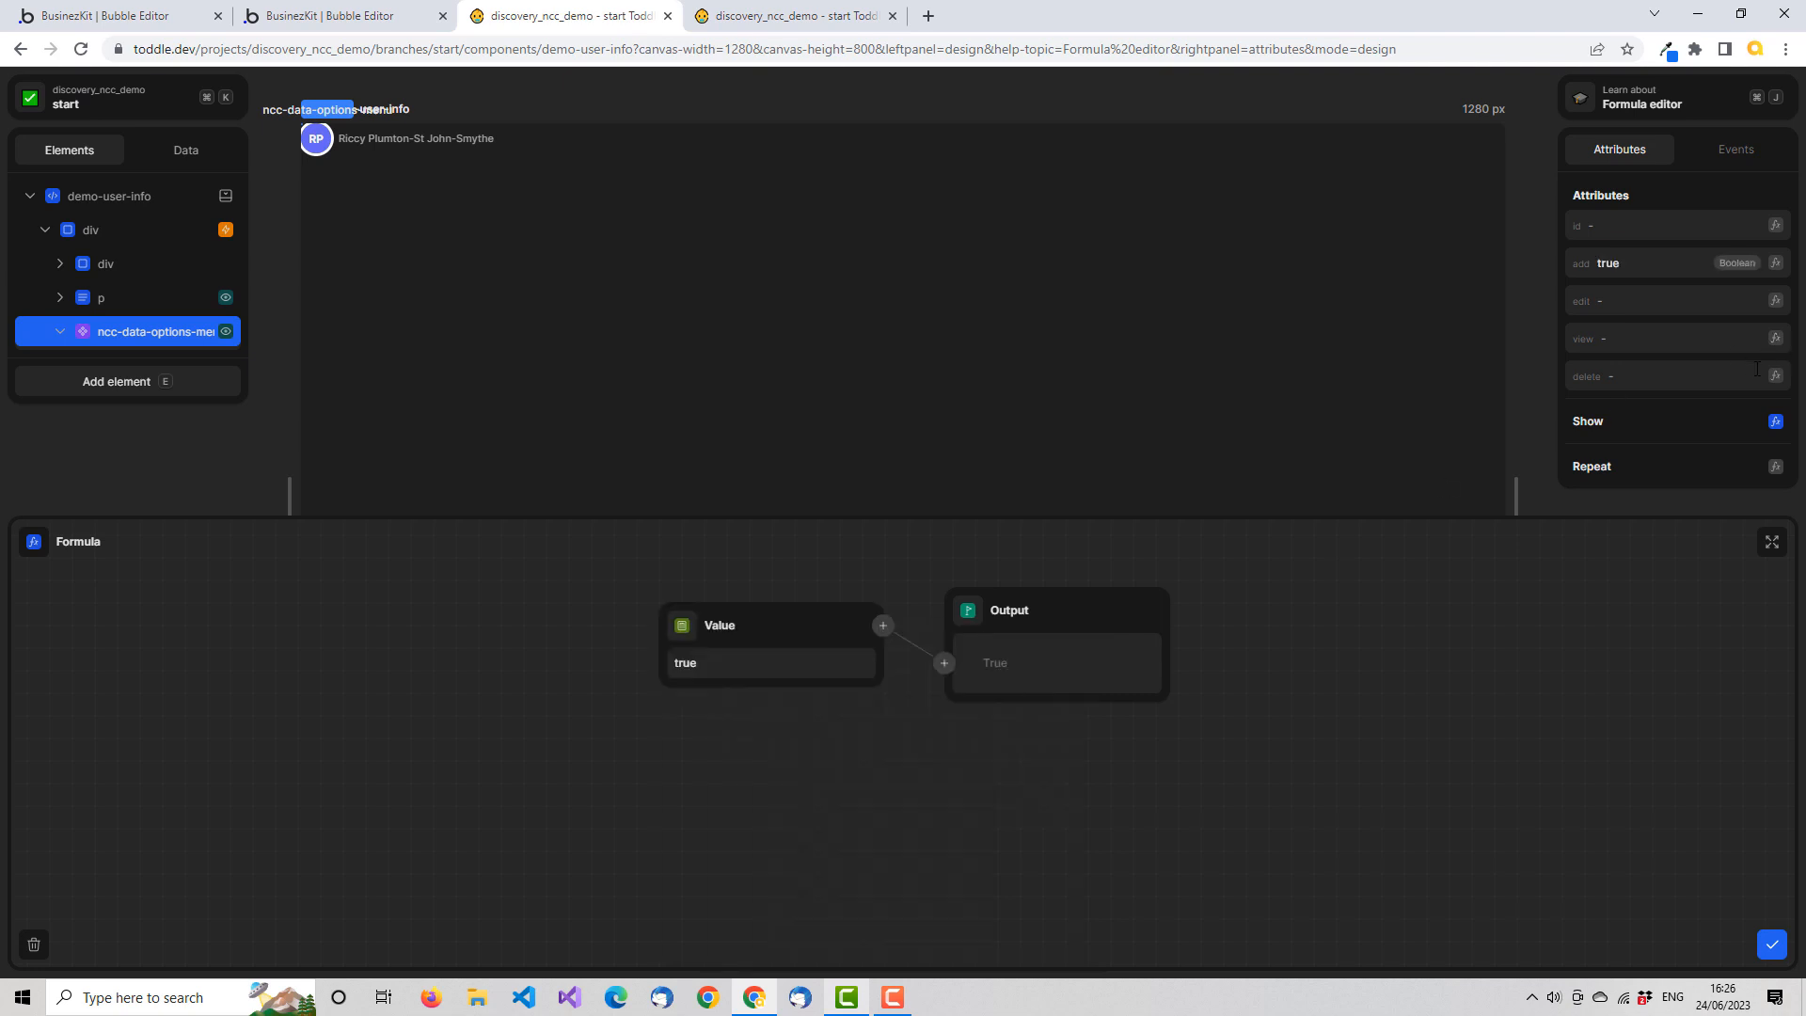
# Set the edit and view attributes of ncc-data-options-menu to True with formulas
pyautogui.click(1775, 302)
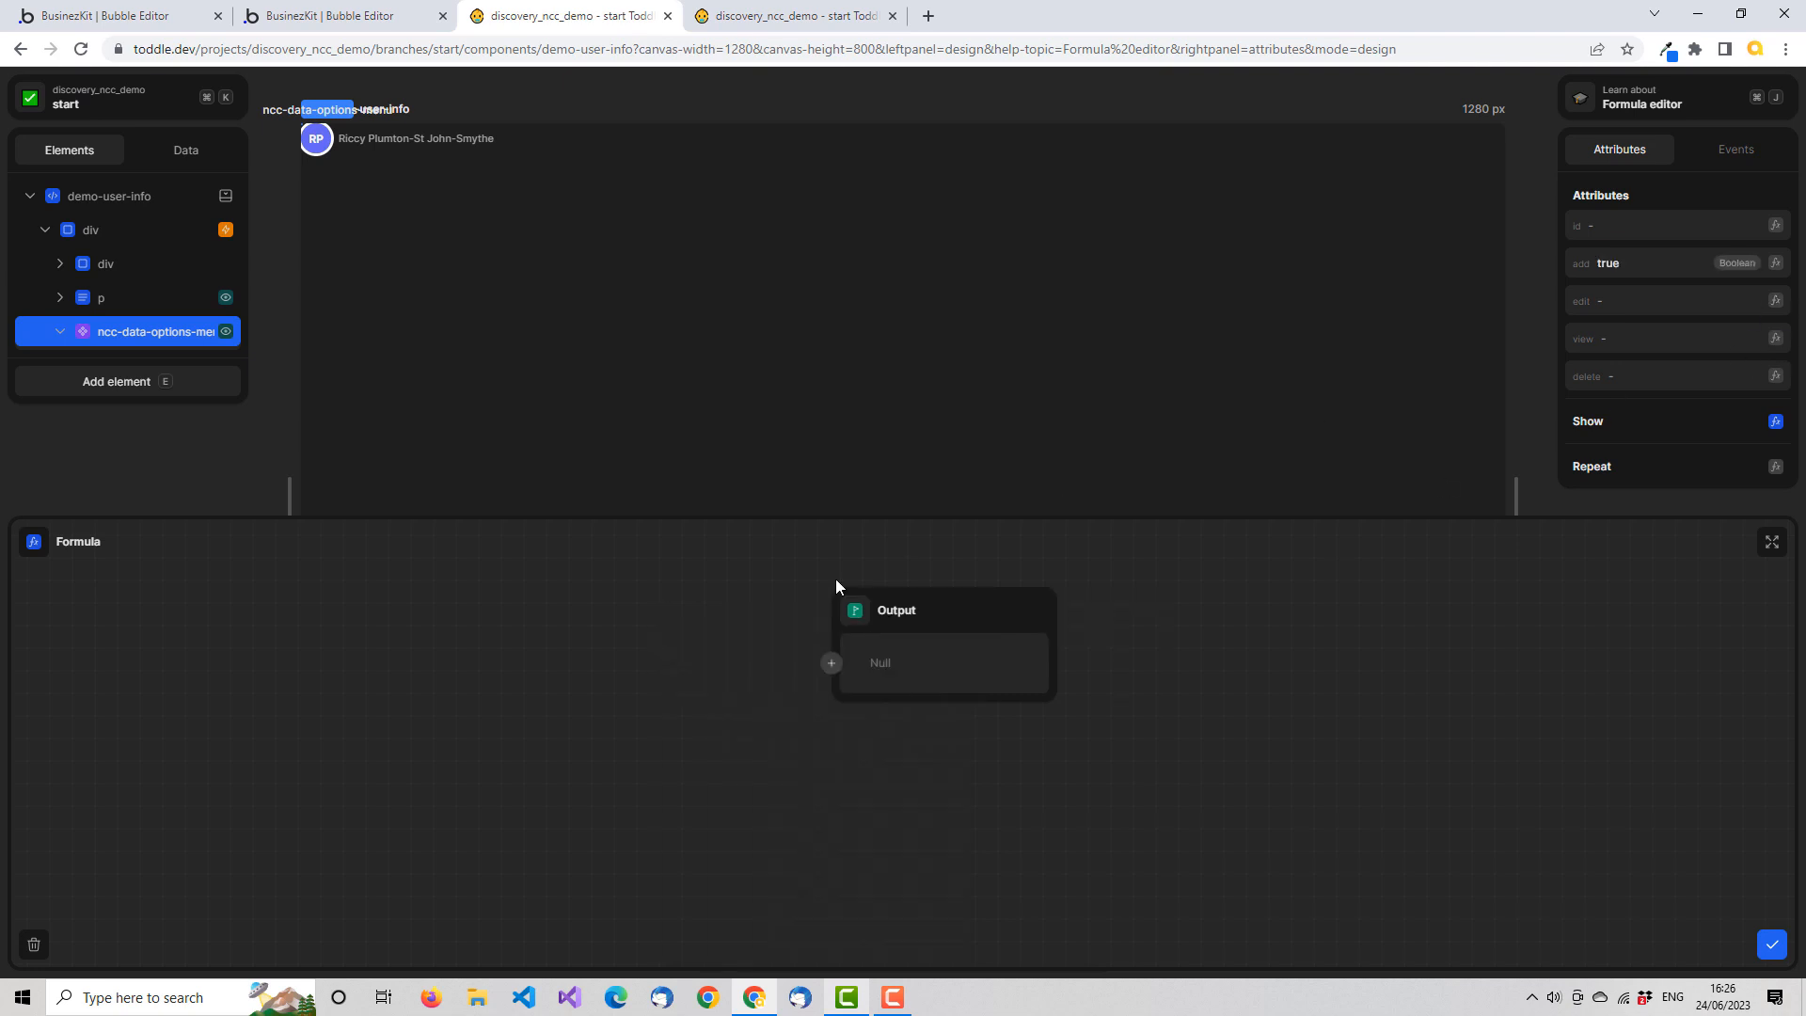
pyautogui.click(832, 663)
pyautogui.write('te')
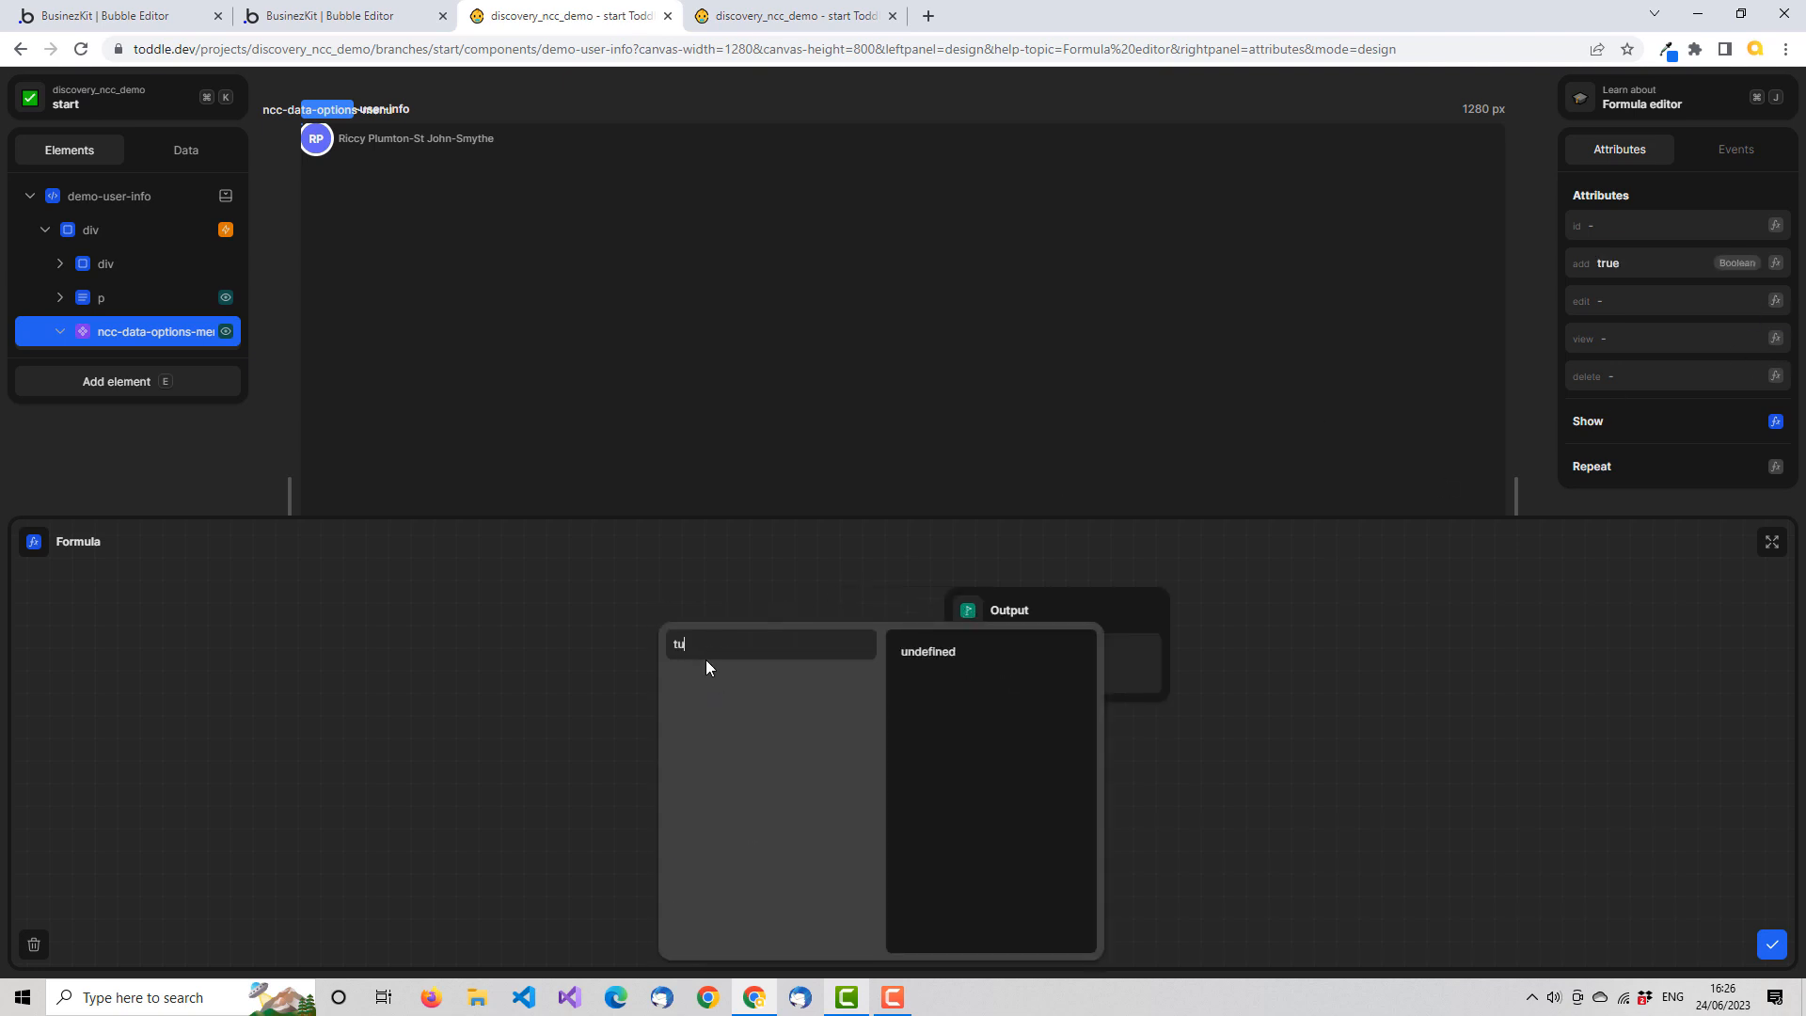
pyautogui.press('BackSpace')
pyautogui.write('r')
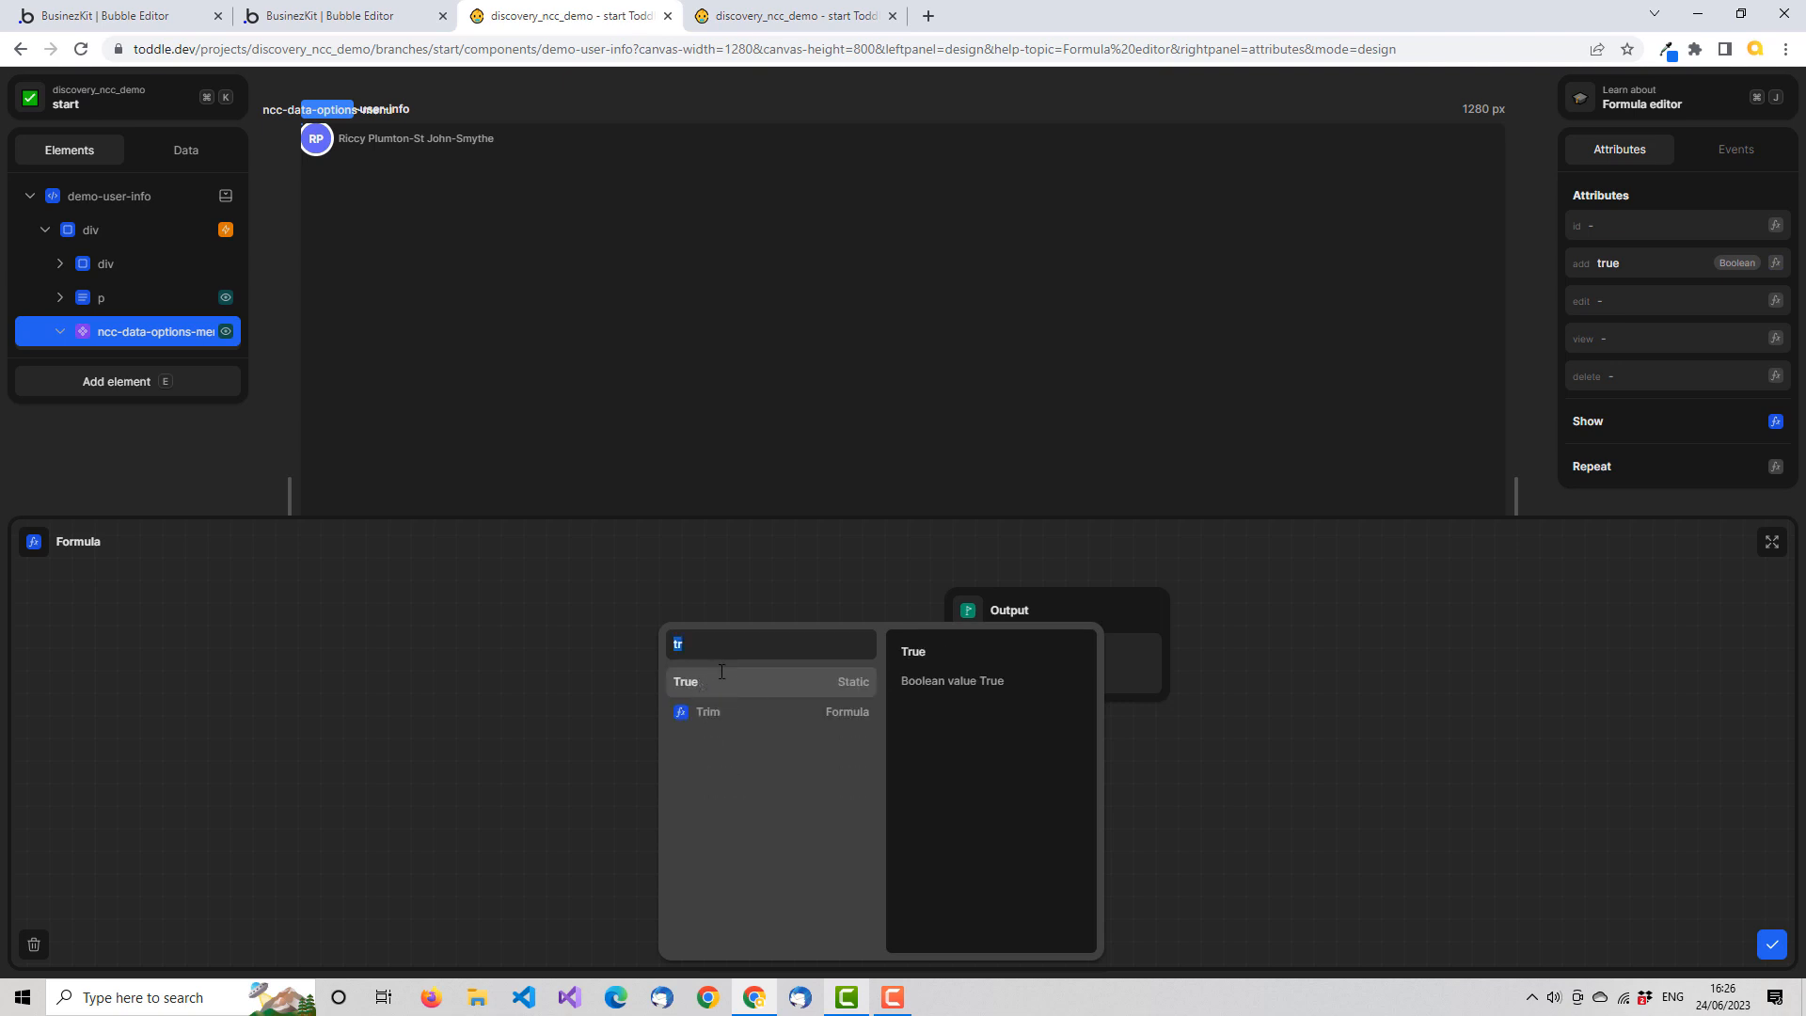
pyautogui.click(705, 682)
pyautogui.click(1775, 338)
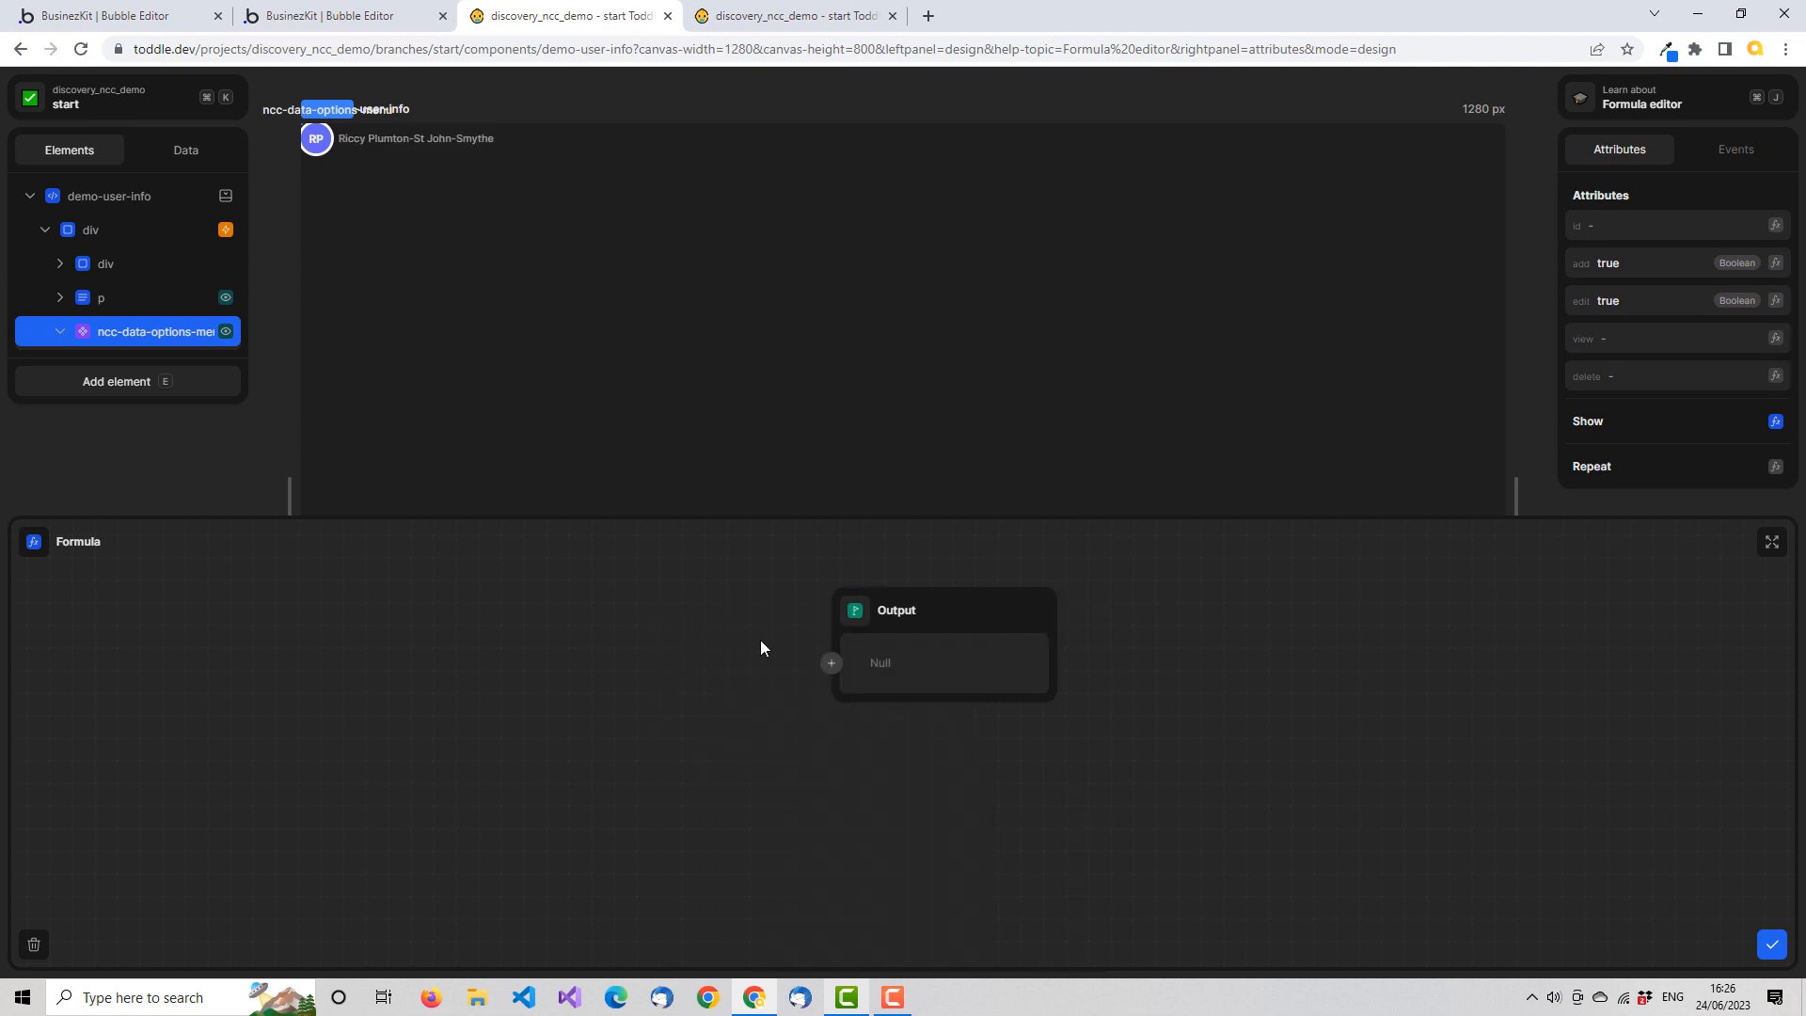
pyautogui.click(828, 668)
pyautogui.write('tru')
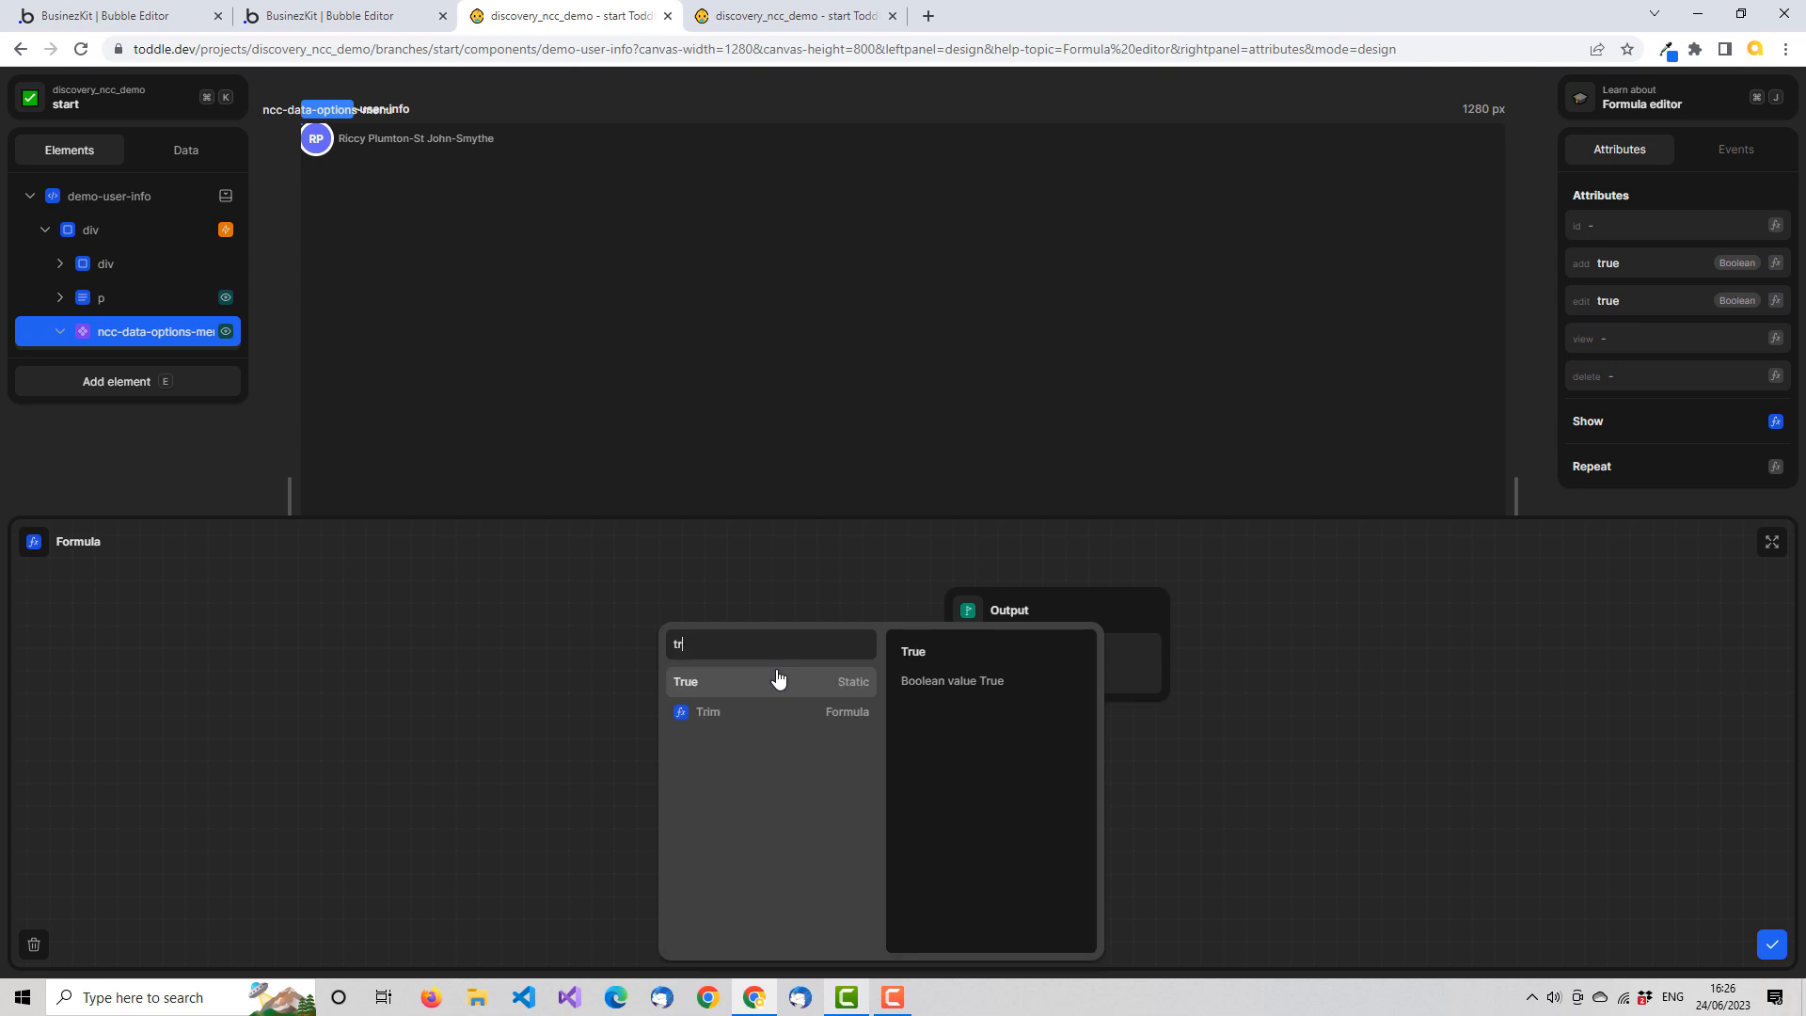
pyautogui.click(710, 685)
# Set the delete attribute of ncc-data-options-menu to True with a formula
pyautogui.click(1775, 376)
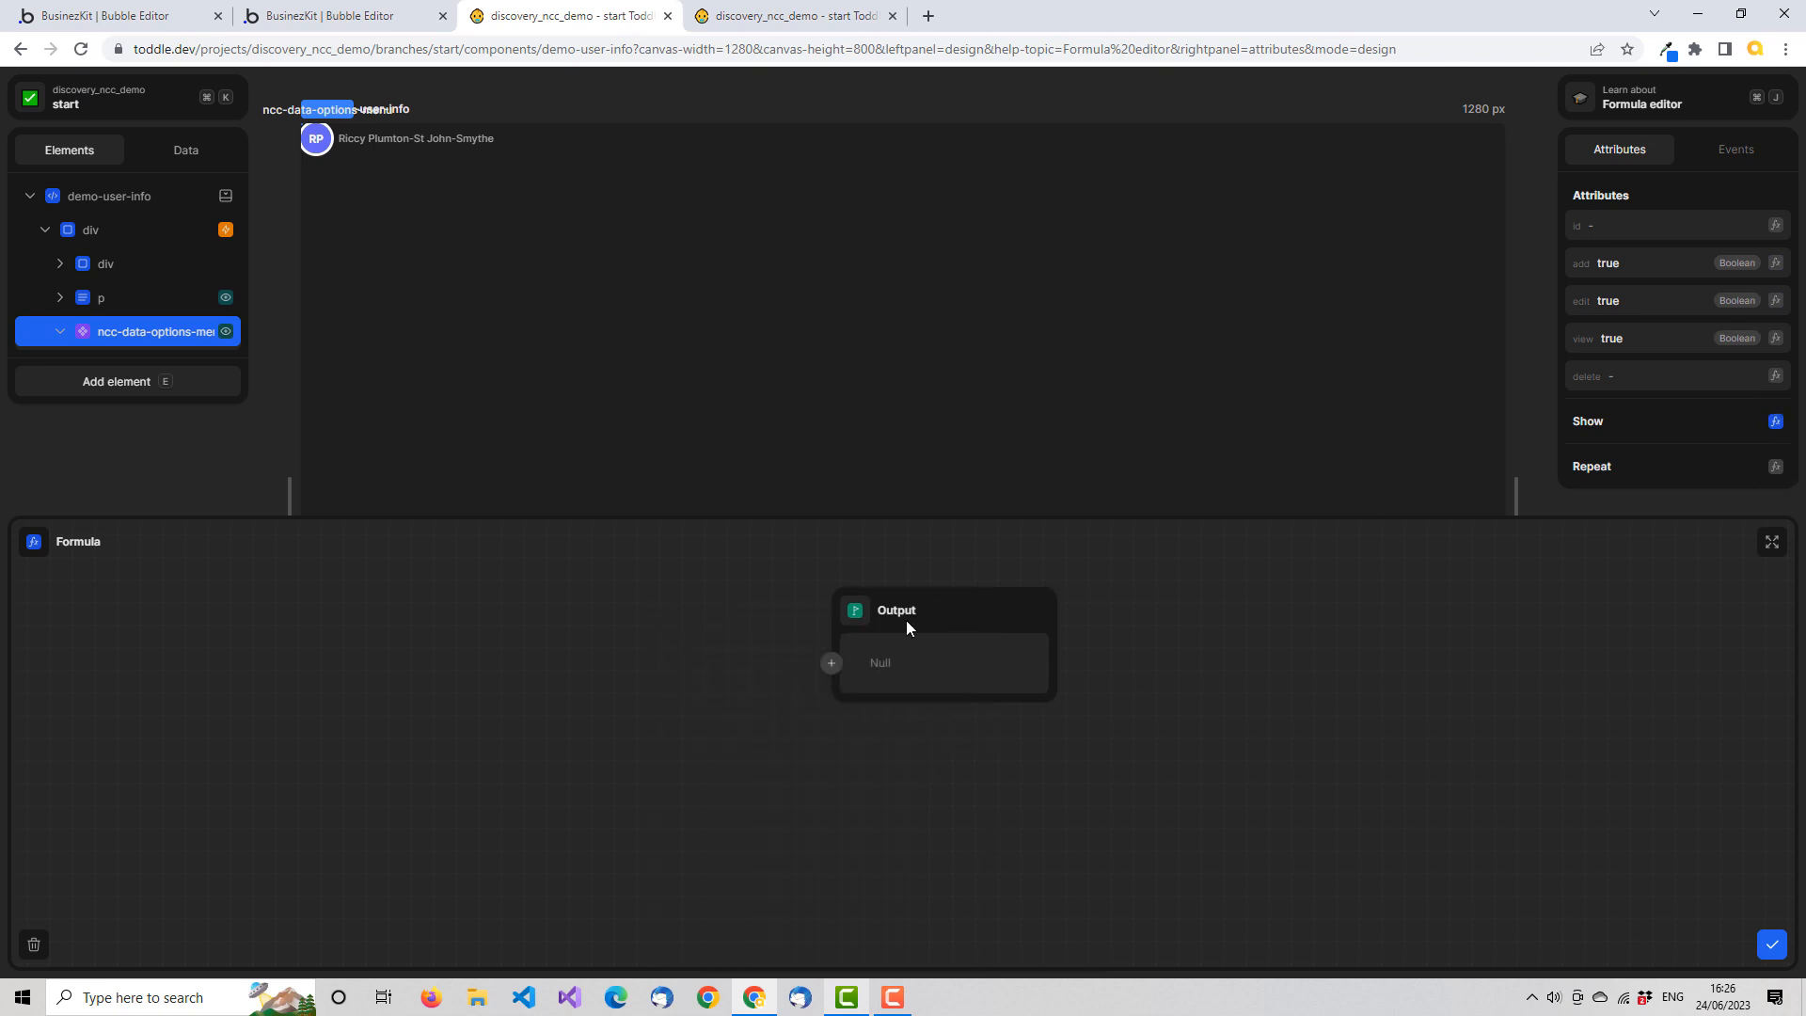
pyautogui.click(833, 667)
pyautogui.write('tr')
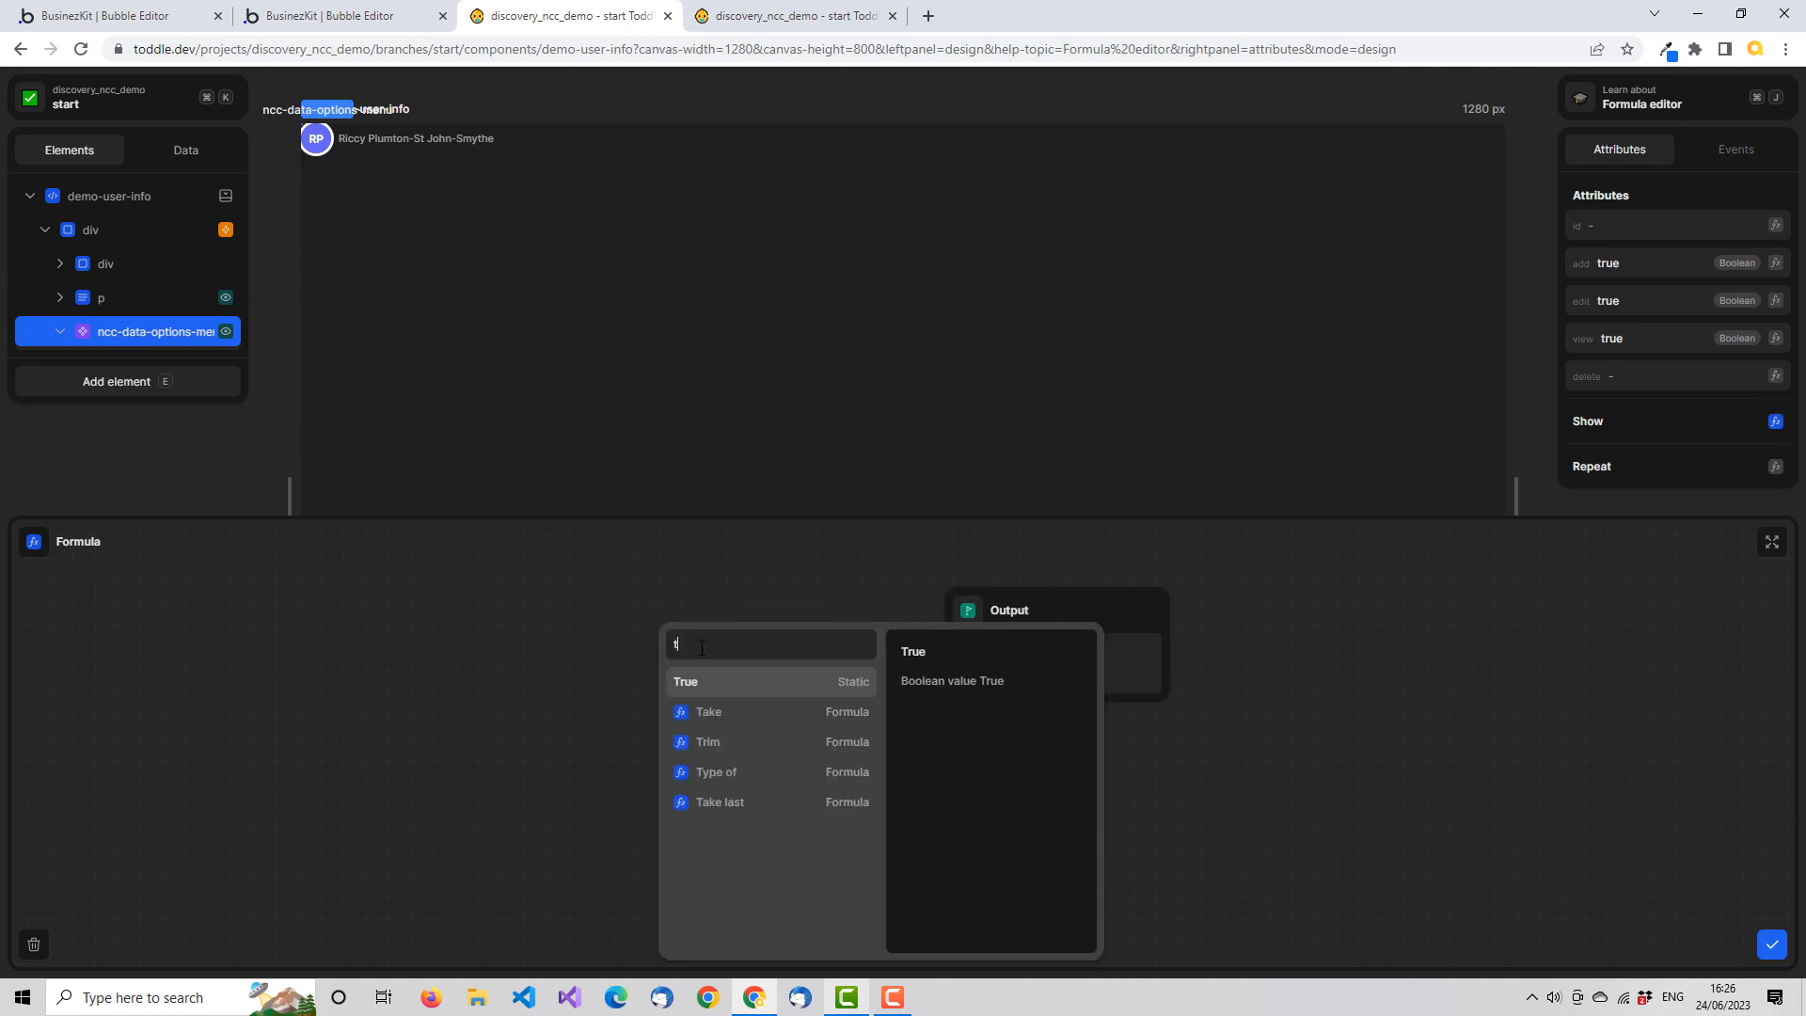
pyautogui.click(709, 687)
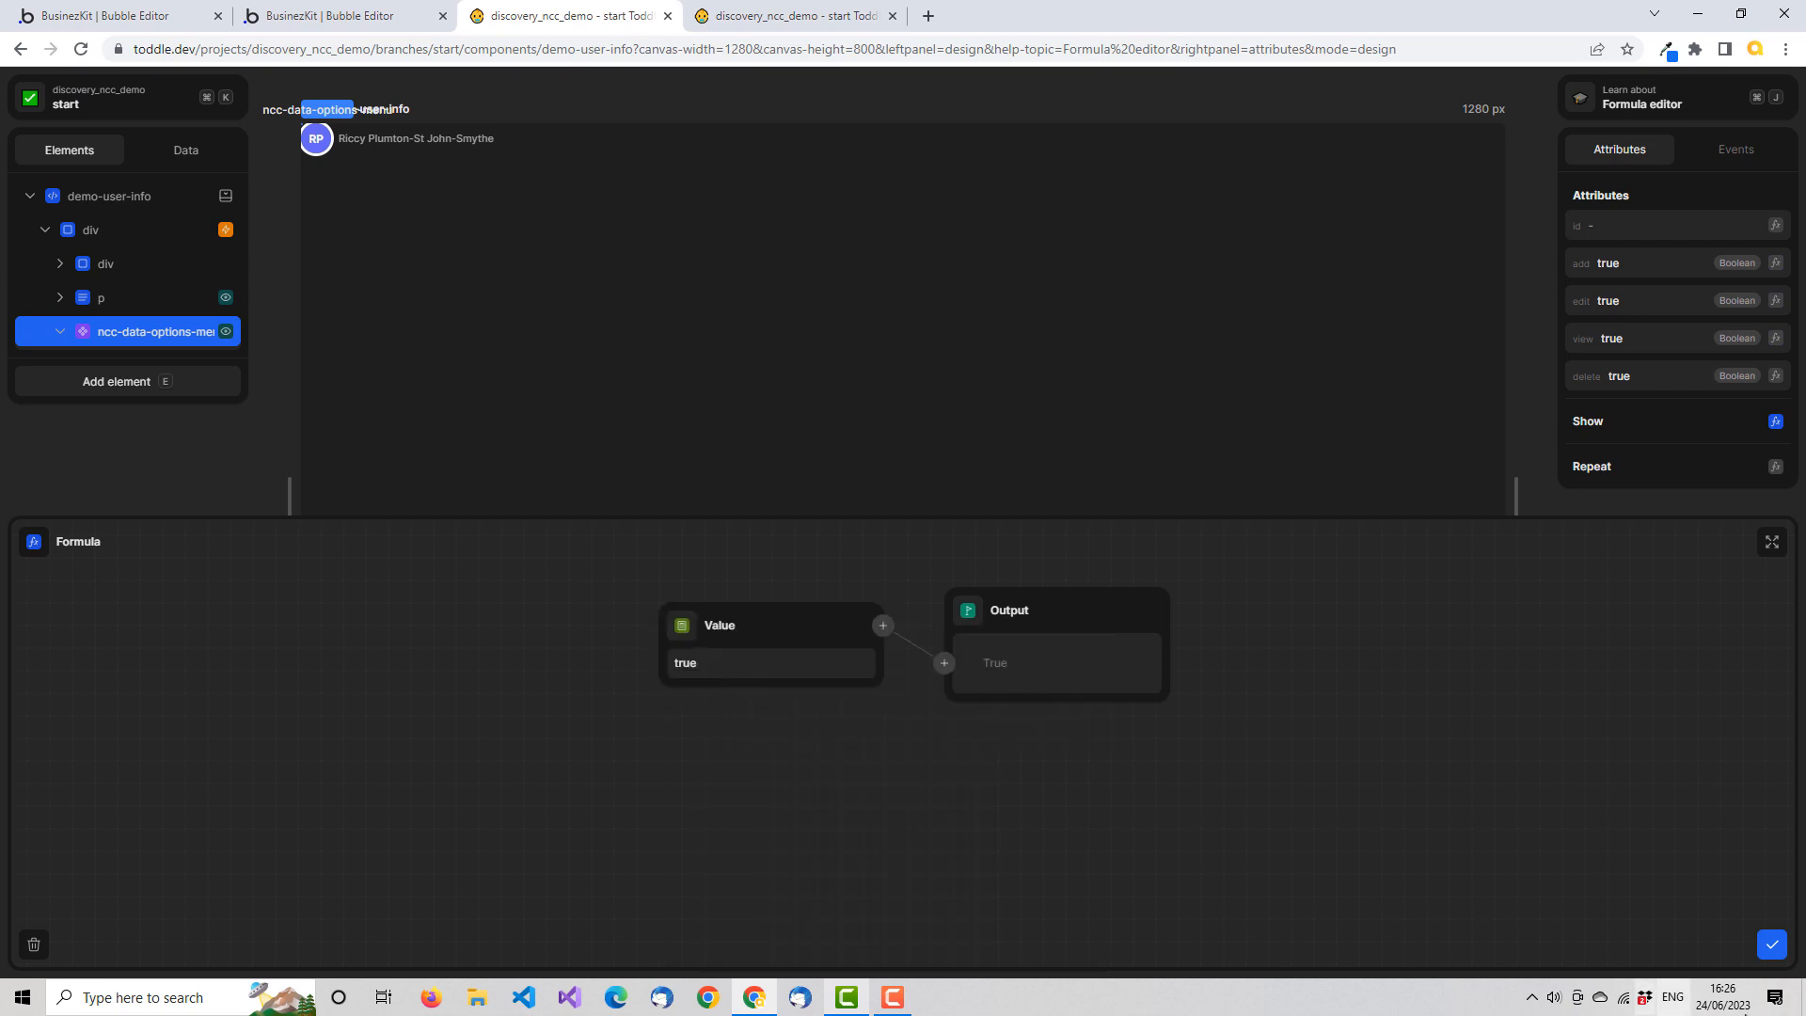
pyautogui.click(1771, 946)
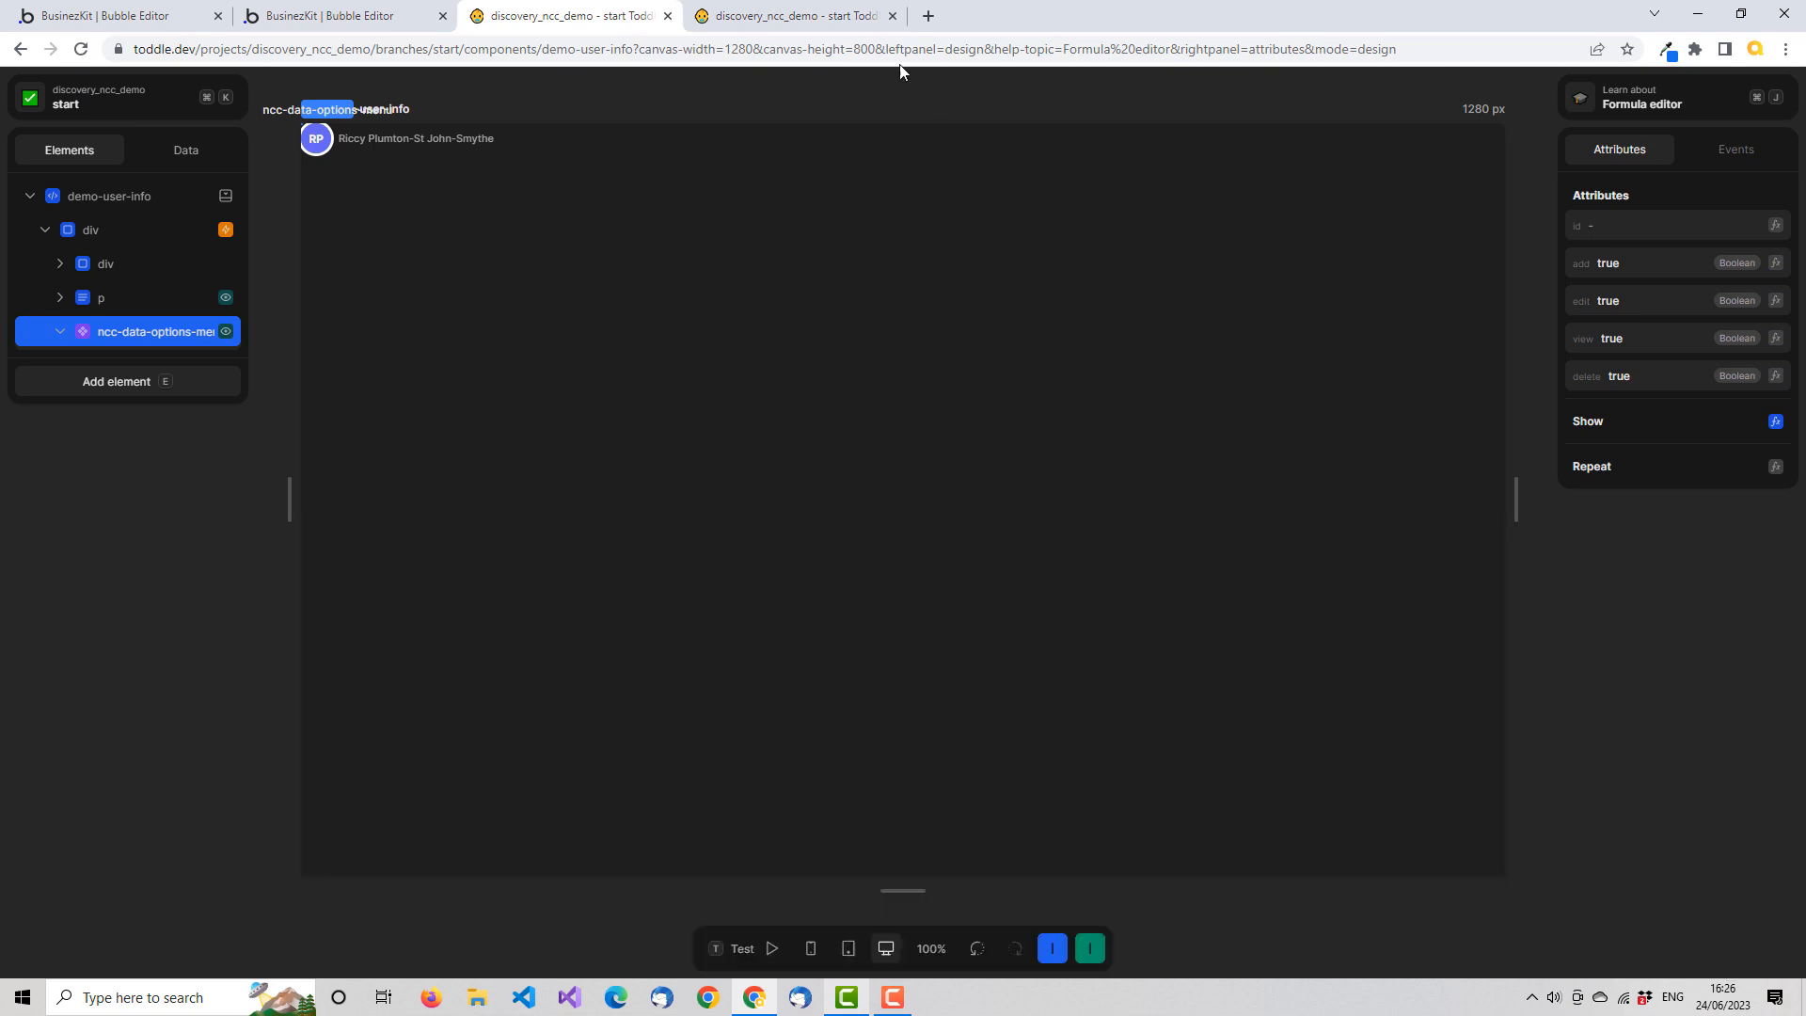
# Switch to the HomePage editor, reload it, and check the options menu on several user avatars in test mode before returning to design mode
pyautogui.click(816, 16)
pyautogui.click(81, 49)
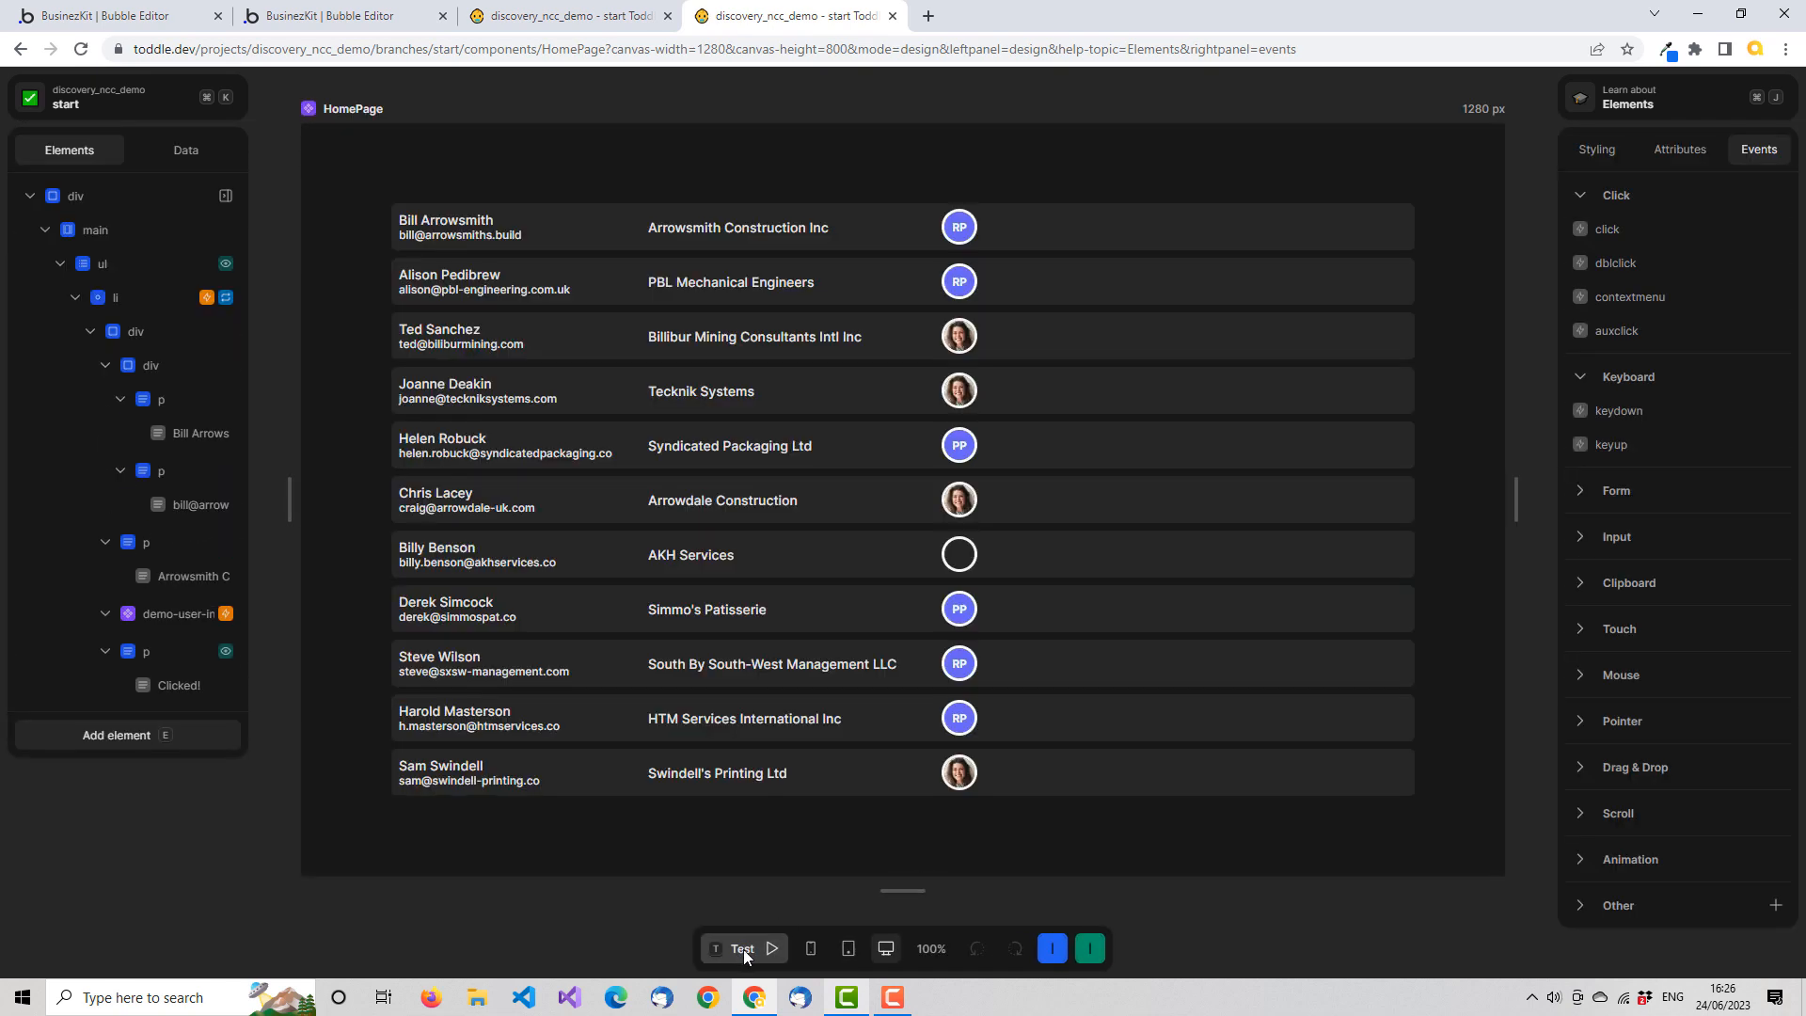
pyautogui.click(751, 952)
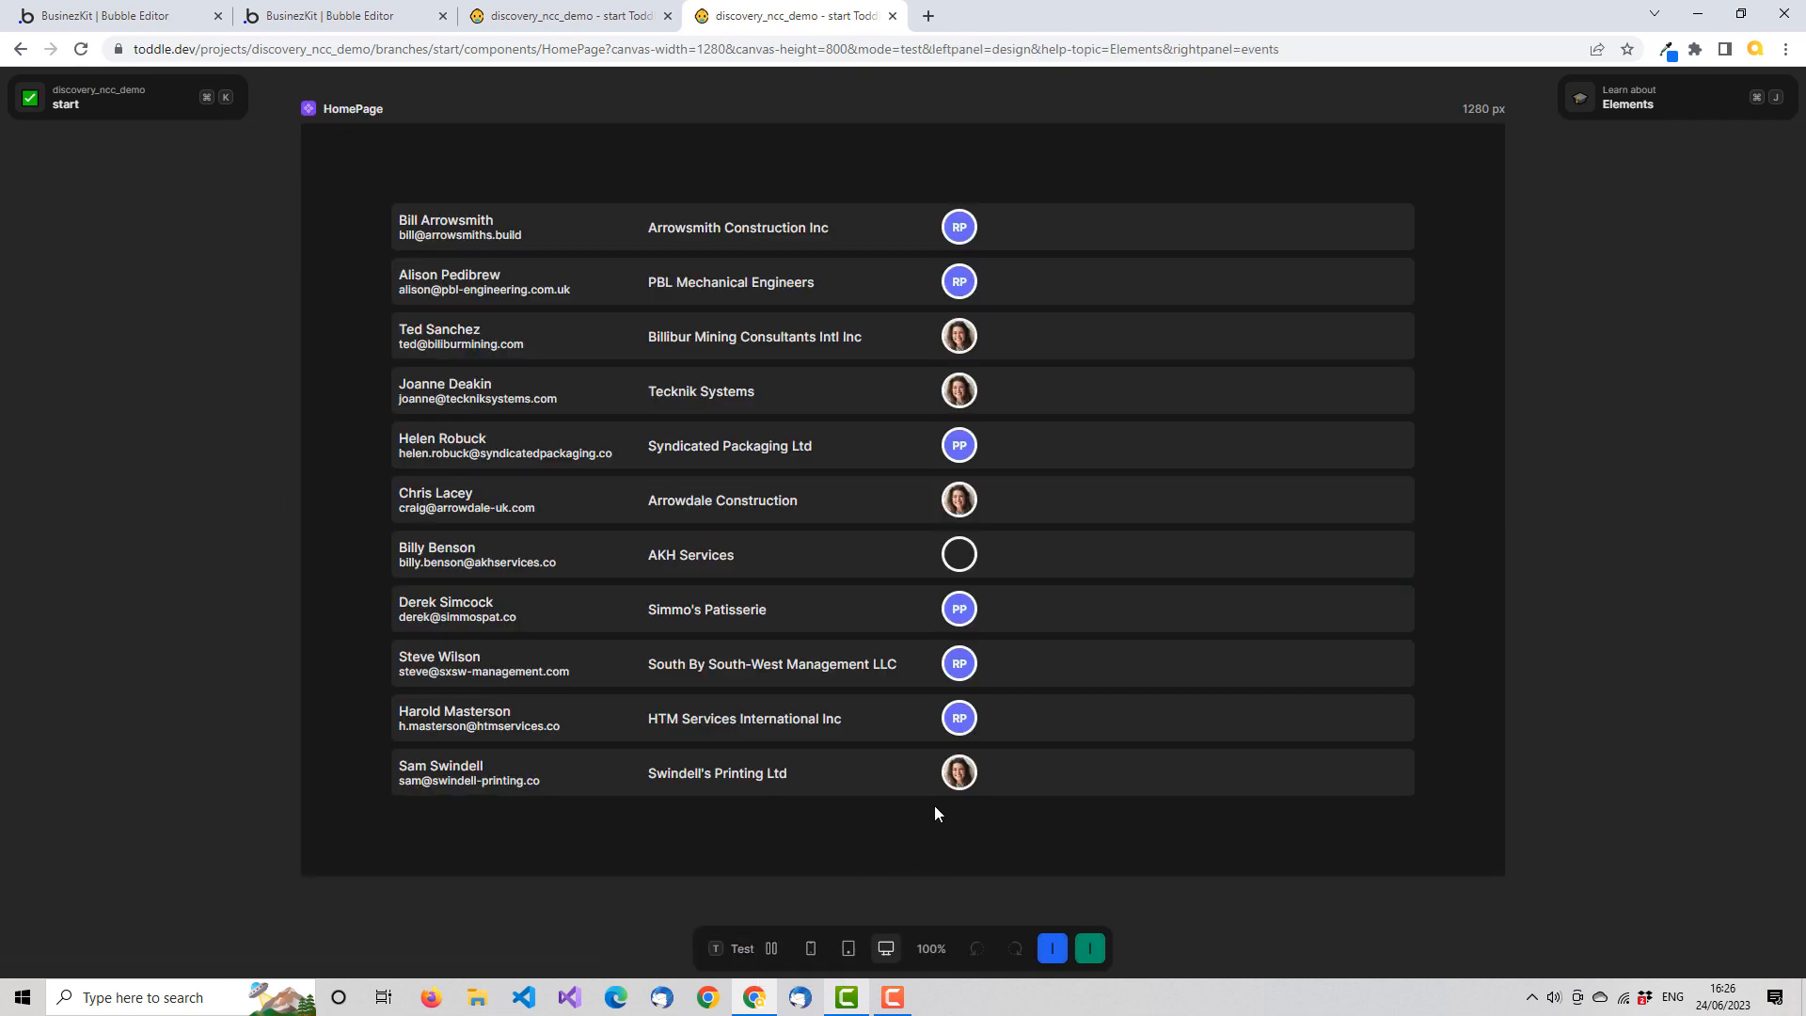
pyautogui.moveTo(952, 781)
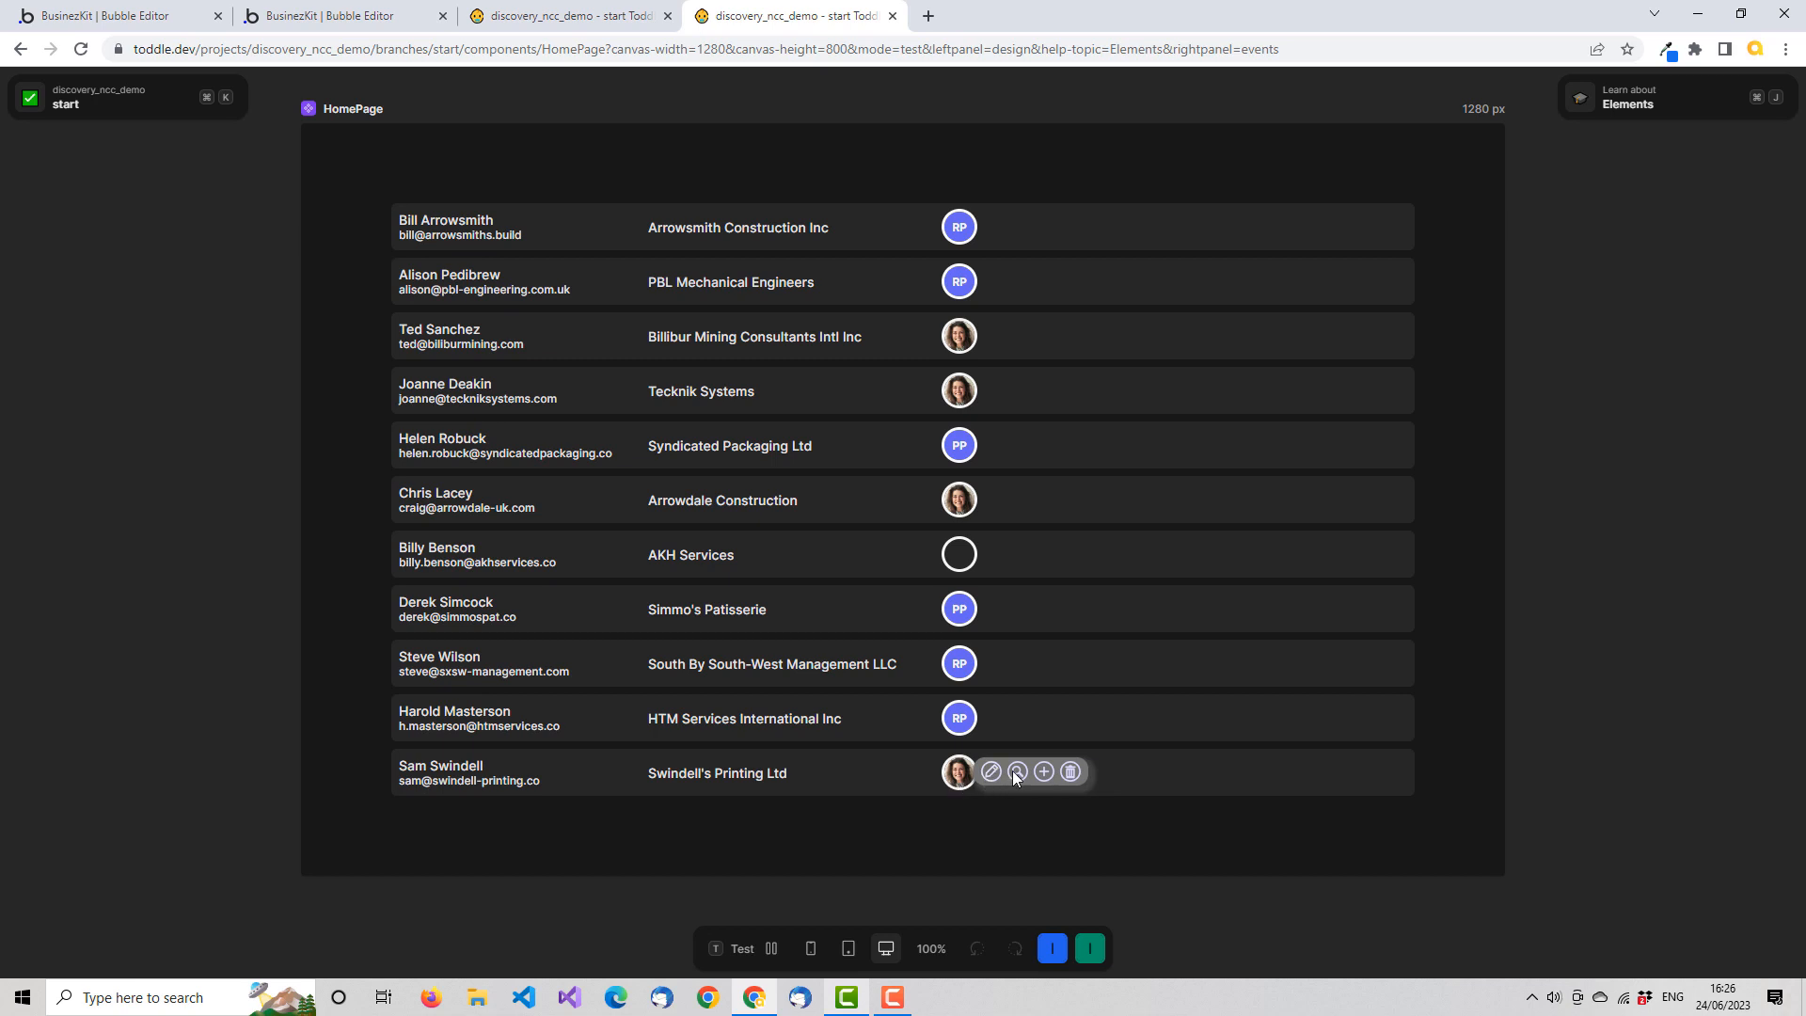
pyautogui.moveTo(962, 723)
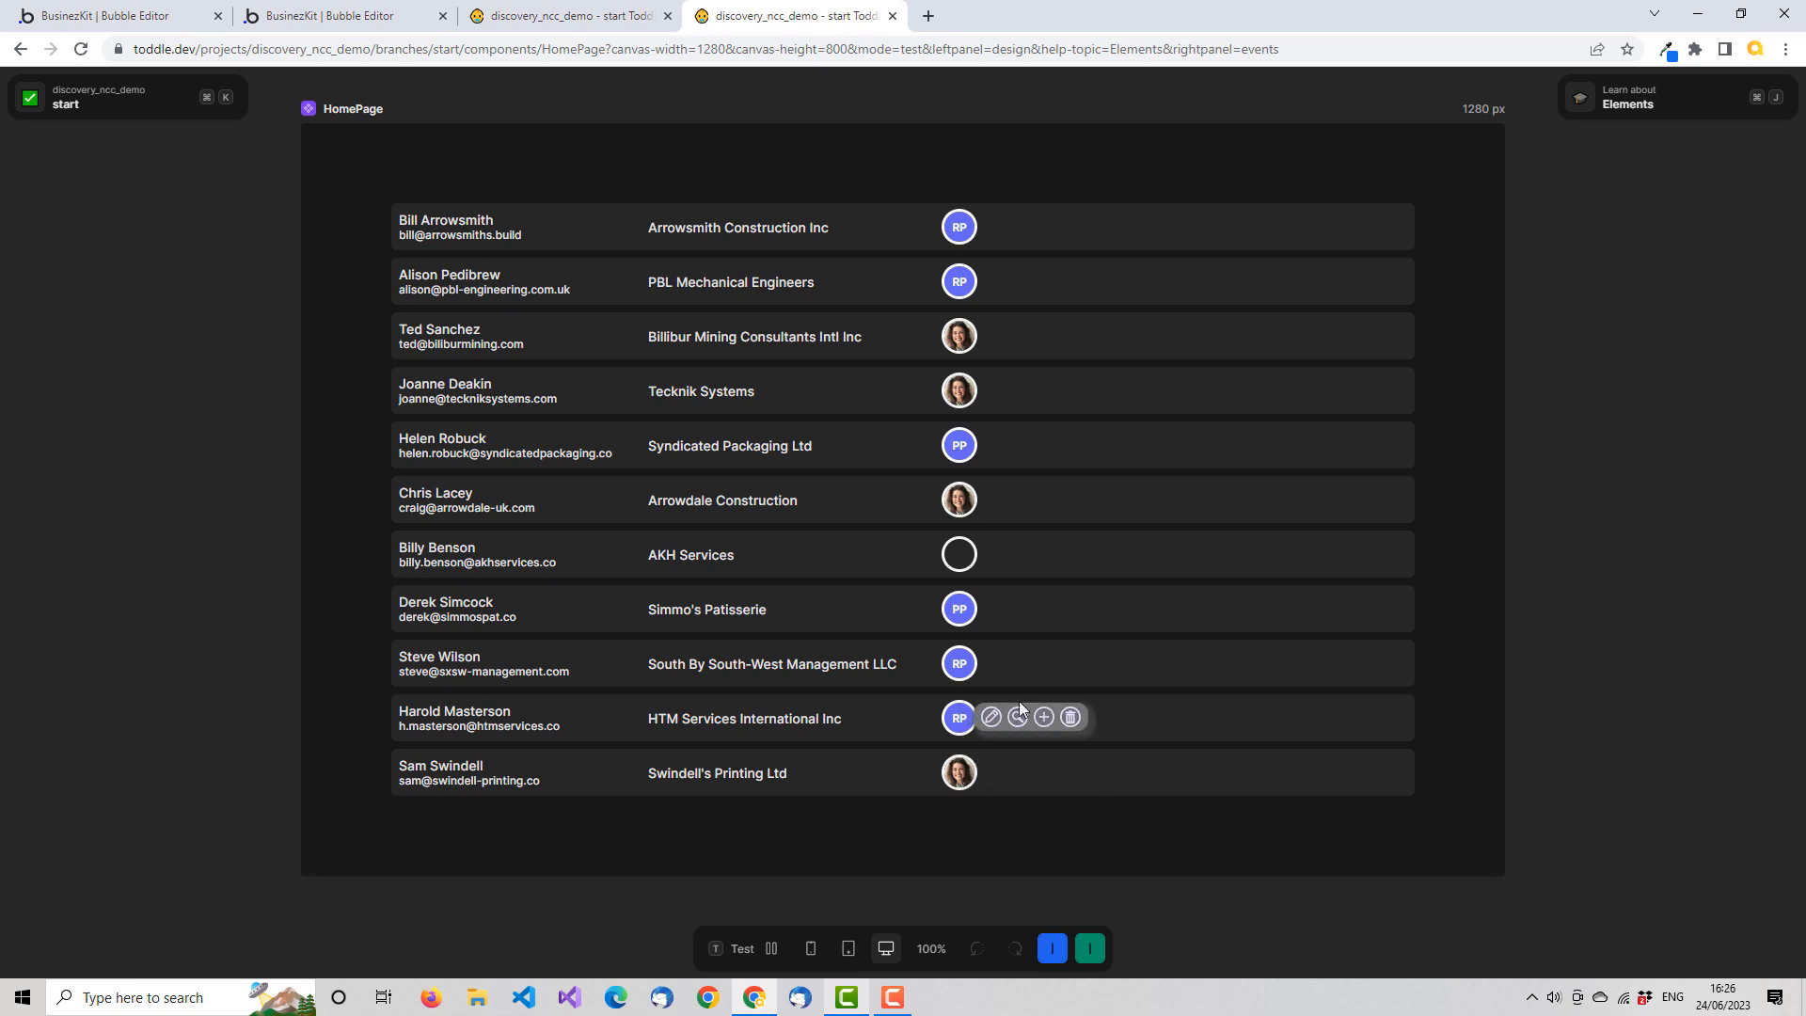
pyautogui.moveTo(967, 661)
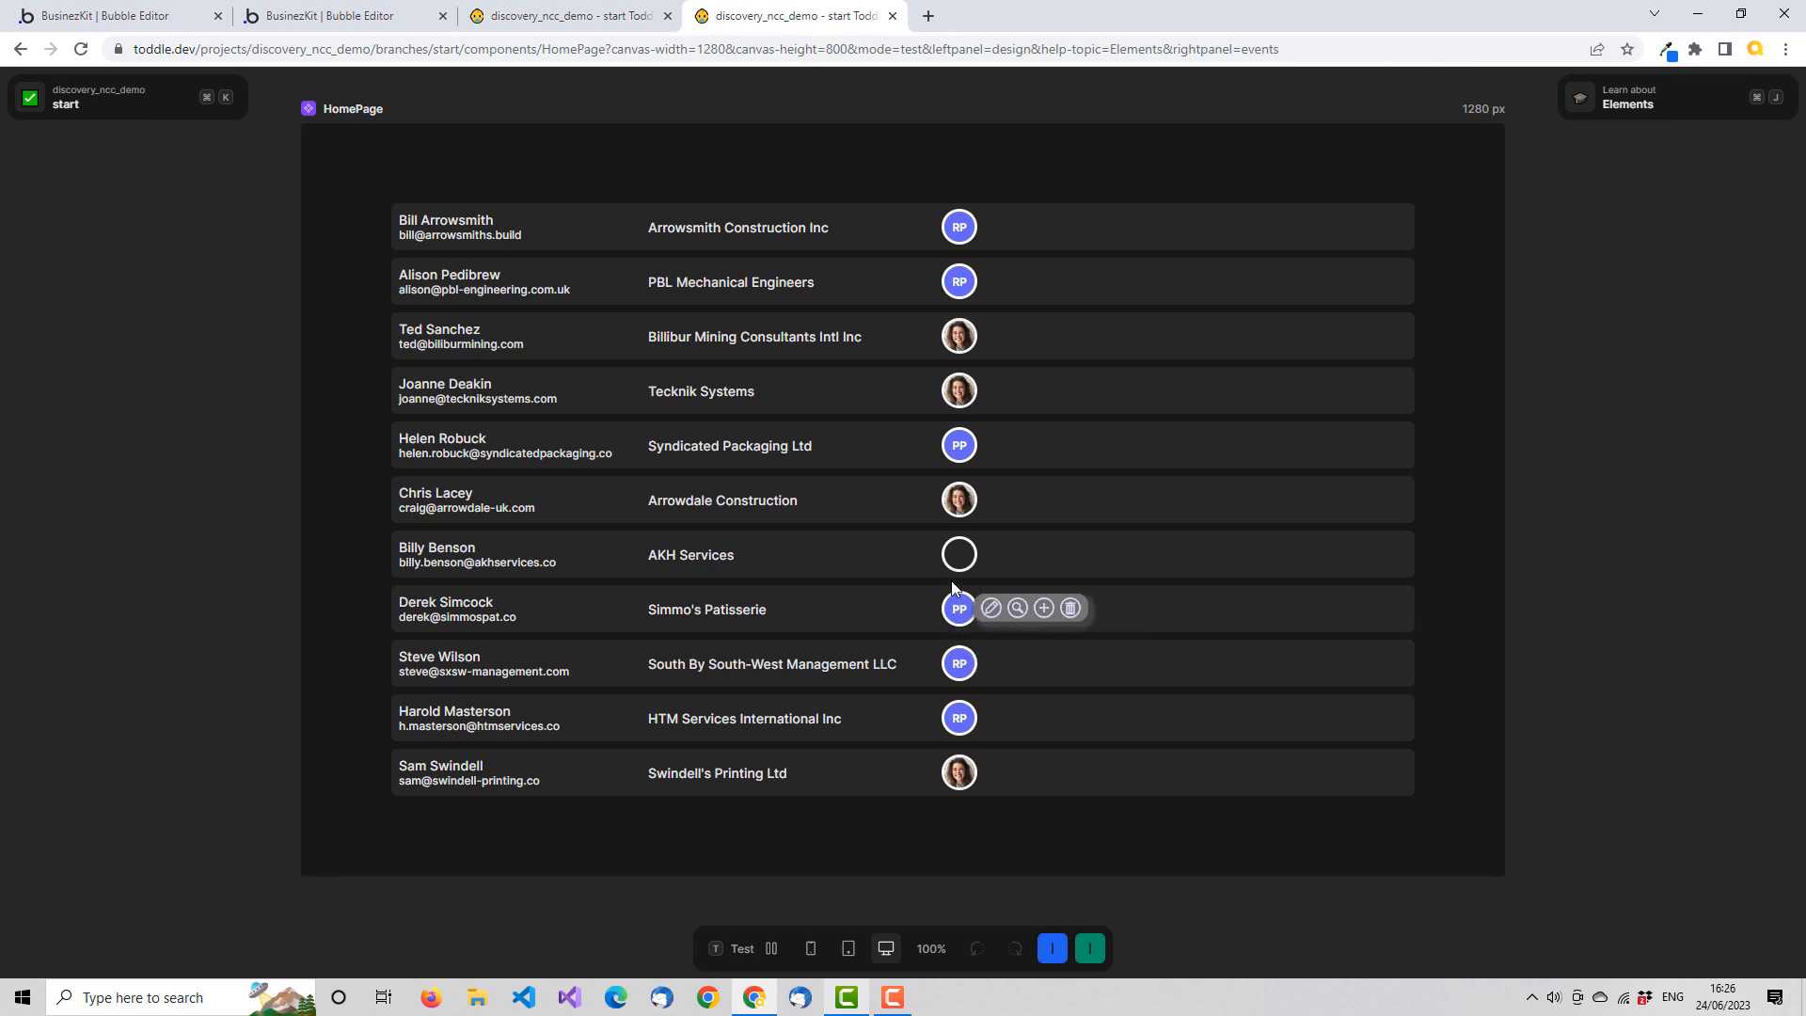
pyautogui.moveTo(950, 484)
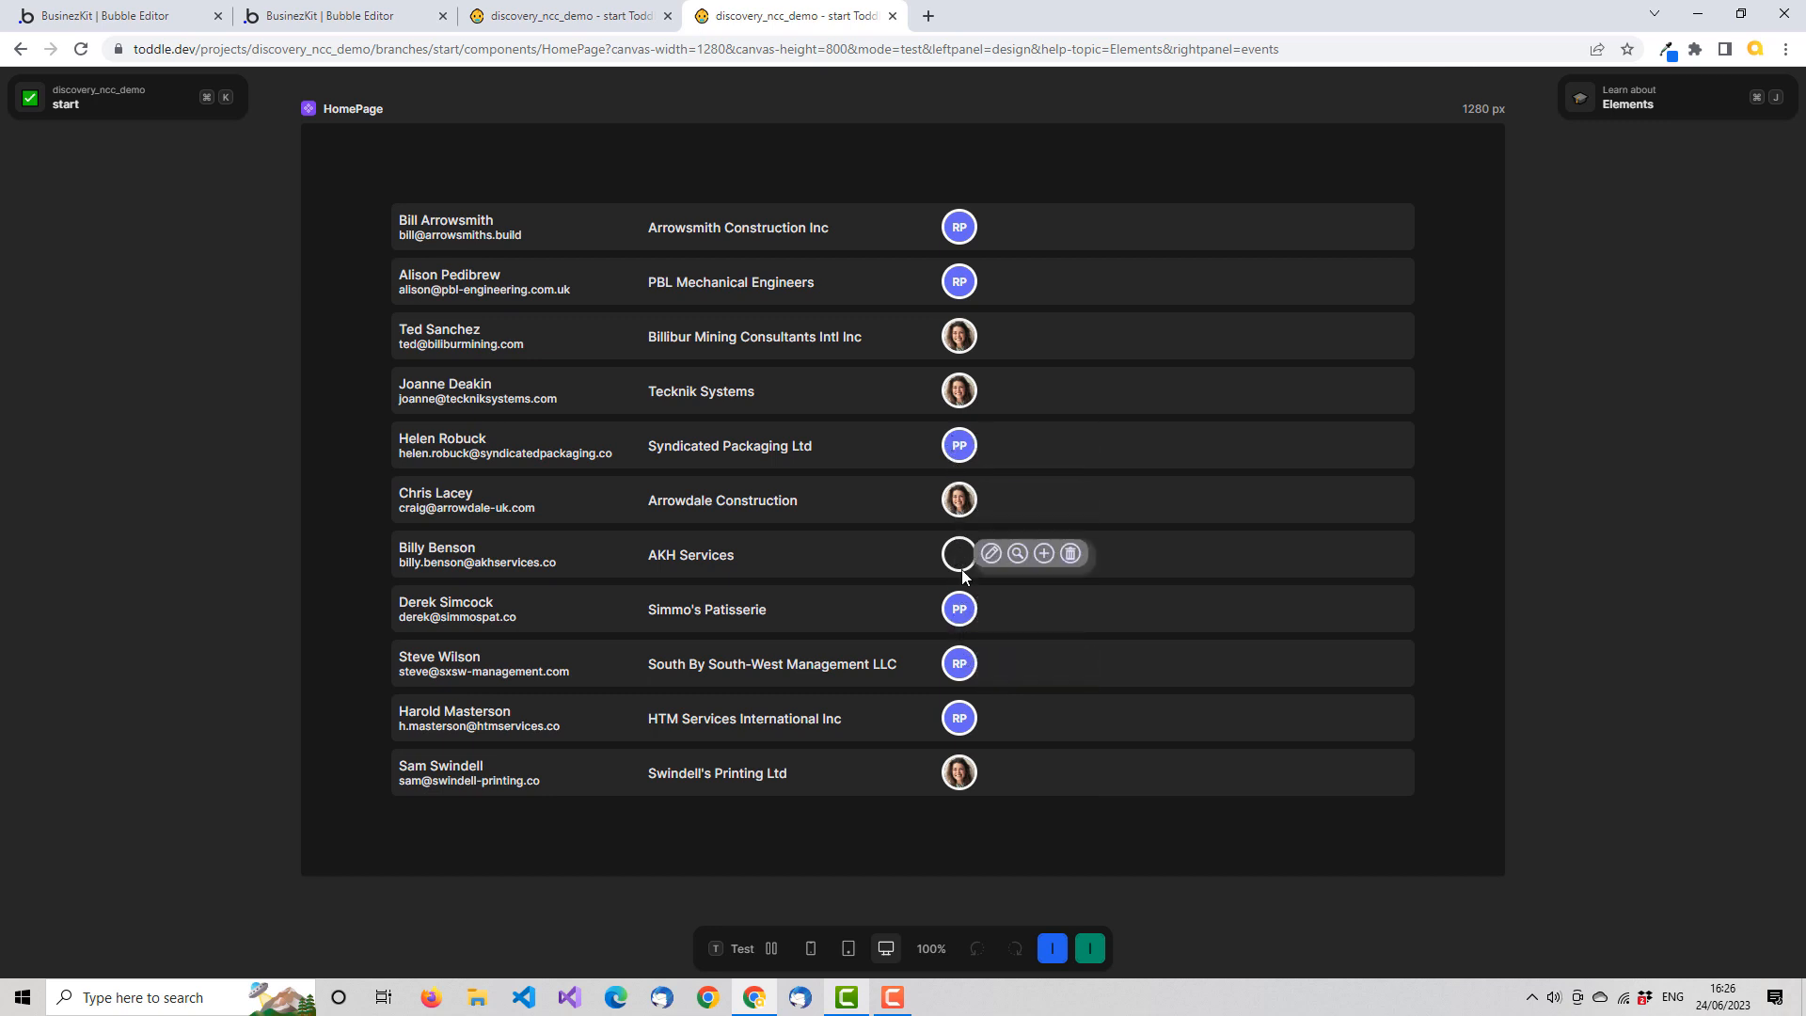
pyautogui.click(761, 947)
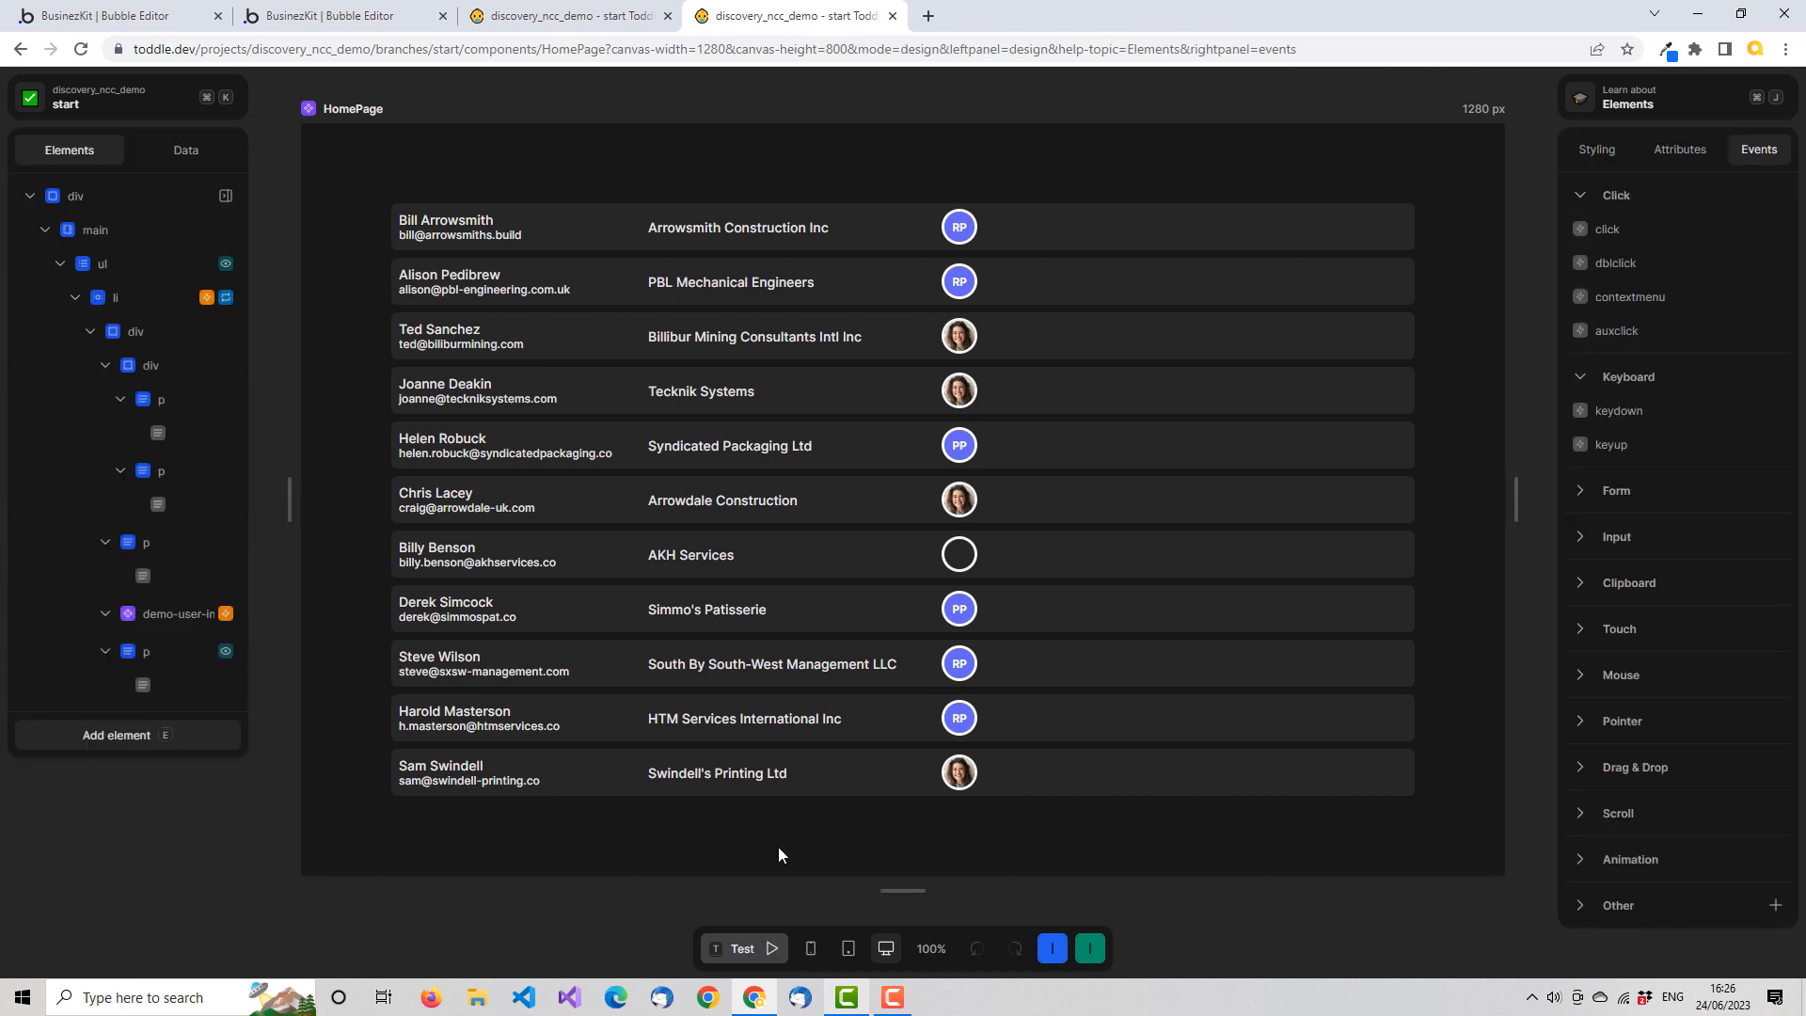
# Add an attribute named show-menu with the test value true to the demo-user-info component
pyautogui.click(584, 19)
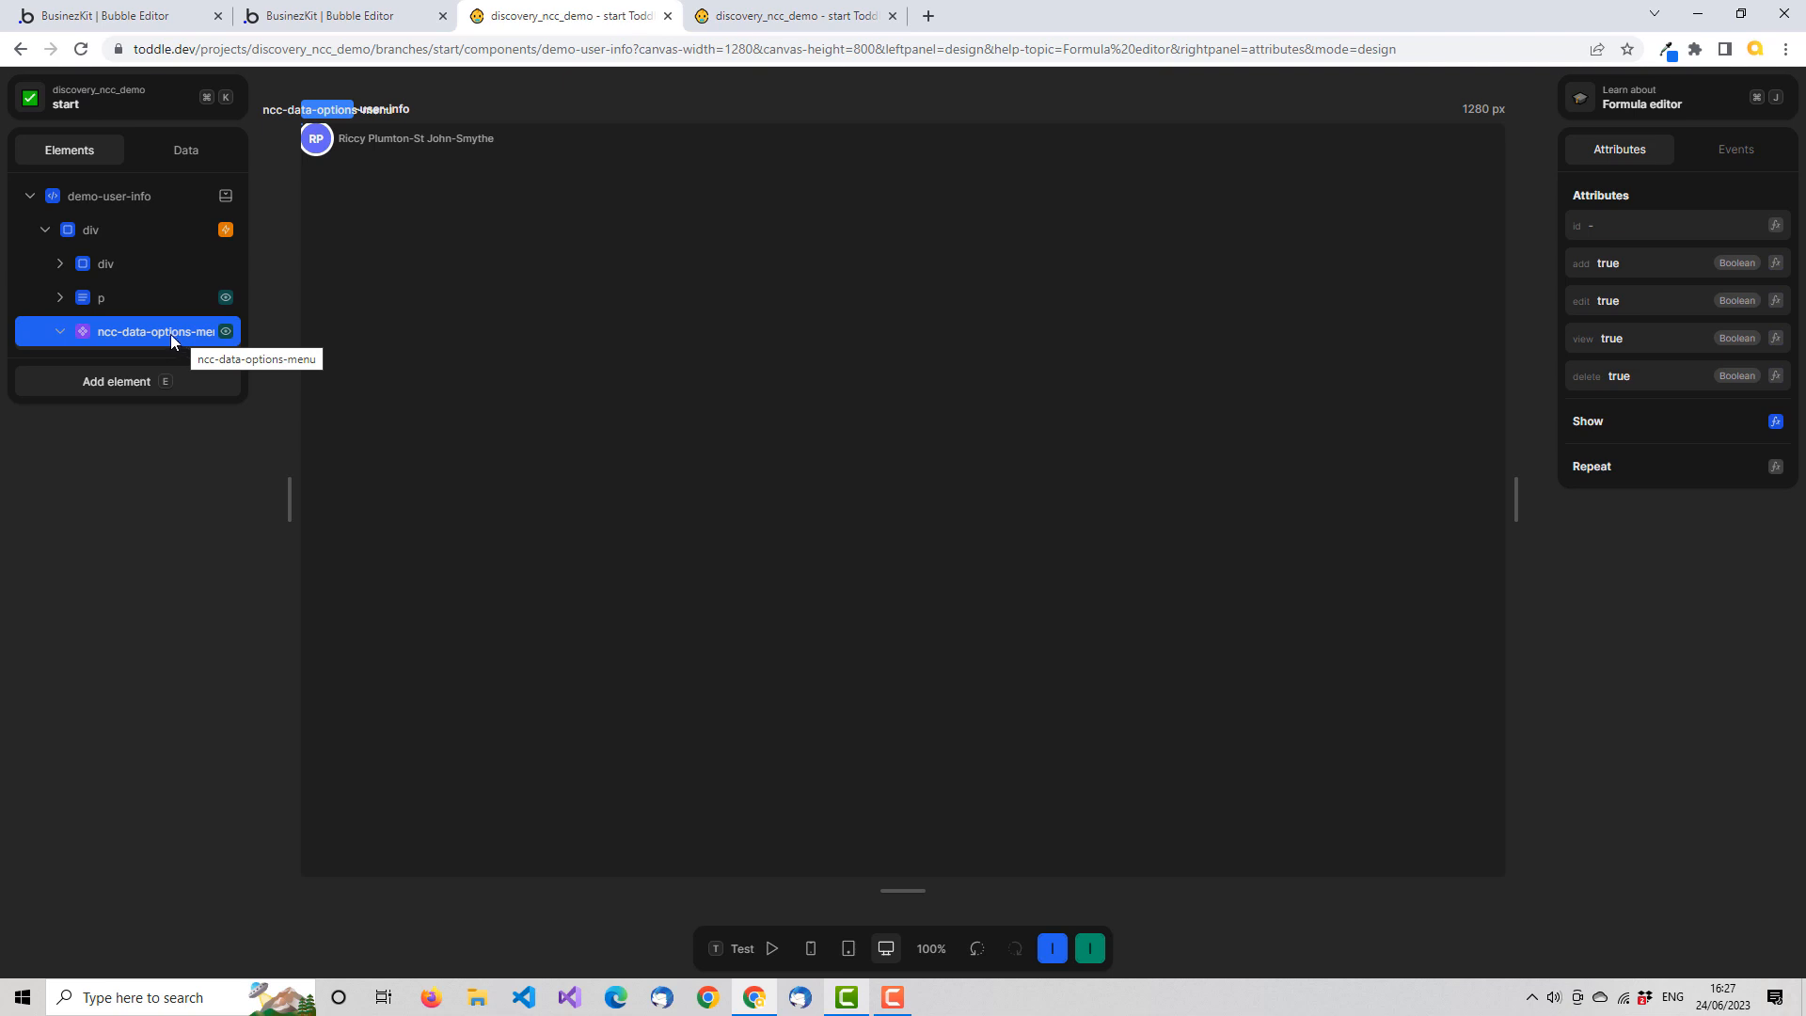
pyautogui.click(164, 151)
pyautogui.click(225, 195)
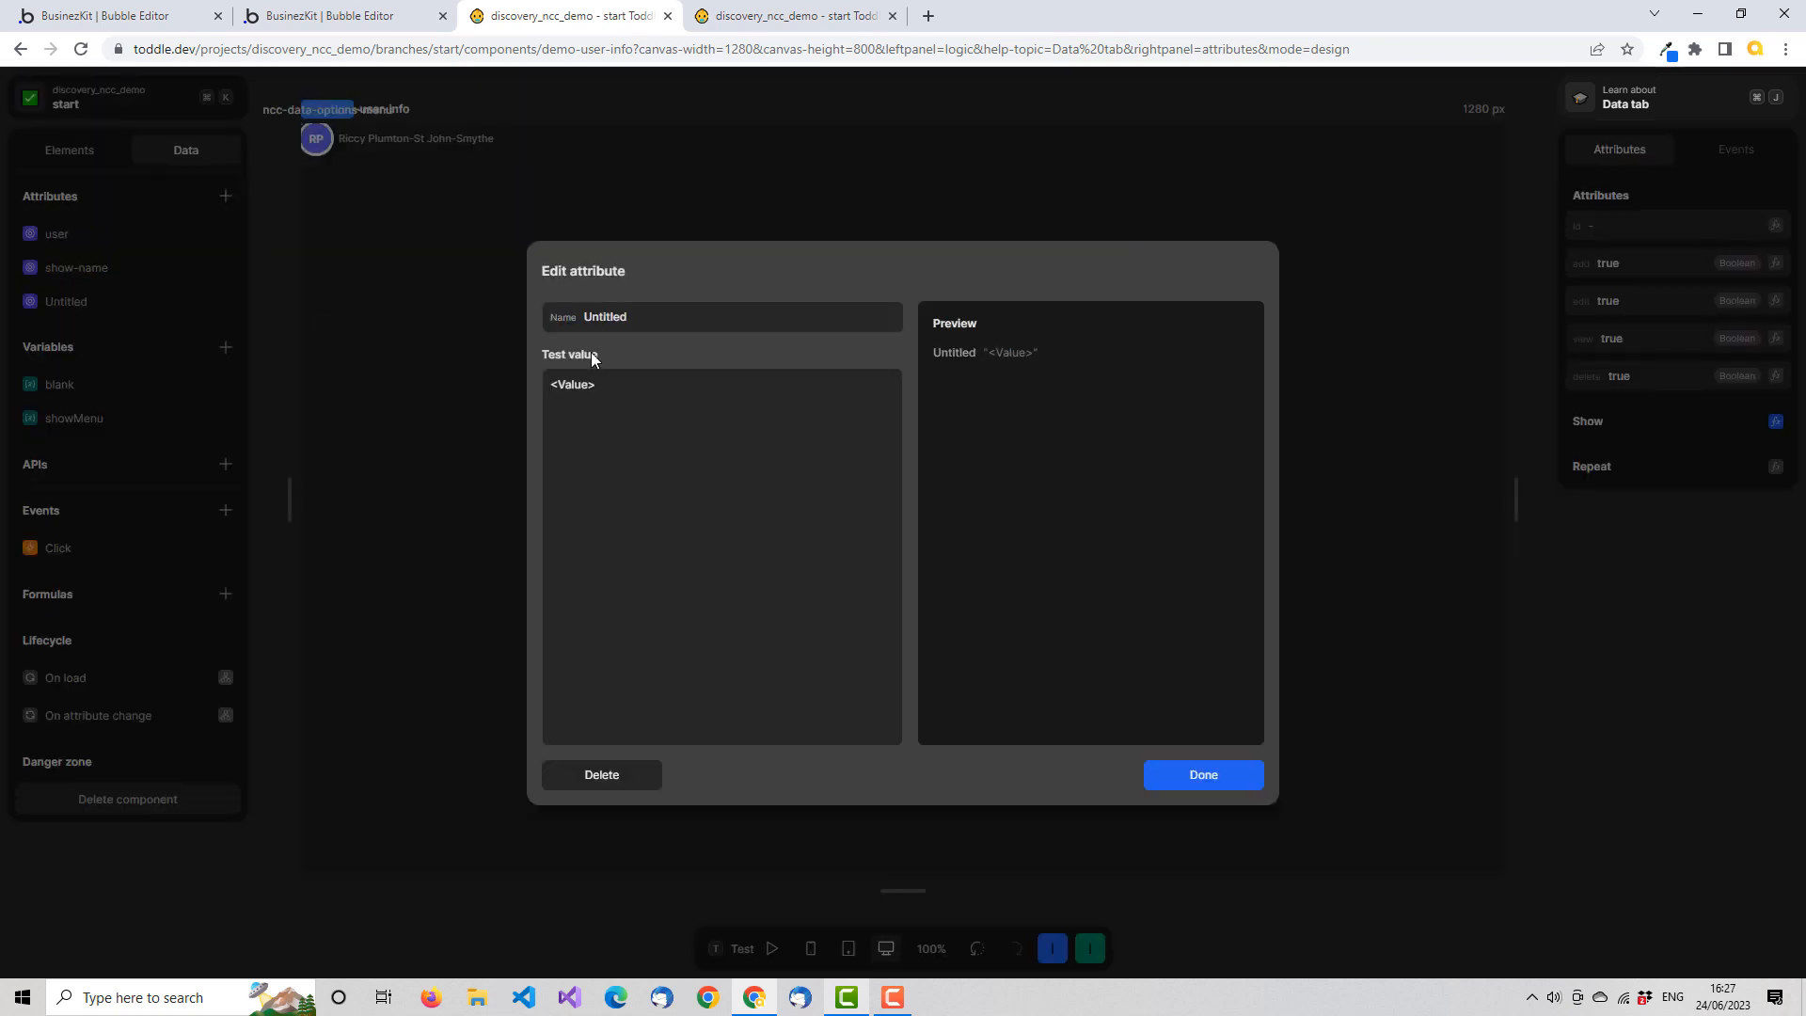
pyautogui.doubleClick(635, 316)
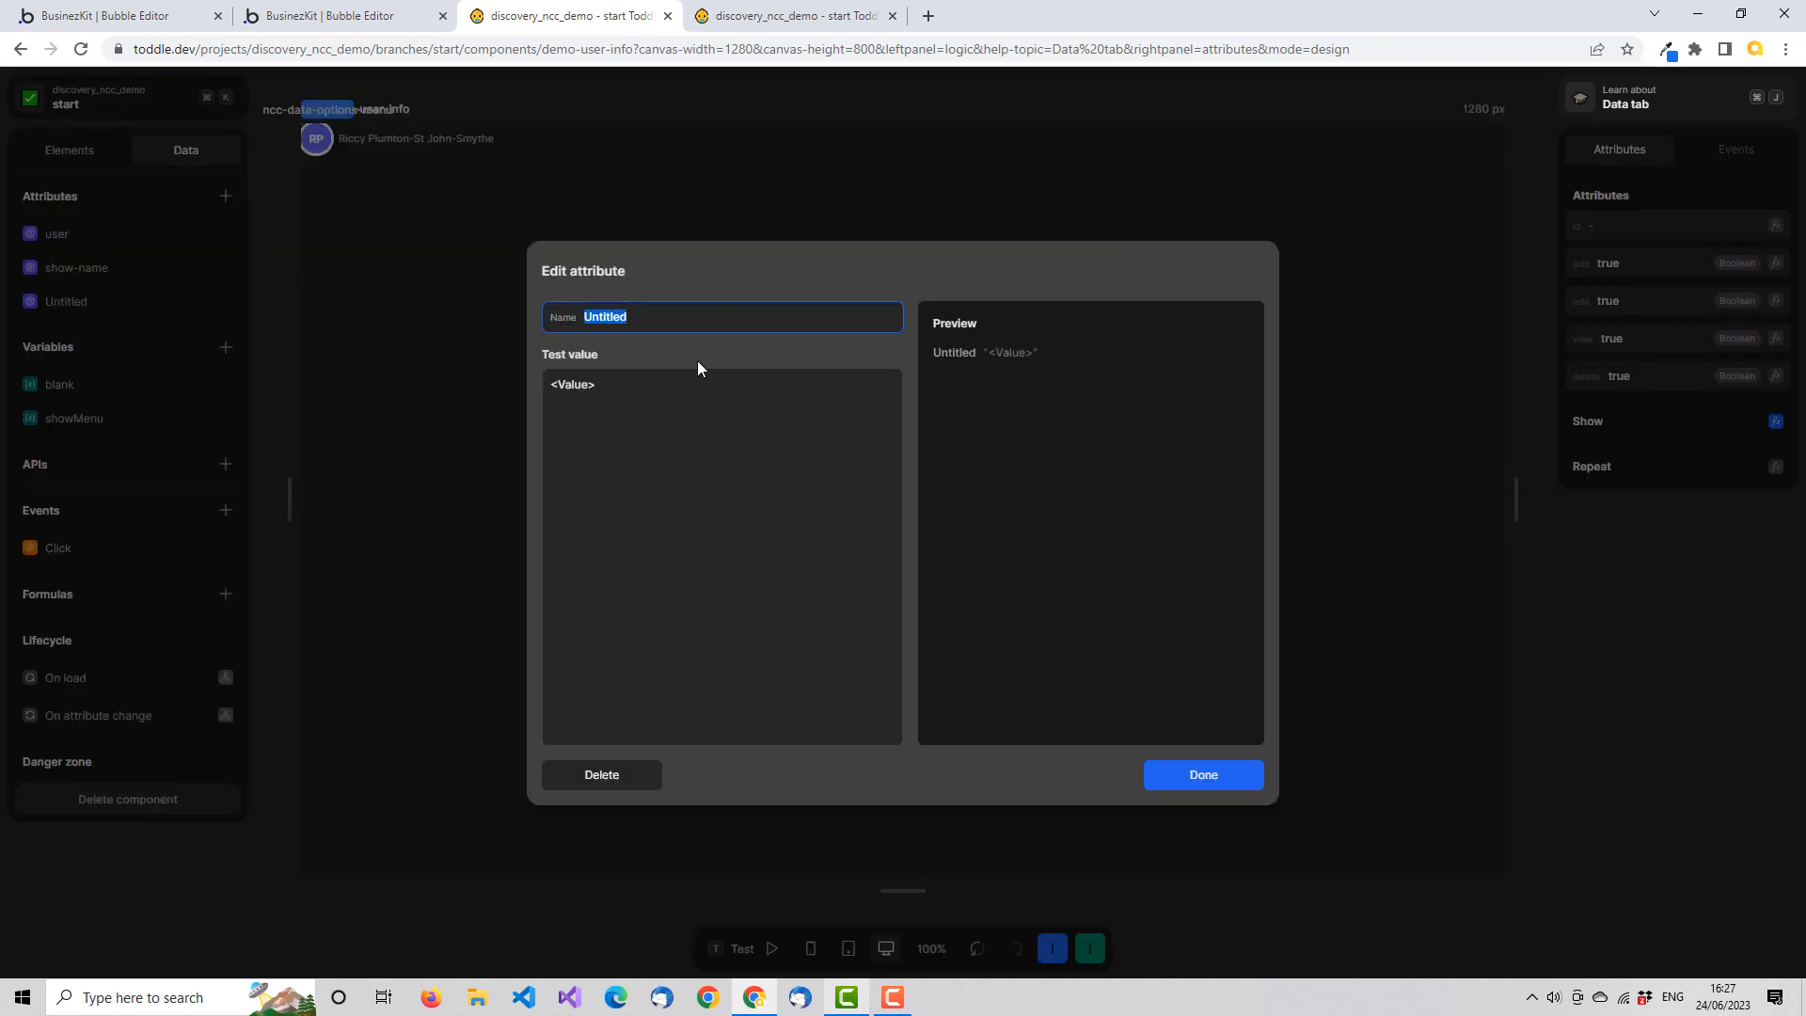
pyautogui.write('hshow')
pyautogui.press('BackSpace')
pyautogui.press('BackSpace')
pyautogui.press('BackSpace')
pyautogui.press('BackSpace')
pyautogui.press('BackSpace')
pyautogui.write('show-men')
pyautogui.click(620, 381)
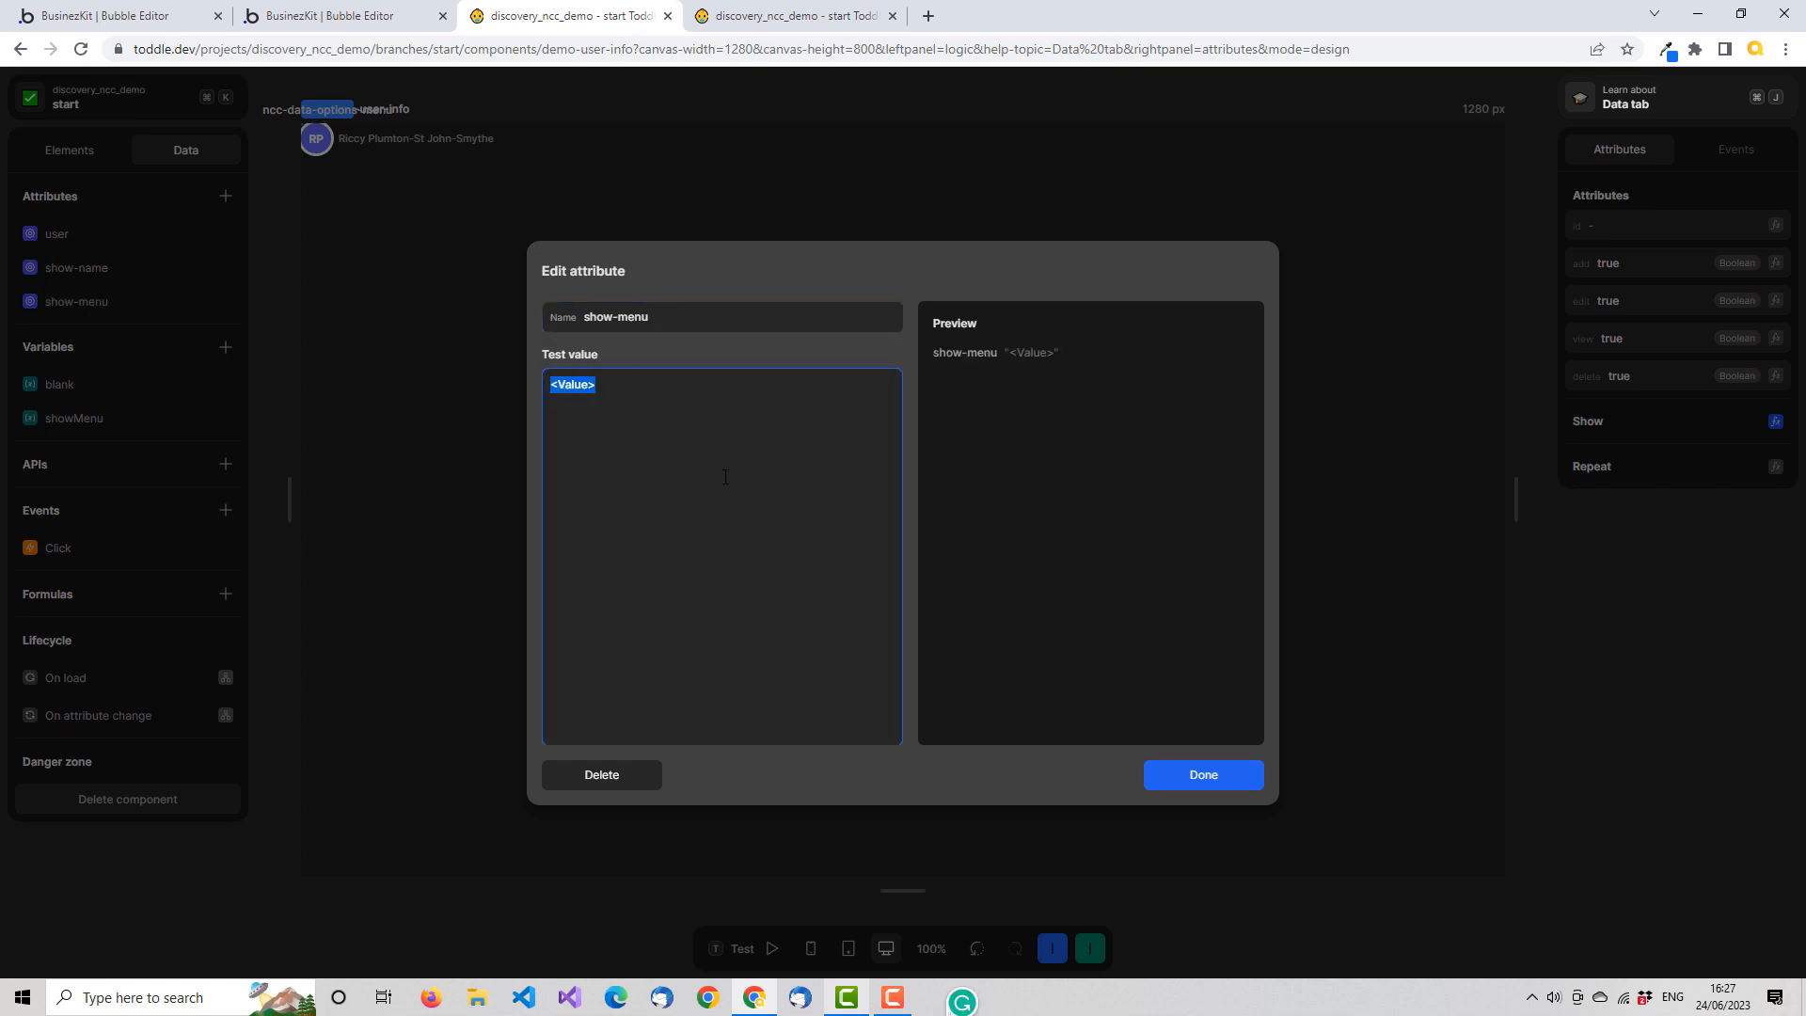
pyautogui.write('true')
pyautogui.press('Tab')
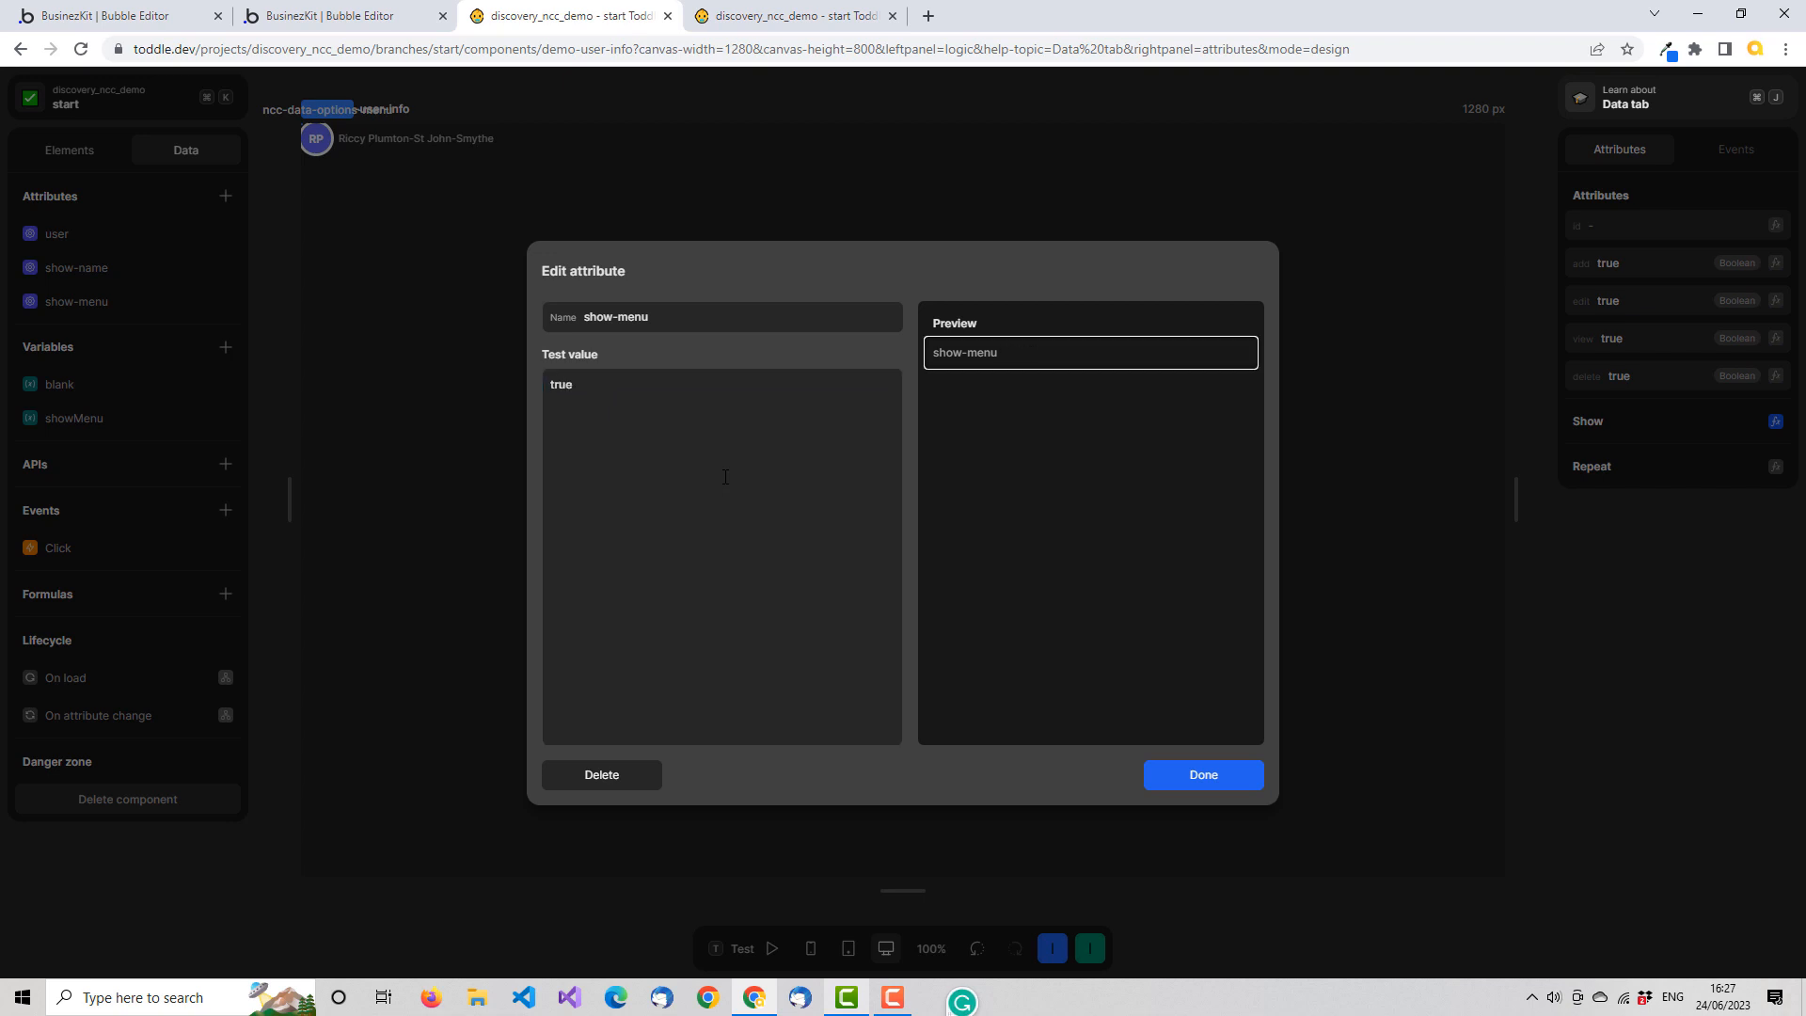
pyautogui.click(1200, 774)
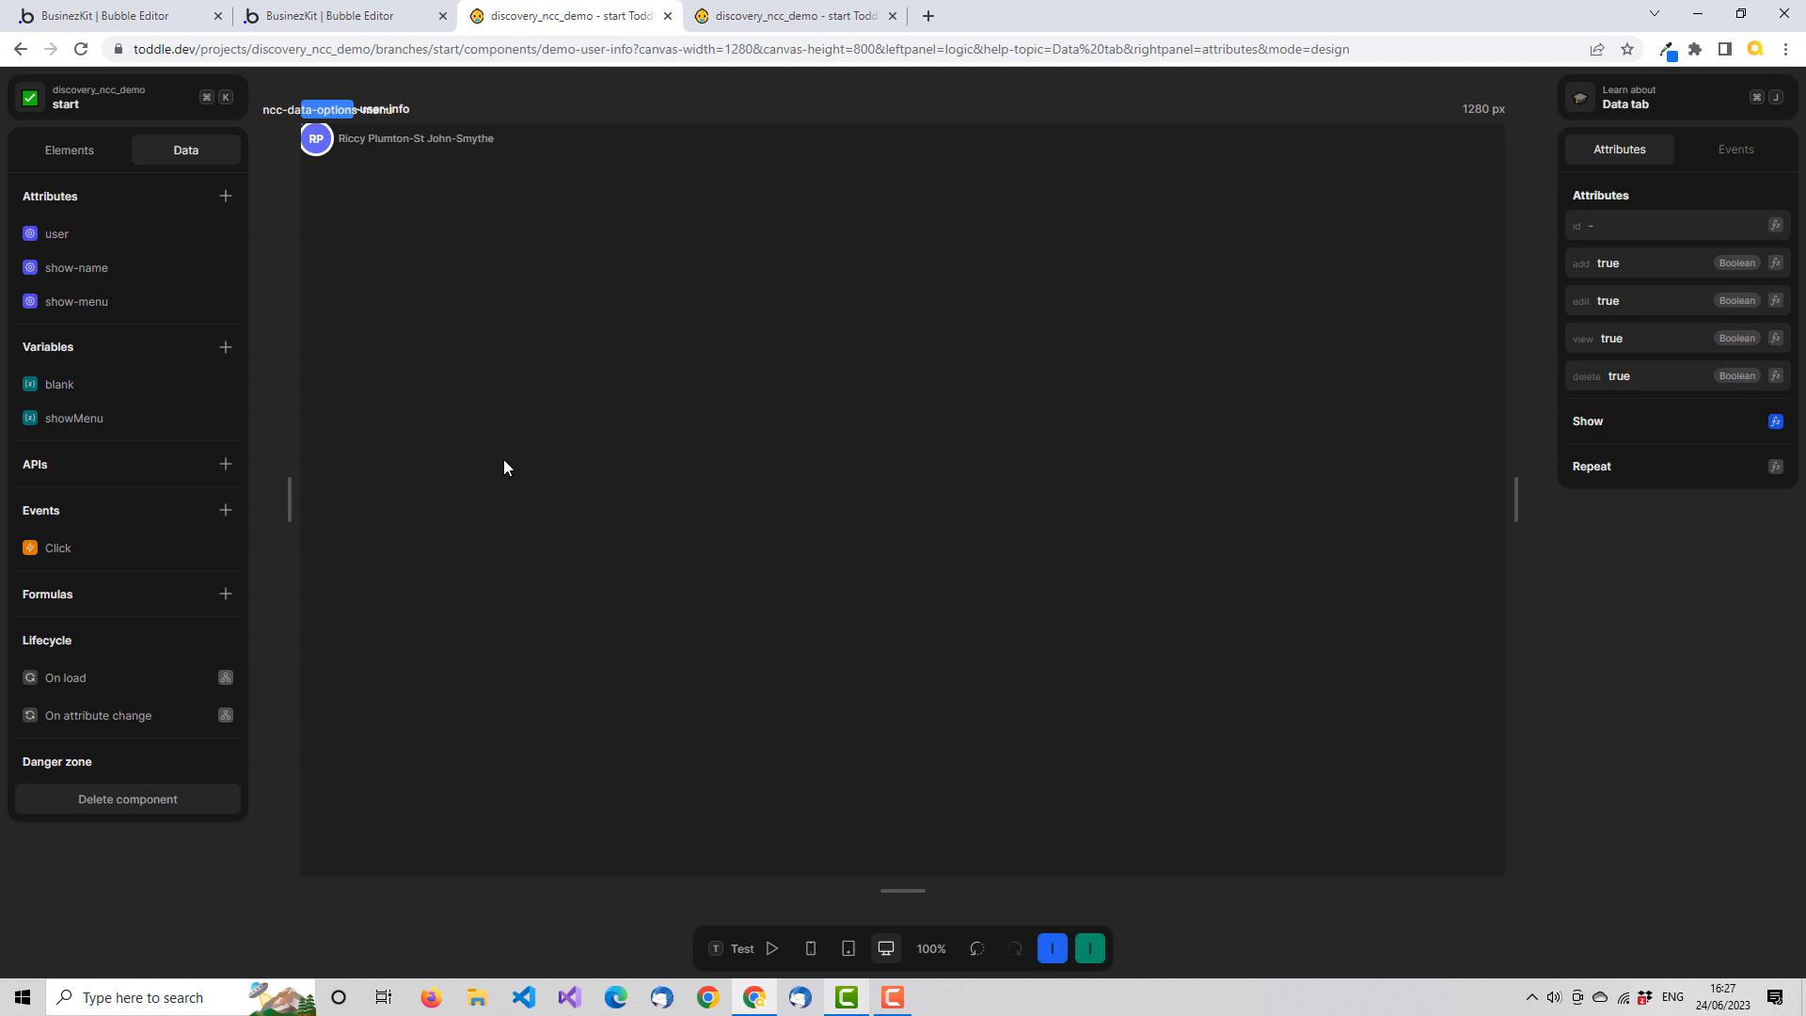
# Extend the Show / Hide formula of ncc-data-options-menu with an And that combines the showMenu variable and the show-menu attribute
pyautogui.click(77, 149)
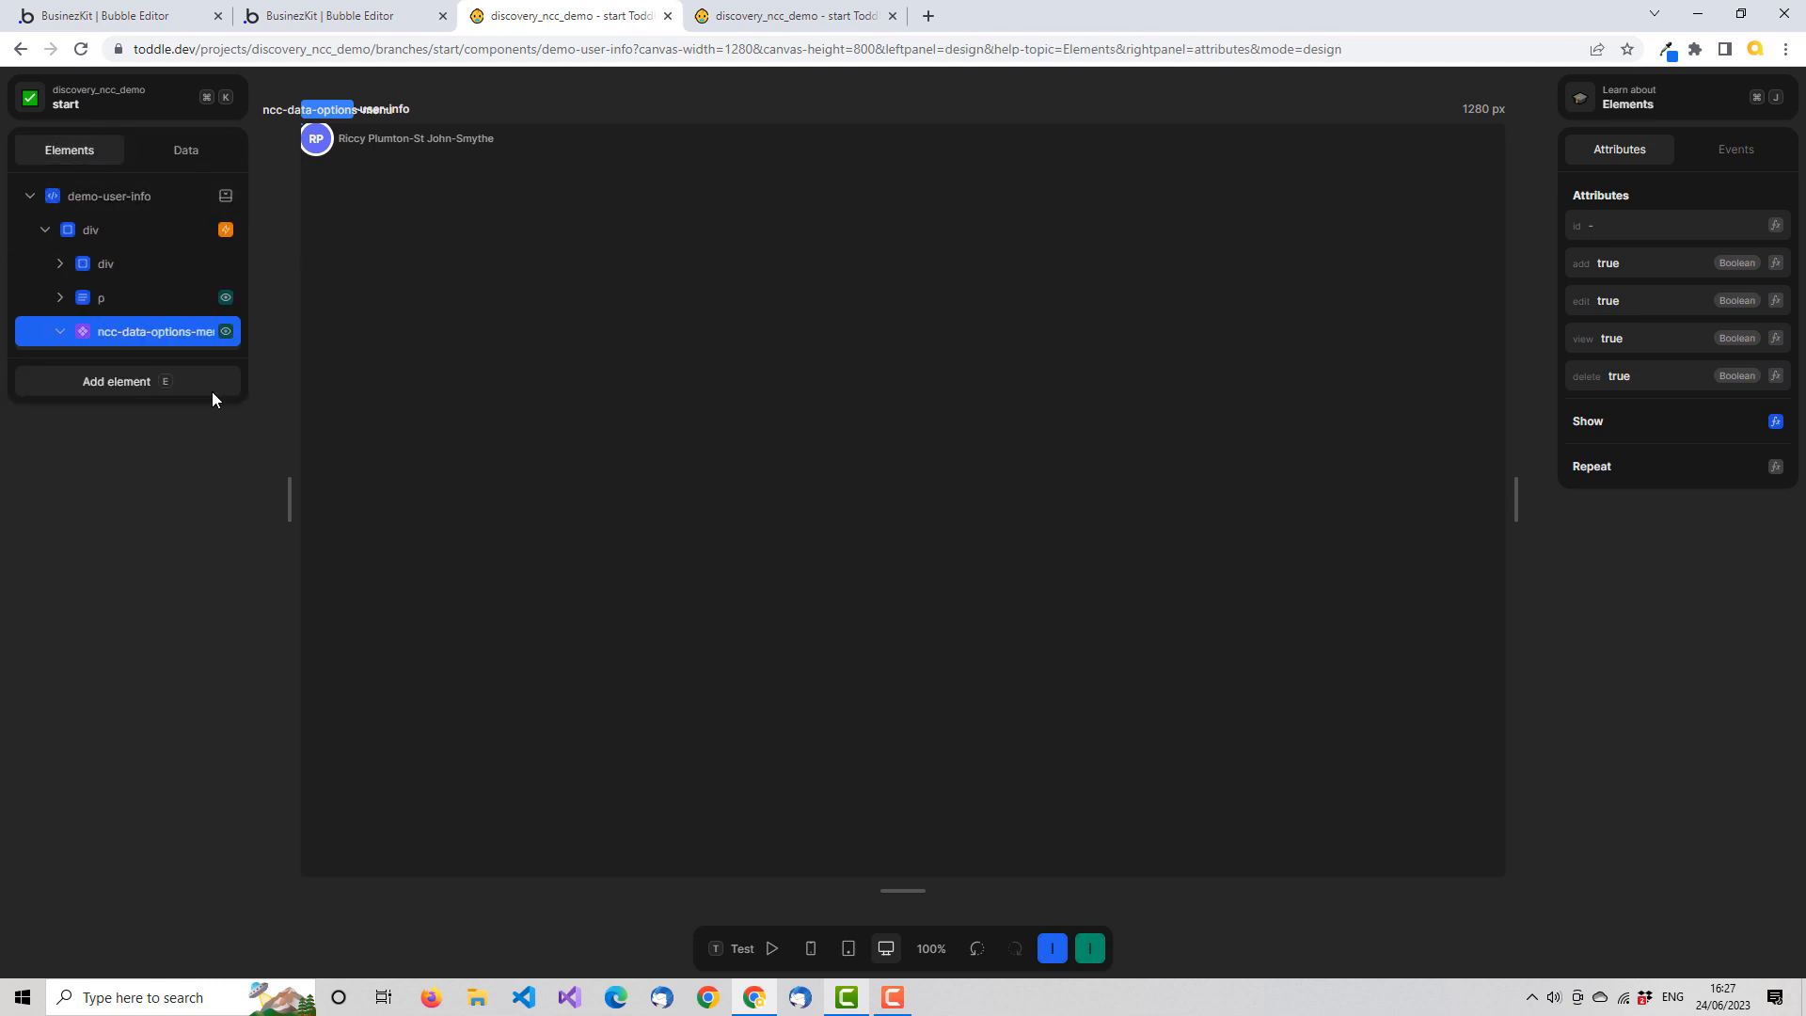
pyautogui.rightClick(212, 326)
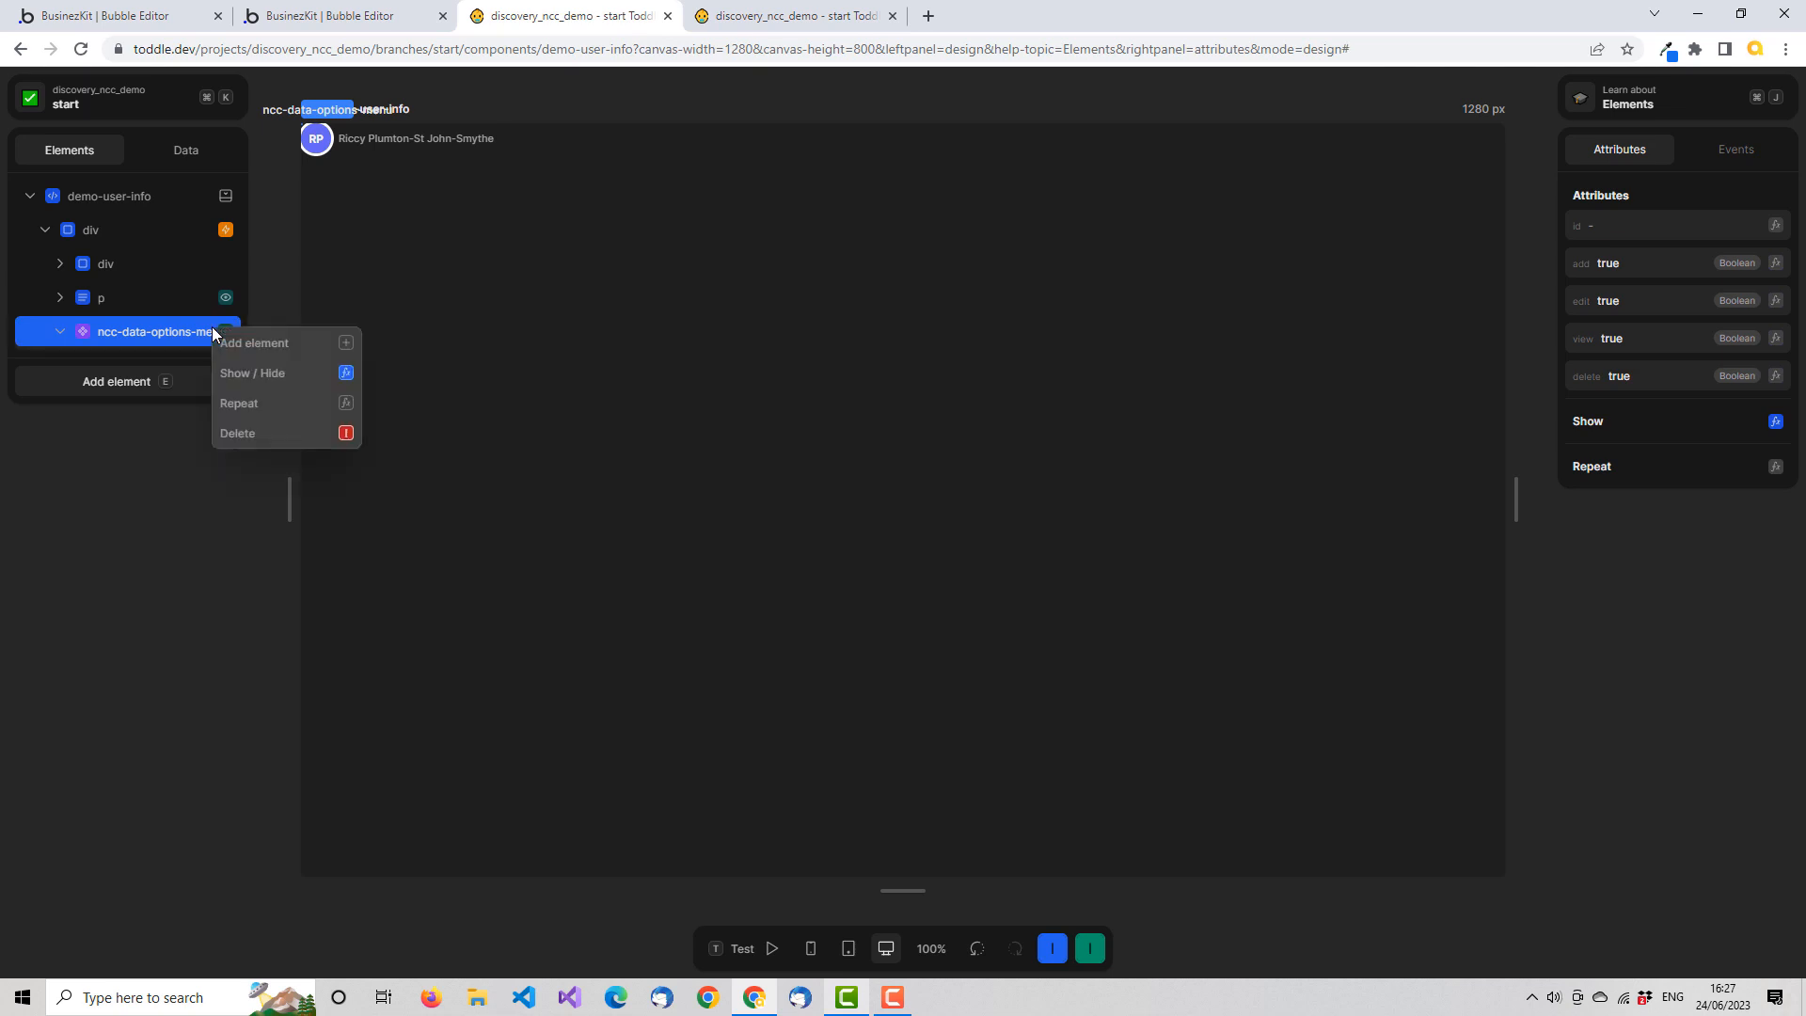
pyautogui.click(280, 364)
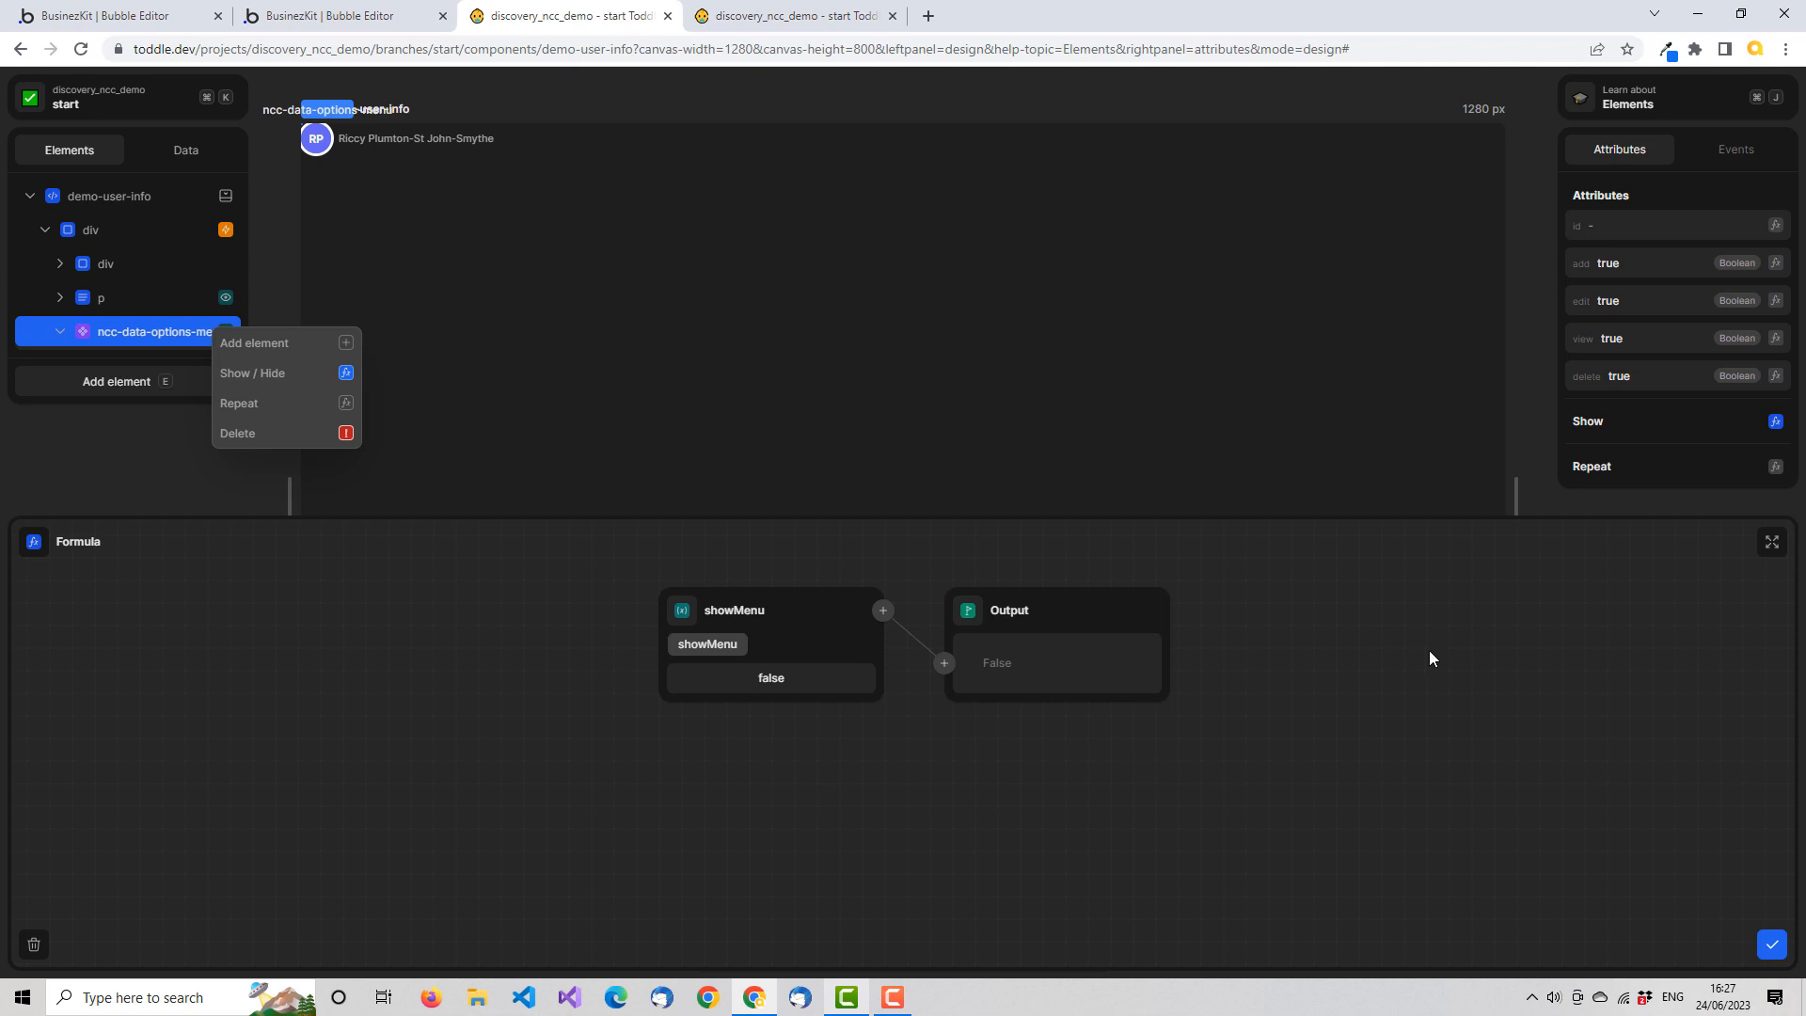
pyautogui.click(944, 666)
pyautogui.write('an')
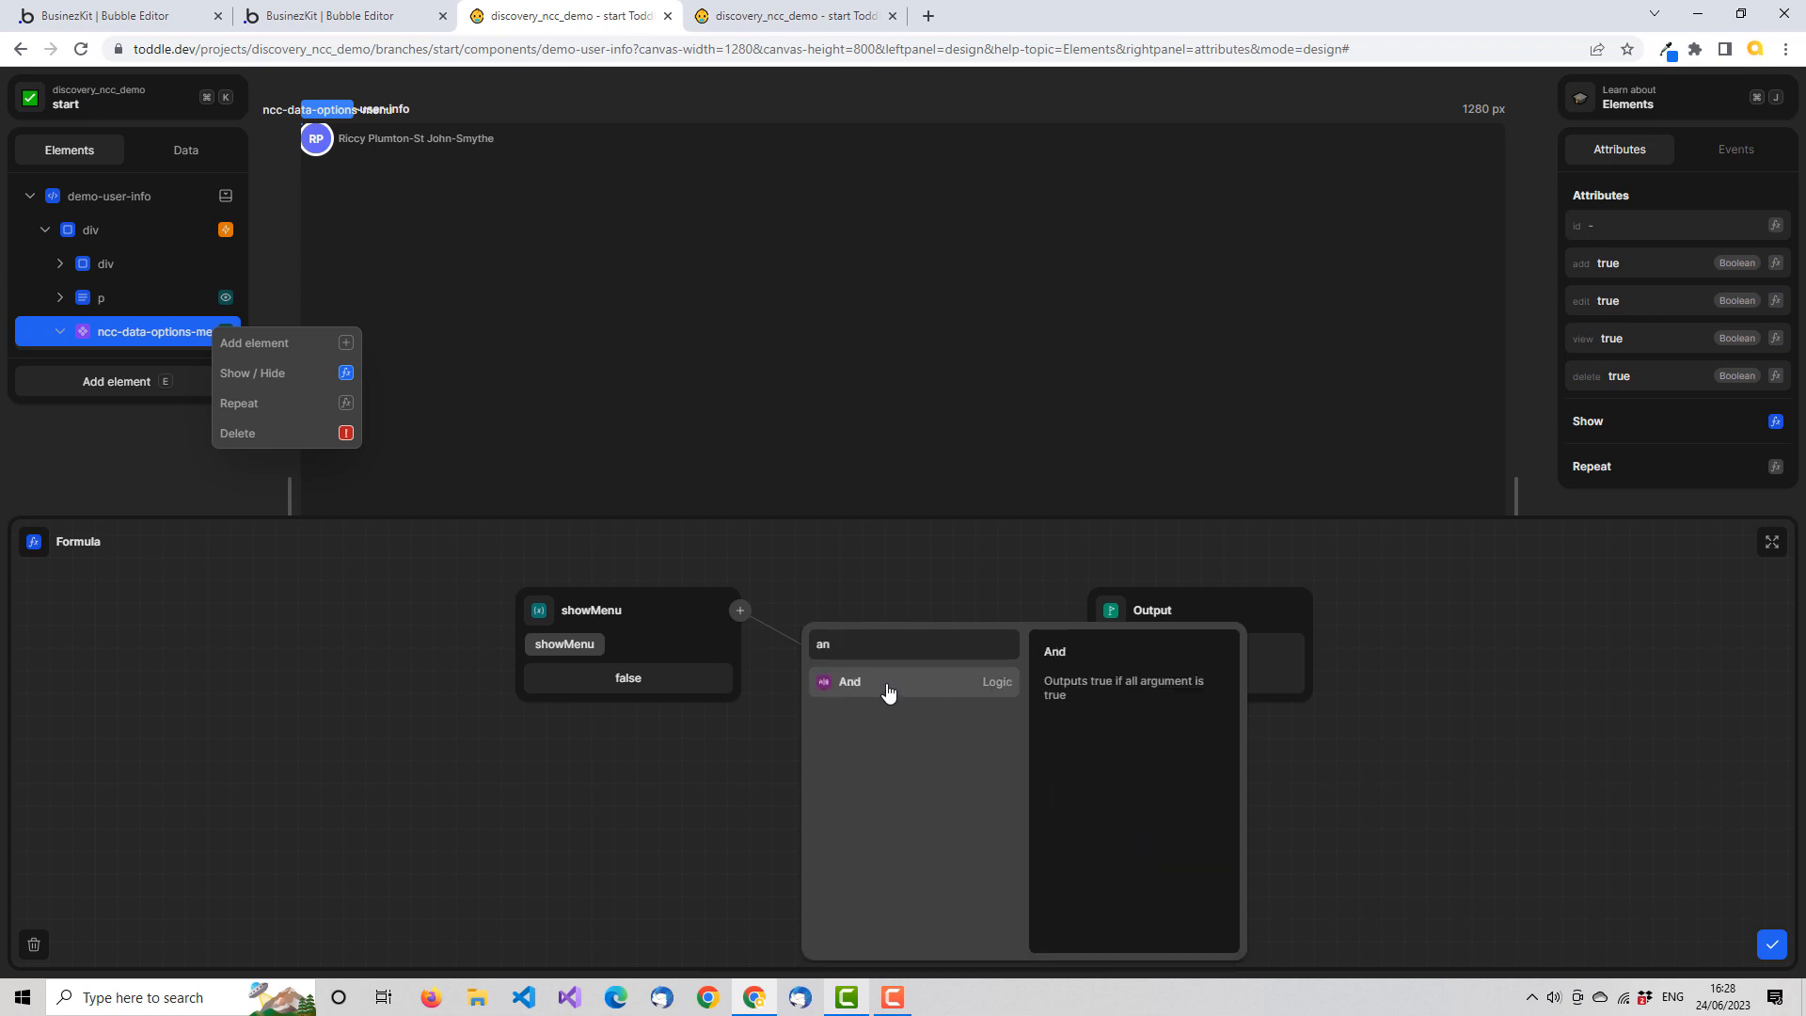
pyautogui.click(887, 687)
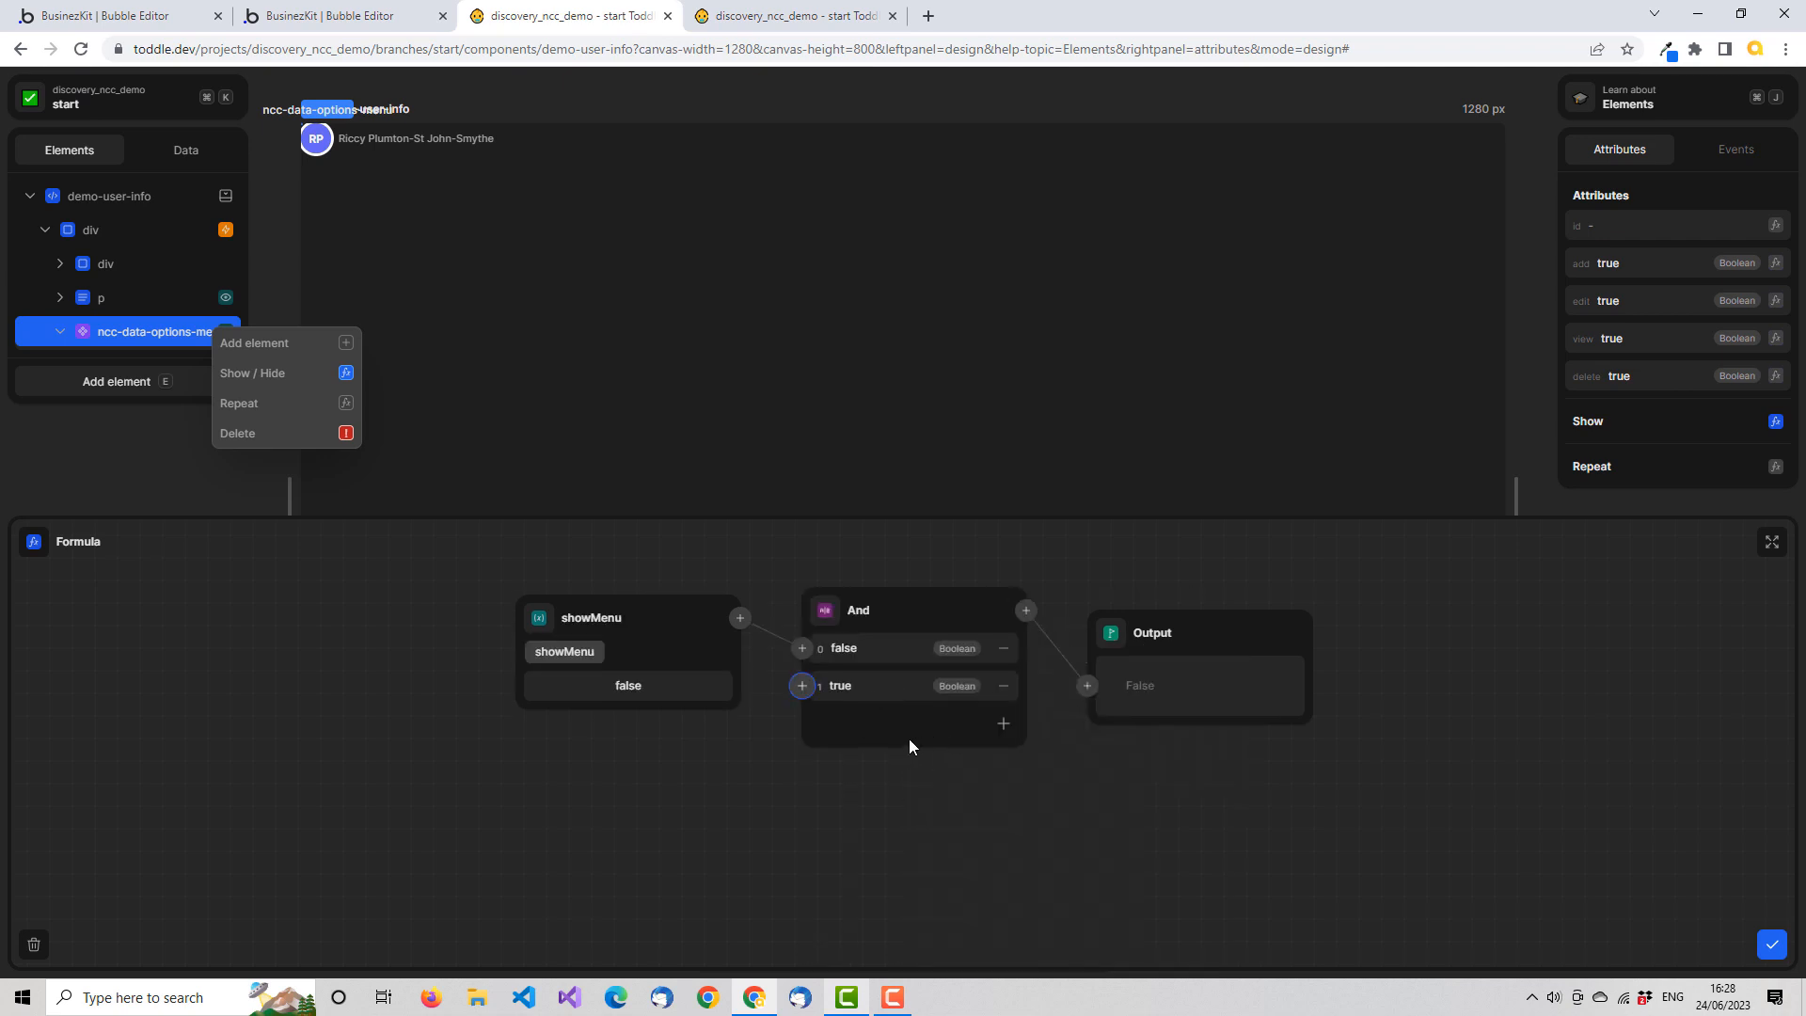
pyautogui.click(803, 685)
pyautogui.click(802, 687)
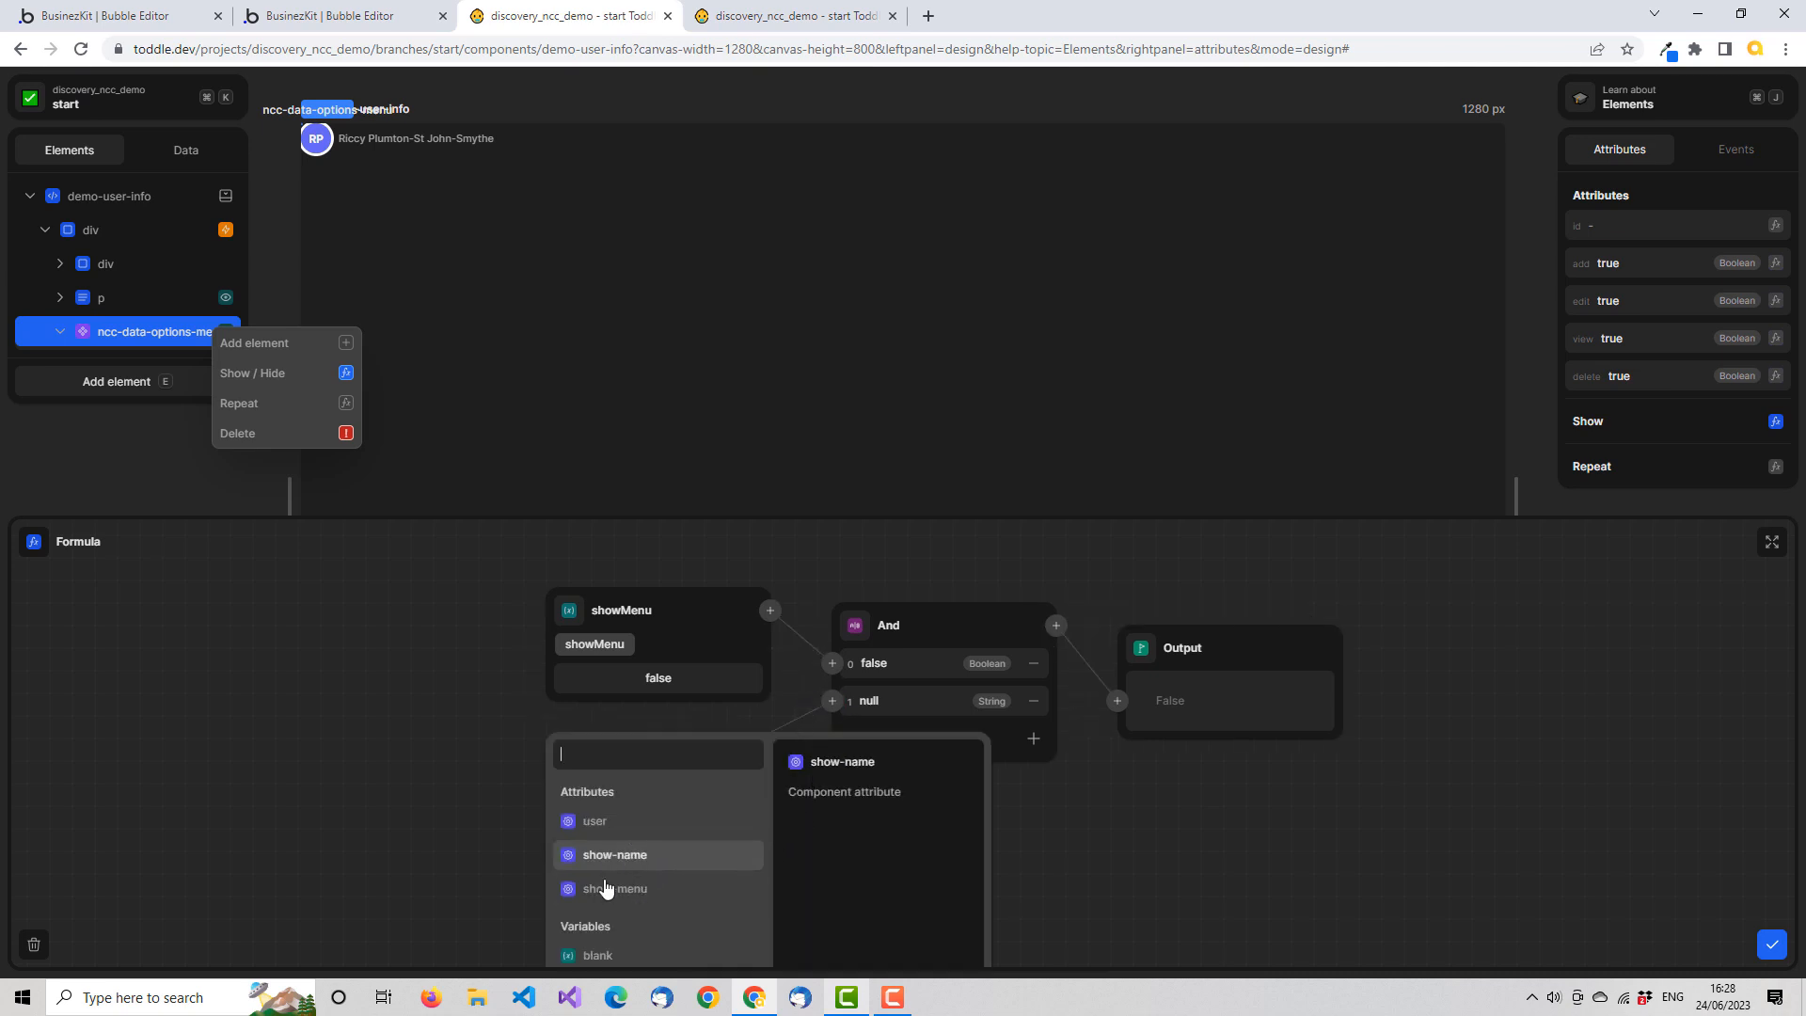
pyautogui.click(661, 890)
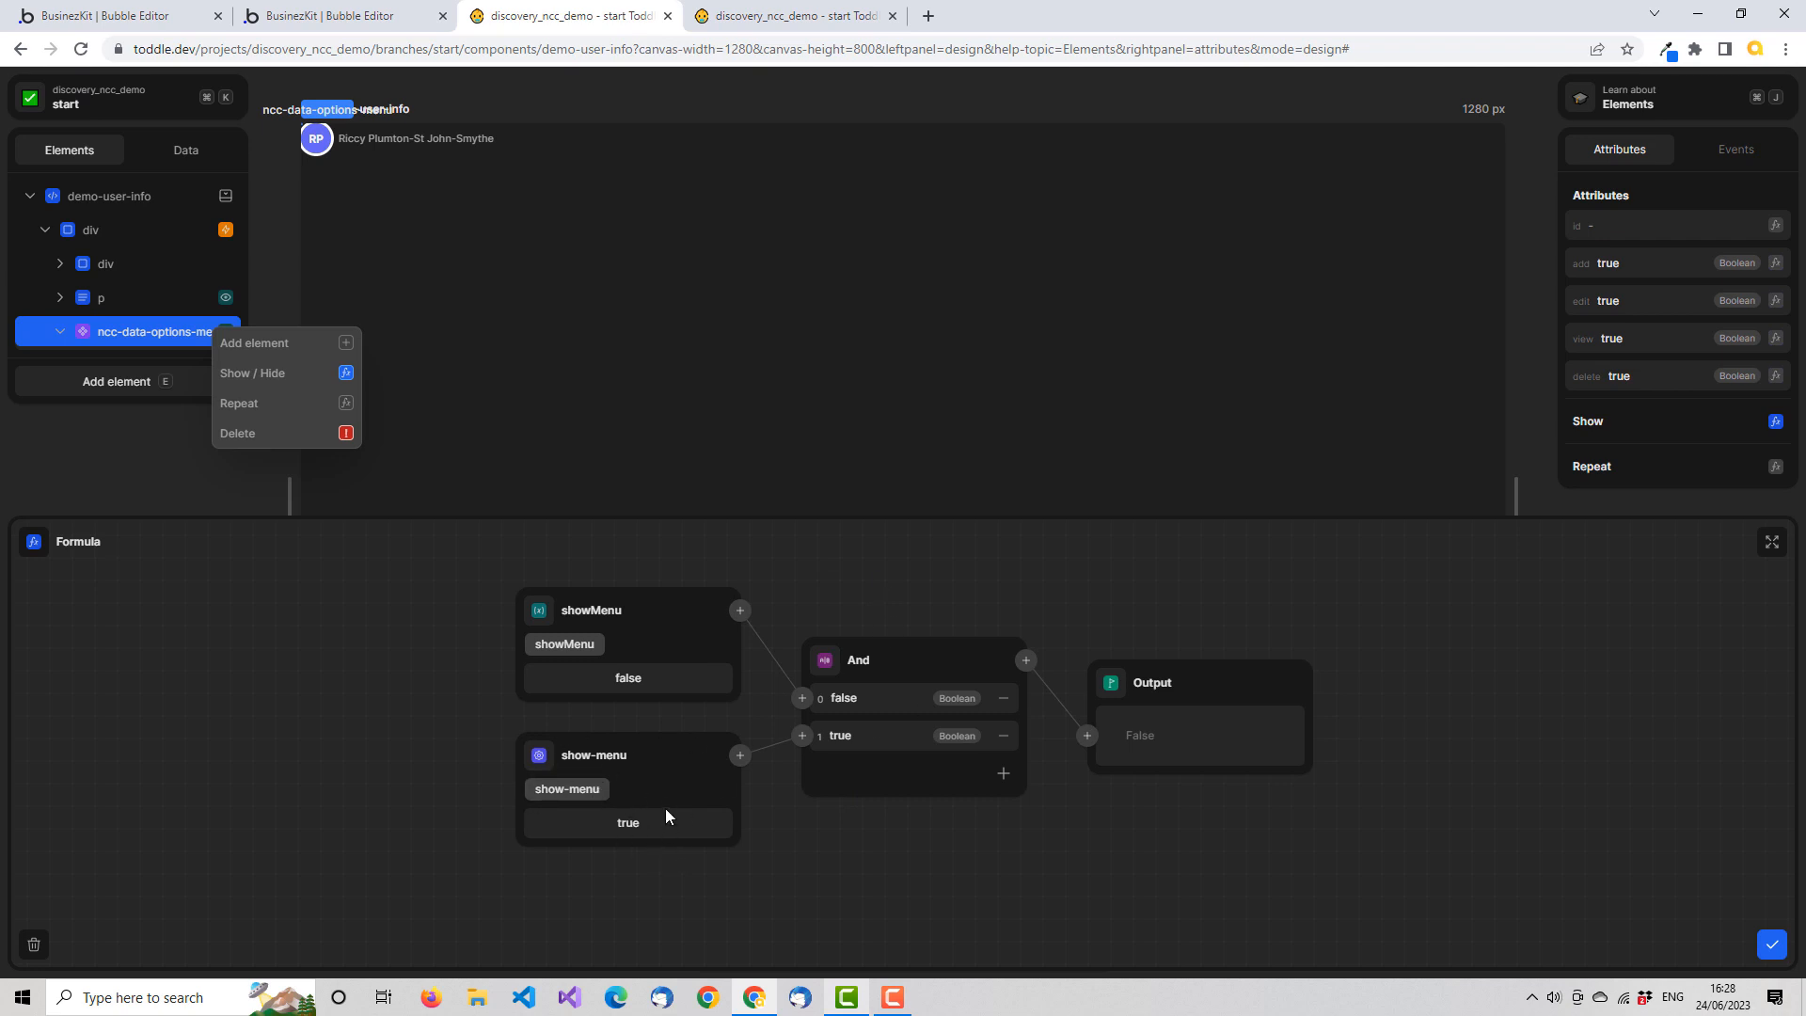
pyautogui.click(1772, 944)
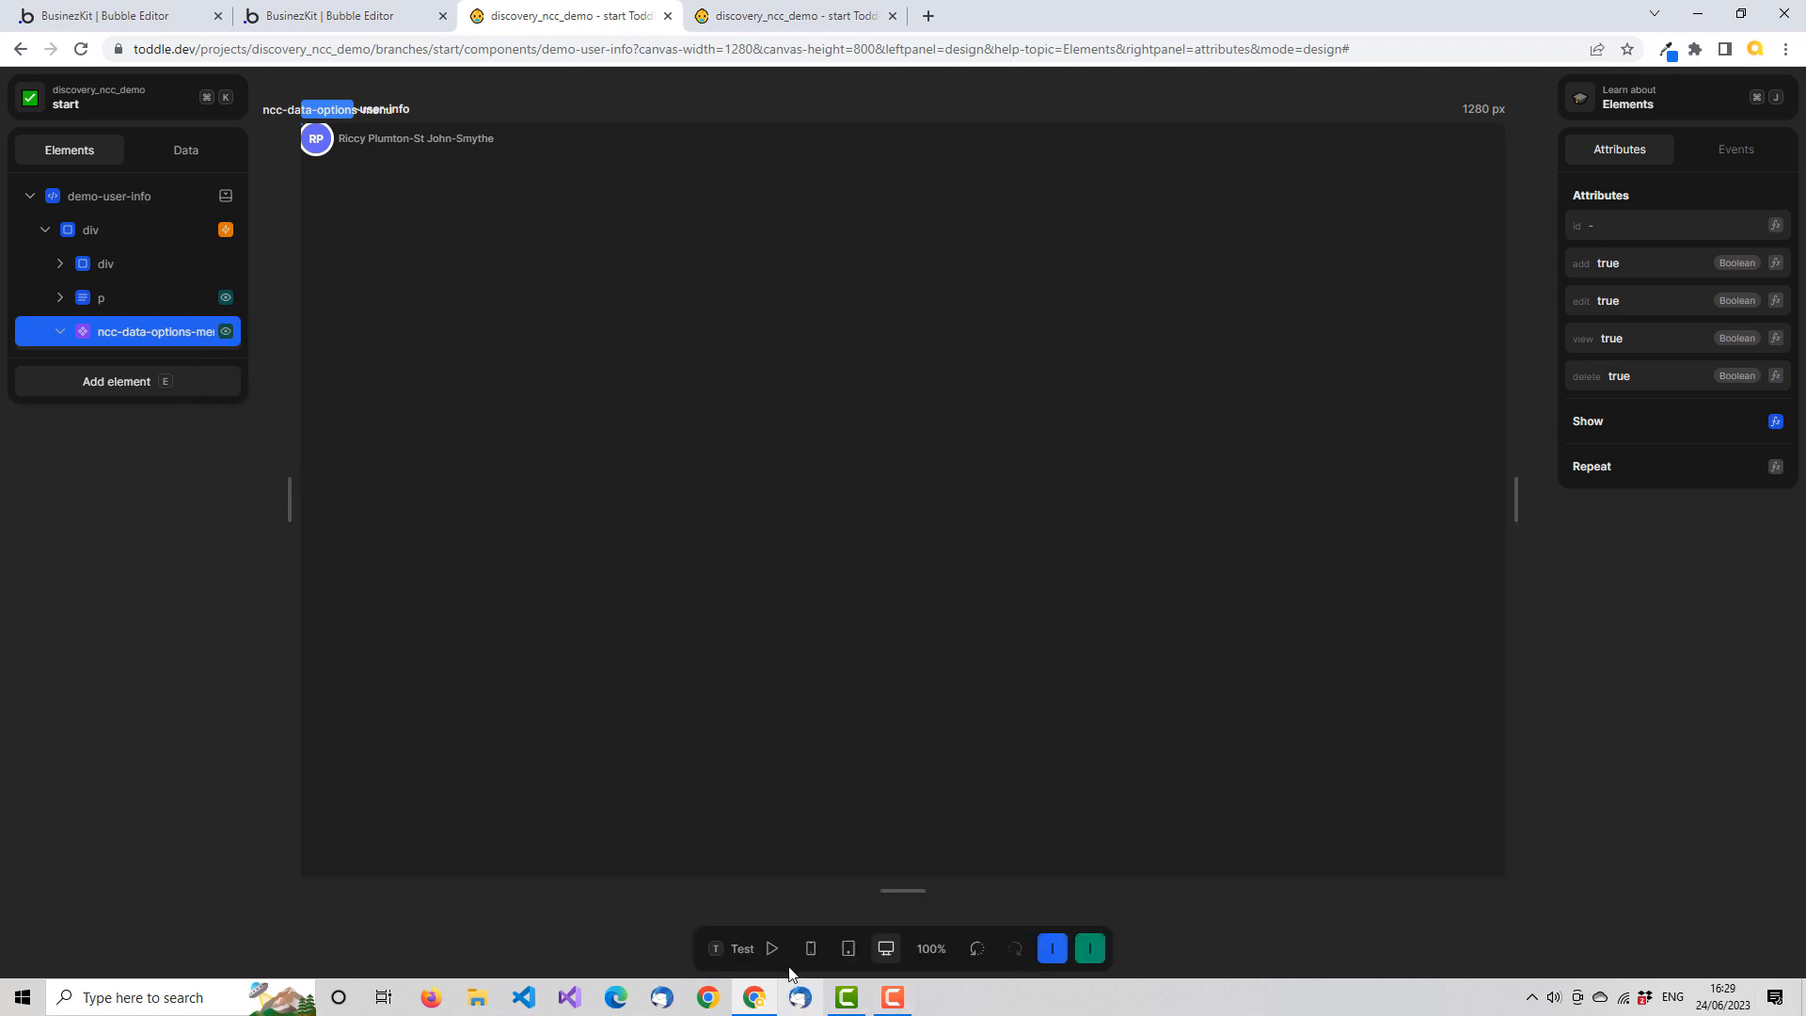
# Return to the HomePage editor, check the options menu on a user avatar in test mode, and go back to design mode
pyautogui.click(819, 23)
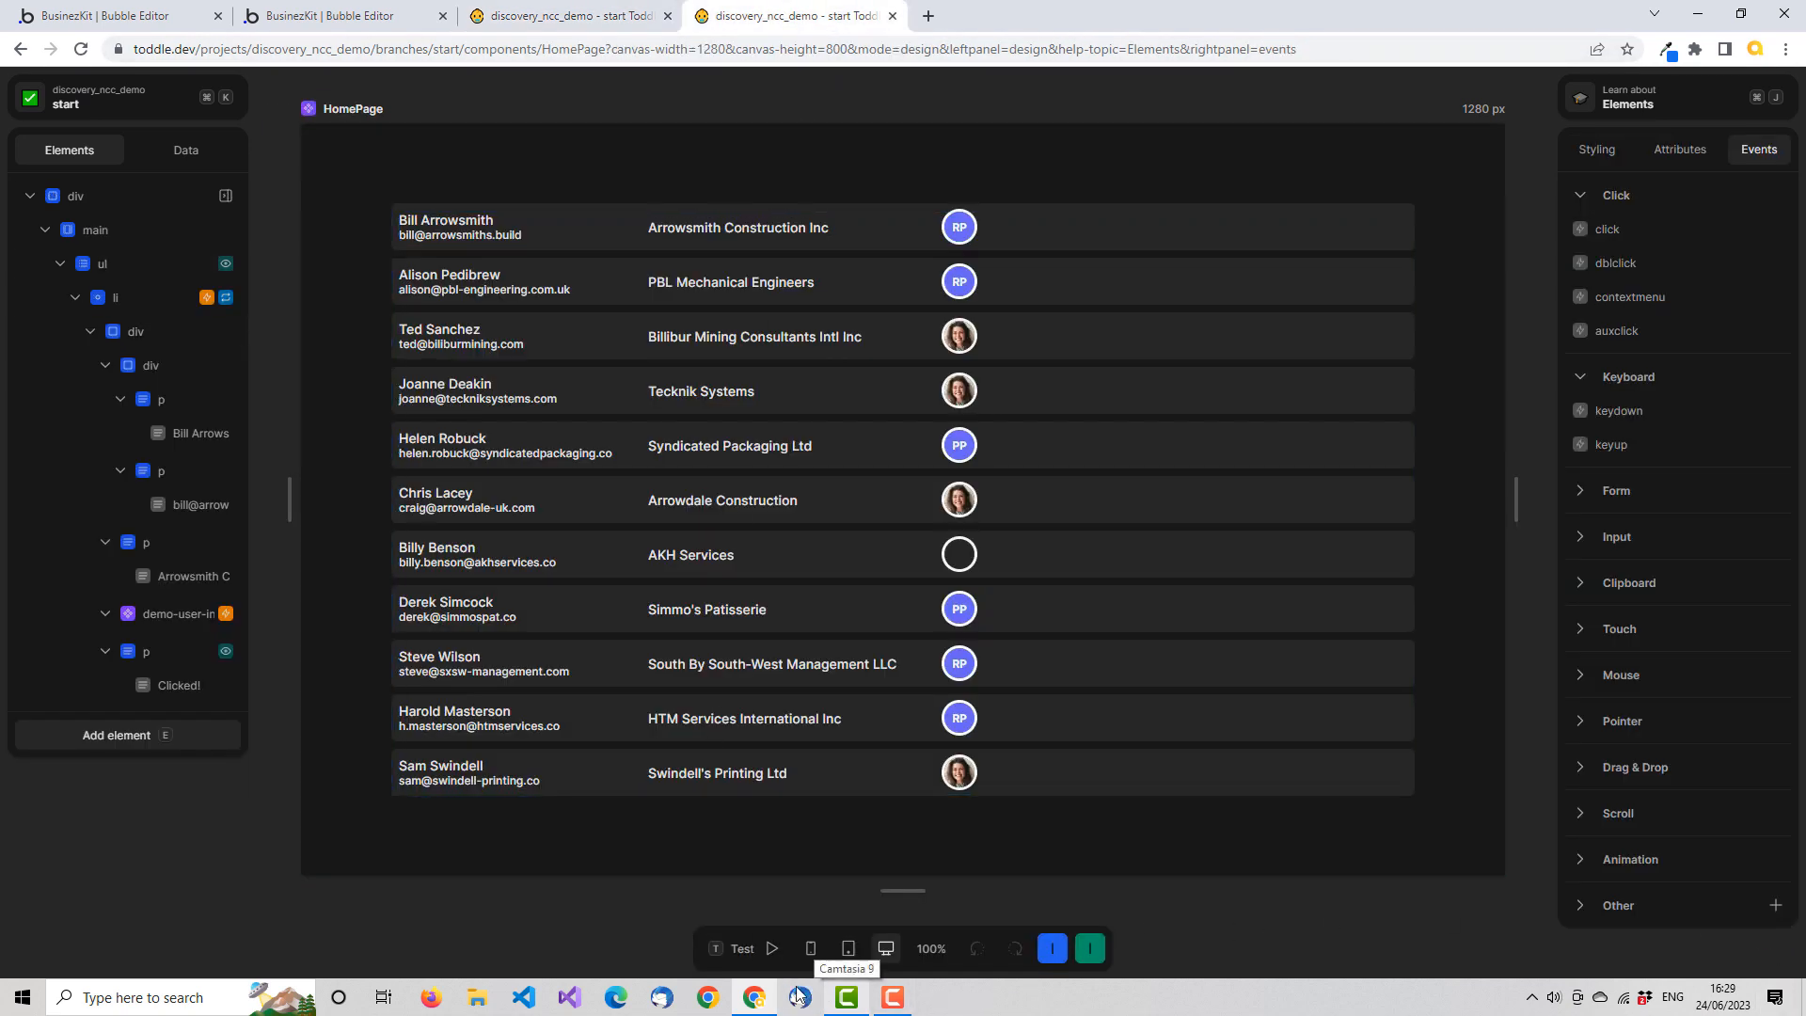
pyautogui.click(758, 946)
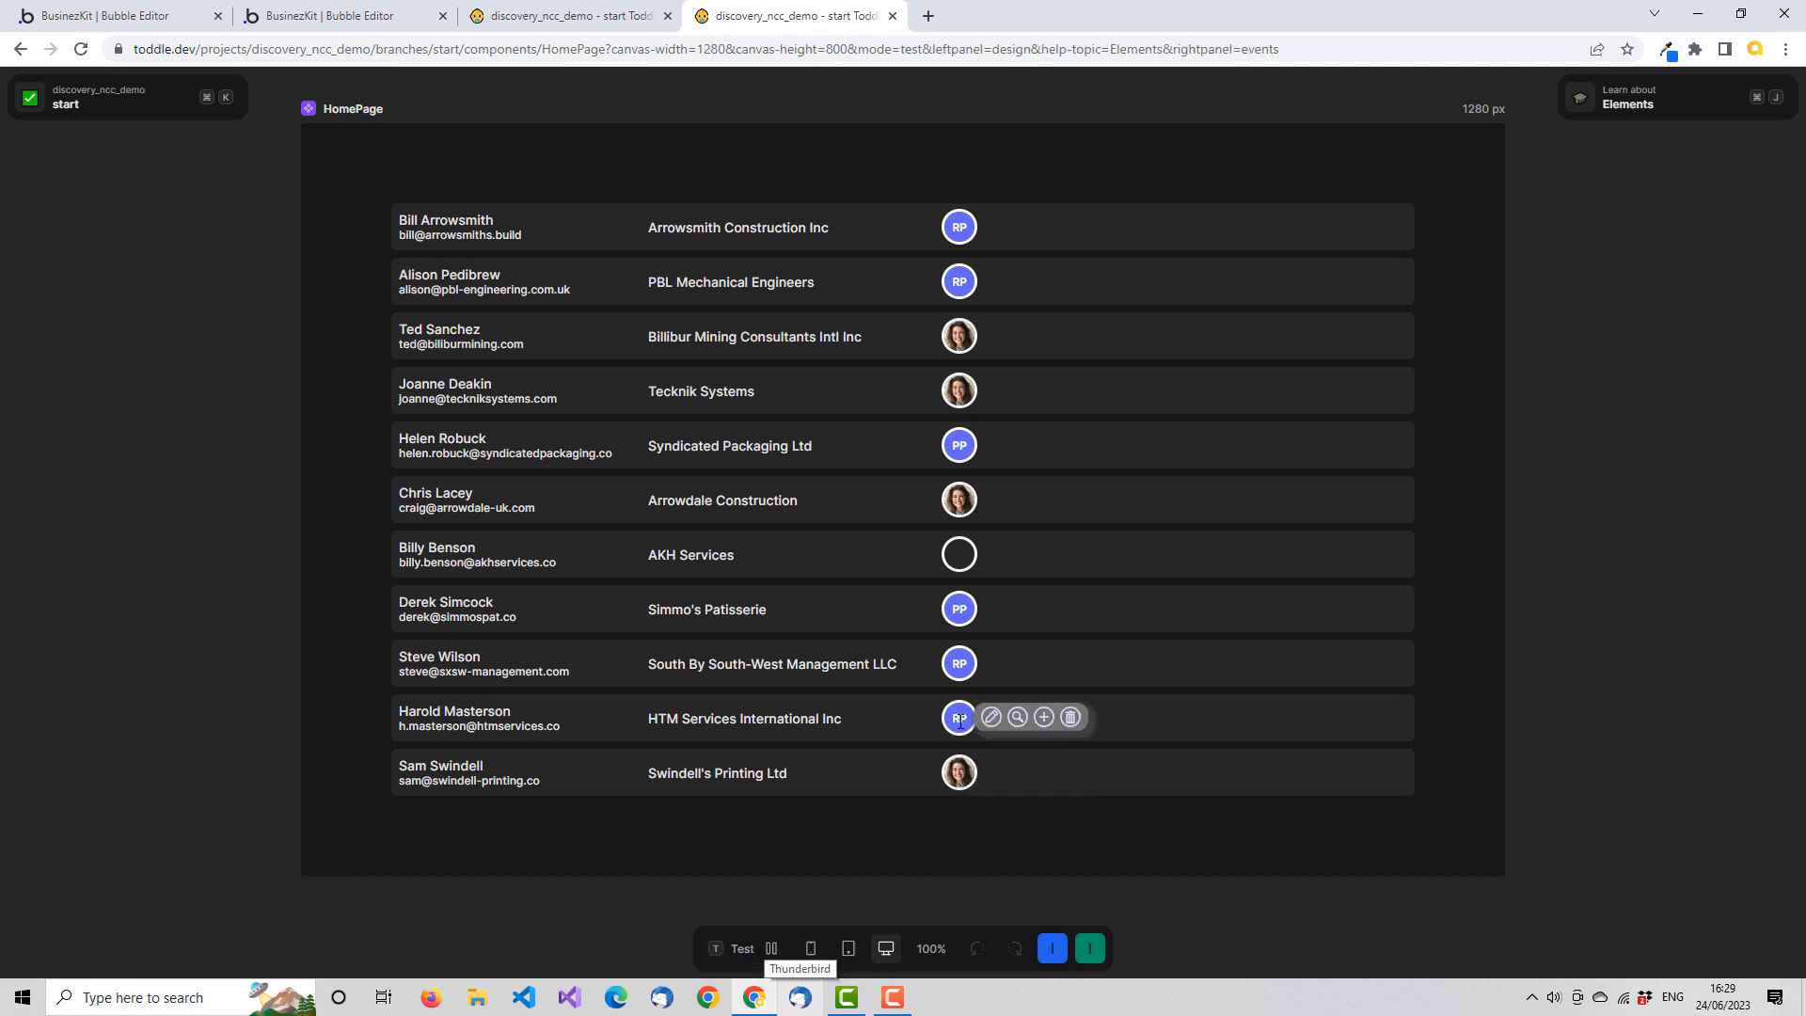
pyautogui.click(758, 948)
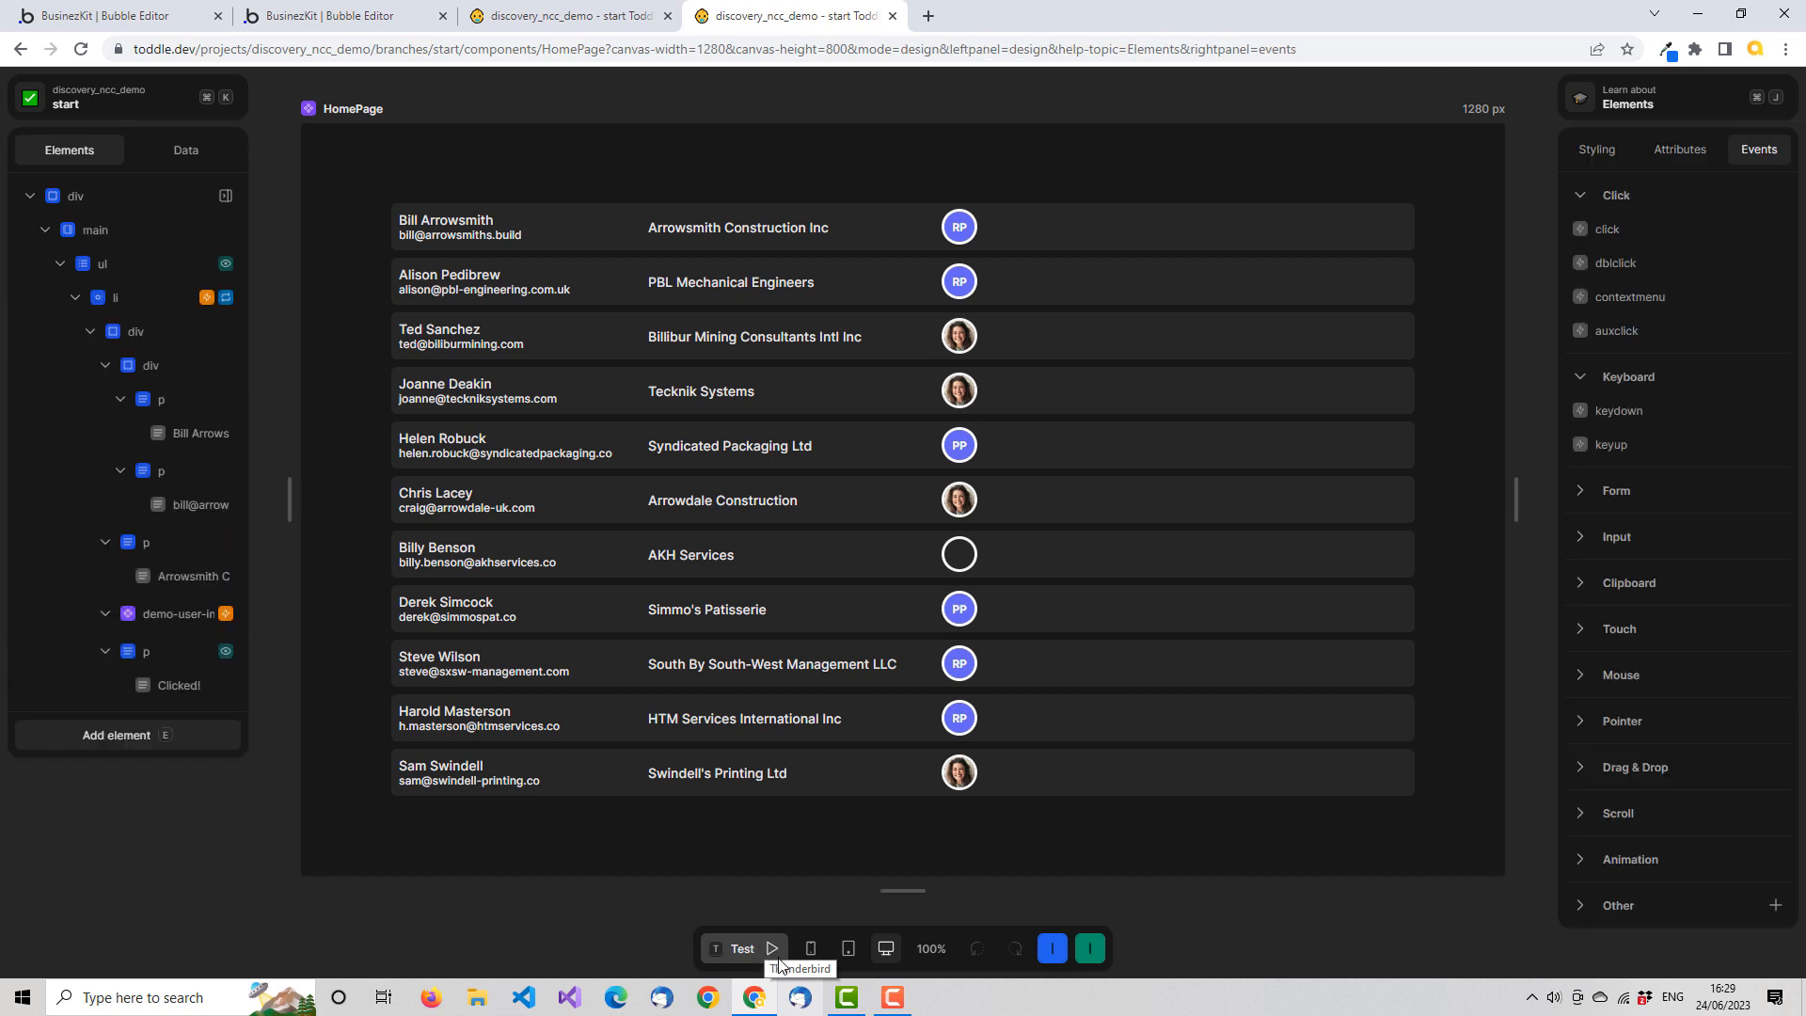
# Set the show-menu attribute of the HomePage's demo-user-info element to False with a formula and check the avatars in test mode
pyautogui.click(184, 614)
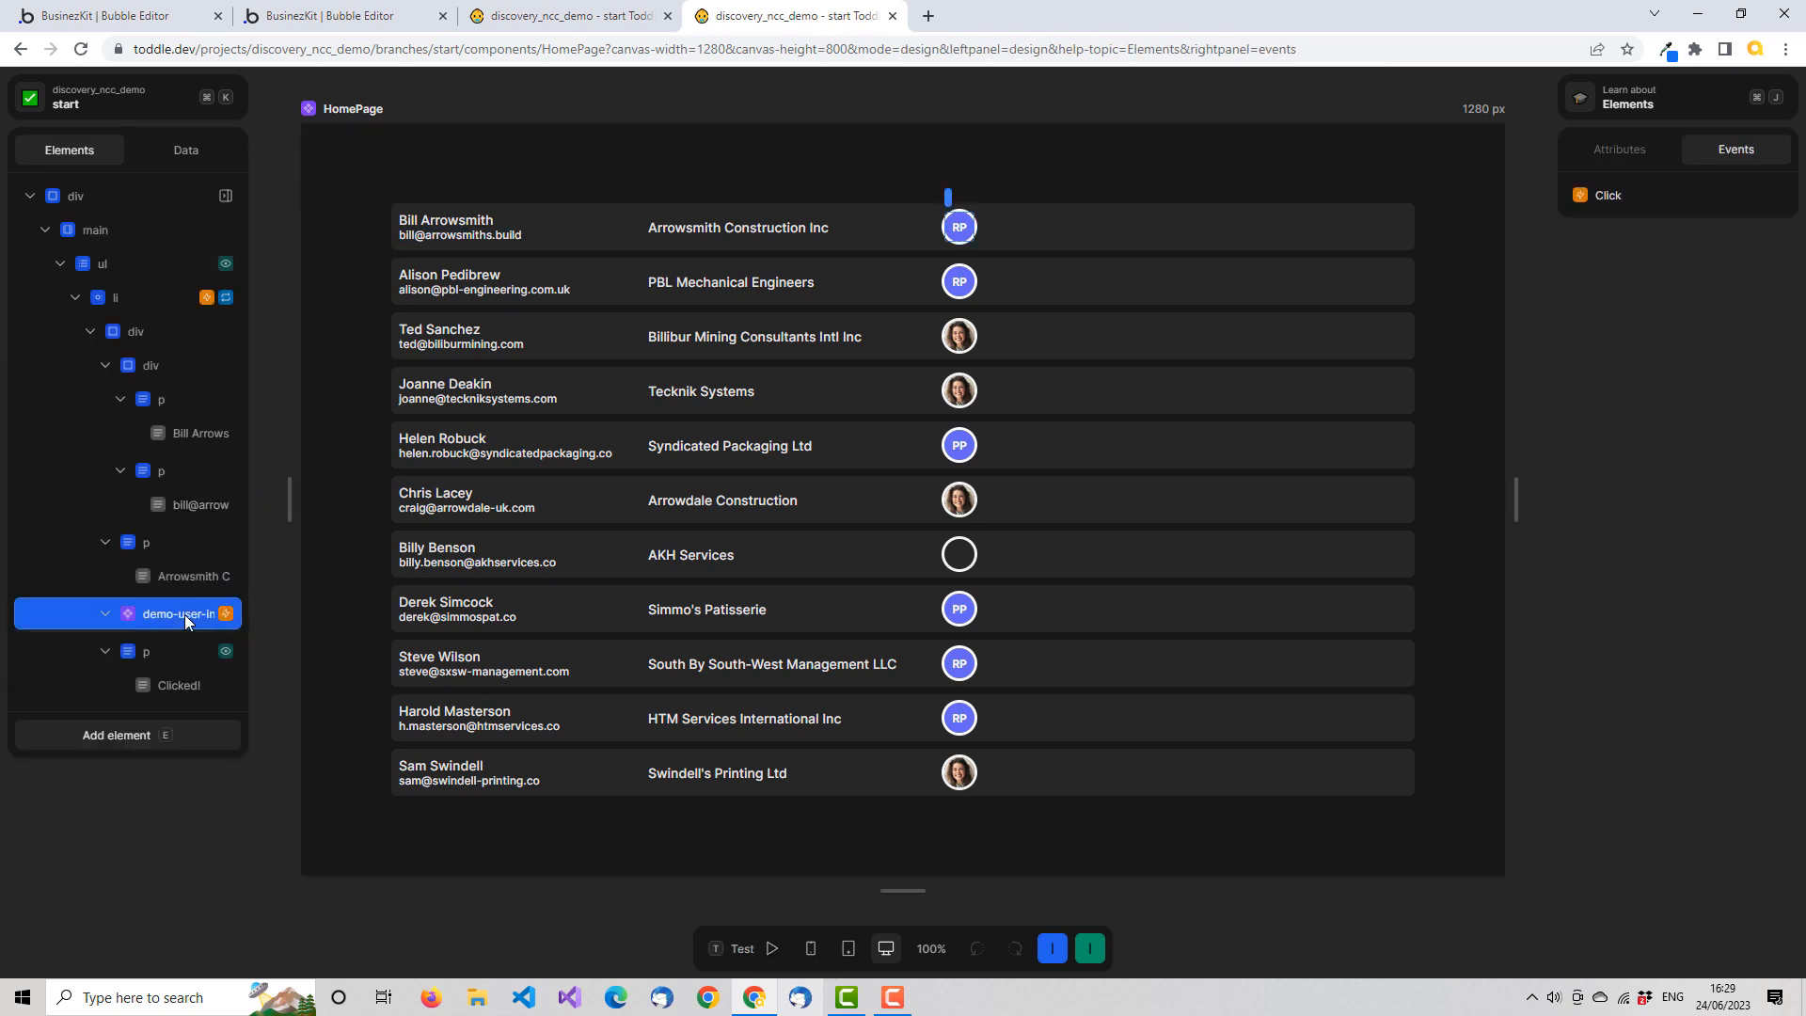
pyautogui.click(1612, 149)
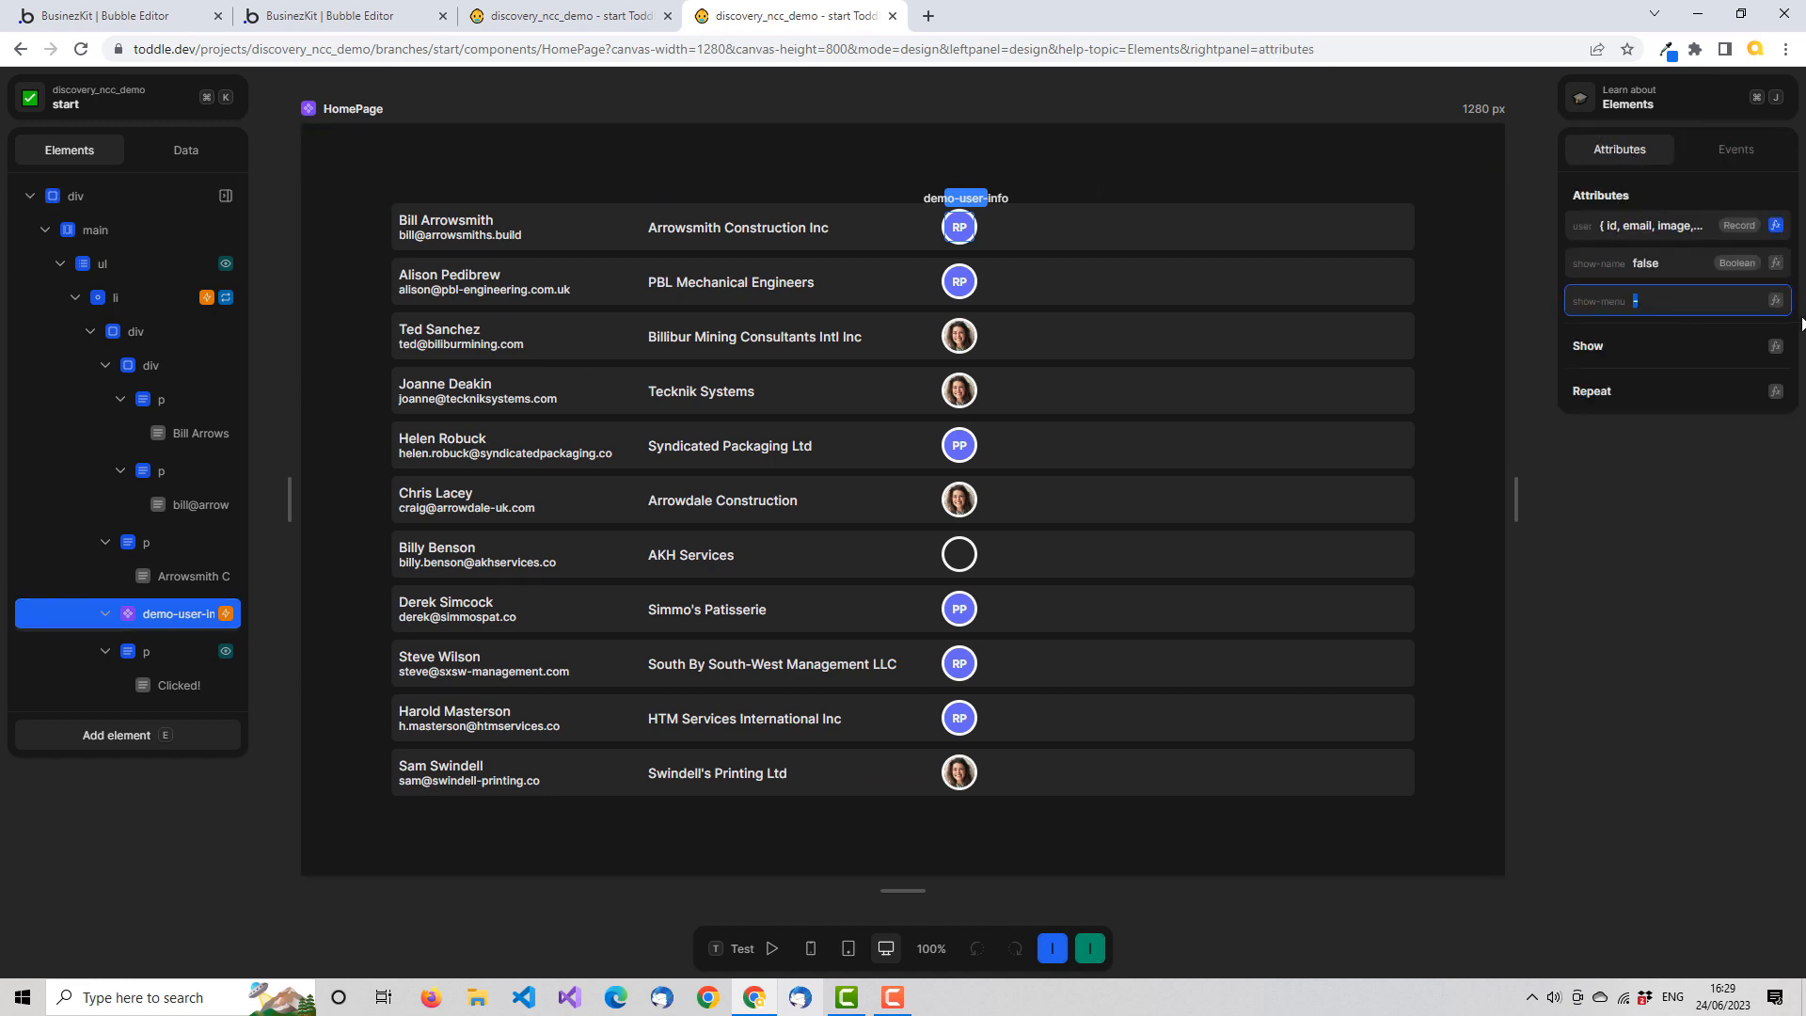
pyautogui.click(1775, 300)
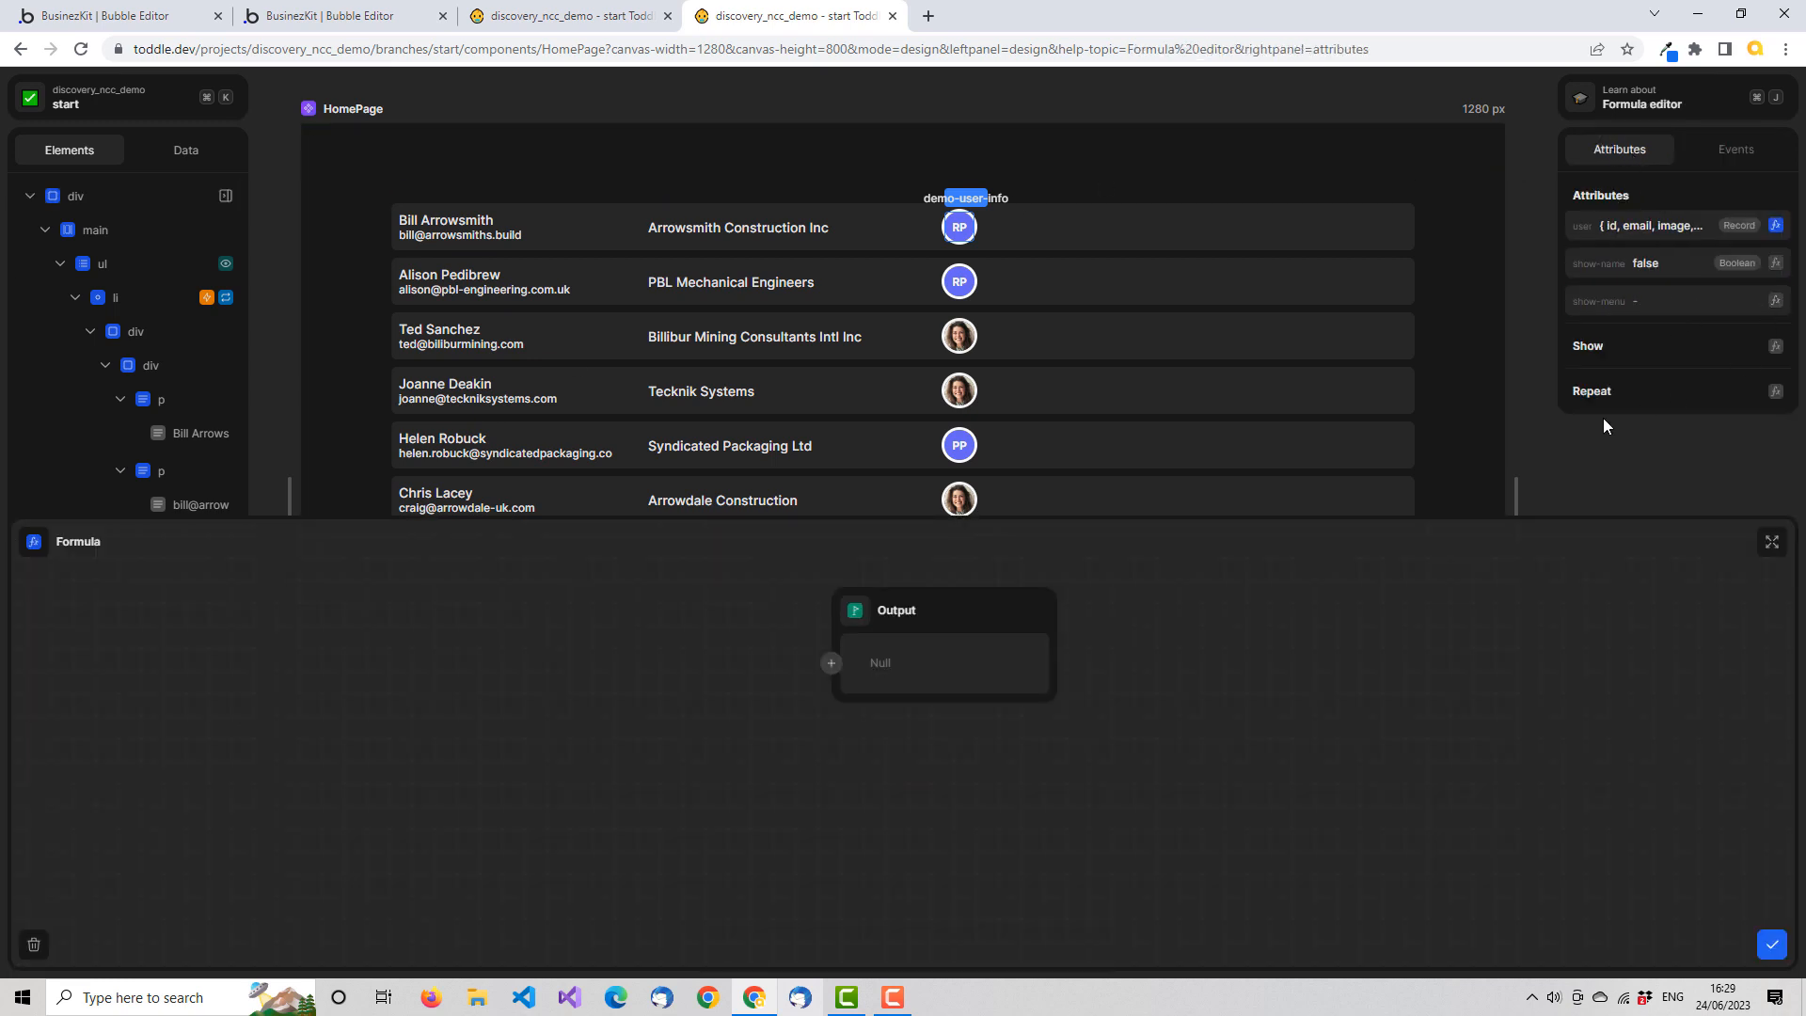
pyautogui.click(832, 666)
pyautogui.write('fa')
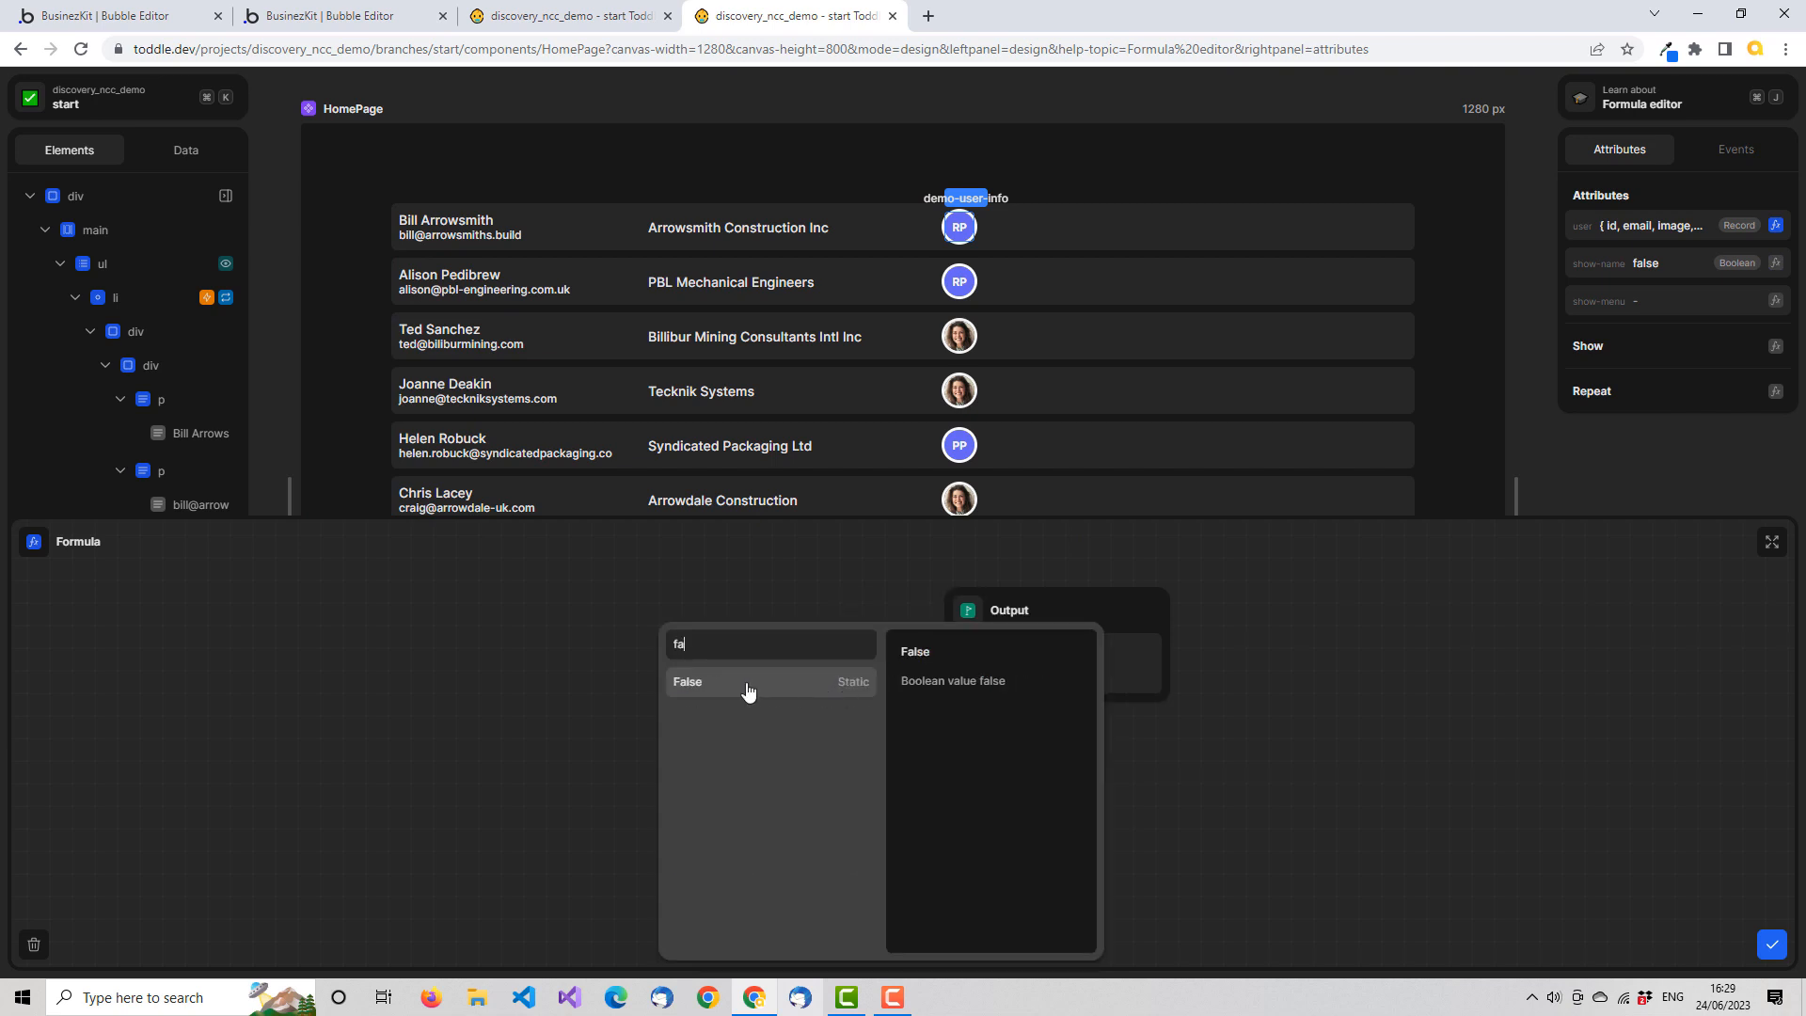
pyautogui.click(717, 684)
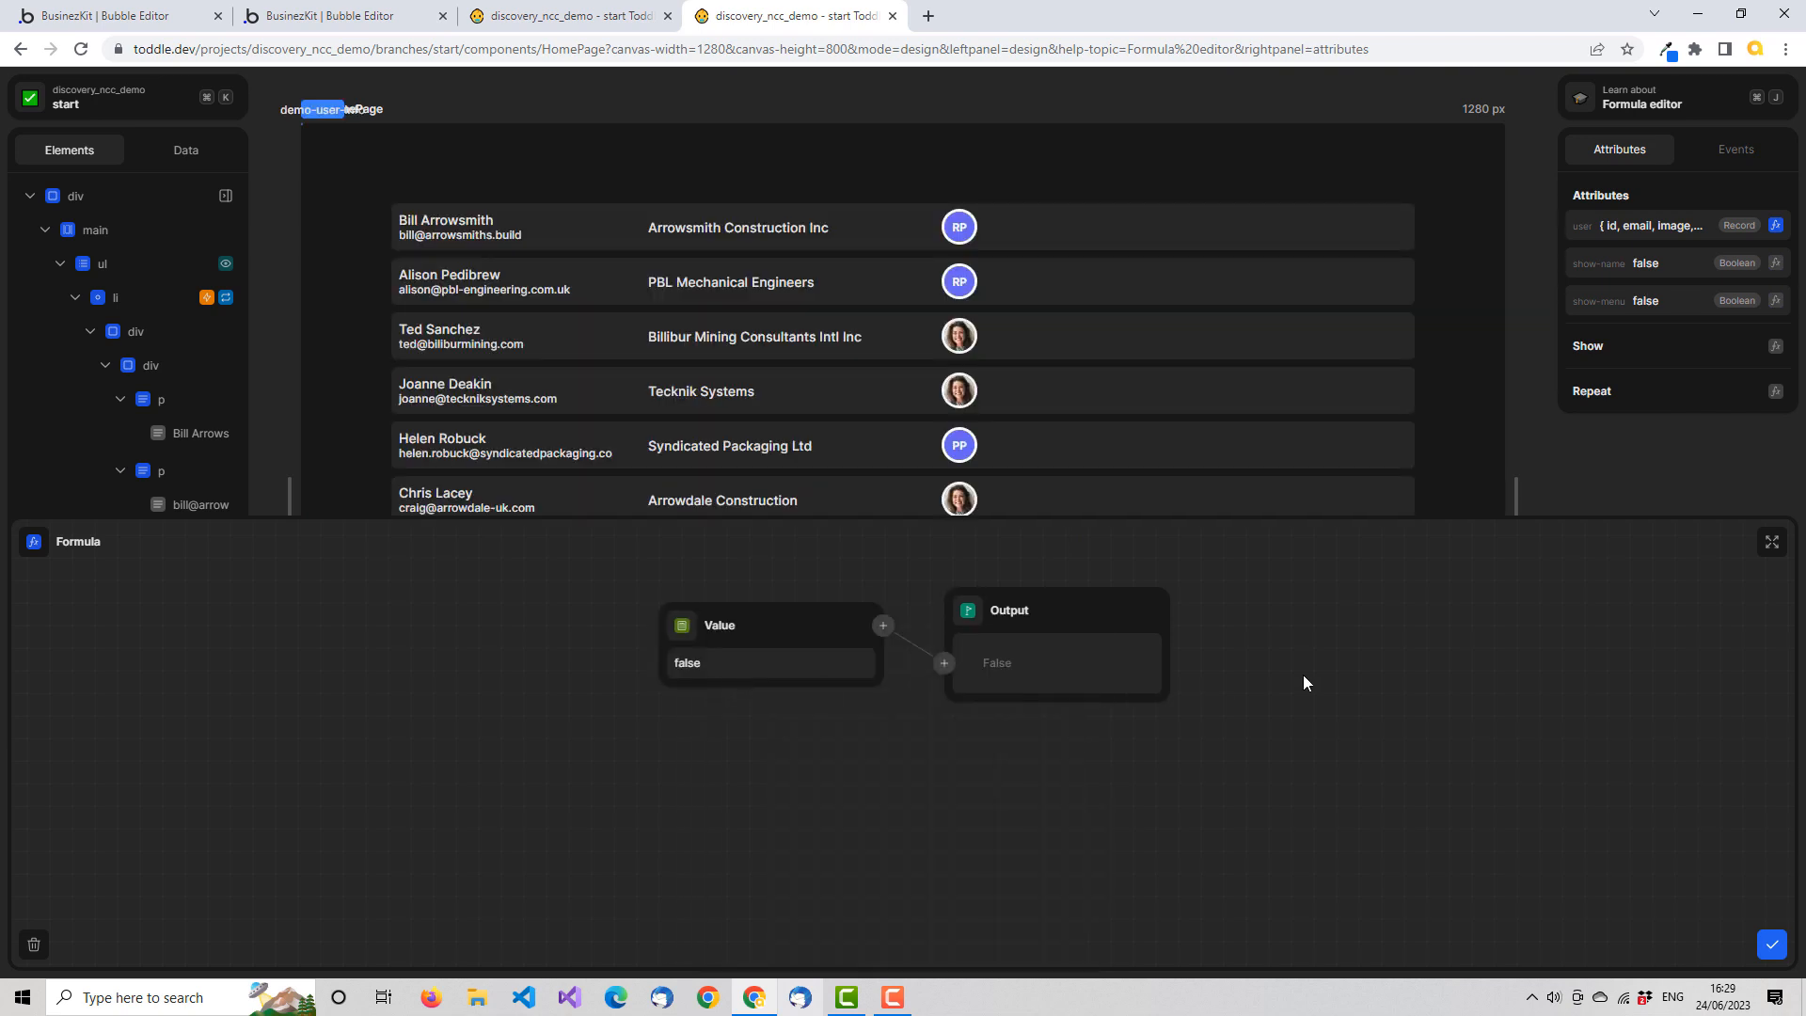
pyautogui.click(1771, 945)
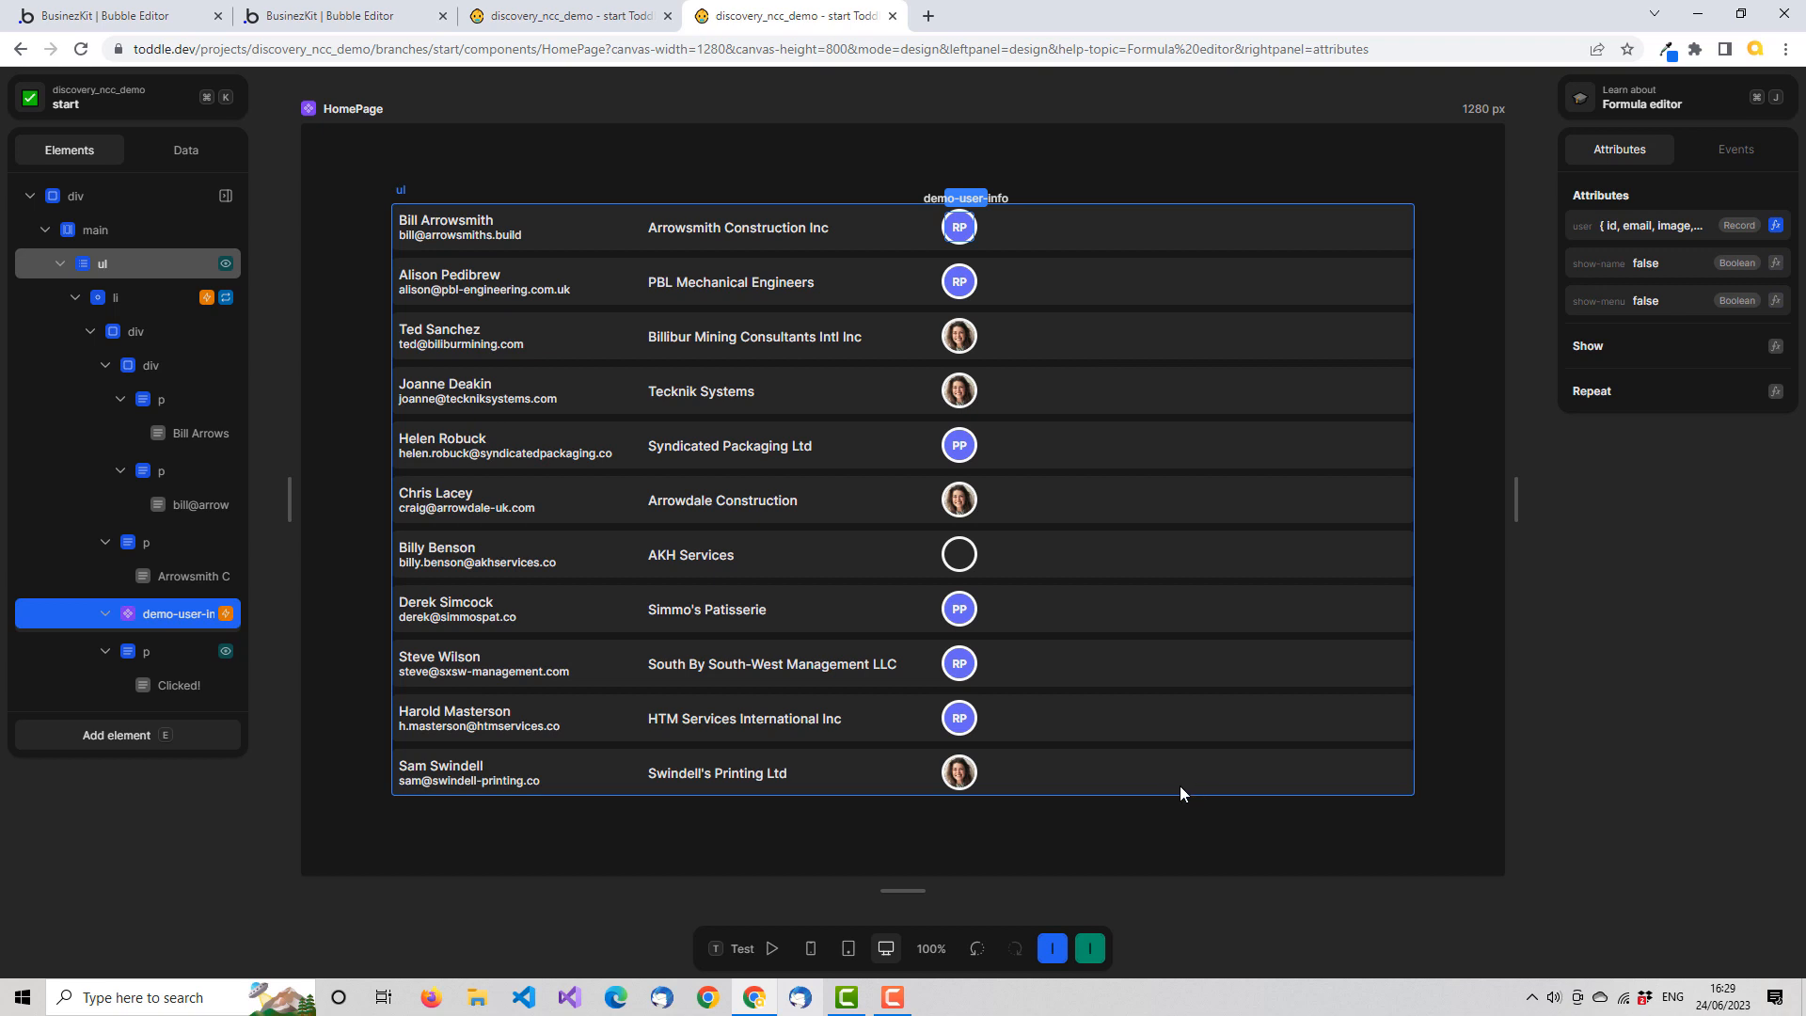
pyautogui.click(772, 949)
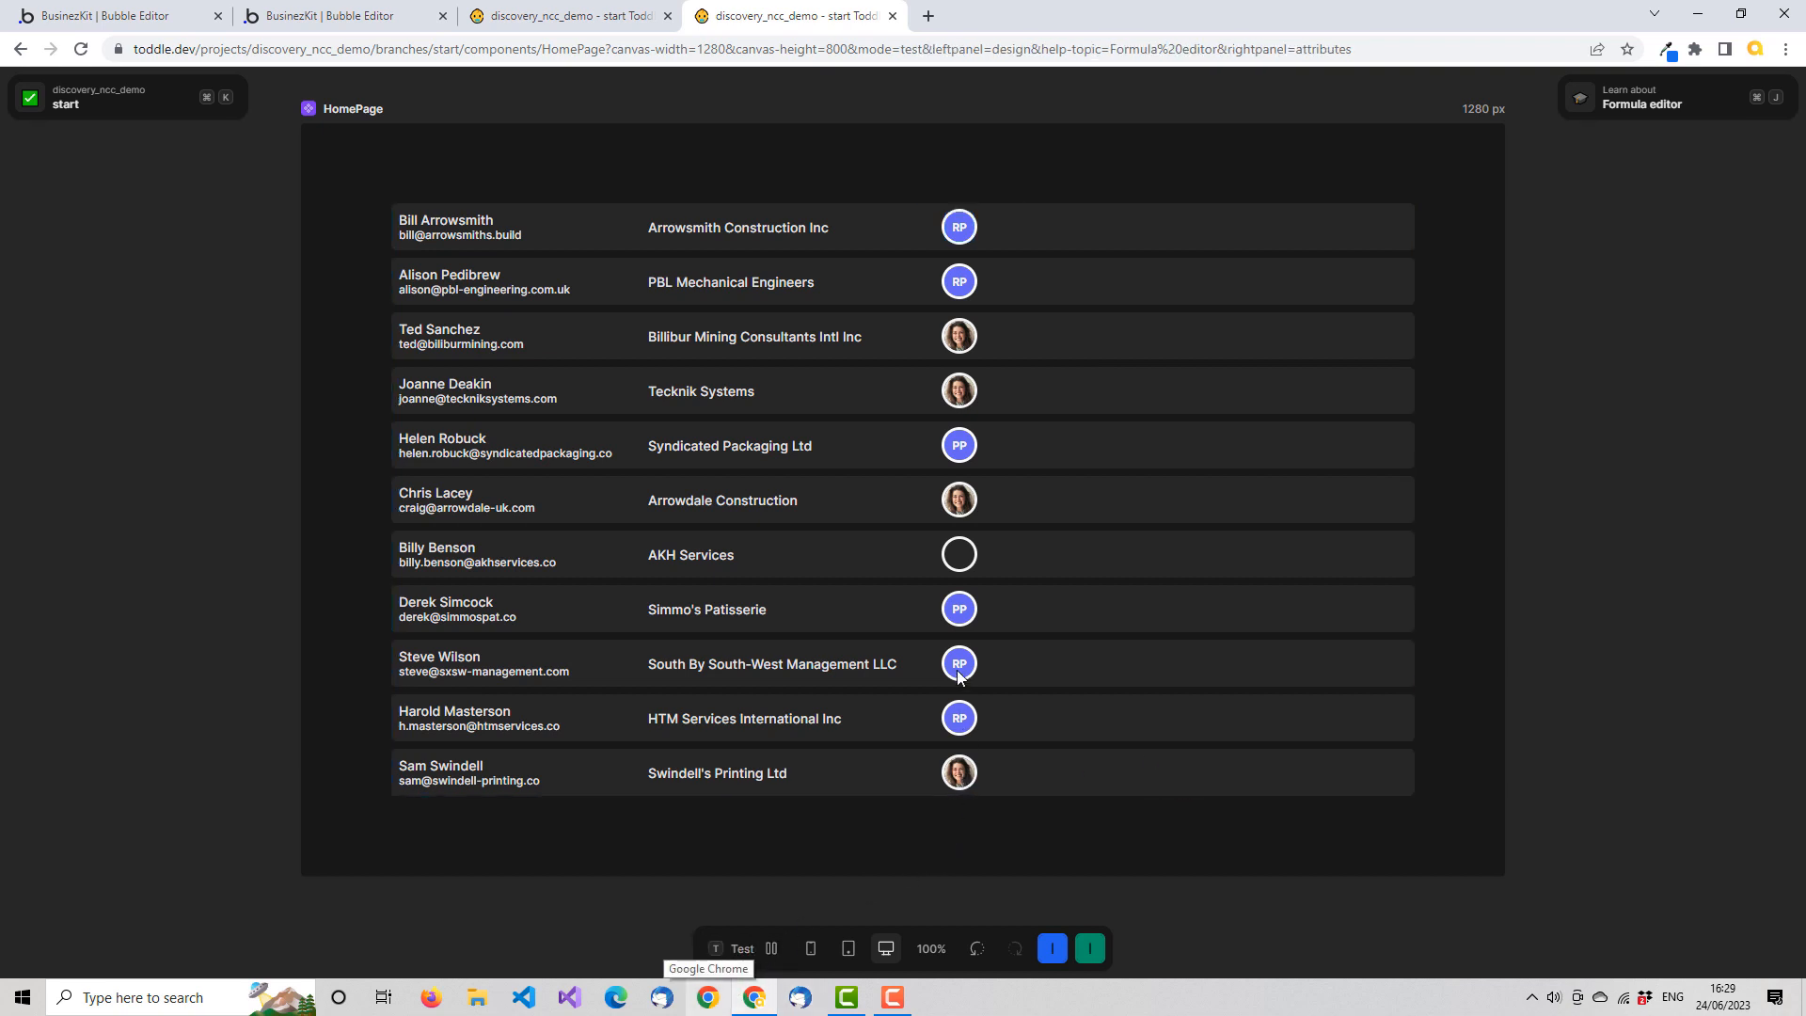
pyautogui.click(771, 949)
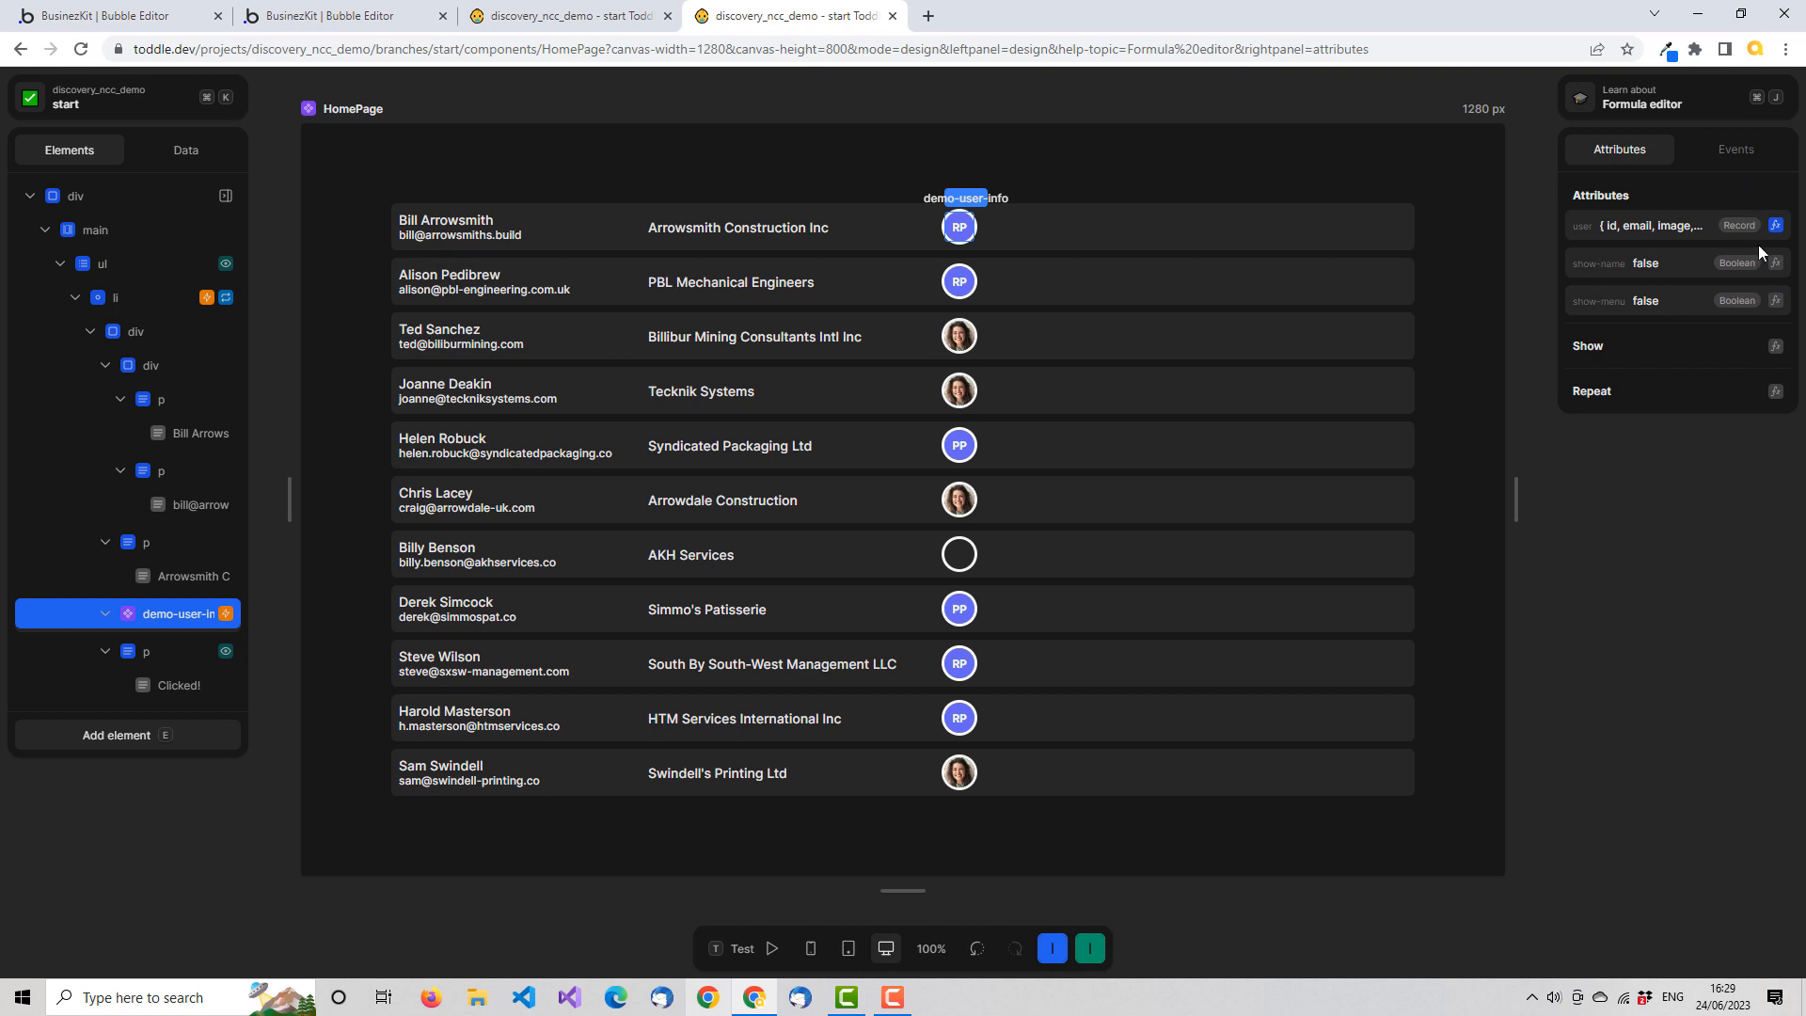
# Return to the demo-user-info component and open the events of ncc-data-options-menu
pyautogui.click(618, 21)
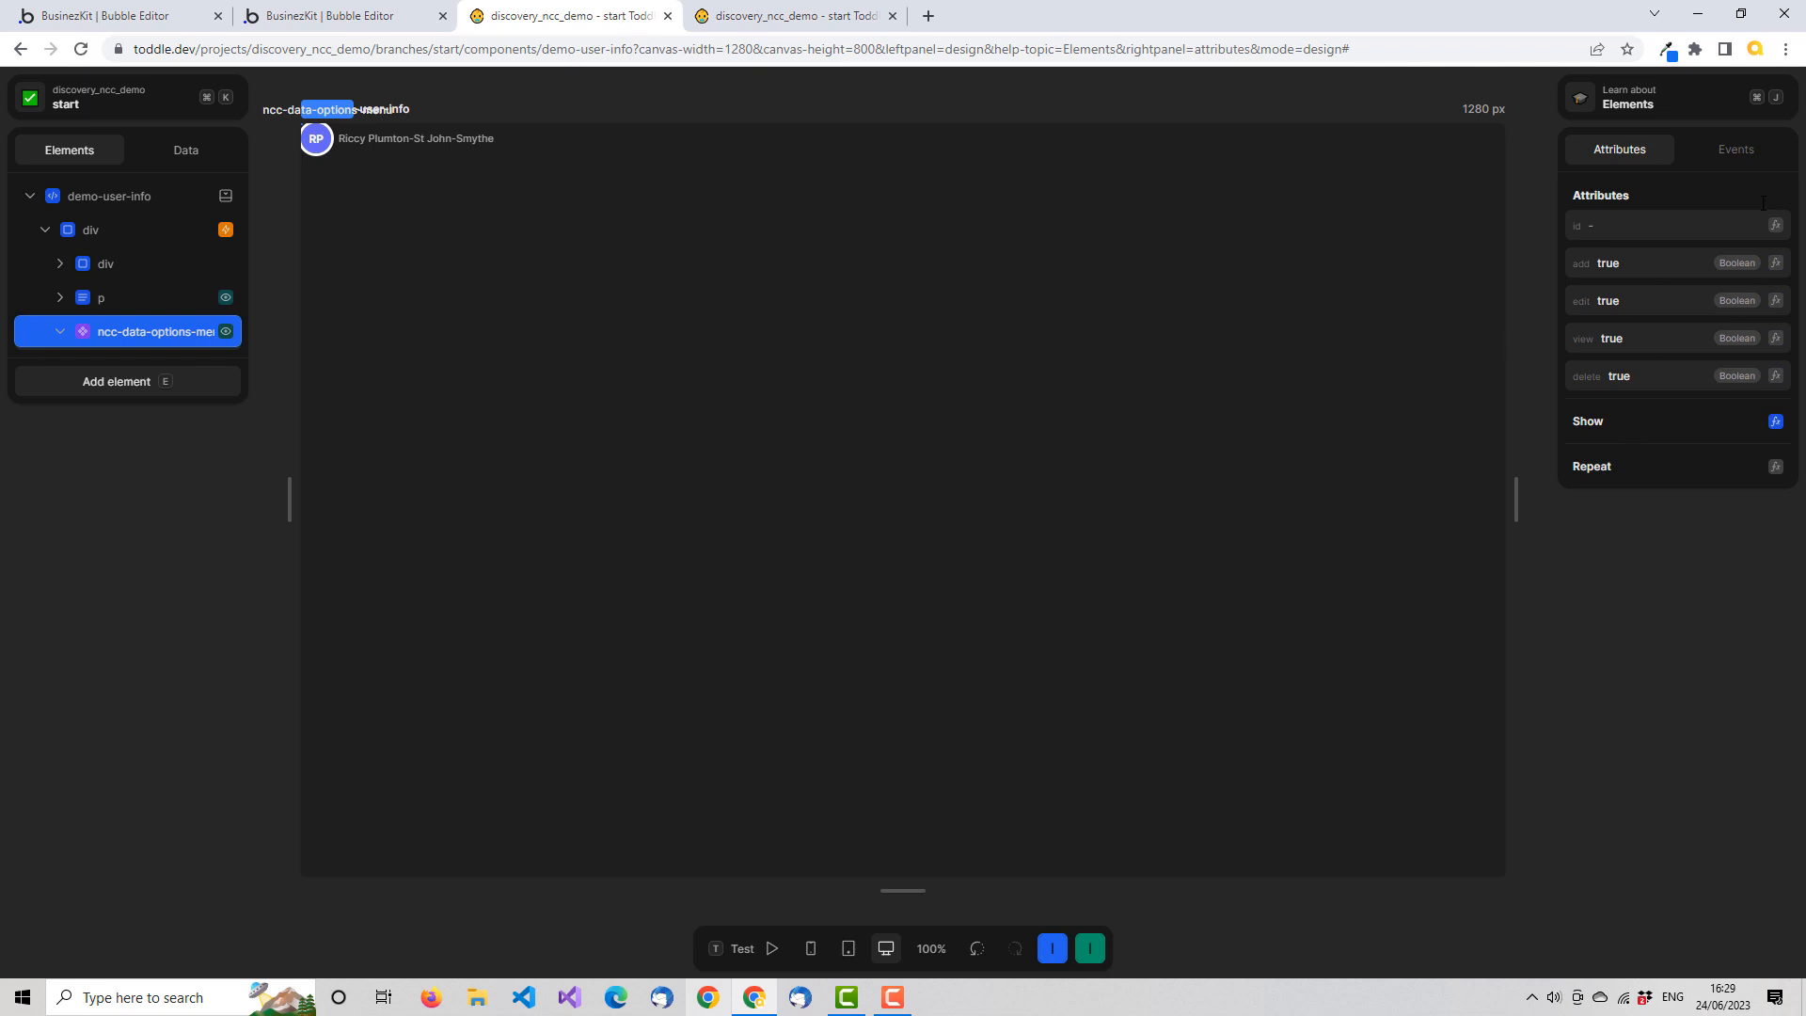
pyautogui.click(1752, 153)
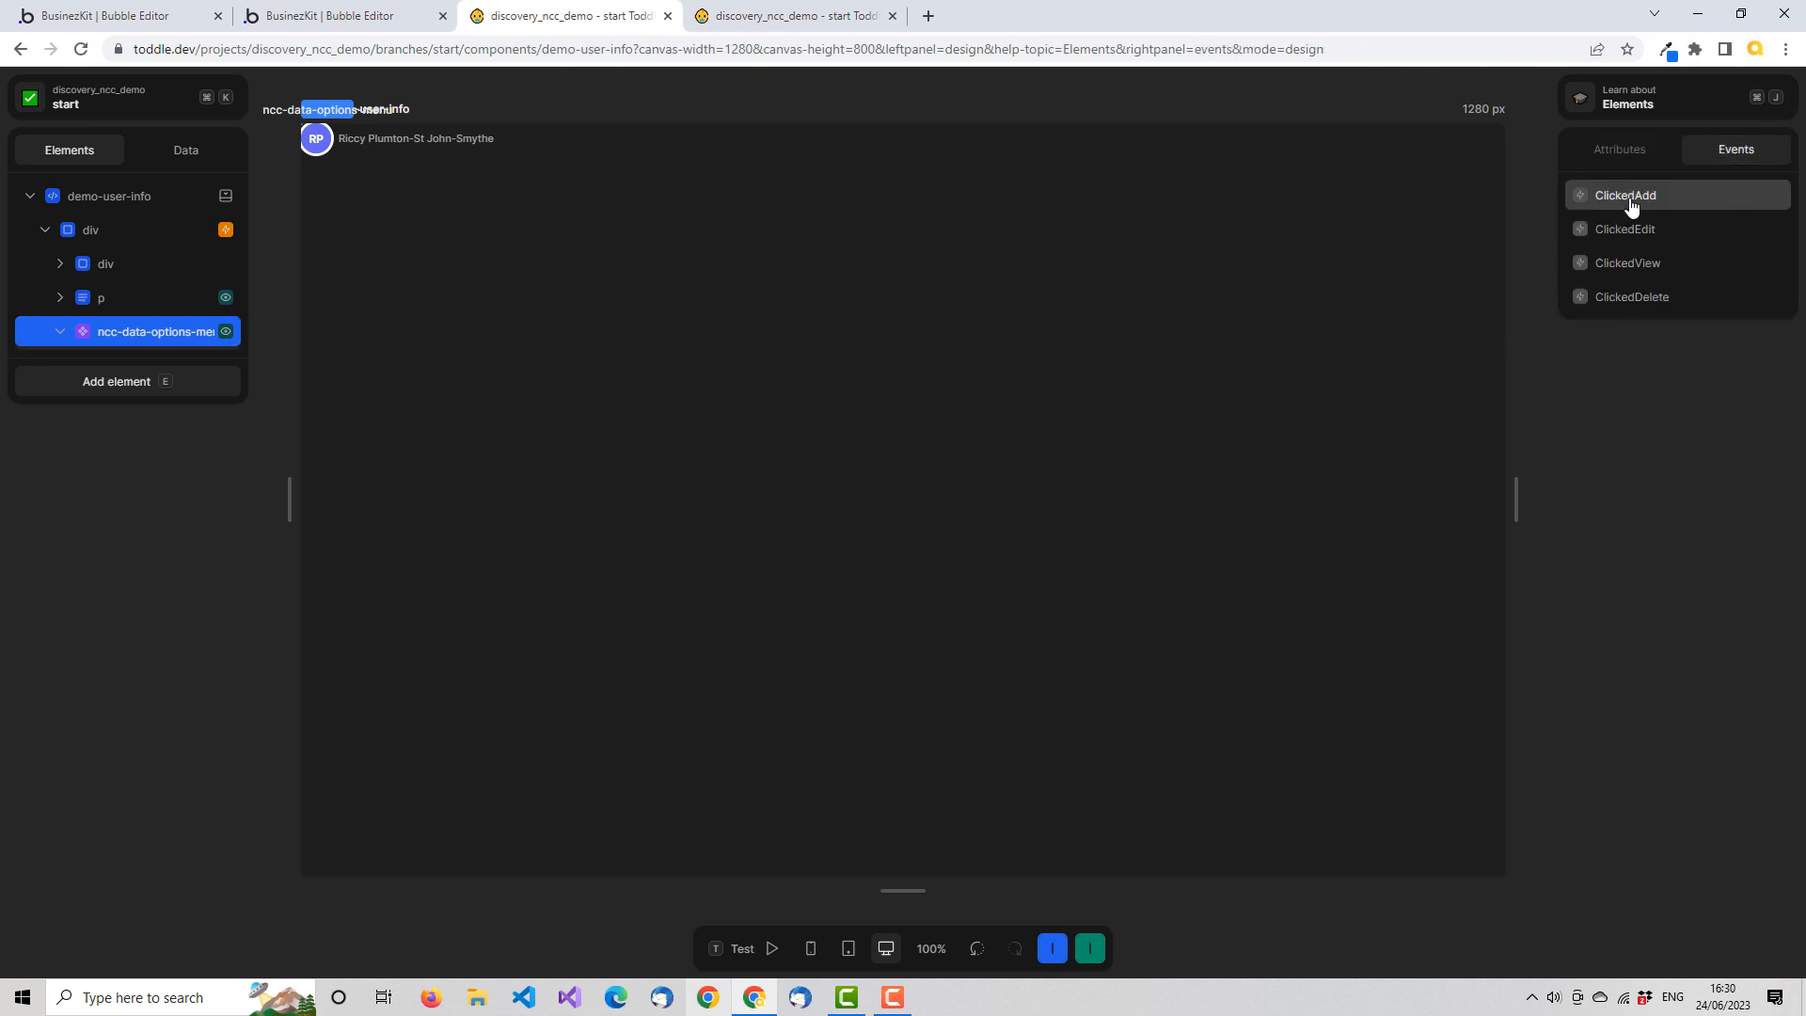
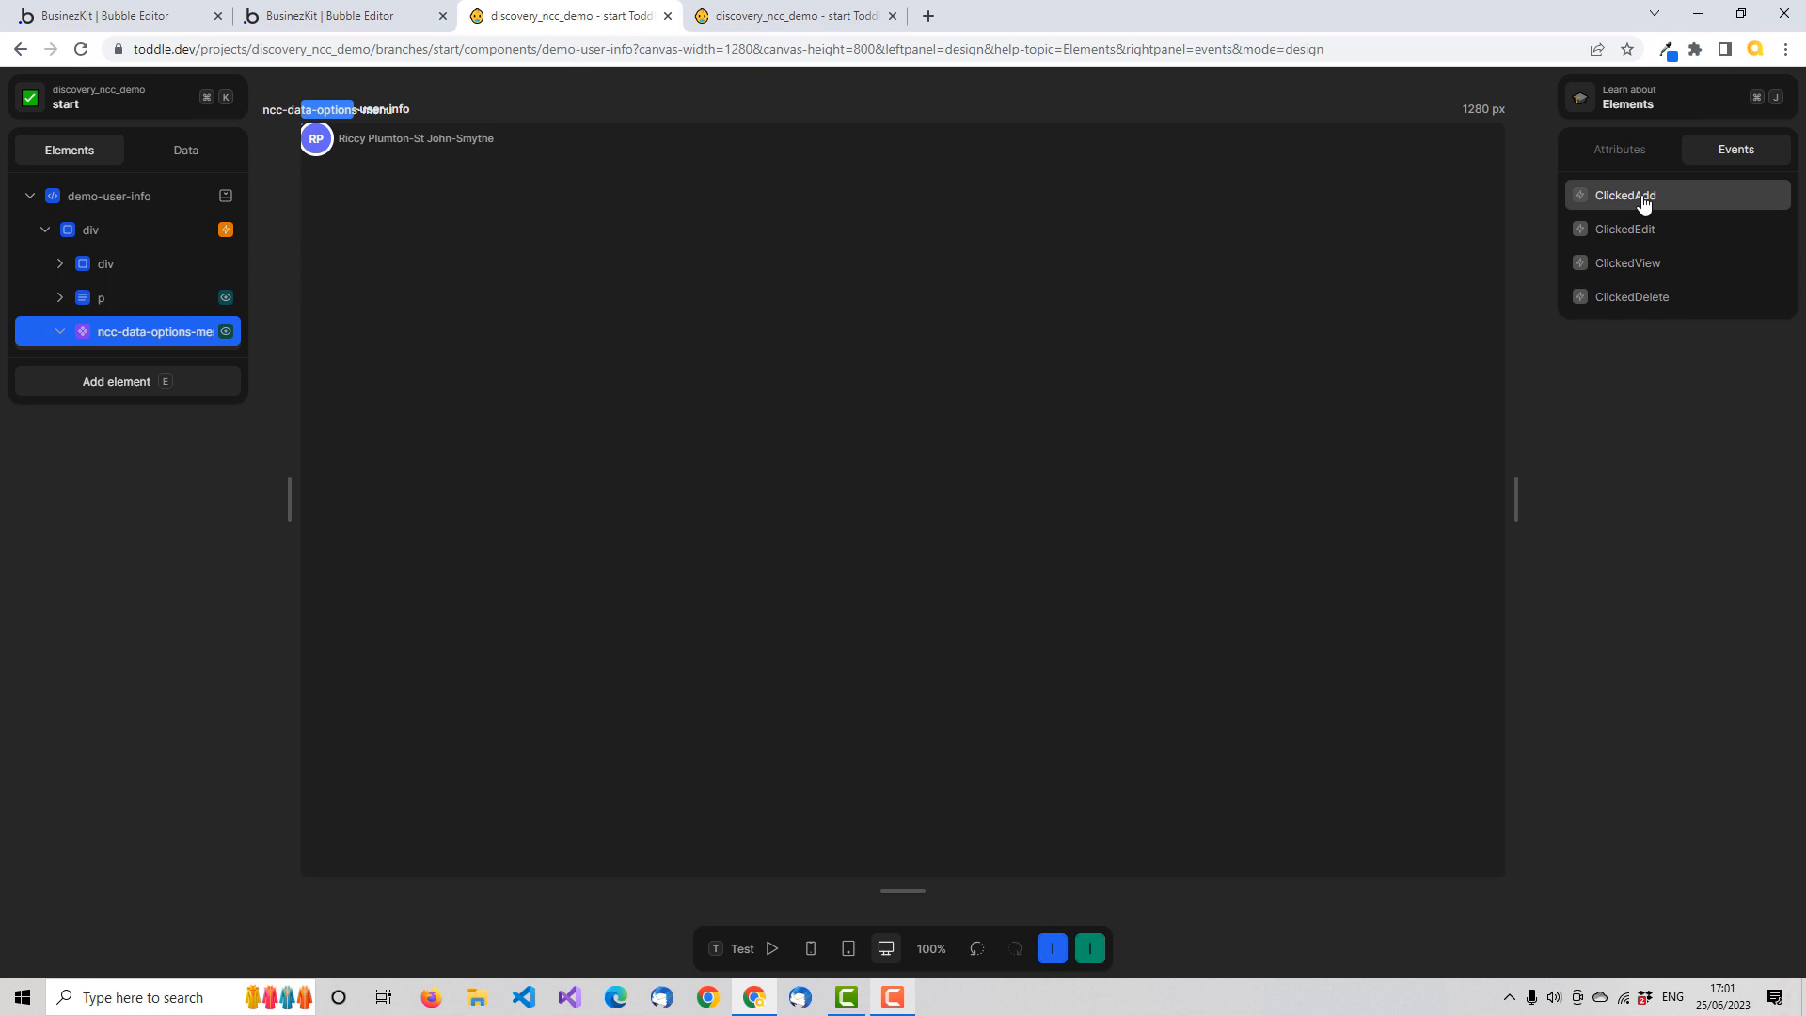
# Add a Trigger: Click action to the ClickedAdd event of ncc-data-options-menu
pyautogui.click(1643, 204)
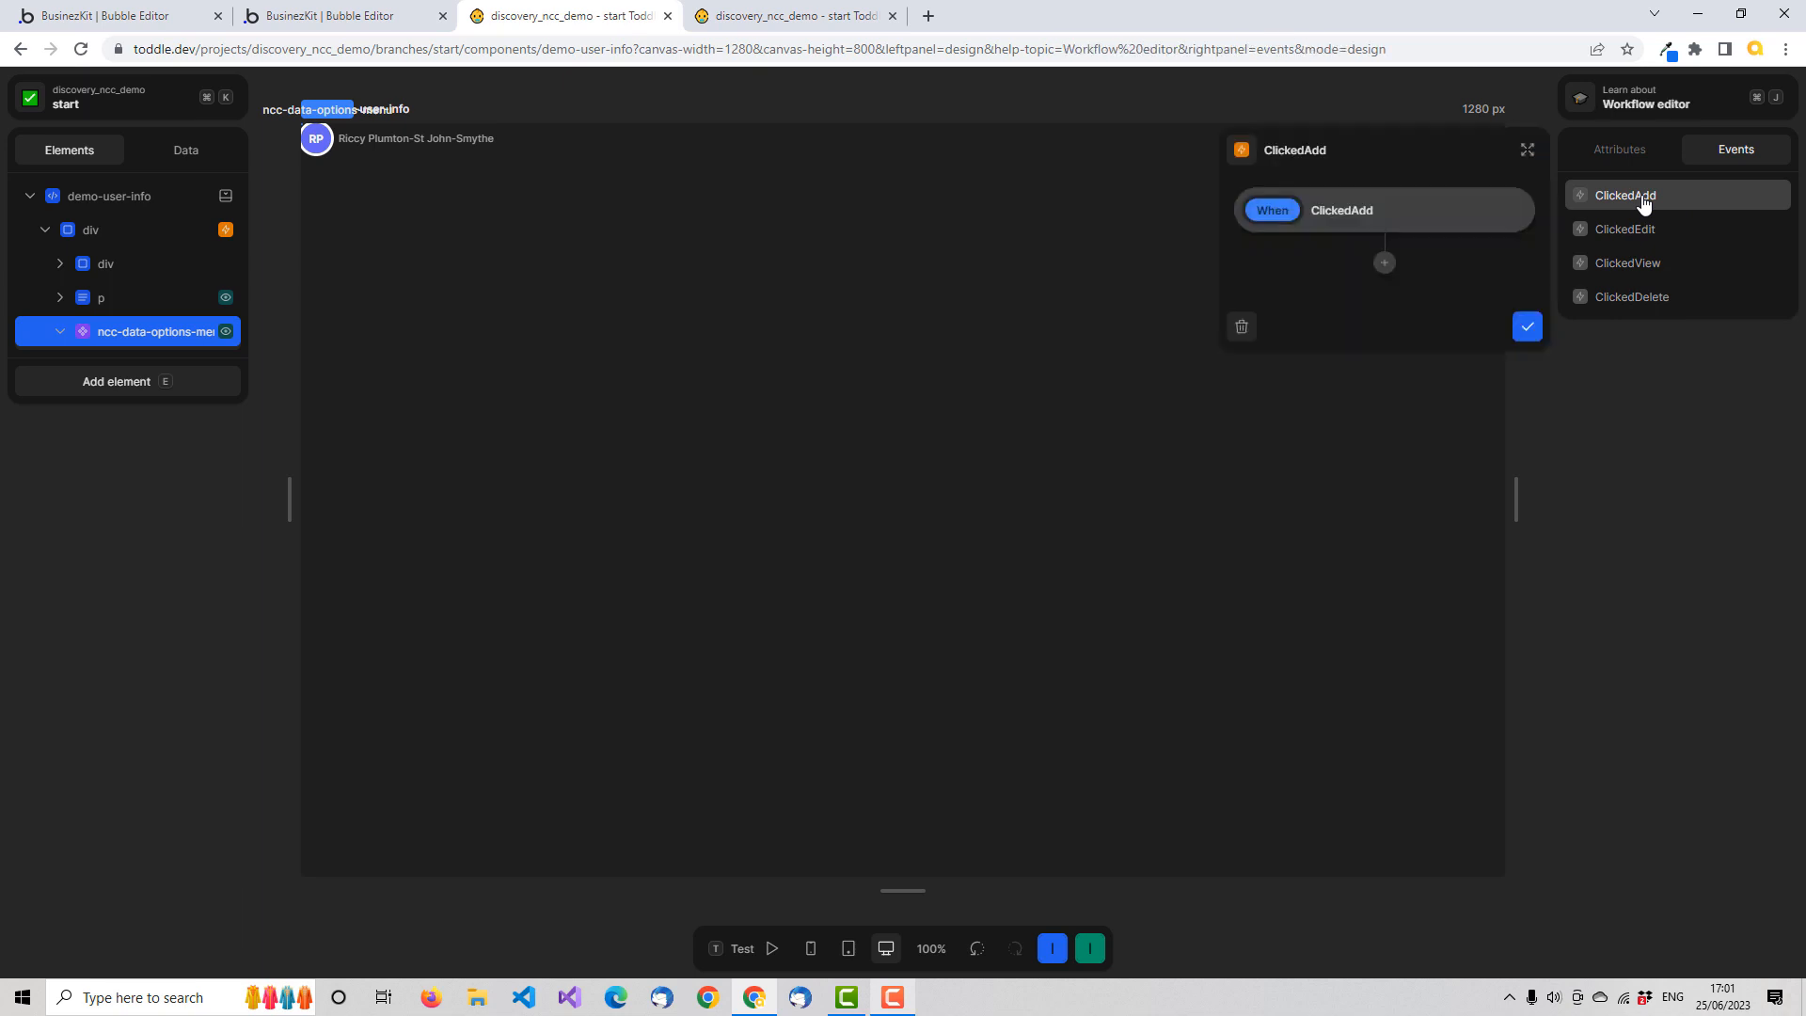
pyautogui.click(1386, 266)
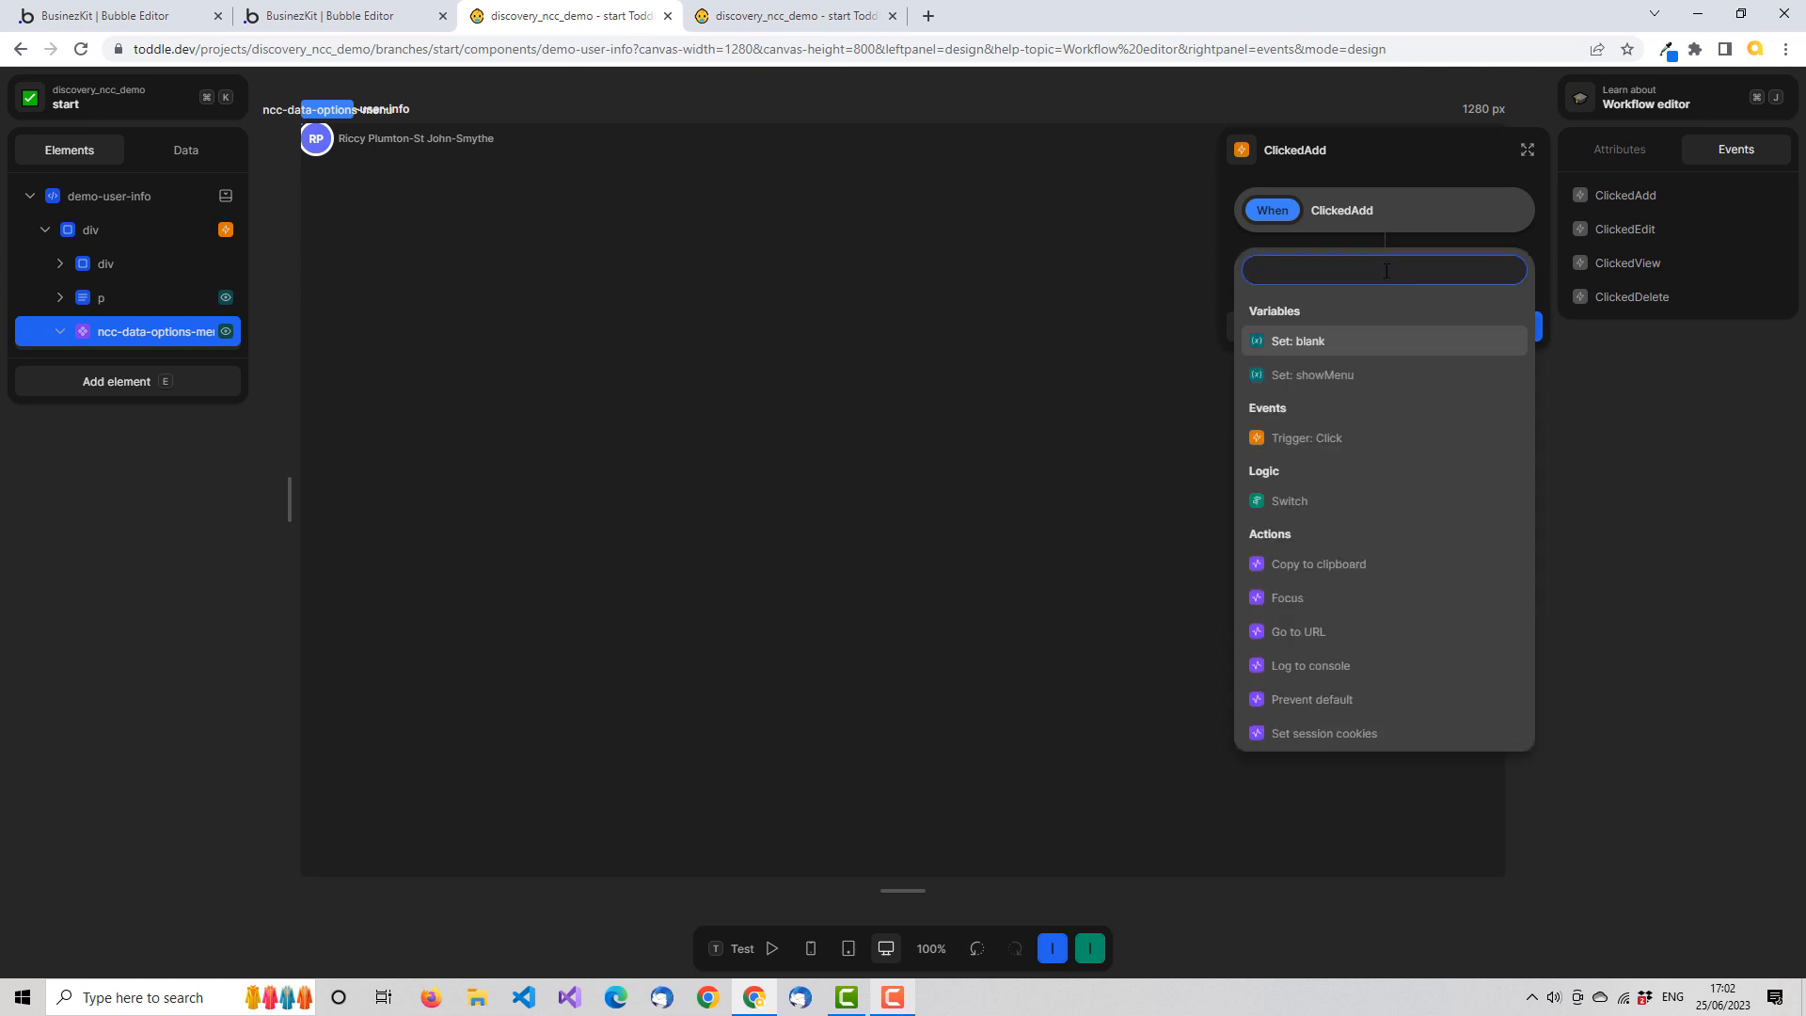
pyautogui.click(1346, 437)
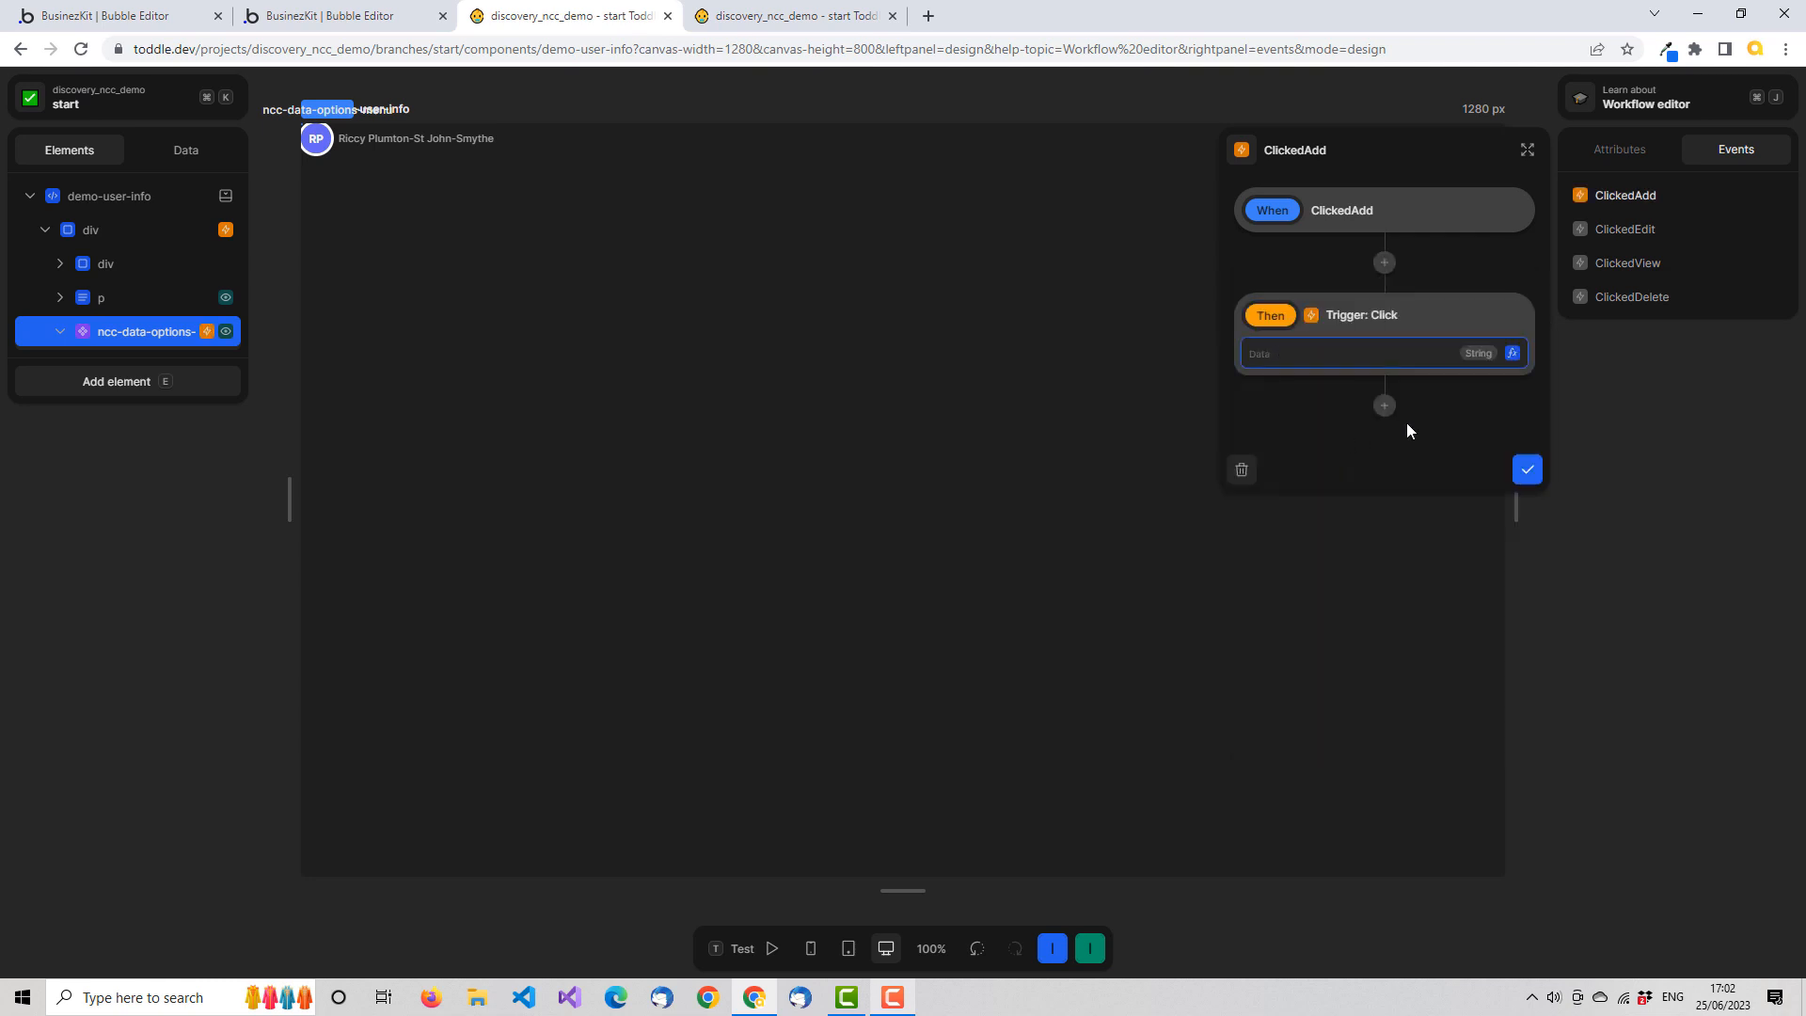
# Replace the Event node in the ClickedAdd trigger's data formula with an Object that has the keys id and task
pyautogui.click(1512, 354)
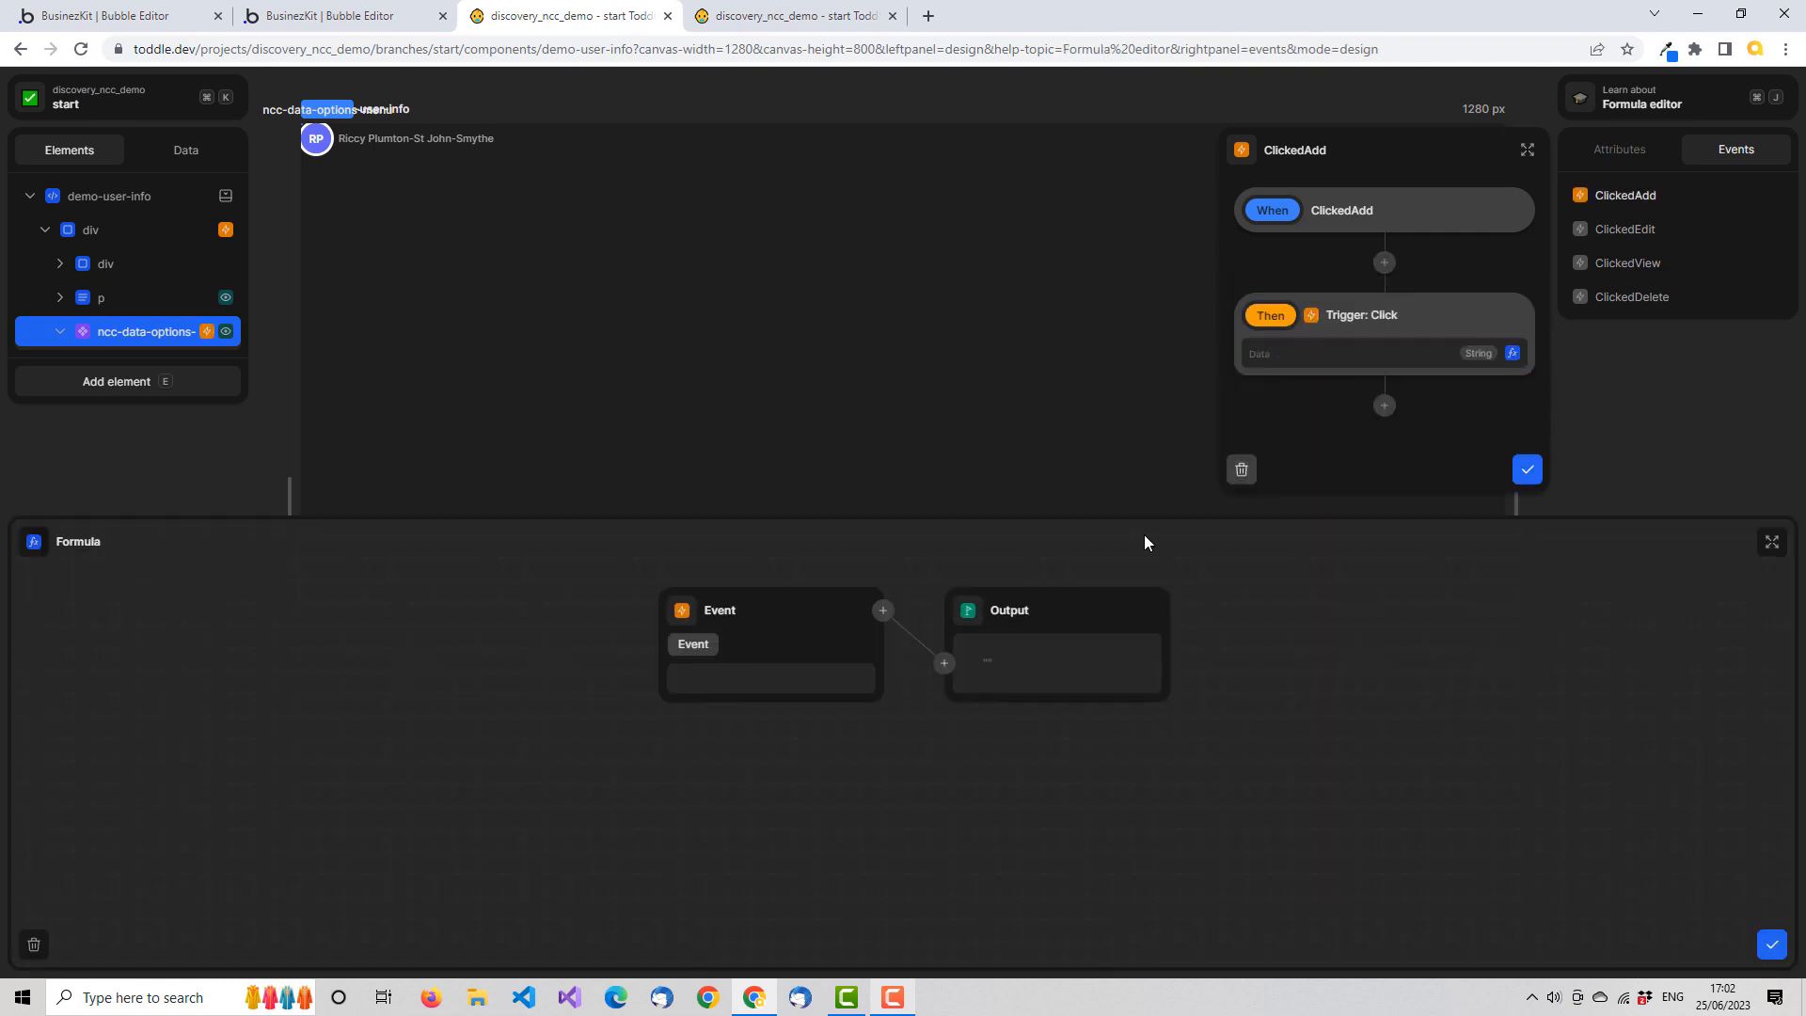
pyautogui.click(682, 611)
pyautogui.write('obj')
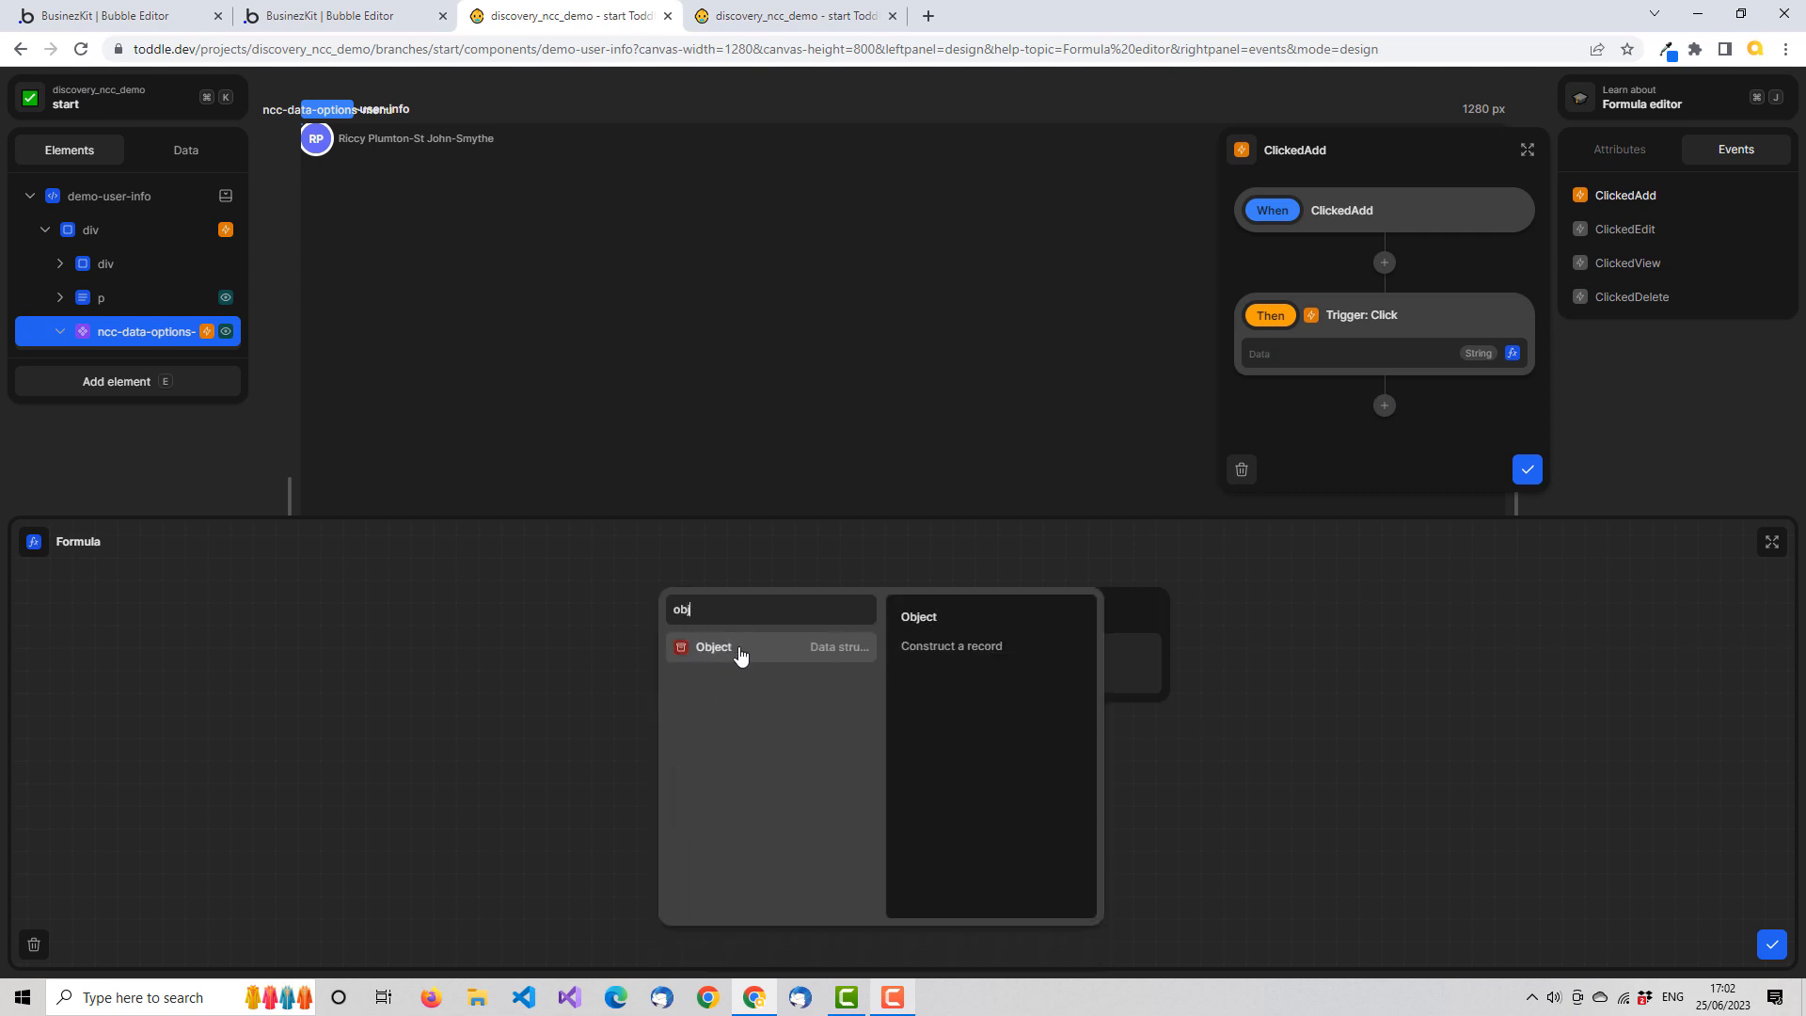
pyautogui.click(740, 648)
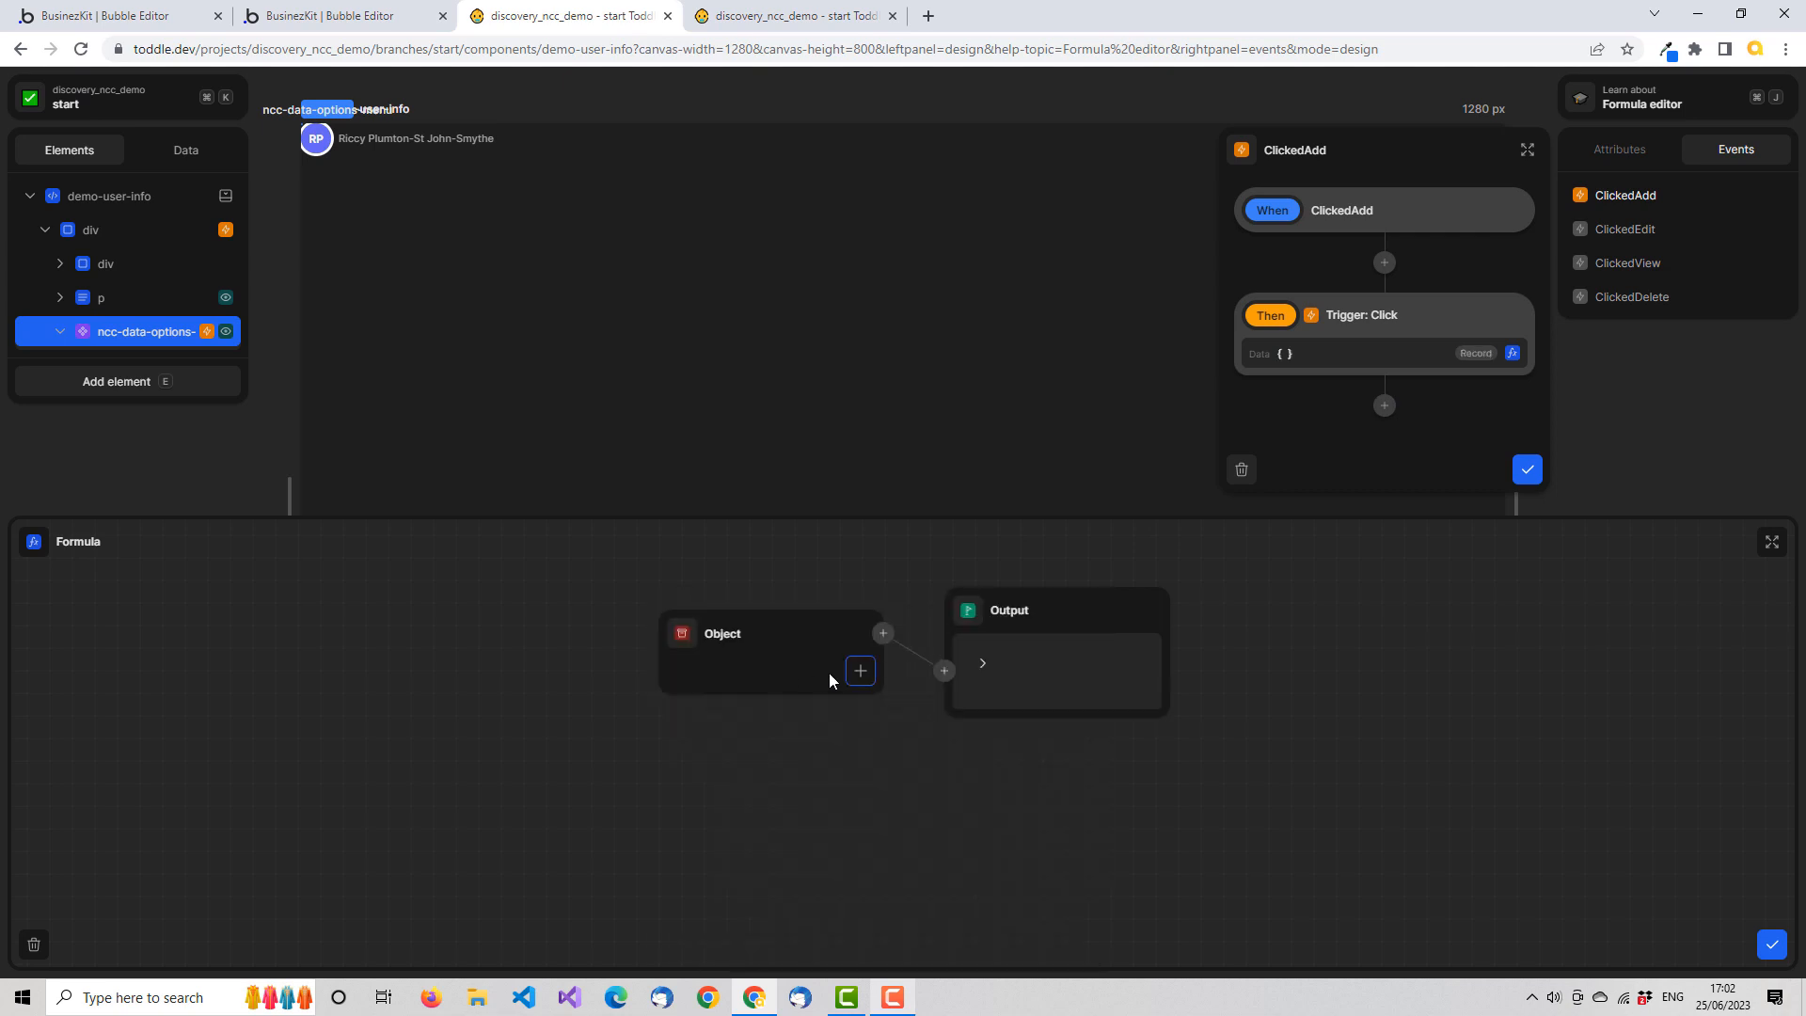
pyautogui.click(861, 671)
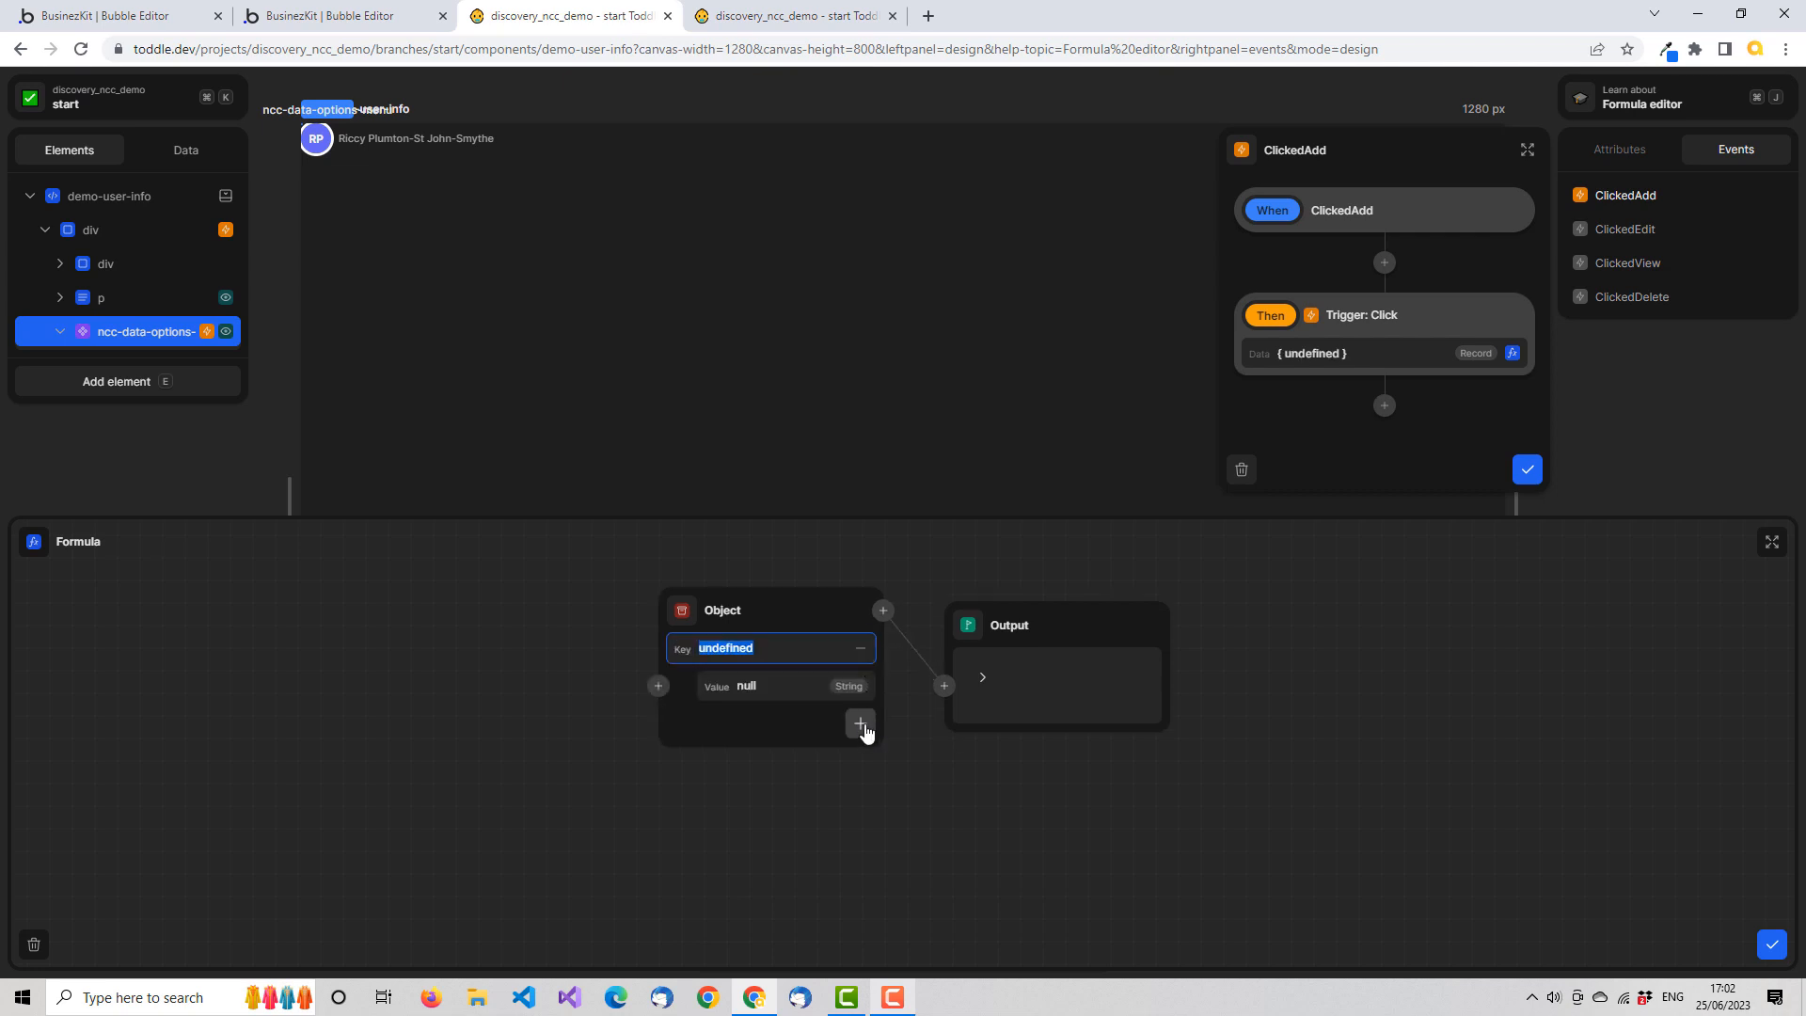
pyautogui.click(861, 725)
pyautogui.click(744, 648)
pyautogui.write('id')
pyautogui.press('Tab')
pyautogui.click(704, 725)
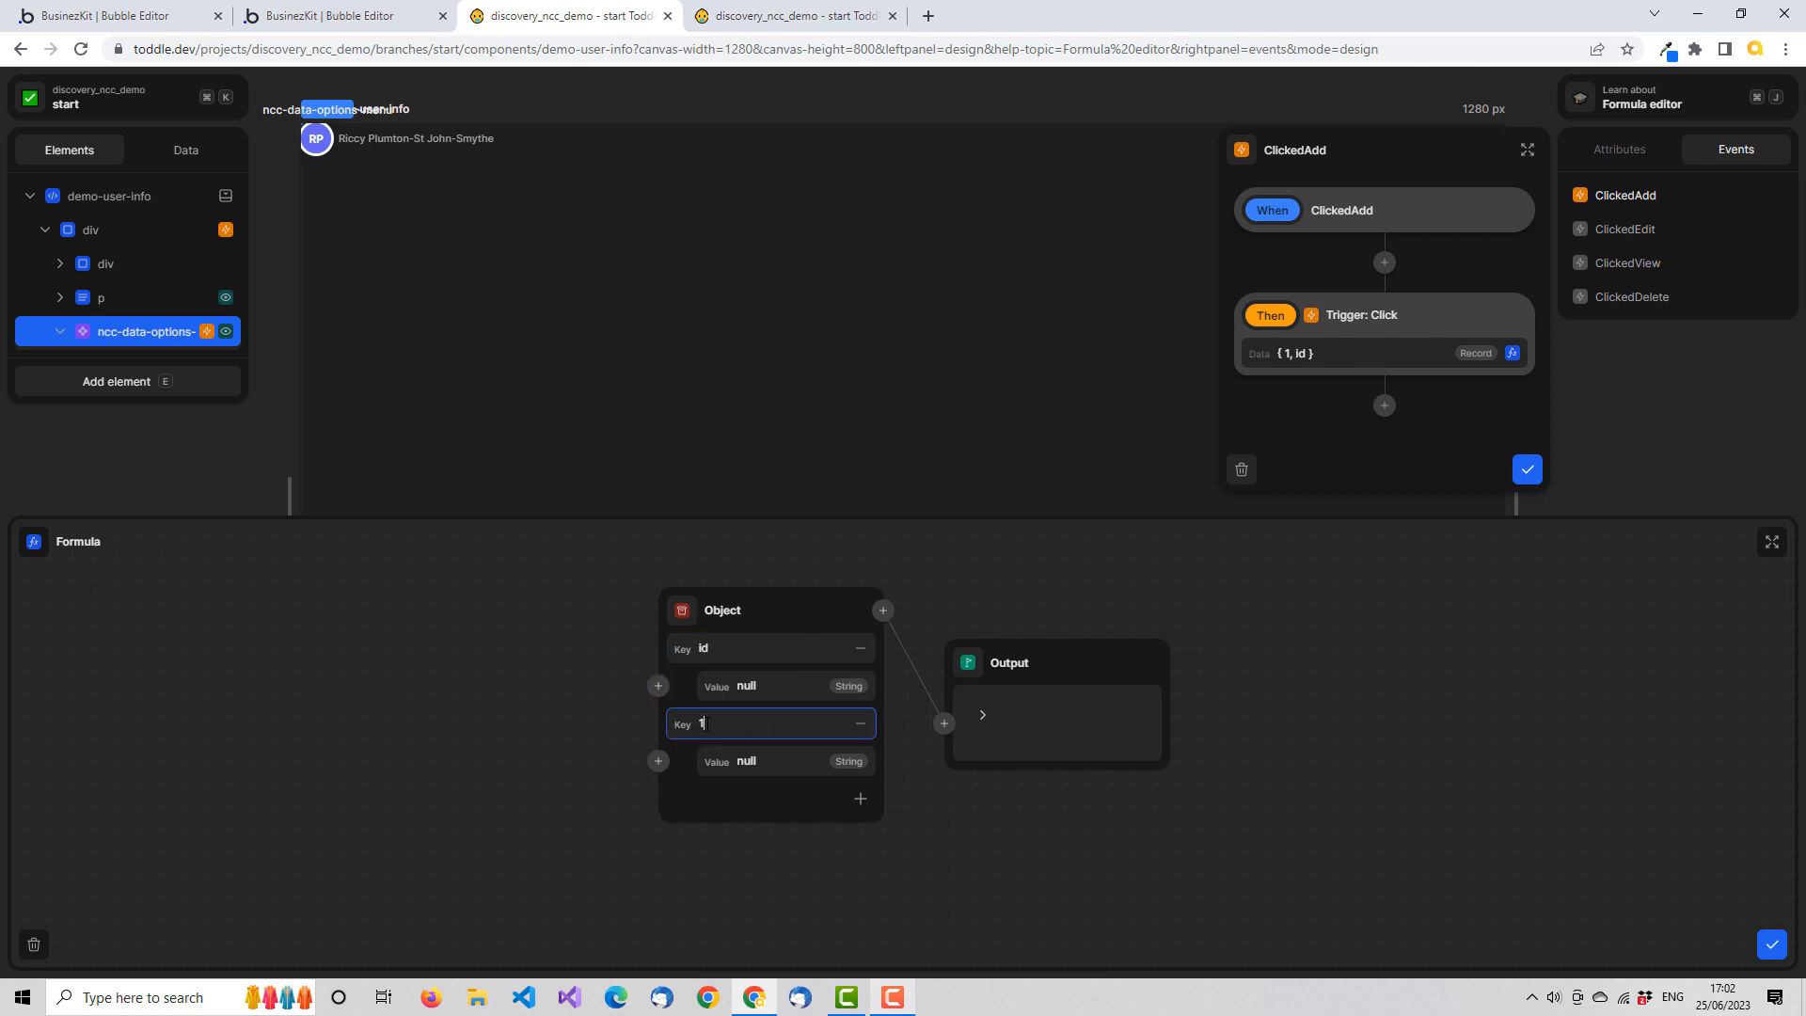
pyautogui.write('task')
pyautogui.press('Tab')
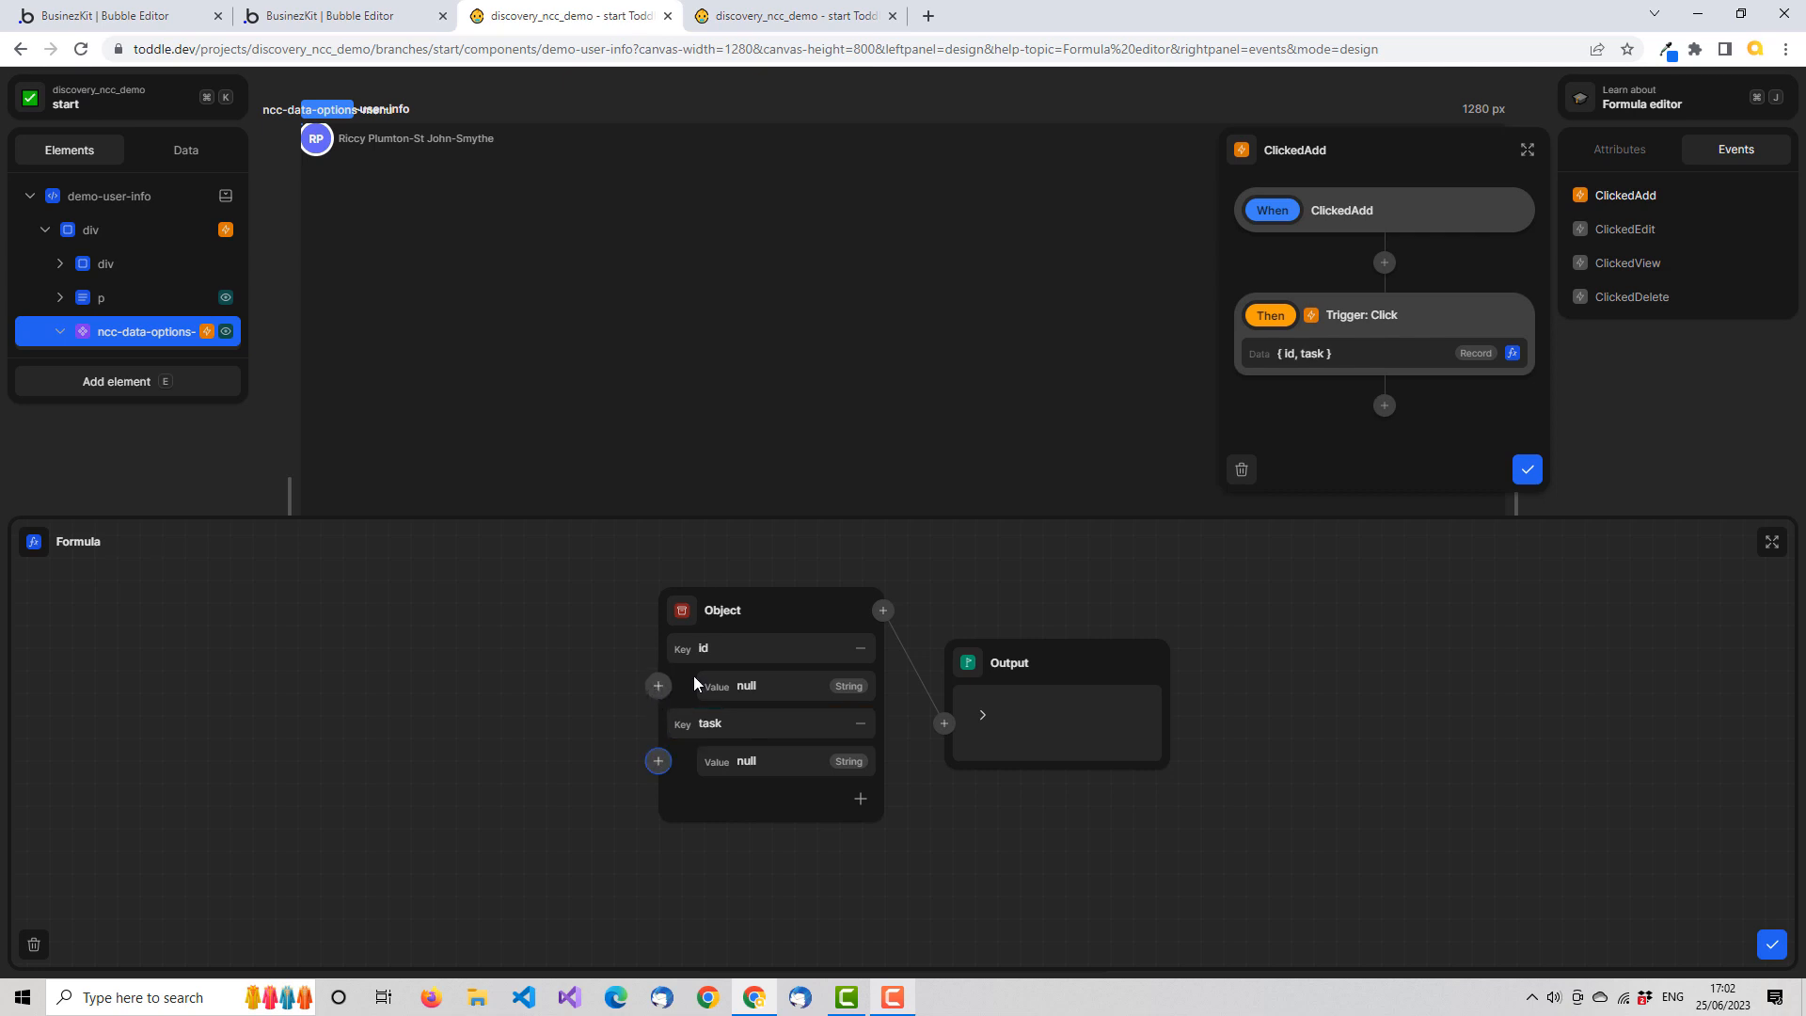
# Feed the id key from the user attribute's id, set the task value to add, and save the ClickedAdd workflow
pyautogui.click(658, 686)
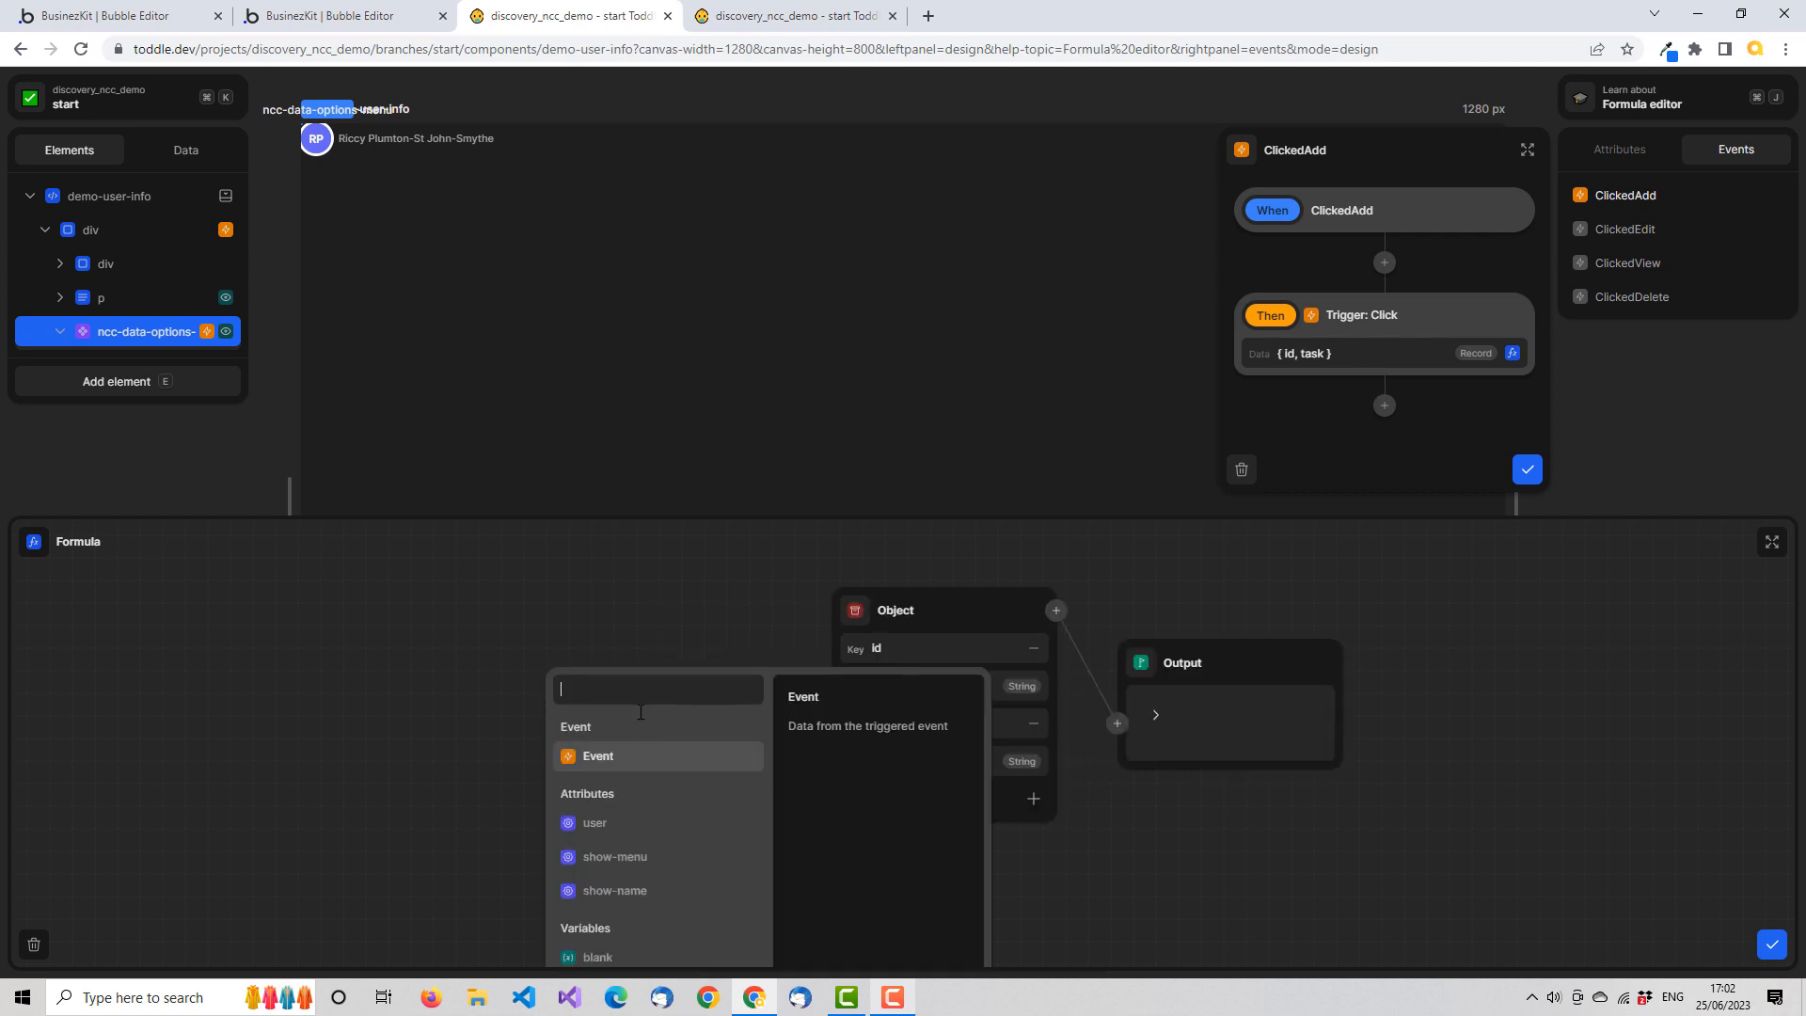
pyautogui.click(611, 829)
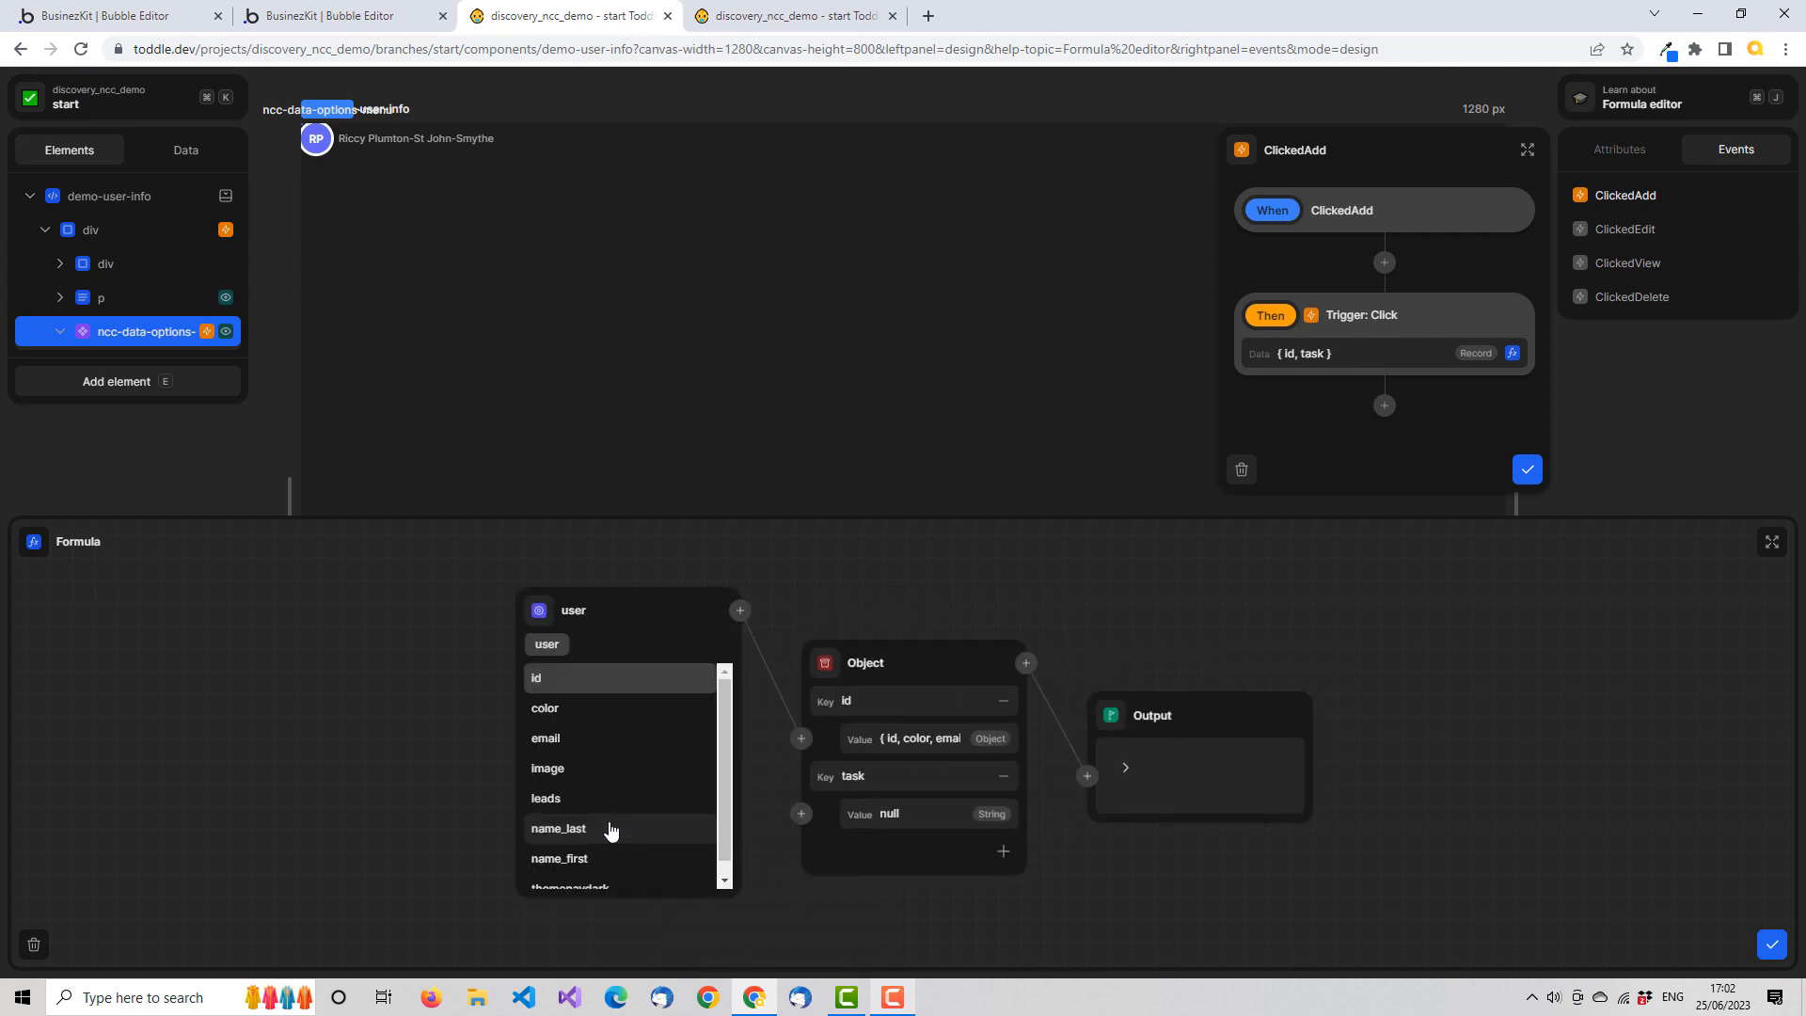
pyautogui.click(567, 675)
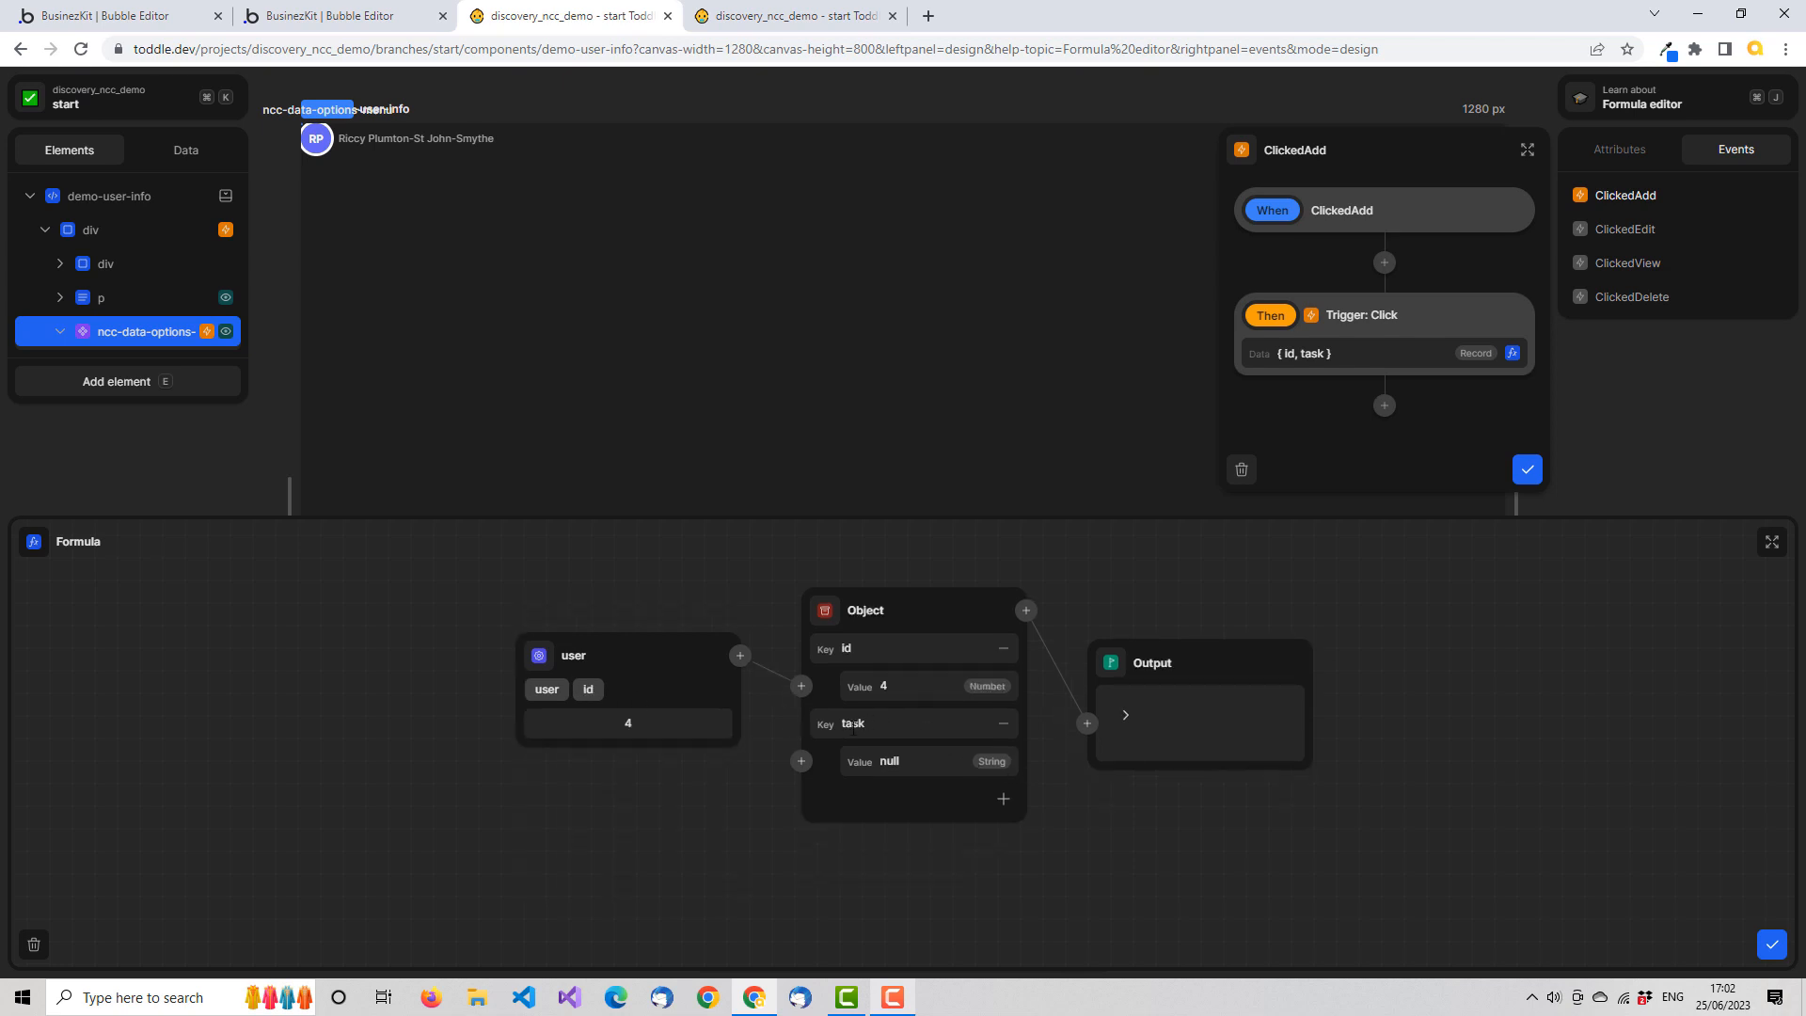
pyautogui.doubleClick(890, 761)
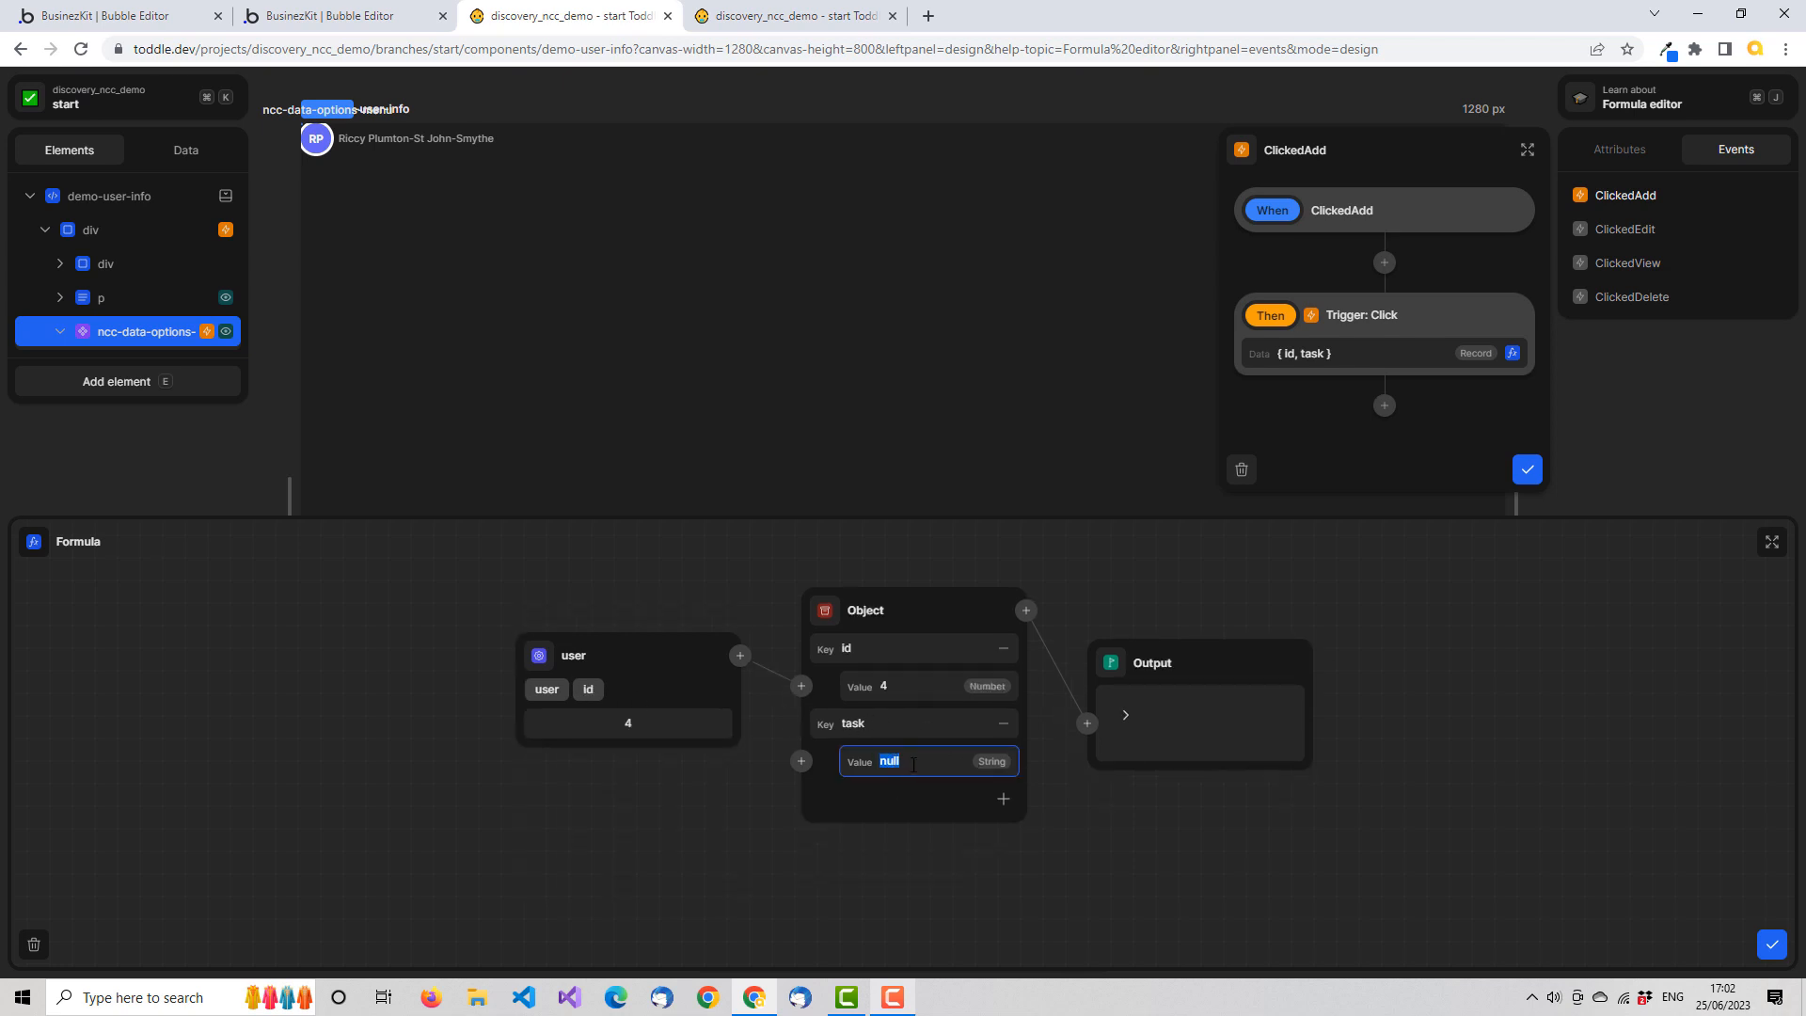
pyautogui.write('add')
pyautogui.press('Tab')
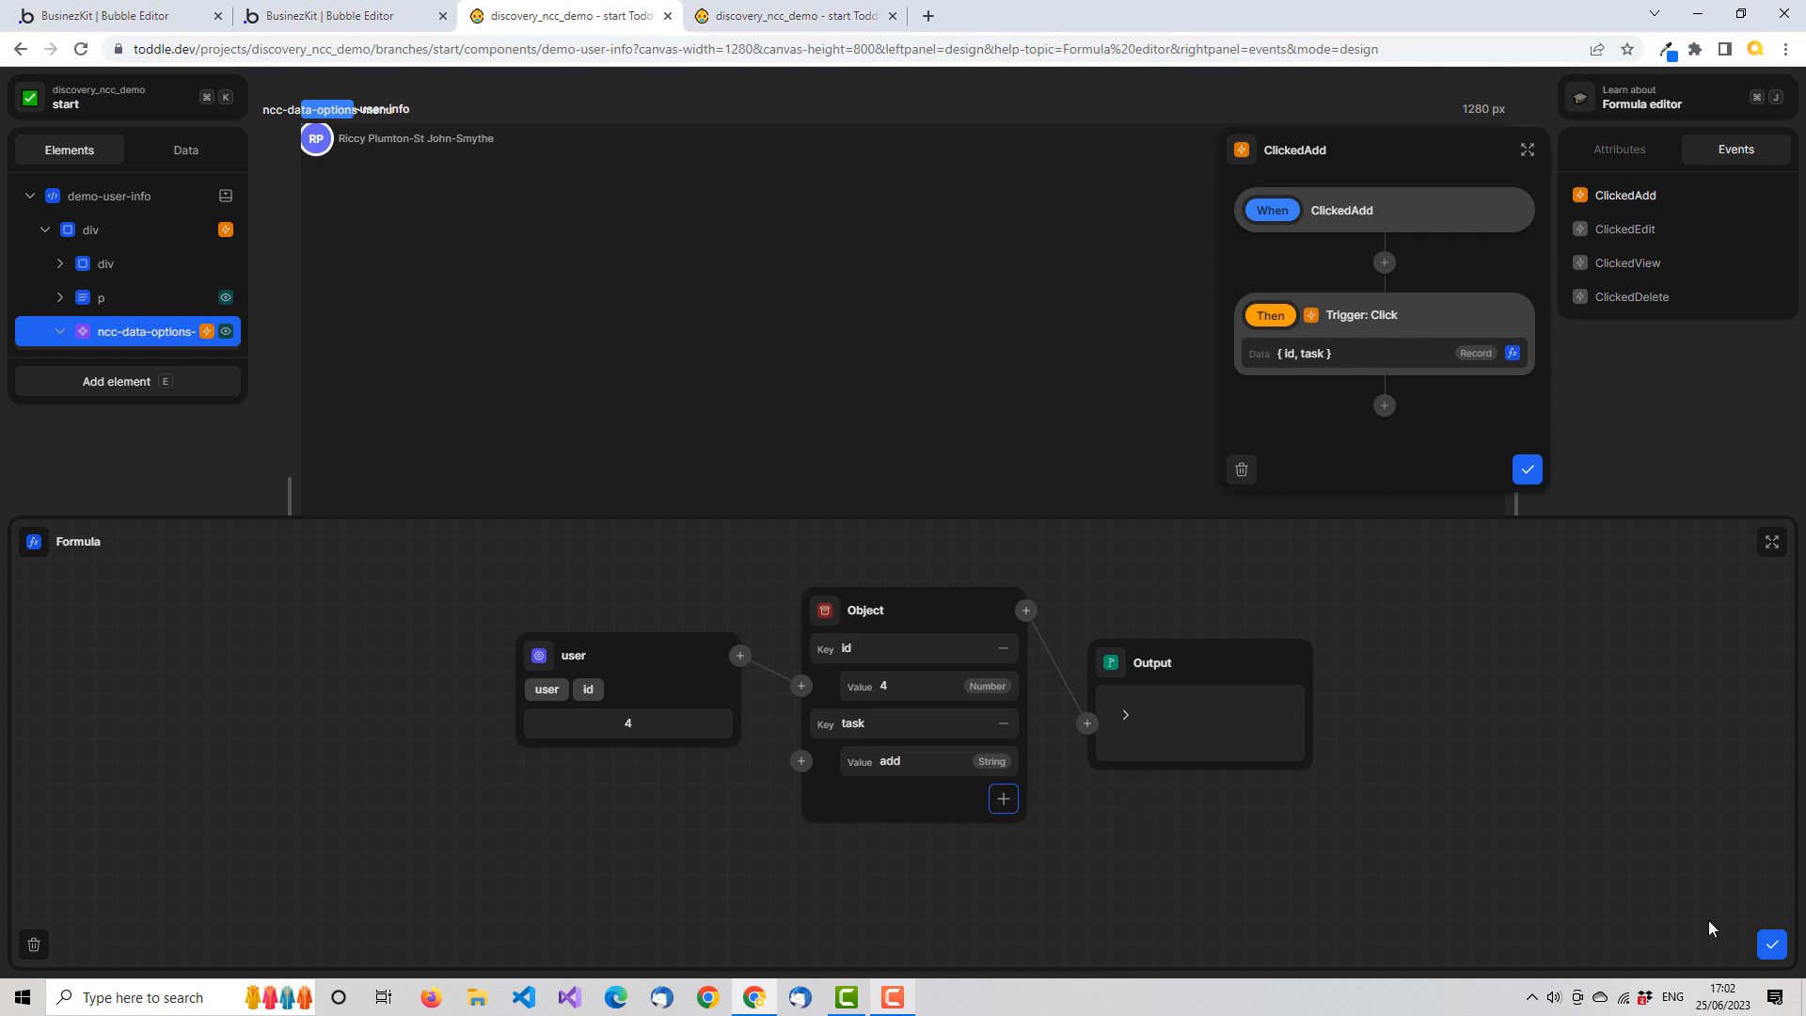
pyautogui.click(1145, 734)
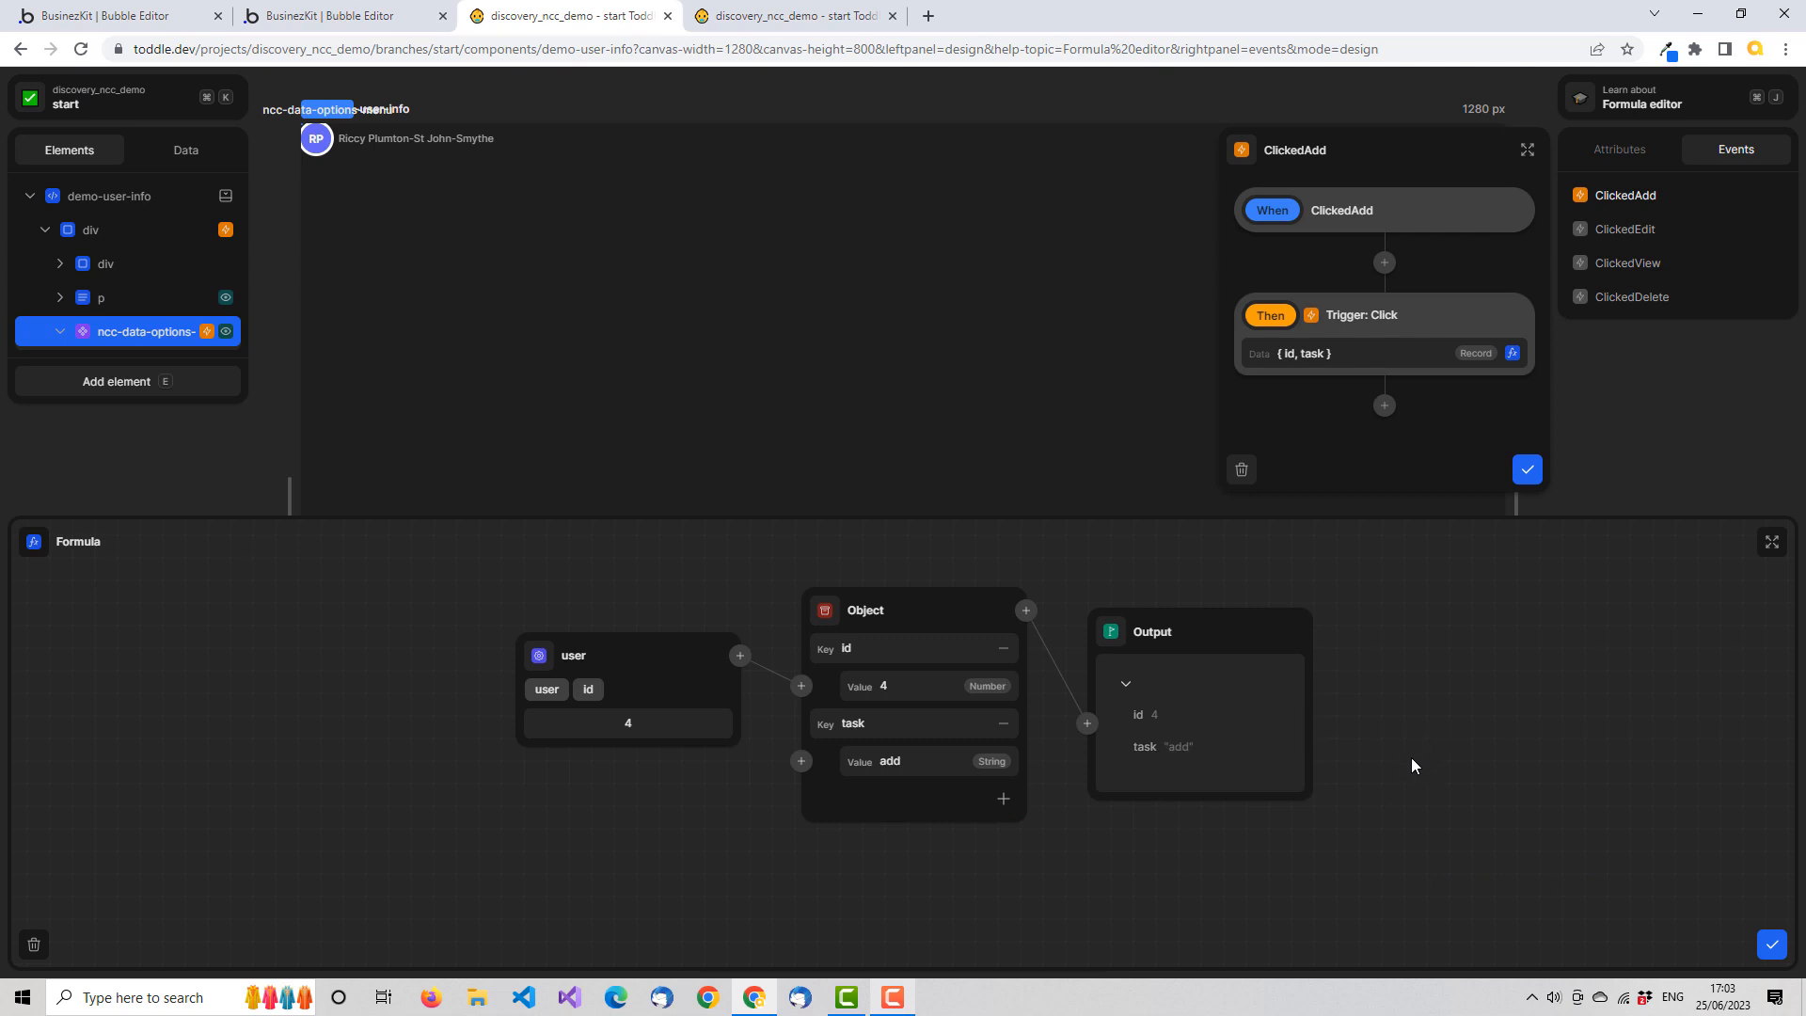
pyautogui.click(1772, 944)
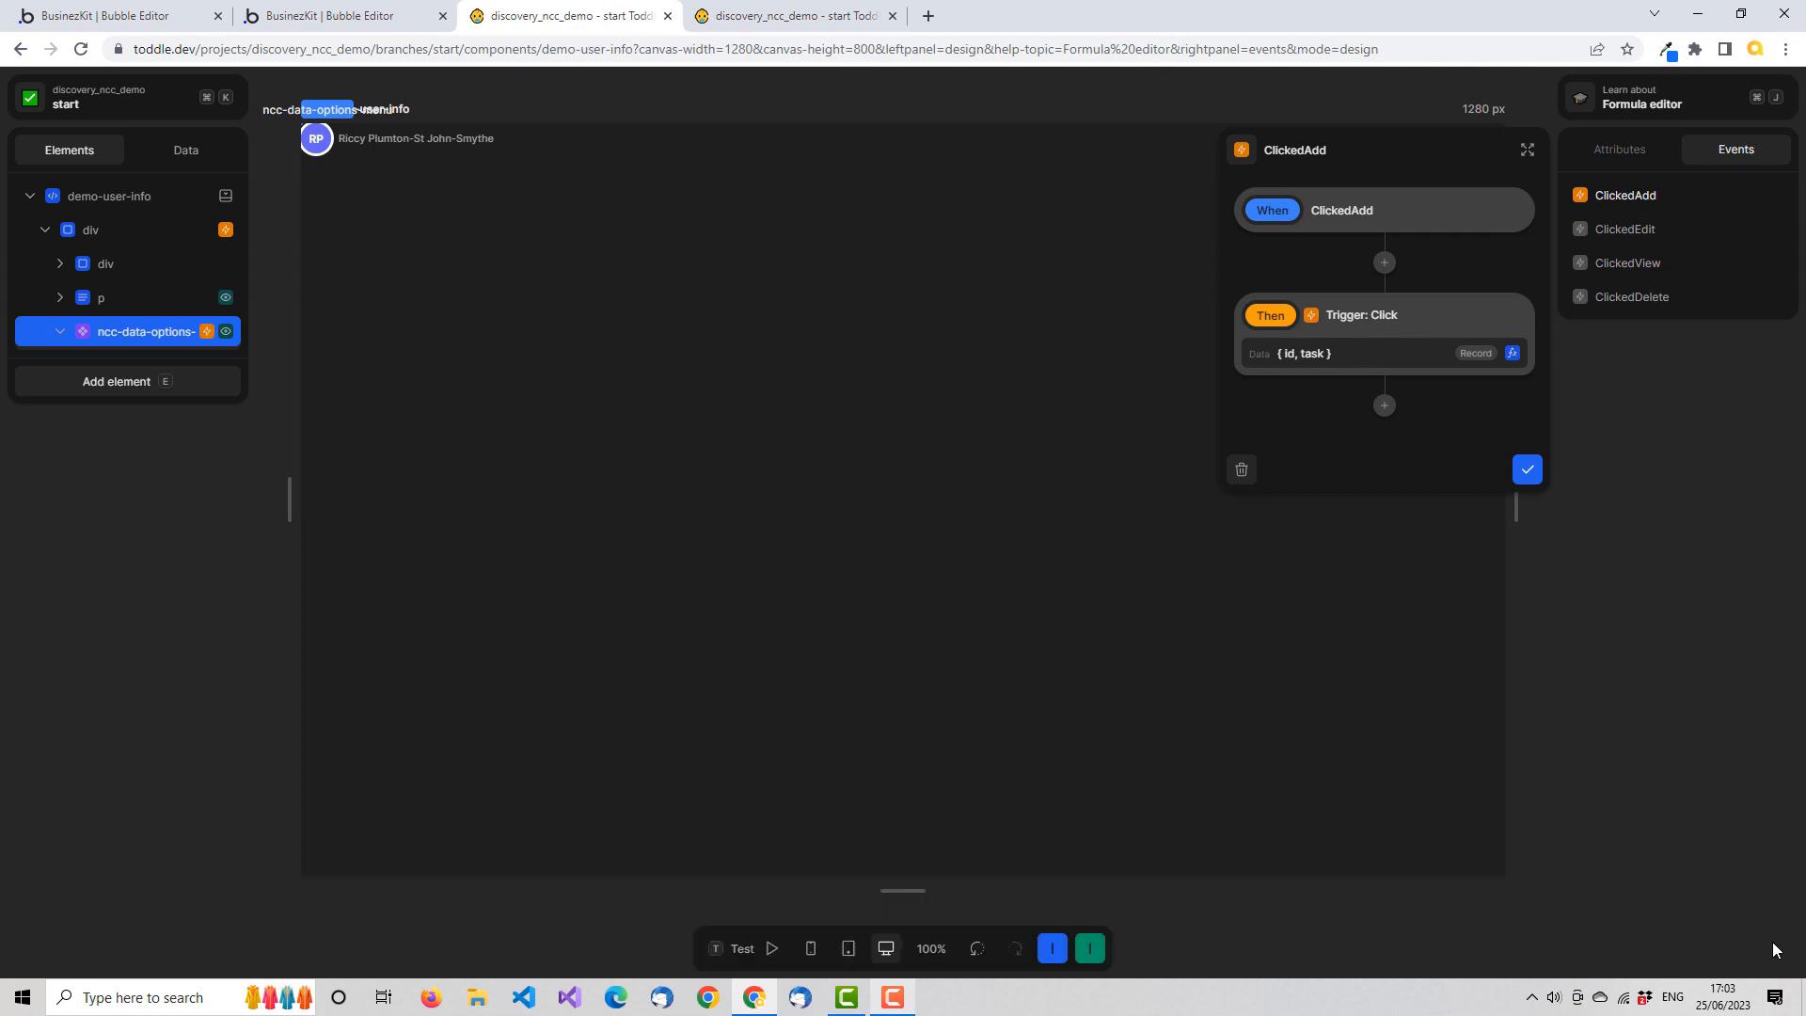
pyautogui.click(1539, 473)
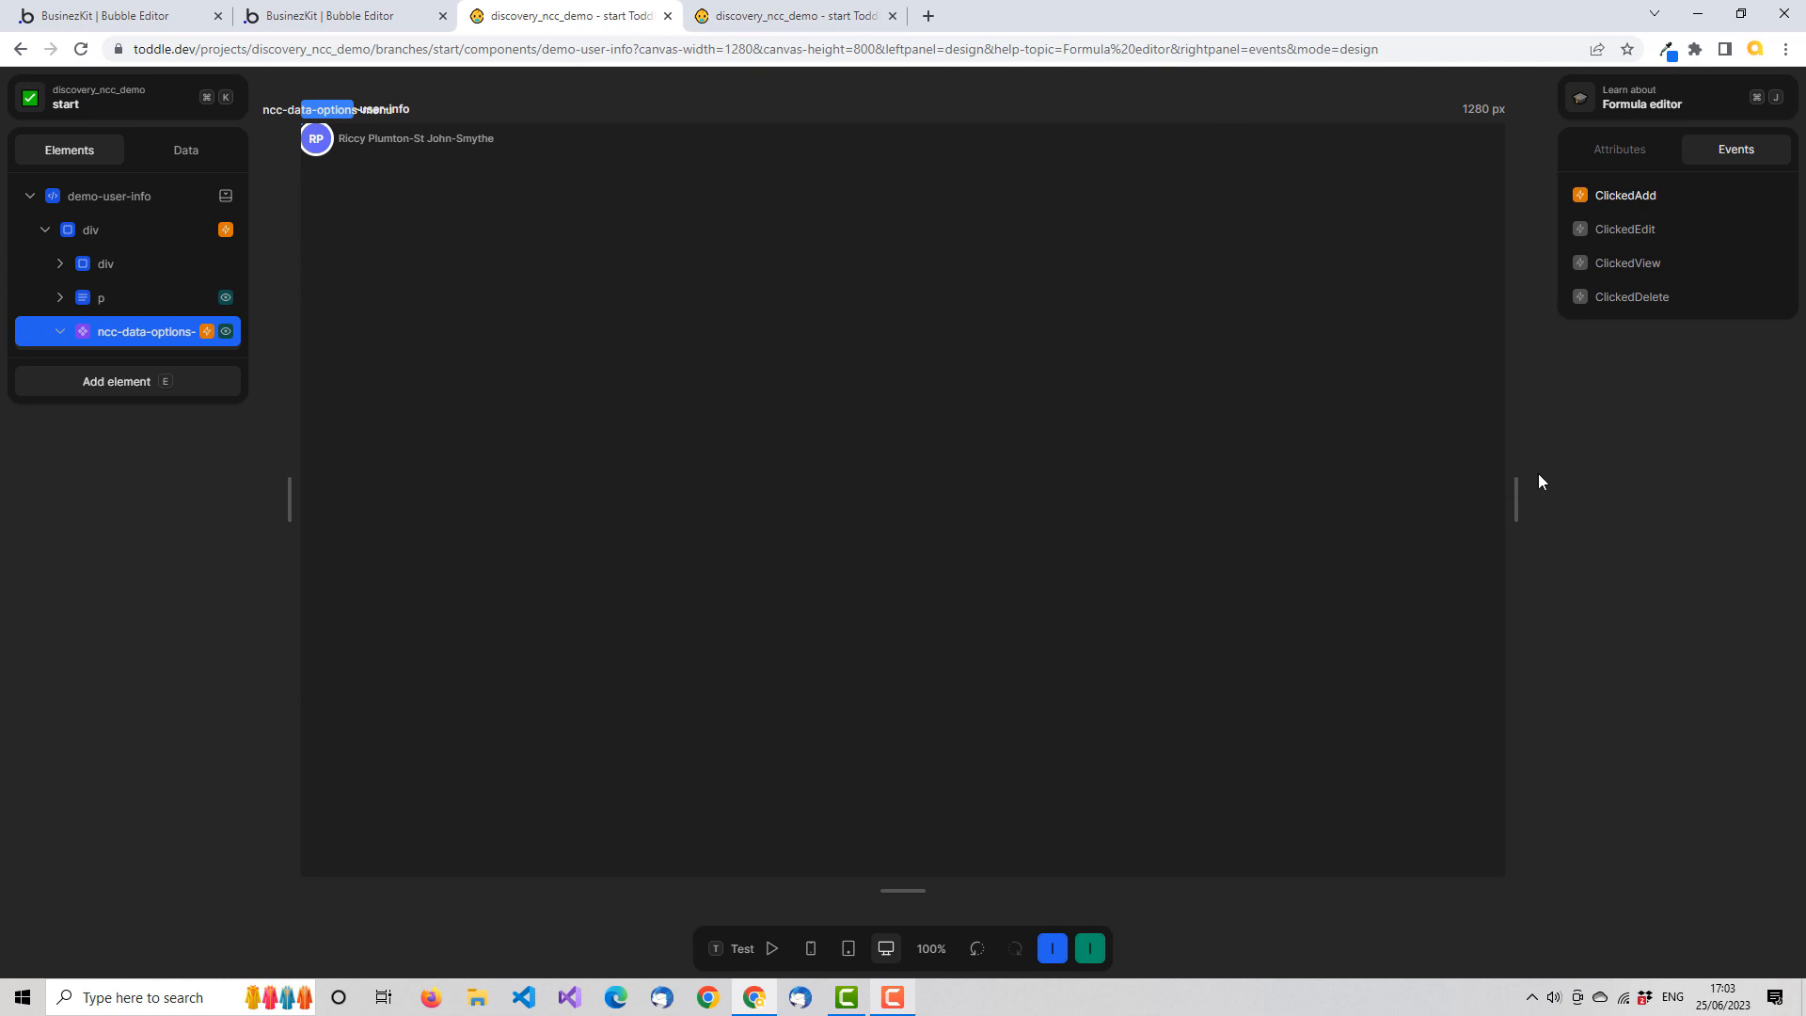
# Add a Trigger: Click action to the ClickedEdit event of ncc-data-options-menu
pyautogui.click(1655, 234)
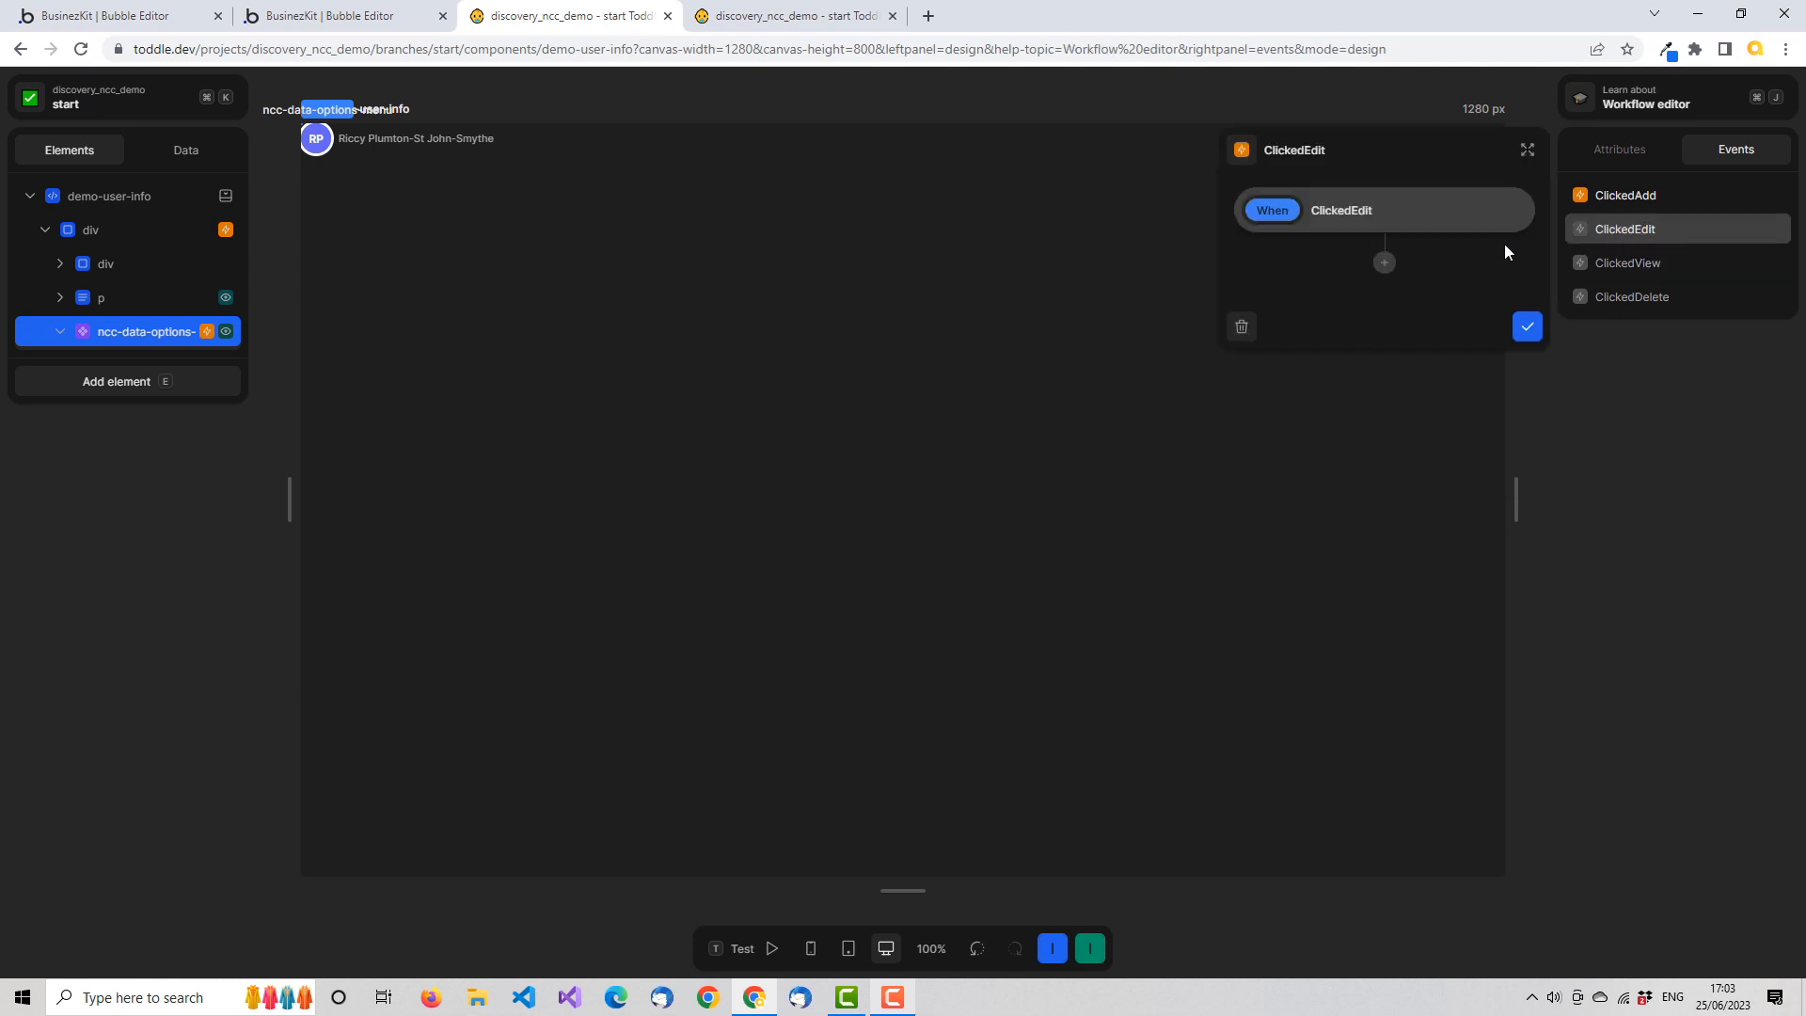
pyautogui.click(1385, 265)
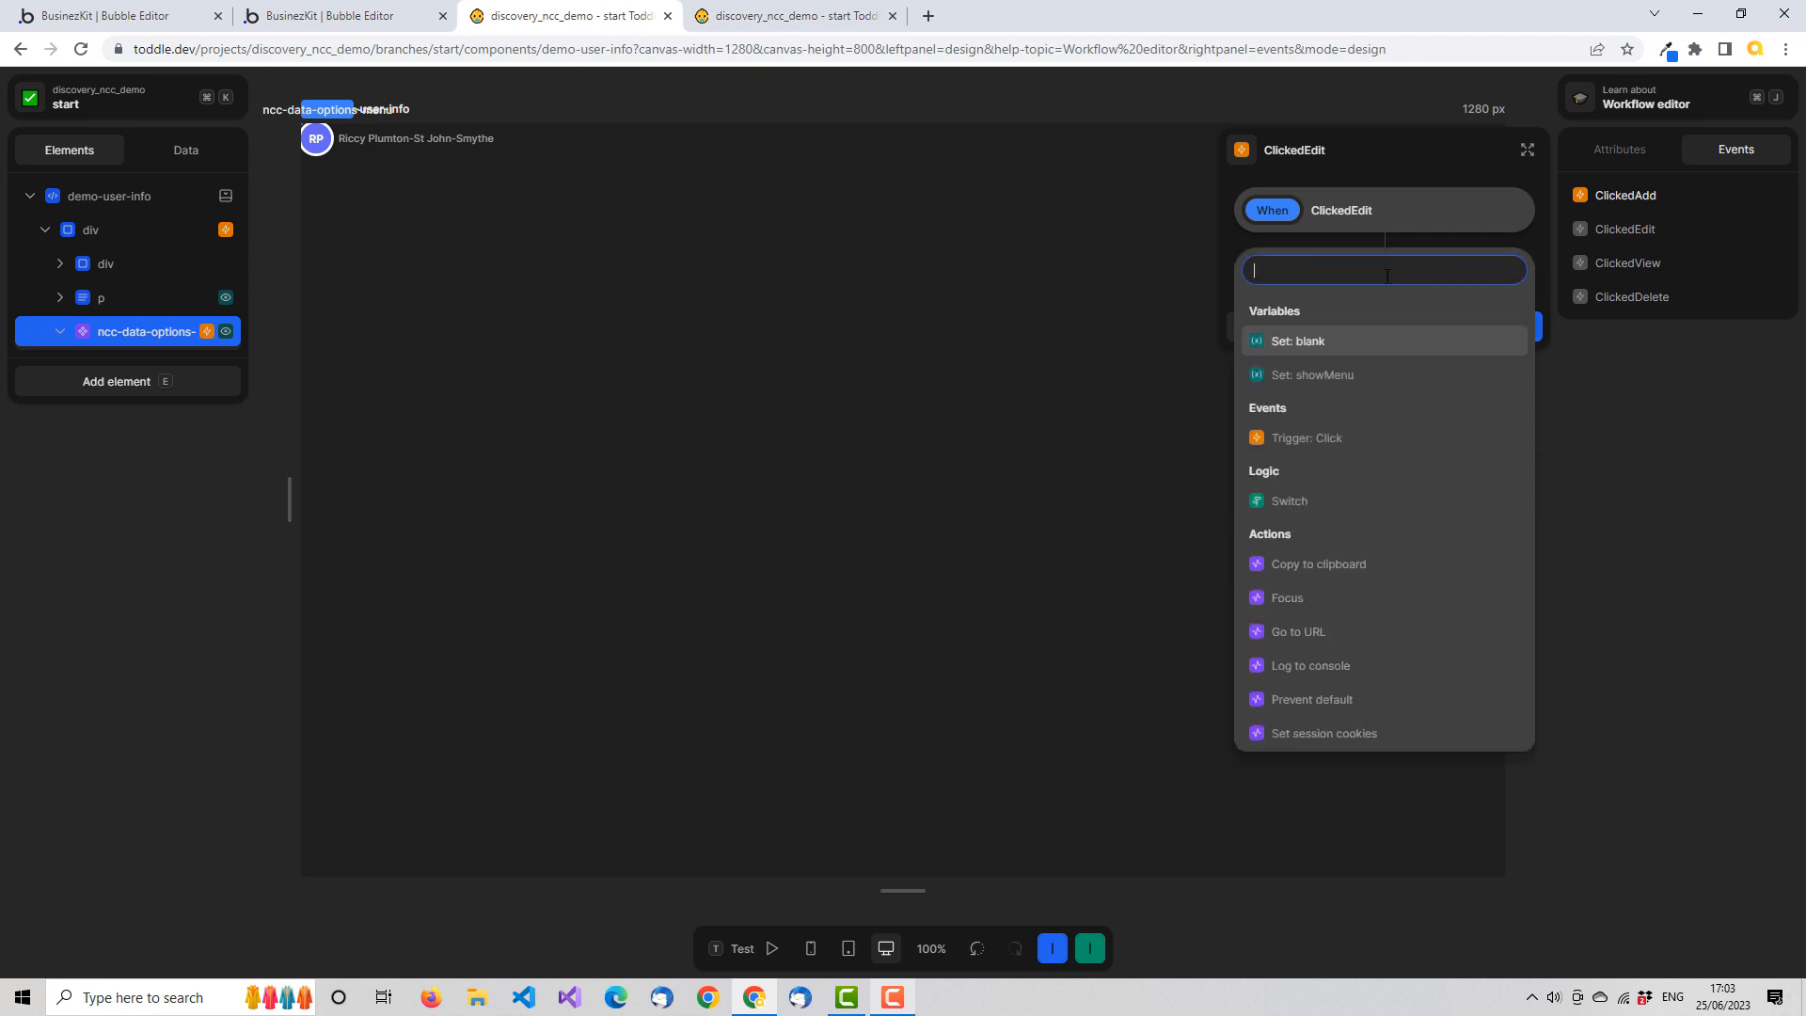
pyautogui.click(1349, 436)
# Make the ClickedEdit trigger's data an Object with an id key fed from the user attribute's id
pyautogui.click(1512, 353)
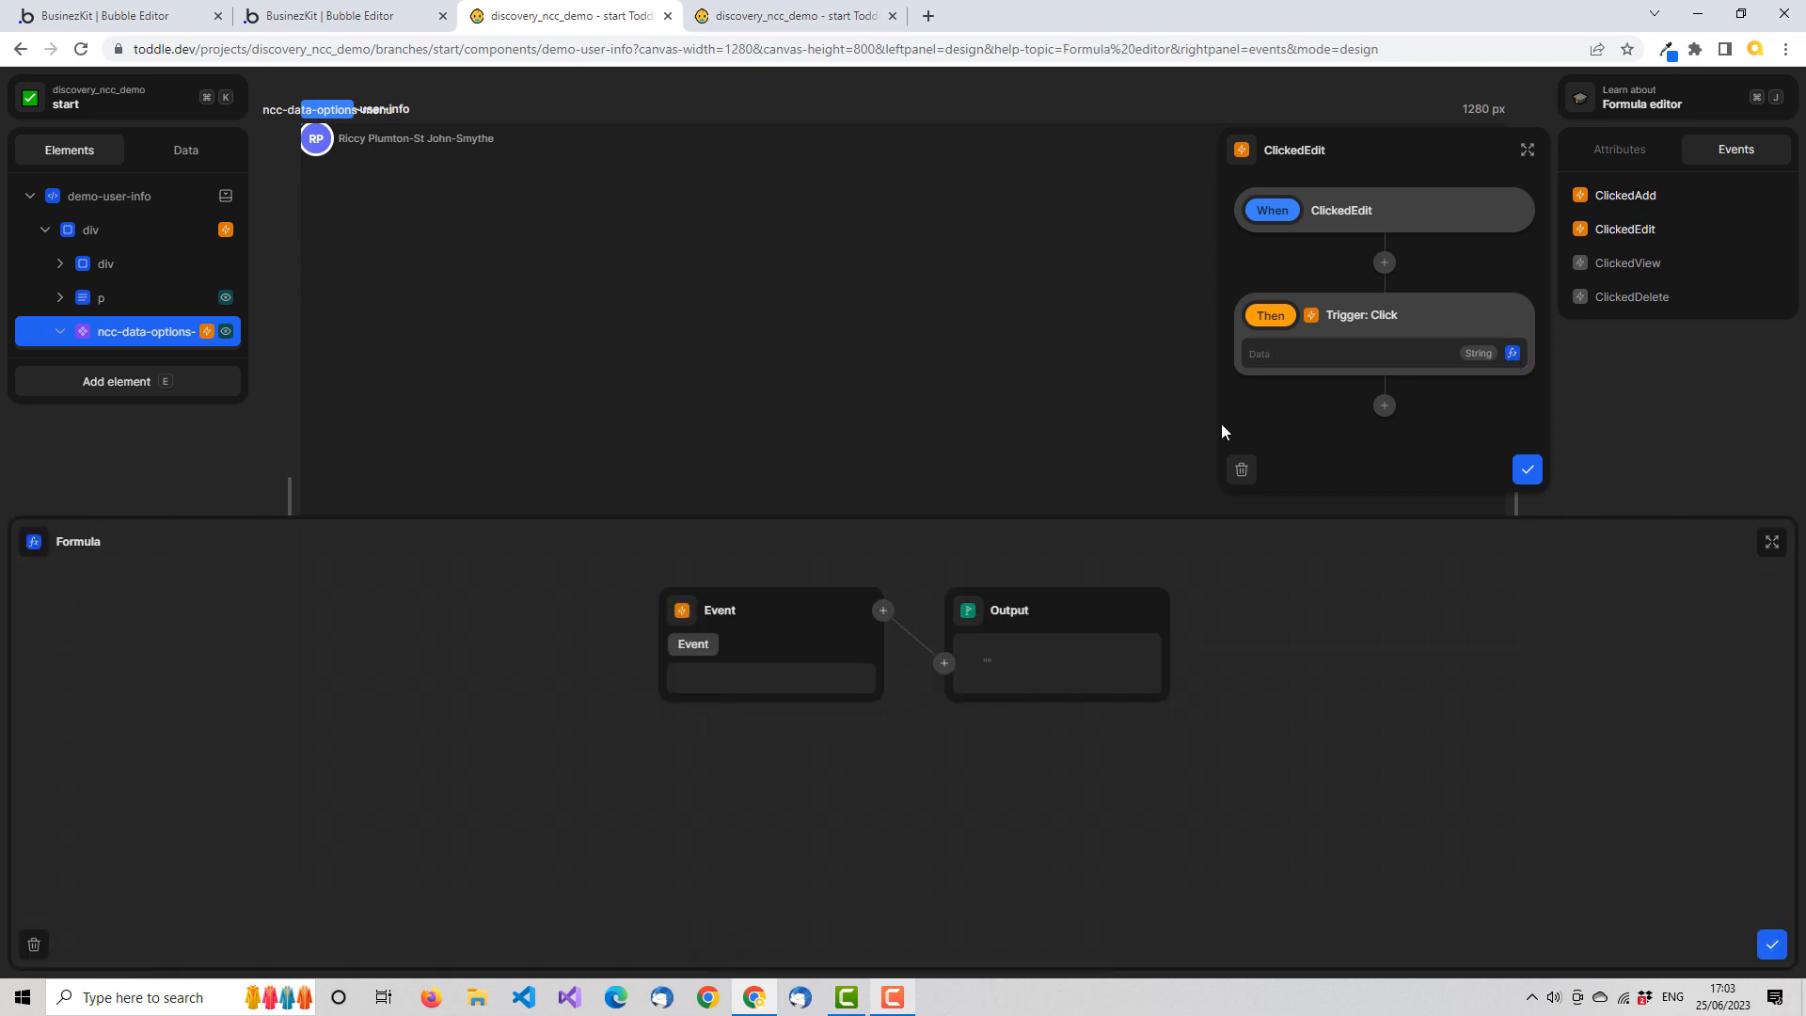
pyautogui.click(687, 614)
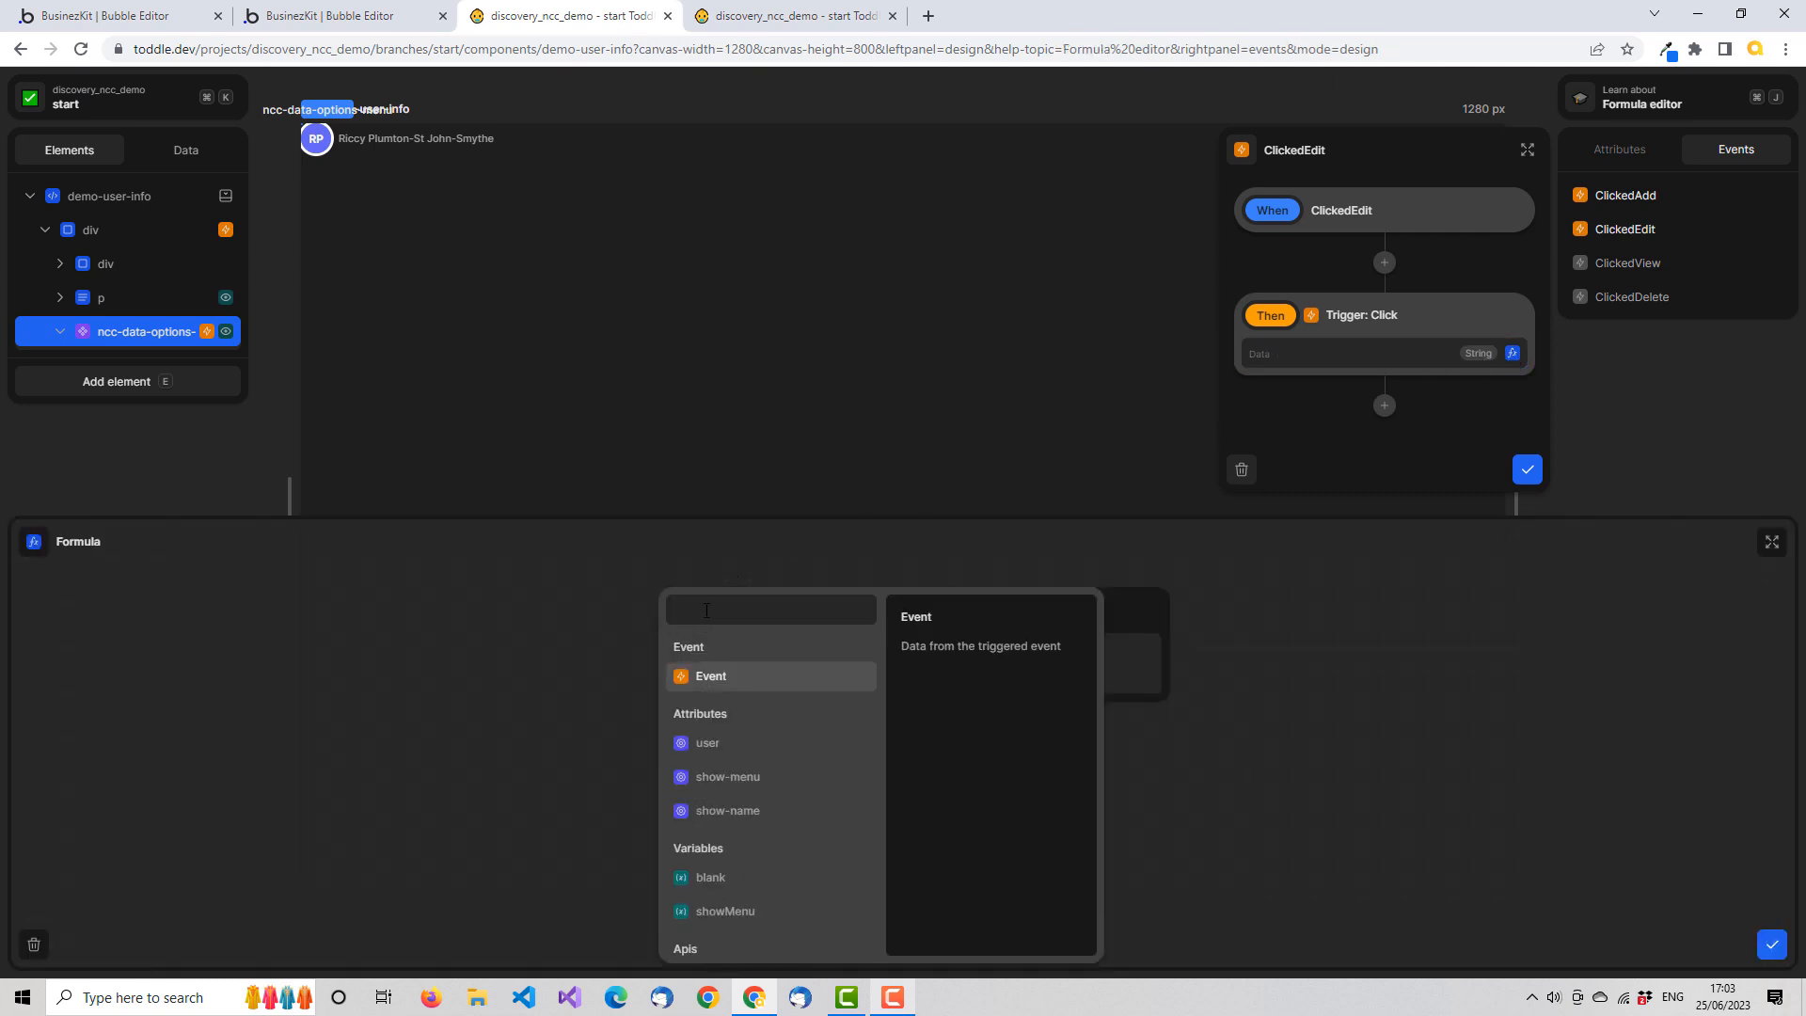
pyautogui.write('ob')
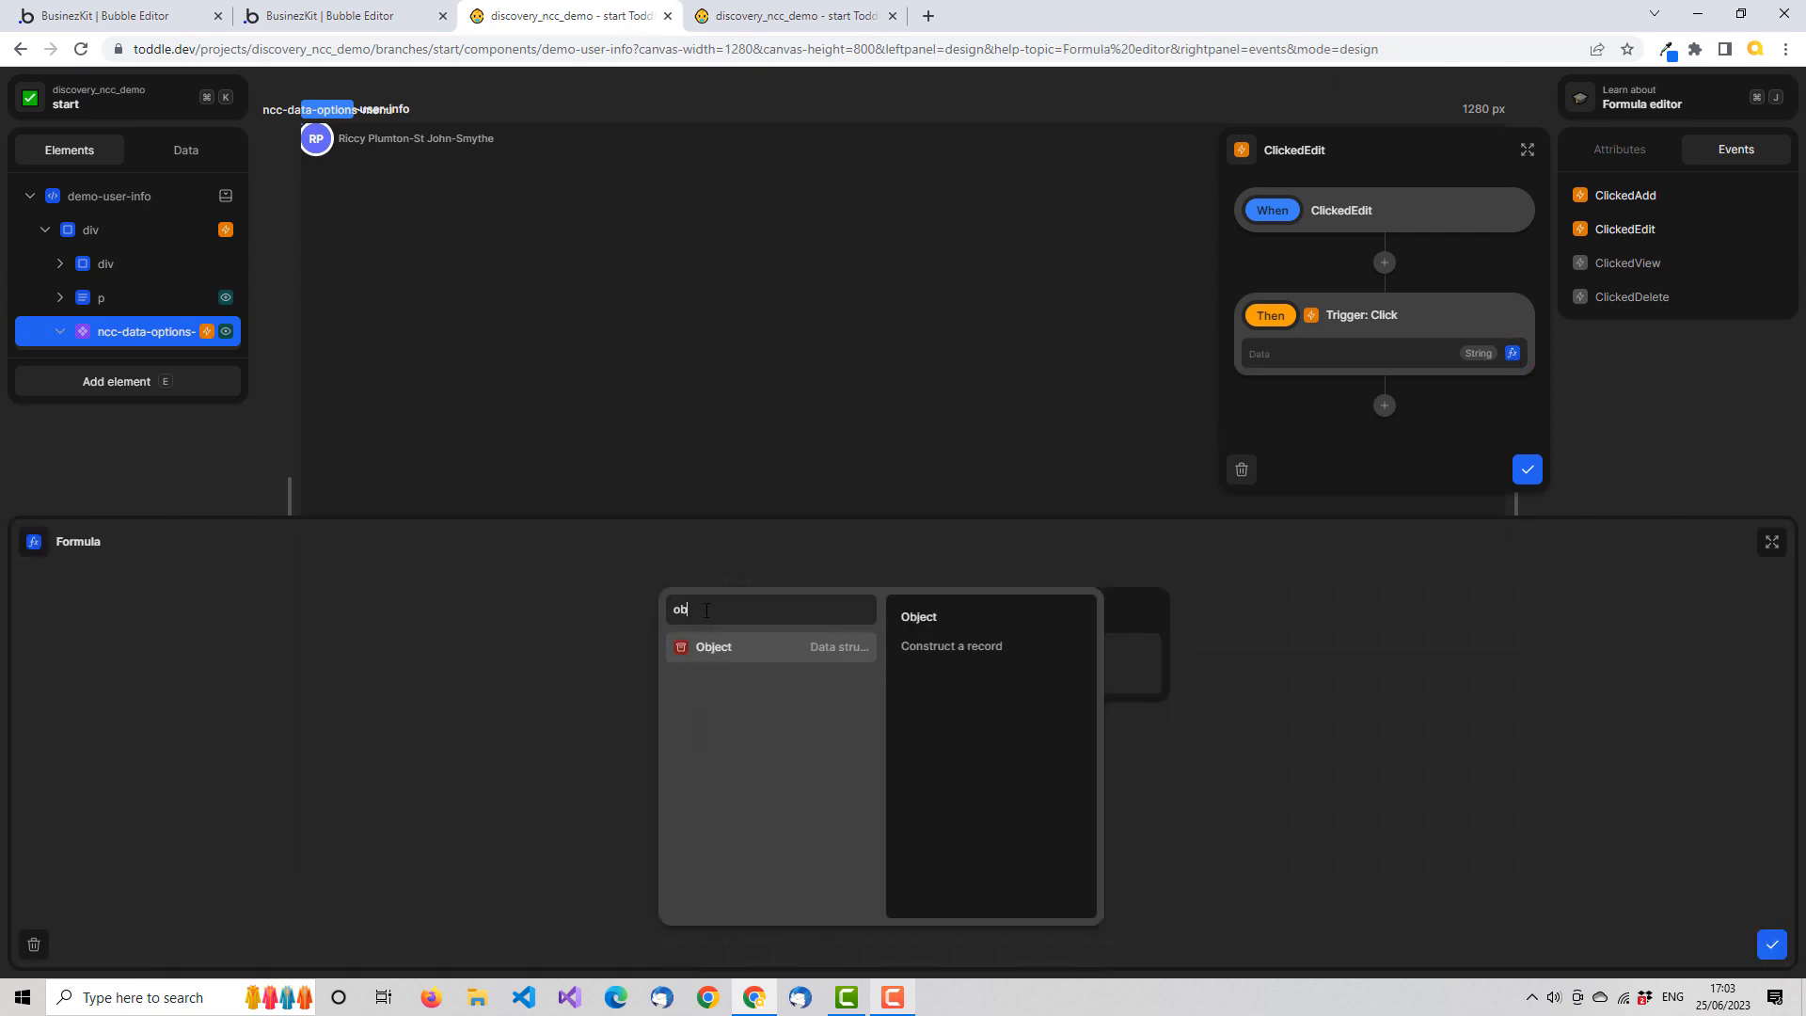
pyautogui.click(743, 652)
pyautogui.click(860, 670)
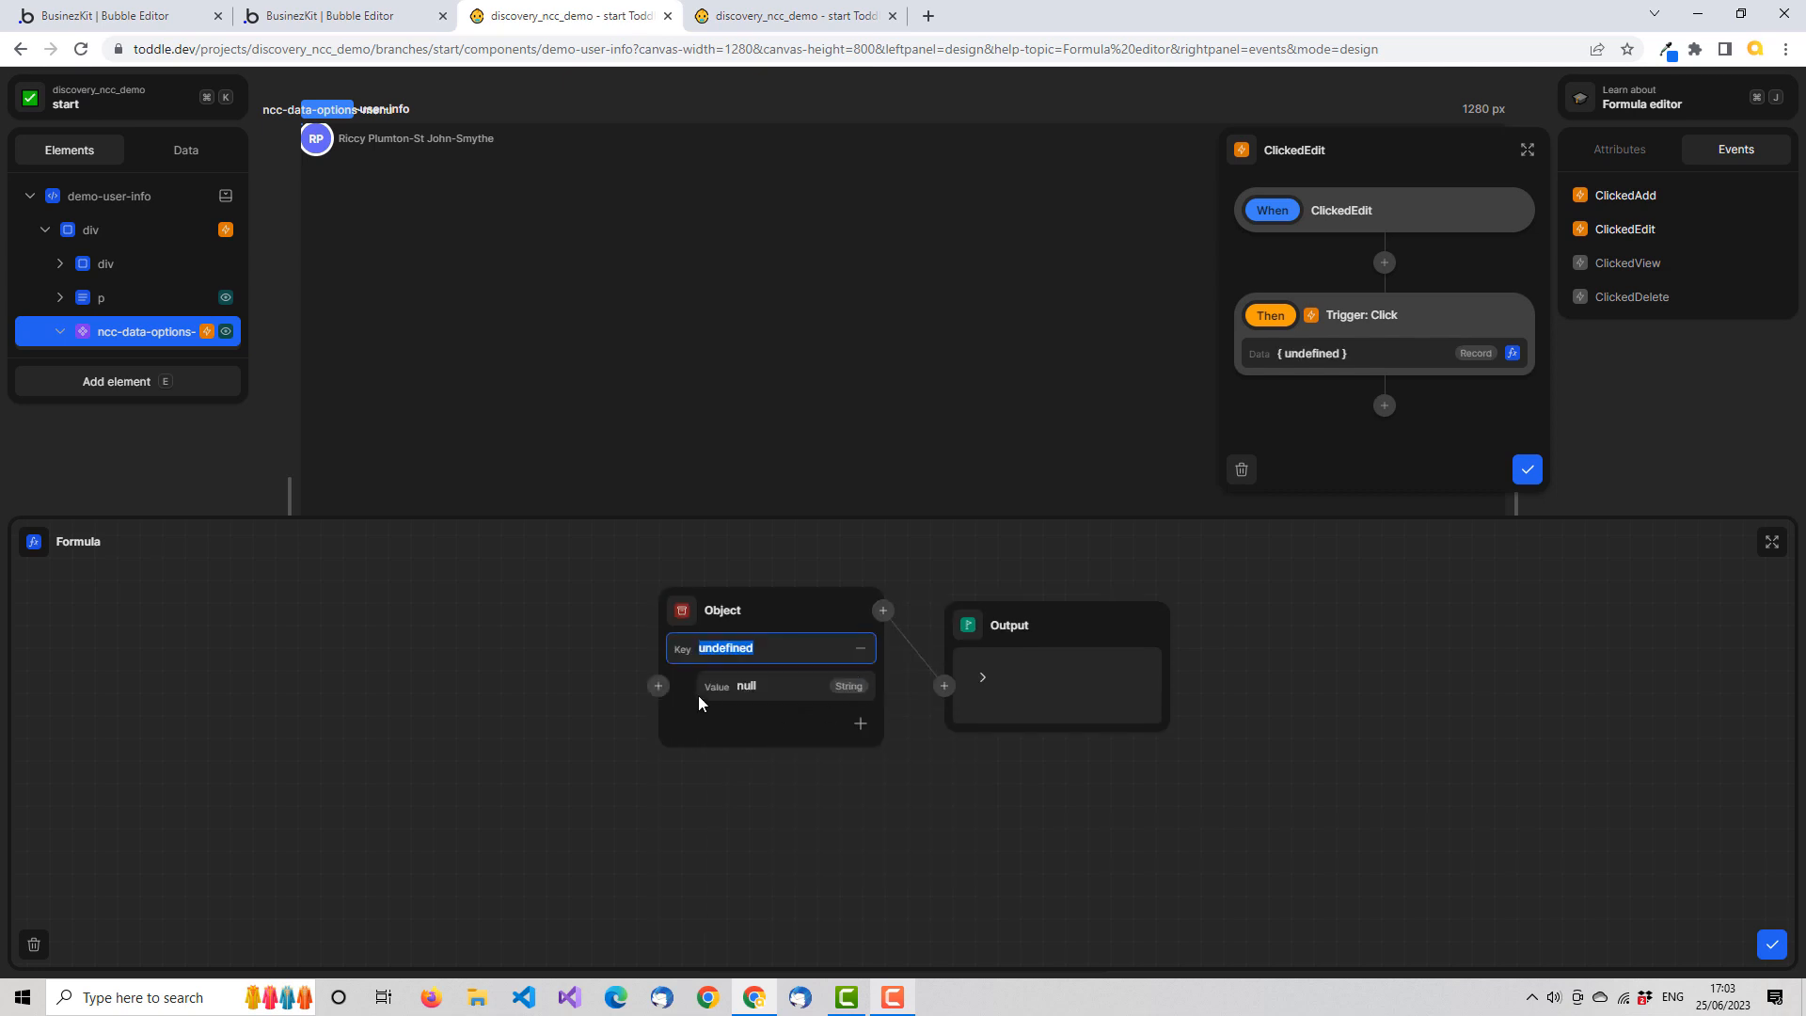
pyautogui.write('id')
pyautogui.click(659, 690)
pyautogui.click(613, 803)
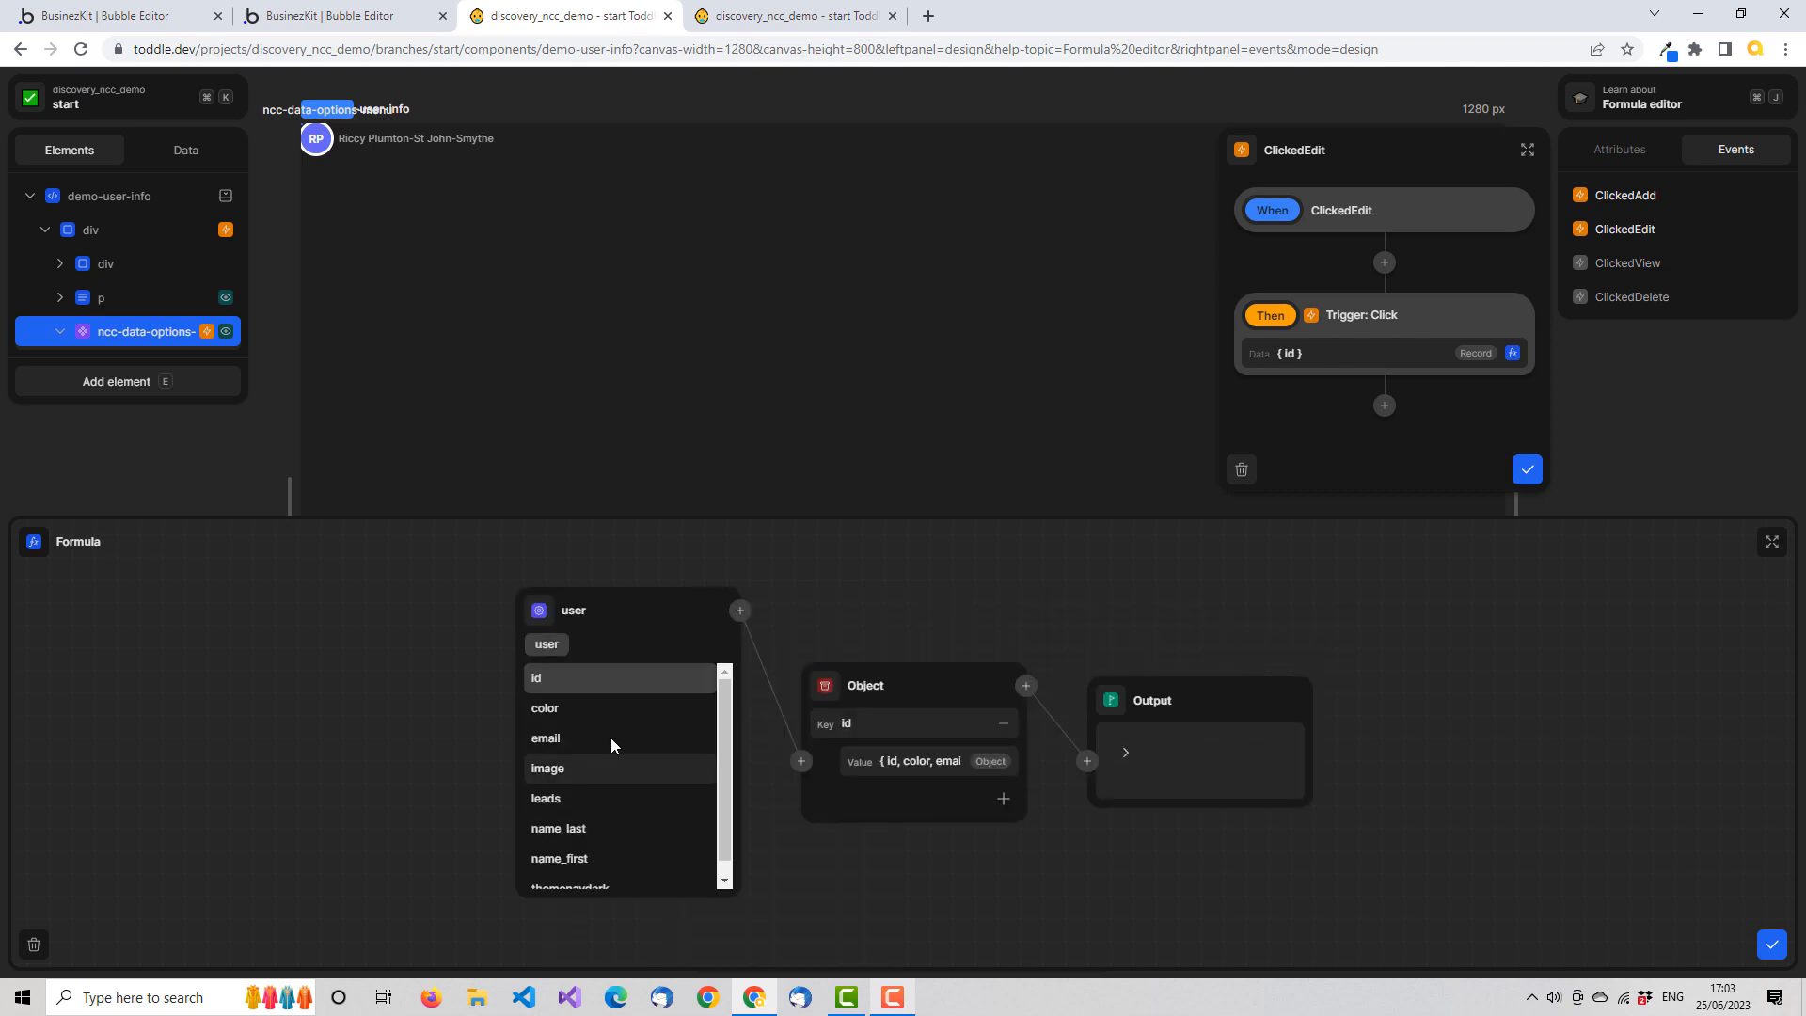
pyautogui.click(566, 675)
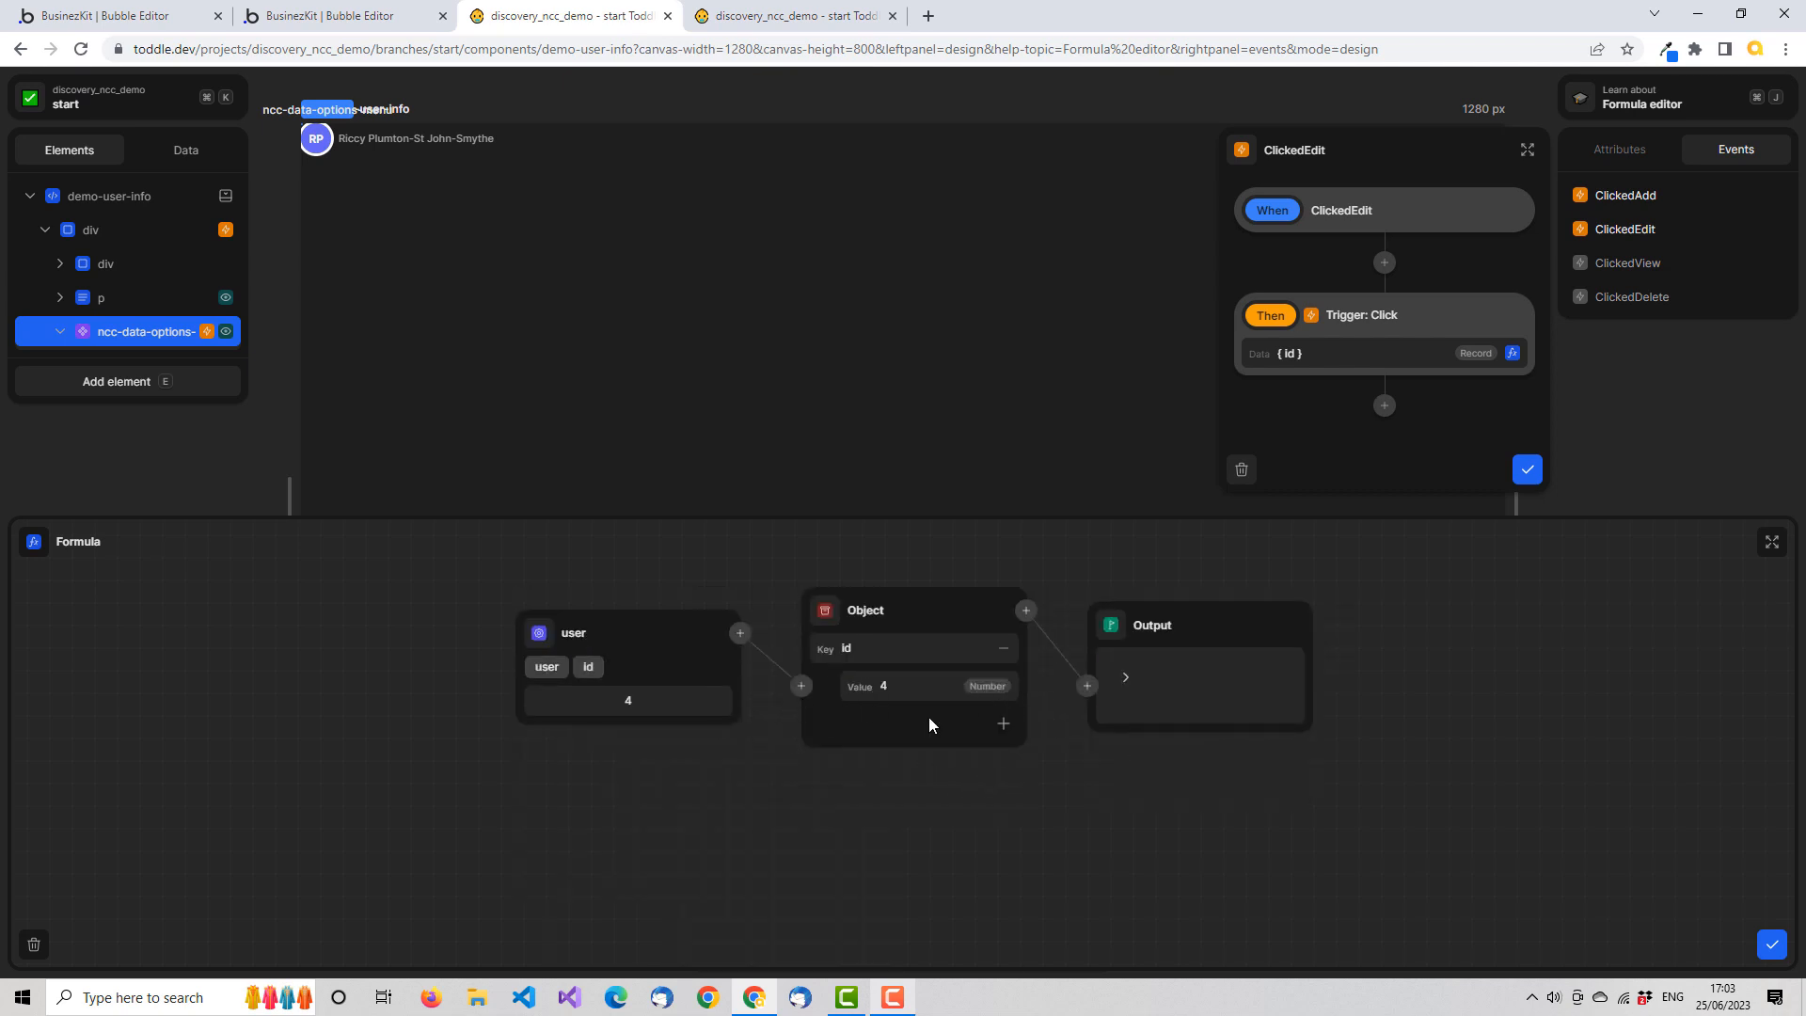
# Add a task key to the ClickedEdit Object and delete the duplicate user node connected to it
pyautogui.click(1003, 724)
pyautogui.write('tak')
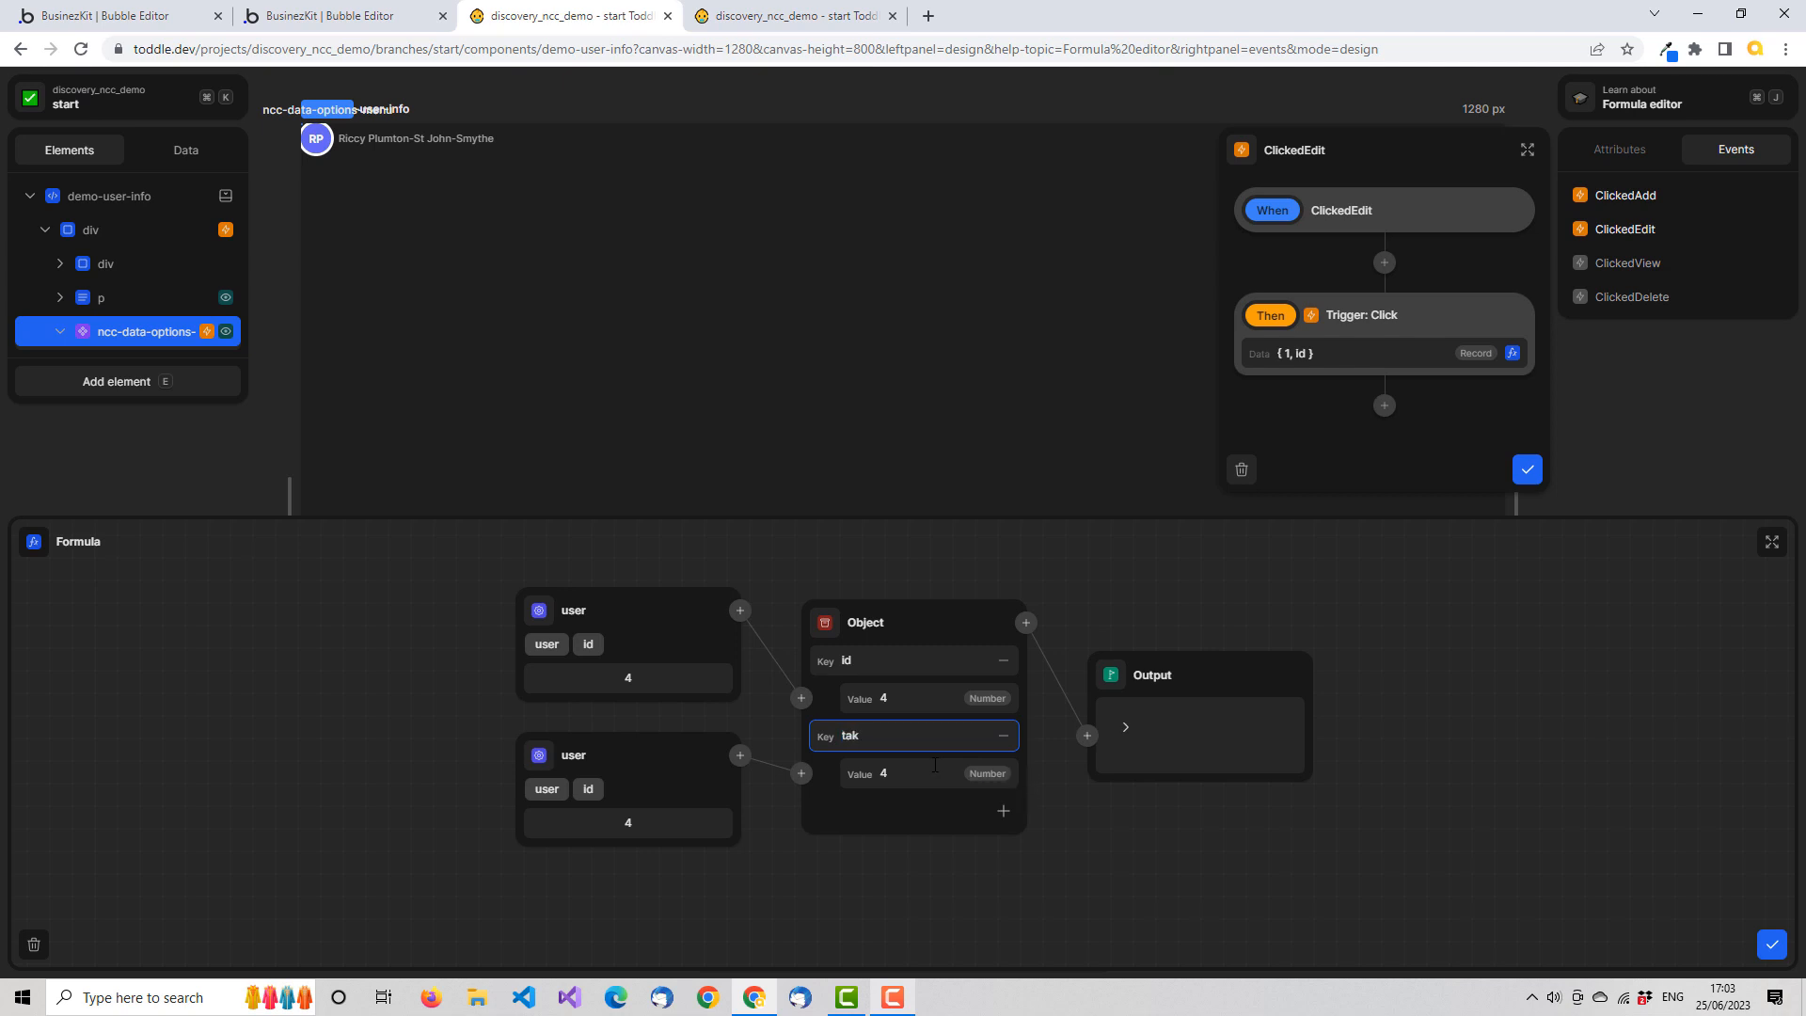
pyautogui.press('BackSpace')
pyautogui.write('sk')
pyautogui.press('Tab')
pyautogui.click(710, 773)
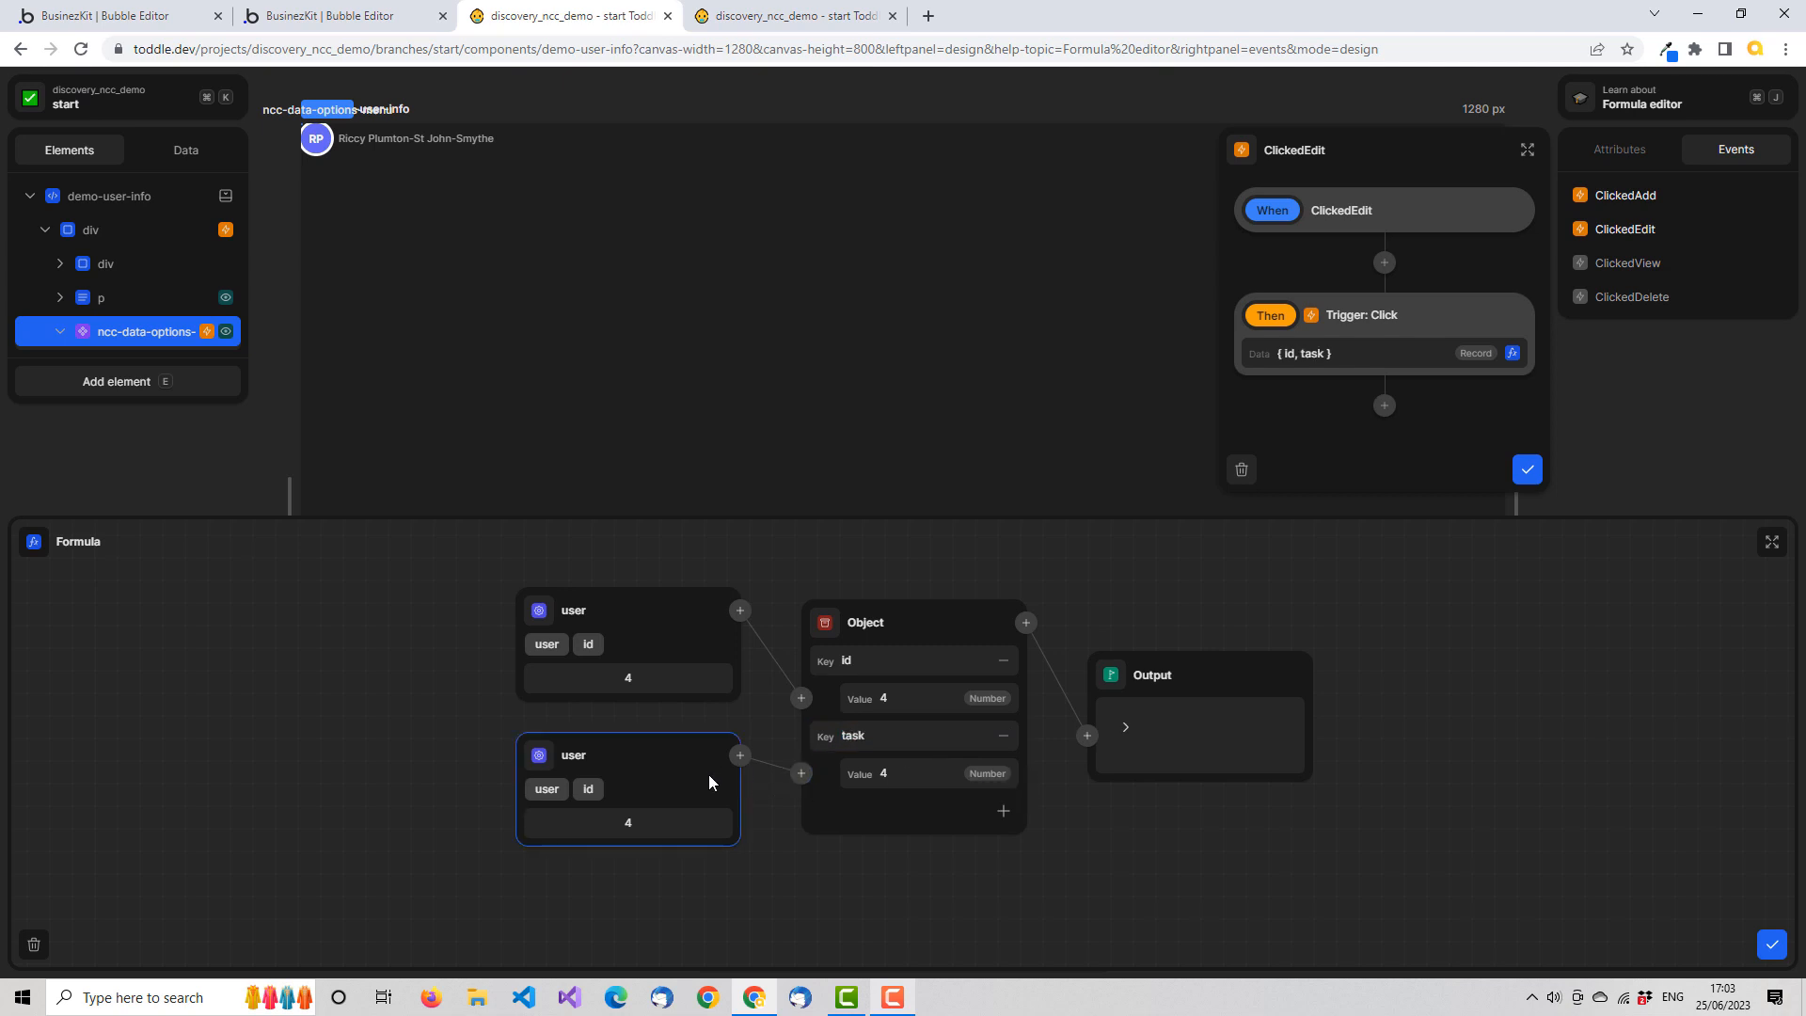
pyautogui.press('Delete')
# Set the task value to edit, check the expanded output, and save the ClickedEdit formula and workflow
pyautogui.click(889, 762)
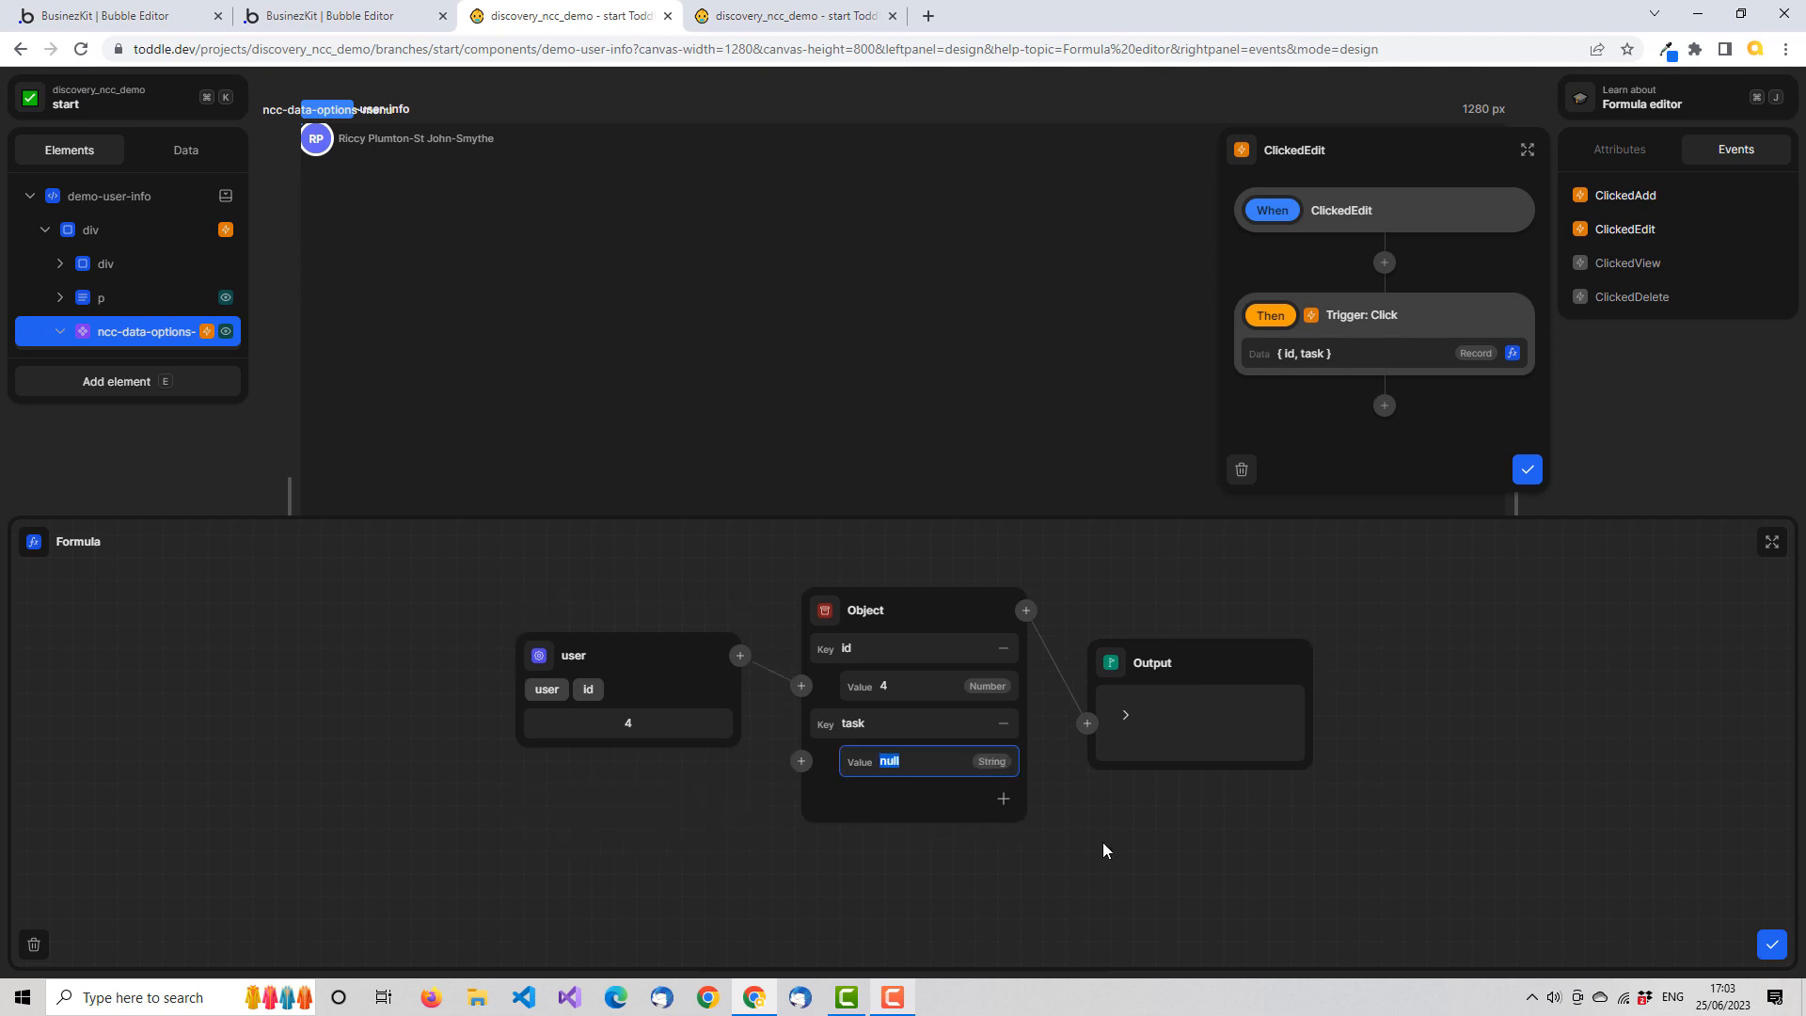
pyautogui.write('edit')
pyautogui.press('Tab')
pyautogui.click(1126, 713)
pyautogui.click(1771, 948)
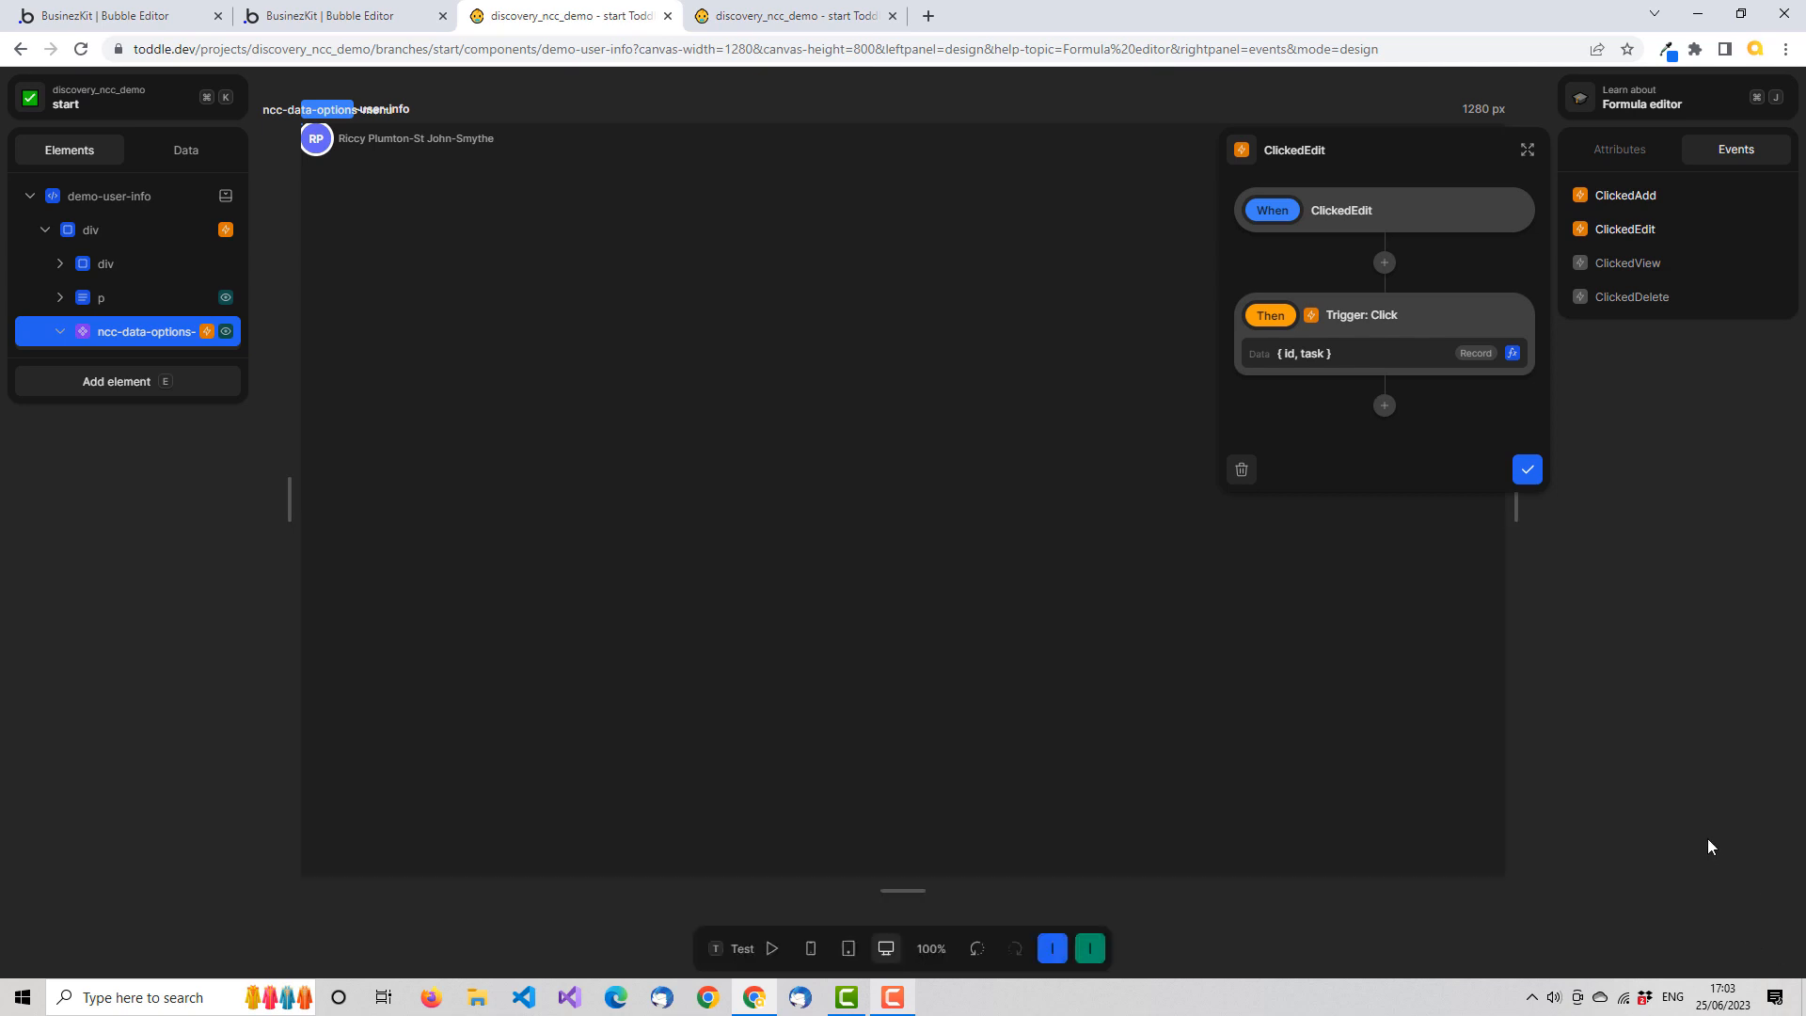
pyautogui.click(1527, 469)
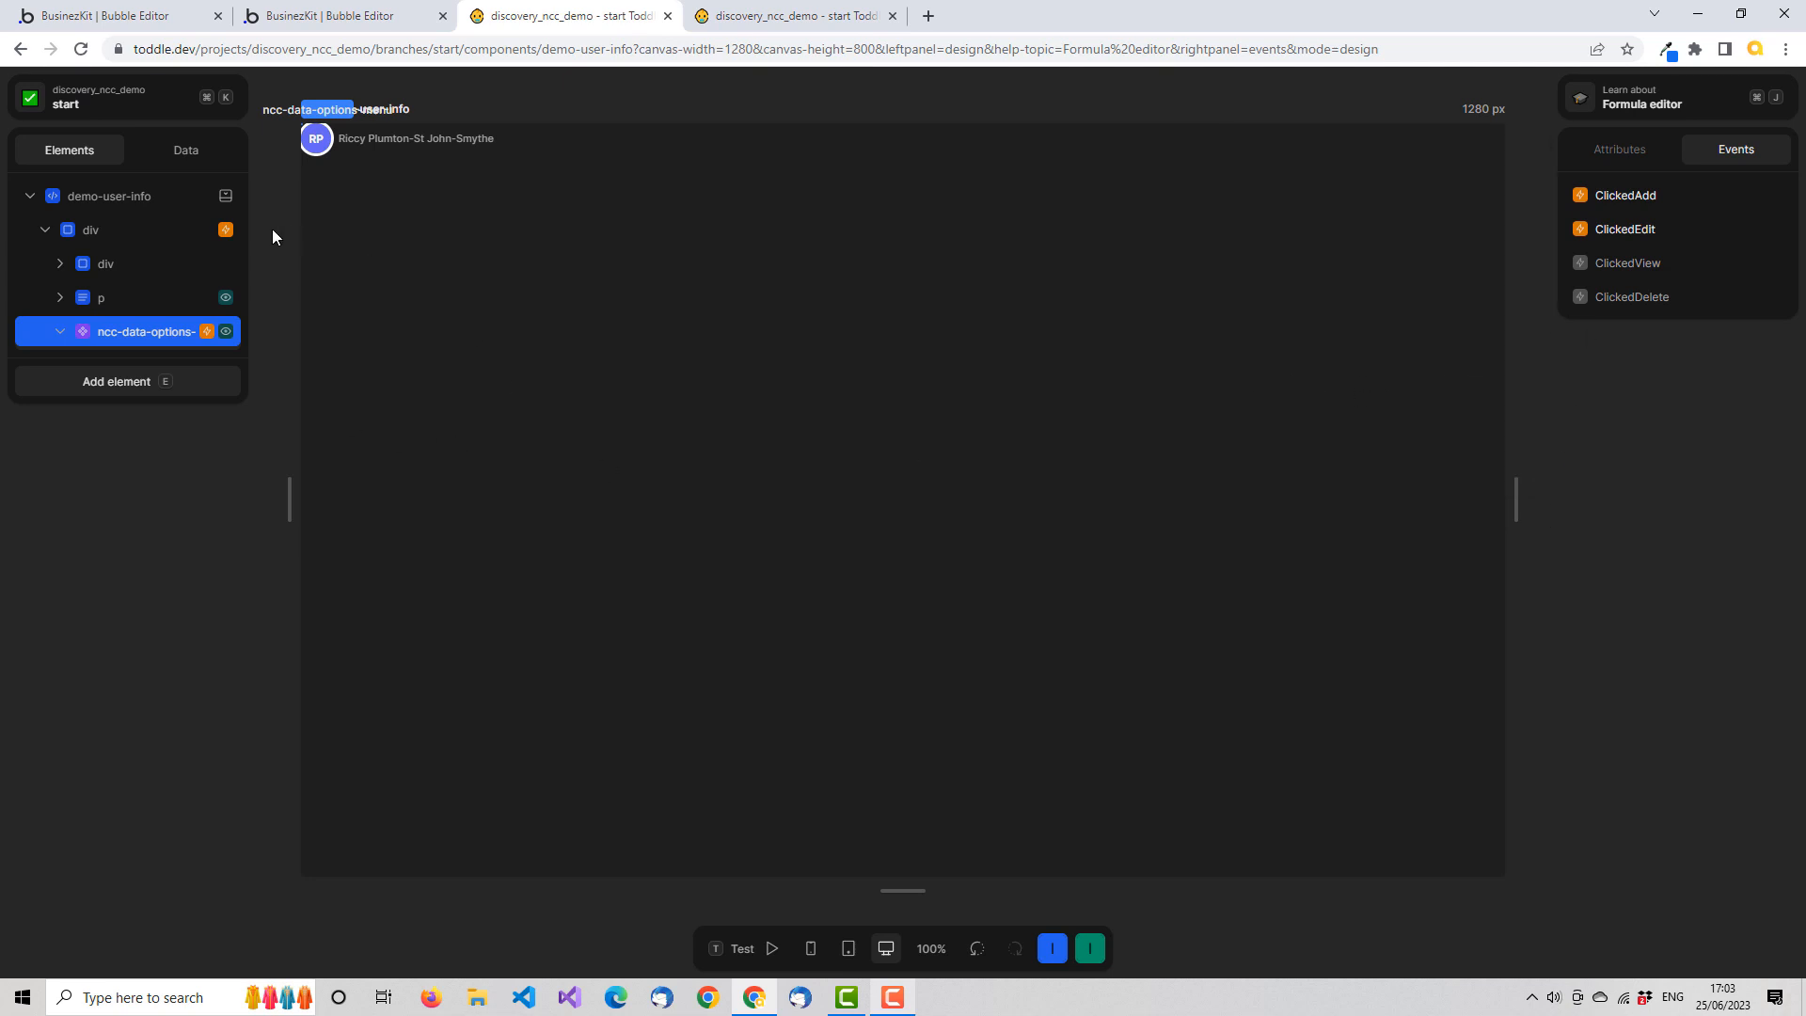
# Review the data formula of the click event on demo-user-info's outer div, then close it
pyautogui.click(203, 235)
pyautogui.click(1607, 233)
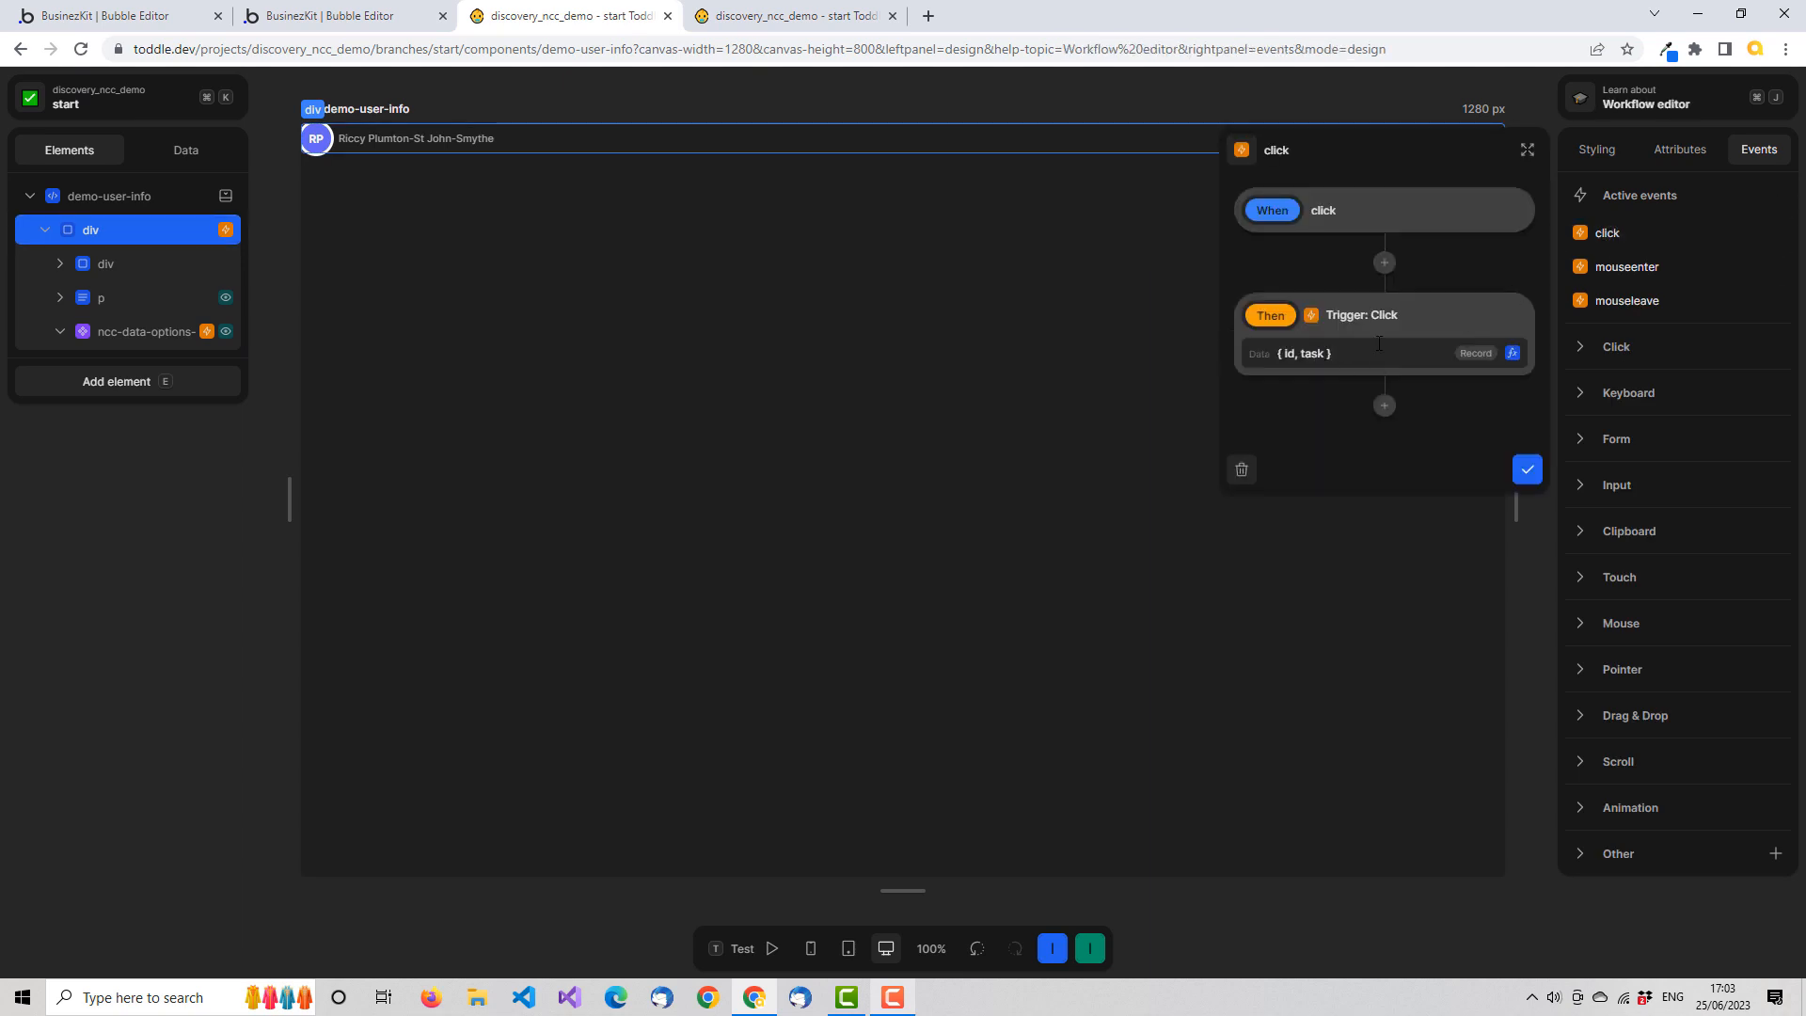
pyautogui.click(1513, 354)
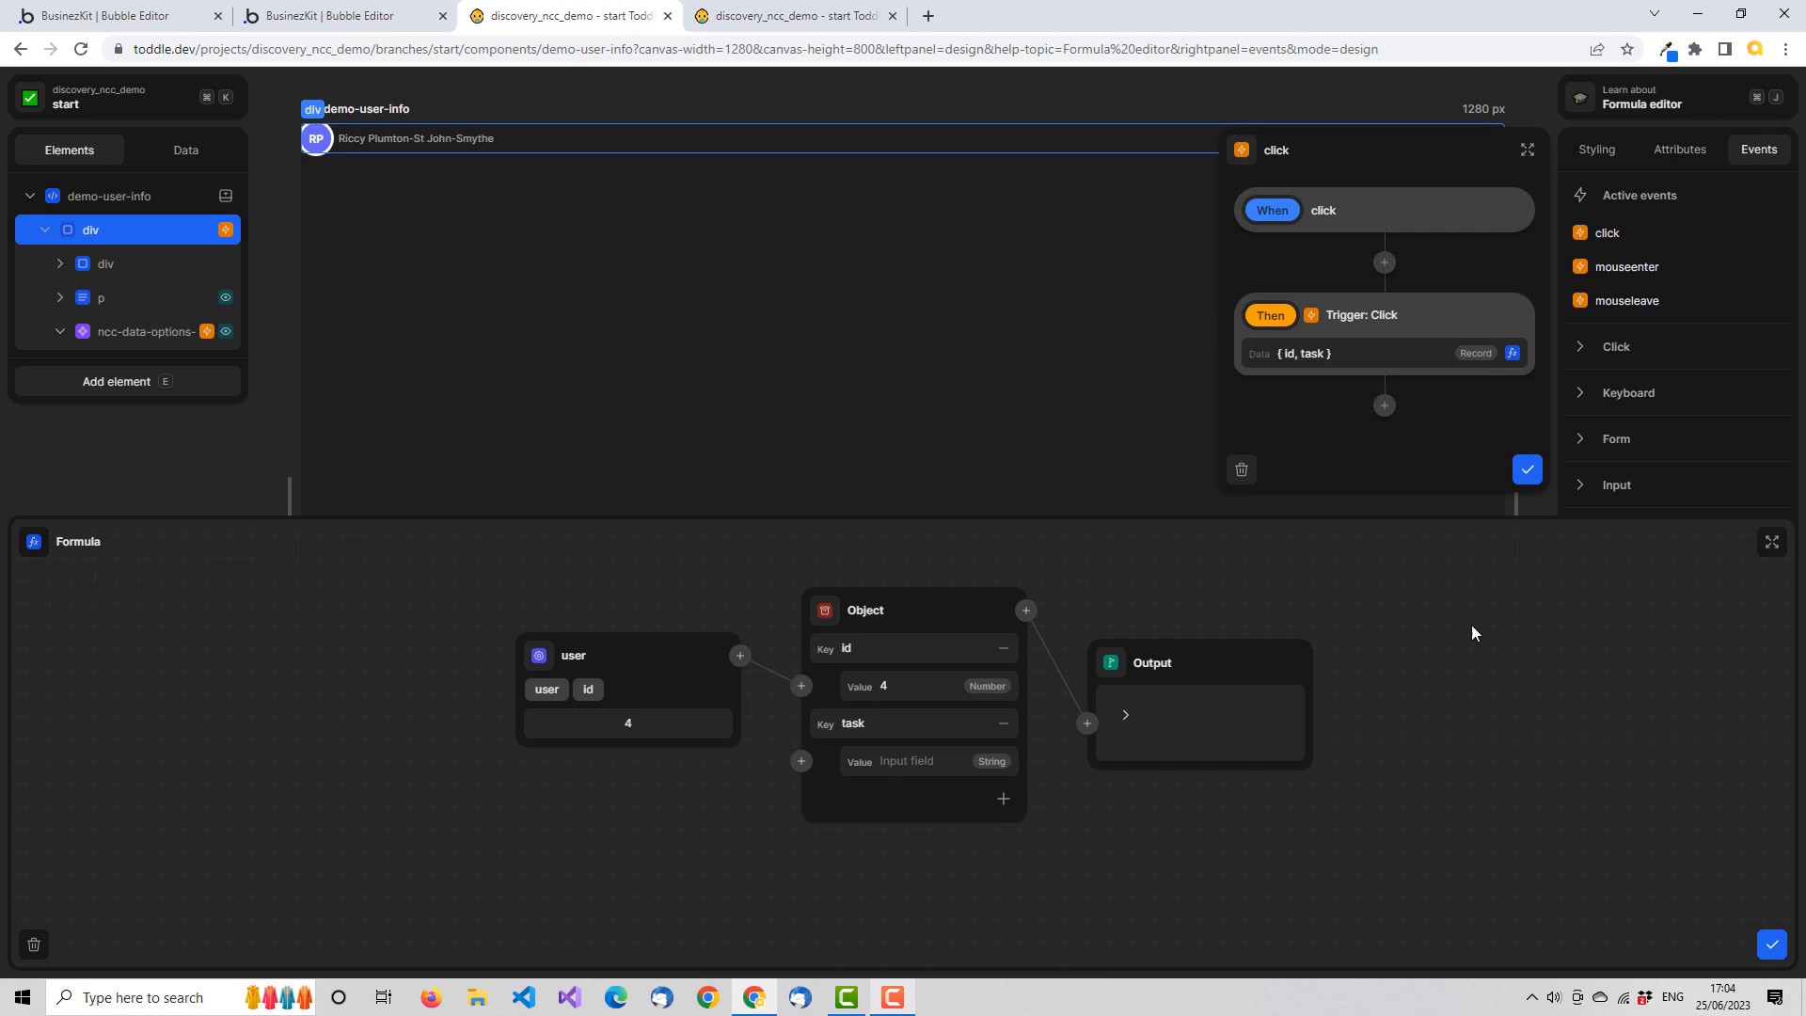
pyautogui.click(1771, 945)
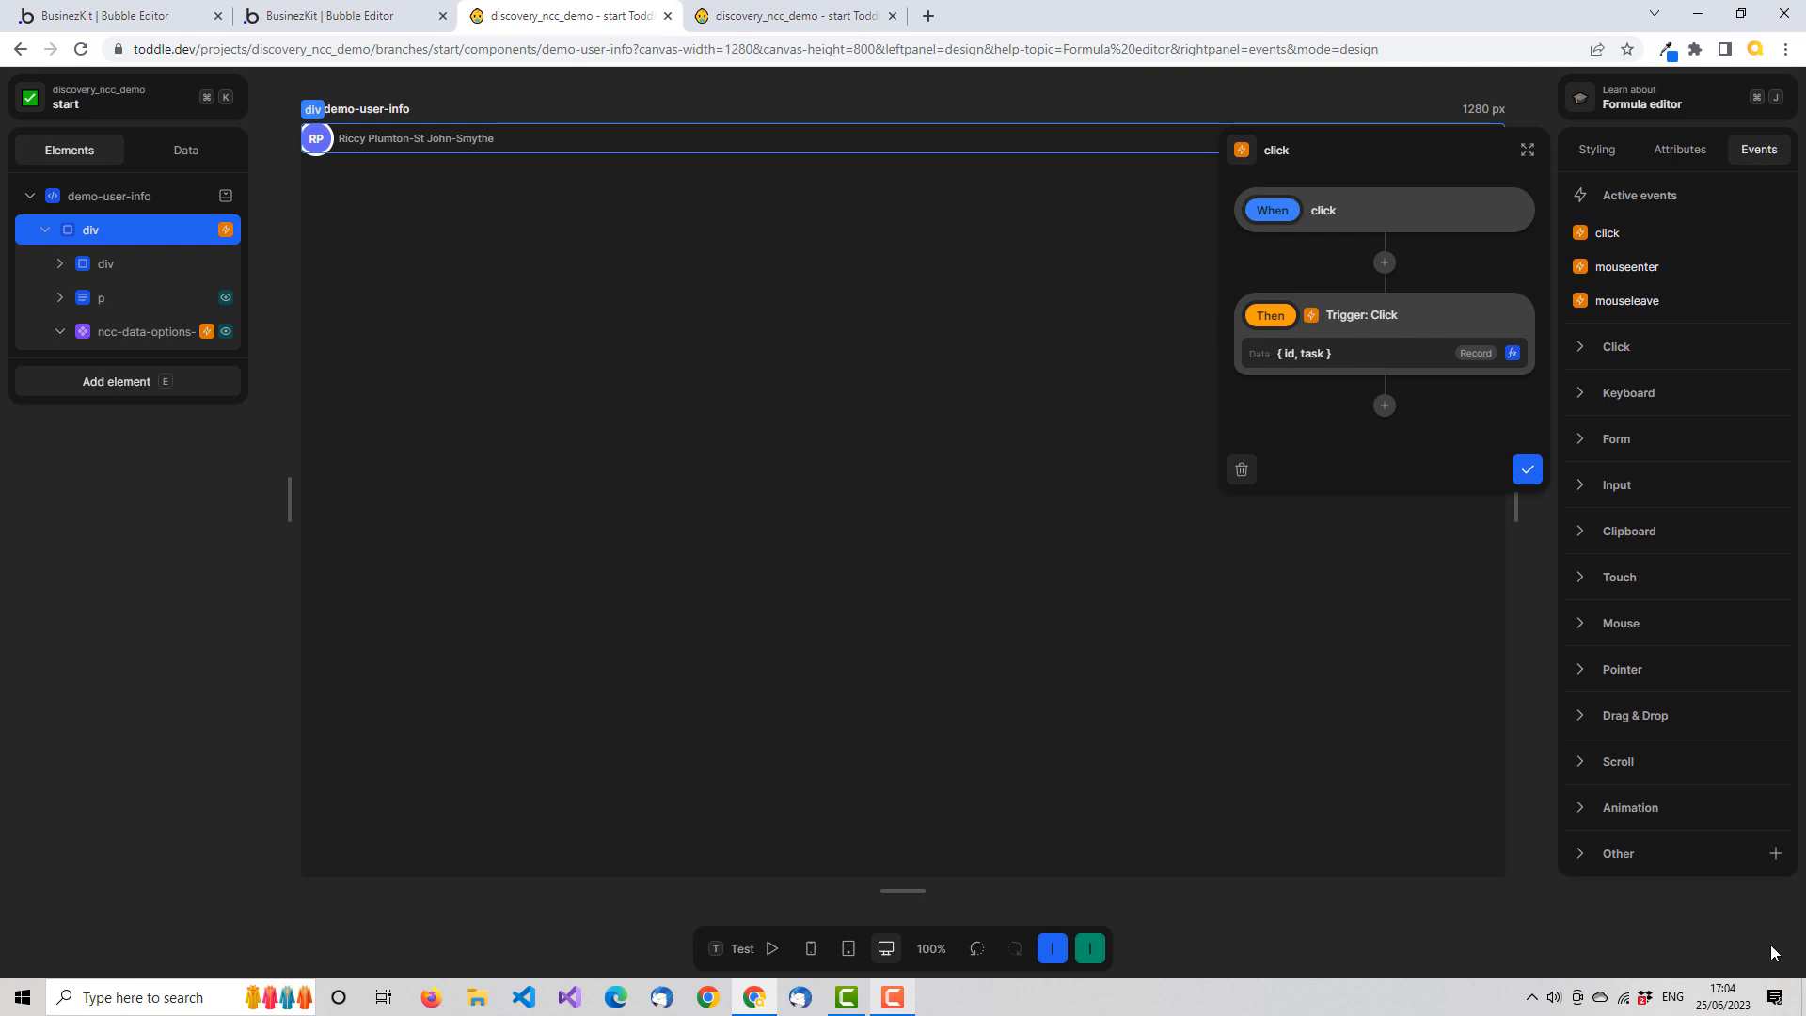
pyautogui.click(1524, 470)
# Review the data formula of ncc-data-options-menu's ClickedAdd event for comparison, then close it
pyautogui.click(139, 336)
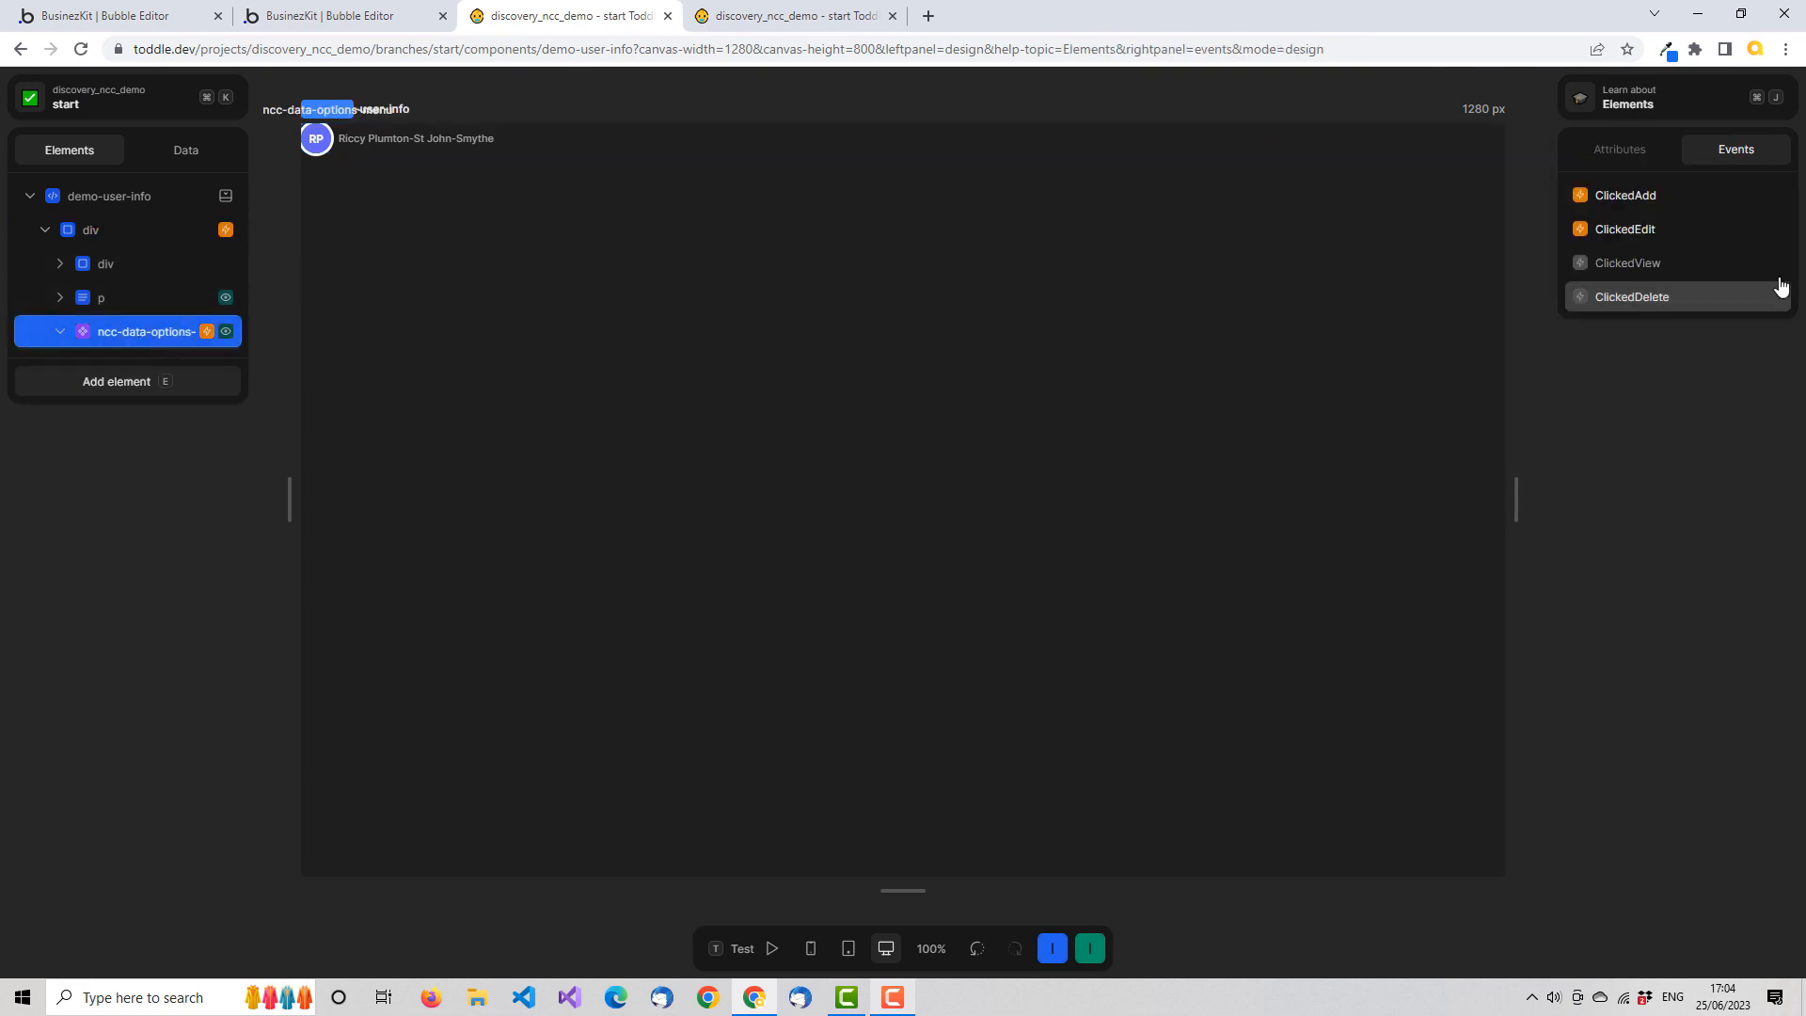
pyautogui.click(1622, 201)
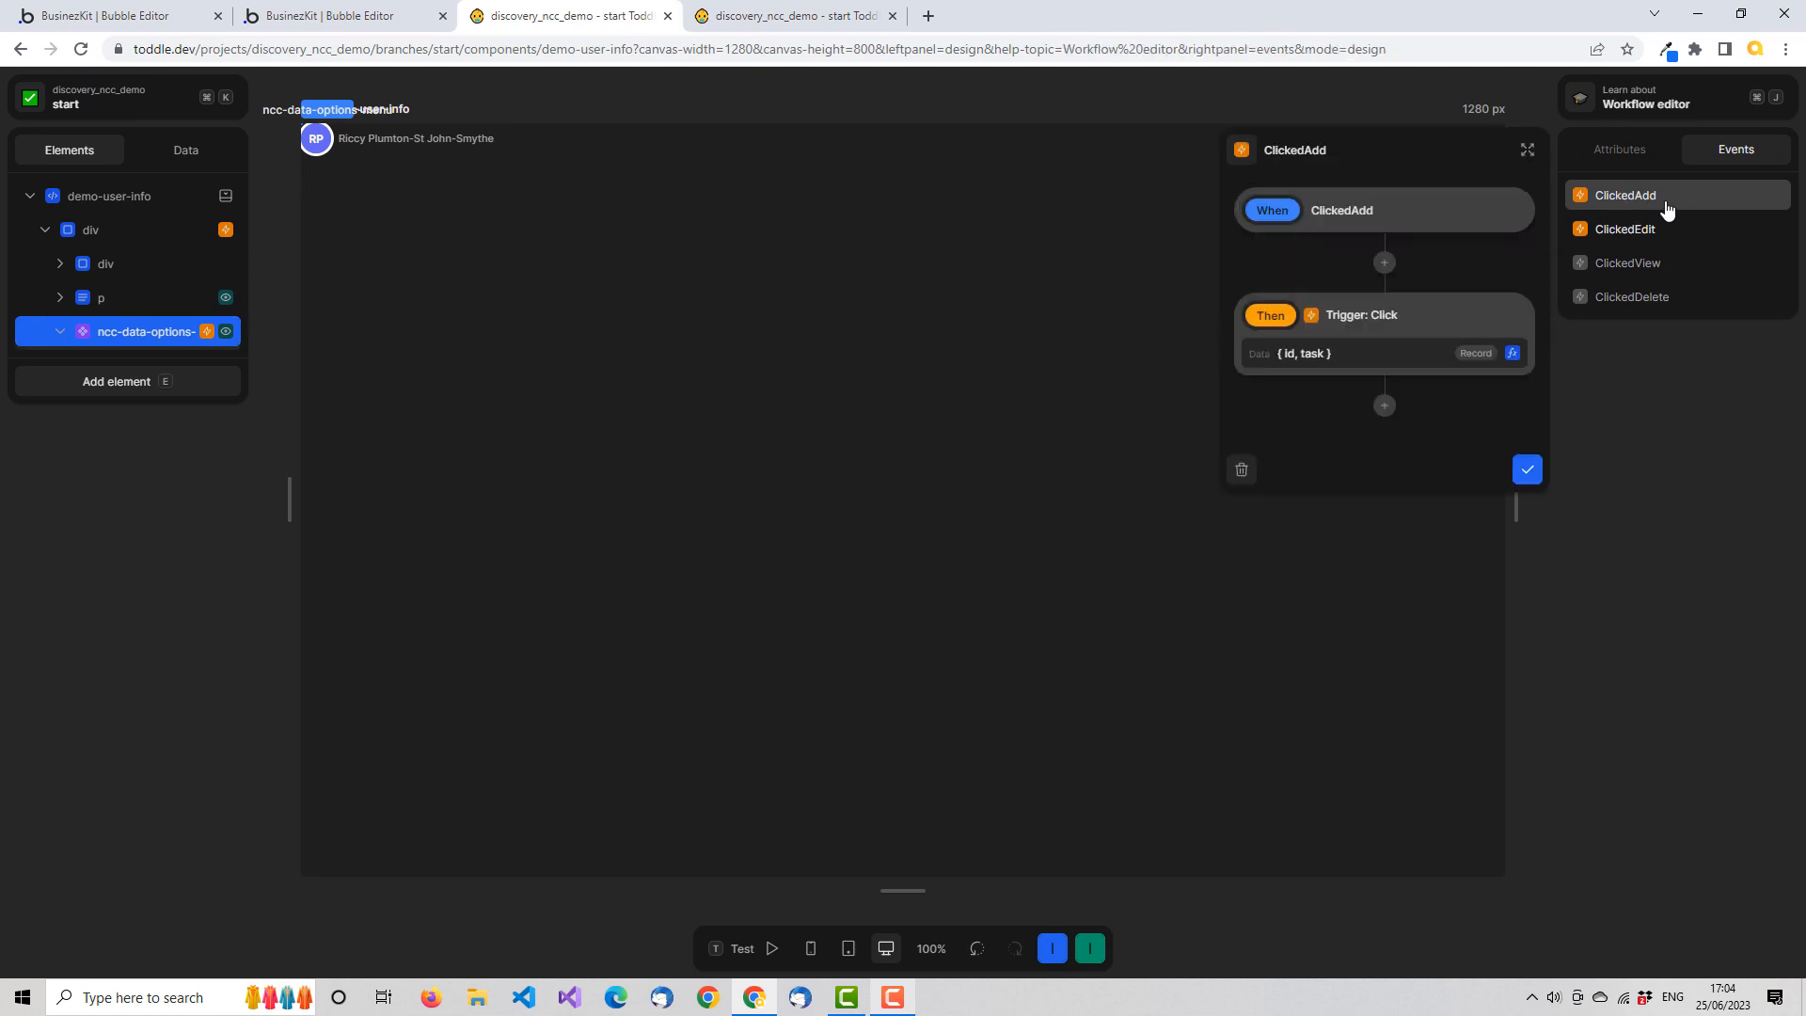
pyautogui.click(1511, 353)
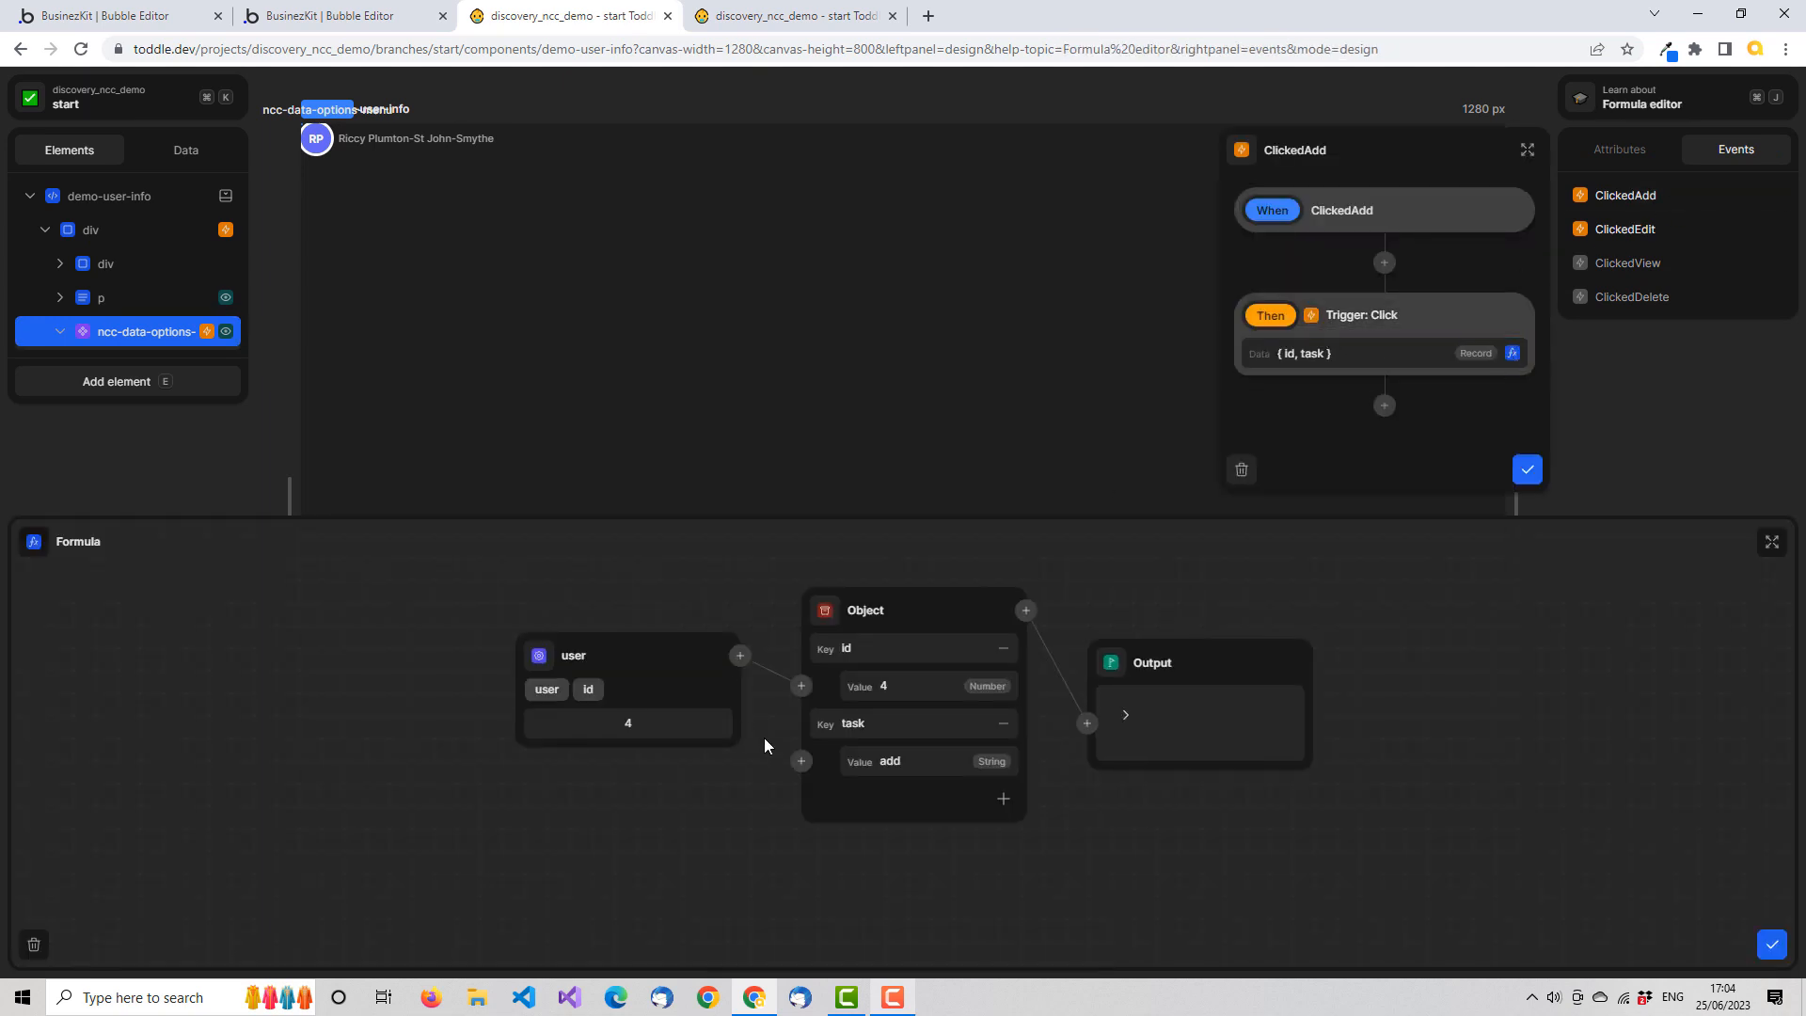
pyautogui.click(1772, 944)
pyautogui.click(1527, 469)
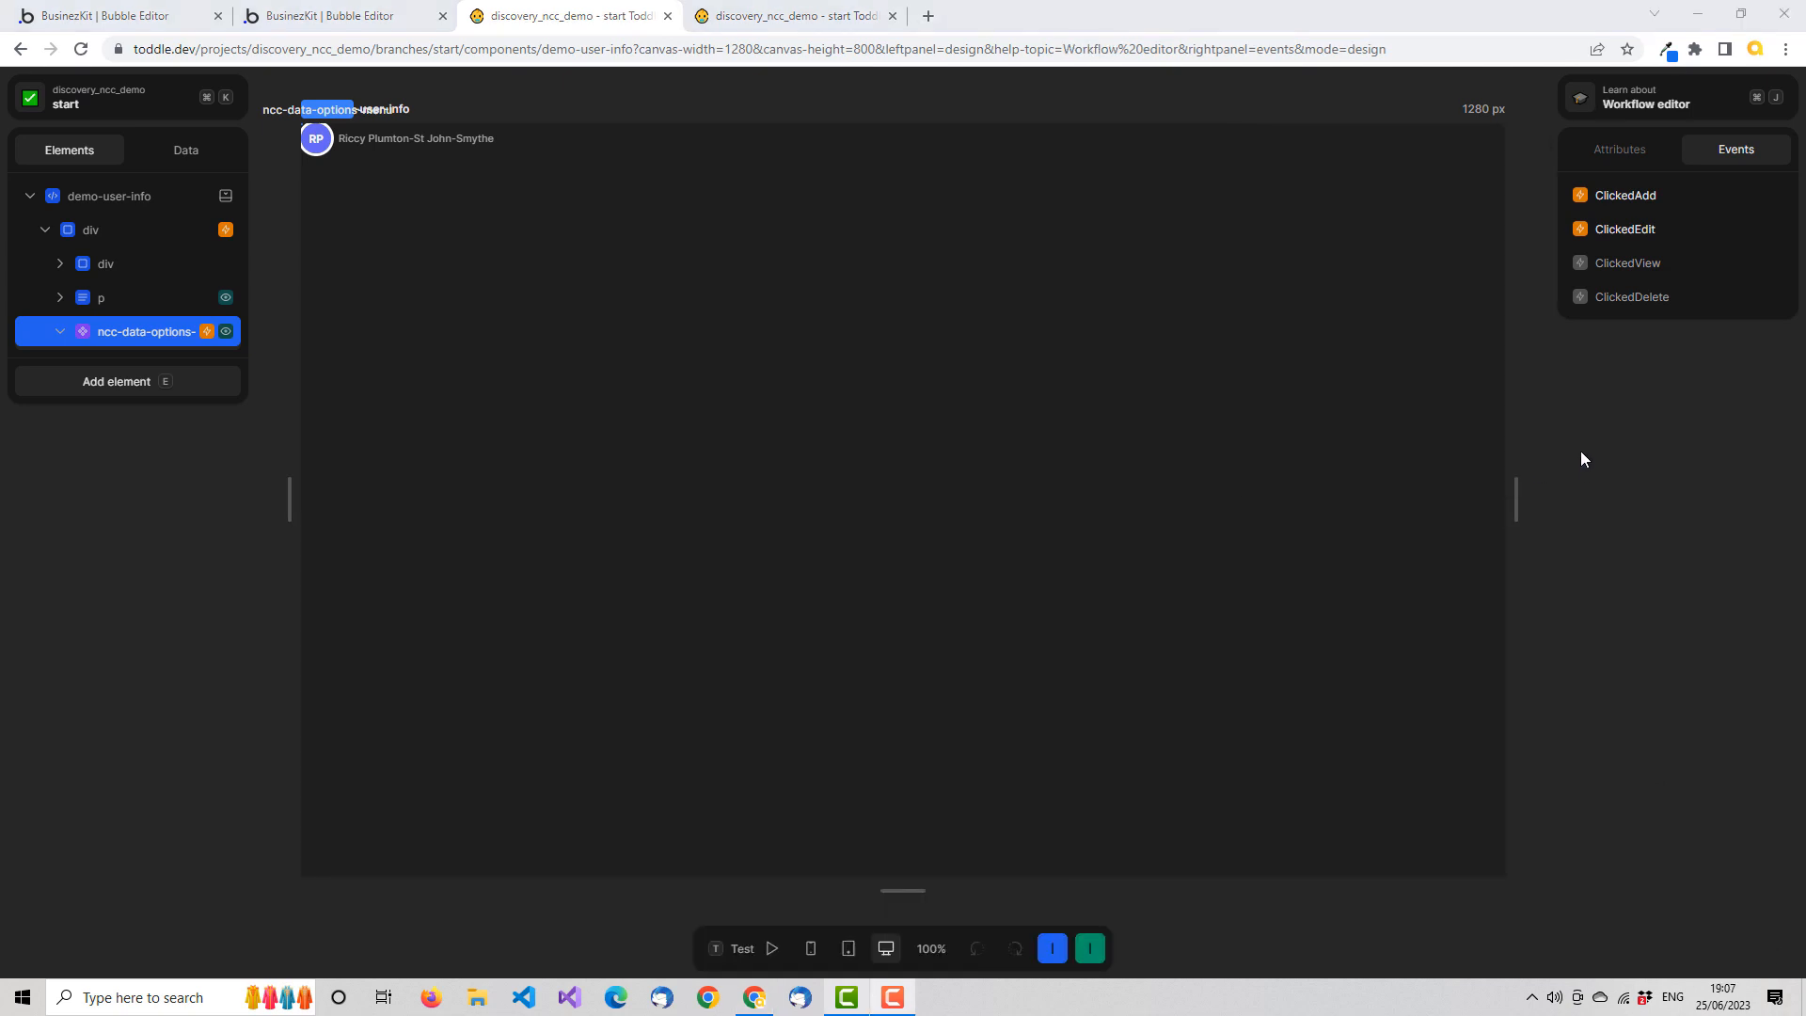
# Review the Click event workflow of the demo-user-info instance on HomePage, then close it
pyautogui.click(788, 19)
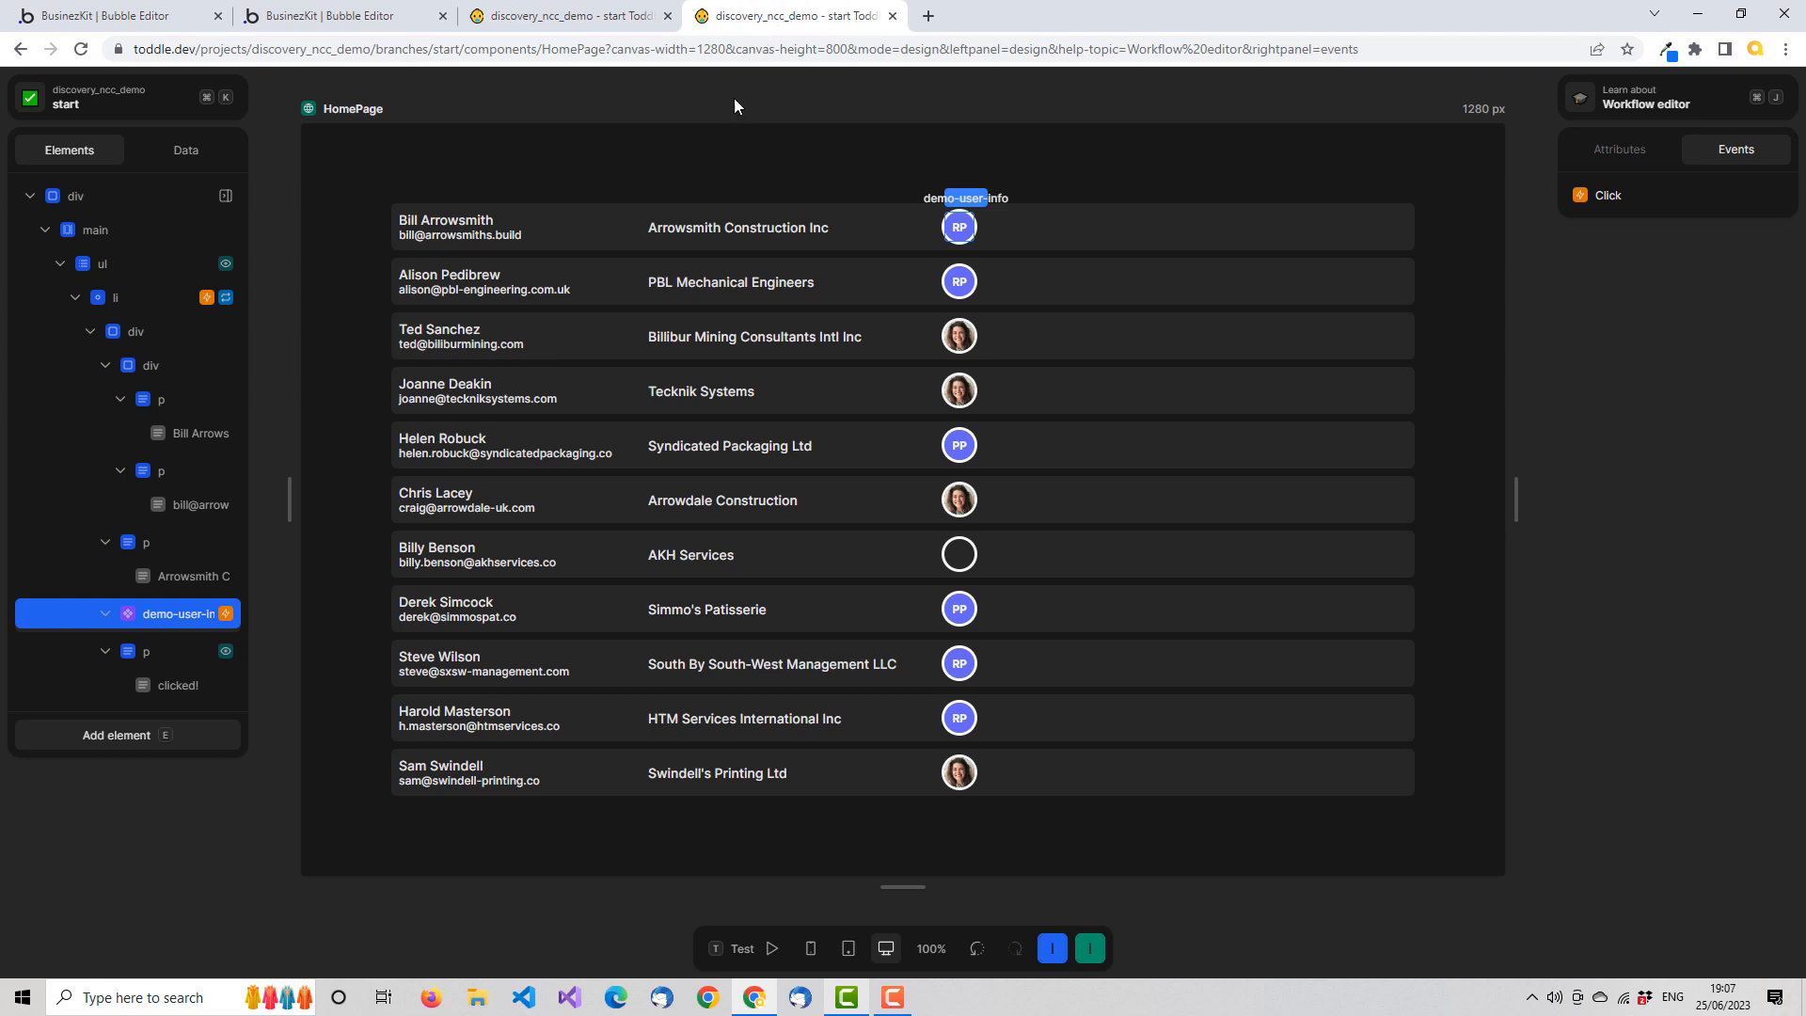
pyautogui.click(1605, 199)
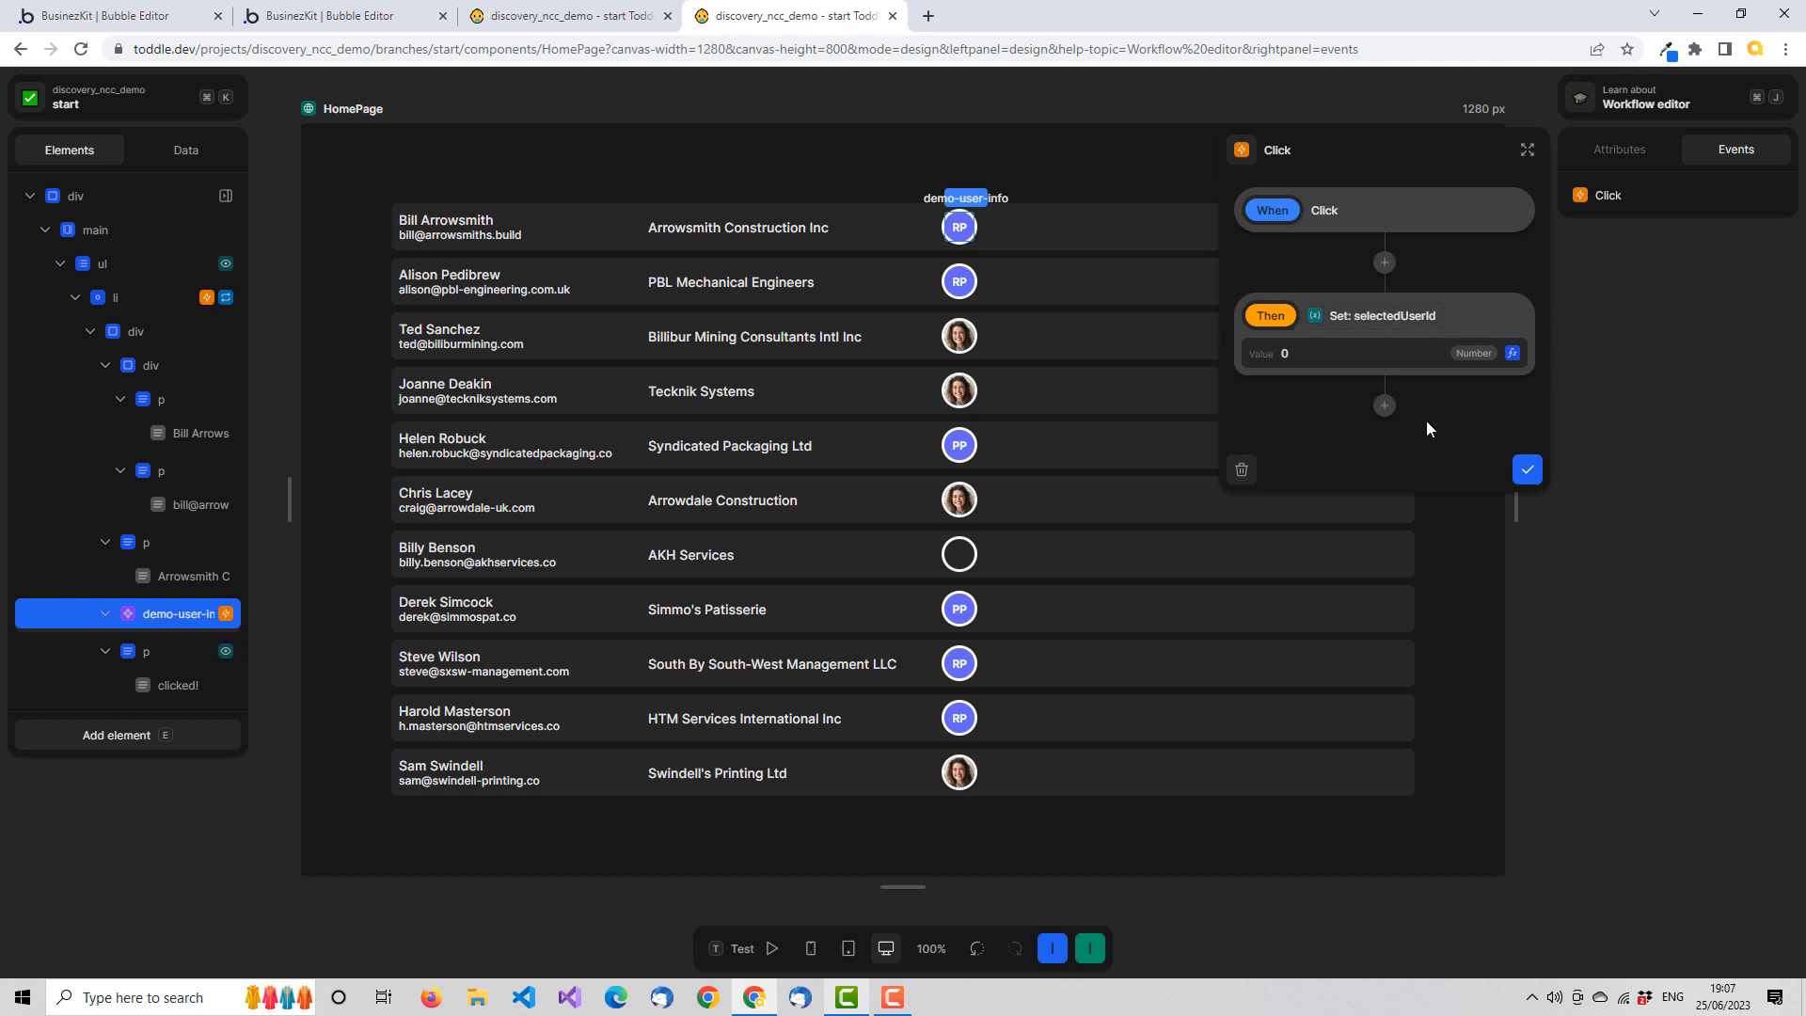
pyautogui.click(1616, 396)
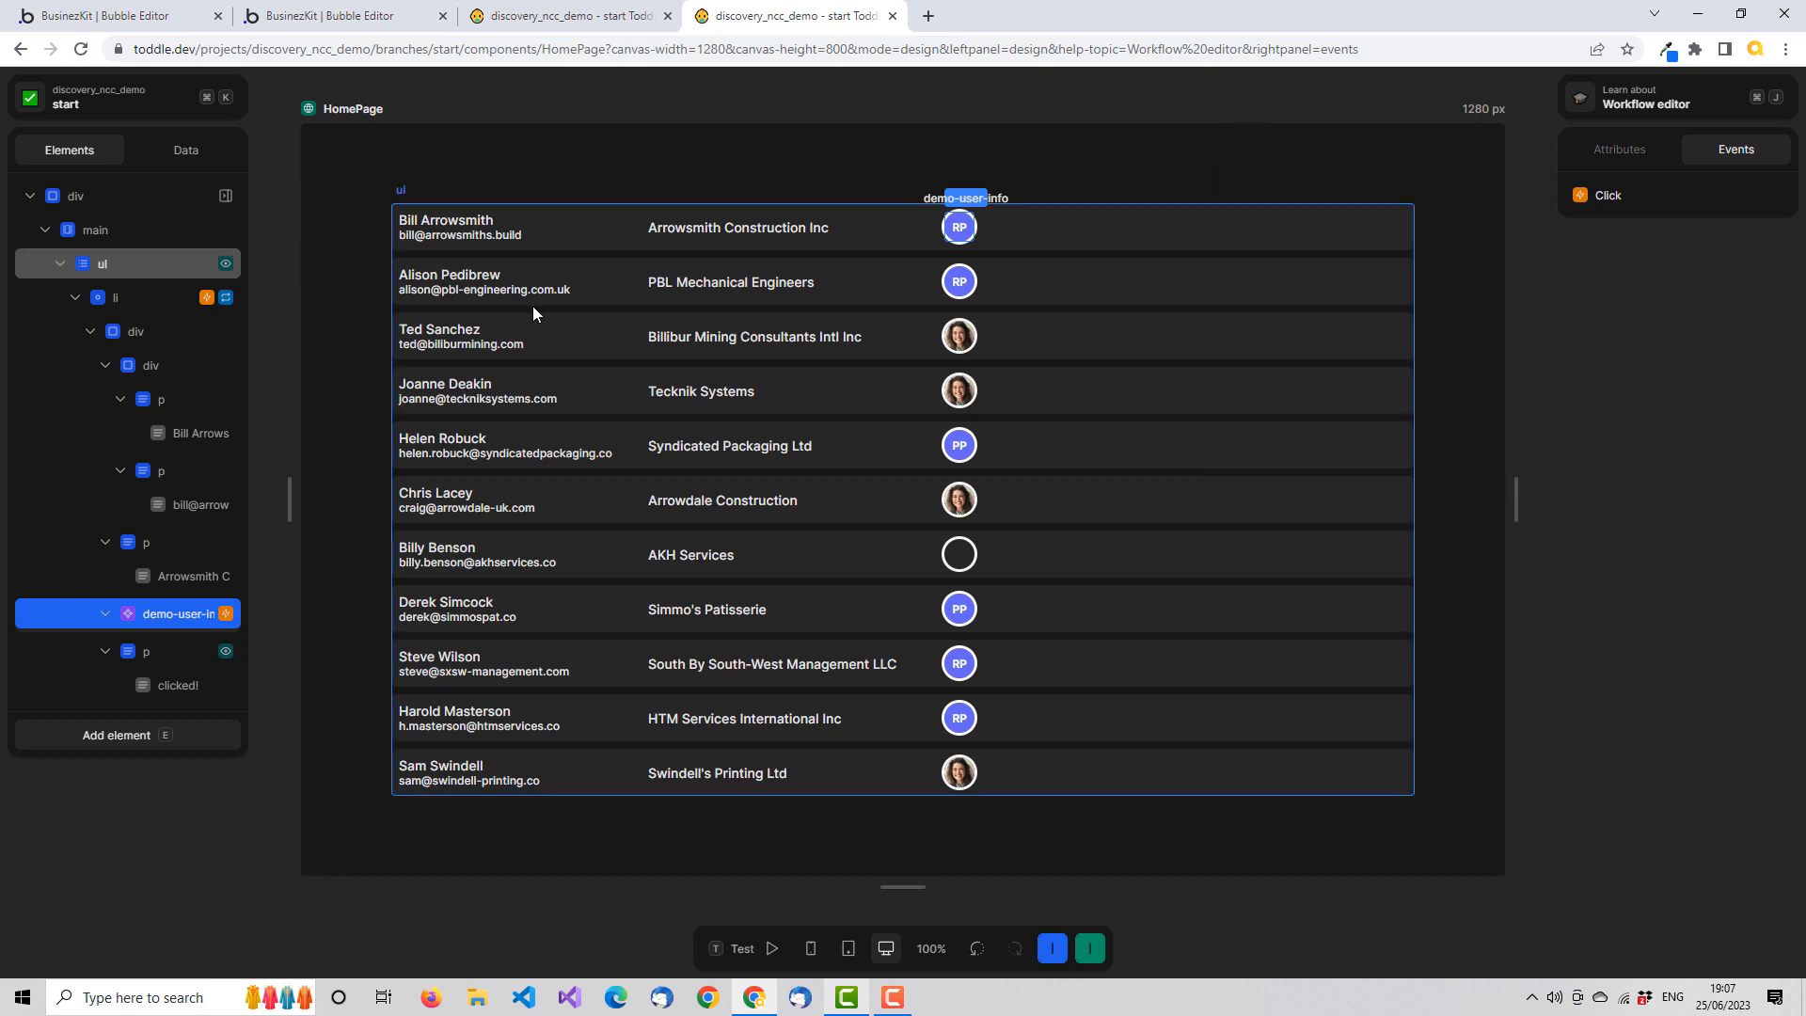
# Create a HomePage variable named selectedTask with an empty initial value
pyautogui.click(214, 151)
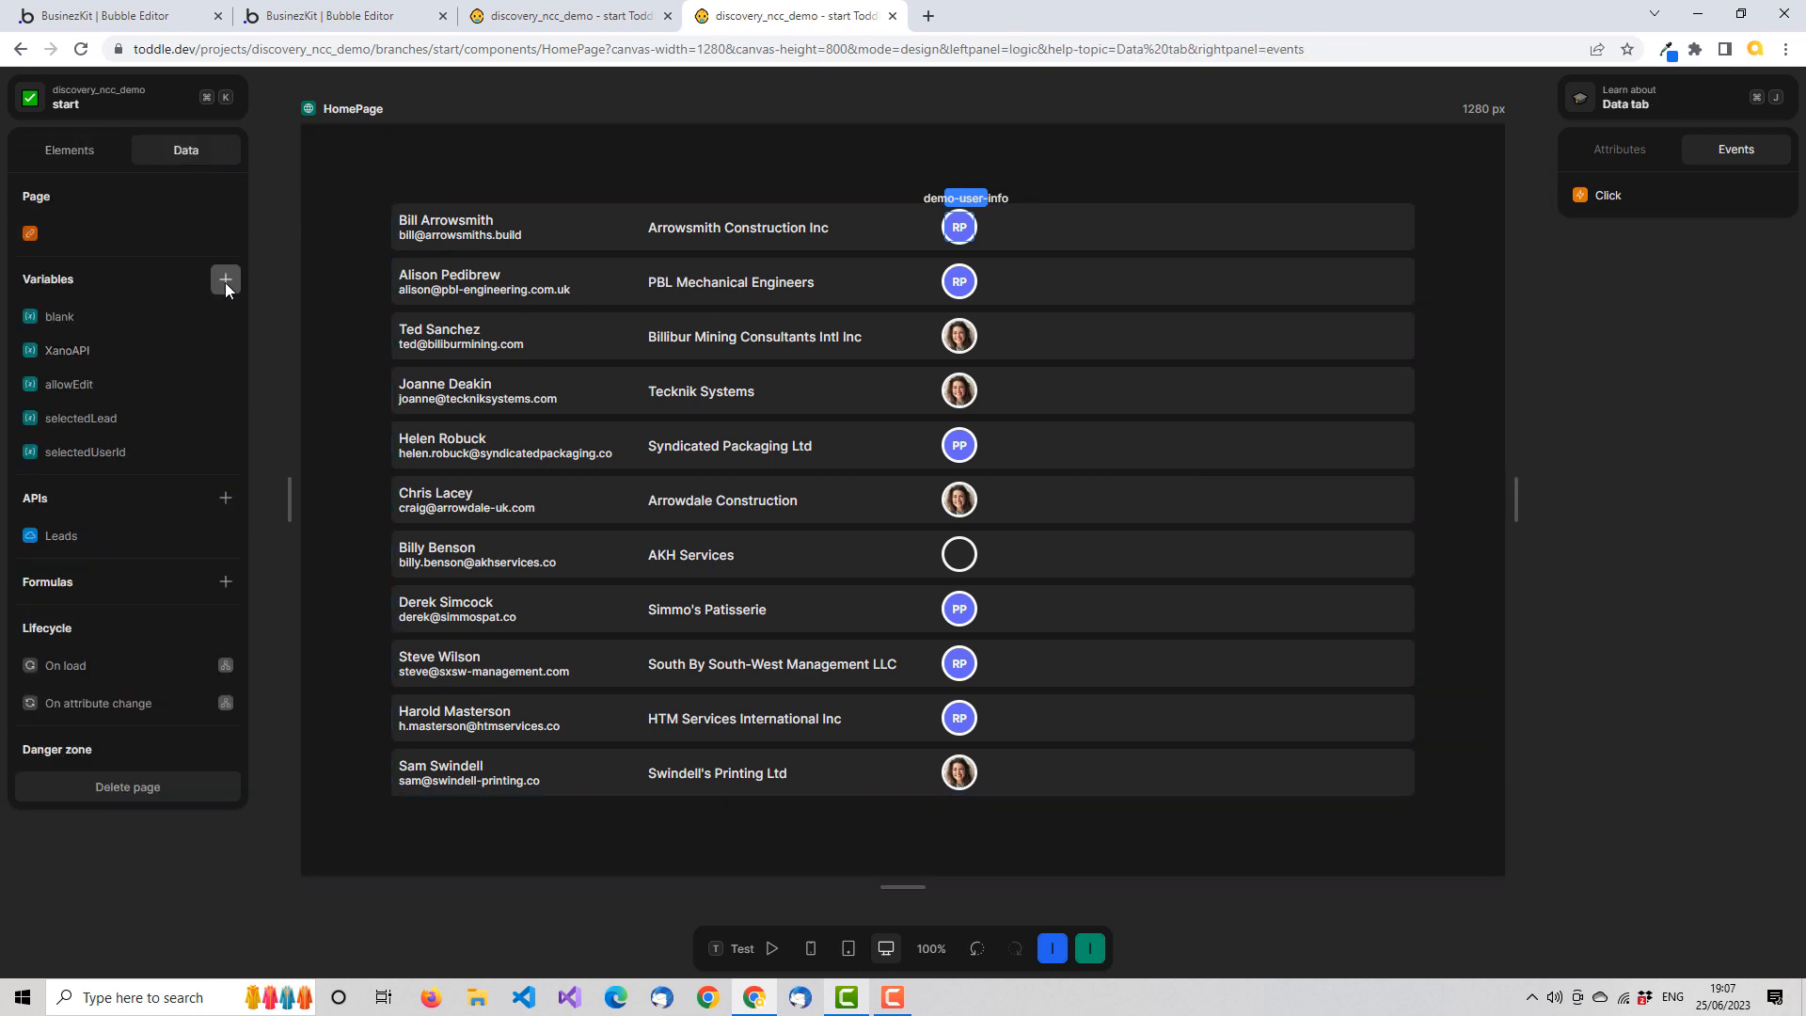
pyautogui.click(225, 281)
pyautogui.write('selected')
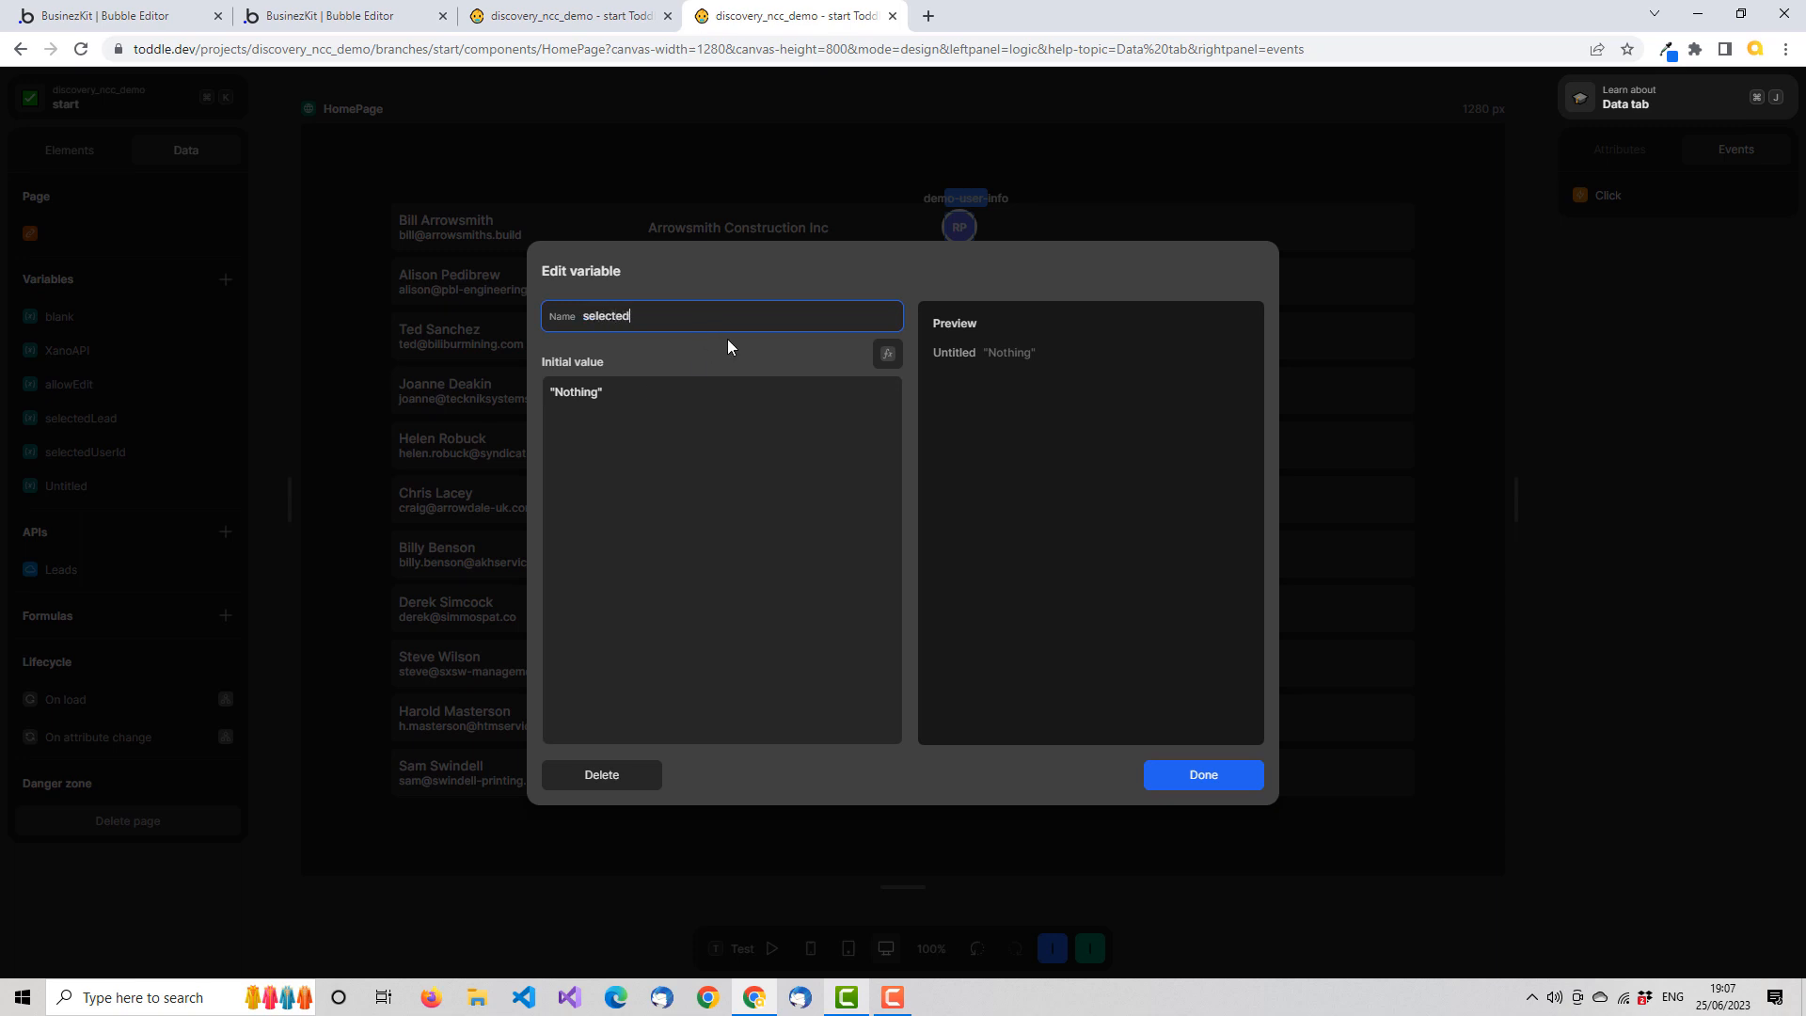
pyautogui.write('Task')
pyautogui.click(627, 389)
pyautogui.press('BackSpace')
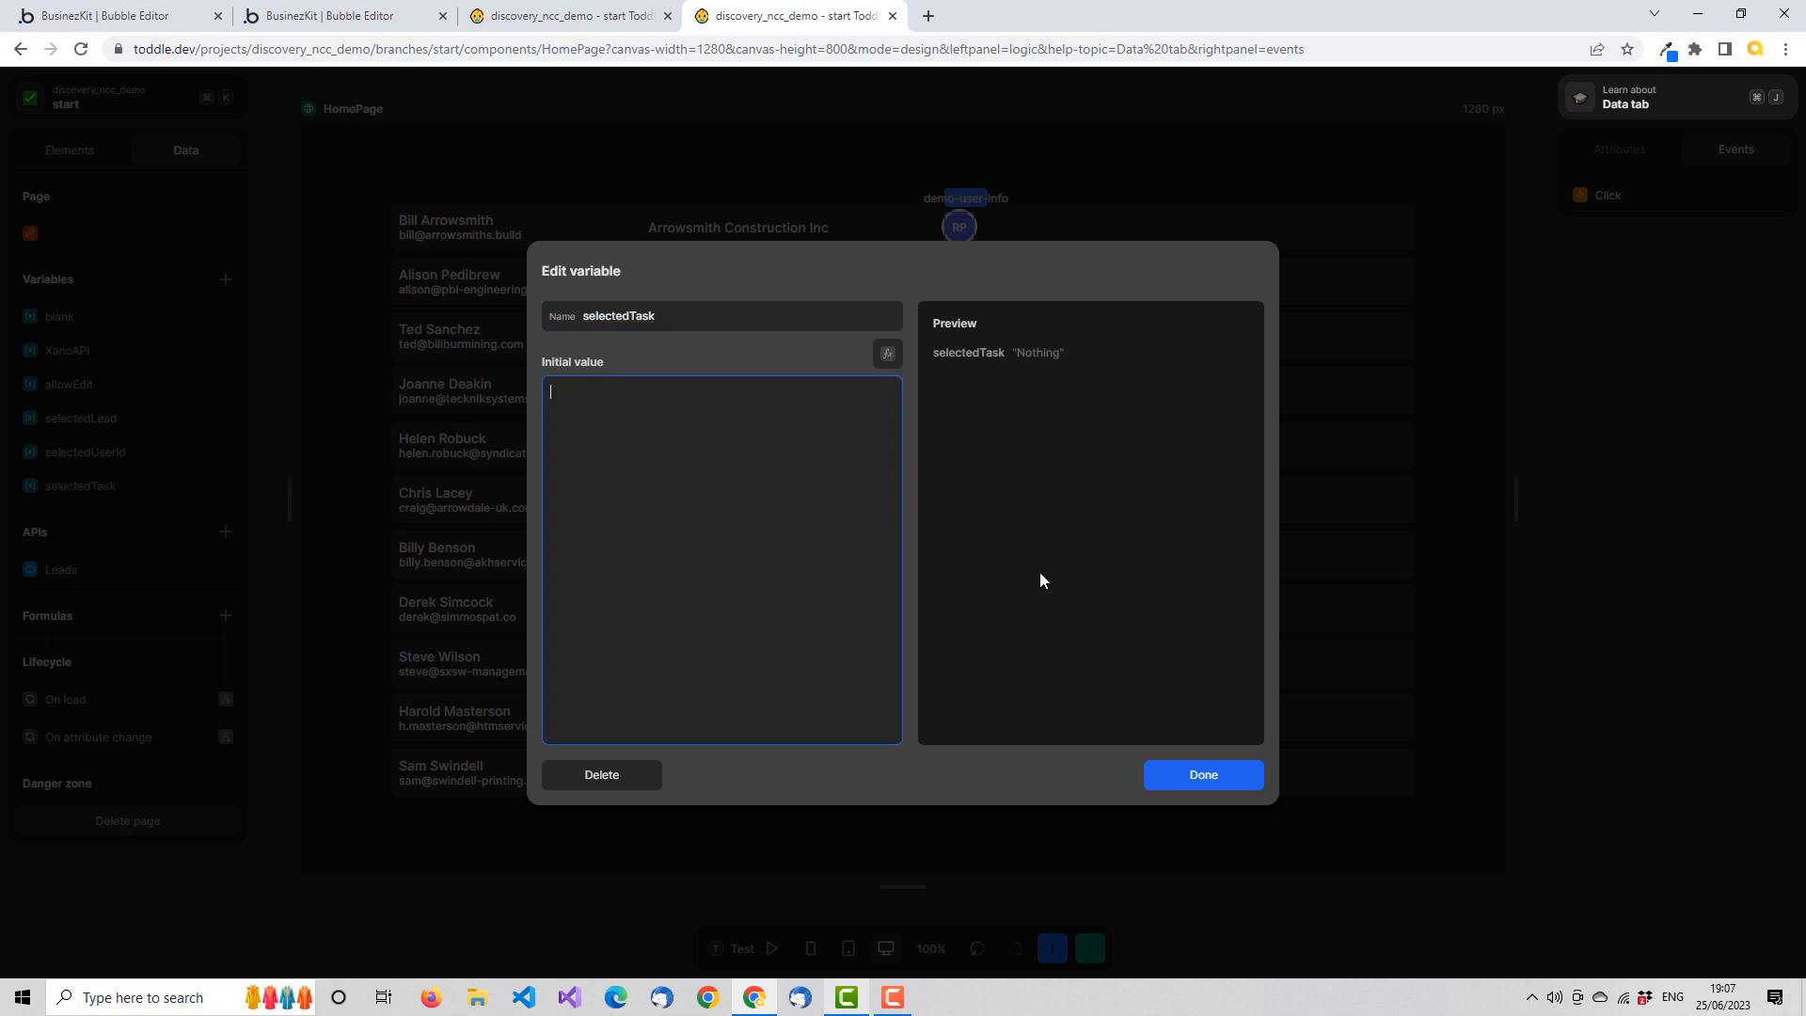
pyautogui.click(1217, 769)
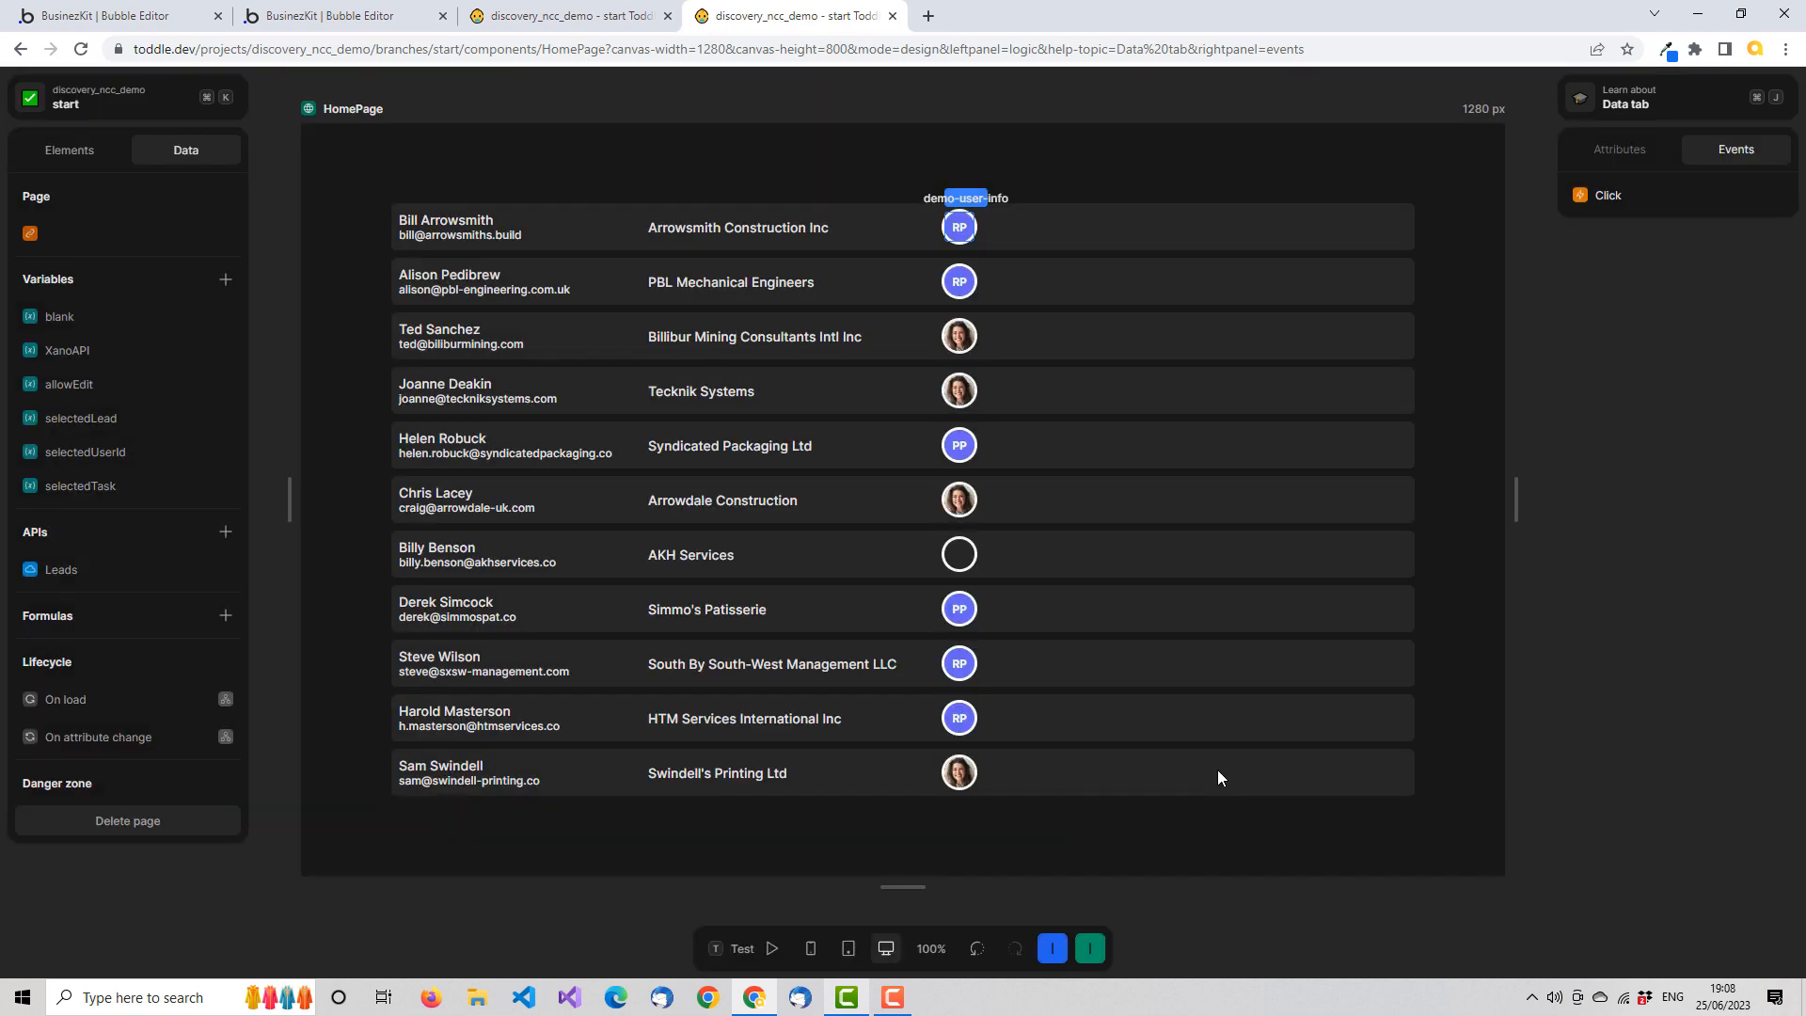
# Add a Set: selectedTask action using the event's task value to demo-user-info's Click workflow and save it
pyautogui.click(1601, 199)
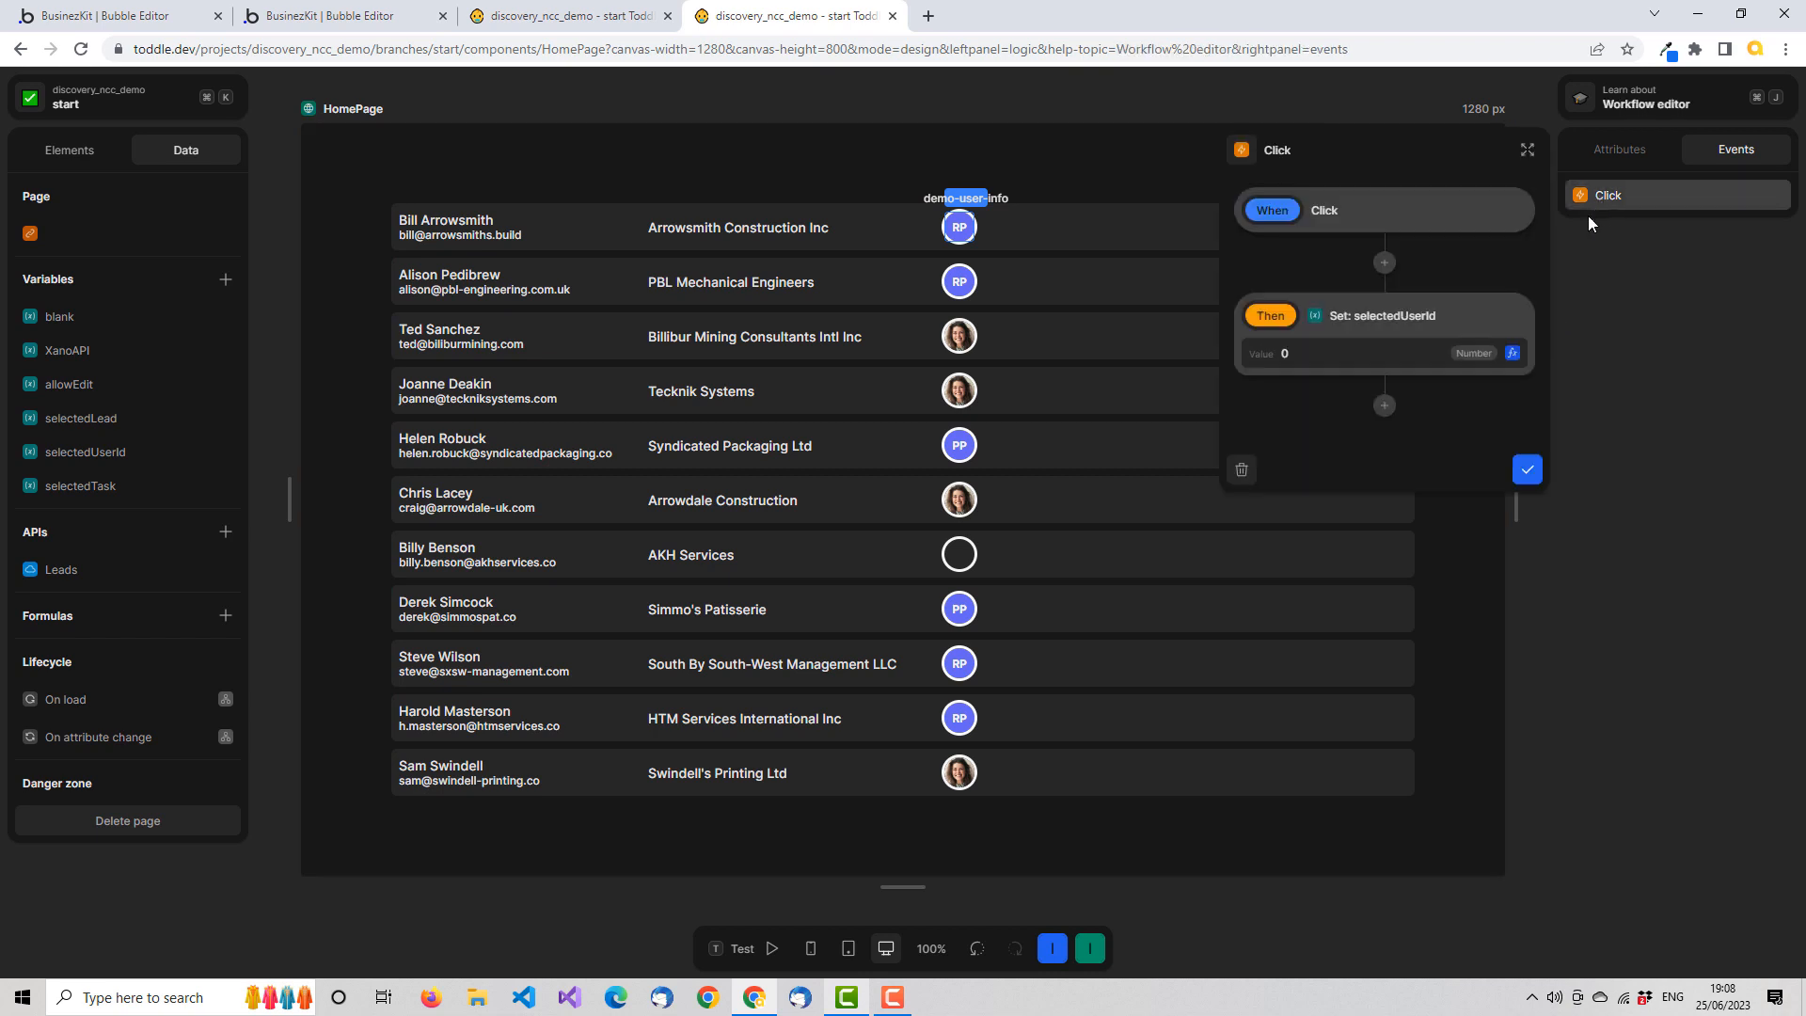
pyautogui.click(1385, 408)
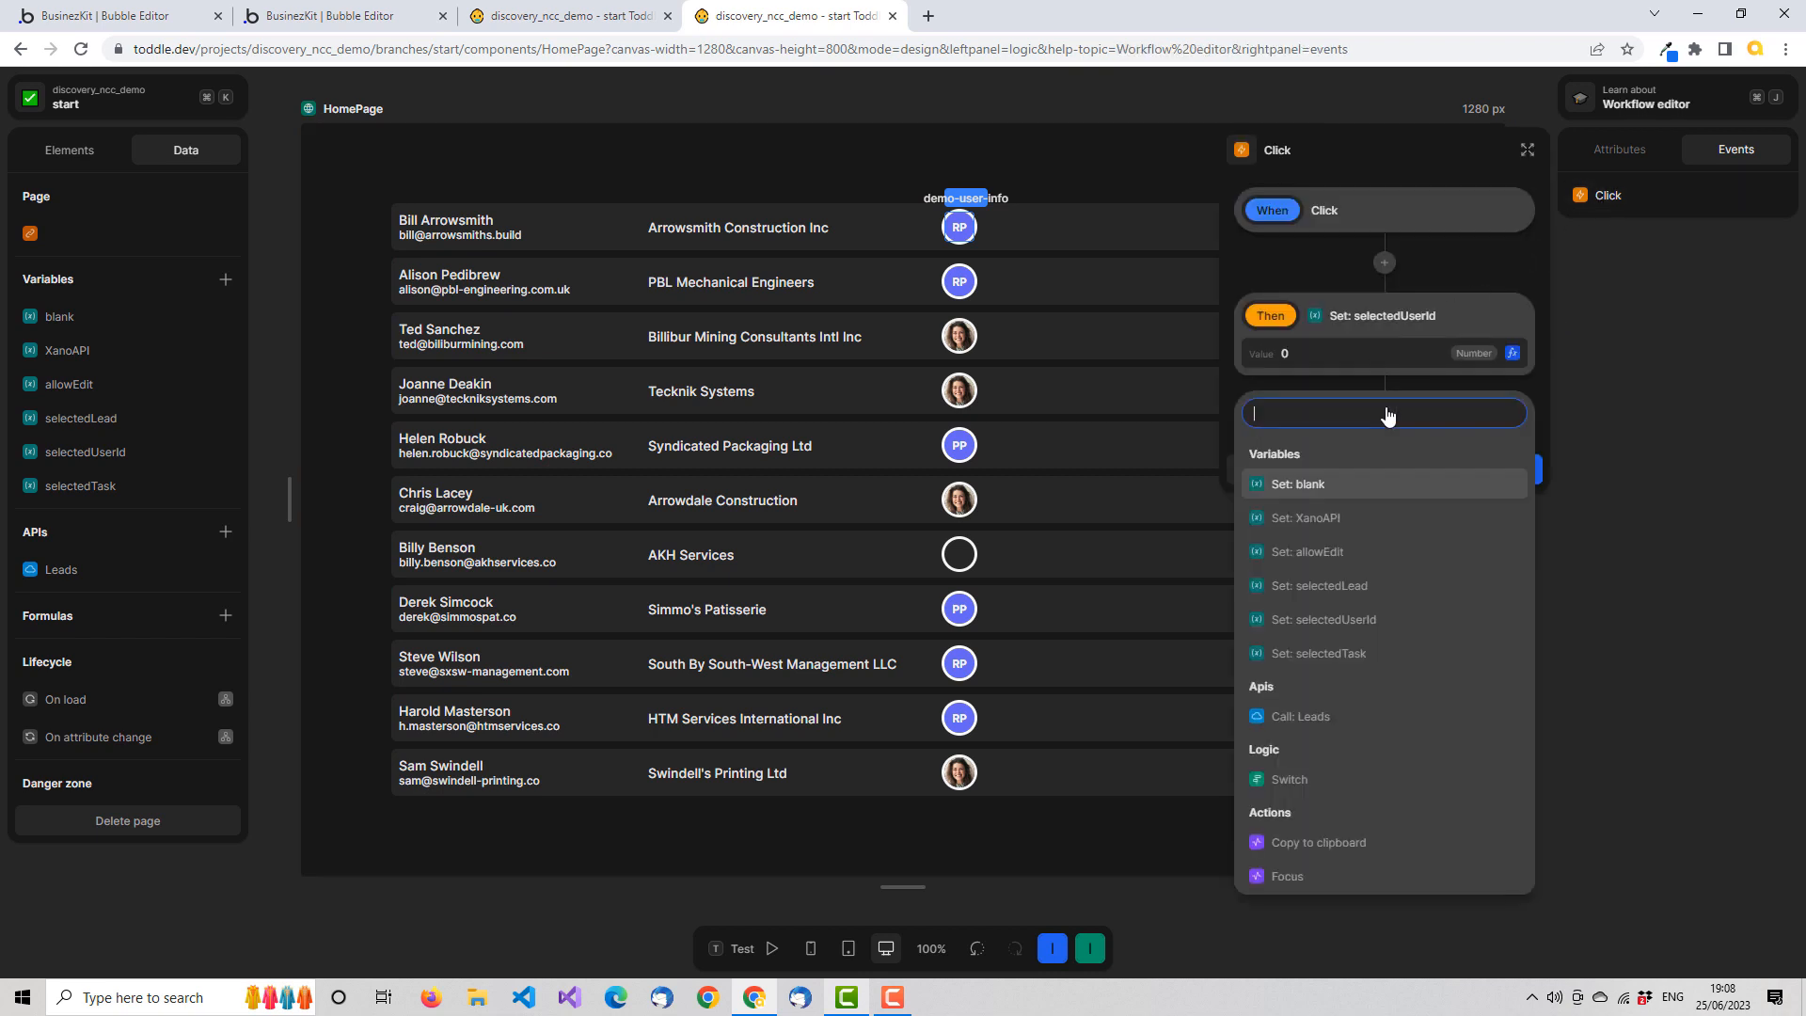
pyautogui.click(1375, 652)
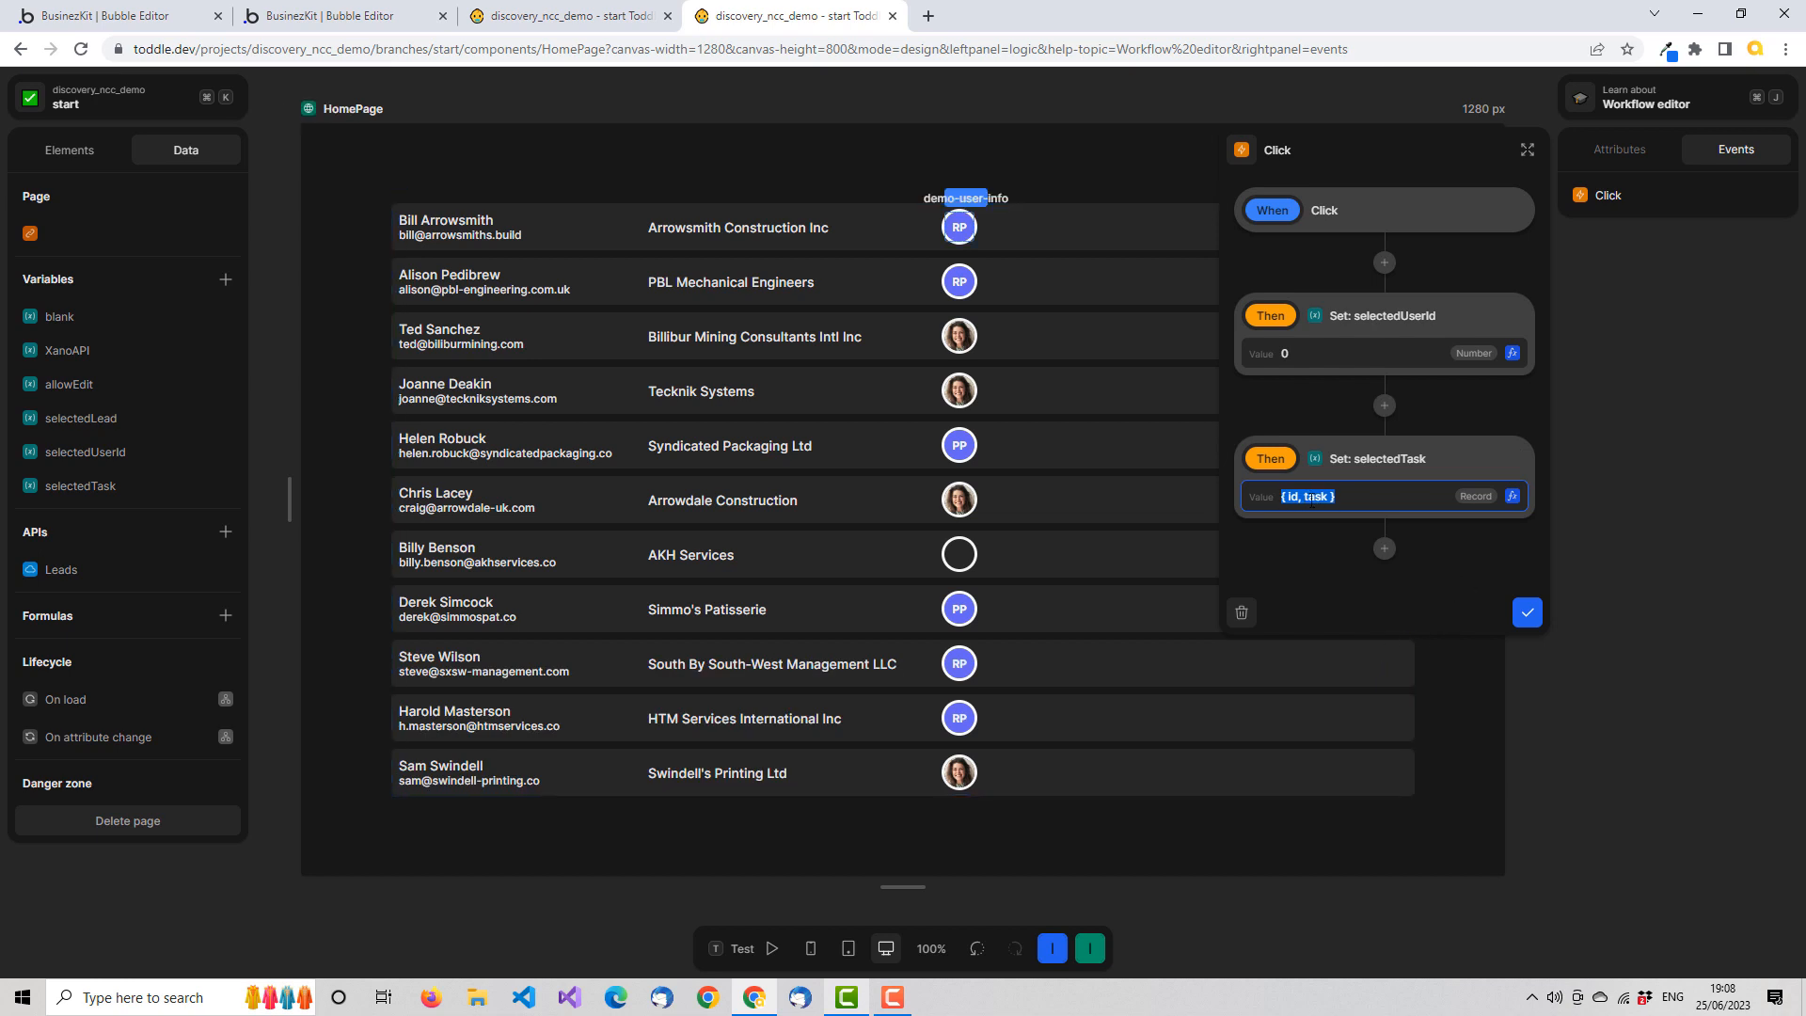
pyautogui.click(1512, 498)
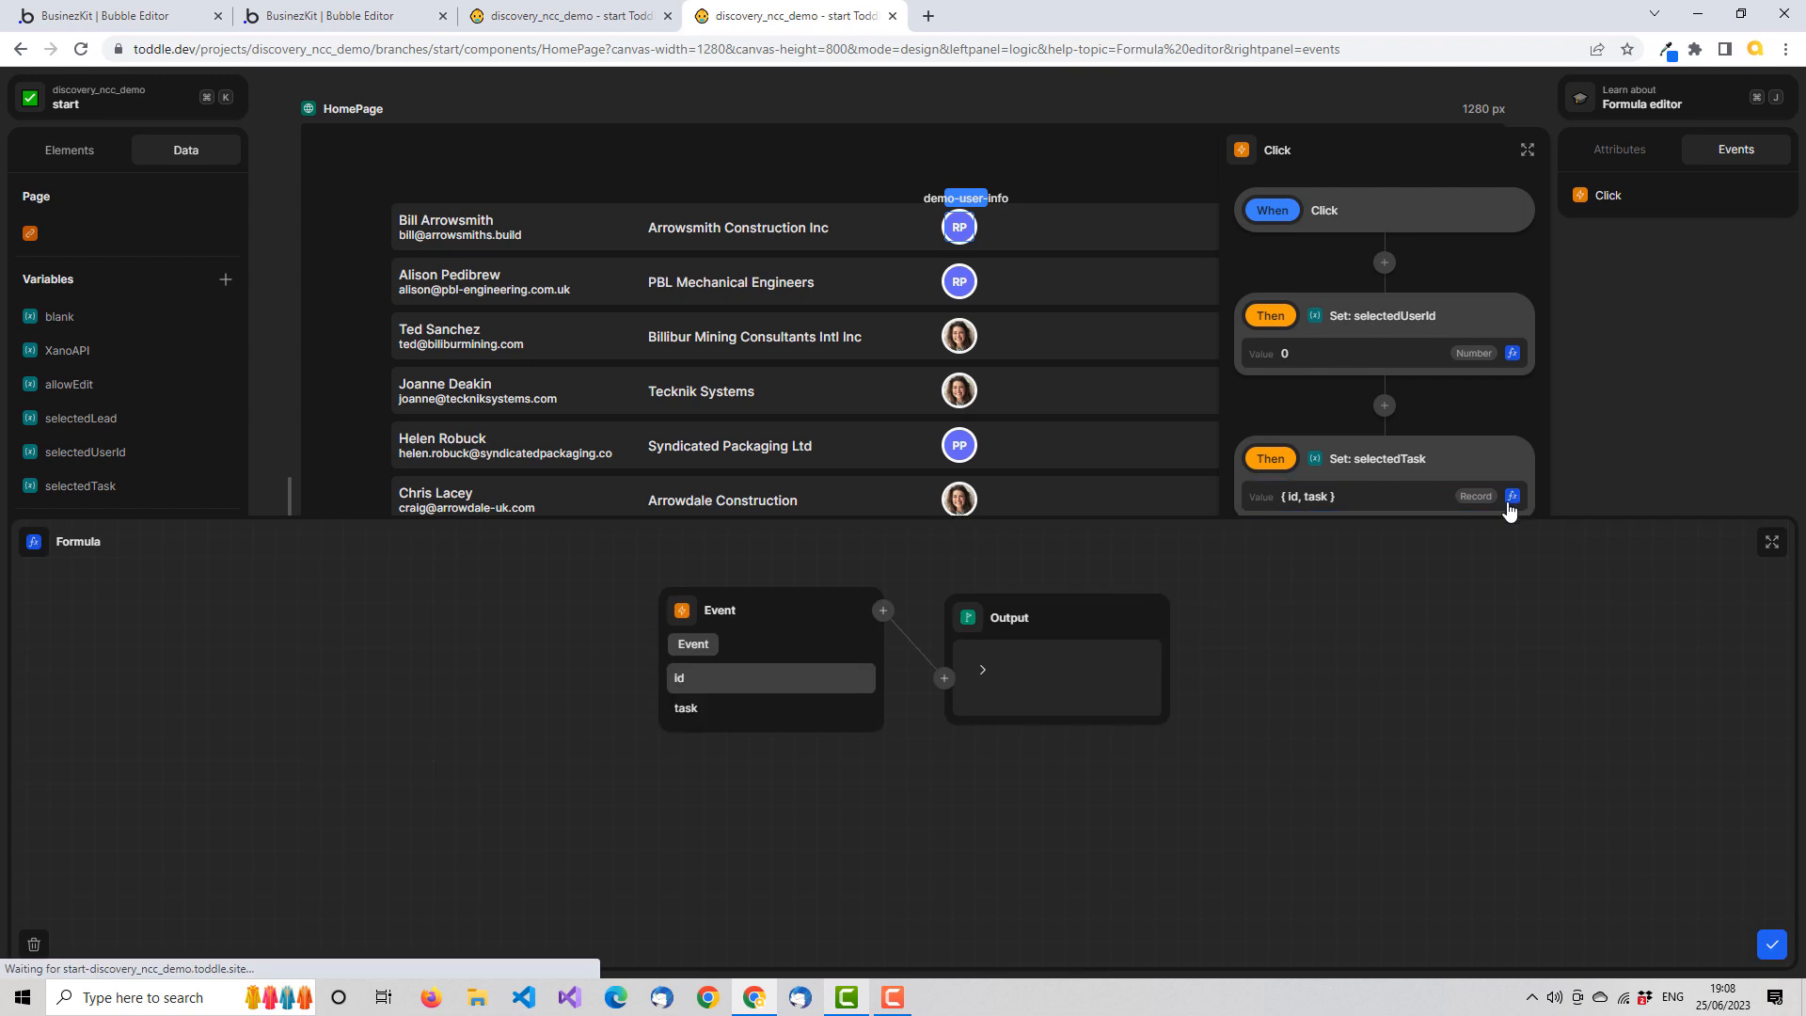
pyautogui.click(696, 708)
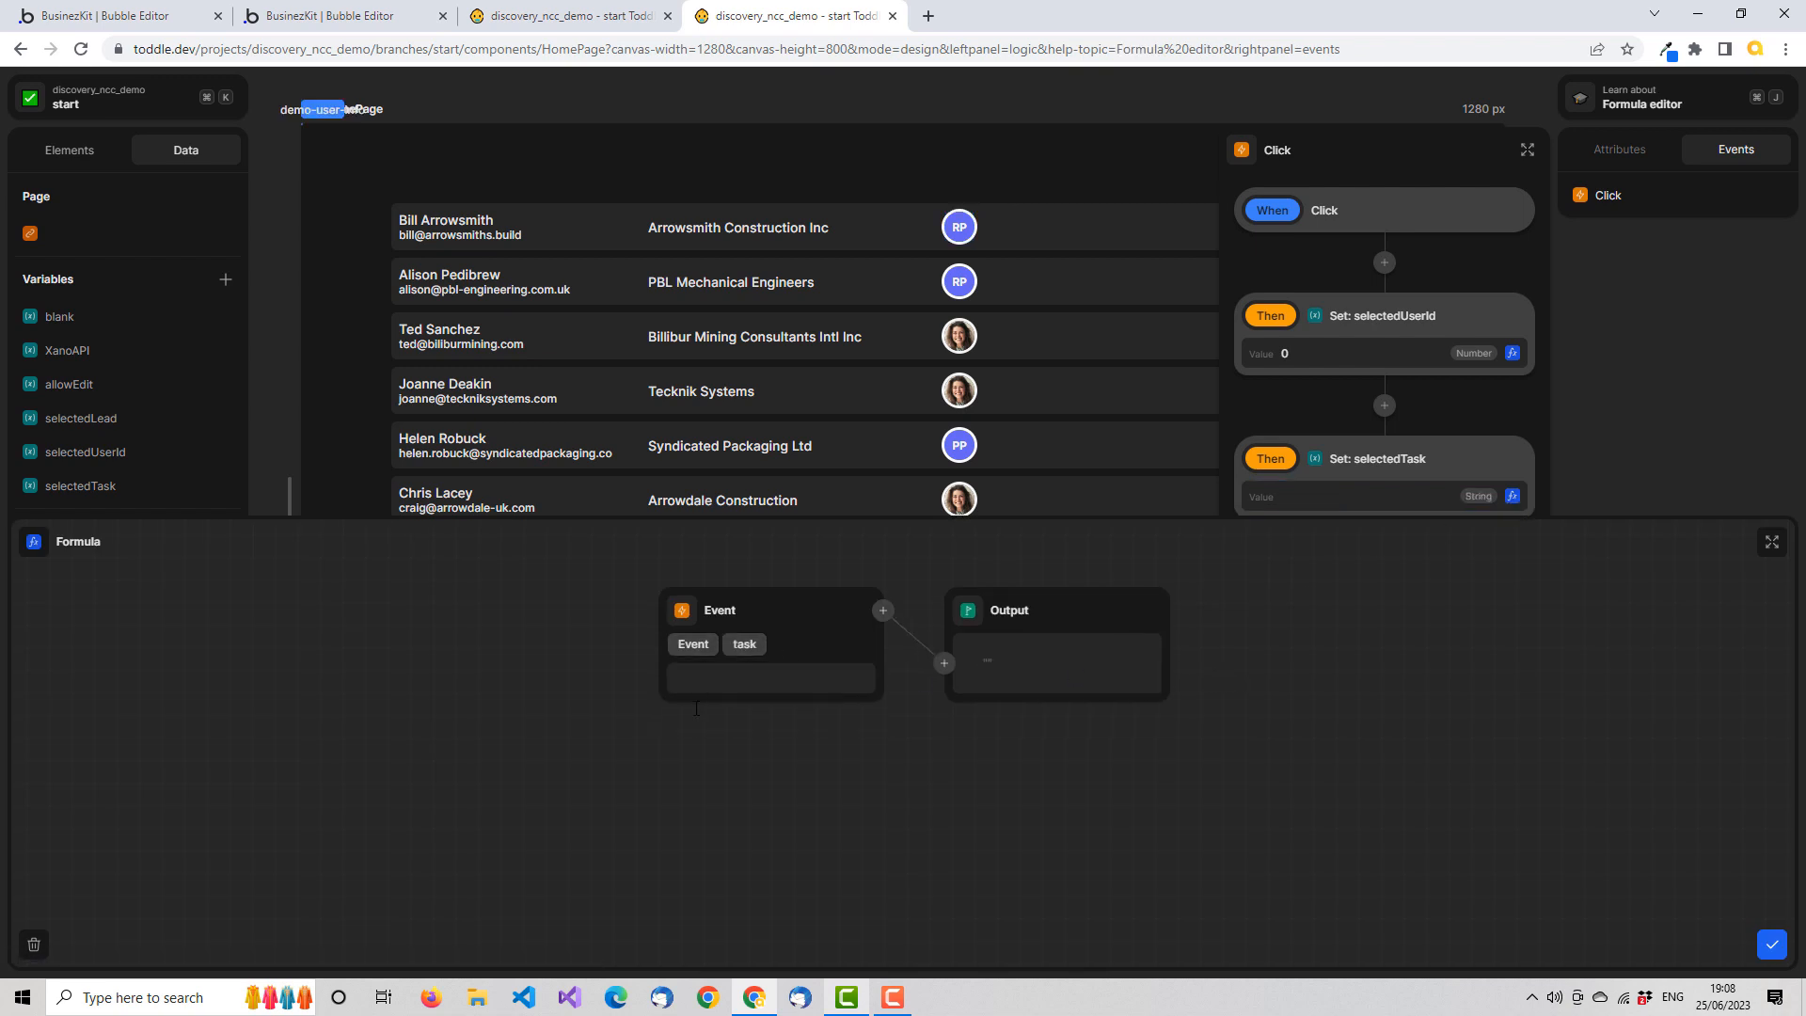
pyautogui.click(1773, 944)
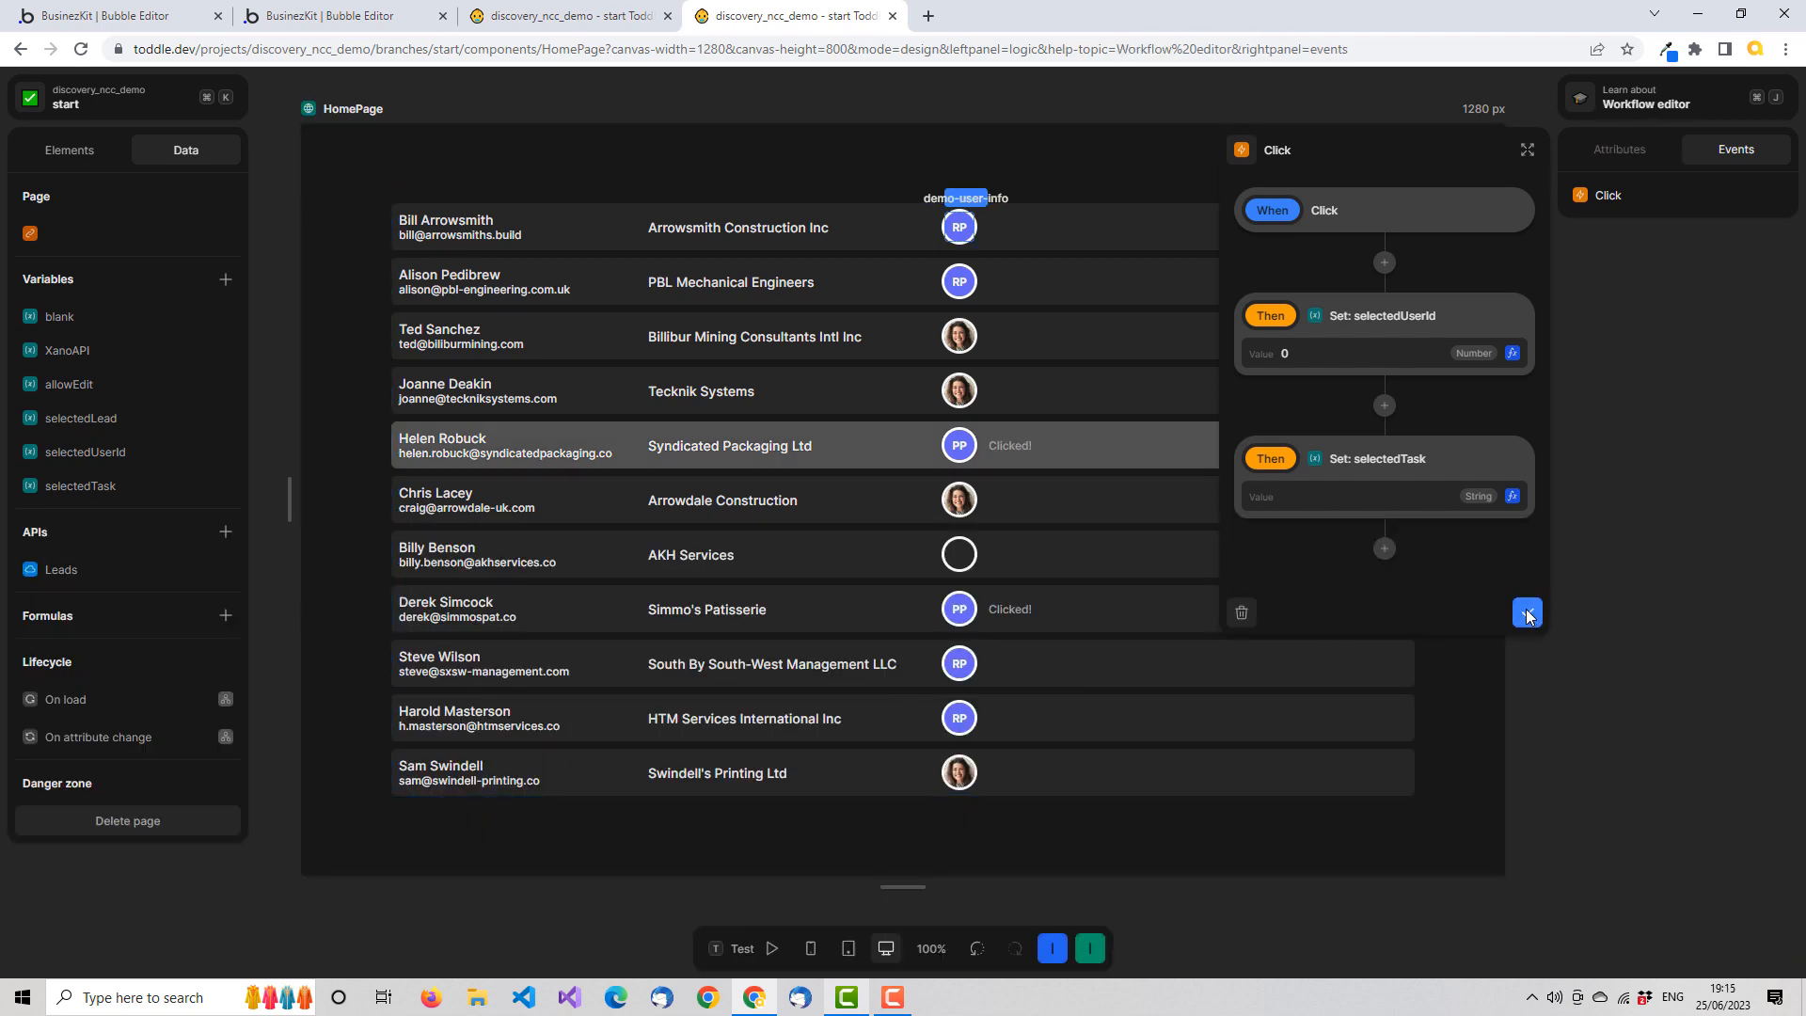
pyautogui.click(1527, 612)
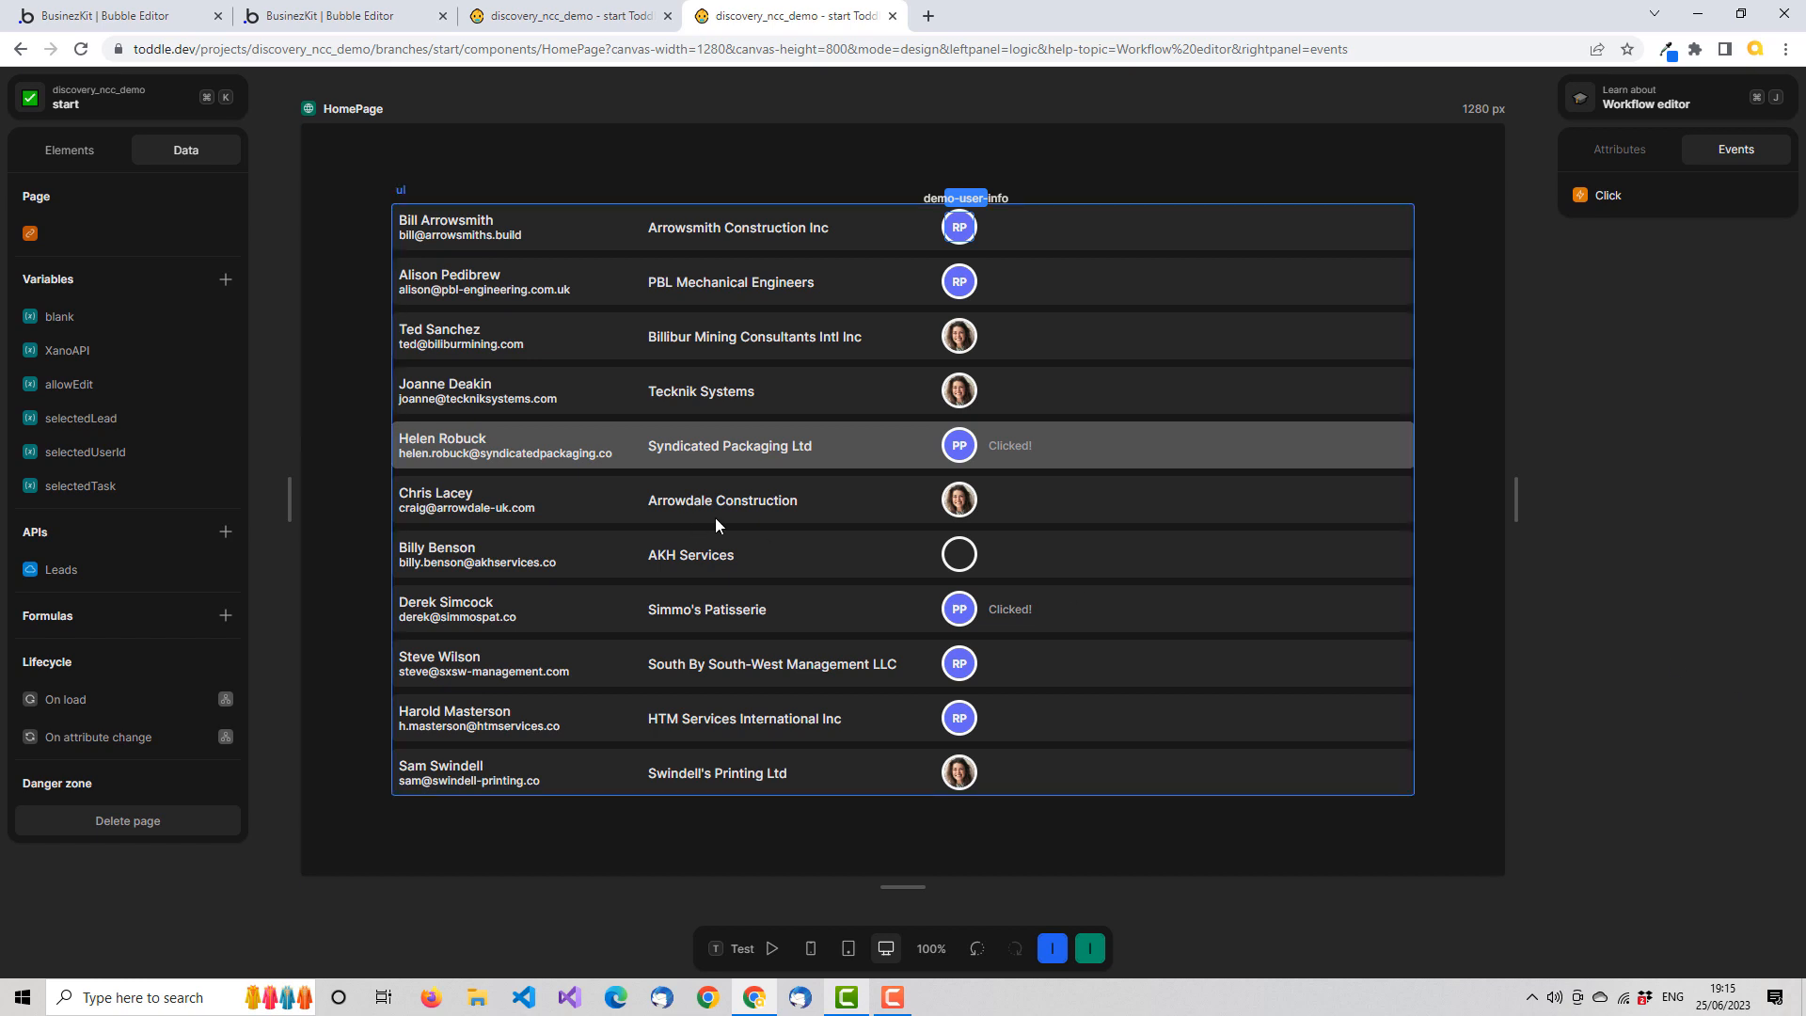
# Test the hover options menu on several HomePage rows, including the edit option for Tecknik Systems, Simmo's Patisserie and HTM Services International, then leave test mode
pyautogui.click(82, 155)
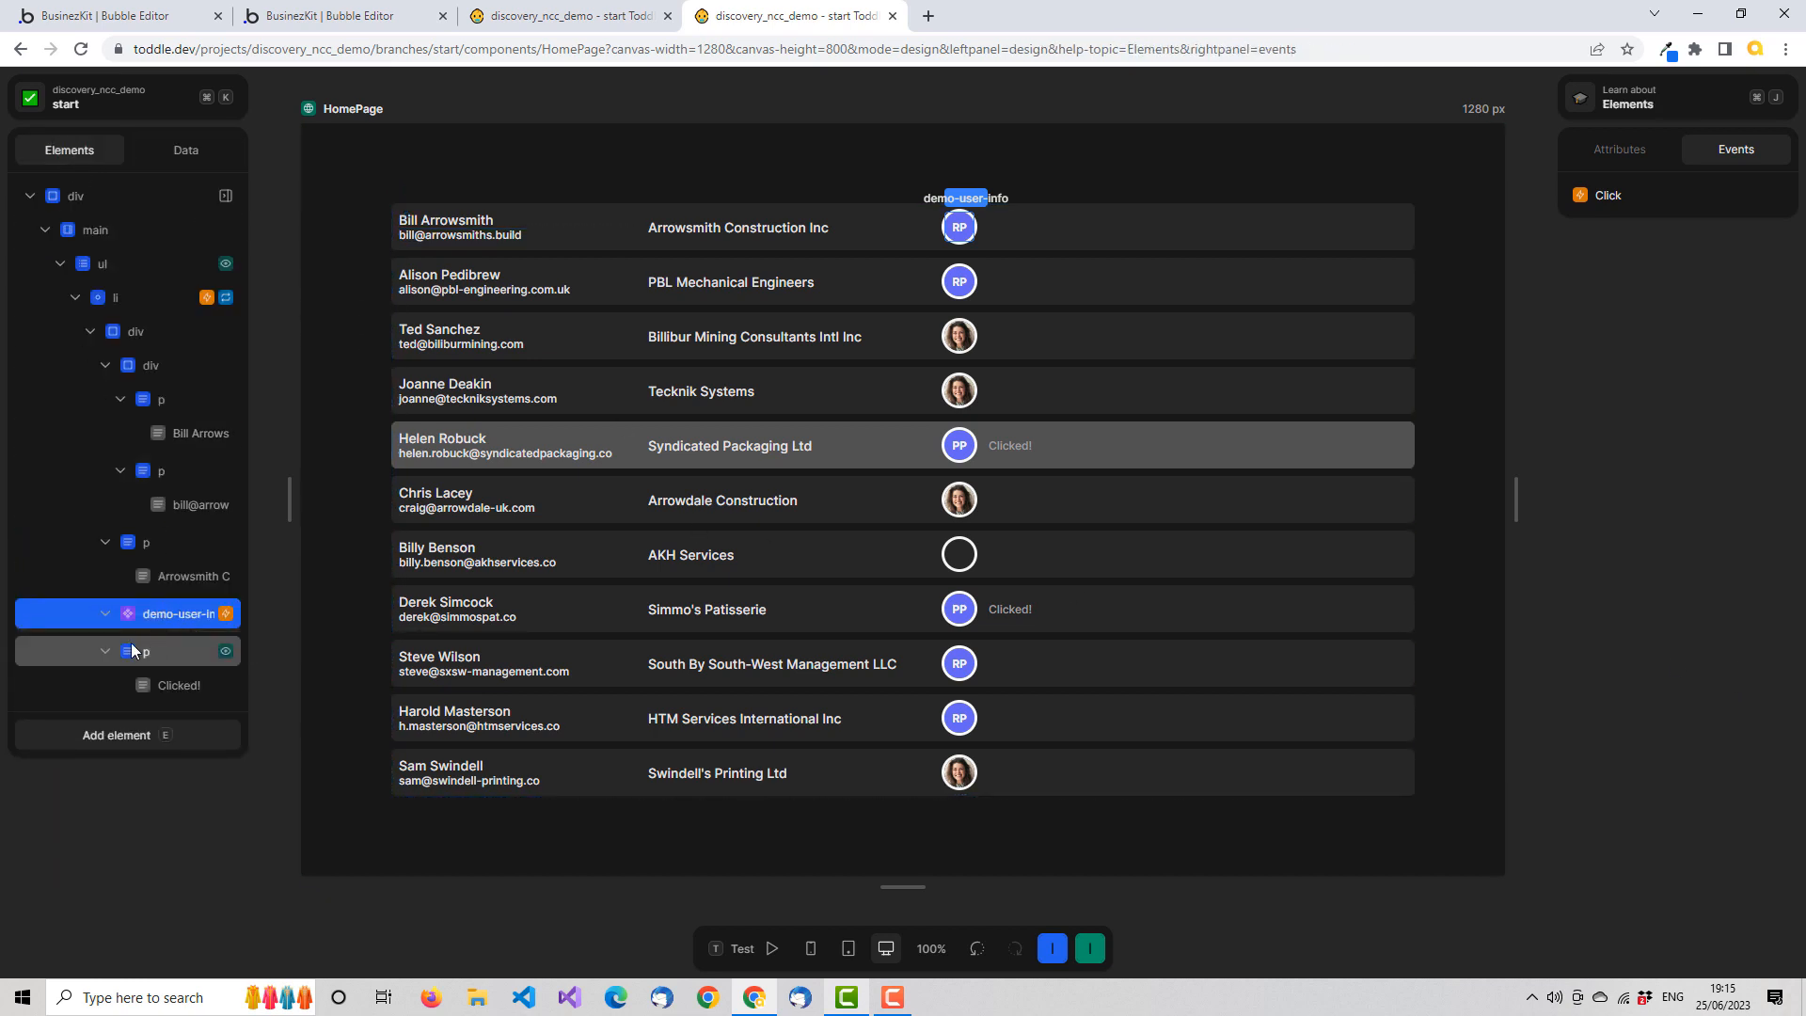
pyautogui.click(751, 952)
pyautogui.moveTo(955, 344)
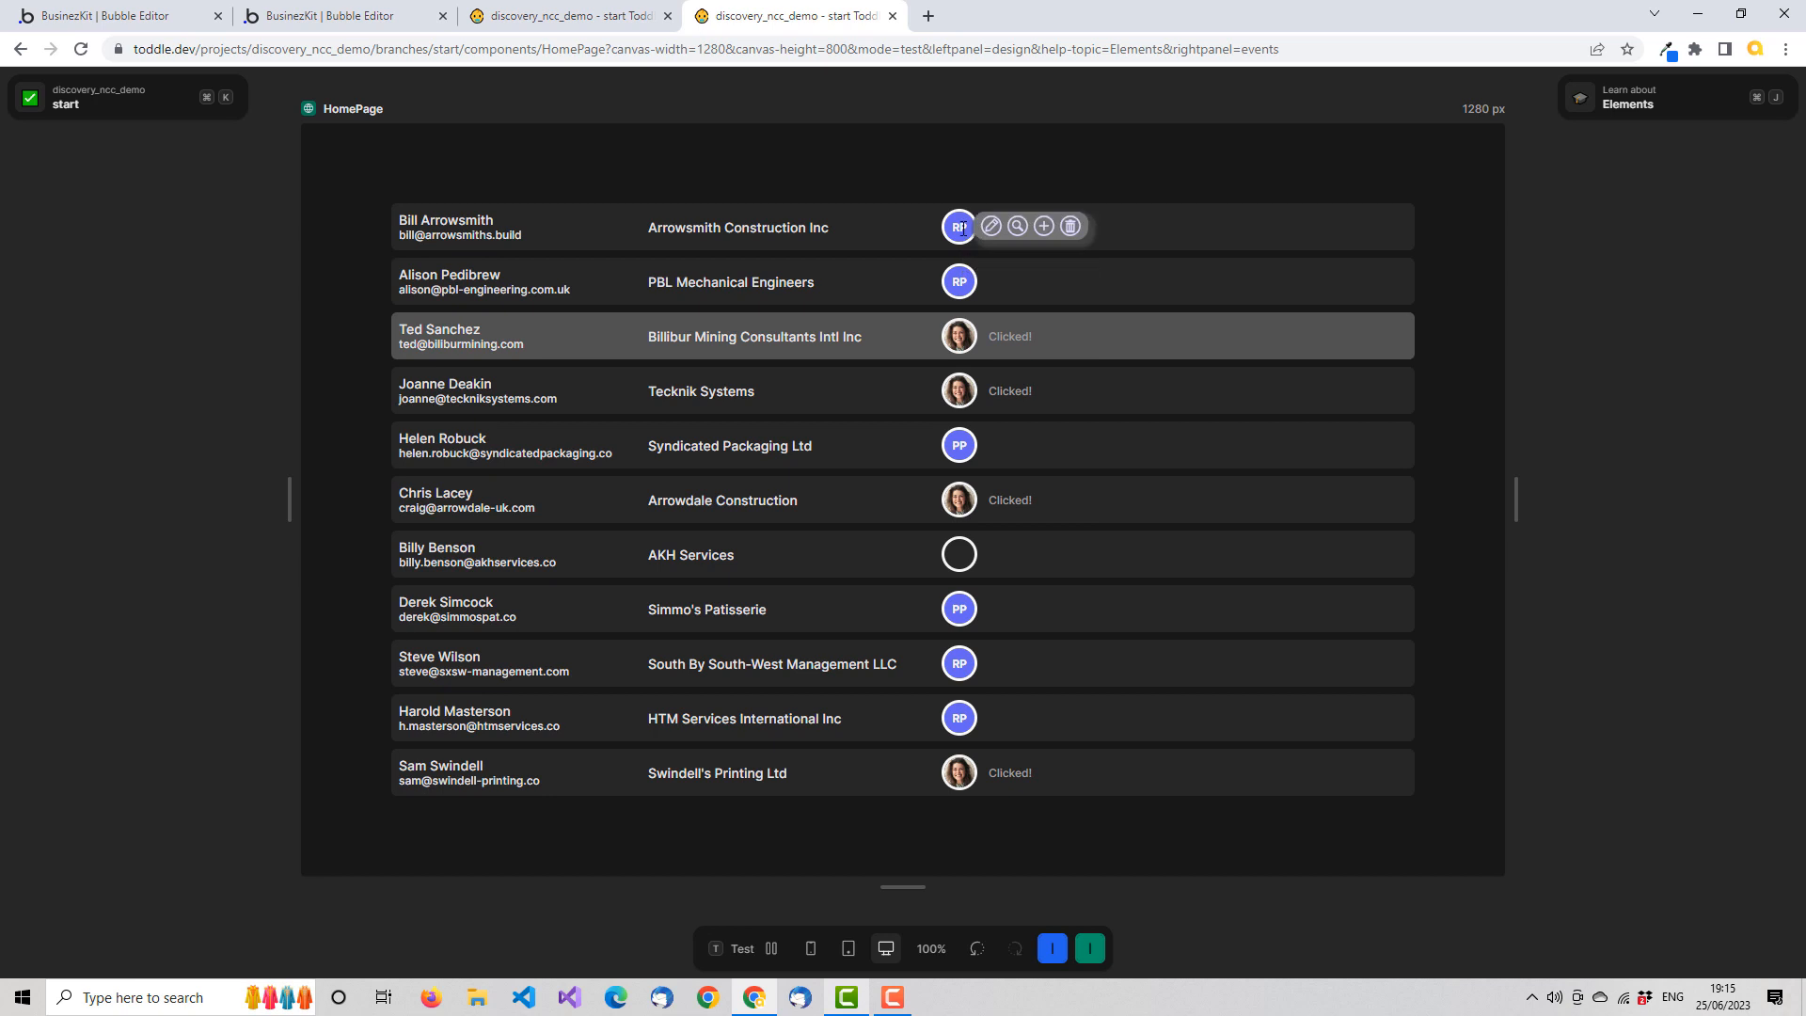
pyautogui.click(960, 233)
pyautogui.click(959, 340)
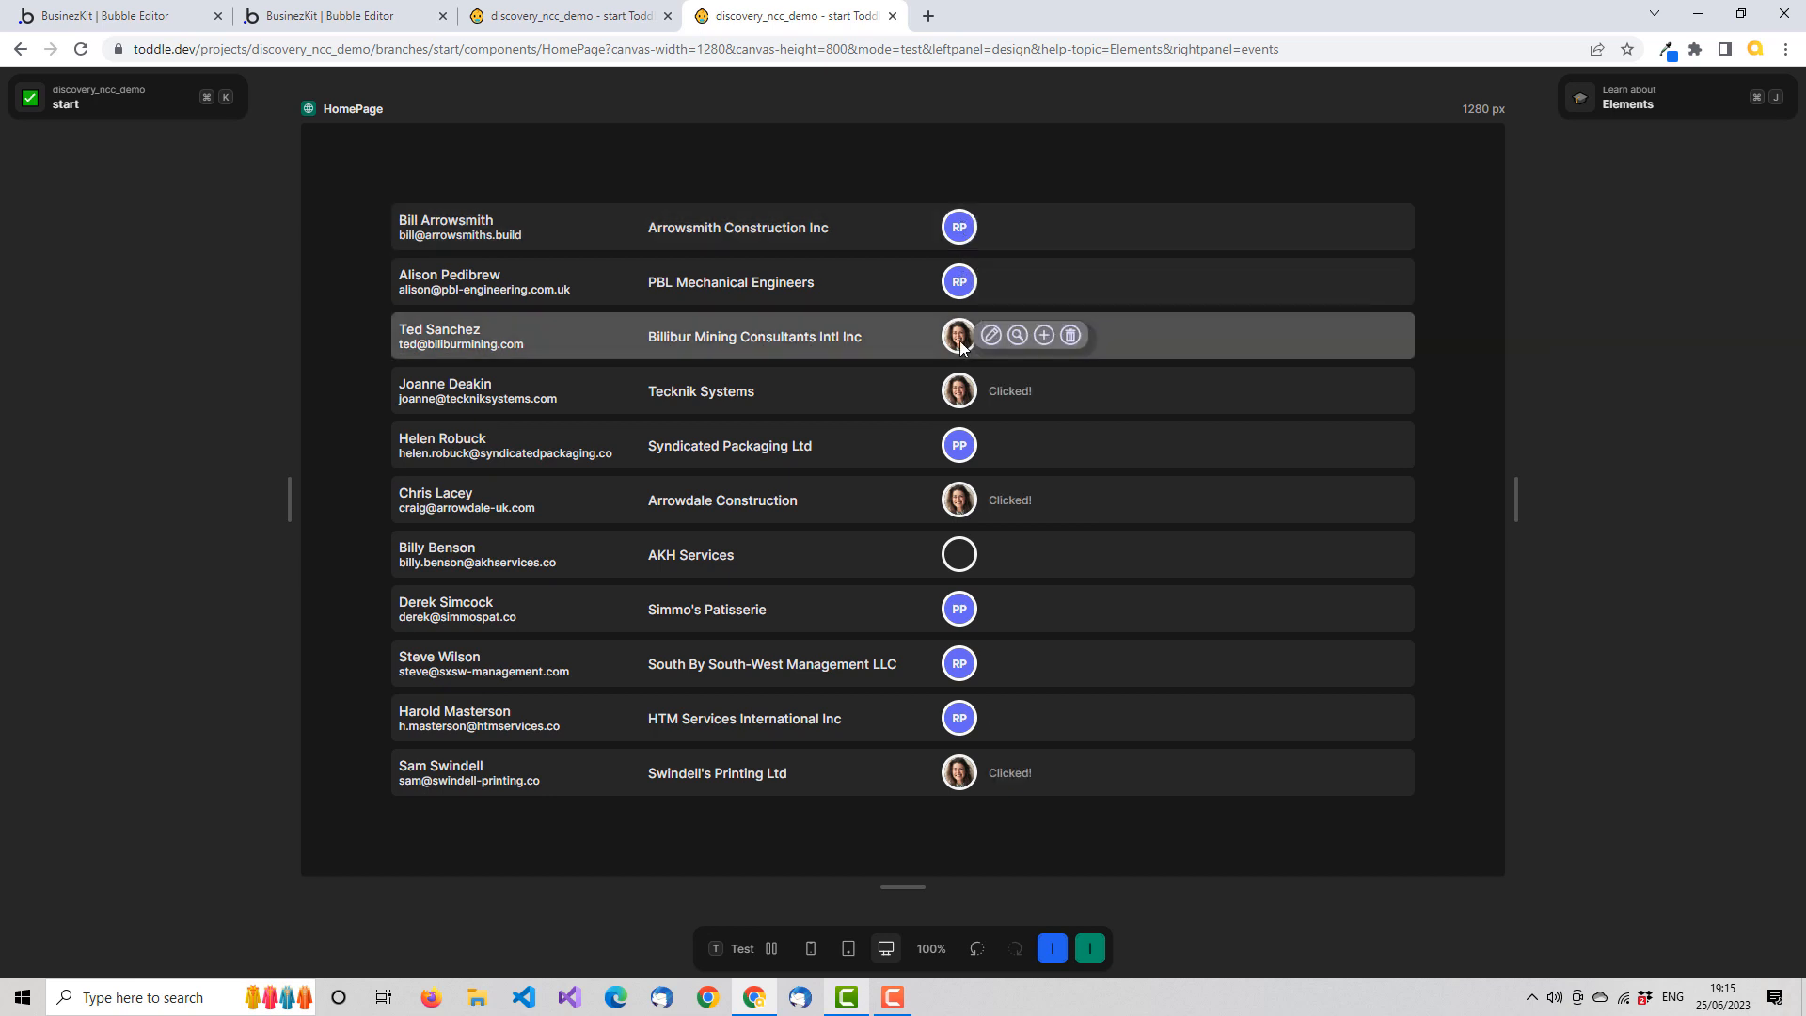
pyautogui.moveTo(962, 396)
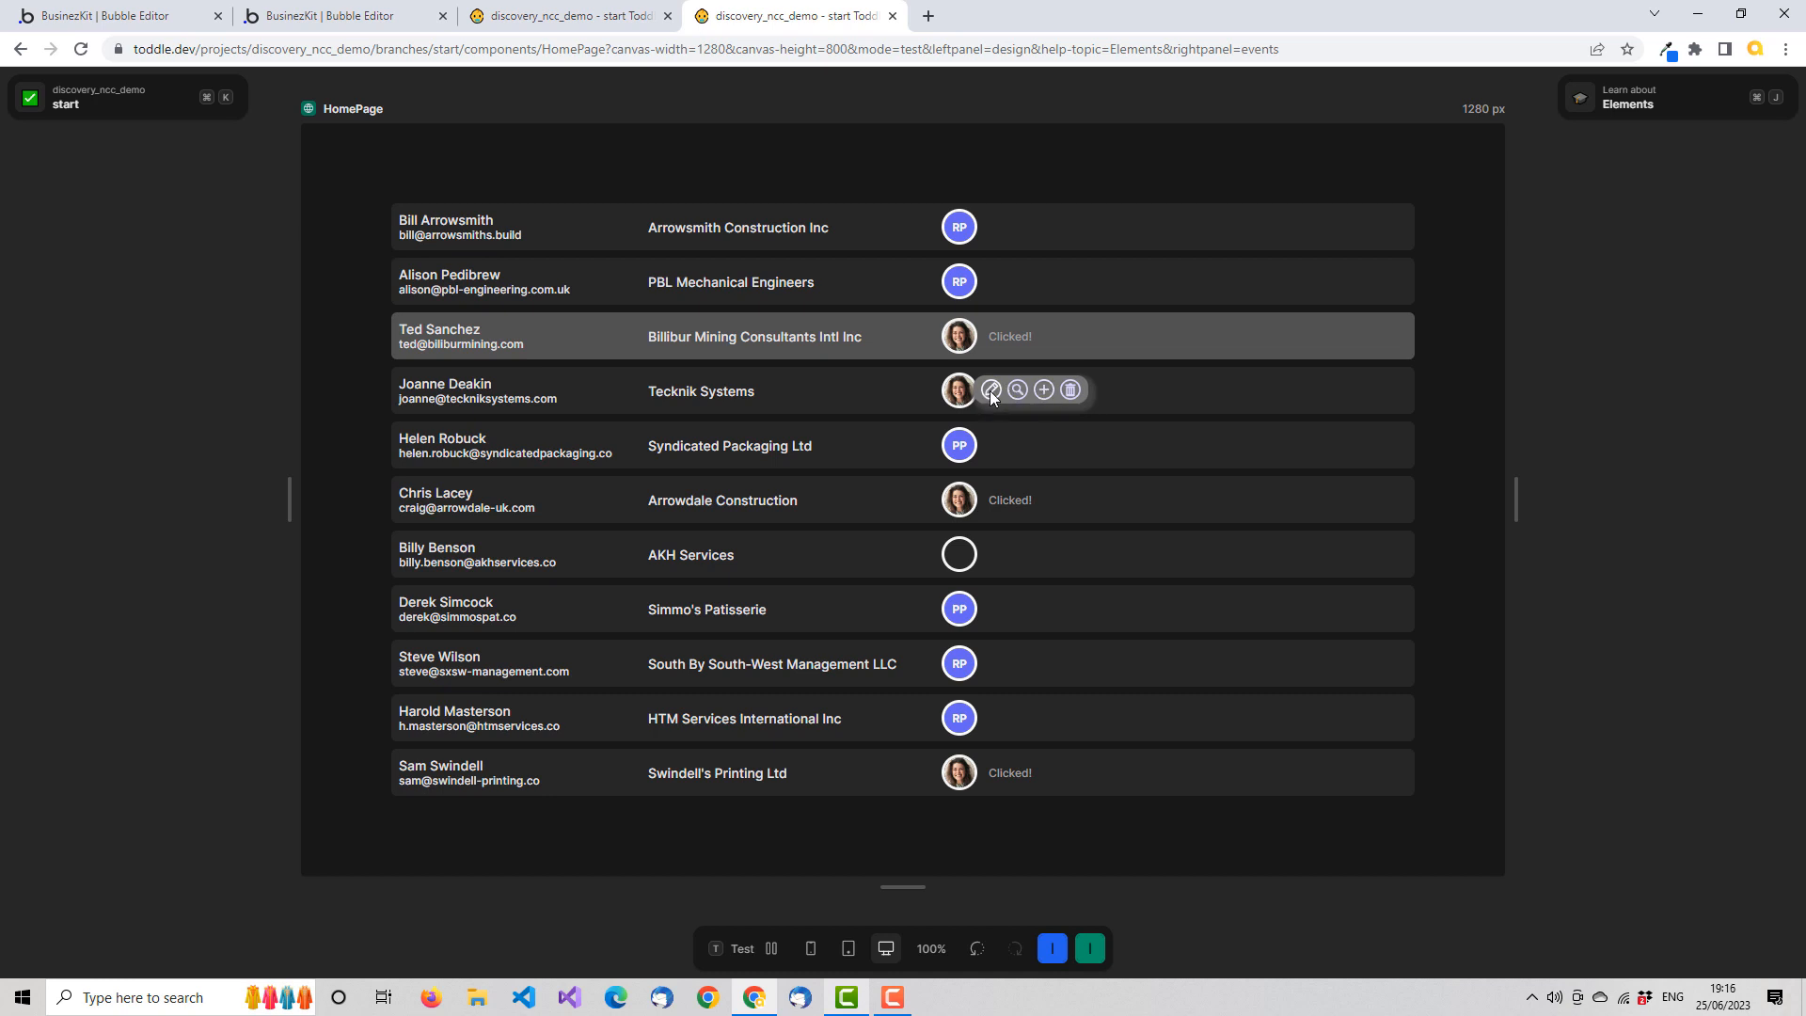
pyautogui.click(992, 394)
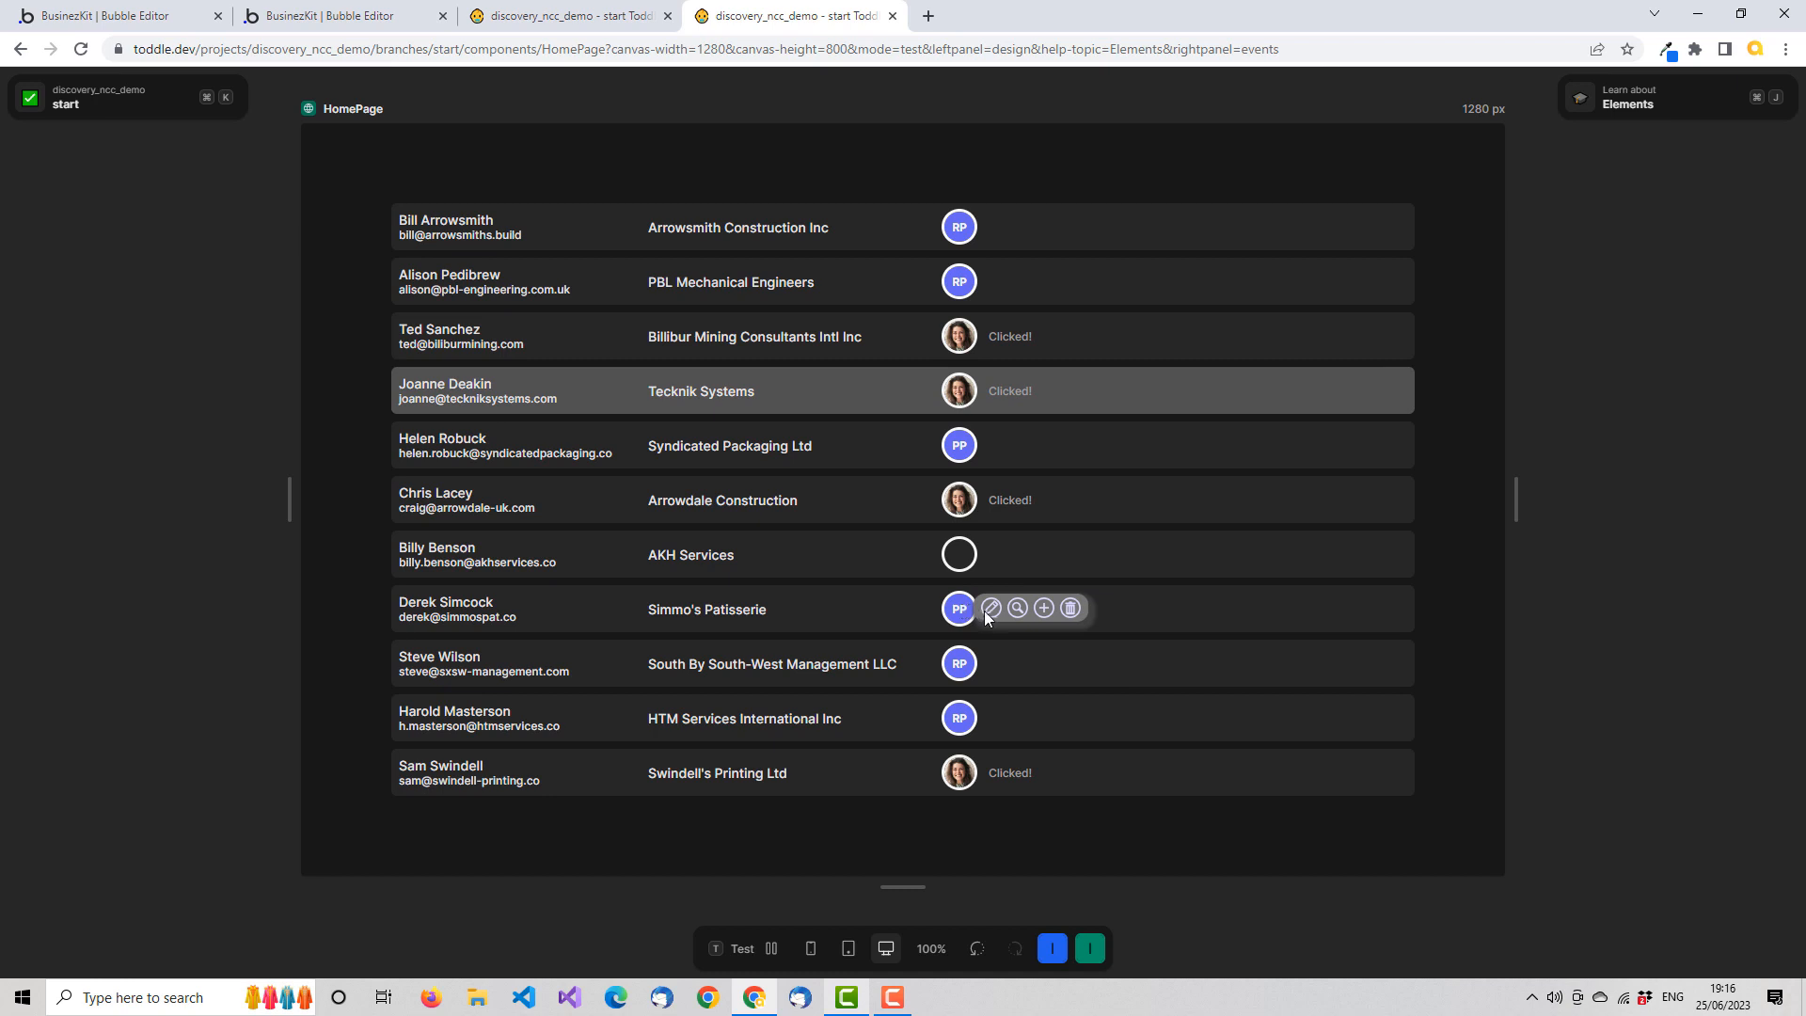
pyautogui.click(992, 612)
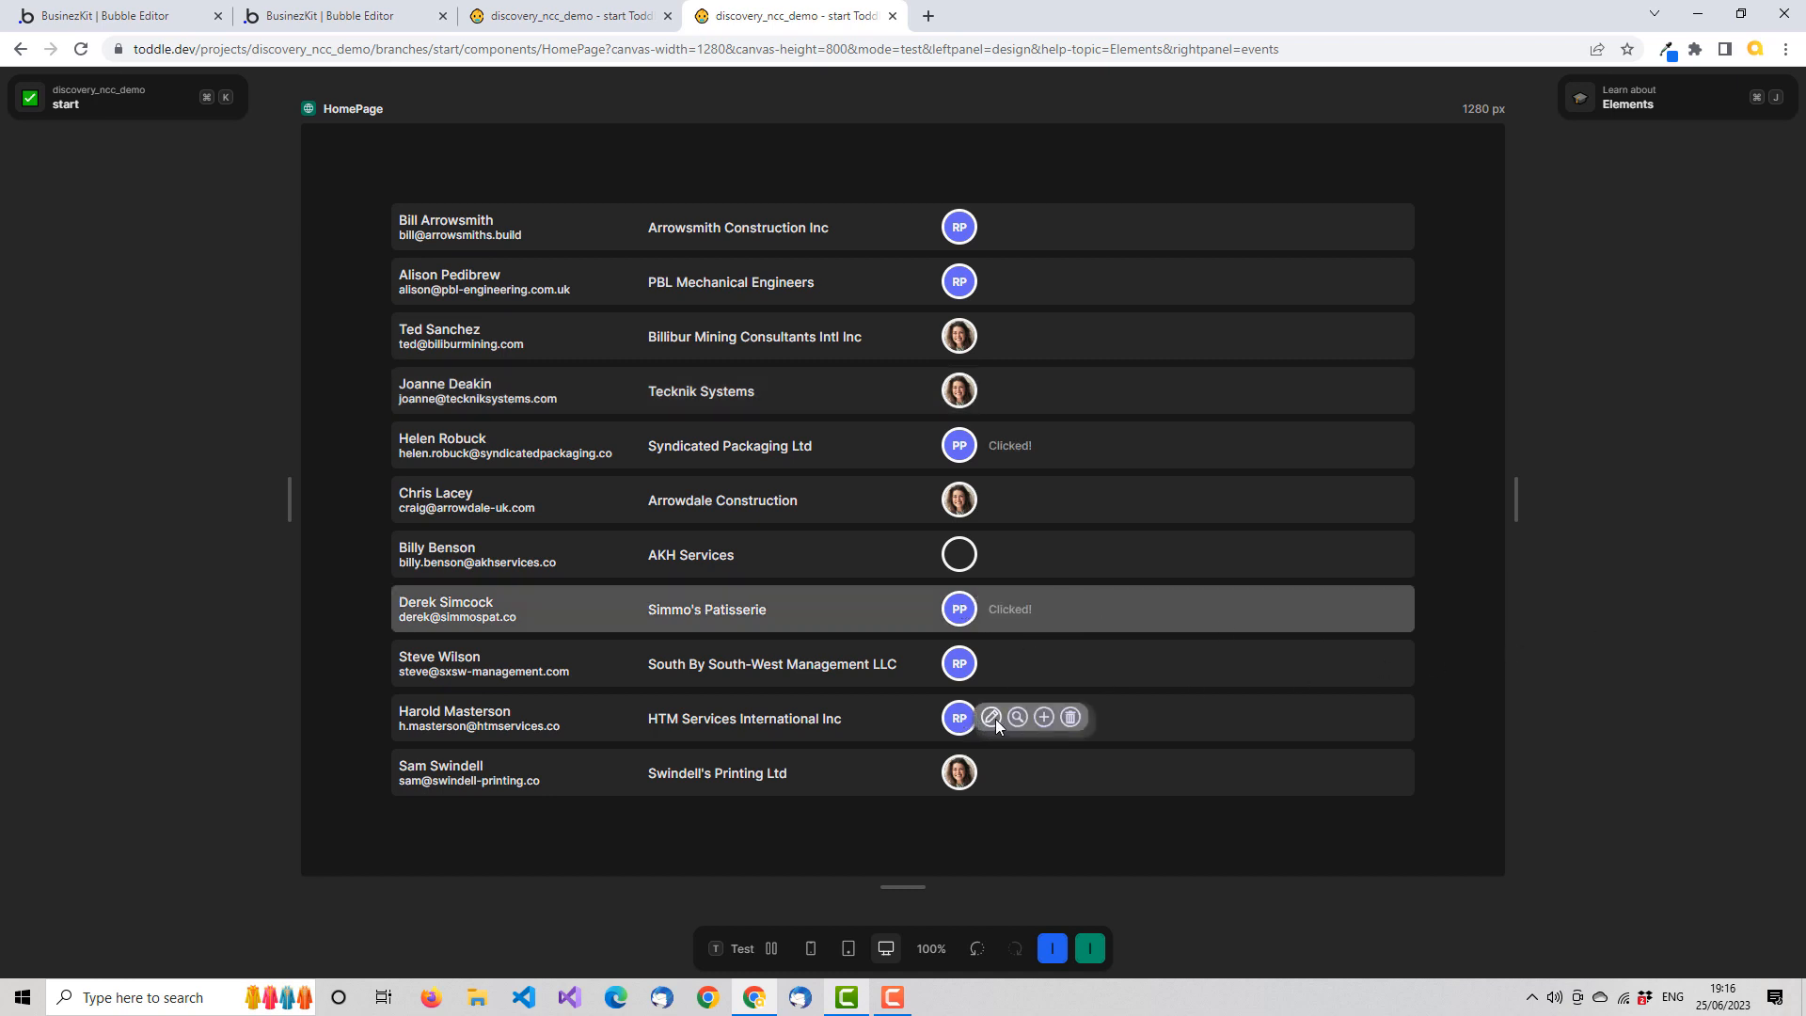
pyautogui.click(995, 721)
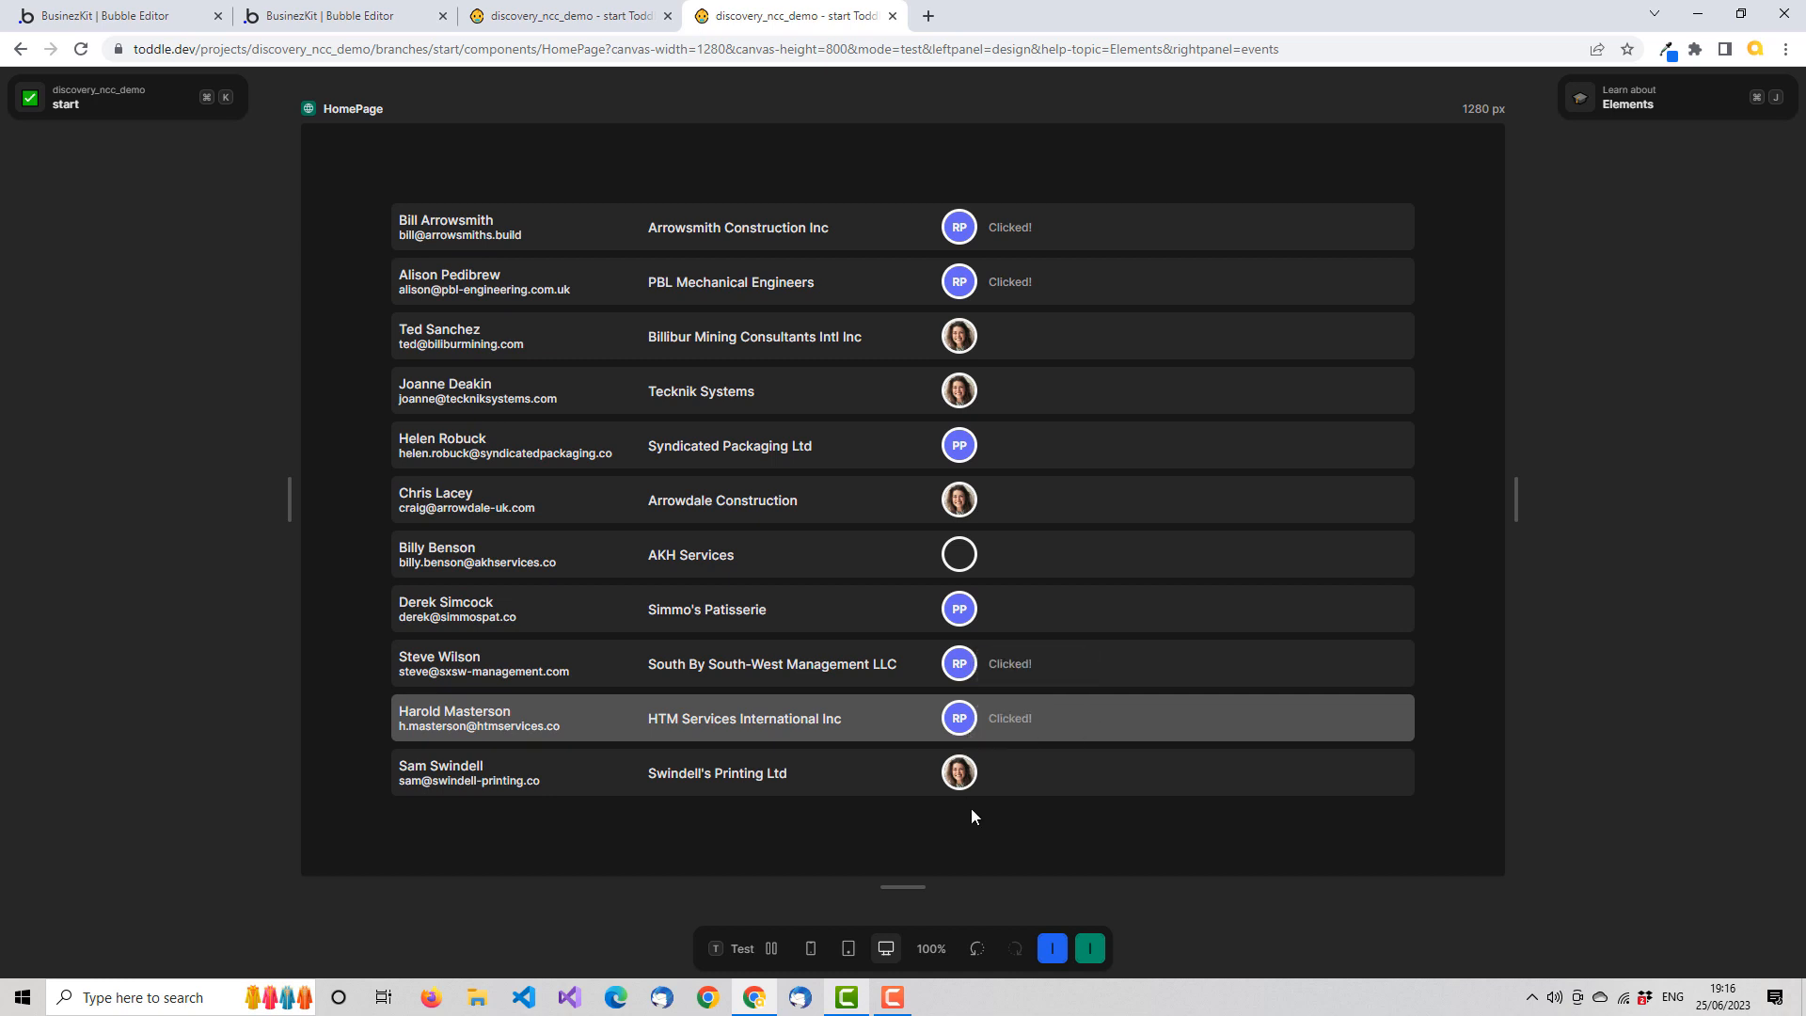
pyautogui.moveTo(958, 772)
pyautogui.click(1030, 788)
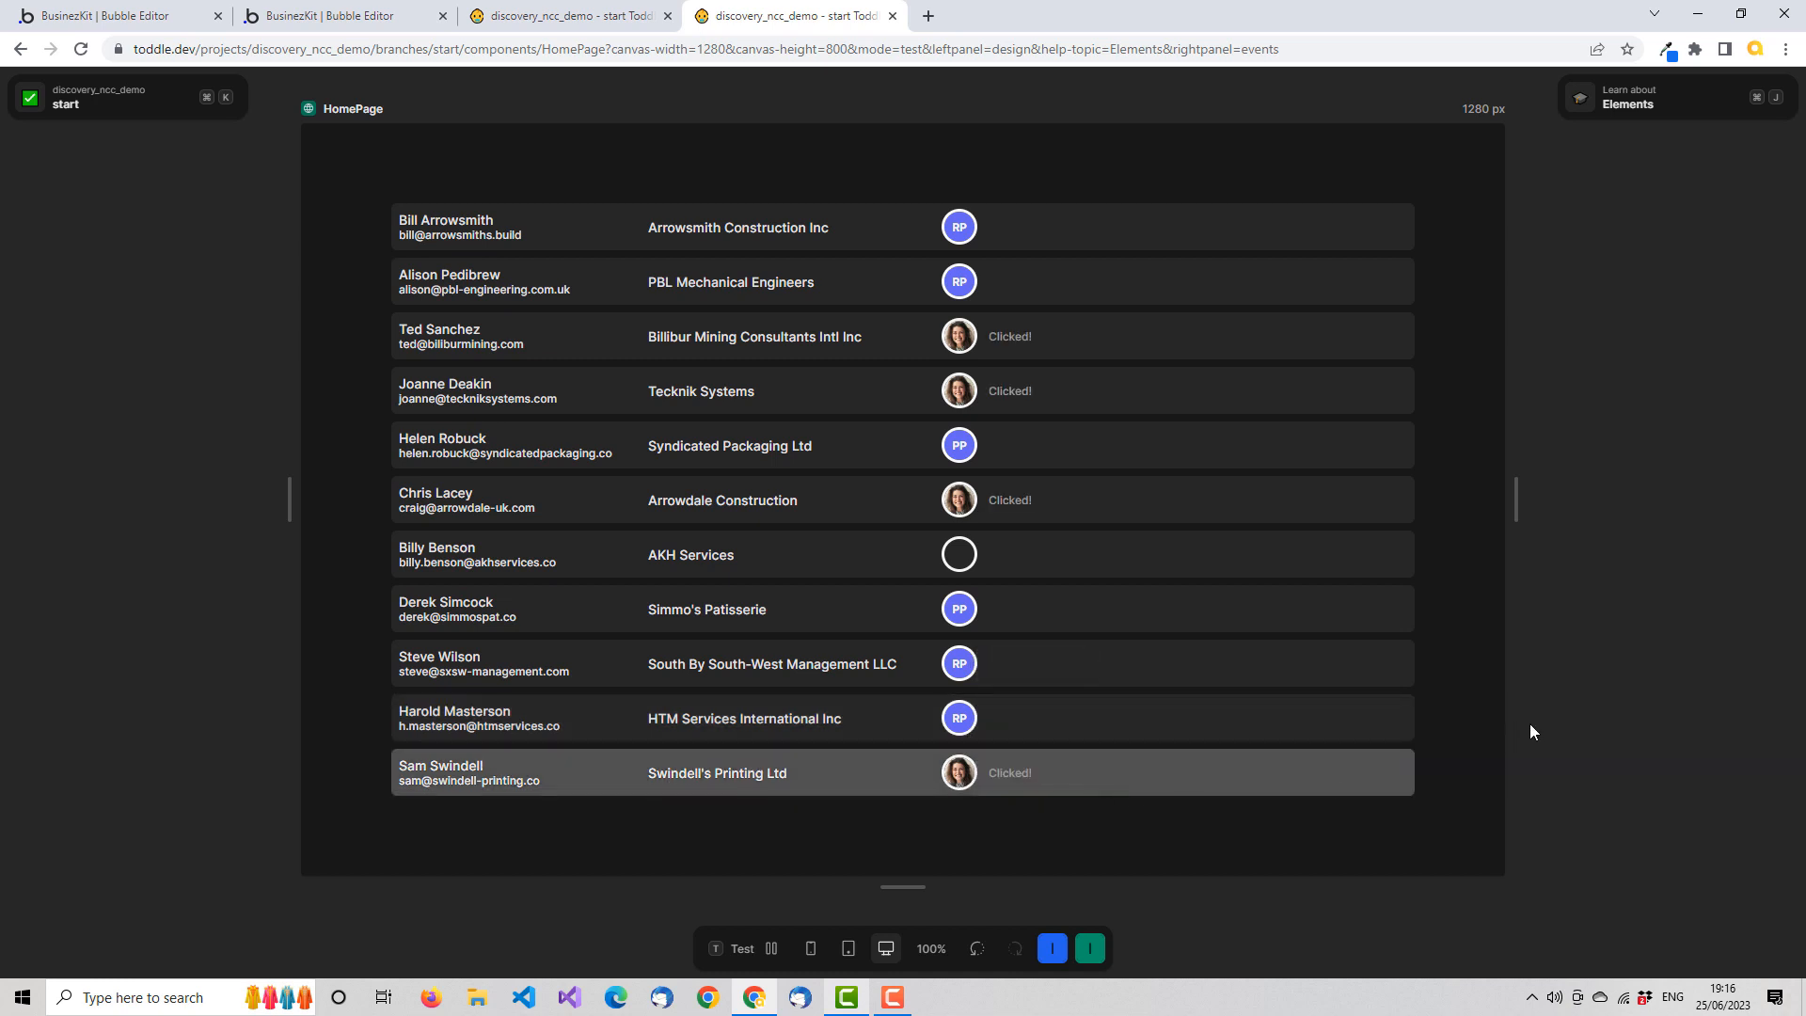
pyautogui.click(752, 949)
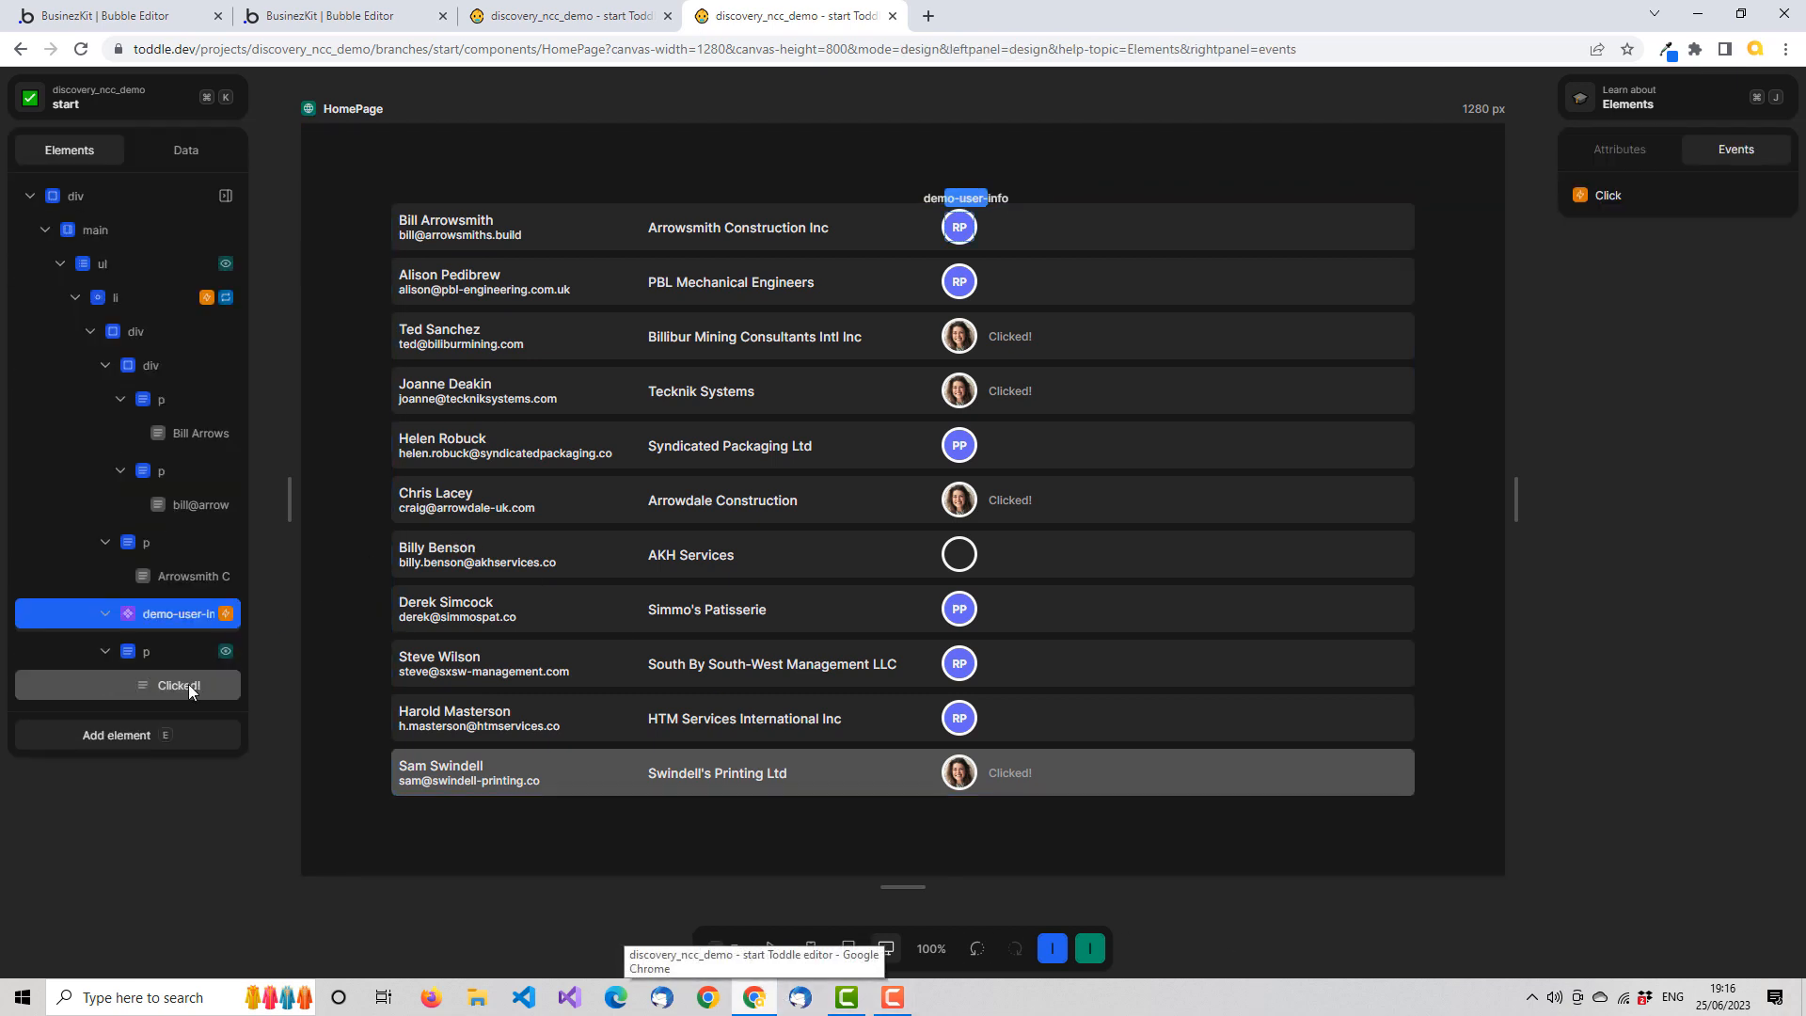
# Replace the static Clicked! text with a formula that outputs the selectedTask variable, and save it
pyautogui.click(190, 687)
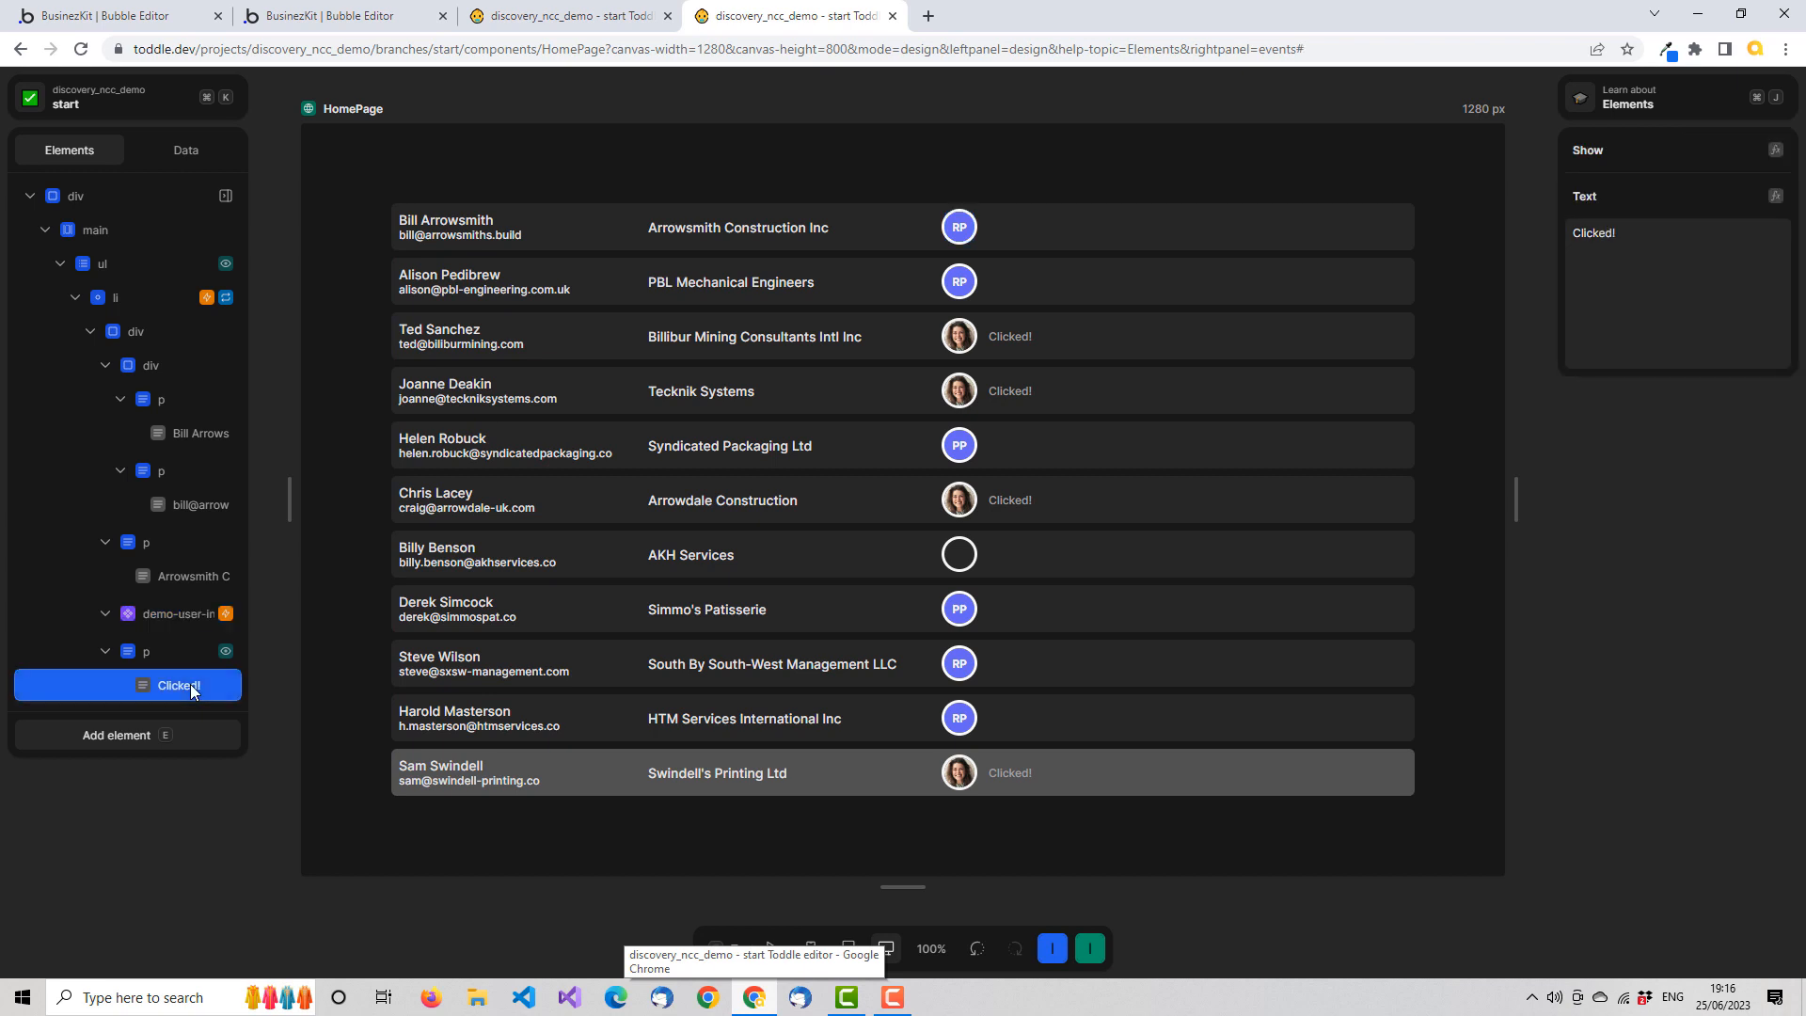
pyautogui.click(1776, 195)
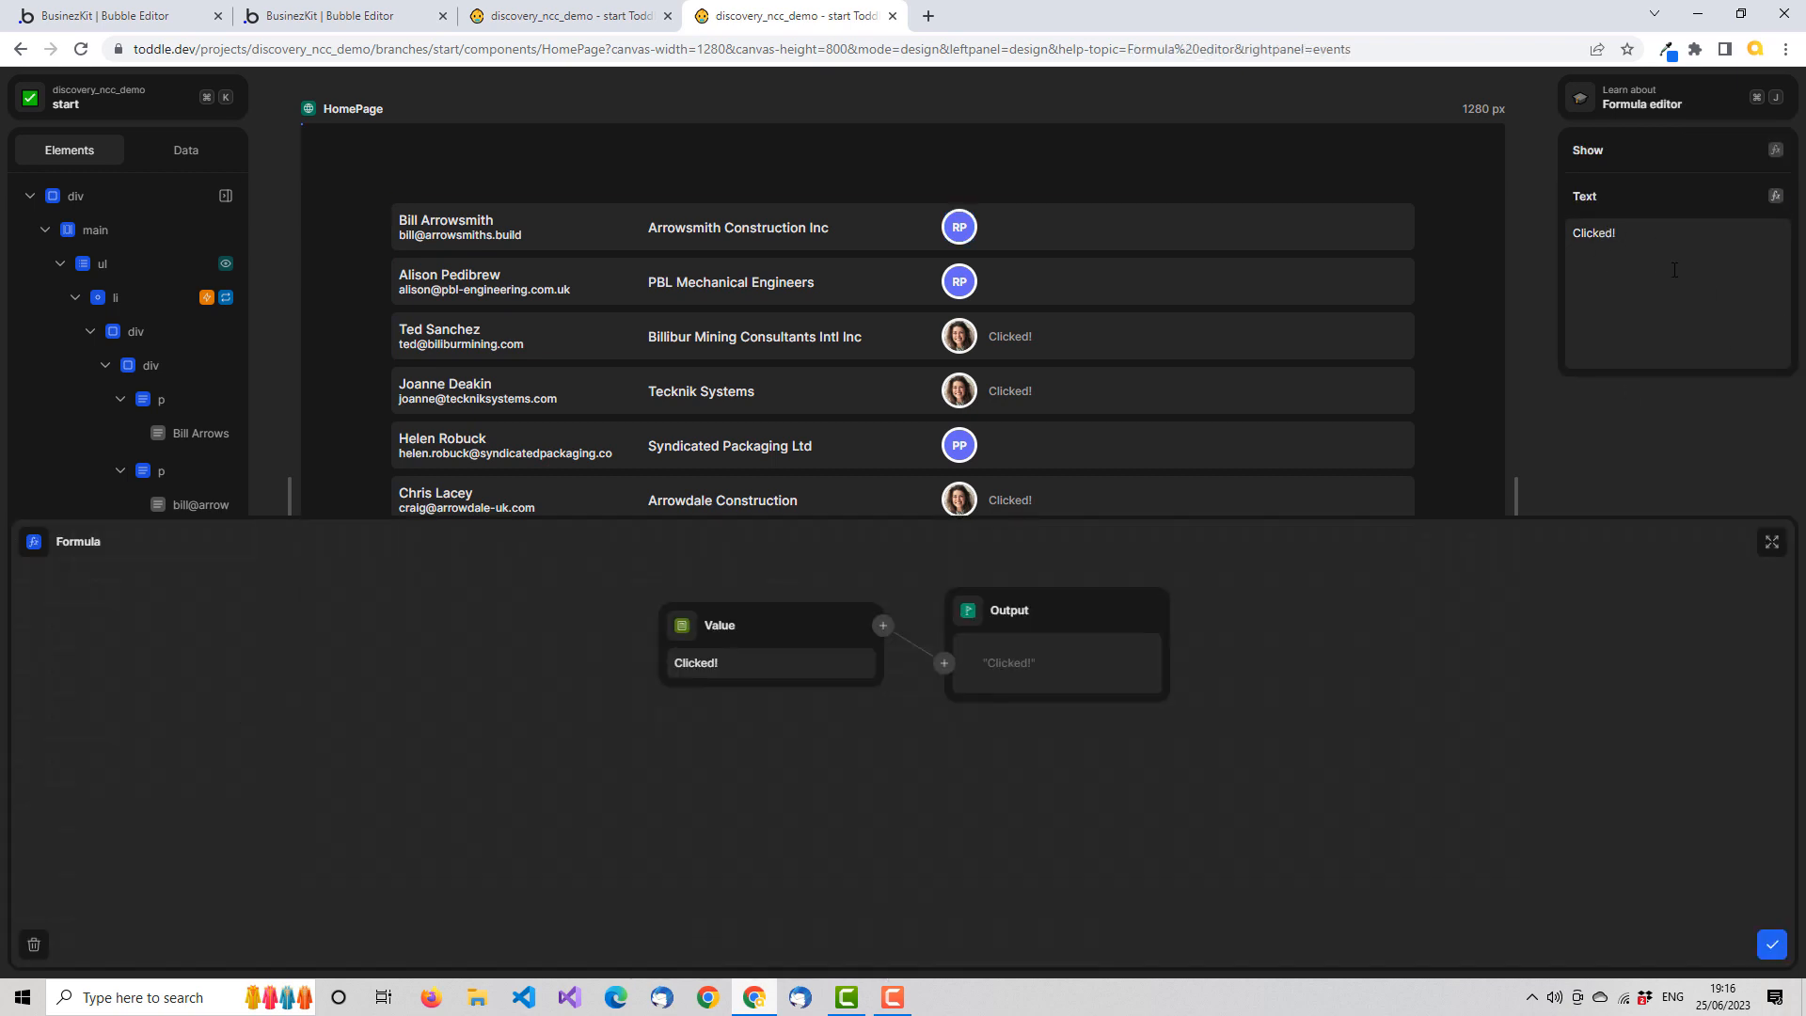
pyautogui.click(681, 629)
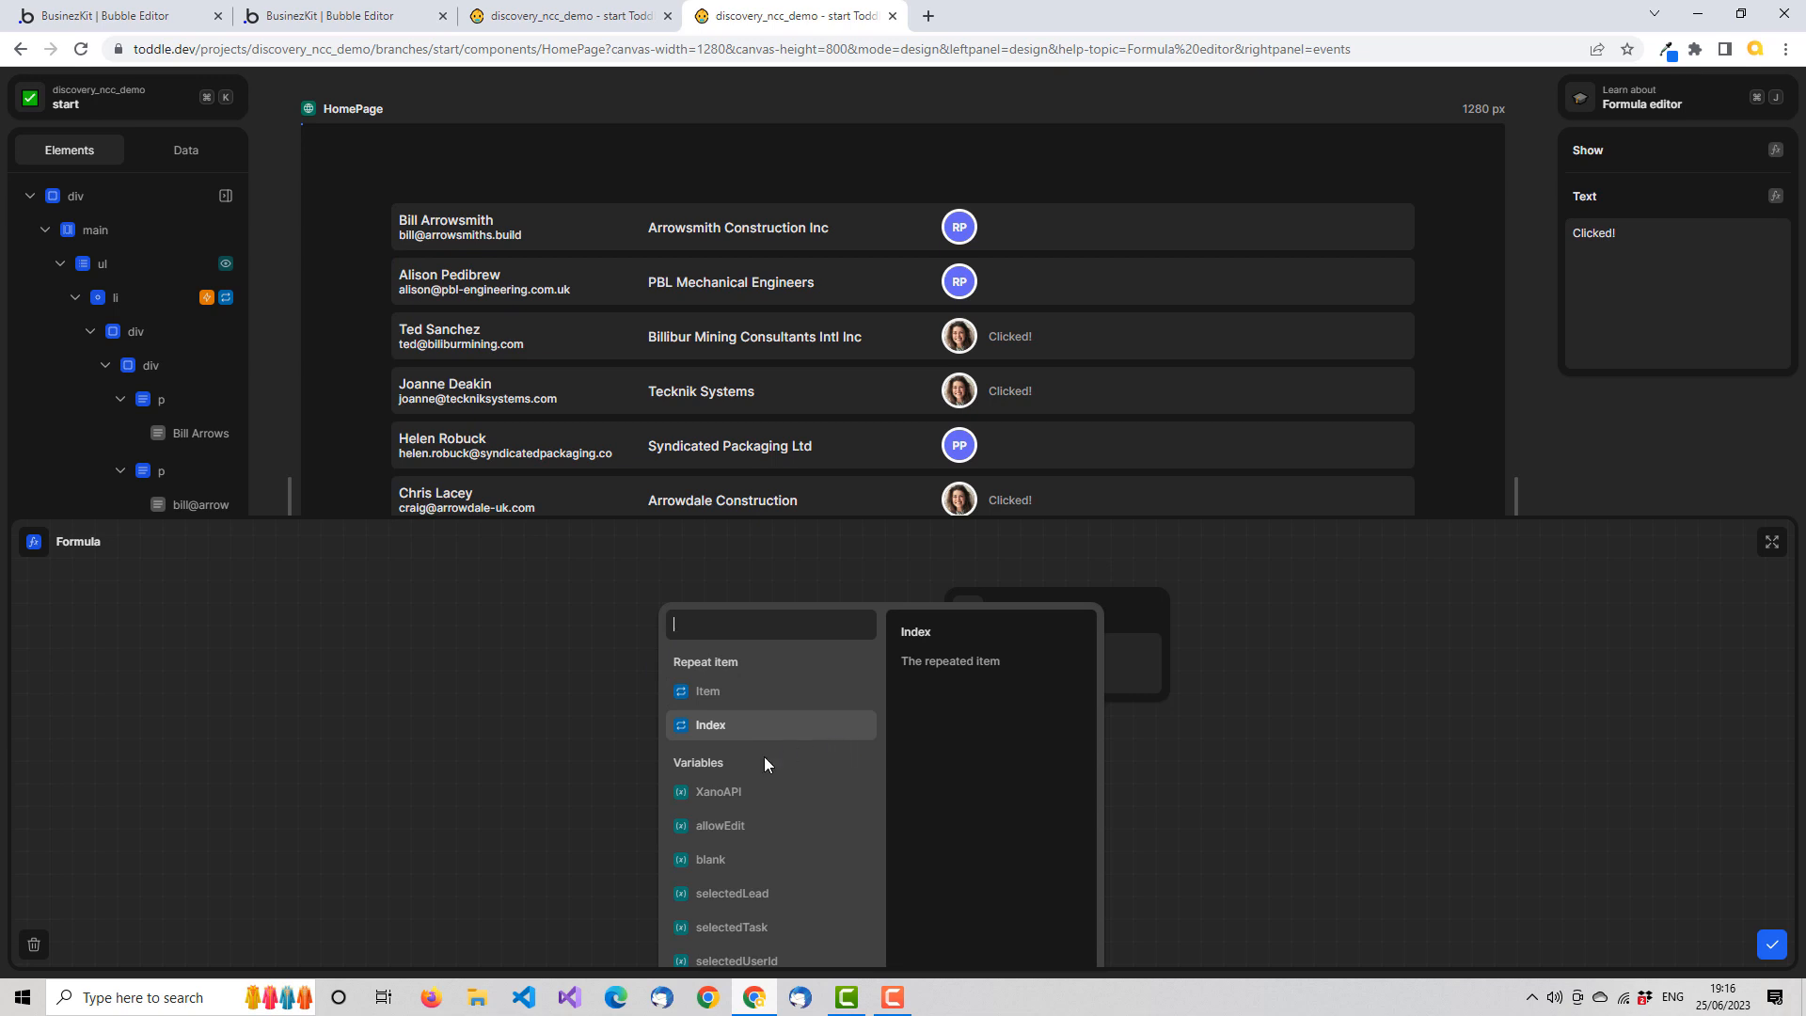
pyautogui.write('se')
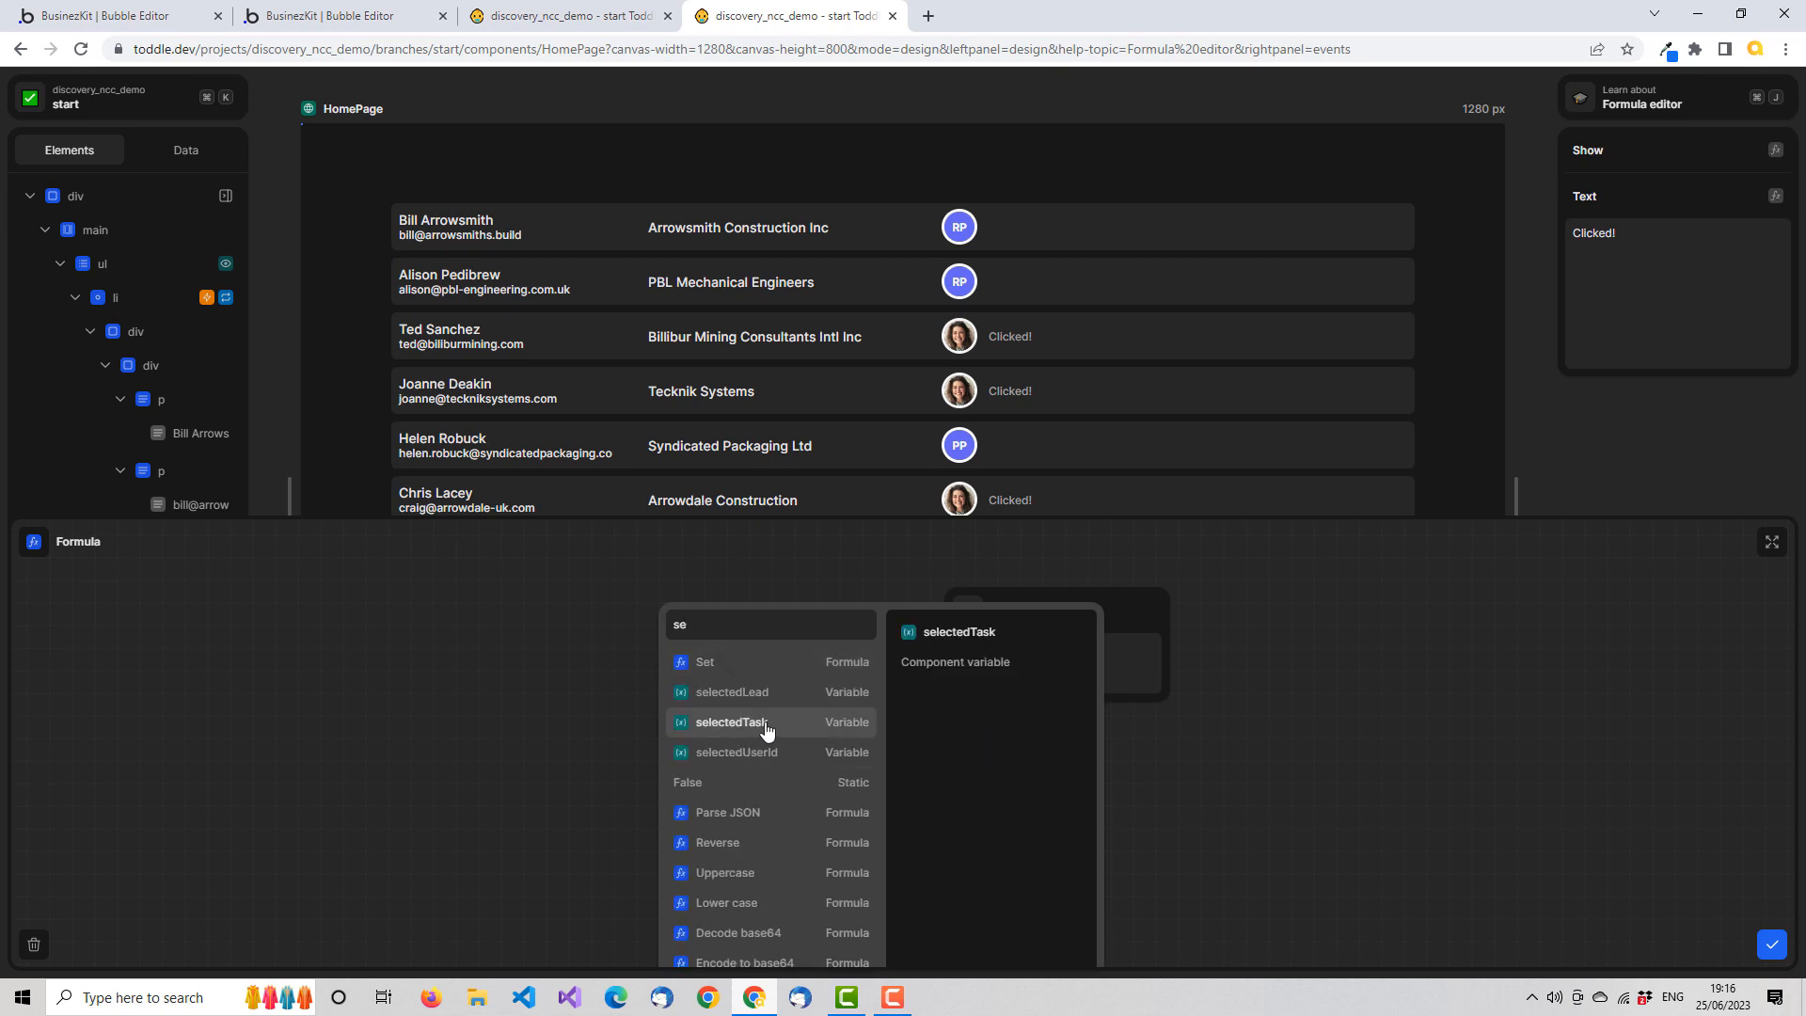
pyautogui.click(762, 724)
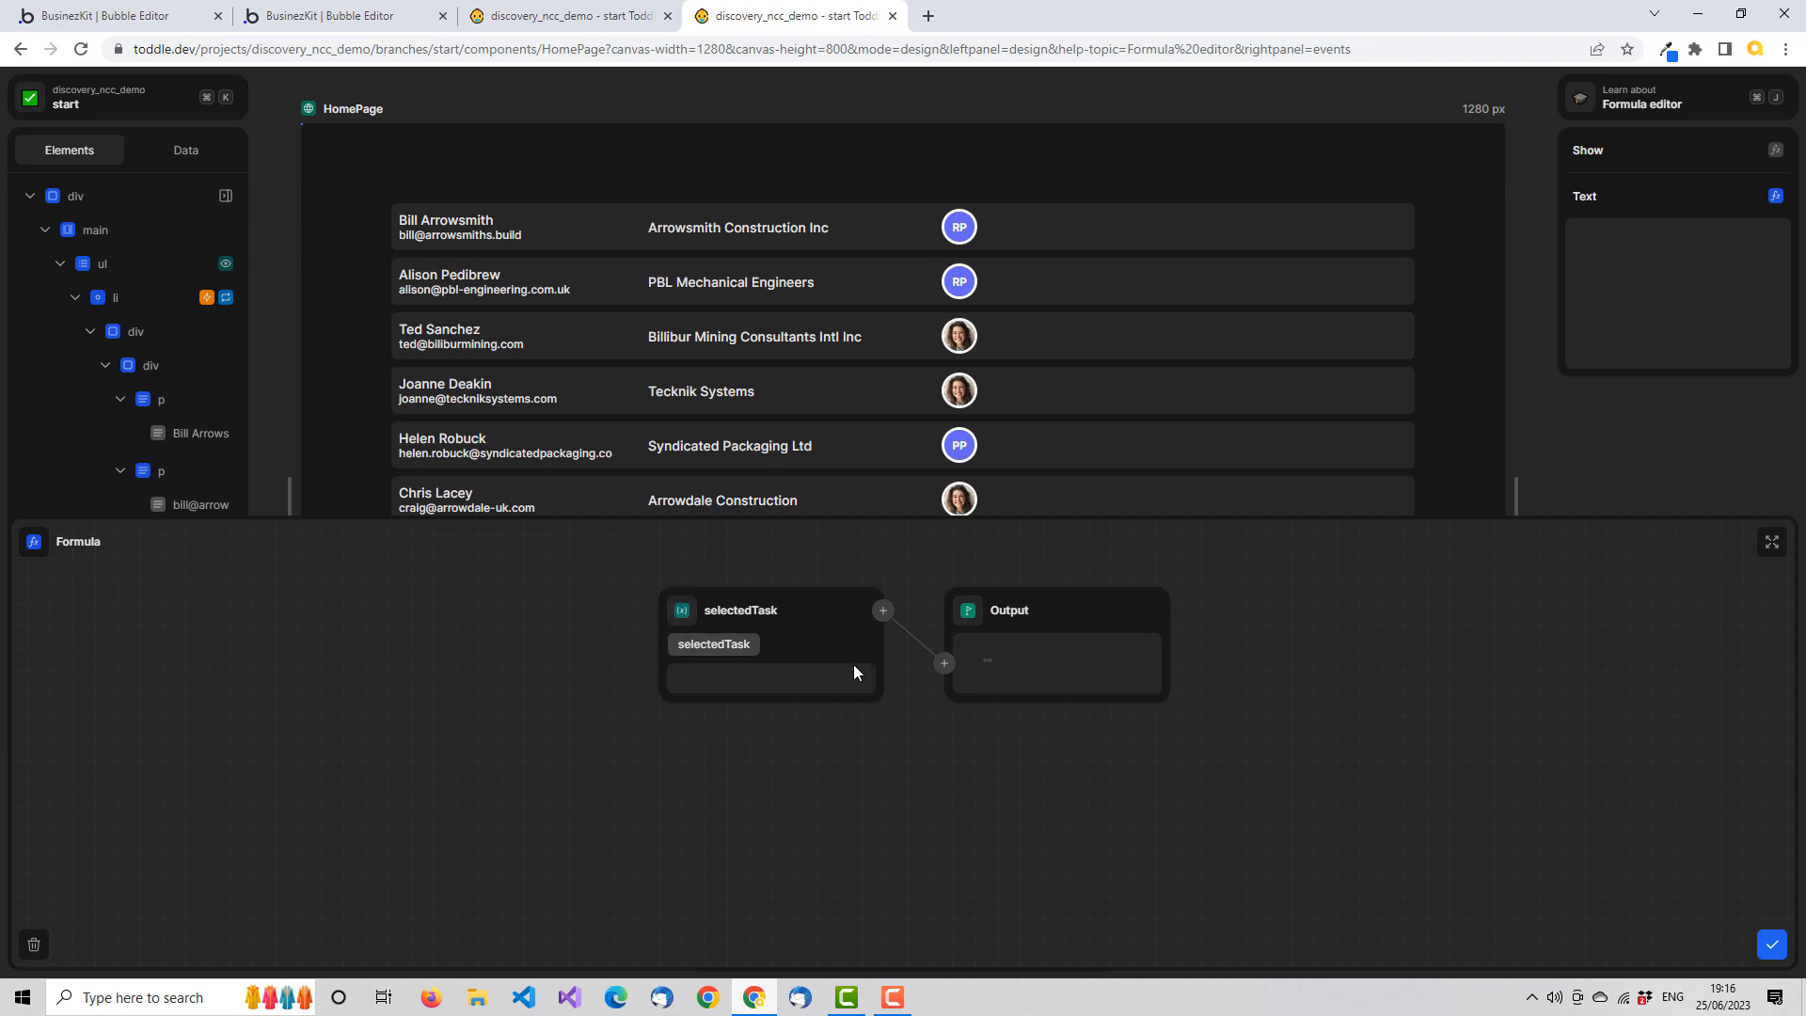
pyautogui.click(1774, 947)
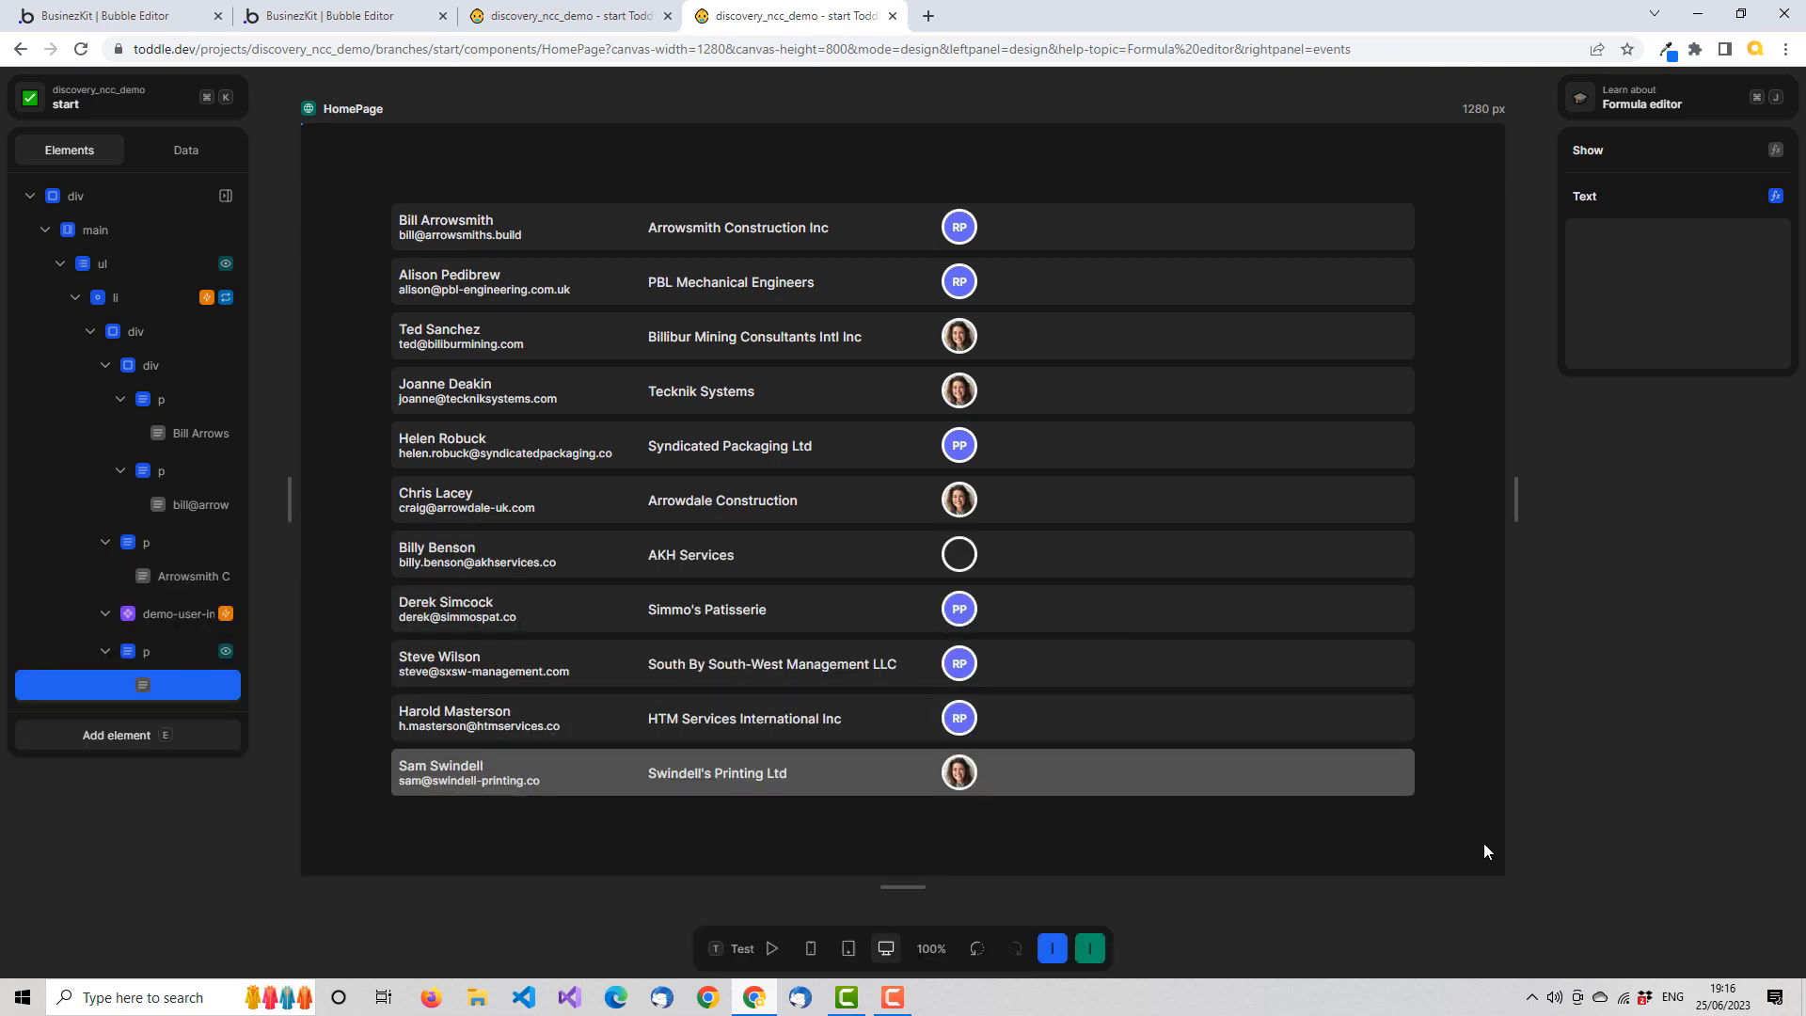
# Test the edit option on the Syndicated Packaging and Arrowdale Construction rows, then leave test mode
pyautogui.click(772, 948)
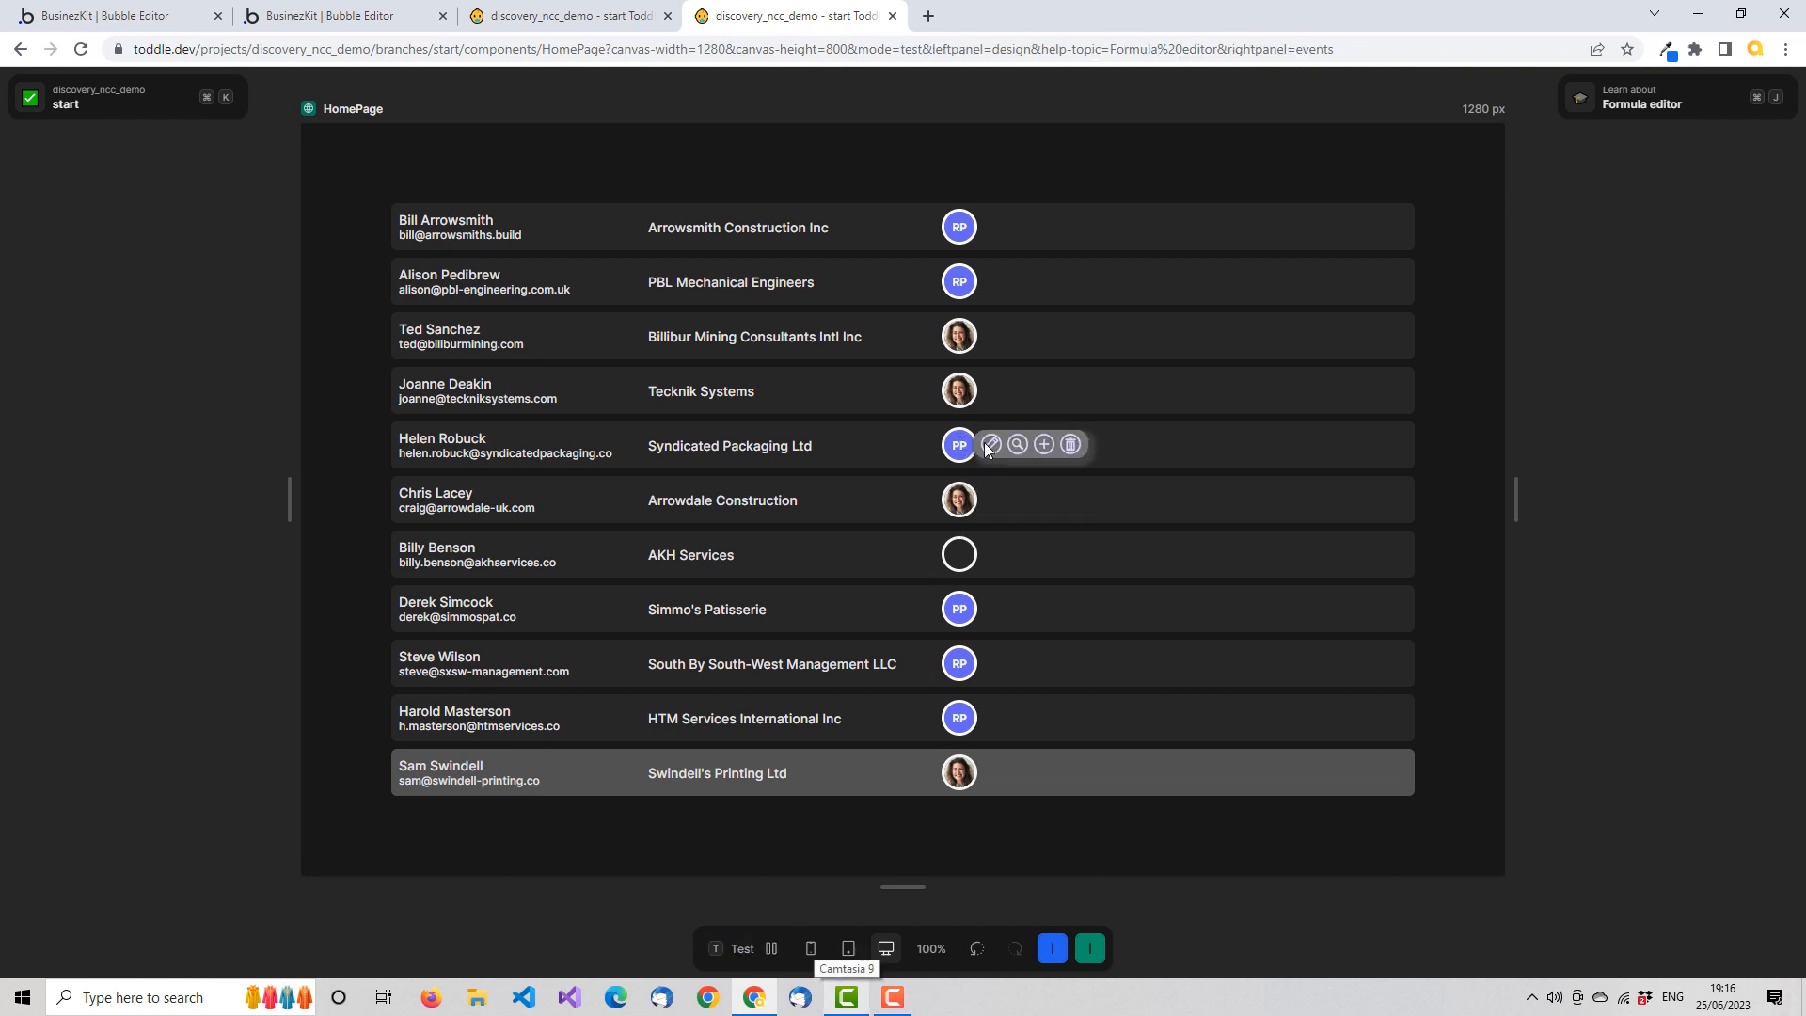
pyautogui.click(991, 442)
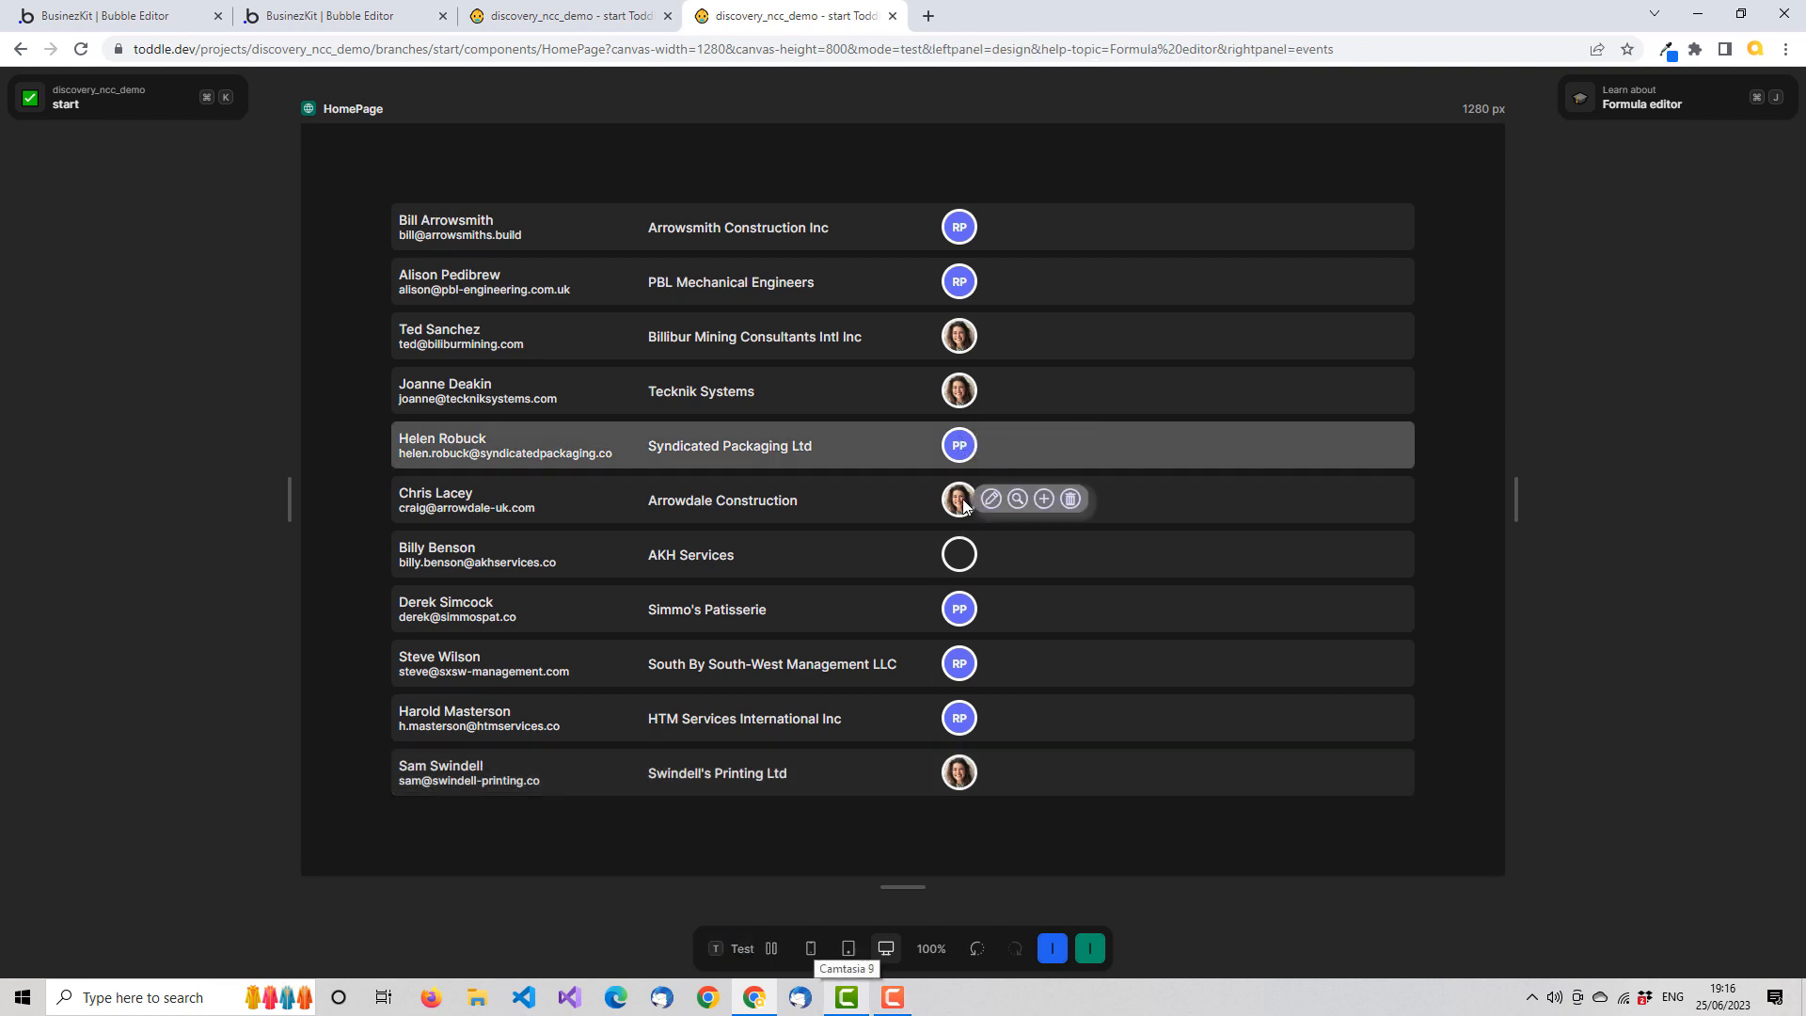
pyautogui.click(993, 499)
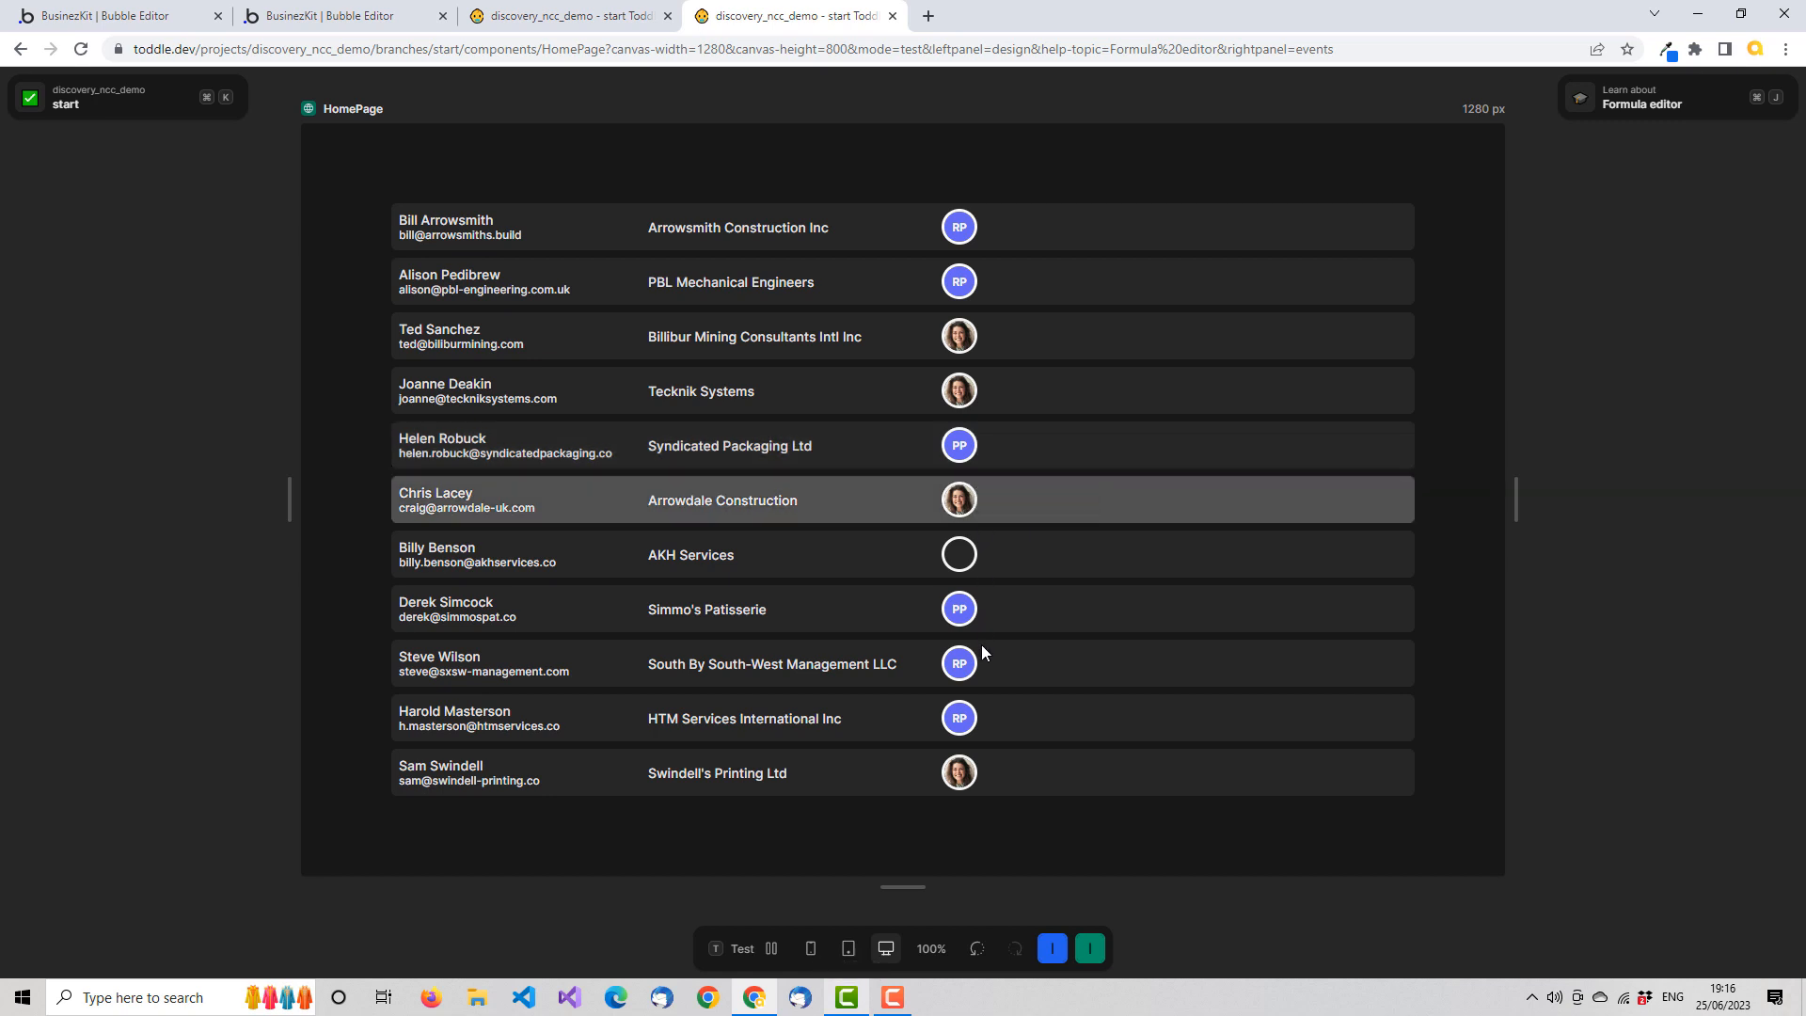
pyautogui.click(755, 950)
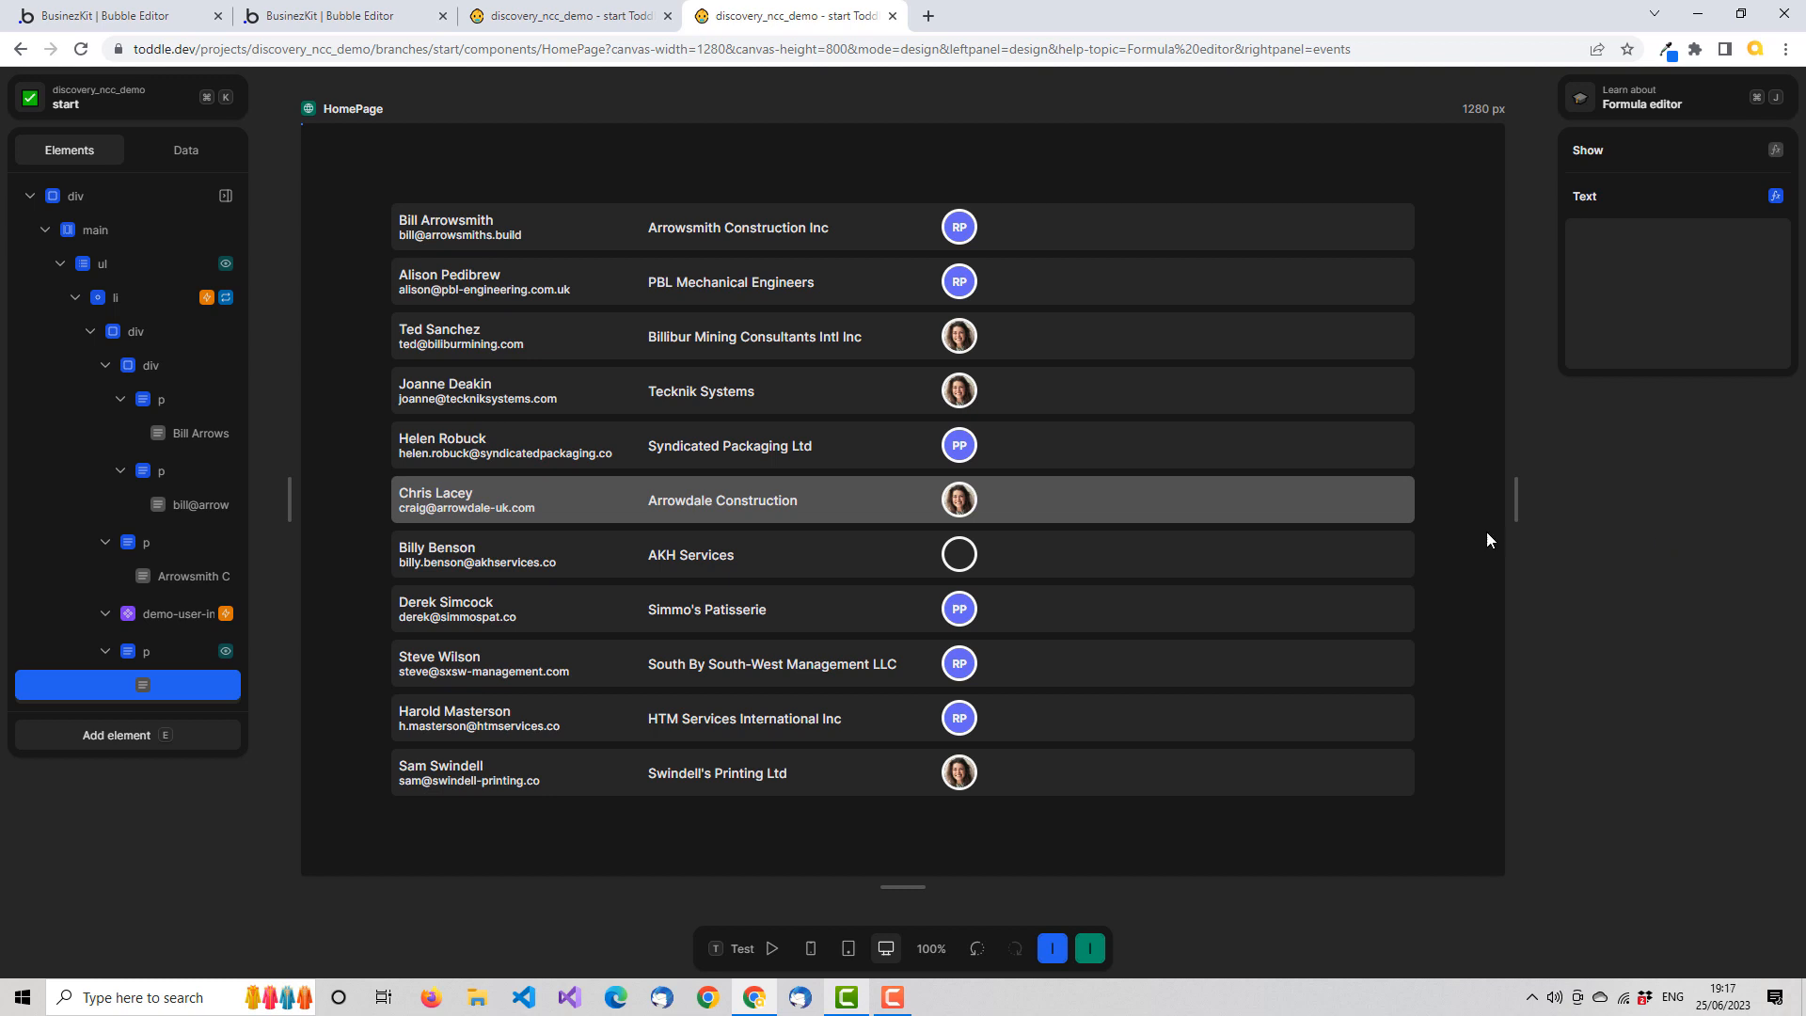
# Review the actions in demo-user-info's Click workflow on HomePage and close it
pyautogui.click(190, 612)
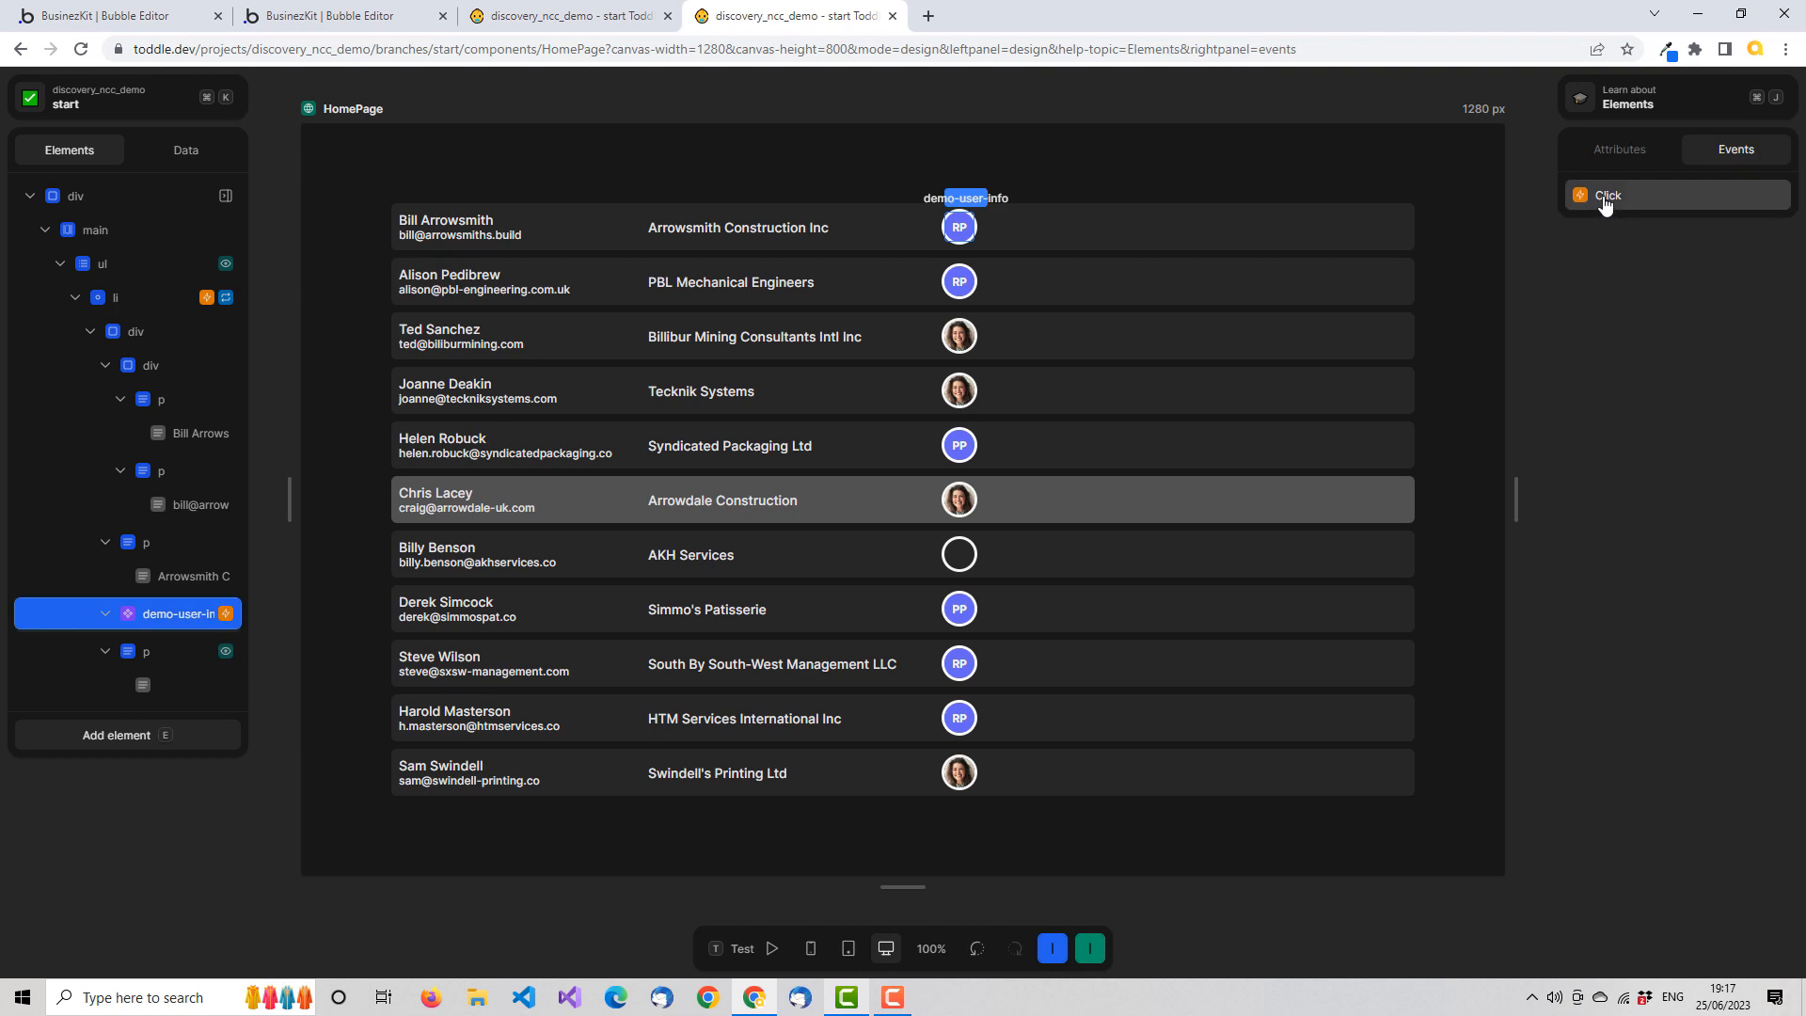
pyautogui.click(1605, 200)
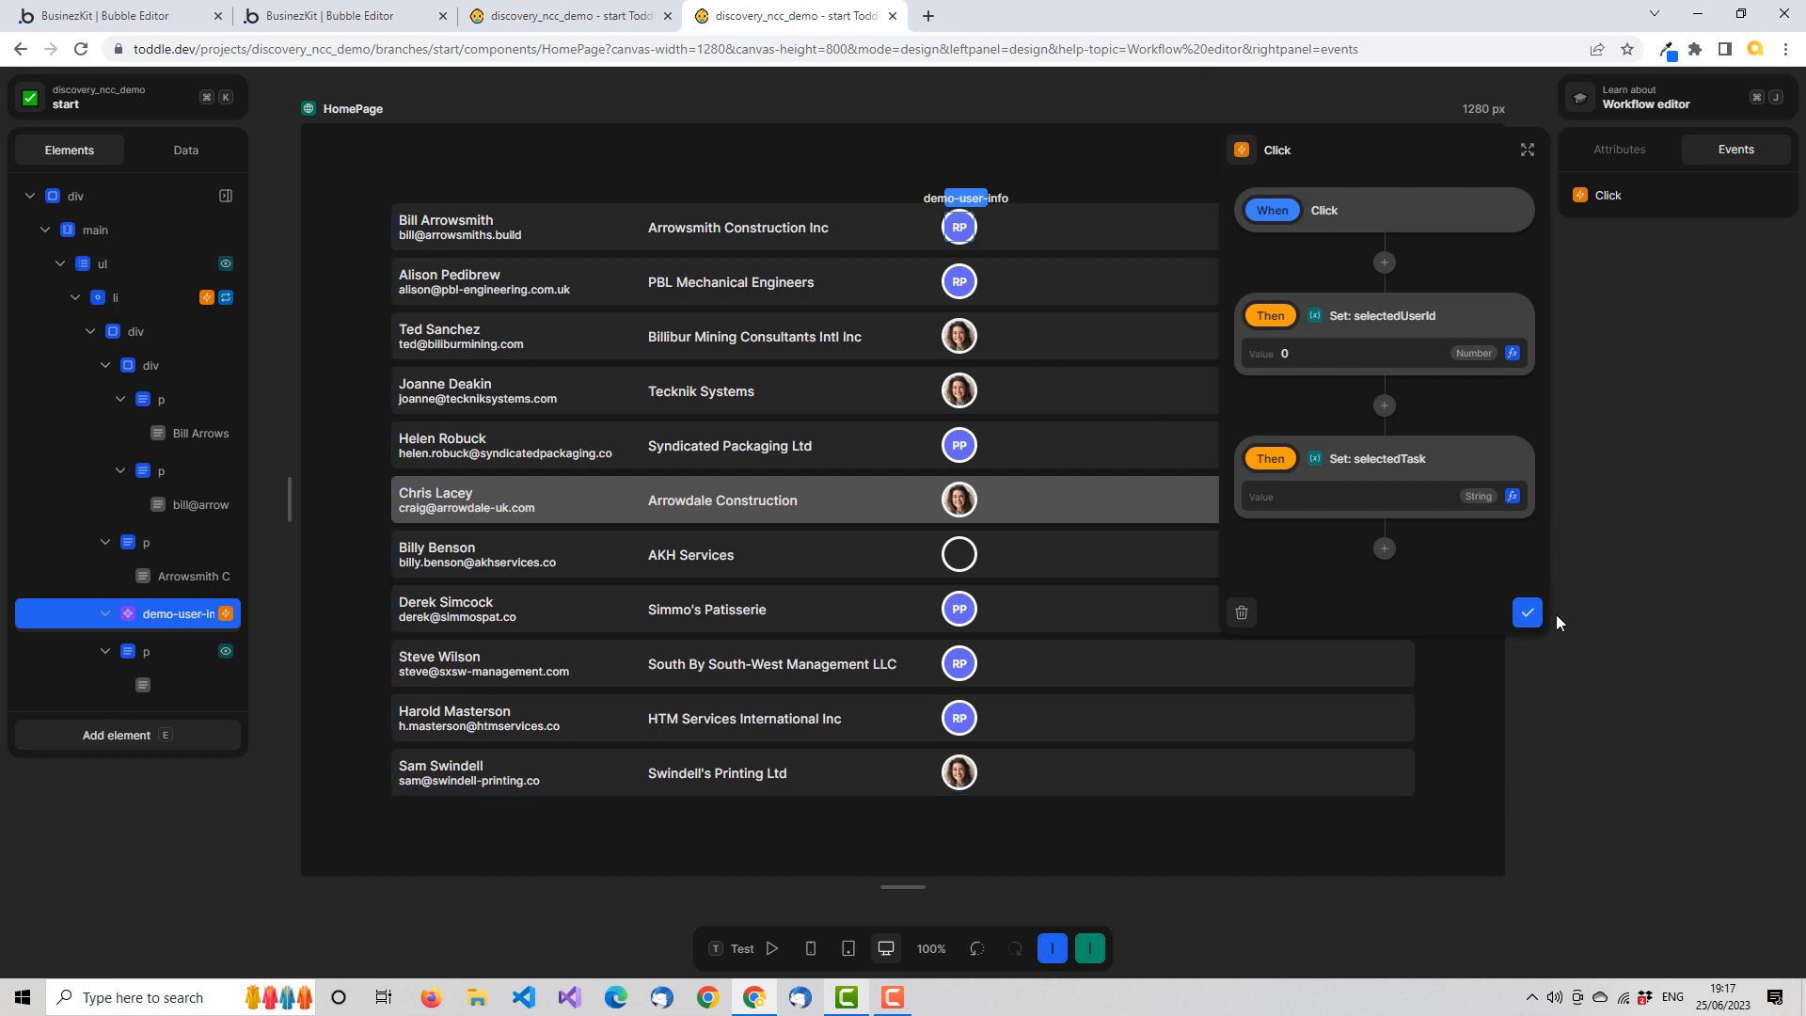
pyautogui.click(1528, 613)
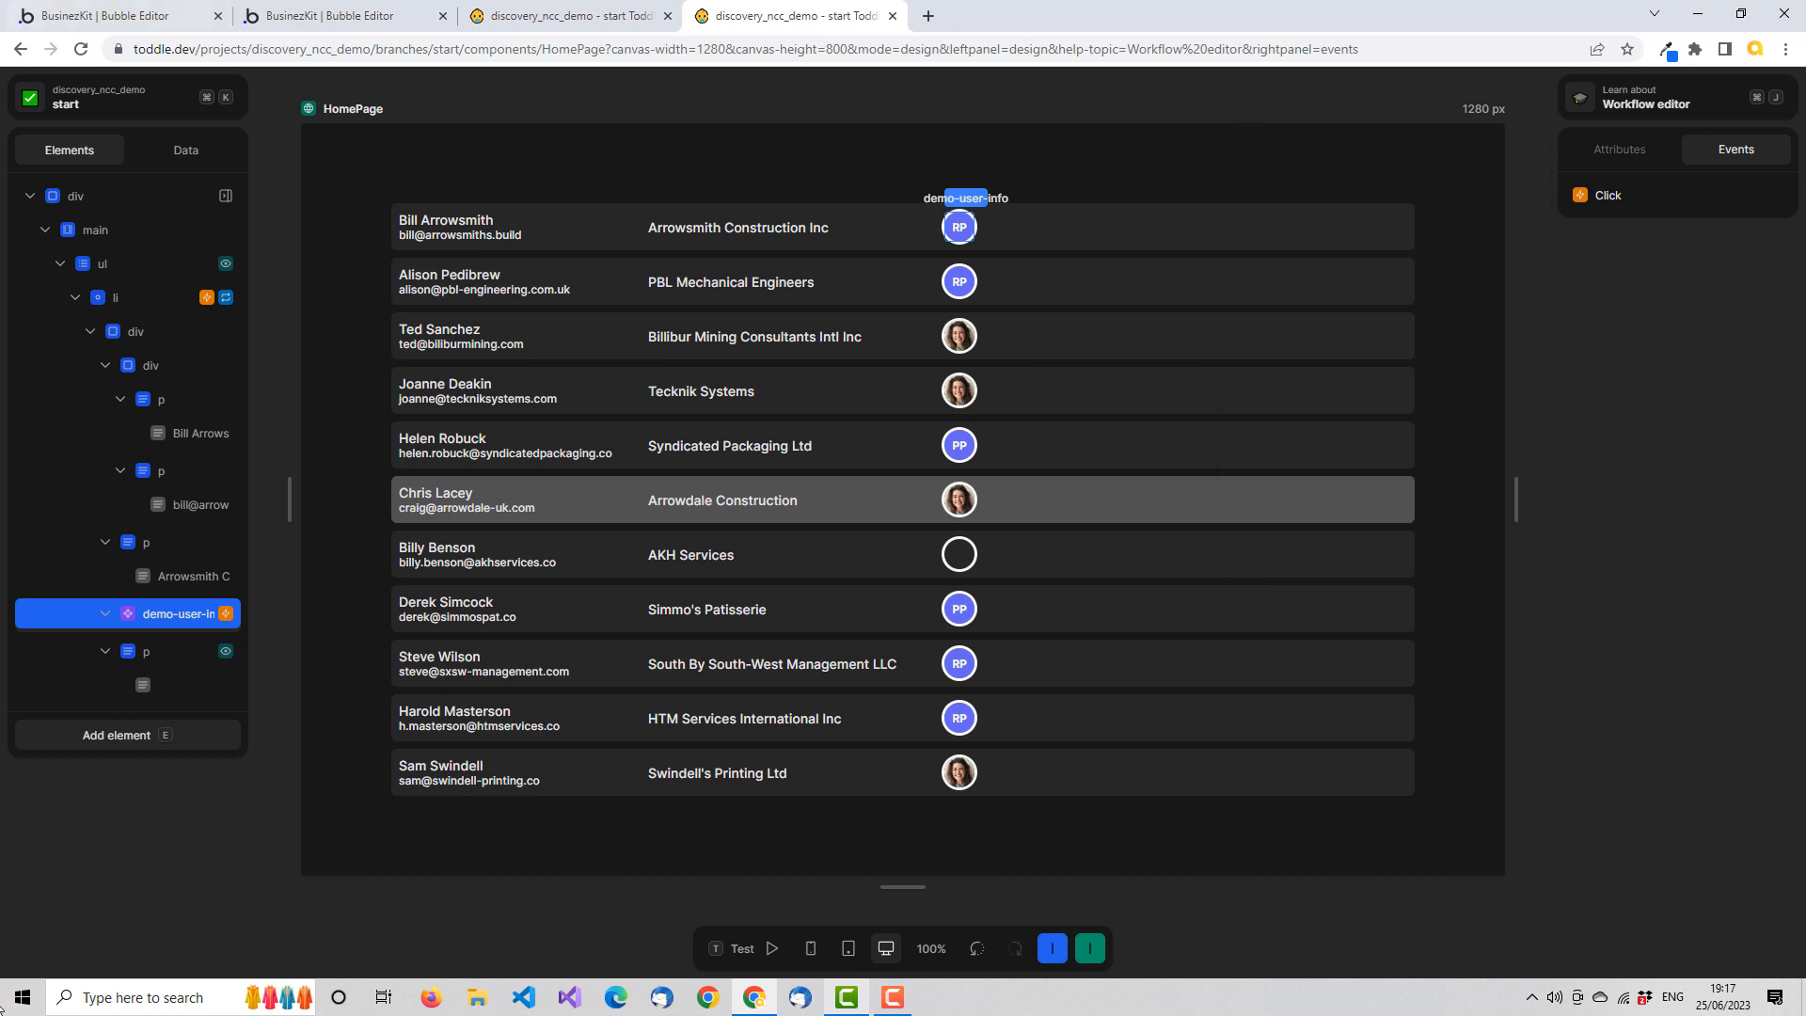
# In the demo-user-info component, review the outer div's click workflow and the id and task data formula of its Trigger: Click action
pyautogui.click(575, 21)
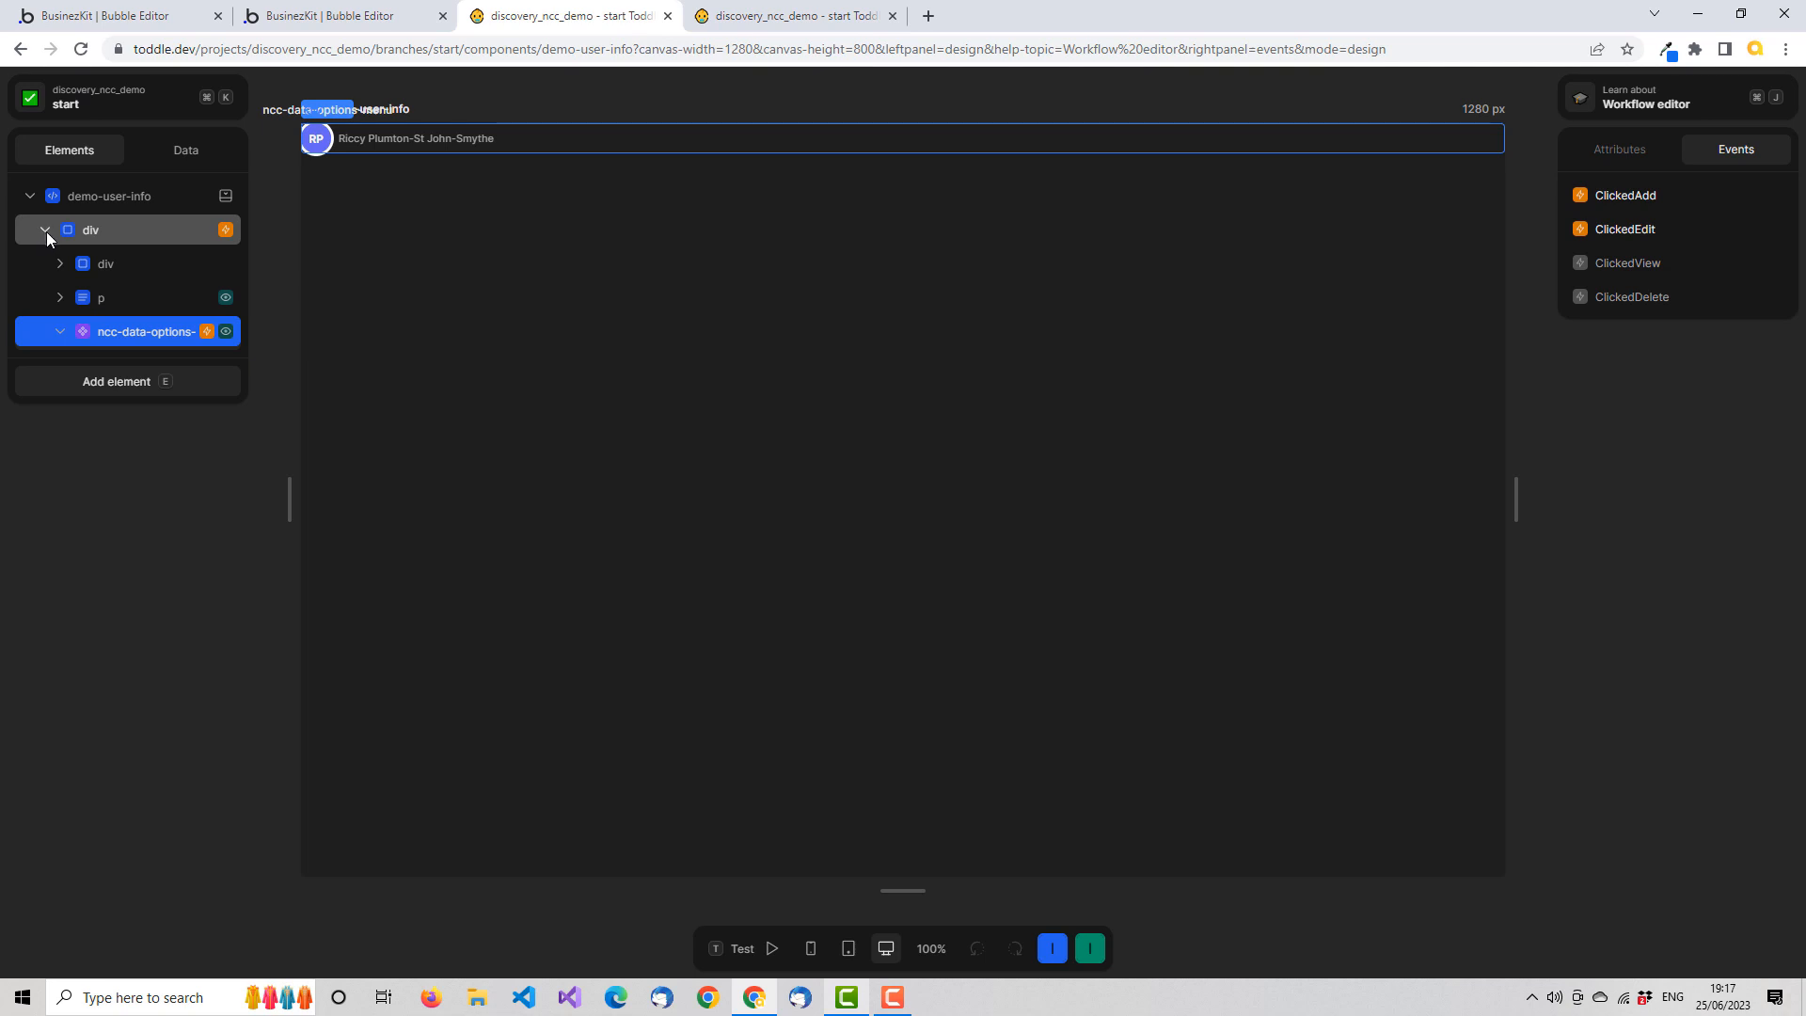
pyautogui.click(169, 236)
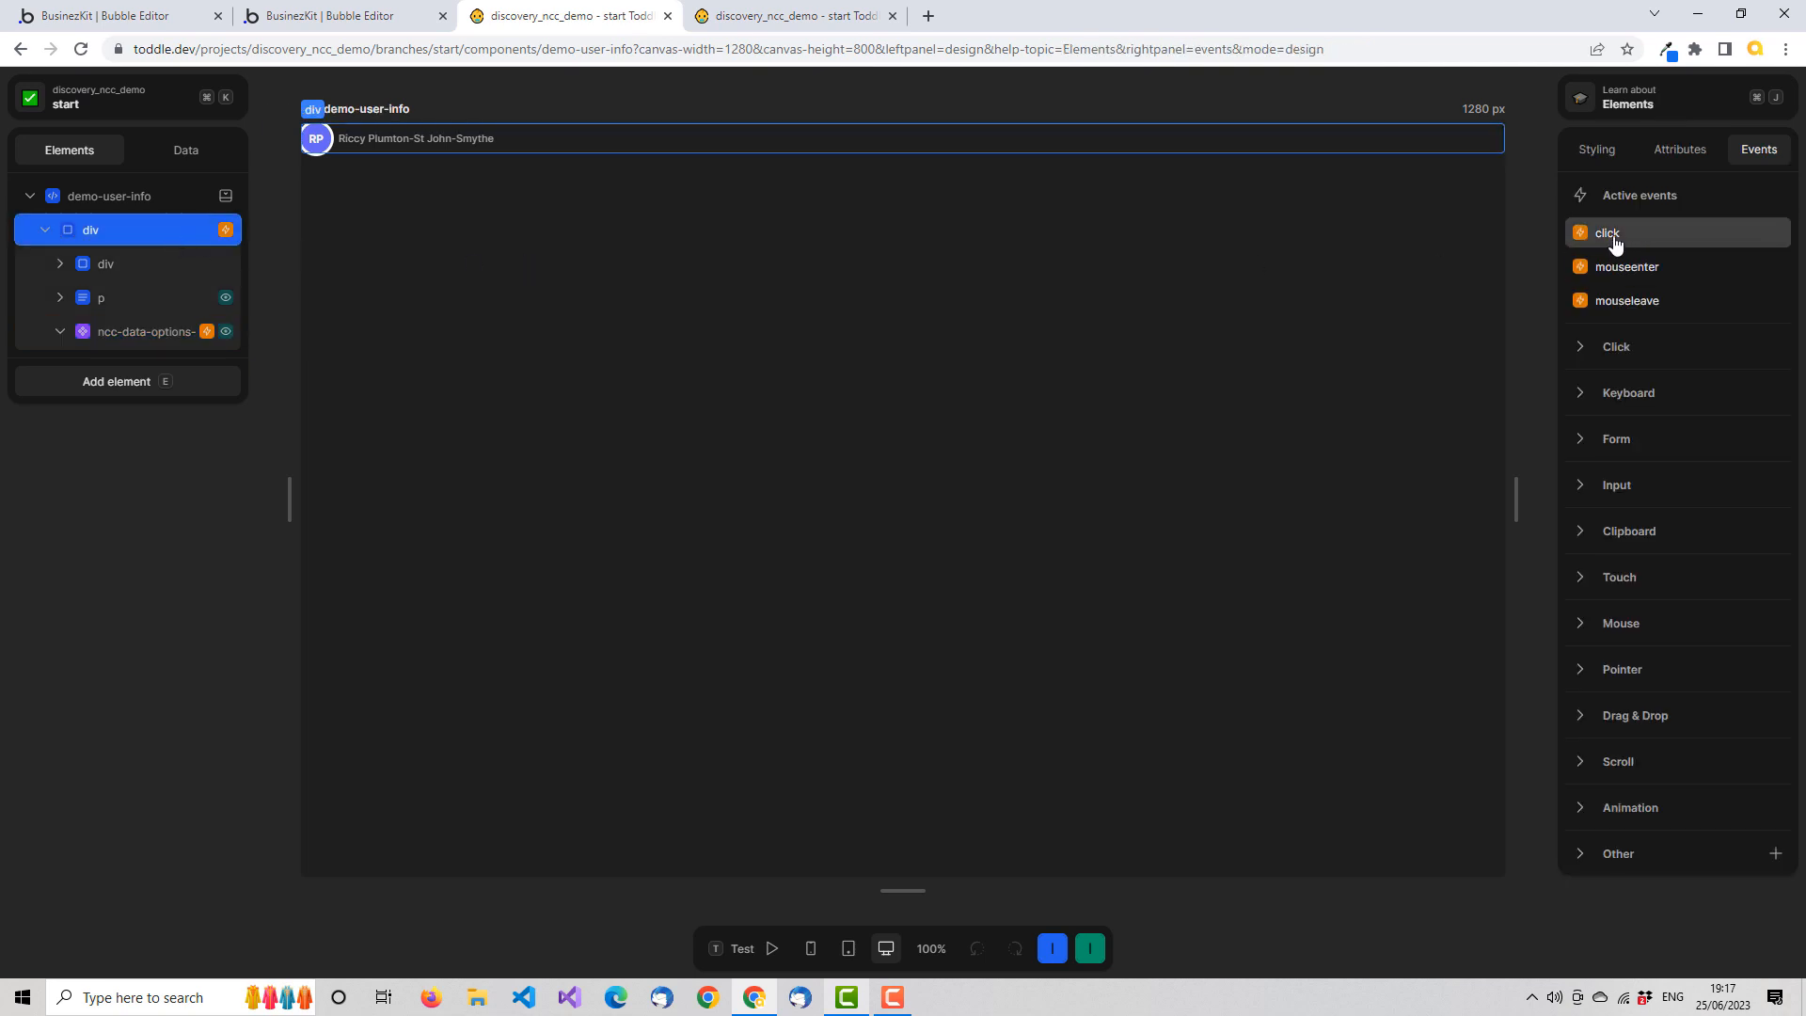
pyautogui.click(190, 335)
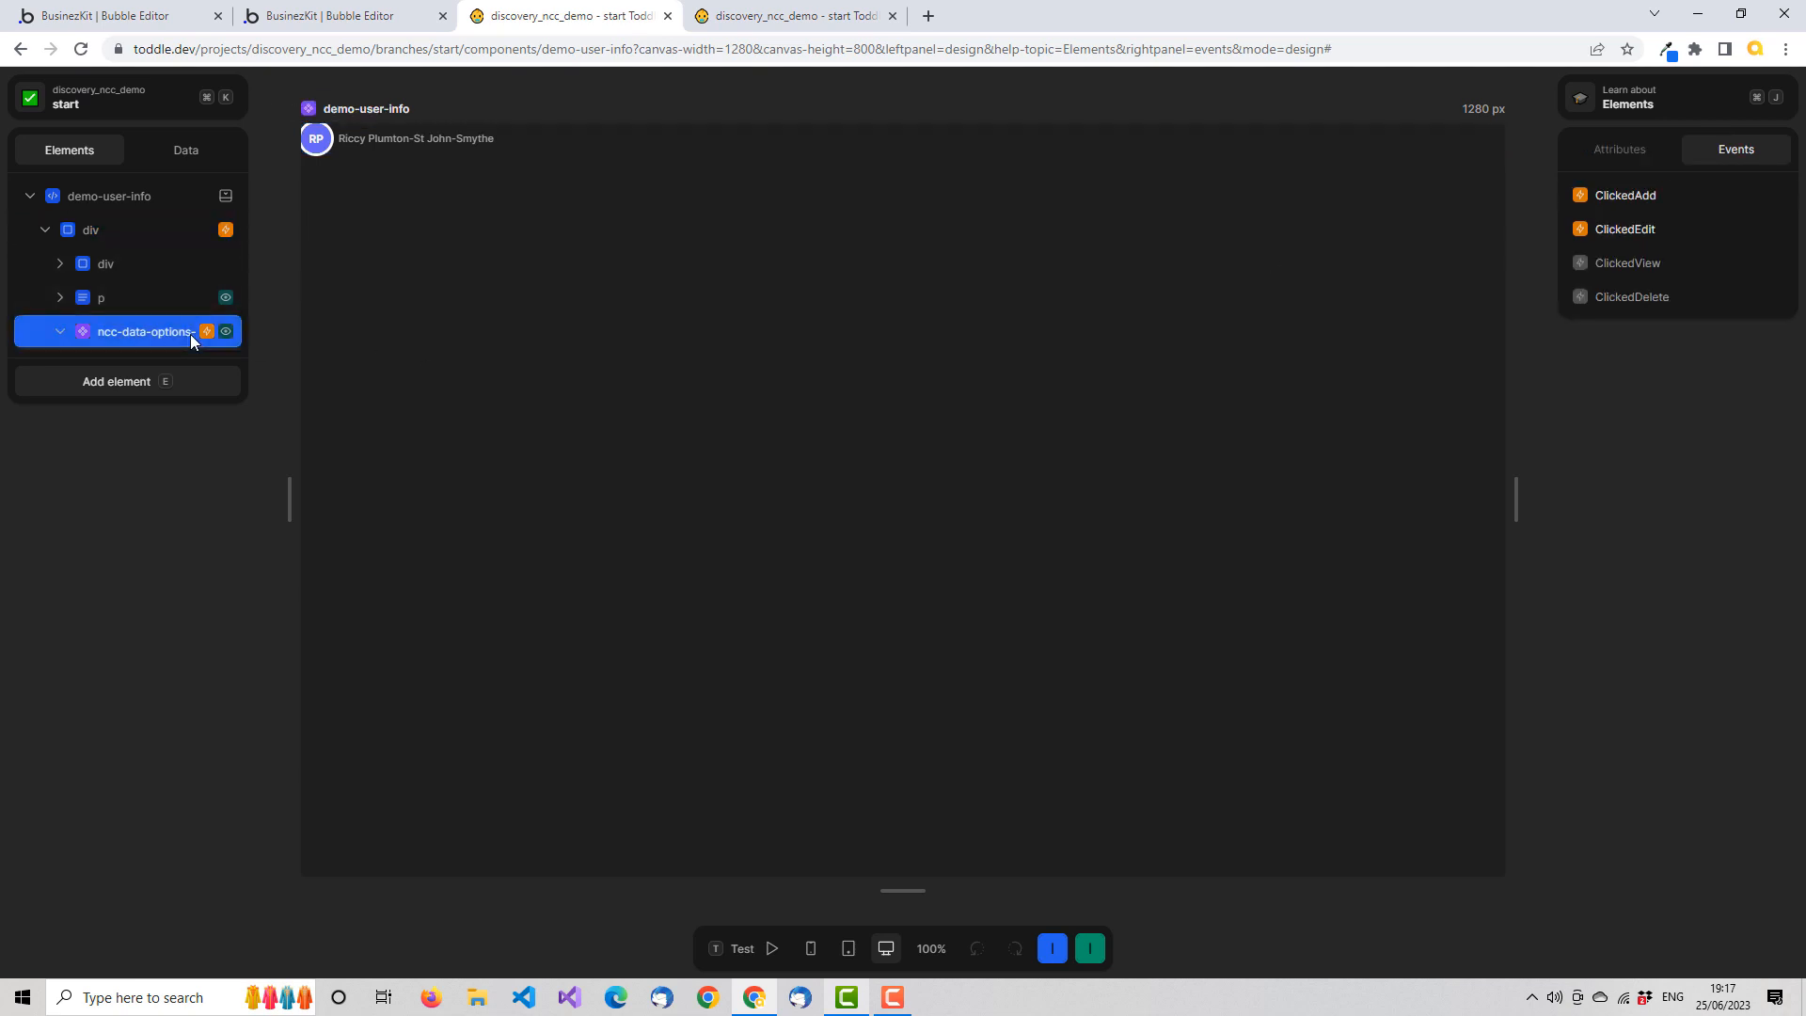
pyautogui.click(188, 228)
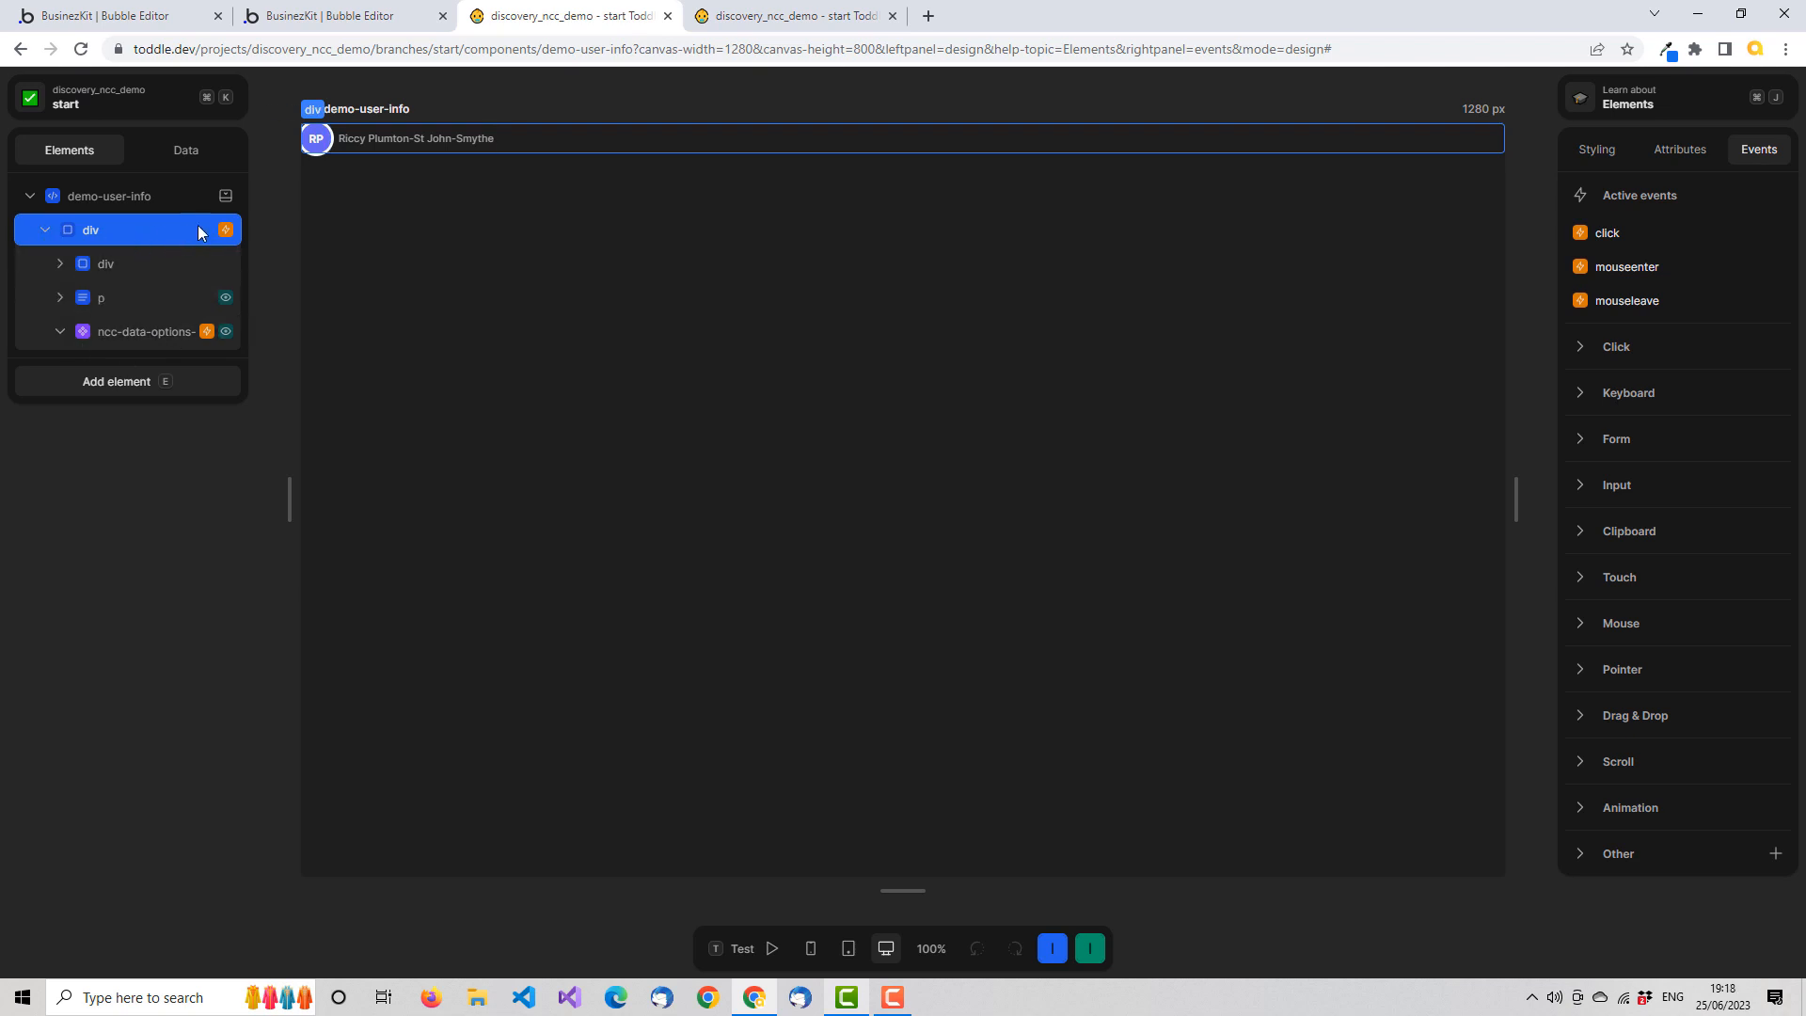
pyautogui.click(1635, 238)
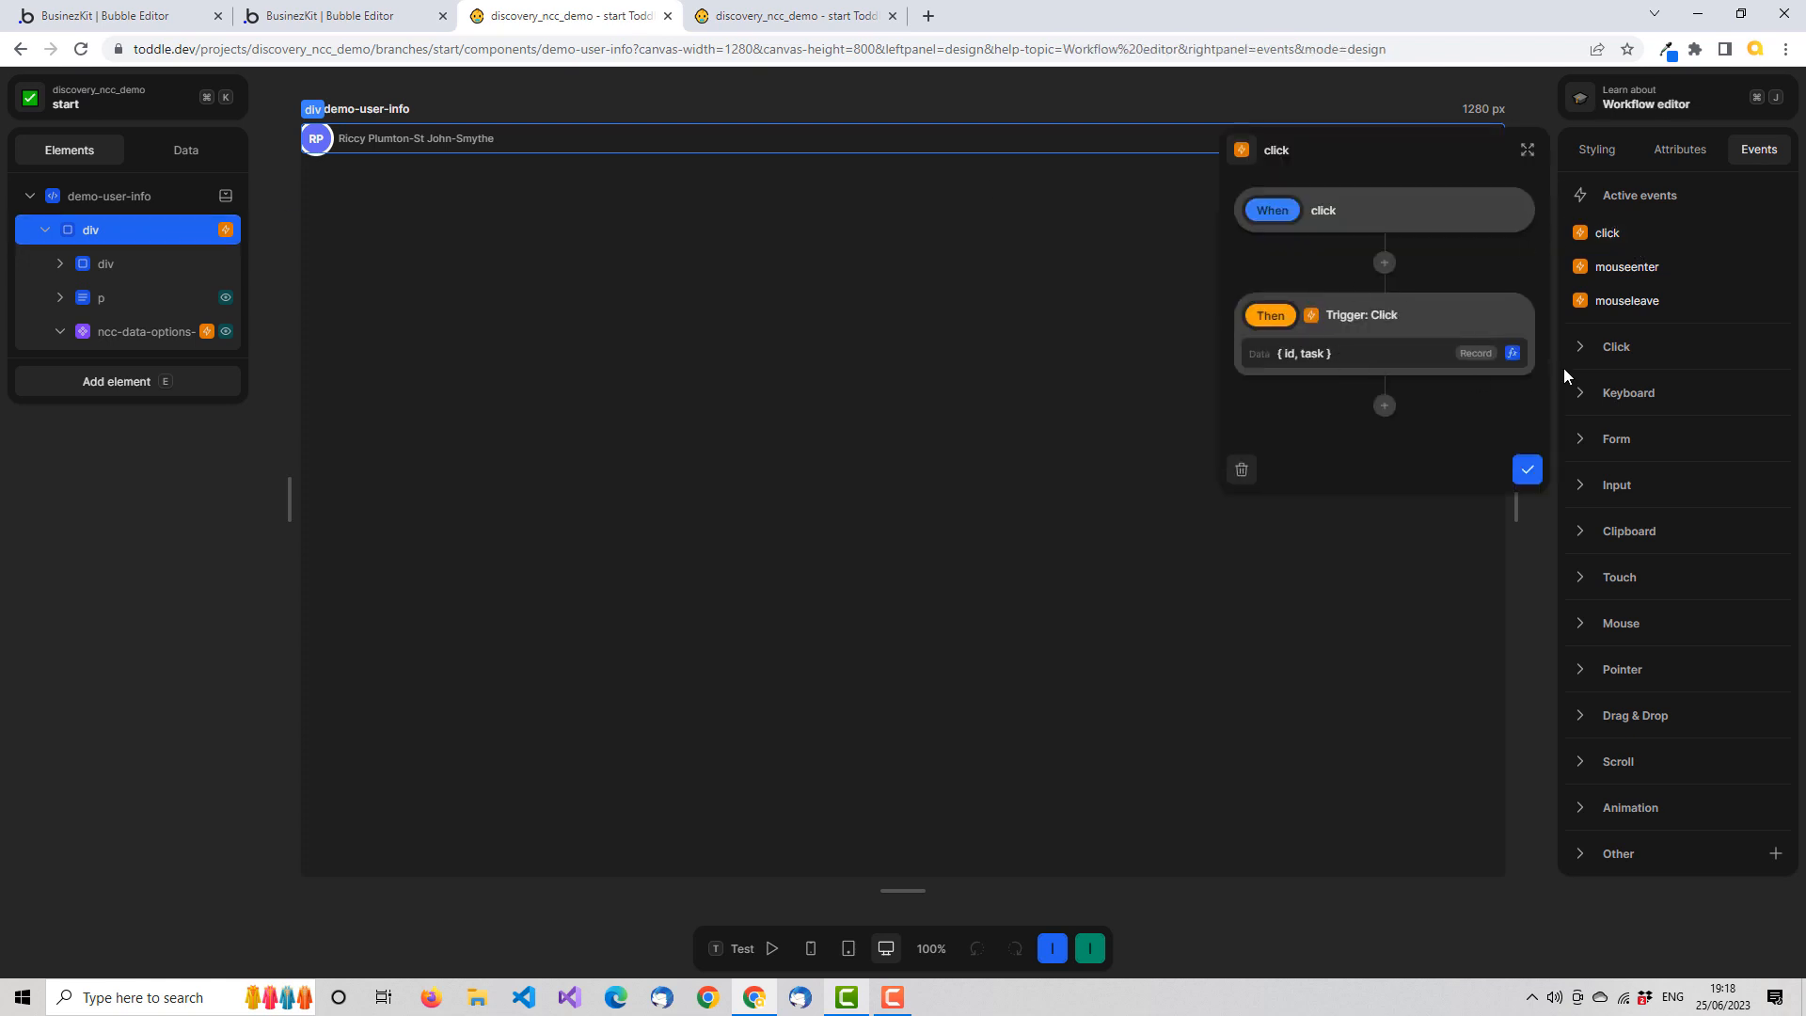
pyautogui.click(1515, 353)
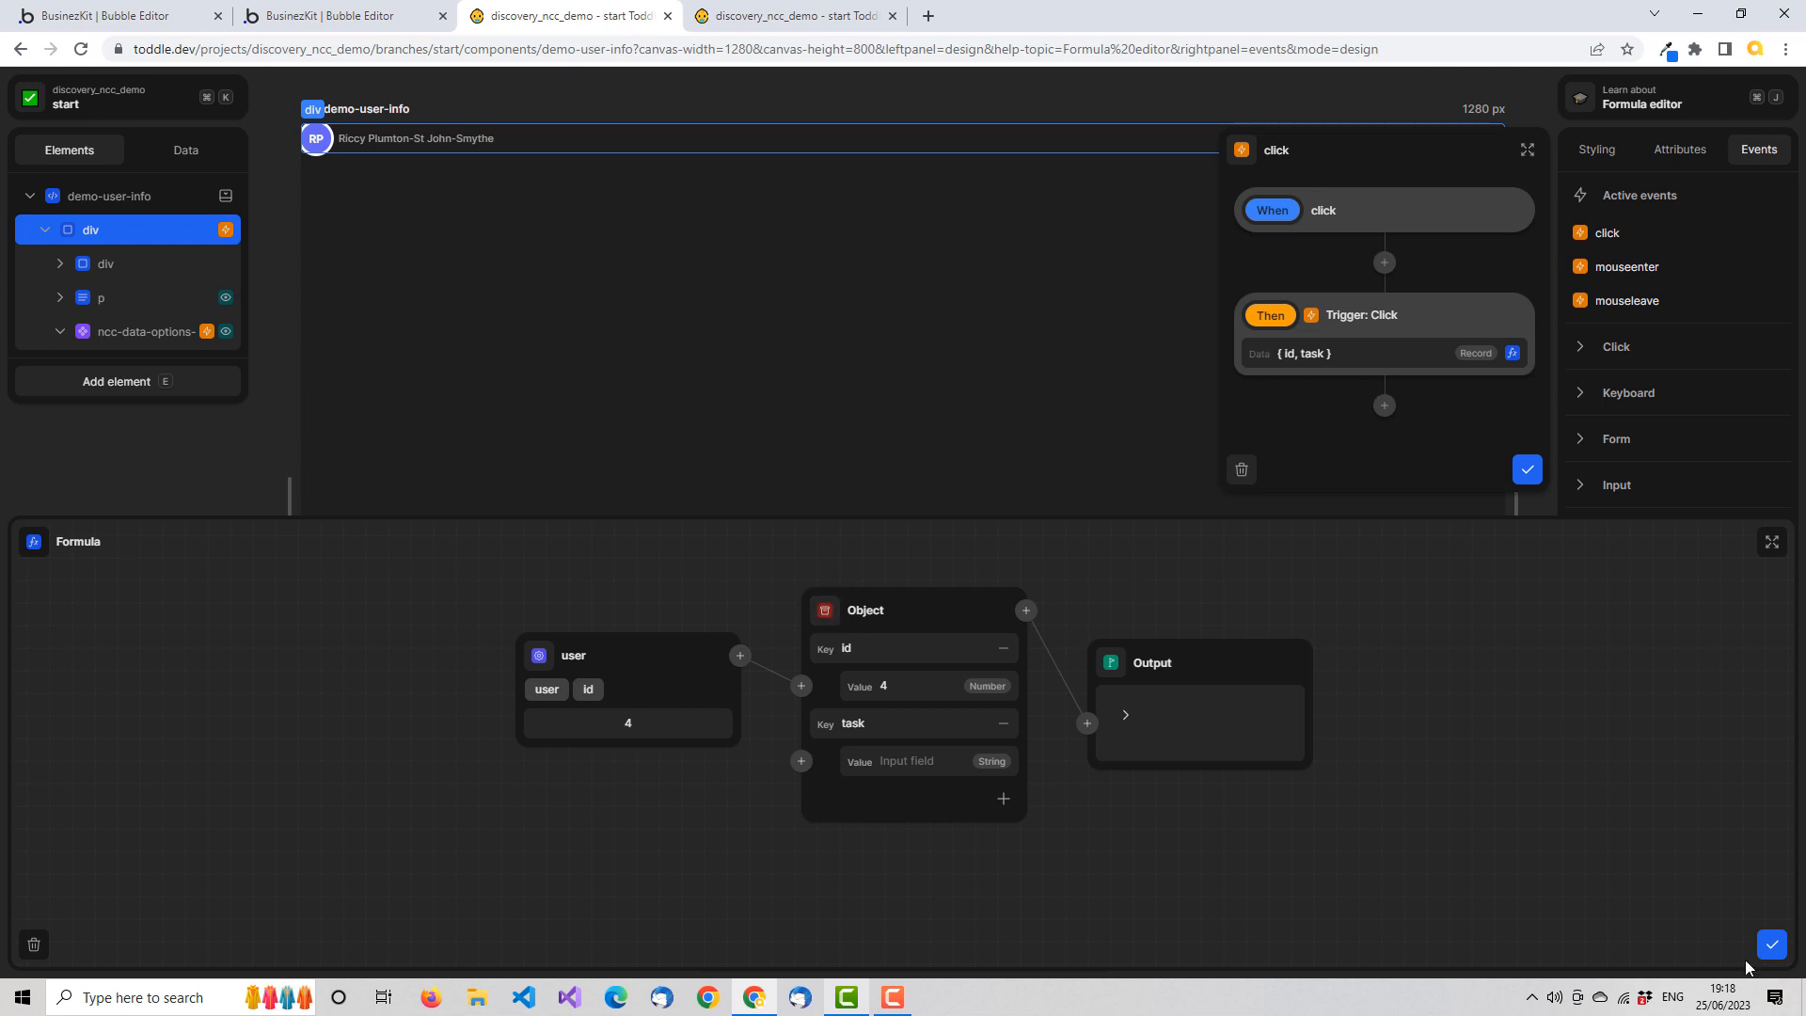
pyautogui.click(1773, 944)
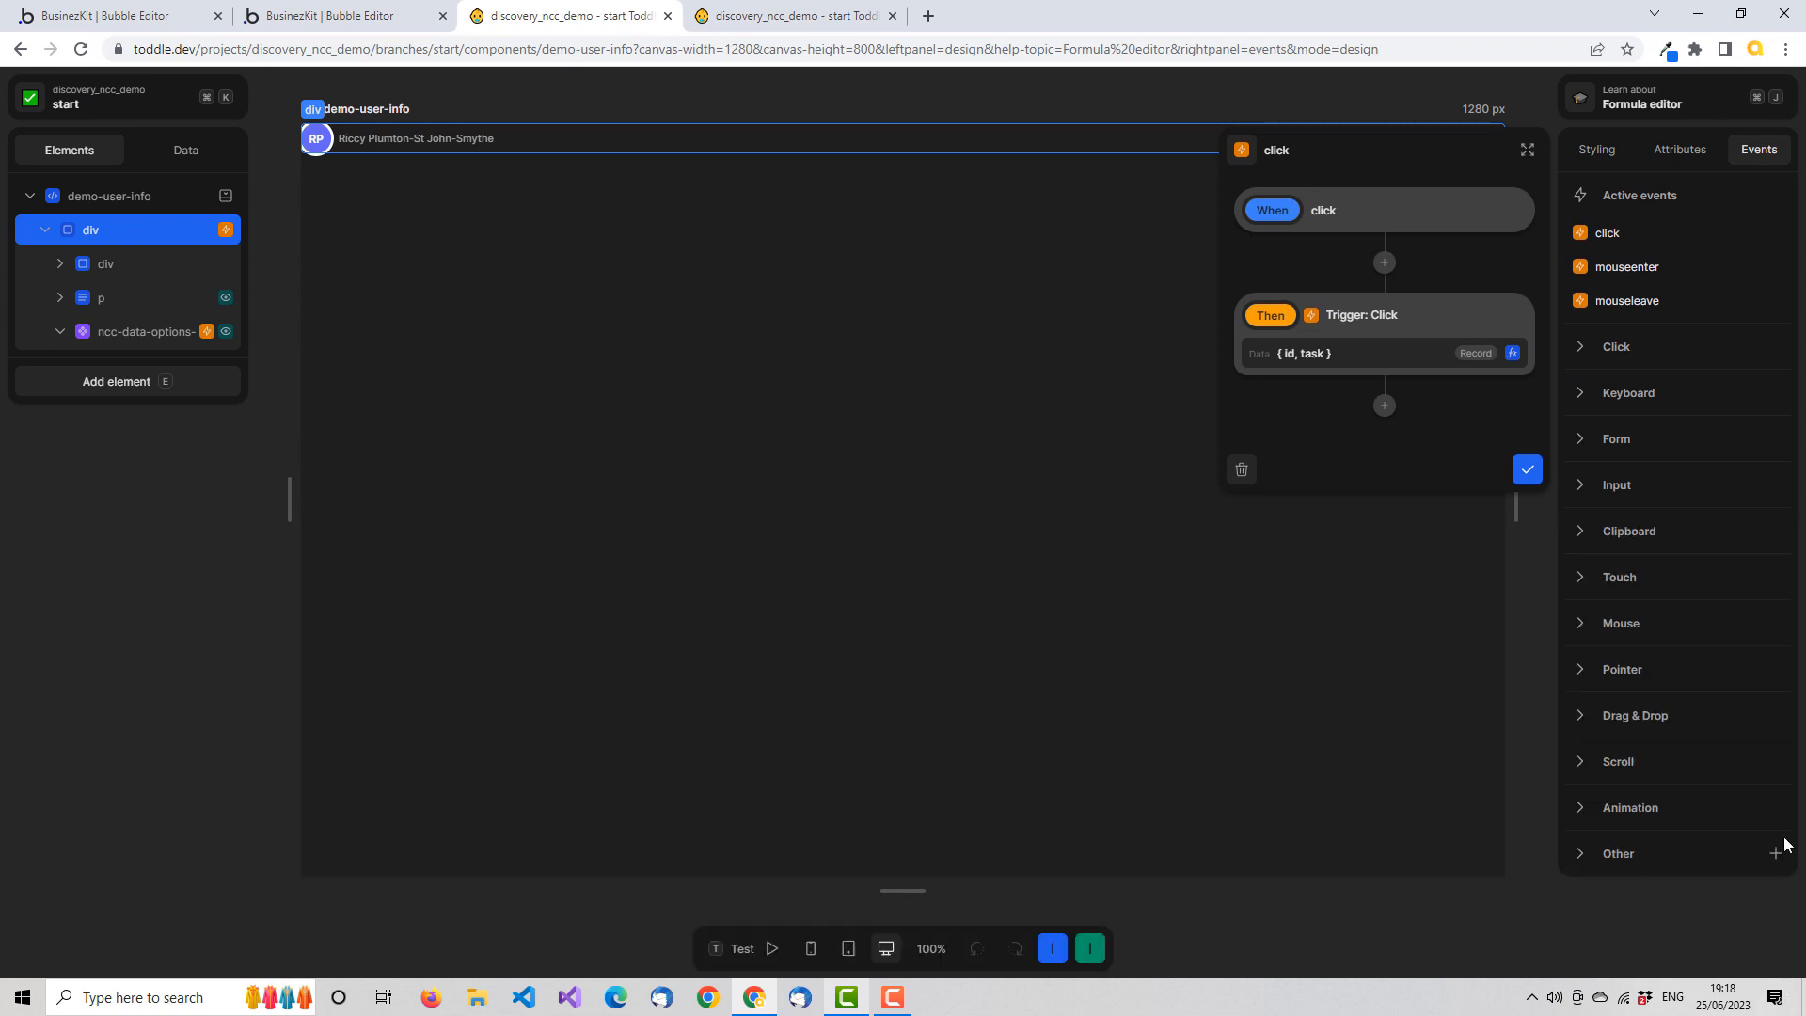
pyautogui.click(1528, 470)
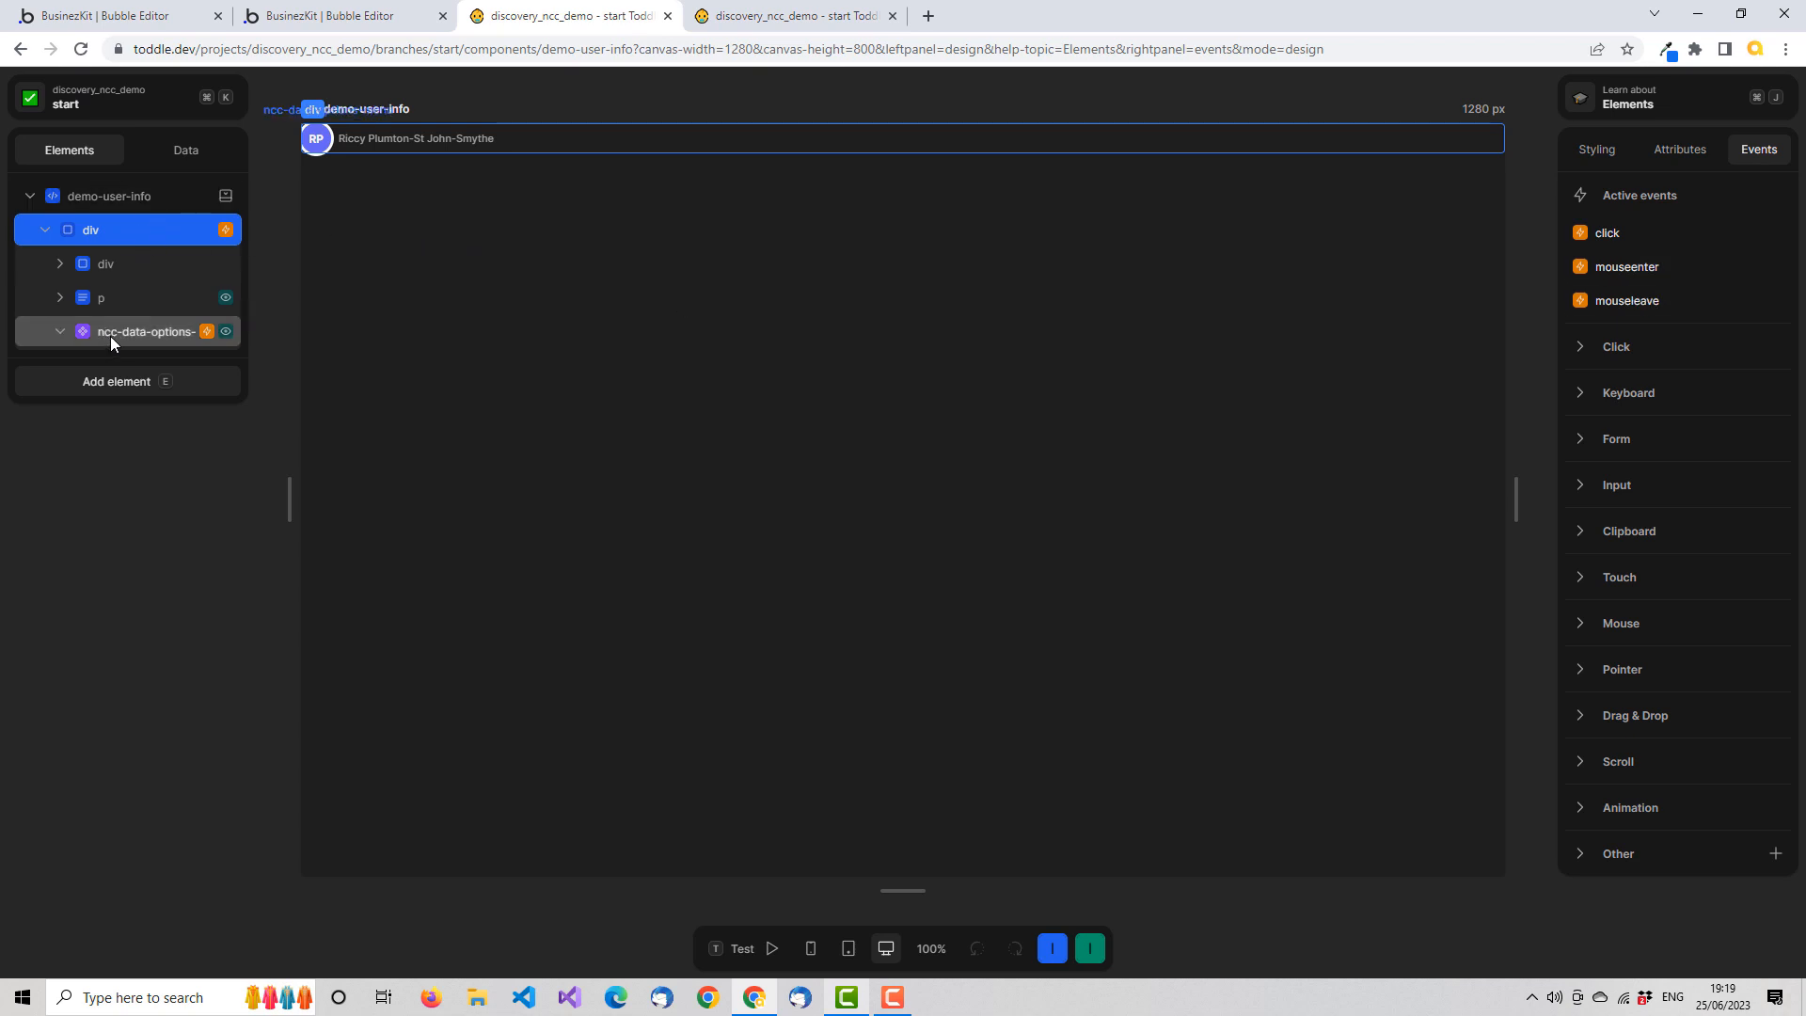
# Move the ncc-data-options-menu element out of the div to the demo-user-info root, and delete the div's mouseenter and mouseleave workflows
pyautogui.moveTo(110, 331); pyautogui.dragTo(51, 205)
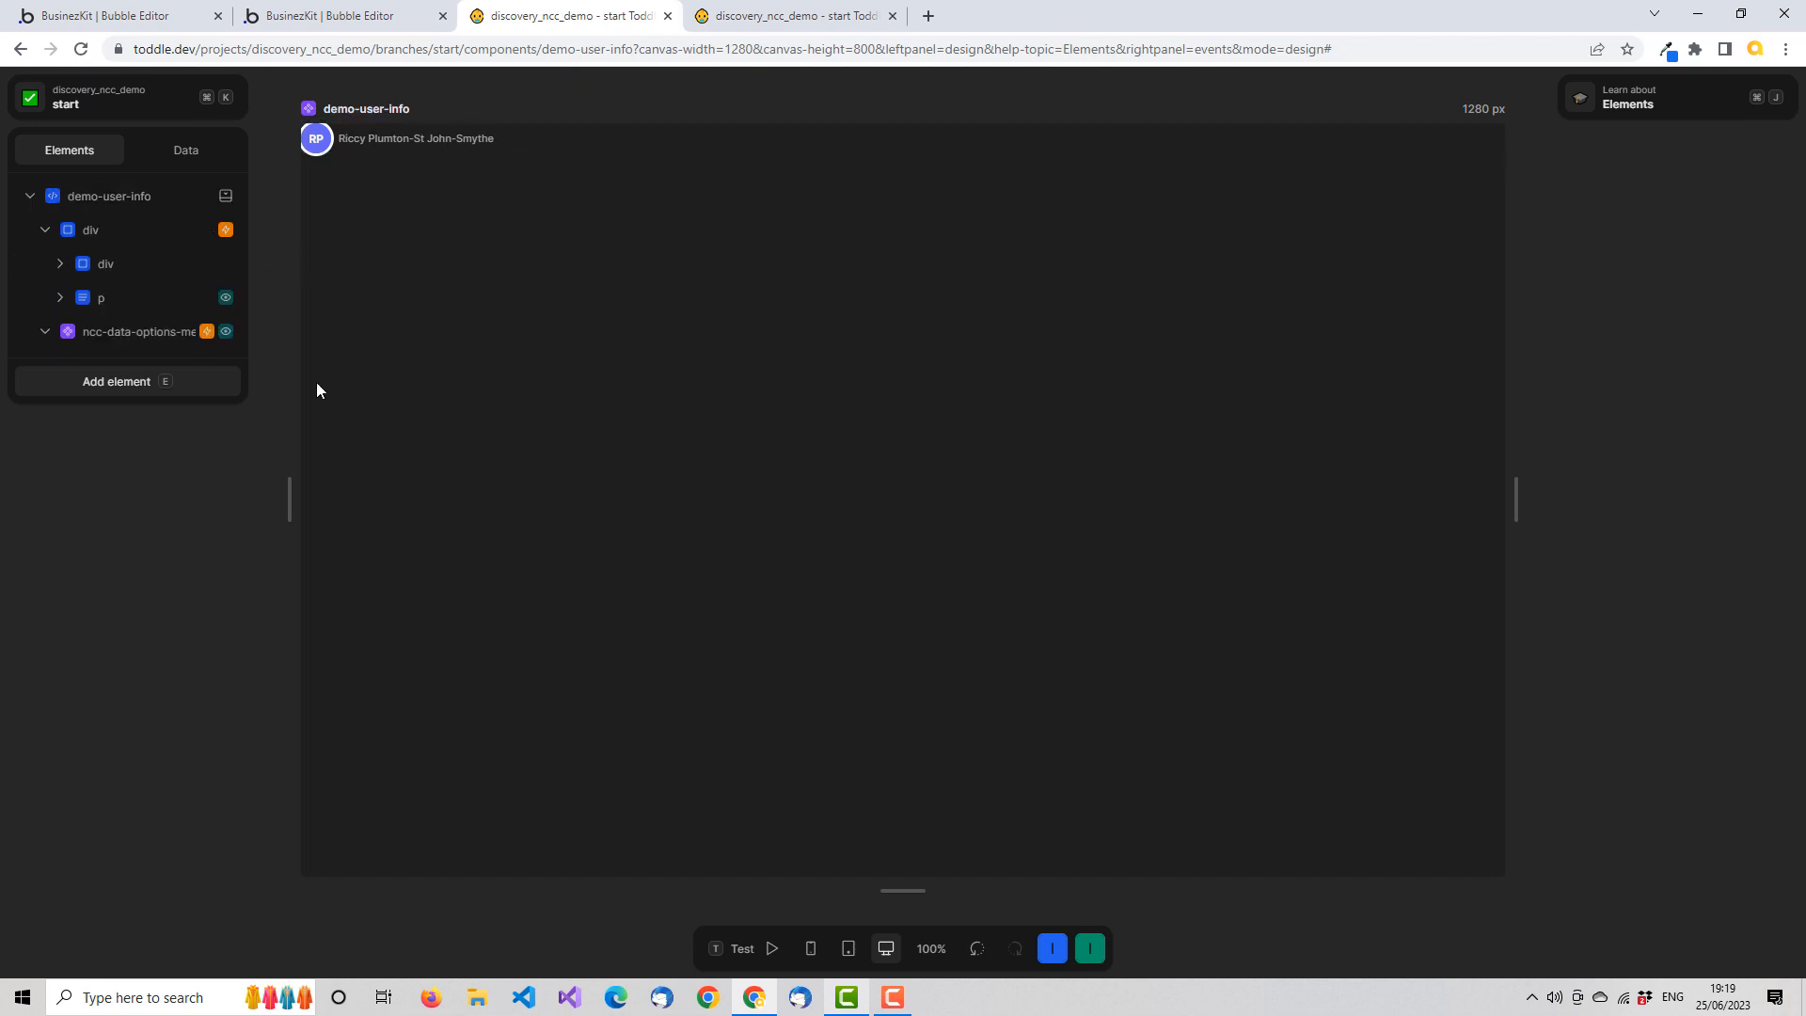
pyautogui.click(173, 230)
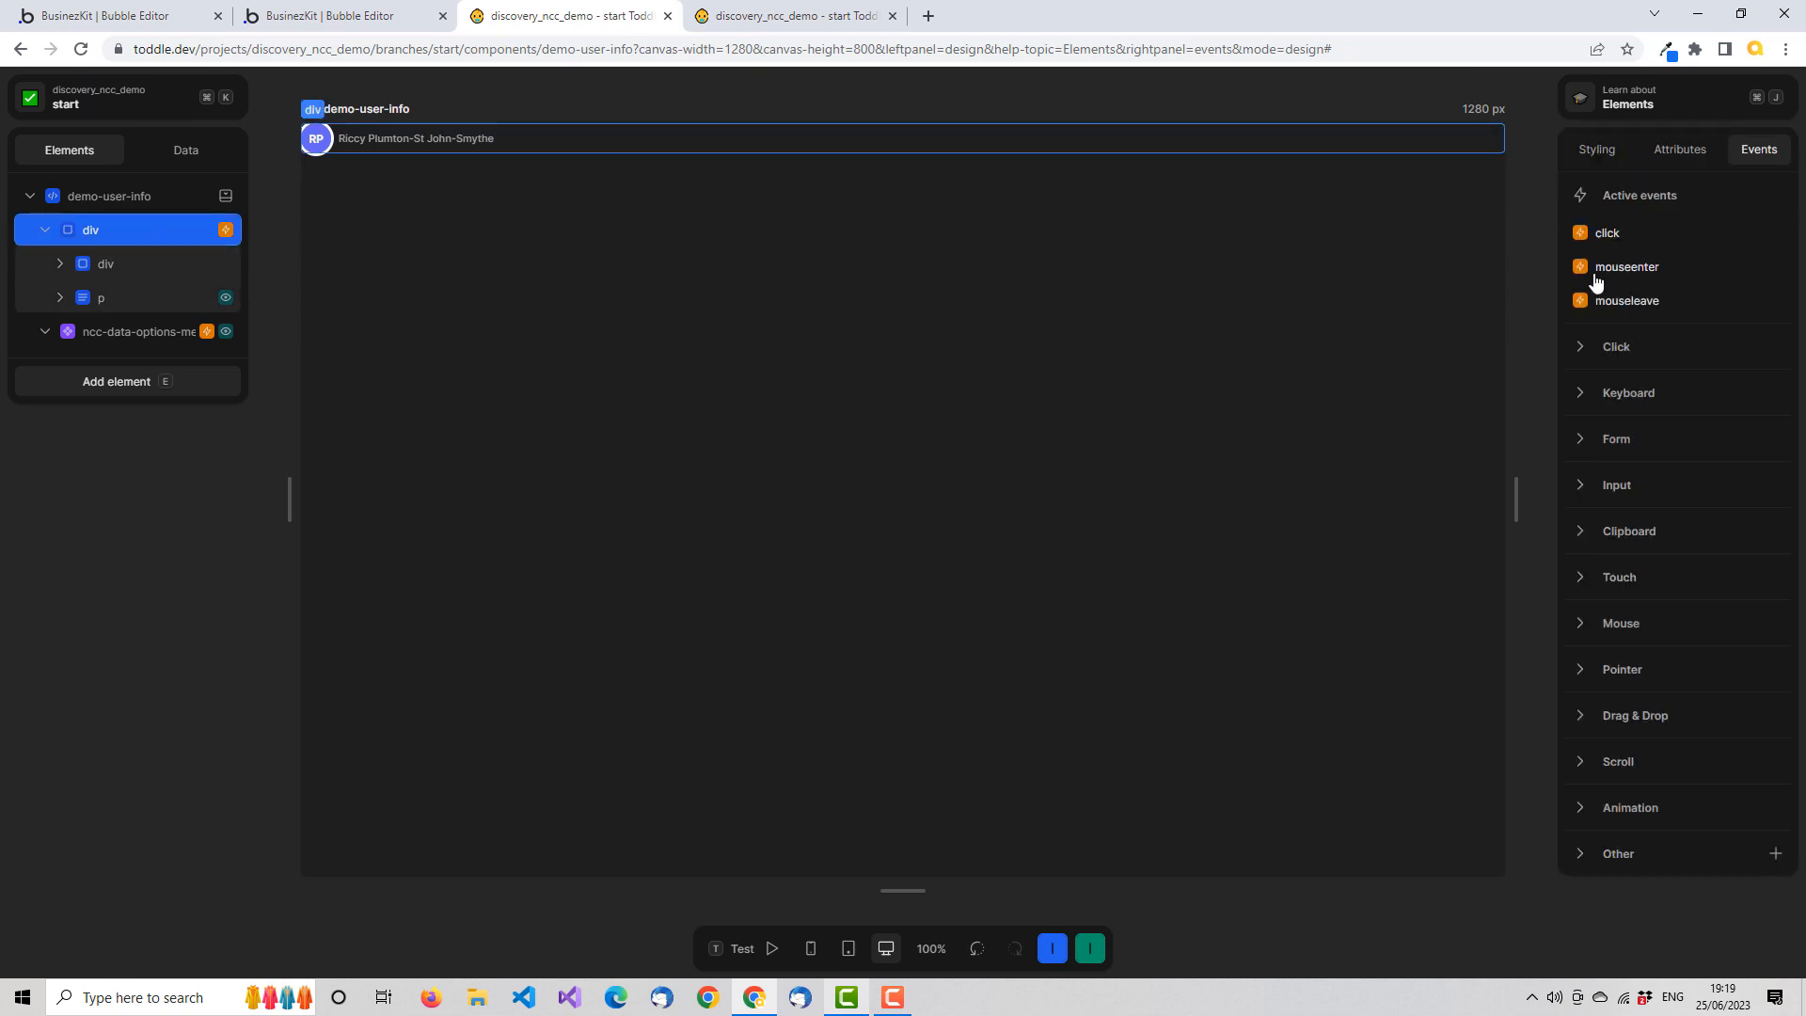
pyautogui.click(1581, 267)
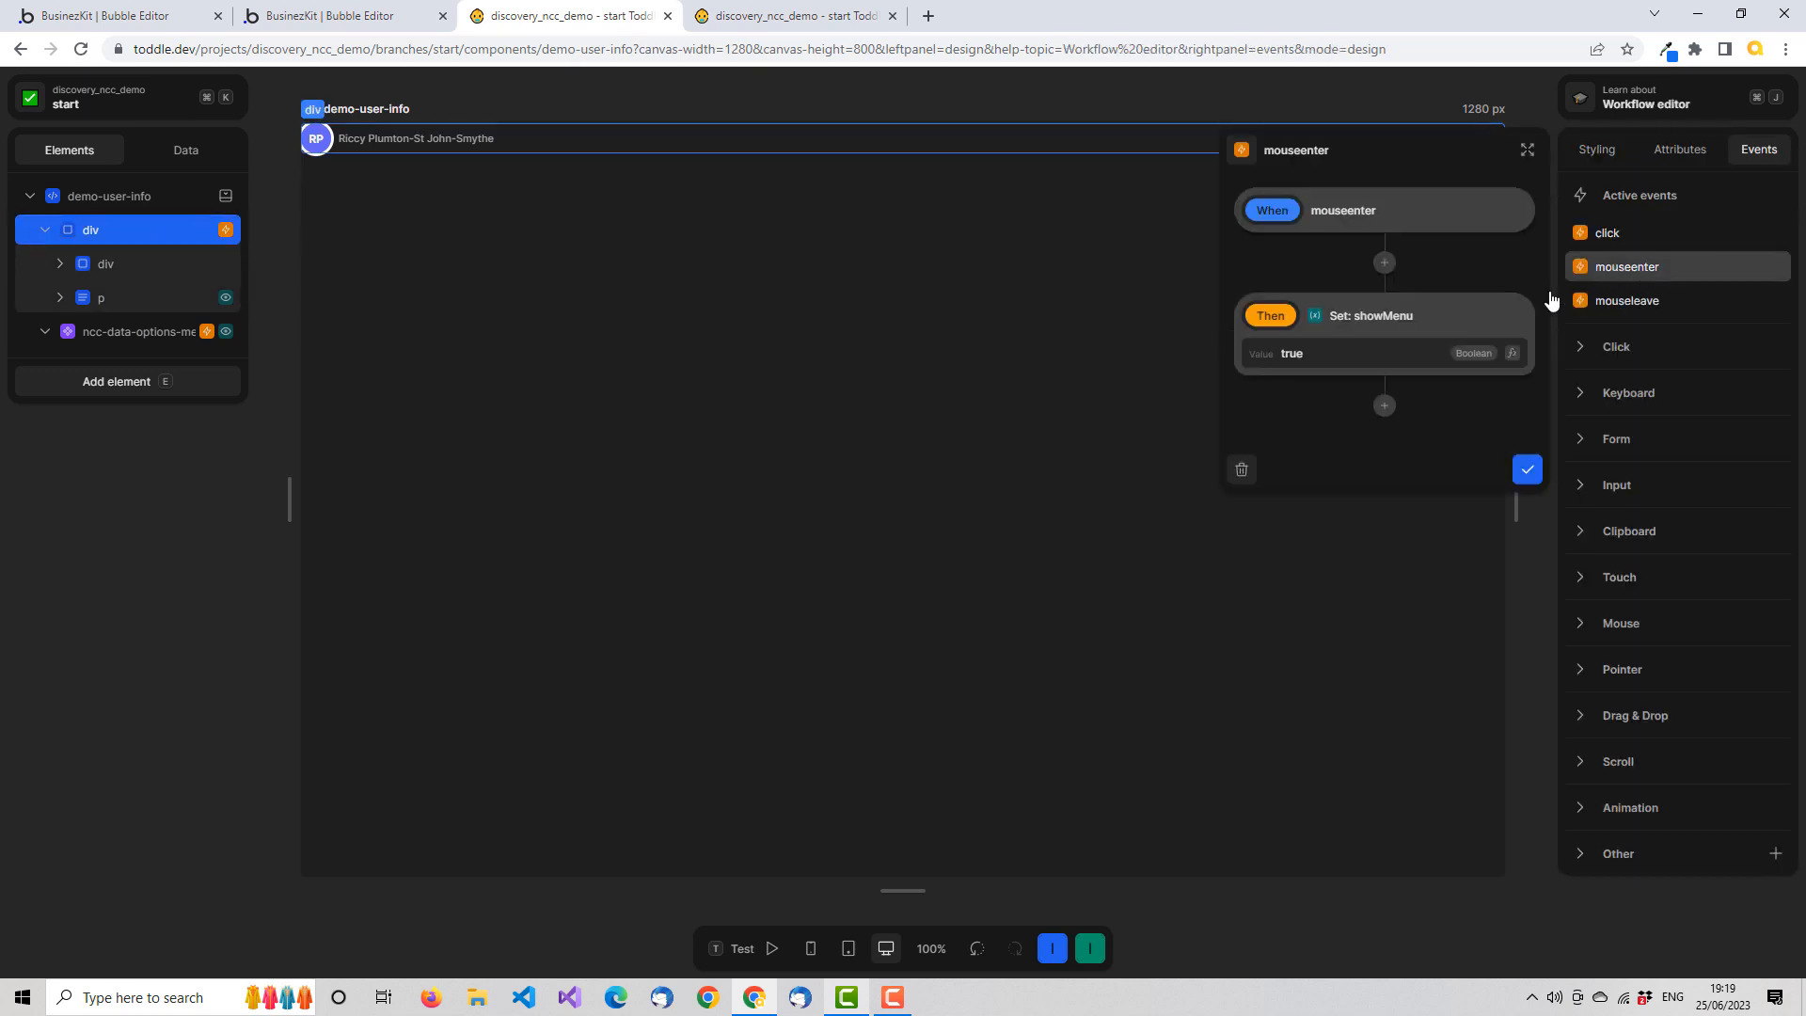
pyautogui.click(1242, 471)
pyautogui.click(1652, 279)
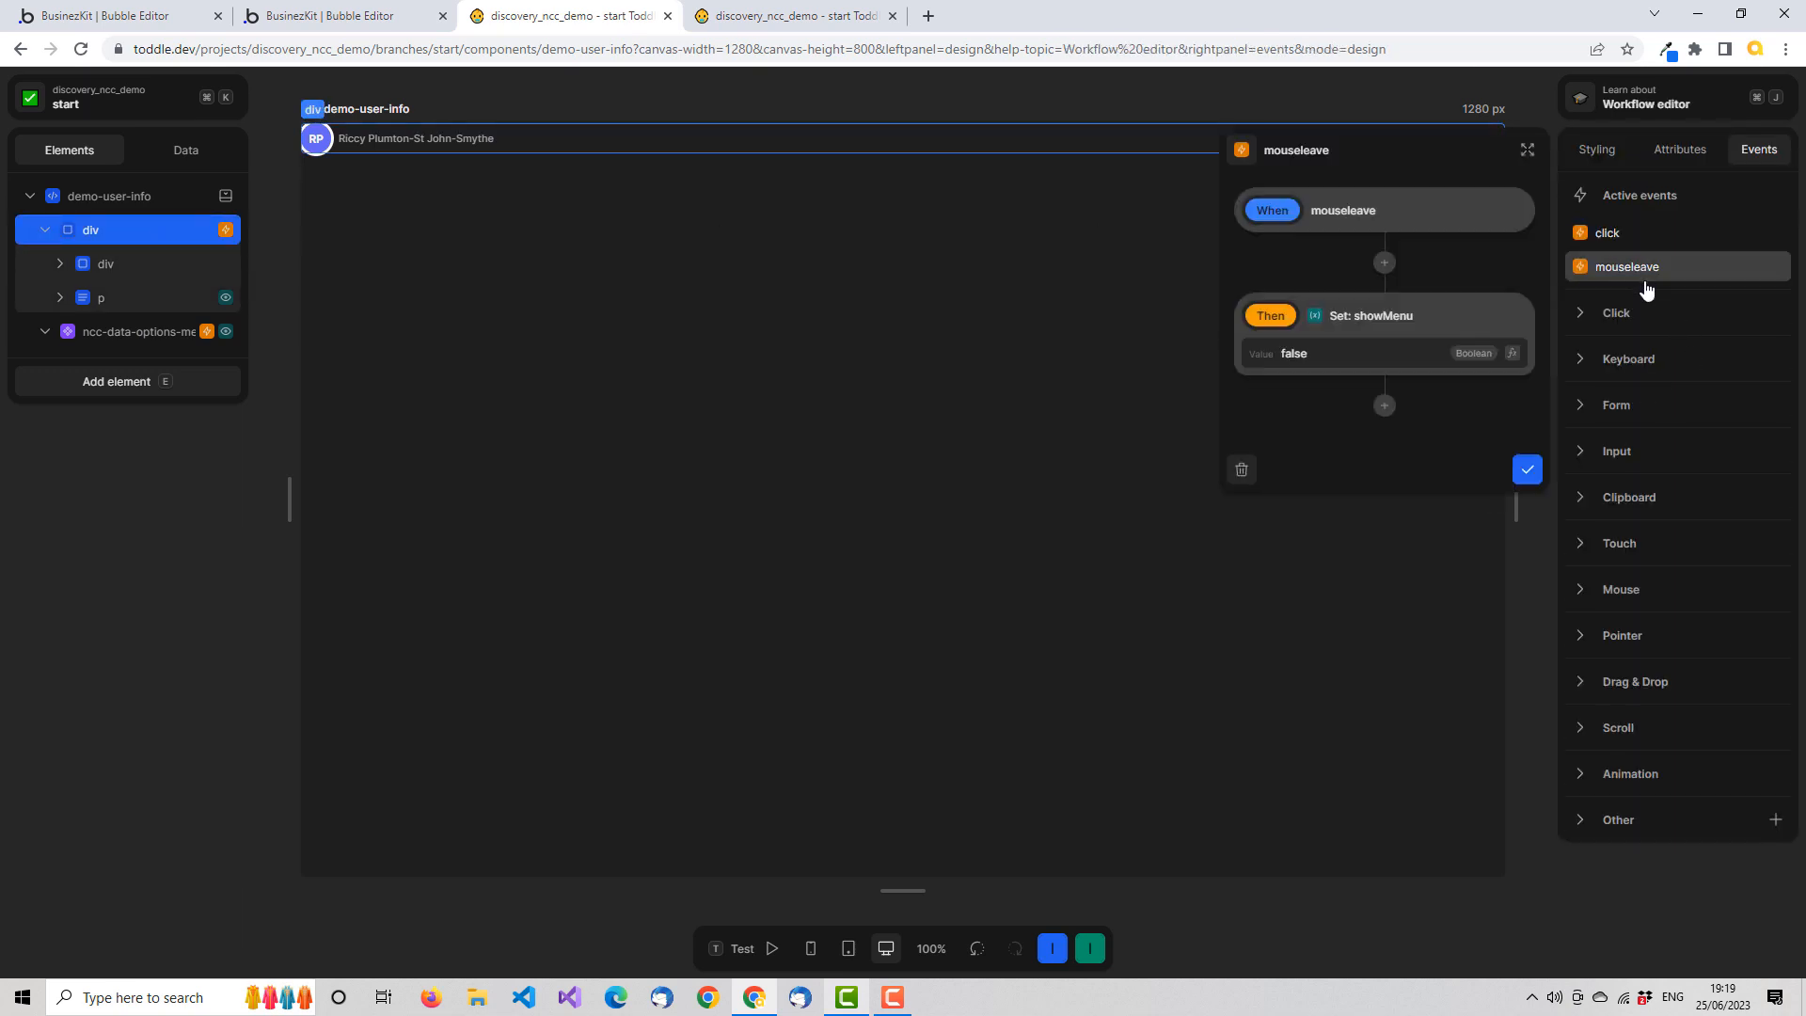
pyautogui.click(1228, 469)
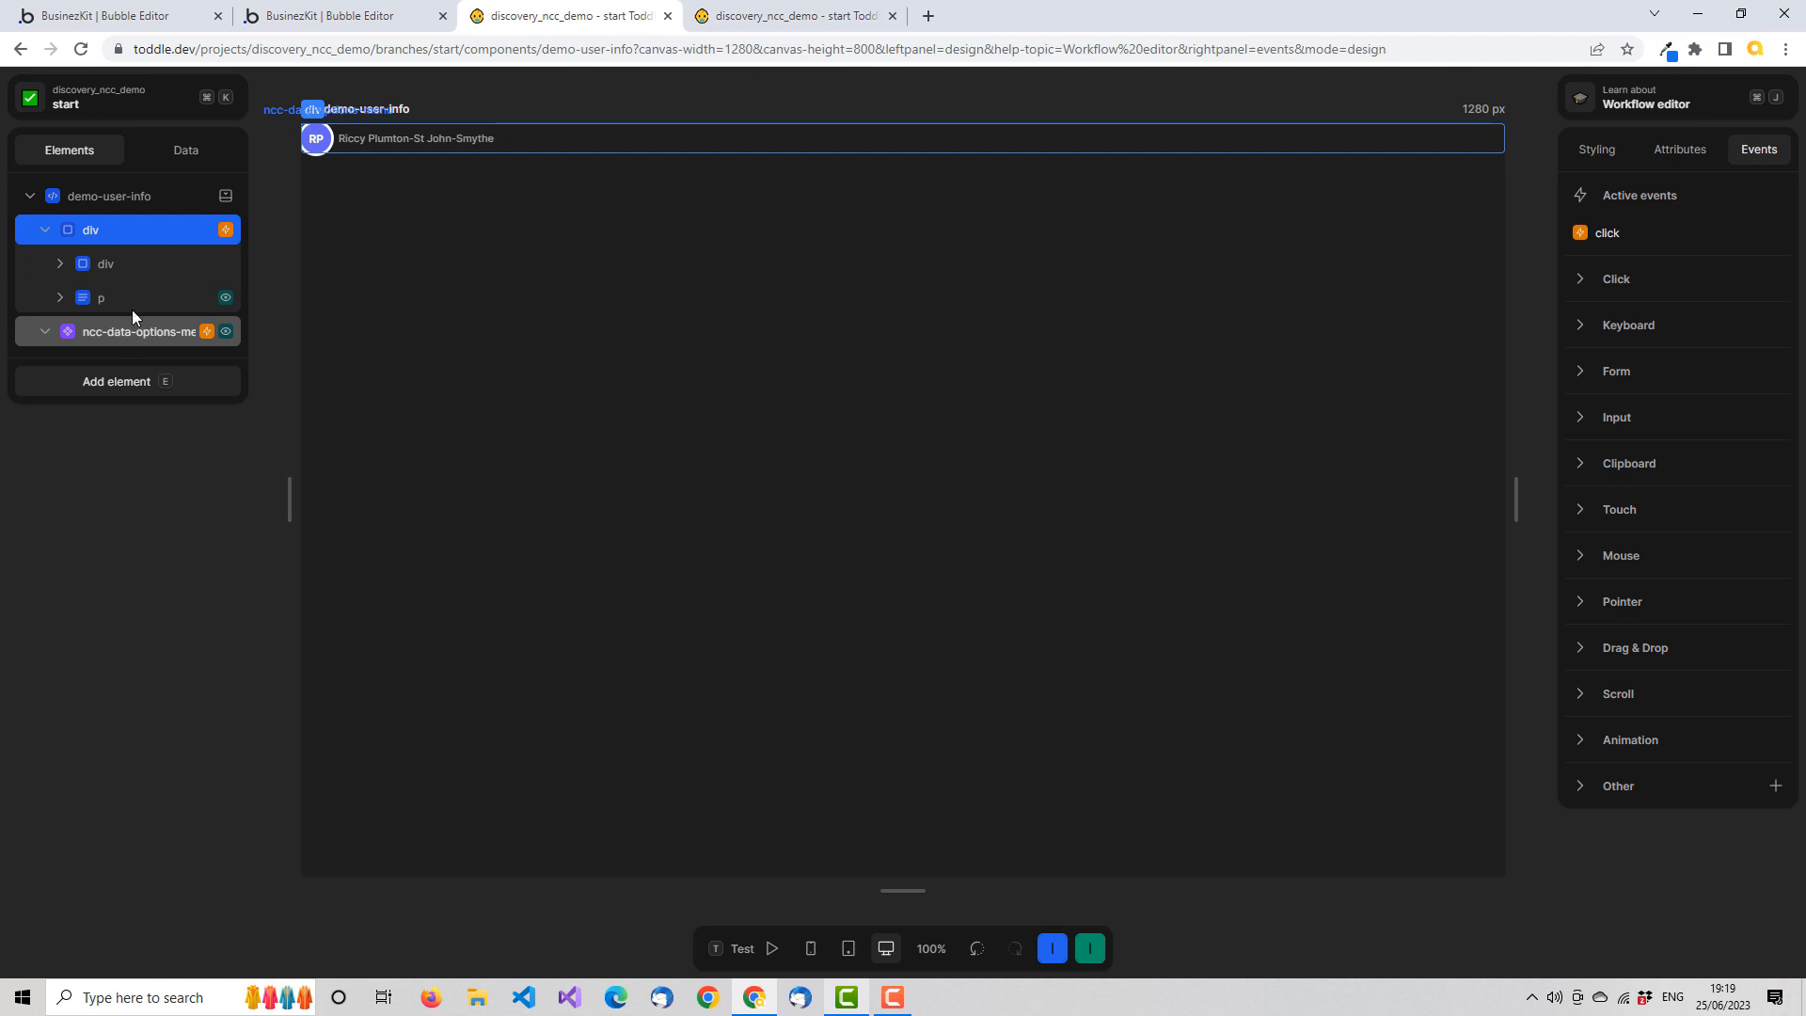
pyautogui.click(177, 235)
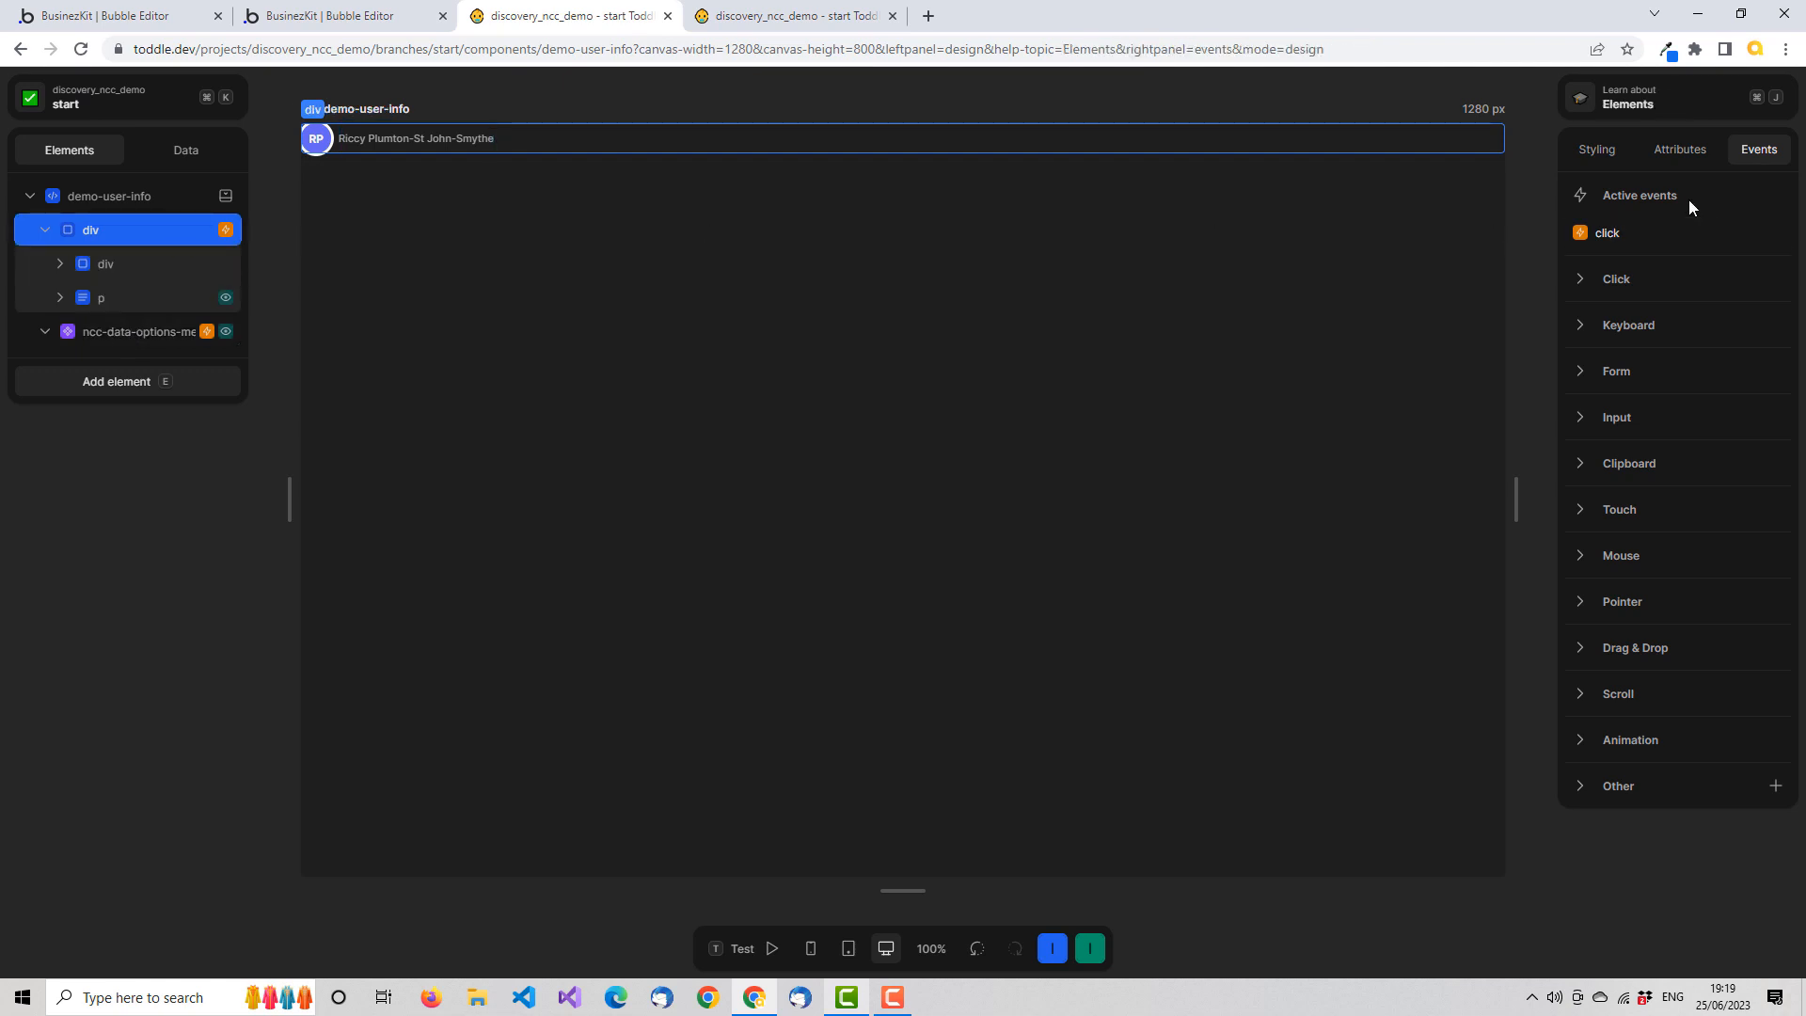
pyautogui.click(173, 331)
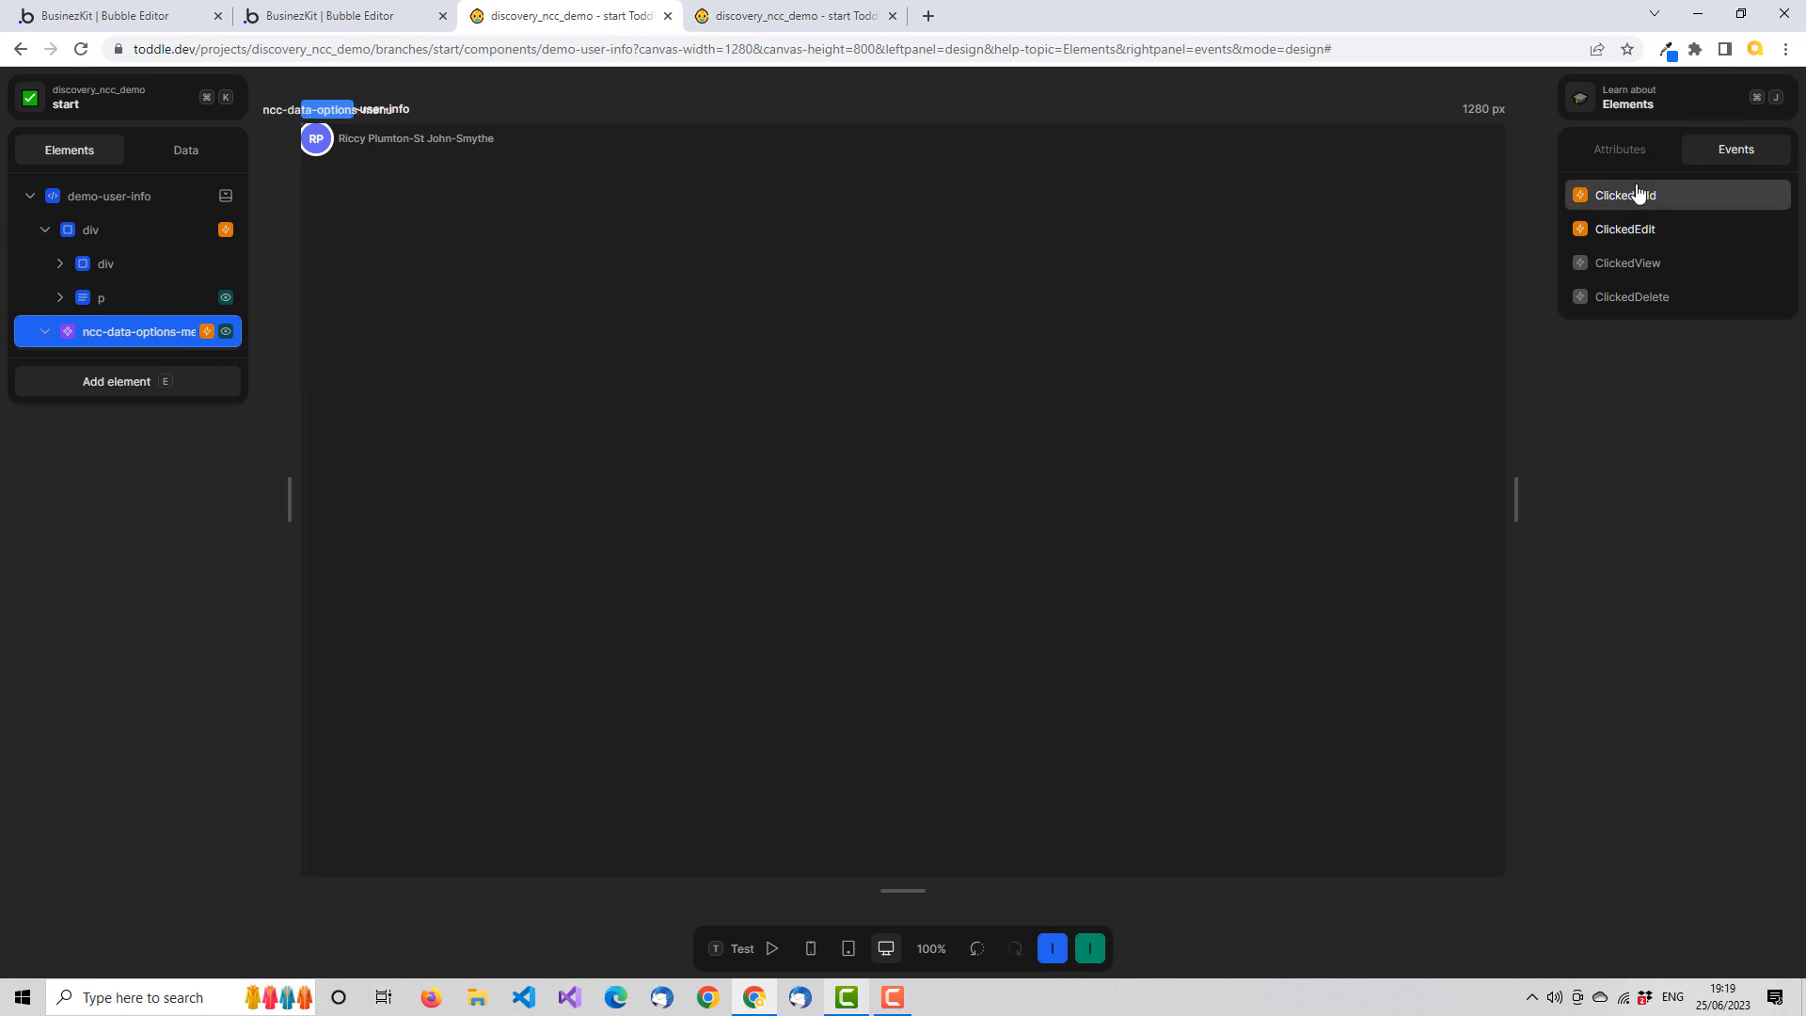
# Add a mouseenter workflow to the root demo-user-info element that sets showMenu to true, and save it
pyautogui.click(173, 202)
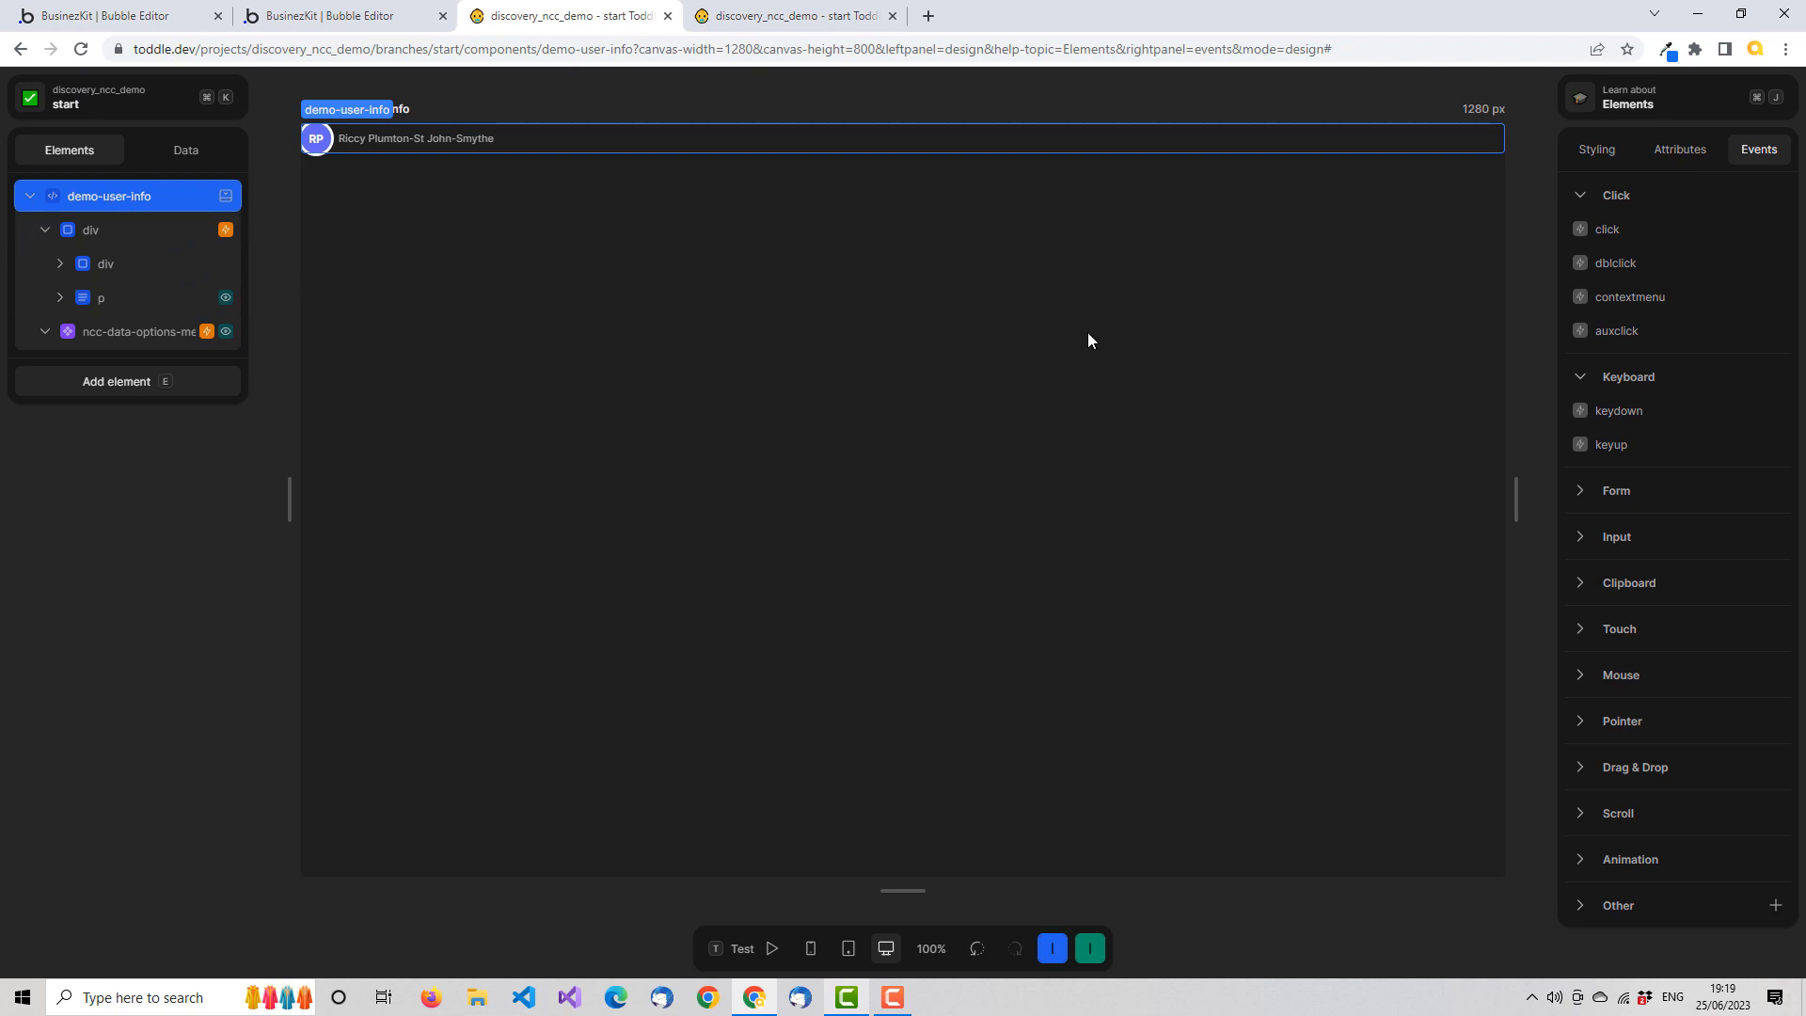
pyautogui.click(1581, 680)
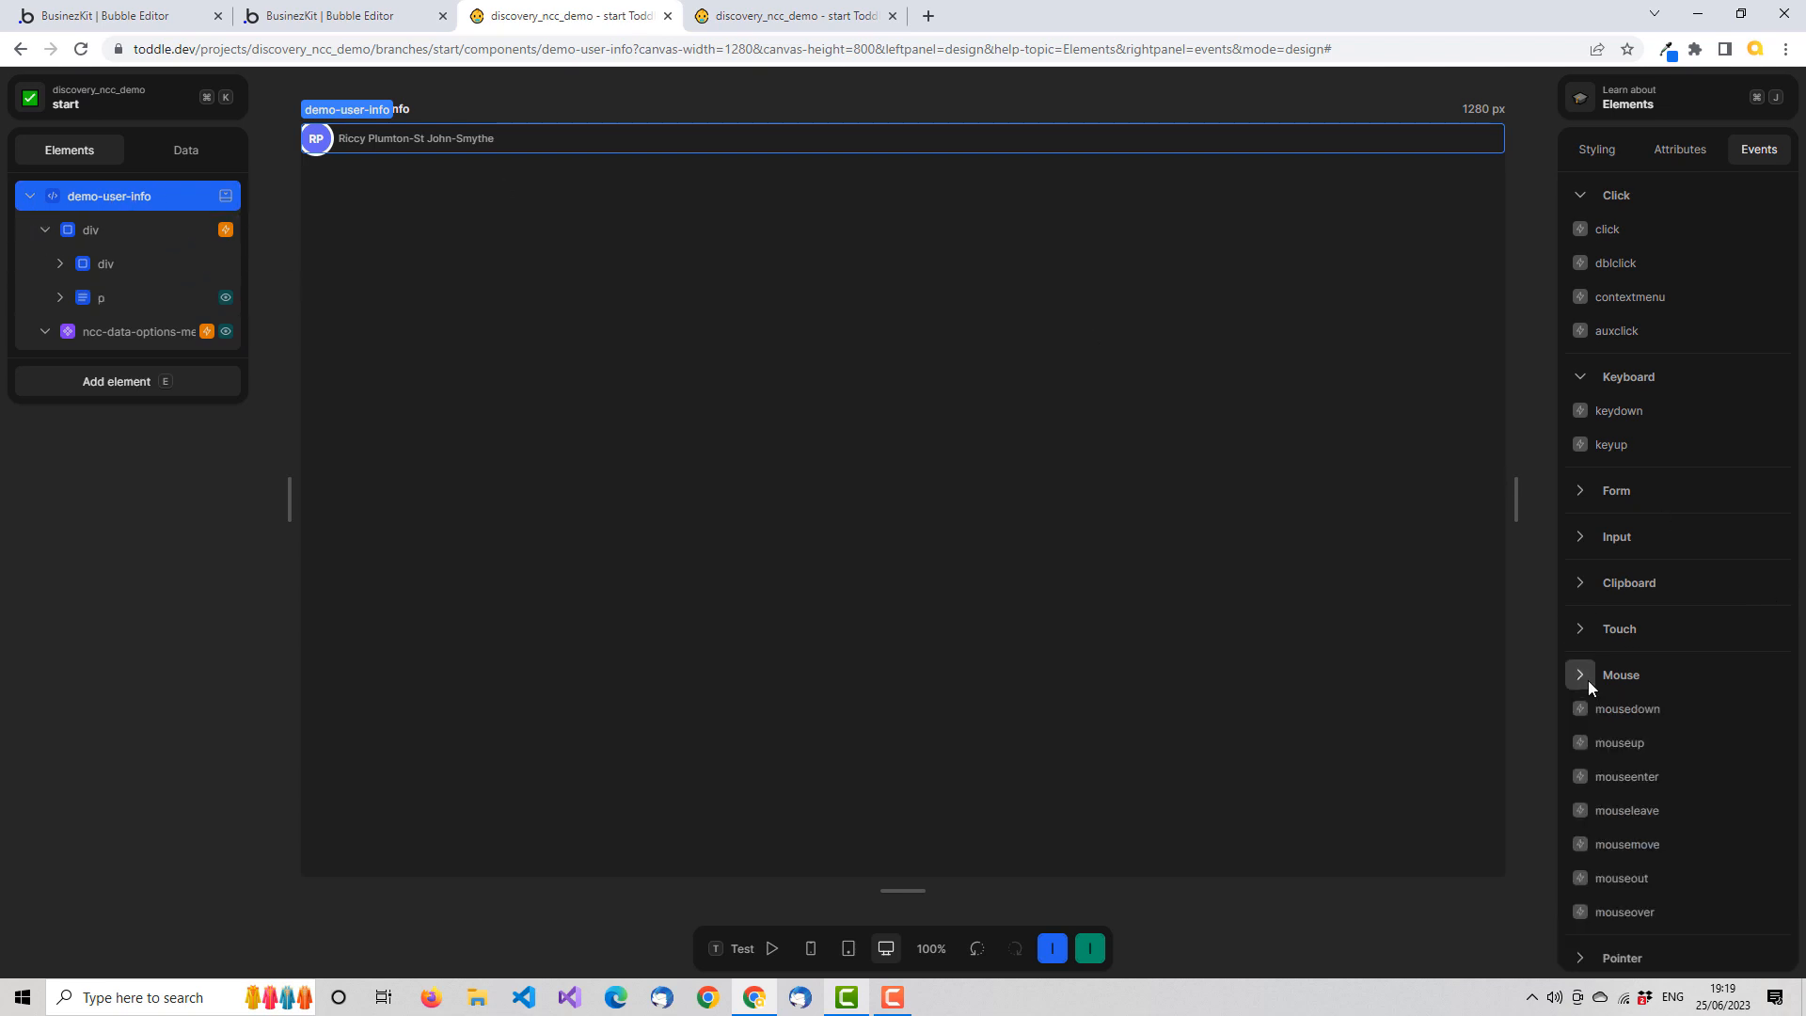
pyautogui.click(1660, 780)
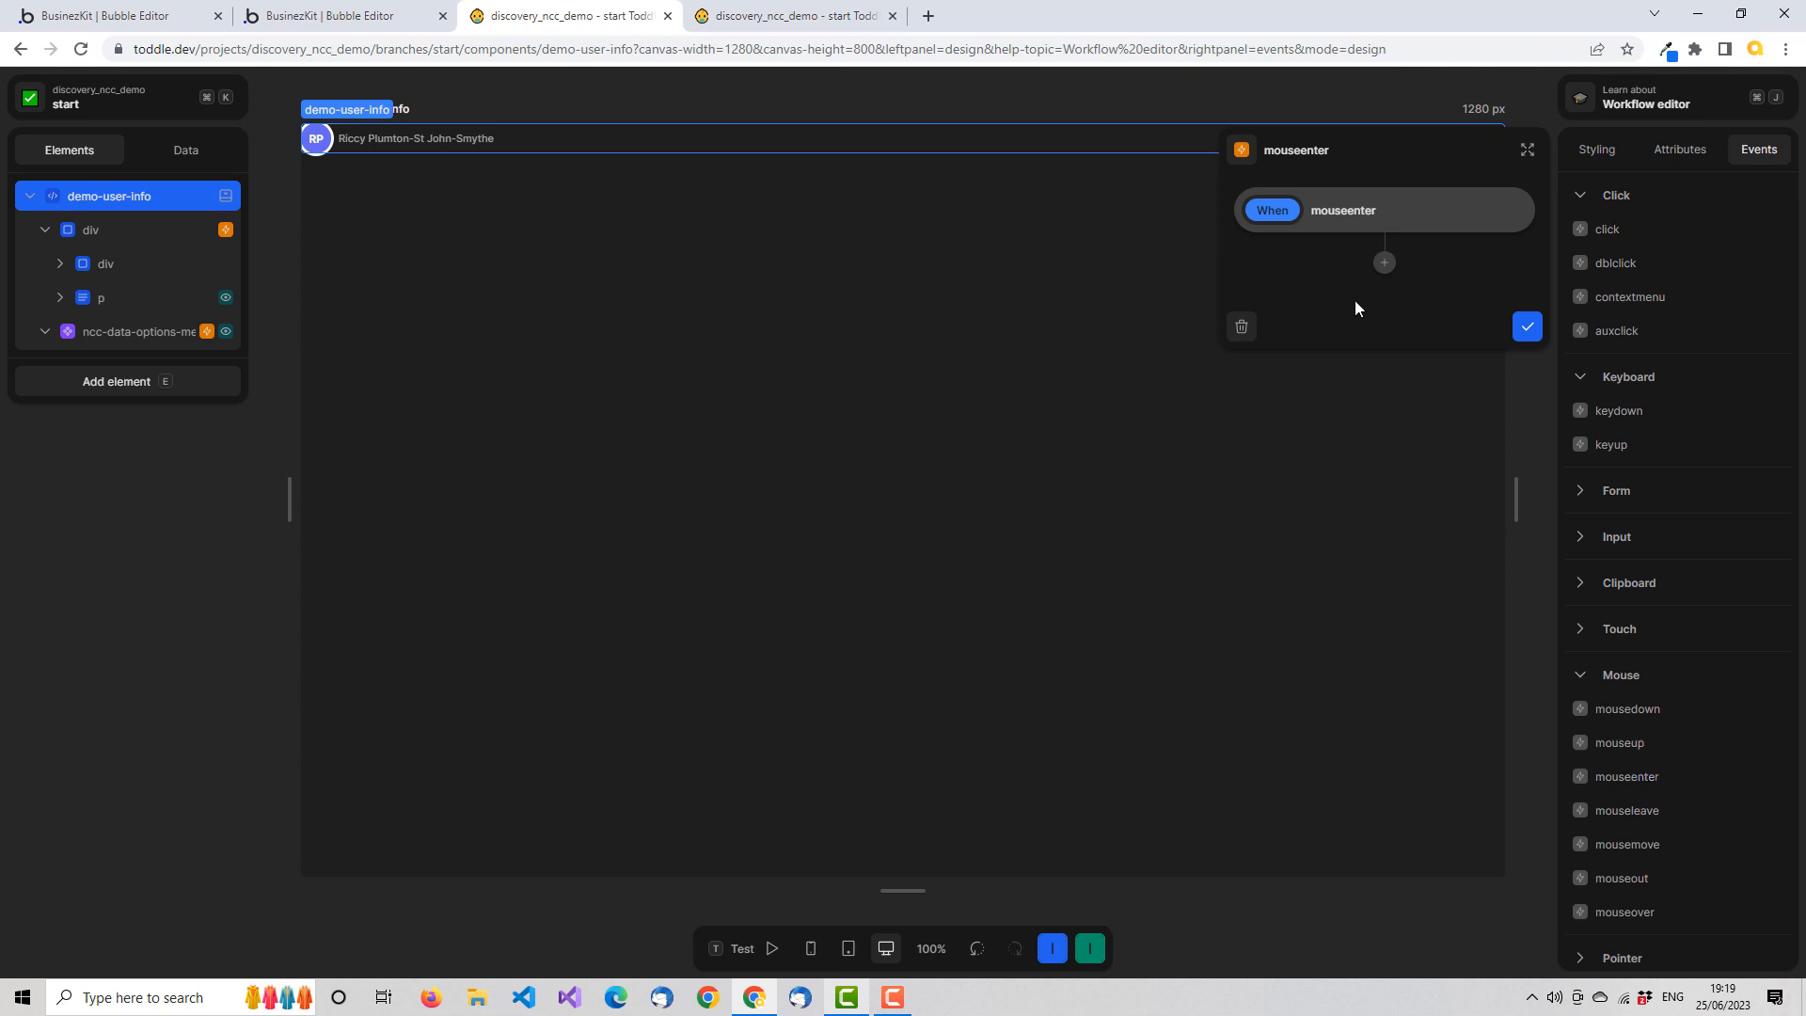
pyautogui.click(1384, 264)
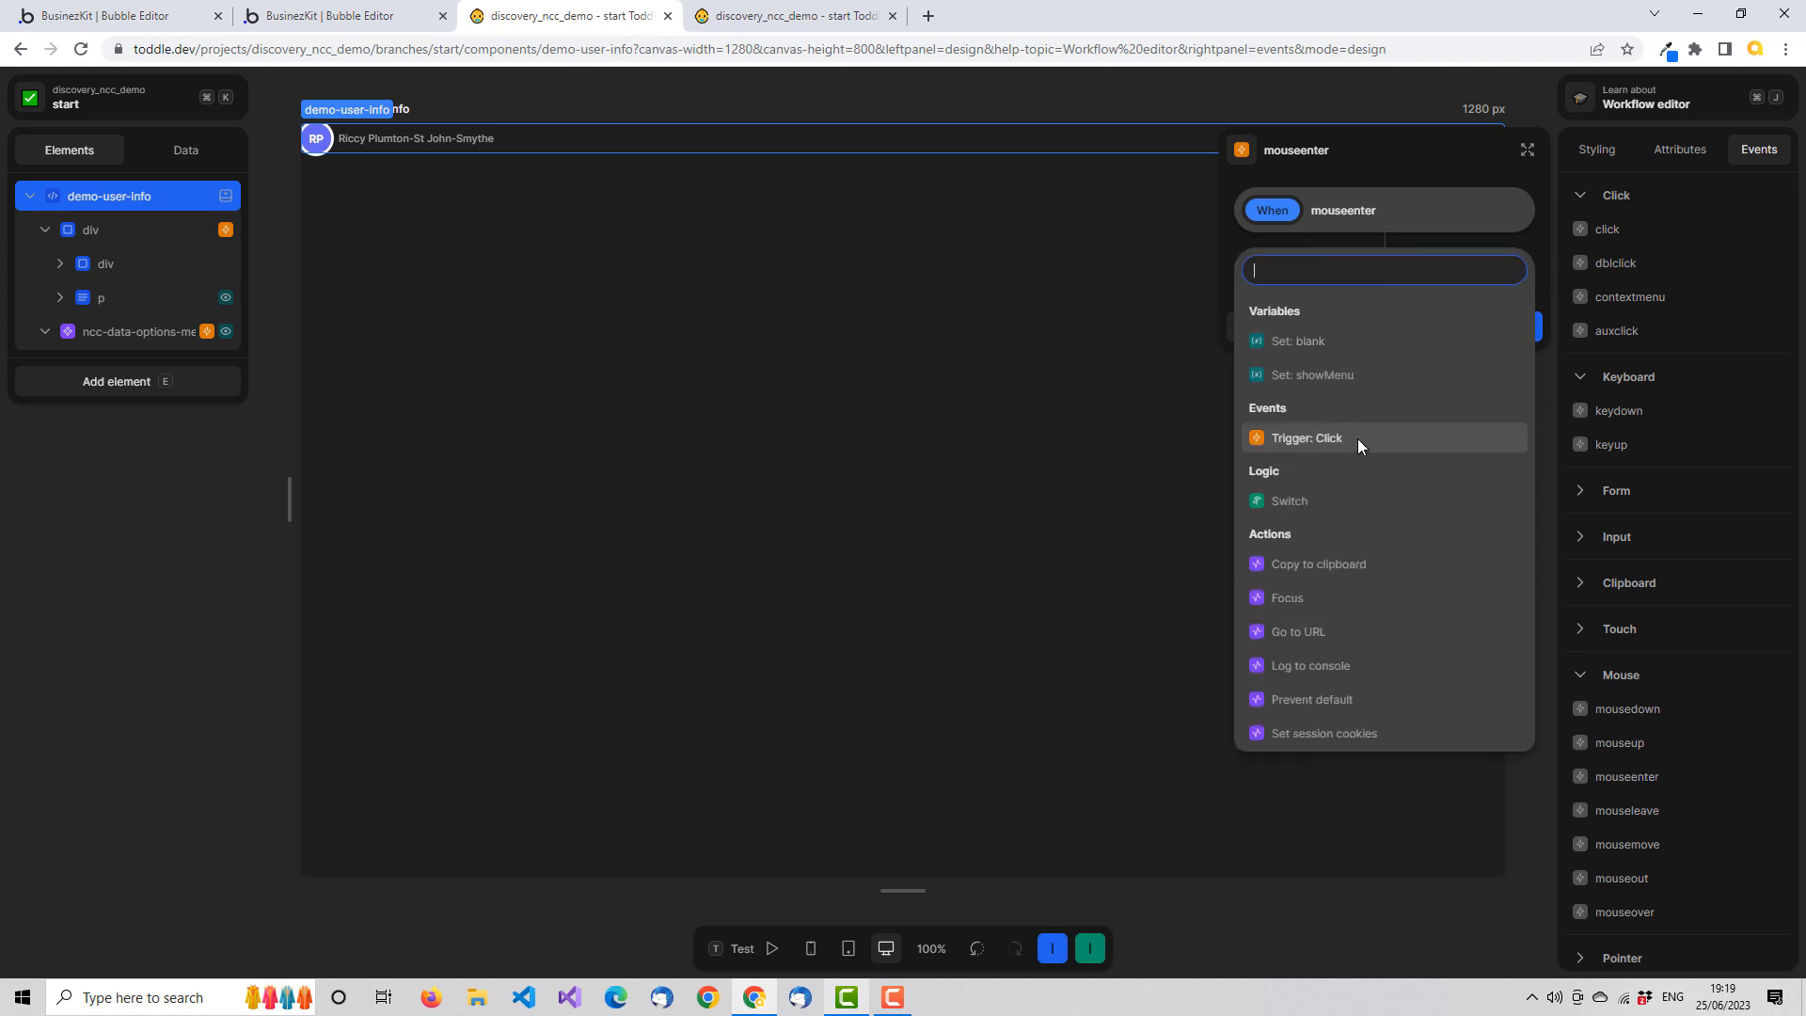
pyautogui.click(1345, 374)
pyautogui.click(1513, 355)
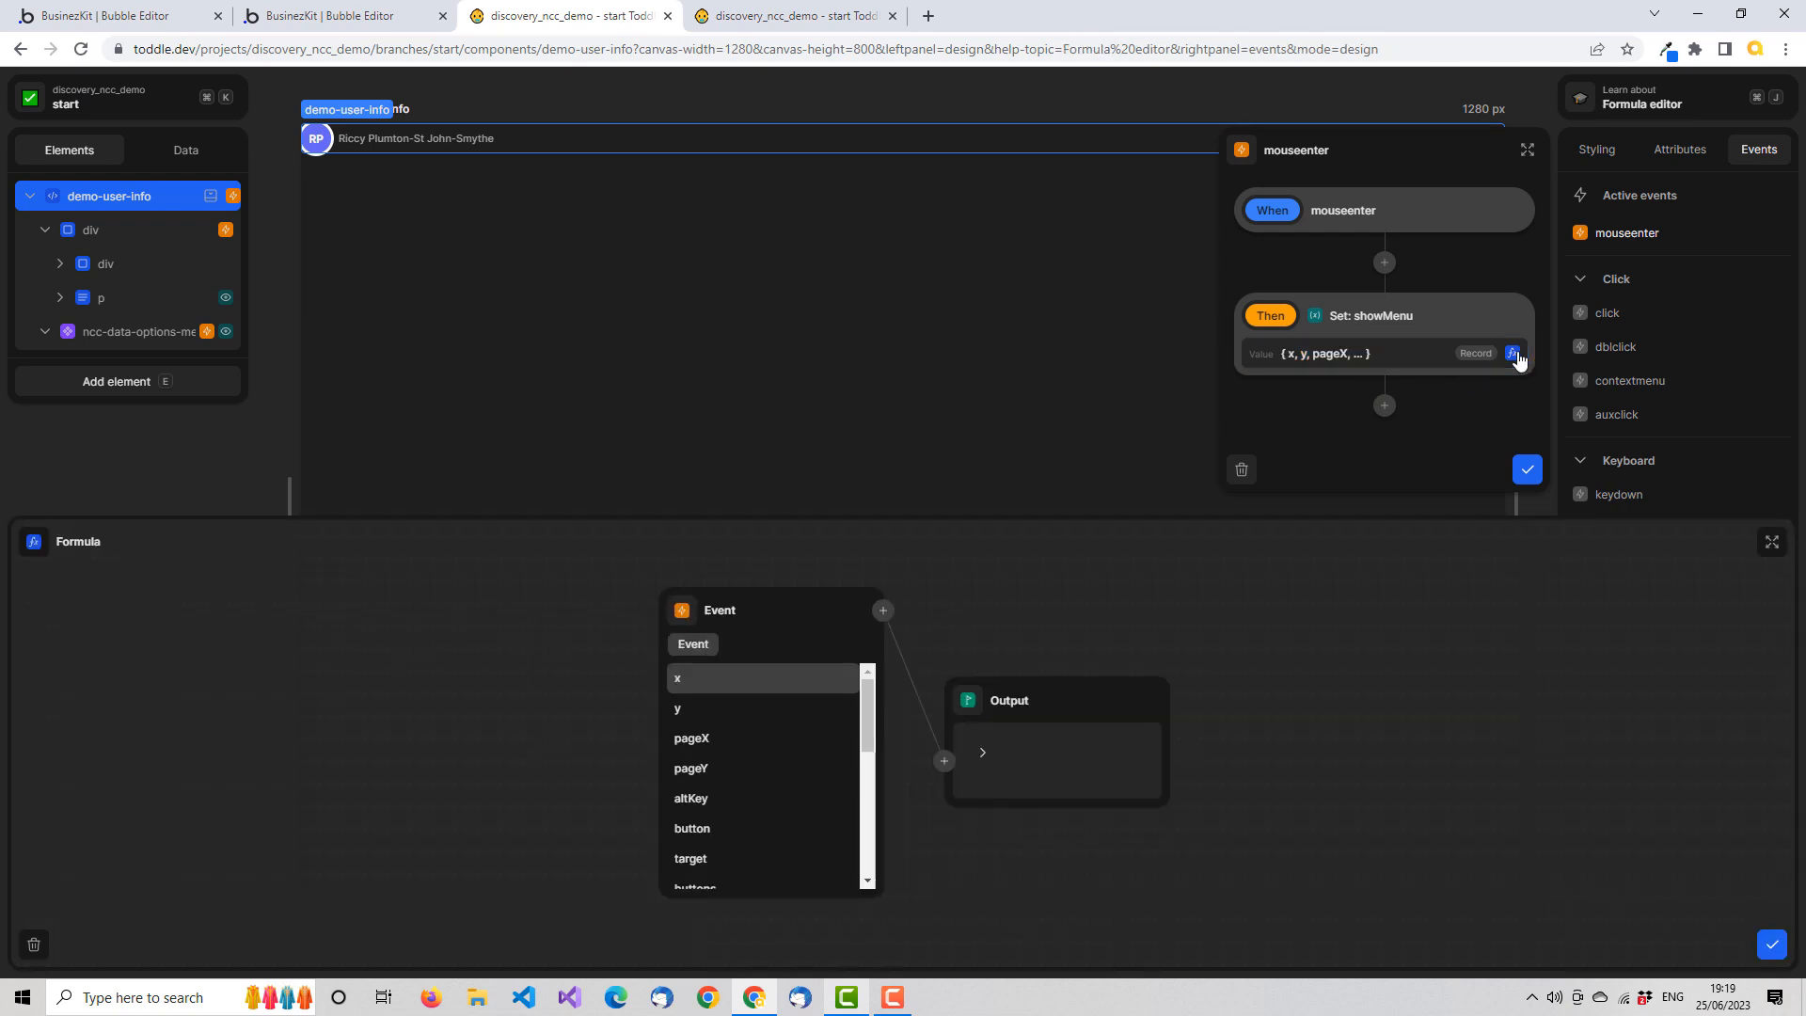
pyautogui.click(688, 602)
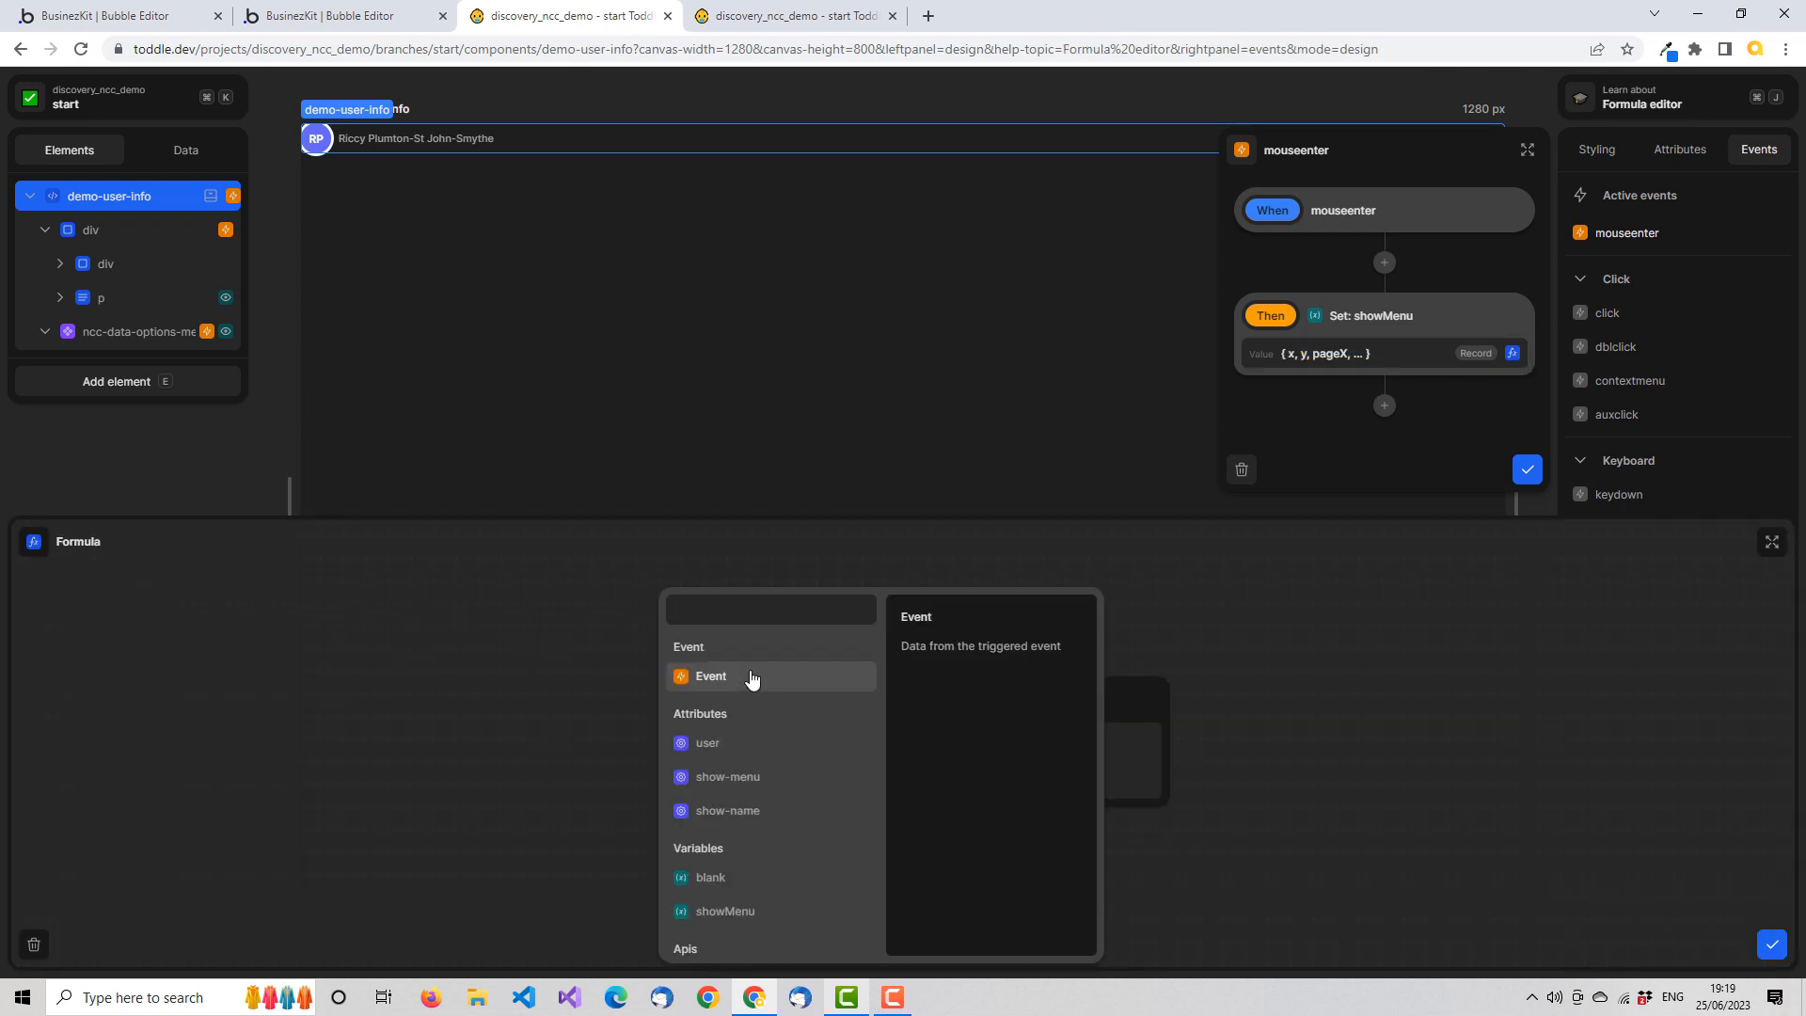
pyautogui.write('true')
pyautogui.click(744, 673)
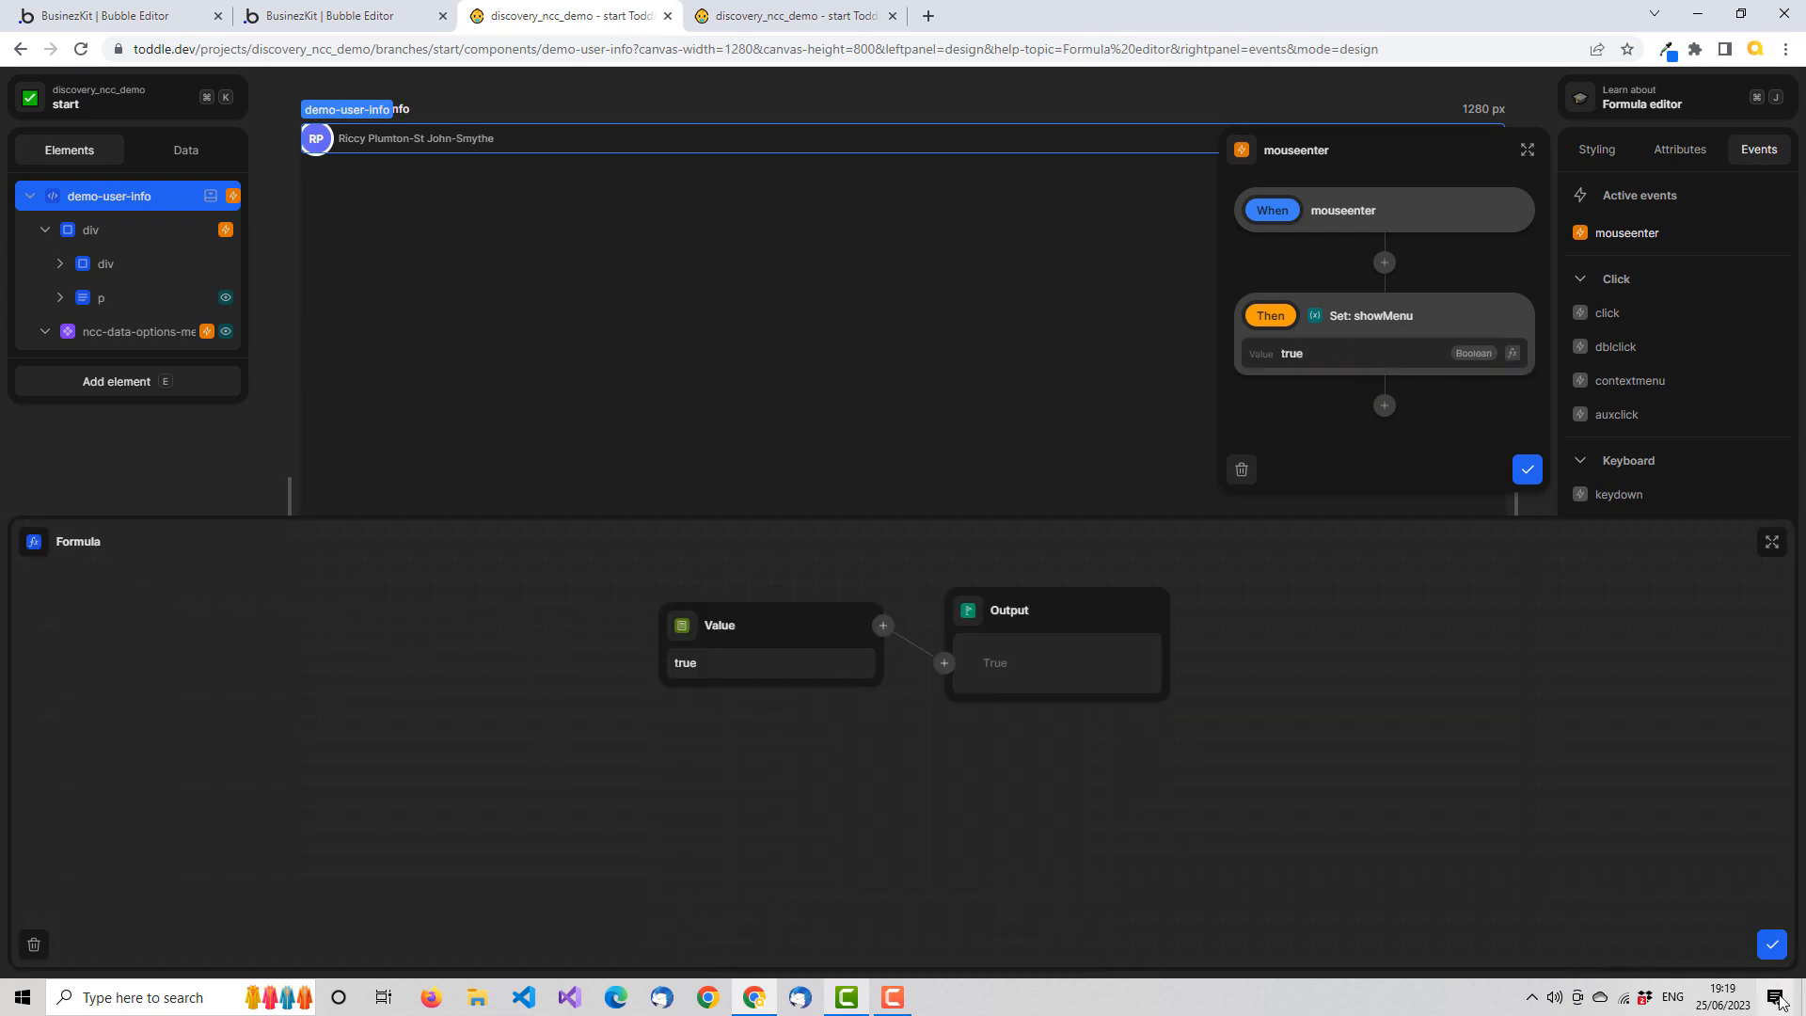
pyautogui.click(1772, 944)
pyautogui.click(1527, 469)
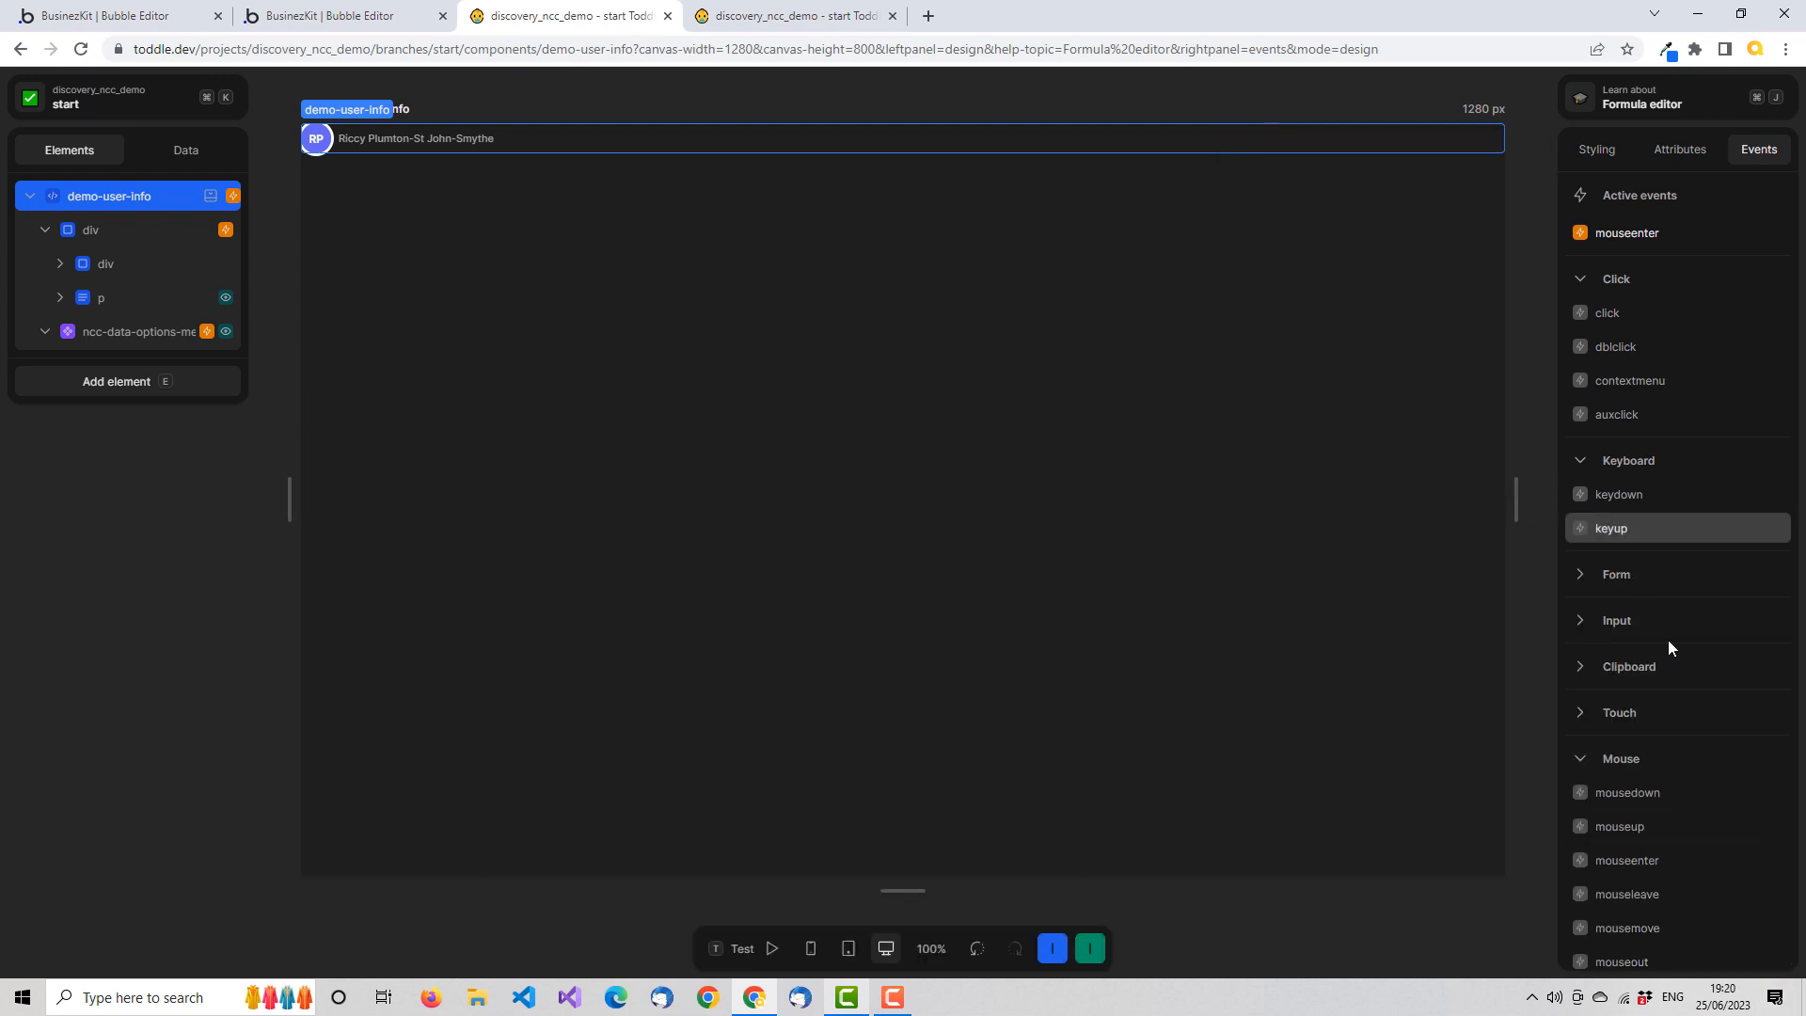
# Add a mouseleave workflow to the root demo-user-info element that sets showMenu to false, save it, and collapse the div
pyautogui.click(1646, 896)
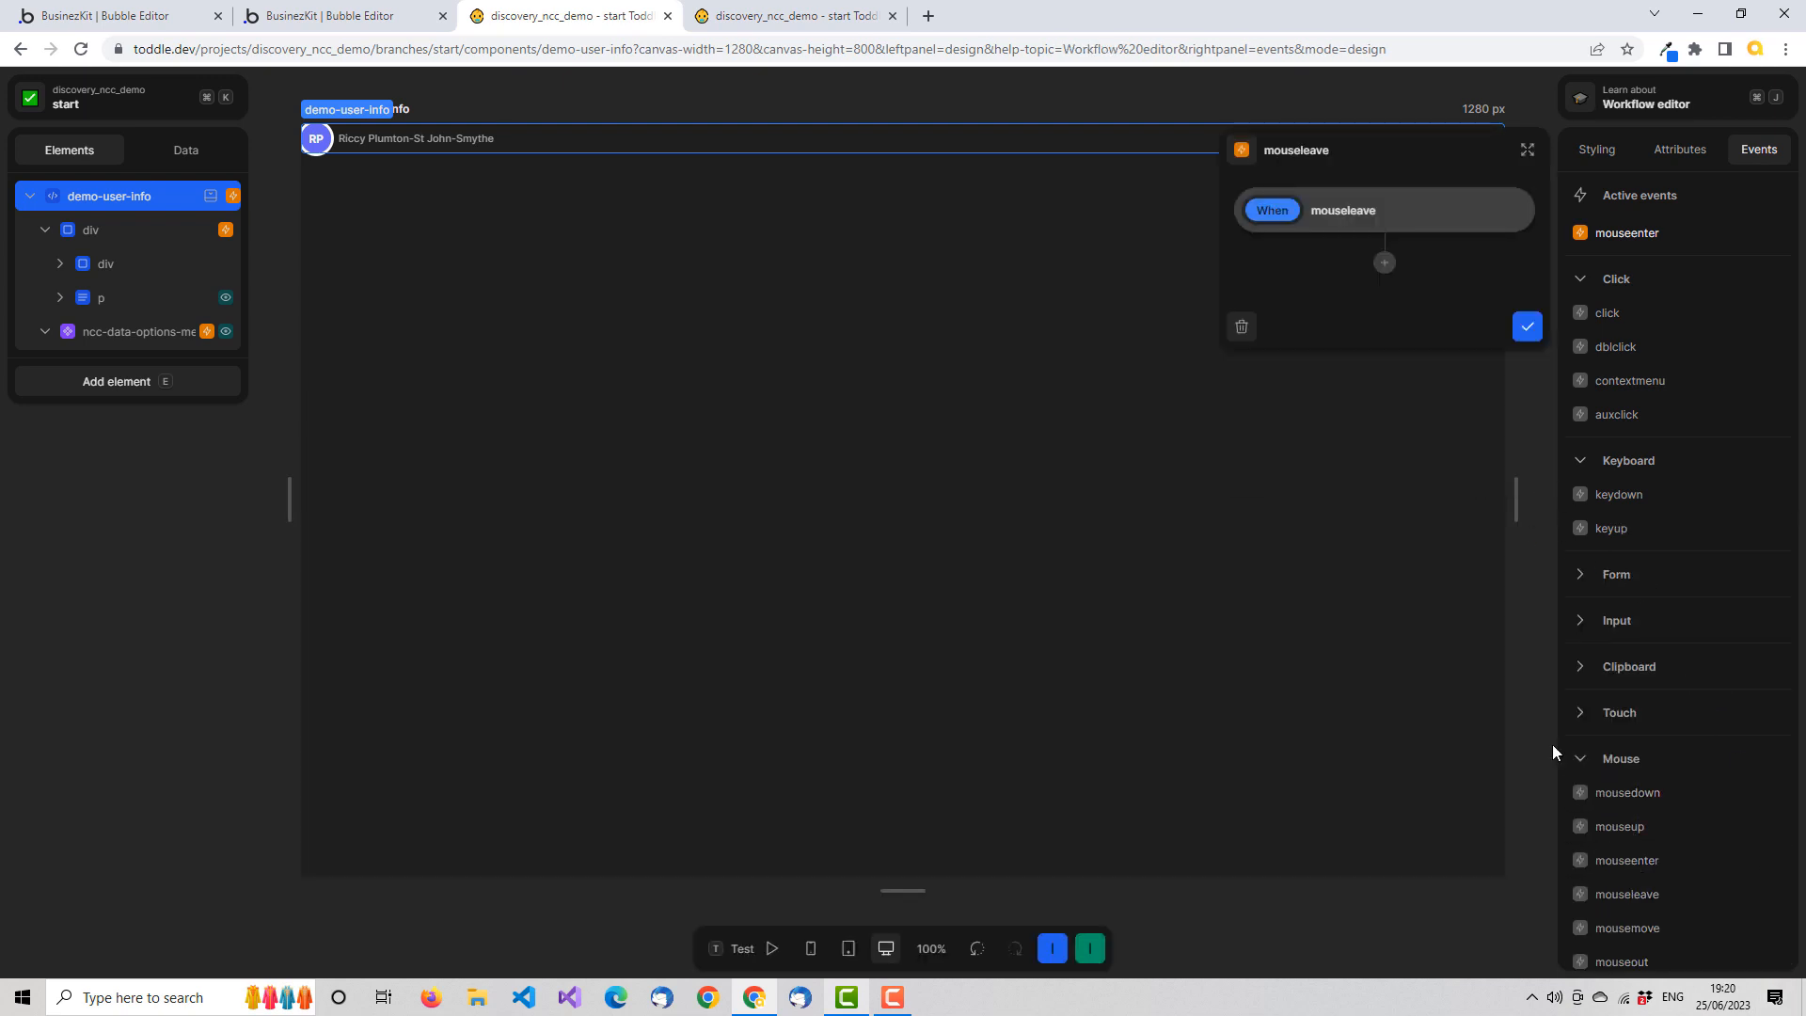
pyautogui.click(1384, 267)
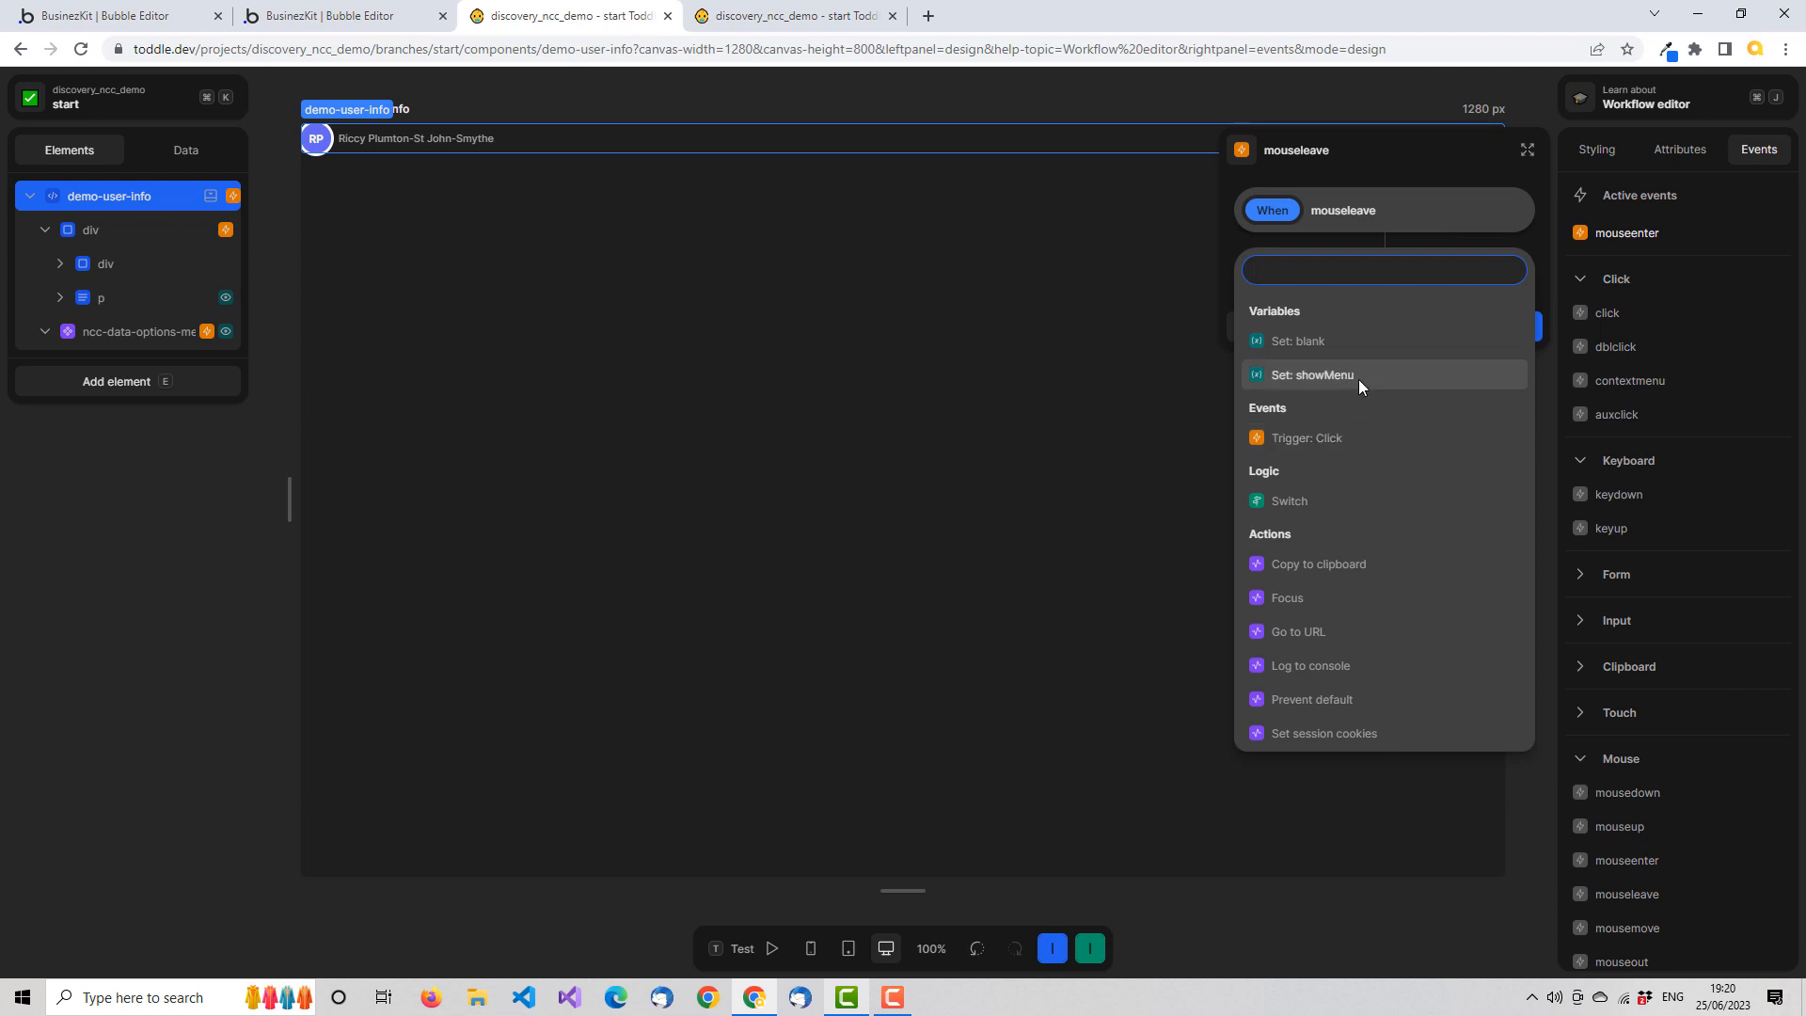
pyautogui.click(1358, 374)
pyautogui.click(1513, 354)
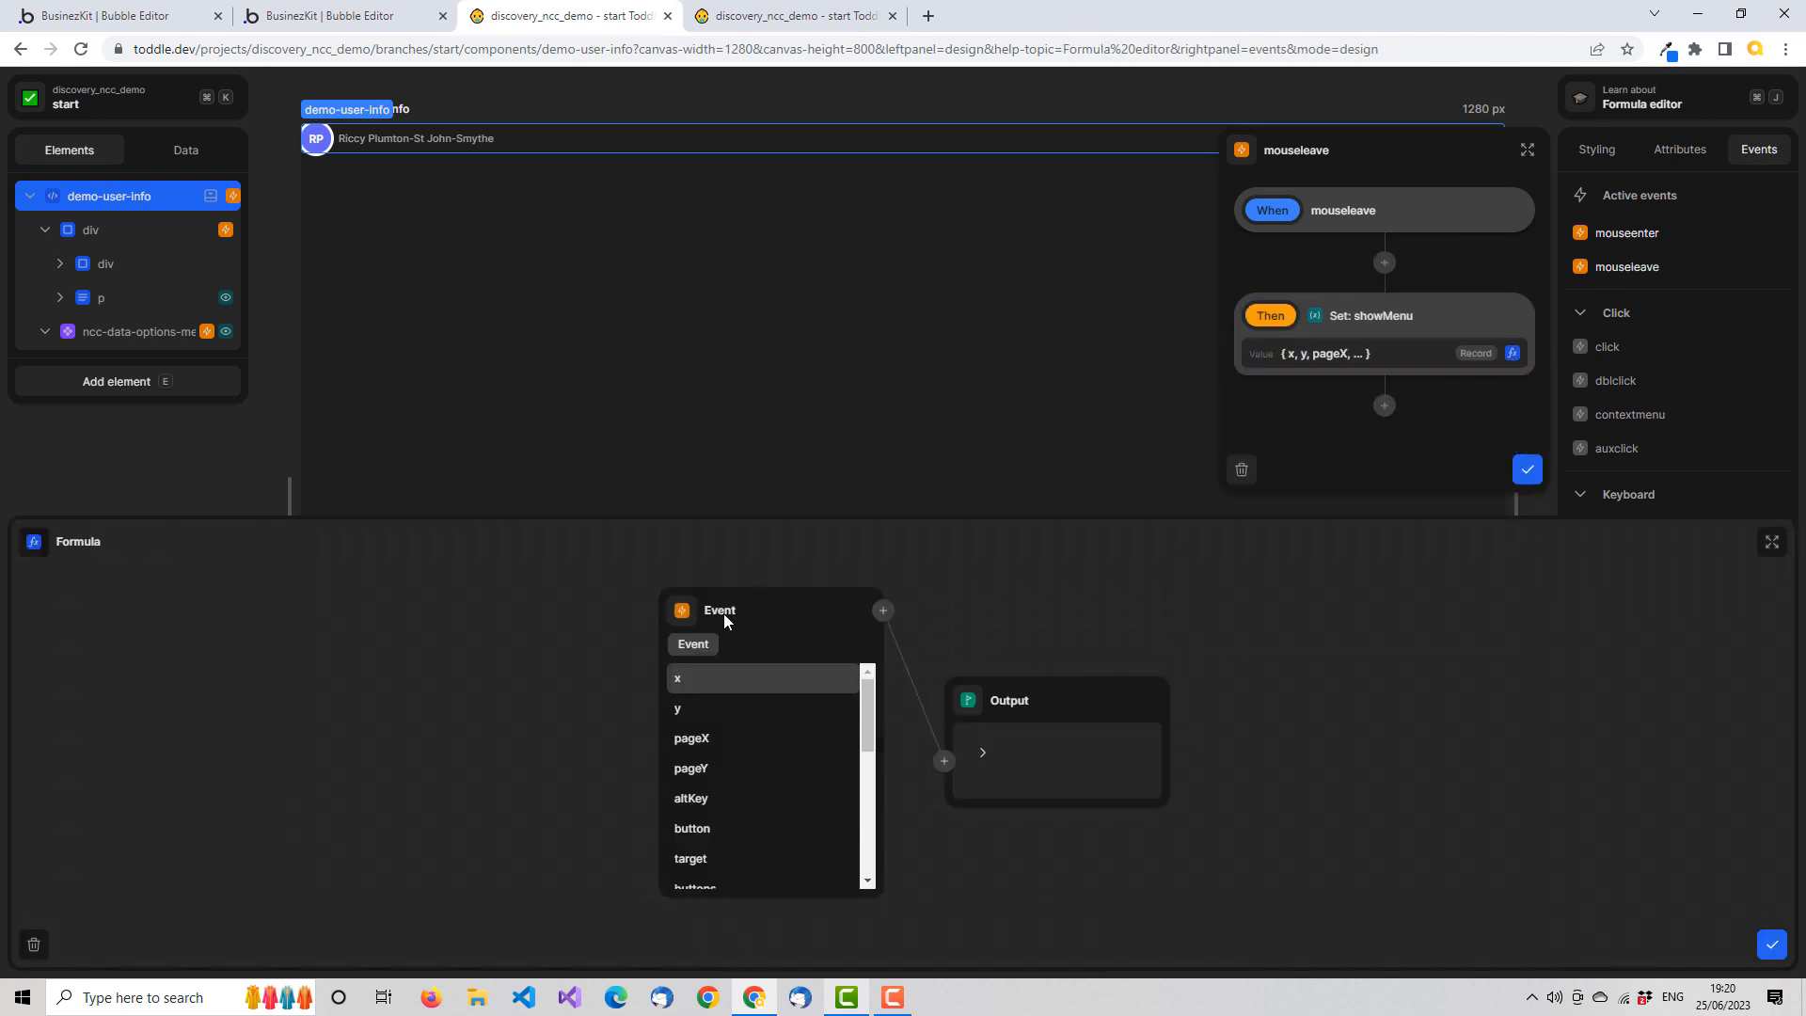
pyautogui.click(681, 613)
pyautogui.write('fa')
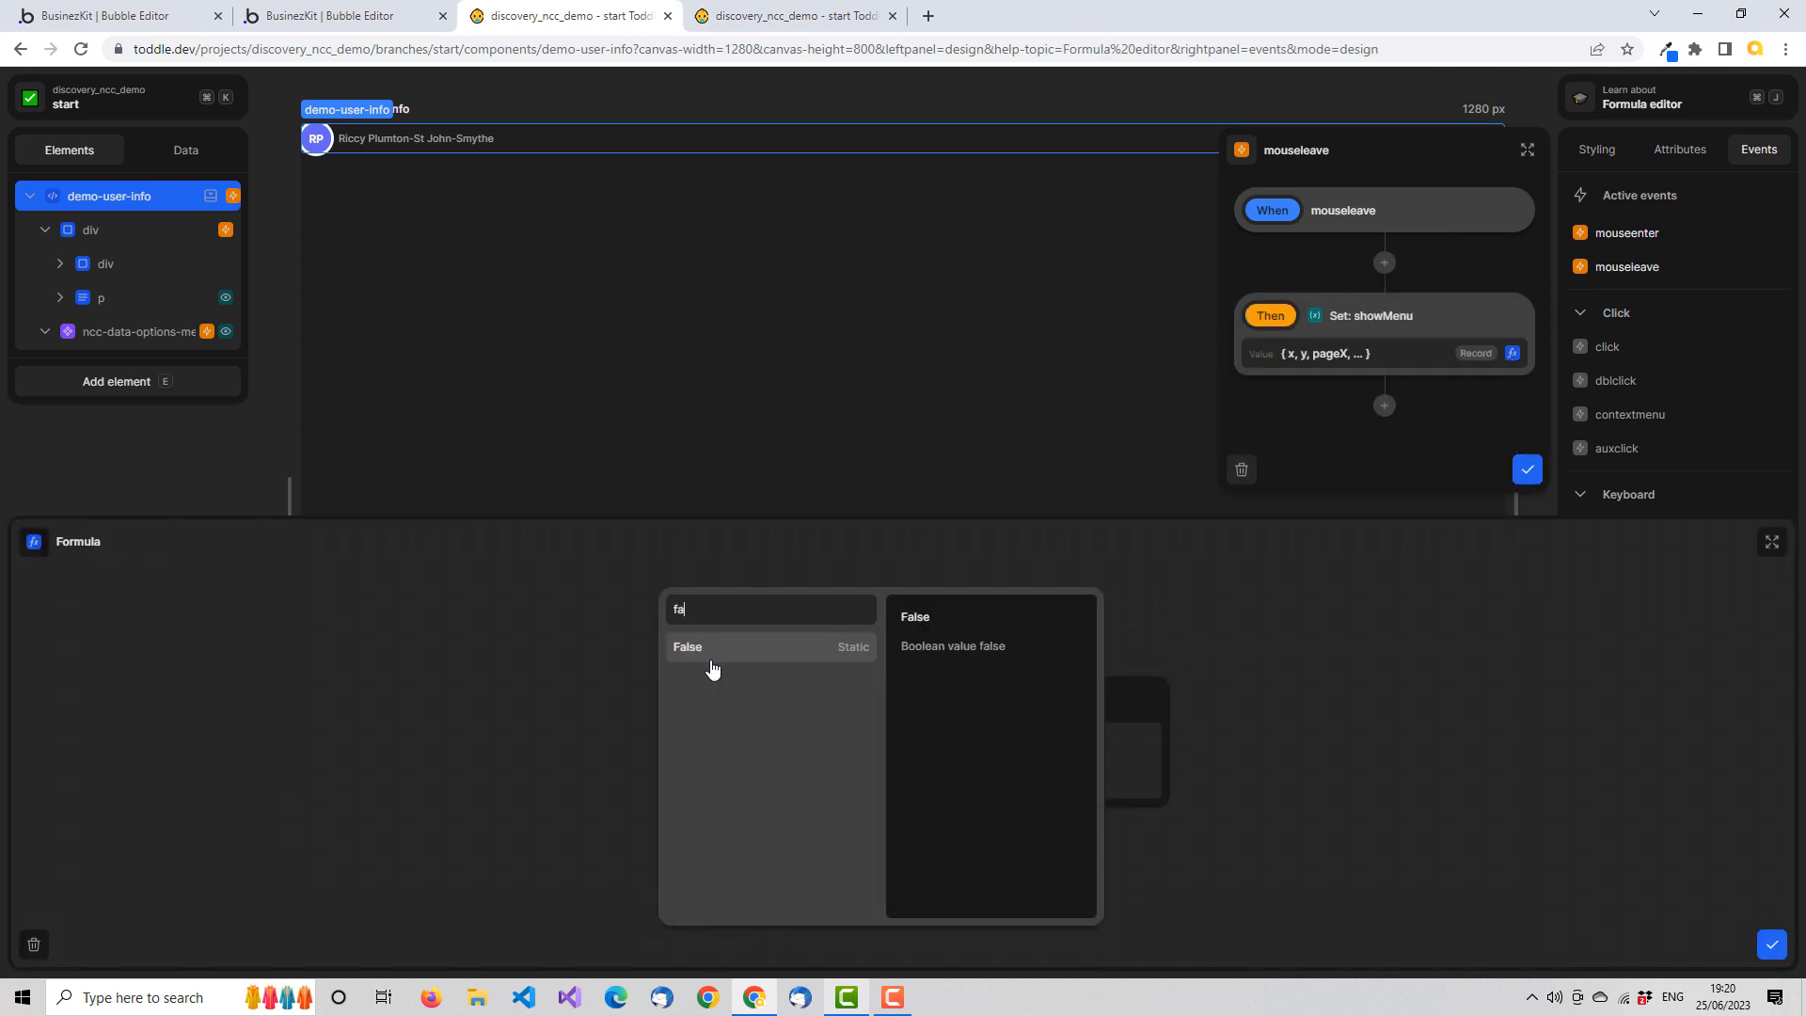
pyautogui.click(712, 657)
pyautogui.click(1769, 946)
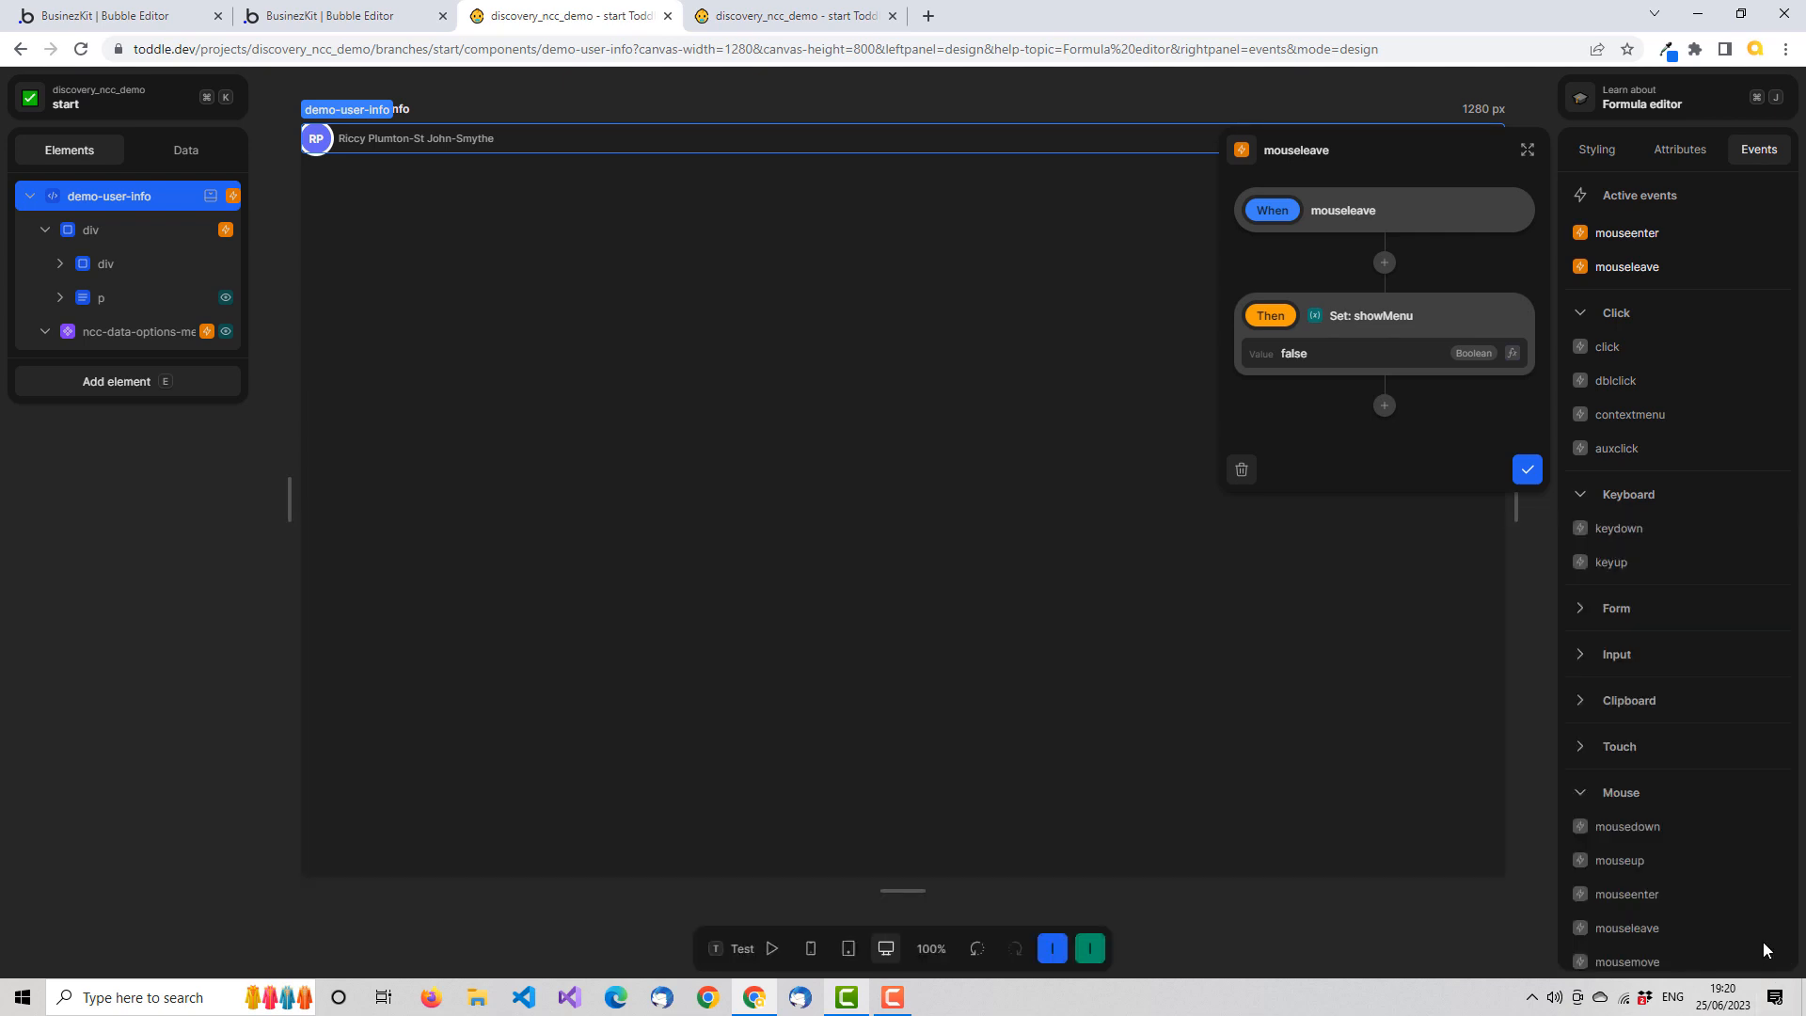
pyautogui.click(1527, 469)
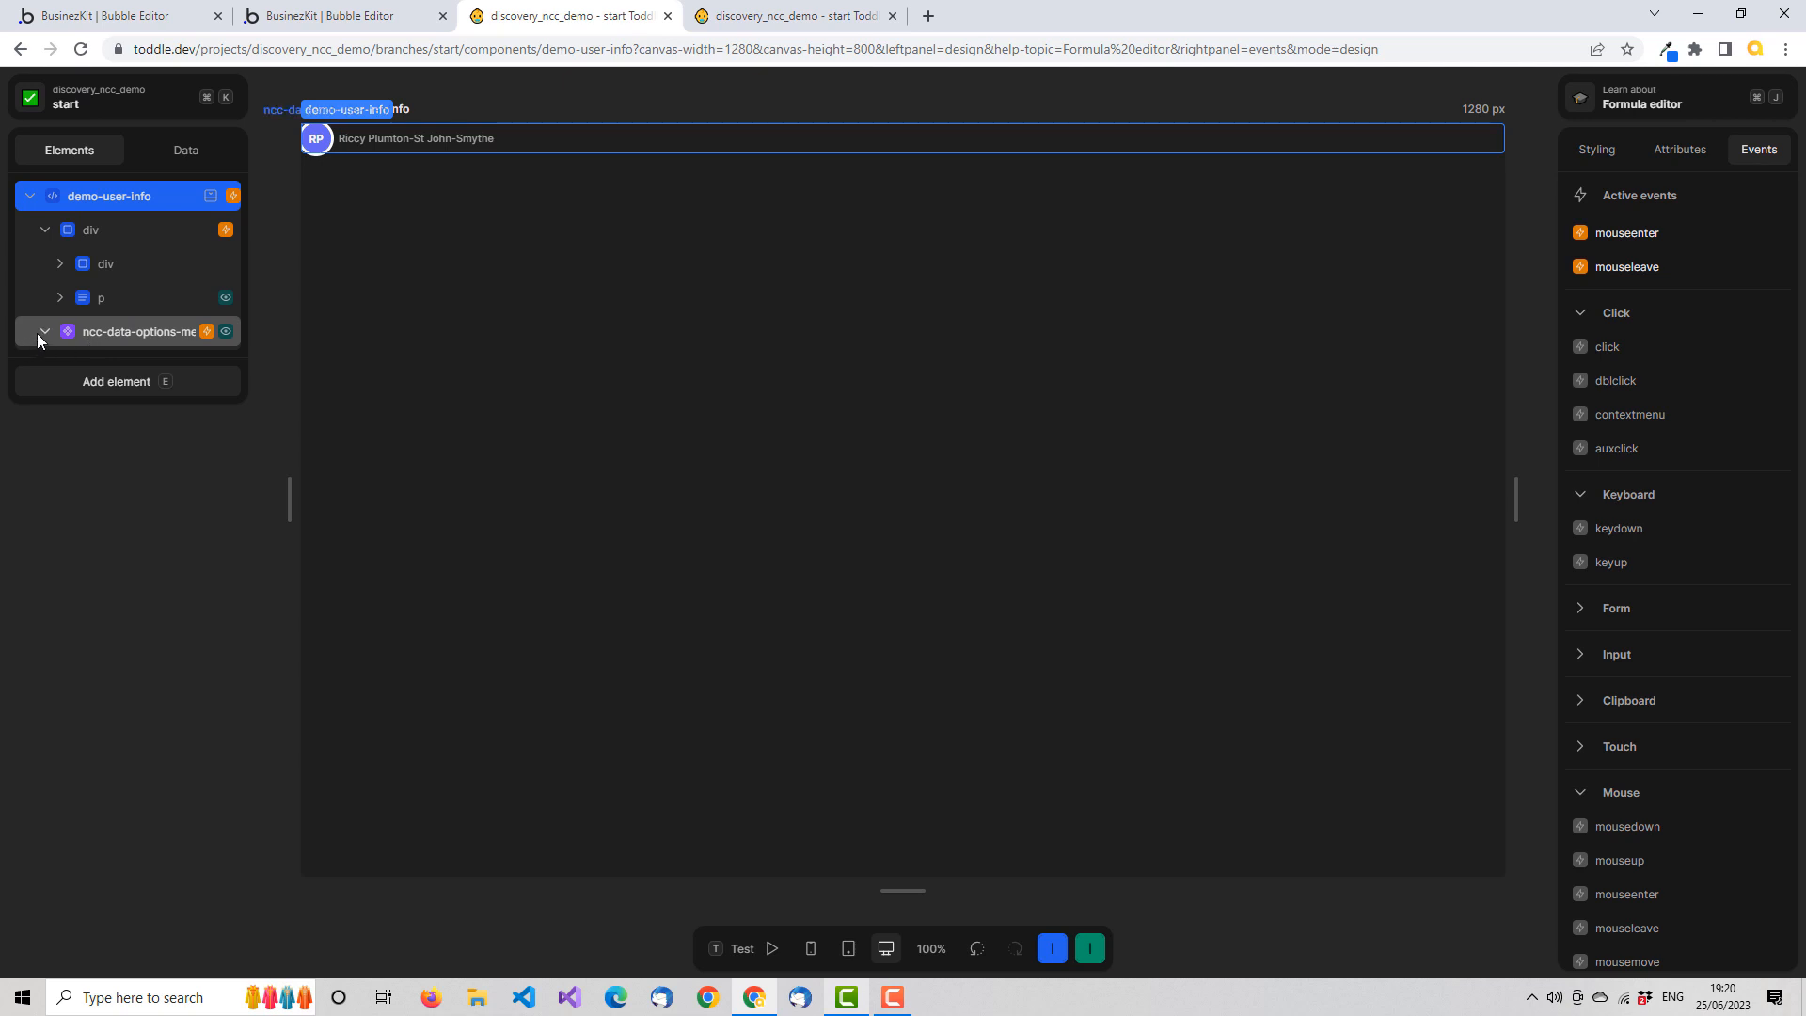
pyautogui.click(49, 235)
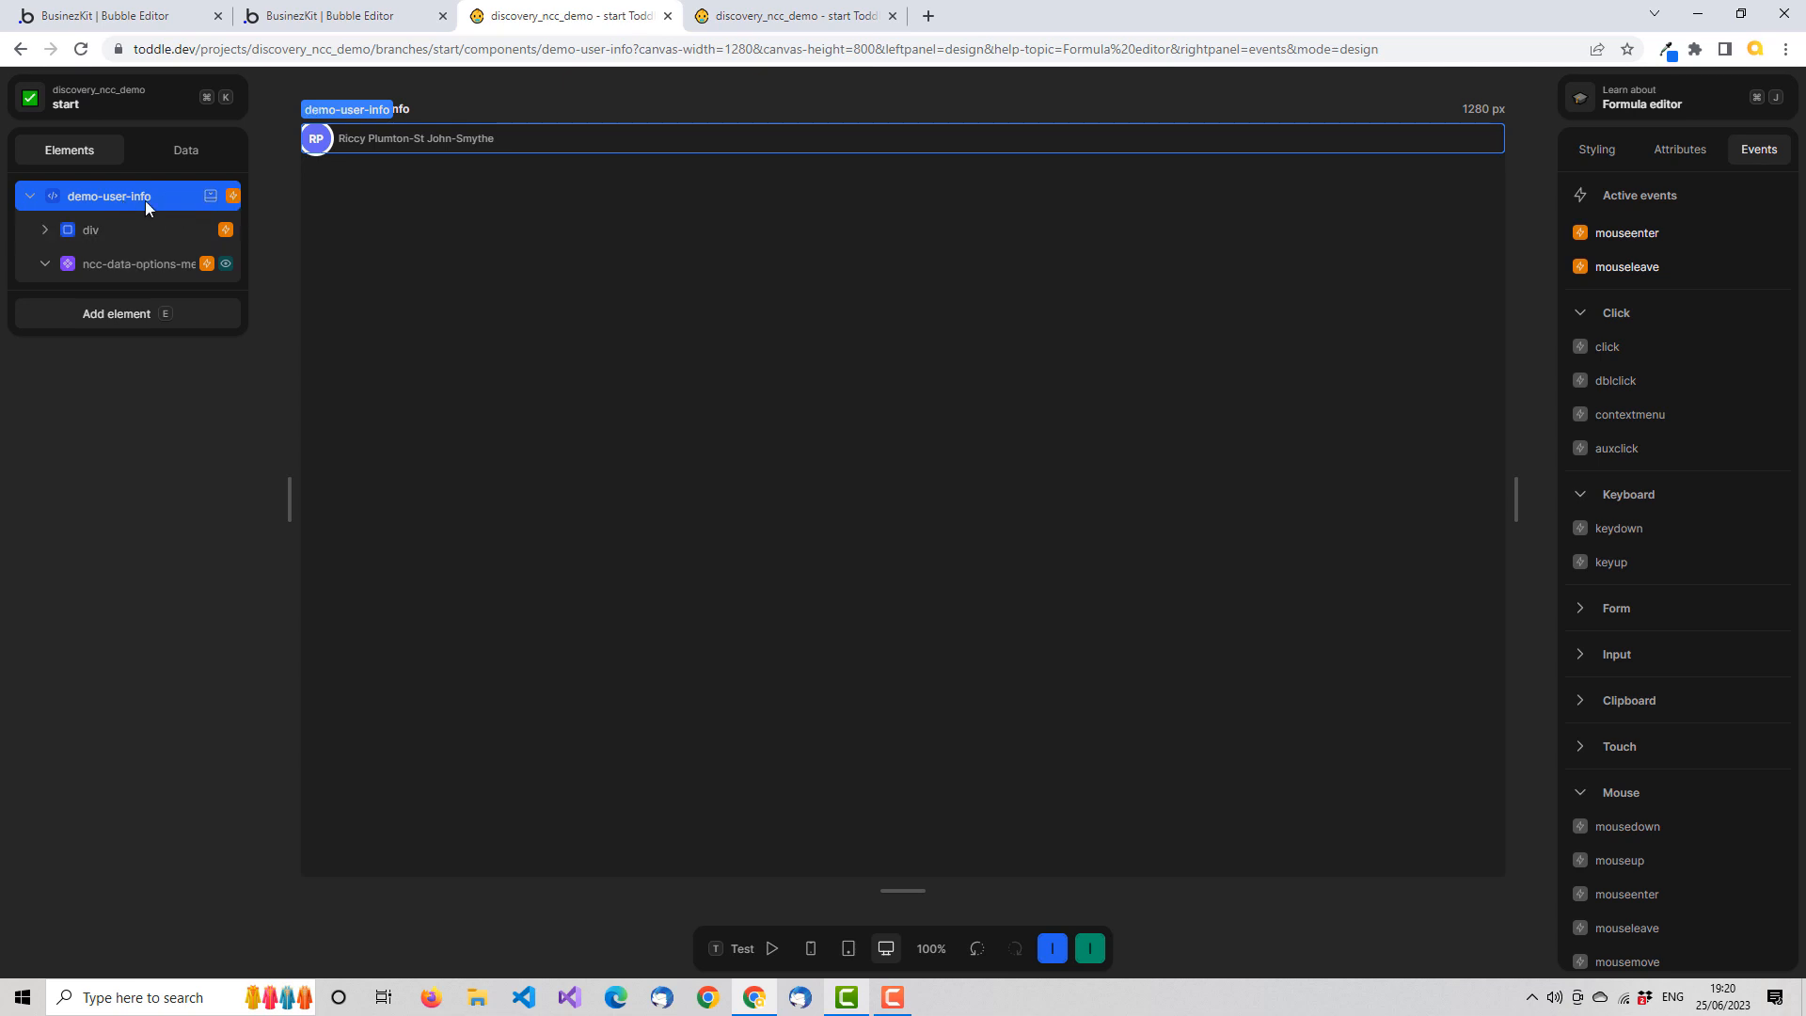
# Test HomePage's hover menus by choosing edit for Simmo's Patisserie, add for Tecknik Systems and edit for PBL Mechanical Engineers
pyautogui.click(772, 19)
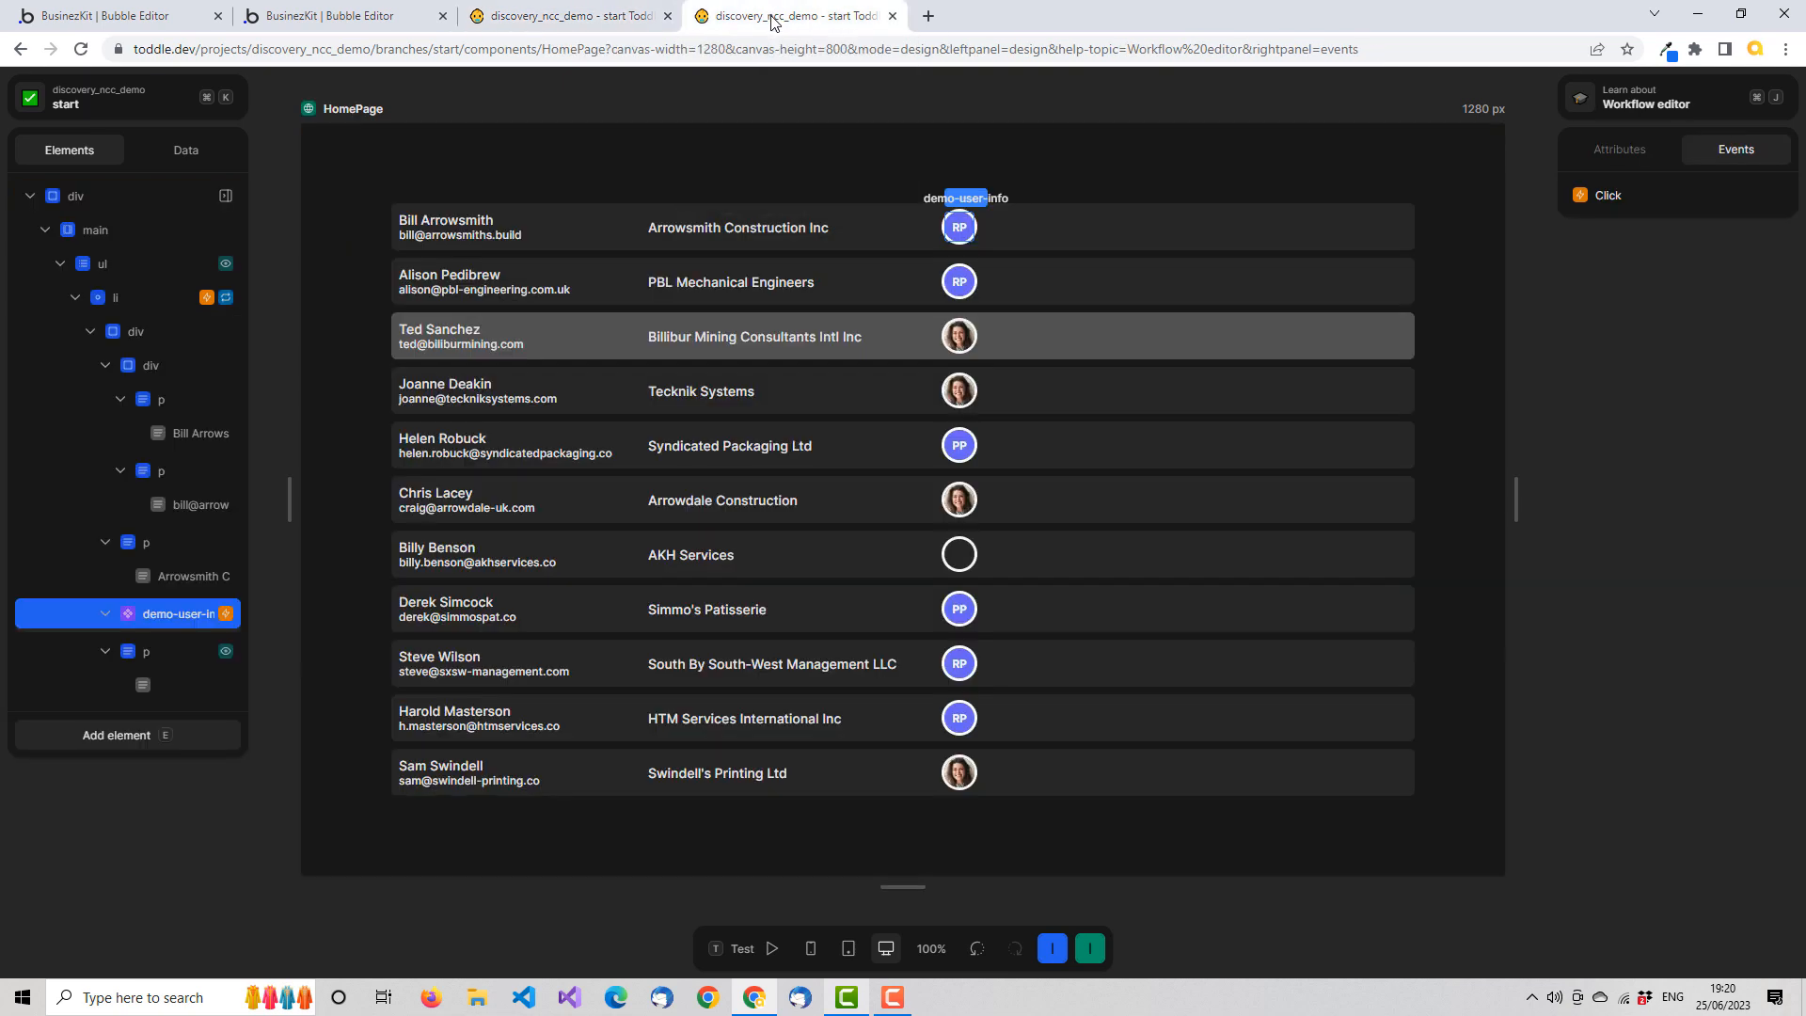
pyautogui.click(762, 949)
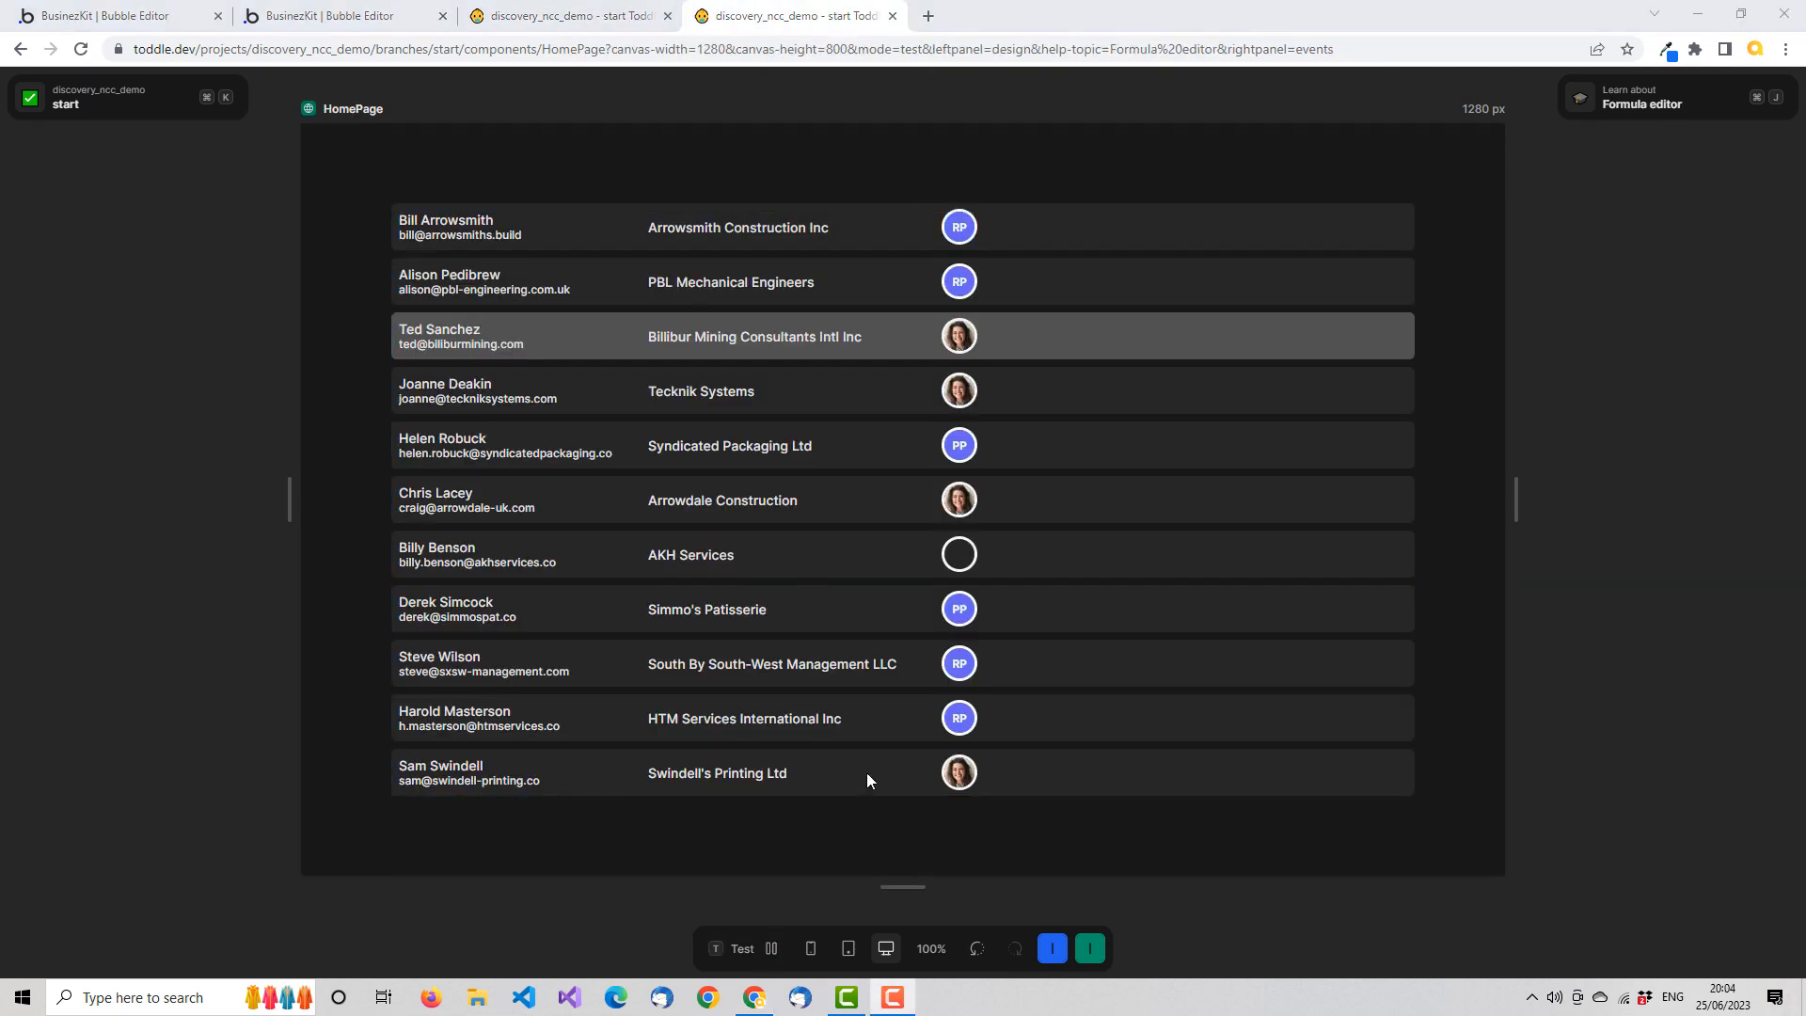
pyautogui.moveTo(961, 610)
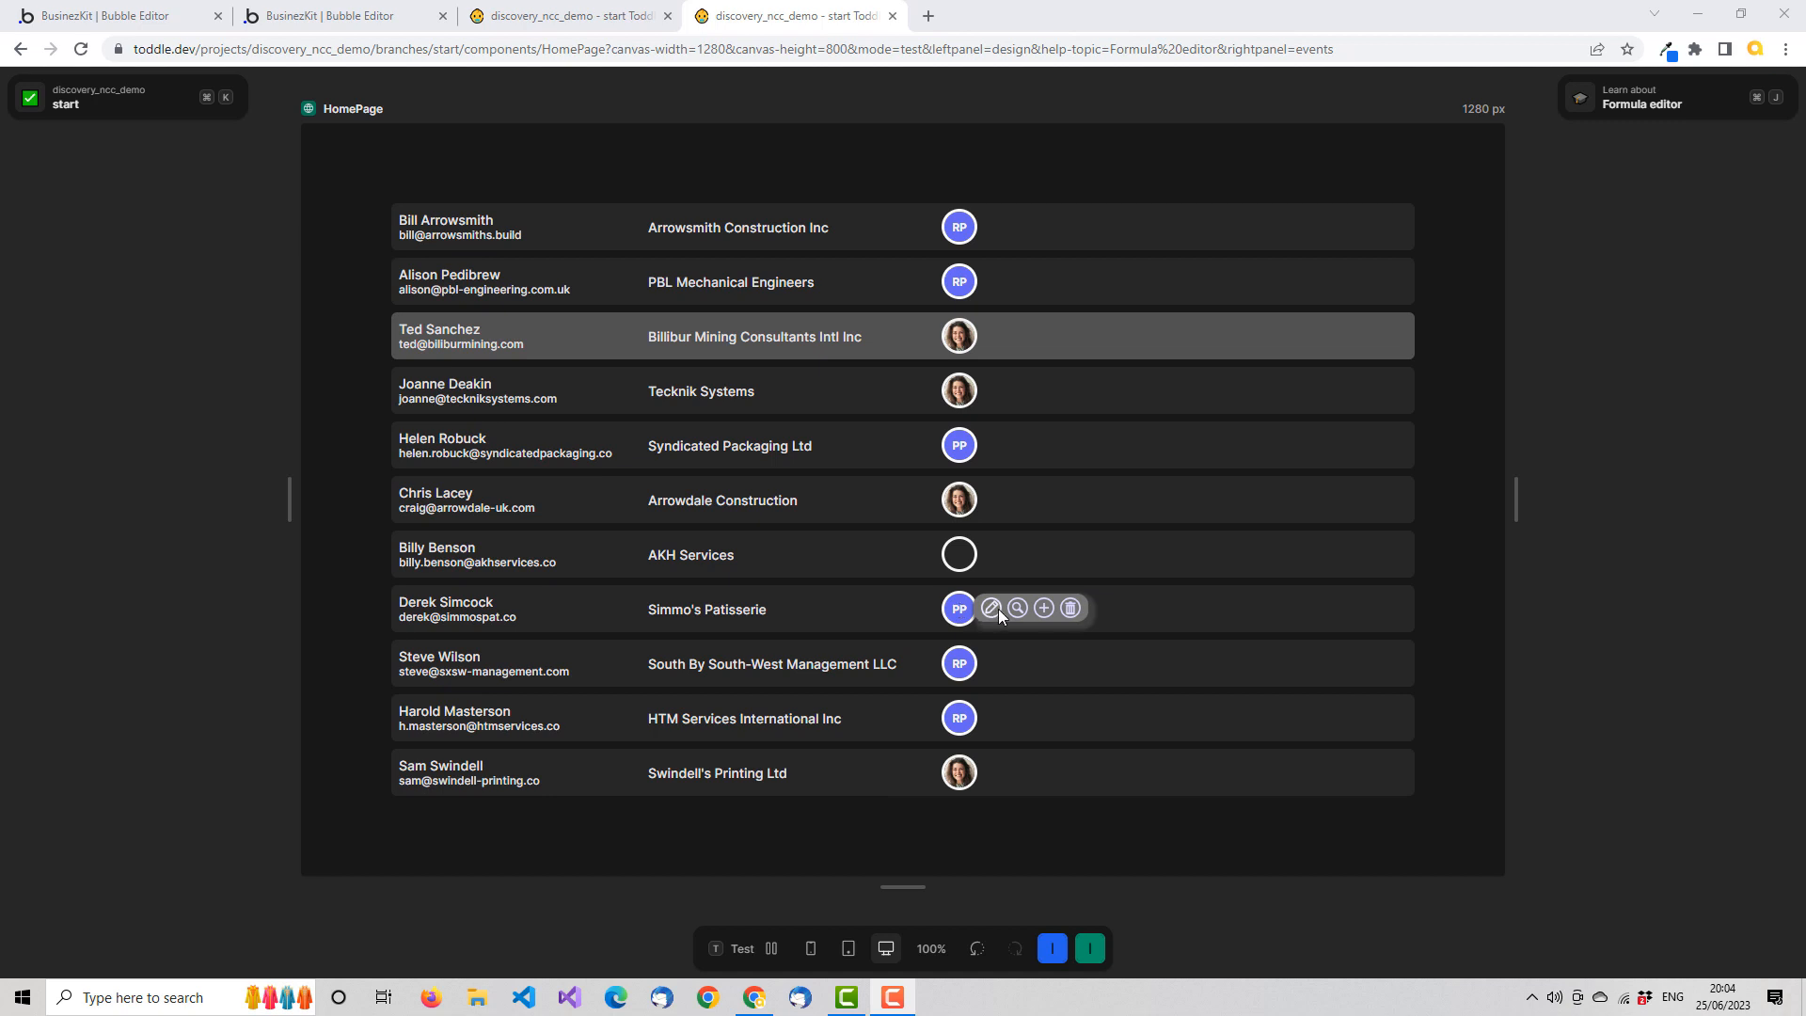
pyautogui.click(993, 610)
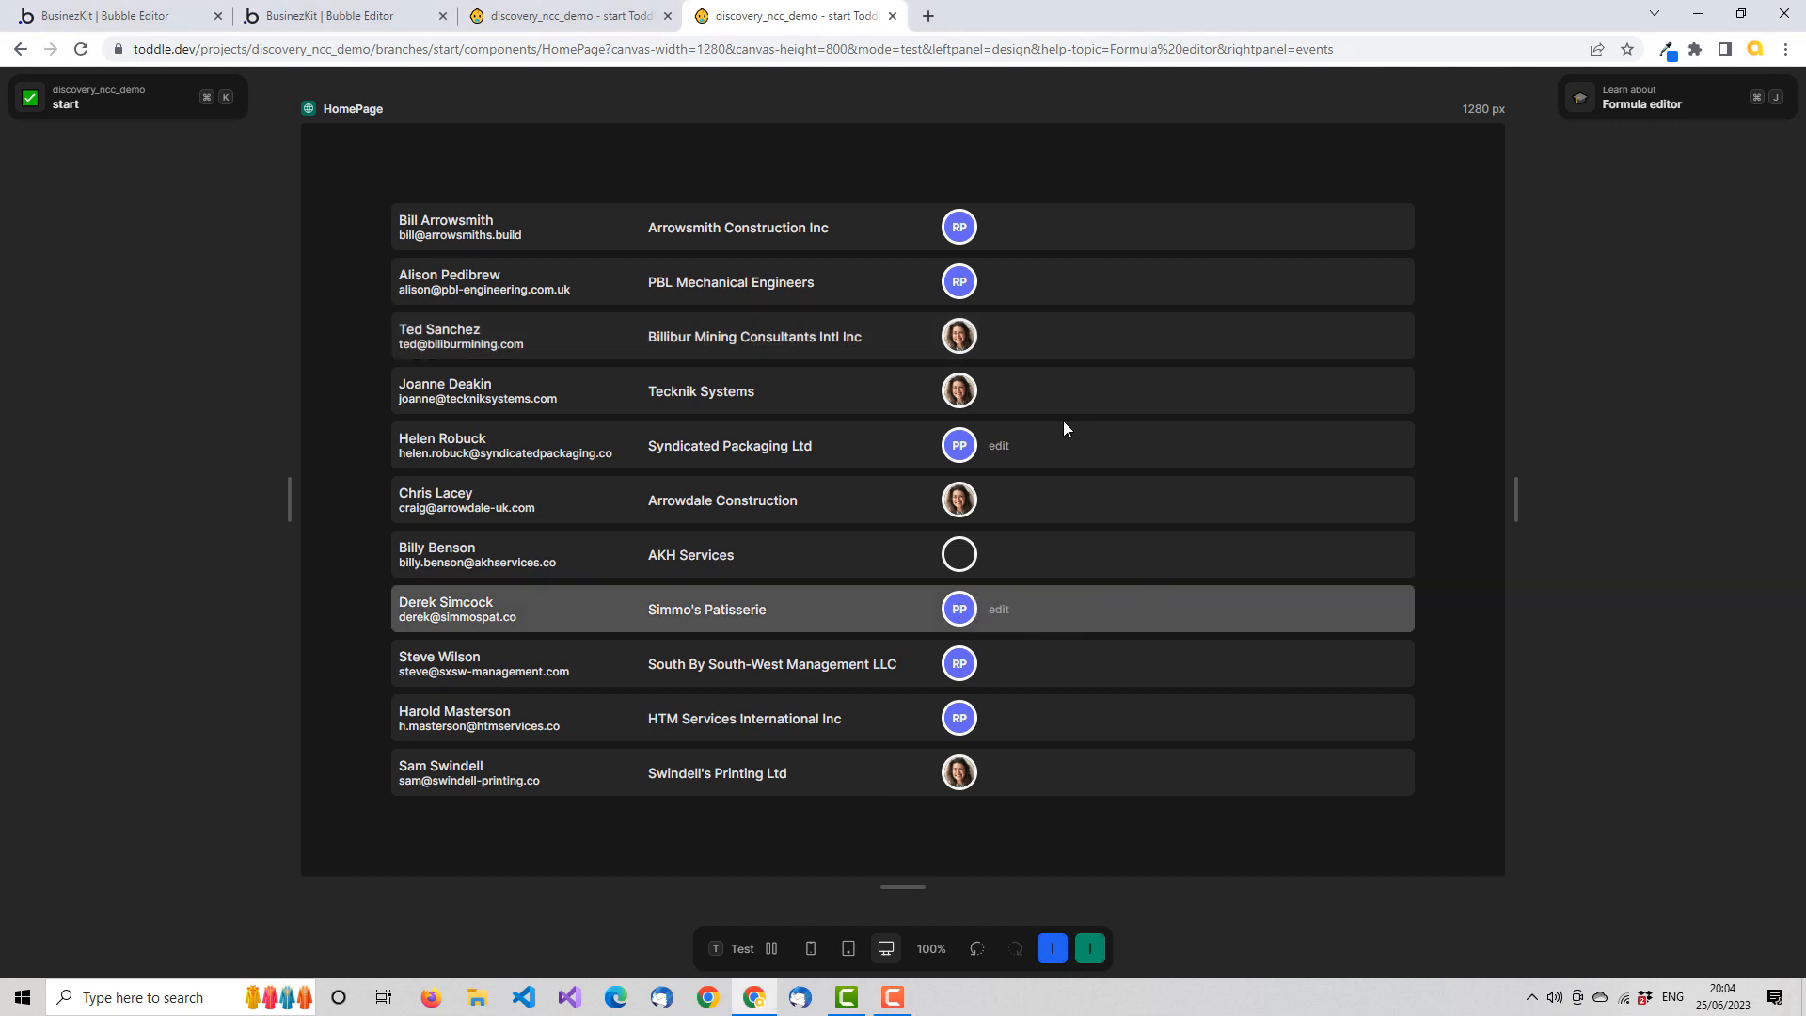
pyautogui.moveTo(960, 393)
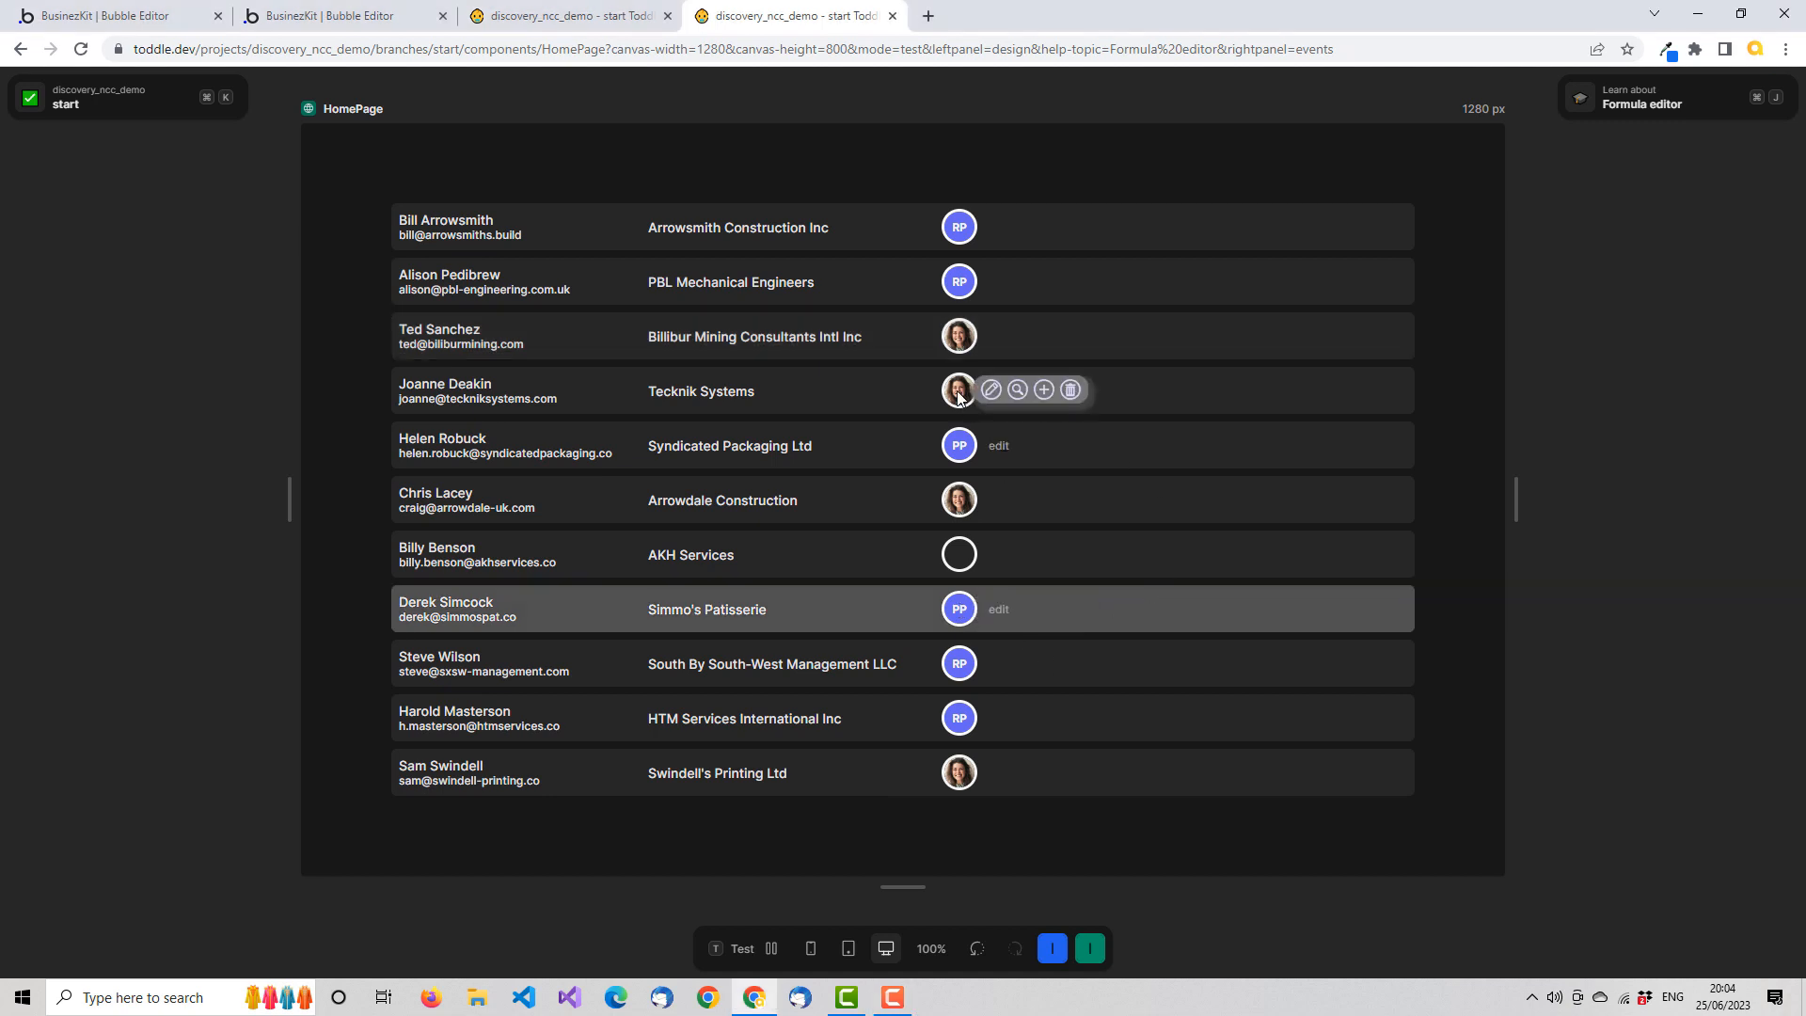
pyautogui.click(1047, 391)
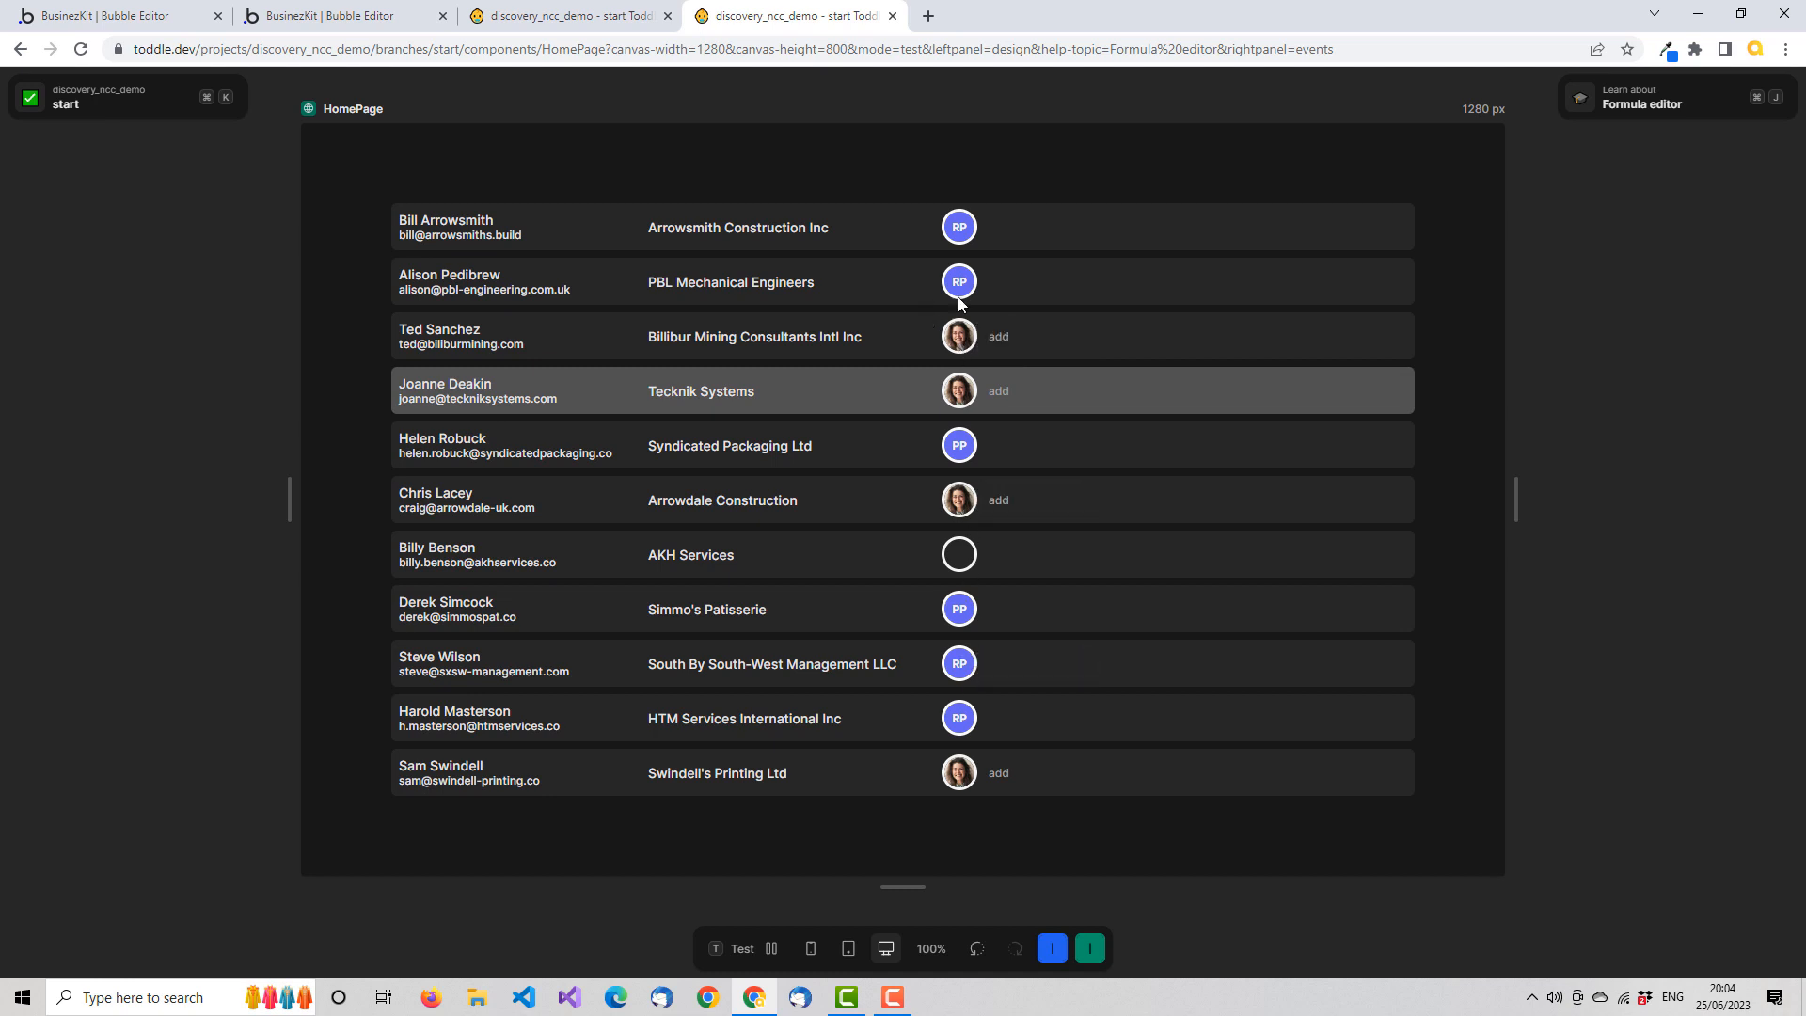
pyautogui.click(994, 282)
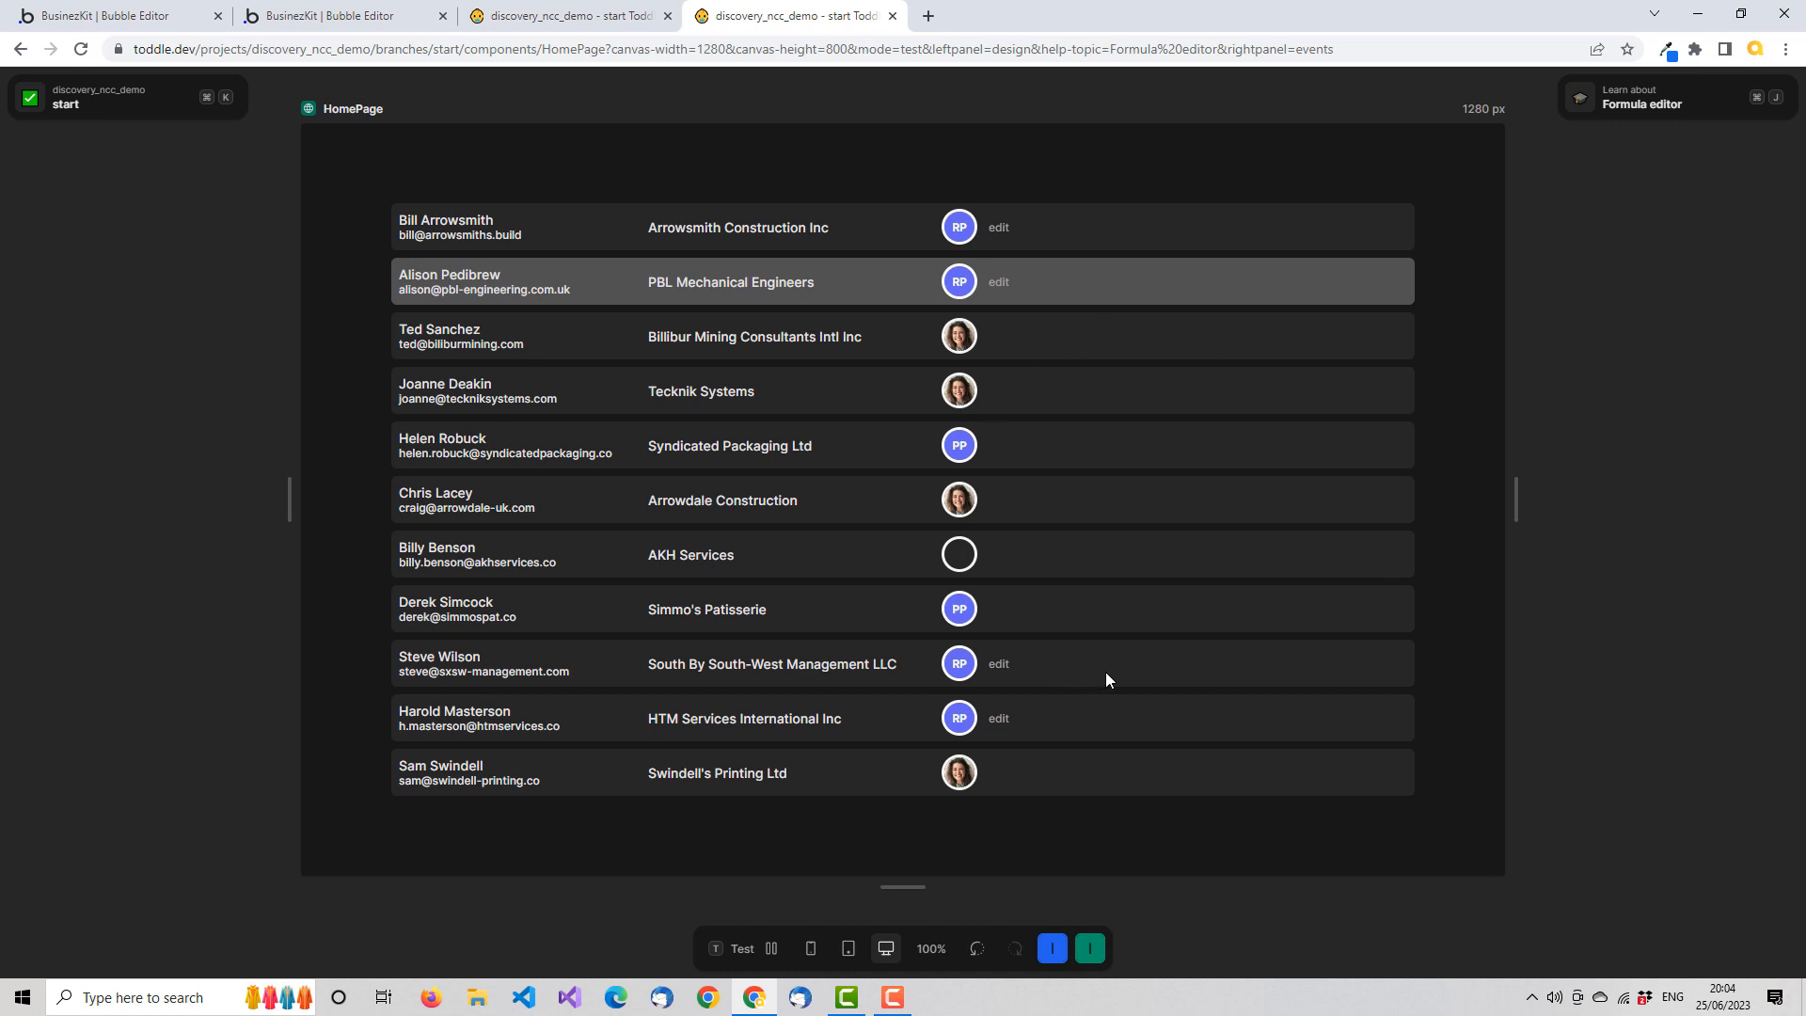
# Test the options menu on the Swindell's Printing Ltd row and the PBL and Arrowsmith avatars, and stop the test
pyautogui.moveTo(959, 774)
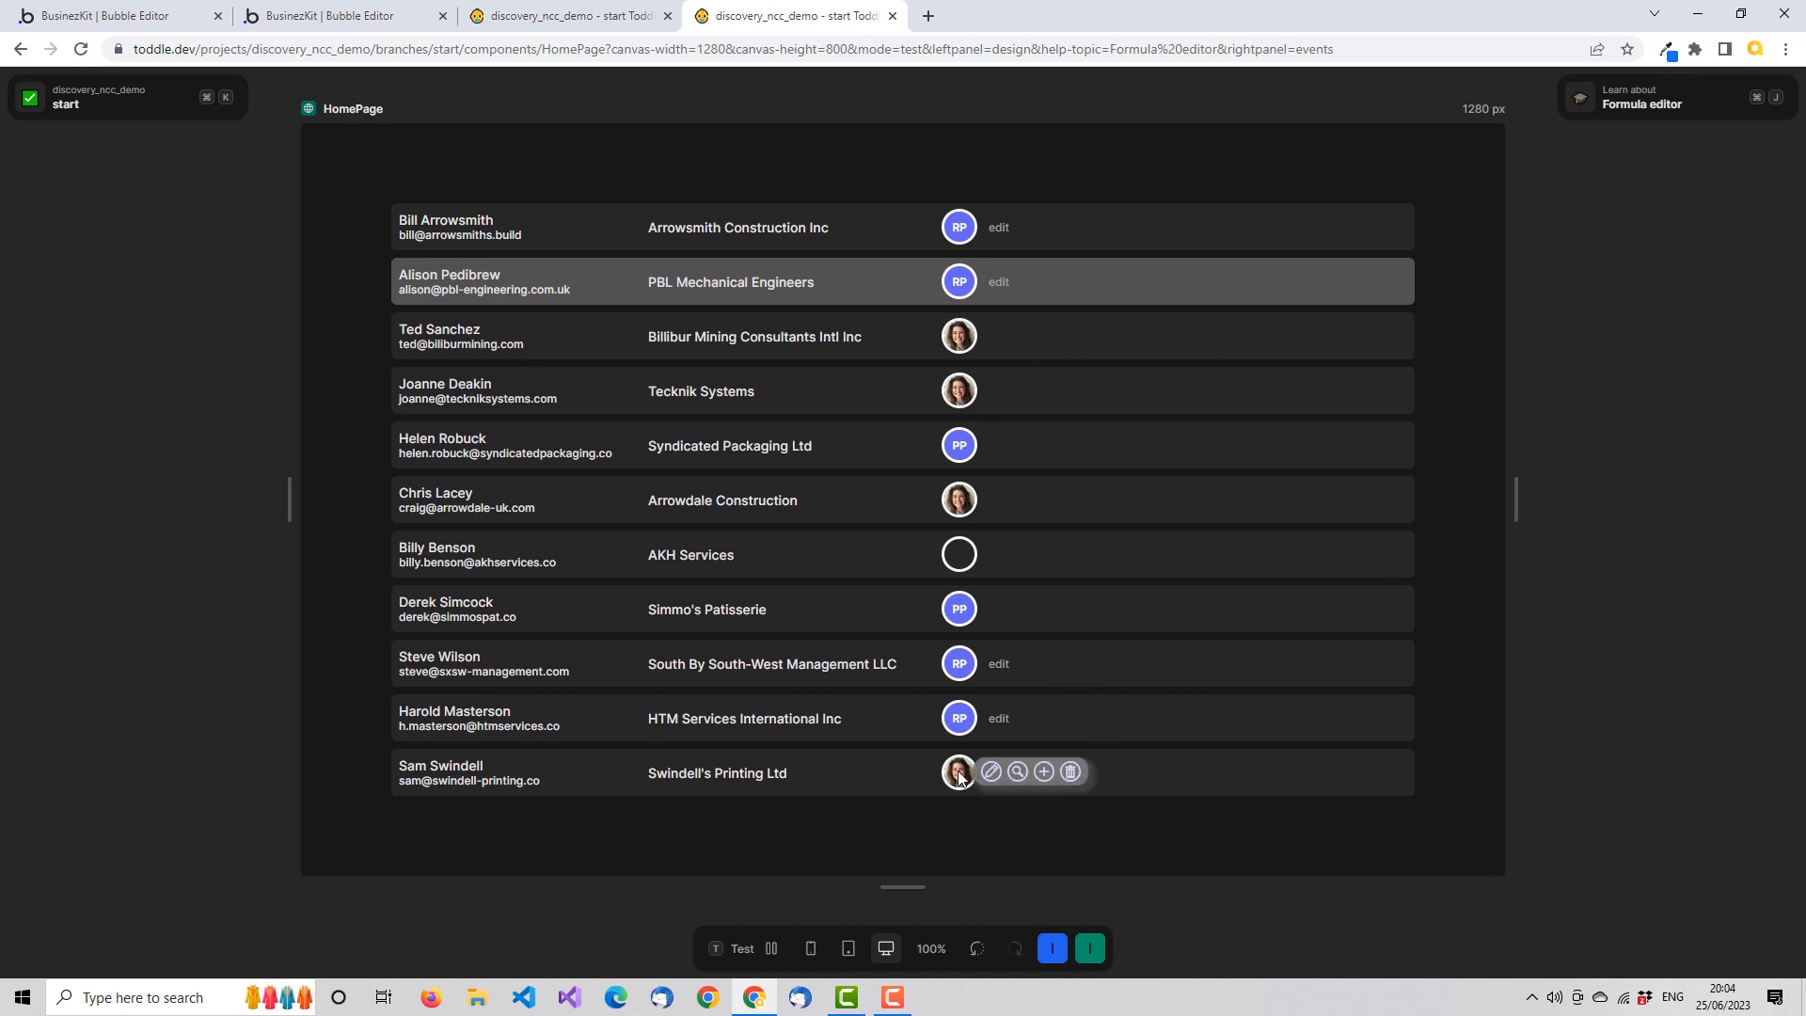
pyautogui.click(992, 771)
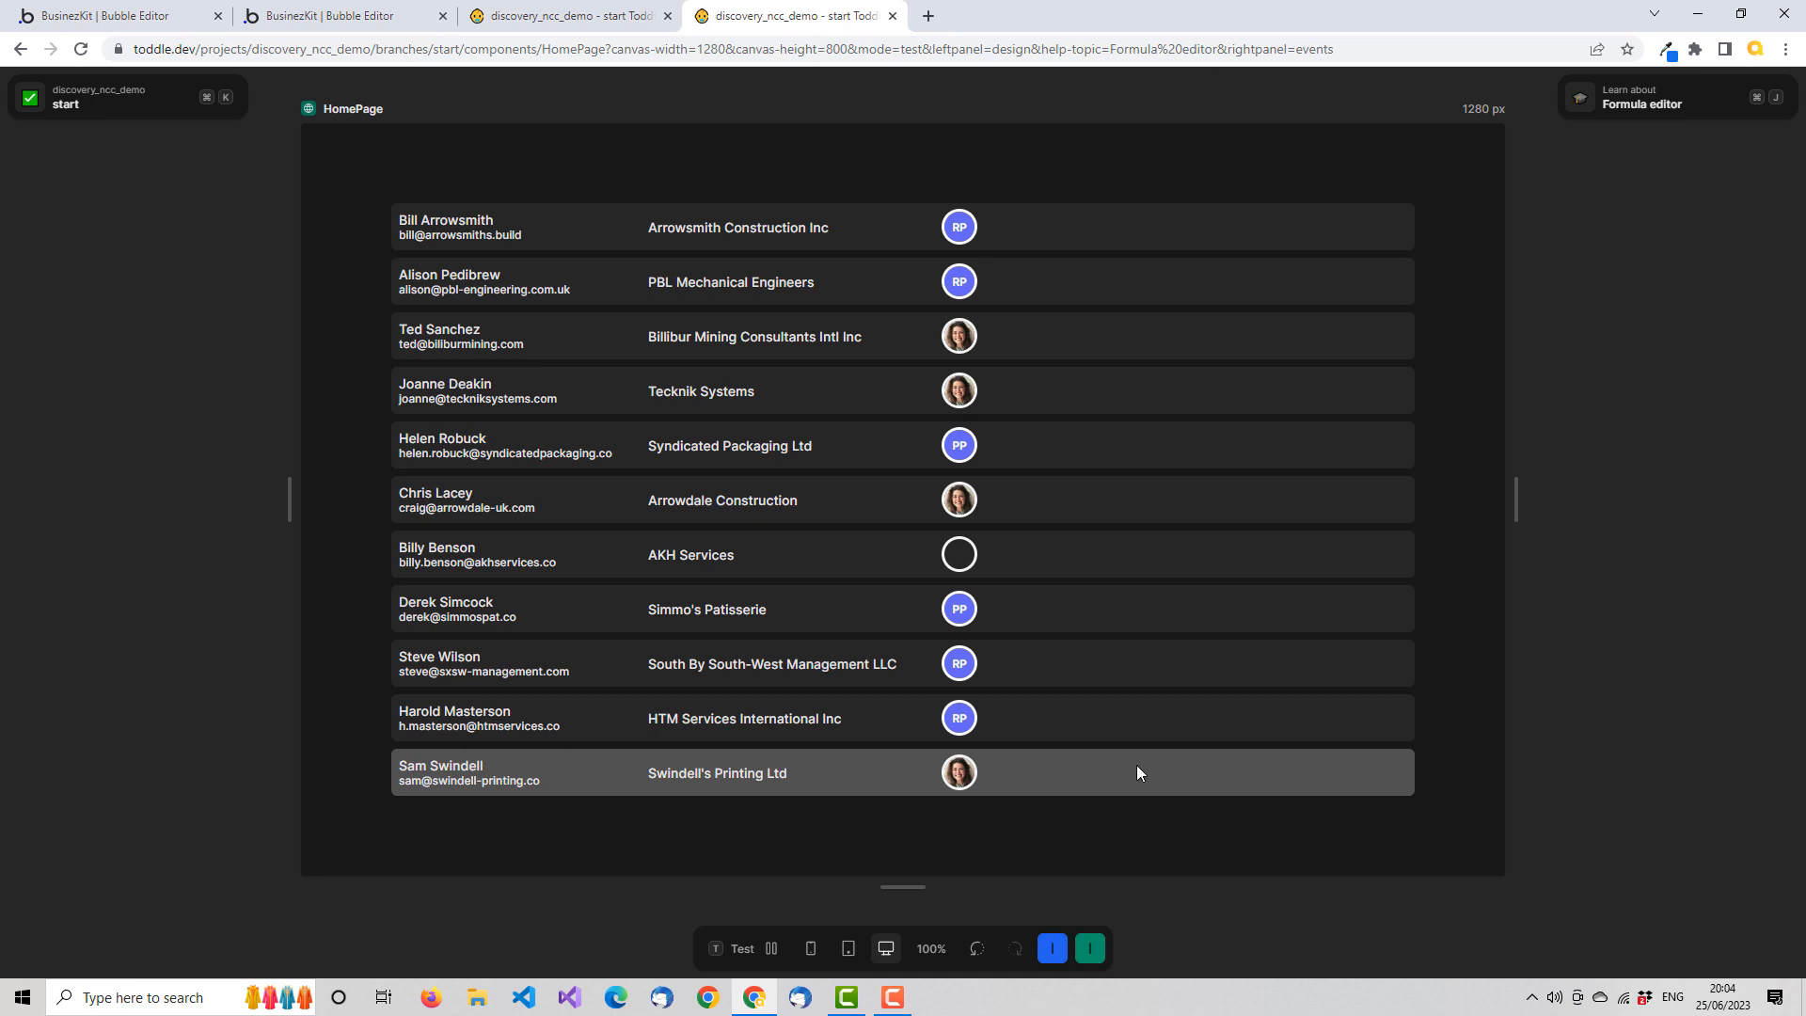
pyautogui.click(961, 280)
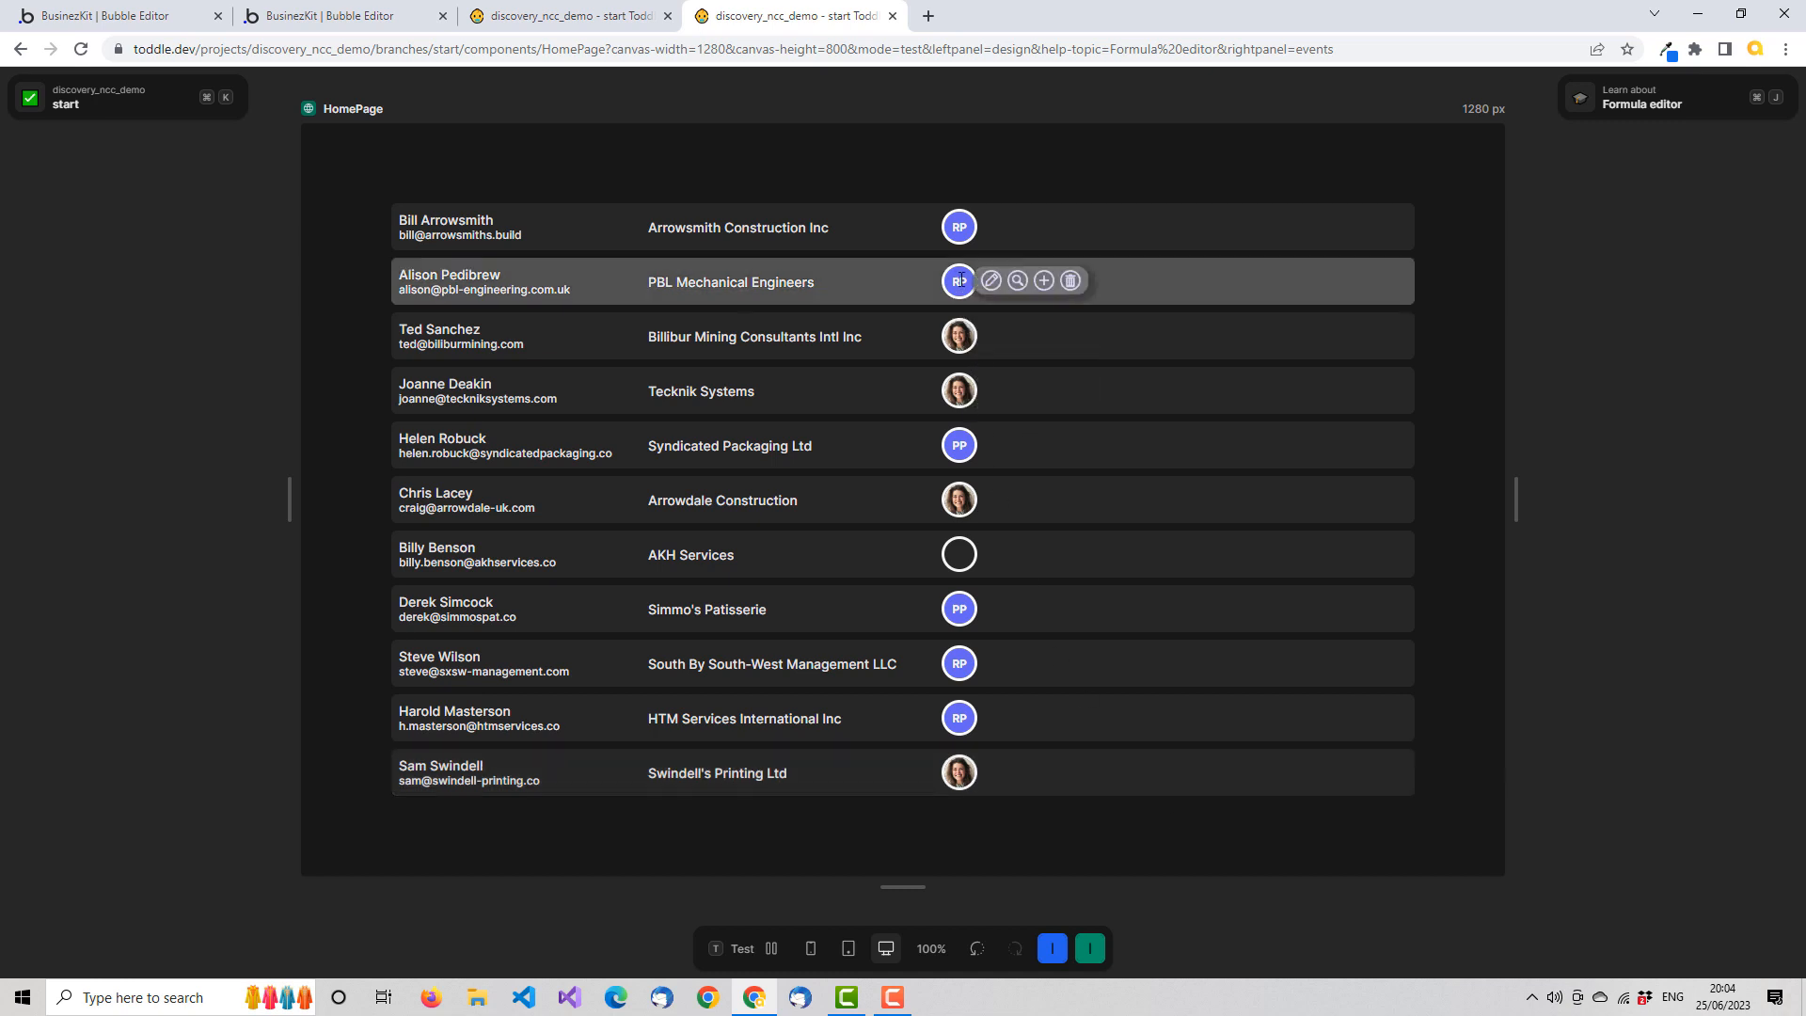
pyautogui.click(960, 228)
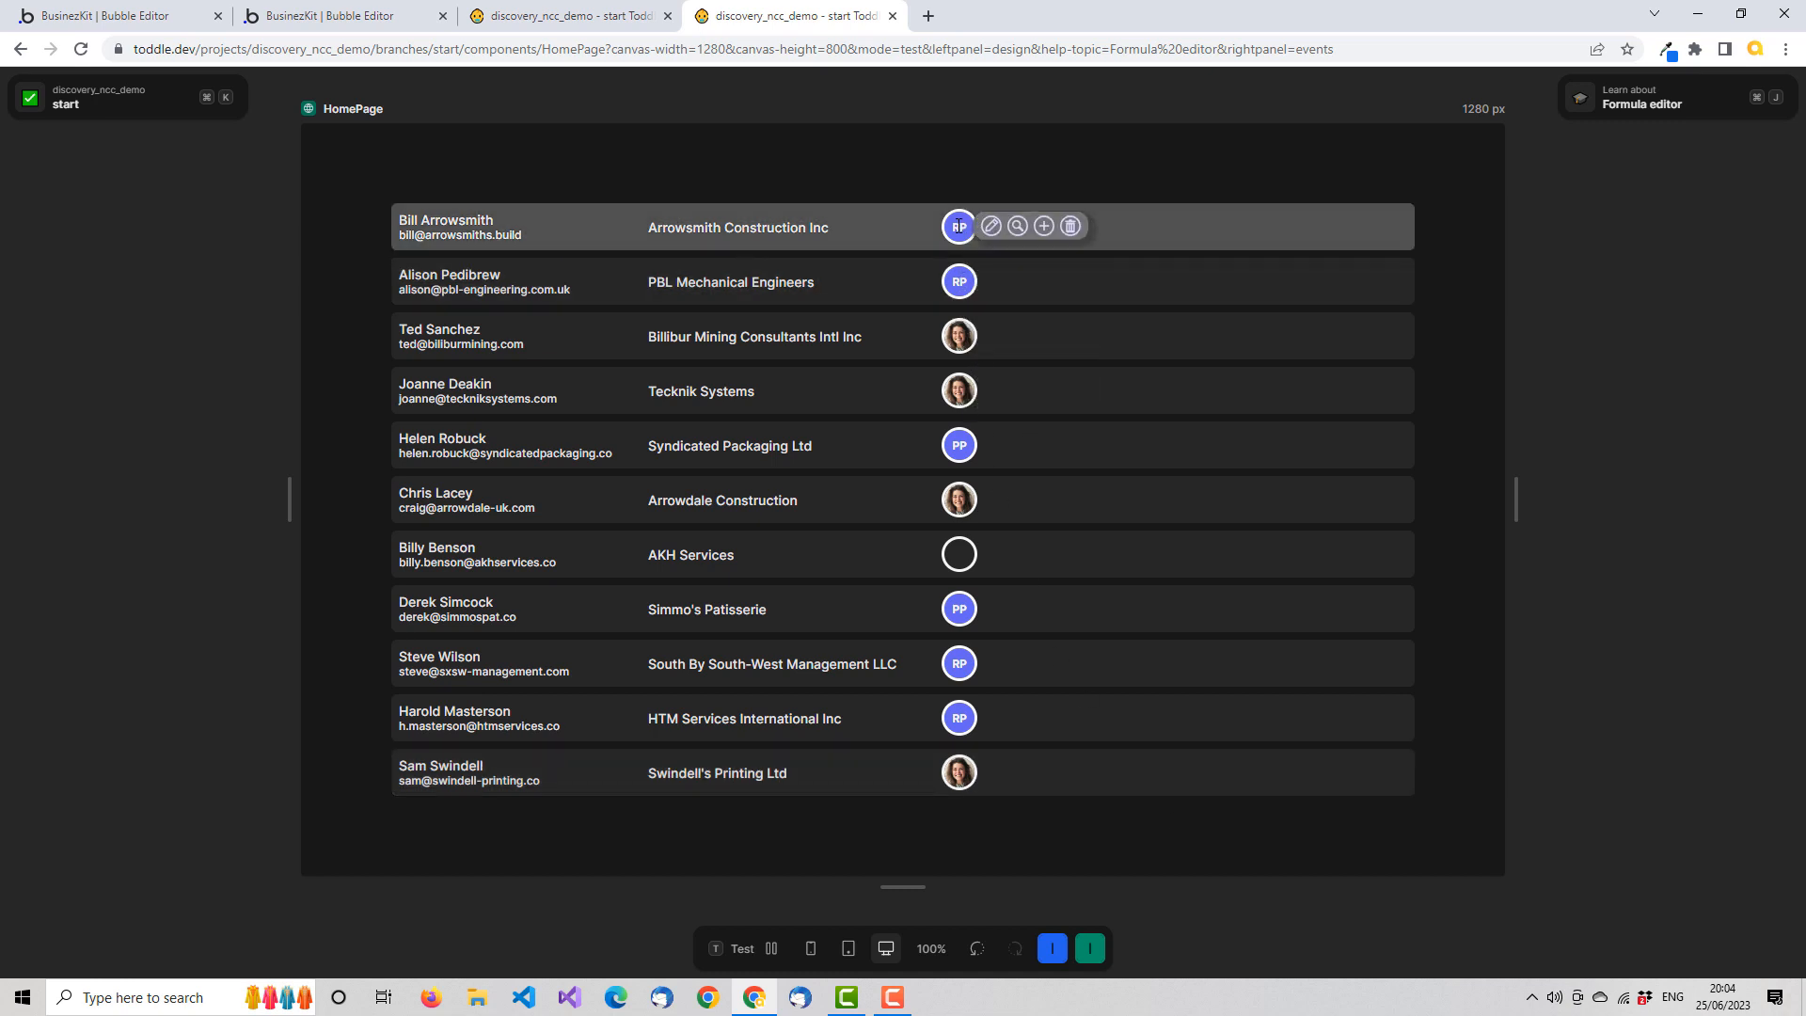
pyautogui.click(969, 297)
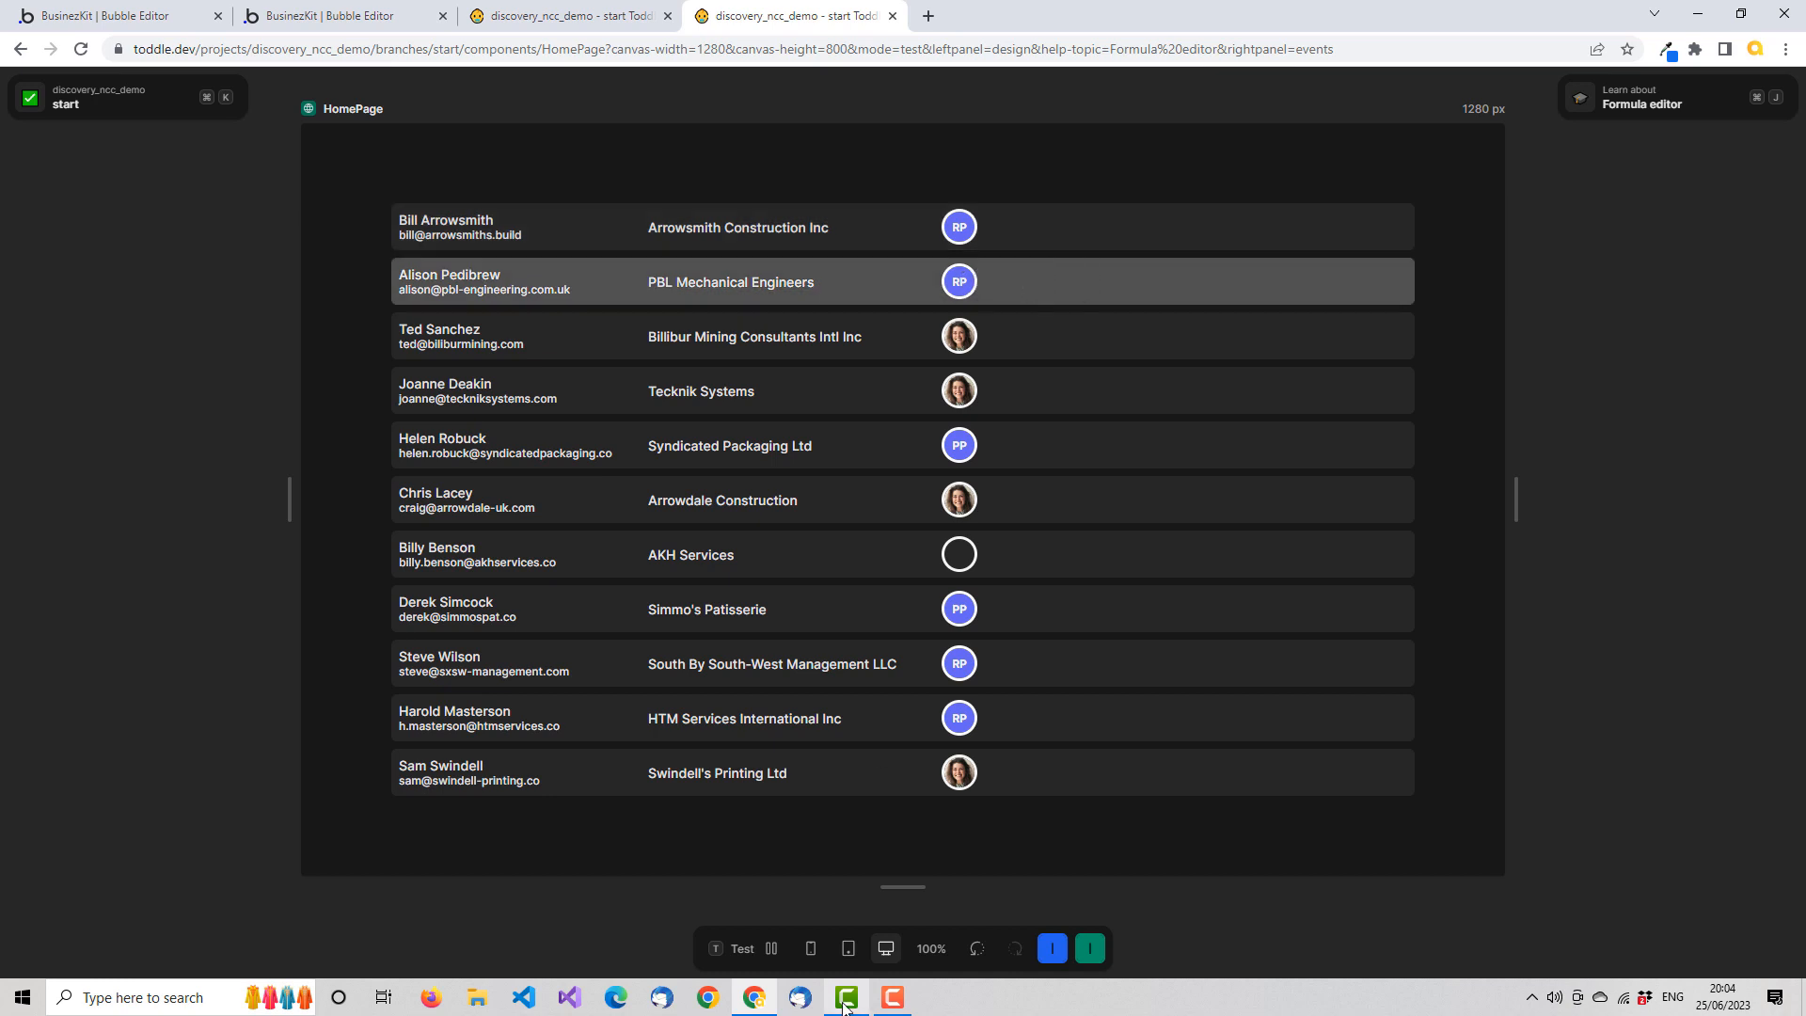
pyautogui.click(754, 947)
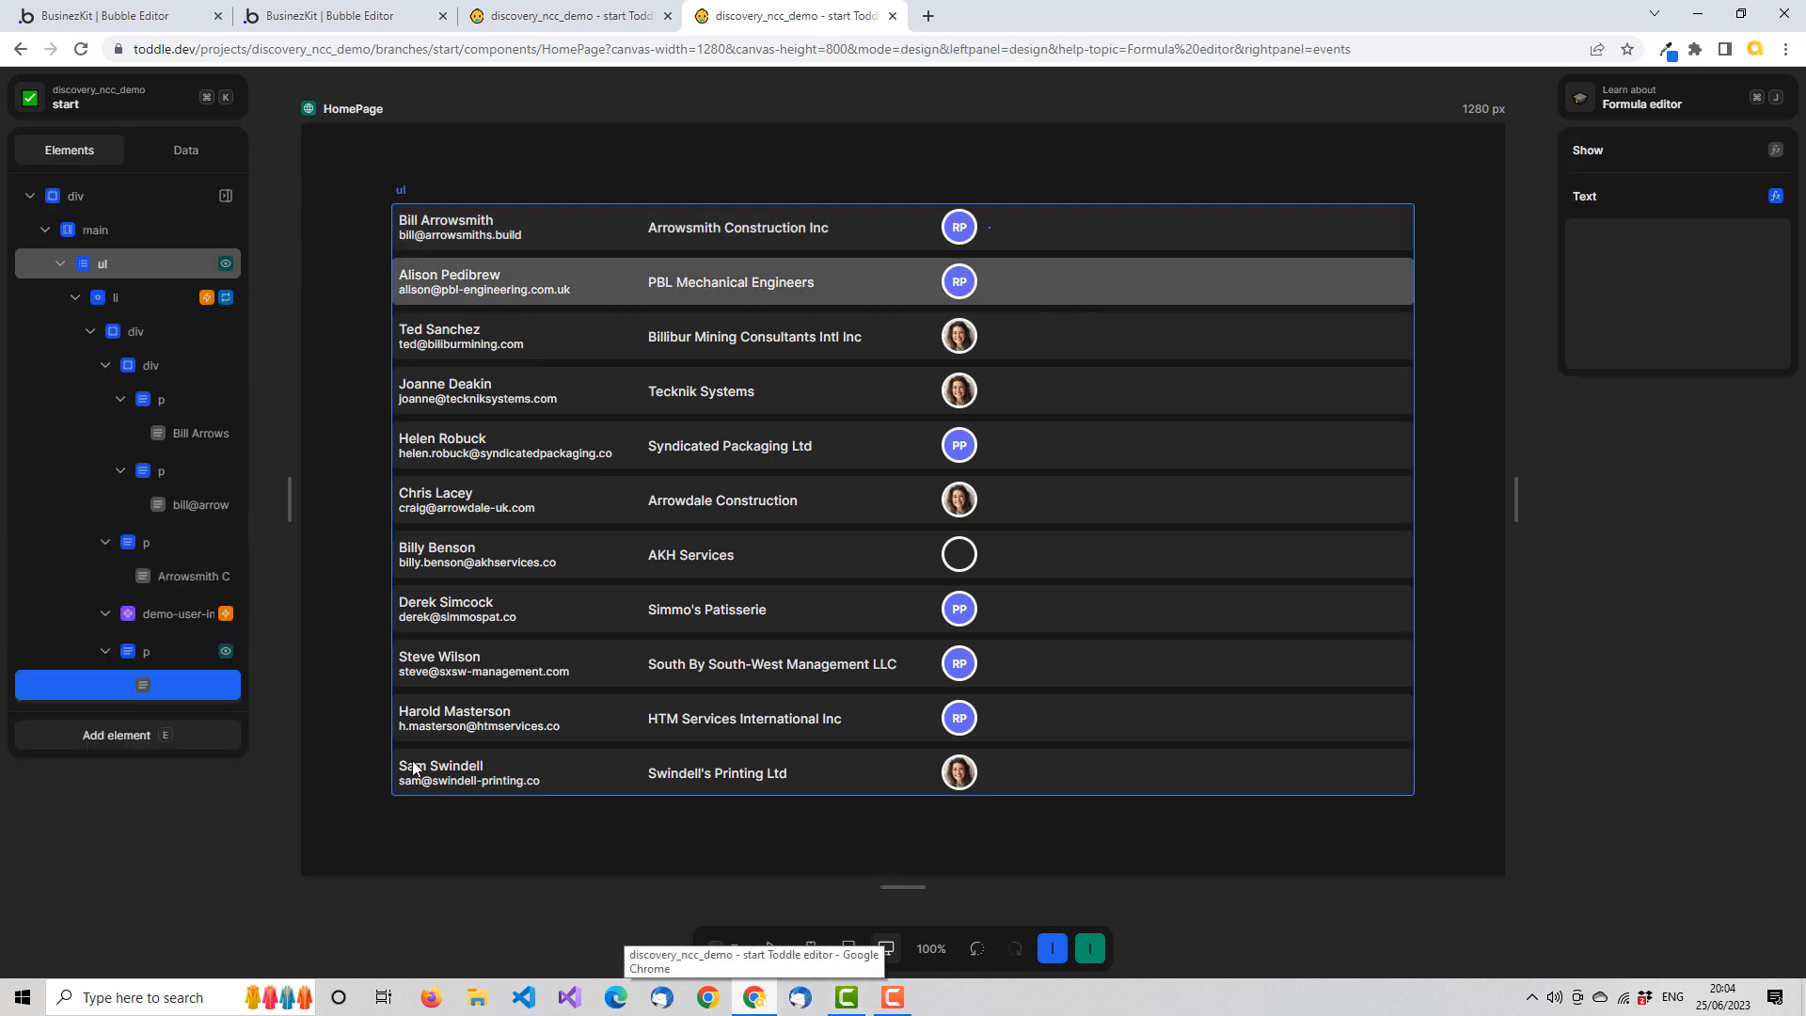
# Add an If function to the formula of the text showing the selected task, with selectedTask feeding its Condition
pyautogui.click(172, 681)
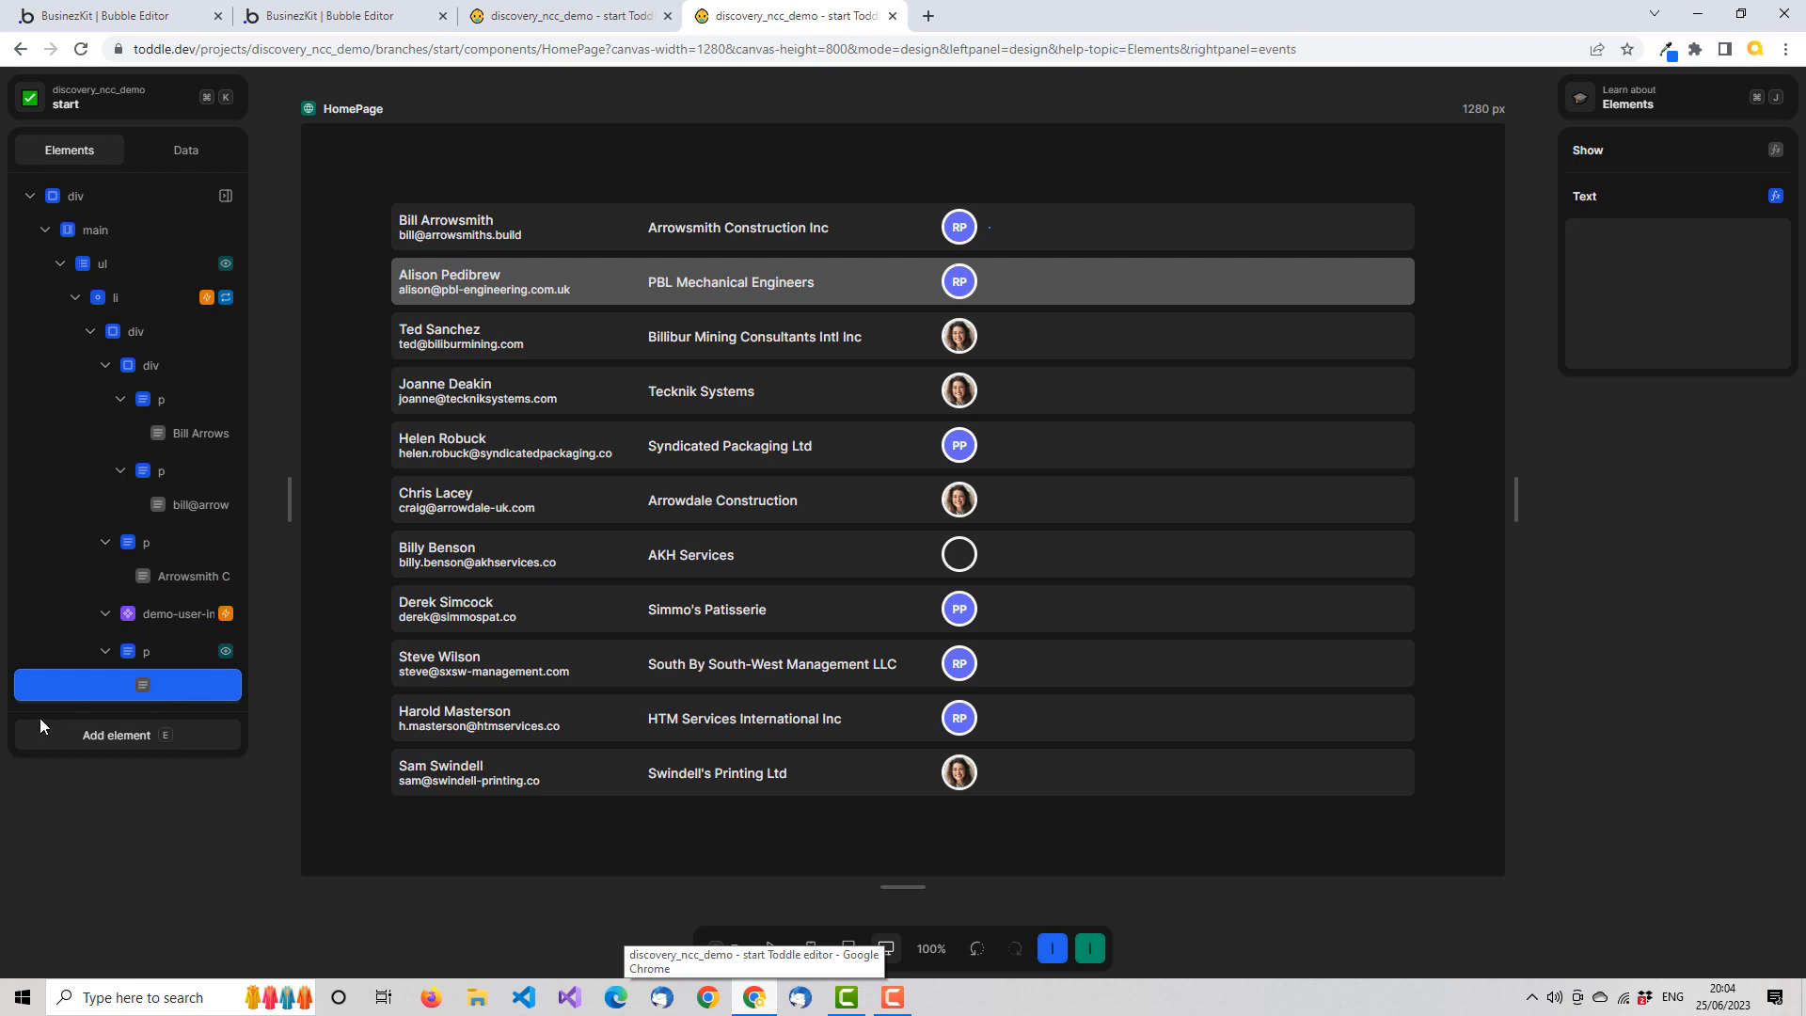
pyautogui.click(1775, 196)
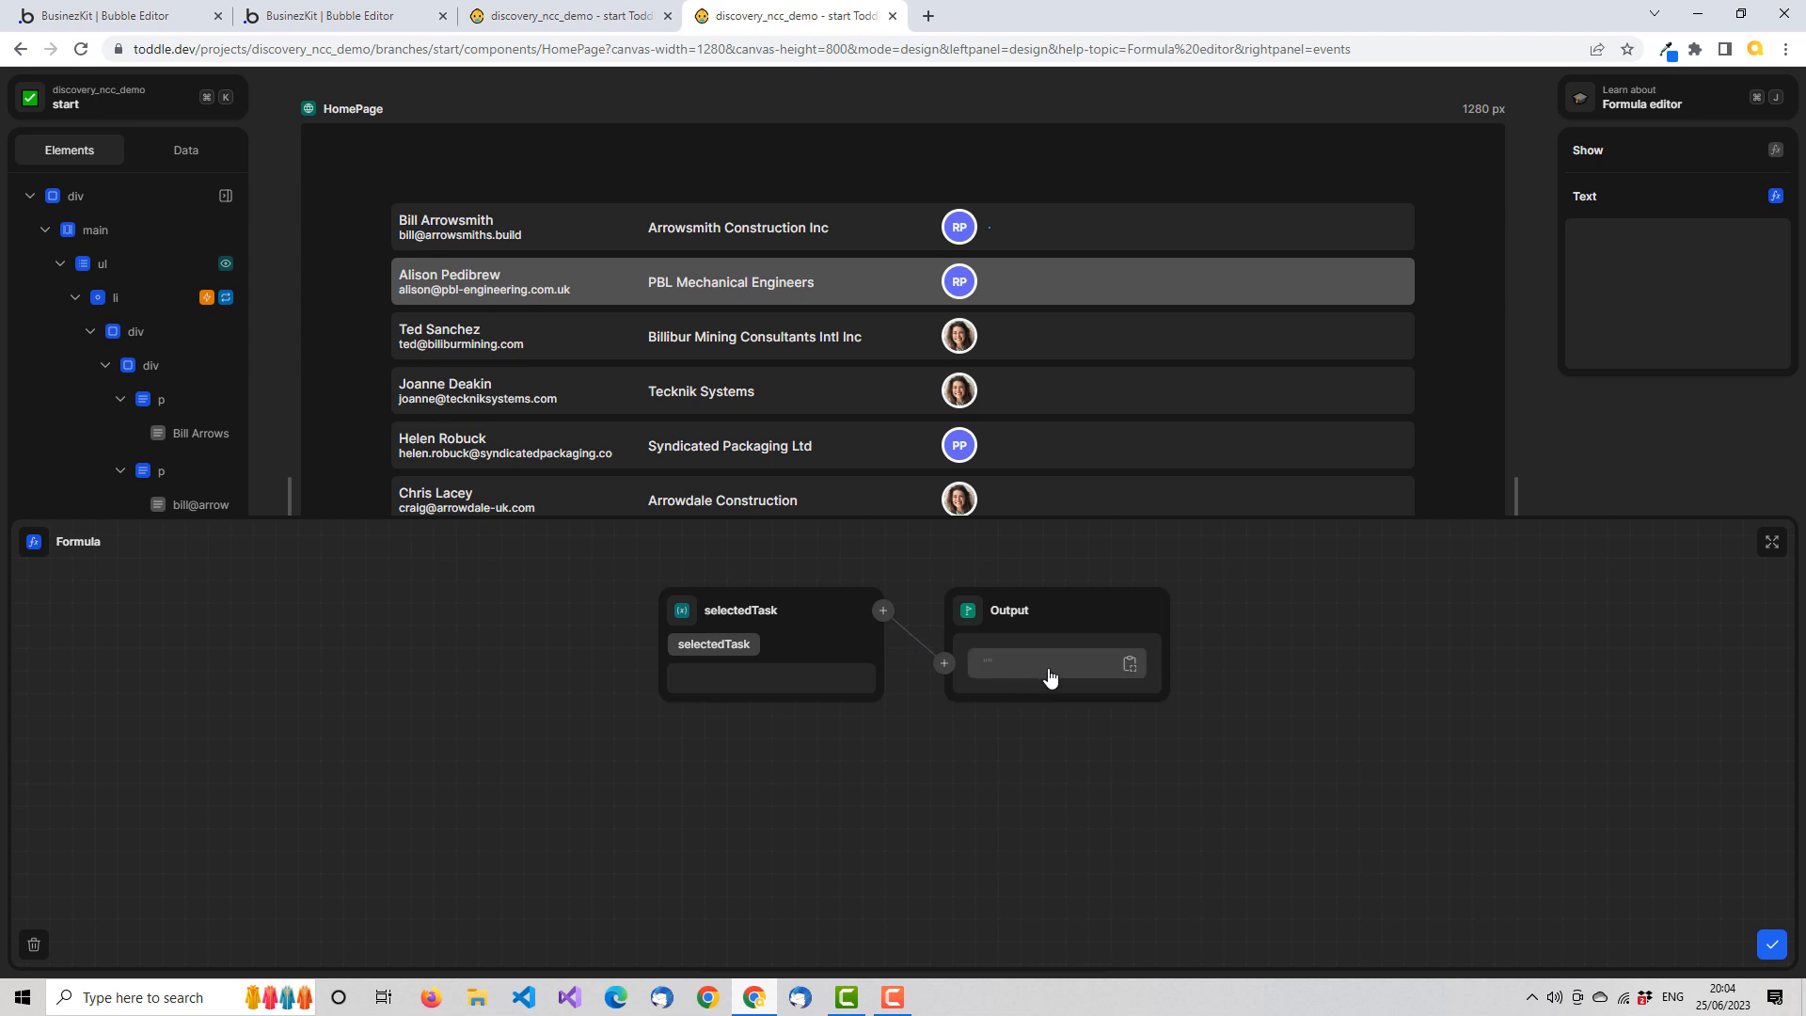
pyautogui.click(944, 665)
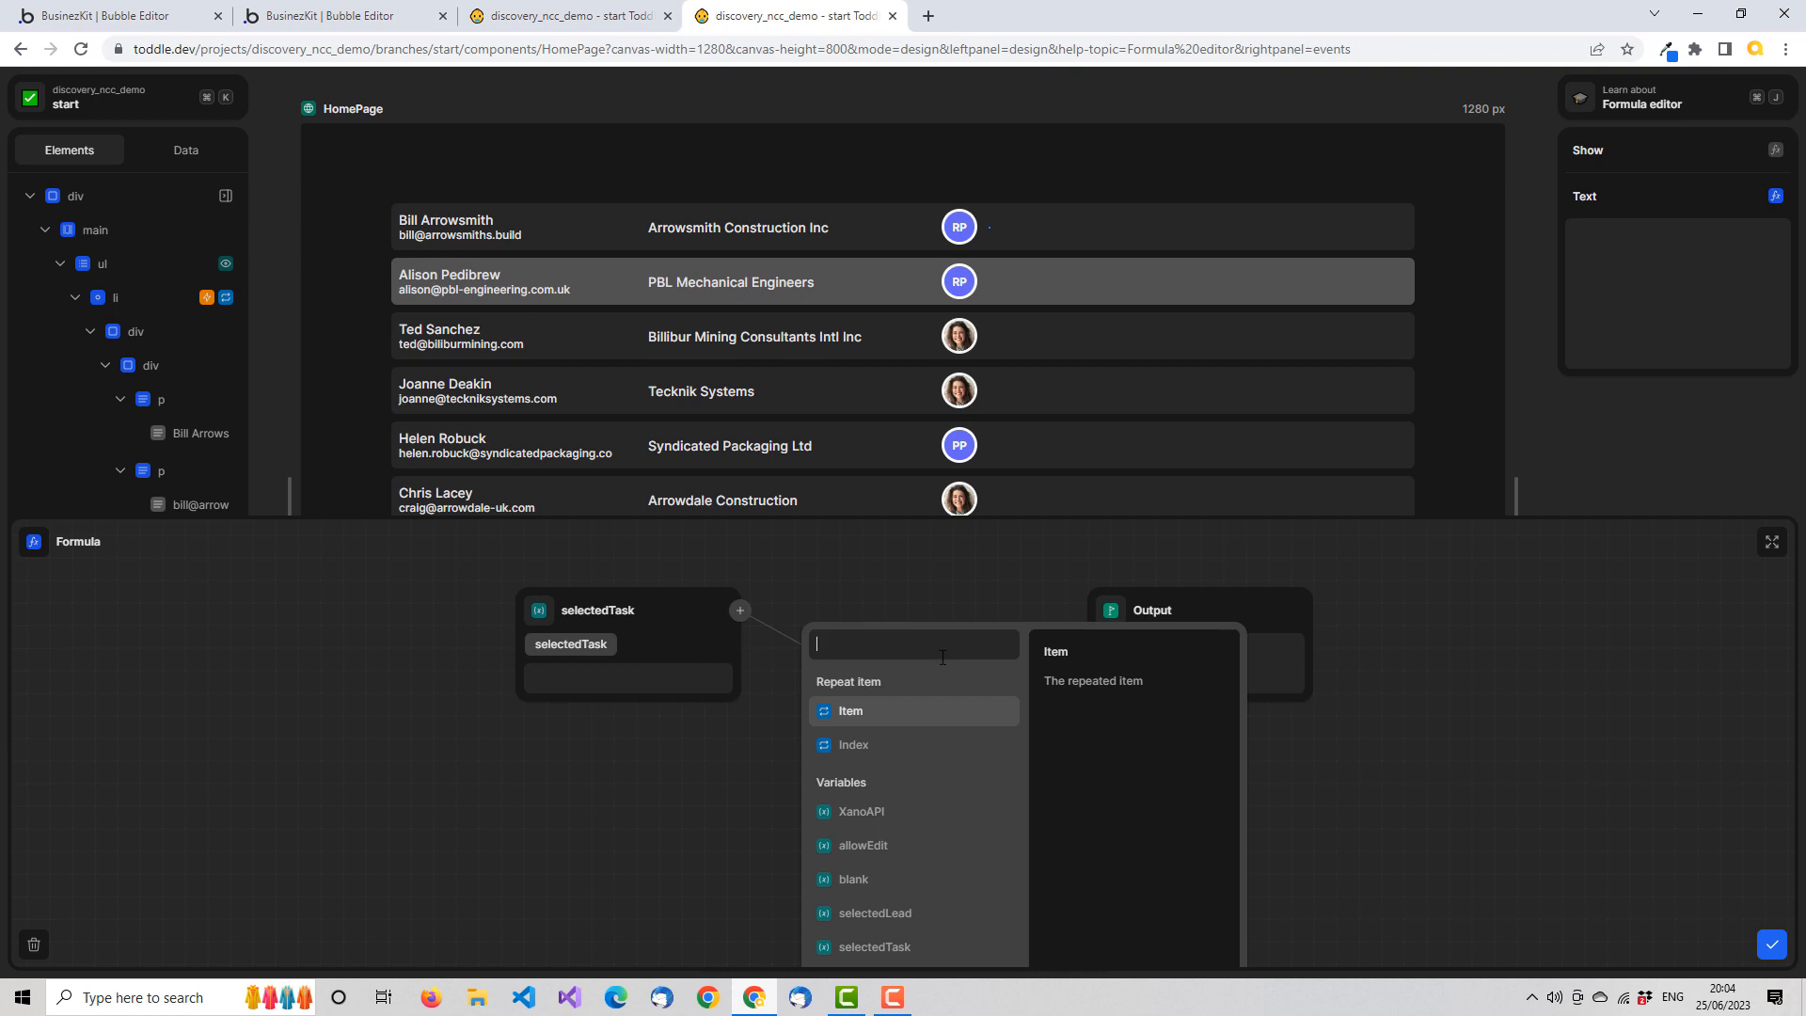
pyautogui.write('if')
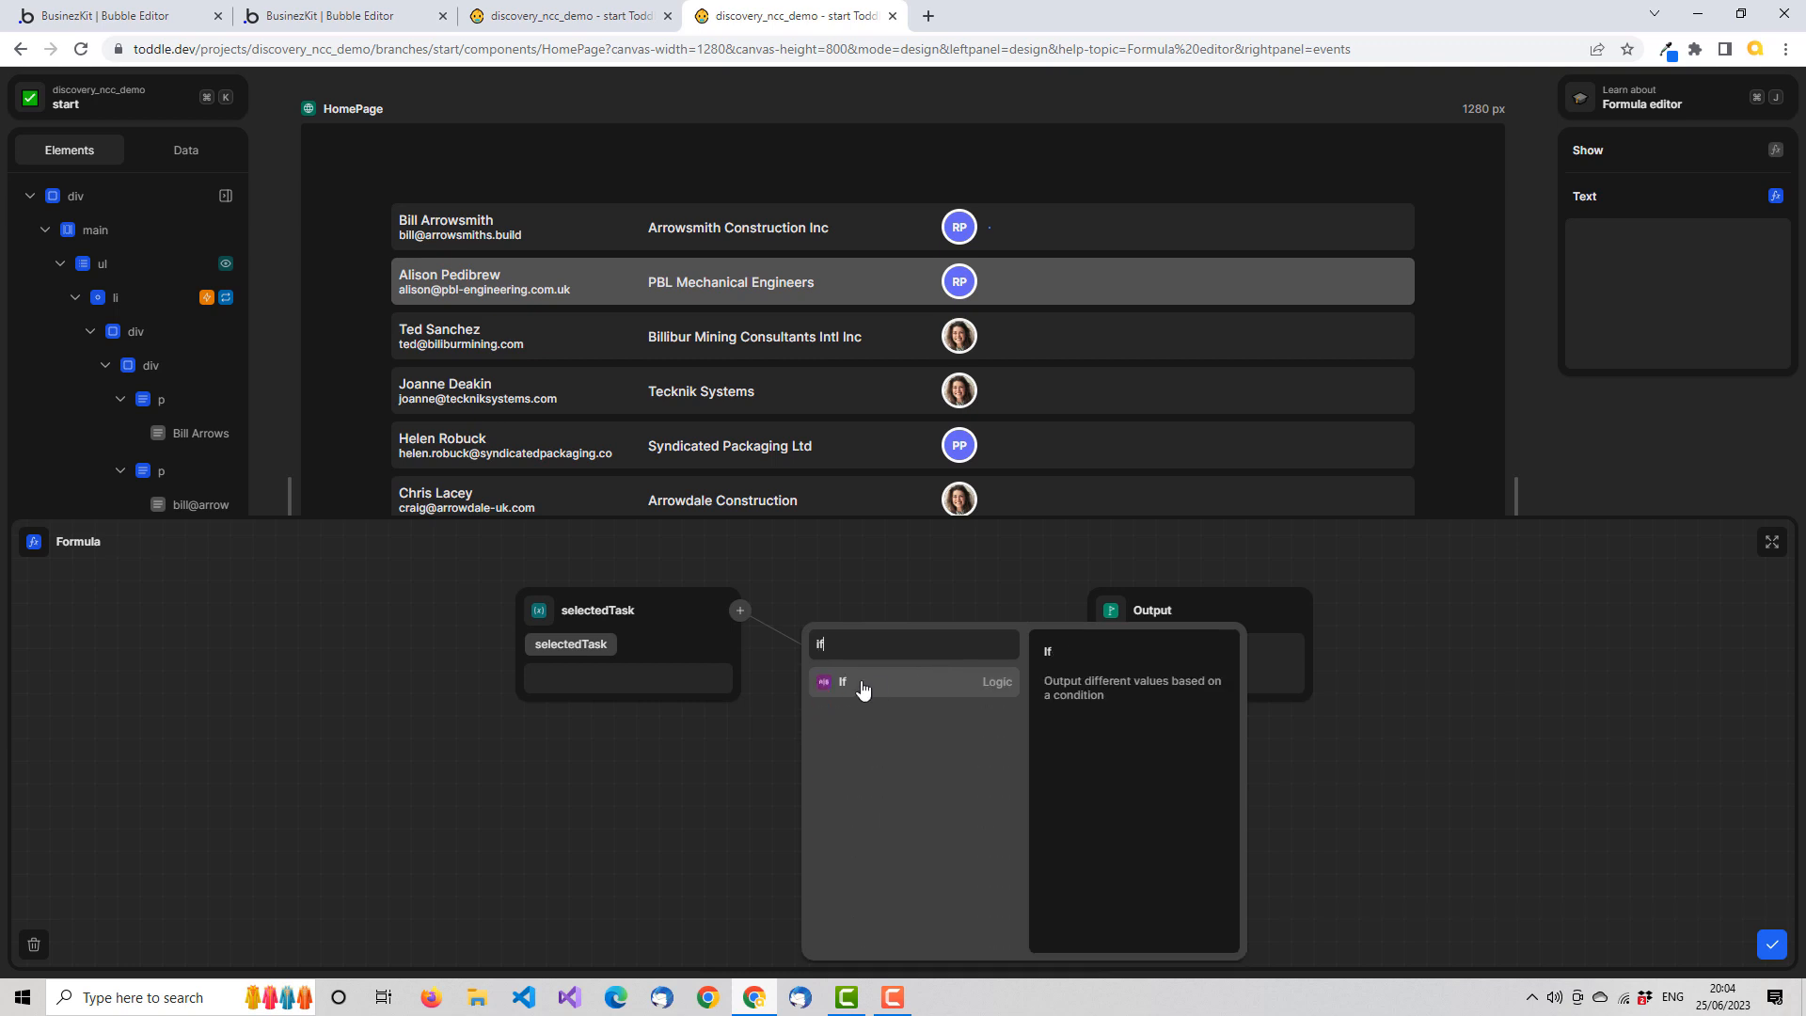
pyautogui.click(862, 684)
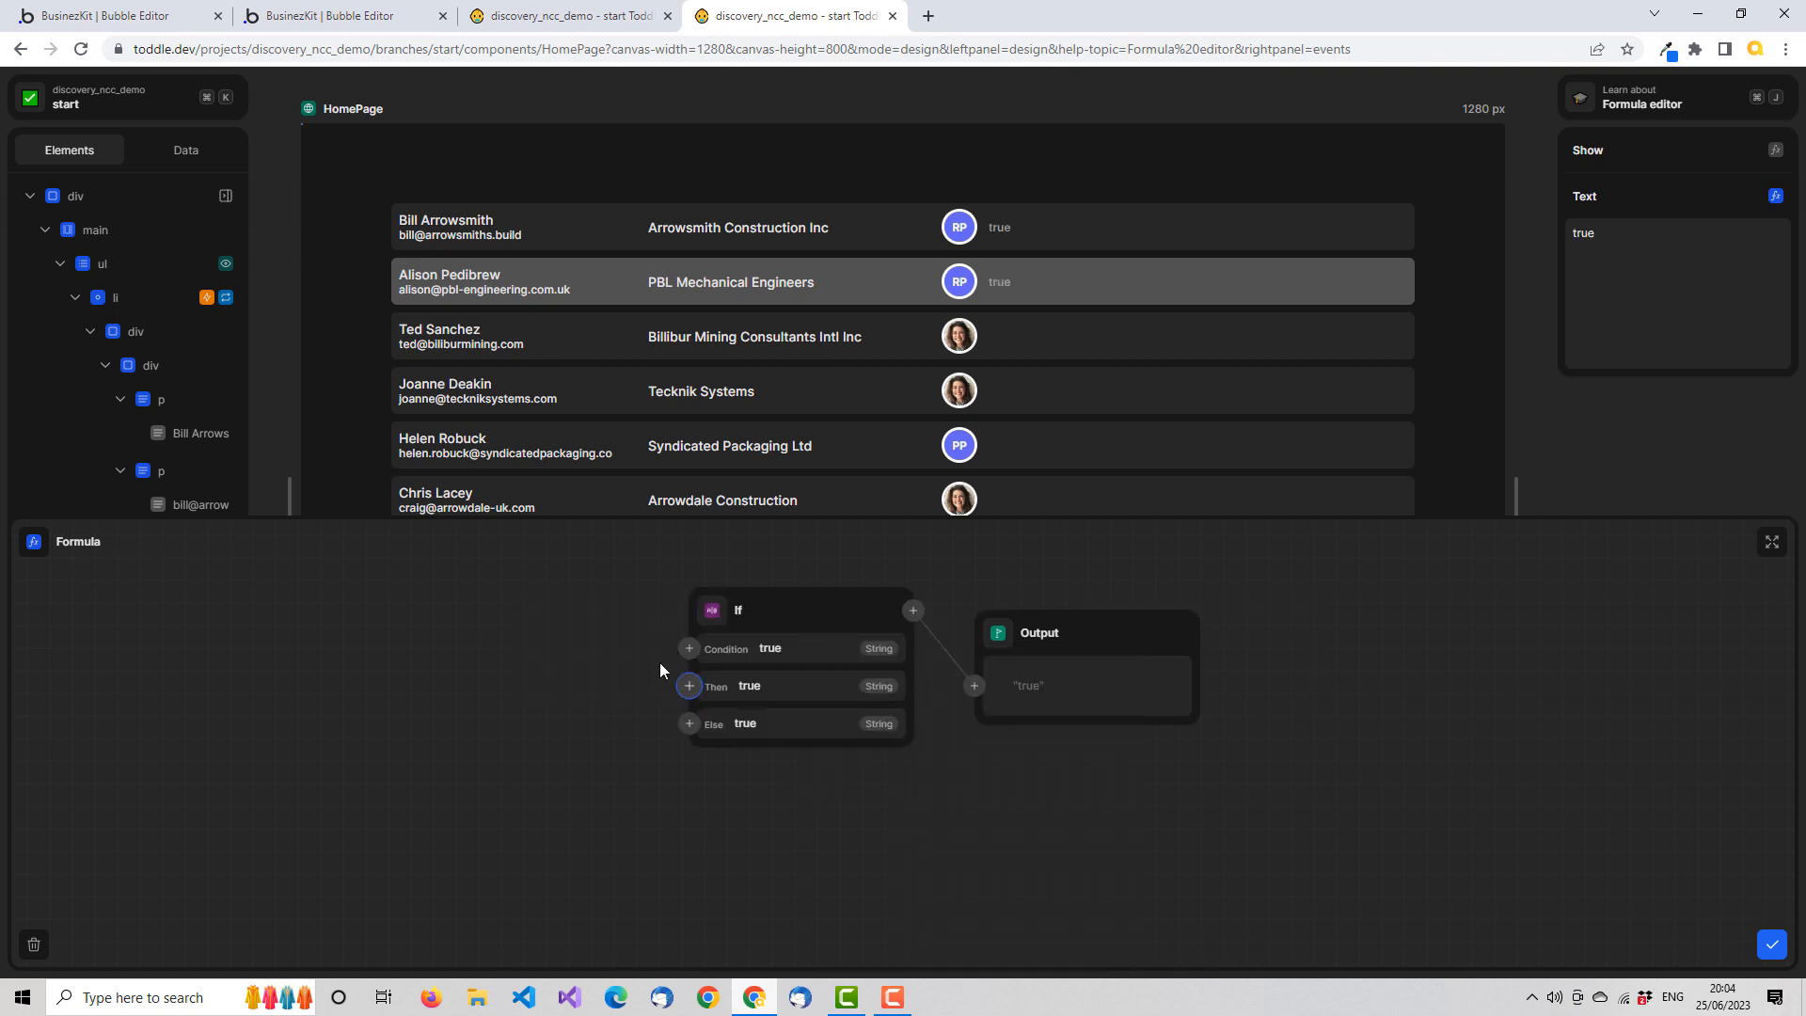
pyautogui.click(689, 649)
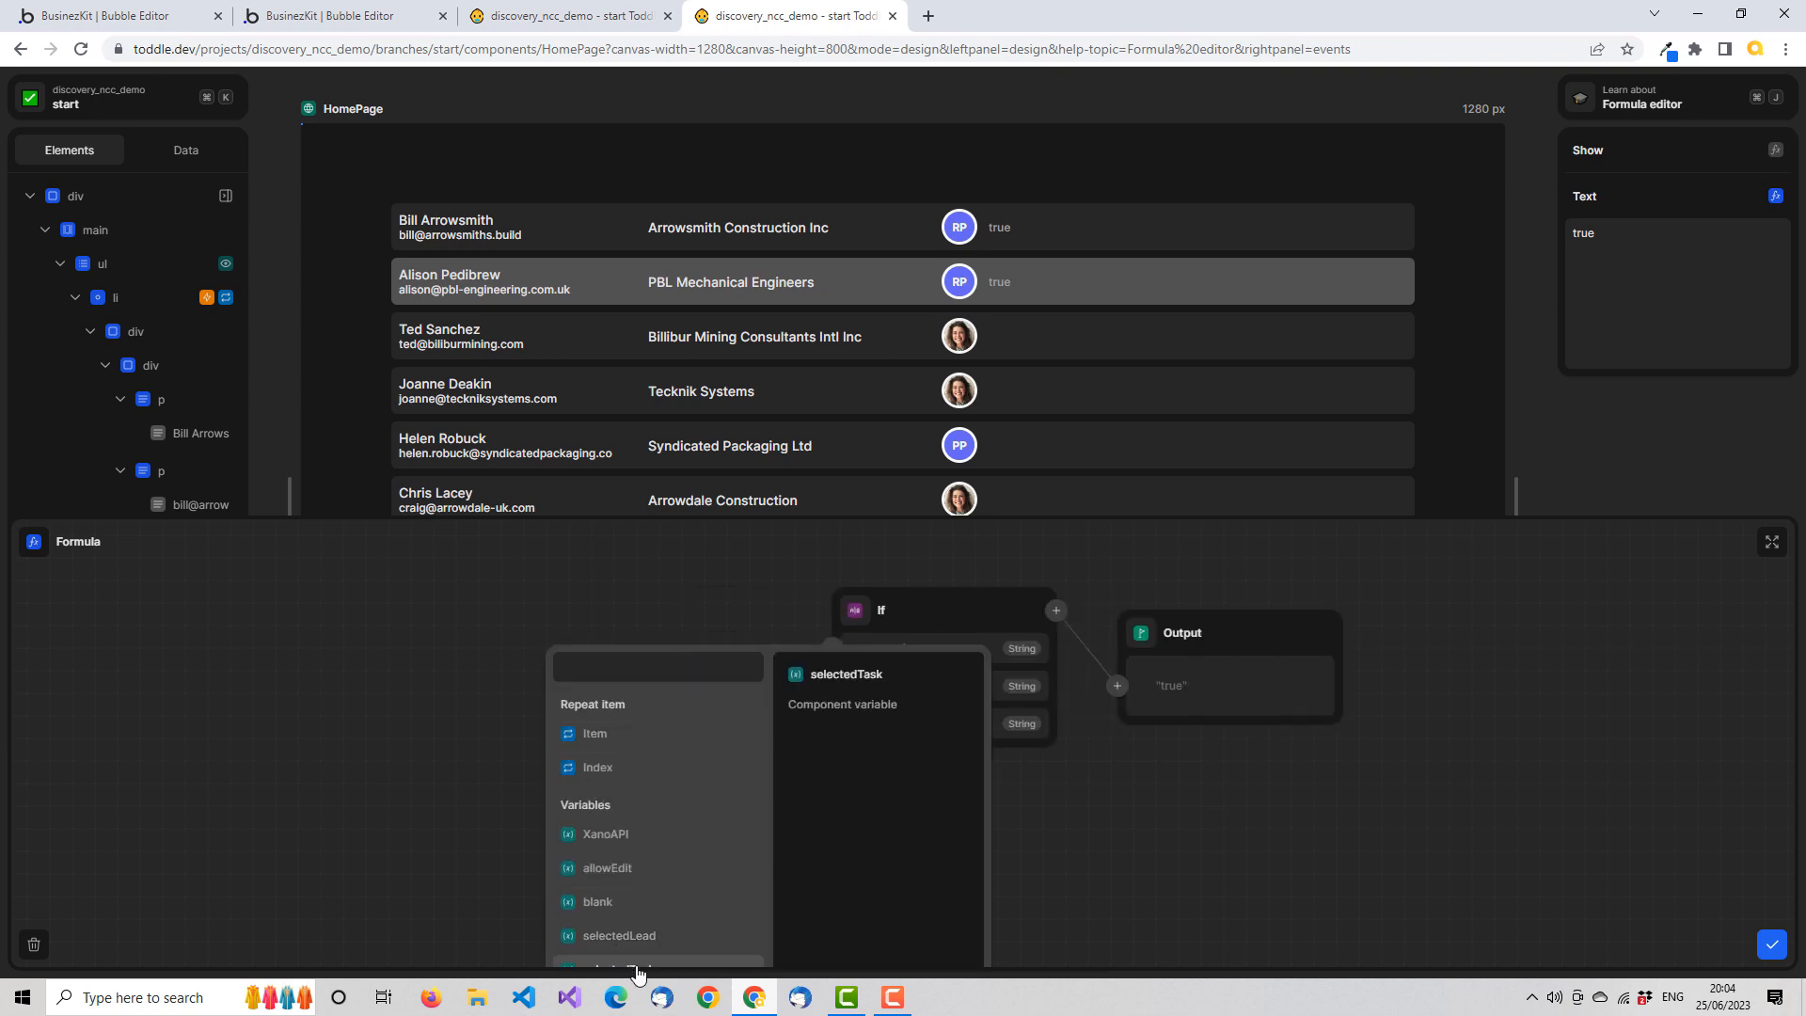
pyautogui.click(638, 969)
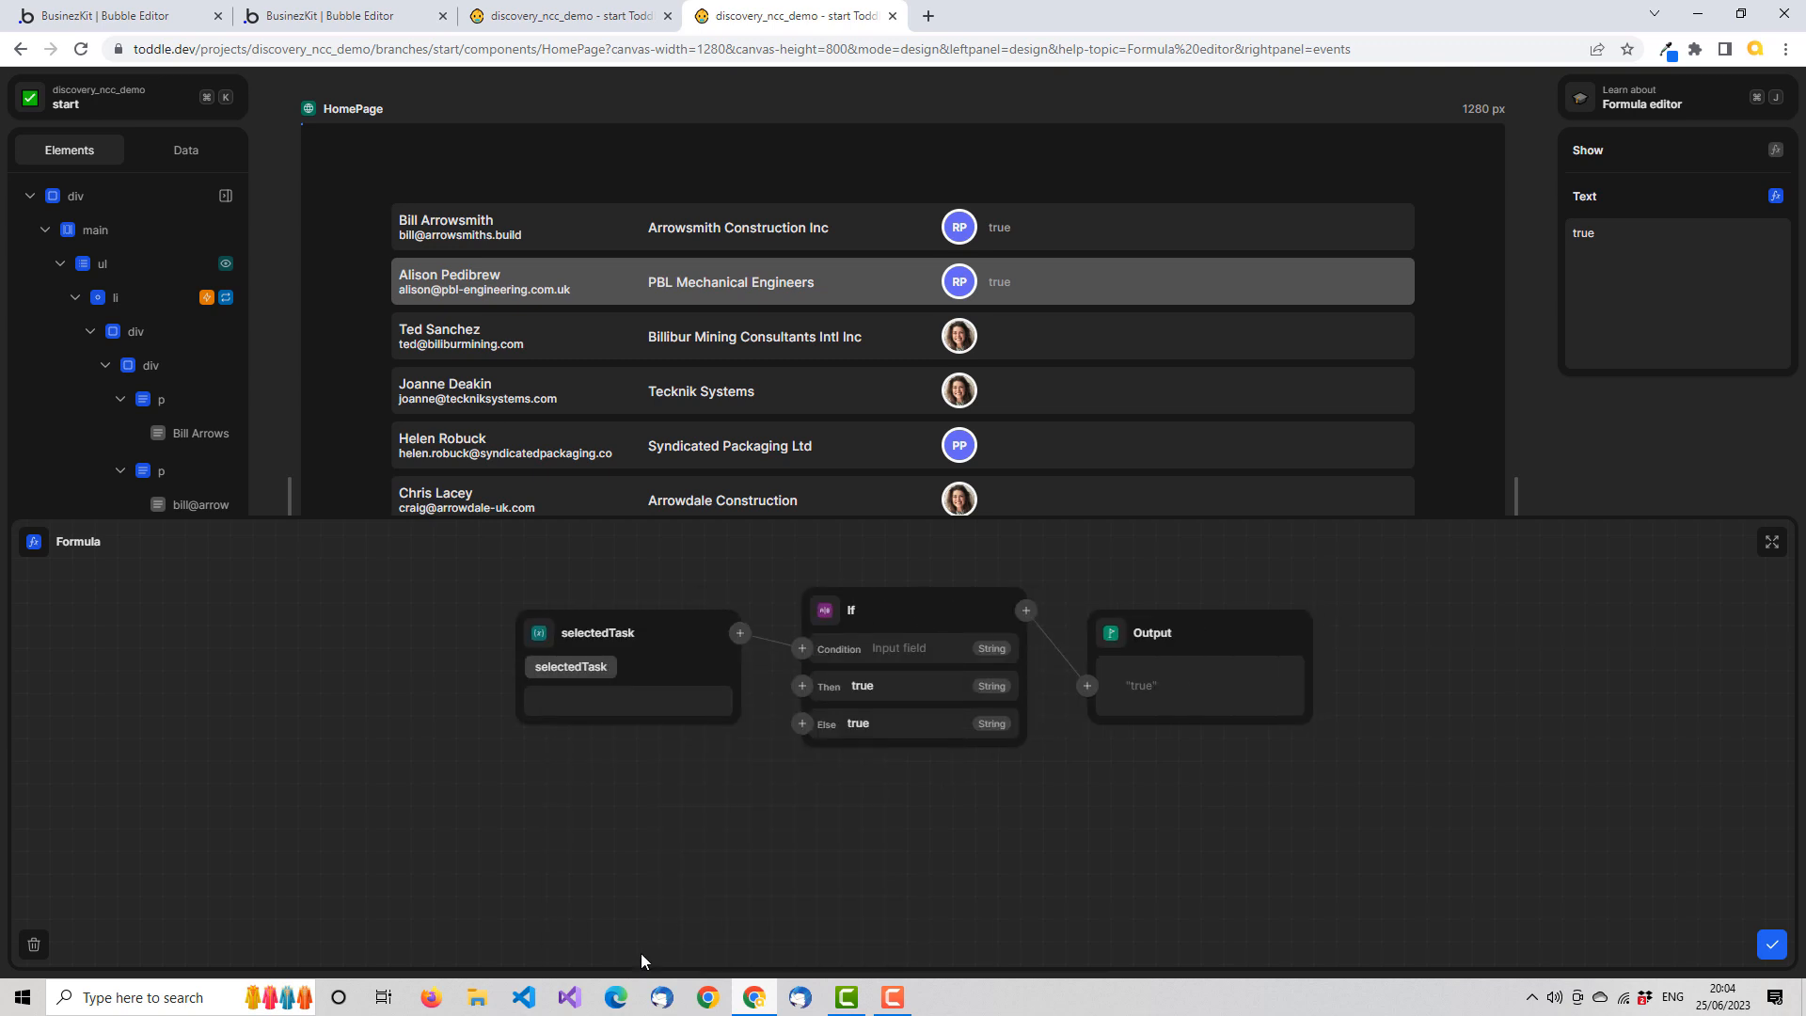
# Insert a Not equal formula before the If condition, comparing selectedTask with the blank variable
pyautogui.click(803, 650)
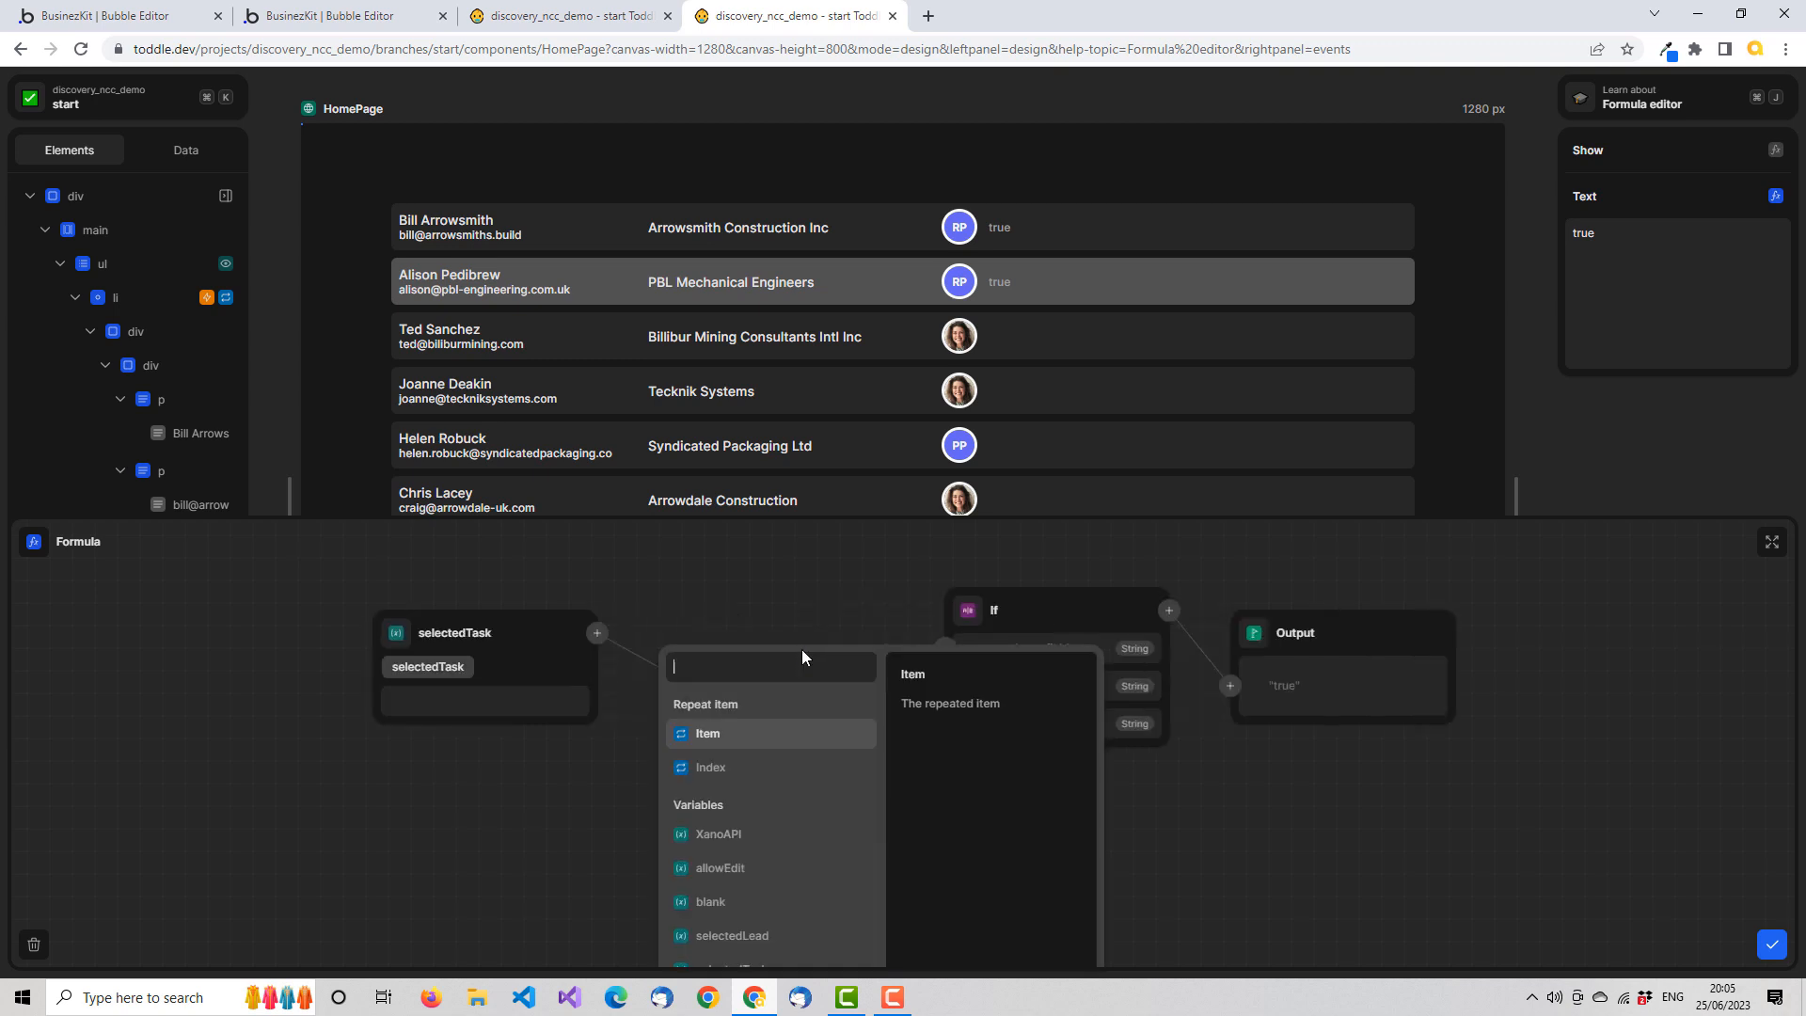
pyautogui.write('no')
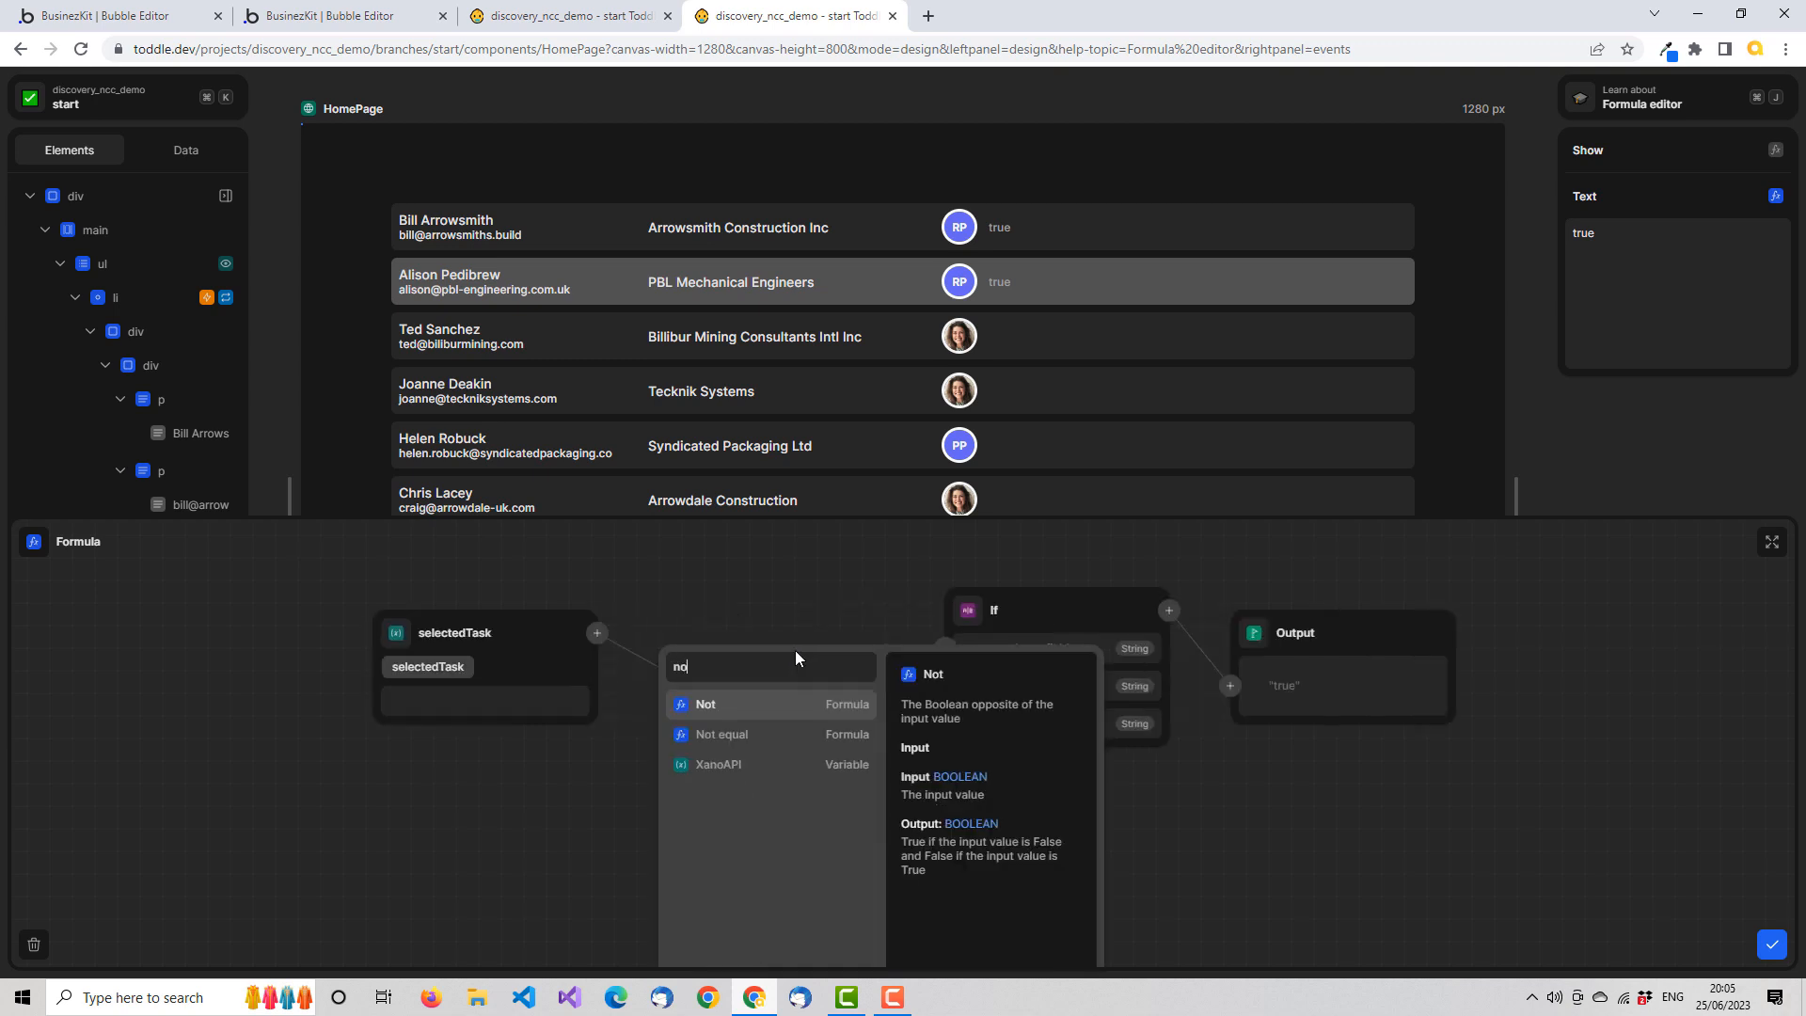
pyautogui.click(738, 742)
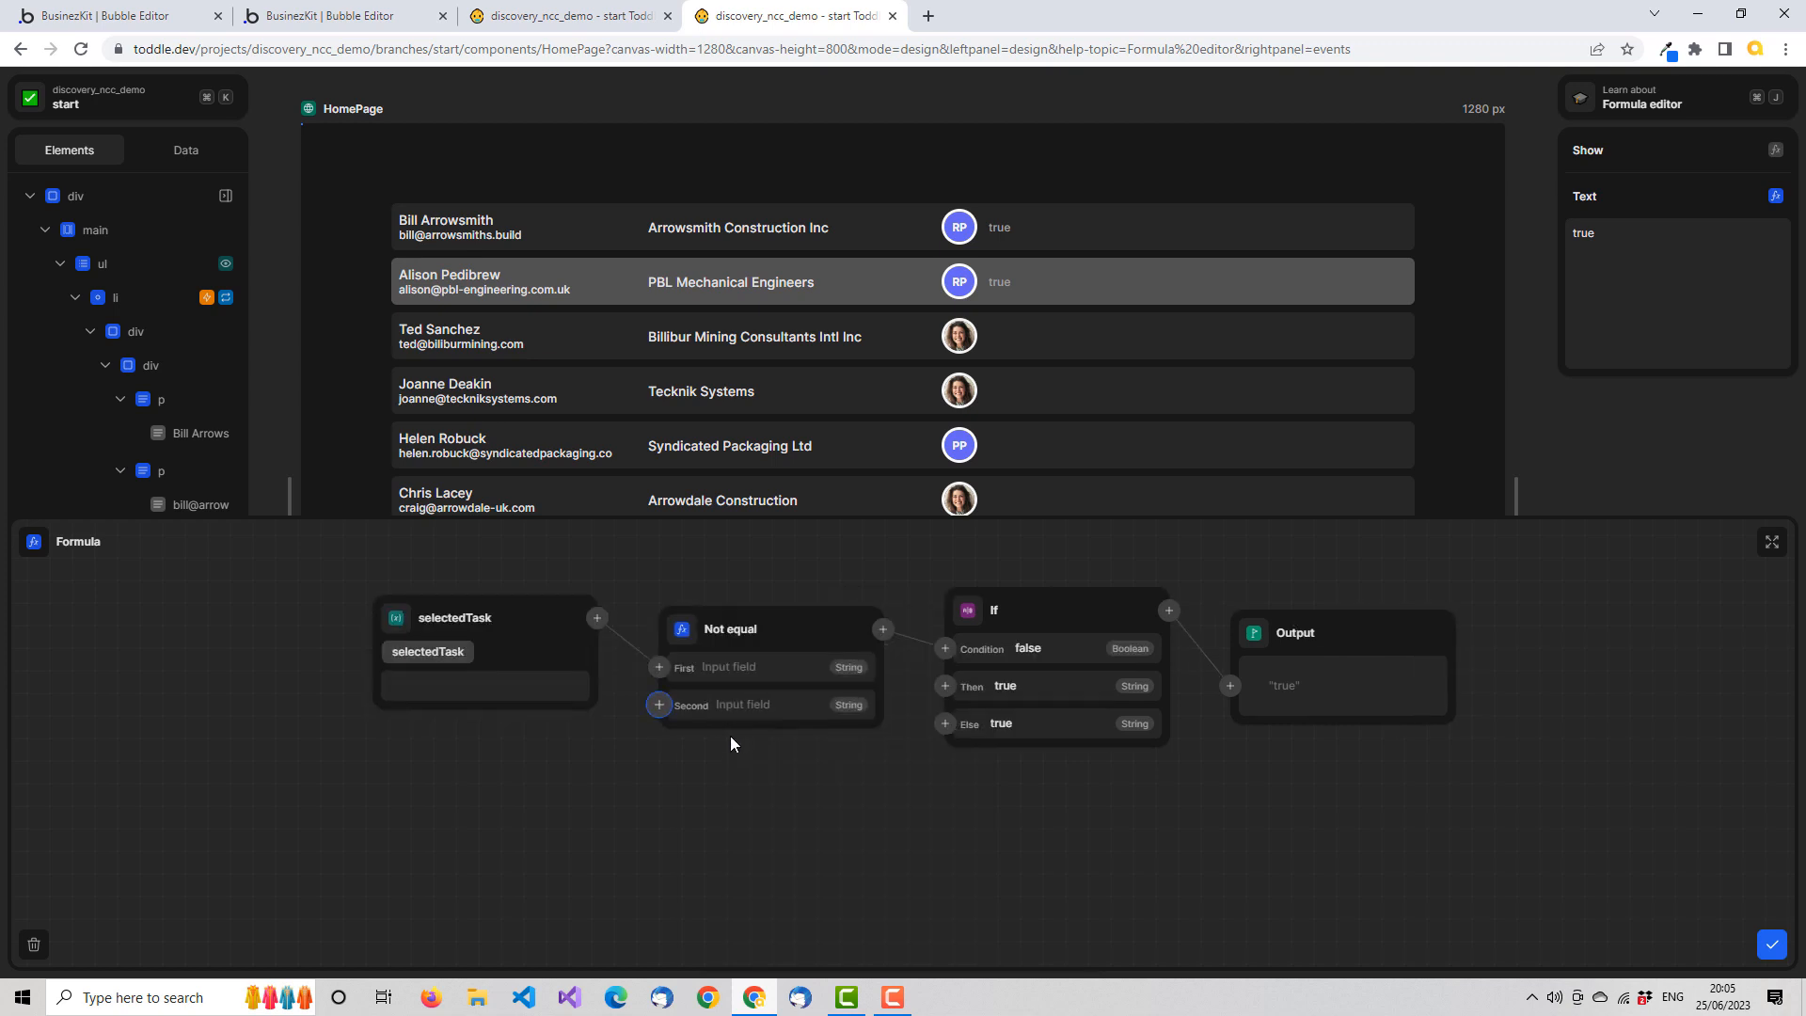
pyautogui.click(659, 705)
pyautogui.write('bl')
pyautogui.click(484, 795)
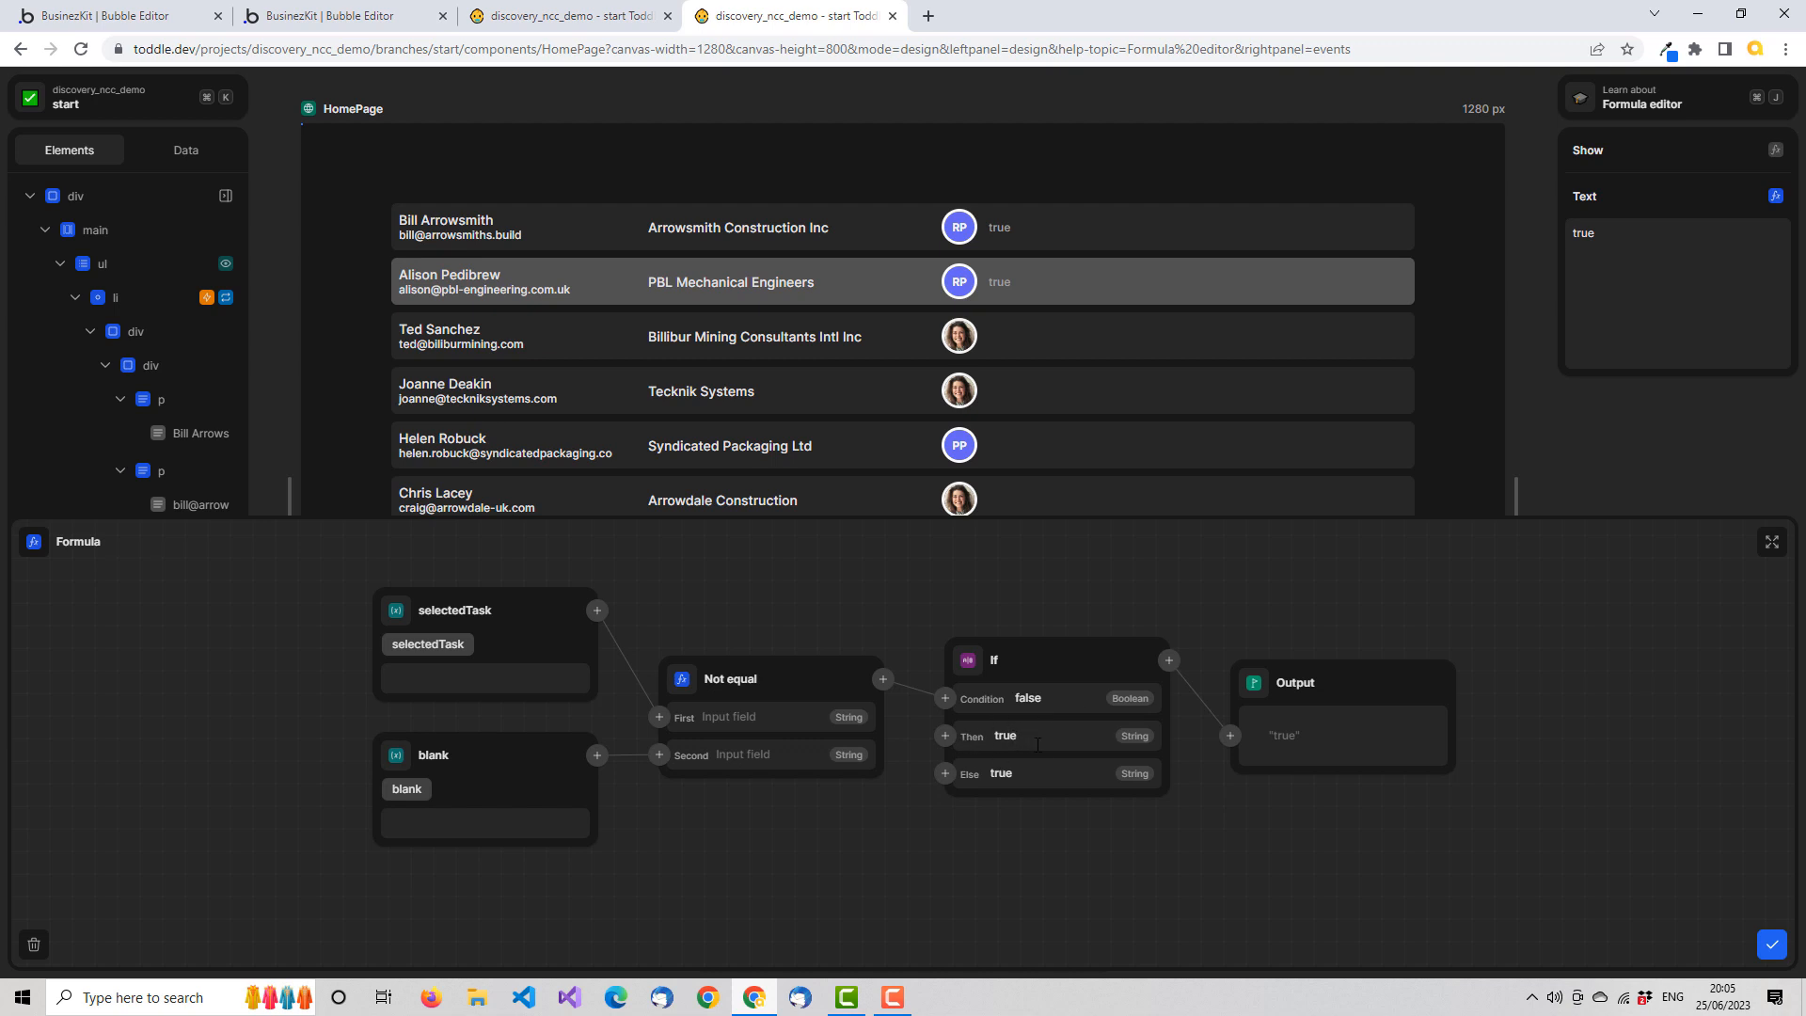
# Connect the selectedTask variable to the If function's Then input and expand the formula editor to full size
pyautogui.click(945, 737)
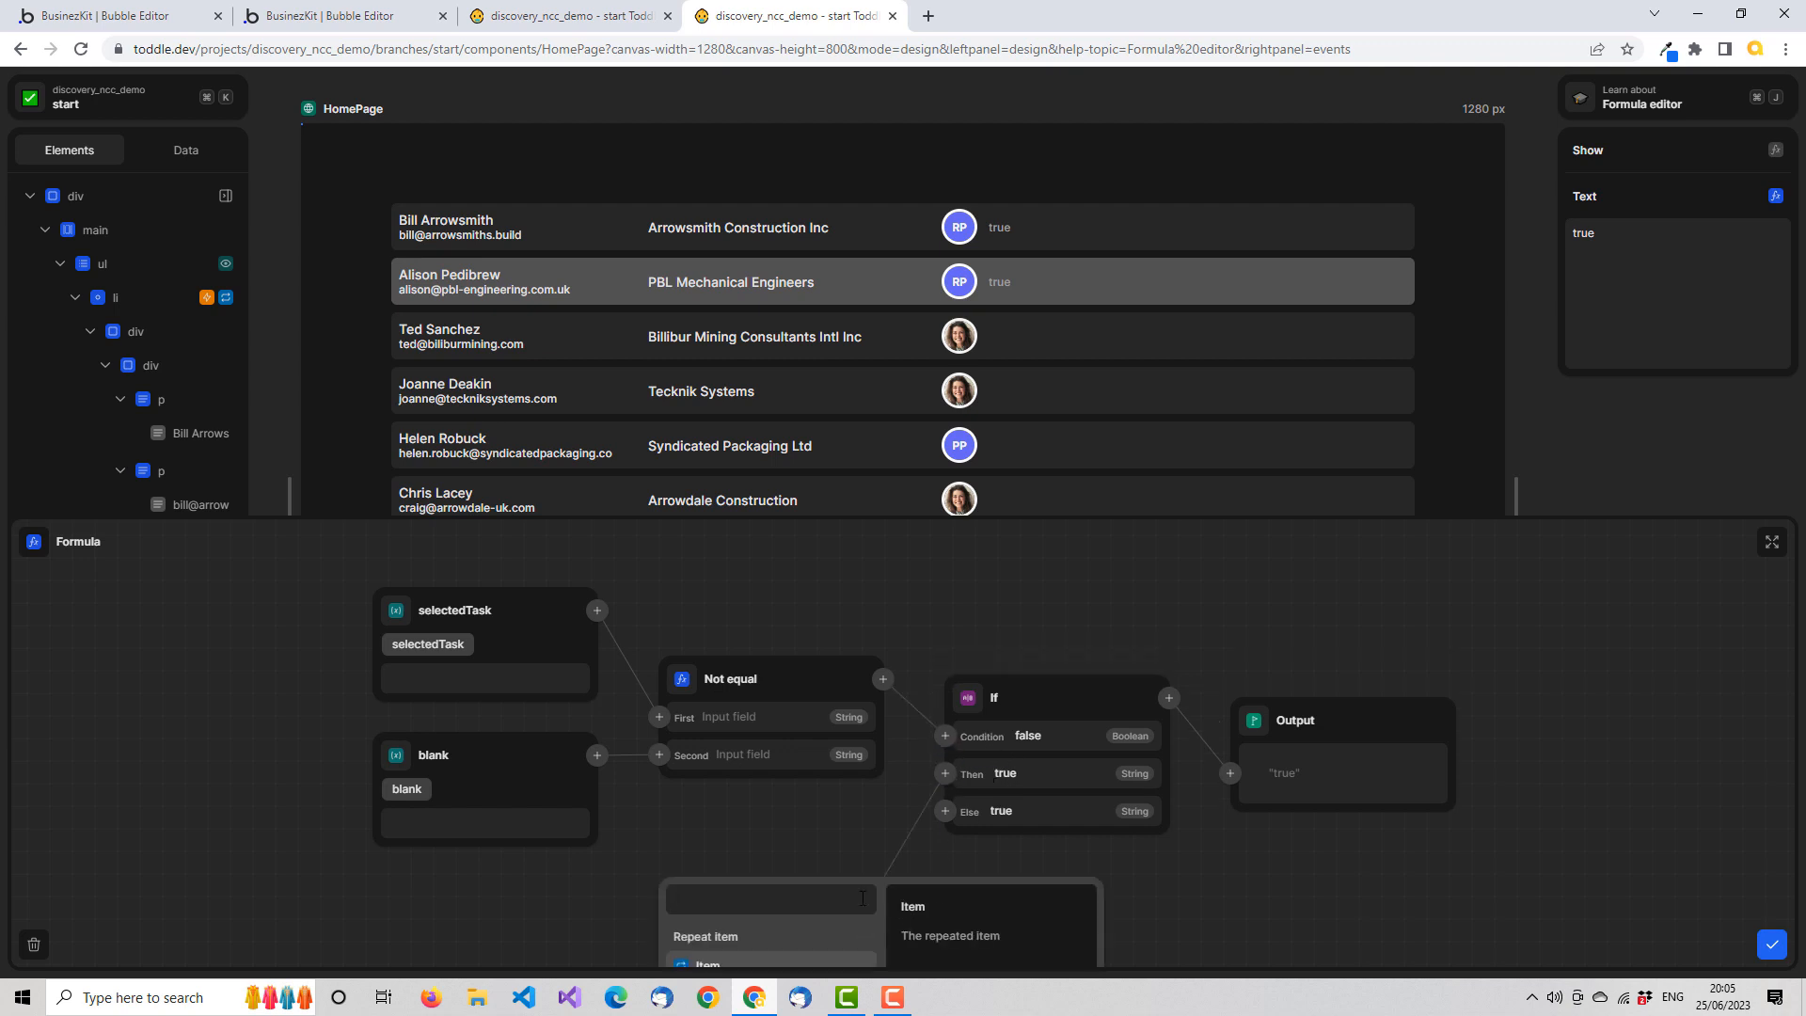
pyautogui.write('sele')
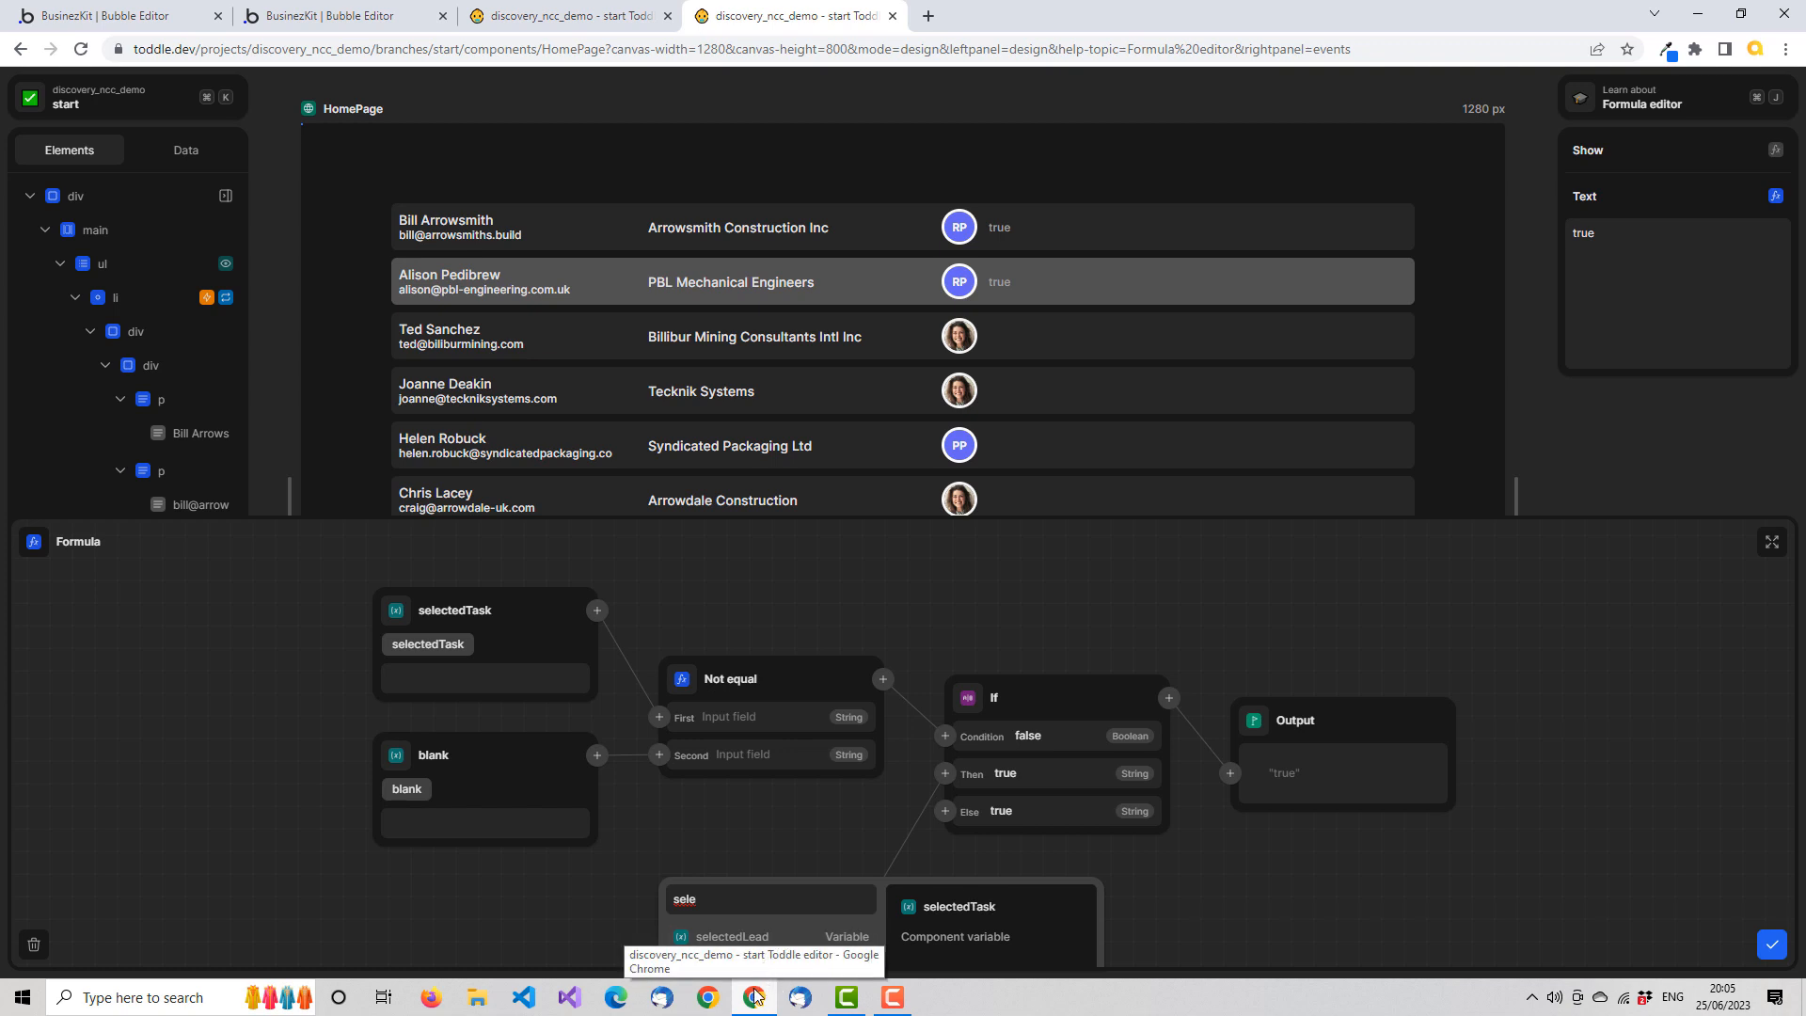
pyautogui.click(786, 972)
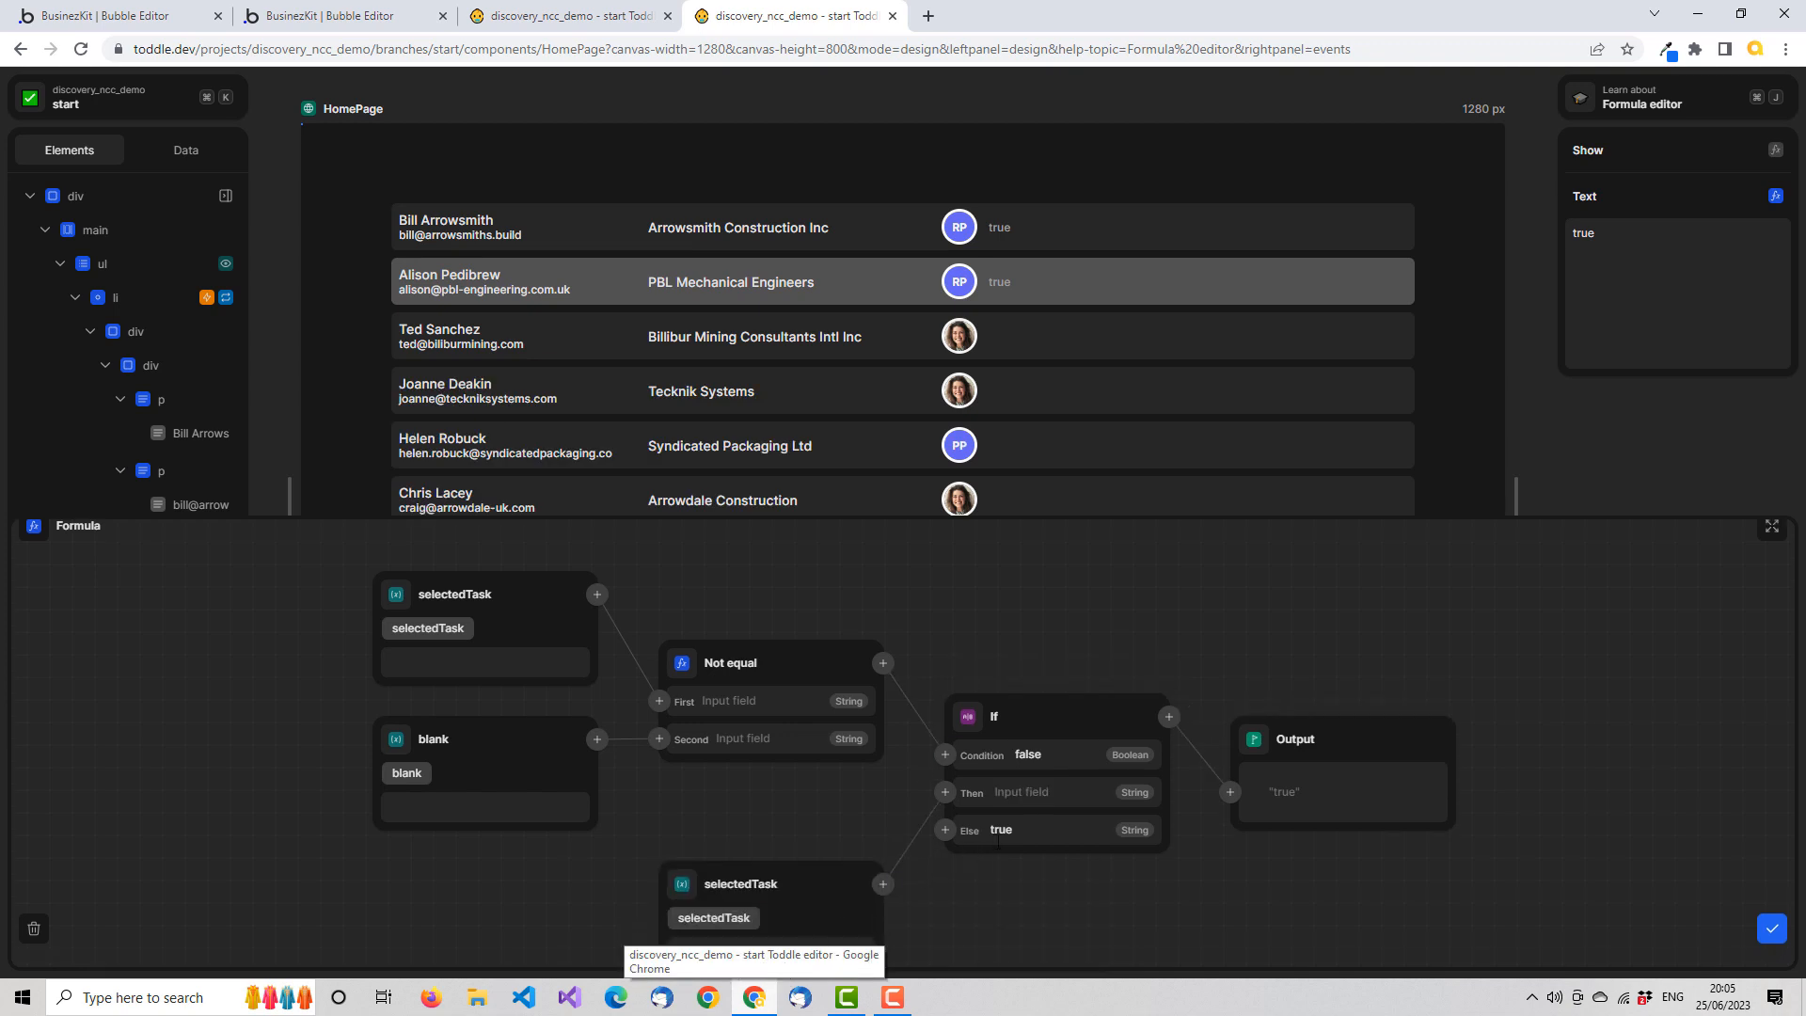
pyautogui.click(1773, 526)
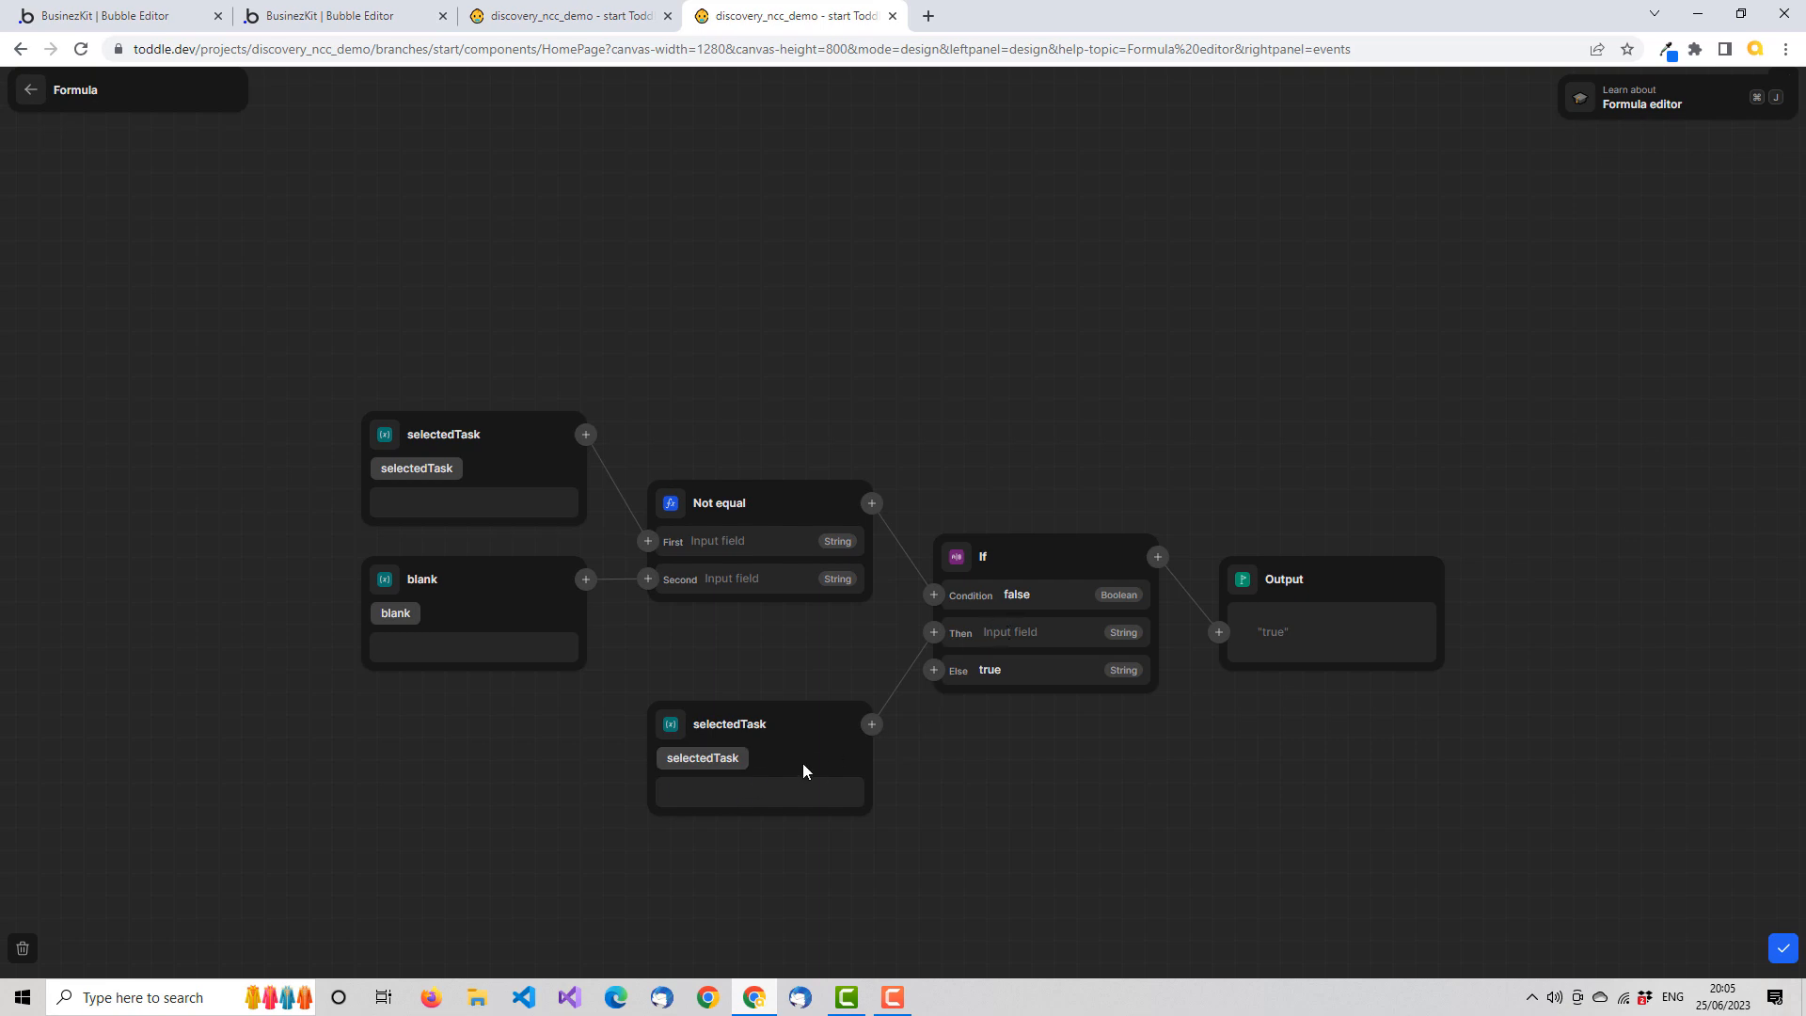
# Set the If function's Else value to "Clicked!" and save the text formula
pyautogui.moveTo(977, 671); pyautogui.dragTo(1202, 695)
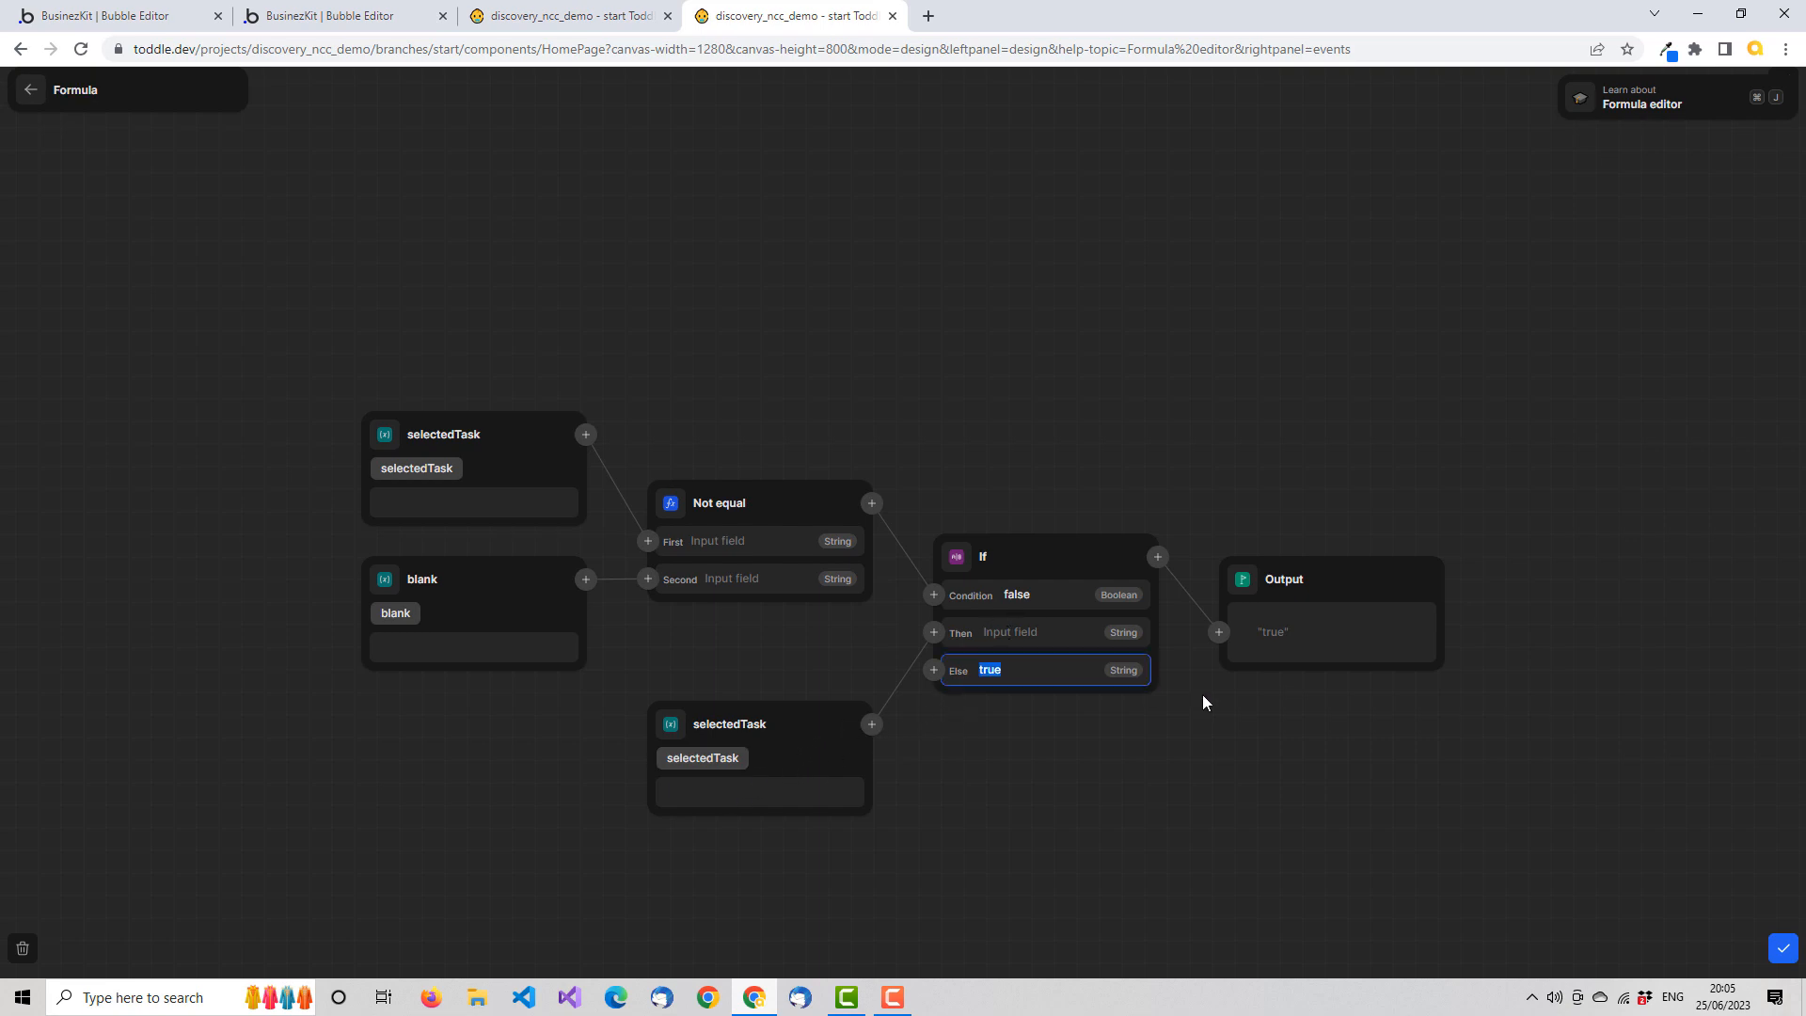
pyautogui.write('Clecked!')
pyautogui.hotkey('ctrl', 'a')
pyautogui.press('Right')
pyautogui.press('Left')
pyautogui.press('Left')
pyautogui.press('Left')
pyautogui.press('BackSpace')
pyautogui.click(1784, 948)
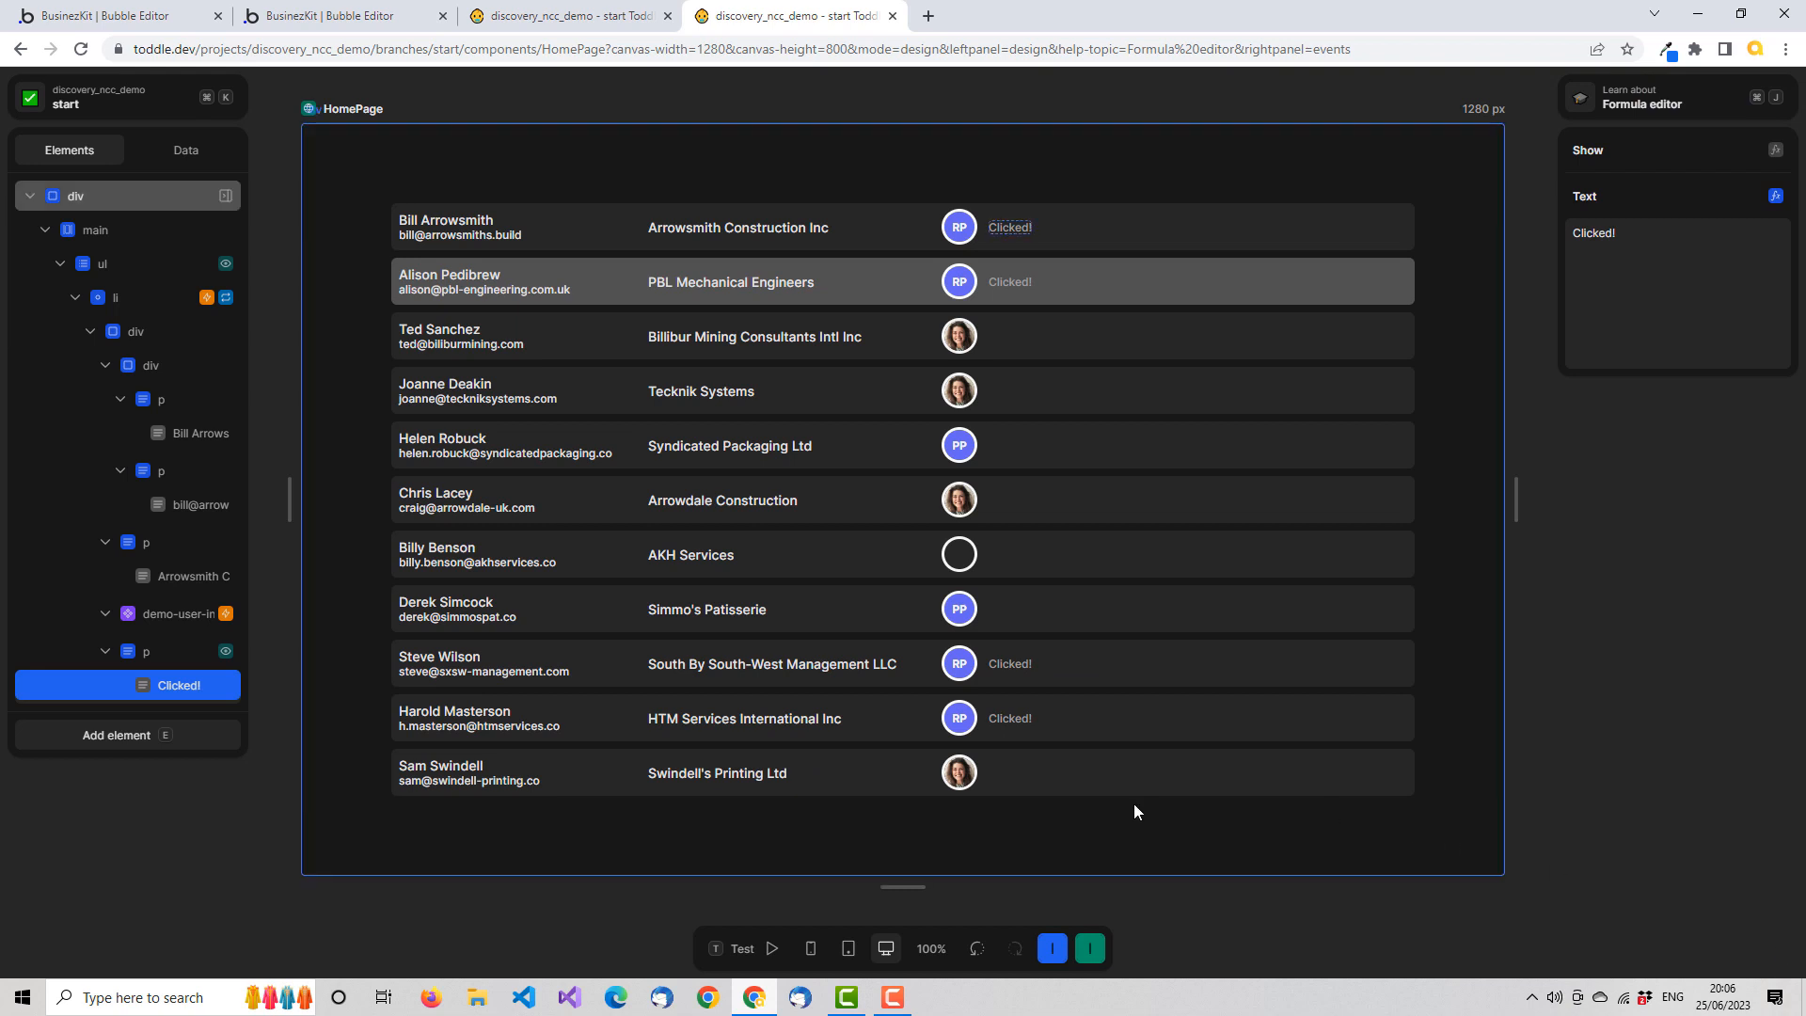
# Test HomePage again by choosing add for Tecknik Systems and edit for Simmo's Patisserie, and stop the test
pyautogui.click(758, 950)
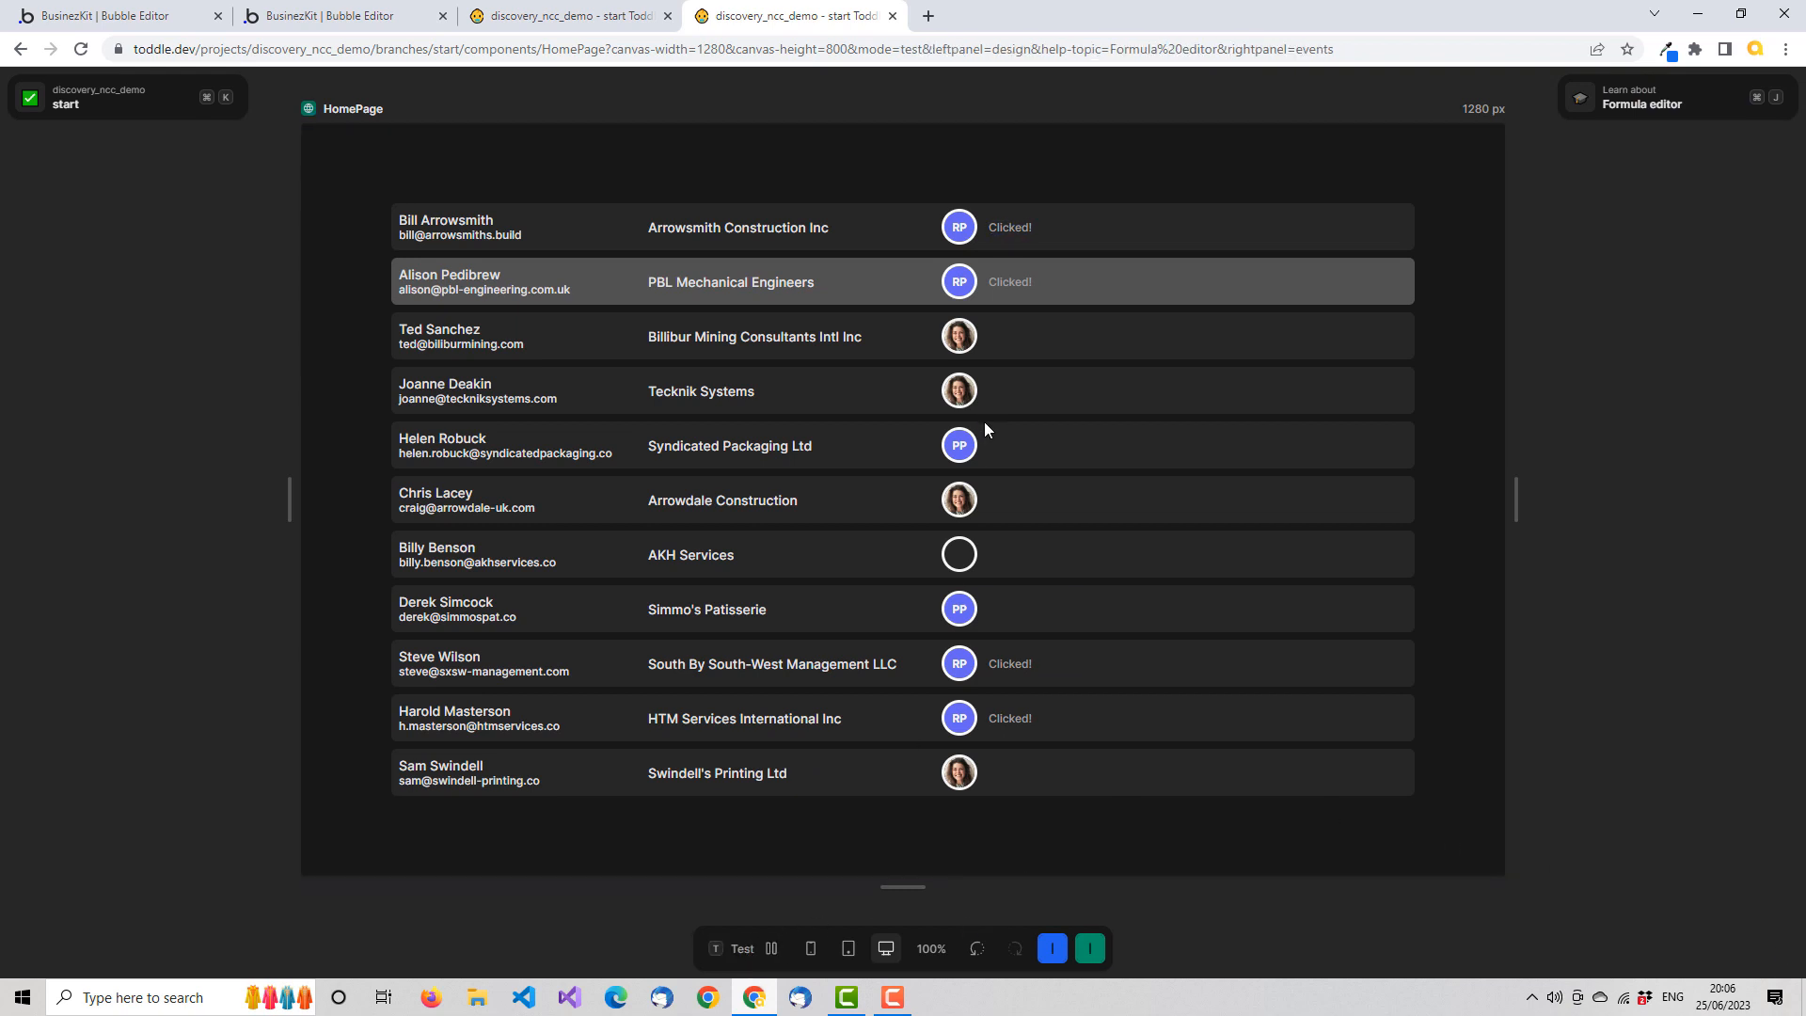
pyautogui.moveTo(963, 501)
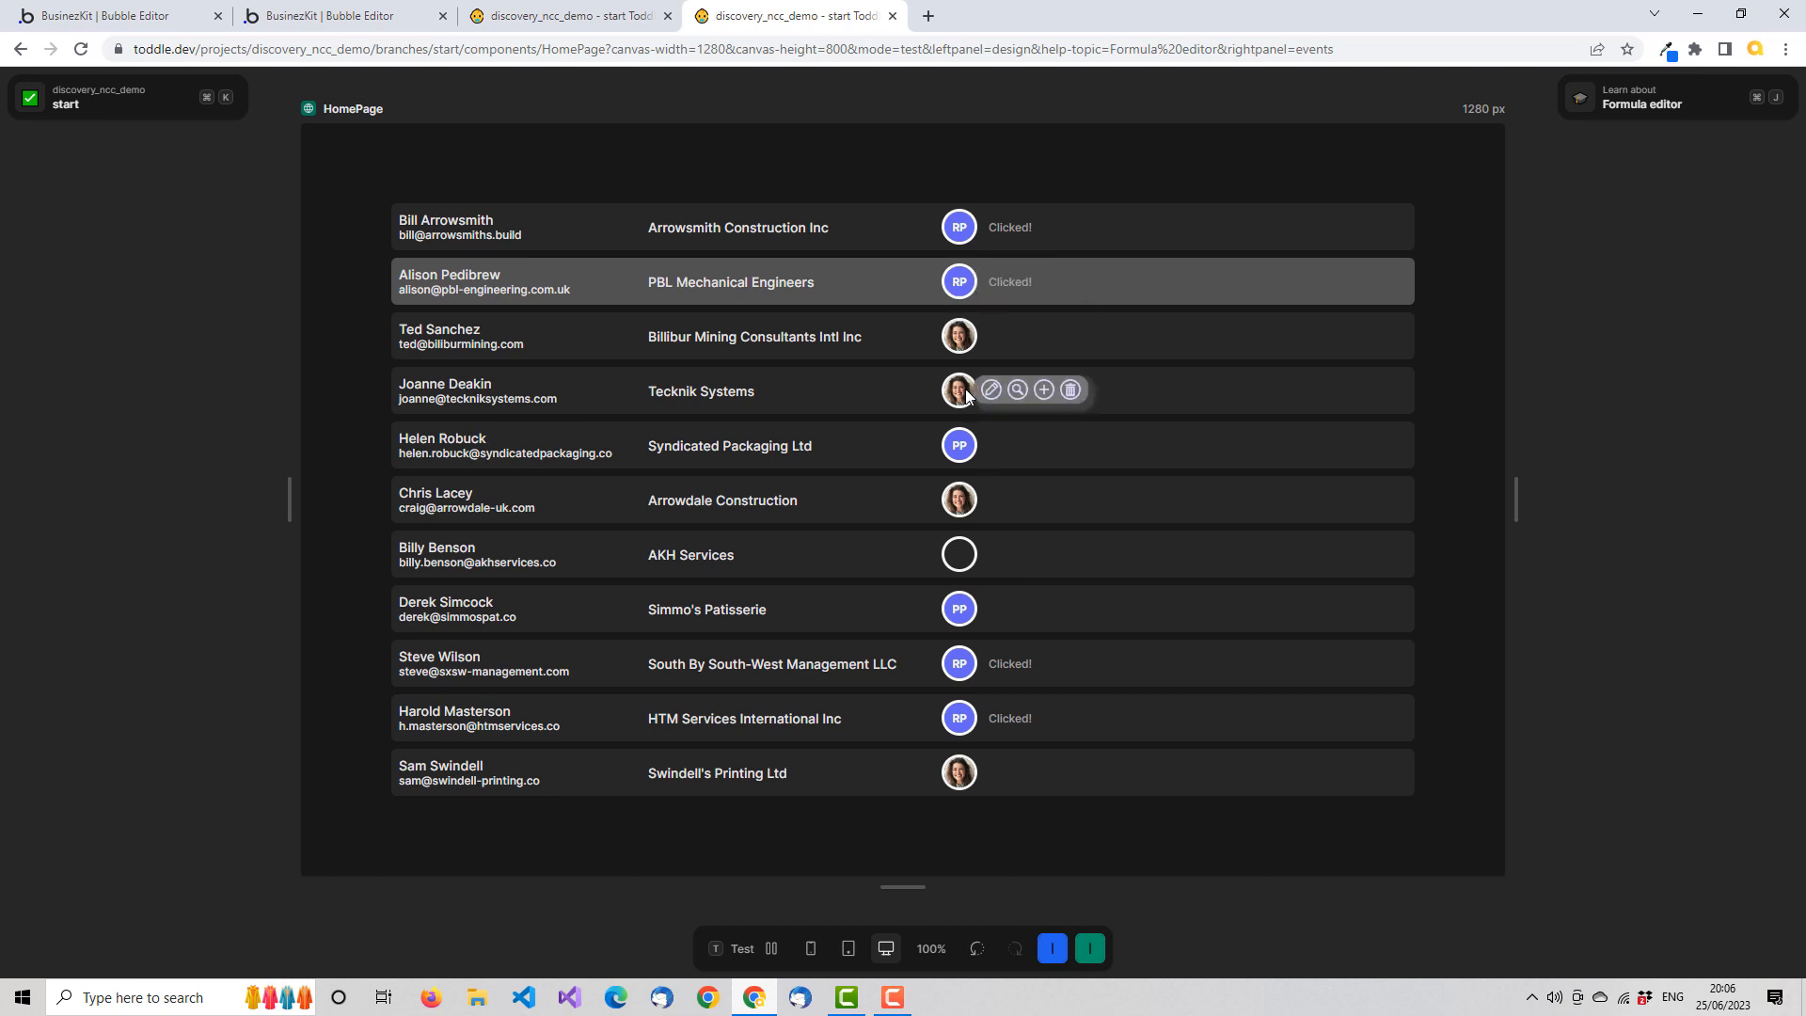
pyautogui.click(1043, 390)
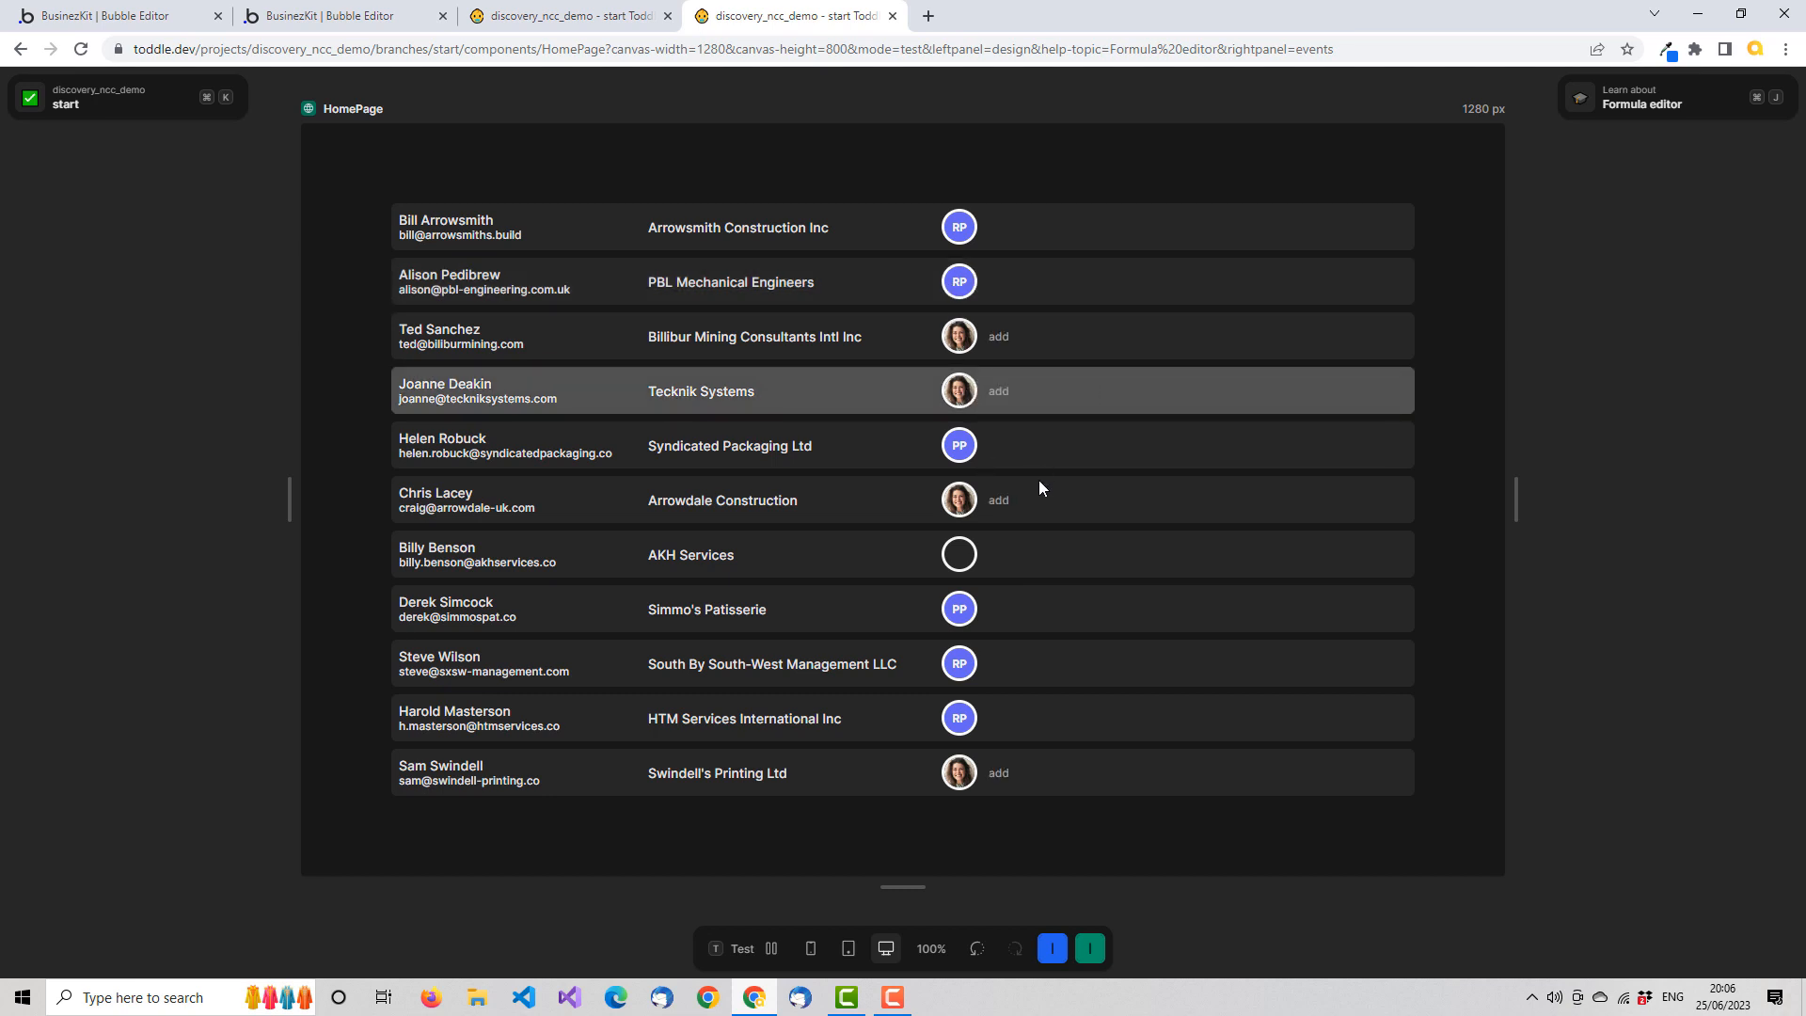
pyautogui.click(992, 608)
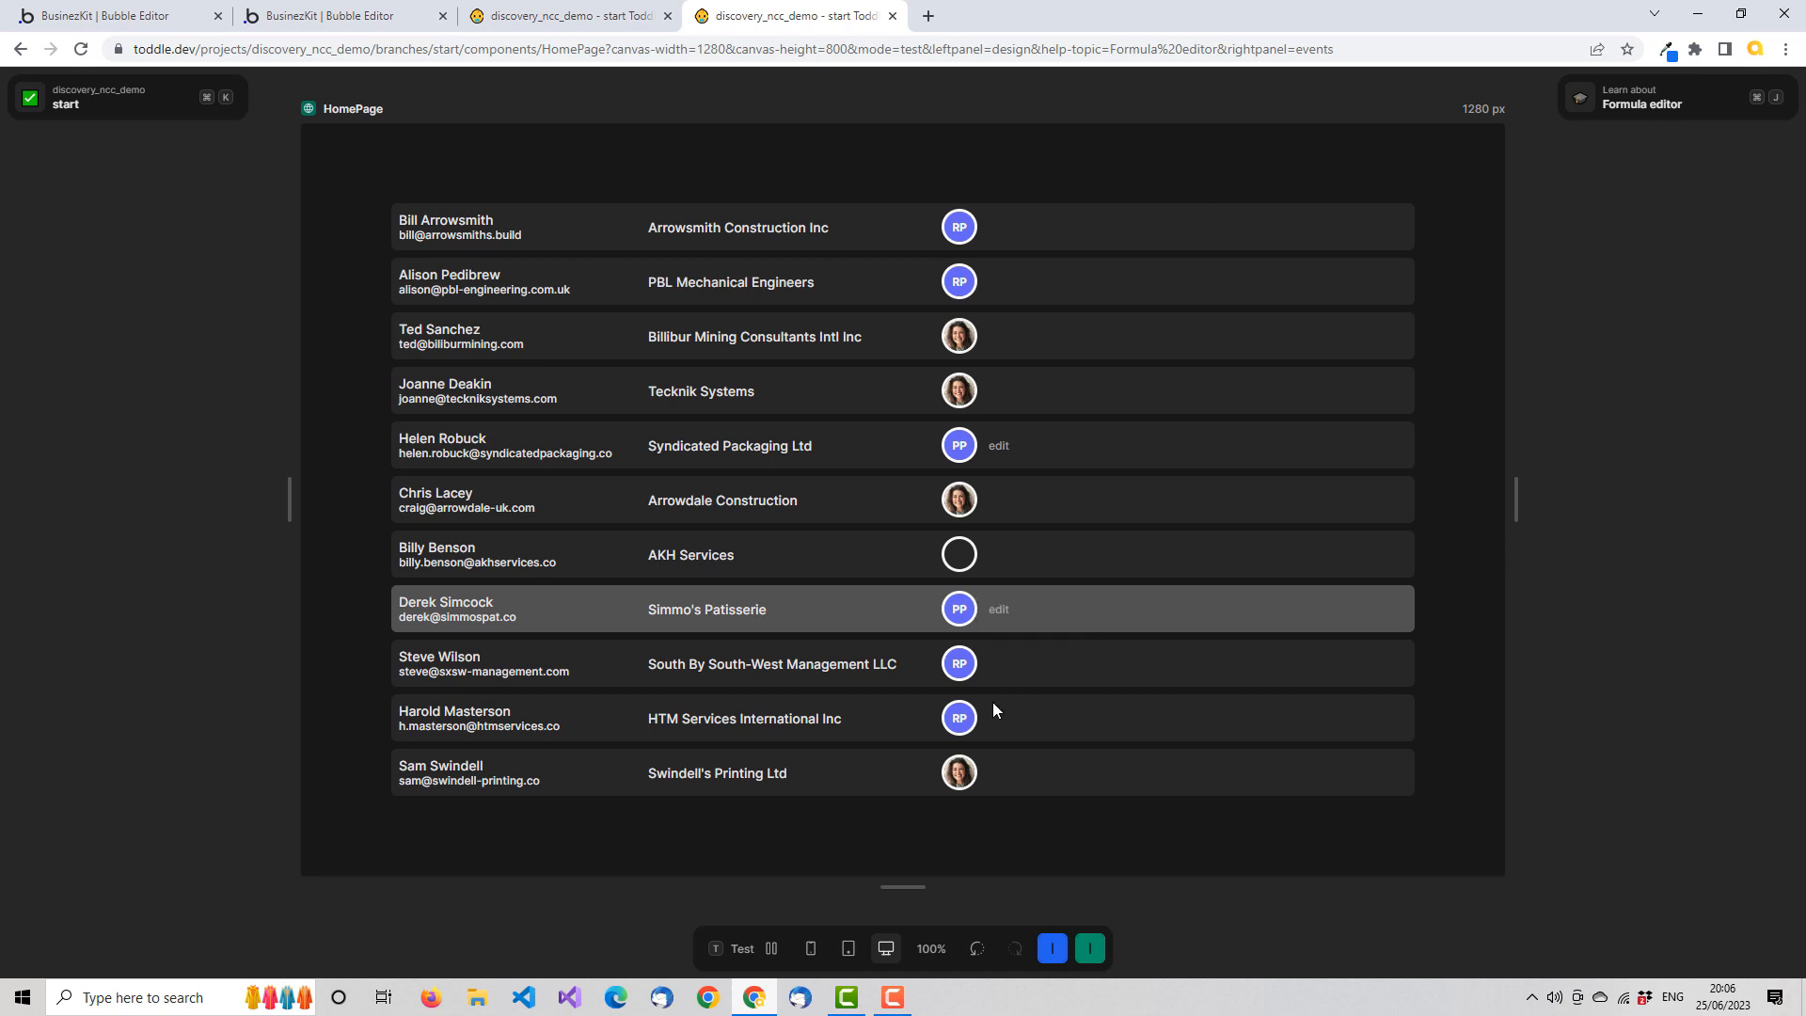
pyautogui.moveTo(961, 228)
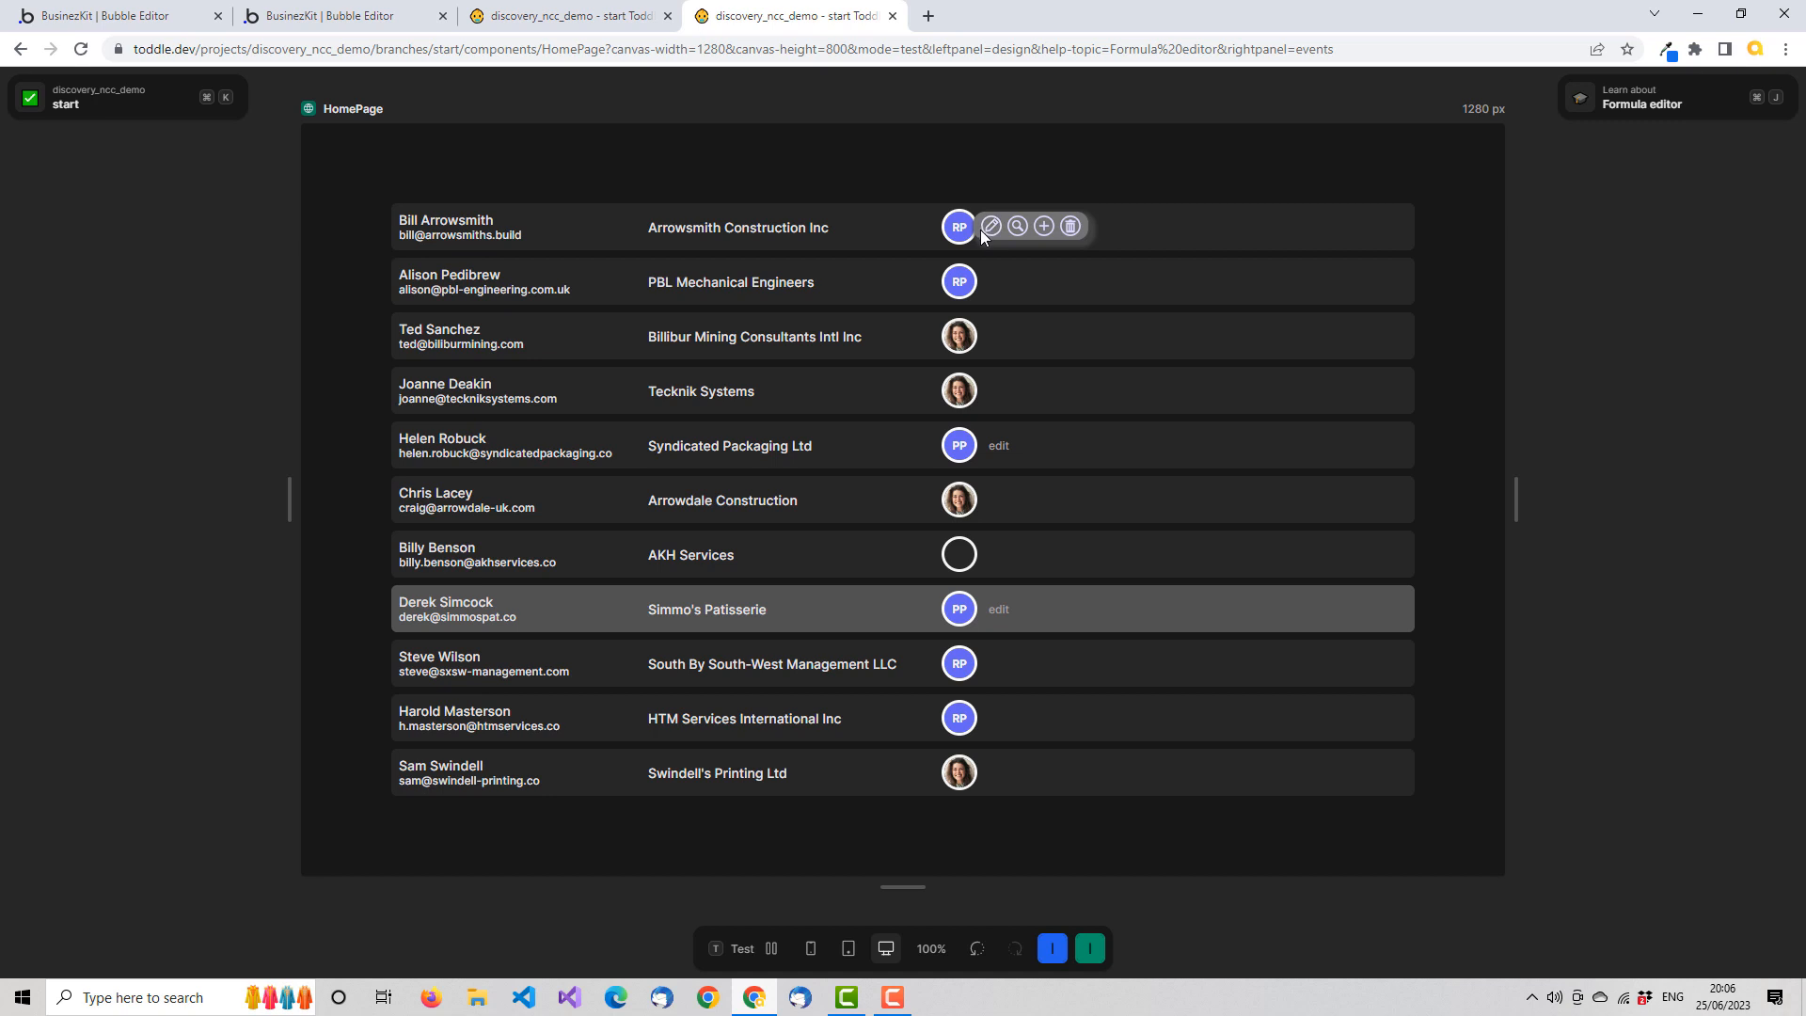
pyautogui.click(753, 950)
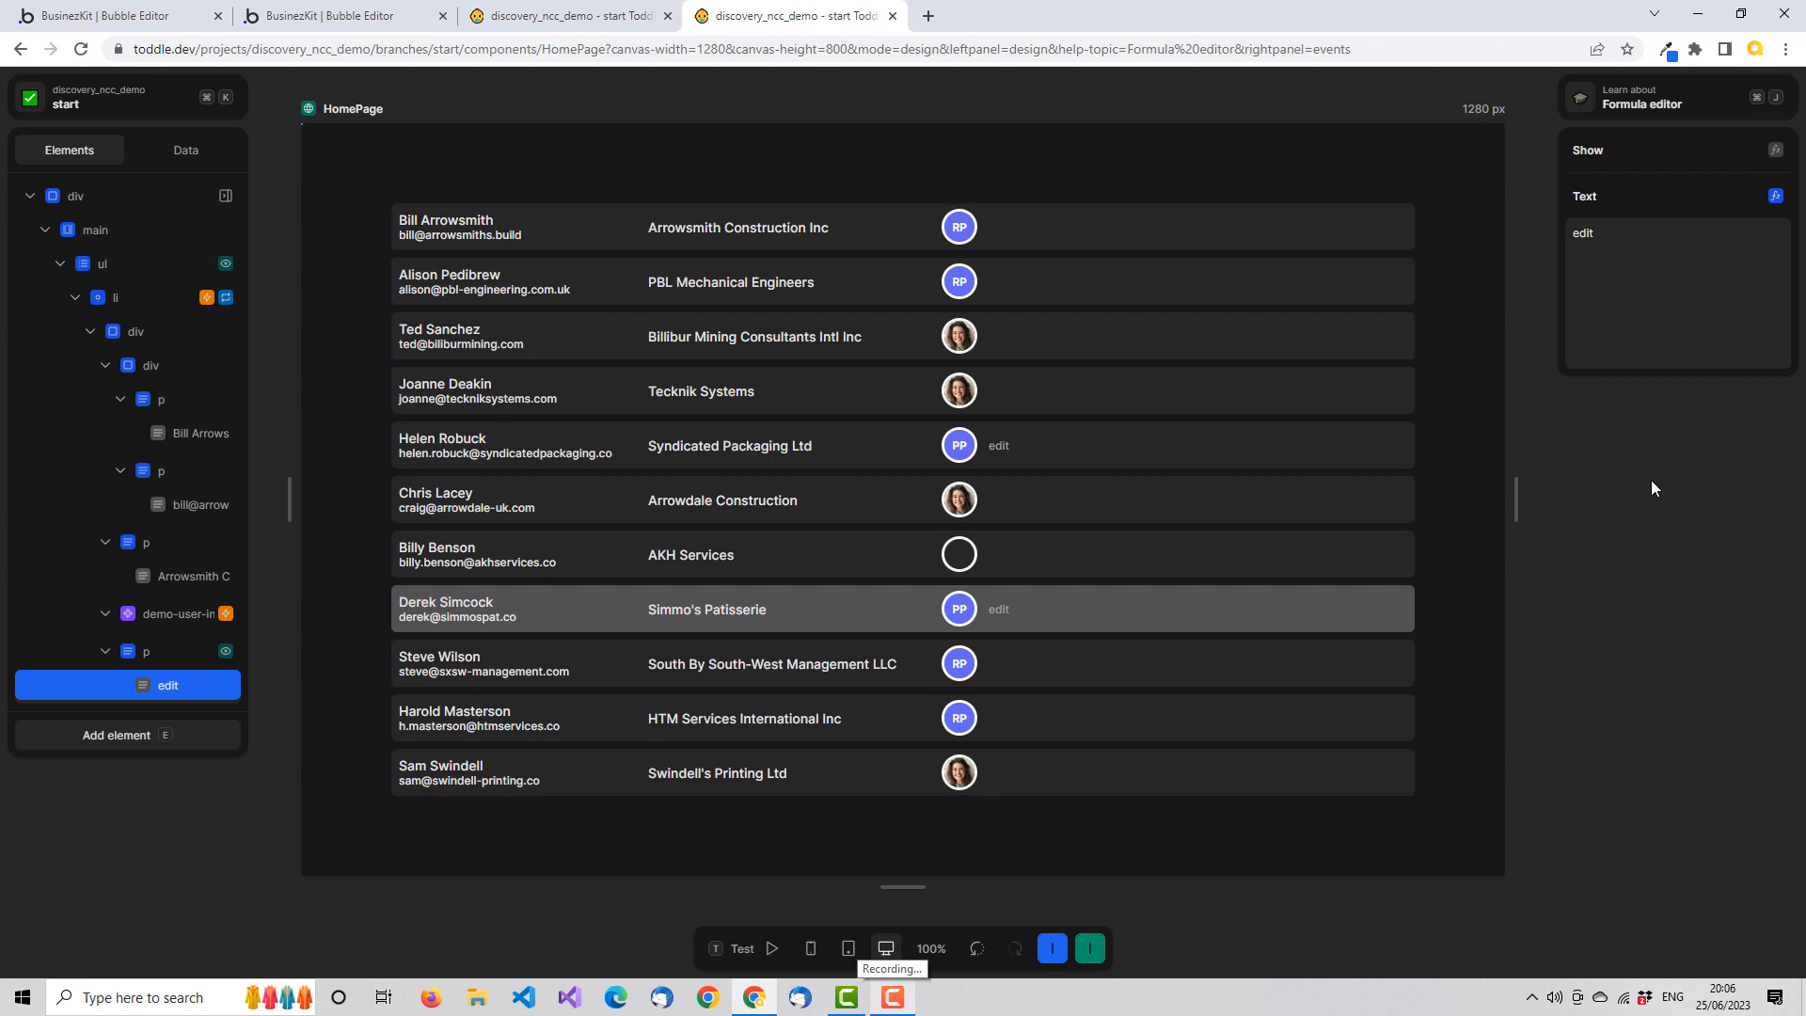
# View HomePage's variables and APIs, and return to its element tree
pyautogui.click(182, 152)
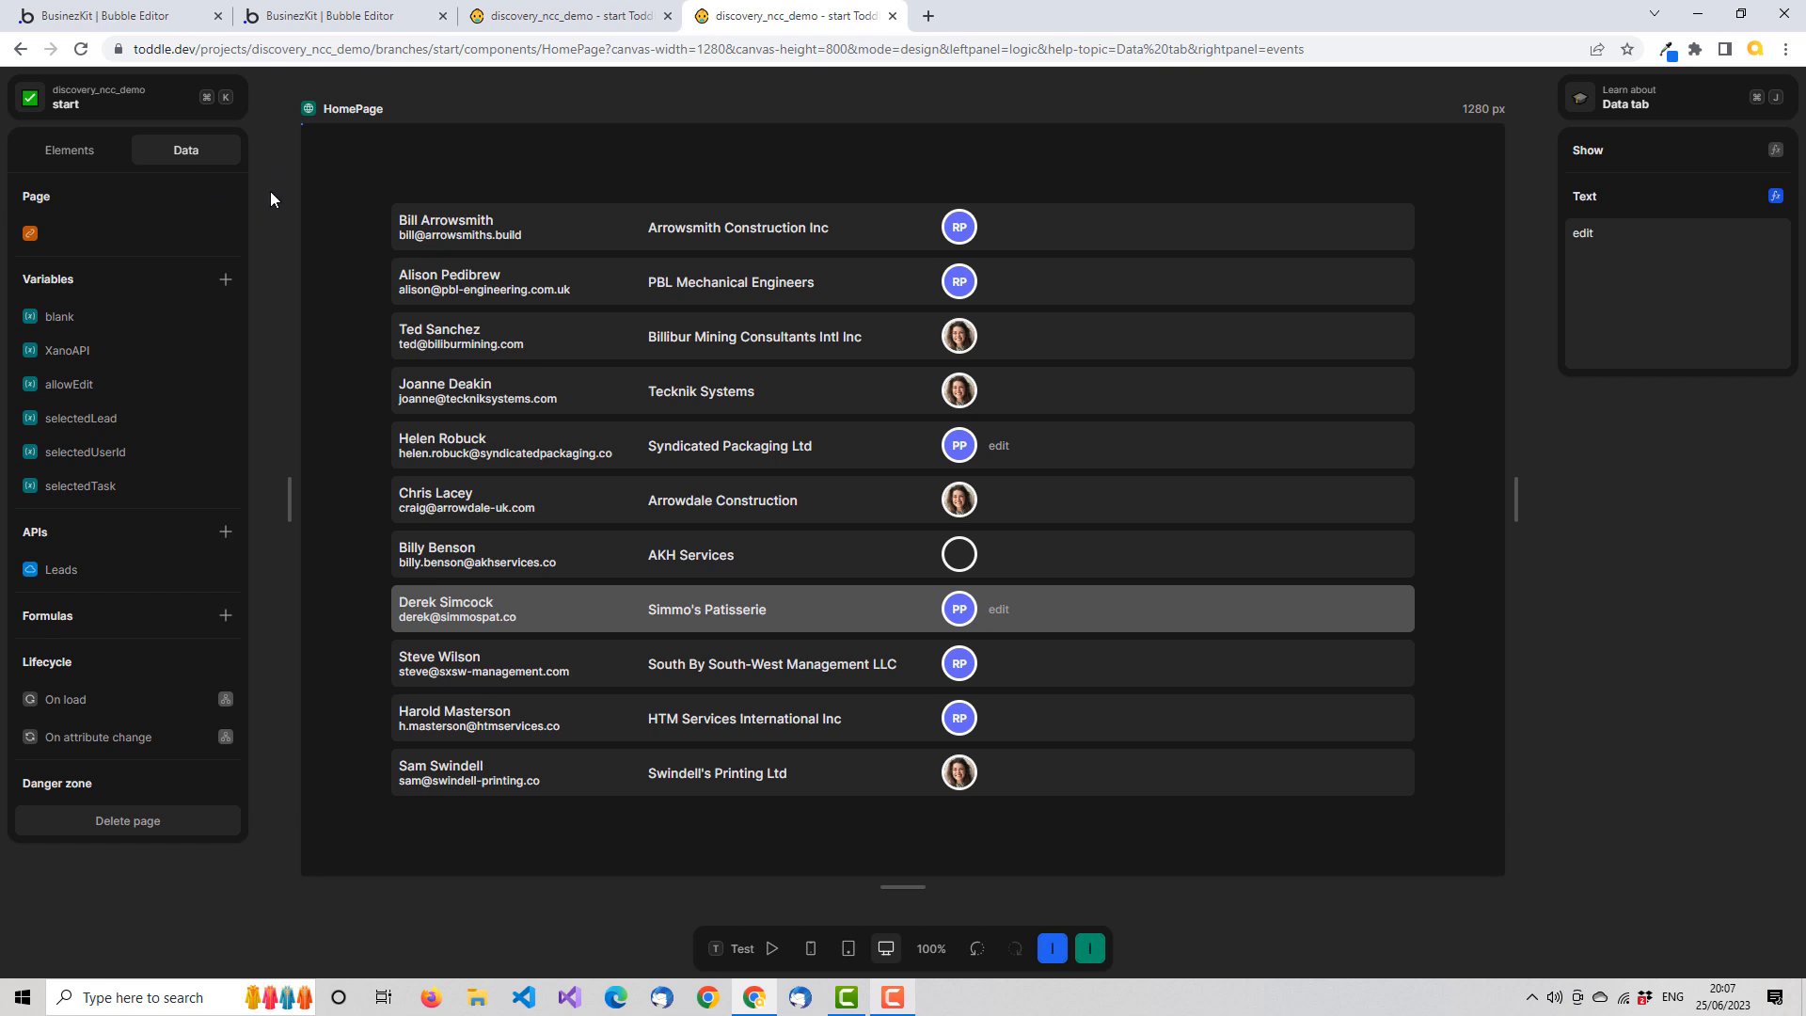
pyautogui.click(104, 154)
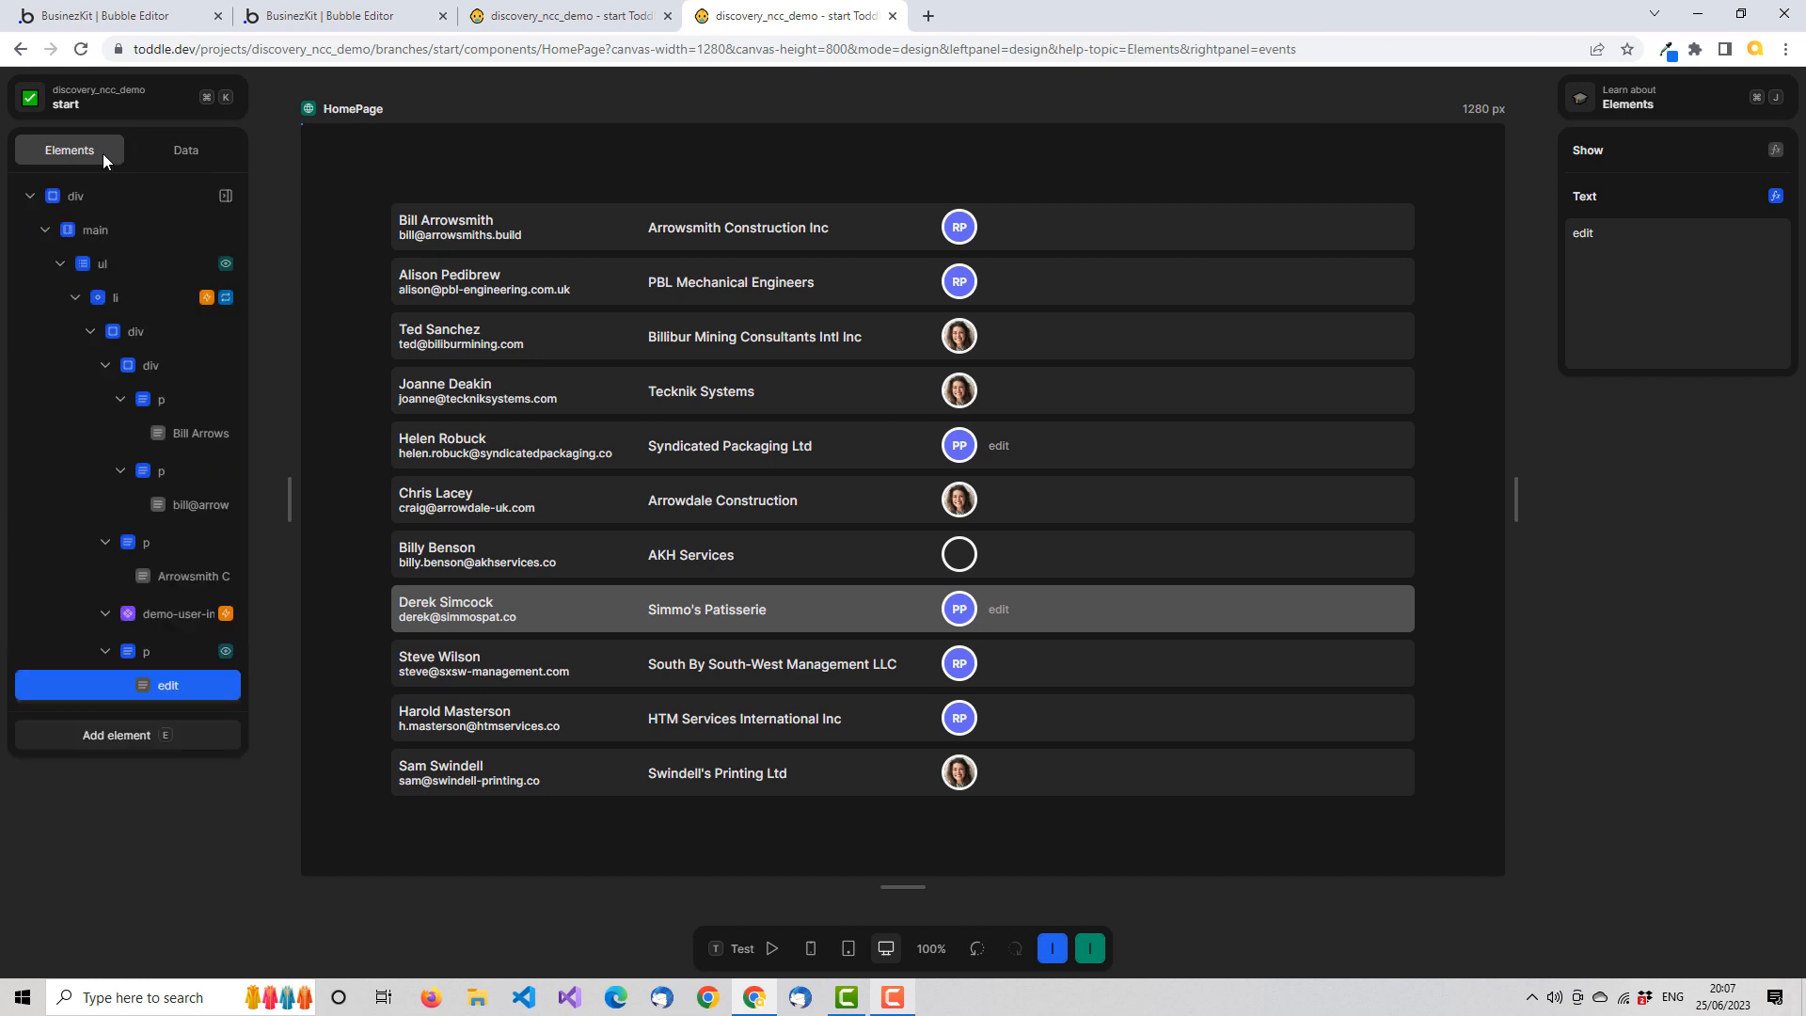